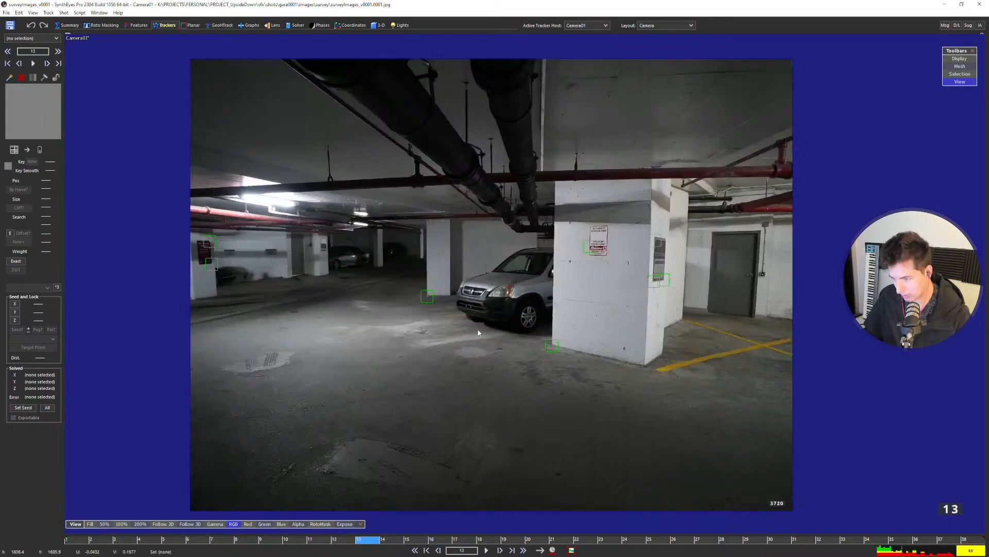
Look back and forth through the survey photos between frames 1 and 22, examining the trackers placed in each, and return to frame 1.
key(Right)
key(Right)
key(Right)
key(Right)
key(Left)
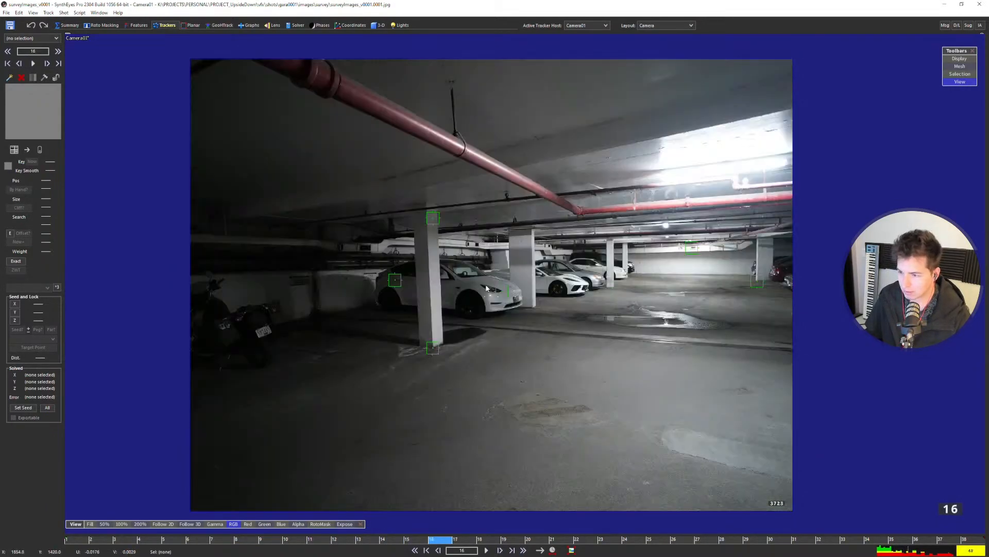
key(Left)
key(Left)
key(Left)
key(Left)
key(Left)
key(Left)
key(Left)
key(Left)
key(Left)
key(Left)
key(Left)
key(Left)
key(Left)
key(Left)
key(Left)
key(Right)
key(Right)
key(Right)
key(Right)
key(Right)
key(Right)
key(Right)
key(Right)
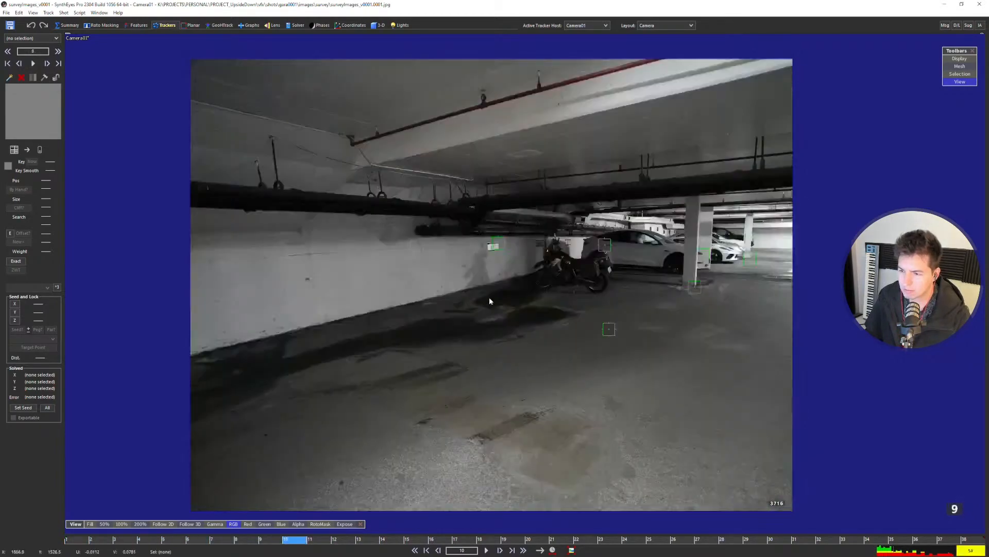
key(Right)
key(Right)
key(Right)
key(Right)
key(Right)
key(Right)
key(Right)
key(Right)
key(Right)
key(Right)
key(Right)
key(Right)
key(Right)
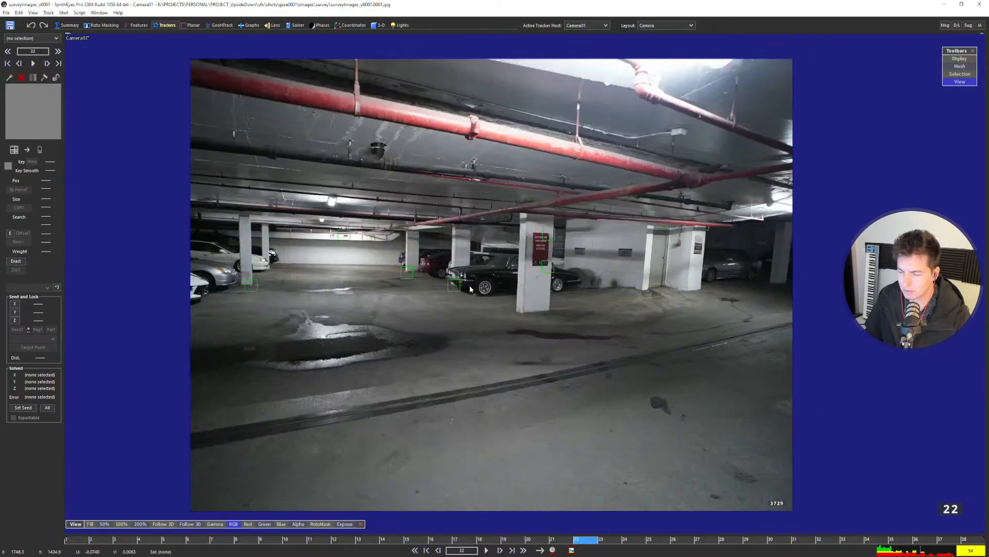
key(Left)
key(Left)
key(Left)
key(Left)
key(Left)
key(Left)
key(Left)
key(Left)
key(Left)
key(Left)
key(Left)
key(Left)
key(Left)
key(Left)
key(Left)
key(Left)
key(Left)
key(Left)
key(Left)
key(Left)
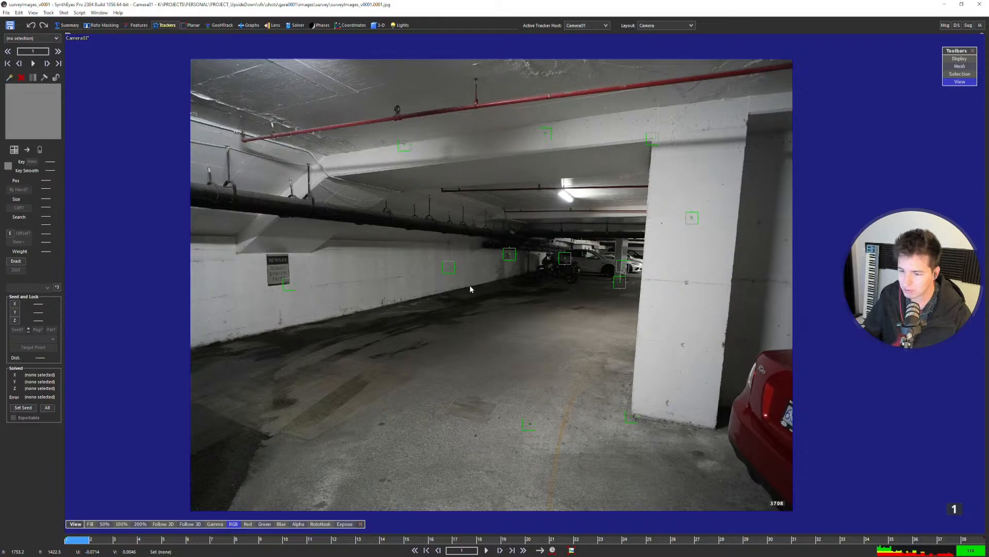
Examine the tracker coverage from frame 1 through frame 28, comparing which garage features are marked in successive photos.
drag(135, 539, 337, 457)
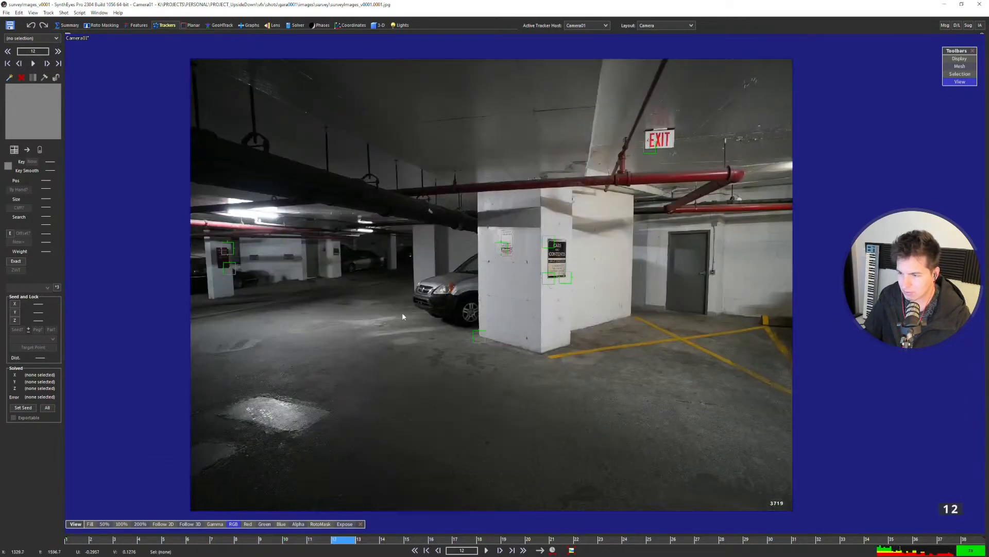
key(d)
key(d)
key(d)
key(d)
key(d)
key(d)
key(d)
key(d)
key(d)
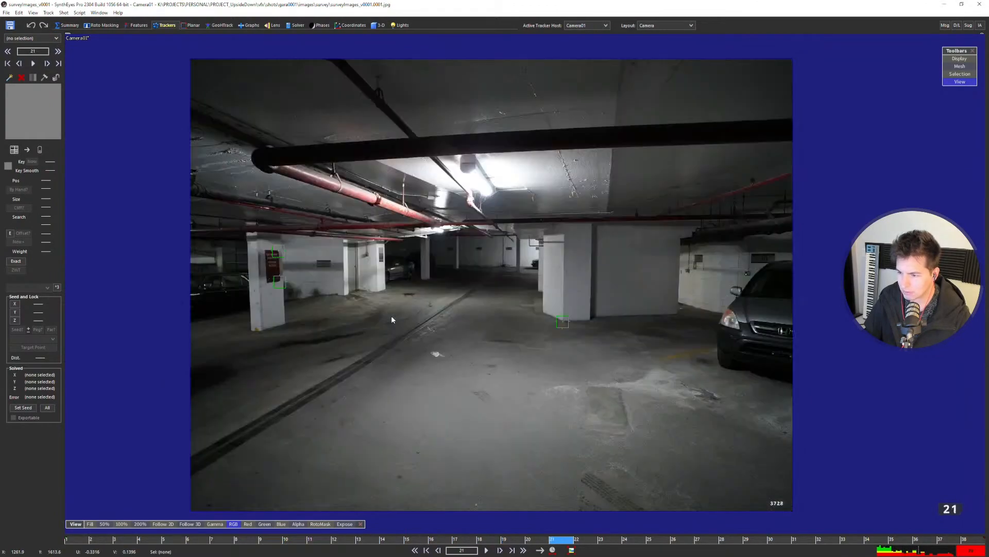
key(d)
key(d)
key(d)
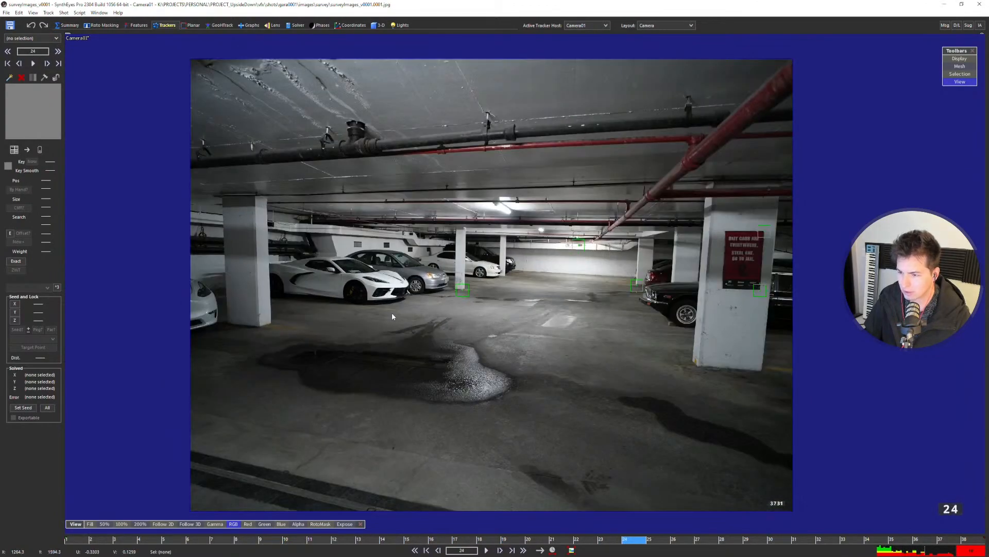
key(d)
key(d)
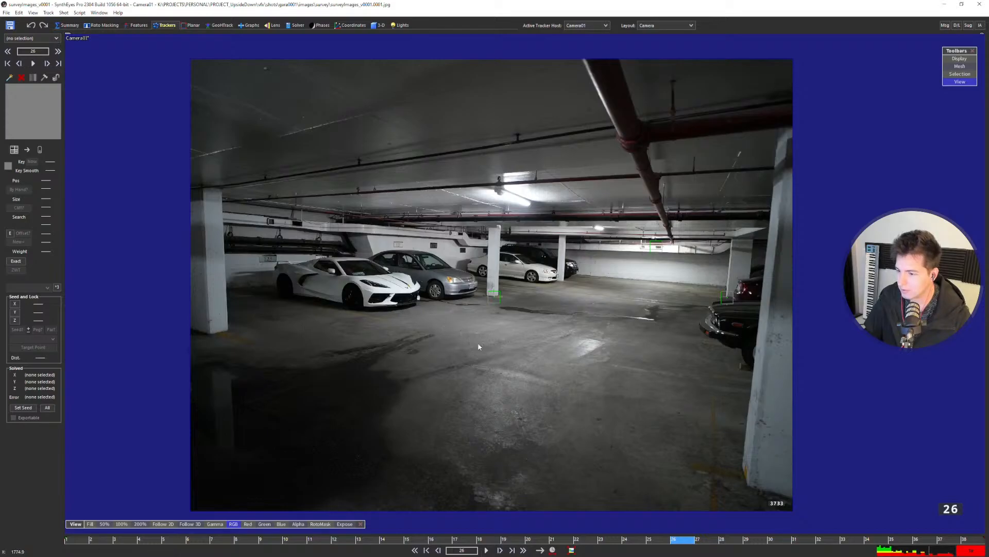
key(d)
key(d)
Go back to frame 1 and recheck the trackers shared across frames 1 to 12, finishing on frame 1.
key(s)
key(s)
key(s)
key(s)
key(s)
key(s)
key(s)
key(s)
key(s)
key(s)
key(s)
key(s)
key(s)
key(s)
key(s)
key(s)
key(s)
key(s)
key(s)
key(s)
key(s)
key(s)
key(s)
key(s)
key(s)
key(s)
key(s)
key(s)
key(d)
key(d)
key(d)
key(d)
key(d)
key(d)
key(d)
key(d)
key(d)
key(d)
key(d)
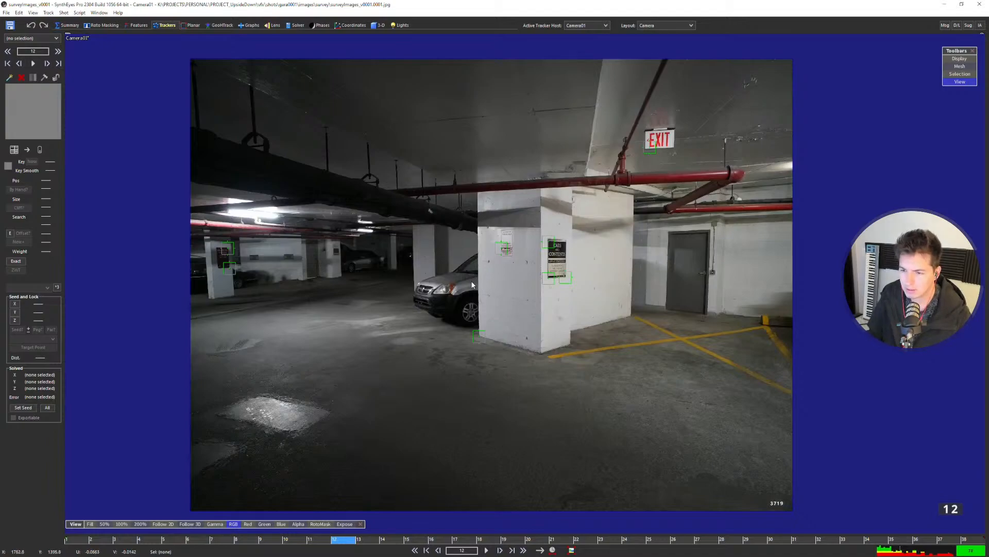
key(s)
key(s)
key(s)
key(s)
key(s)
key(s)
key(s)
key(s)
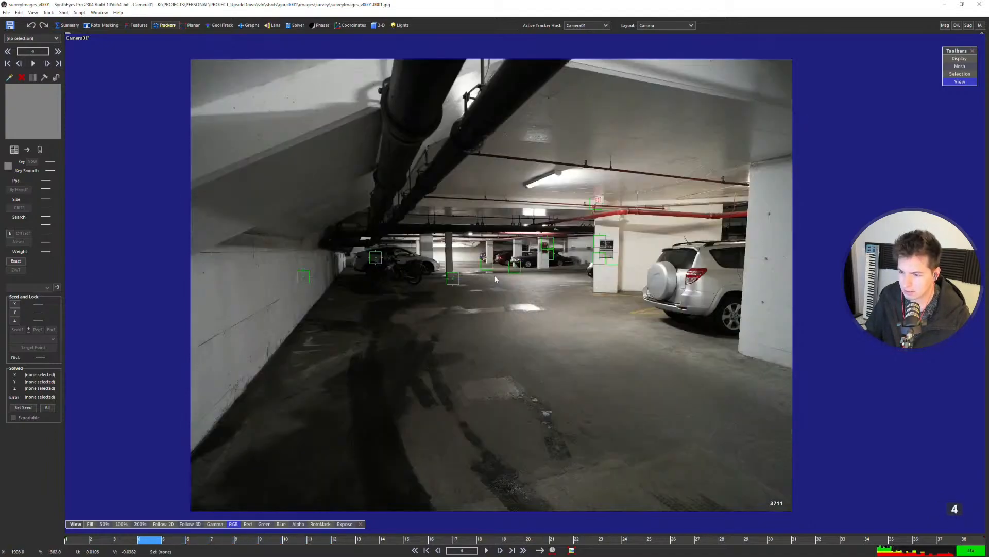
key(s)
key(s)
key(s)
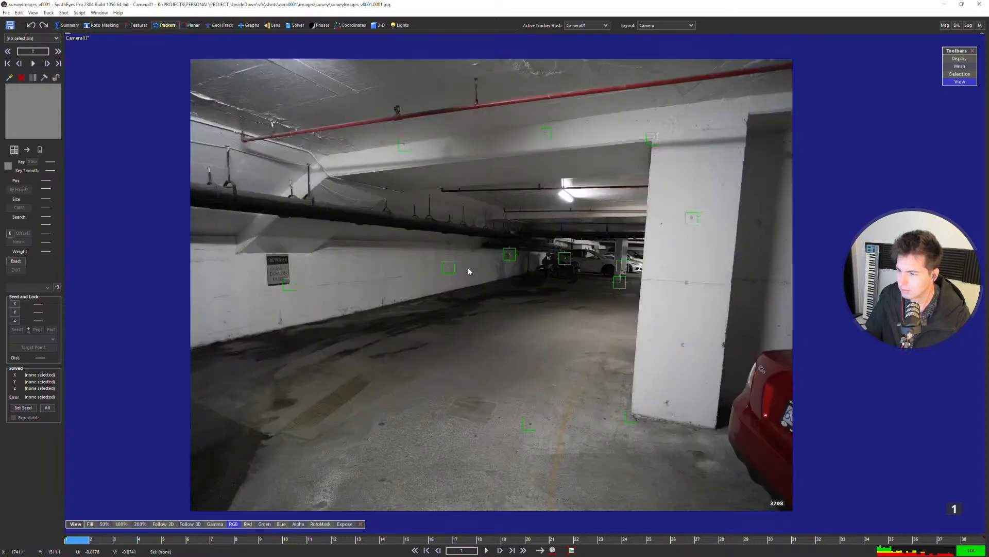
Step through the survey photos from frame 1 to frame 28 and recheck frames 25 to 28 for the trackers they share.
key(d)
key(d)
key(d)
key(d)
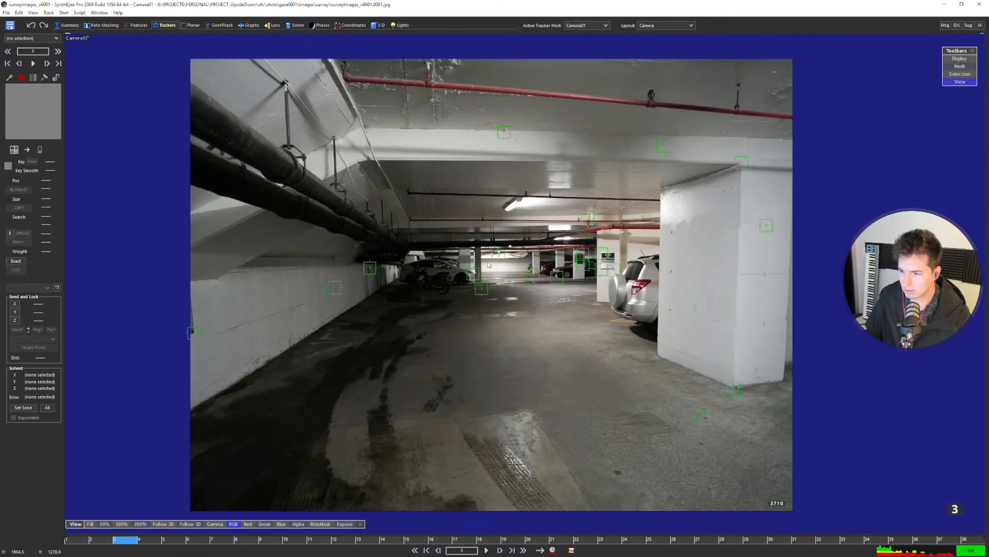
key(d)
key(d)
key(d)
key(d)
key(d)
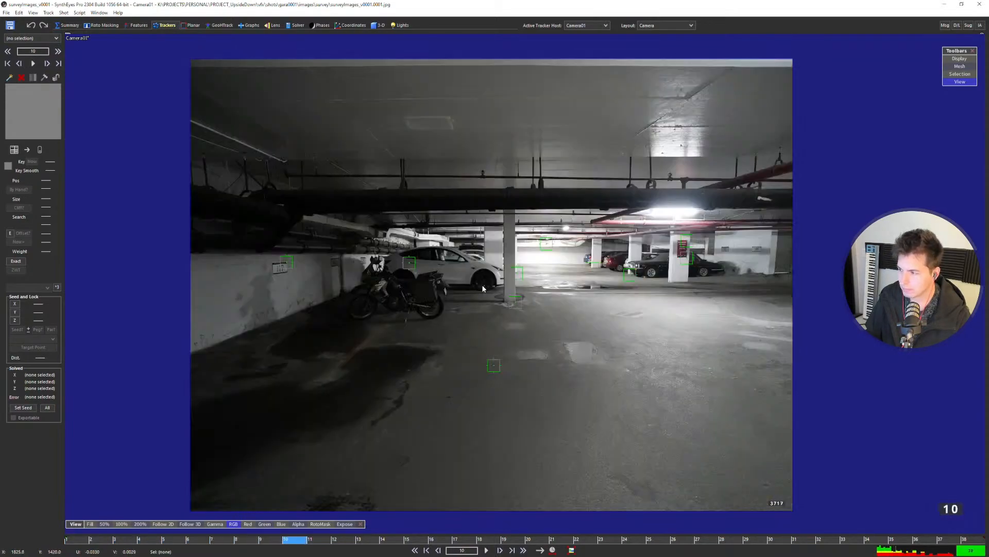
key(d)
key(d)
key(d)
key(d)
key(d)
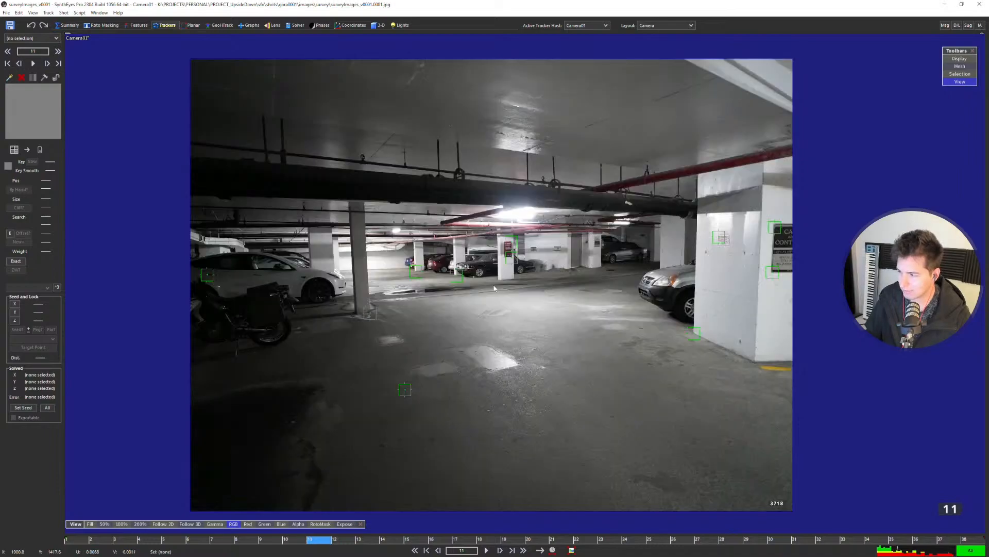
key(d)
key(d)
key(d)
key(d)
key(d)
key(d)
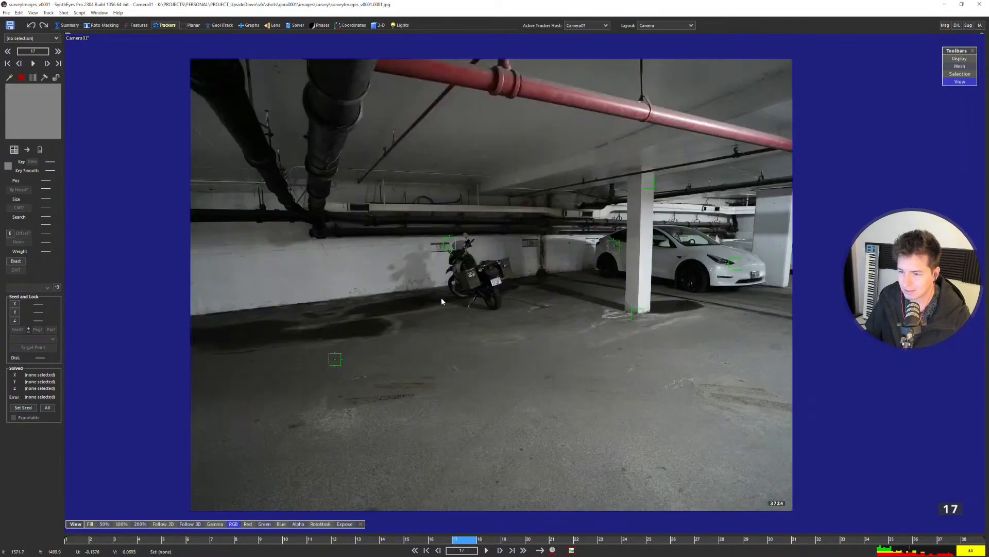
key(d)
key(d)
key(d)
key(d)
key(d)
key(d)
key(d)
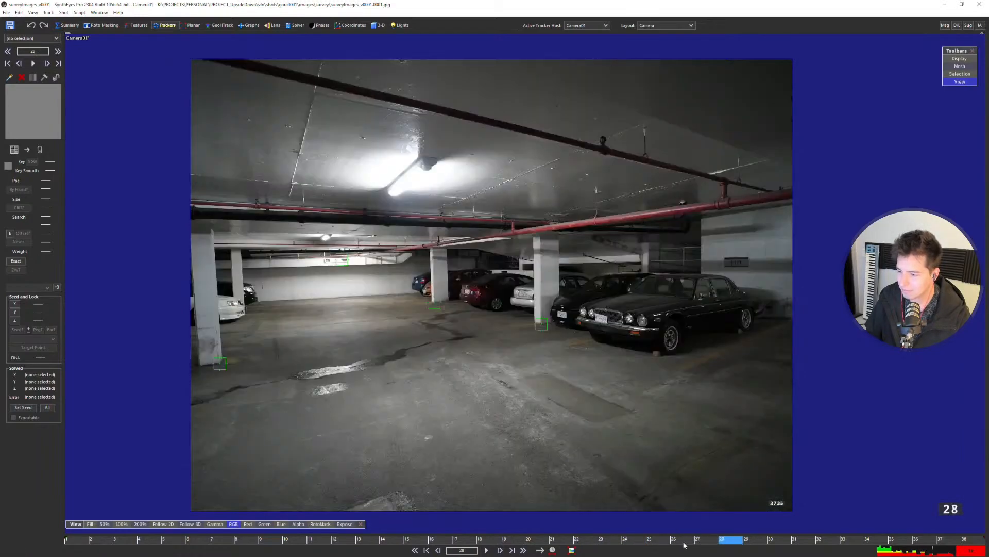
click(668, 540)
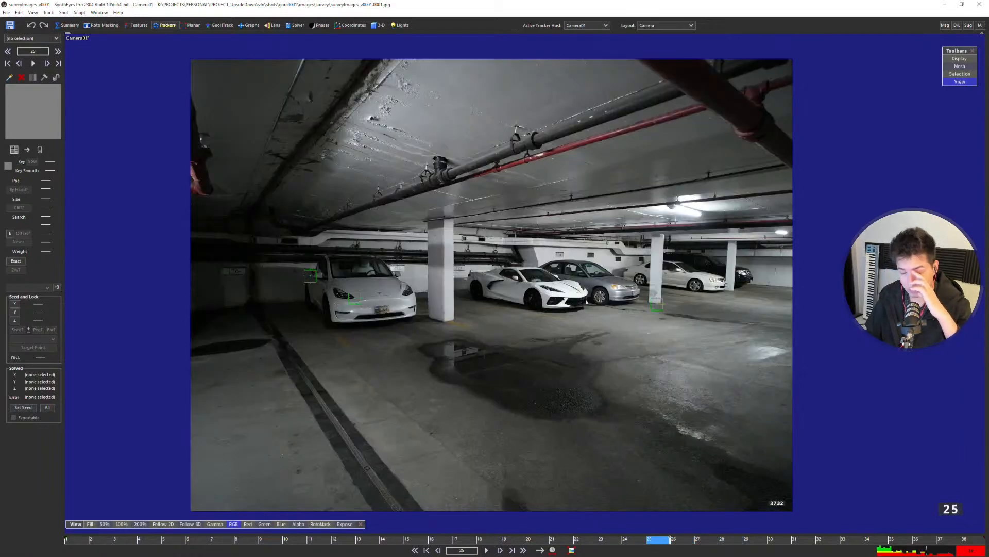
drag(669, 538, 697, 536)
key(d)
key(d)
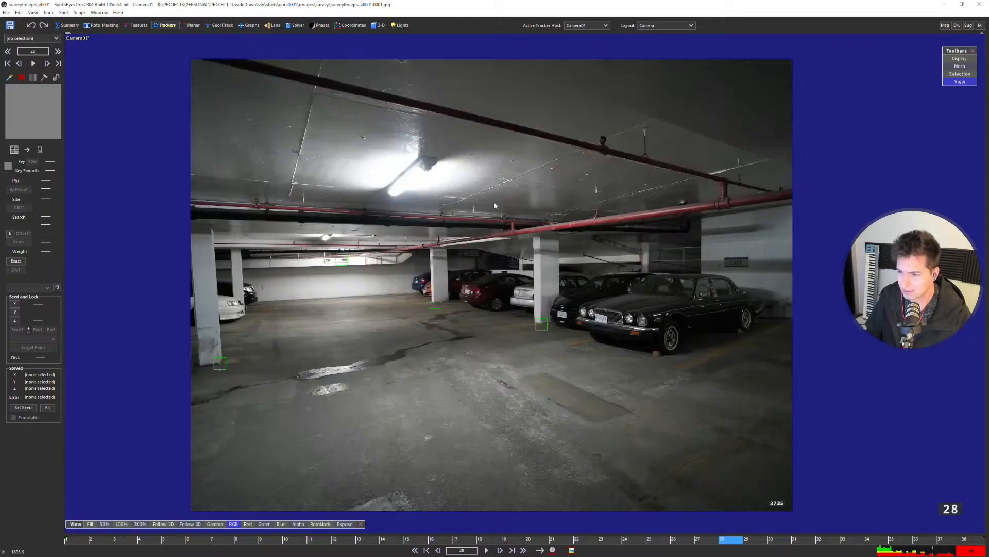
Examine the trackers in the survey photos from frame 28 to the end of the set, and step all the way back to frame 1.
key(d)
key(d)
key(d)
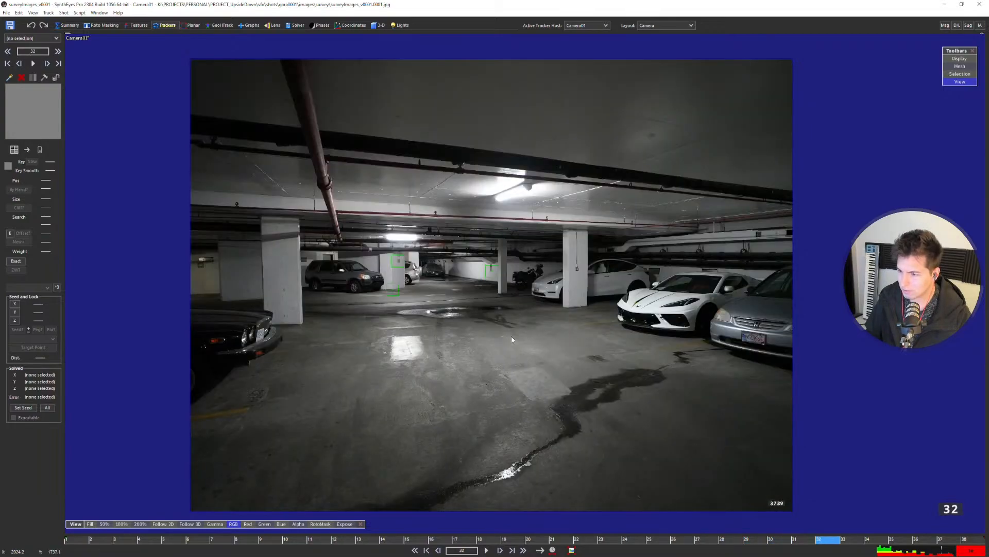
key(d)
key(d)
key(d)
key(d)
key(d)
key(d)
key(s)
key(s)
key(s)
key(s)
key(s)
key(s)
key(s)
key(s)
key(s)
key(s)
key(s)
key(s)
key(s)
key(s)
key(s)
key(s)
key(s)
key(s)
key(s)
key(s)
key(s)
key(s)
key(s)
key(s)
key(s)
key(s)
key(s)
key(s)
key(s)
key(s)
key(s)
key(s)
key(s)
key(s)
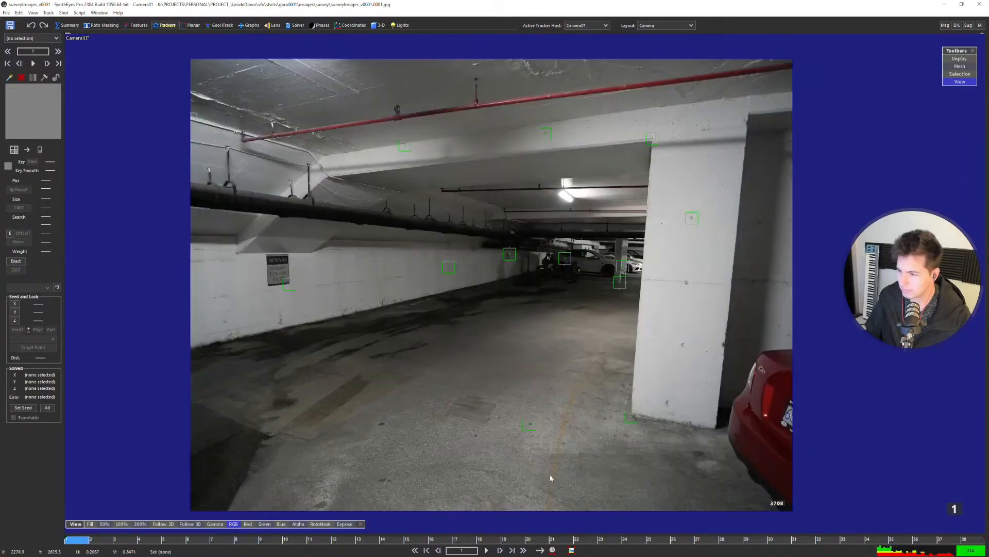
Skip ahead from frame 1 to the twenties and step past frame 30, checking which photos have few trackers.
key(d)
mouse_move(200, 544)
mouse_down()
mouse_move(124, 540)
mouse_move(404, 539)
mouse_move(498, 527)
mouse_move(538, 540)
mouse_move(412, 539)
mouse_move(508, 535)
mouse_up()
key(Right)
key(Right)
key(Right)
key(Right)
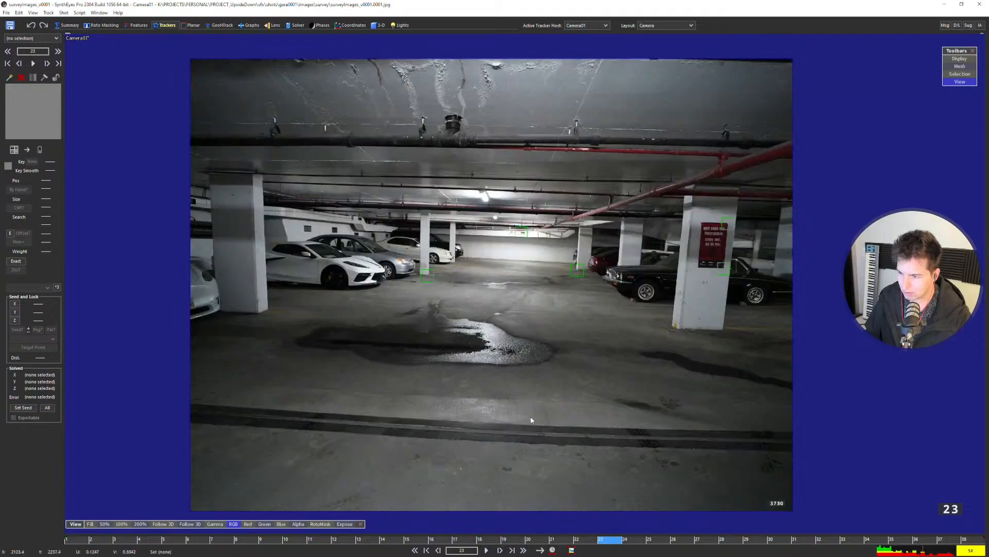
key(Right)
key(Right)
key(Right)
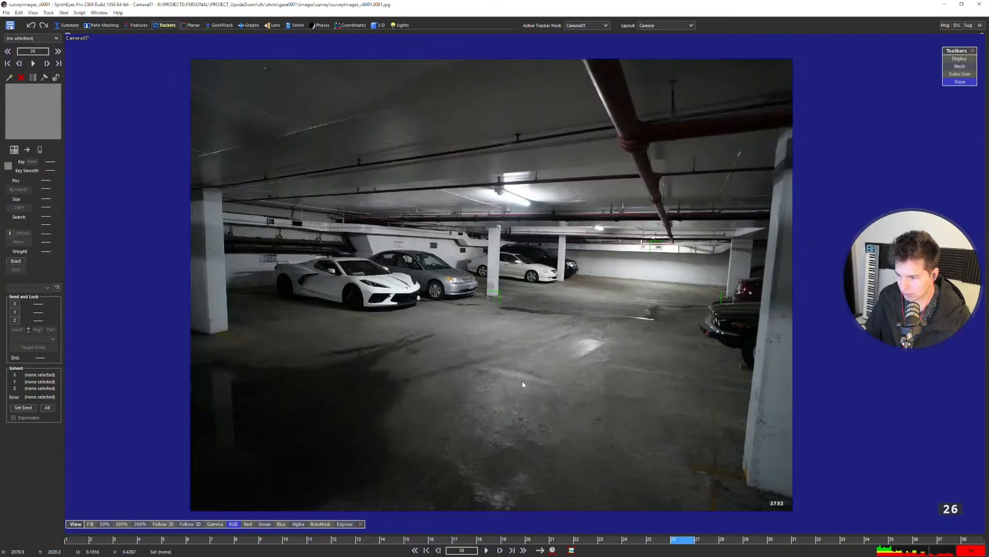
key(Right)
key(Right)
key(Right)
key(Right)
key(Right)
key(Right)
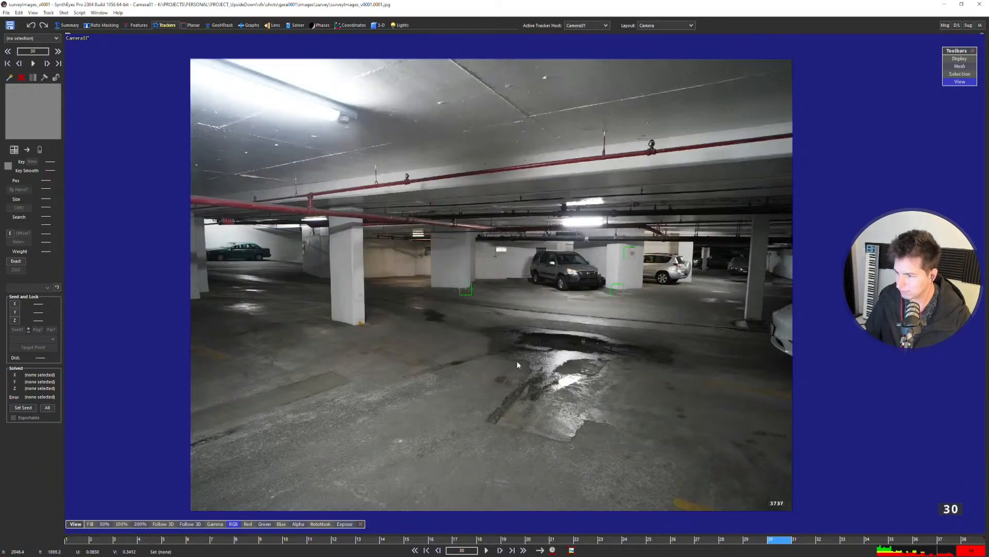
Step back from frame 31 to frame 18, comparing the trackers shared by neighbouring photos.
key(Left)
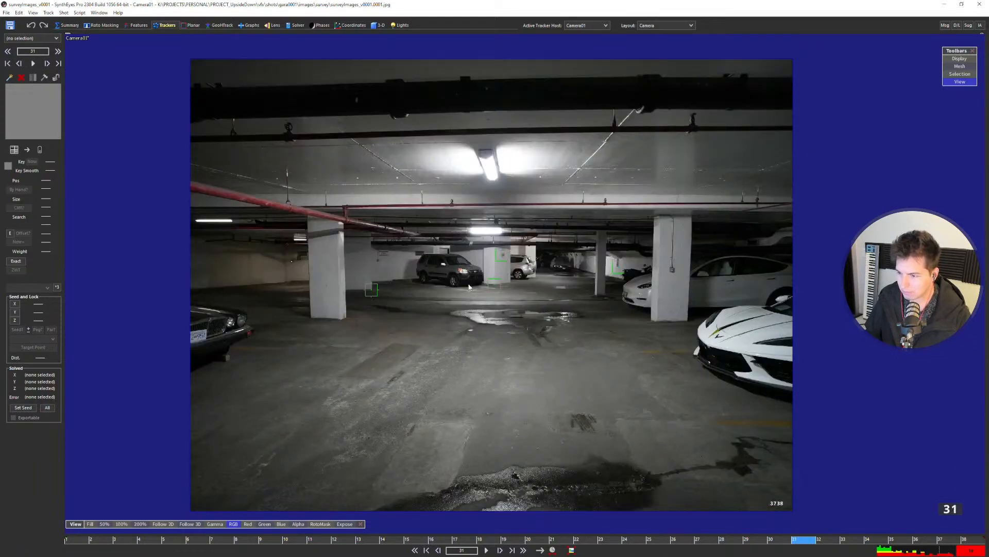
key(Left)
key(Left)
key(Left)
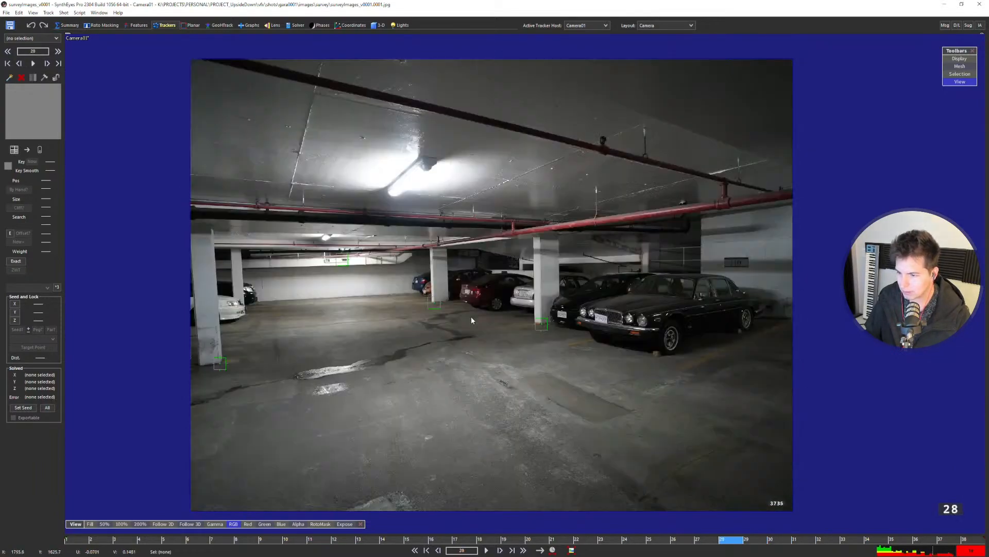
key(Left)
key(Left)
key(Left)
key(Left)
key(Left)
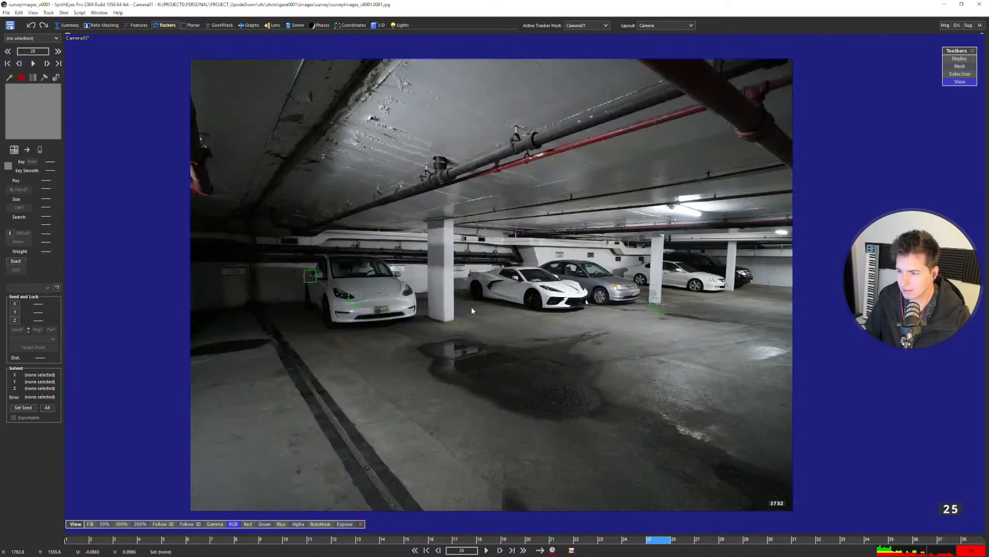
key(Left)
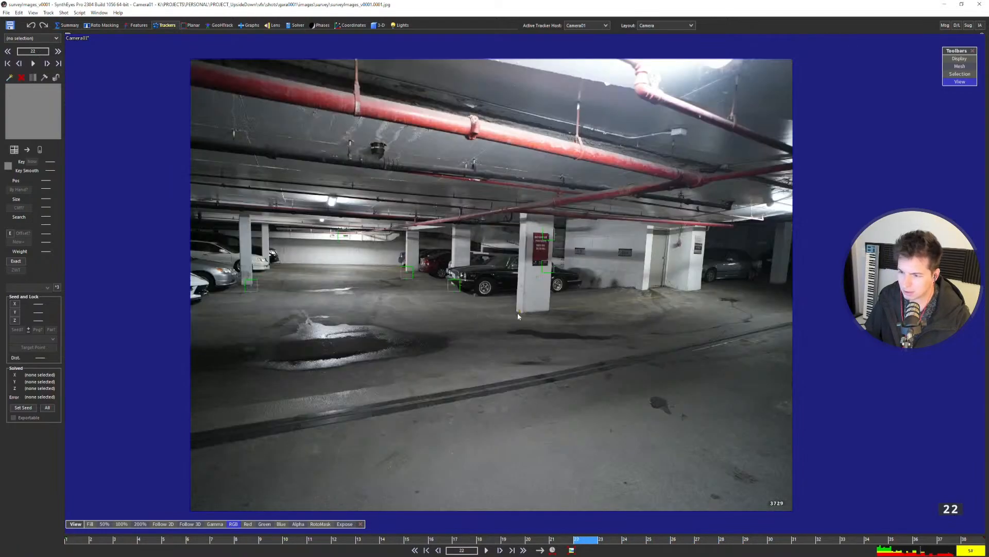
key(Left)
key(Left)
key(Left)
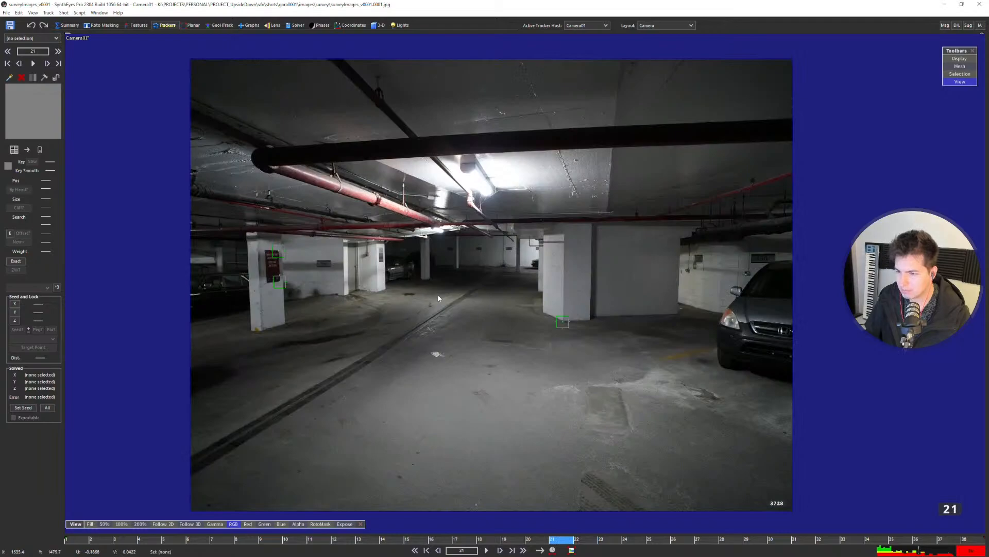
key(Left)
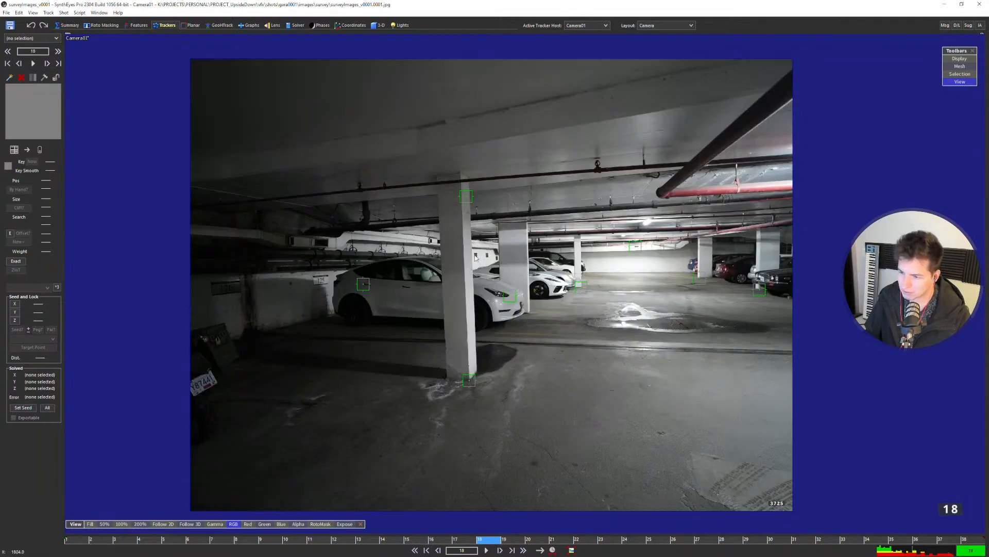
Step forward from frame 18 to frame 28 and compare frames 25 to 28 for a feature suitable for a new tracker.
key(Right)
key(Right)
key(Right)
key(Right)
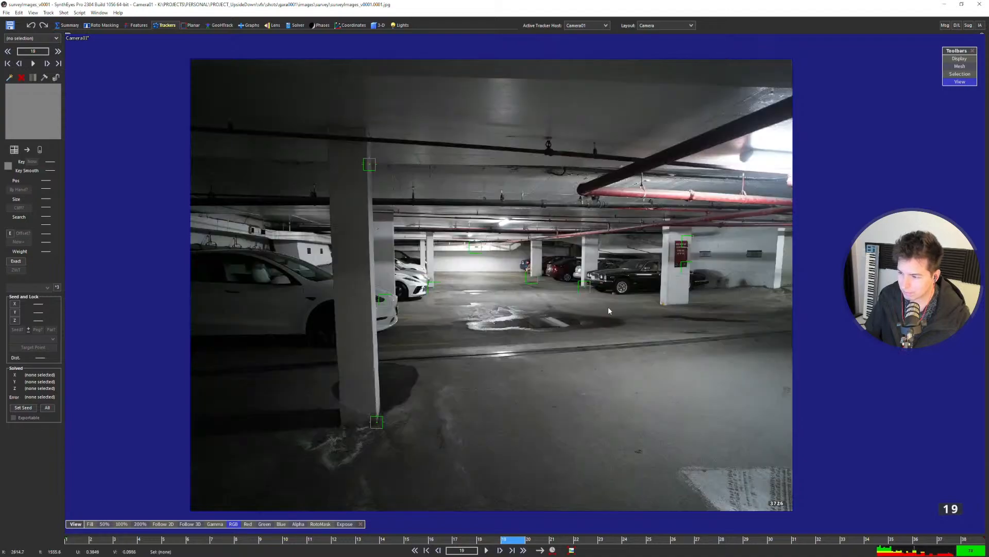
key(Right)
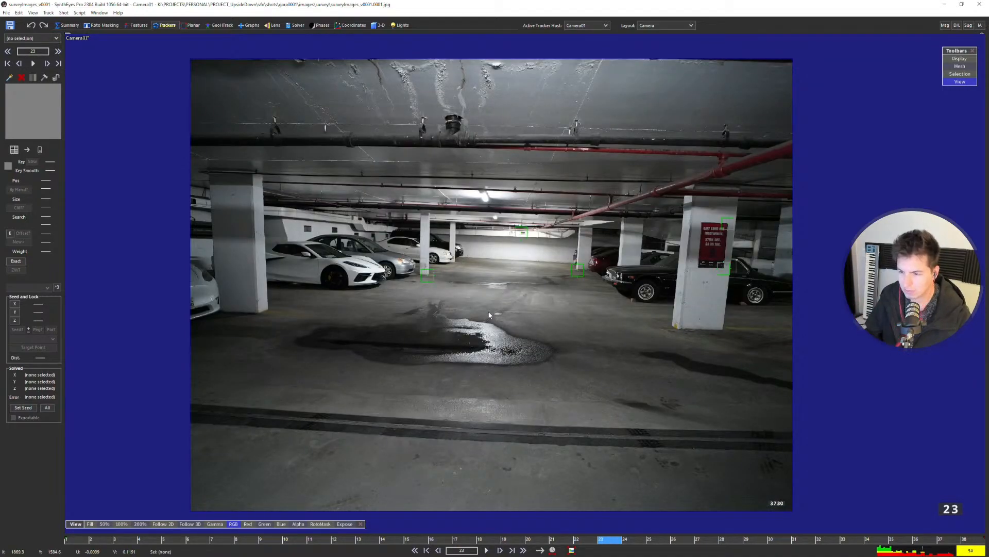
key(Right)
key(Right)
key(Right)
key(Right)
key(Right)
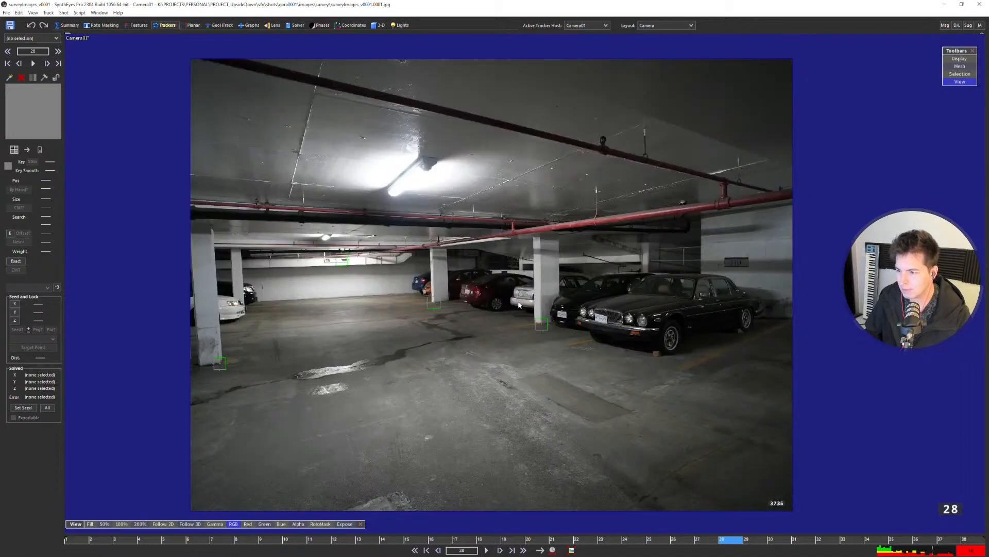
key(Left)
key(Left)
key(Left)
key(Right)
key(Right)
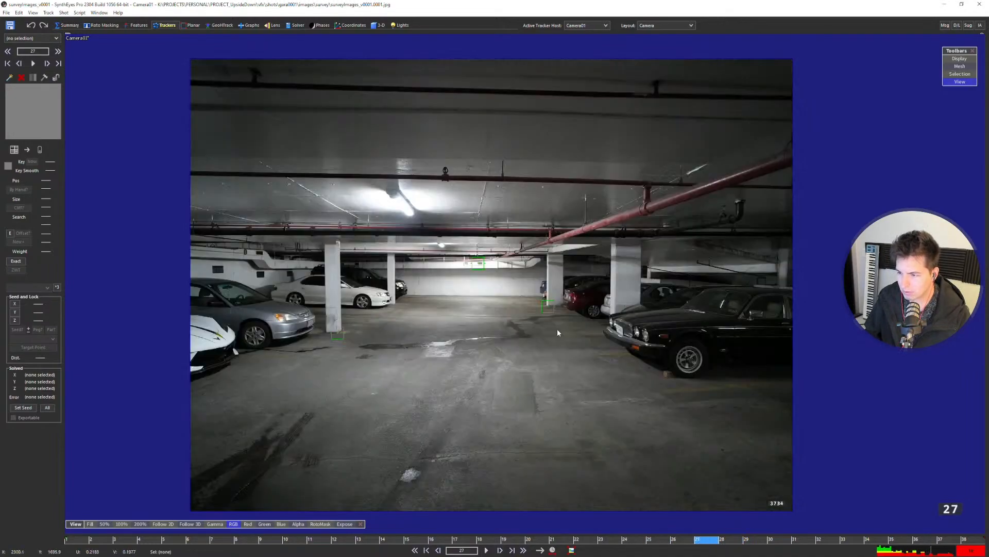
key(Right)
key(Left)
Create a new tracker on the licence plate of the black vintage car in frame 27.
scroll(583, 348, up, 6)
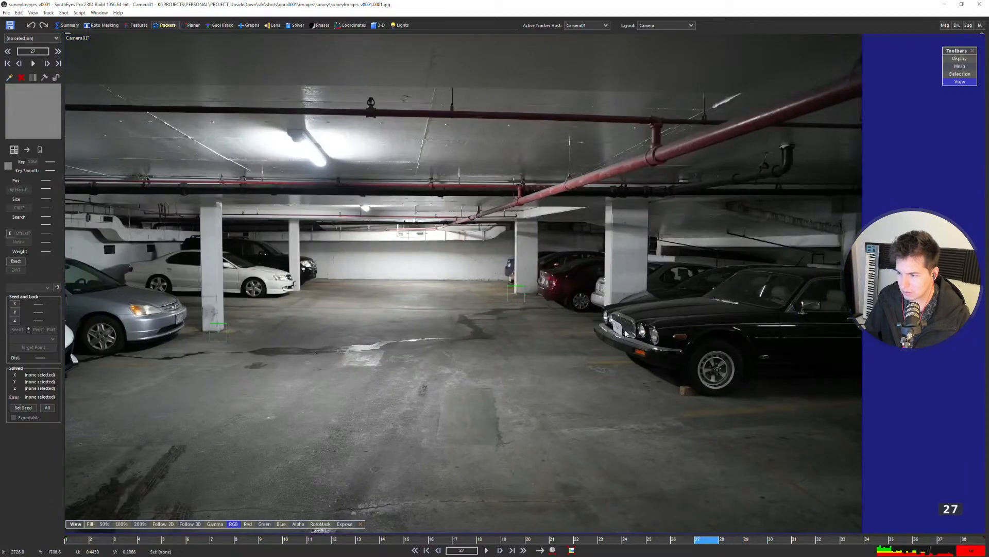
scroll(610, 326, up, 2)
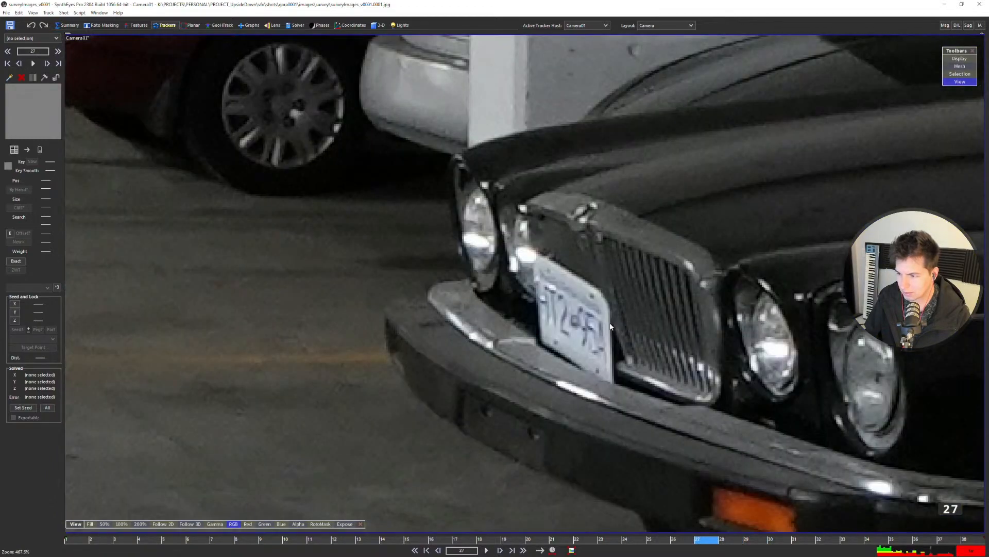
key(c)
click(583, 323)
Position the new tracker on the first digit after the licence plate's emblem in frame 28.
scroll(543, 318, down, 7)
key(Right)
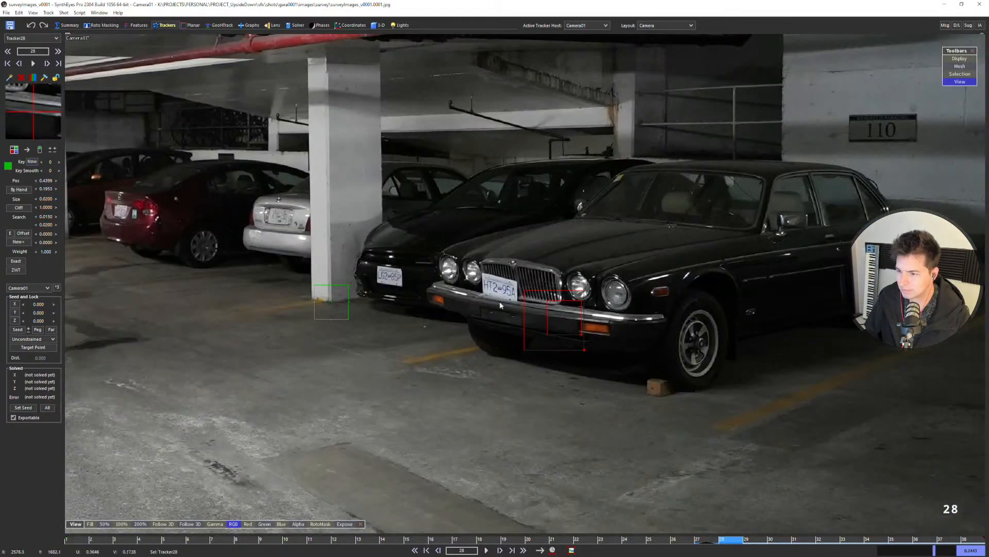
scroll(499, 294, up, 5)
click(517, 277)
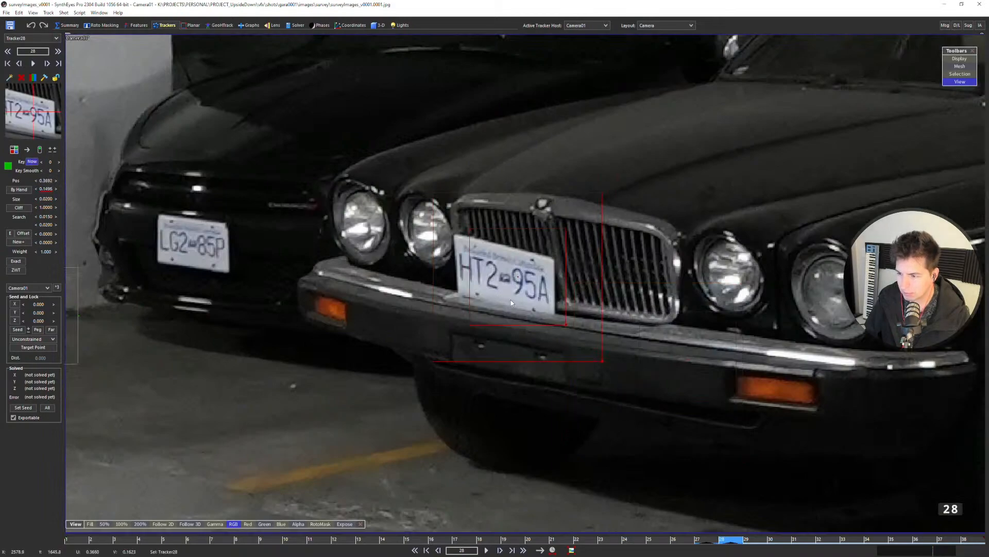
click(694, 220)
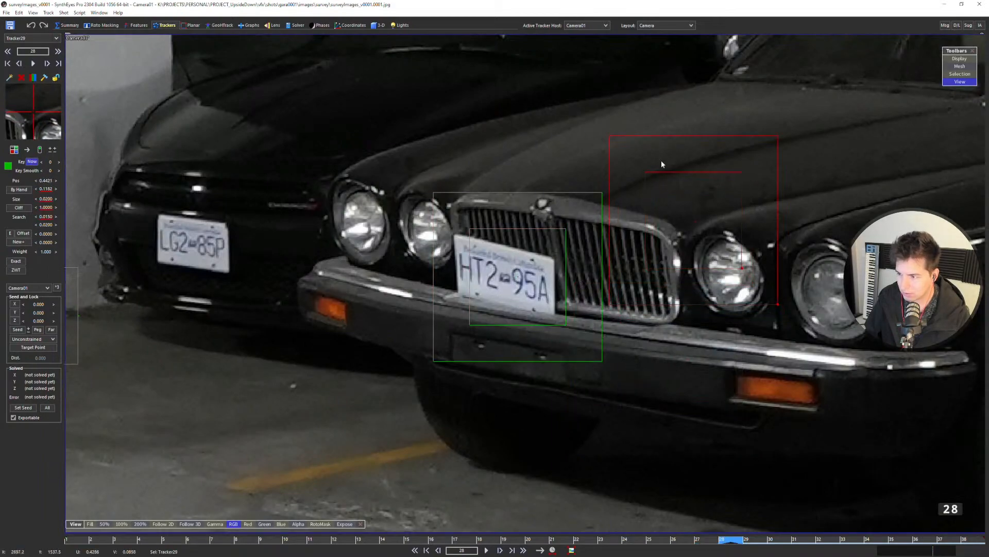
drag(458, 130, 634, 289)
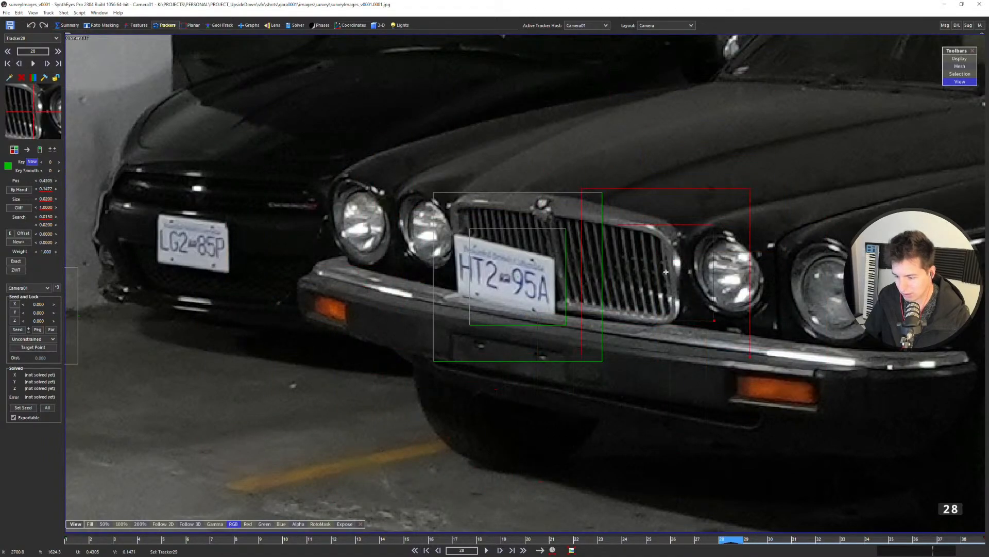
key(Delete)
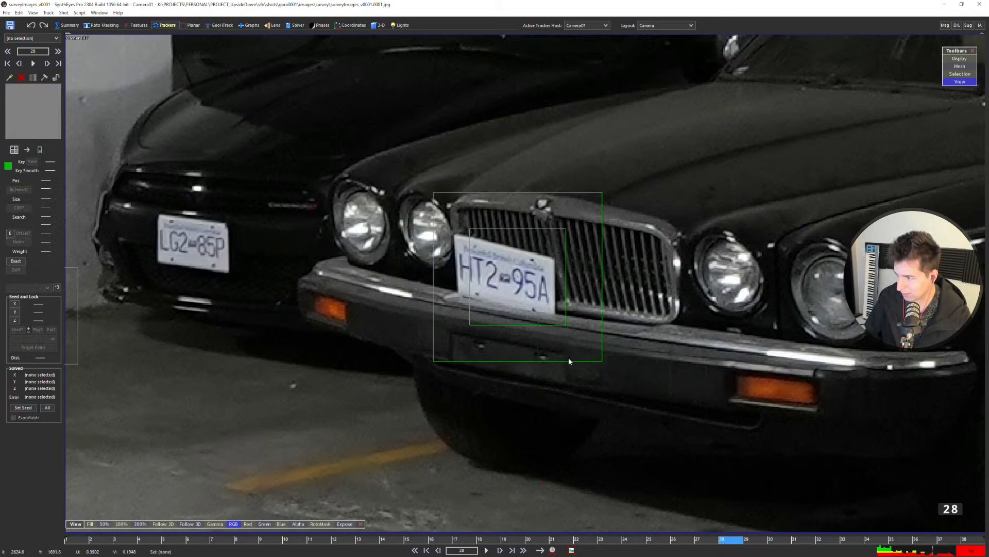
Shrink the plate tracker's pattern box to size 0.0052 around the single digit, enlarge its search area slightly and turn on 2D following.
drag(566, 323, 529, 291)
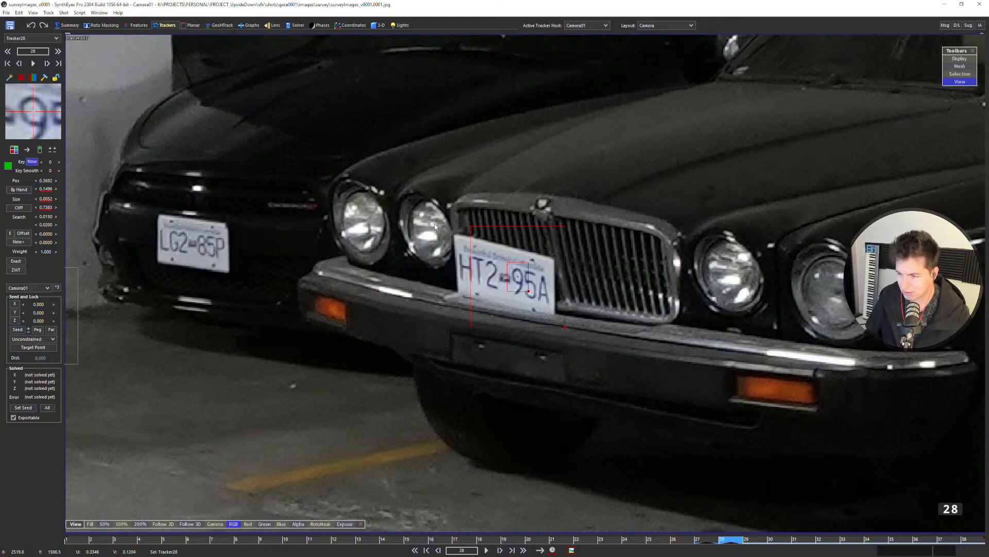
drag(565, 327, 569, 331)
key(5)
scroll(632, 264, up, 2)
scroll(628, 259, down, 1)
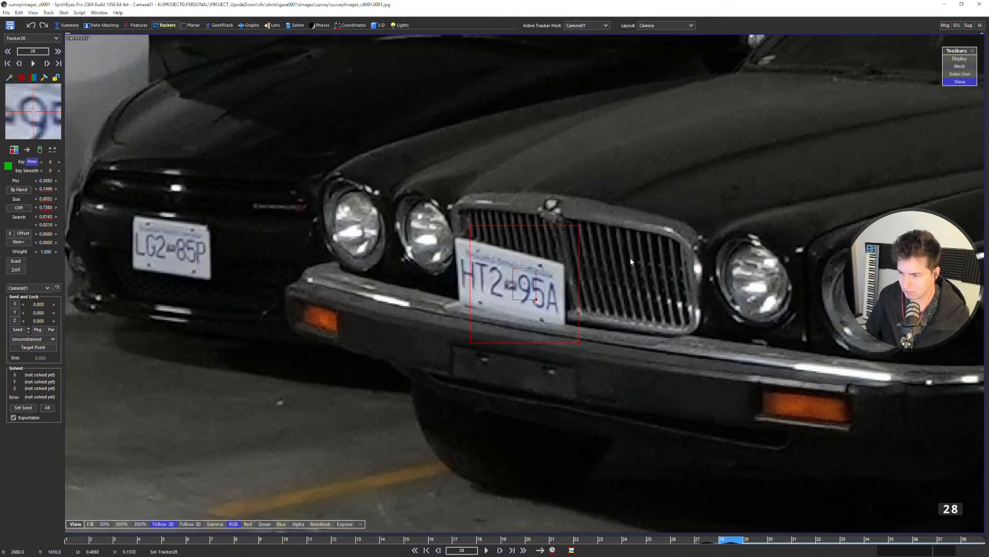
Compare frames 28 and 29 and disable the plate tracker at its wrong position in frame 29.
key(d)
key(s)
key(d)
scroll(547, 278, down, 3)
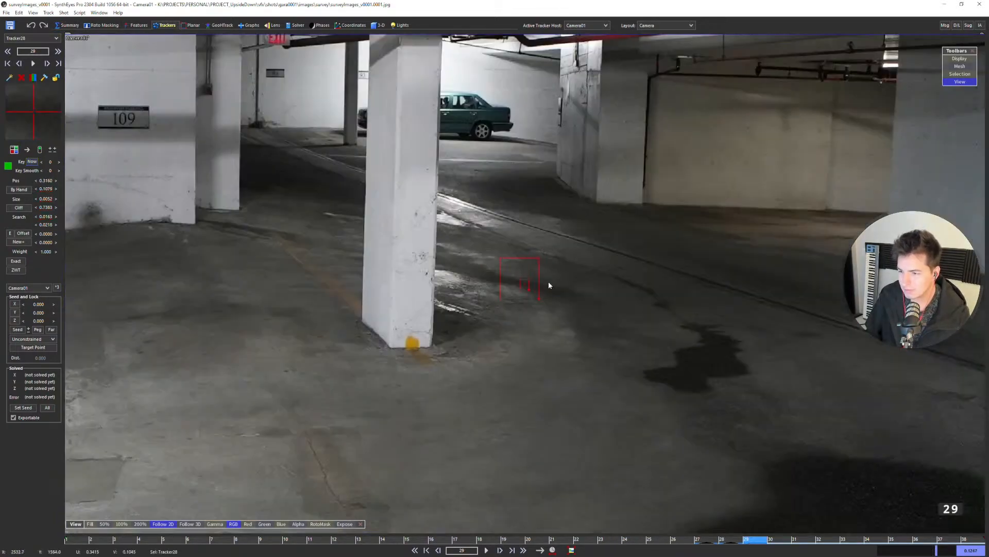
scroll(549, 283, down, 3)
key(e)
scroll(241, 274, up, 1)
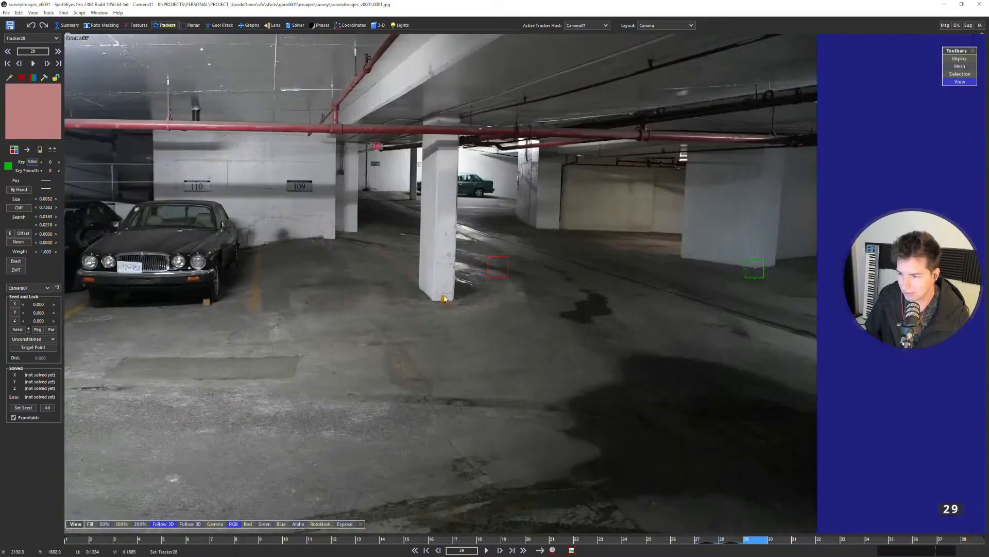
Turn off 2D following, place the plate tracker on the same digit in frame 29 and check it against frame 28.
key(5)
middle_drag(190, 290, 486, 292)
scroll(427, 269, up, 6)
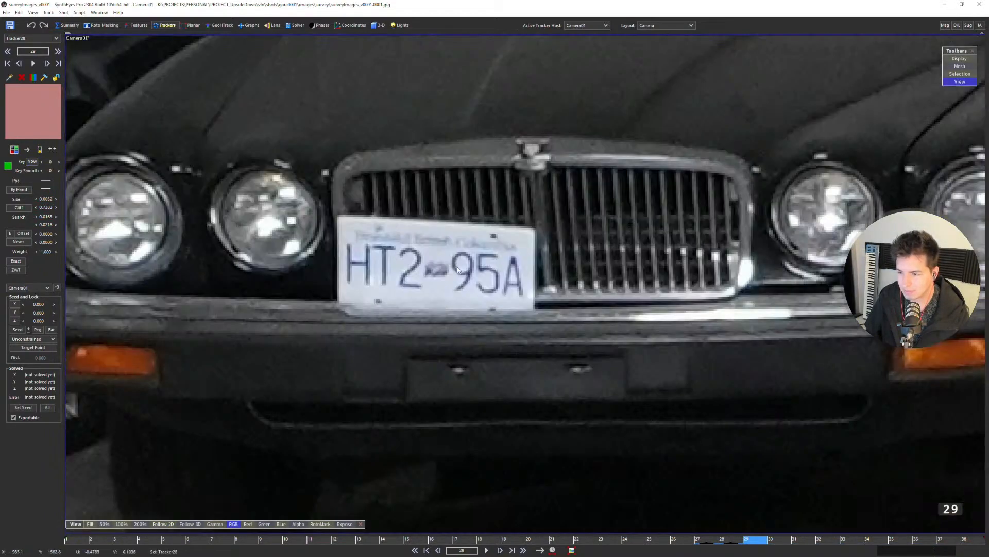
click(464, 265)
key(s)
key(d)
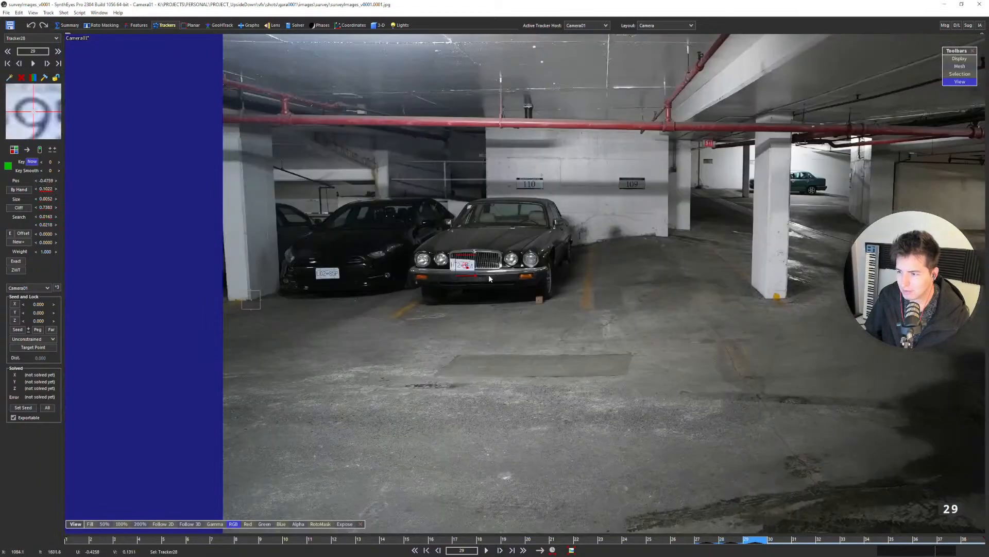
Skip frame 30 and place the plate tracker on the same digit at the edge of the photo in frame 31.
key(d)
key(d)
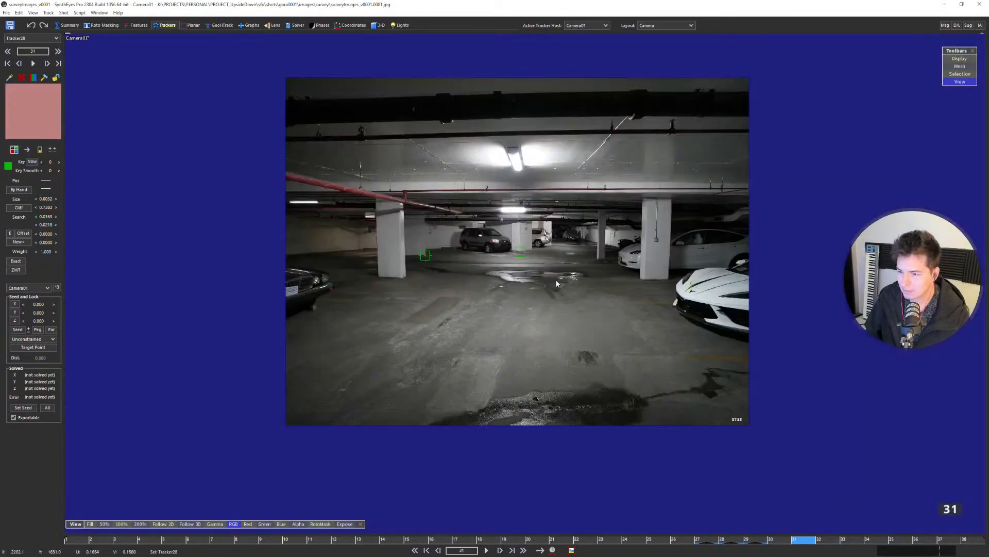
scroll(305, 281, up, 6)
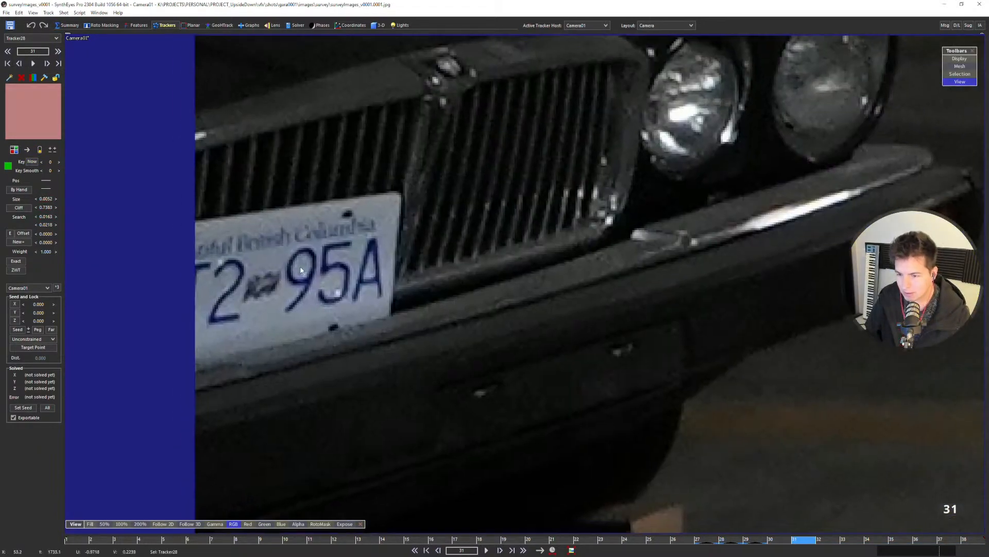
middle_drag(298, 272, 315, 258)
click(317, 253)
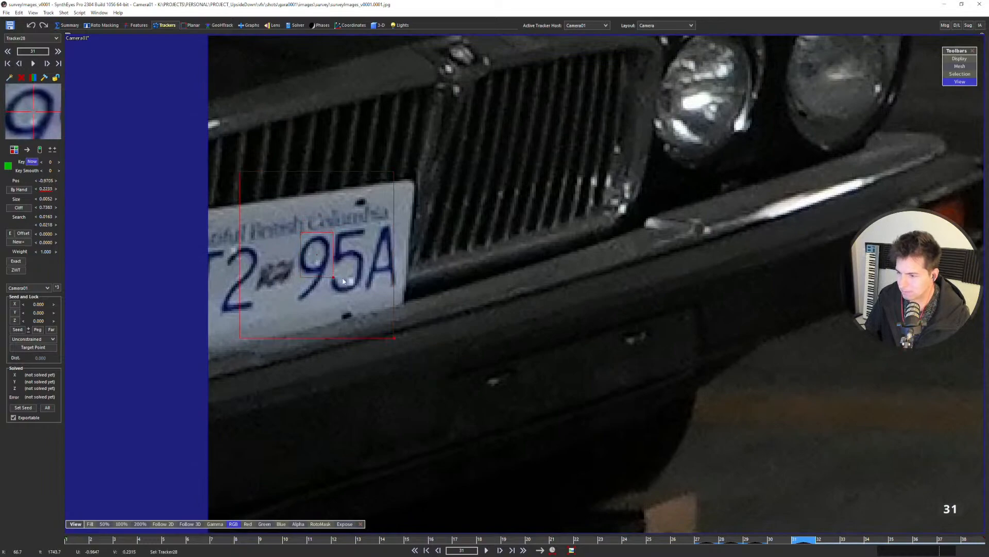
Compare frames 31 to 33 around the black car to check whether the tracked plate digit can be marked there.
key(d)
scroll(375, 279, down, 3)
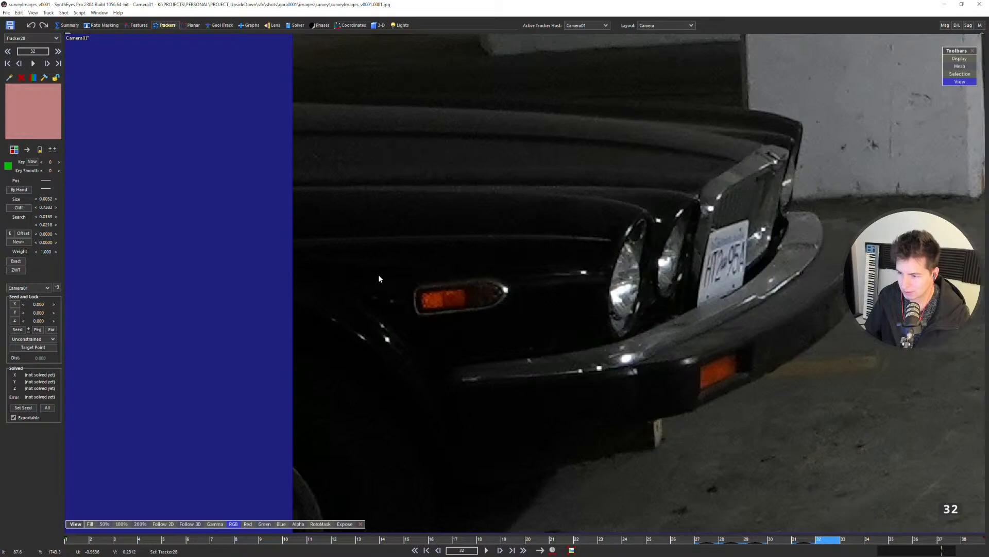
key(s)
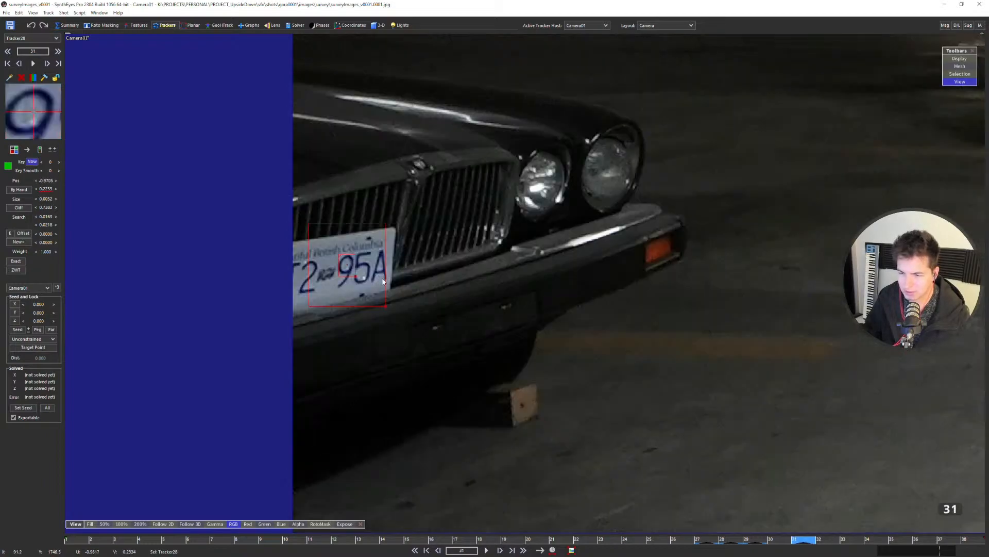
key(d)
key(s)
key(d)
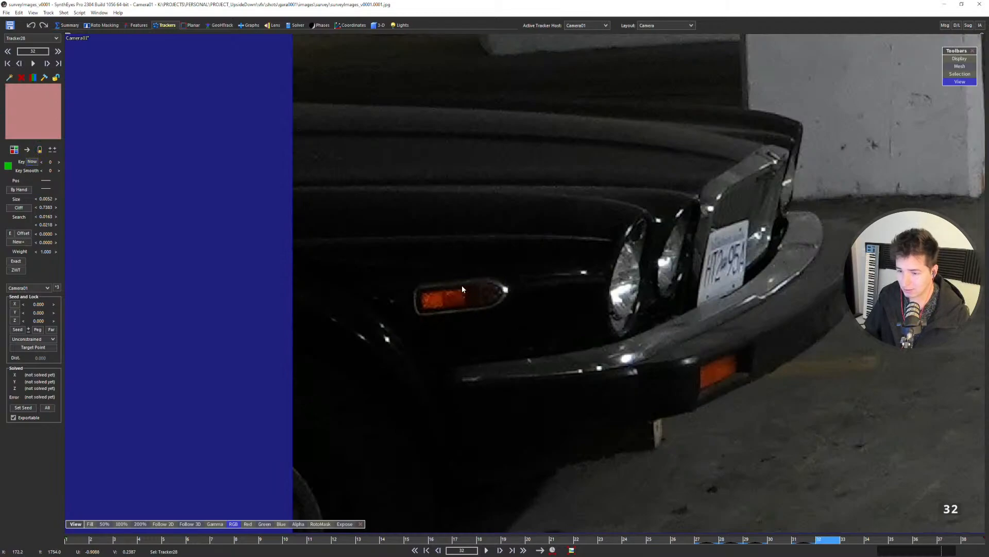
key(d)
key(s)
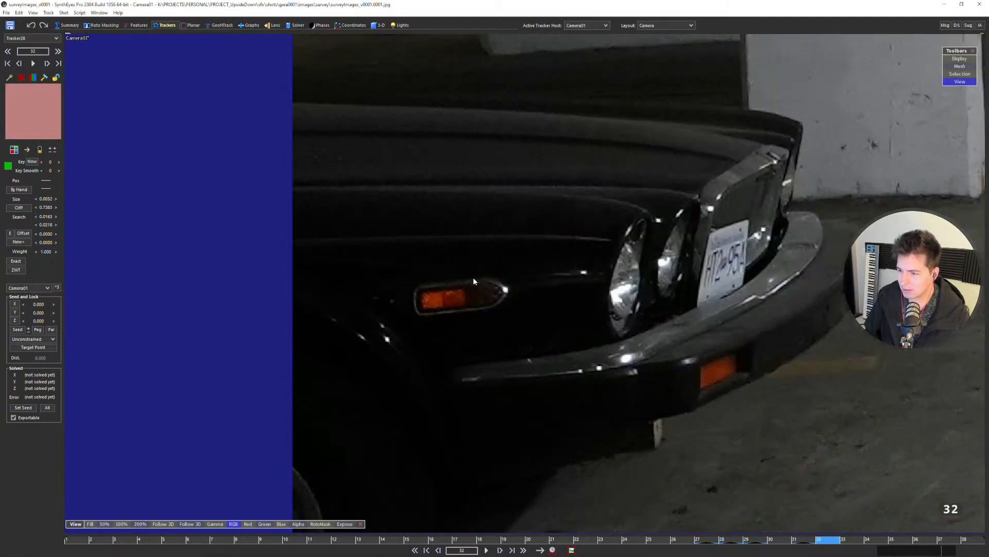
Compare frames 32 to 35 around the black car to find where its licence plate can still be marked.
key(d)
key(d)
key(s)
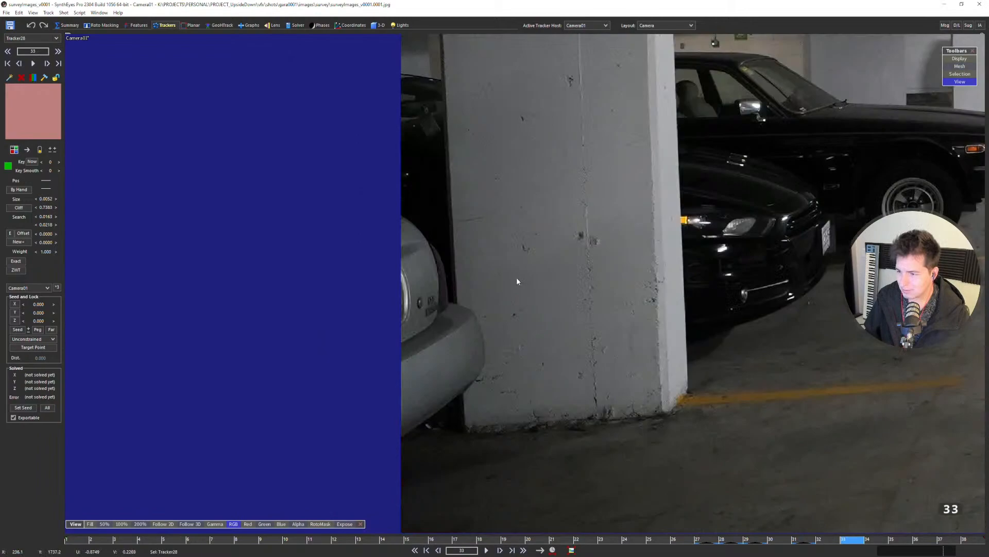
key(s)
key(s)
key(d)
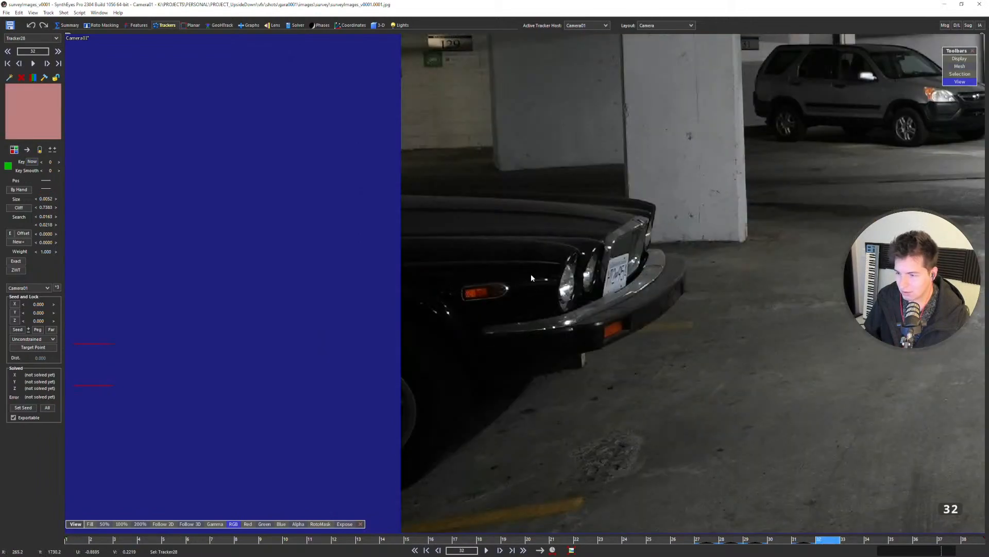
key(d)
key(d)
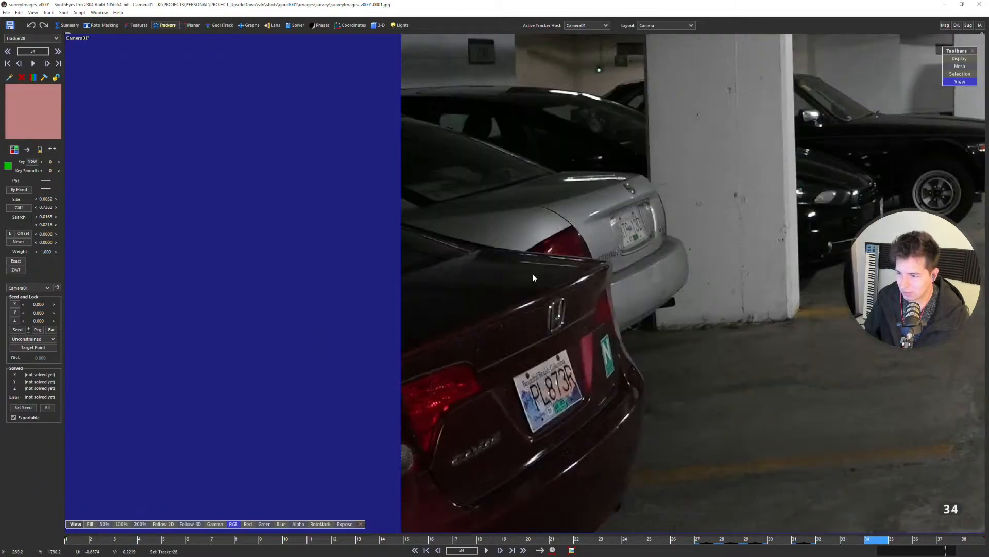
key(d)
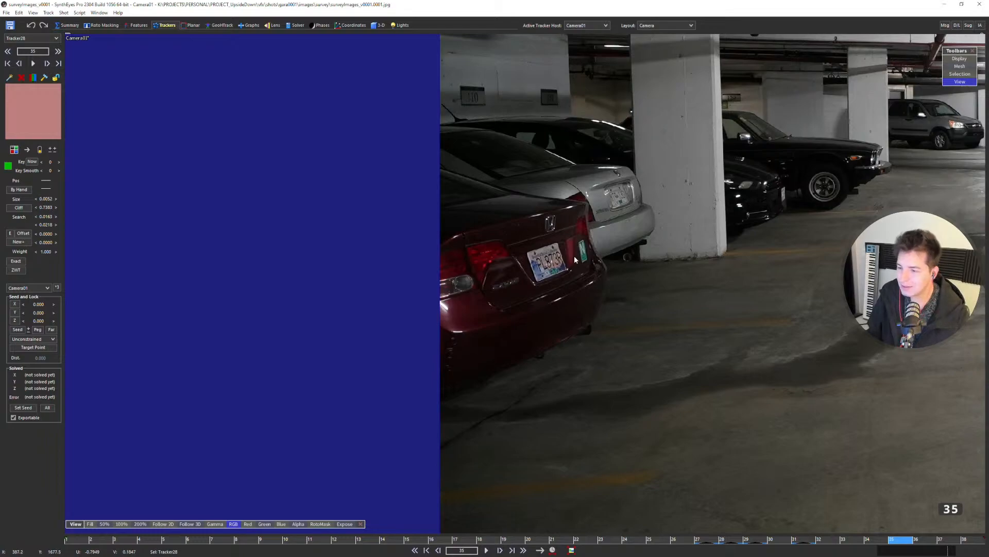
key(s)
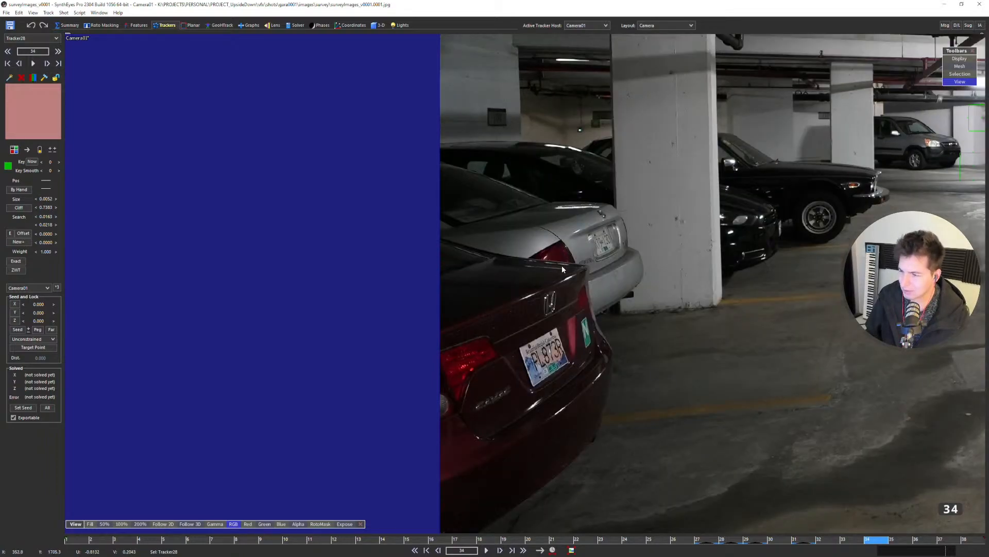
key(s)
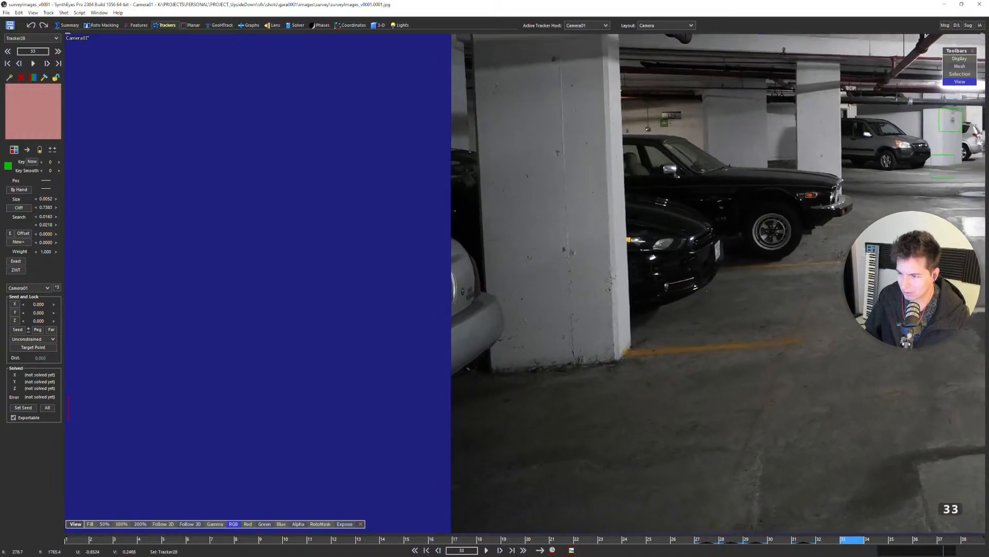
key(d)
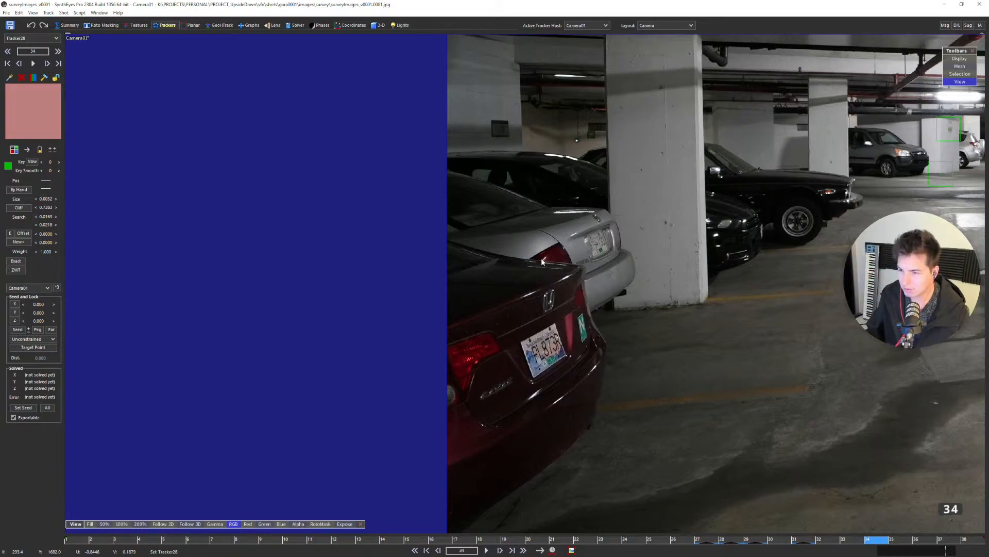
scroll(497, 268, down, 3)
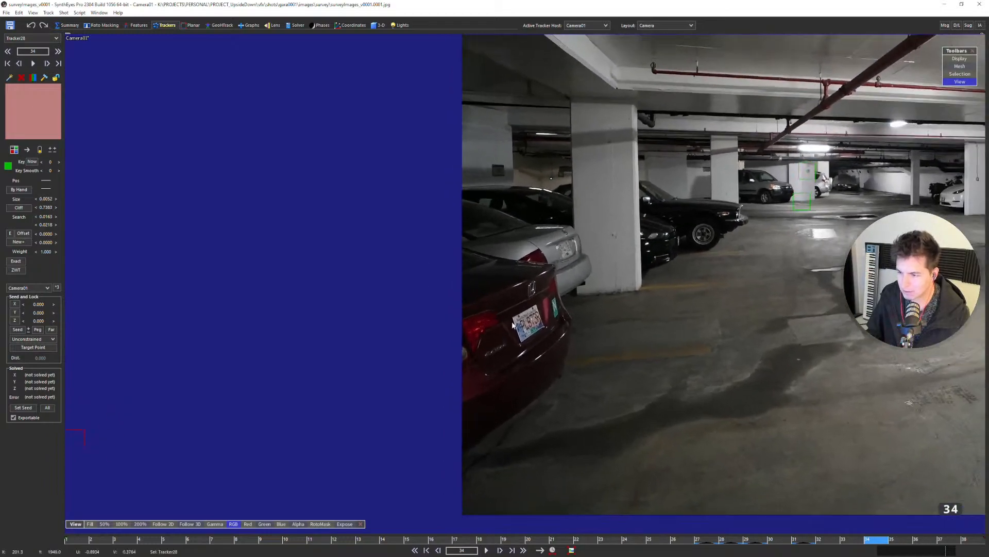
scroll(576, 311, up, 3)
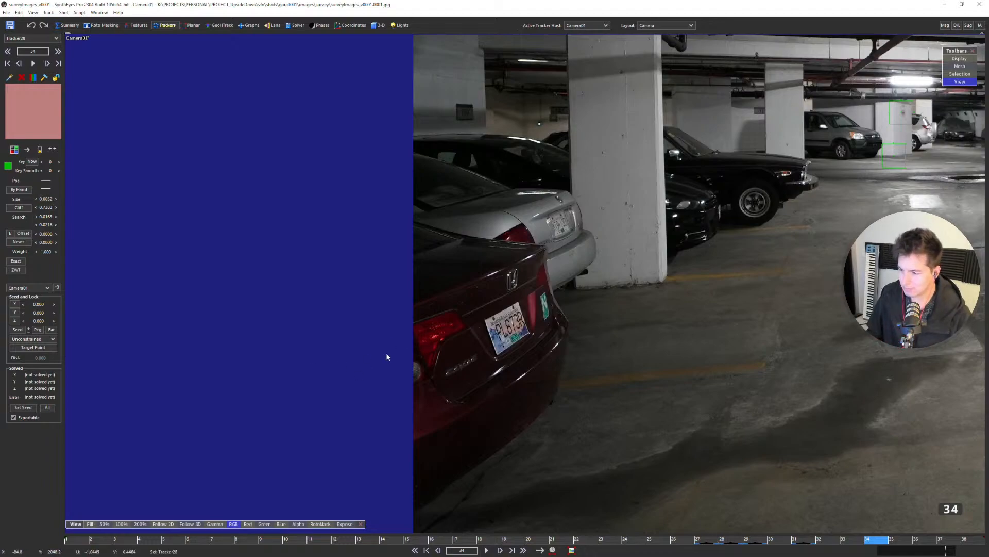
Check the marked plate digit in frame 31 and place the plate tracker on the same digit in frame 32.
key(Left)
key(Left)
key(Left)
key(Right)
key(Left)
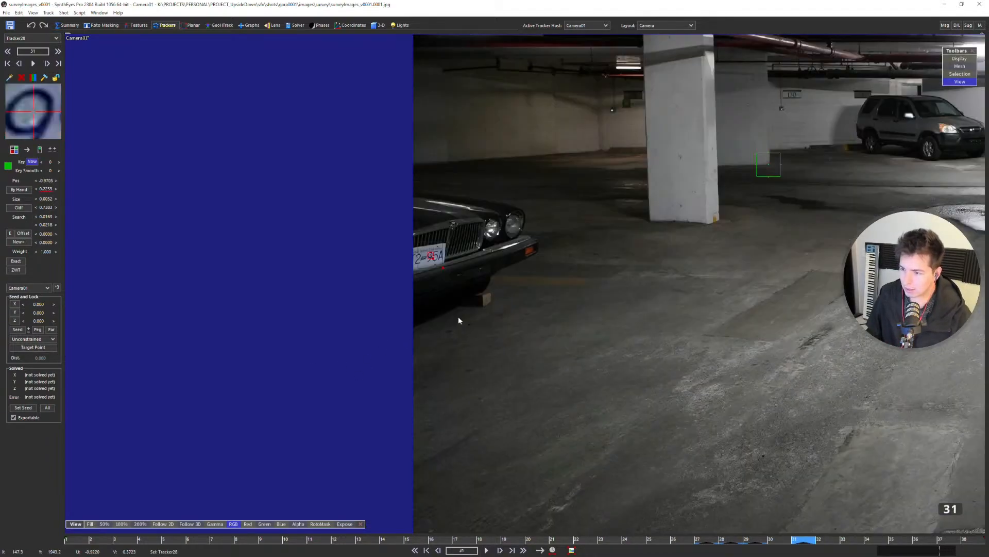
key(Right)
scroll(556, 247, up, 5)
drag(556, 289, 545, 288)
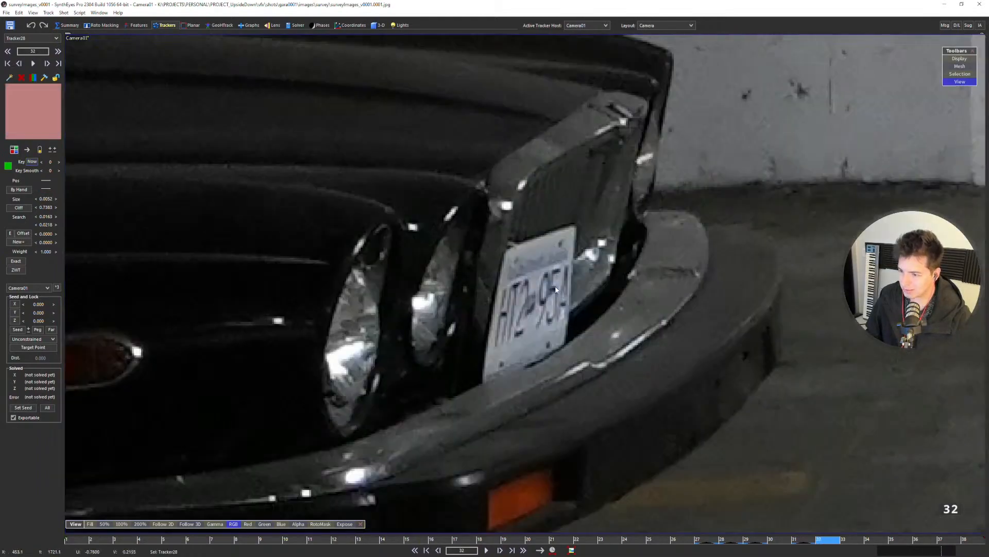
scroll(545, 289, down, 6)
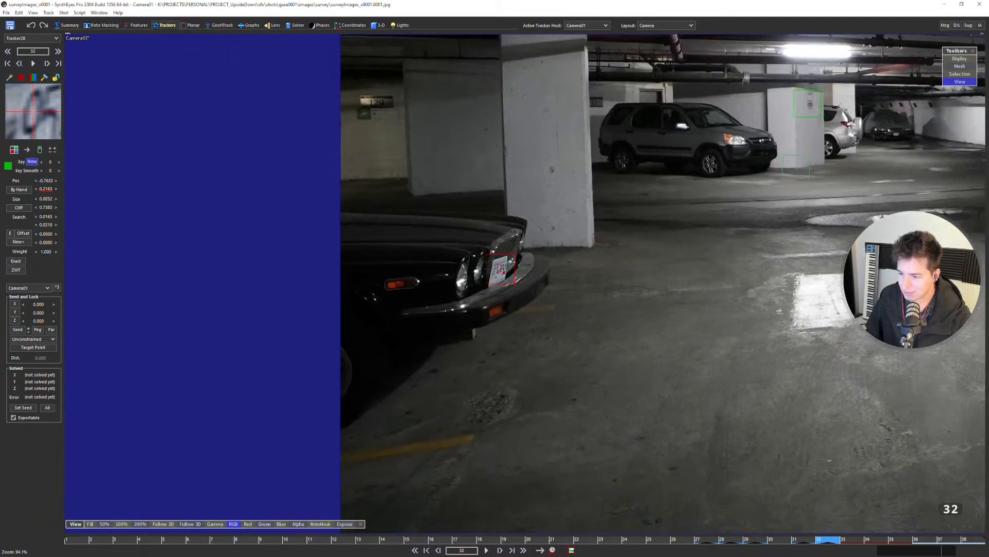
Disable the plate tracker where it lands on the pillar in frame 33.
key(Right)
scroll(522, 362, down, 2)
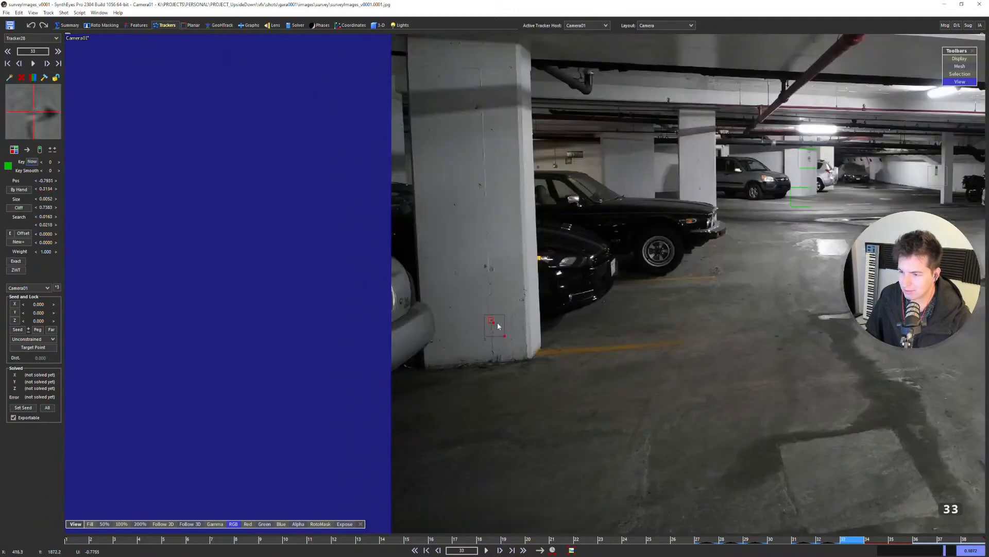
key(e)
Compare frames 32, 33 and 34 around the front of the black car to check the plate's visibility.
key(Left)
key(Right)
key(Left)
key(Right)
key(Left)
key(Right)
scroll(512, 313, down, 2)
middle_drag(615, 315, 437, 329)
key(Left)
key(Right)
key(Right)
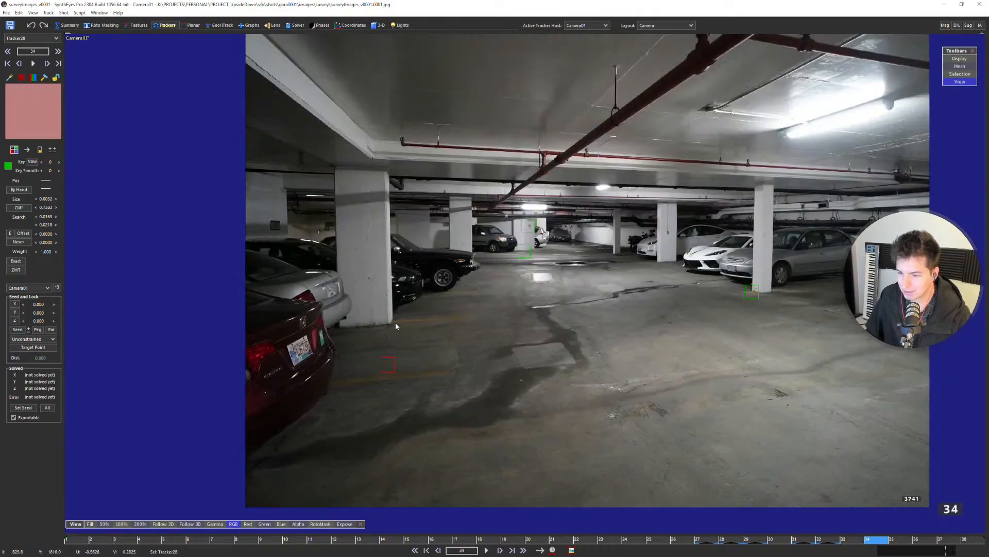
Examine the black car in frame 34 and look through the frames up to 38 for its licence plate.
scroll(341, 304, up, 5)
scroll(509, 300, down, 2)
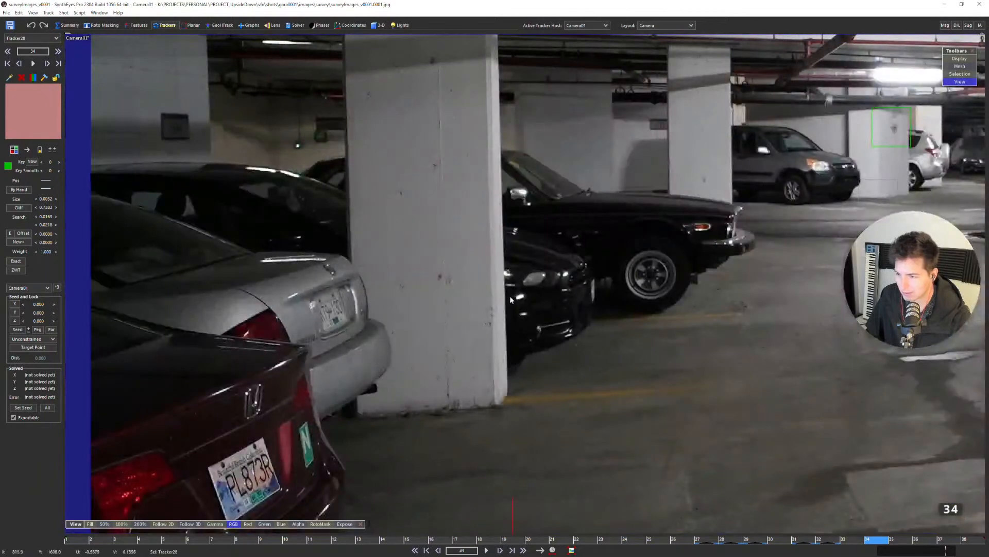
scroll(540, 291, down, 2)
key(Right)
key(Right)
key(Right)
key(Right)
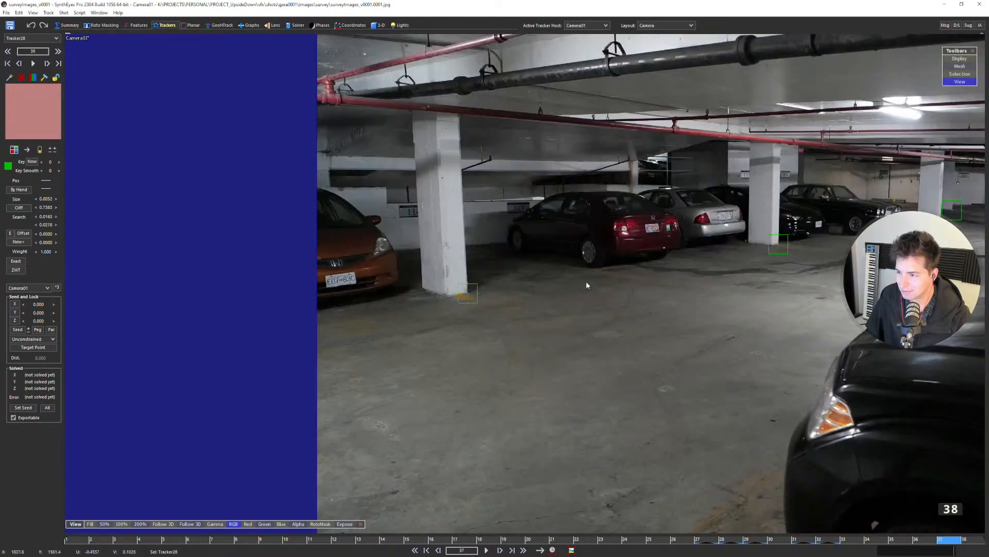
key(Left)
key(Left)
key(Right)
Try placing the plate tracker on the licence plate beside the pillar in frame 37 and compare it with frame 32.
scroll(672, 258, up, 3)
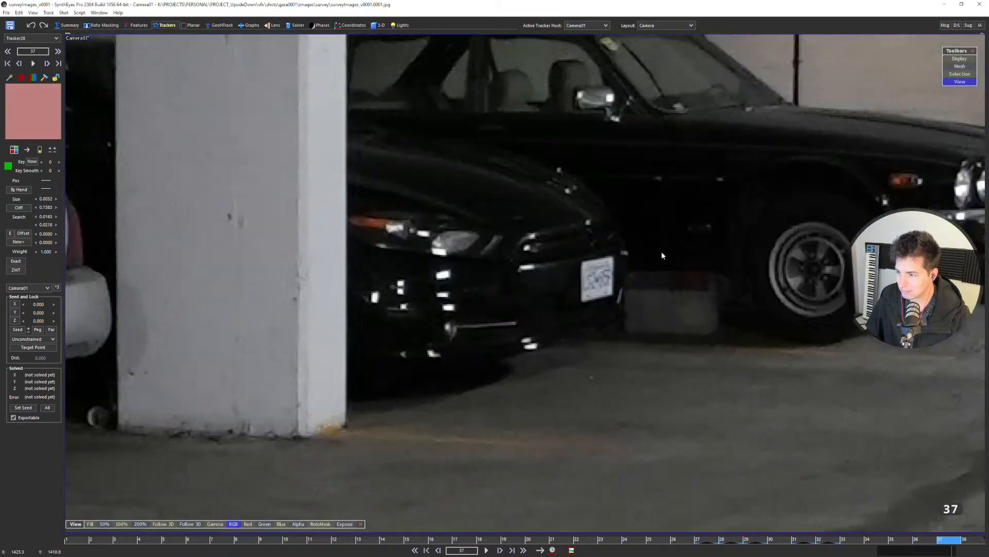
scroll(598, 283, up, 1)
drag(600, 277, 603, 273)
key(5)
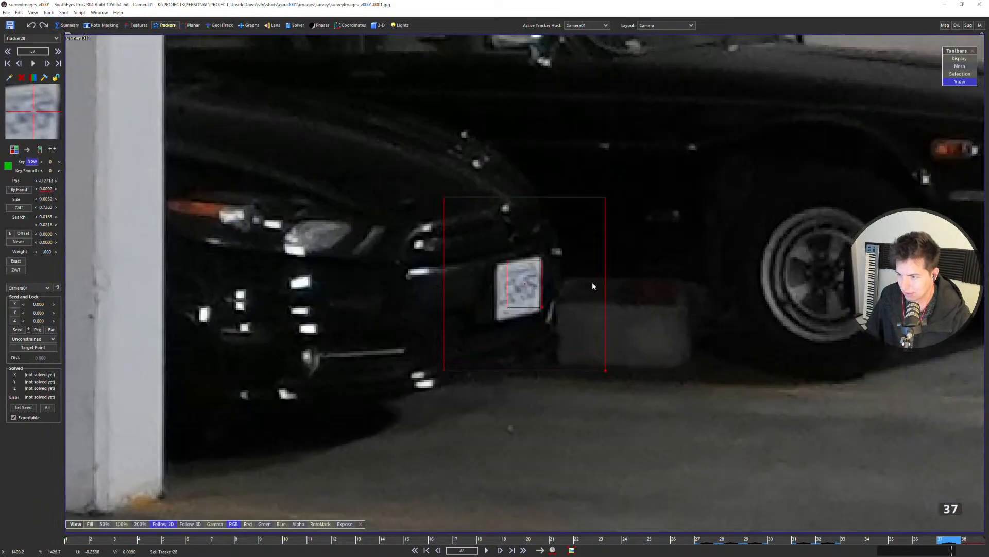
scroll(582, 287, down, 2)
scroll(579, 290, down, 5)
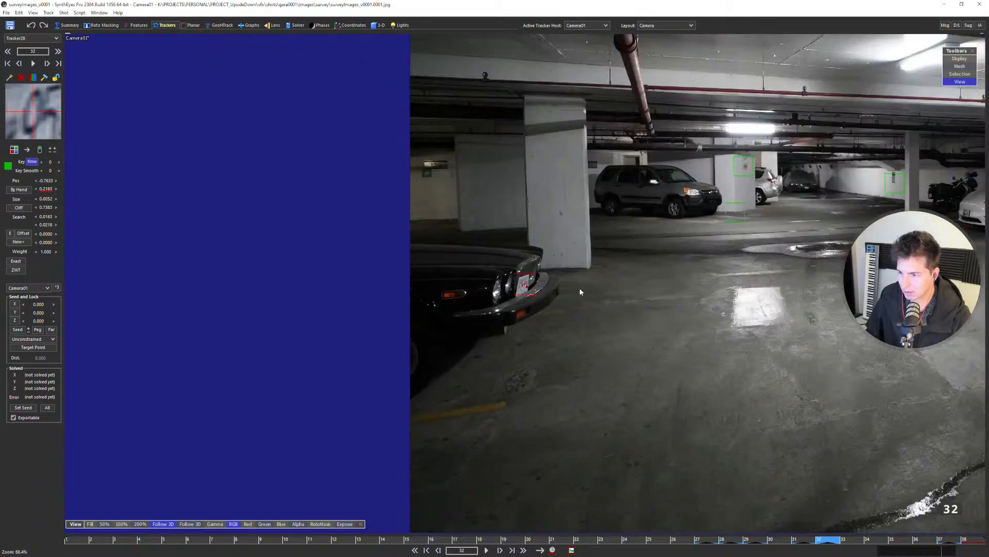
Inspect the older black car's licence plate in frame 37 and disable the plate tracker in that frame.
scroll(631, 274, up, 5)
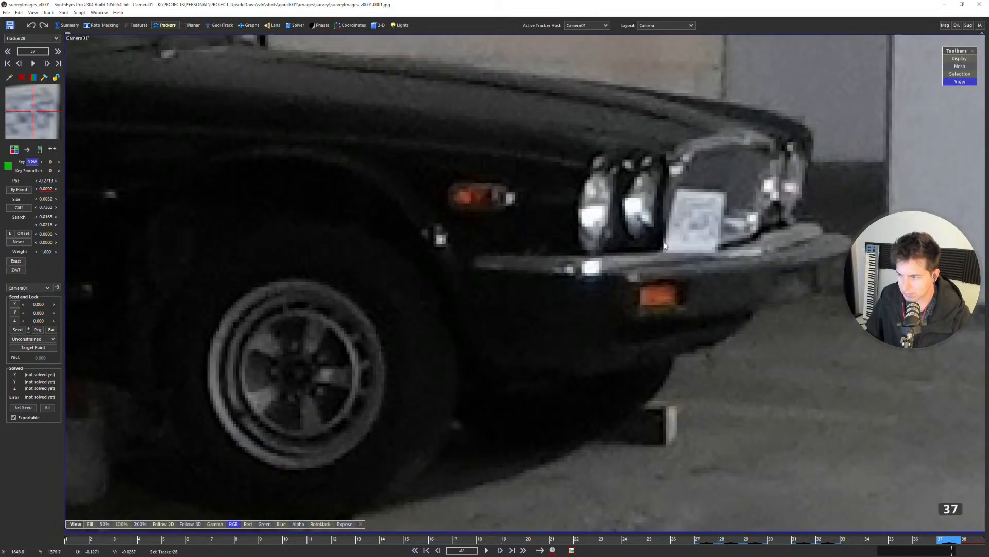
middle_drag(660, 244, 584, 255)
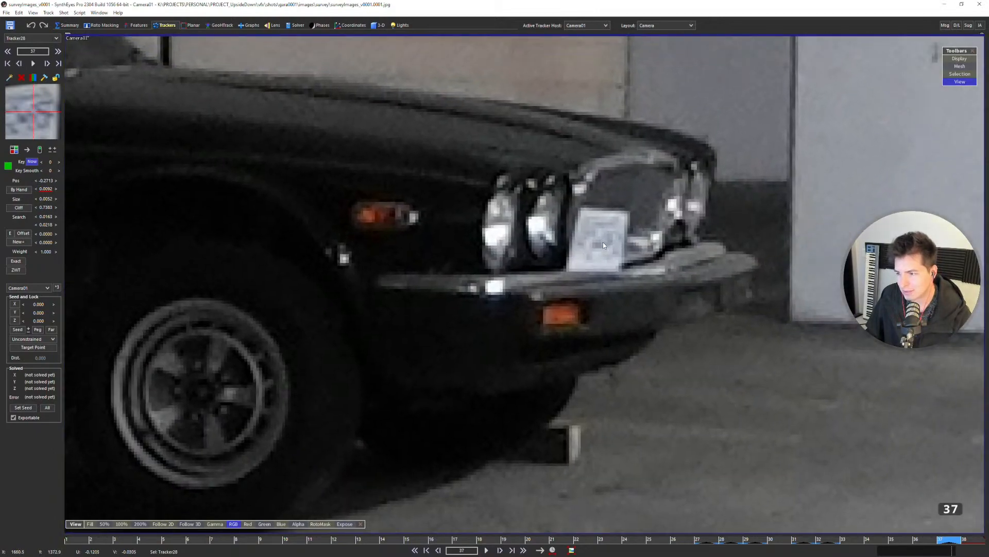
scroll(603, 242, down, 5)
key(e)
Examine the black car's licence plate in frame 38 and return to the plate tracker's first keyed frame, 27.
key(d)
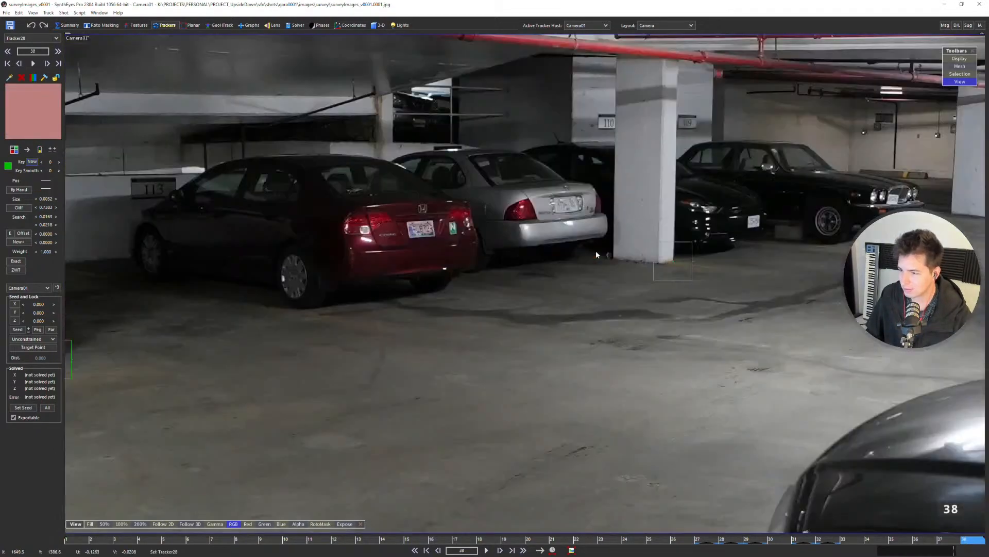
middle_drag(897, 210, 658, 284)
scroll(657, 286, up, 5)
scroll(637, 248, down, 4)
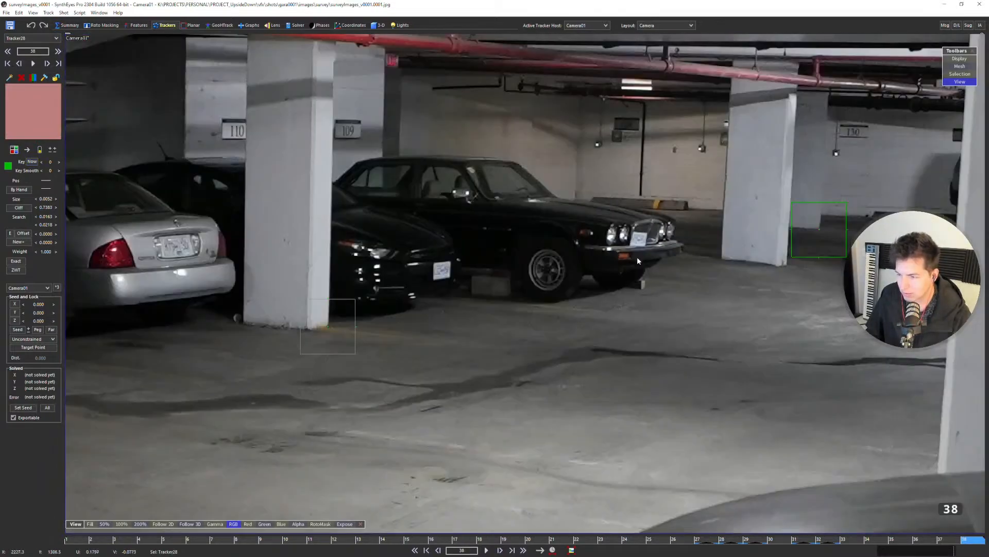
scroll(636, 270, down, 5)
key(Home)
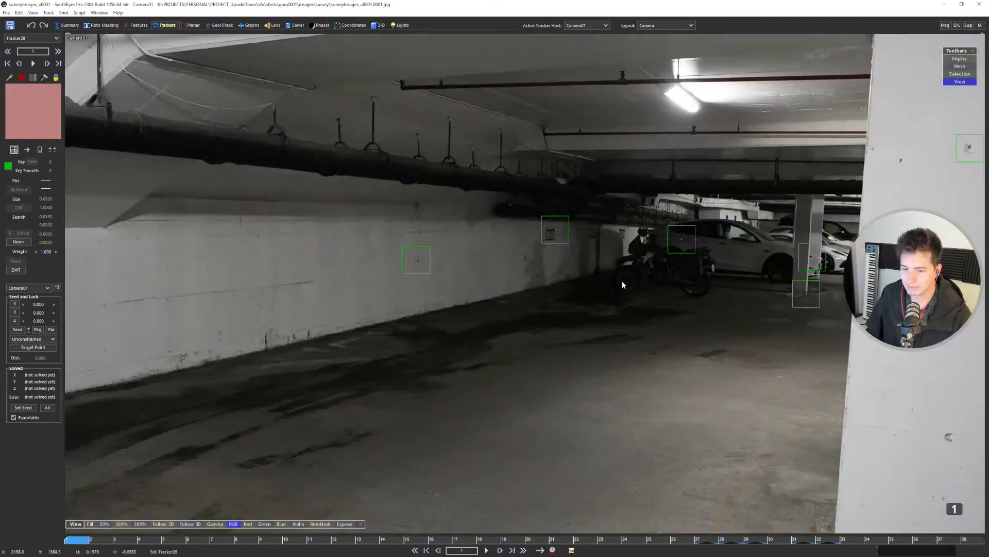
key(shift+f)
scroll(622, 280, up, 3)
middle_drag(664, 323, 417, 236)
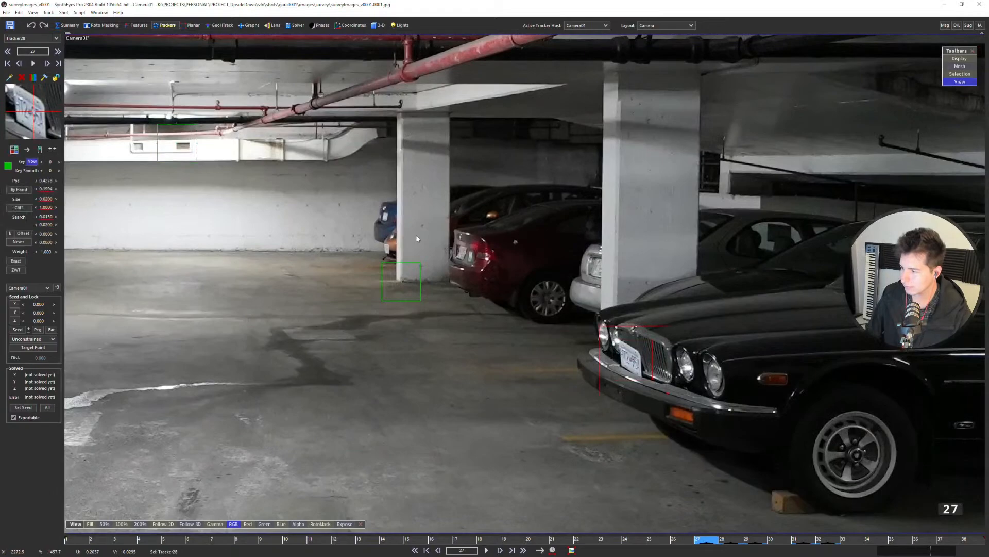
scroll(572, 326, down, 3)
Step back through frames 26 to 22 and examine the black car for a legible licence plate.
key(s)
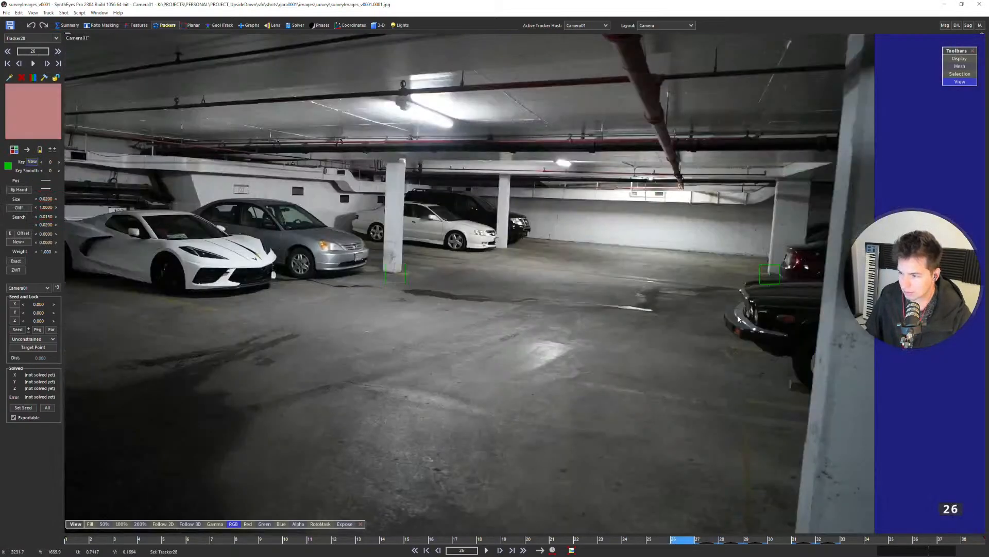
scroll(743, 308, up, 5)
scroll(744, 307, down, 5)
key(s)
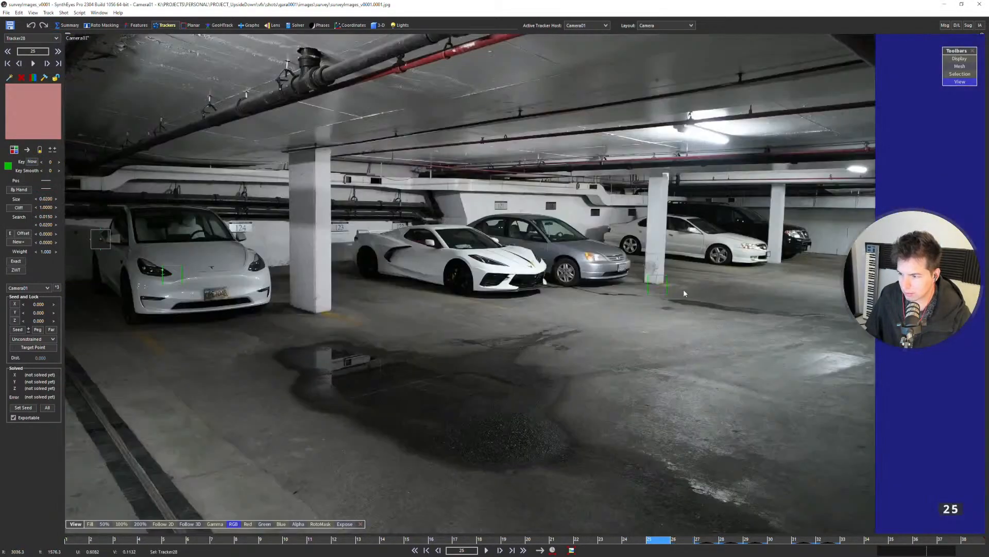
key(s)
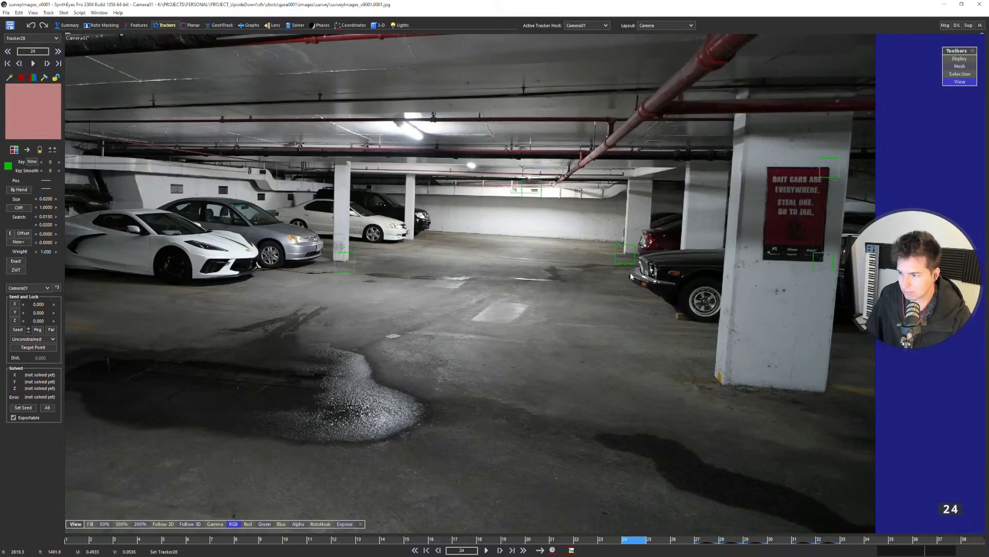
key(s)
scroll(571, 248, up, 5)
key(s)
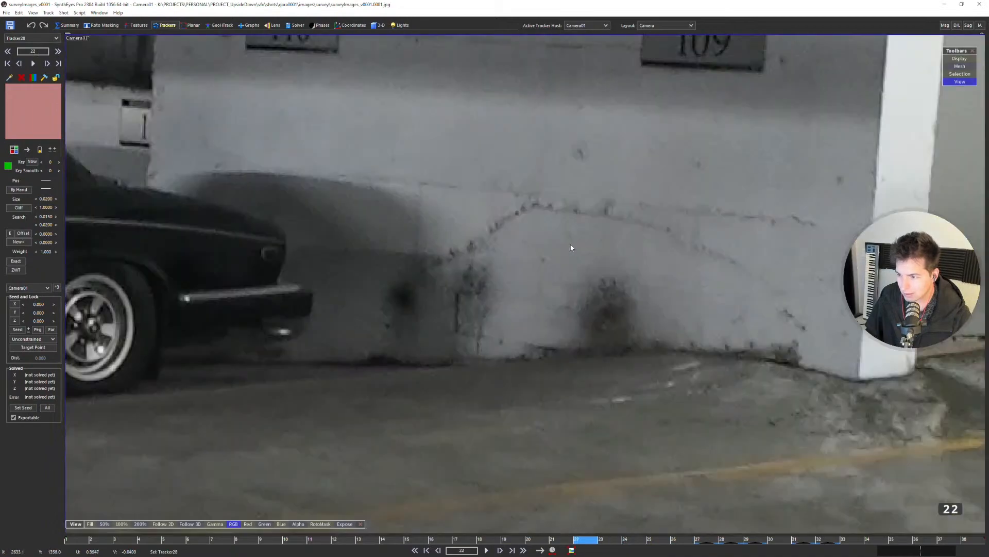
scroll(571, 247, down, 5)
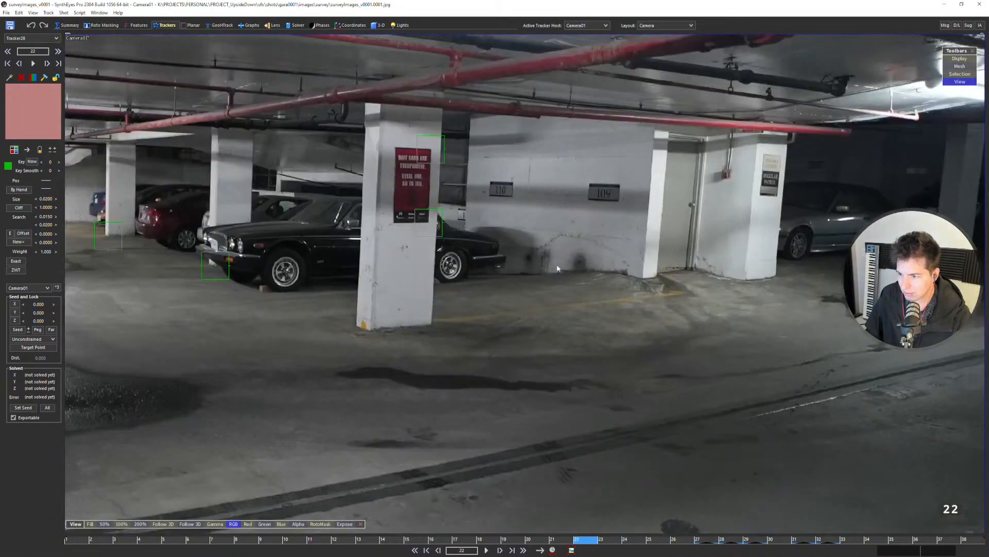
scroll(459, 240, up, 5)
scroll(483, 242, down, 5)
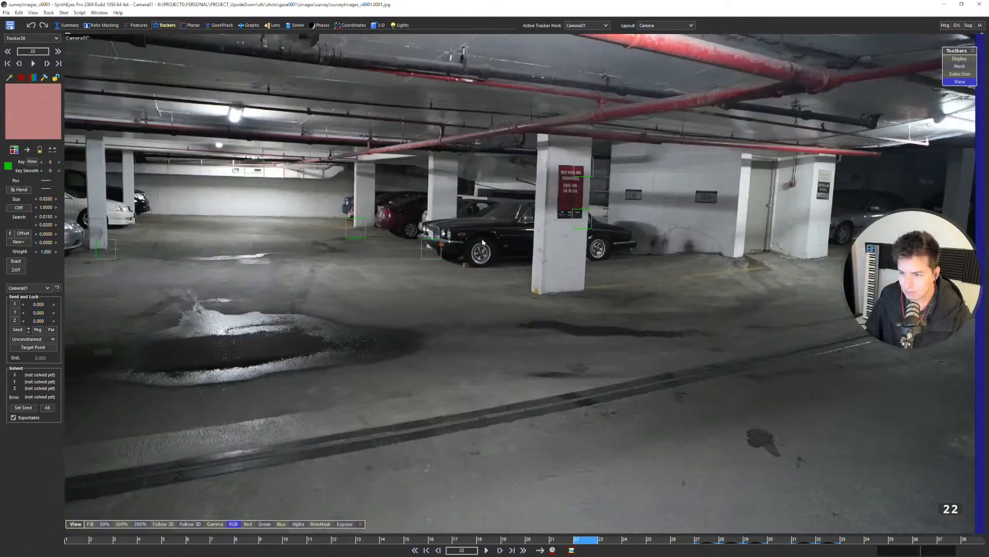
Go back to frame 20 and examine the black car's licence plate up close.
key(s)
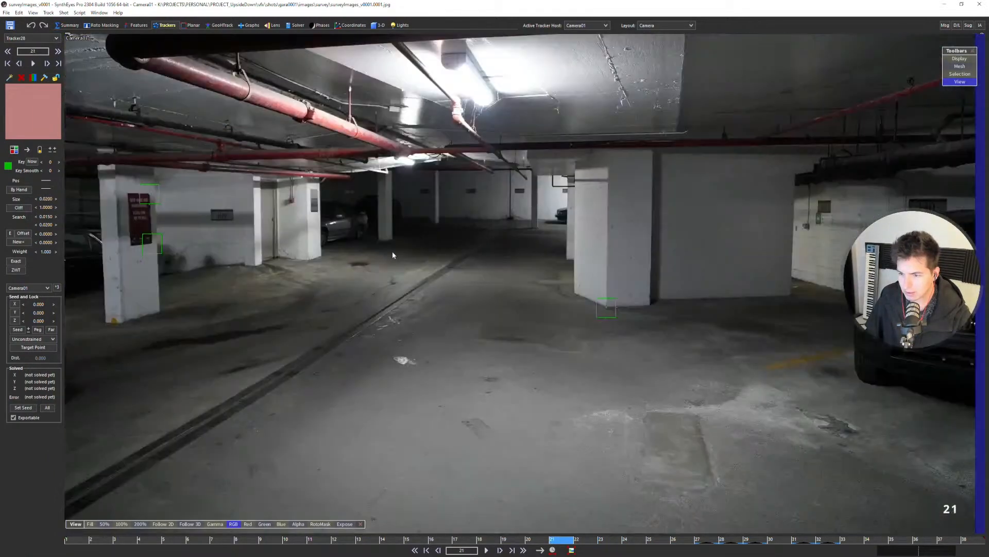
middle_drag(387, 251, 584, 242)
key(s)
scroll(626, 223, up, 5)
scroll(626, 223, up, 3)
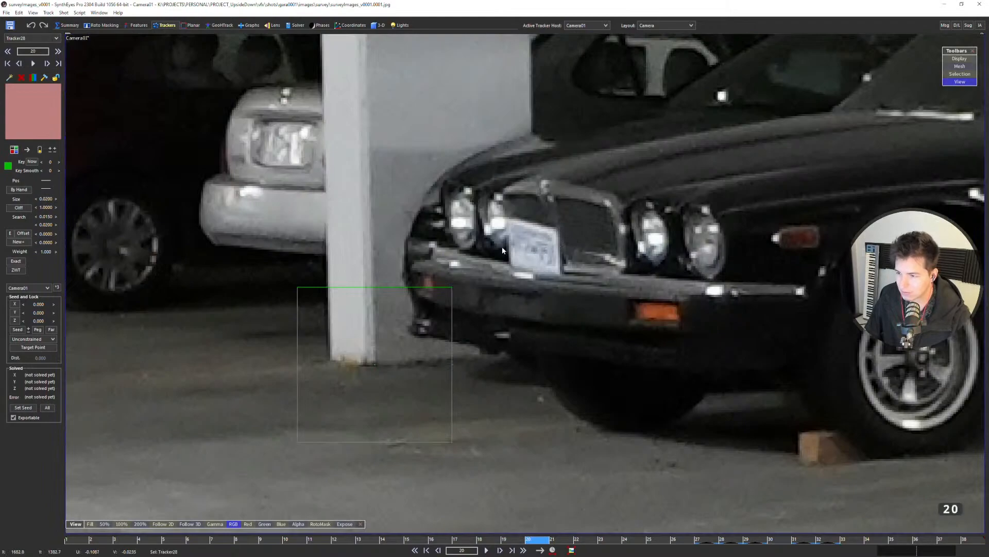
scroll(540, 249, down, 8)
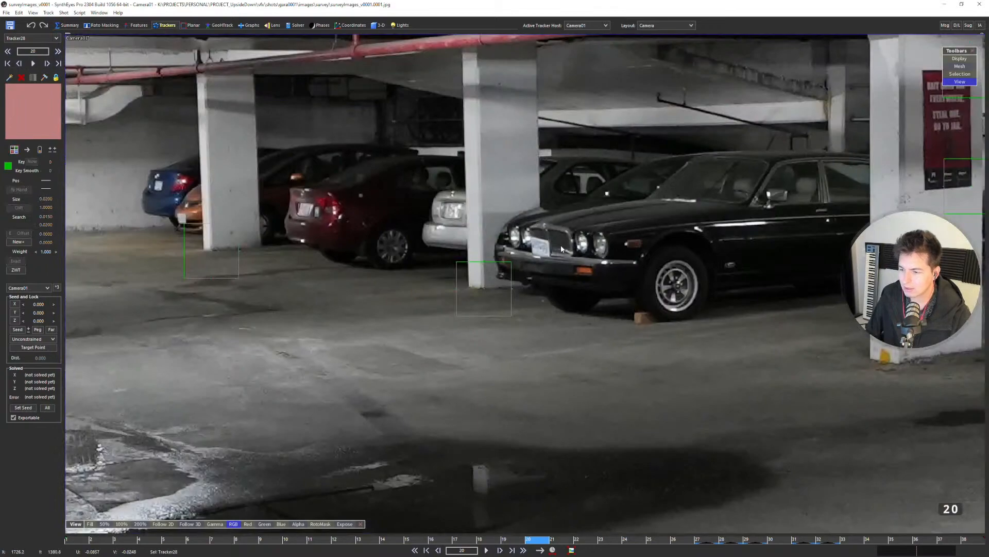
Step back from frame 20 to frame 13 and review the existing tracker coverage.
key(Left)
key(Left)
key(Left)
key(Left)
scroll(593, 252, down, 4)
key(Left)
key(Left)
key(Left)
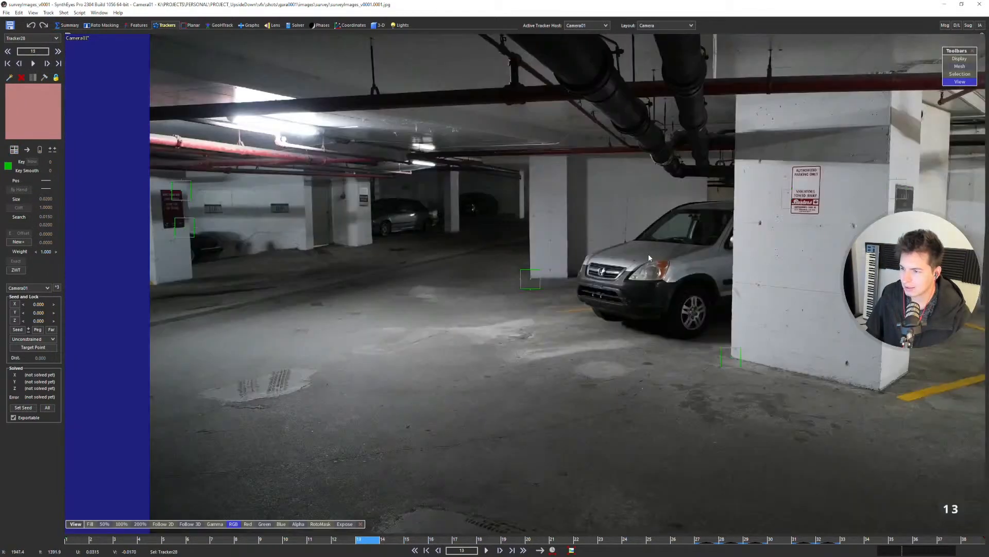
Step back from frame 13 to frame 3 and review where the black car appears and which trackers exist.
key(Left)
key(Left)
key(Left)
key(Left)
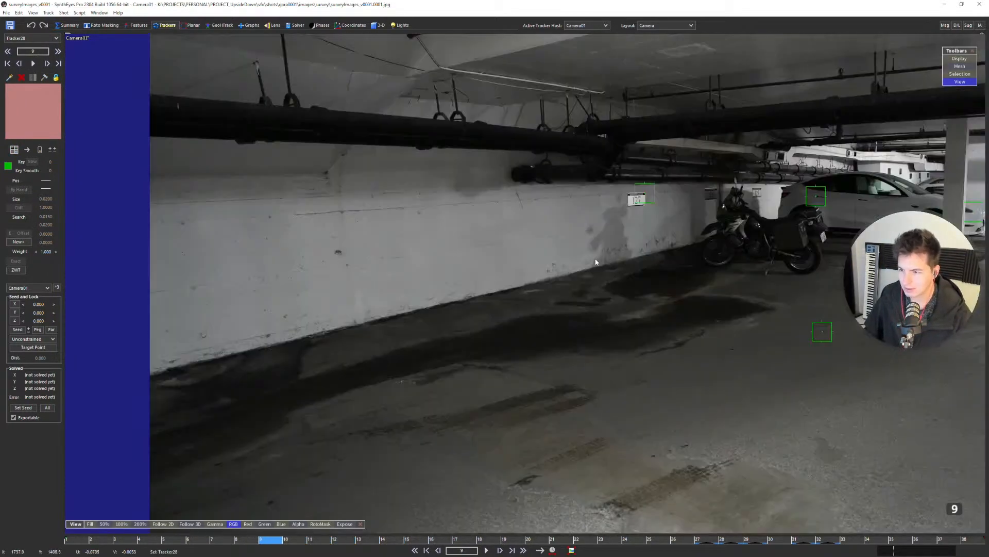
key(Left)
key(Left)
key(Left)
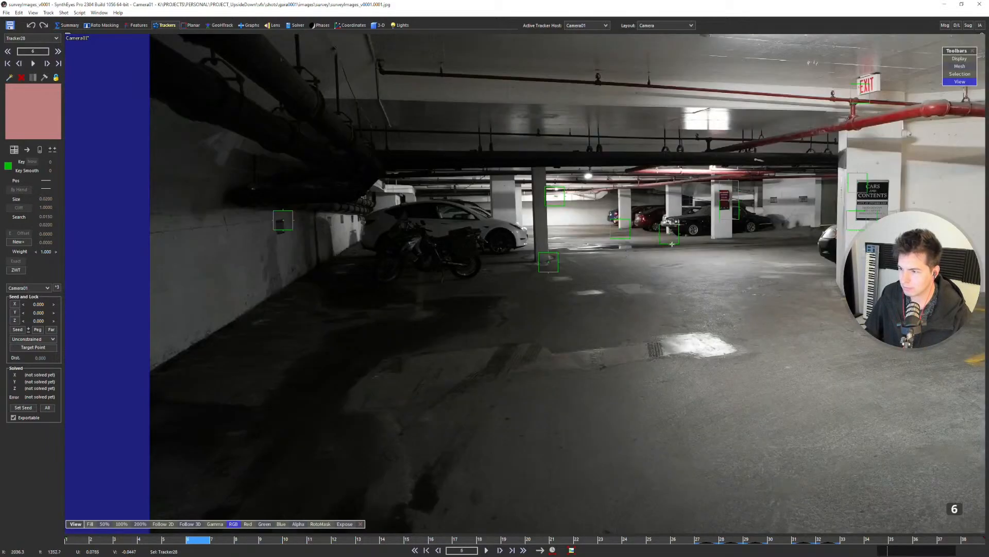
key(Left)
key(Left)
key(Left)
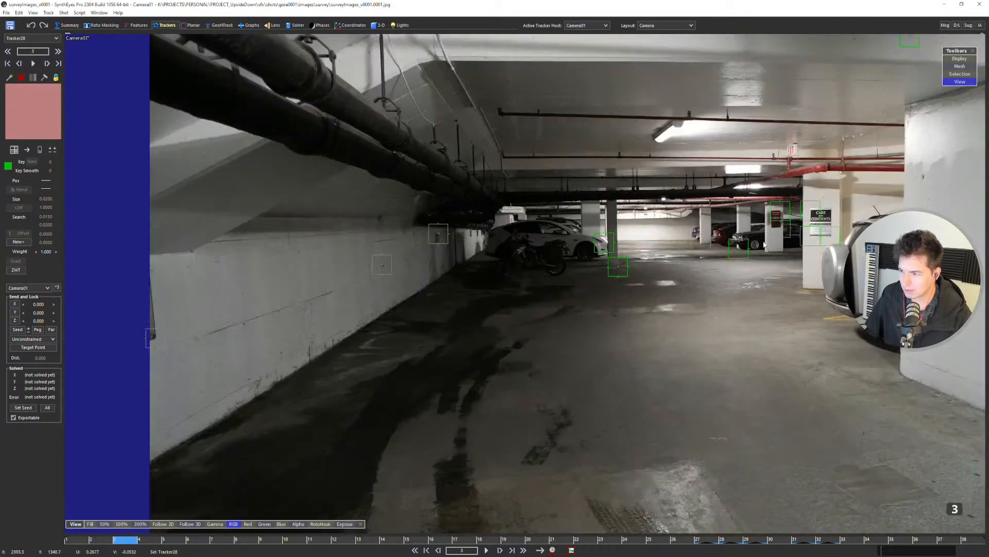
Add a new tracker on the black car's licence plate in frame 3 and position it on the plate in frame 4.
scroll(764, 245, up, 5)
key(c)
click(613, 208)
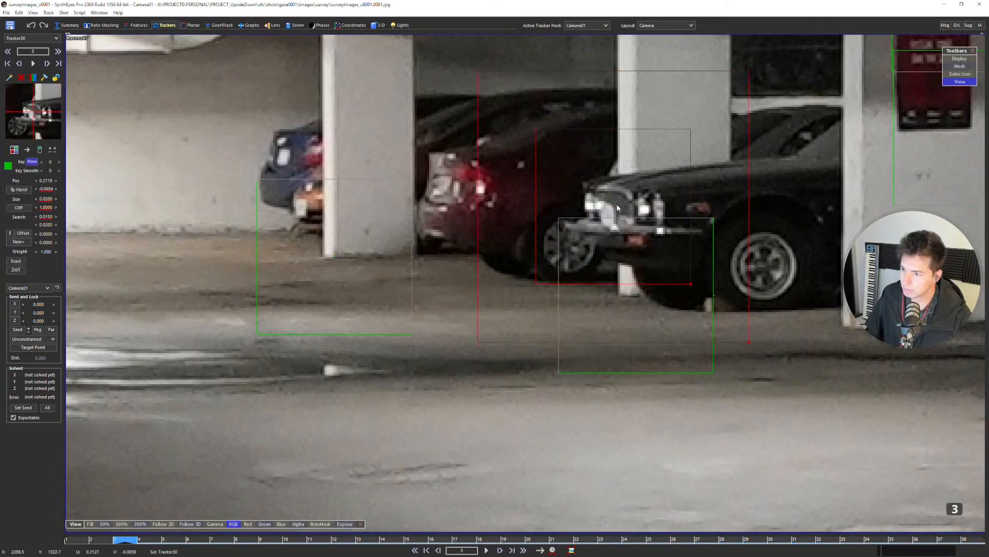
scroll(612, 207, down, 5)
key(Right)
scroll(482, 174, up, 5)
click(483, 179)
Position the new plate tracker on the black car's licence plate in frames 5 and 6.
scroll(484, 179, down, 5)
key(Right)
scroll(675, 173, up, 5)
drag(682, 160, 661, 161)
scroll(661, 161, down, 5)
key(Right)
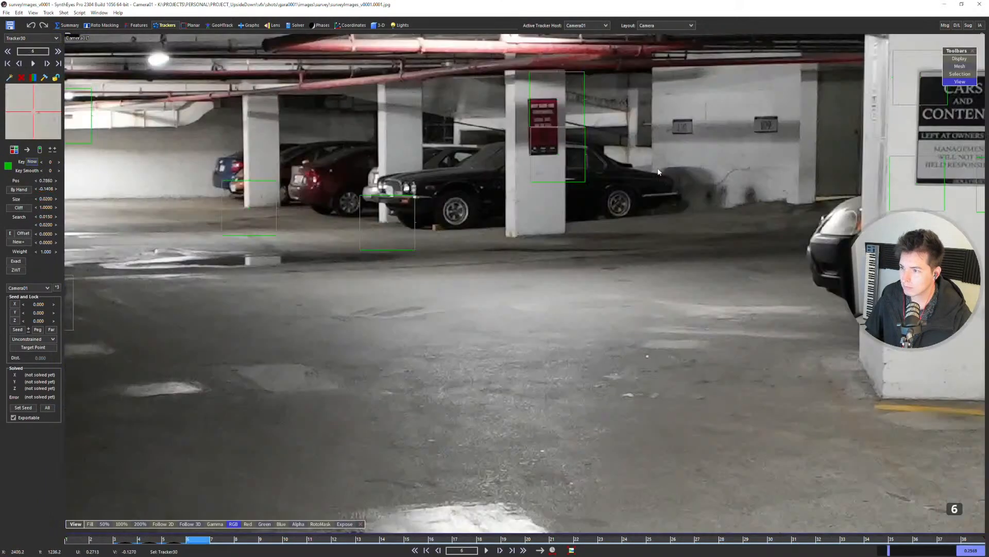
scroll(373, 243, up, 5)
drag(327, 241, 319, 243)
Position the plate tracker on the black car's licence plate in frame 7.
scroll(319, 244, down, 5)
key(Right)
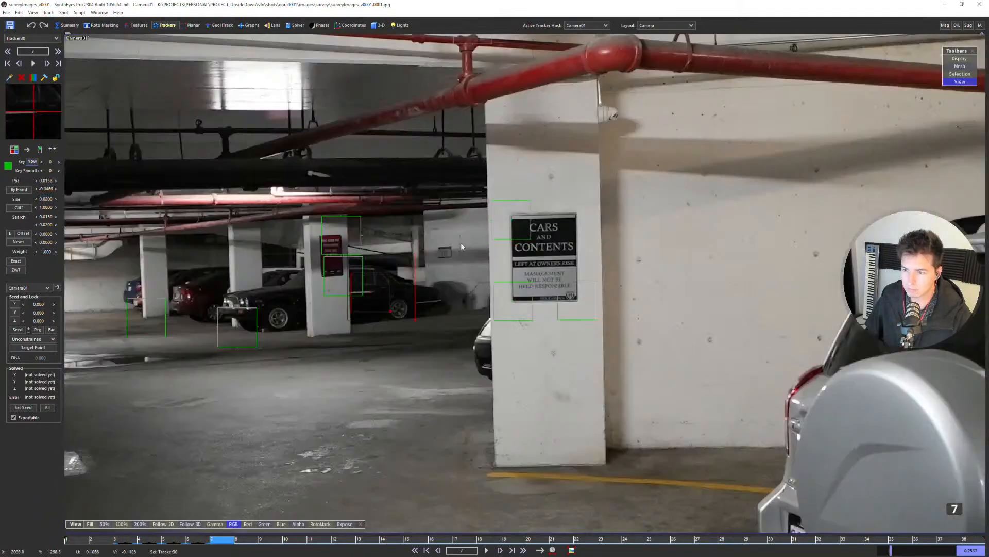
middle_drag(236, 290, 442, 229)
scroll(433, 225, up, 5)
click(401, 232)
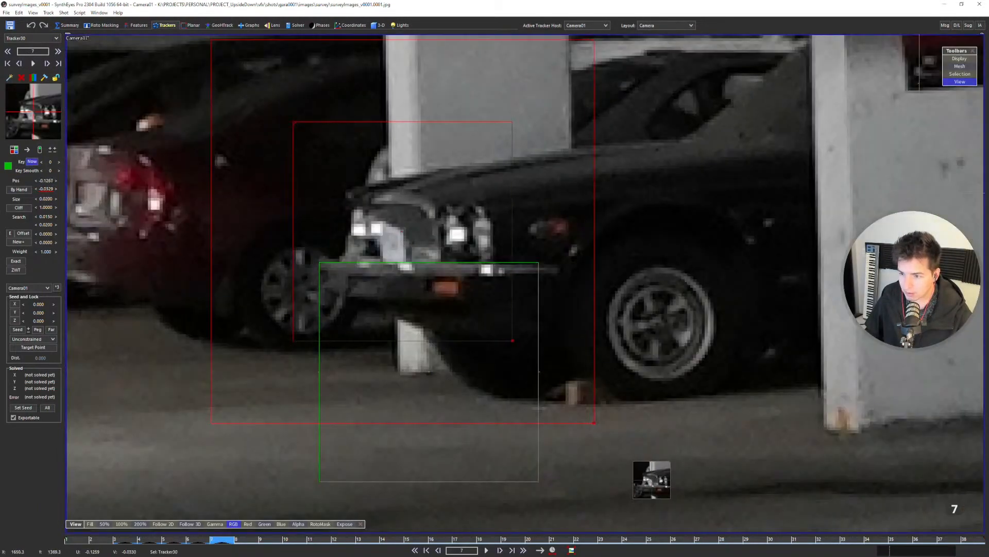
Position the plate tracker on the black car's licence plate in frame 8.
scroll(401, 232, down, 5)
key(Right)
middle_drag(654, 230, 379, 266)
scroll(670, 216, up, 5)
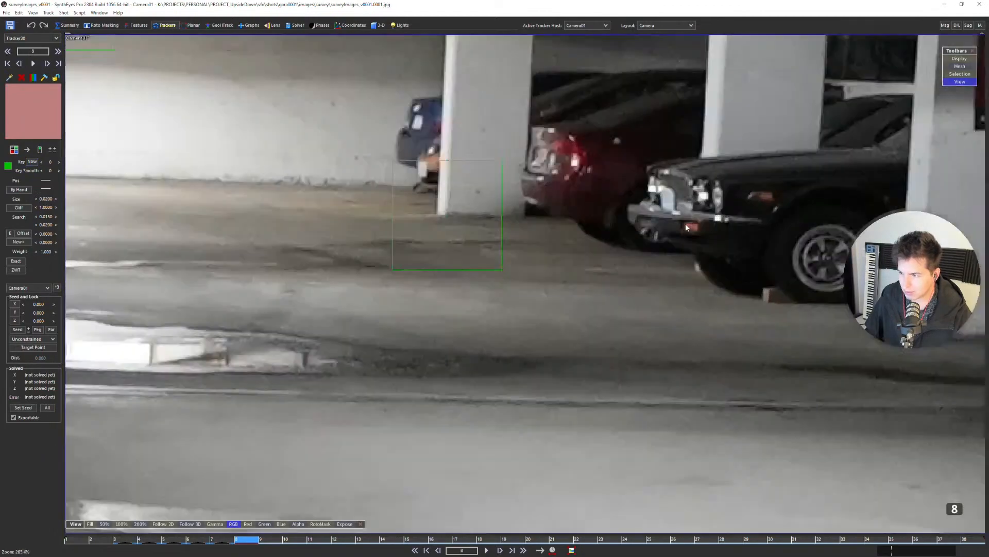
click(668, 181)
scroll(586, 217, down, 5)
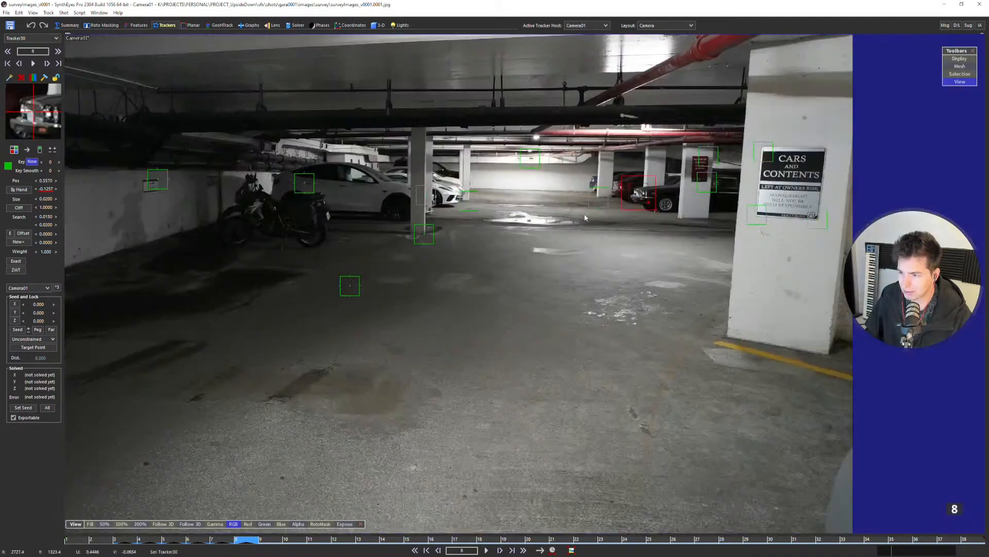
Turn off the plate tracker in frame 9, where the black car is out of view.
key(Right)
scroll(579, 227, down, 1)
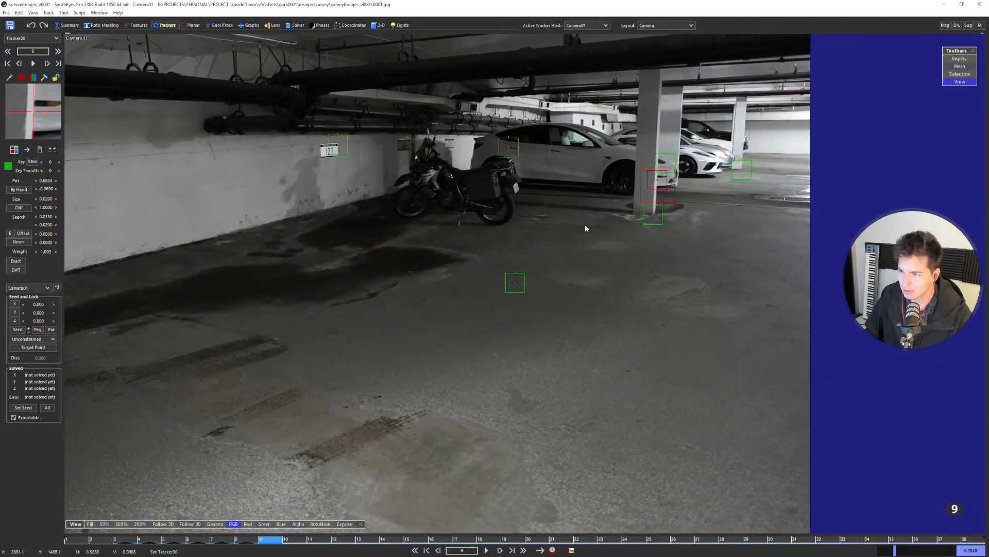
scroll(578, 229, down, 1)
key(e)
middle_drag(547, 245, 417, 272)
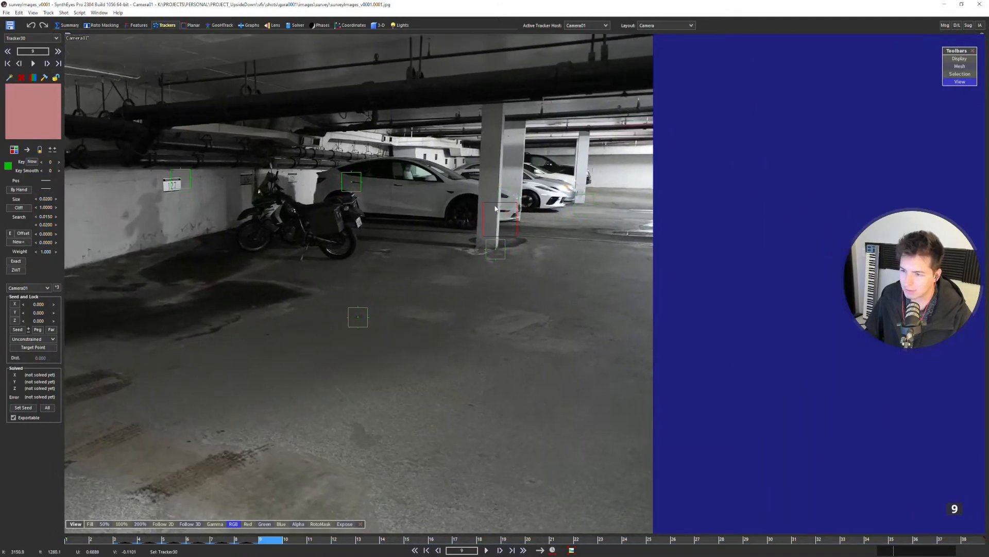
scroll(498, 211, up, 5)
middle_drag(825, 197, 380, 225)
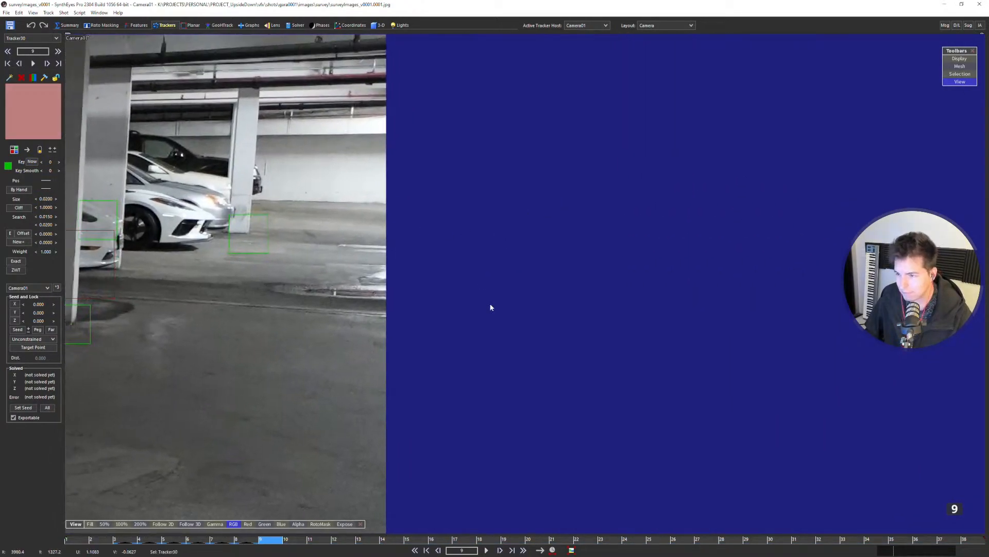
scroll(588, 264, down, 5)
middle_drag(315, 242, 418, 243)
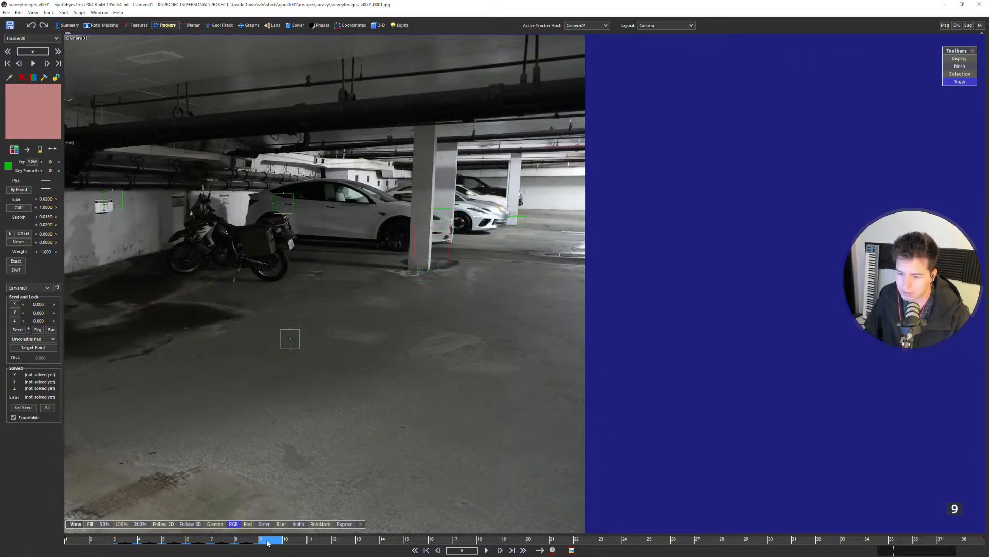
Place the plate tracker back on the black car's licence plate in frames 10 and 11.
key(d)
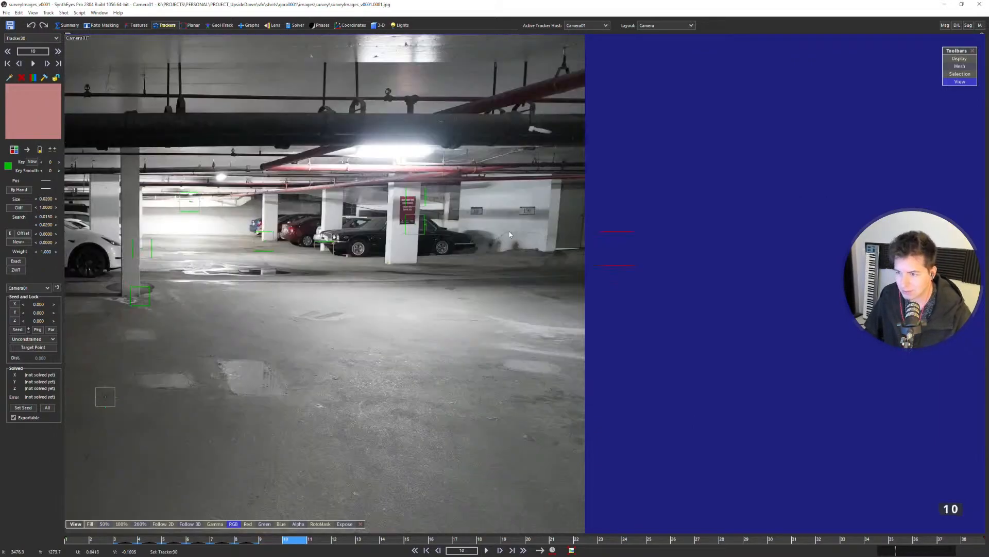
scroll(332, 237, up, 10)
click(291, 203)
key(d)
scroll(398, 229, down, 10)
middle_drag(397, 238, 627, 240)
scroll(335, 230, up, 12)
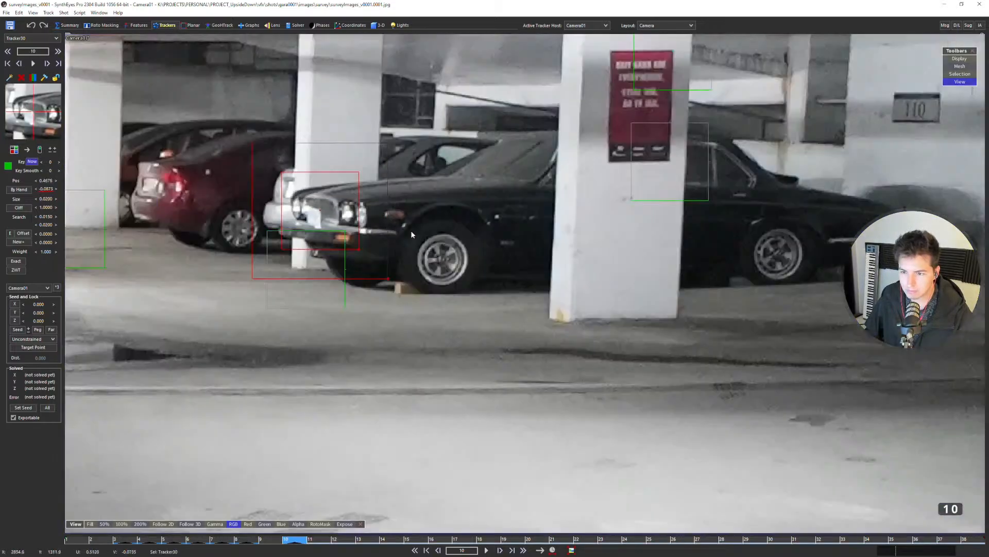
scroll(420, 253, down, 12)
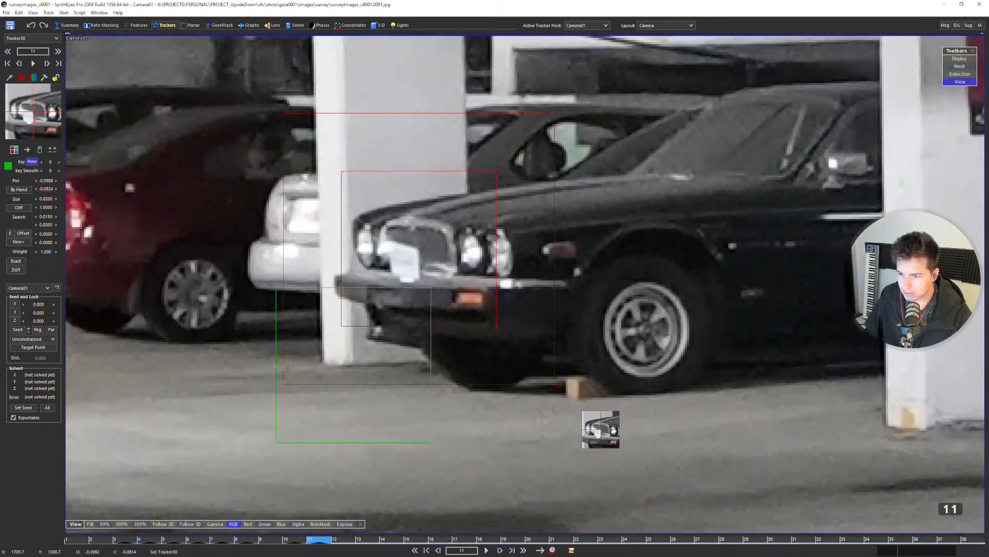
Turn off the plate tracker in frame 12, where the plate is cut off, and check frame 13.
key(d)
middle_drag(462, 259, 663, 214)
scroll(663, 215, down, 5)
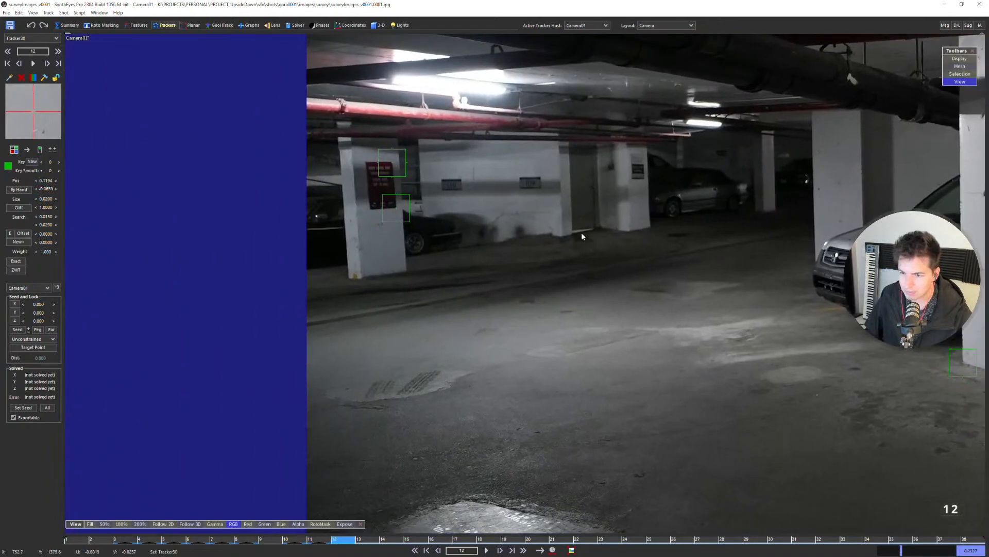
key(d)
middle_drag(577, 246, 408, 239)
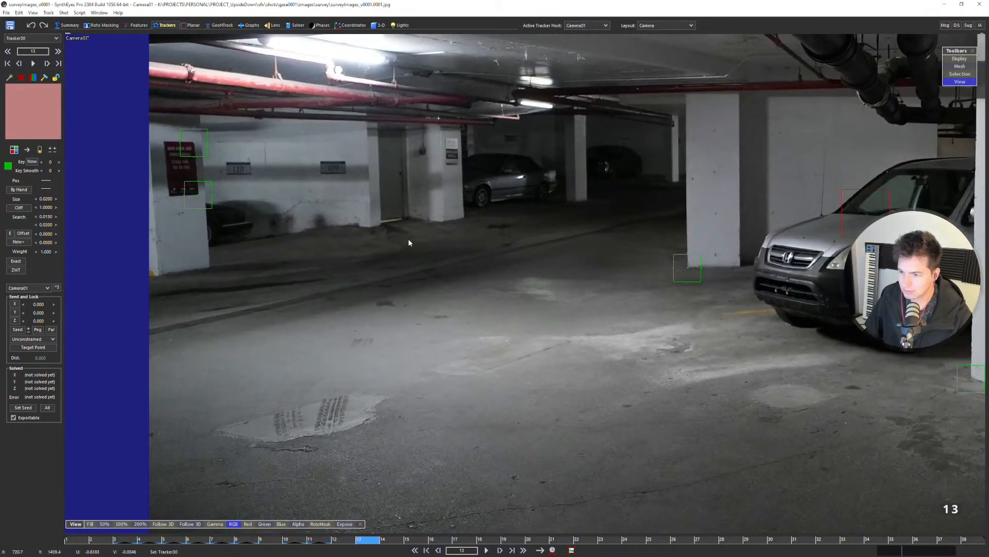
Place the plate tracker on the black car's licence plate in frames 14 and 15.
key(d)
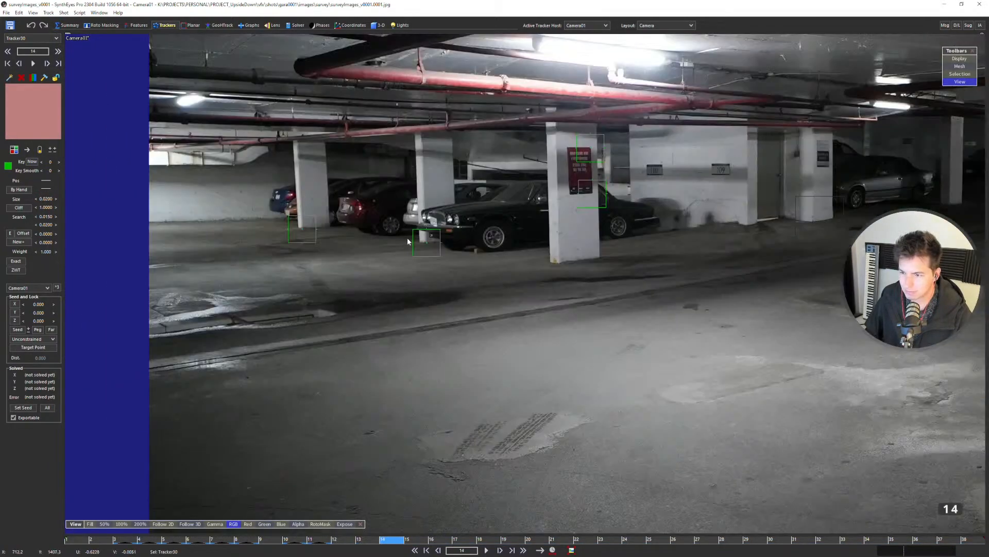
scroll(407, 239, up, 12)
click(441, 214)
scroll(440, 213, down, 12)
key(d)
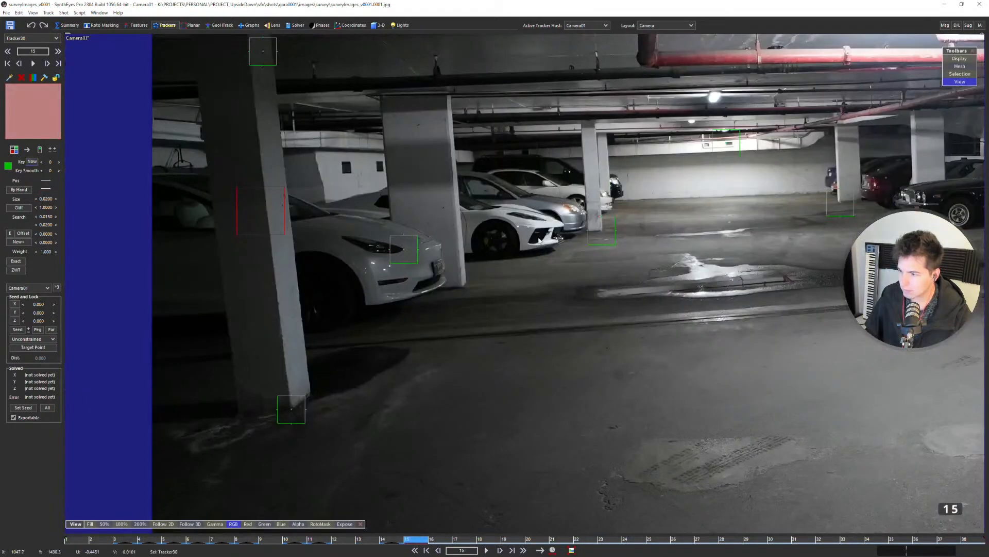
middle_drag(916, 188, 549, 276)
scroll(550, 275, up, 12)
drag(547, 268, 526, 273)
key(d)
scroll(702, 268, down, 12)
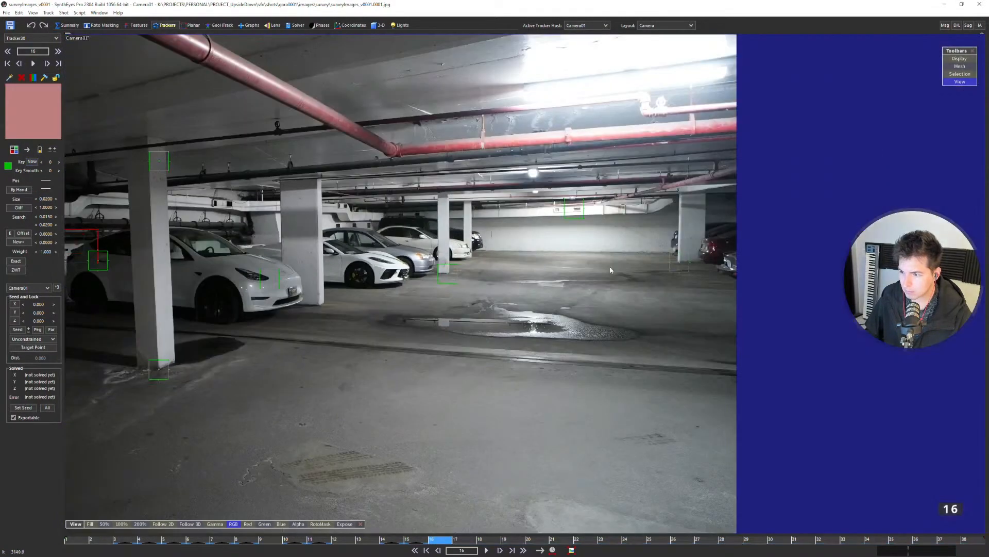
Compare frame 16 with its neighbouring frames and place the tracker on the partly visible plate at the image edge in frame 16.
key(d)
key(a)
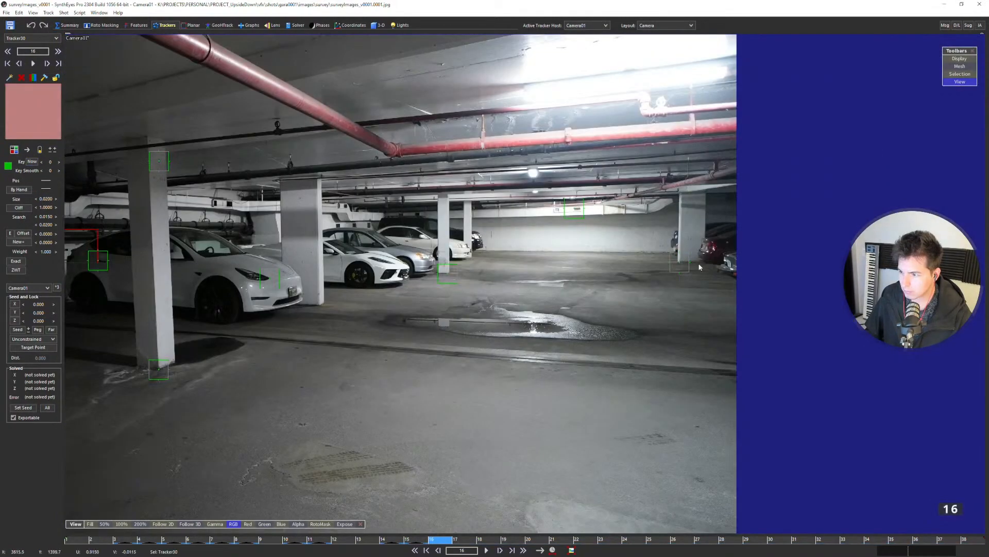
scroll(696, 263, up, 12)
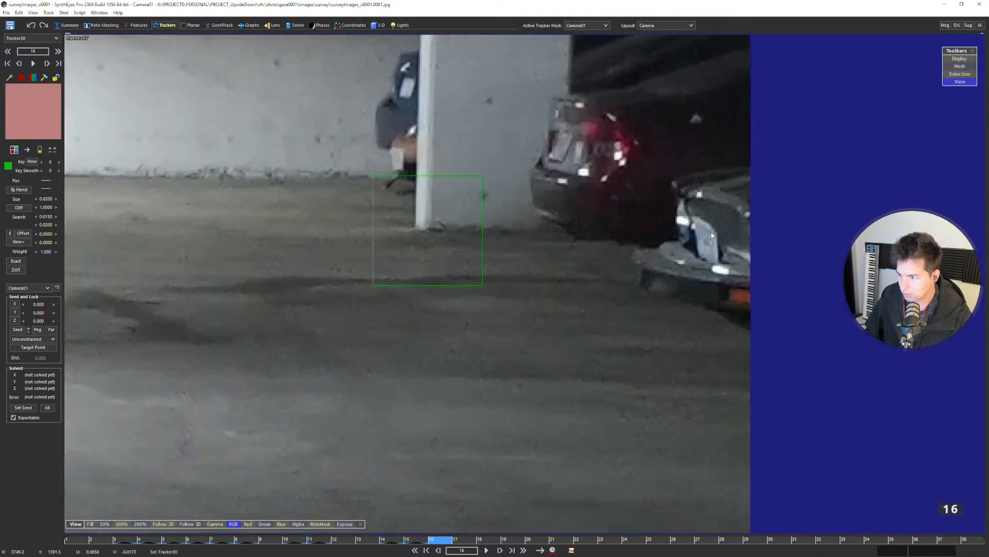
scroll(713, 235, down, 12)
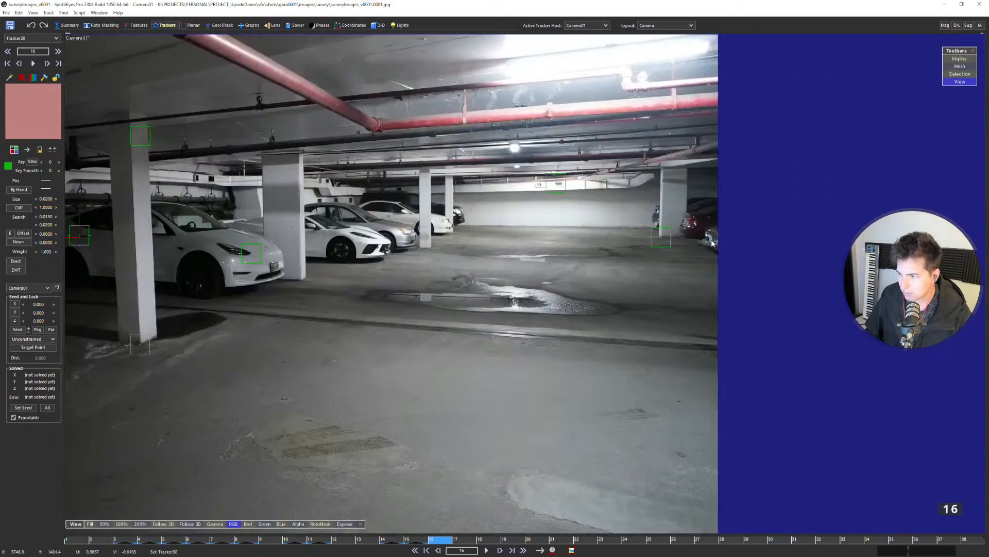
key(d)
key(a)
key(a)
key(d)
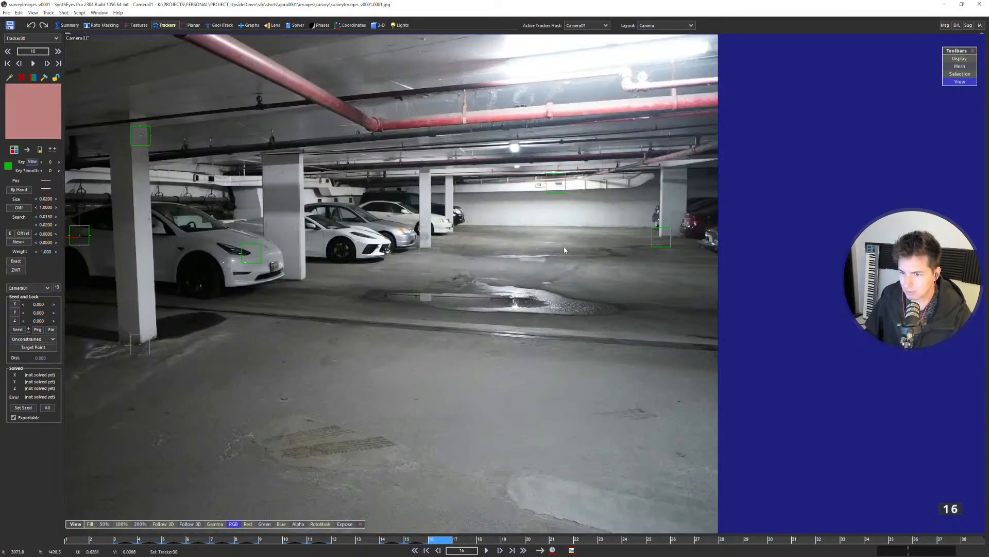
scroll(720, 245, up, 10)
click(612, 280)
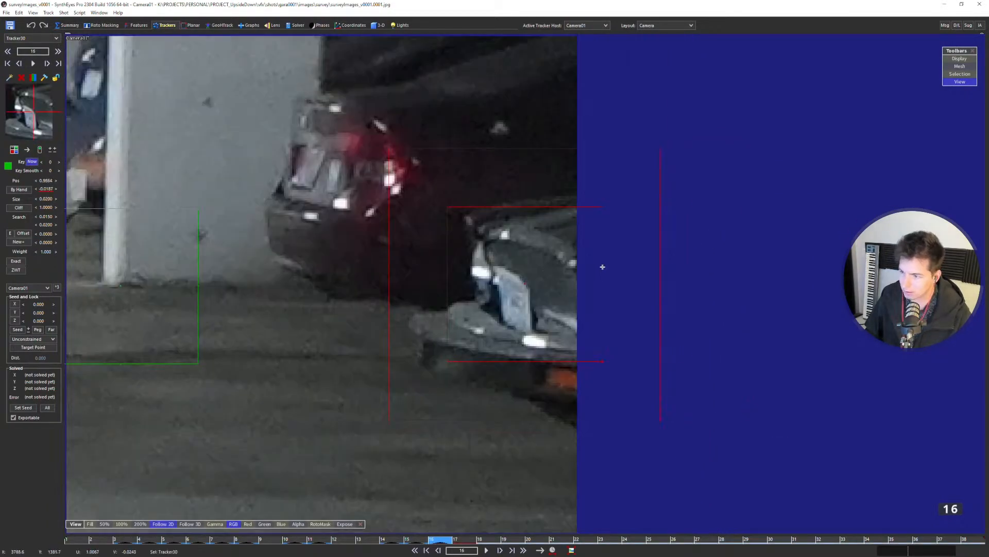
scroll(520, 281, down, 3)
Recheck the plate tracker in frame 16, turn off the 2D follow view and continue to frame 17.
key(d)
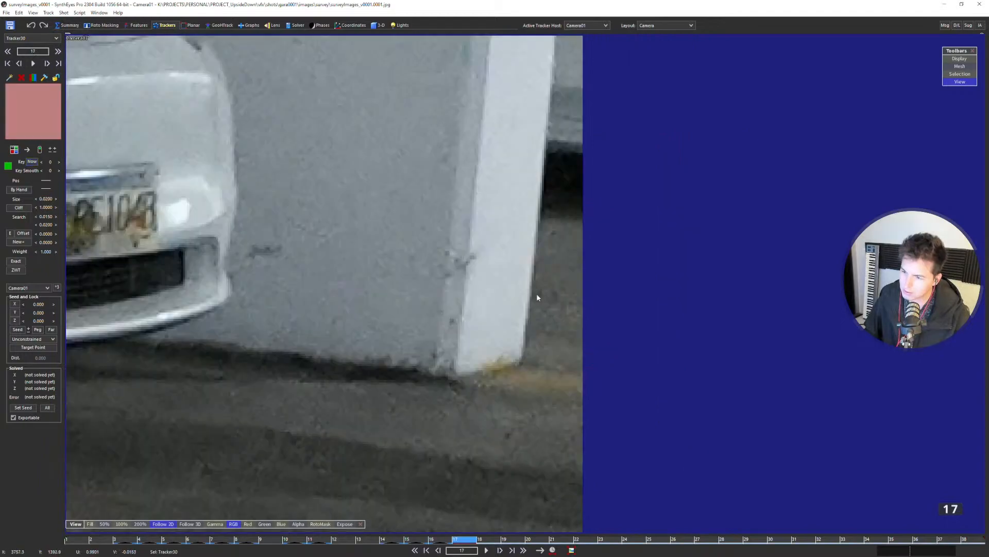
scroll(548, 297, down, 5)
key(s)
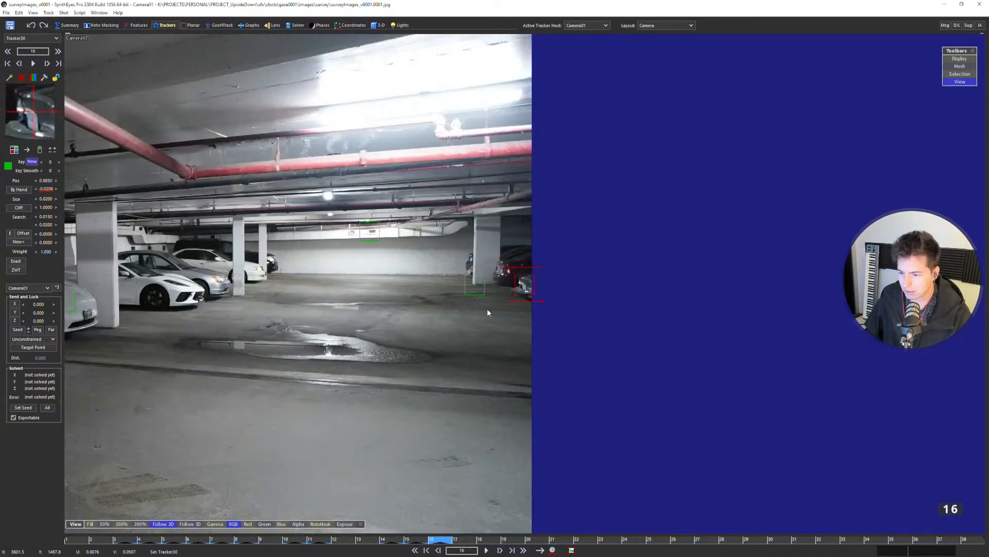
key(s)
key(d)
key(d)
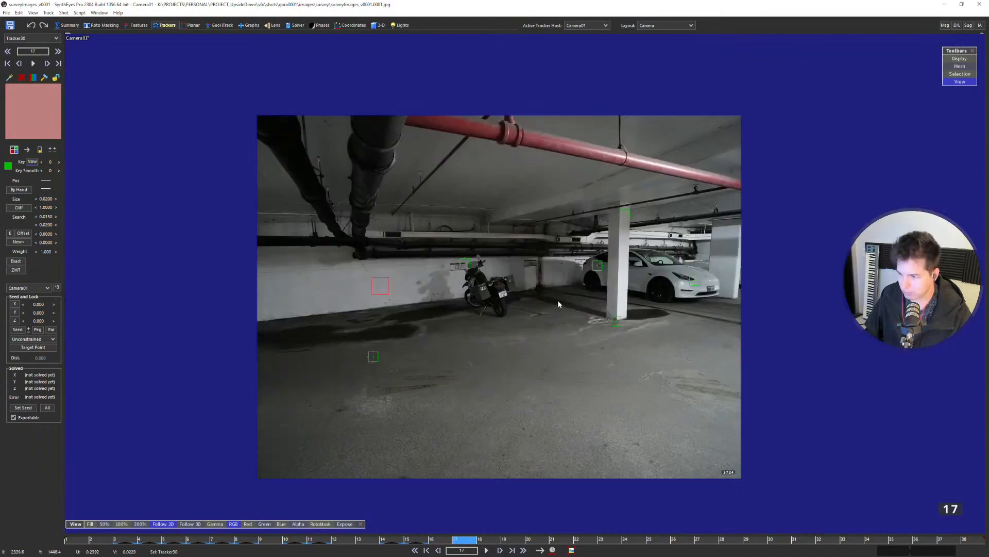
middle_drag(436, 321, 547, 307)
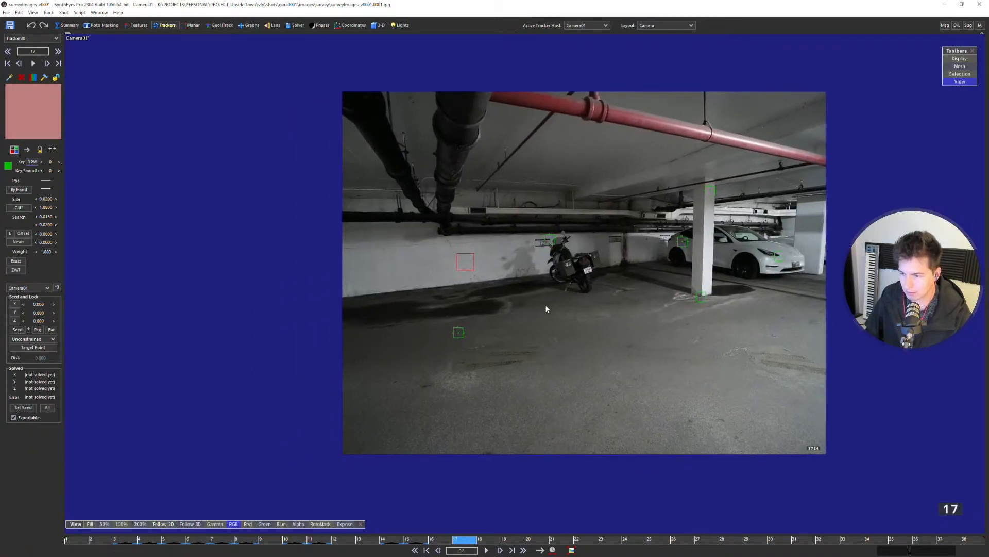
Skip ahead to frame 19 and place the plate tracker on the black car's licence plate in frames 19 and 20.
key(d)
key(d)
scroll(646, 272, up, 4)
scroll(690, 264, up, 6)
click(703, 235)
scroll(650, 248, down, 5)
key(d)
scroll(443, 253, up, 8)
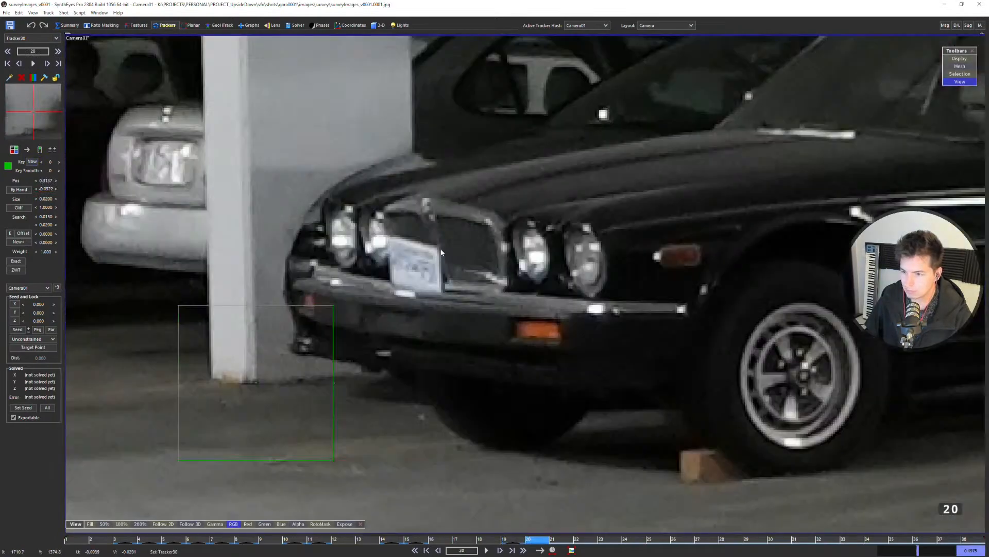
click(442, 252)
scroll(442, 253, down, 8)
Step back and forth between frames 20 and 21 to compare the tracker coverage they share.
key(d)
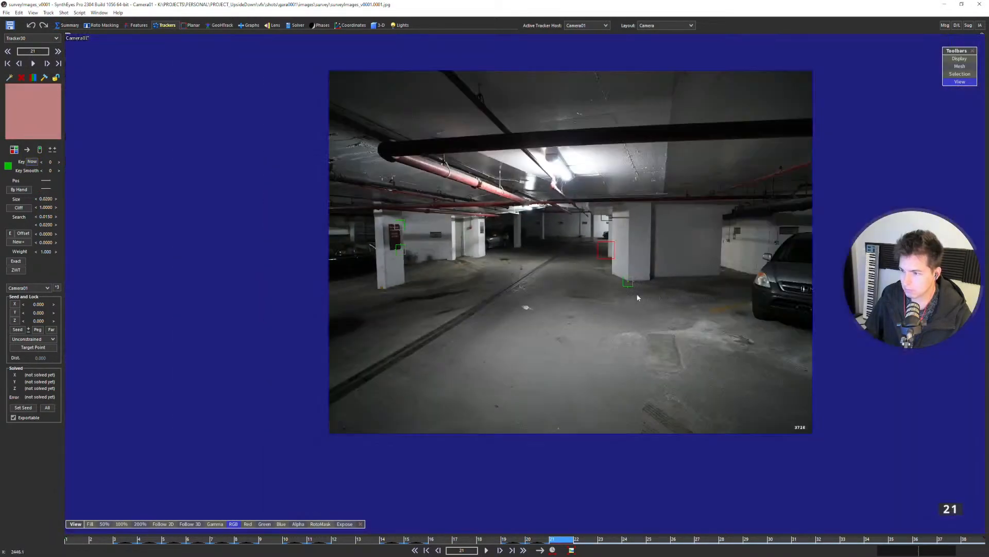
middle_drag(637, 295, 559, 305)
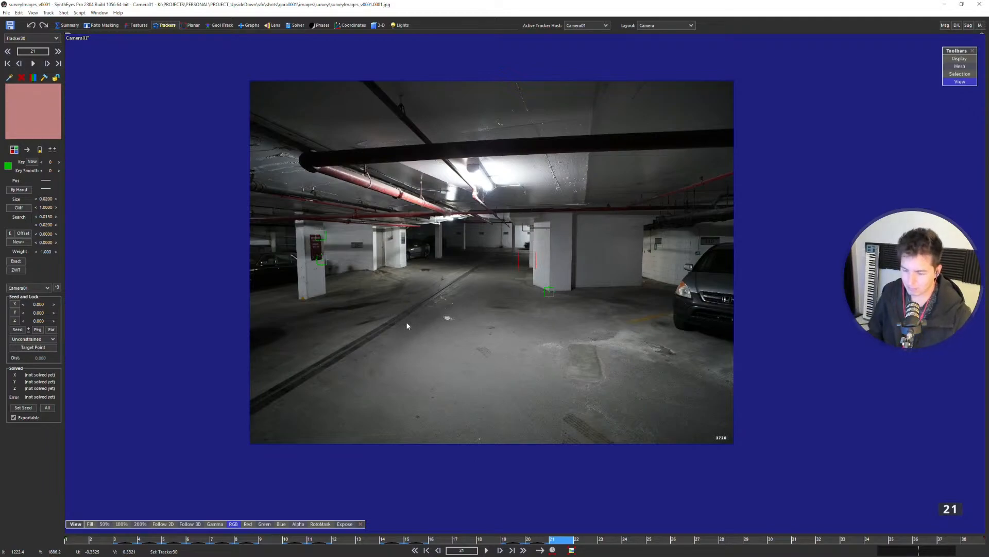
key(comma)
key(period)
key(comma)
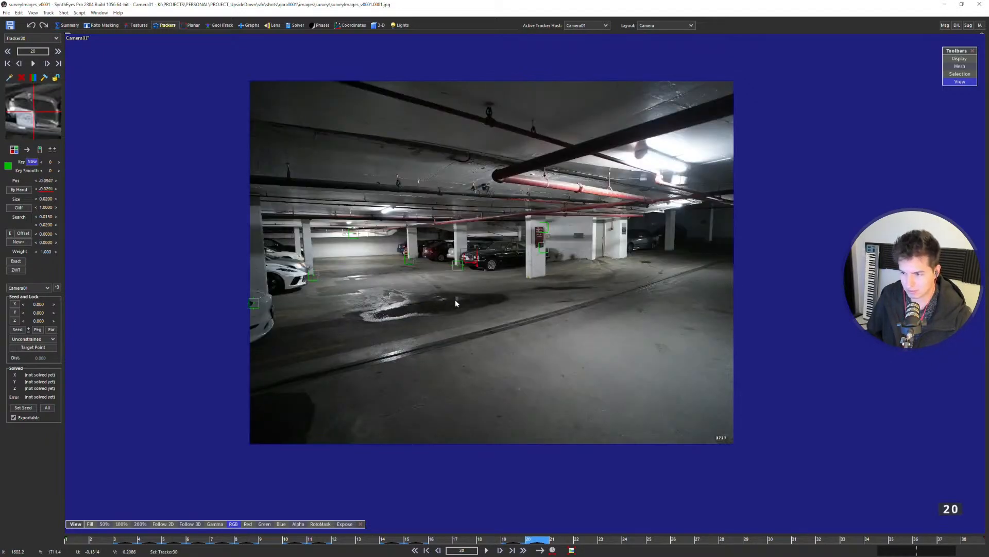
key(period)
key(comma)
key(period)
key(comma)
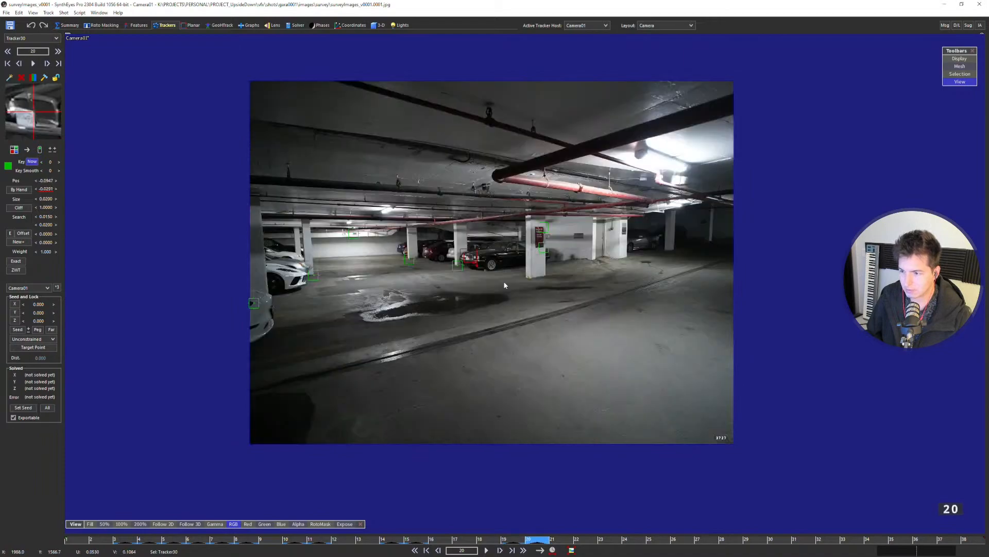
Step back and forth between frames 20 and 21 and inspect frame 21 closely for the black car's plate.
key(period)
key(comma)
key(period)
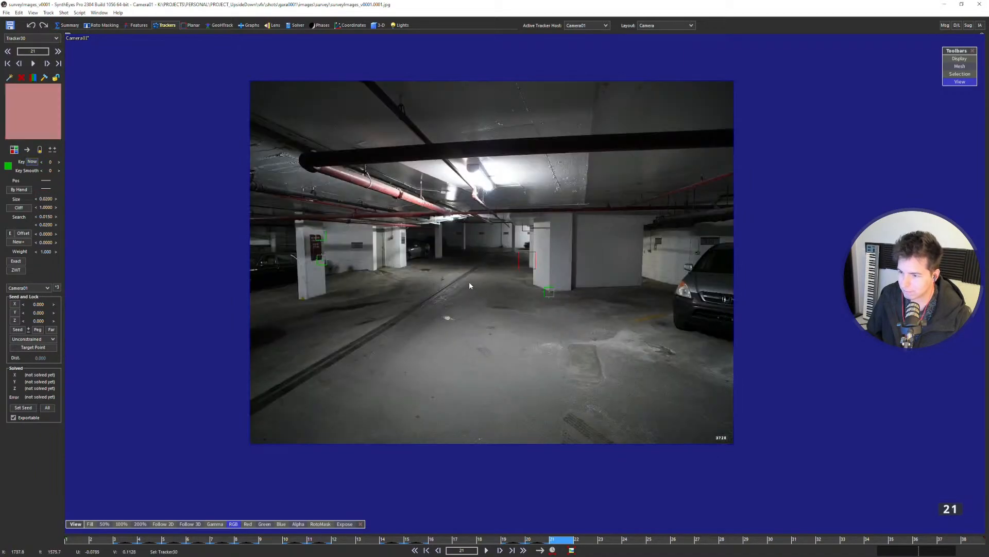
mouse_move(392, 310)
middle_down()
mouse_move(517, 299)
mouse_move(398, 316)
middle_up()
key(period)
key(comma)
key(comma)
key(period)
scroll(525, 282, up, 3)
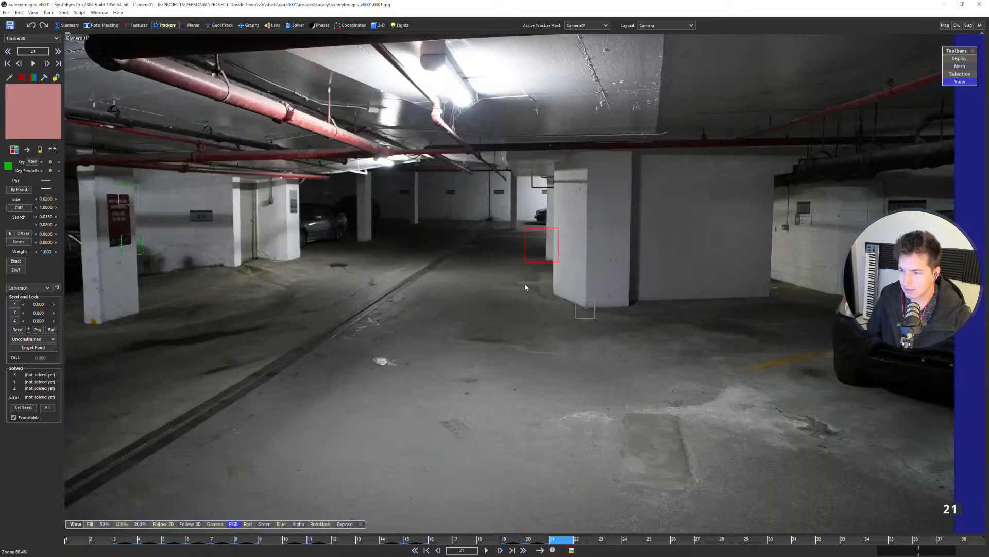
scroll(524, 283, down, 3)
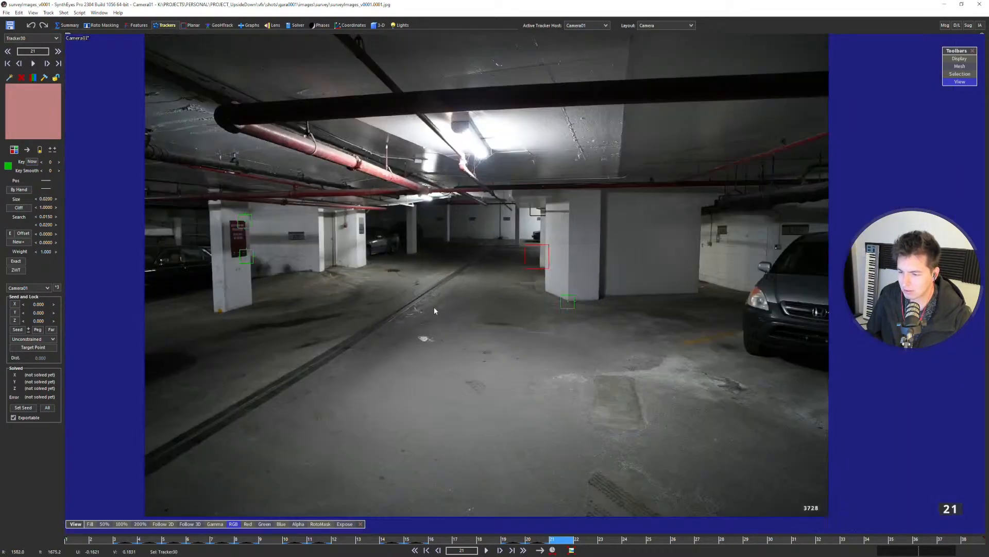
middle_drag(433, 310, 442, 306)
Place the plate tracker on the black car's licence plate in frames 22 and 23.
key(period)
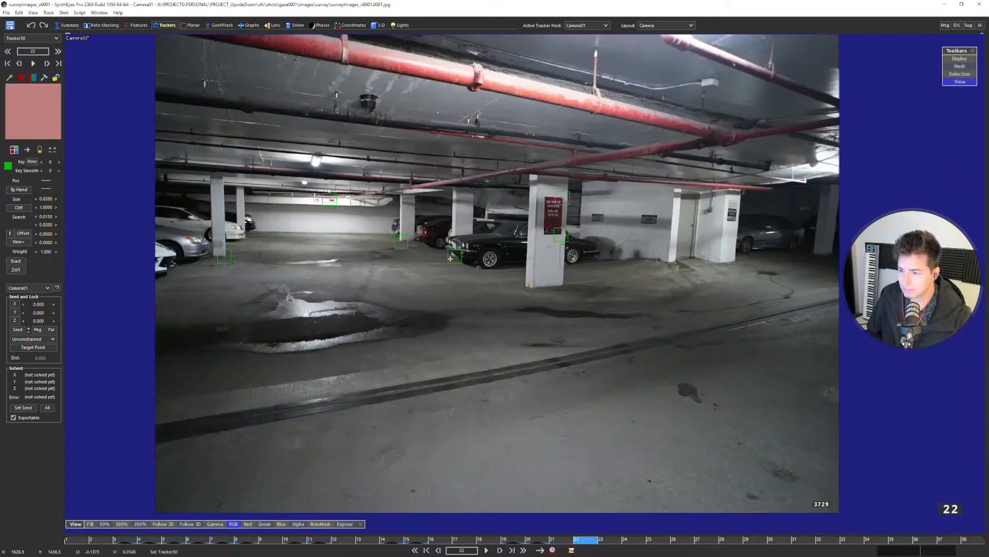
scroll(416, 252, up, 4)
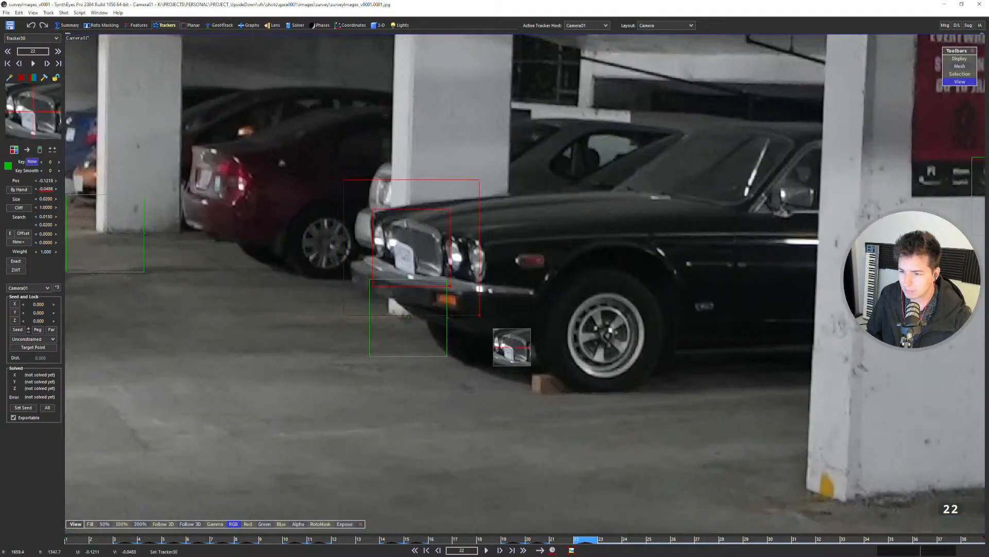
scroll(418, 253, down, 4)
key(period)
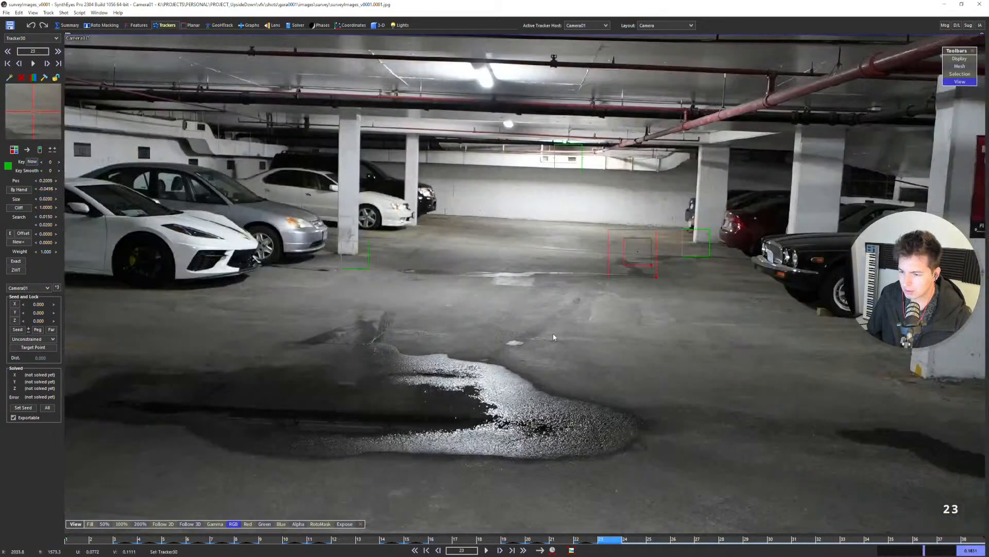
scroll(665, 319, up, 5)
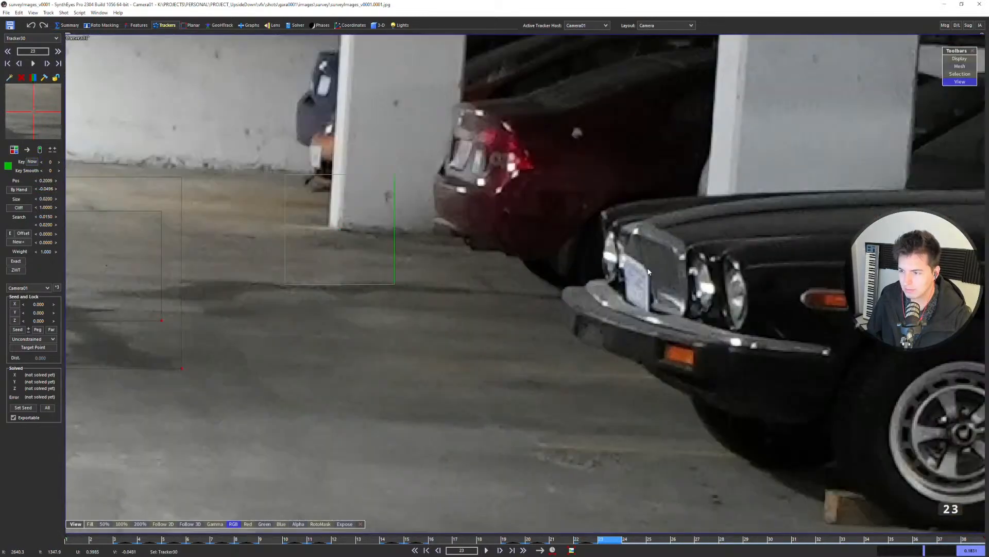
click(647, 269)
scroll(643, 275, down, 4)
Examine frames 24 to 26 to judge whether the black car's licence plate can be tracked there.
key(period)
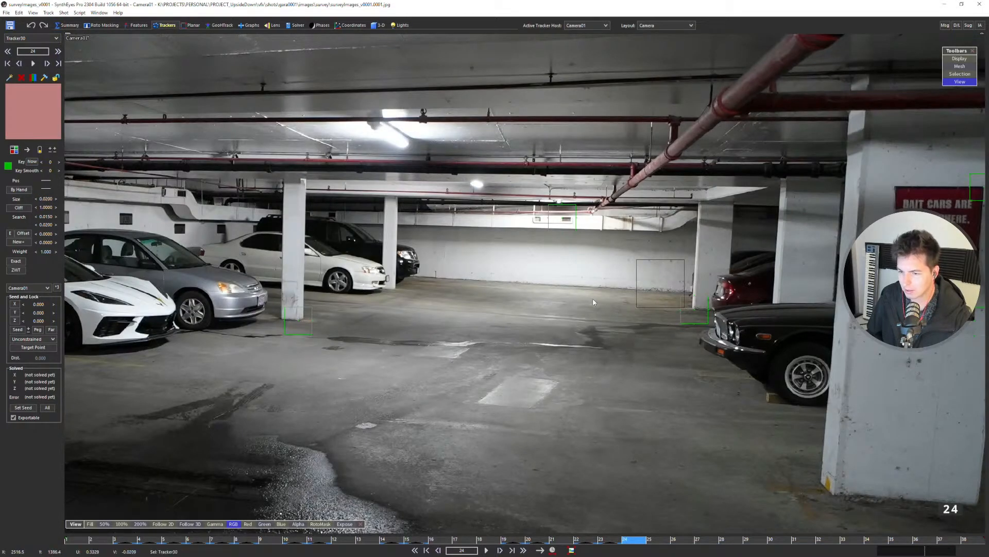
scroll(603, 304, down, 2)
scroll(616, 308, up, 6)
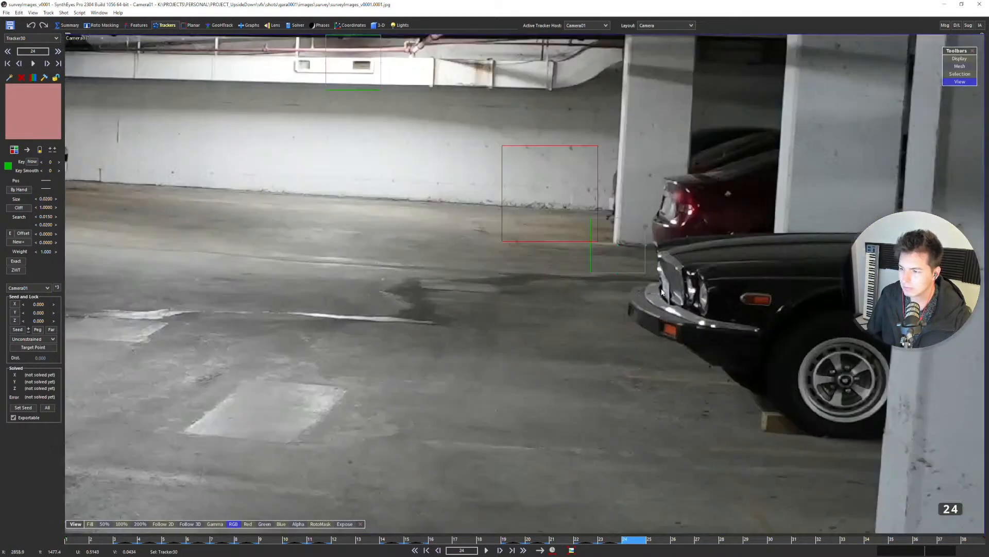
scroll(664, 284, up, 4)
scroll(649, 289, down, 4)
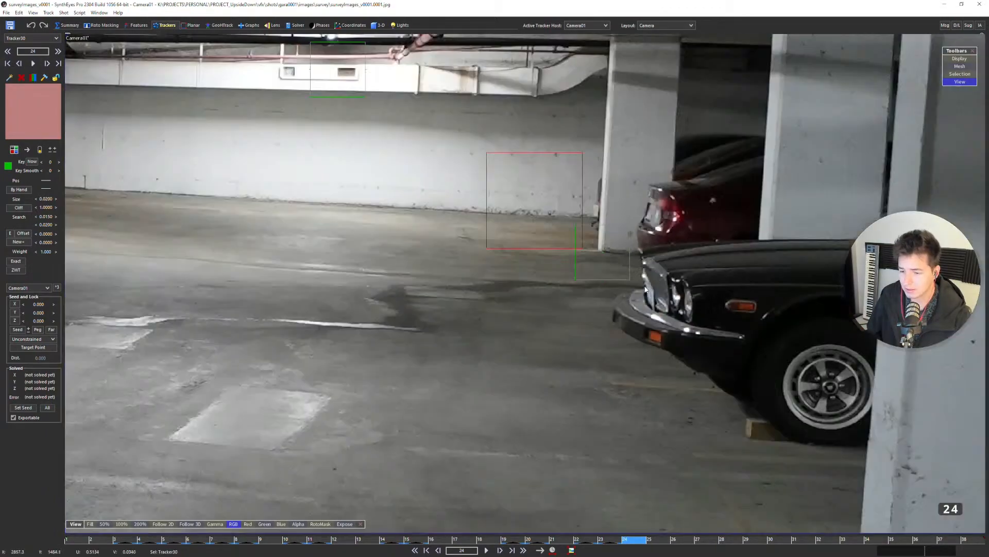
key(Right)
middle_drag(459, 275, 503, 260)
scroll(515, 263, down, 4)
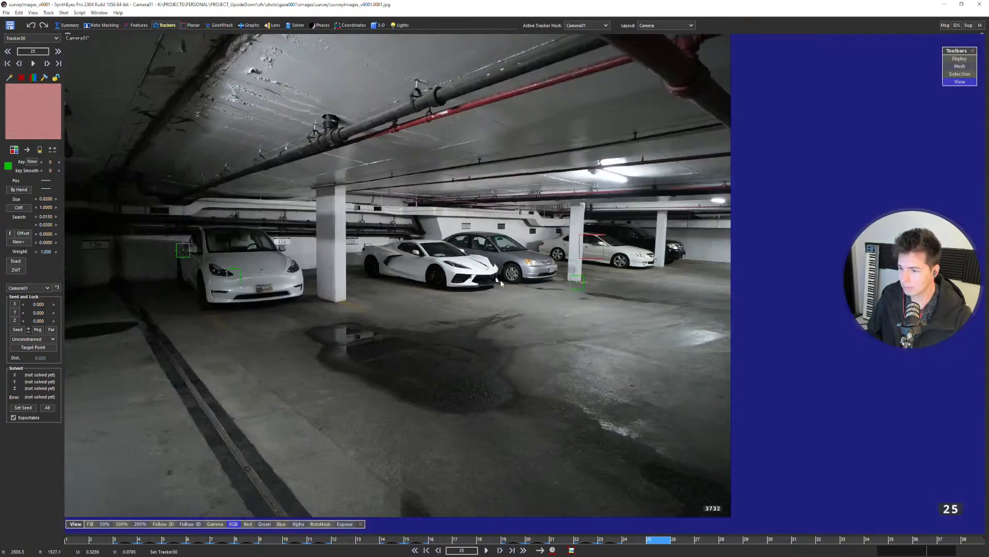
key(Right)
scroll(487, 270, up, 1)
Place the plate tracker on the corner of the black car's licence plate in frames 27 and 28.
key(Right)
scroll(611, 309, up, 4)
scroll(611, 309, up, 2)
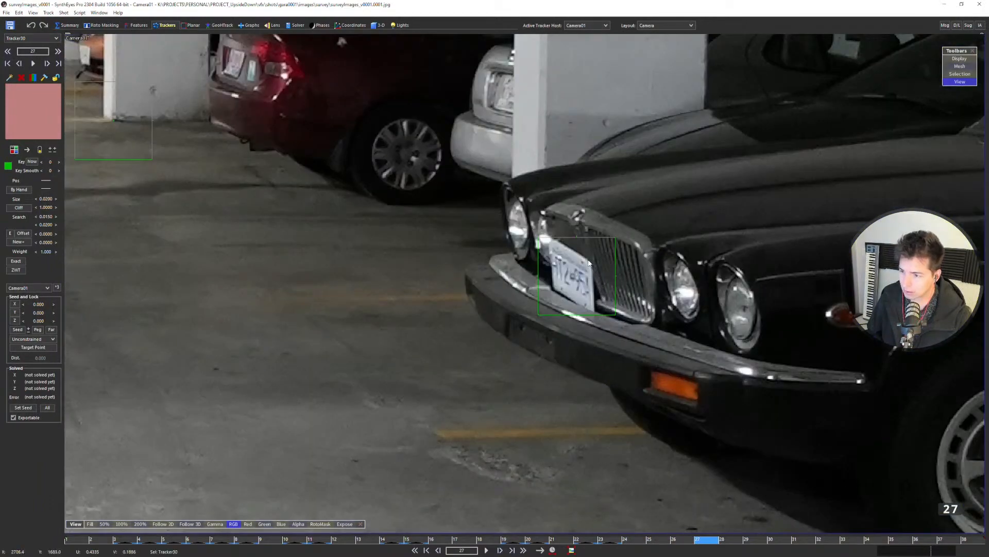
drag(589, 263, 574, 237)
key(Right)
scroll(591, 264, up, 5)
scroll(574, 237, down, 4)
Position the tracker on the upper corner of the black car's licence plate in frame 29.
key(Right)
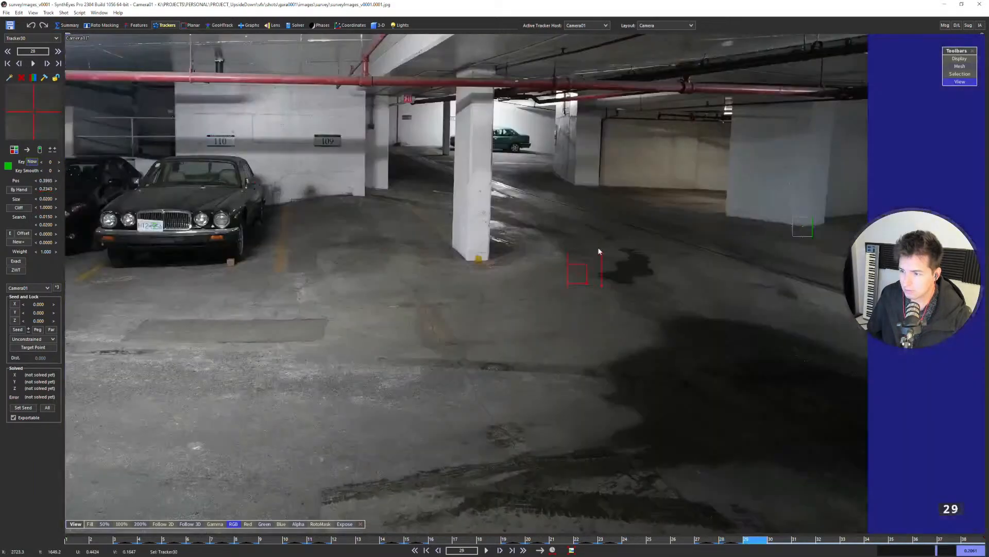
scroll(576, 260, down, 2)
scroll(367, 234, up, 5)
scroll(366, 234, up, 2)
click(467, 396)
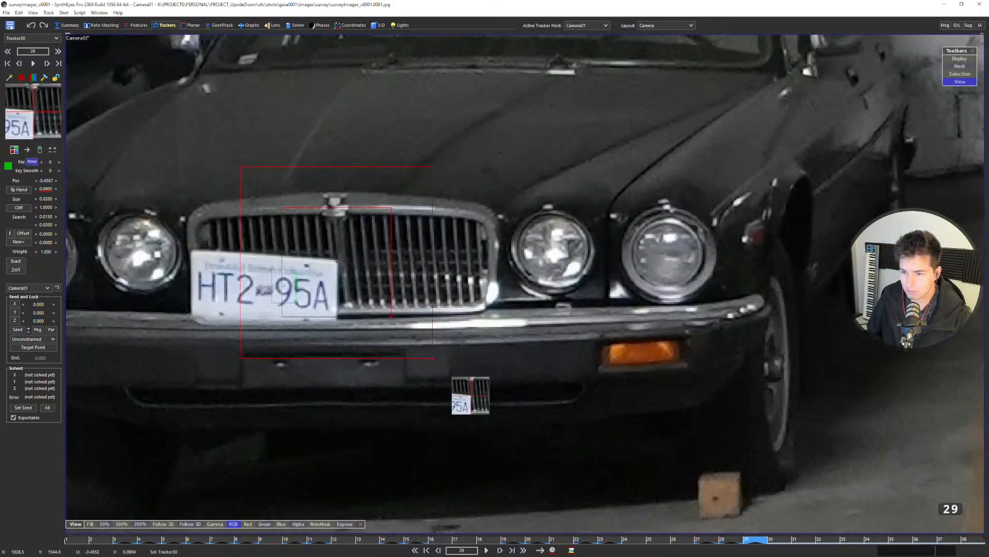
scroll(467, 396, down, 6)
Skip frame 30 and key the tracker on the cropped licence plate at the image edge in frame 31.
key(Right)
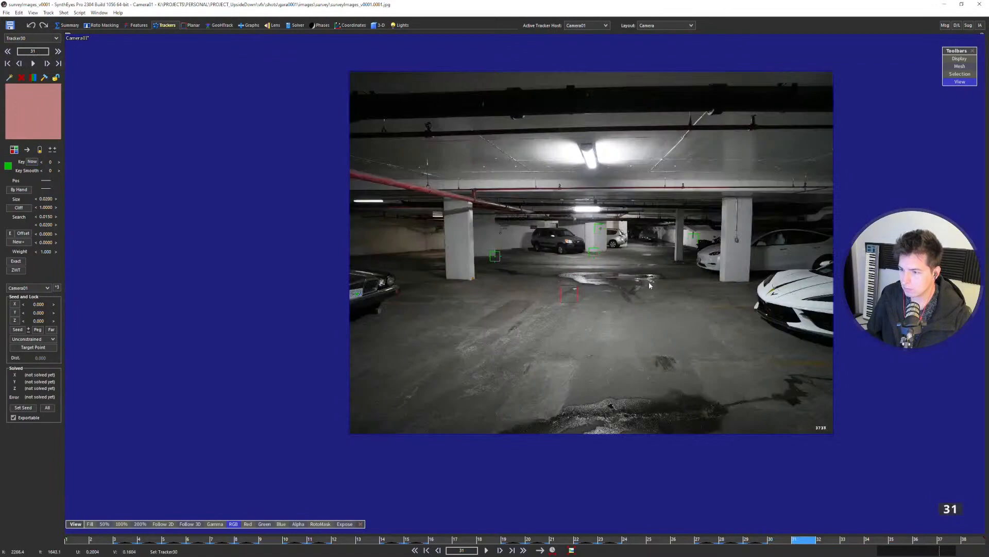
scroll(342, 285, up, 5)
click(364, 288)
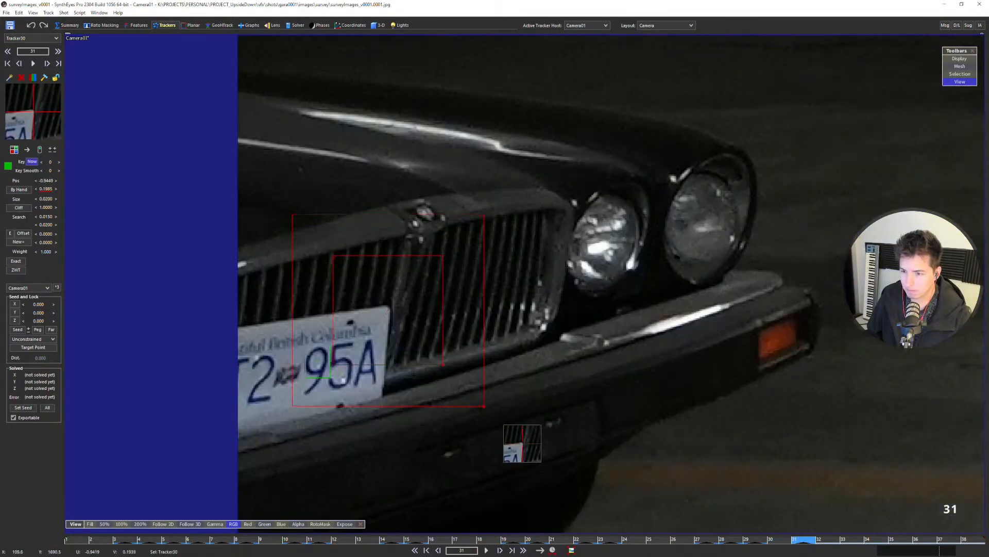
scroll(386, 308, down, 6)
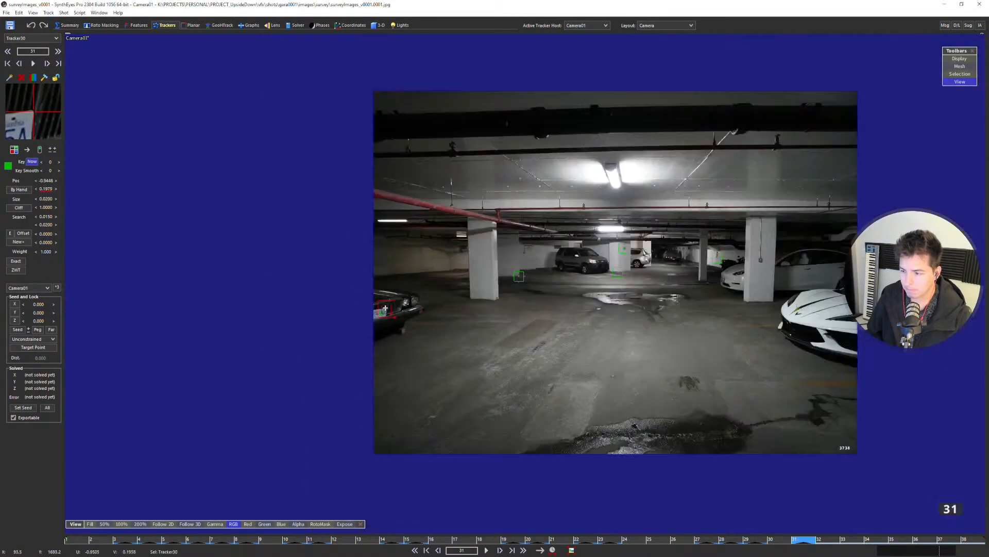
Place the tracker on the upper corner of the obliquely seen licence plate in frame 32 and check its fit closely.
key(d)
scroll(432, 311, up, 5)
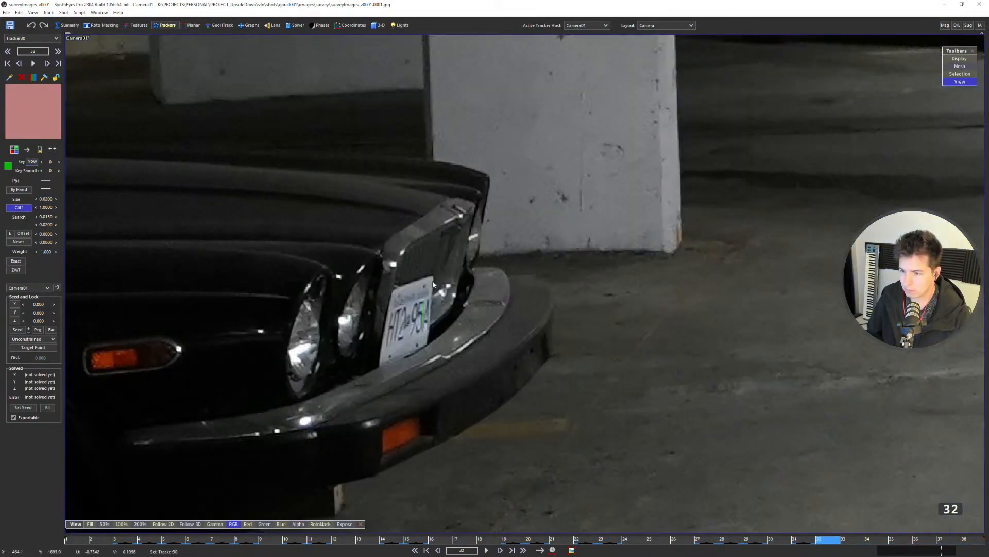
click(433, 284)
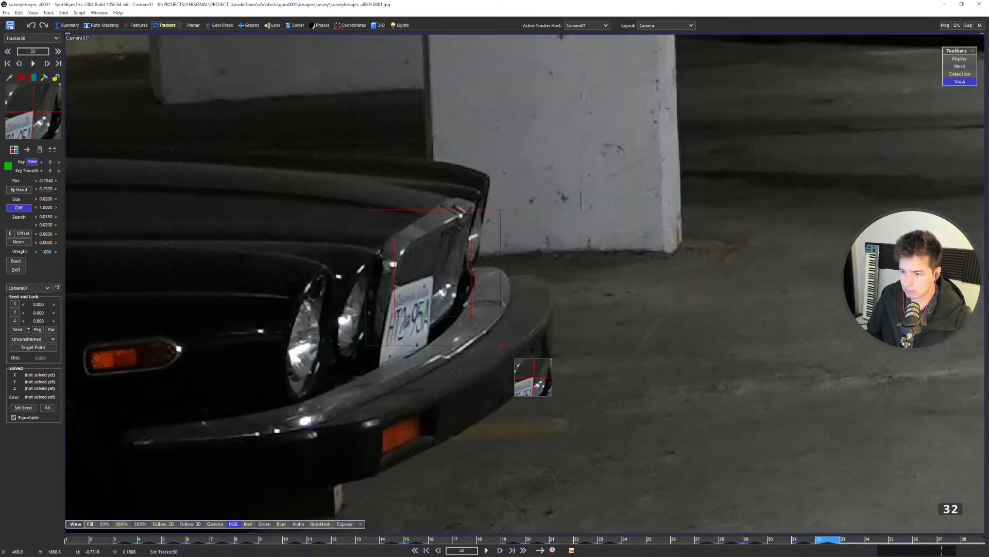
scroll(428, 288, up, 5)
scroll(409, 271, down, 2)
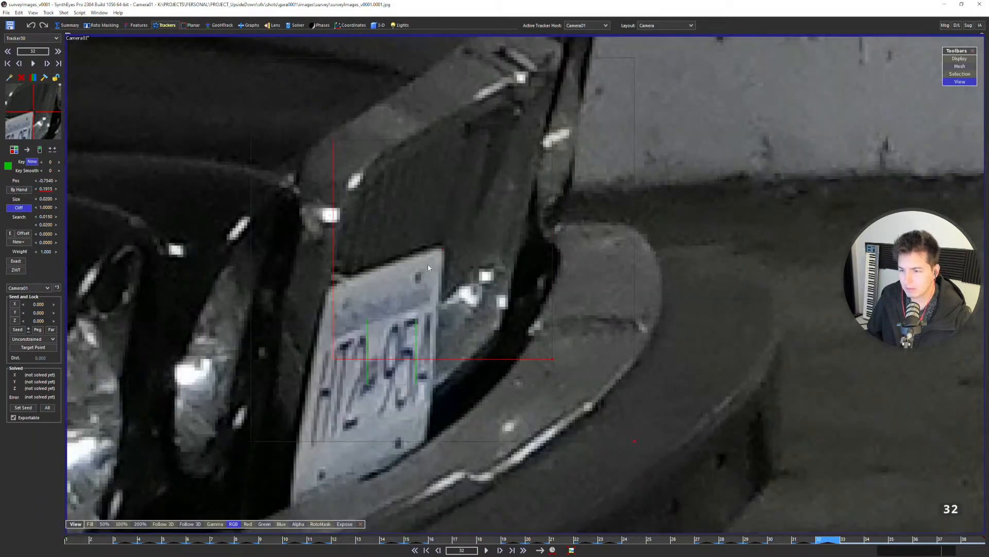
scroll(430, 266, down, 3)
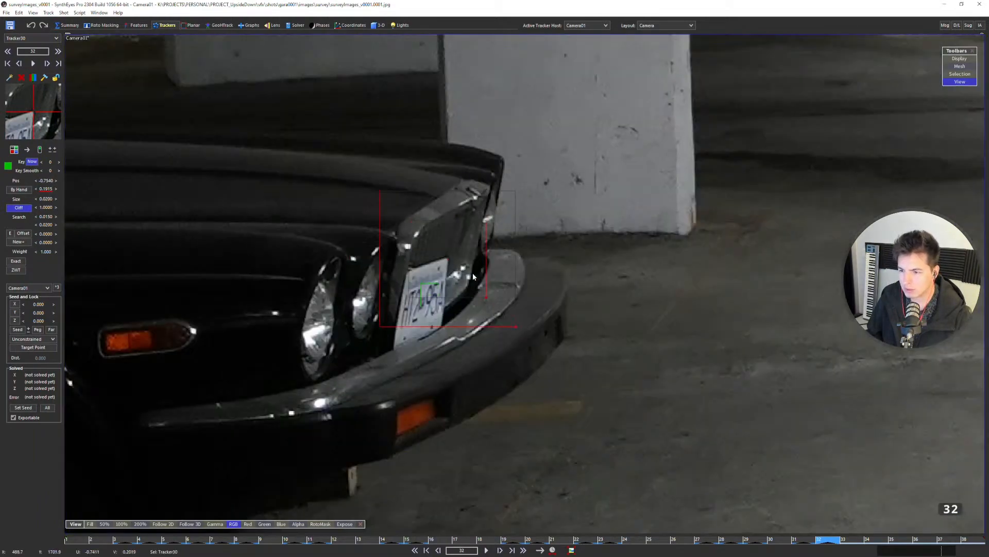
Go back through frames 31 and 30 to frame 29 and recheck the tracker on the licence plate.
key(Left)
key(Left)
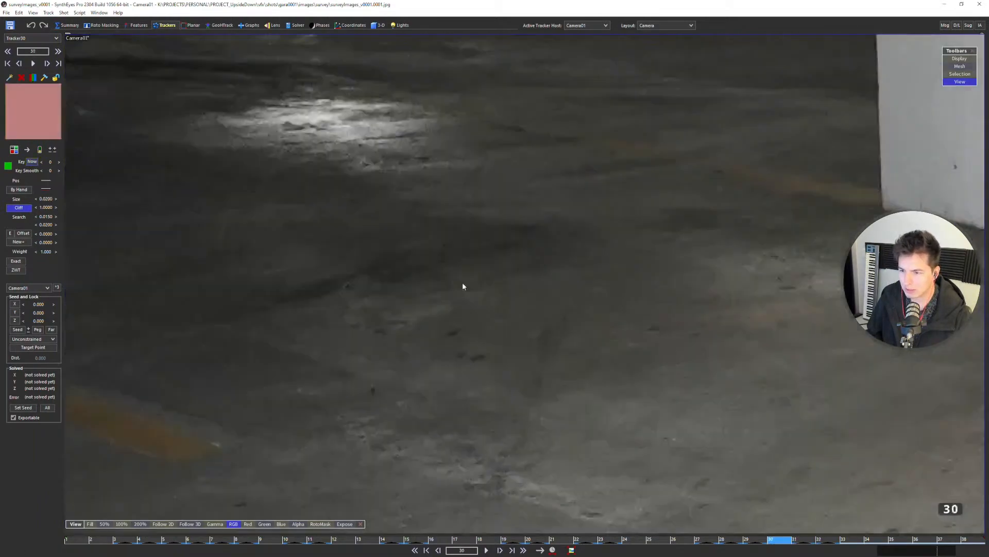
scroll(459, 283, down, 2)
scroll(456, 282, down, 3)
key(Left)
scroll(546, 256, up, 5)
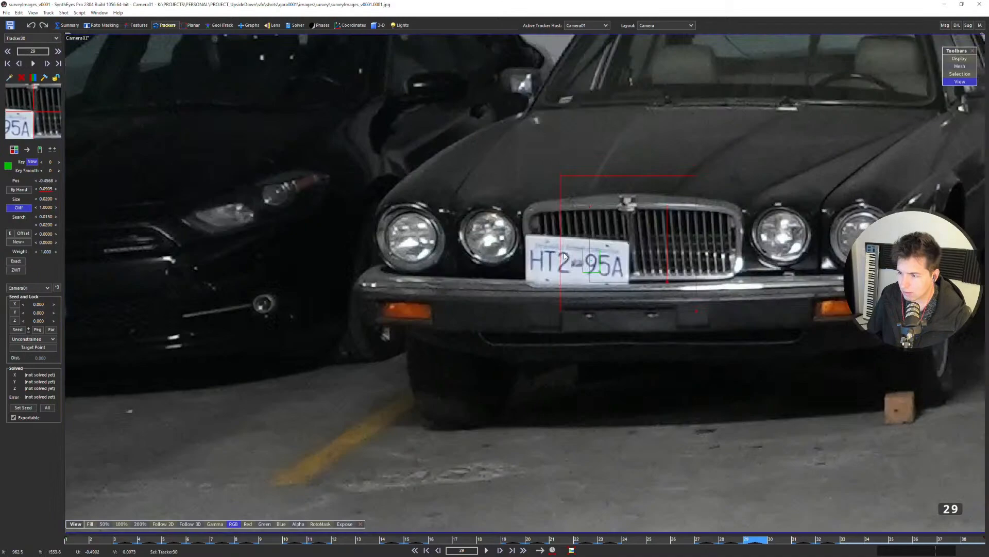
scroll(565, 256, down, 4)
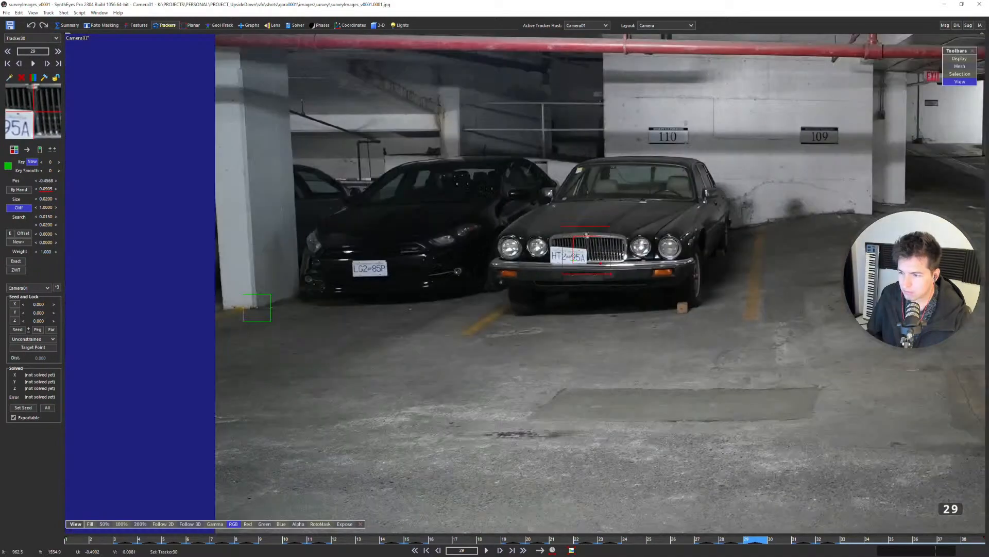
Step forward from frame 29 to frame 38, checking each frame for a visible licence plate on the black car.
key(Right)
key(Right)
key(Right)
key(Right)
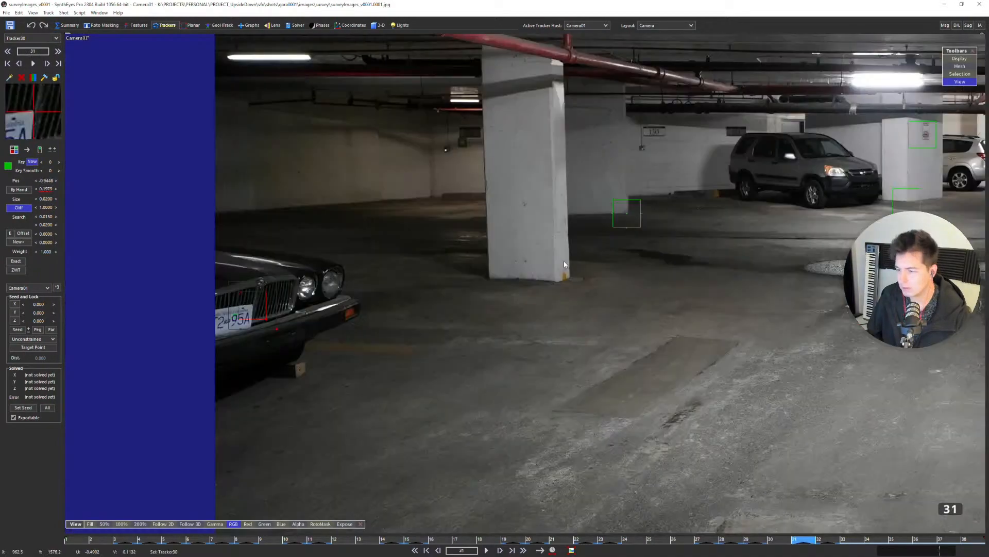
key(Right)
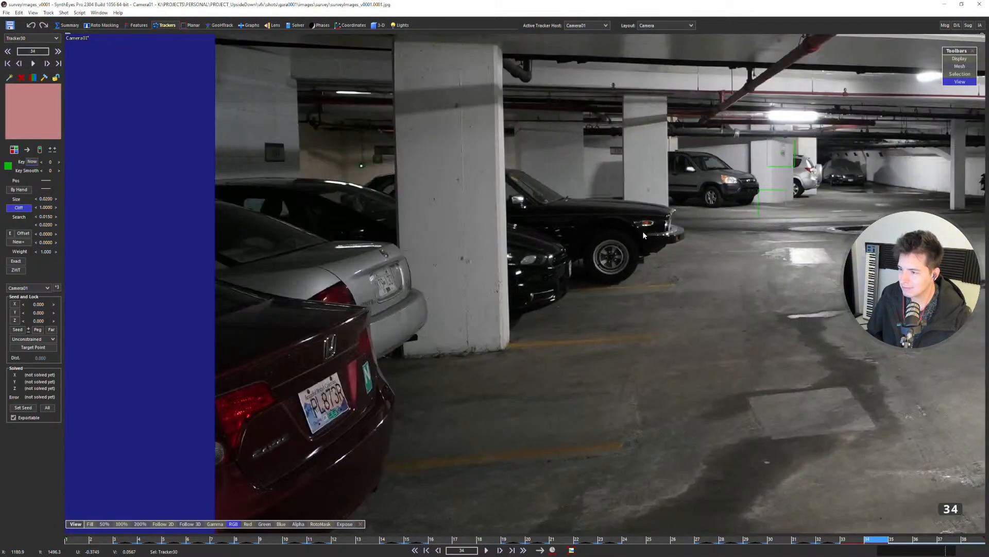
key(Left)
key(Right)
key(Right)
key(Right)
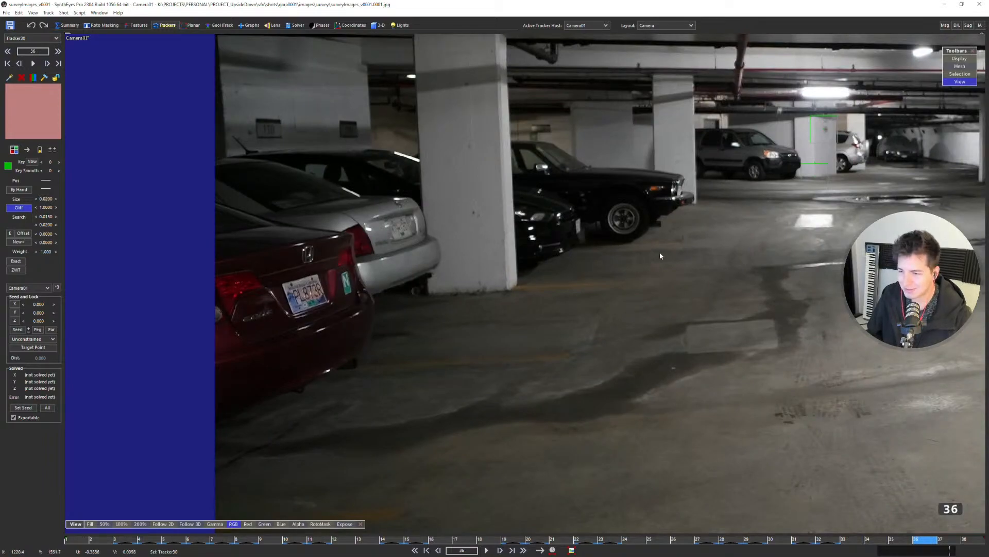
key(Right)
key(Right)
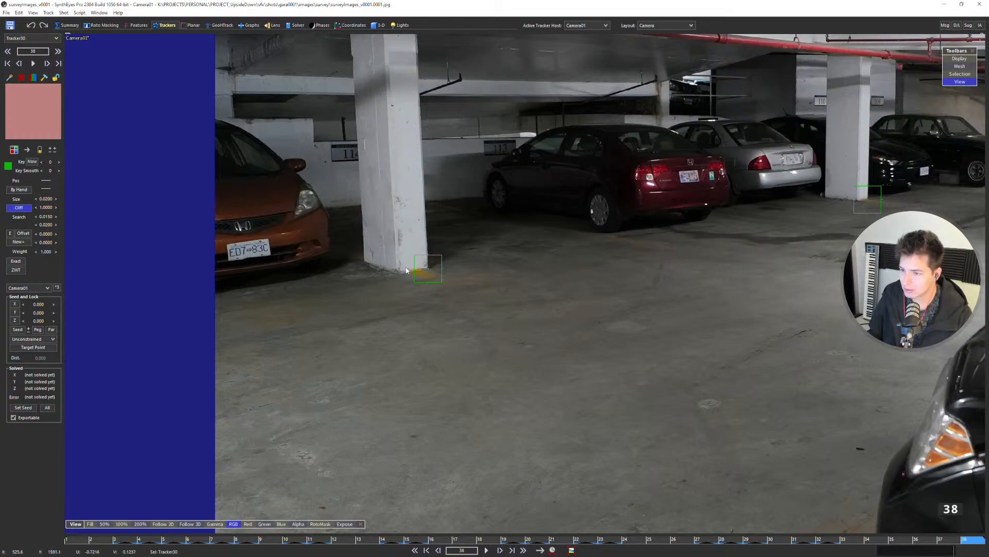
Place the tracker on the distant black car's licence plate in frame 38 and lock the tracker.
scroll(434, 271, down, 2)
scroll(436, 268, down, 2)
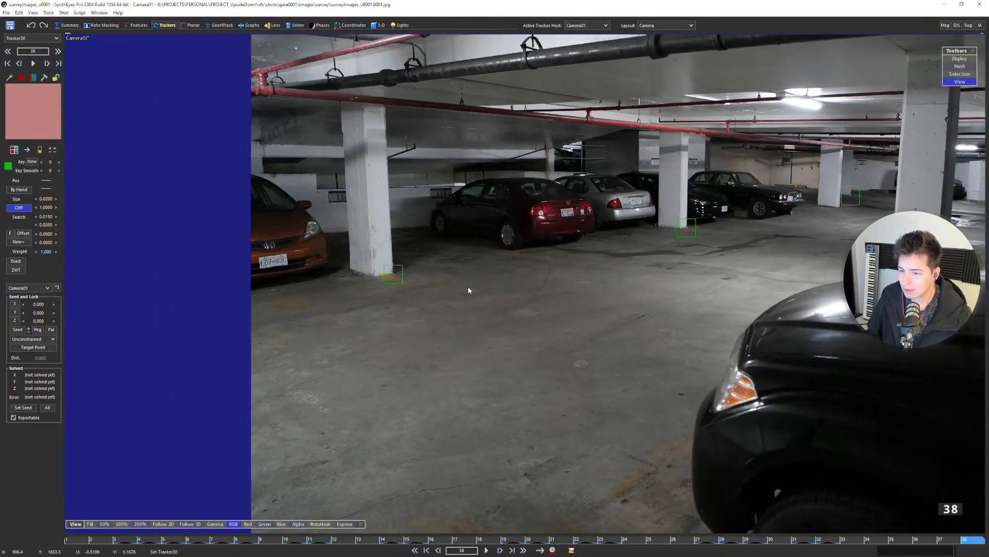
middle_drag(469, 287, 428, 286)
scroll(752, 193, up, 10)
click(770, 208)
scroll(771, 209, down, 10)
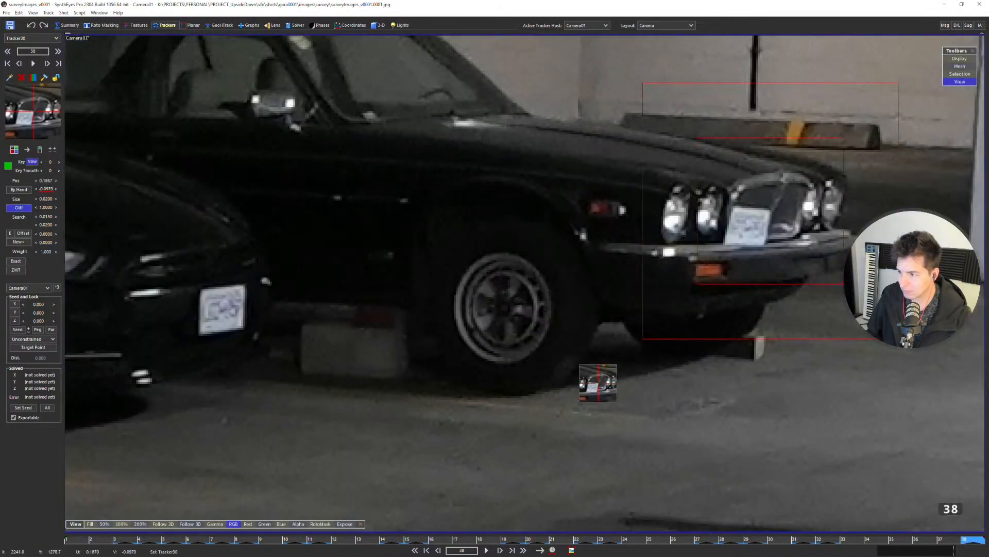
key(l)
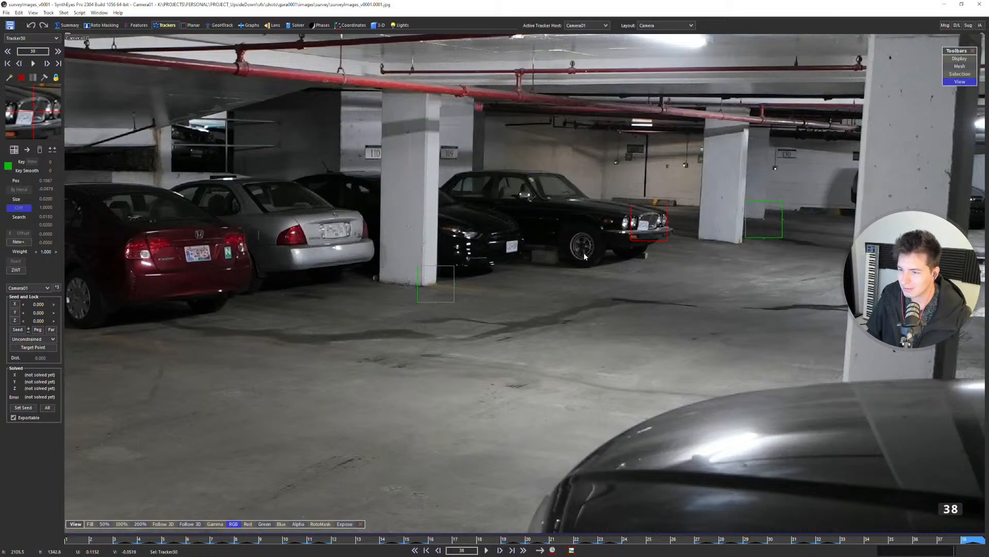
Scrub back from frame 38 through the preceding frames and return to frame 38 to review the tracker coverage.
scroll(551, 271, down, 2)
scroll(552, 271, up, 2)
scroll(554, 281, down, 1)
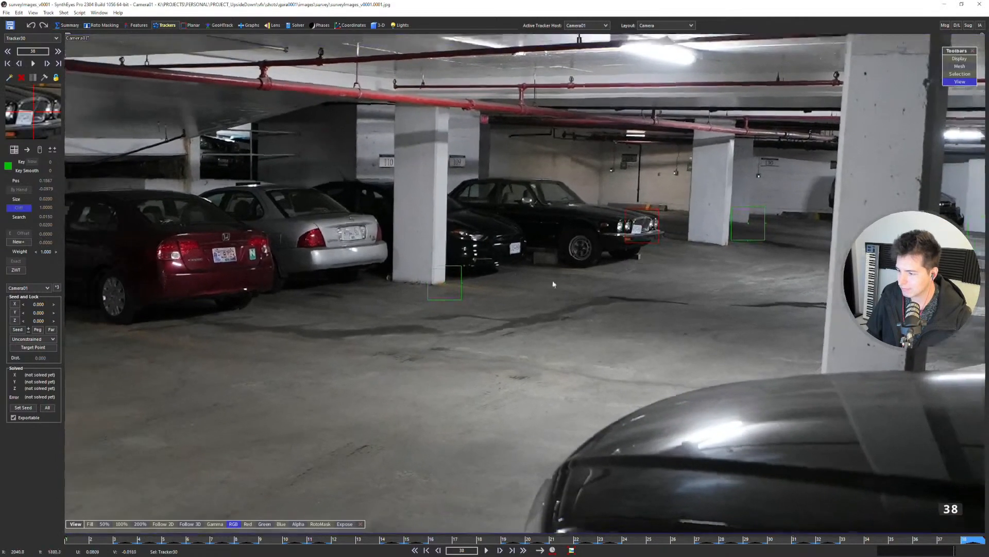
key(s)
key(s)
key(s)
key(s)
key(s)
key(s)
key(s)
key(s)
key(s)
key(d)
key(d)
key(d)
key(d)
key(d)
key(d)
key(d)
key(d)
key(d)
scroll(581, 265, down, 3)
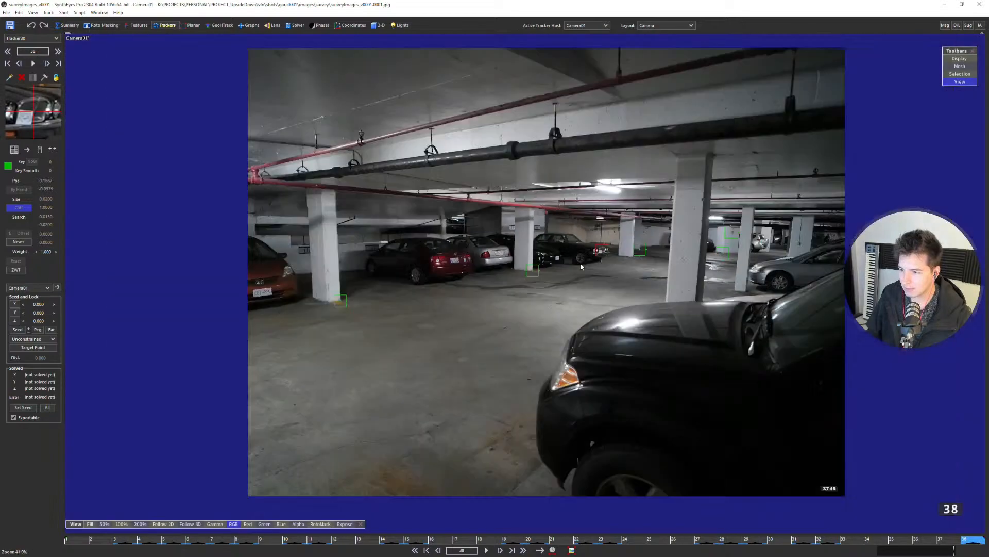
Alternate between frames 37 and 38 to compare which features and trackers they share.
key(s)
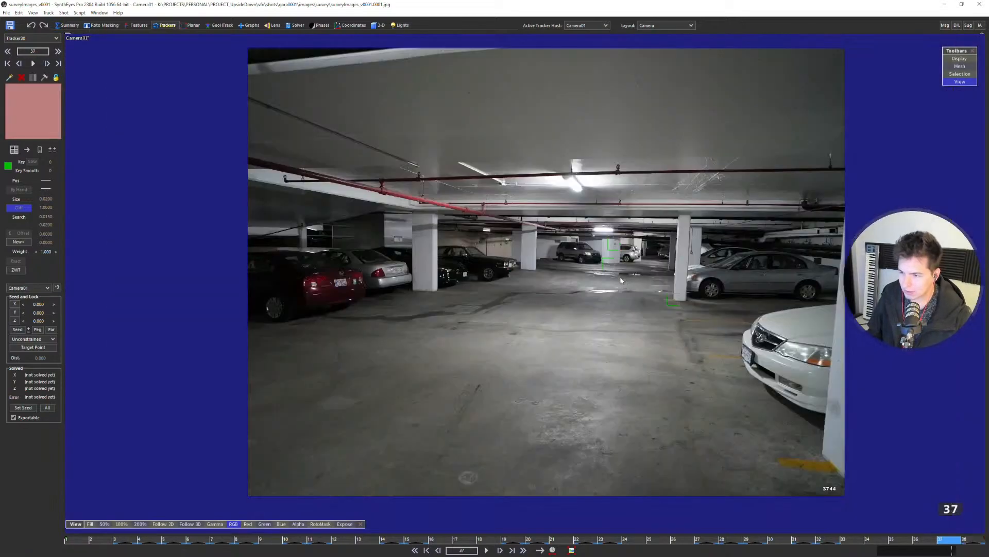
key(d)
key(s)
key(d)
key(s)
key(d)
key(s)
key(s)
key(d)
key(s)
key(d)
key(d)
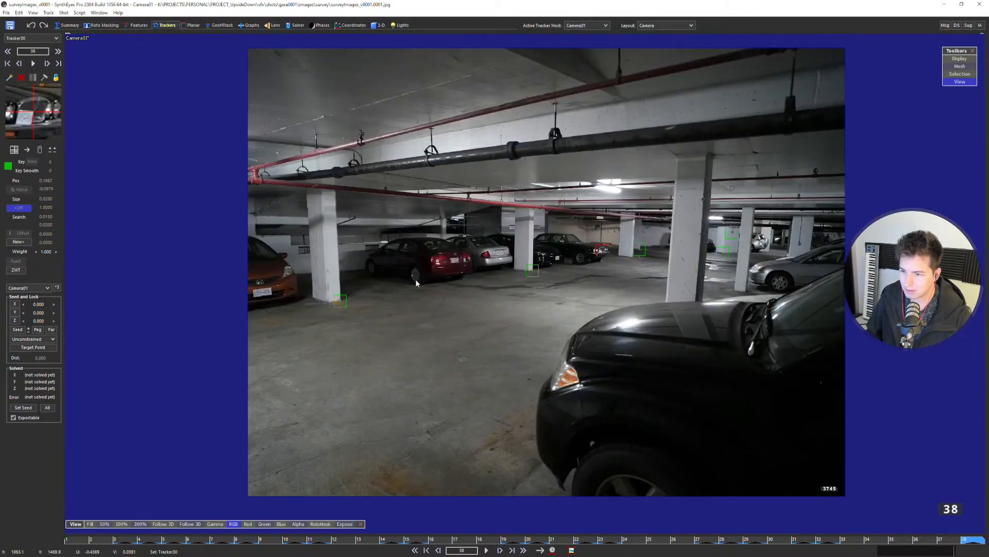
Create a new tracker in frame 38 on the mark on the pillar between the silver sedan and the black car.
scroll(498, 264, up, 5)
scroll(505, 253, down, 6)
key(s)
key(s)
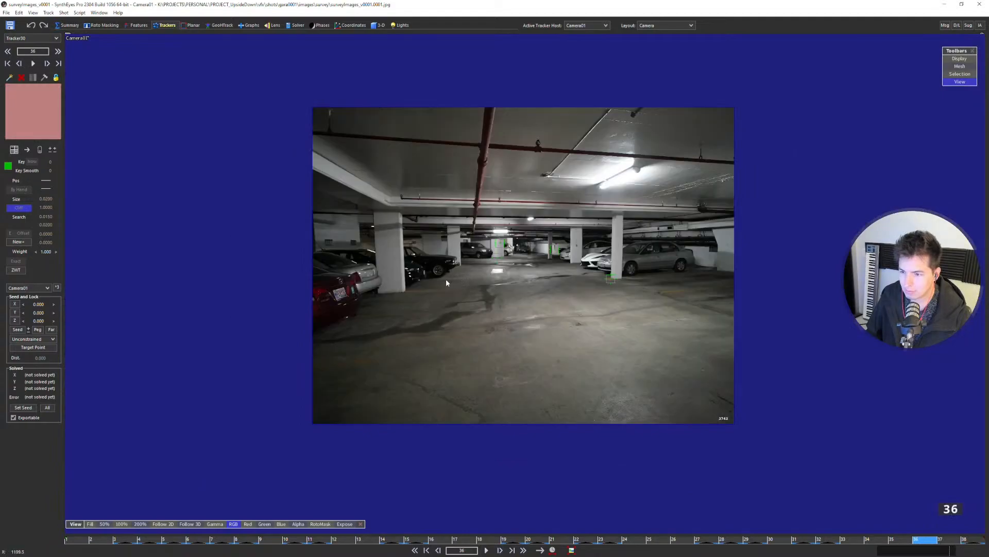
key(d)
key(d)
scroll(504, 262, up, 5)
scroll(518, 233, up, 3)
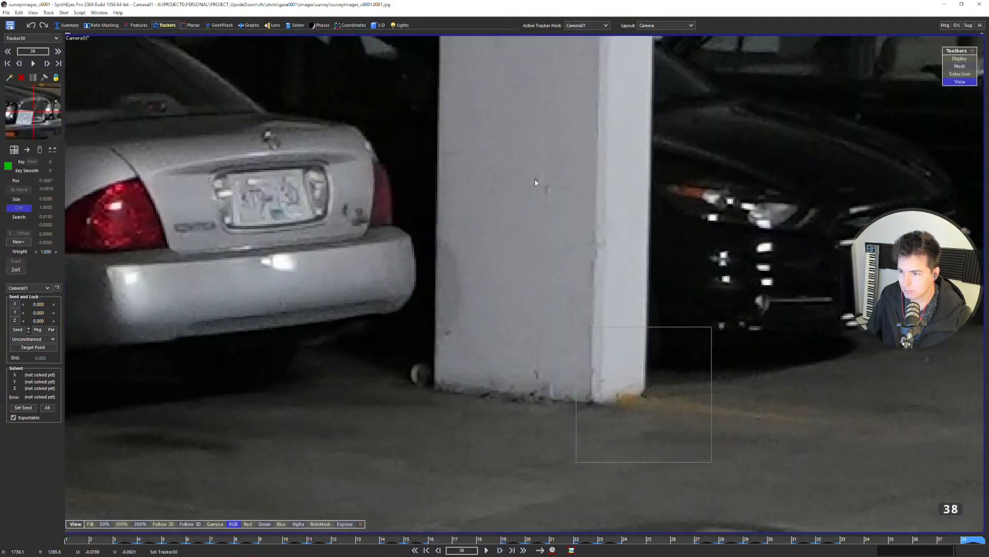
key(c)
click(536, 182)
scroll(610, 335, down, 8)
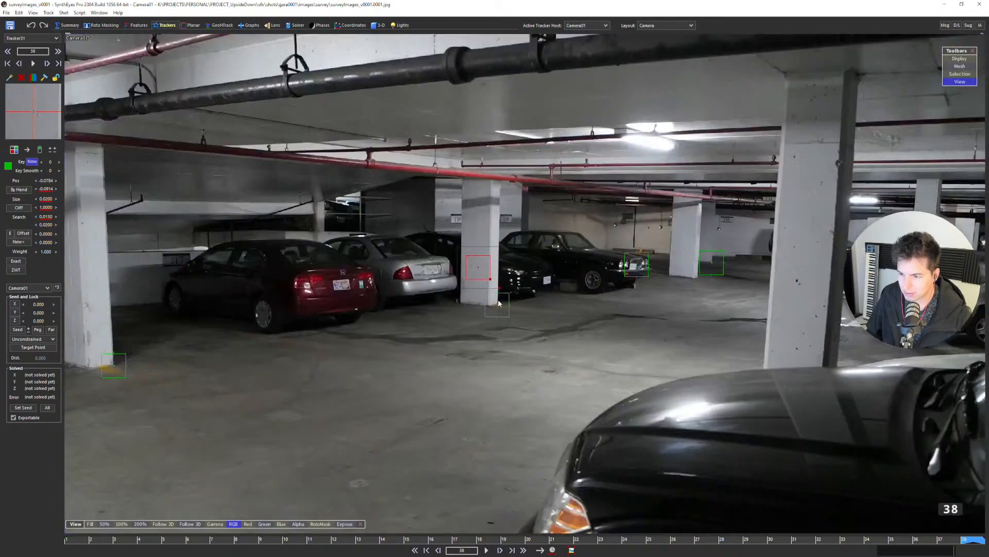
Place the new tracker on the same mark on the pillar beside the silver sedan in frame 37.
key(s)
middle_drag(267, 311, 388, 296)
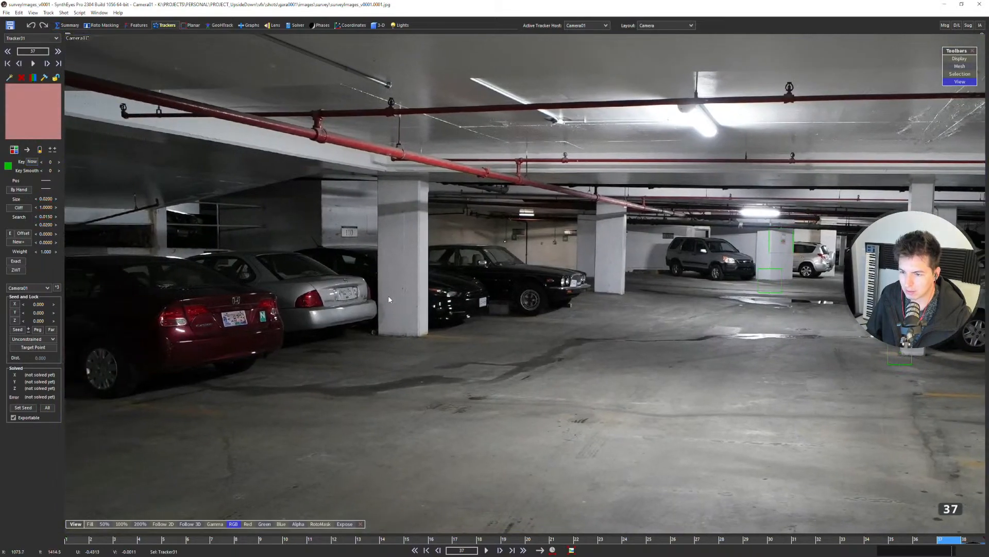
scroll(389, 294, up, 6)
click(434, 271)
scroll(475, 337, down, 7)
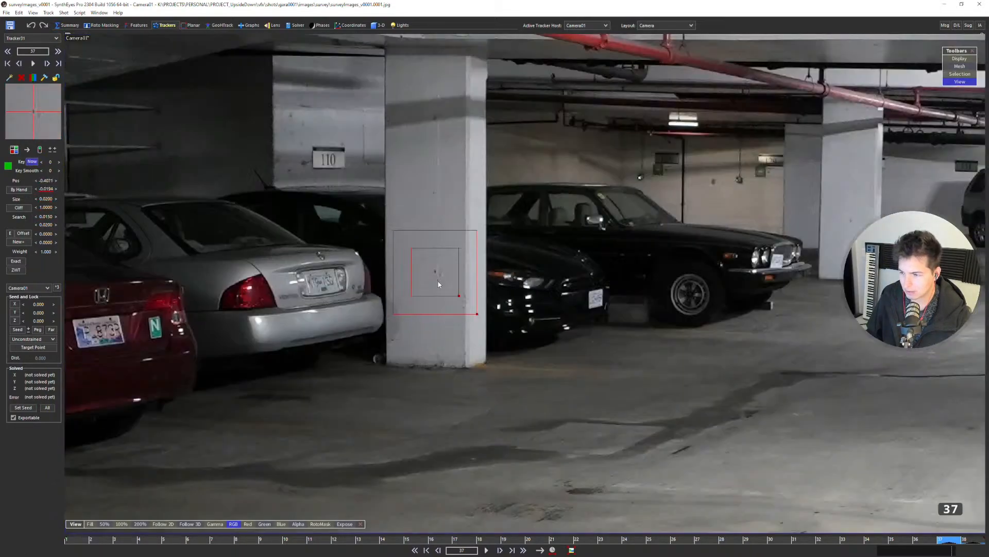
Compare the pillar tracker's position in frames 37 and 38, and place it on the matching dark mark in frame 36.
key(d)
key(s)
key(d)
key(s)
key(s)
scroll(252, 305, up, 5)
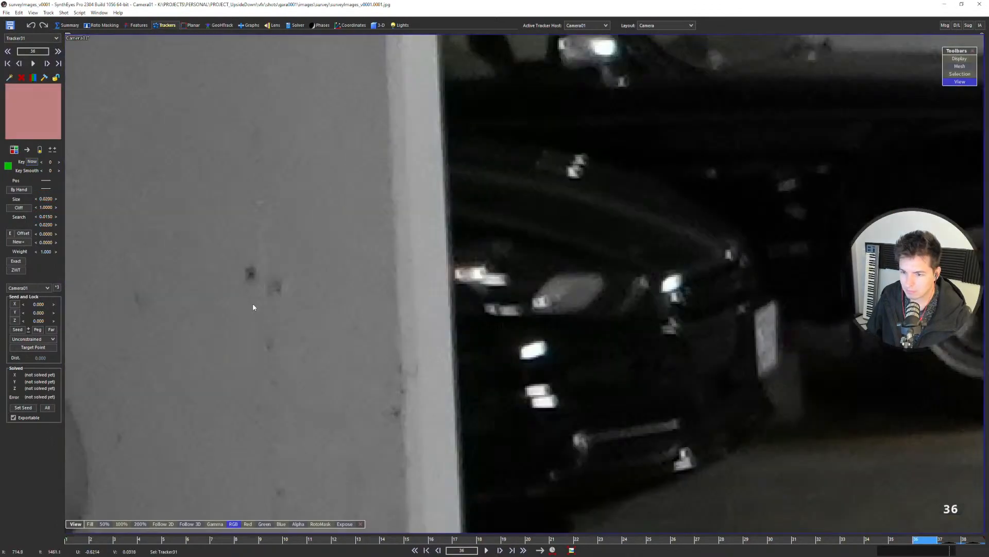
click(249, 276)
scroll(457, 318, down, 3)
middle_drag(457, 318, 452, 242)
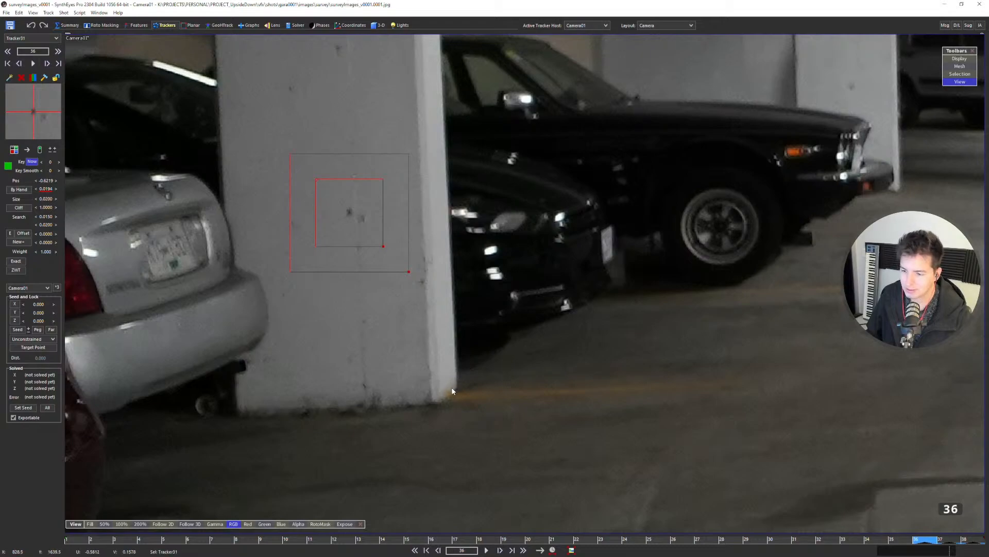
Place the tracker on the pillar's dark mark in frame 35 and check it against frame 36.
key(s)
scroll(454, 361, down, 5)
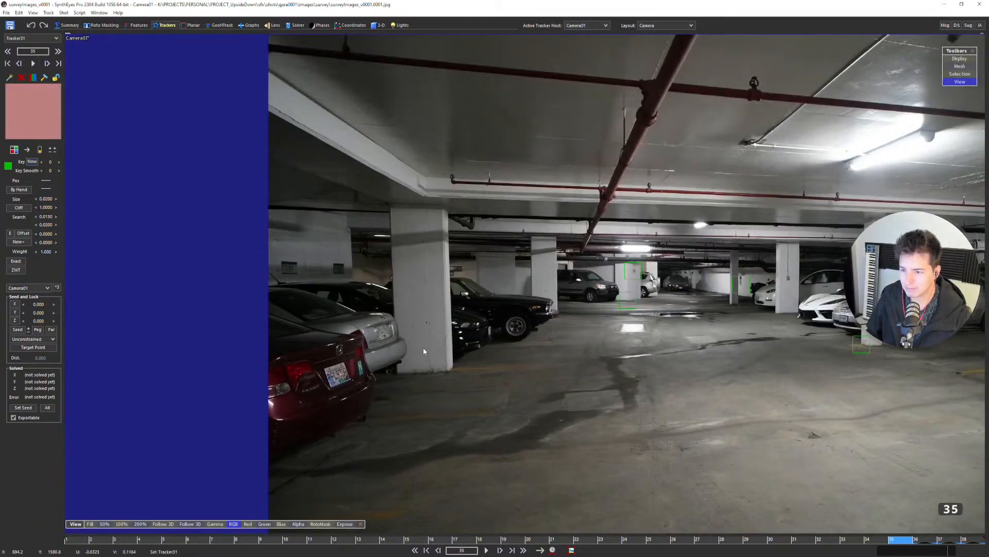
scroll(425, 353, up, 5)
click(426, 288)
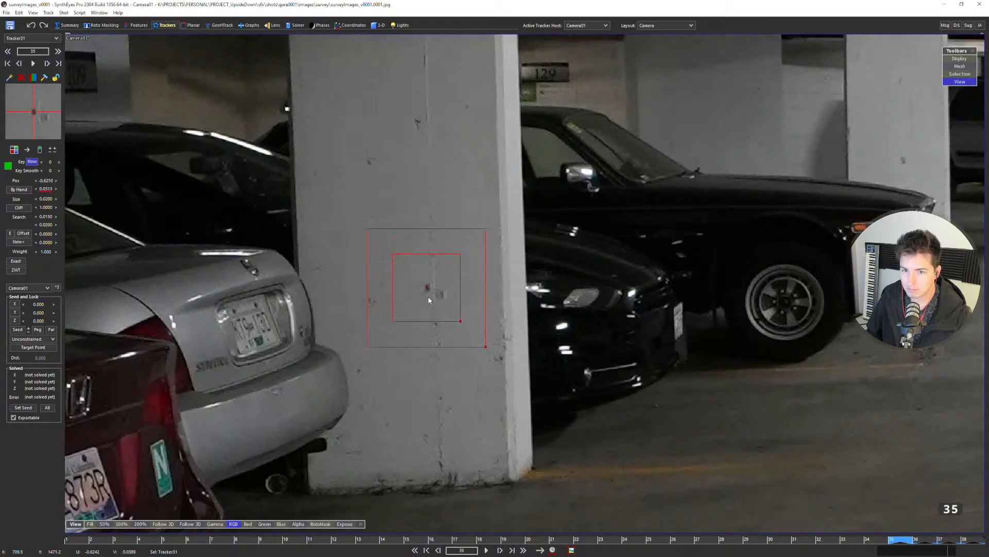
key(d)
key(s)
Place the tracker on the dark mark on the pillar beside the silver sedan in frame 34.
key(s)
scroll(420, 293, down, 5)
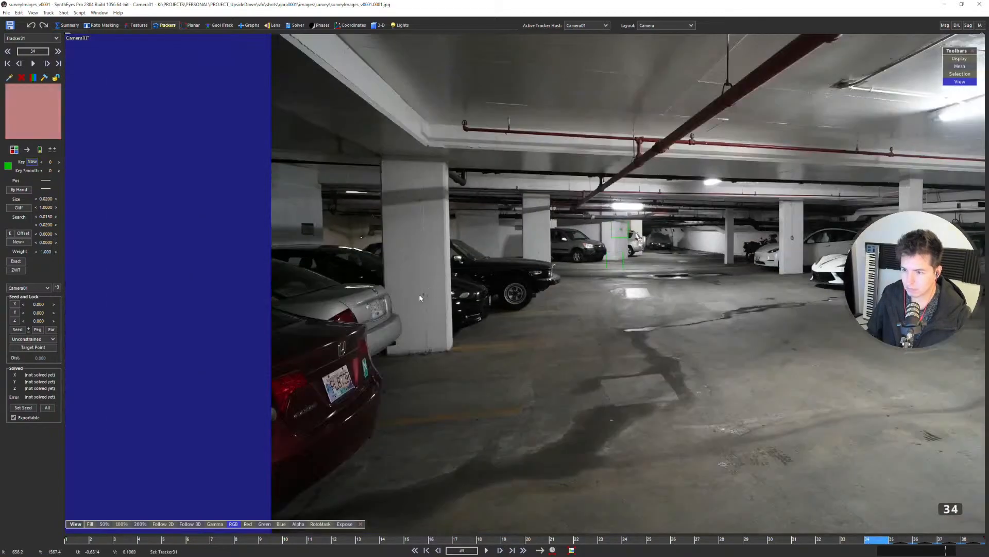
scroll(427, 289, up, 6)
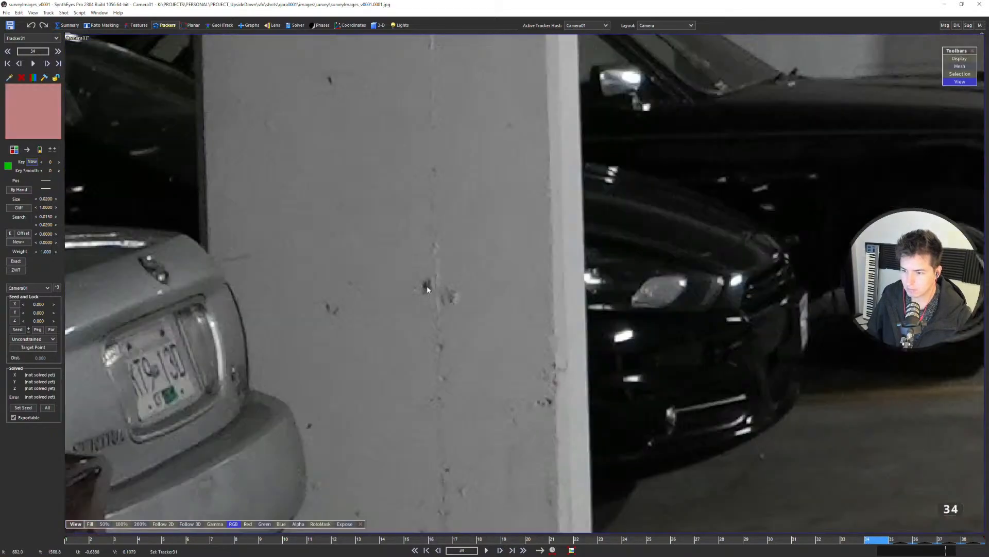
click(427, 286)
scroll(427, 296, down, 6)
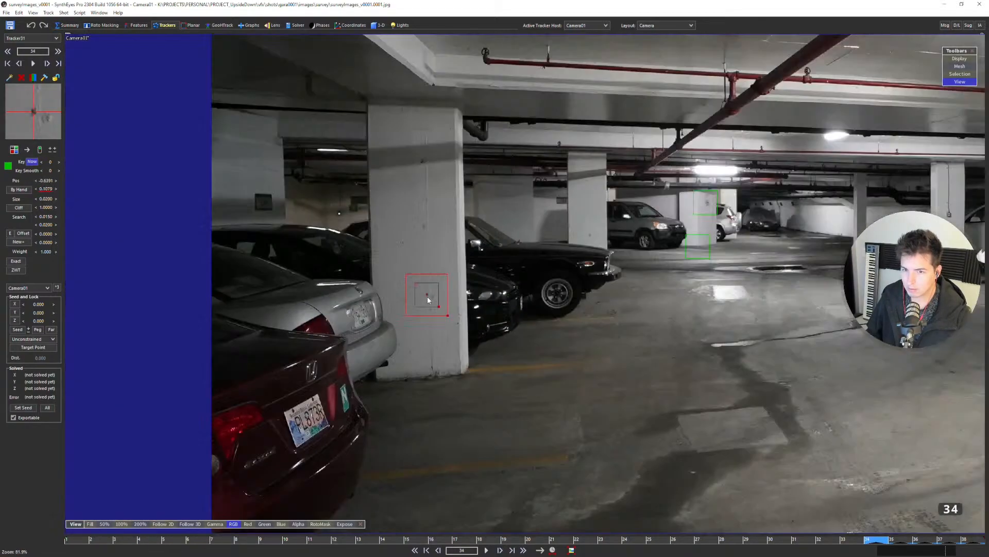
Compare frames 33 and 34, and place the tracker on the nearest pillar's dark mark in frame 33.
key(s)
key(d)
key(s)
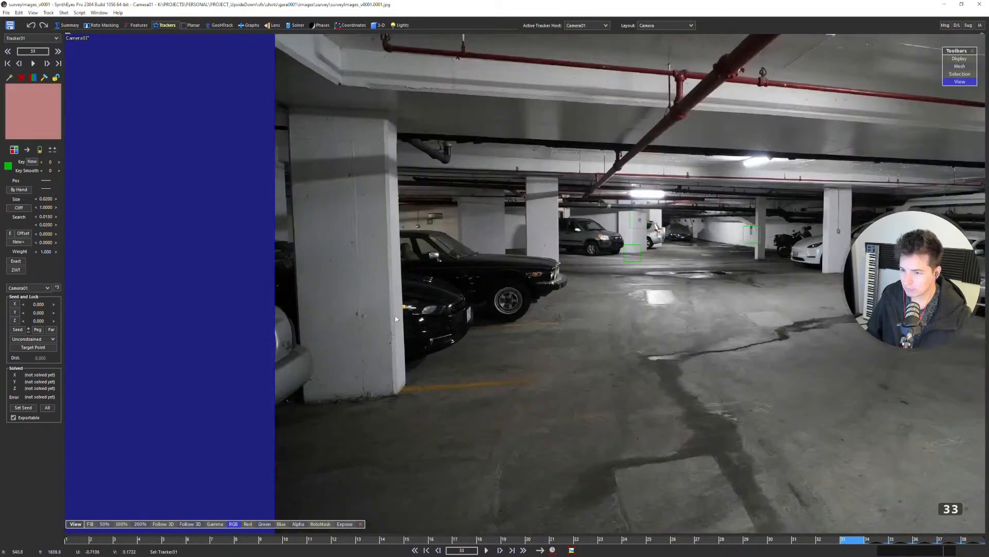
scroll(361, 311, up, 6)
click(366, 312)
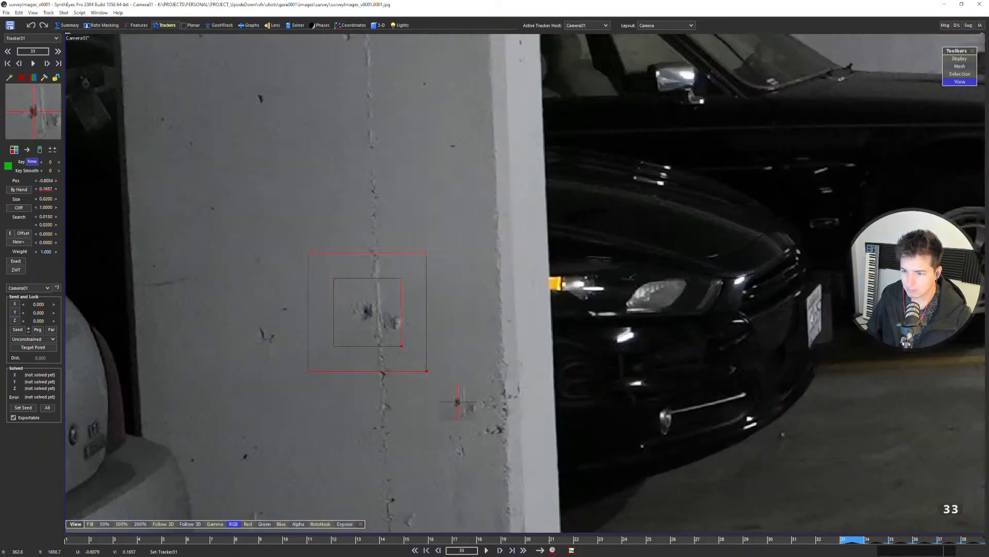
Try to place the same tracker on the mark on the pillar behind the black classic car in frame 32.
scroll(457, 401, down, 6)
key(s)
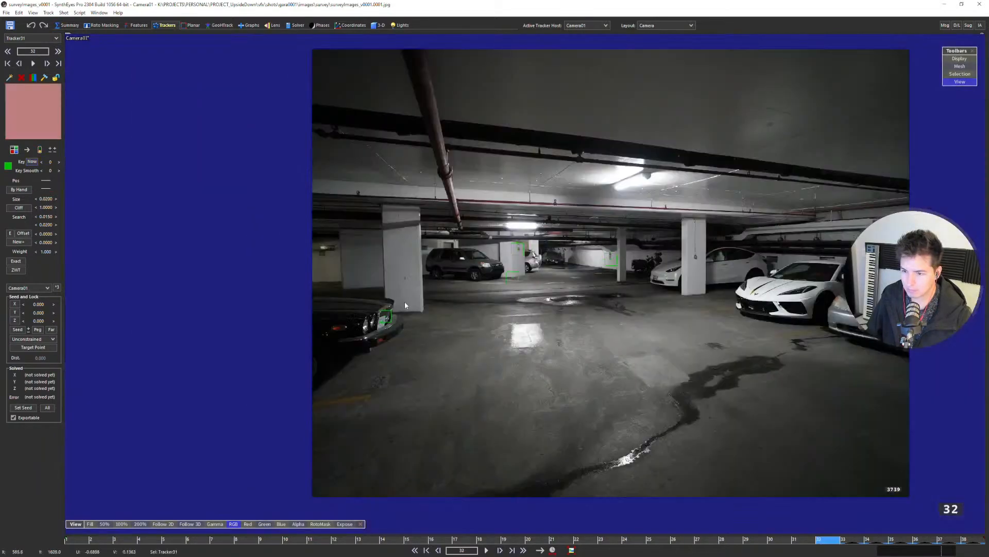
scroll(407, 264, up, 4)
scroll(404, 282, down, 1)
key(d)
key(s)
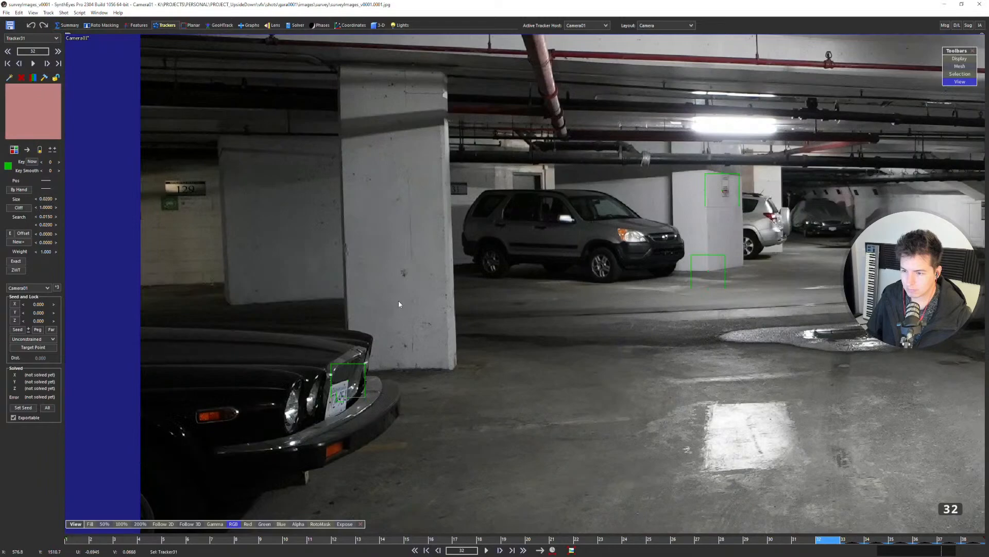
scroll(403, 273, up, 6)
click(405, 274)
scroll(405, 276, down, 4)
Alternate between frames 32 and 33 to check whether the tracker sits on the same pillar in both.
key(d)
key(s)
scroll(407, 319, down, 3)
key(d)
key(s)
key(d)
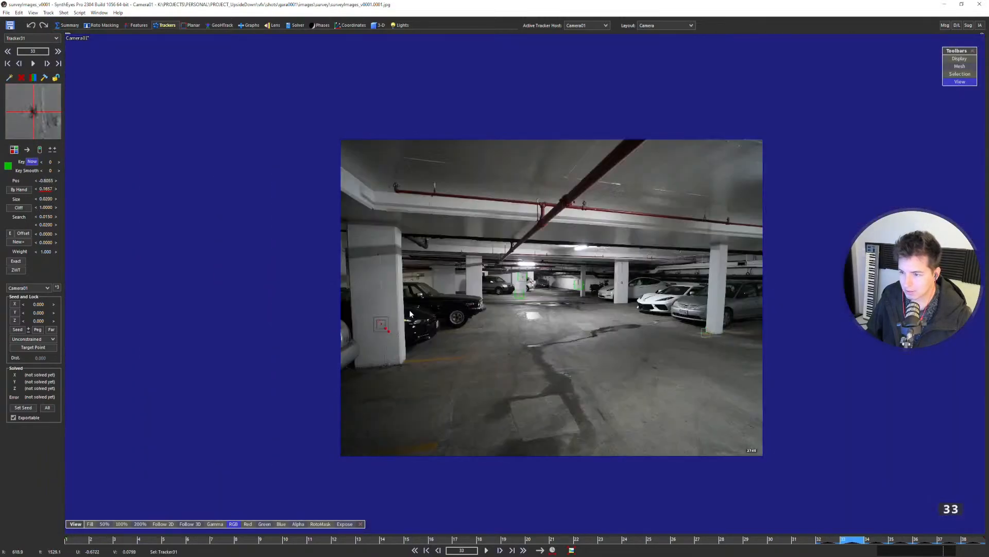
key(s)
key(d)
key(s)
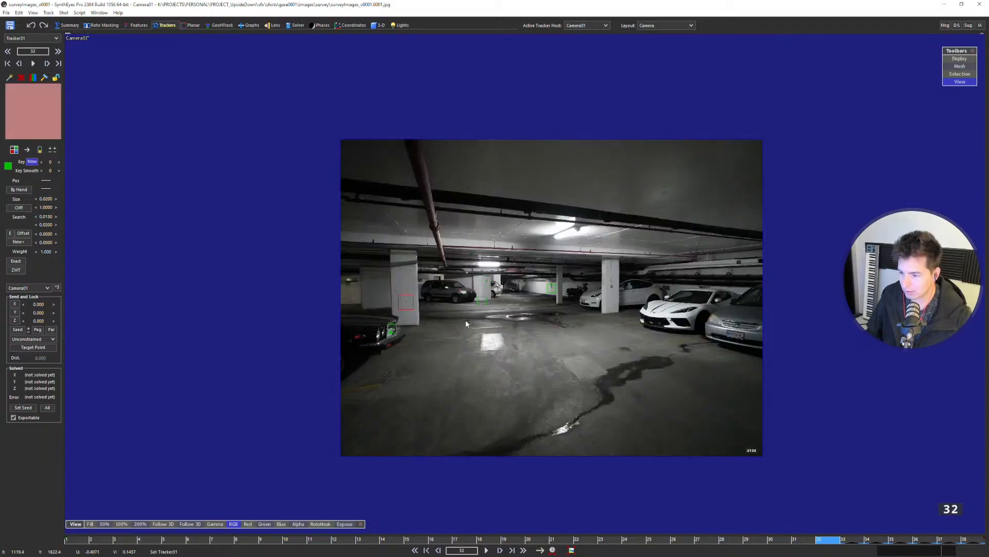
Step back from frame 32 to frame 25 to review coverage, lock the pillar tracker and return to frame 38.
key(s)
key(s)
key(s)
key(s)
key(s)
key(s)
key(s)
key(s)
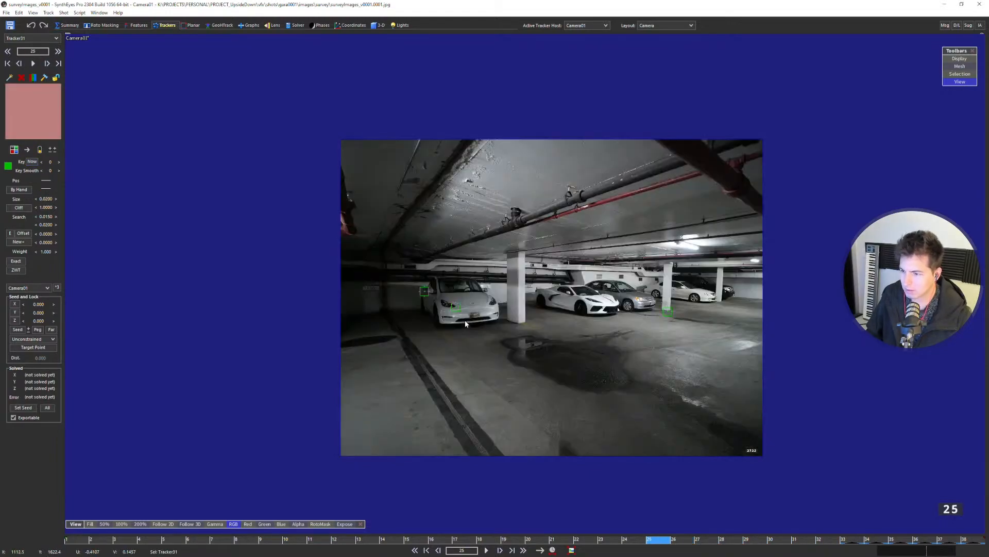
key(f)
Compare frames 38 and 37, and create a new tracker on the mark on the pillar behind the black classic car in frame 38.
scroll(539, 294, up, 5)
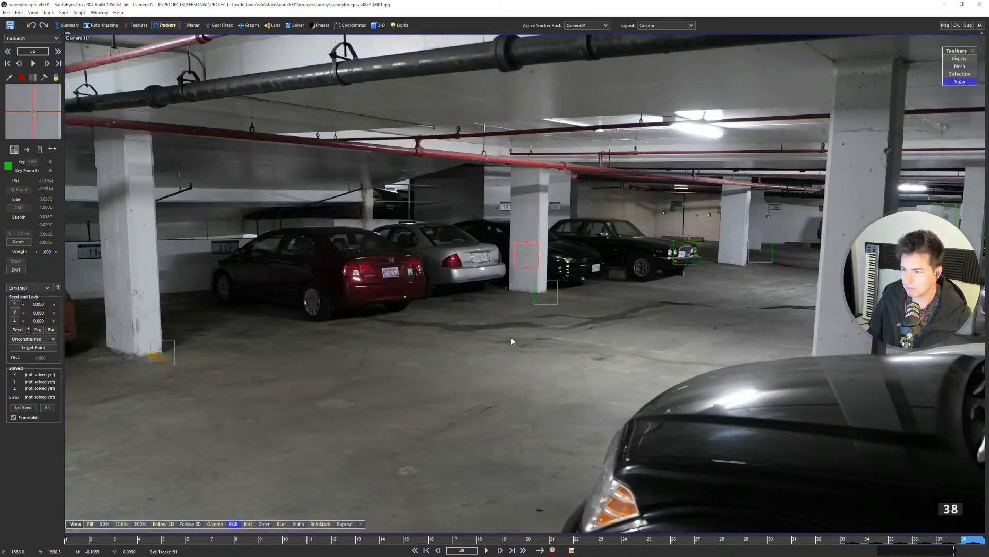
middle_drag(760, 296, 579, 333)
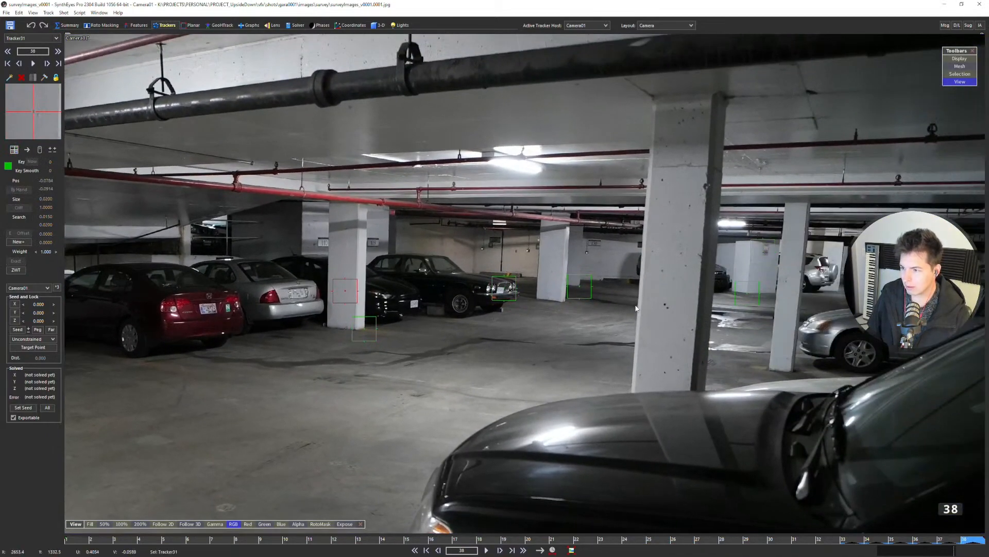
key(s)
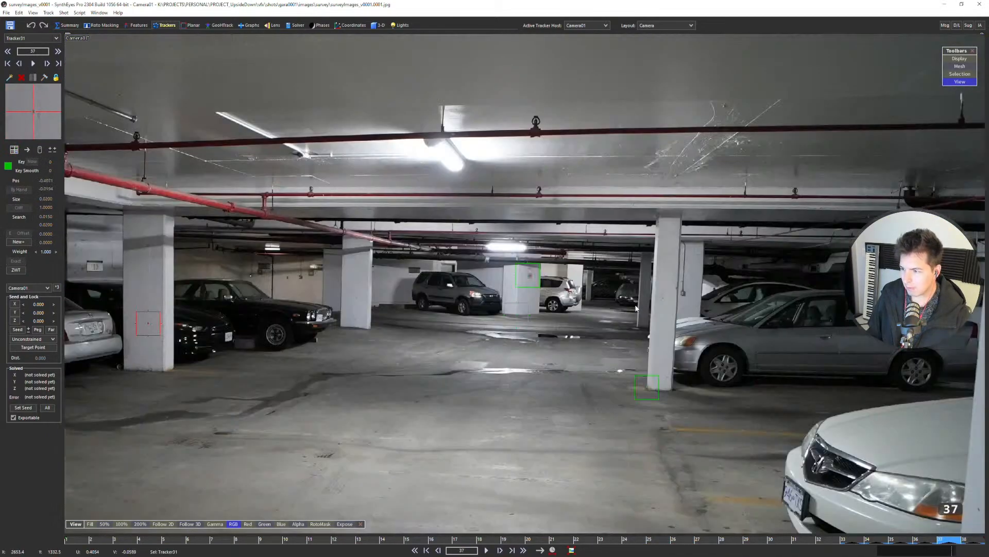
key(d)
key(s)
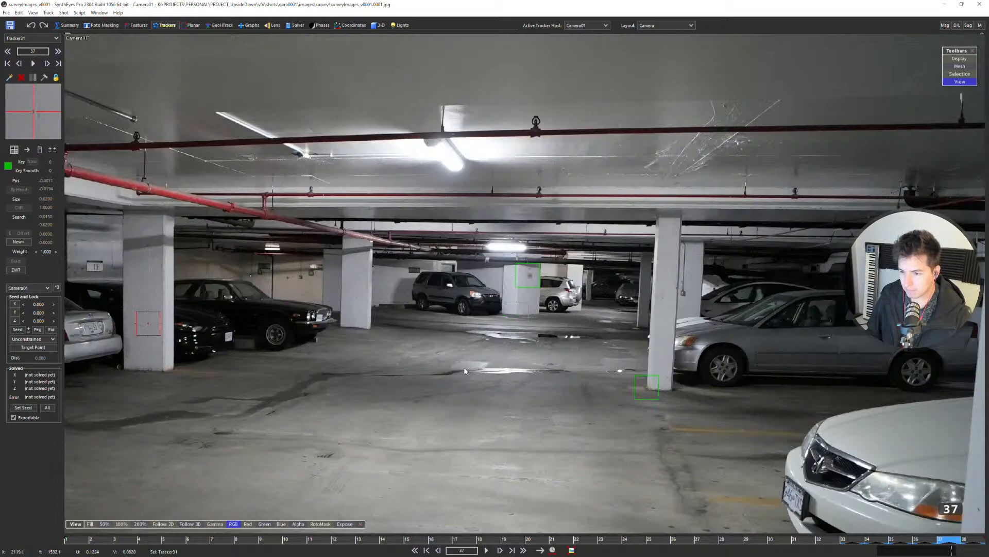
key(d)
scroll(549, 276, up, 4)
click(546, 276)
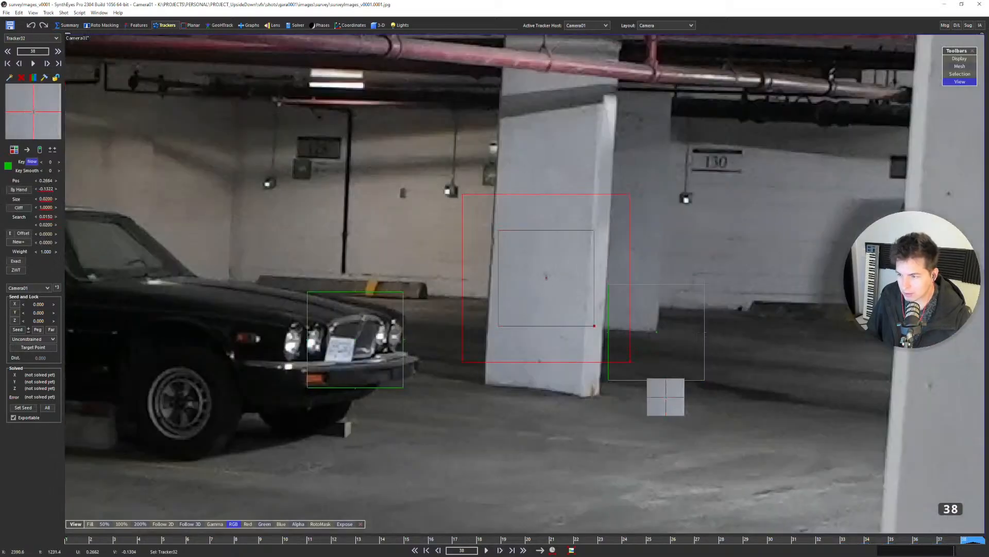
Place the new tracker on the far pillar's mark behind the black classic car in frames 37 and 36.
scroll(549, 284, down, 3)
key(s)
scroll(273, 319, up, 4)
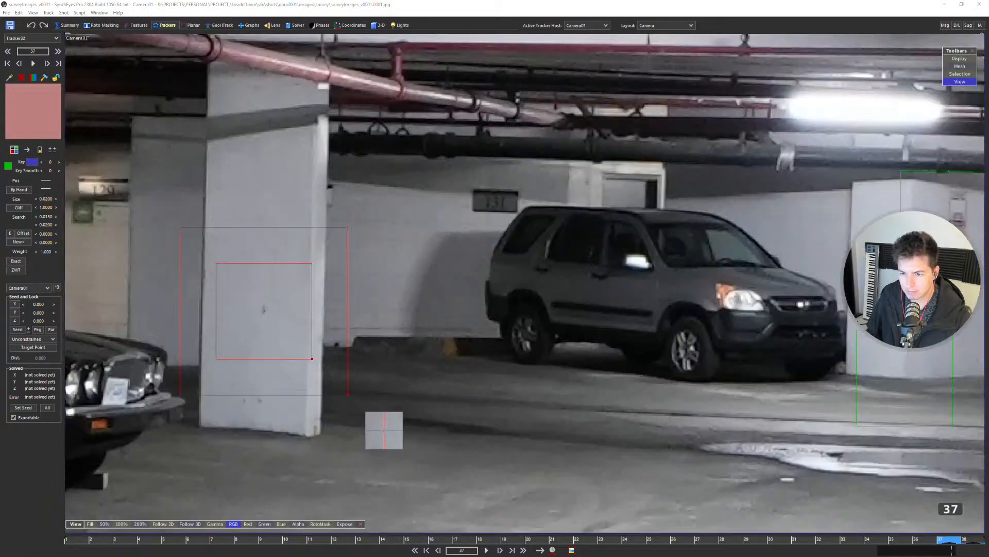
click(265, 310)
key(s)
scroll(338, 278, down, 3)
scroll(447, 241, up, 4)
click(434, 235)
Place the far pillar tracker on the same mark in frames 35 and 34.
scroll(433, 235, down, 3)
key(s)
scroll(419, 237, up, 4)
click(432, 248)
scroll(431, 247, down, 3)
key(s)
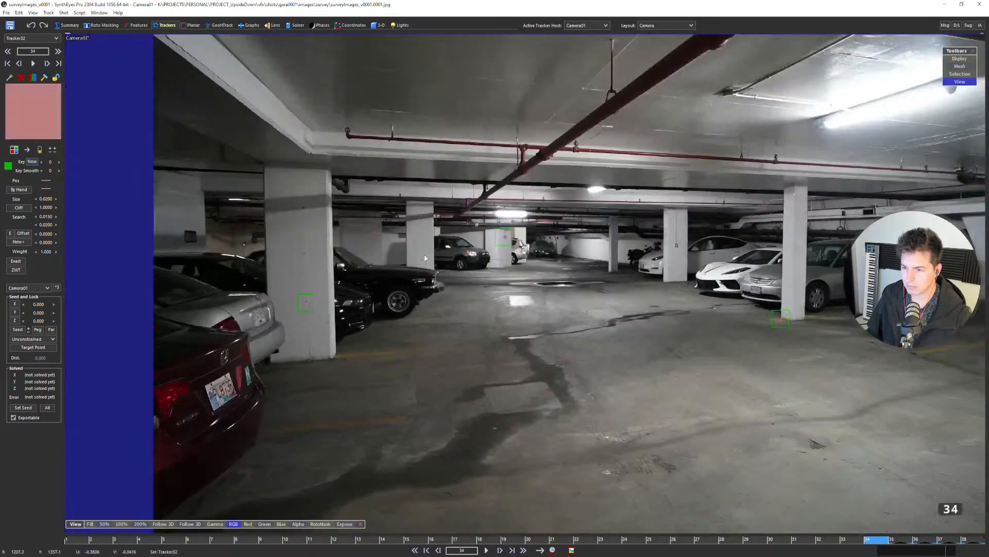
scroll(425, 252, up, 4)
click(424, 262)
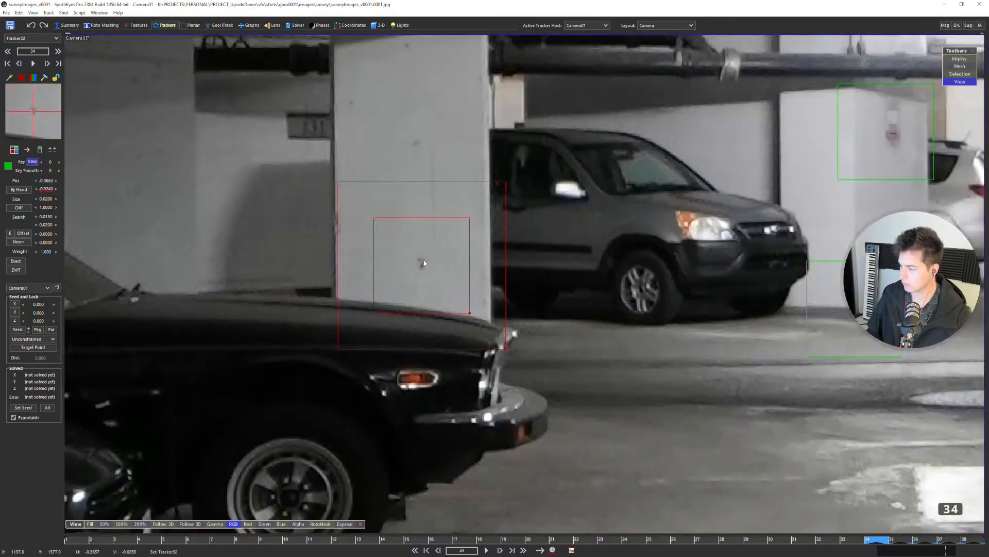
Place the far pillar tracker on its dark mark in frames 33 and 32.
scroll(421, 260, down, 3)
key(s)
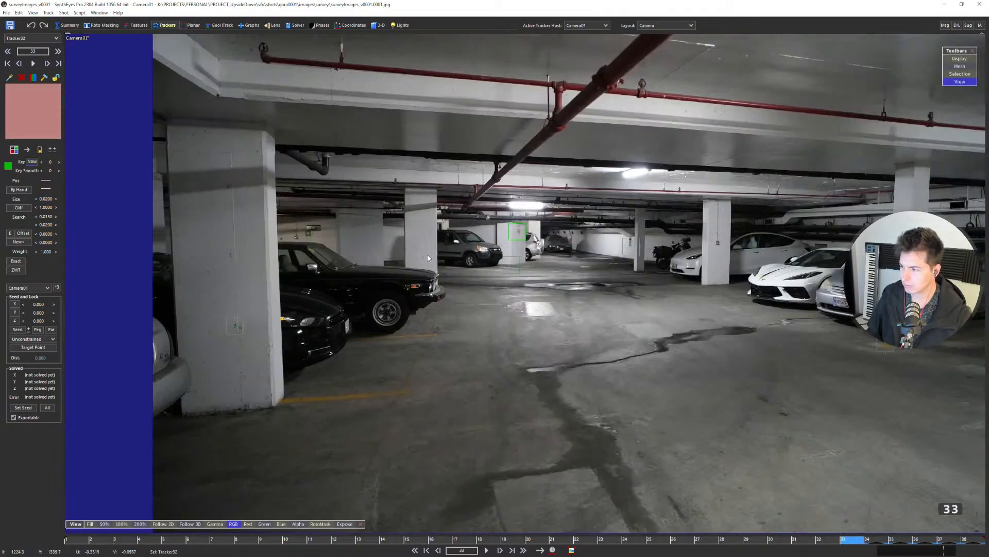
scroll(418, 258, up, 4)
click(411, 273)
scroll(411, 274, down, 3)
key(s)
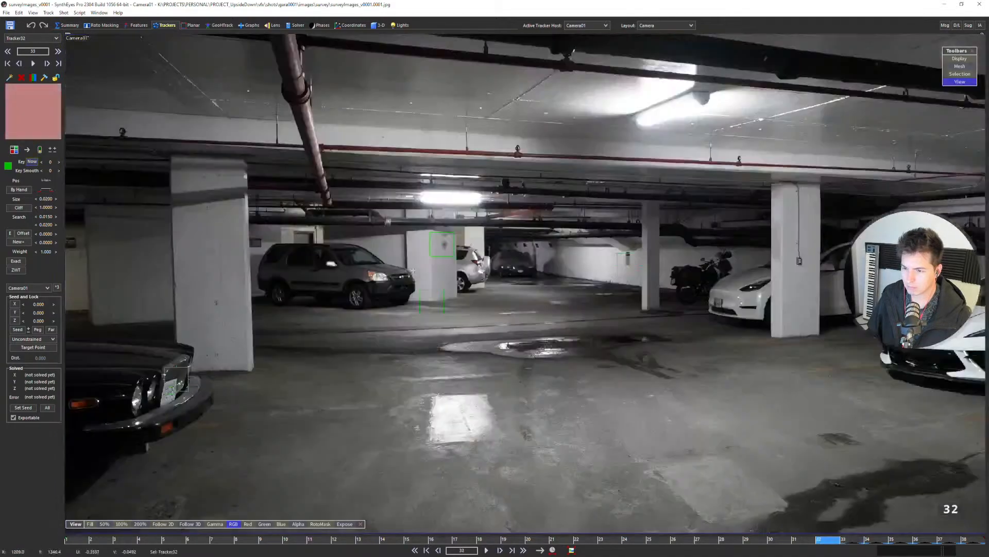
scroll(302, 270, up, 4)
click(350, 261)
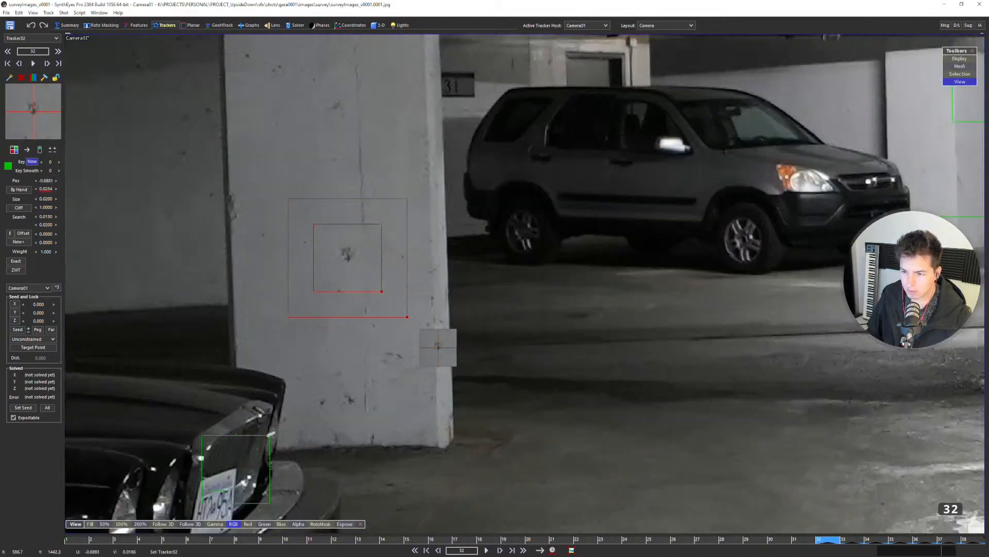
Place the far pillar tracker on its mark in frame 31 and compare its position with frame 32.
scroll(352, 258, down, 3)
key(s)
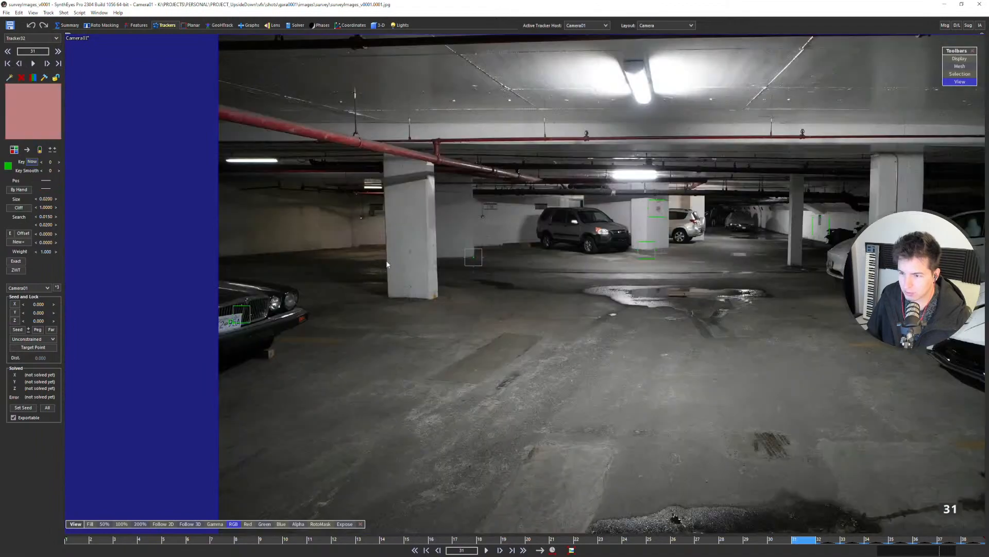
scroll(398, 249, up, 4)
click(446, 250)
key(d)
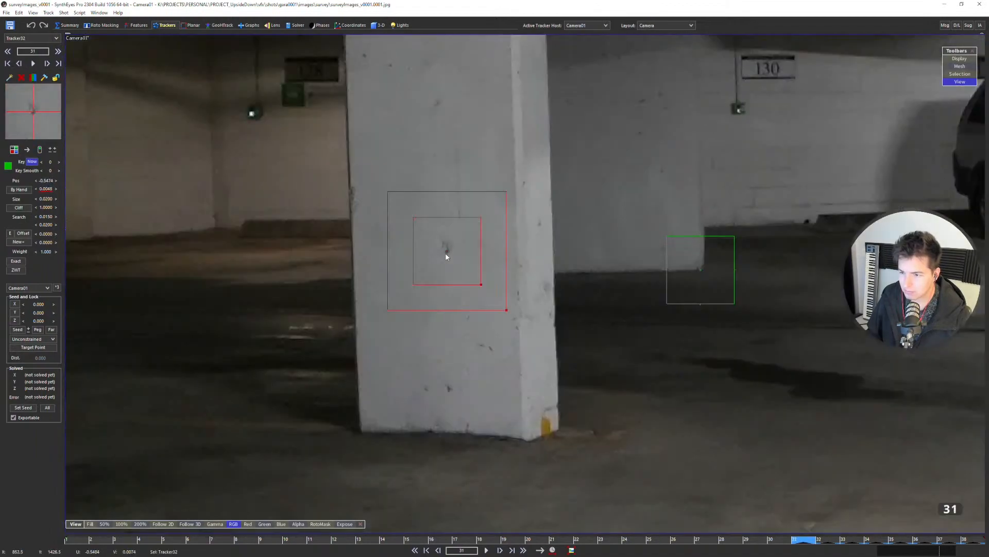
scroll(445, 253, down, 3)
key(s)
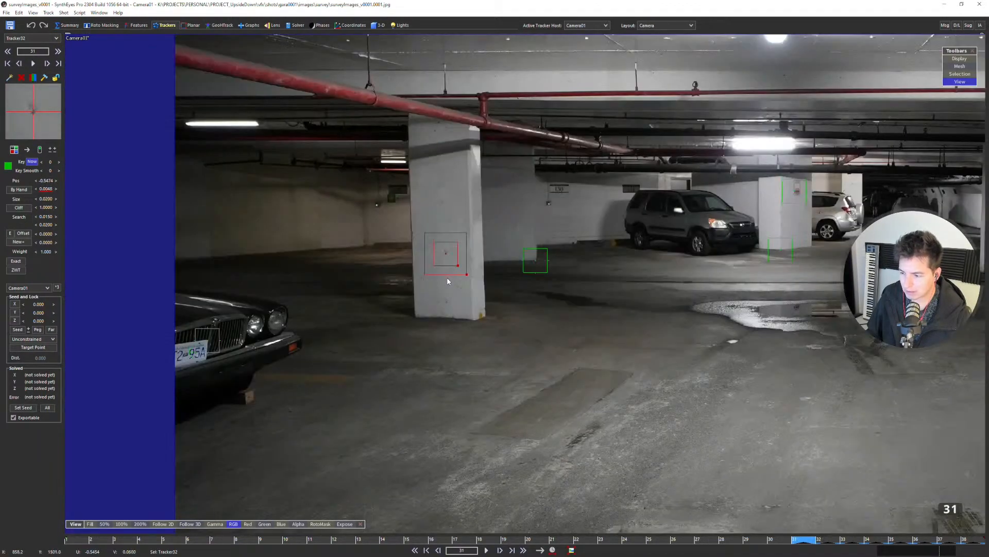
key(d)
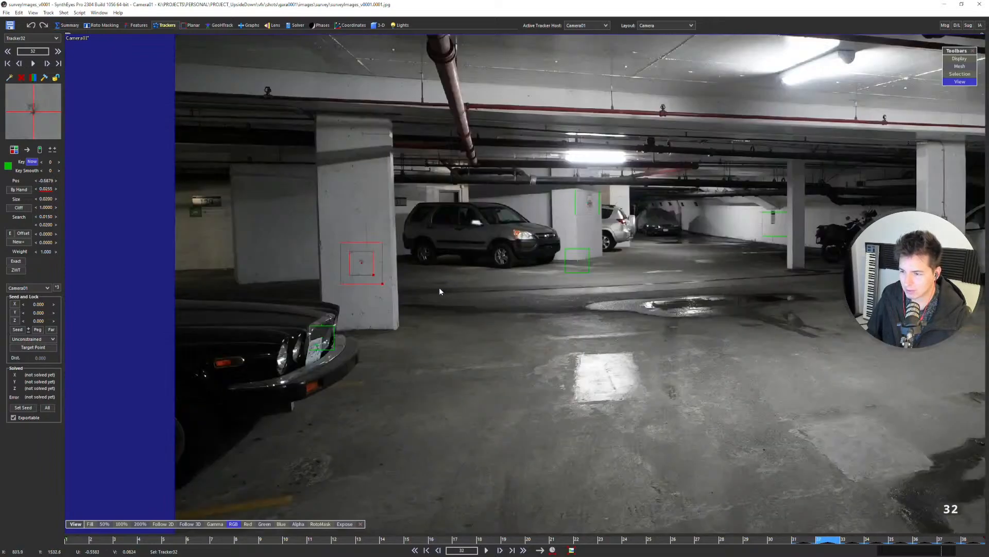
key(s)
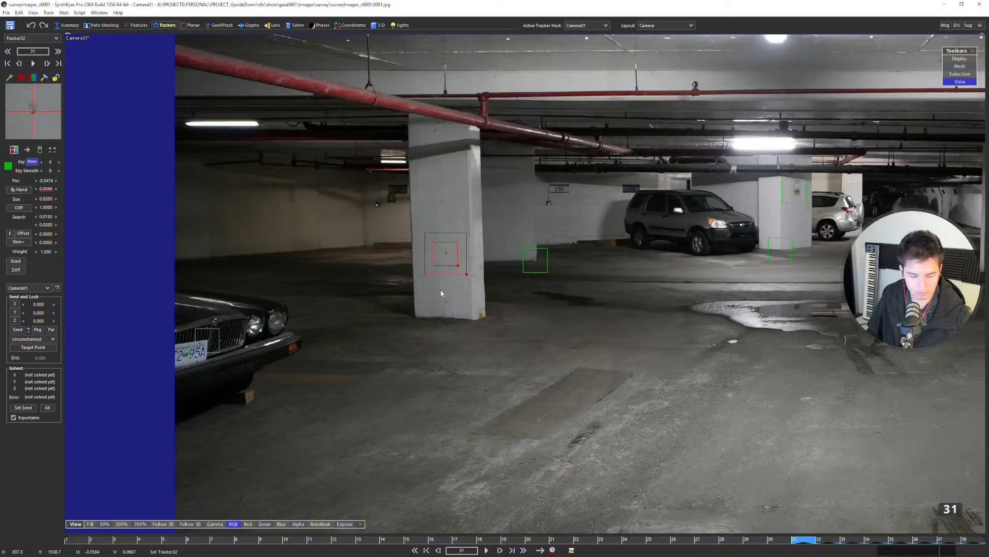
Place the far pillar tracker on its dark mark in frame 30.
scroll(476, 286, down, 3)
key(s)
key(d)
key(s)
scroll(479, 268, up, 7)
scroll(479, 265, down, 7)
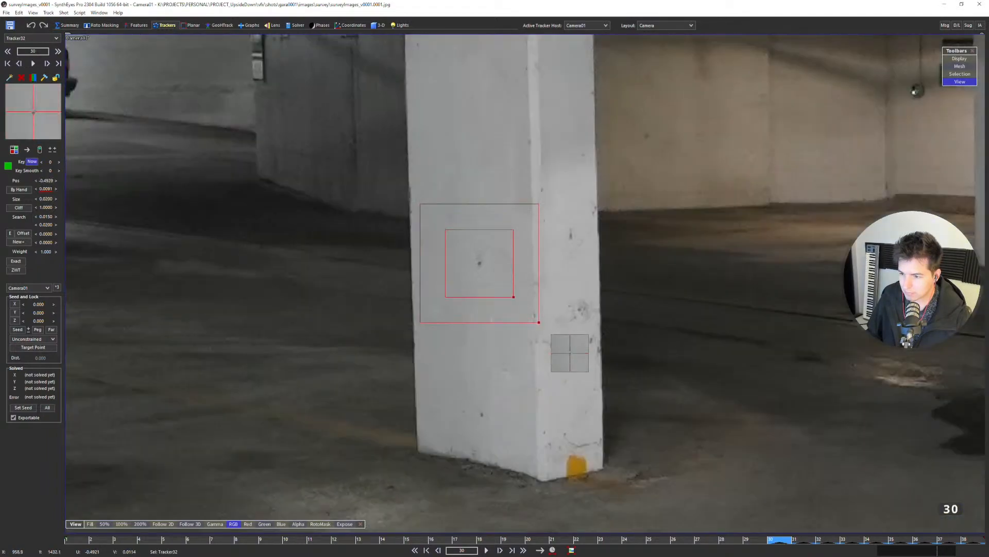
Locate the same pillar in frame 29 and place the far pillar tracker on its mark there.
key(s)
key(d)
key(s)
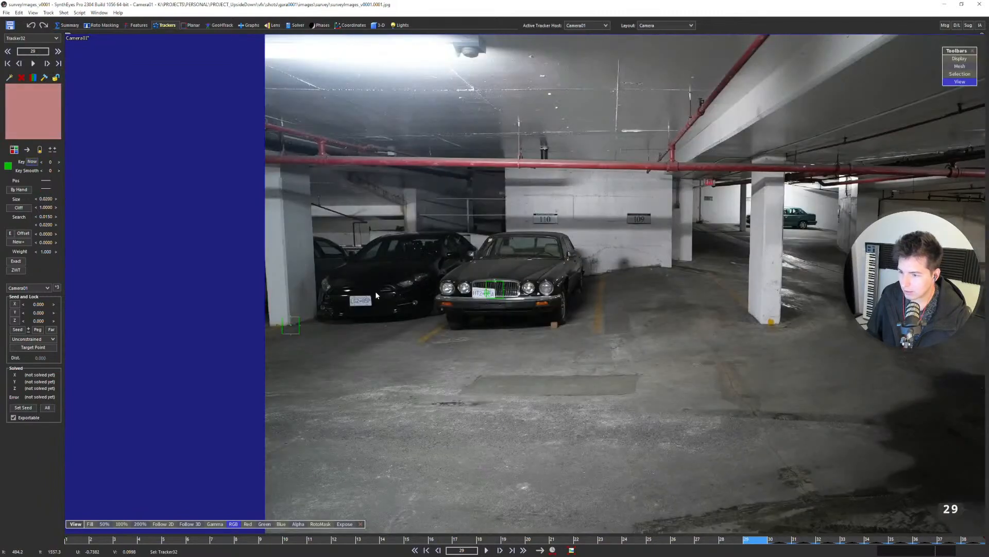
key(d)
key(s)
key(d)
key(s)
scroll(761, 270, up, 7)
click(736, 259)
Make the camera view follow the selected tracker in 2D and compare its position between frames 29 and 30.
key(5)
key(d)
key(s)
key(d)
key(s)
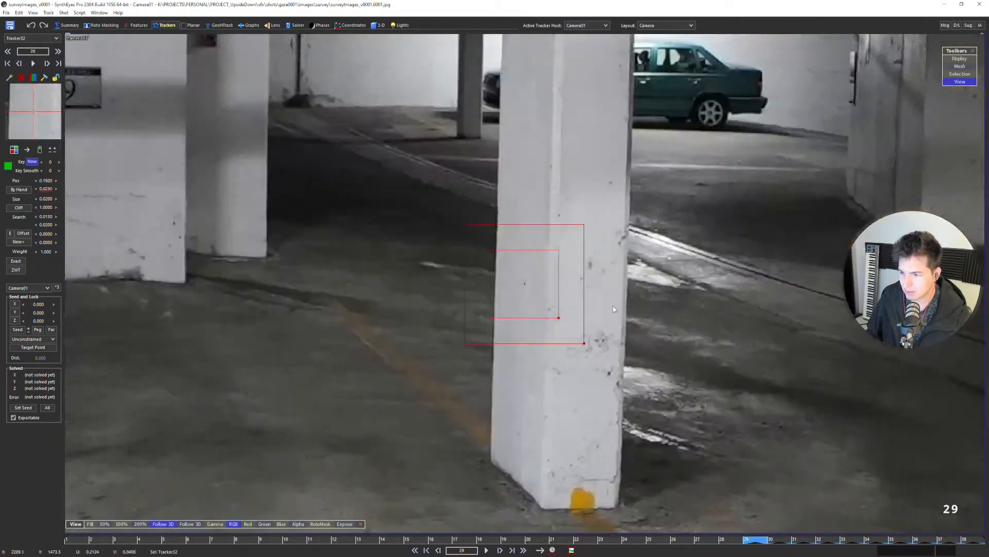
Browse the frames from 28 back to 25 to examine which features neighbouring photos share.
key(s)
scroll(613, 305, down, 7)
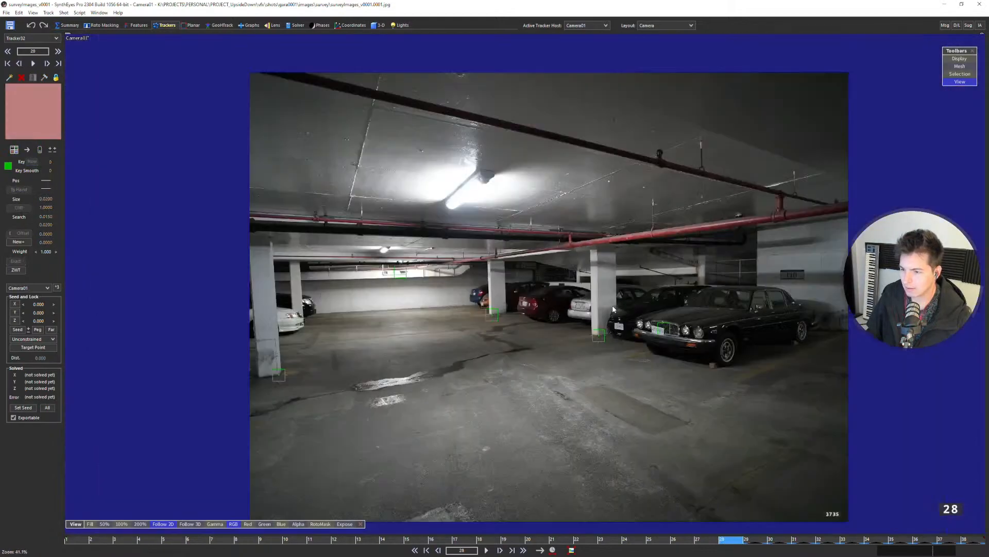
key(s)
key(s)
key(s)
key(s)
key(s)
key(d)
key(d)
key(d)
key(s)
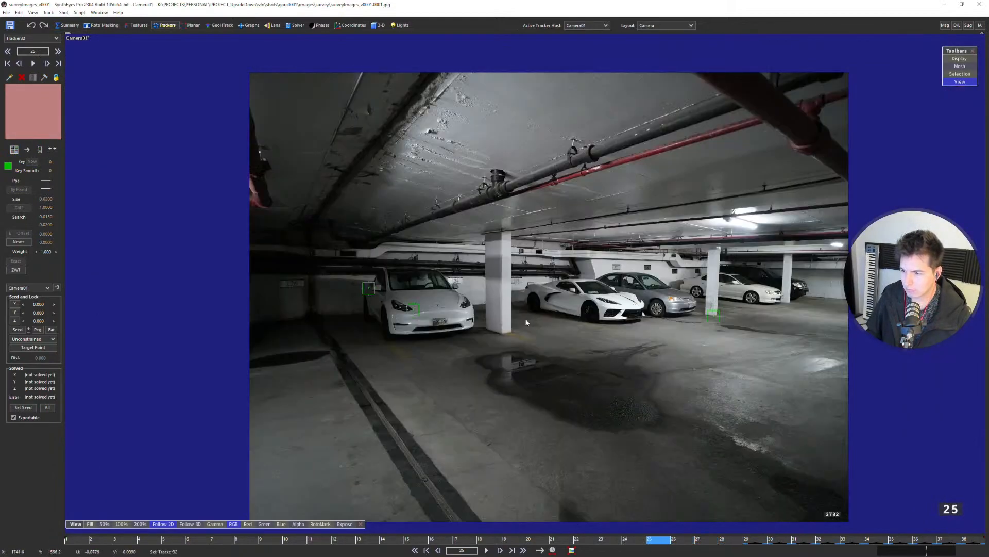
Add a new tracker on the small white mark of the thin red ceiling pipe in frame 25 and shrink its inner box.
middle_drag(527, 307, 518, 275)
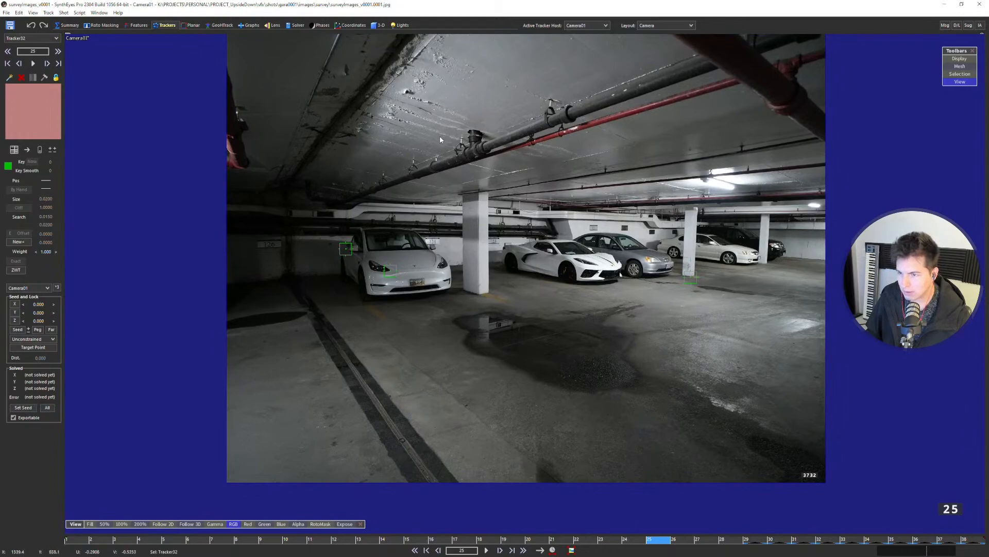
scroll(527, 135, up, 5)
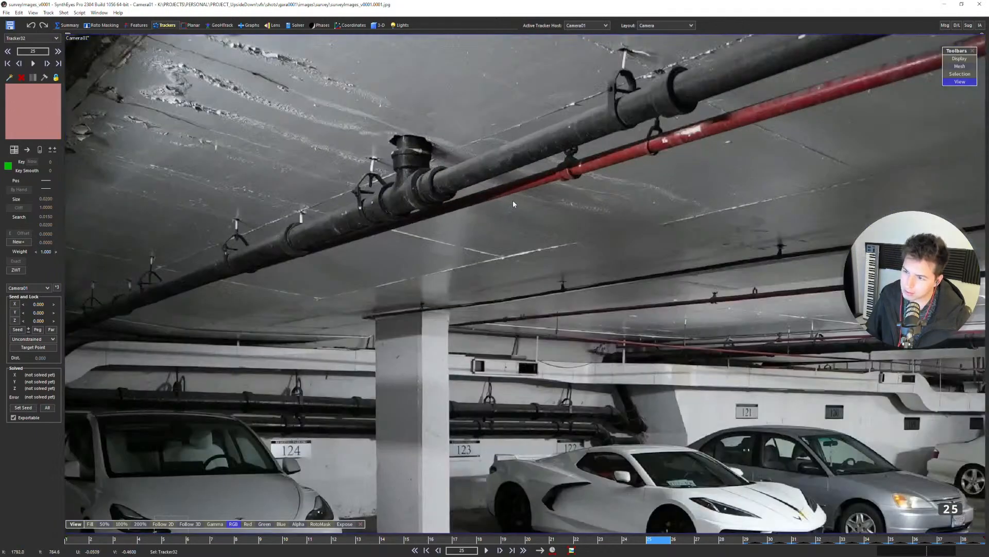
scroll(512, 206, down, 2)
scroll(624, 159, down, 4)
scroll(626, 156, up, 6)
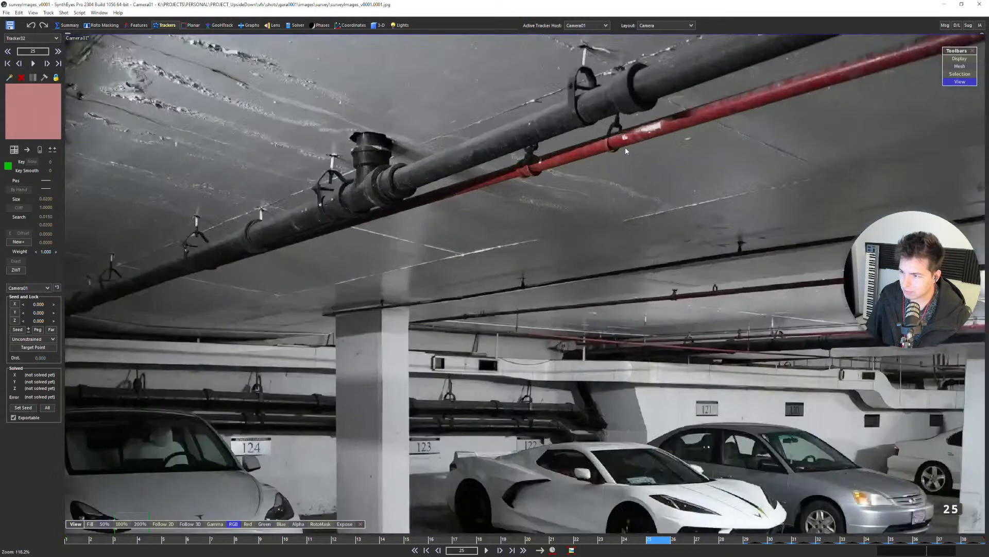
scroll(625, 149, up, 3)
click(629, 131)
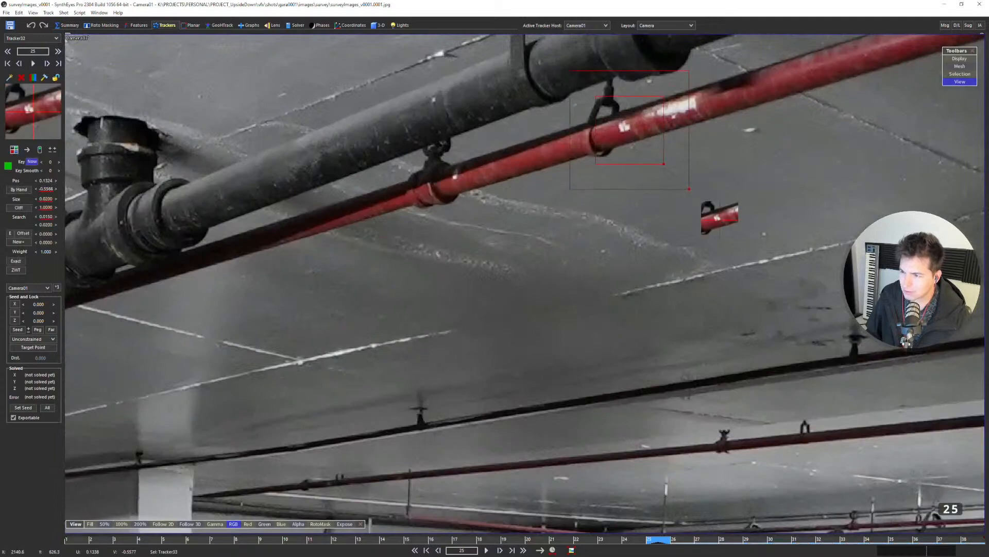
drag(664, 164, 641, 141)
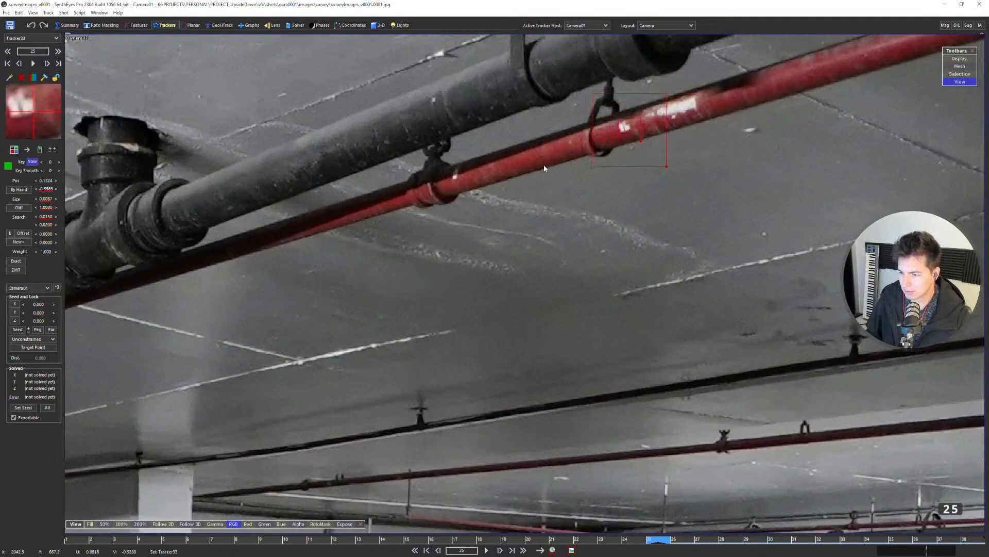
Place the red pipe tracker on the same white mark in frames 24 and 23.
scroll(545, 163, down, 9)
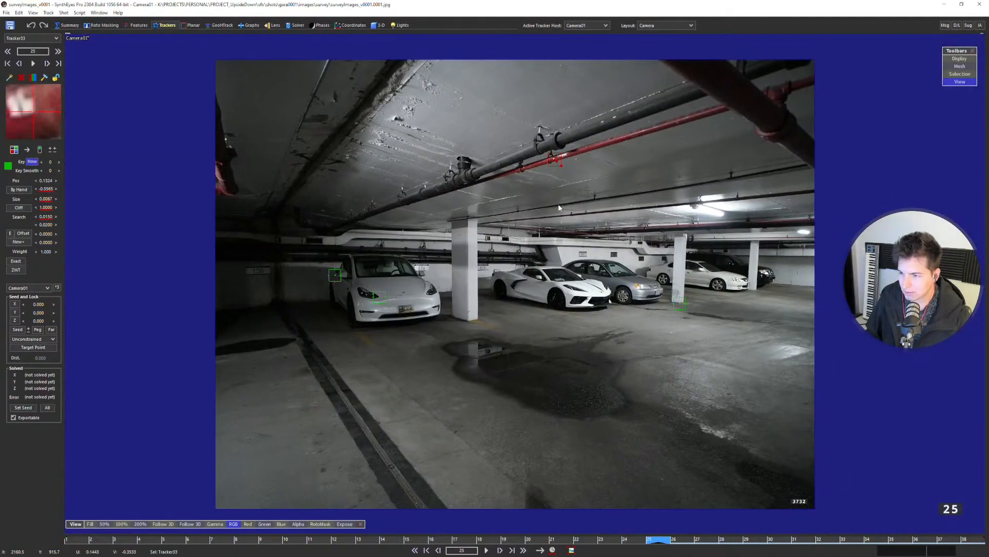
key(s)
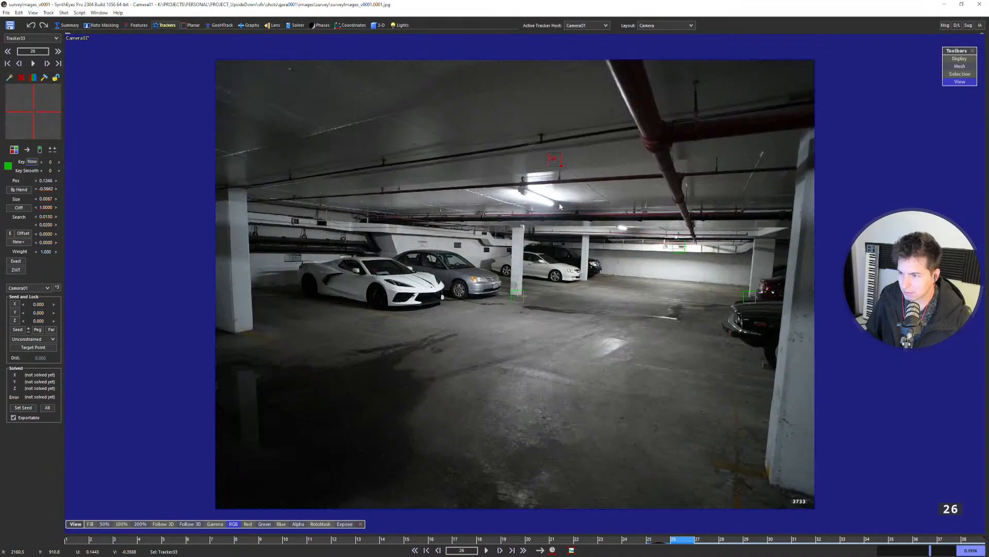
key(a)
key(a)
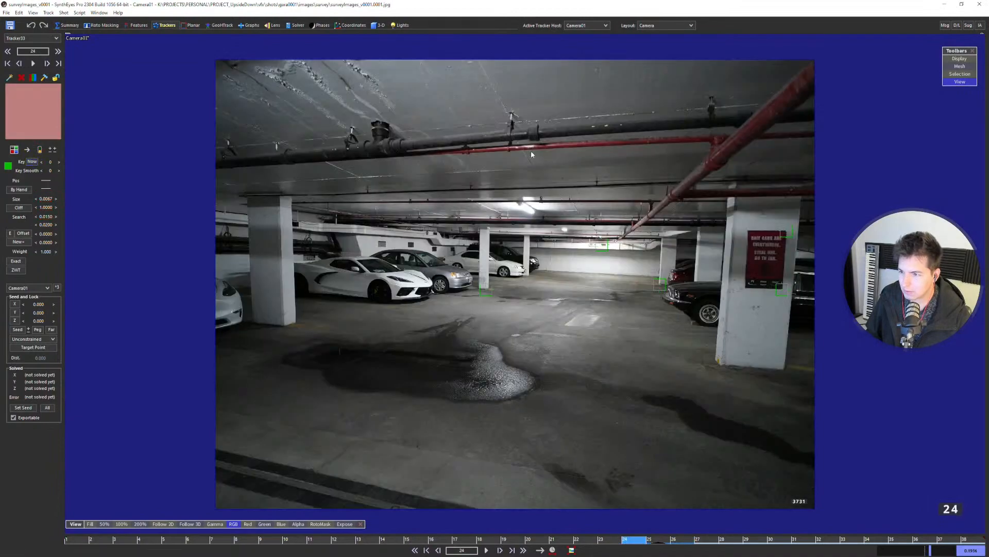
scroll(525, 152, up, 5)
key(a)
scroll(515, 157, down, 5)
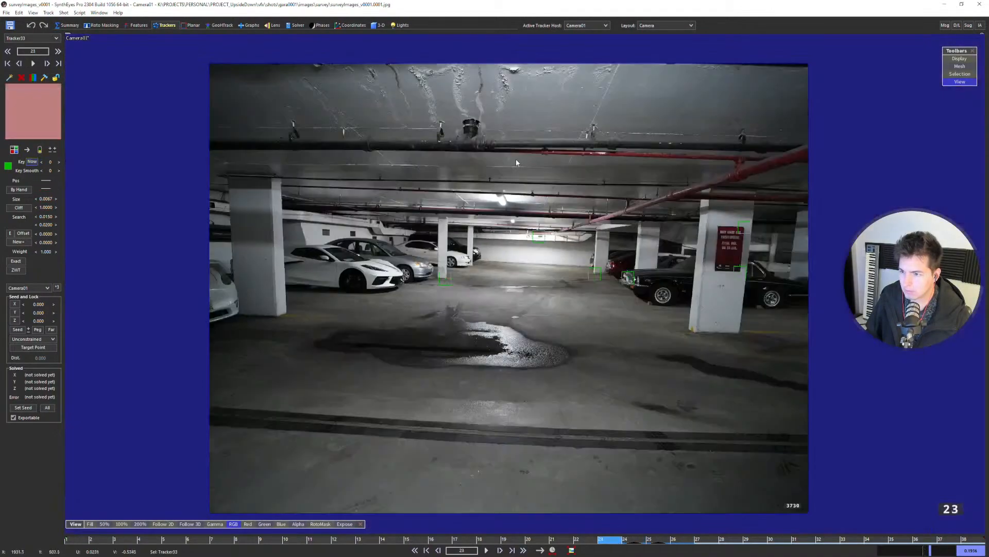
scroll(602, 159, up, 5)
key(a)
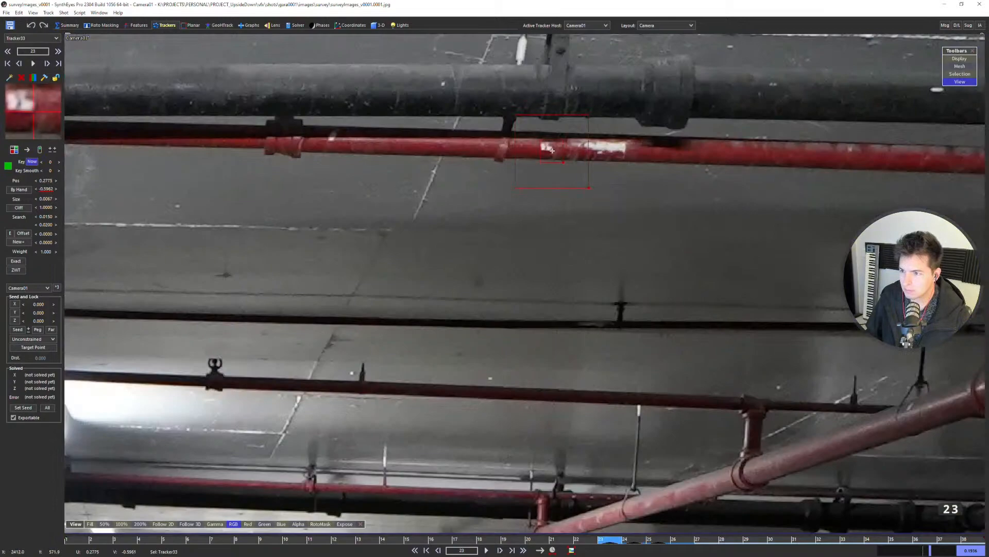
Place the red pipe tracker on the same white mark in frames 22 and 21.
scroll(548, 161, down, 5)
scroll(452, 174, up, 5)
click(451, 175)
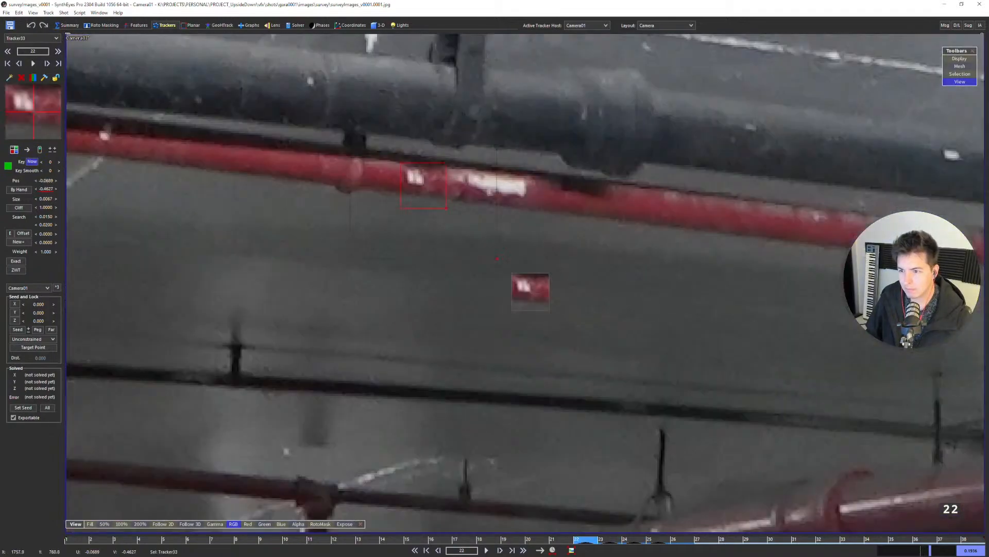
scroll(494, 177, down, 4)
key(a)
scroll(188, 218, up, 6)
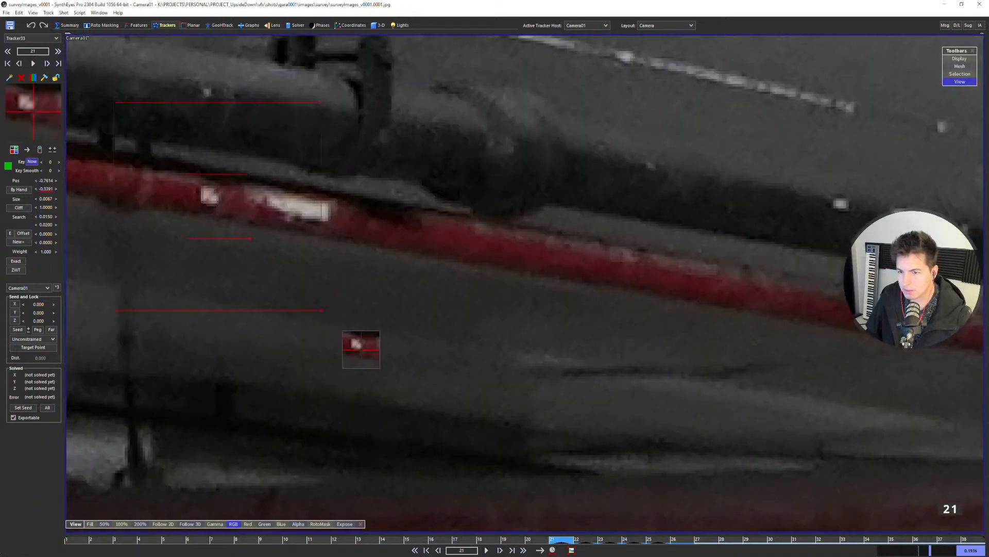
scroll(358, 202, down, 6)
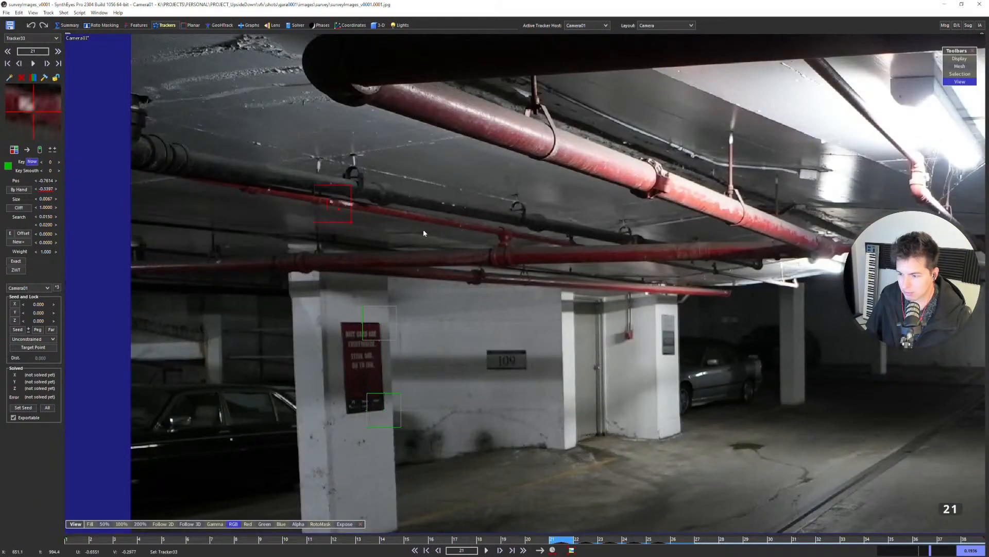
Place the red pipe tracker on its white mark in frame 20, above the pillar with the red sign.
key(a)
scroll(424, 233, down, 2)
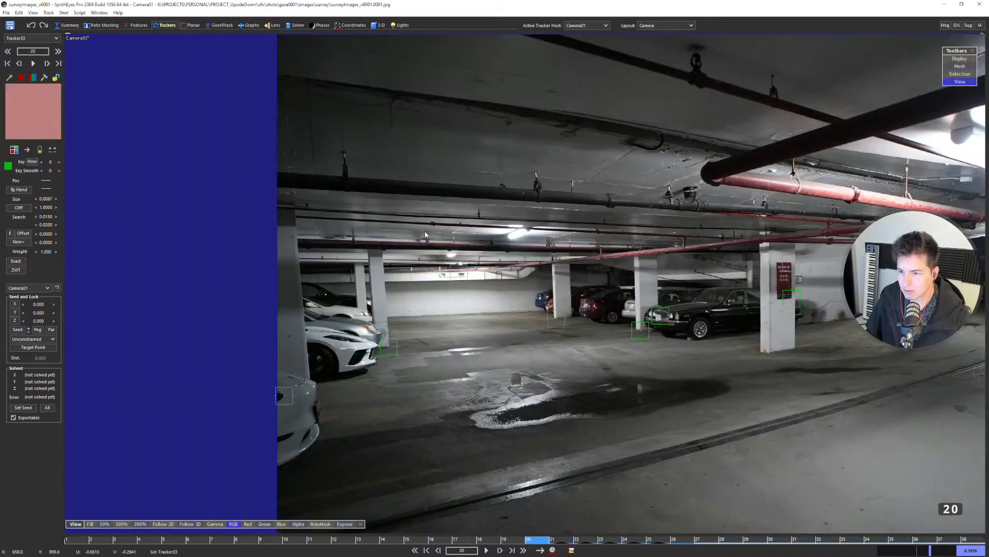
scroll(588, 250, up, 5)
scroll(641, 254, down, 4)
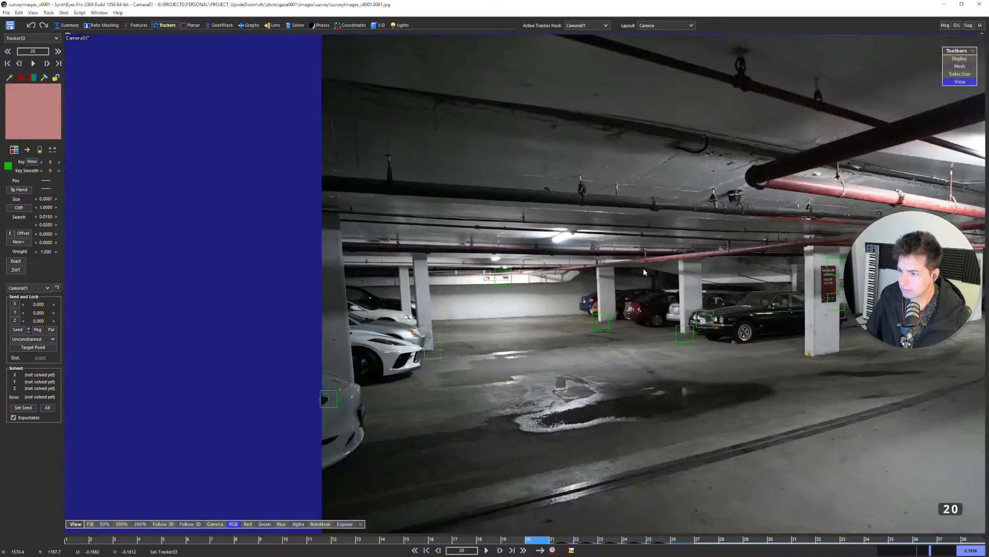
middle_drag(643, 268, 337, 258)
scroll(317, 212, up, 6)
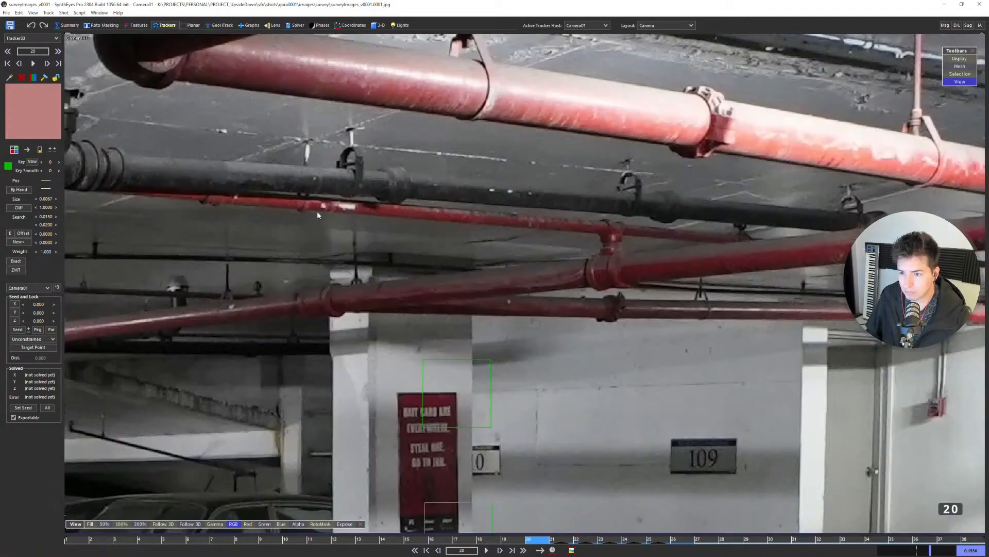
scroll(317, 211, up, 4)
click(336, 205)
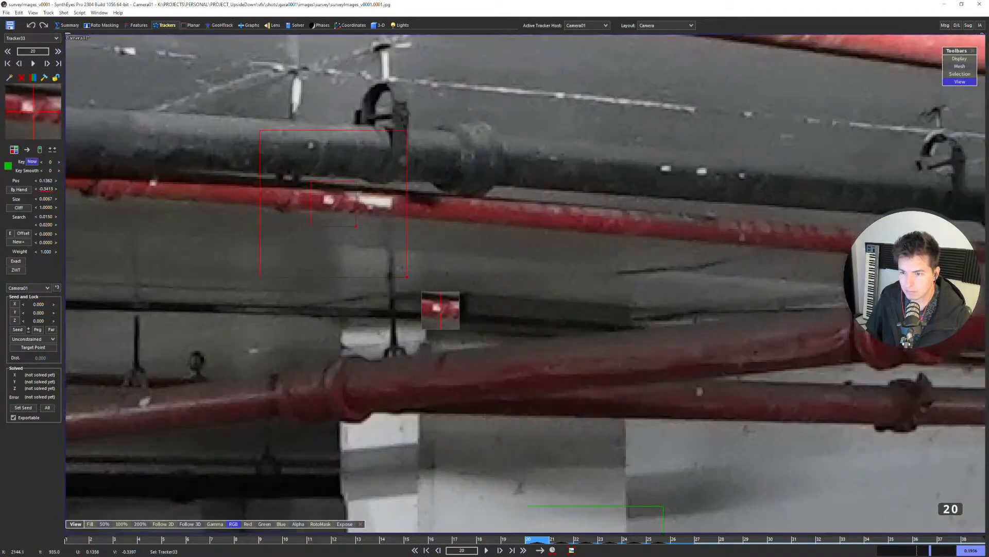
Turn on 2D view following and place the red pipe tracker on its white mark in frame 19.
key(5)
scroll(409, 223, down, 6)
scroll(492, 272, down, 2)
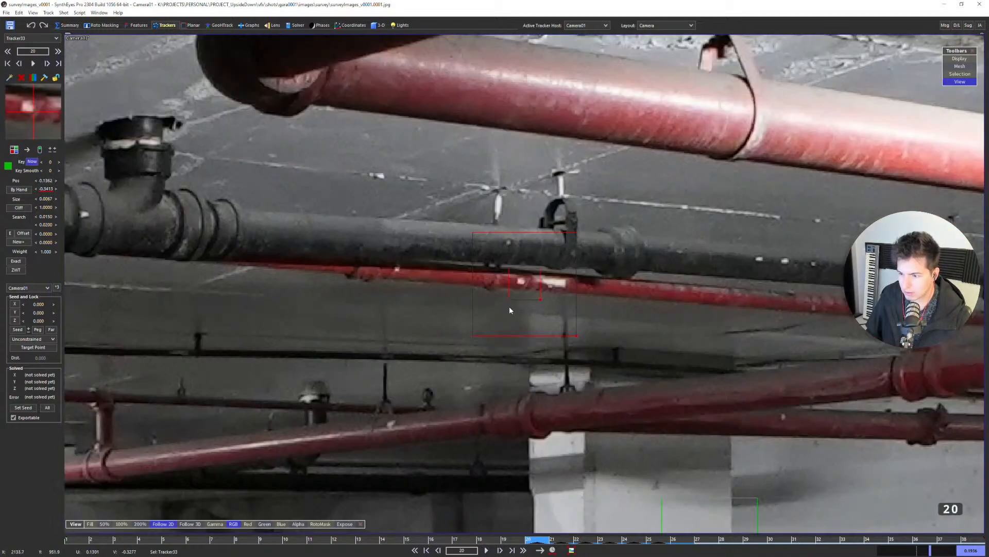
scroll(512, 305, down, 4)
key(Left)
scroll(732, 321, up, 4)
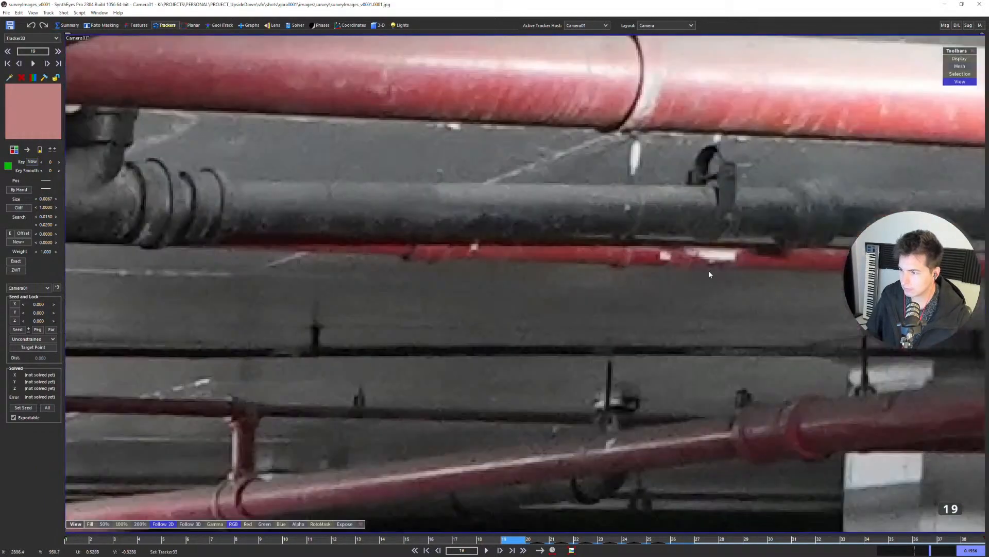
click(712, 271)
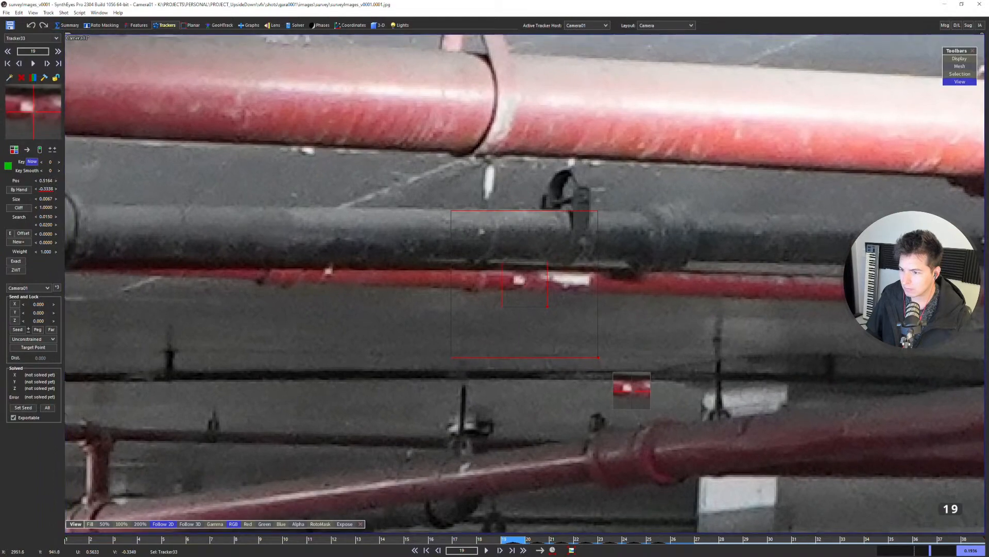
scroll(511, 253, down, 2)
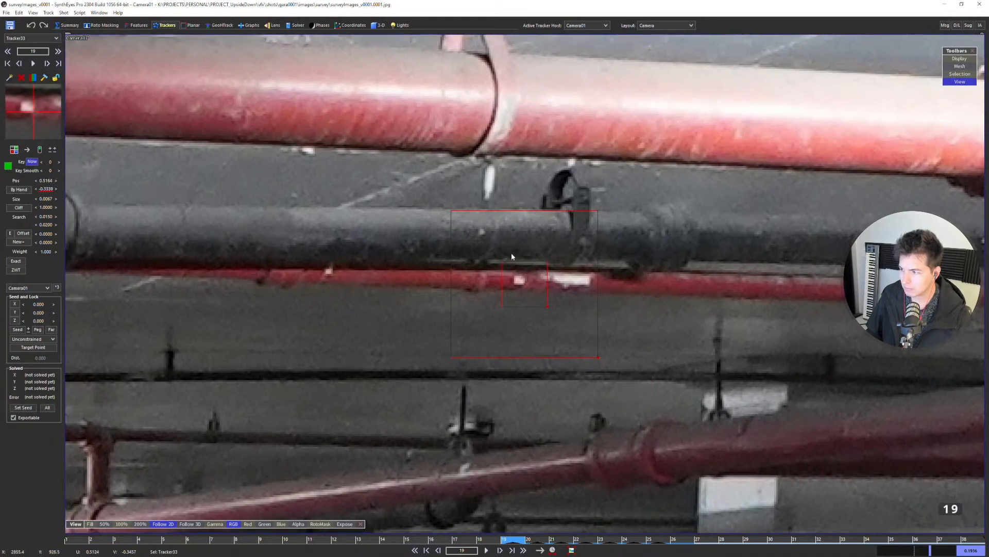
Check frames 18 and 17 for the pipe mark and place the red pipe tracker on it in frame 16.
scroll(534, 265, down, 4)
key(Left)
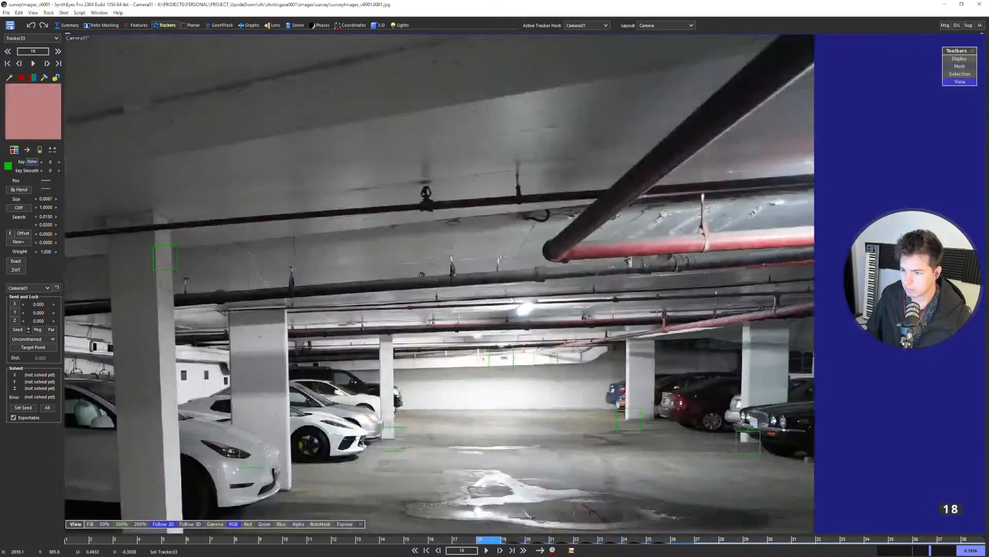
scroll(464, 239, down, 2)
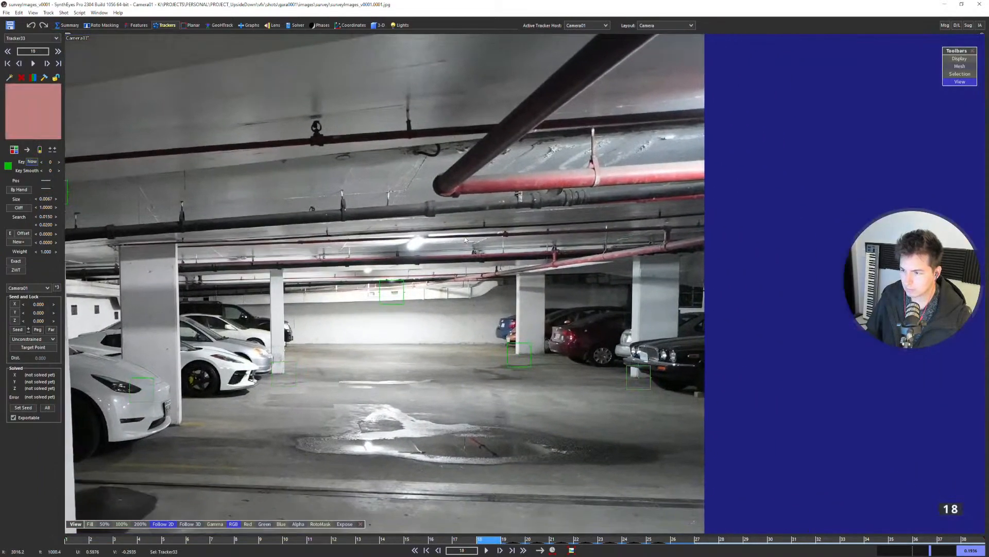
key(Right)
key(Left)
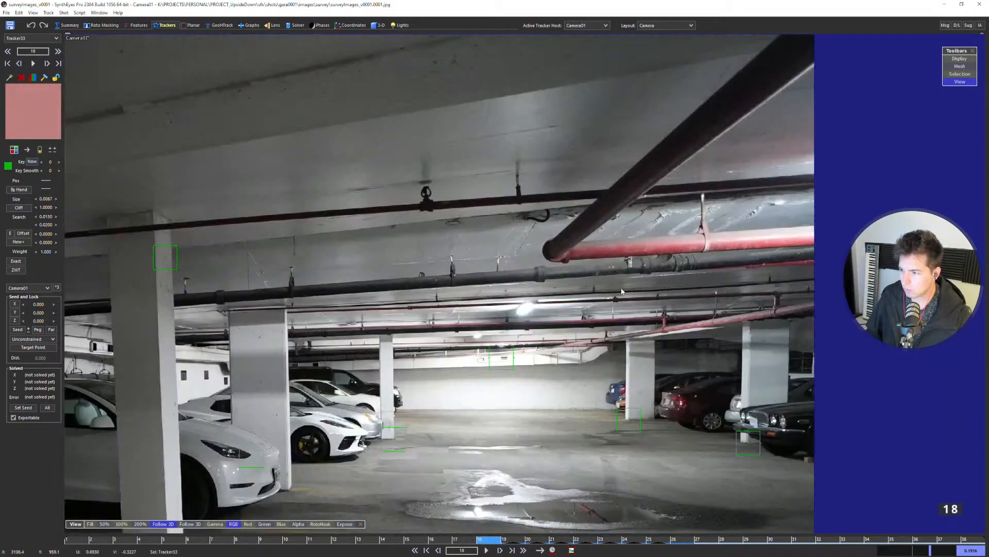
key(Left)
key(Left)
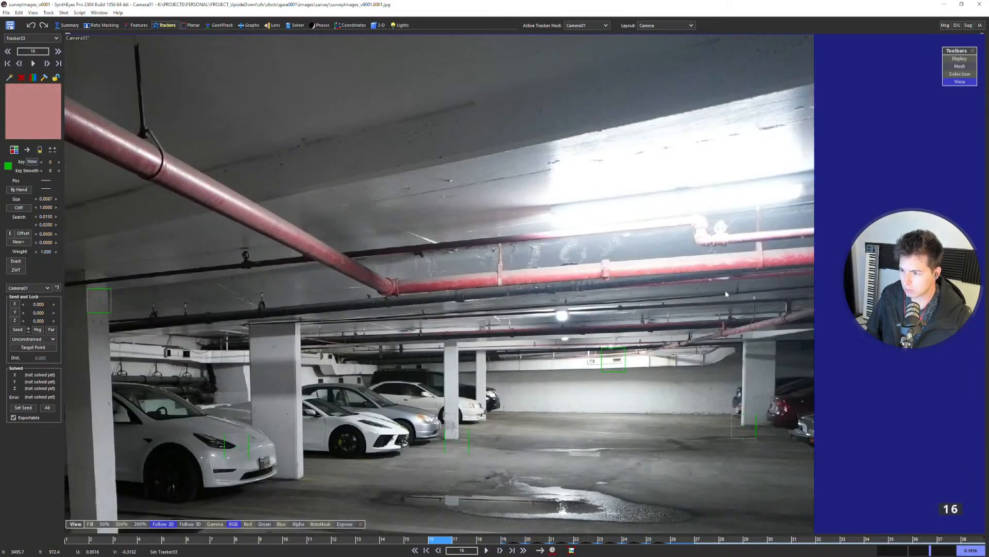
scroll(727, 298, up, 5)
click(525, 282)
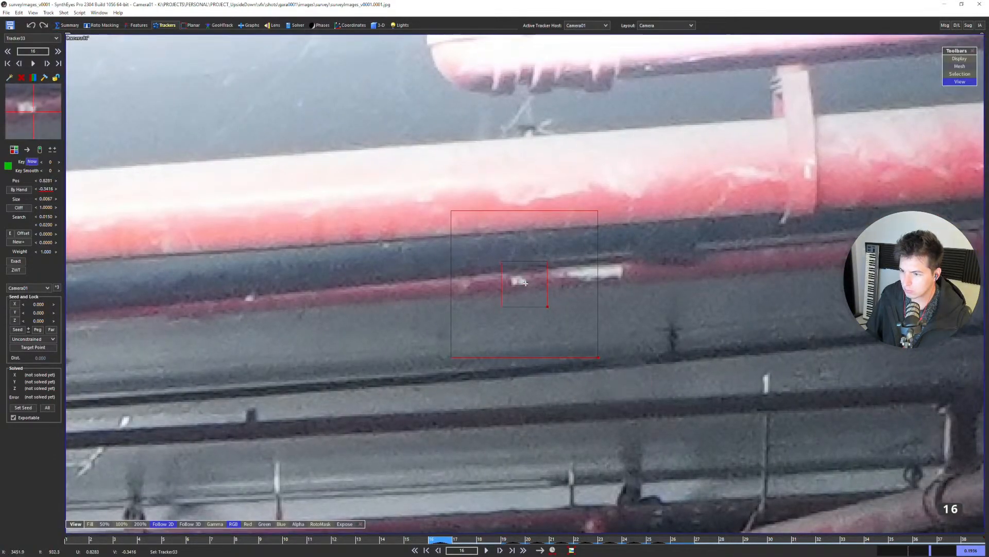
Check the red pipe tracker in frame 17 and disable it in frame 26.
scroll(536, 298, down, 5)
key(Right)
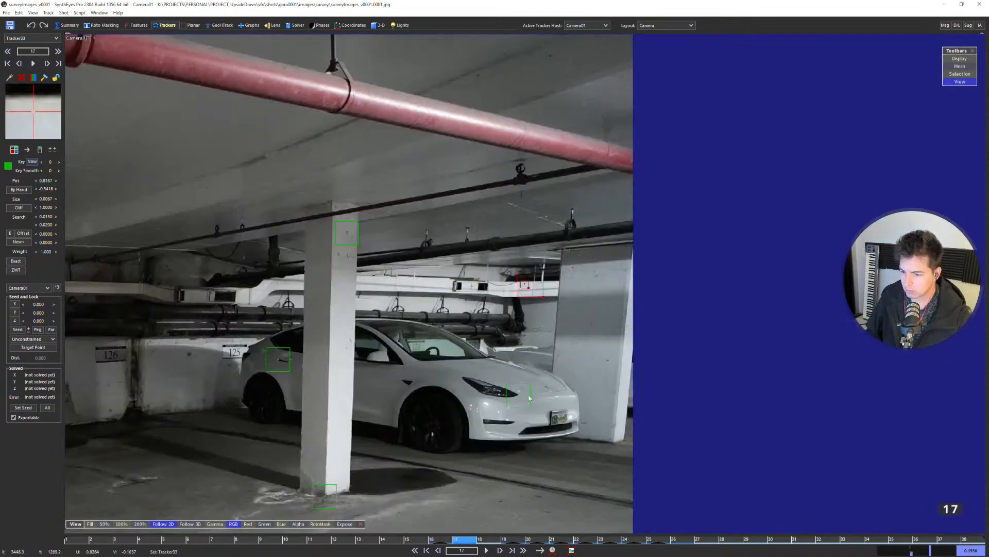
key(Left)
drag(466, 540, 491, 545)
drag(661, 543, 672, 541)
key(e)
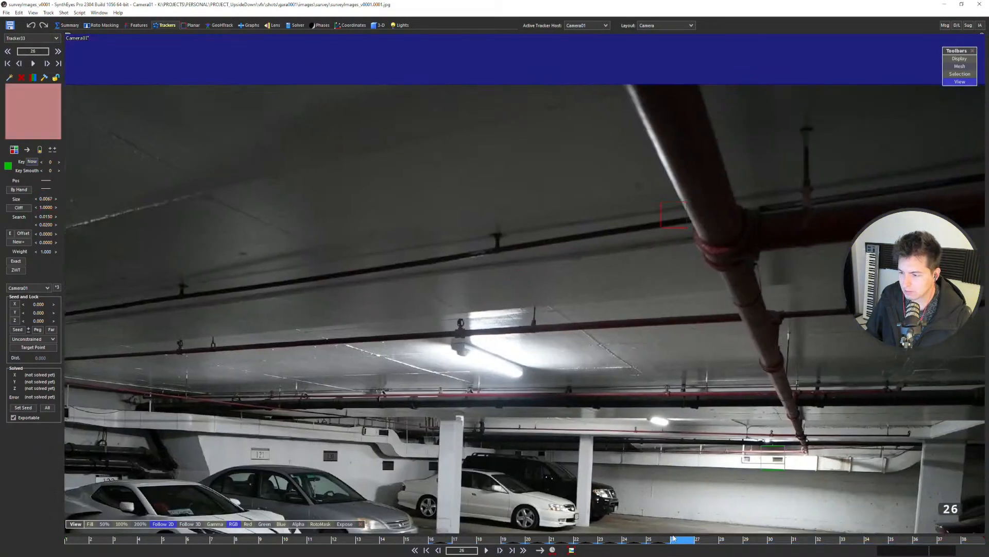
Return to frame 16 and set the tracking direction to backward.
click(446, 540)
click(540, 550)
click(540, 550)
click(540, 549)
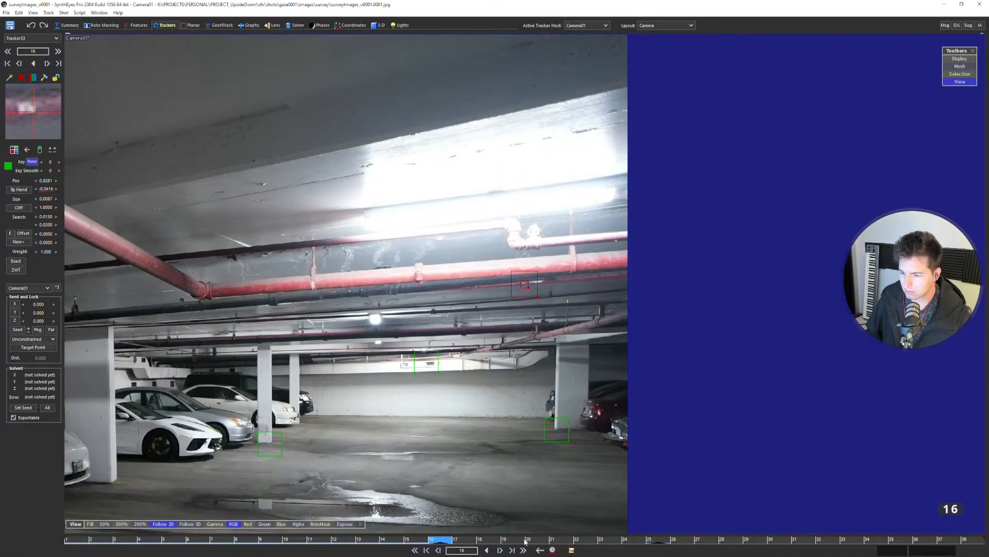
key(ctrl+z)
key(ctrl+y)
Review the tracker's placement frame by frame from frame 24 back to frame 19.
click(635, 546)
key(s)
key(s)
key(s)
key(s)
key(d)
key(d)
key(s)
key(s)
key(s)
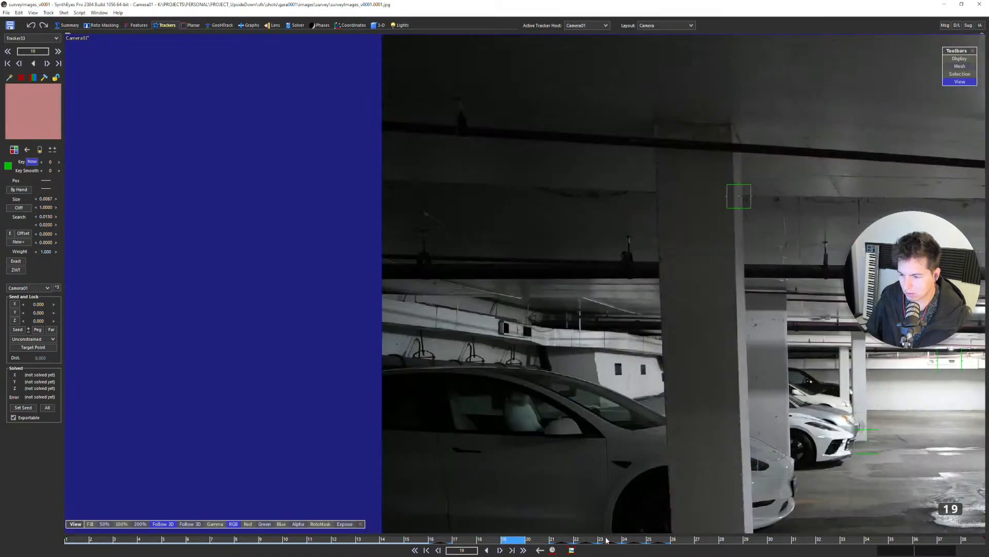
Check the frames between 19 and 16 for the red pipe tracker's mark, ending on frame 16.
key(d)
key(s)
key(s)
key(d)
key(s)
key(s)
key(s)
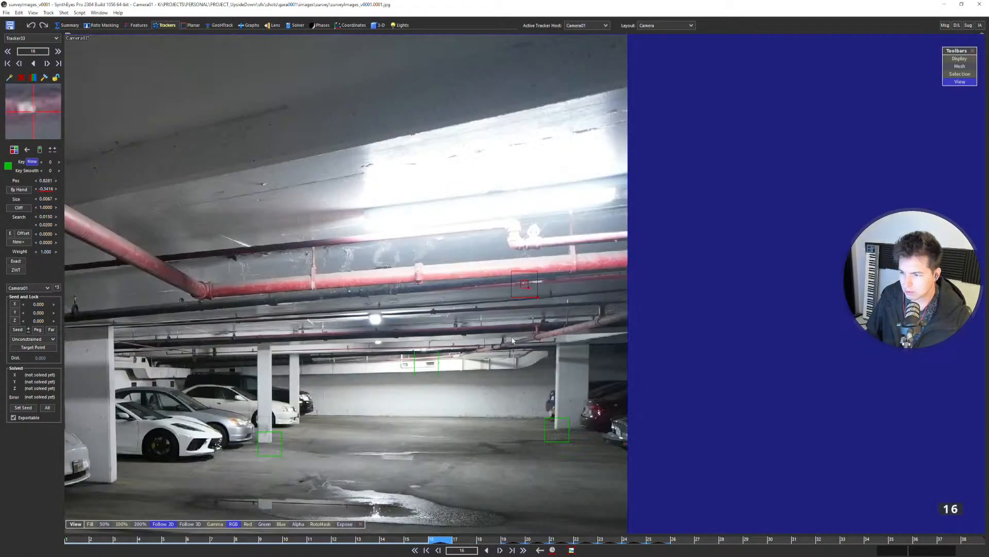
click(343, 337)
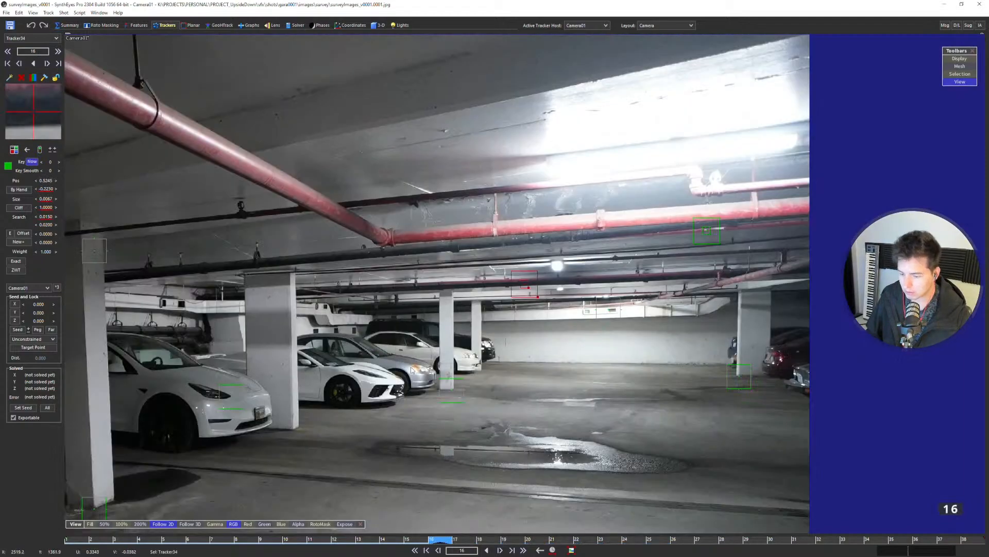
key(Delete)
click(707, 231)
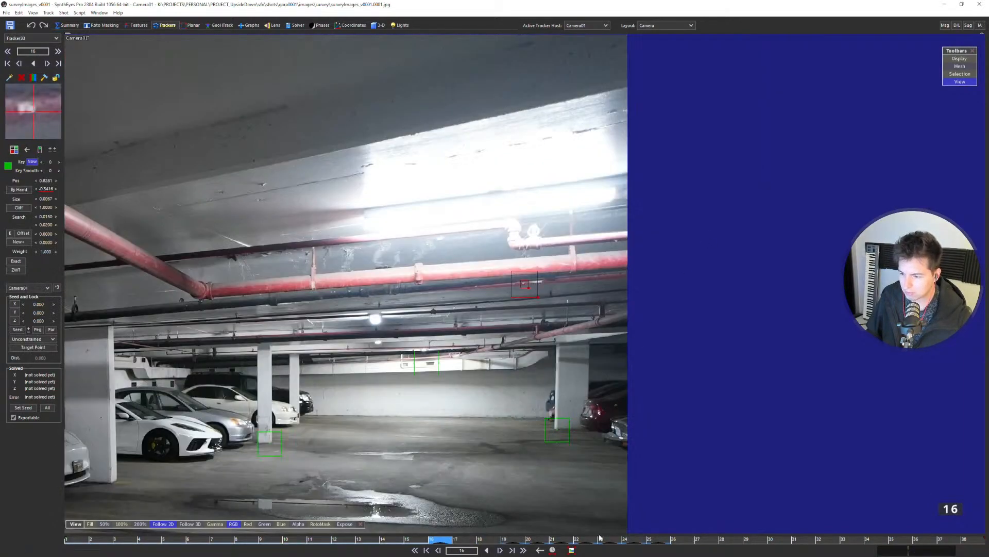
Place the red pipe tracker on its ceiling pipe mark in frame 15.
scroll(538, 332, up, 3)
key(s)
scroll(530, 324, down, 3)
middle_drag(431, 305, 662, 243)
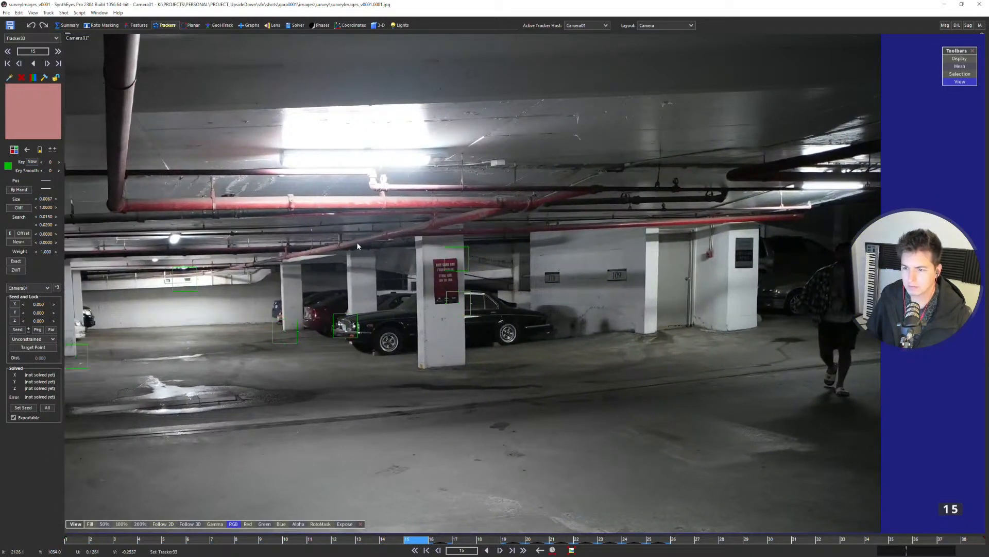
scroll(357, 246, up, 3)
click(324, 214)
Place the red pipe tracker on the same pipe mark in frame 14.
key(s)
scroll(523, 205, down, 3)
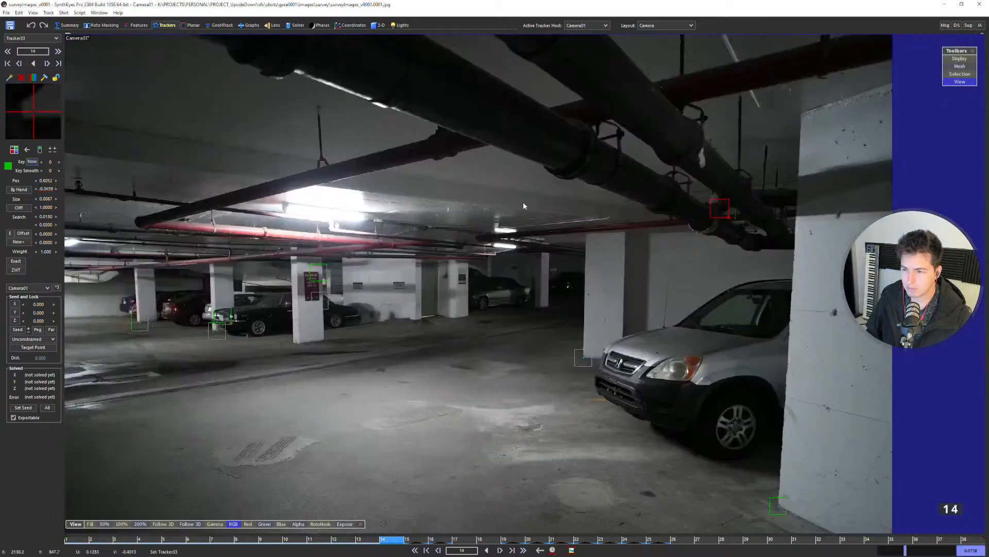
scroll(258, 240, up, 3)
click(482, 322)
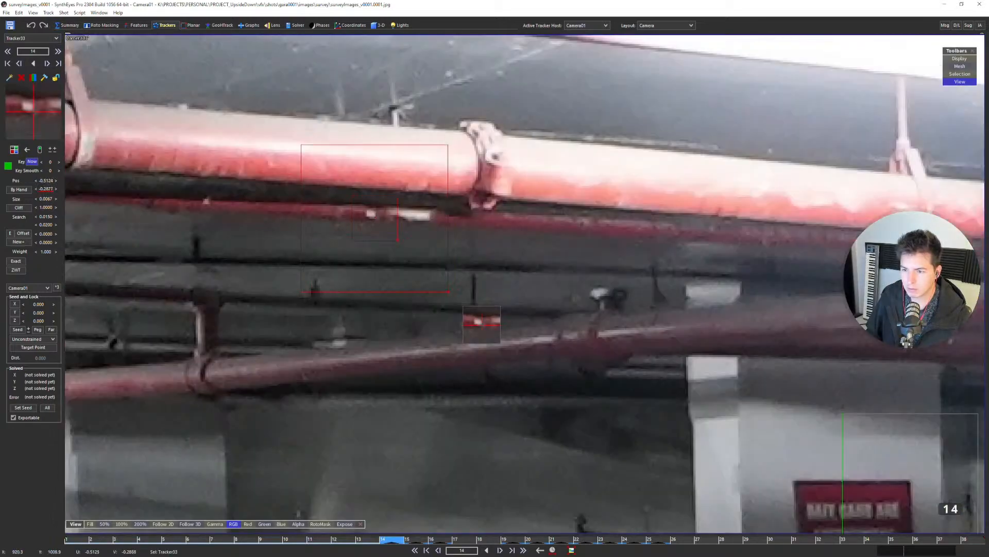
Step back past frames 13 and 12 and place the red pipe tracker on the pipe in frame 11.
scroll(374, 218, down, 5)
key(s)
middle_drag(380, 224, 452, 228)
key(s)
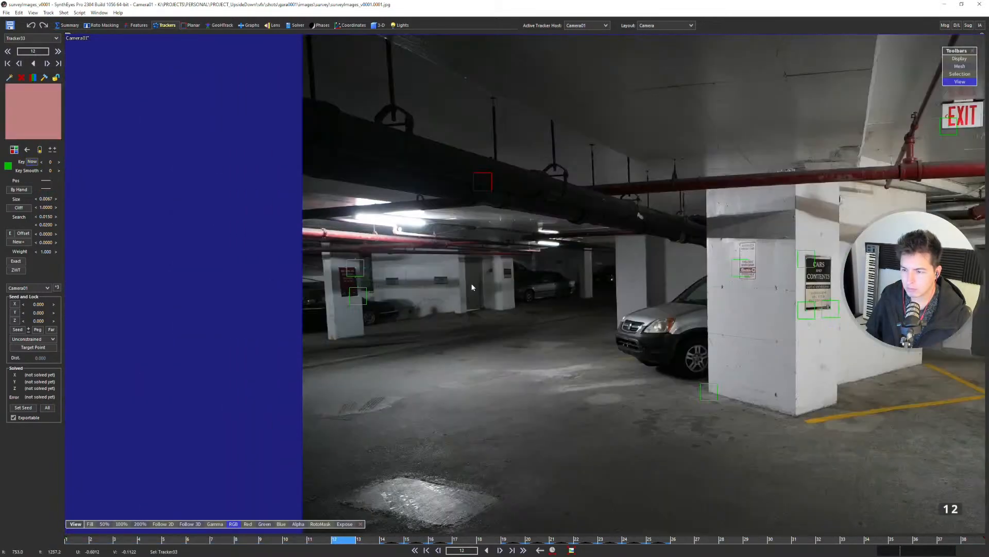
key(s)
scroll(473, 273, up, 5)
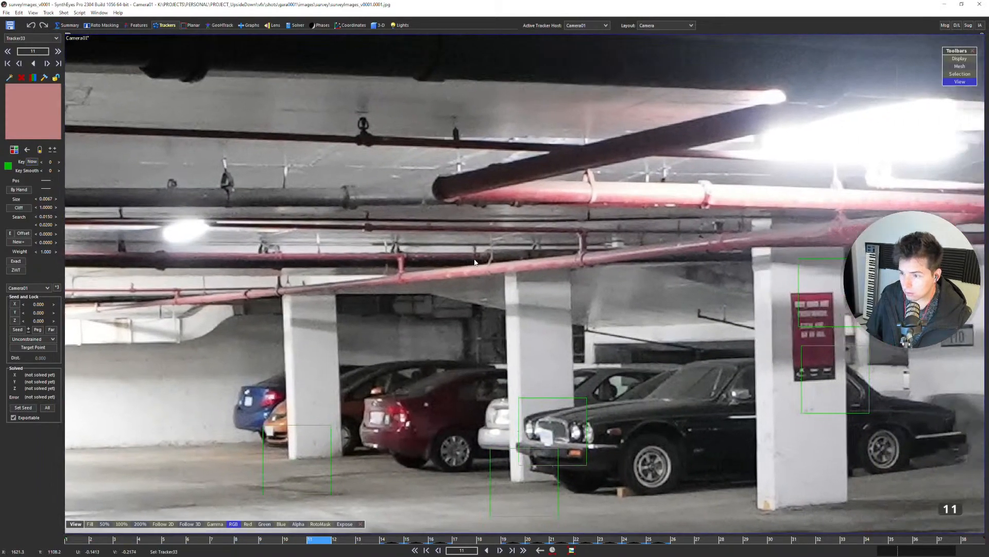
middle_drag(475, 262, 458, 263)
scroll(640, 206, up, 3)
click(643, 202)
scroll(645, 202, down, 6)
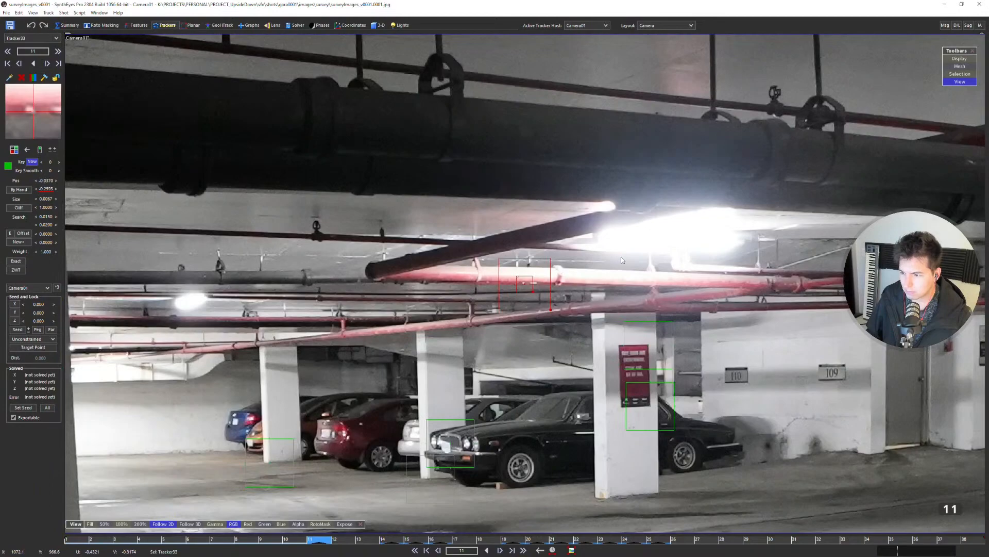
Look for the red pipe mark in frames 10 and 9, and return to frame 16.
key(a)
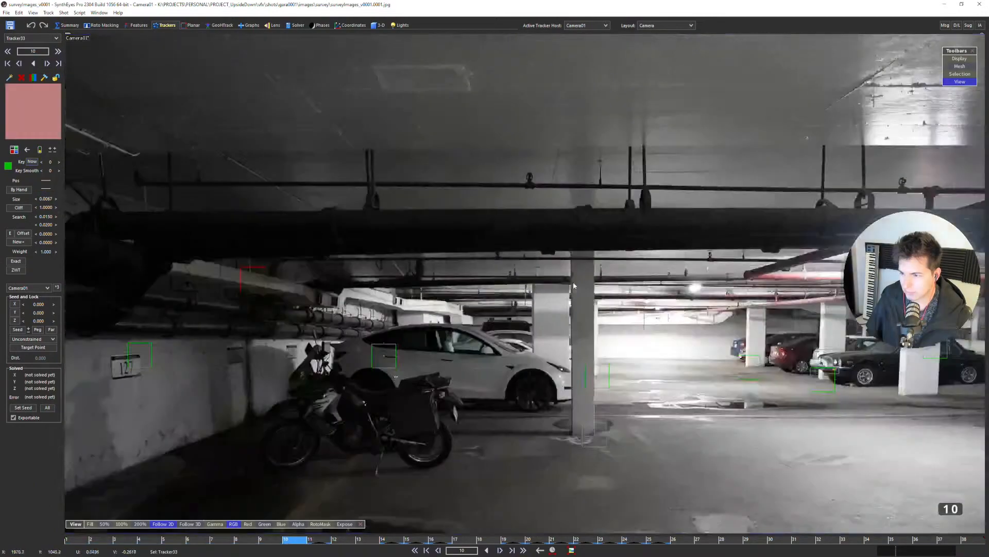
scroll(573, 282, down, 3)
scroll(651, 288, up, 5)
scroll(652, 288, down, 2)
middle_drag(871, 279, 563, 242)
scroll(563, 242, up, 3)
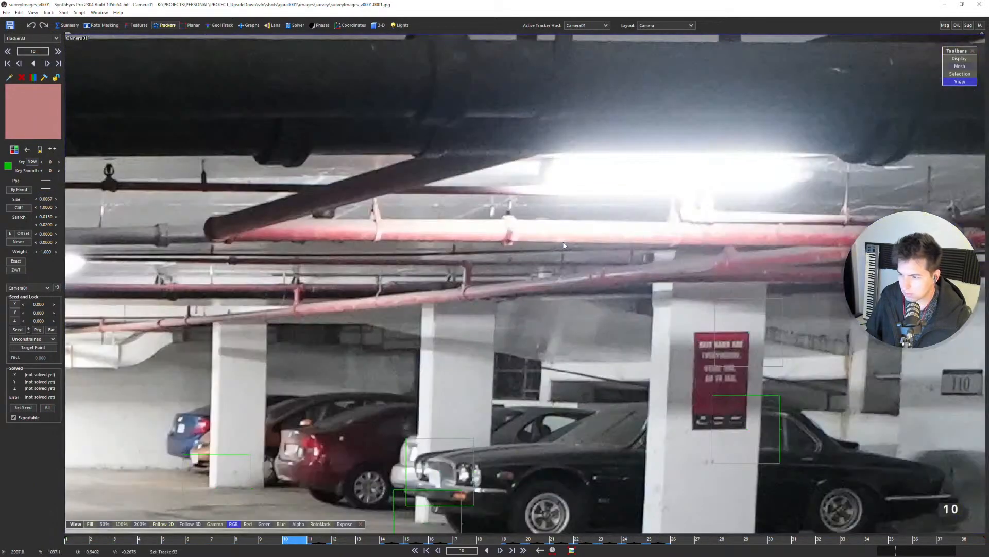
key(a)
scroll(587, 251, down, 2)
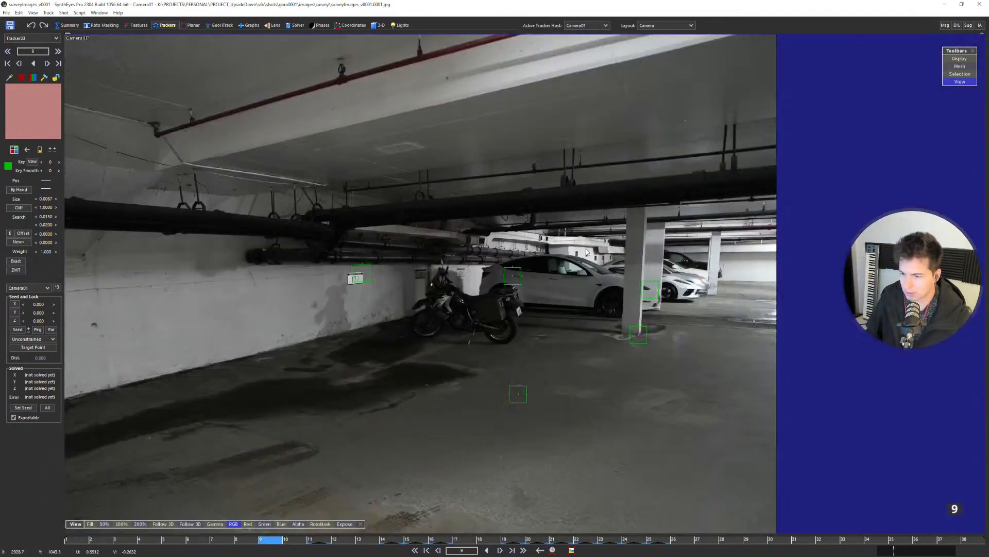
key(s)
key(s)
key(s)
key(s)
key(s)
key(s)
key(s)
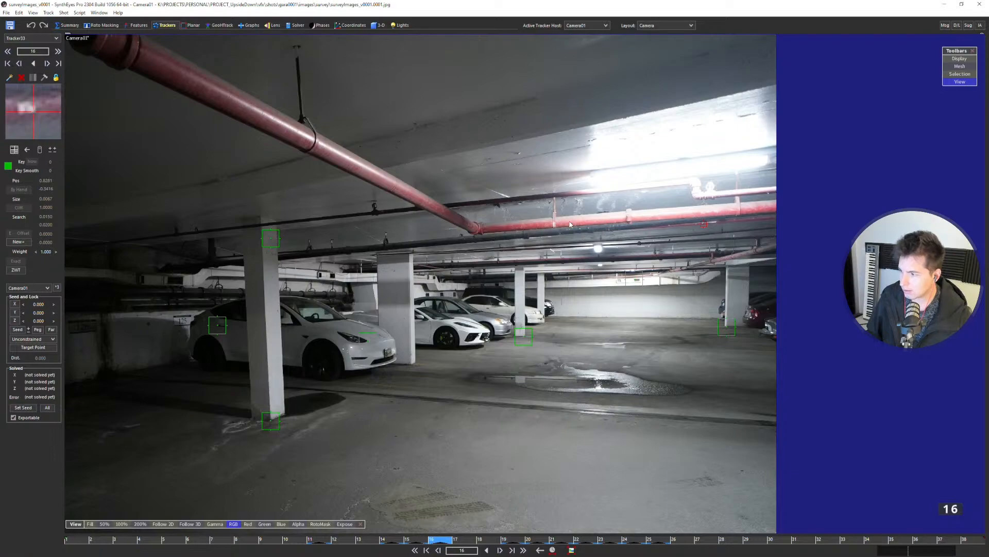
Try to solve the camera with the current trackers, read the solver report and cancel it.
scroll(509, 221, down, 6)
middle_drag(469, 312, 559, 311)
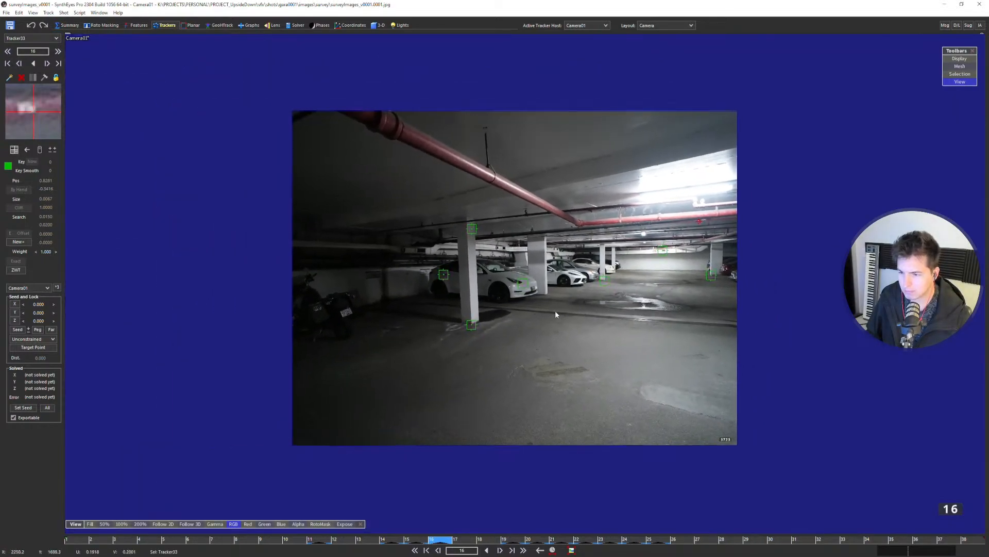
scroll(557, 310, up, 3)
key(shift+g)
drag(125, 22, 510, 202)
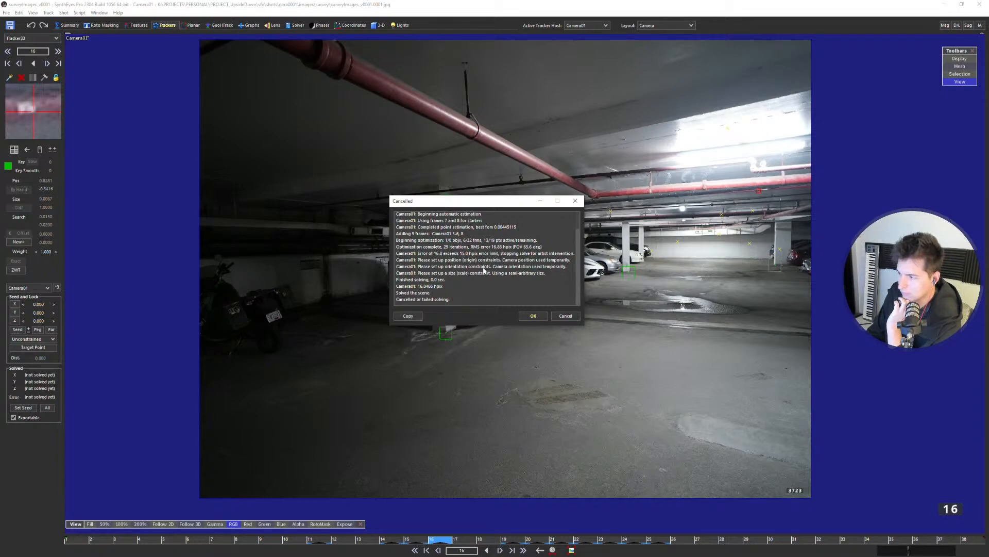
click(555, 317)
Examine the tracker coverage shared between neighbouring frames from 17 back to 11.
key(Right)
key(Left)
key(Left)
key(Left)
key(Left)
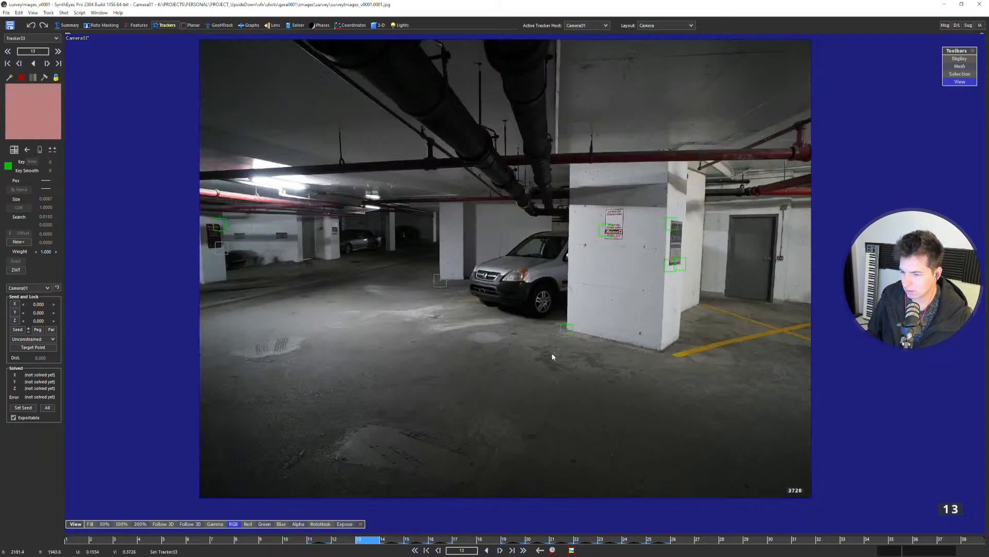
right_drag(510, 341, 487, 350)
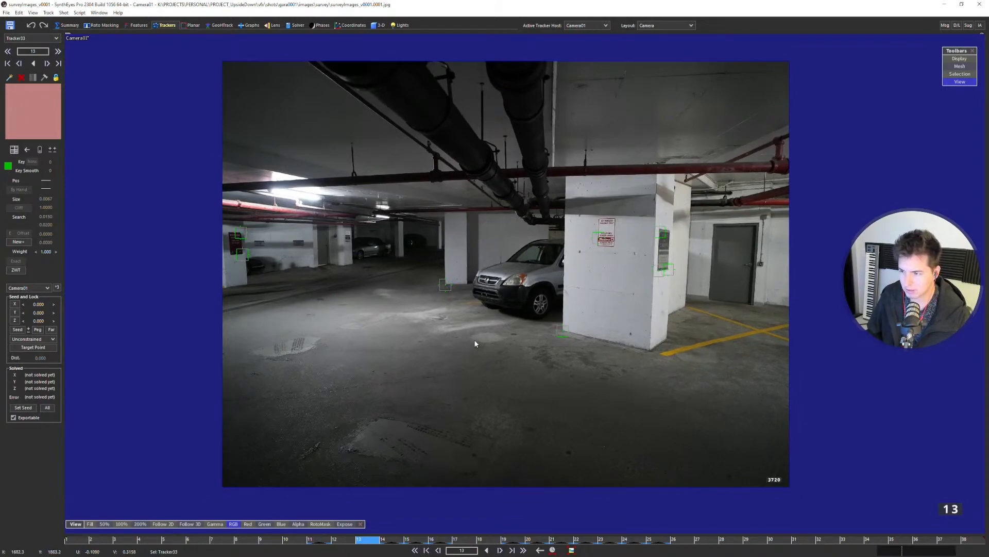
key(s)
key(d)
key(s)
key(d)
key(s)
key(s)
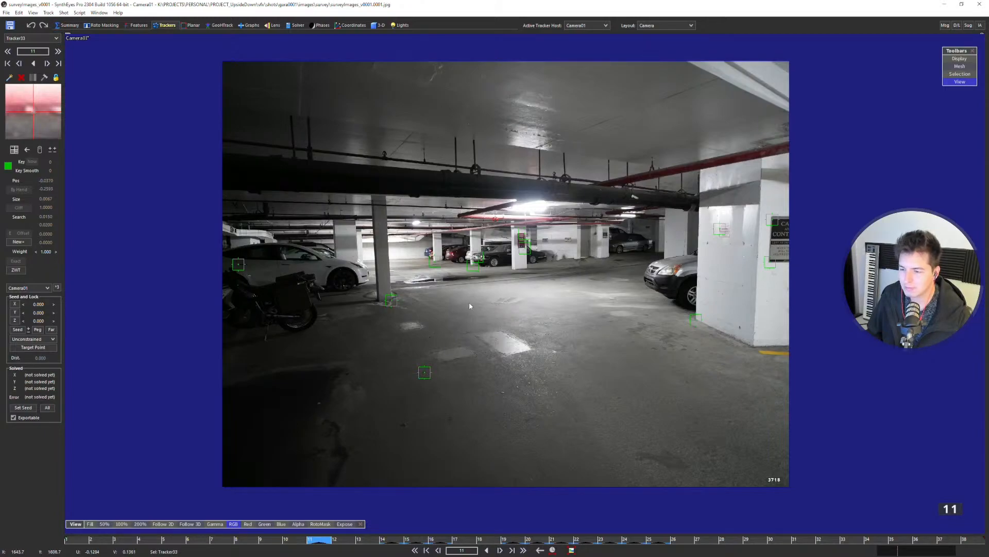
Go to frame 25 and add a new tracker on the dark mark on the pillar between the two white cars.
drag(312, 543, 563, 548)
key(Right)
key(Right)
key(Right)
key(Right)
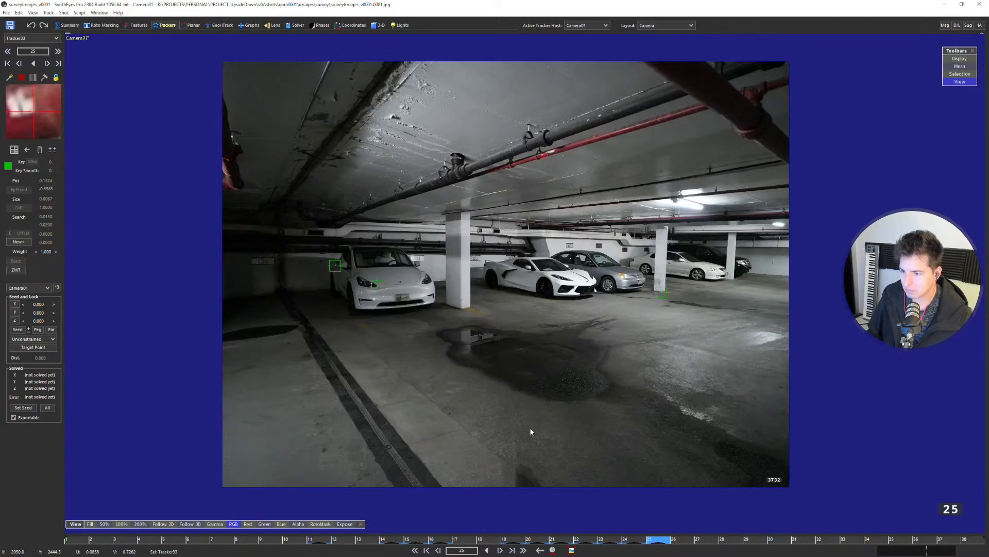
scroll(531, 431, up, 4)
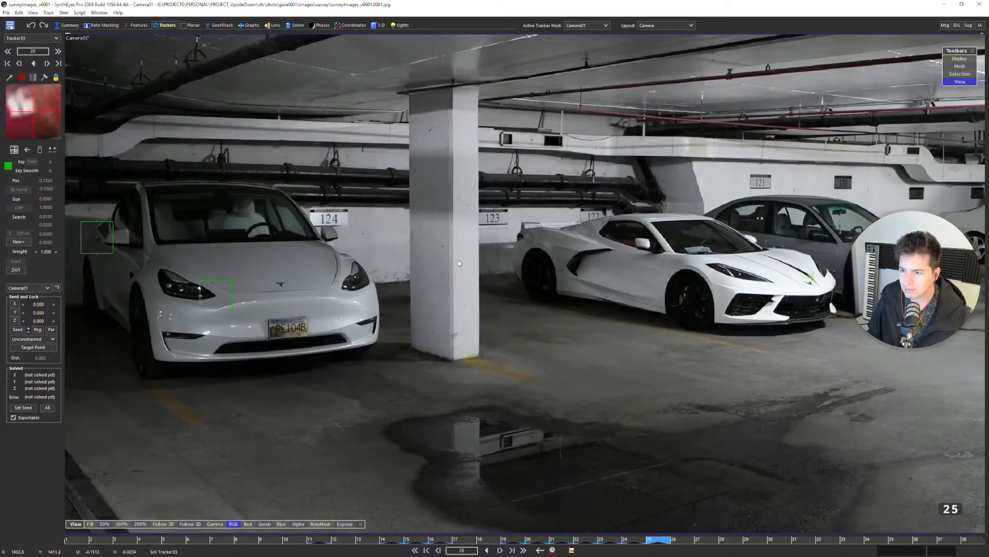
scroll(459, 262, up, 5)
click(416, 227)
scroll(421, 231, down, 5)
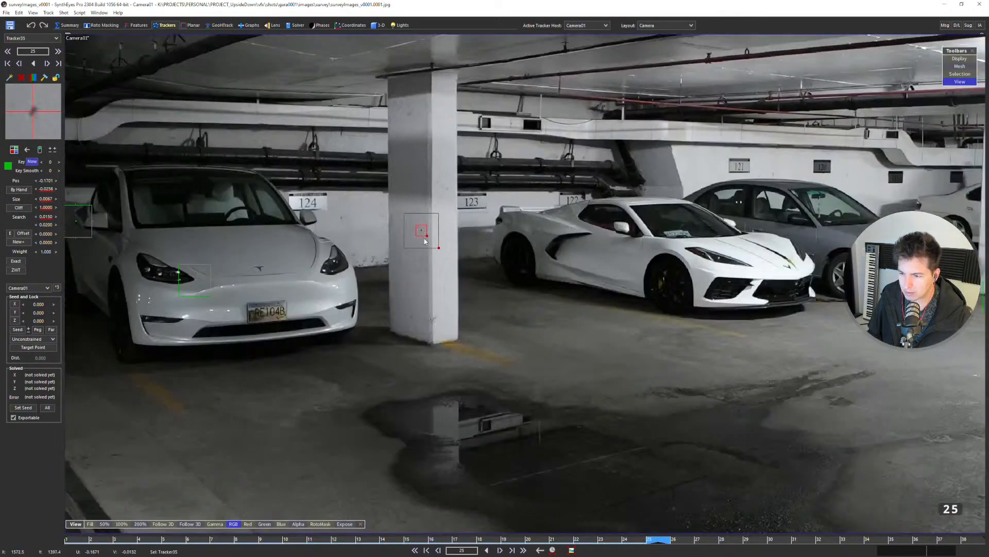
Place the new pillar tracker on the same dark mark in frames 24 and 23.
key(Left)
scroll(397, 251, up, 6)
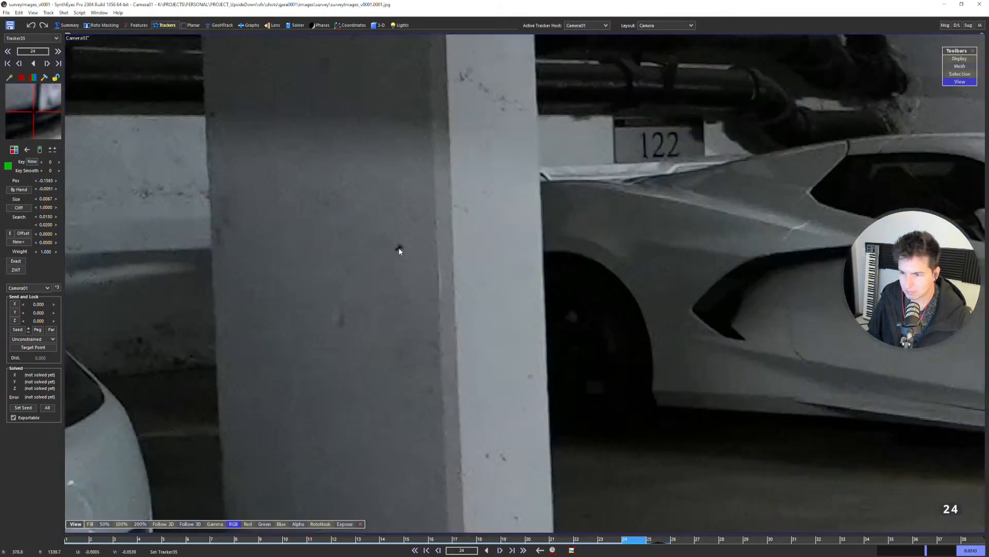
click(400, 251)
scroll(406, 278, down, 6)
key(Left)
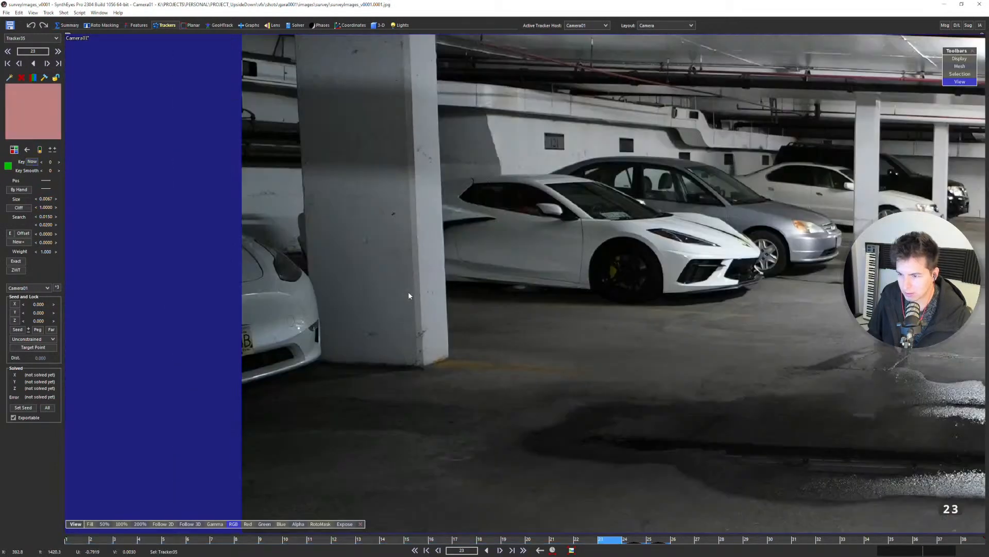
scroll(400, 247, up, 6)
click(393, 250)
scroll(394, 251, down, 6)
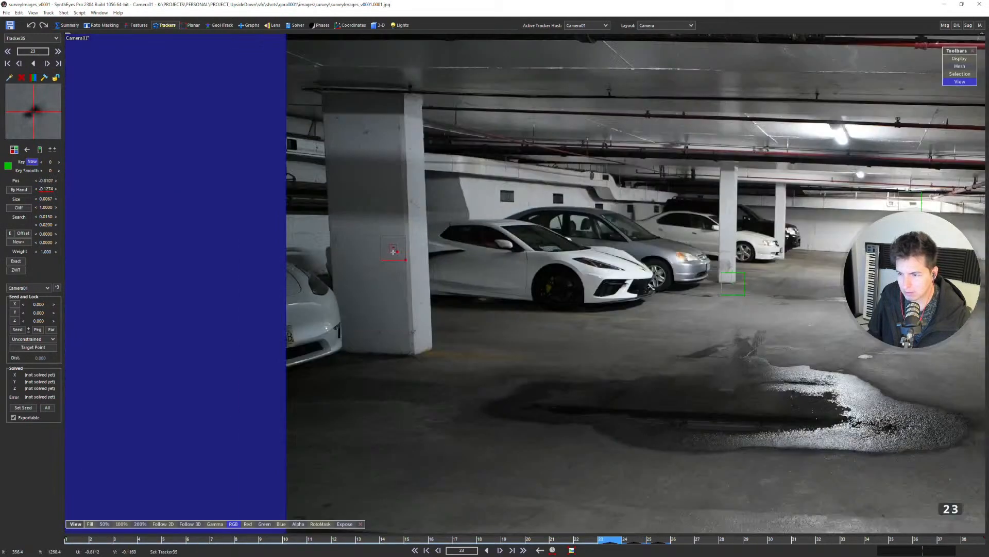
Step back to frame 19 and place the pillar tracker on the dark mark behind the foreground column.
key(Left)
scroll(463, 262, down, 4)
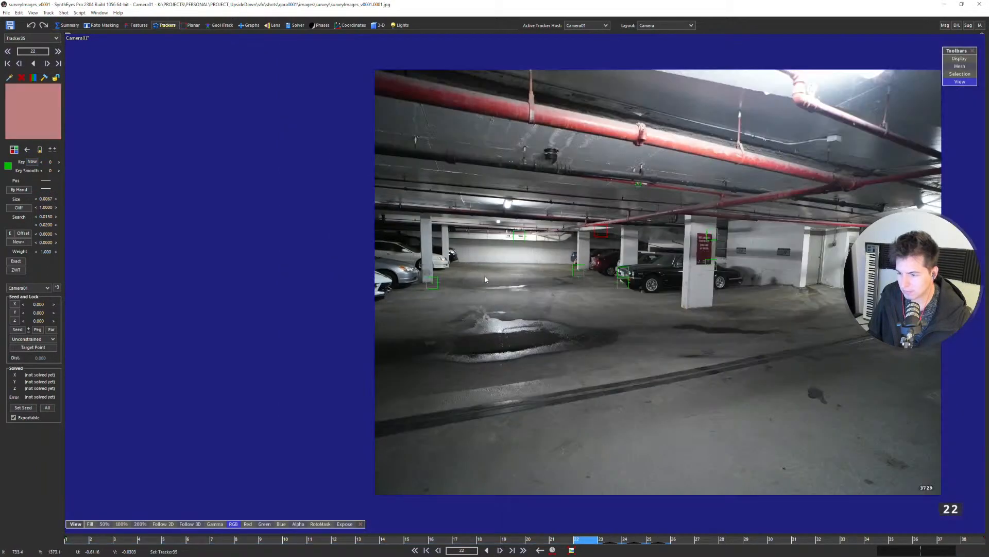
key(Left)
key(Left)
key(Left)
scroll(387, 287, up, 6)
click(392, 282)
scroll(404, 289, down, 6)
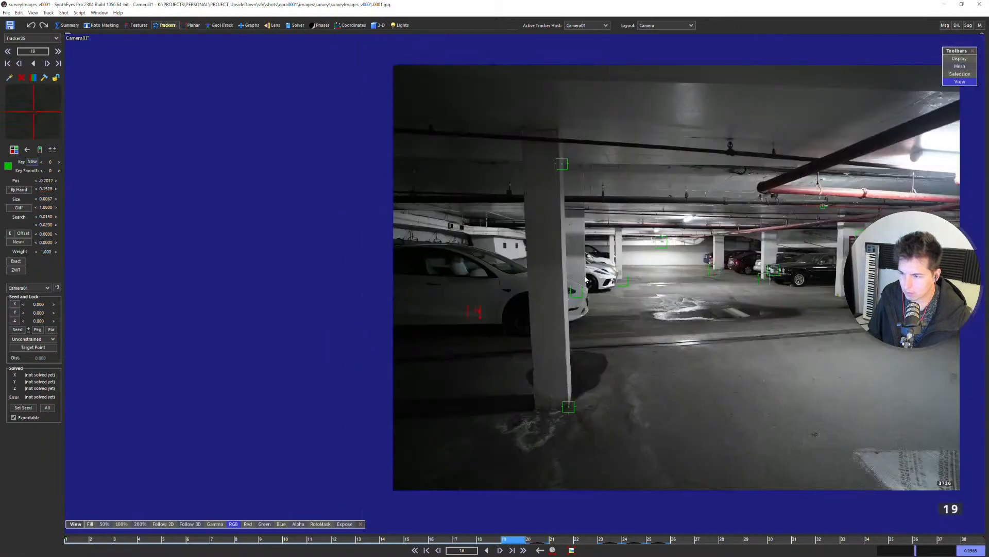
scroll(583, 271, up, 6)
click(579, 258)
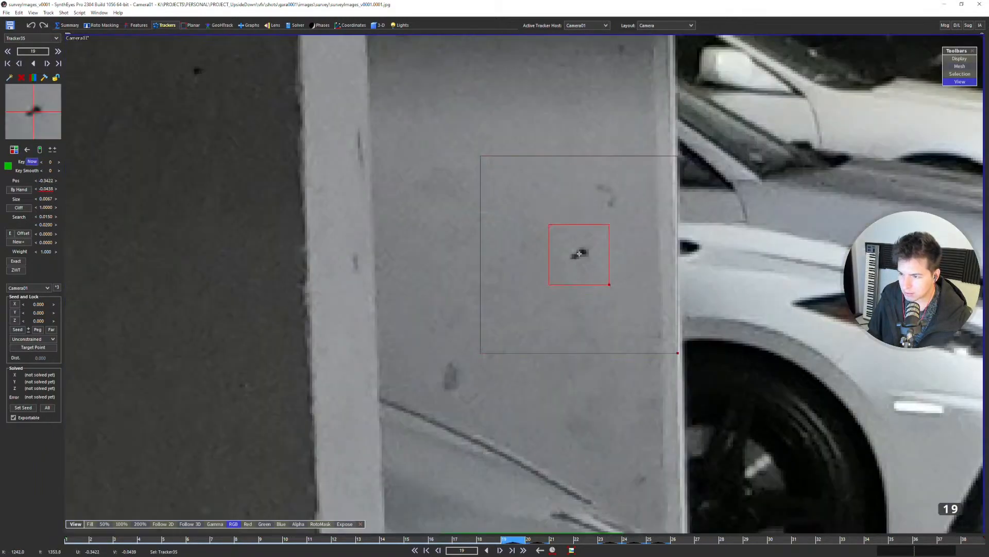
scroll(579, 254, down, 6)
Place the pillar tracker on the dark mark in frames 18 and 17.
key(Left)
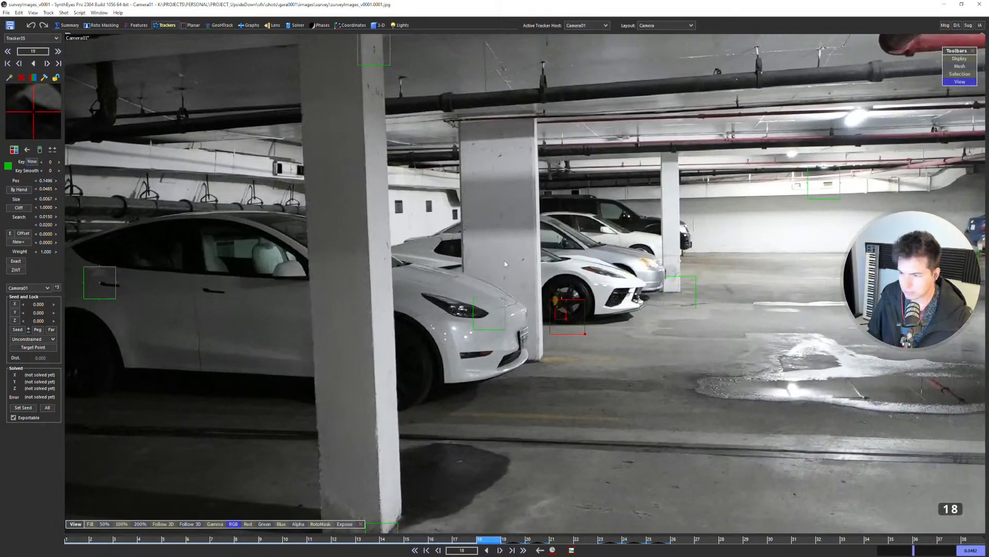
scroll(507, 263, up, 6)
click(479, 235)
scroll(489, 247, down, 6)
key(Left)
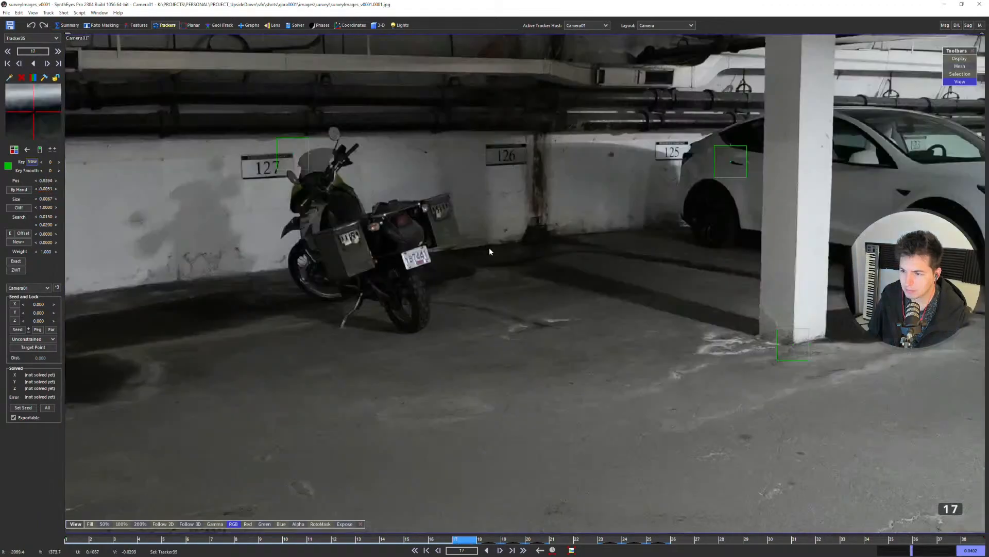
scroll(489, 246, up, 6)
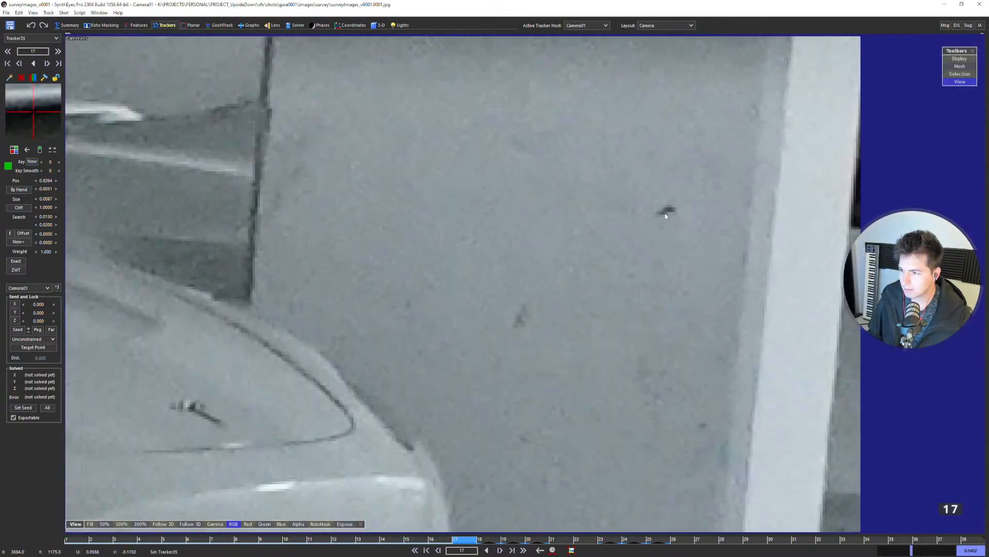
click(666, 210)
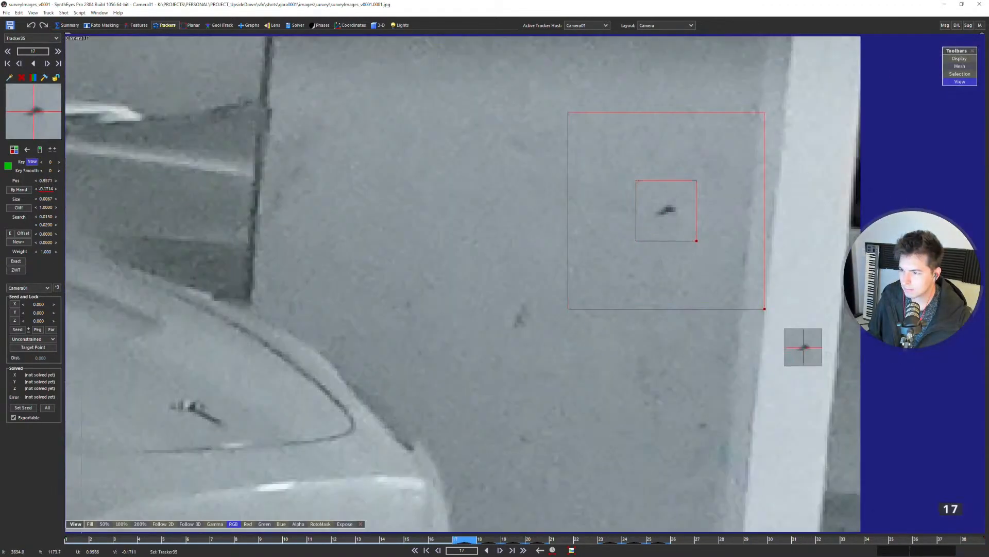
scroll(630, 251, down, 6)
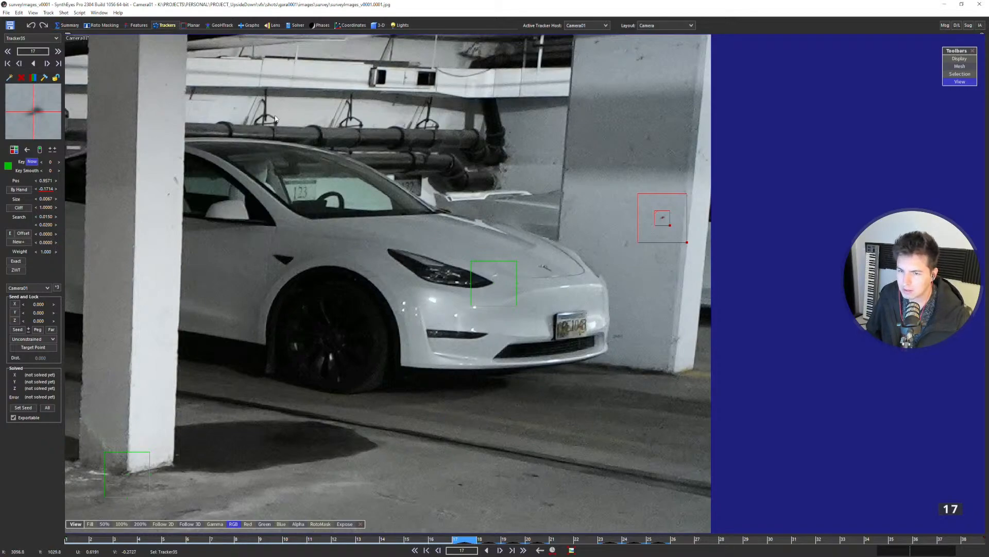
Place the pillar tracker on the dark mark in frame 16.
scroll(562, 248, down, 2)
key(s)
scroll(572, 260, down, 2)
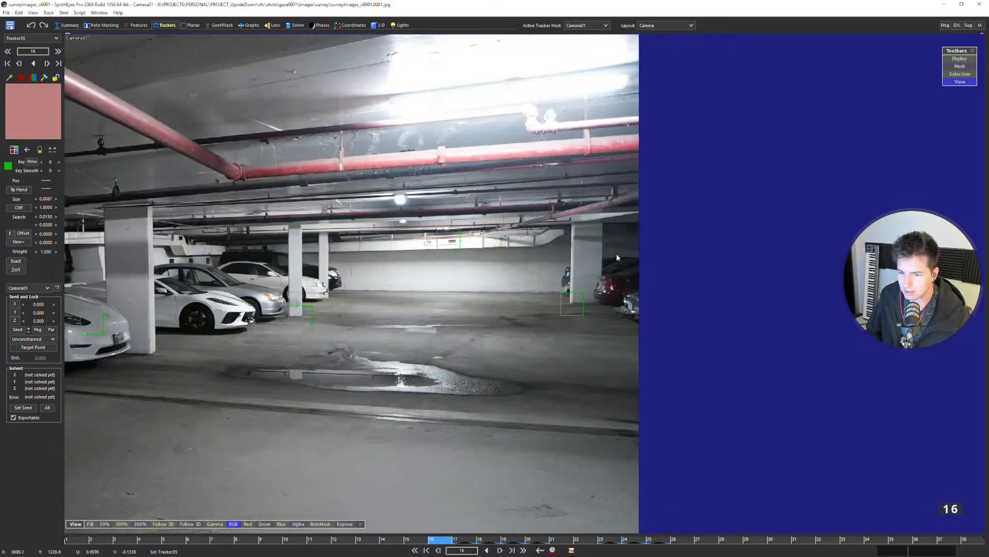
scroll(617, 258, down, 3)
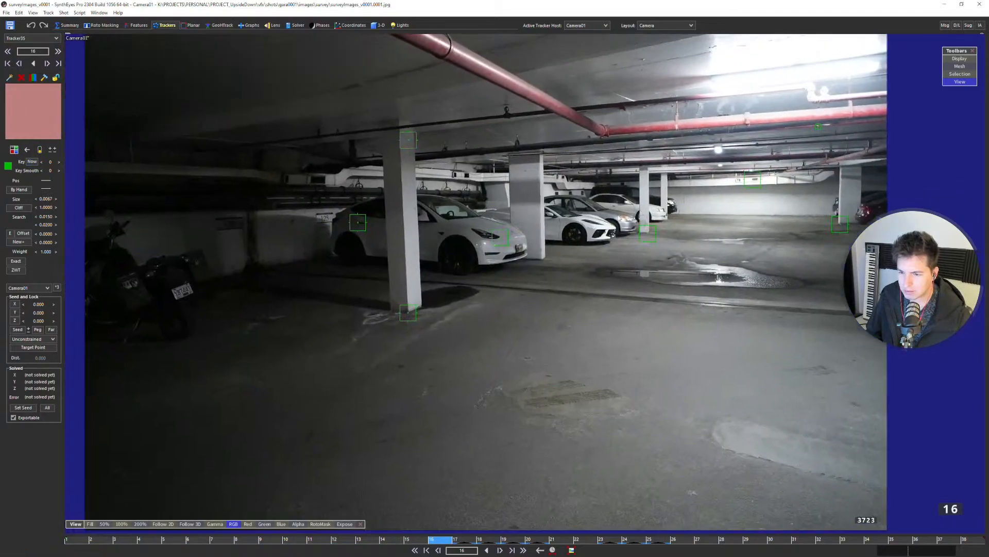
scroll(539, 216, up, 10)
click(545, 221)
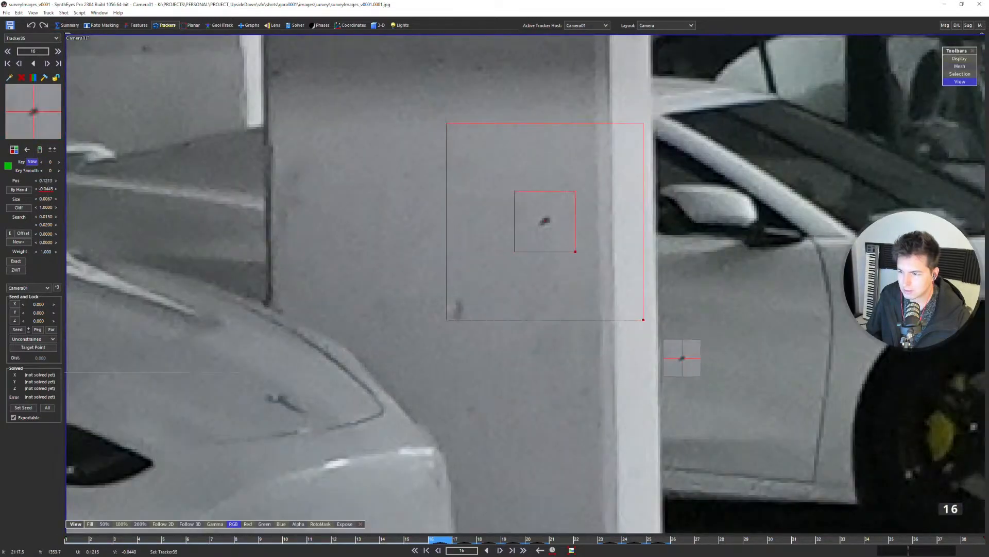
Step back to frame 15 and place the pillar tracker on the dark mark.
scroll(545, 221, down, 5)
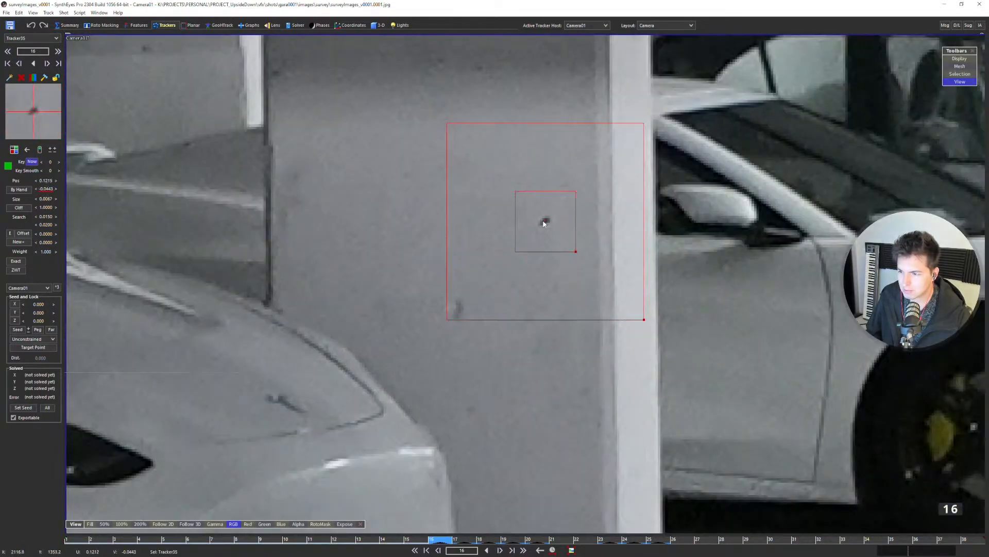
key(s)
scroll(251, 193, up, 5)
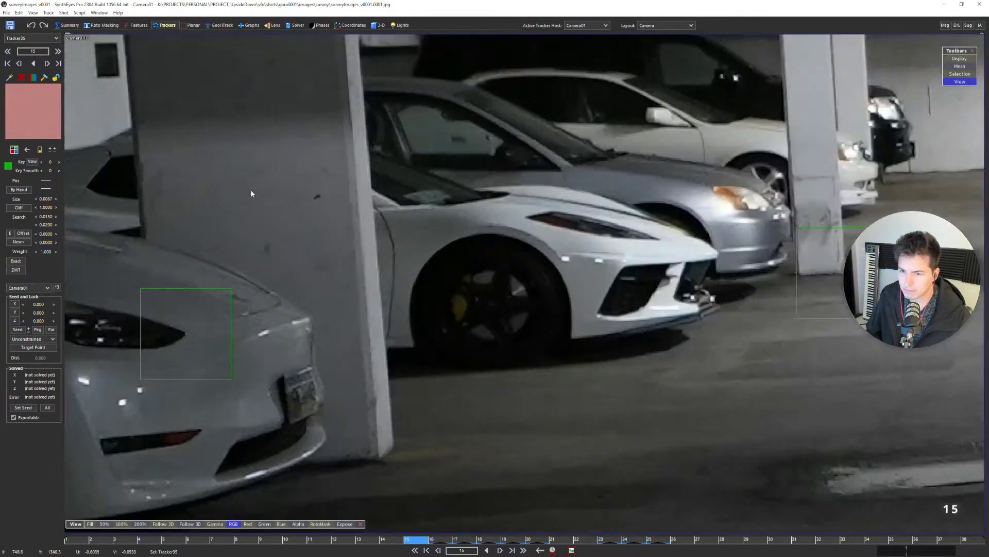
scroll(268, 195, up, 2)
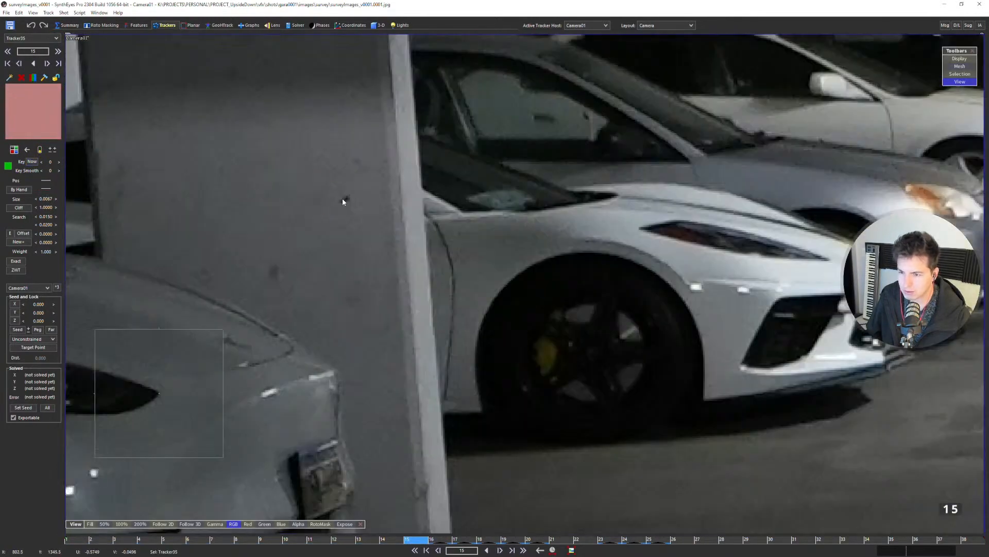
click(342, 198)
scroll(344, 199, down, 5)
Skip back to frame 11 and place the pillar tracker on the dark mark above the white car's hood.
key(s)
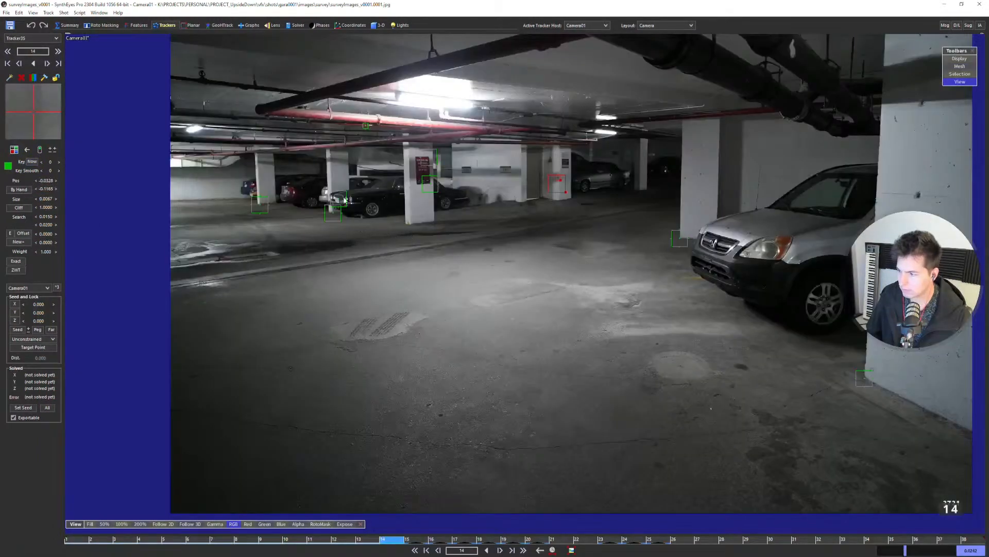
middle_drag(360, 227, 441, 236)
key(s)
key(s)
key(s)
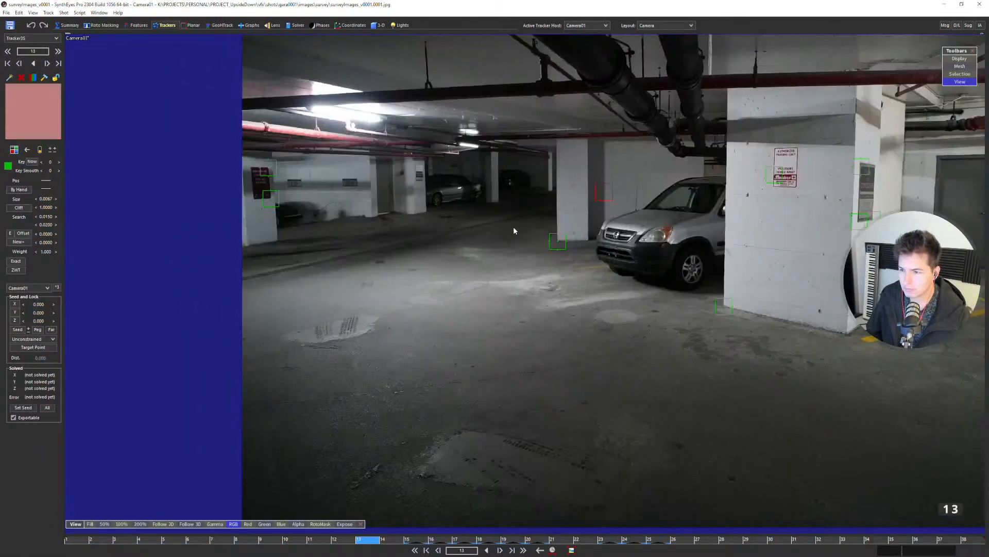
scroll(483, 207, up, 5)
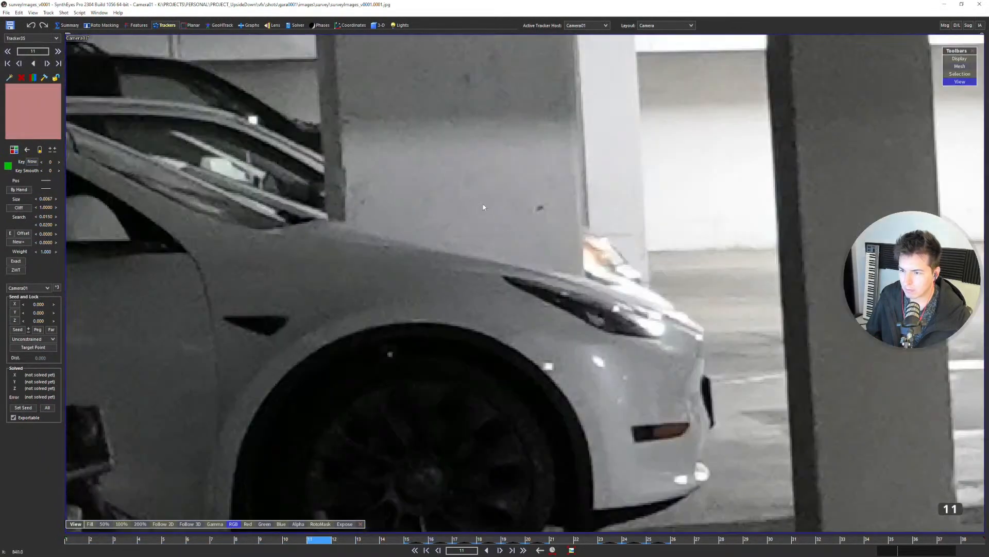
click(541, 207)
scroll(540, 208, down, 5)
Step through the neighbouring frames with Follow 2D to check the pillar tracker, and undo the stray placement in frame 10.
key(5)
key(d)
key(d)
key(d)
key(d)
key(a)
key(f)
key(a)
key(s)
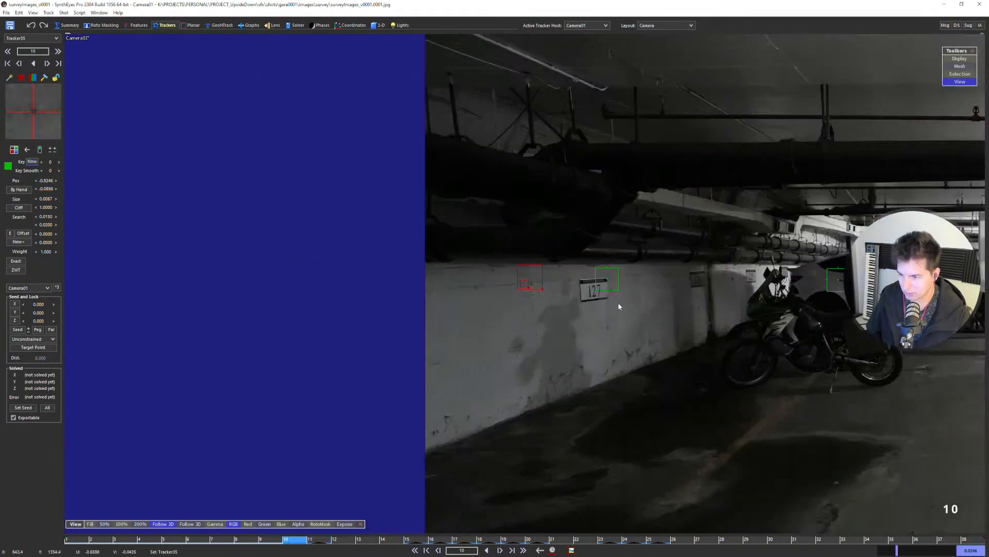
key(z)
Place the pillar tracker in frame 10 on the dark mark beside the foreground column.
scroll(508, 301, up, 1)
scroll(800, 265, up, 1)
scroll(799, 265, down, 1)
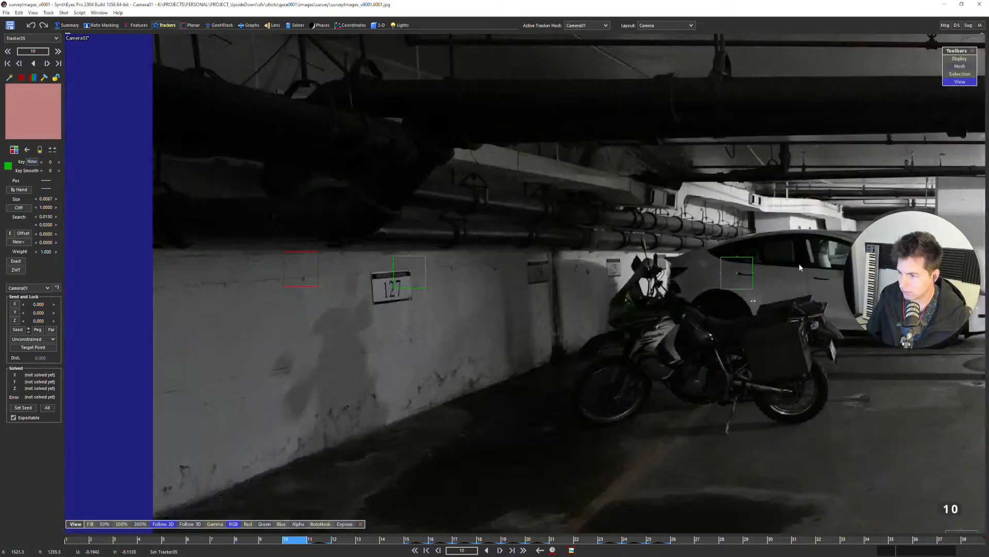
middle_drag(799, 265, 455, 262)
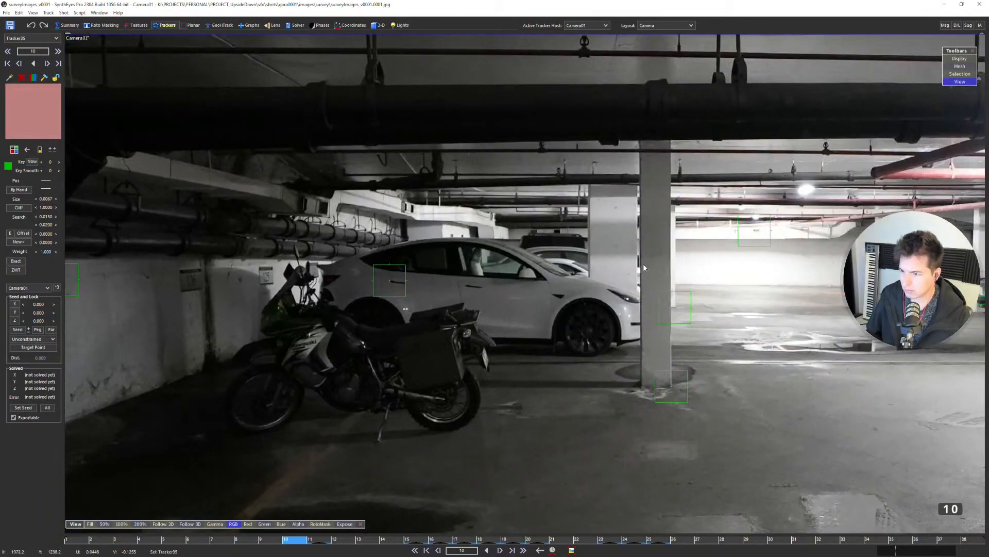
scroll(631, 263, up, 4)
click(633, 259)
scroll(630, 262, down, 5)
Place the pillar tracker on the same dark mark in frames 9 and 8.
key(s)
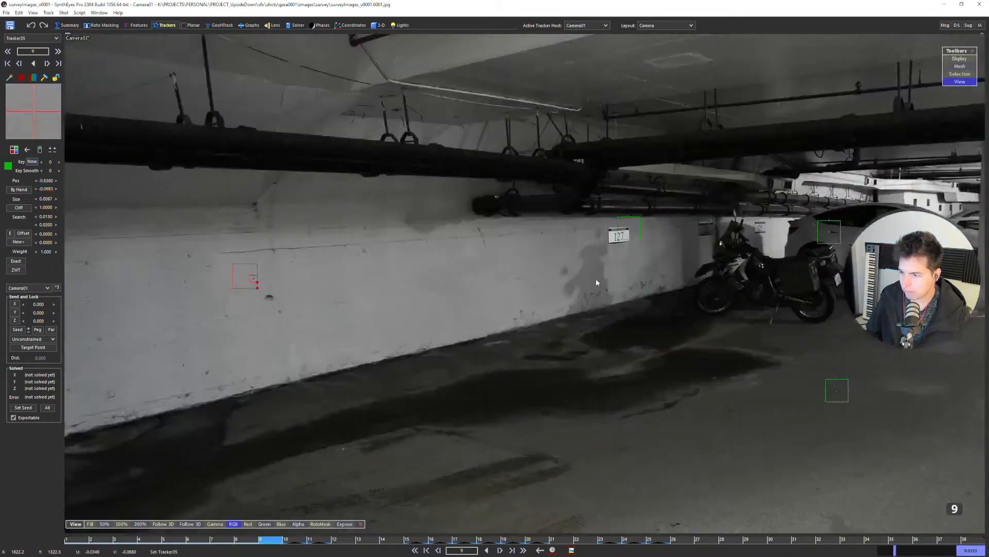
scroll(750, 218, up, 4)
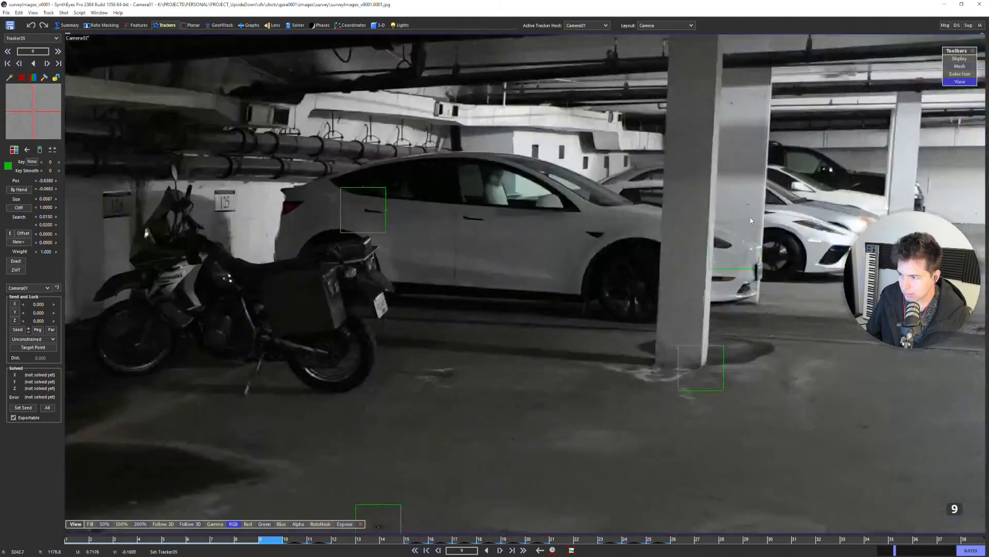
click(642, 285)
scroll(683, 219, down, 4)
key(s)
middle_drag(683, 219, 599, 245)
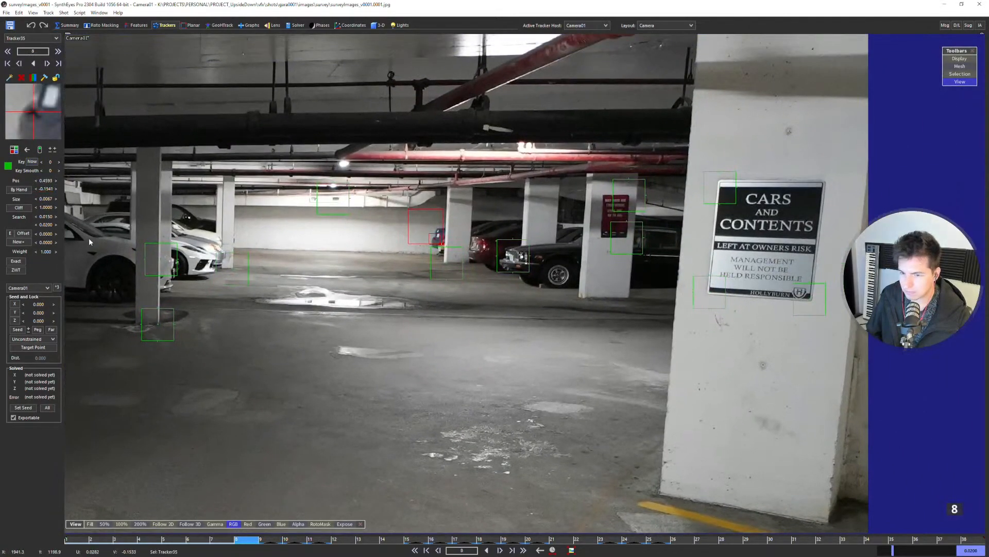
scroll(116, 242, up, 4)
click(300, 208)
scroll(355, 211, down, 4)
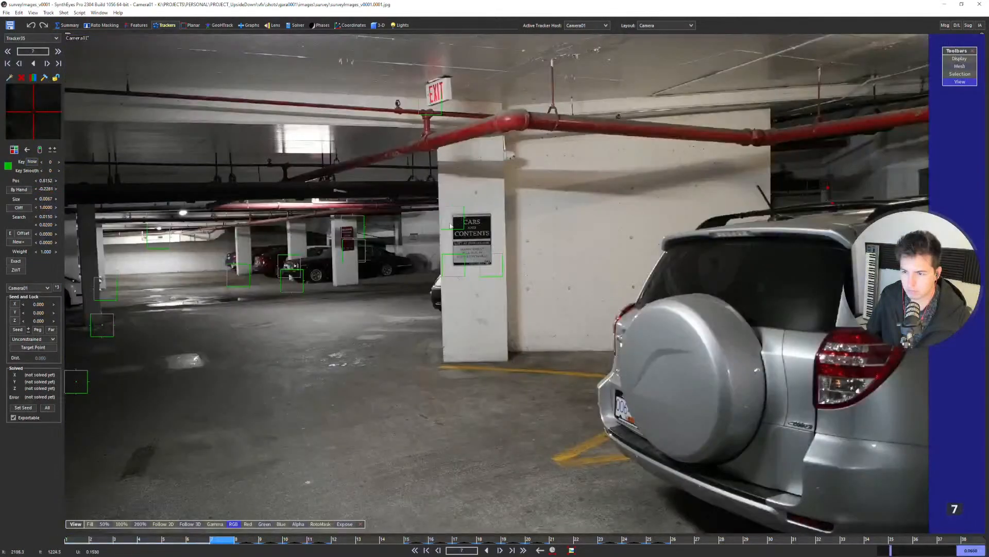
Place the pillar tracker on the same dark mark in frames 7 and 6.
key(s)
scroll(414, 245, up, 5)
click(448, 274)
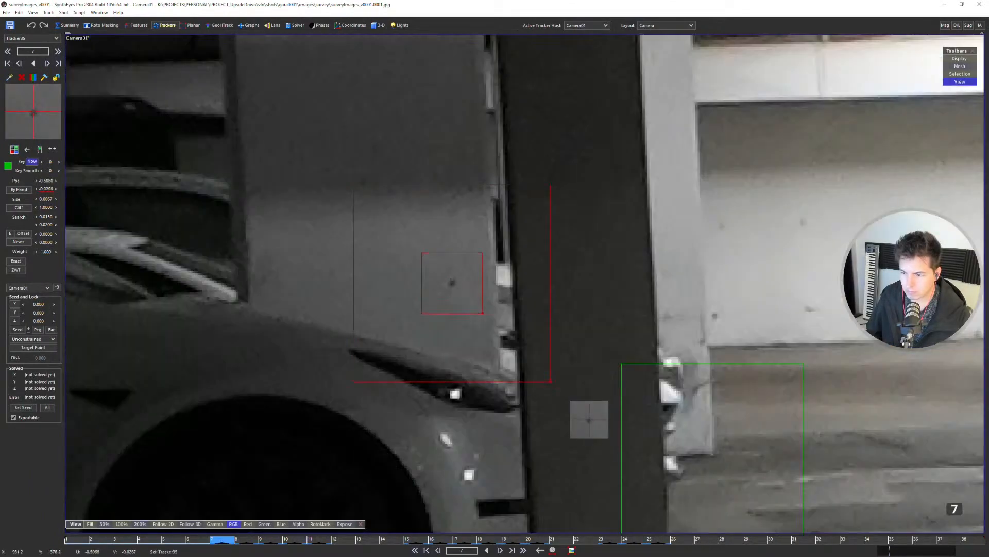
scroll(449, 273, down, 5)
key(s)
scroll(596, 258, up, 4)
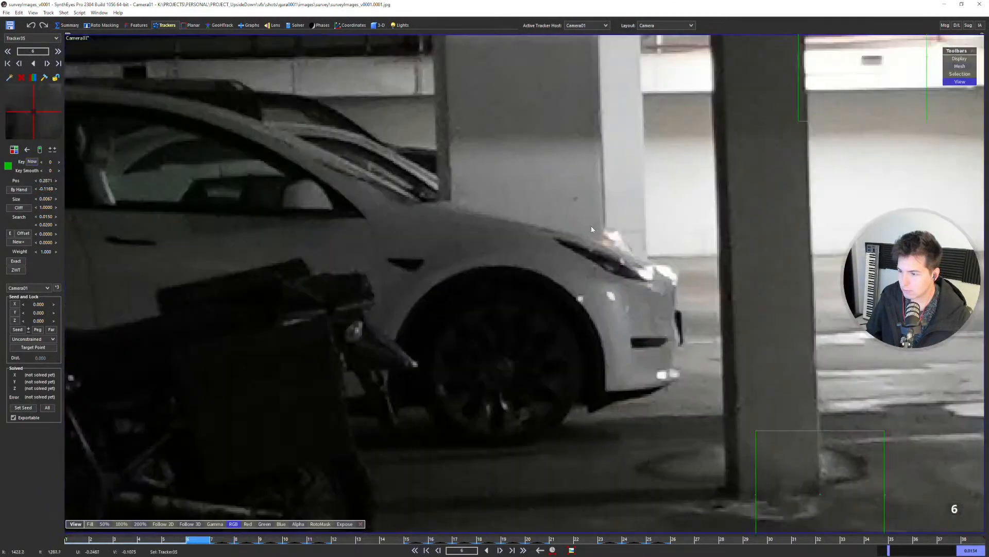
click(594, 232)
scroll(494, 218, down, 2)
Place the pillar tracker in frame 5 on the dark mark above the white car's hood.
key(s)
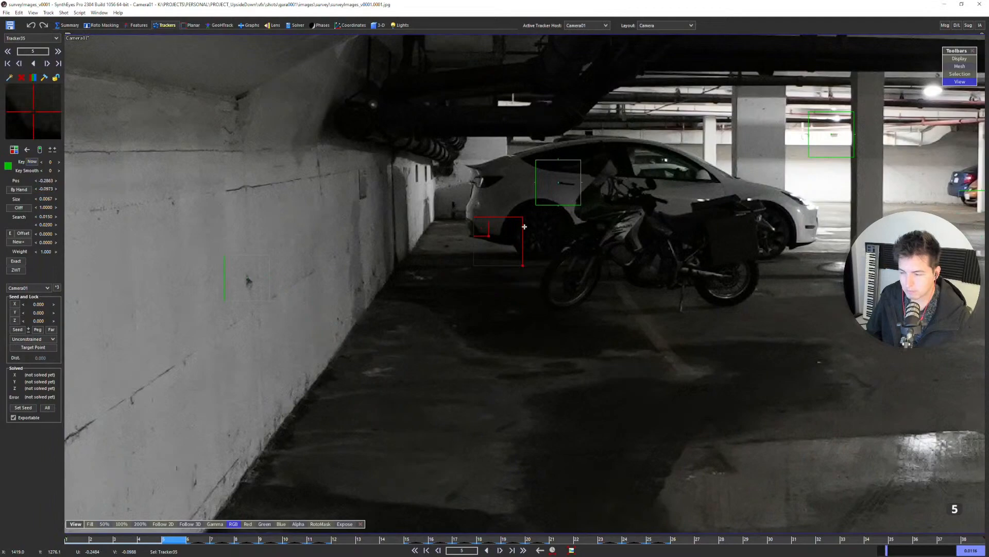
scroll(772, 155, up, 5)
click(586, 368)
scroll(430, 237, down, 6)
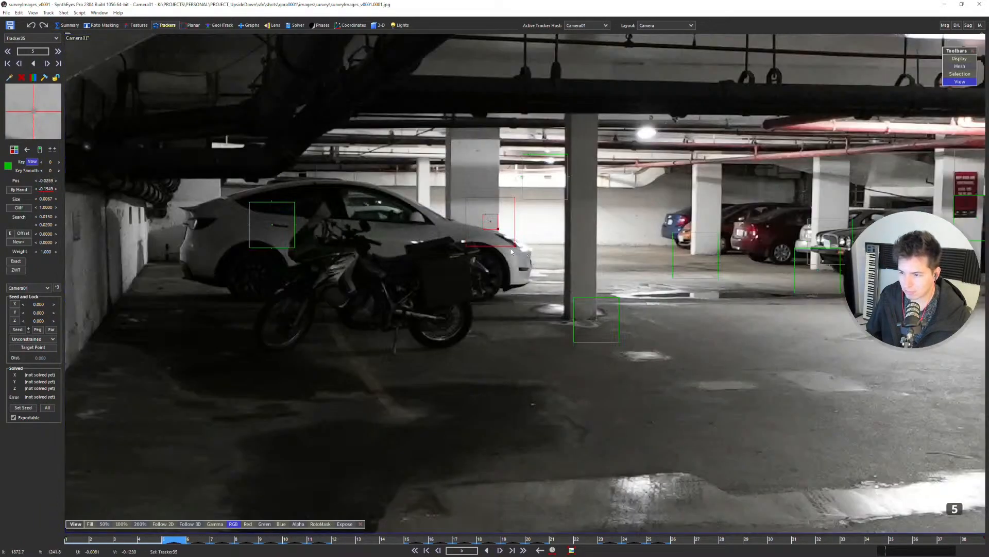
Look for the pillar mark in frame 4, return to frame 8 and deselect the tracker.
key(s)
scroll(301, 253, up, 5)
scroll(314, 251, down, 3)
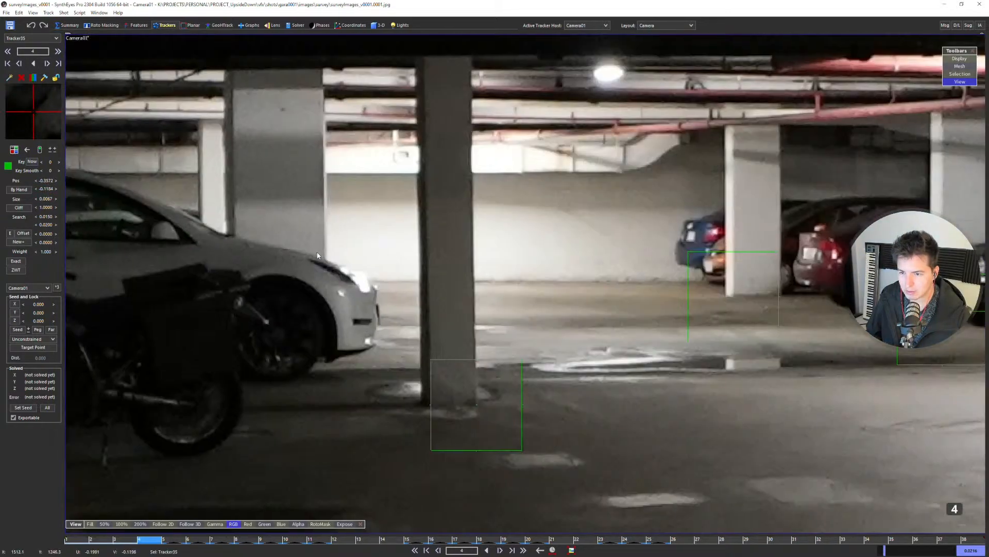
scroll(394, 262, down, 5)
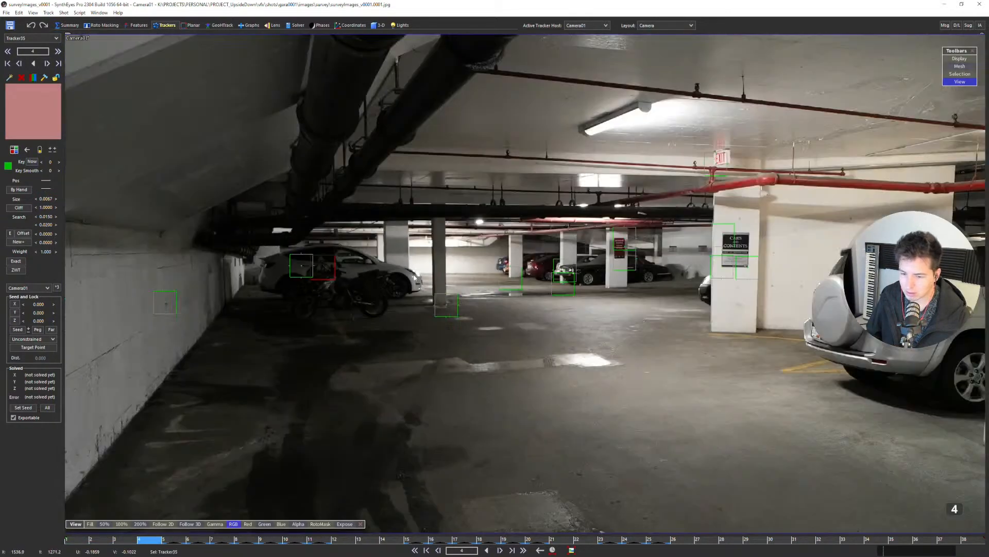
key(d)
key(d)
key(d)
key(d)
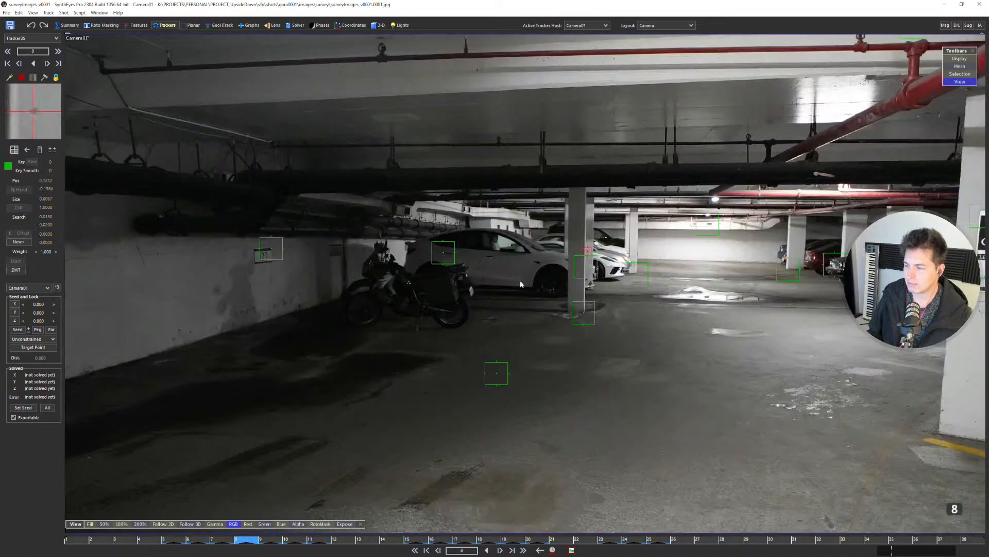
click(488, 322)
middle_drag(488, 323, 477, 283)
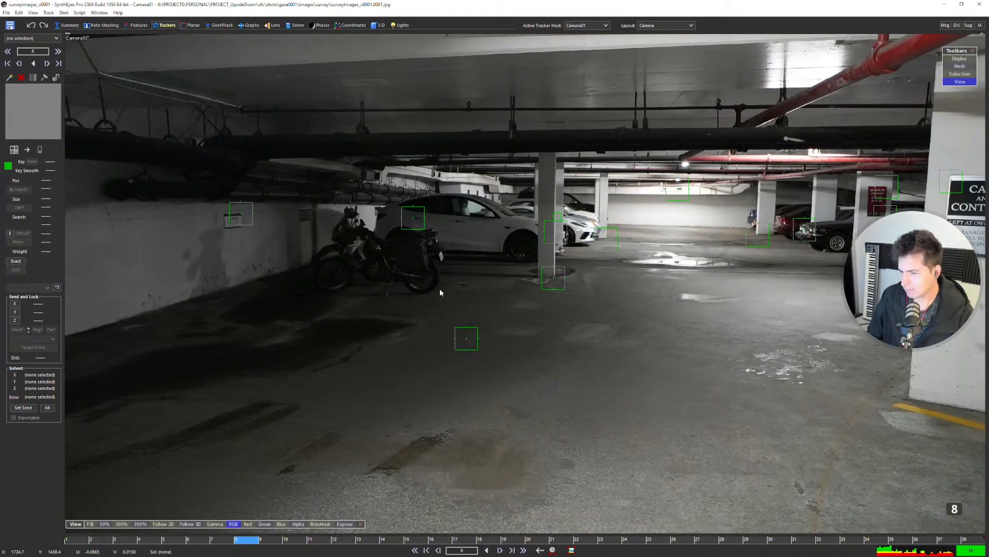
Run a trial camera solve, examine the frame and error messages in its log, and discard the solve.
key(shift+g)
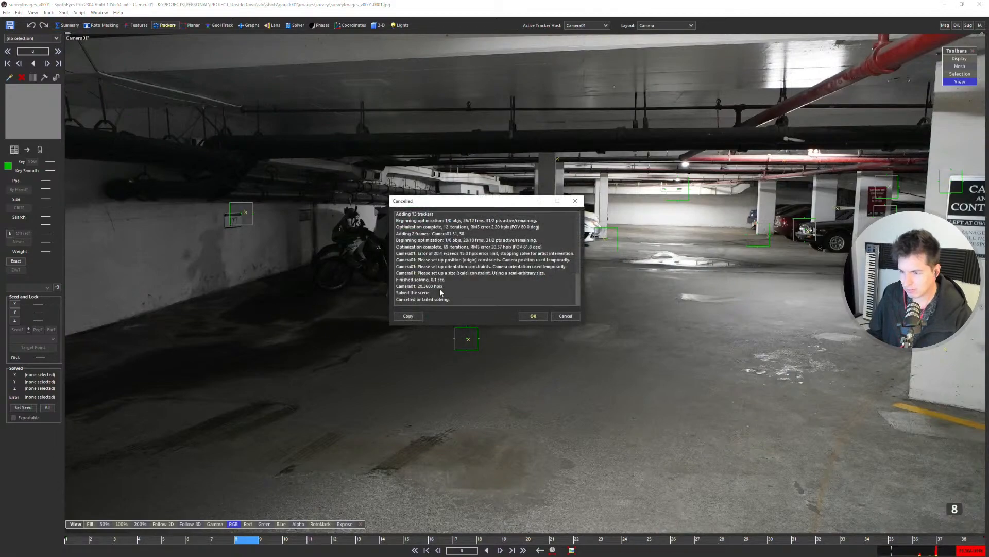
drag(476, 196, 413, 177)
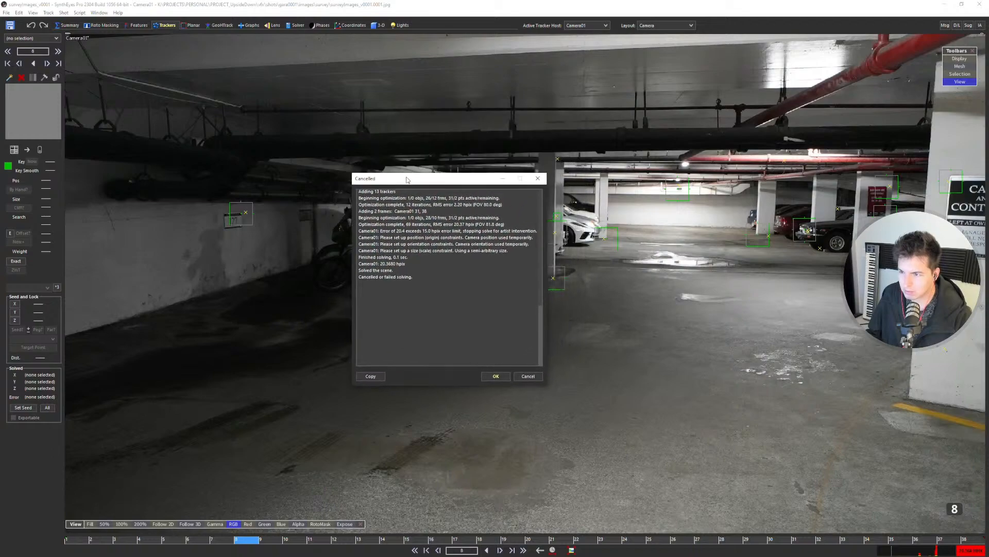
scroll(390, 193, up, 5)
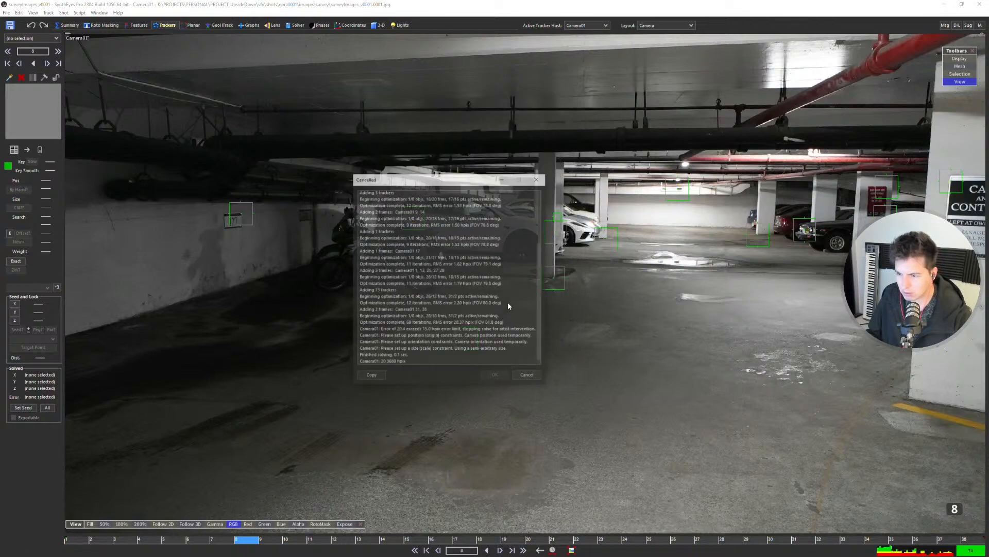
click(528, 377)
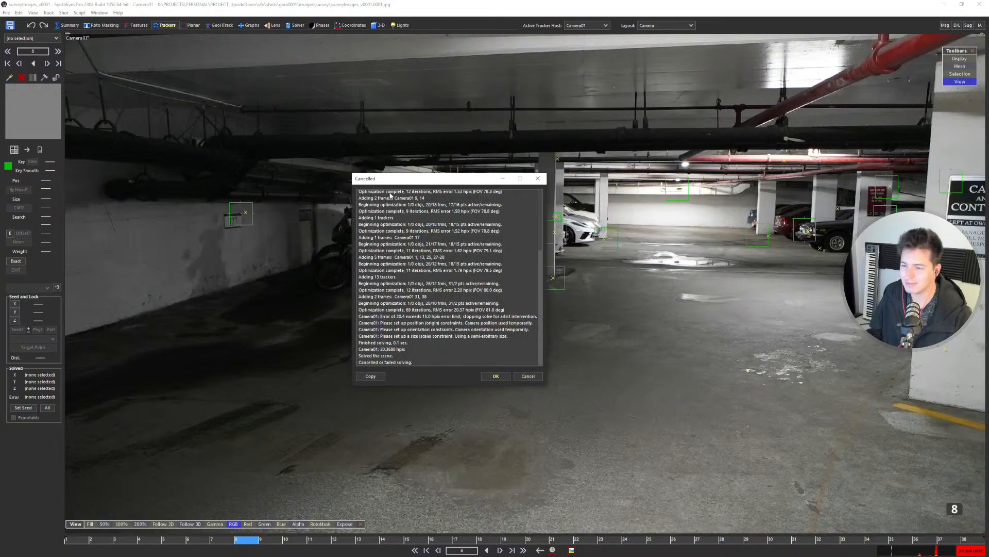
scroll(428, 295, up, 2)
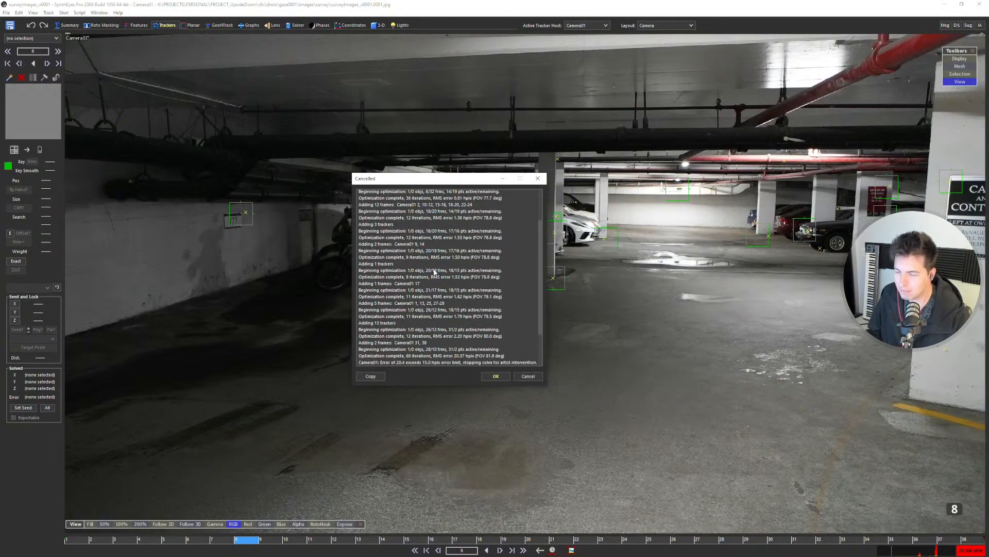
scroll(396, 271, down, 2)
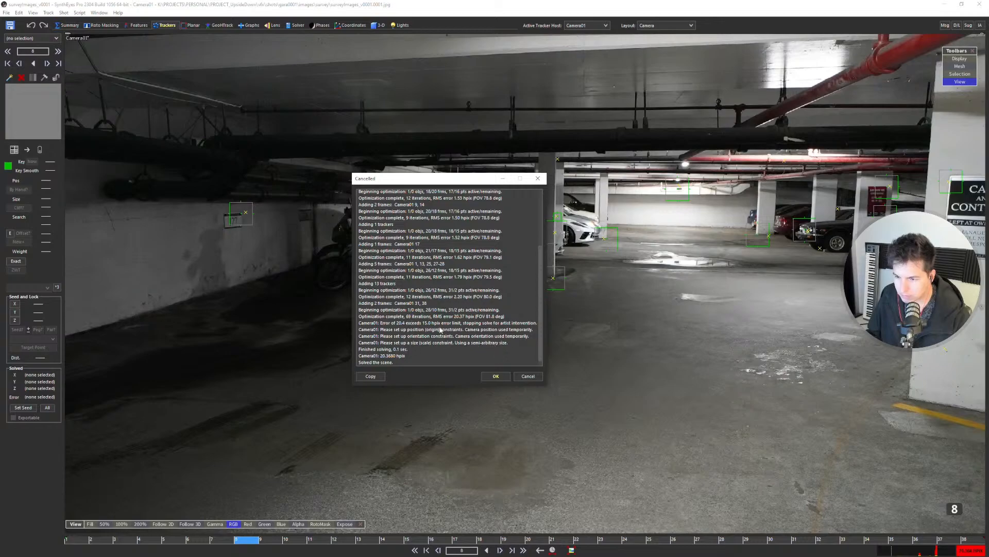
click(520, 380)
Set the playback direction to forward and scrub back through the survey frames with the whole image in view.
middle_drag(567, 340, 553, 344)
scroll(552, 344, down, 1)
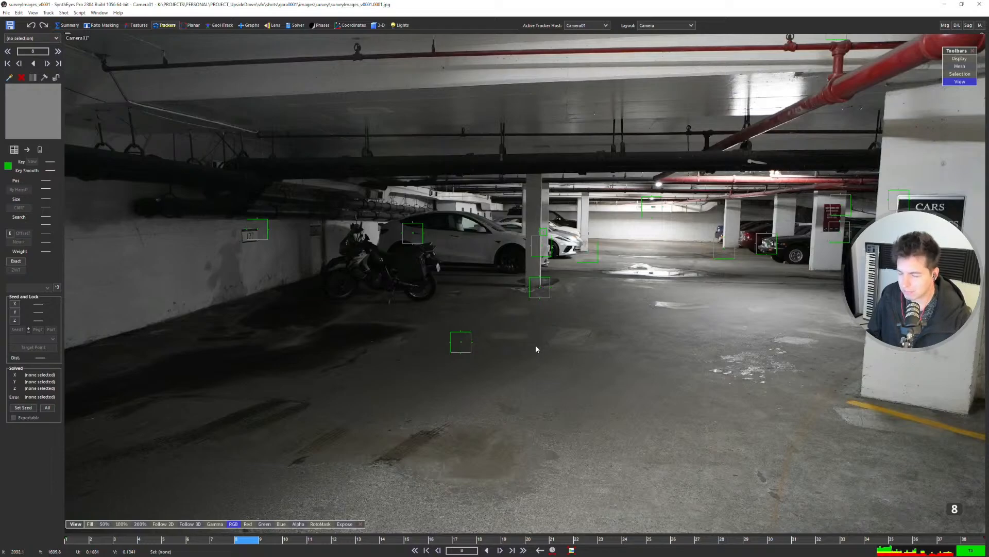
click(540, 549)
drag(403, 541, 198, 540)
scroll(518, 356, down, 3)
middle_drag(494, 372, 474, 319)
Step back and forth through the survey frames around frame 10 to examine how the viewpoint and trackers change.
key(d)
key(d)
key(d)
key(d)
key(d)
key(s)
key(s)
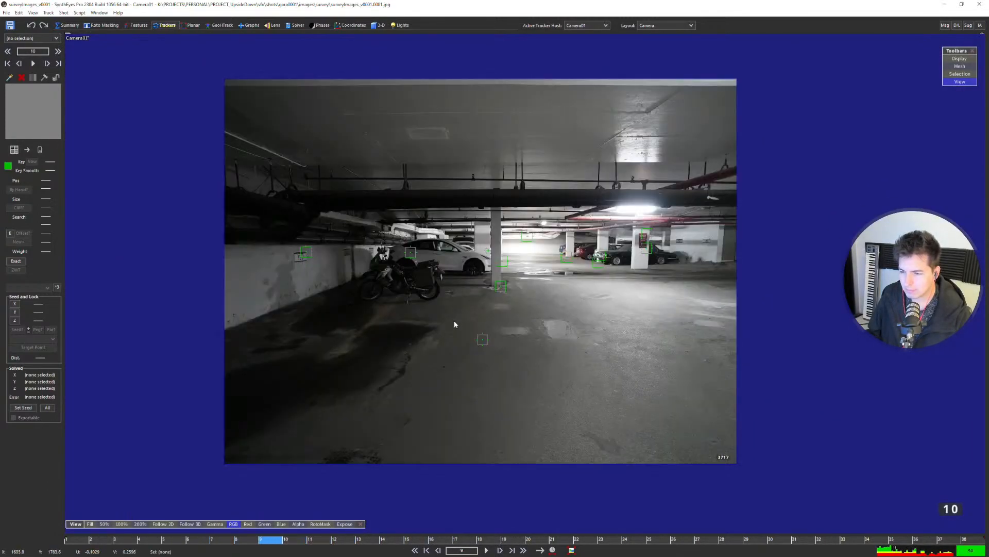
key(d)
key(d)
key(s)
key(s)
key(d)
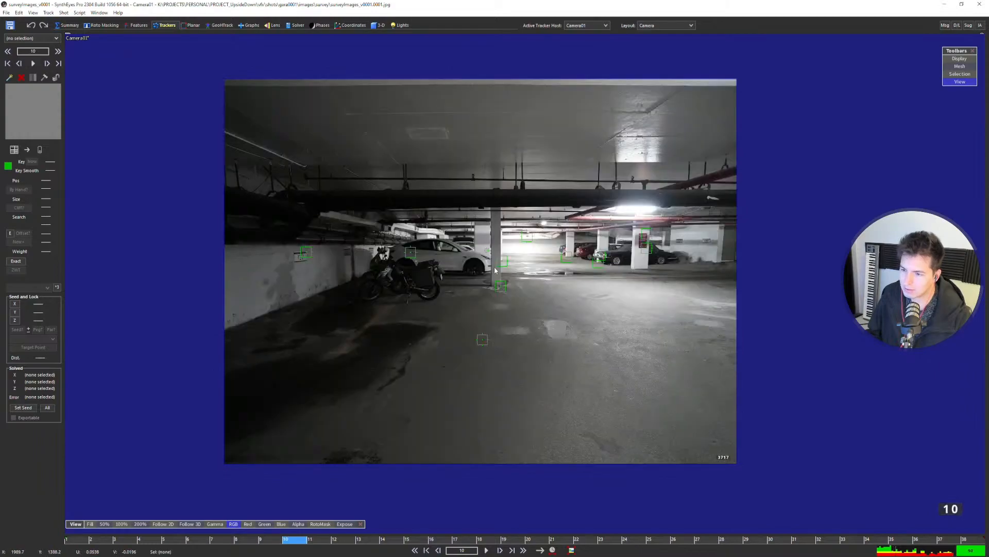
Lock the solver's begin frame at 1 and its end frame at 31.
click(289, 26)
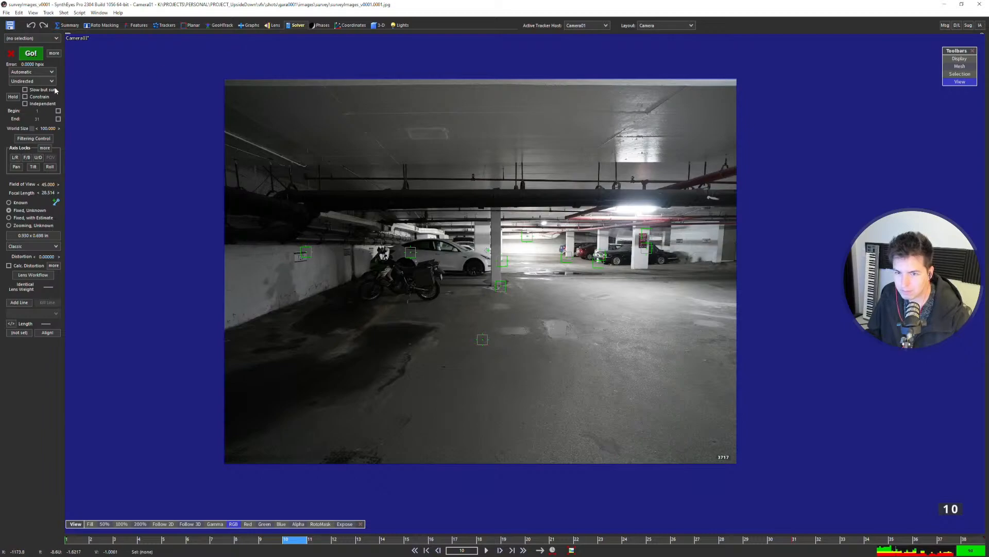
click(58, 111)
click(58, 119)
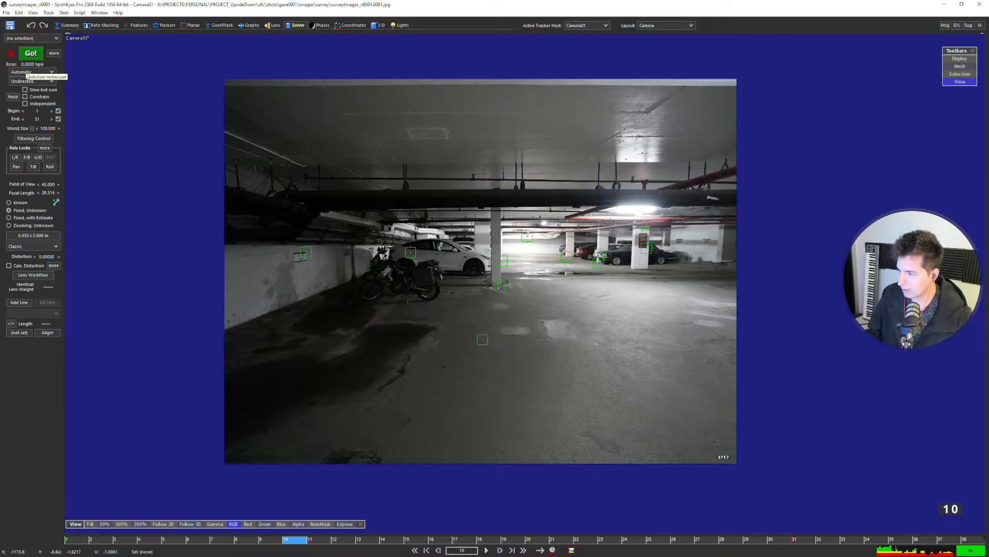
key(d)
key(s)
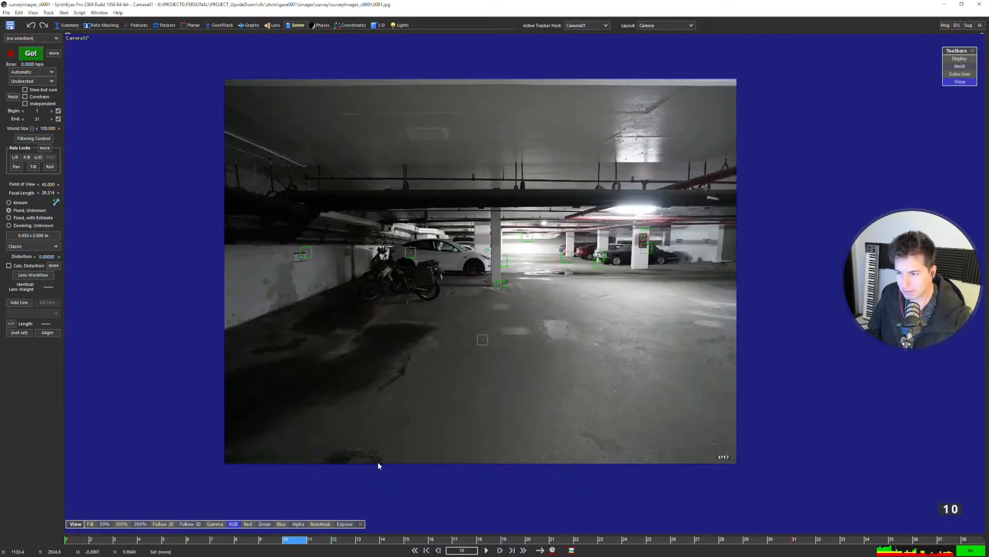
key(d)
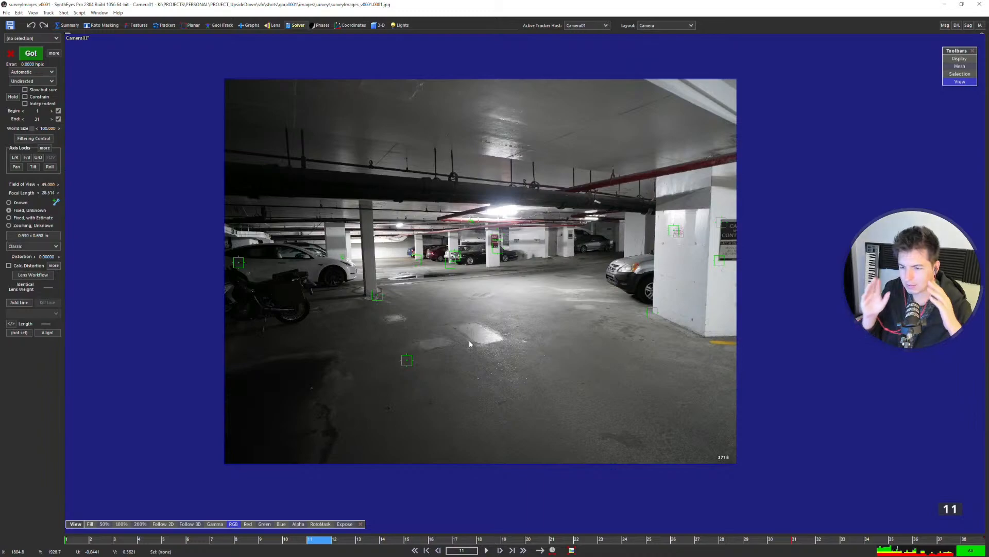
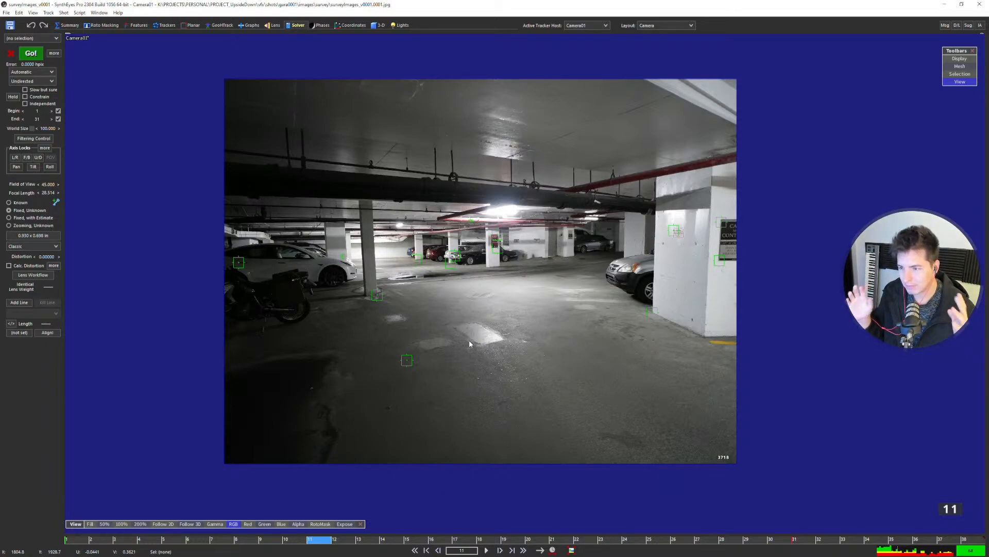
Step back and forth between survey frames 11, 12 and 13 to compare which trackers they share.
key(d)
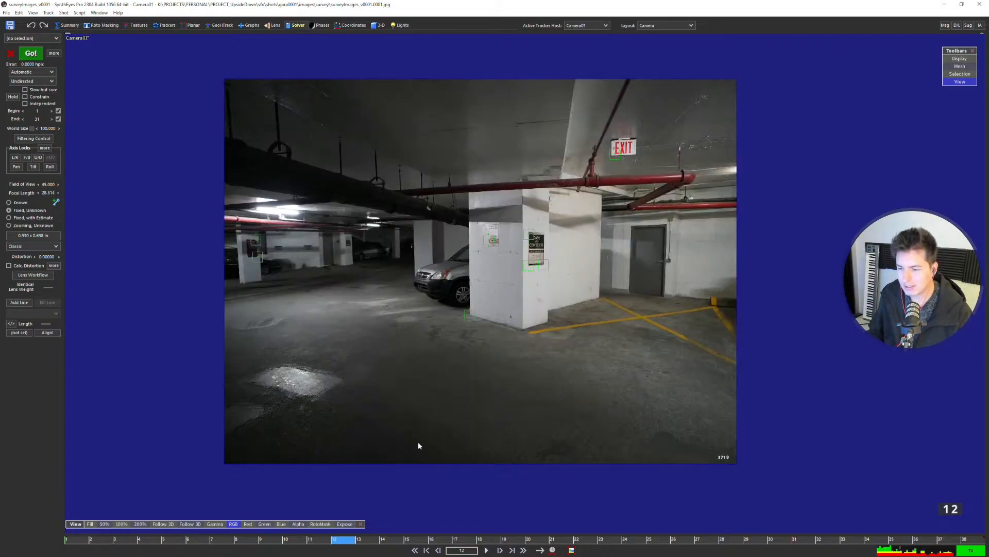
key(d)
key(s)
key(s)
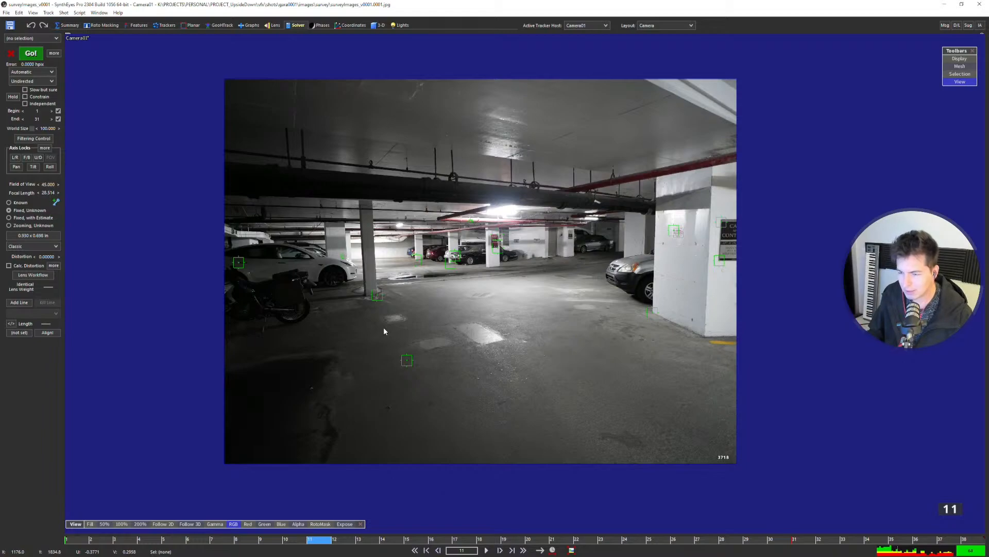
key(d)
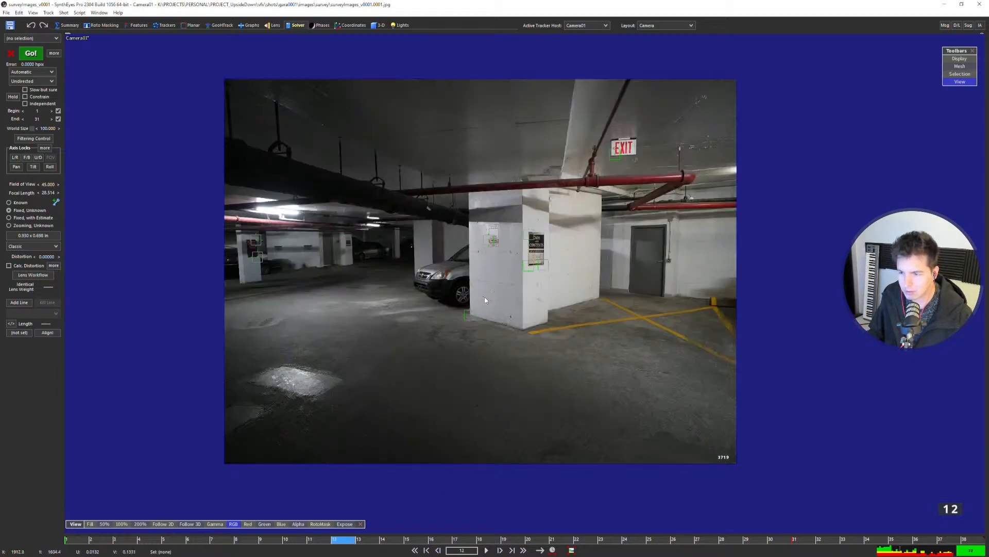
key(d)
key(s)
key(s)
Select the trackers around the far pillars and floor in frame 11 and check where they appear in frames 12 to 14.
mouse_move(526, 212)
mouse_down()
mouse_move(490, 227)
mouse_move(296, 375)
mouse_move(610, 407)
mouse_up()
key(d)
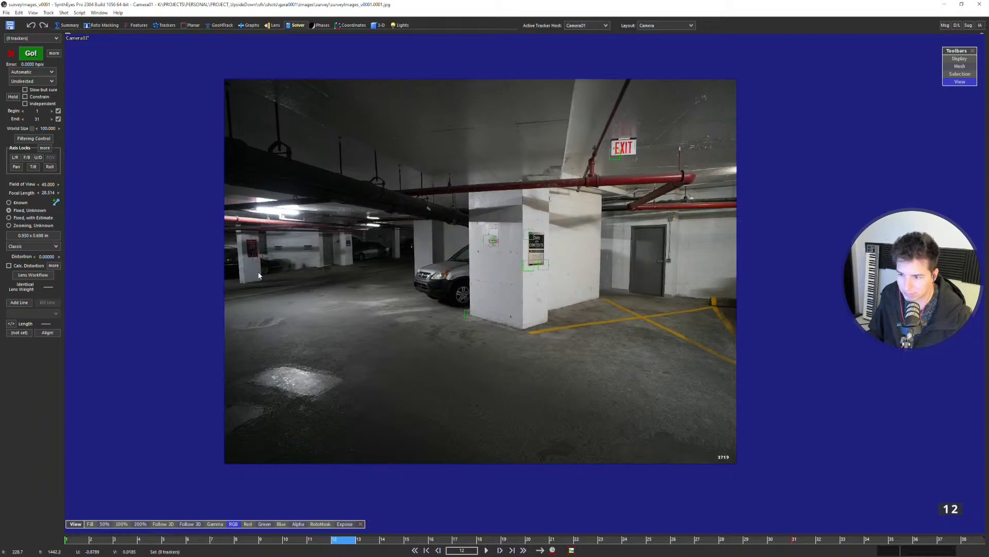
key(d)
key(d)
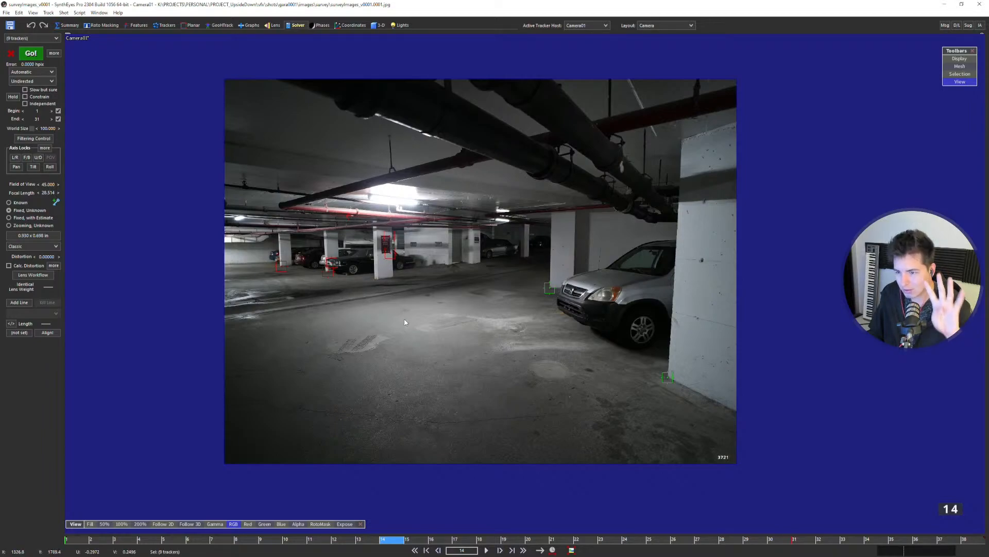
scroll(334, 260, up, 2)
middle_drag(418, 257, 442, 252)
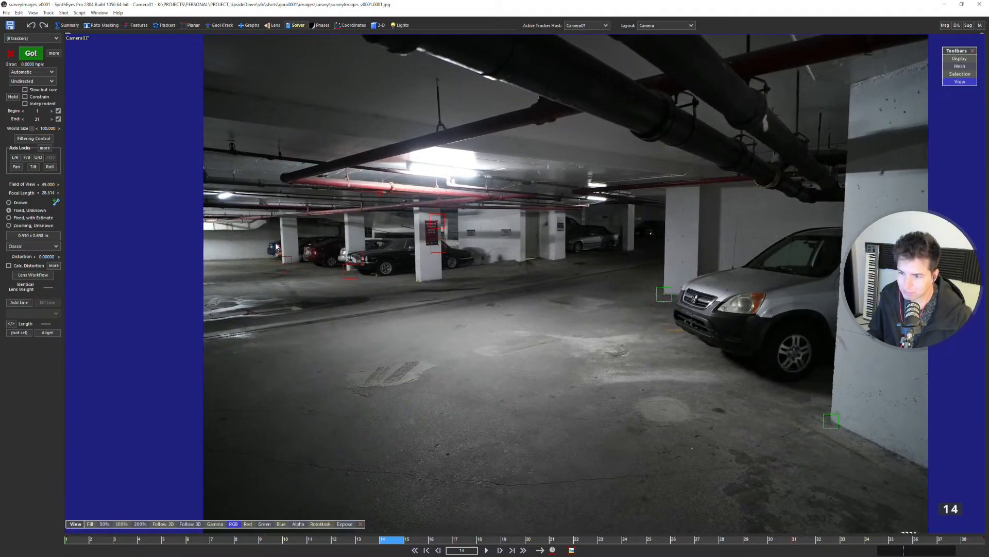
scroll(371, 245, down, 2)
key(s)
key(s)
key(s)
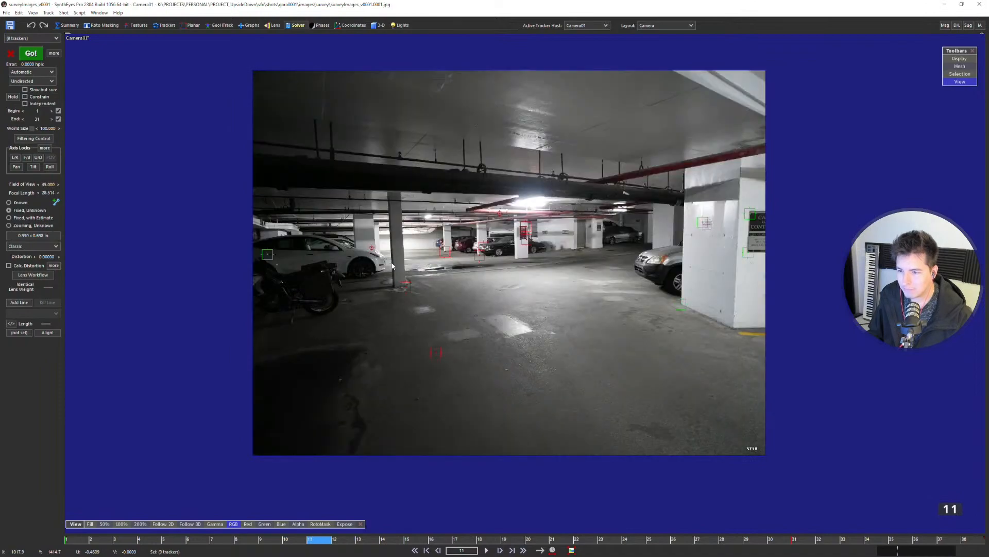
Examine the selected trackers up close in frames 10 and 11, and follow them forward to frame 15.
scroll(520, 227, up, 2)
scroll(520, 227, up, 1)
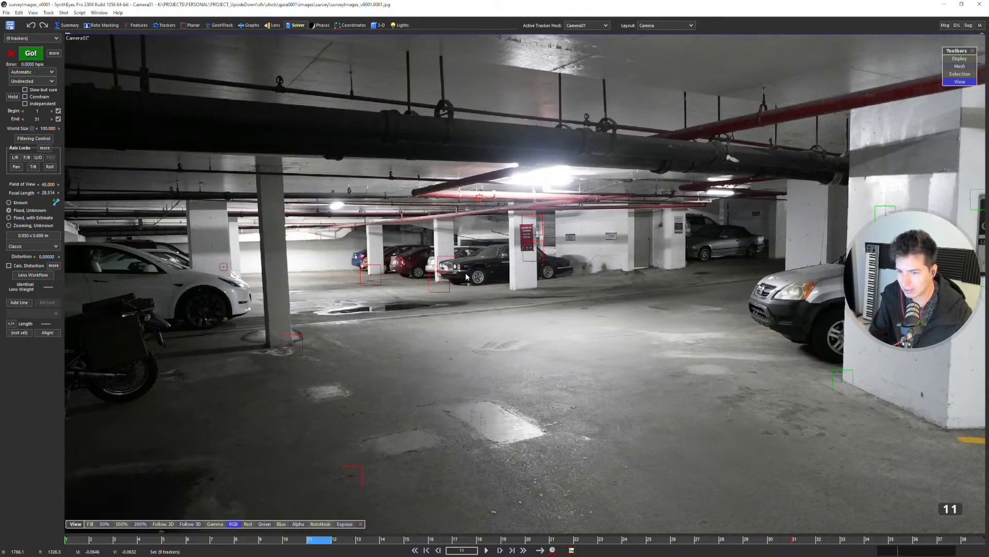
key(s)
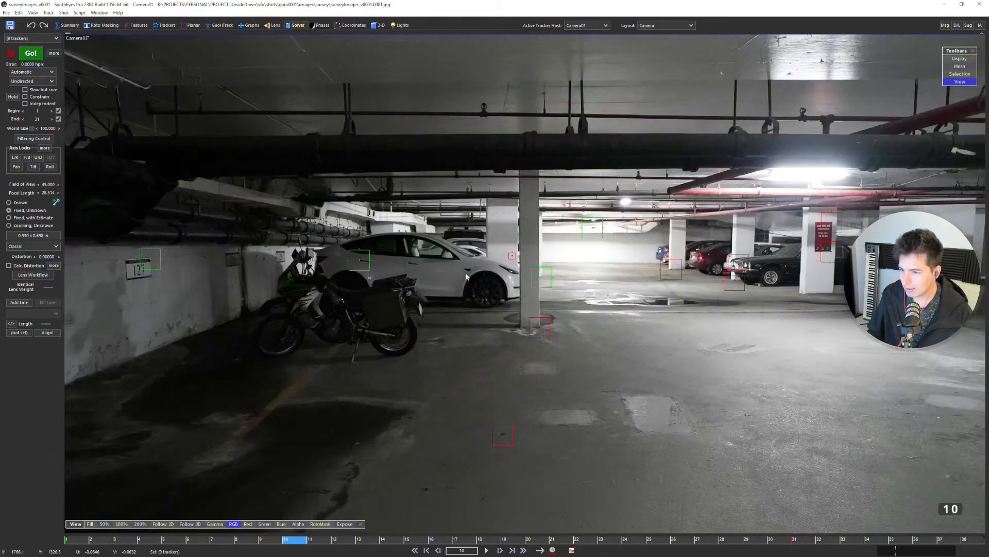
key(d)
key(d)
scroll(467, 276, down, 3)
key(d)
key(d)
key(d)
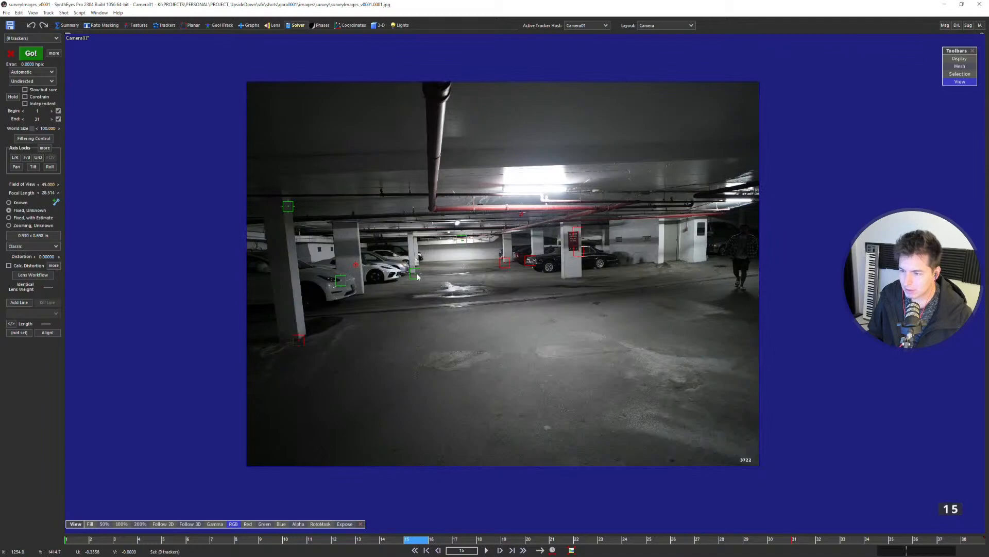
Step repeatedly between frames 14 and 17 to examine the viewpoint changes and the selected trackers each frame contains.
key(s)
key(d)
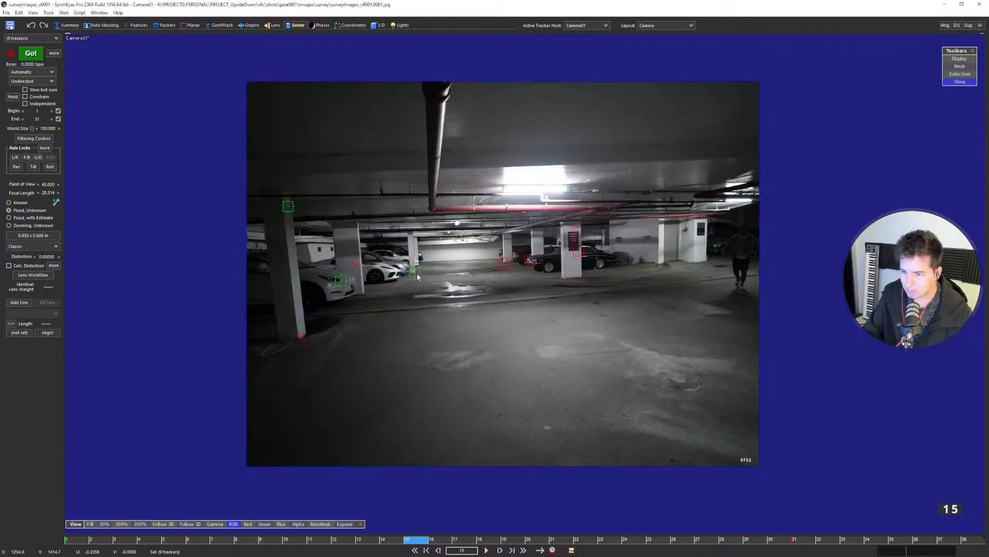
key(d)
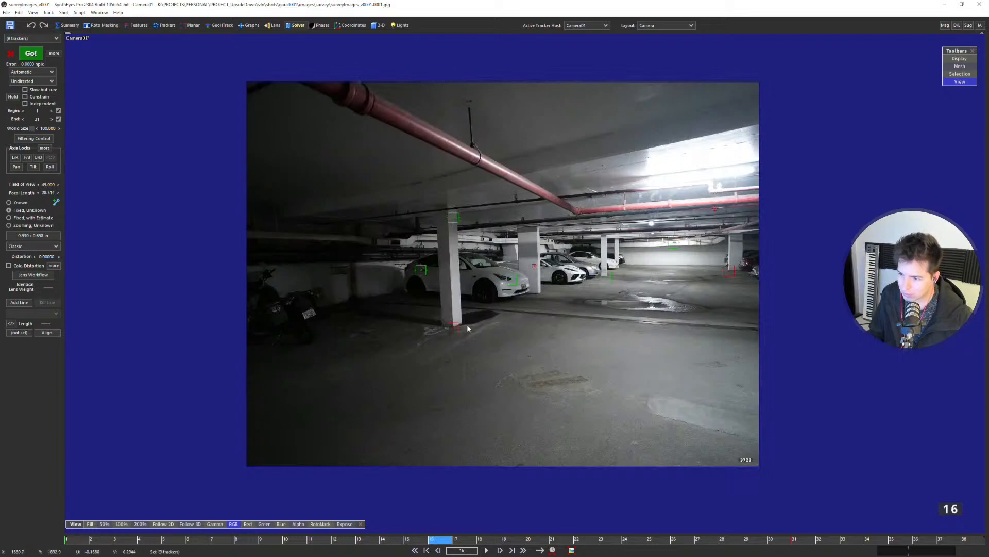
scroll(725, 210, up, 2)
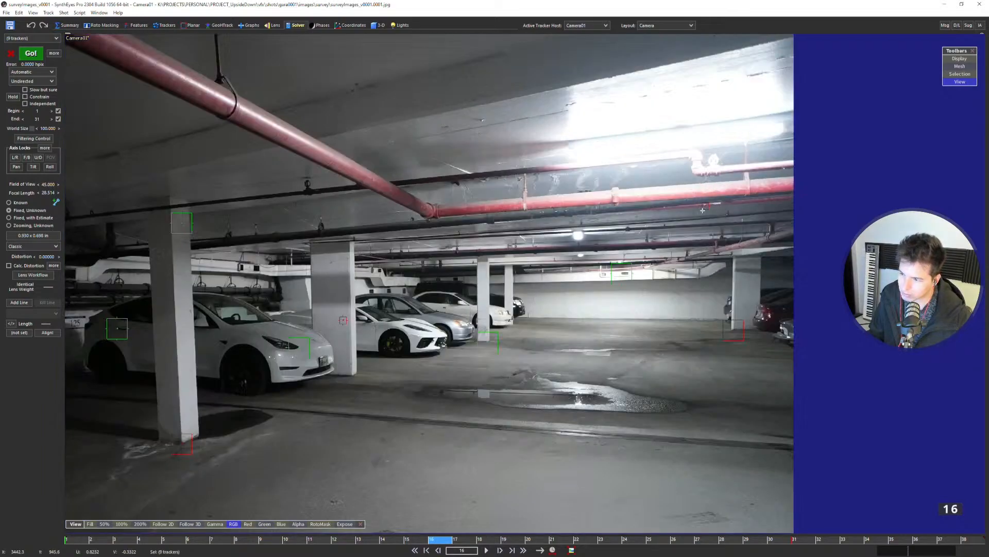
scroll(703, 206, down, 2)
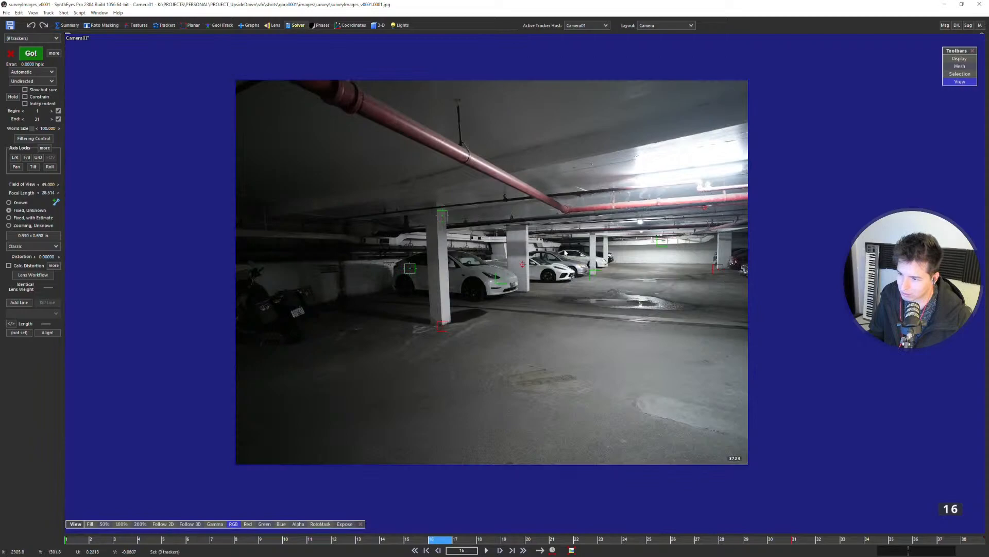
key(d)
key(s)
key(s)
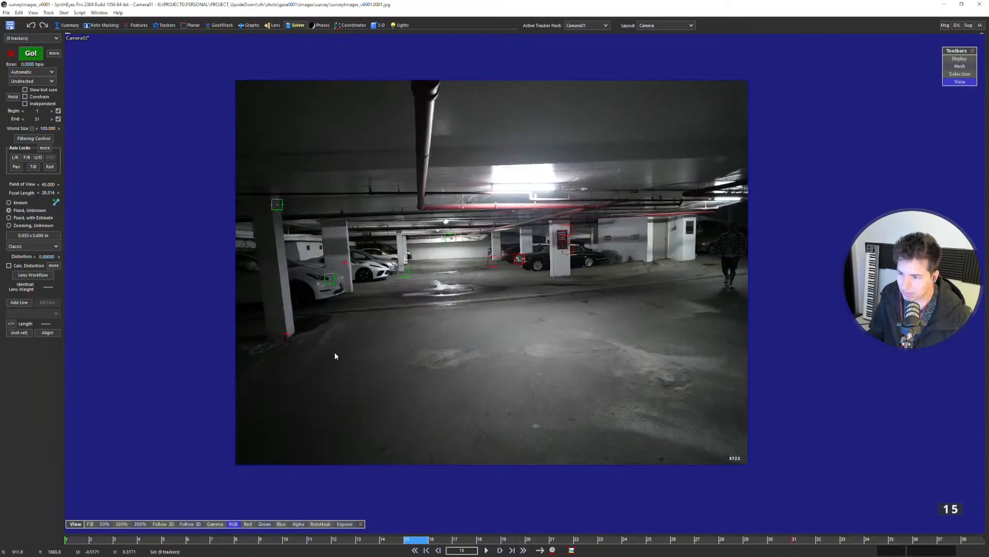
key(d)
key(d)
key(s)
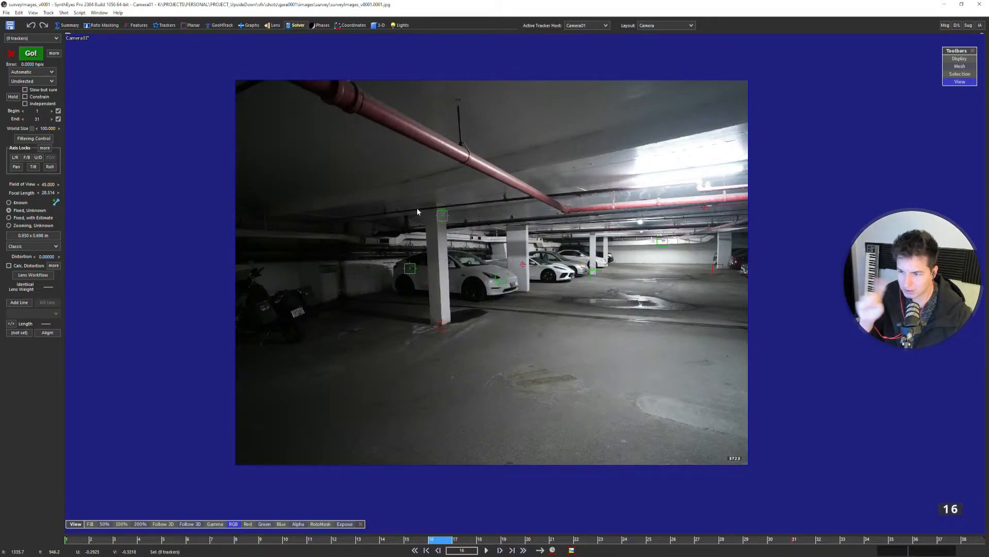
key(s)
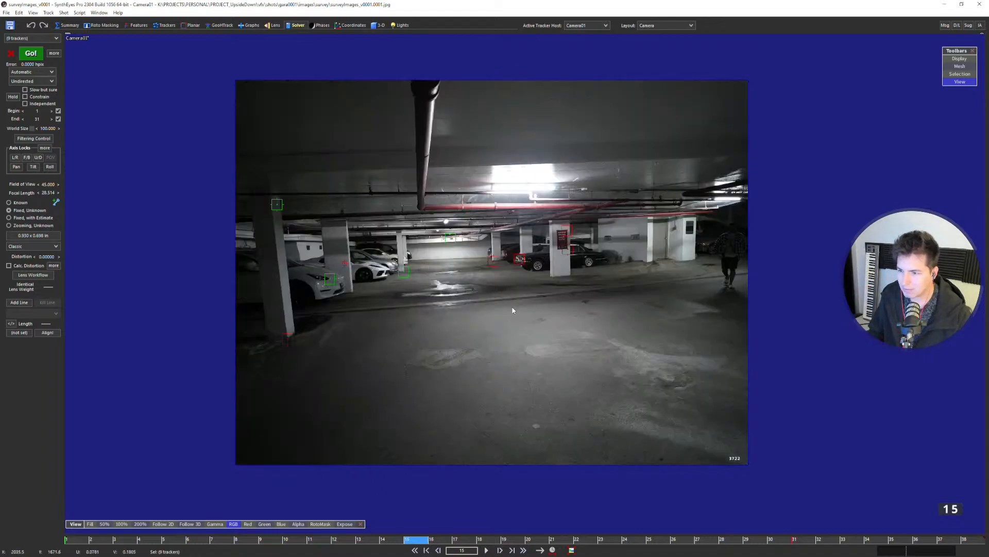
key(s)
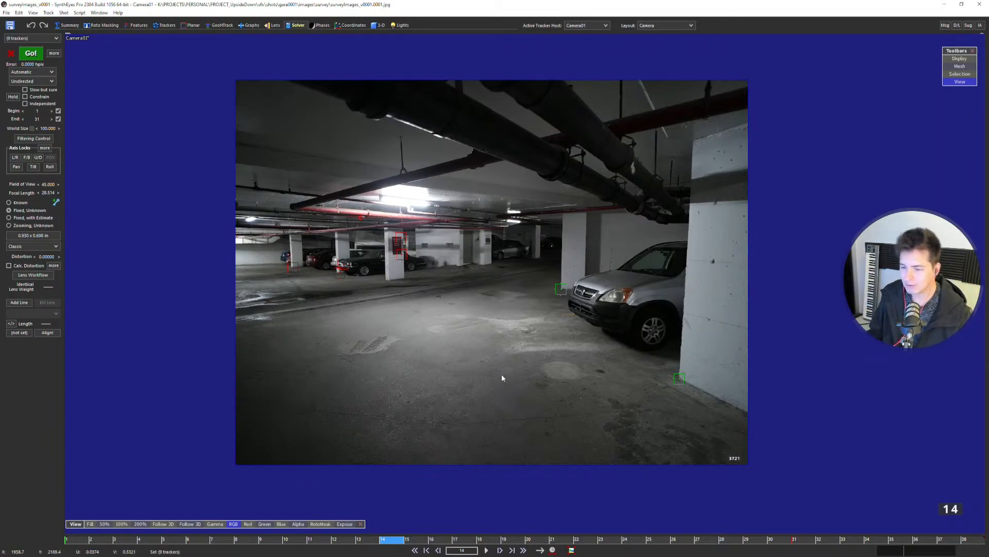
Scrub between frames 13 and 15 to compare their viewpoints and shared trackers.
click(360, 538)
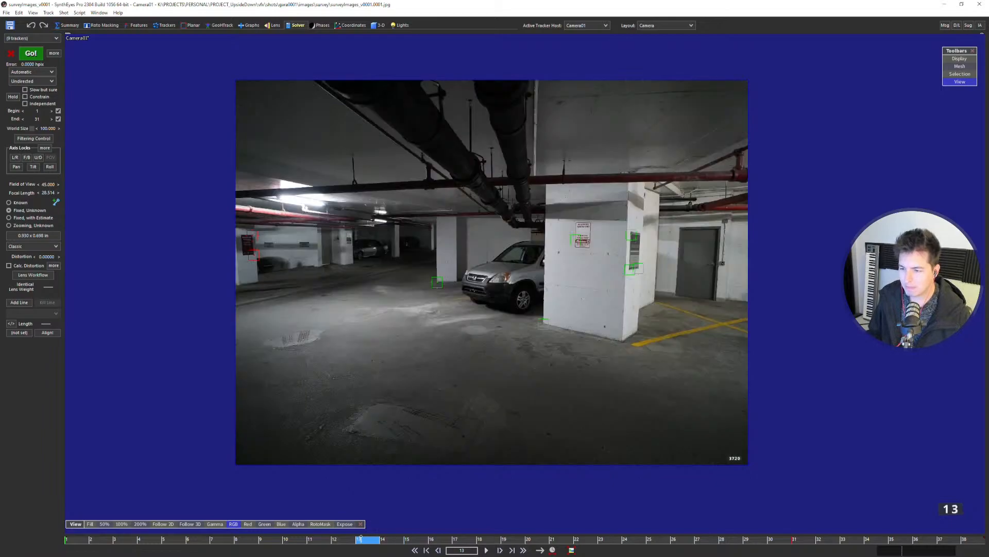
mouse_move(360, 538)
mouse_down()
mouse_move(316, 538)
mouse_move(436, 536)
mouse_move(409, 538)
mouse_up()
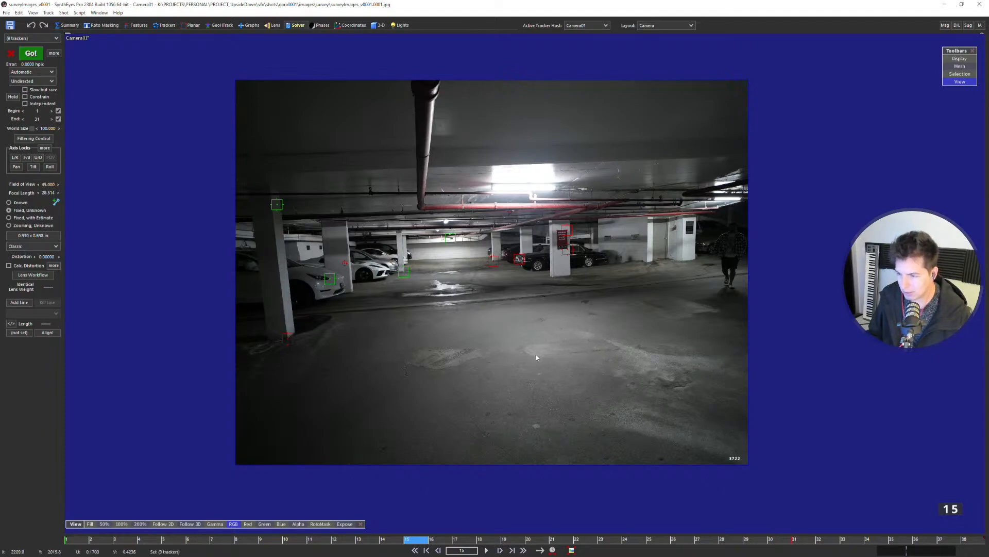
scroll(555, 328, up, 1)
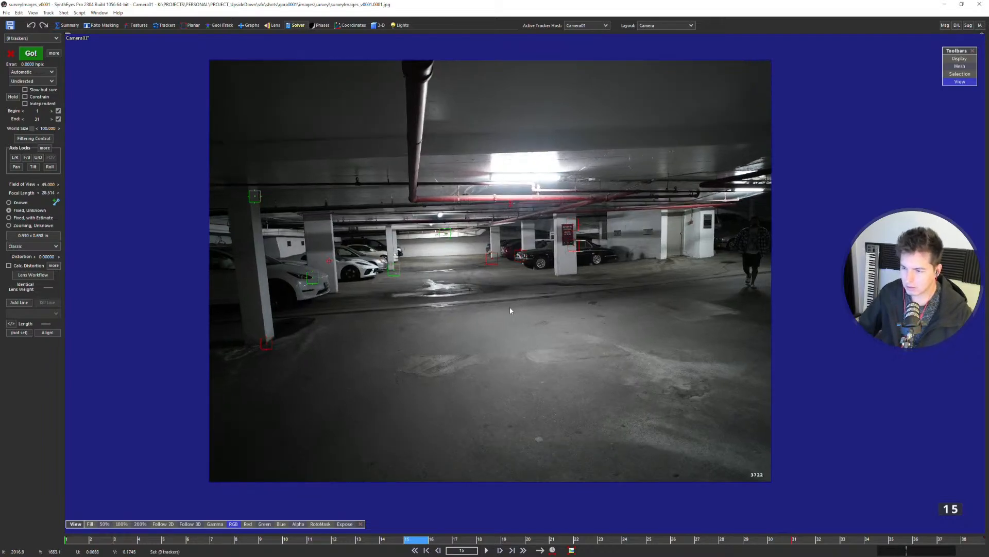
key(Left)
key(Right)
Clear the tracker selection and step back from frame 15 towards frame 10.
click(460, 305)
key(Left)
key(Left)
key(Left)
key(Left)
key(Left)
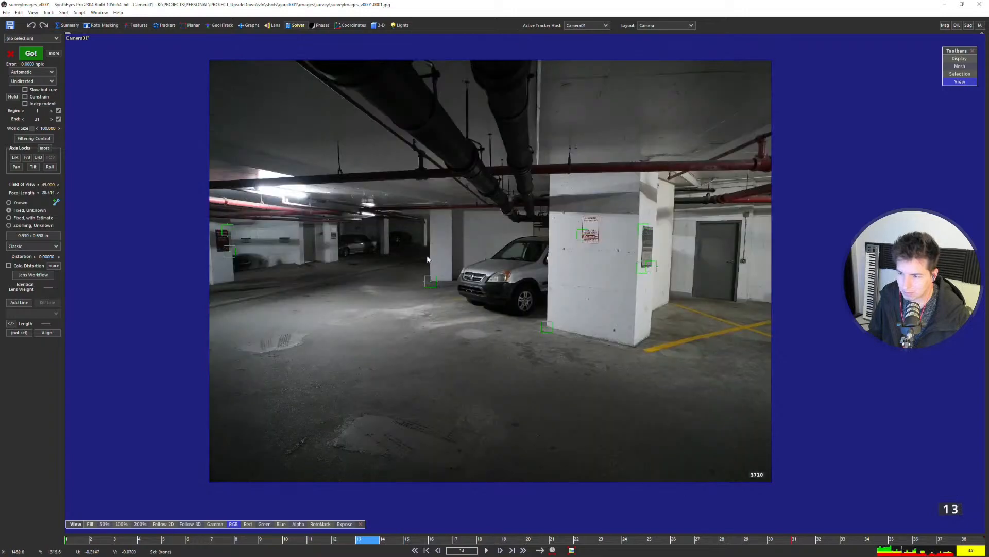
Compare frames 10 and 11 and select the trackers that both frames share.
key(d)
key(d)
key(s)
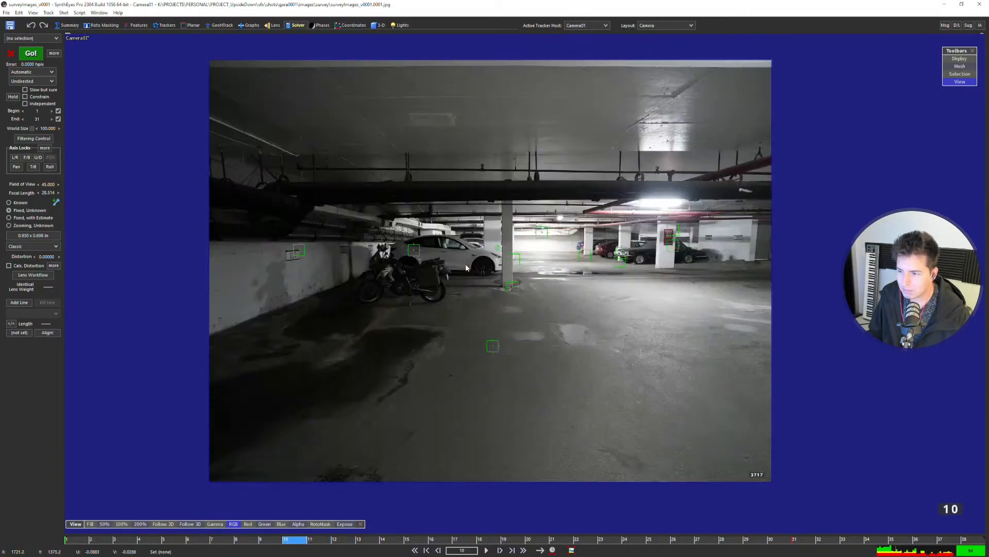
key(d)
mouse_move(585, 320)
mouse_down()
mouse_move(268, 330)
mouse_move(546, 350)
mouse_up()
key(s)
key(d)
key(s)
Set the solver's begin frame to 10 and end frame to 11, and run the camera solve.
drag(38, 111, 57, 112)
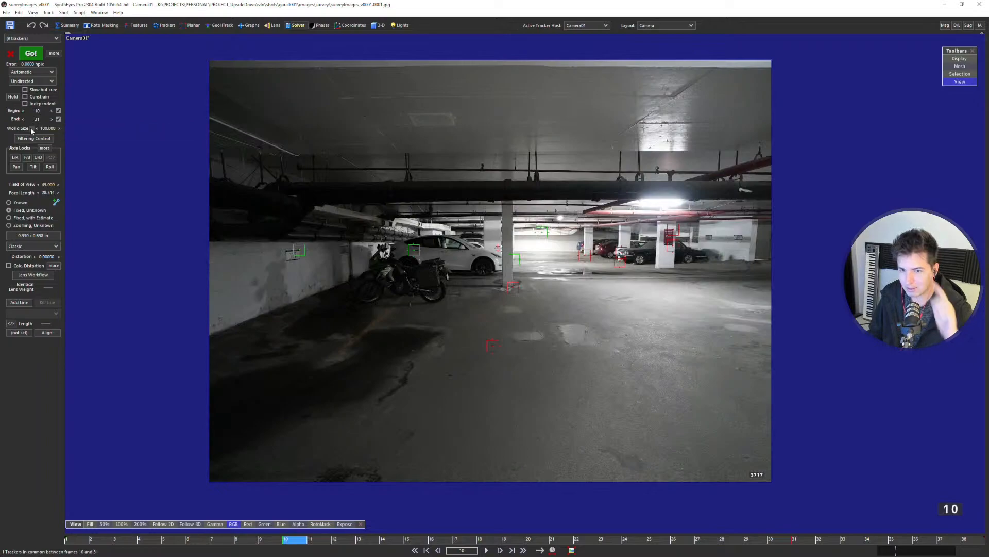
drag(37, 119, 15, 119)
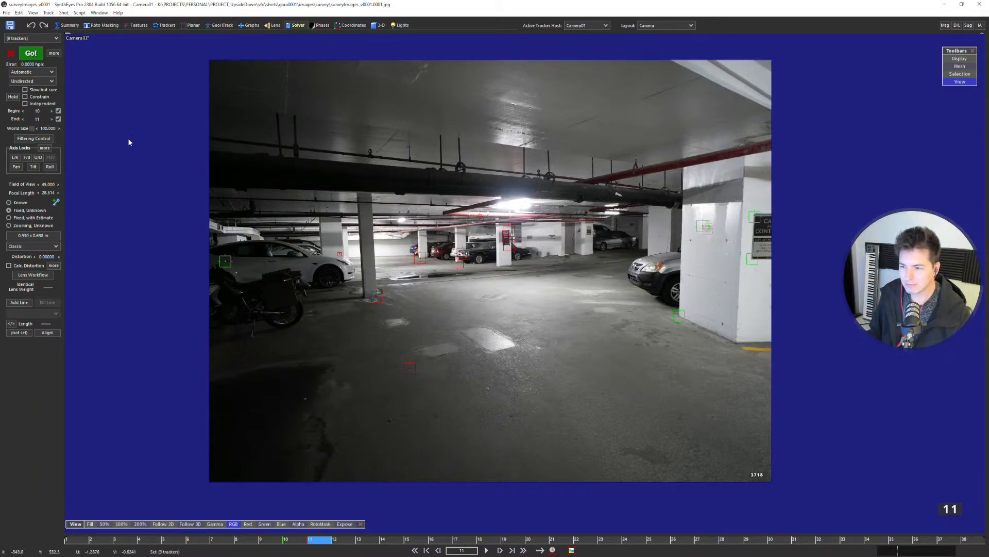
click(32, 58)
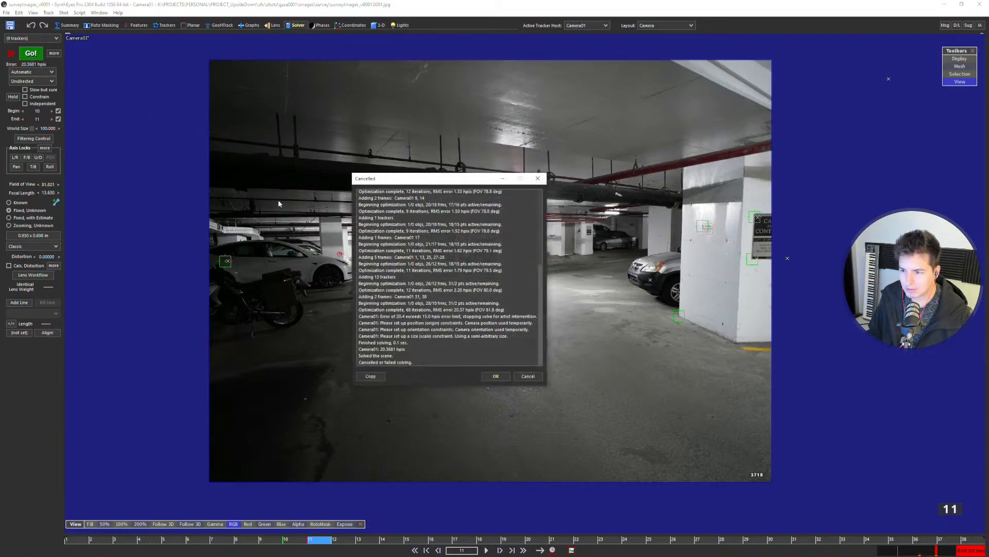
click(489, 375)
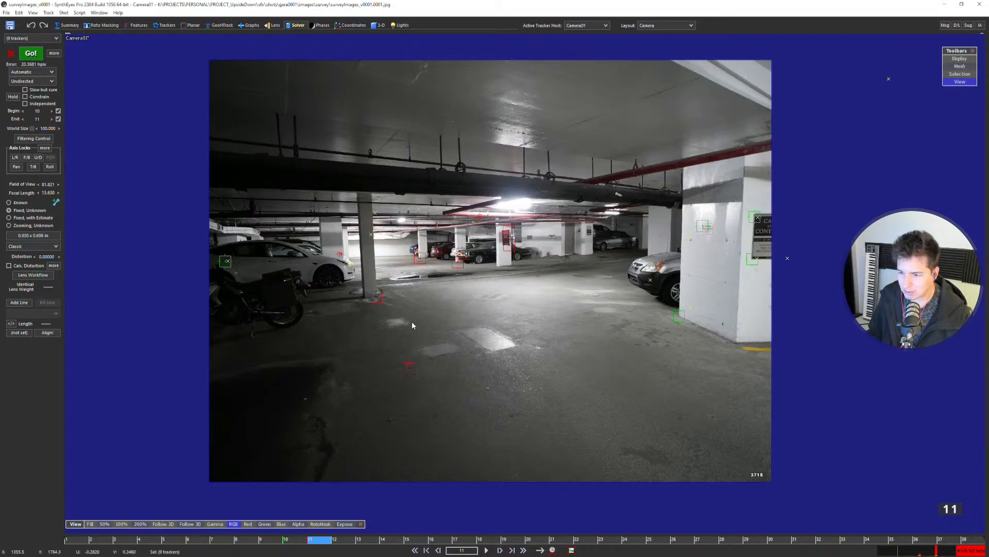
Enable lens distortion calculation and solve the camera again.
click(36, 267)
key(F9)
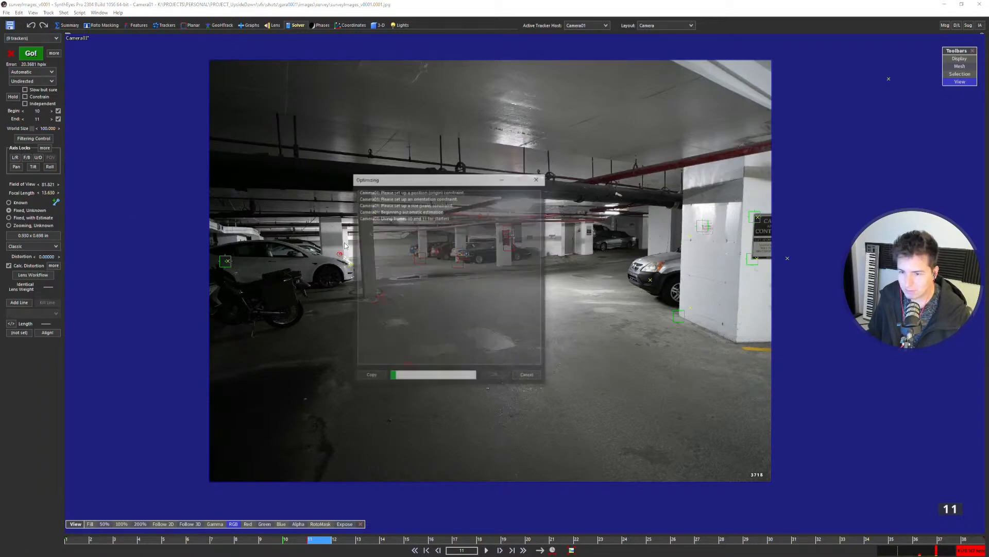
click(495, 375)
Step back from frame 11 to frame 6 and examine how the solved points line up with their trackers.
key(Left)
key(Left)
key(Left)
key(Left)
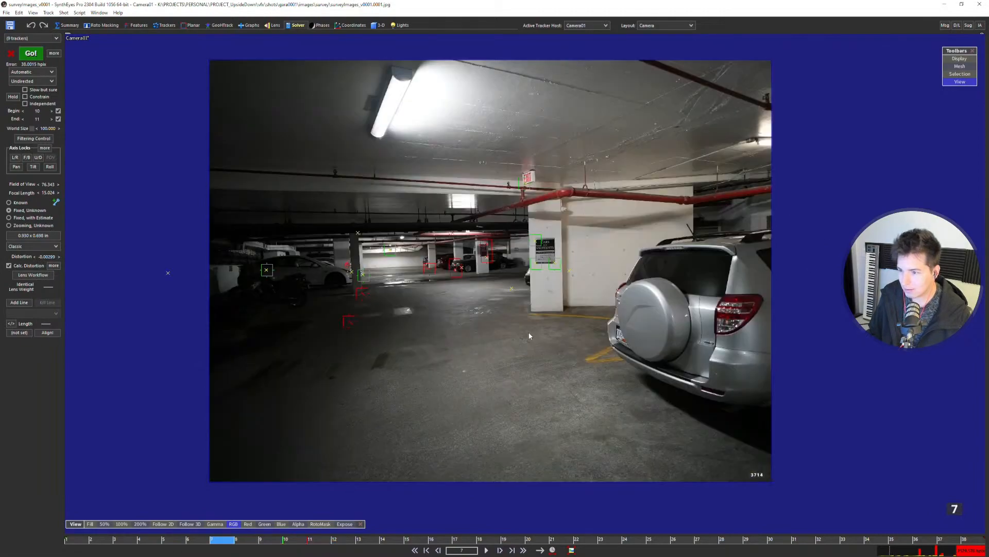
key(Left)
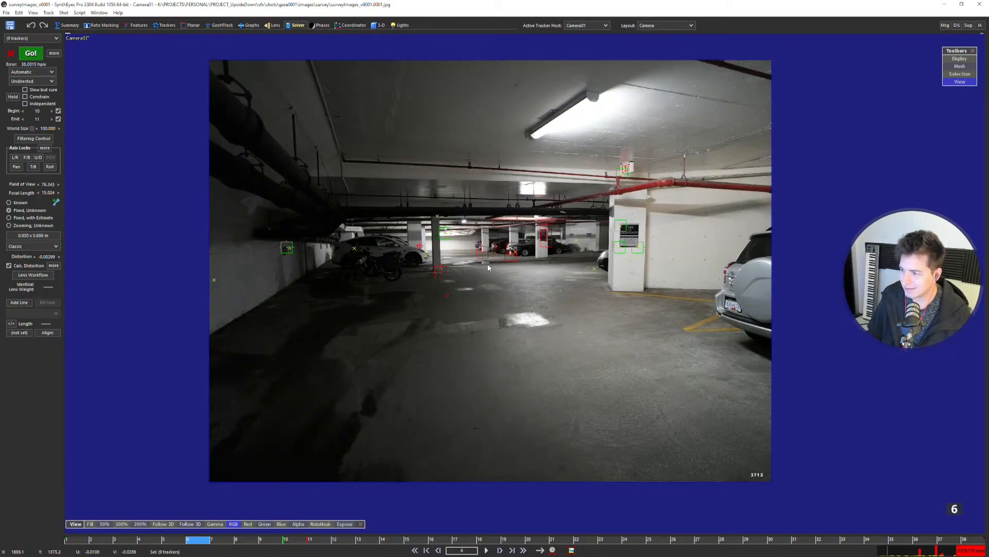
scroll(489, 281, up, 2)
middle_drag(499, 290, 504, 292)
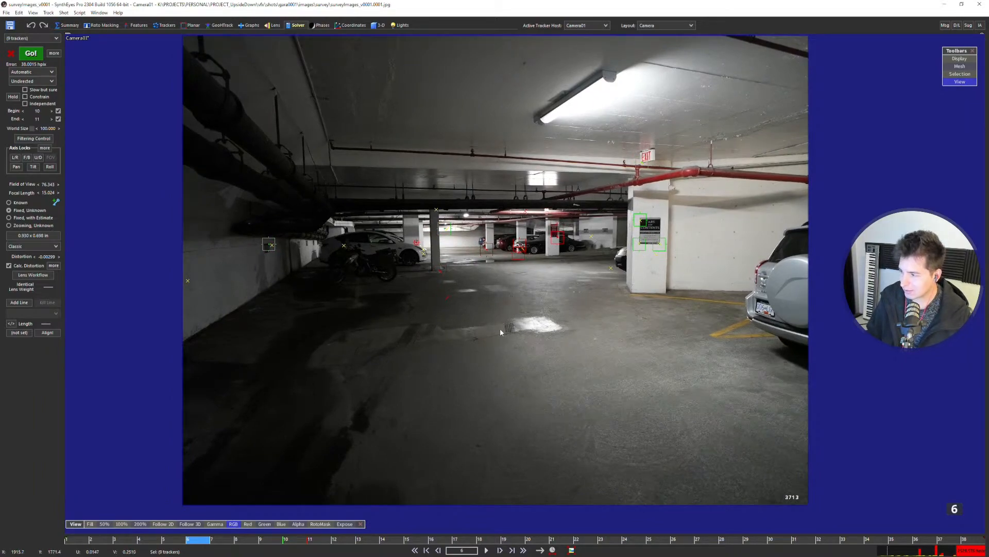
right_drag(496, 326, 497, 328)
middle_drag(496, 329, 487, 341)
Step through frames 7 to 10 to examine the offsets between the solved points and their trackers.
key(d)
key(d)
key(d)
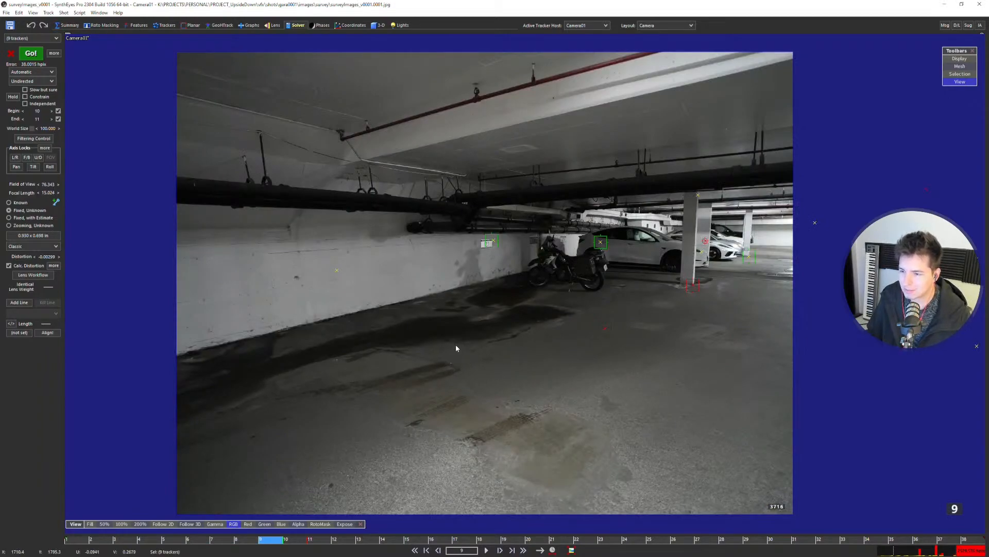
key(Left)
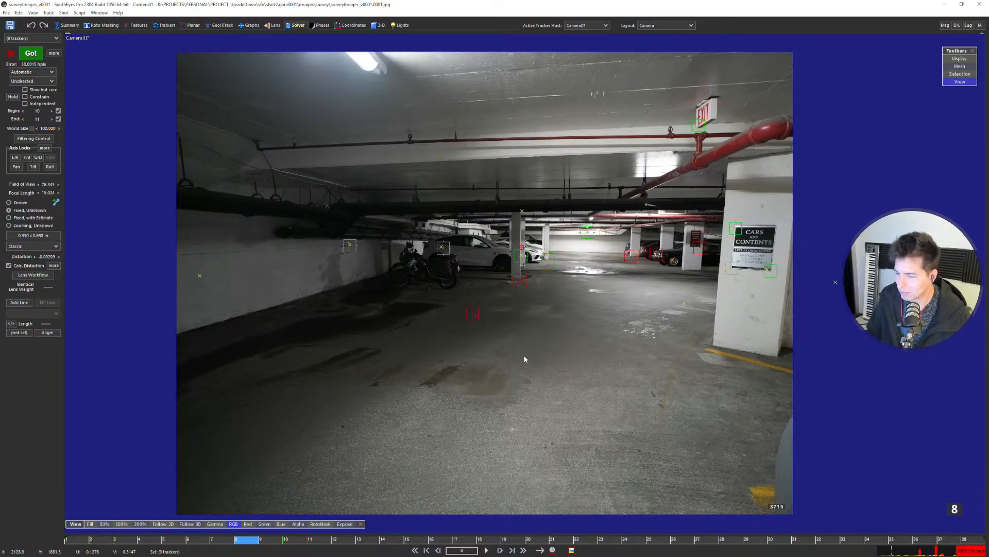
key(Left)
key(Right)
key(Right)
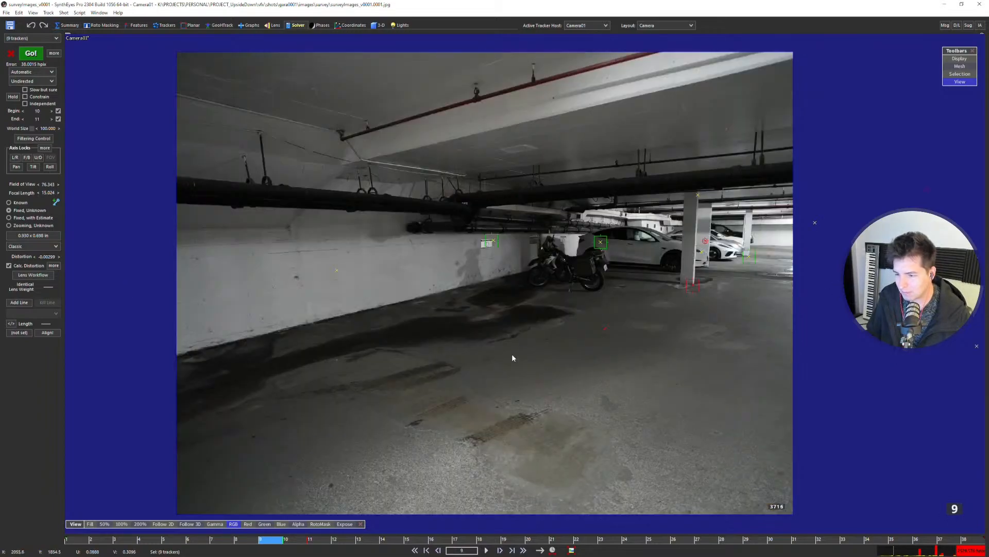
key(Right)
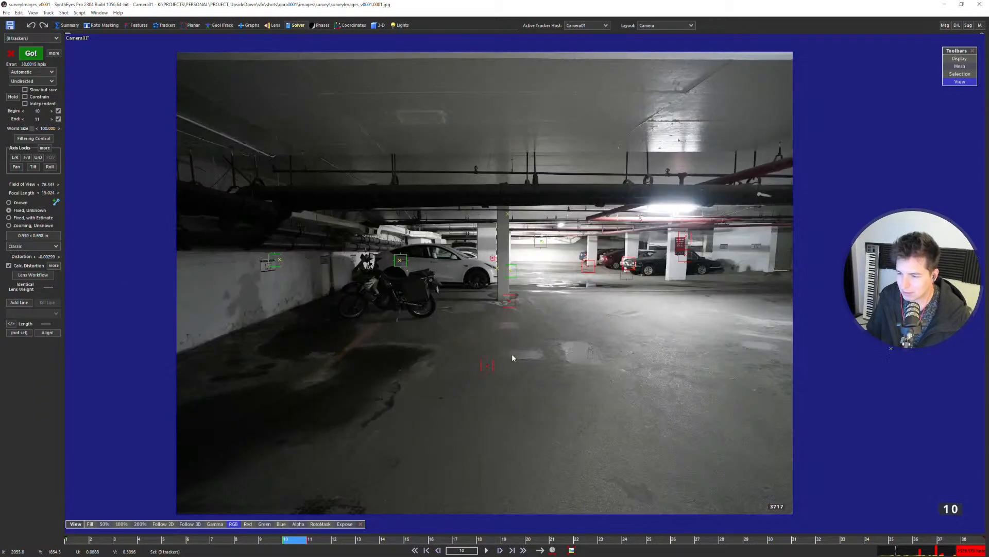
Step forward from frame 10 to frame 17 and examine how the solved points line up with their trackers.
key(Right)
key(Right)
key(Right)
key(Right)
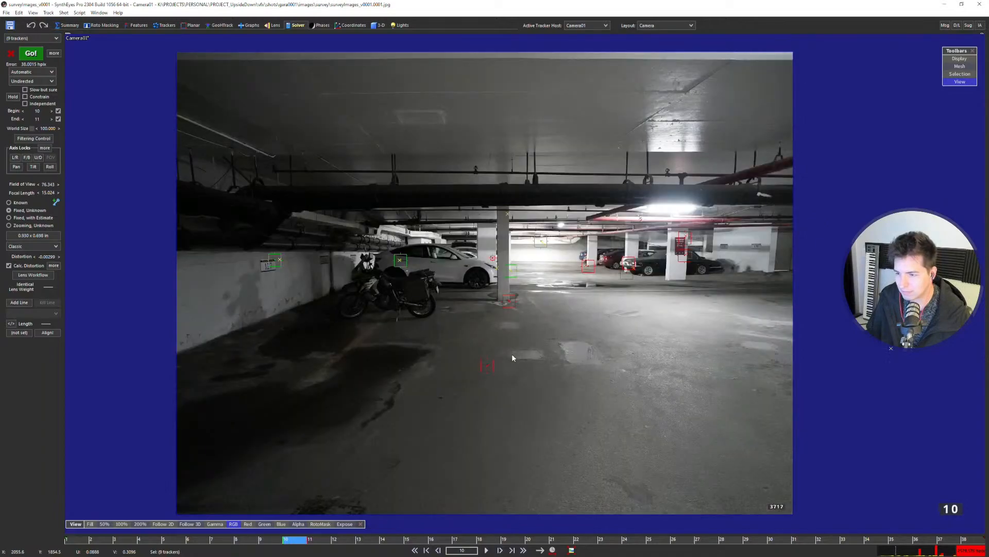
key(Right)
key(Right)
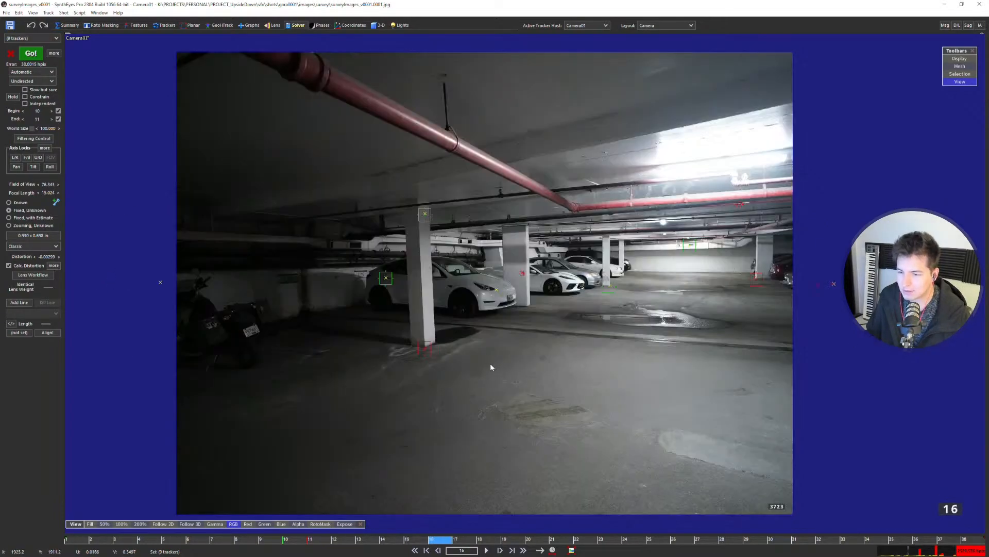
key(Right)
key(Right)
key(Right)
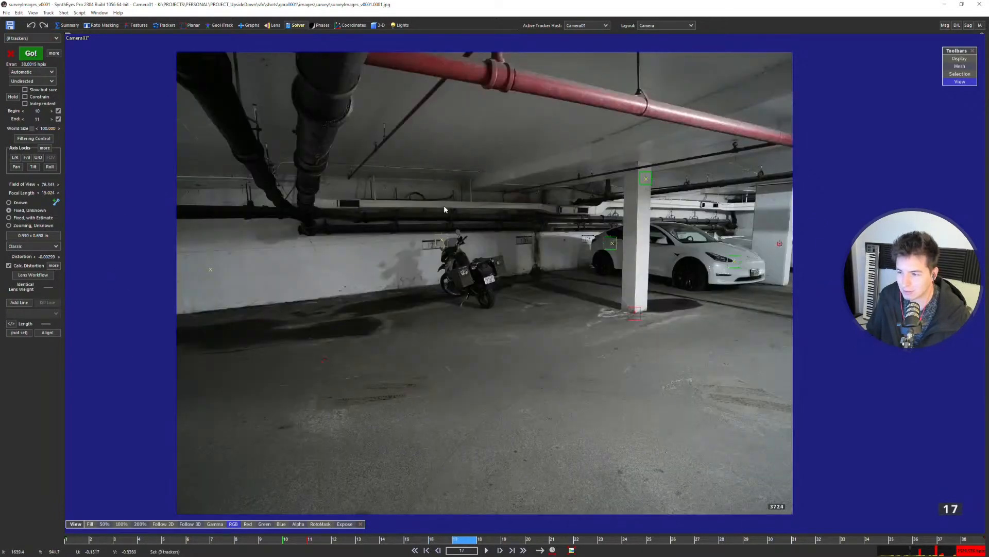
Step on from frame 17 to frame 30 and examine the tracker coverage and solved point offsets in each survey photo.
key(Right)
key(Right)
key(Right)
key(Right)
key(Right)
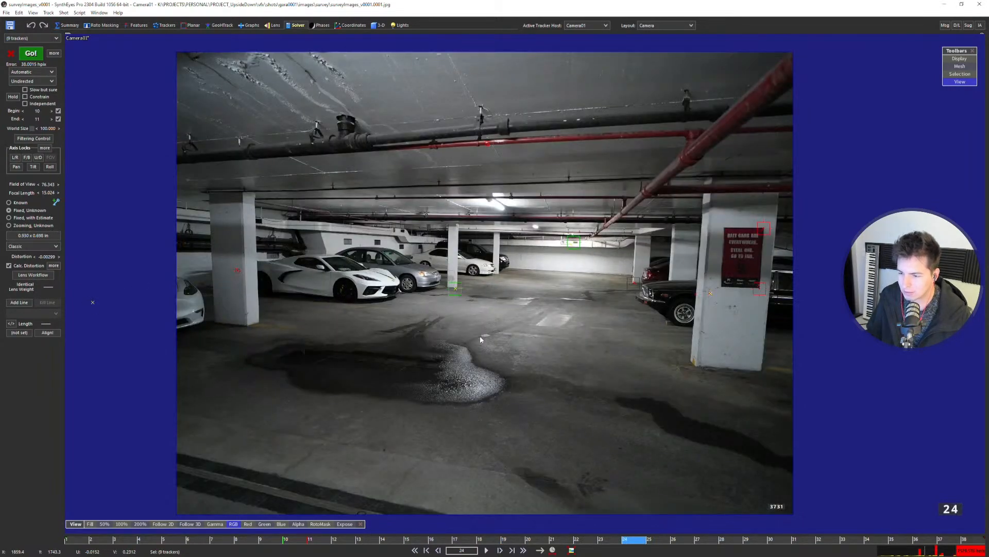
key(Right)
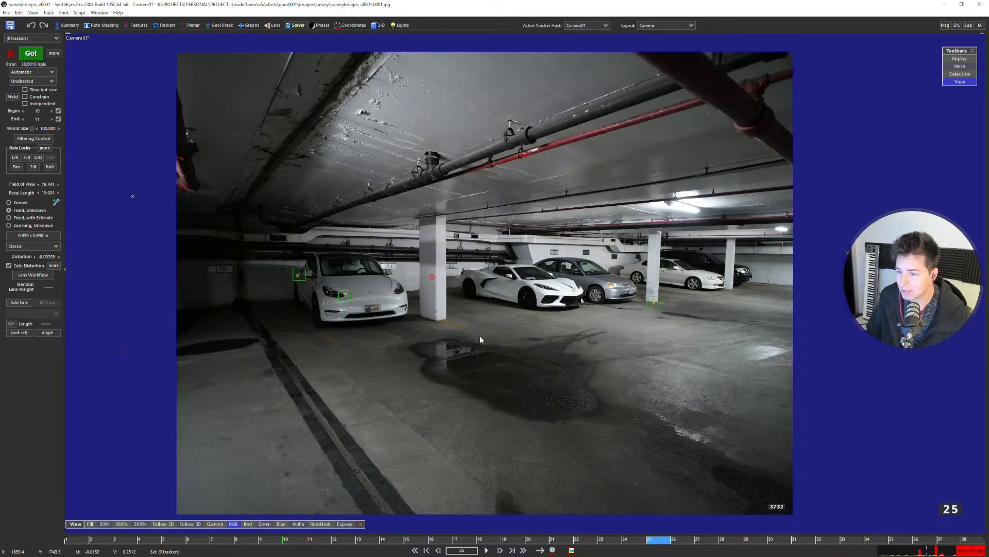
key(Right)
key(Right)
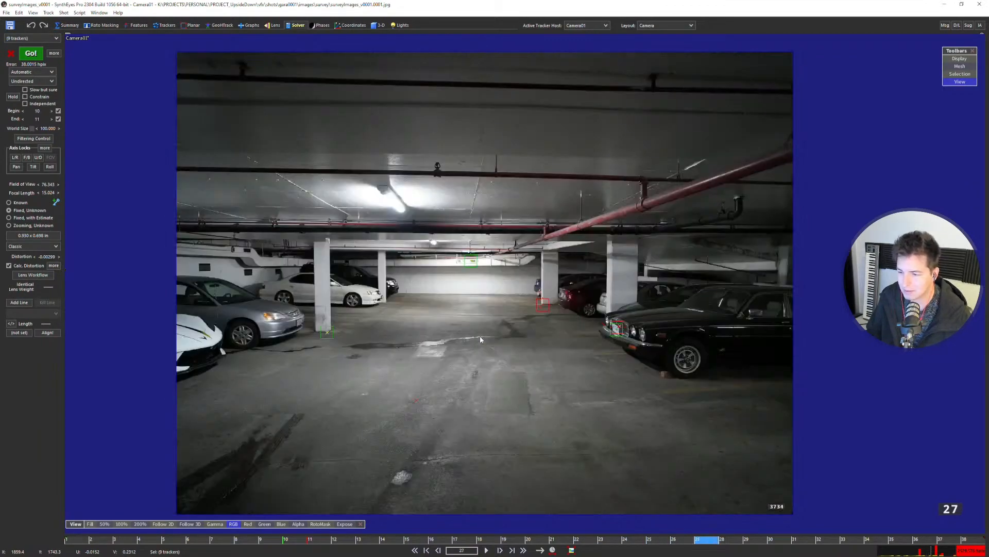
key(Right)
key(Right)
key(Right)
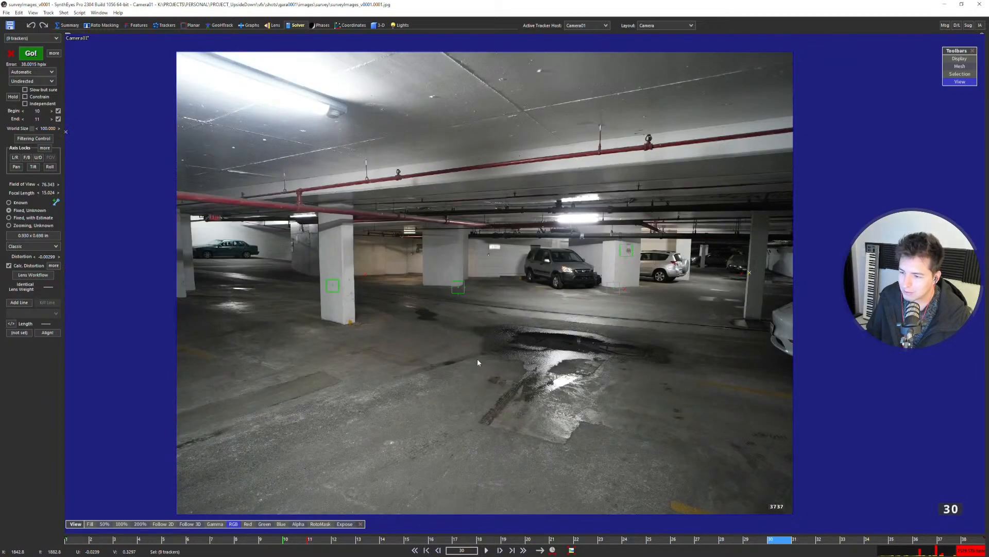
Go back from frame 30 to frames 26 and 27 and compare their trackers with the solved points.
key(Left)
key(Left)
key(Left)
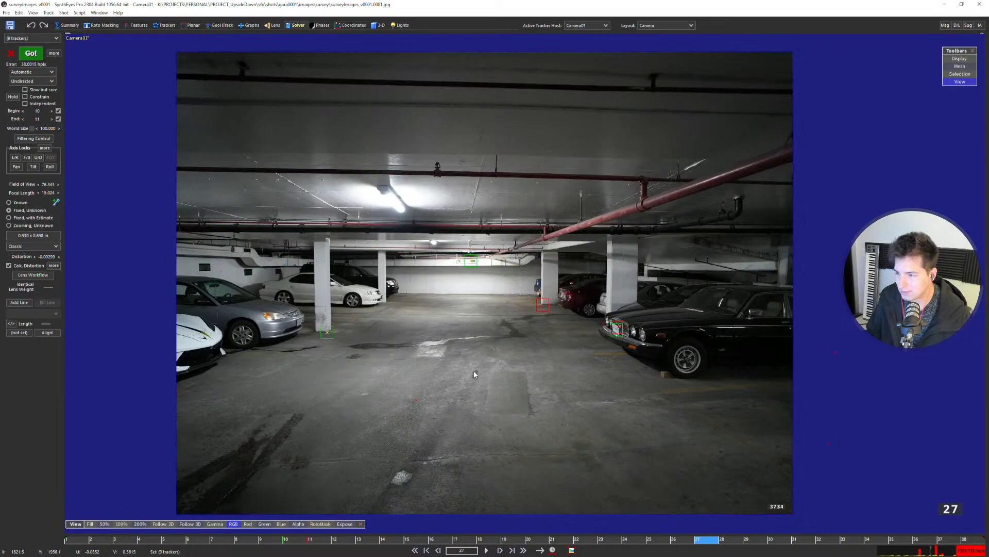
key(Left)
key(Left)
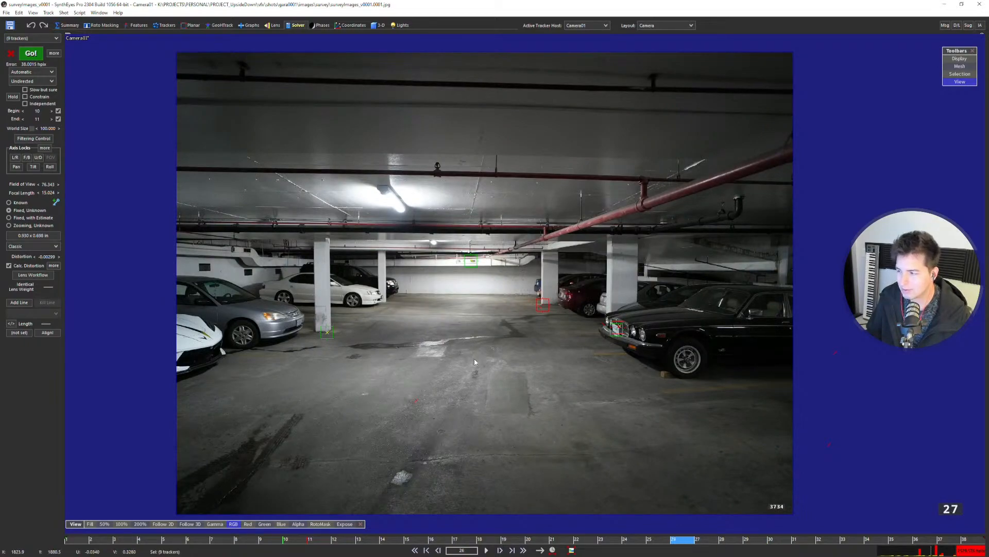
key(Right)
key(Right)
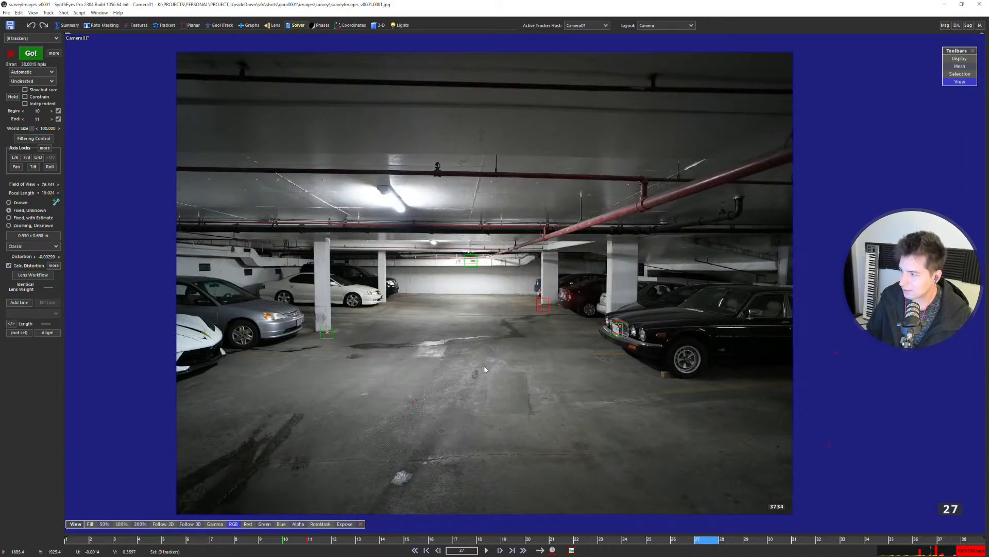
key(Left)
key(Right)
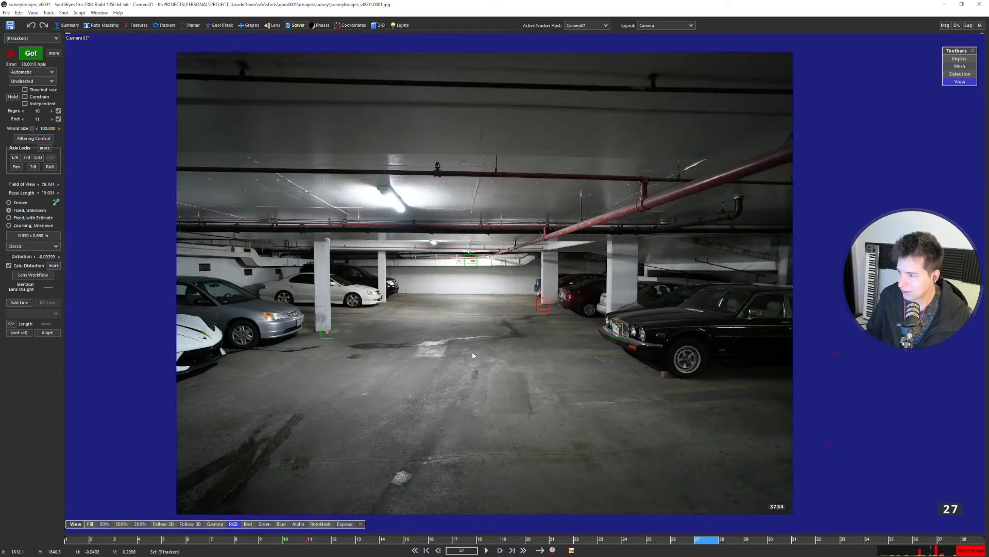
scroll(456, 336, up, 3)
scroll(478, 324, up, 2)
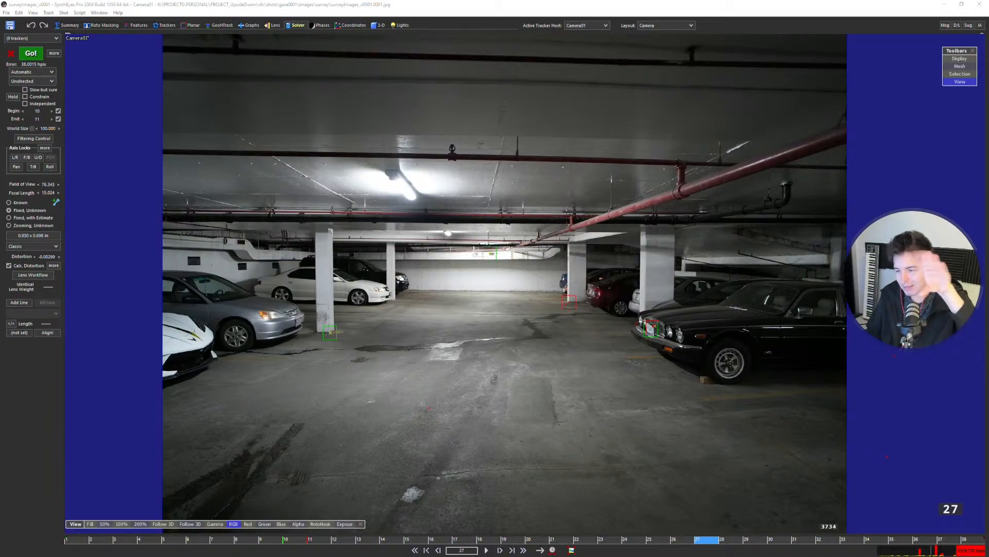
right_drag(509, 302, 515, 308)
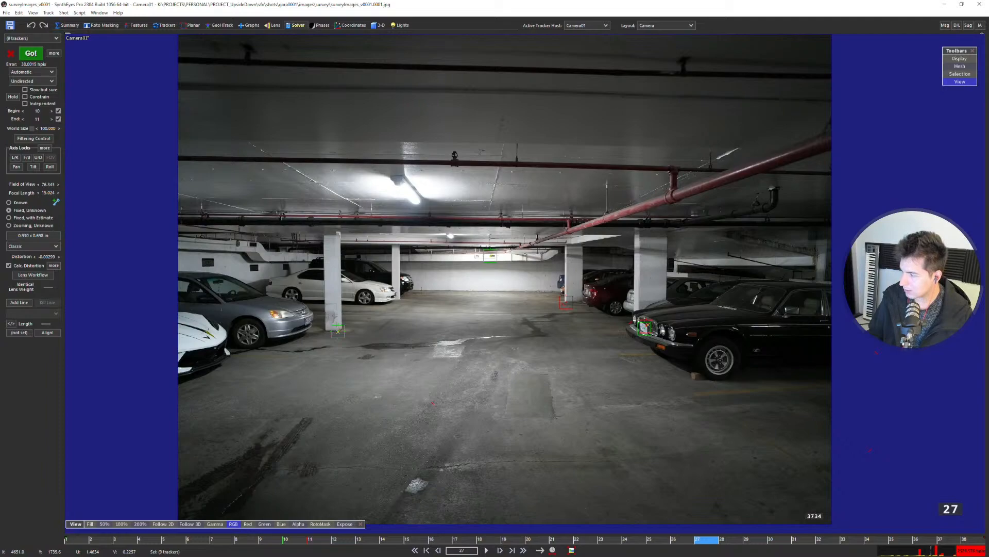
scroll(394, 356, down, 1)
middle_drag(446, 339, 460, 328)
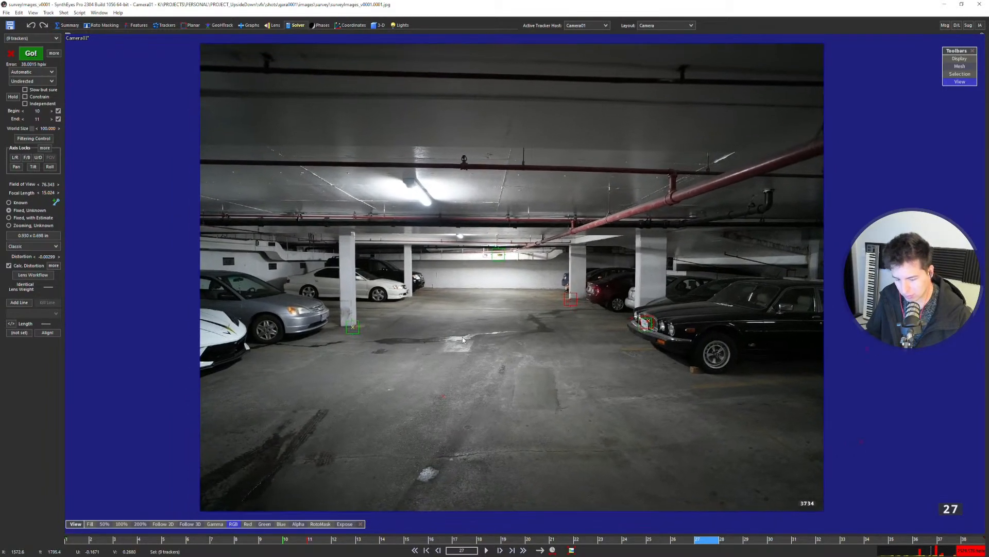
scroll(460, 330, down, 1)
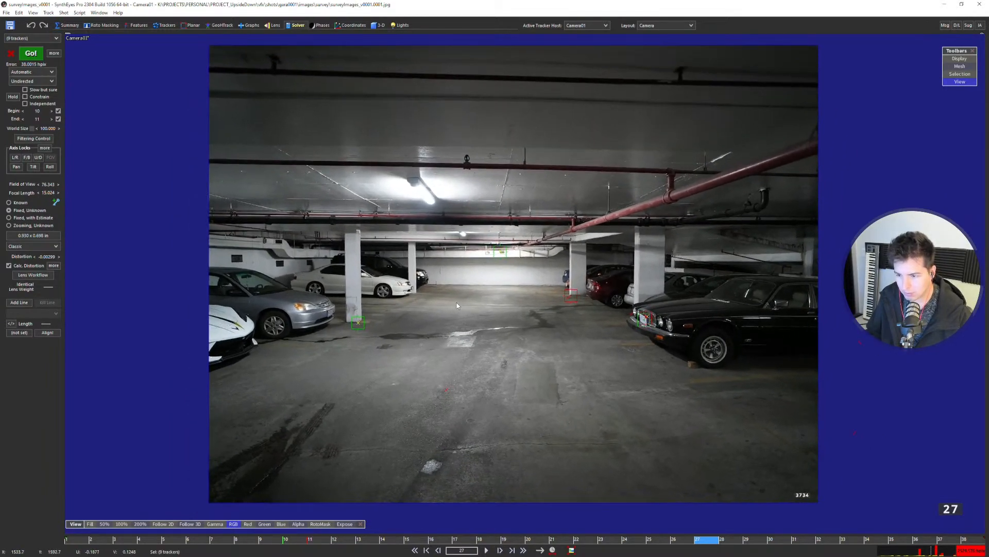
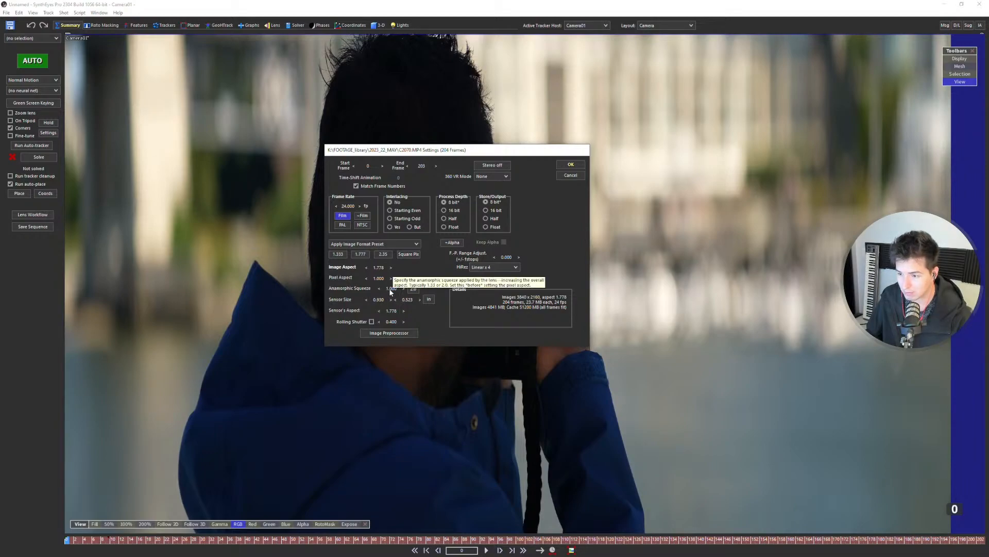
Set the anamorphic squeeze of the C2070.MP4 shot to 1.6 and accept the shot settings.
double_click(390, 289)
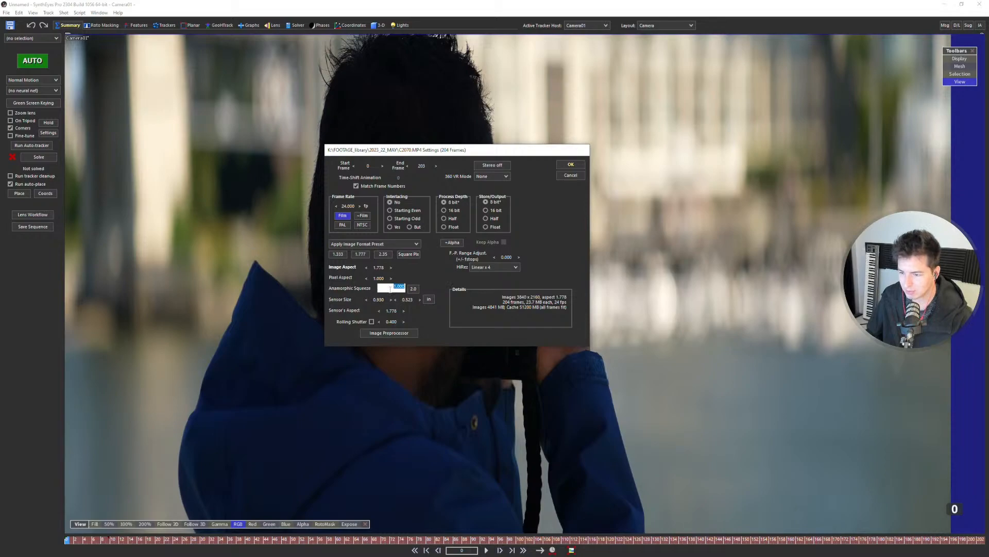
text(1.6)
key(Return)
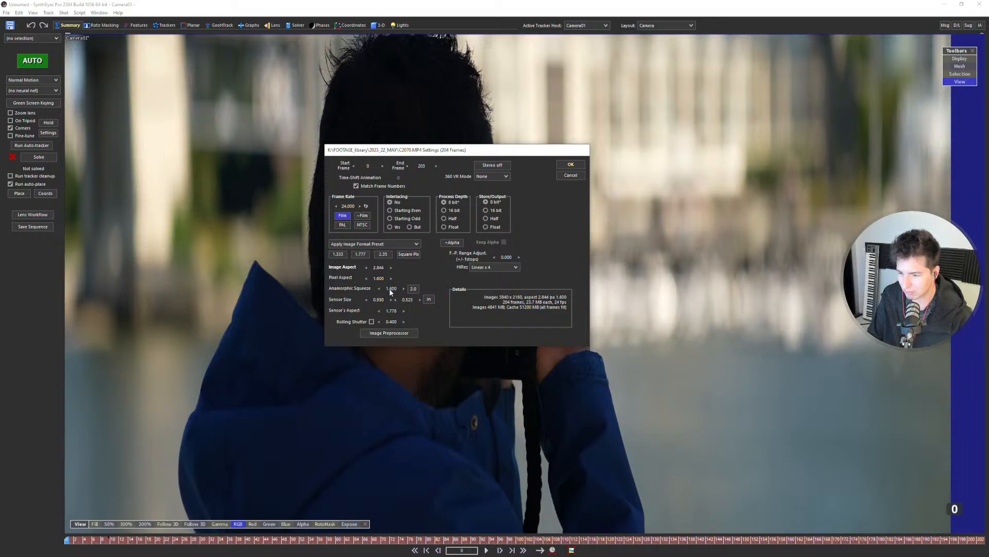
click(571, 165)
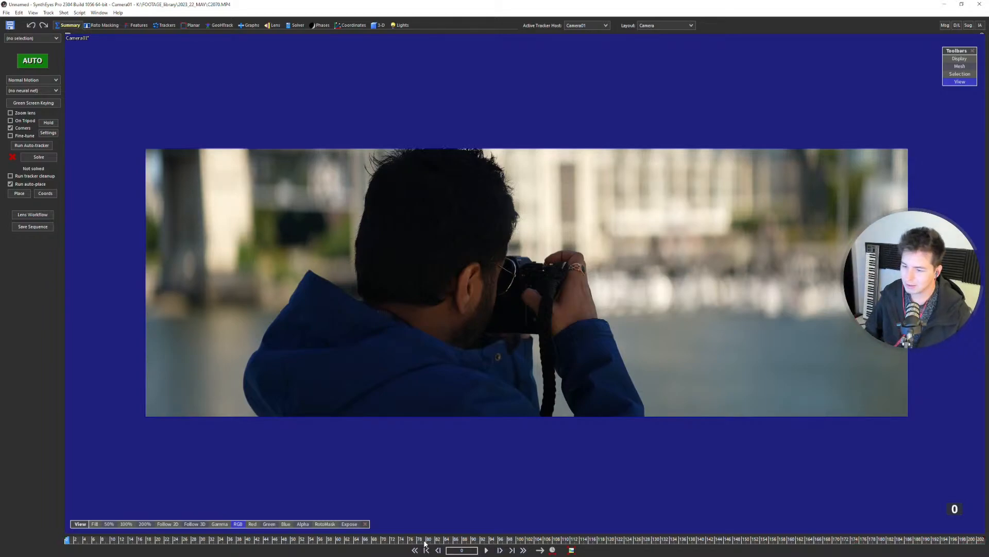
Scrub the shot to frame 24 and examine the desqueezed anamorphic footage up close.
drag(256, 541, 176, 503)
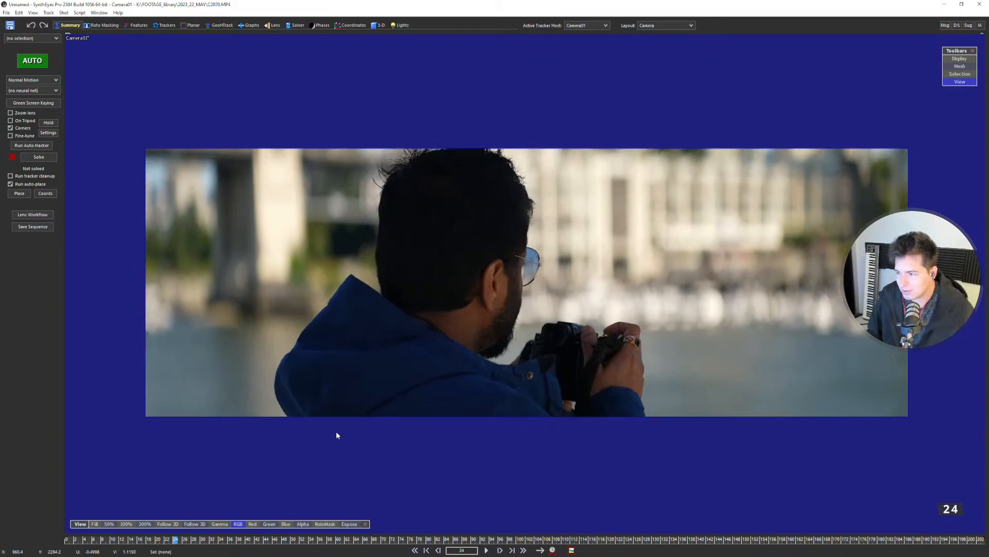
middle_drag(436, 387, 422, 386)
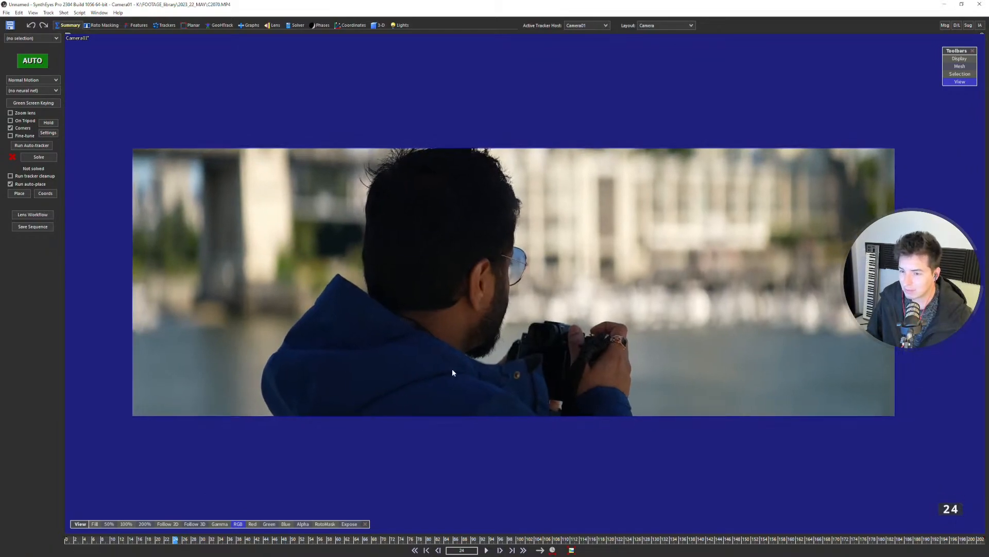
scroll(452, 369, up, 1)
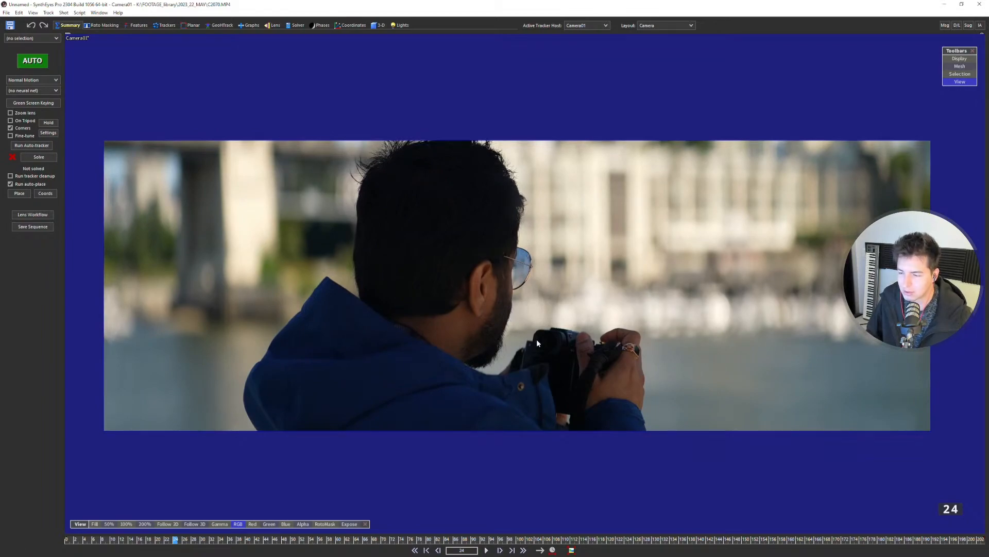
scroll(549, 289, up, 1)
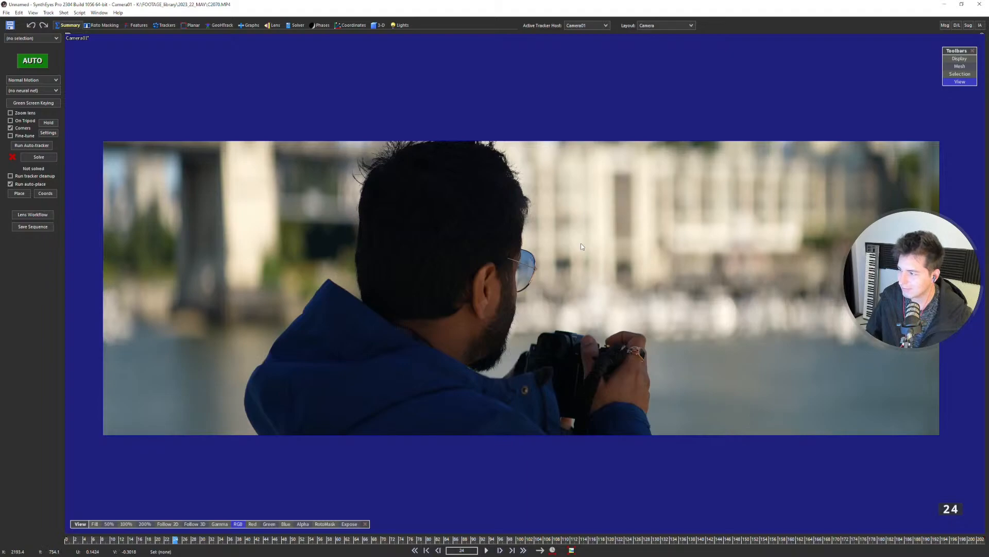
scroll(582, 264, up, 2)
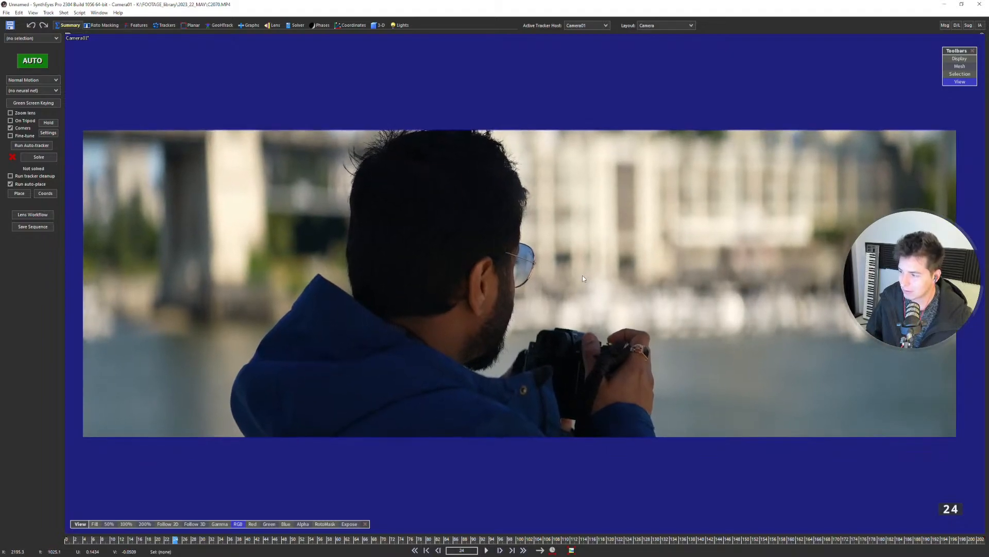
middle_drag(583, 276, 586, 276)
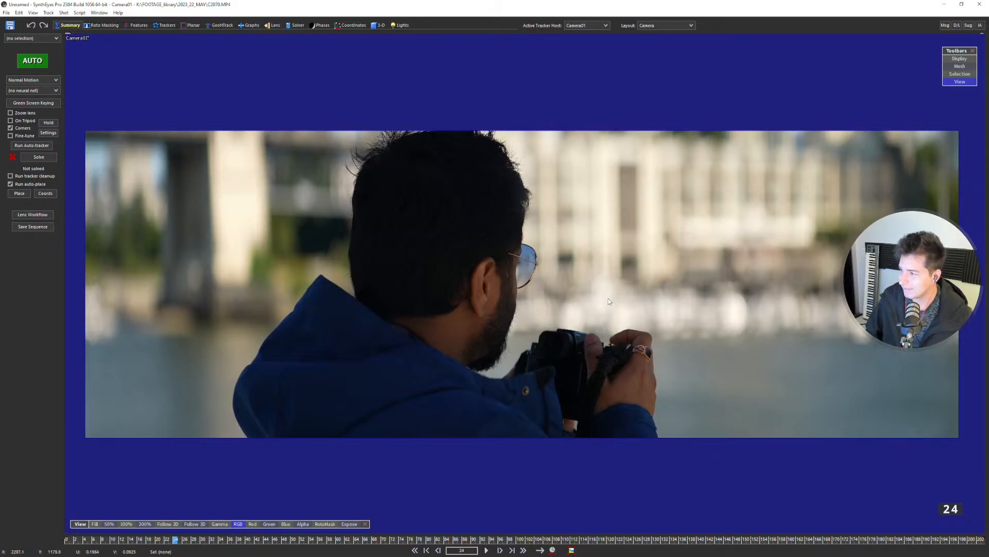
right_drag(608, 298, 609, 307)
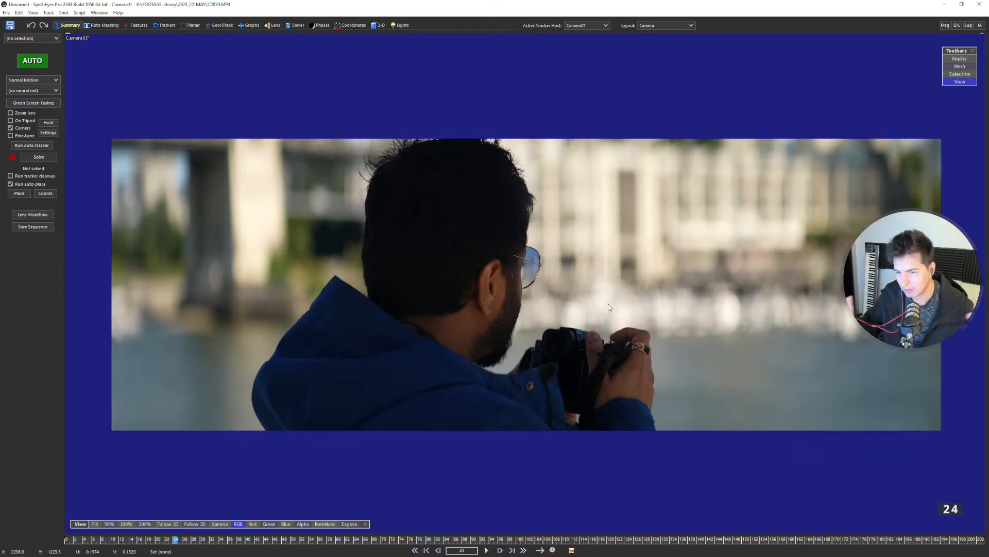
right_drag(648, 311, 649, 315)
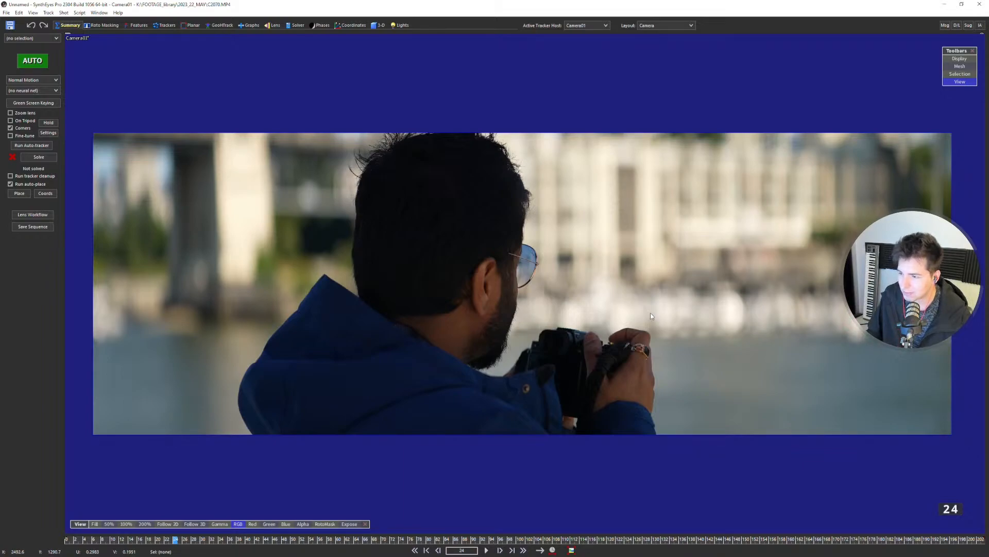
right_drag(624, 296, 571, 301)
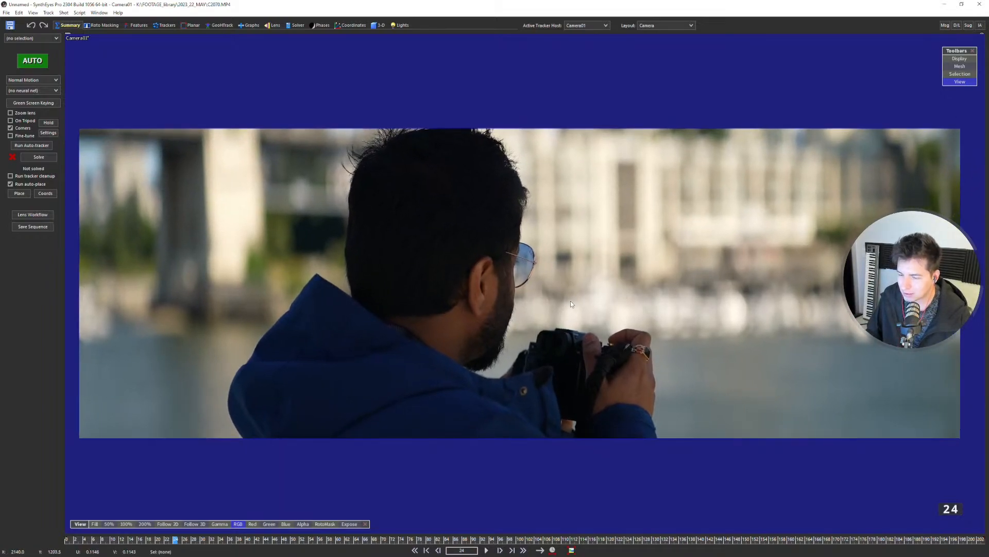
Scrub back and forth through the shot to examine the camera movement and which background features stay visible.
drag(176, 539, 390, 453)
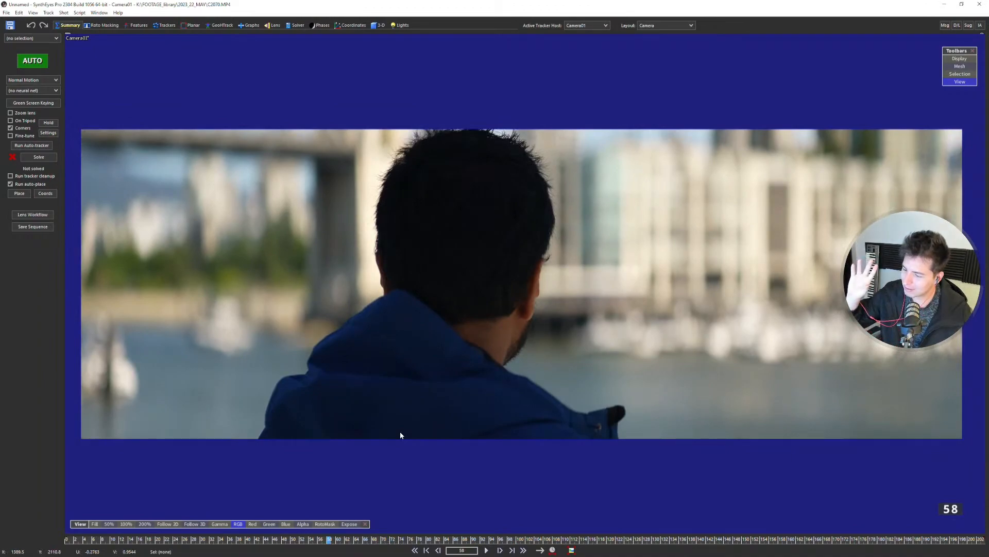
key(Left)
key(Left)
key(Left)
key(Left)
key(Left)
key(Left)
key(Left)
key(Left)
key(Left)
key(Left)
key(Left)
key(Left)
key(Left)
key(Left)
key(Left)
key(Left)
key(Left)
key(Left)
key(Left)
key(Left)
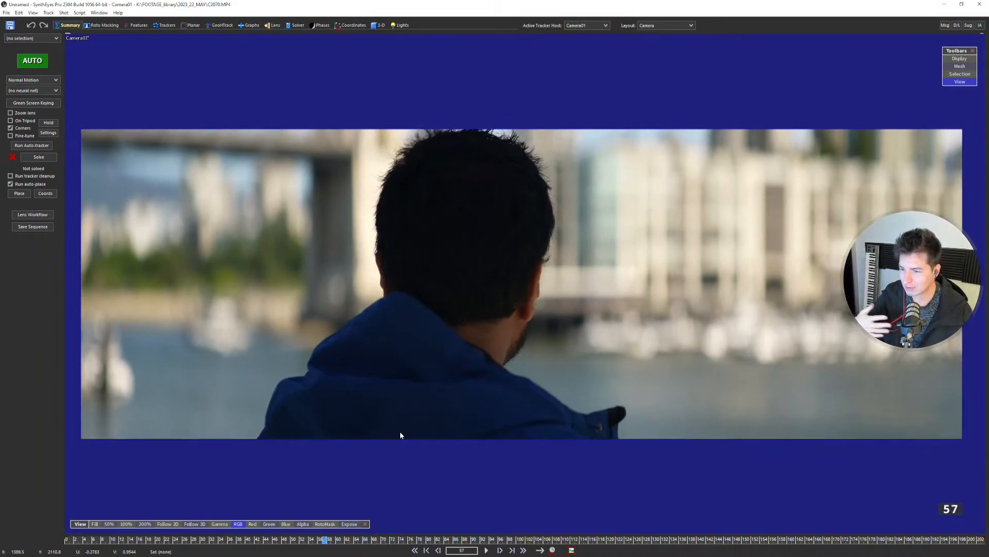
key(Left)
key(Left)
key(Left)
key(Left)
key(Left)
key(Left)
key(Left)
key(Left)
key(Left)
key(Left)
key(Left)
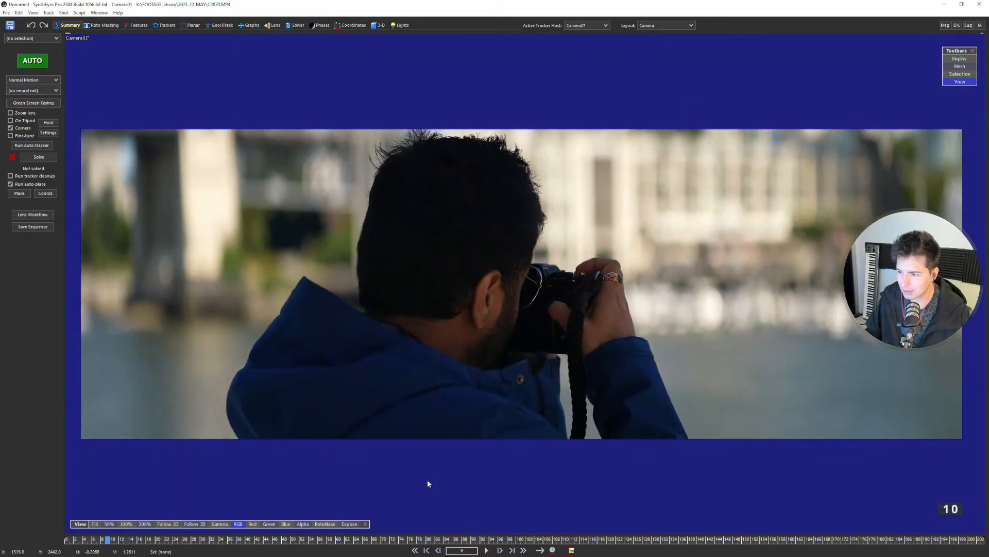
click(466, 530)
drag(466, 530, 242, 516)
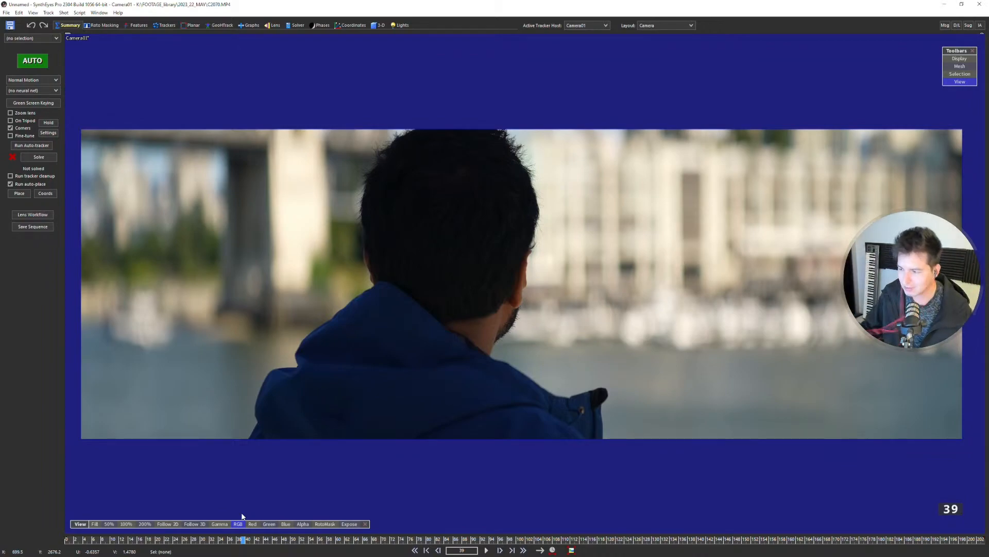
drag(360, 543, 674, 516)
drag(649, 507, 766, 483)
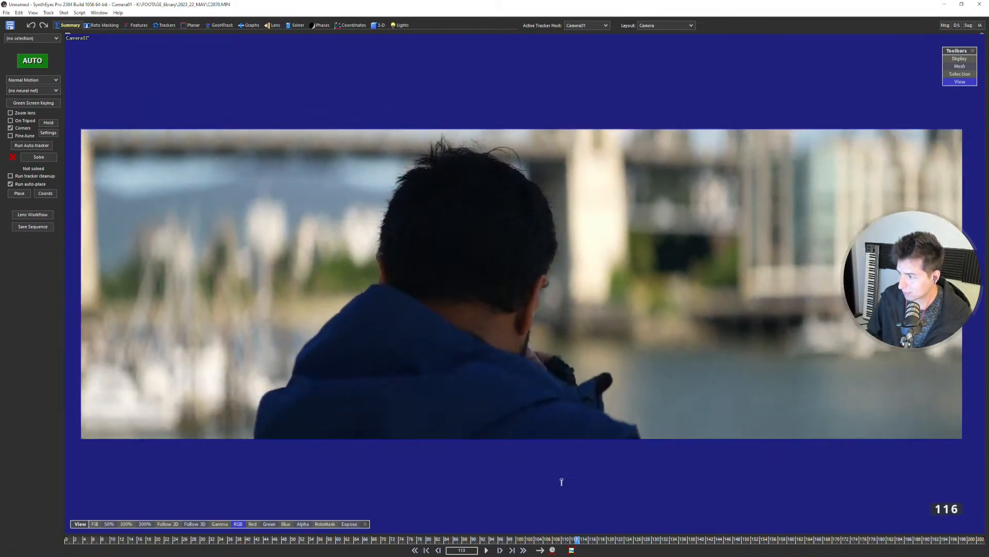
drag(572, 482, 355, 472)
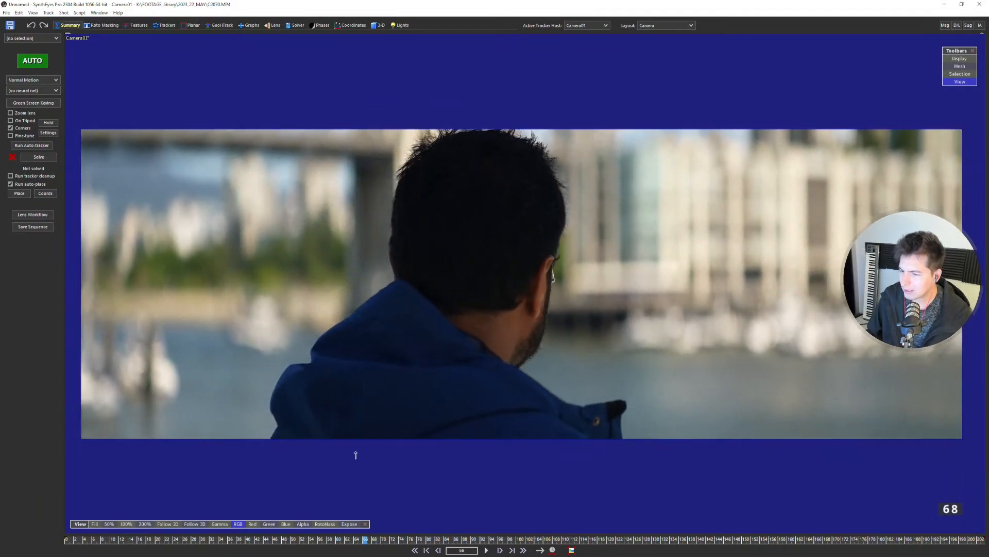
drag(325, 449, 367, 525)
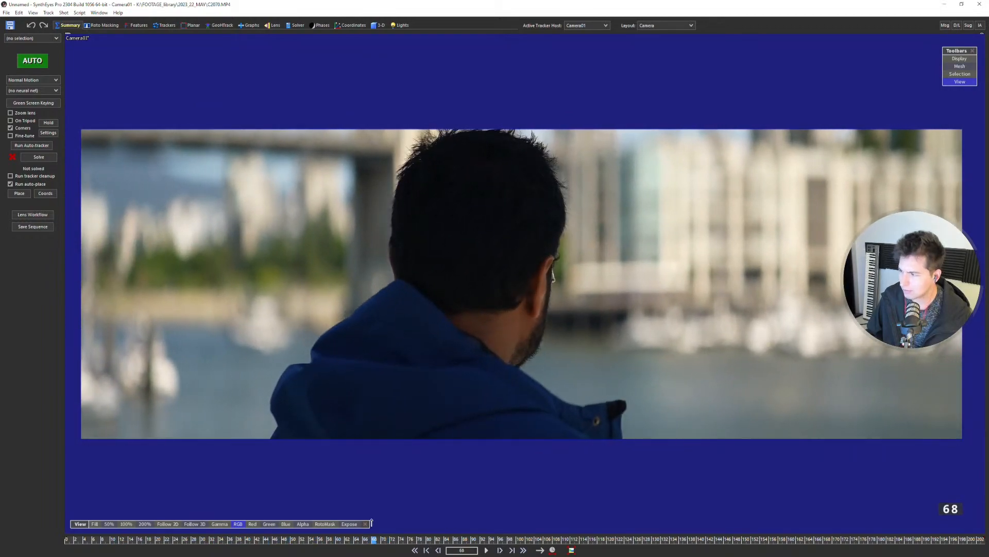
At frame 0, place a tracker on the dark spot in the blurred buildings and enlarge its search area to about 0.175 by 0.258.
mouse_move(304, 524)
mouse_down()
mouse_move(97, 522)
mouse_move(480, 519)
mouse_move(256, 502)
mouse_move(643, 477)
mouse_move(283, 486)
mouse_move(343, 482)
mouse_move(196, 473)
mouse_move(117, 507)
mouse_move(75, 541)
mouse_move(799, 495)
mouse_move(487, 505)
mouse_move(181, 500)
mouse_move(302, 488)
mouse_move(43, 496)
mouse_up()
scroll(661, 252, up, 4)
key(c)
drag(677, 221, 679, 212)
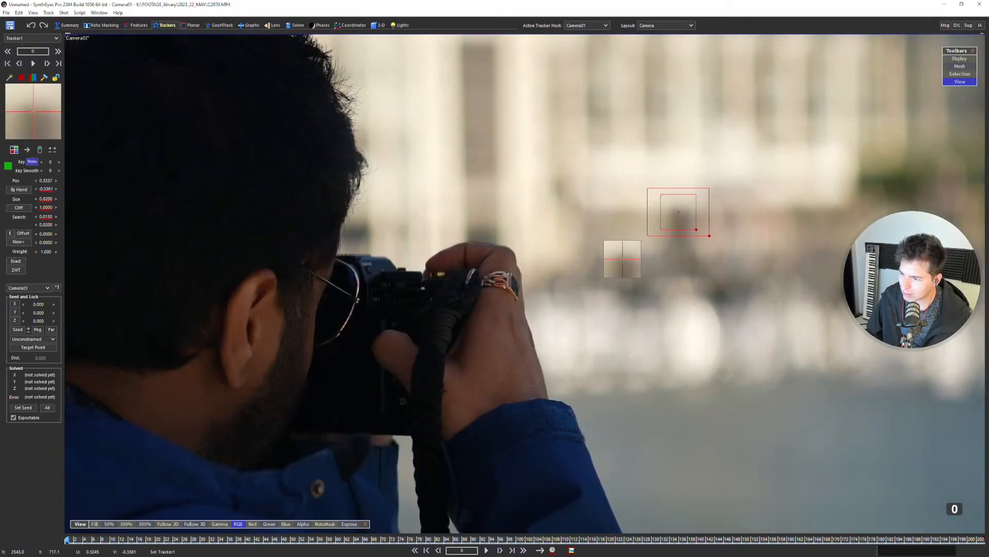
drag(723, 246, 749, 265)
key(5)
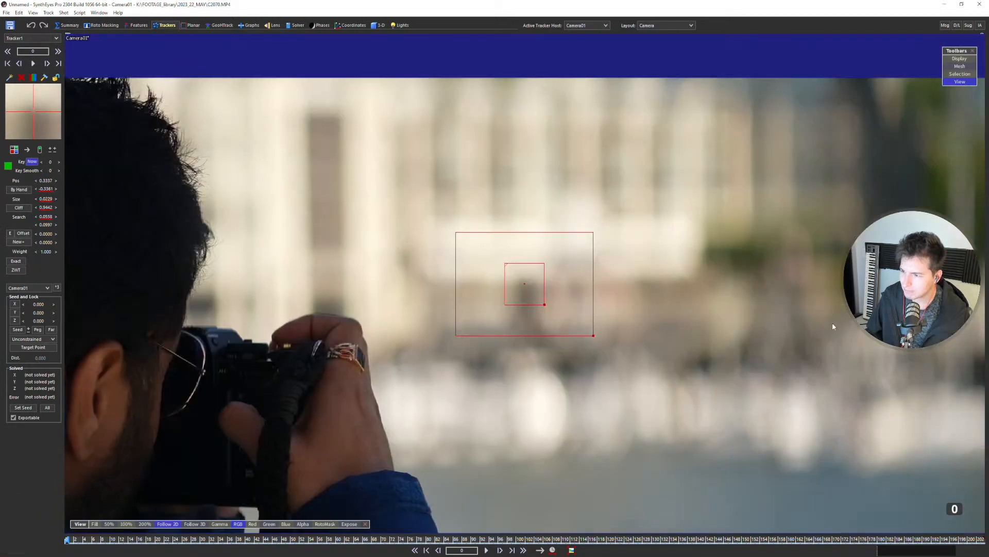
scroll(576, 294, down, 6)
drag(583, 318, 588, 319)
scroll(654, 351, up, 4)
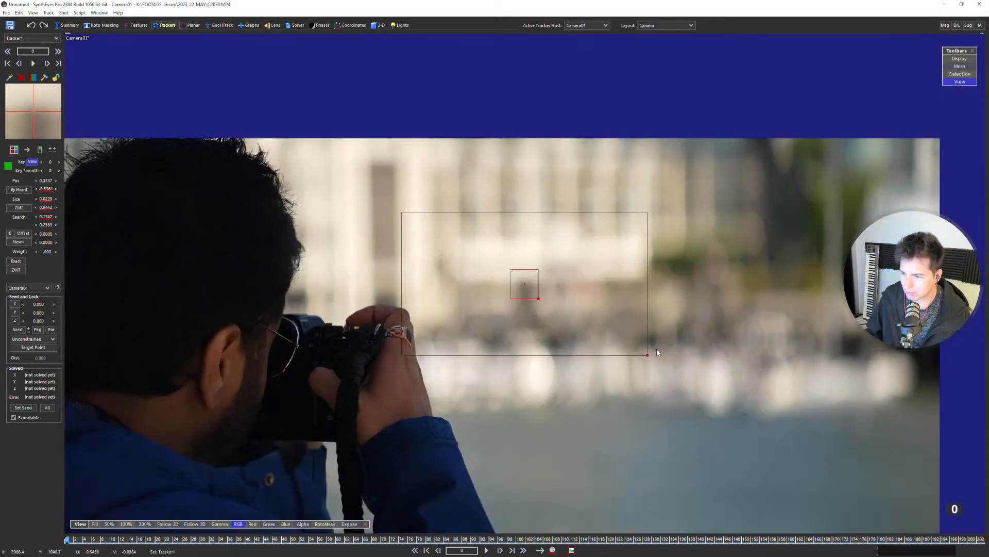
Test the first tracker over a few frames, return to frame 0 and track it forward until it leaves the picture.
key(period)
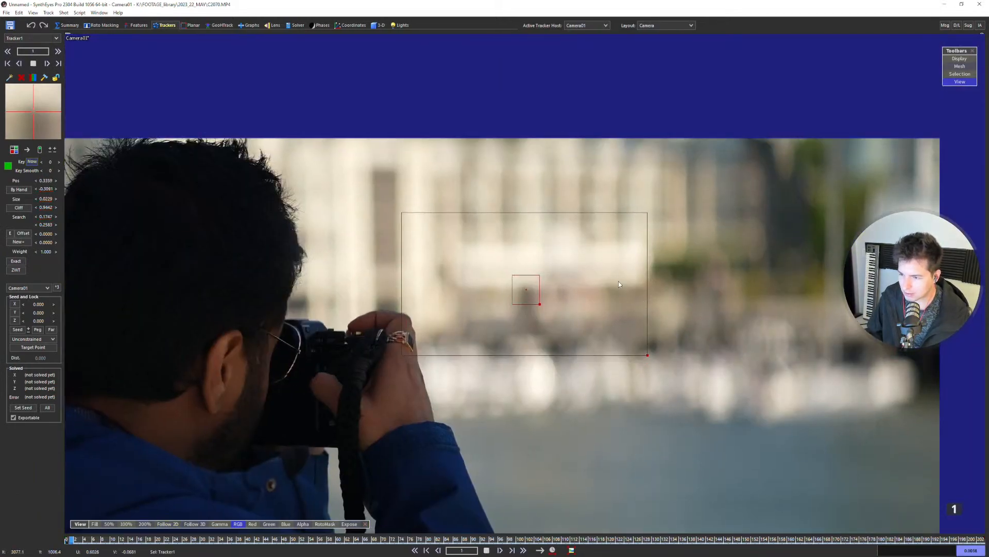
key(period)
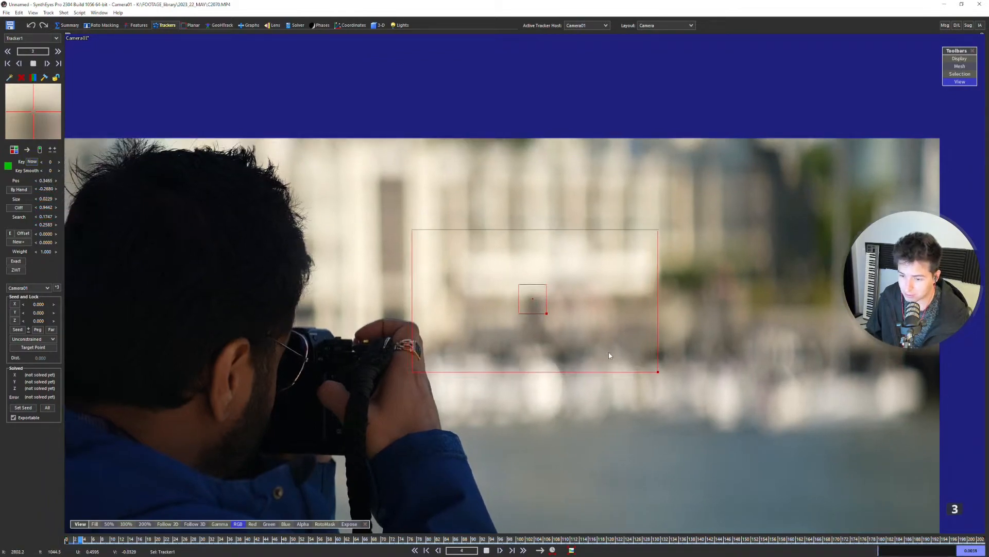
key(shift+a)
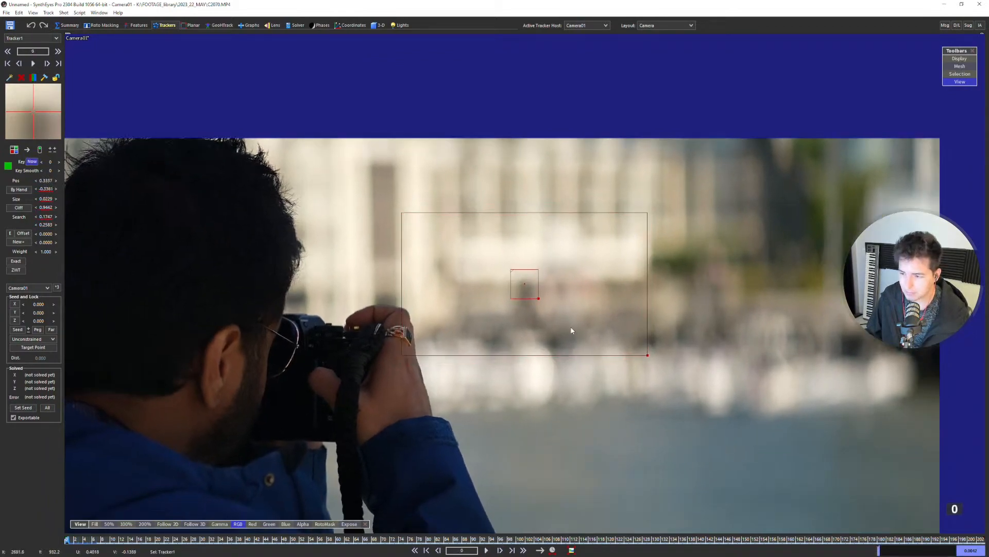
key(space)
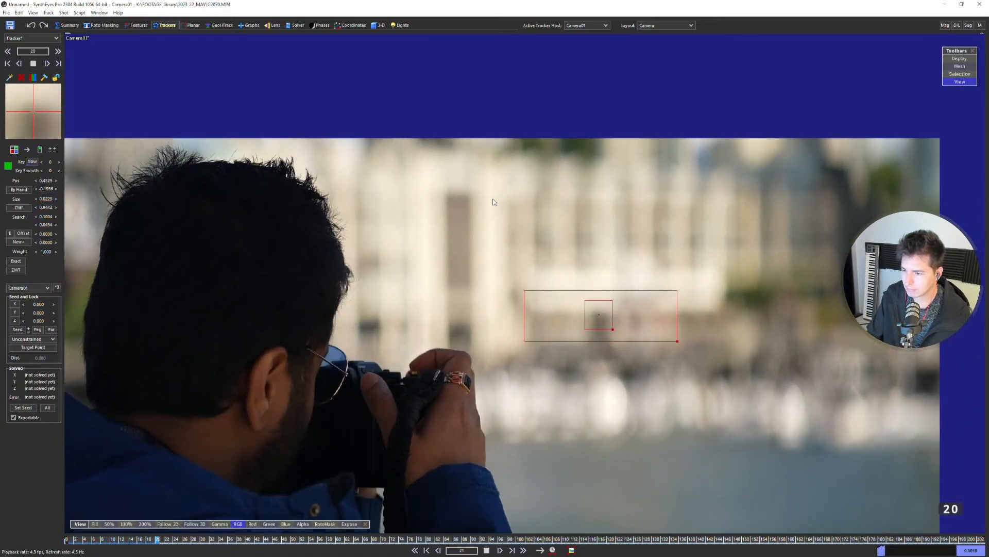
key(space)
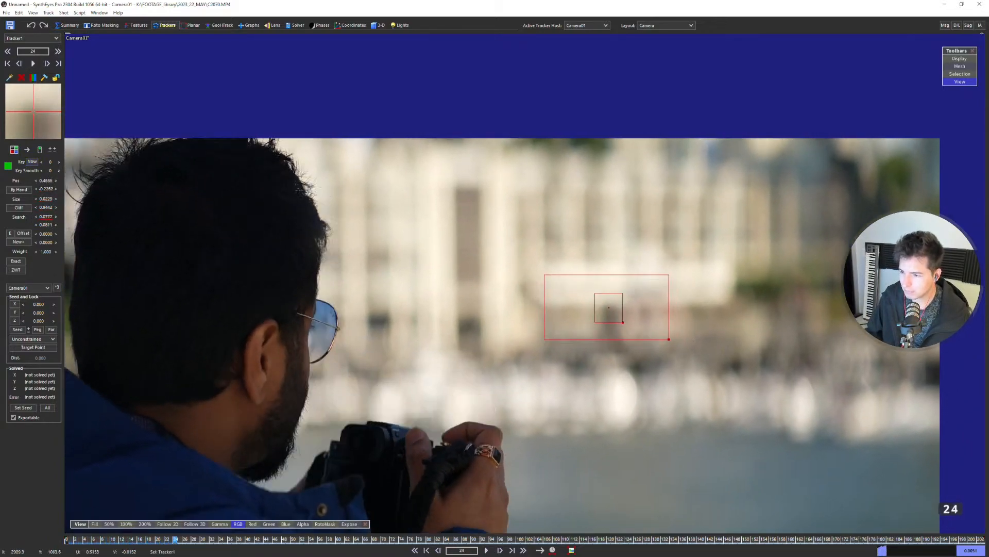
key(space)
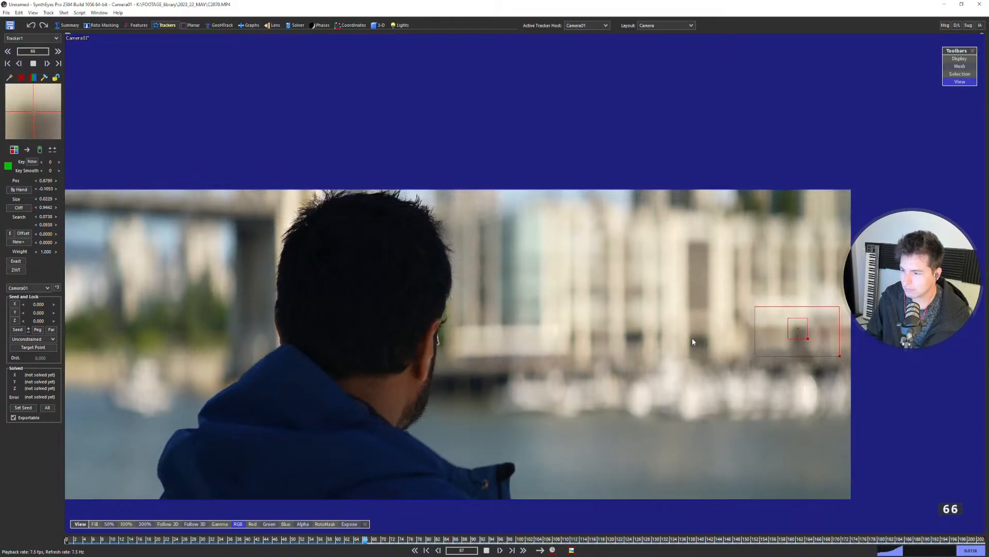
key(space)
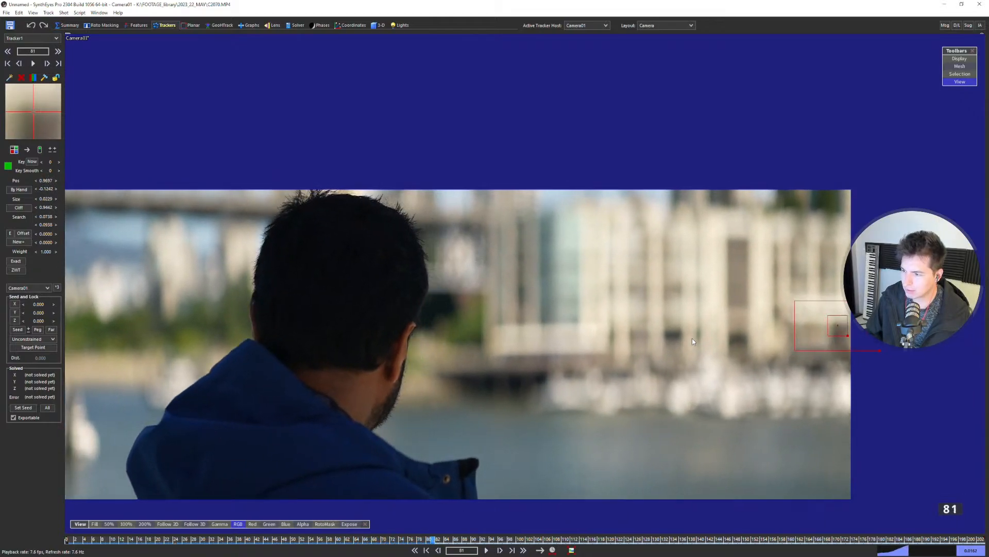
key(space)
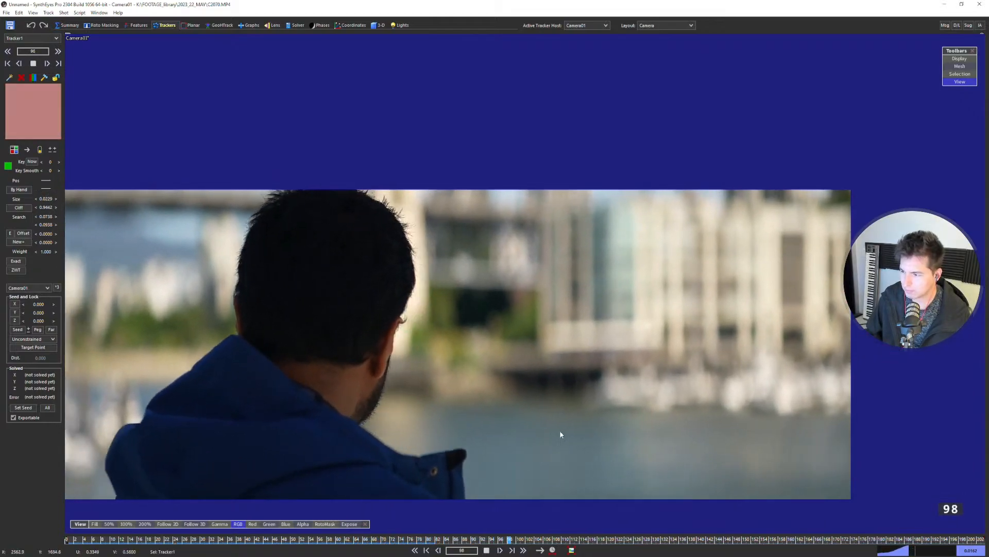
key(space)
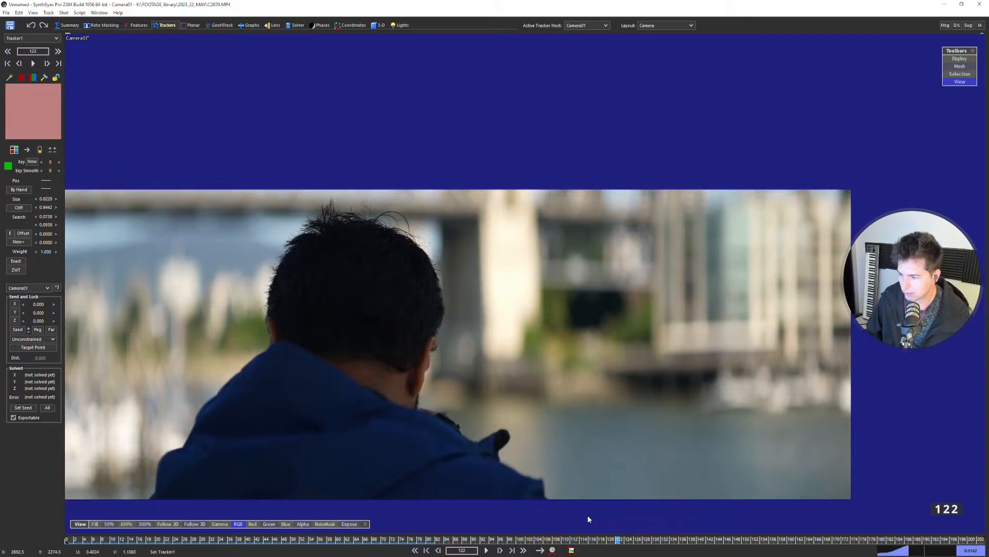
Trim the shot so that it ends at frame 122.
right_click(619, 542)
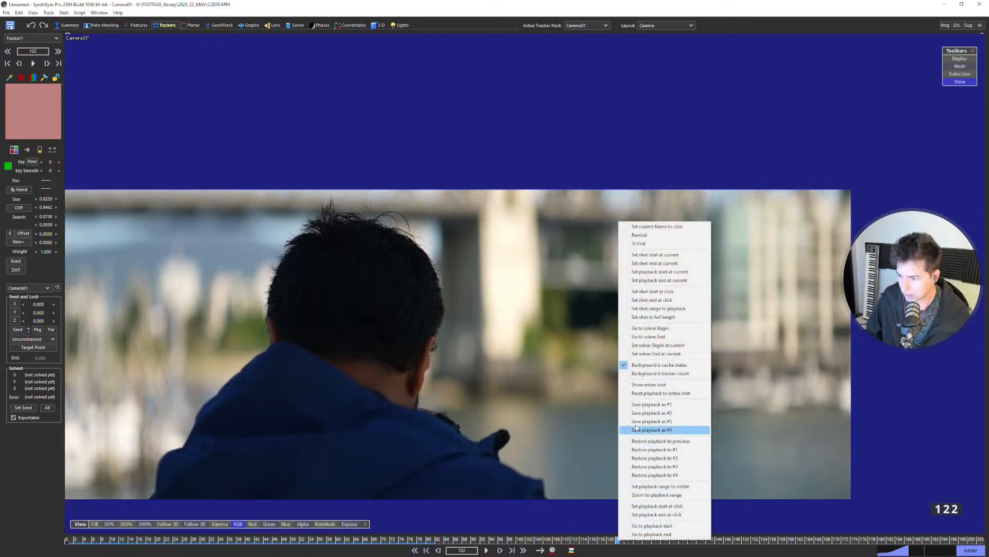
click(652, 300)
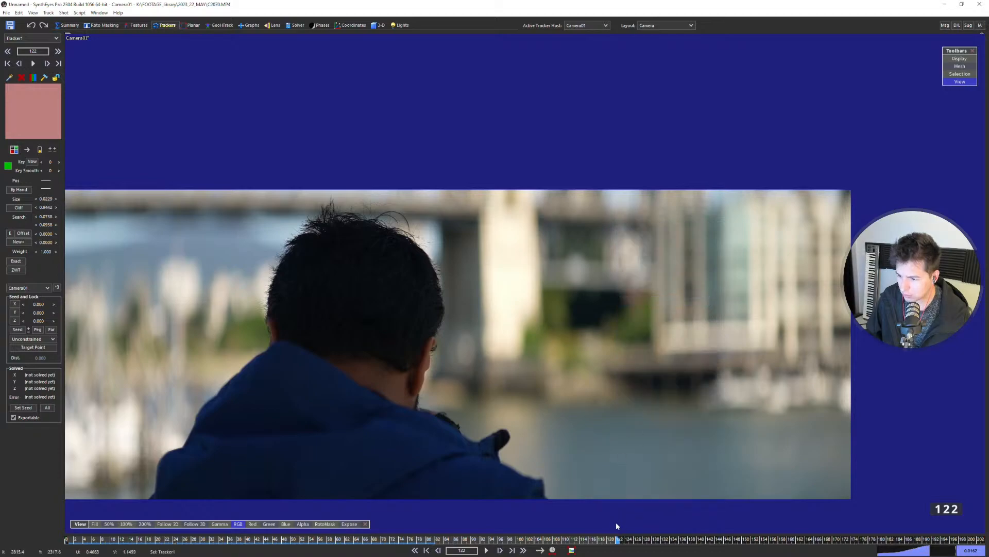
click(552, 550)
At frame 0, add a second tracker on the top of the dark window column, enlarge its pattern and search areas, and test-track a few frames.
drag(558, 540, 1, 507)
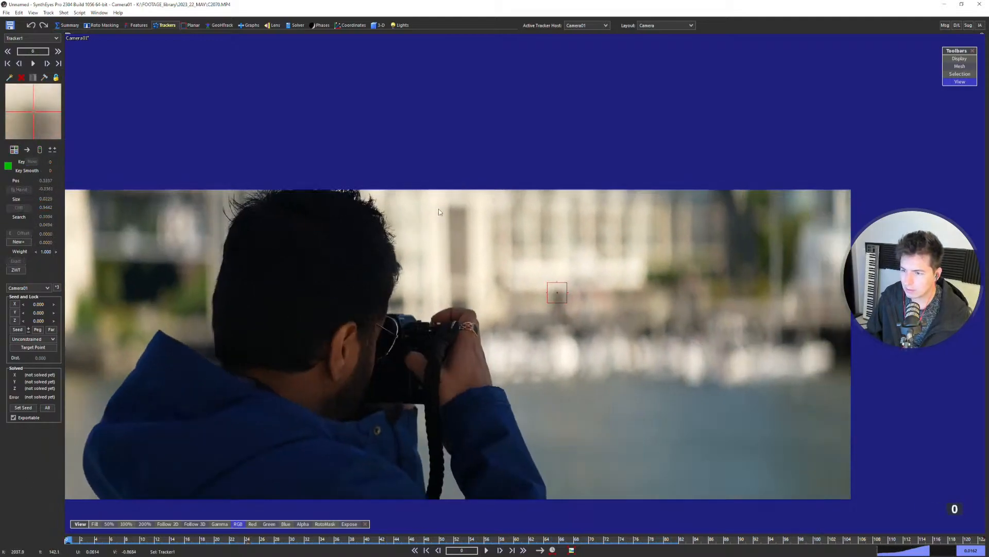
click(456, 211)
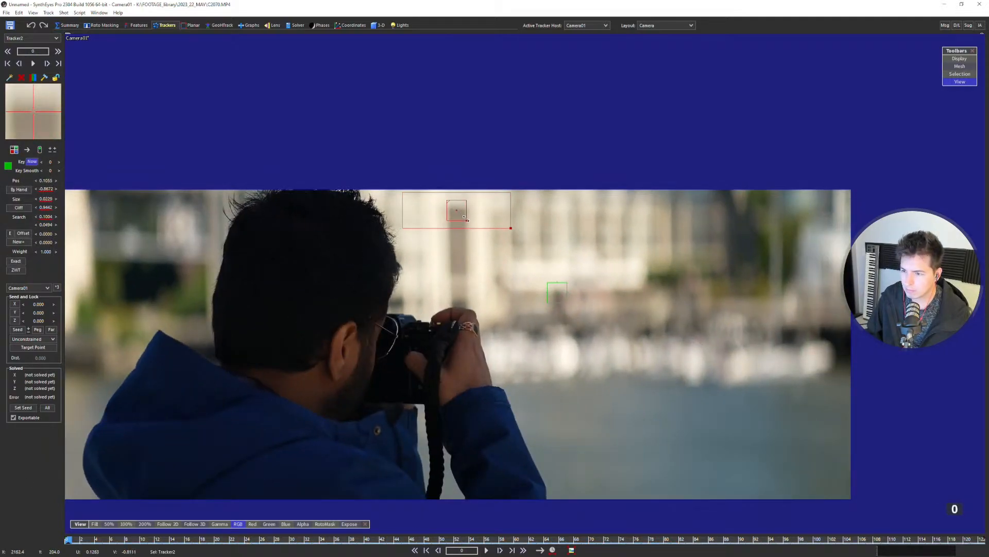
drag(467, 220, 472, 228)
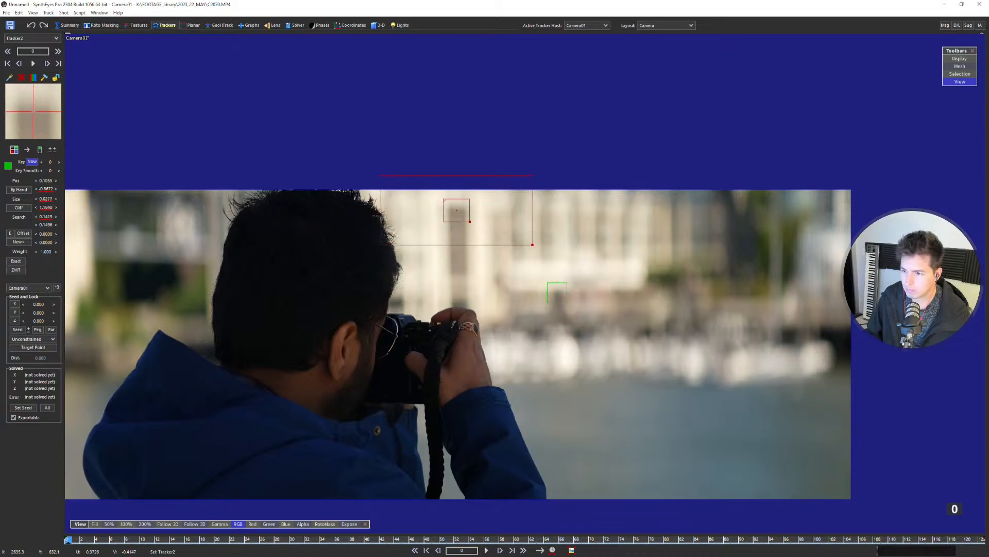
key(d)
key(d)
key(d)
key(d)
key(d)
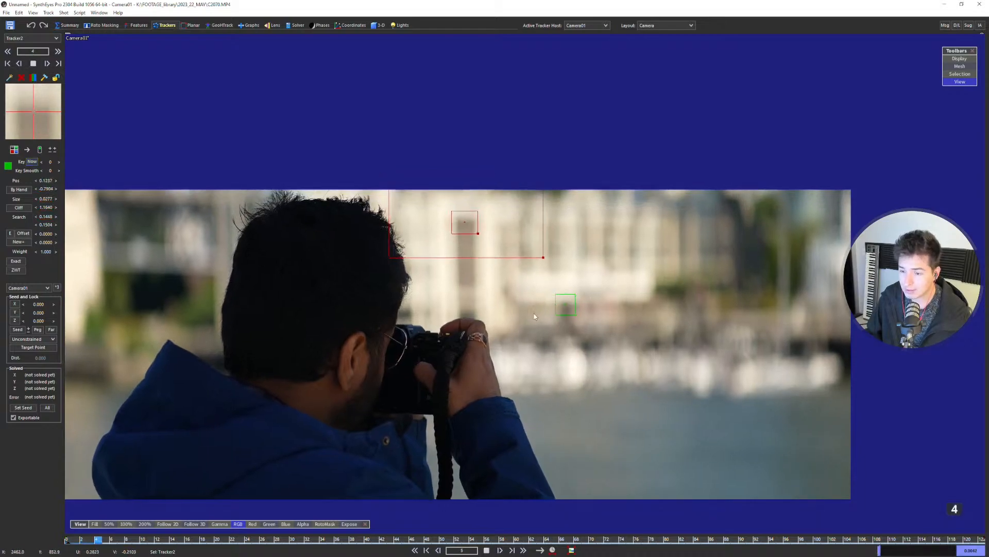
Return to frame 0, check the resolution and channel settings in the image preprocessor and apply them.
key(a)
key(p)
click(338, 143)
click(372, 178)
click(518, 313)
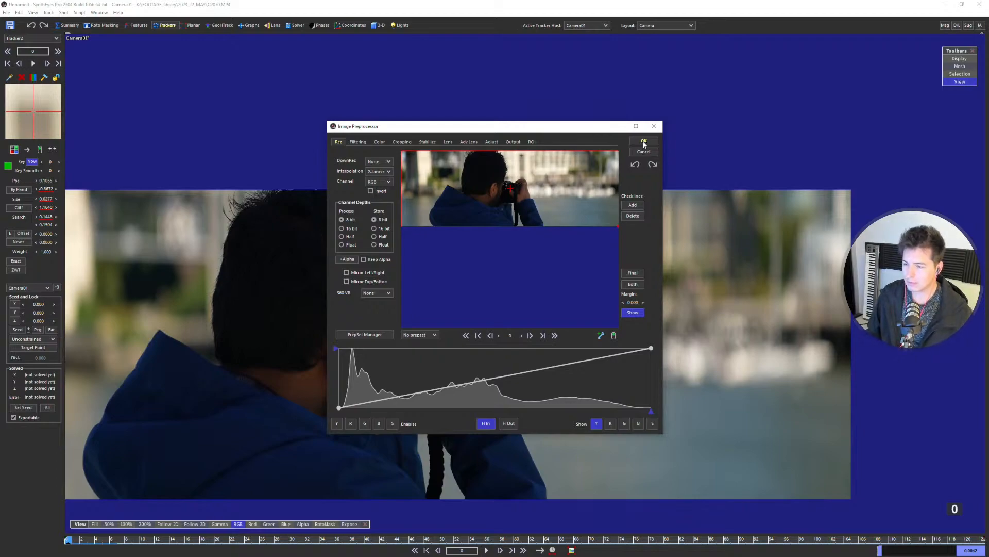
click(644, 142)
Track the second tracker forward from frame 0 to the shot's end at frame 122.
middle_drag(455, 347, 554, 303)
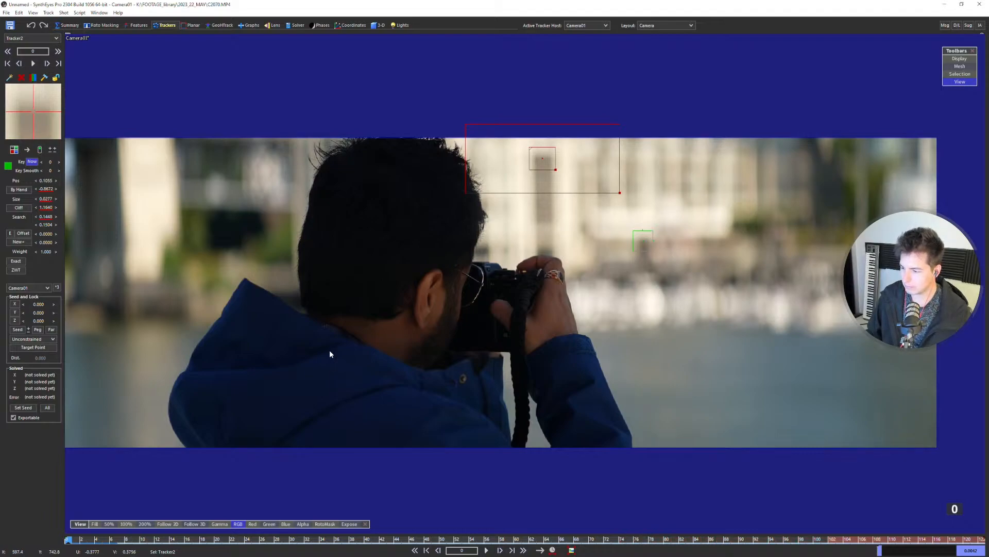
key(space)
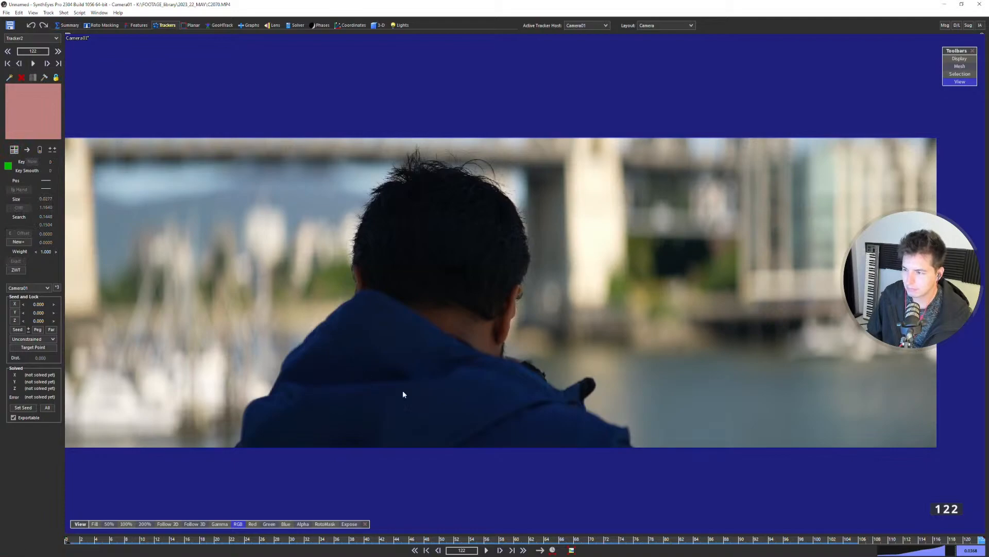
At frame 46, add a third tracker on the dark opening at the building's base and track it forward with the view following it.
drag(835, 543, 414, 515)
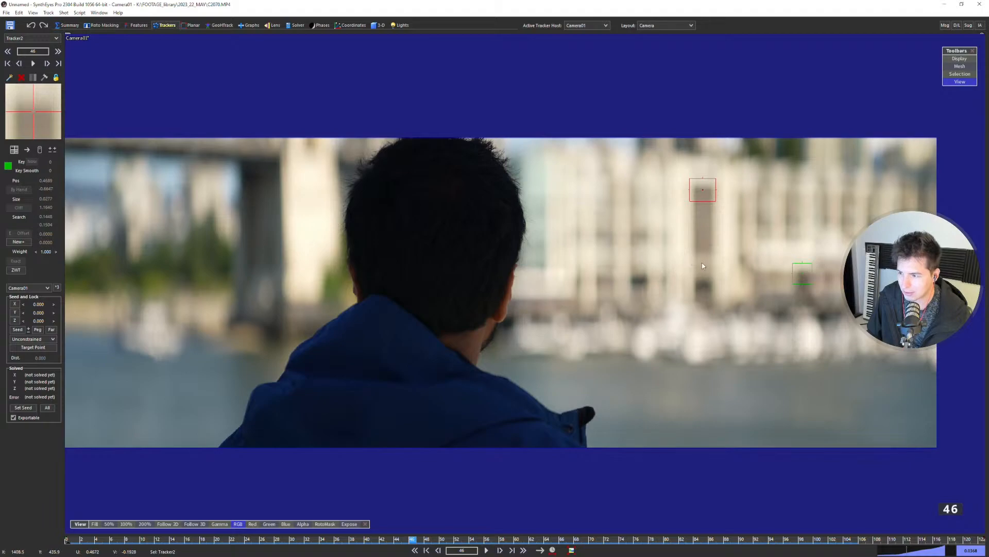
key(c)
click(638, 273)
key(5)
key(space)
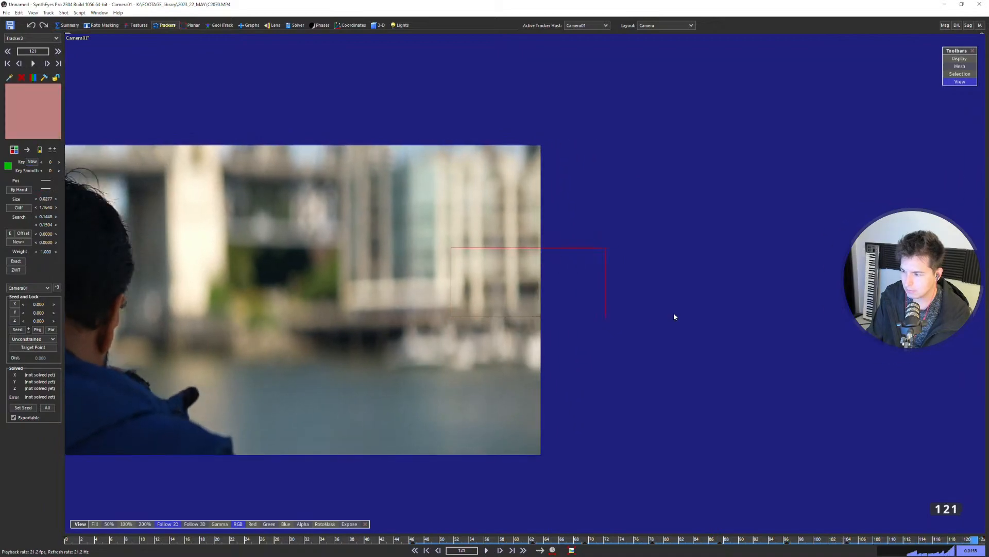
Key and nudge the third tracker's position around frame 121, comparing neighbouring frames to keep it on the dark opening.
key(Left)
key(grave)
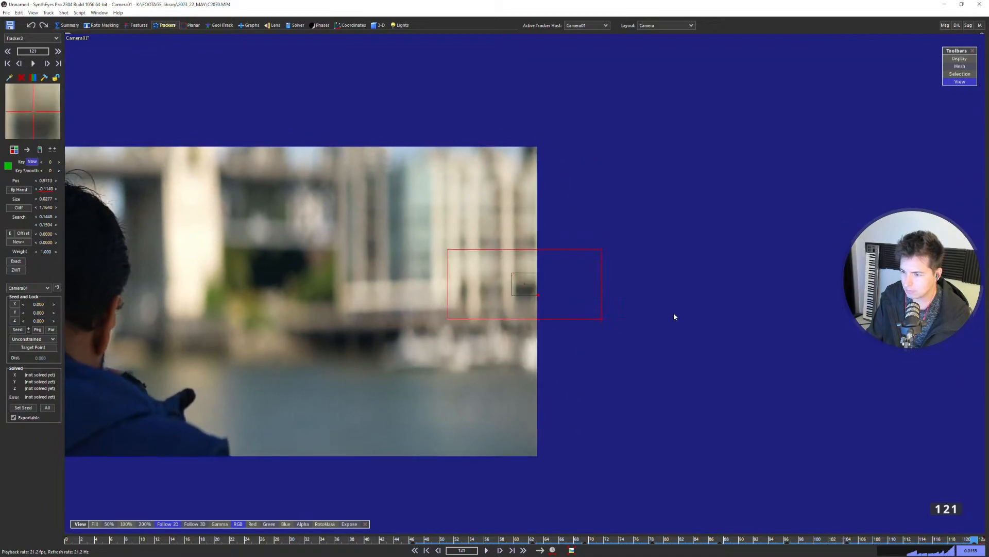
key(Right)
key(grave)
key(Left)
key(Right)
key(KP_4)
key(Left)
key(Right)
key(KP_8)
key(Left)
key(Right)
Return the third tracker to frame 46 and switch it to backward tracking.
key(shift+a)
key(f)
key(b)
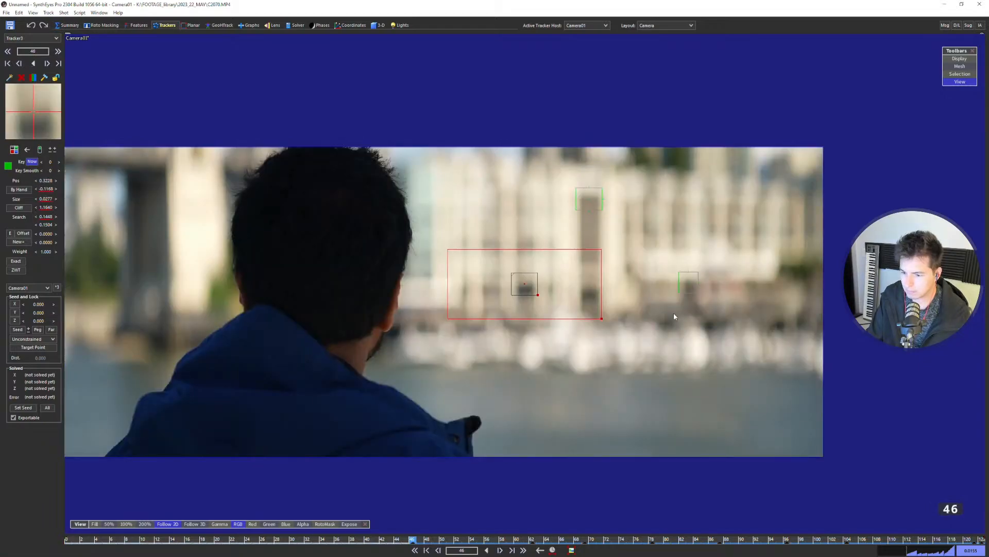
Track the third tracker backward from frame 46 to about frame 16, end it where the man's camera covers it, and lock it.
key(space)
key(space)
key(Right)
key(Right)
key(Right)
key(Right)
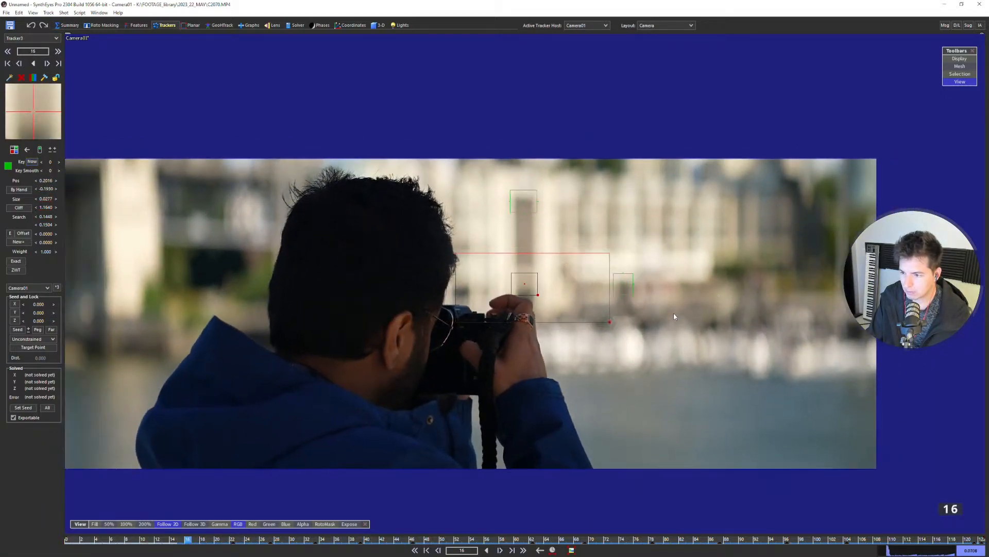
key(Left)
key(e)
key(l)
Step forward through the shot to frame 122 to examine the third tracker's path.
key(f)
key(f)
key(f)
key(f)
key(f)
key(f)
key(f)
key(f)
key(f)
key(f)
key(f)
key(f)
key(f)
key(f)
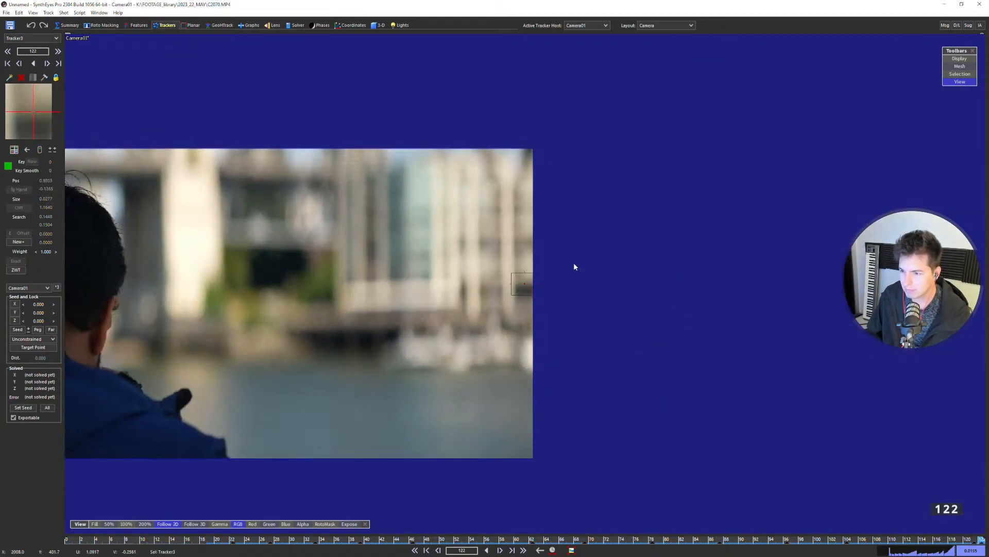
At frame 122, add a fourth tracker on the pale building's lower left corner and track it backward with the view following it.
key(5)
scroll(574, 264, down, 2)
middle_drag(393, 348, 650, 323)
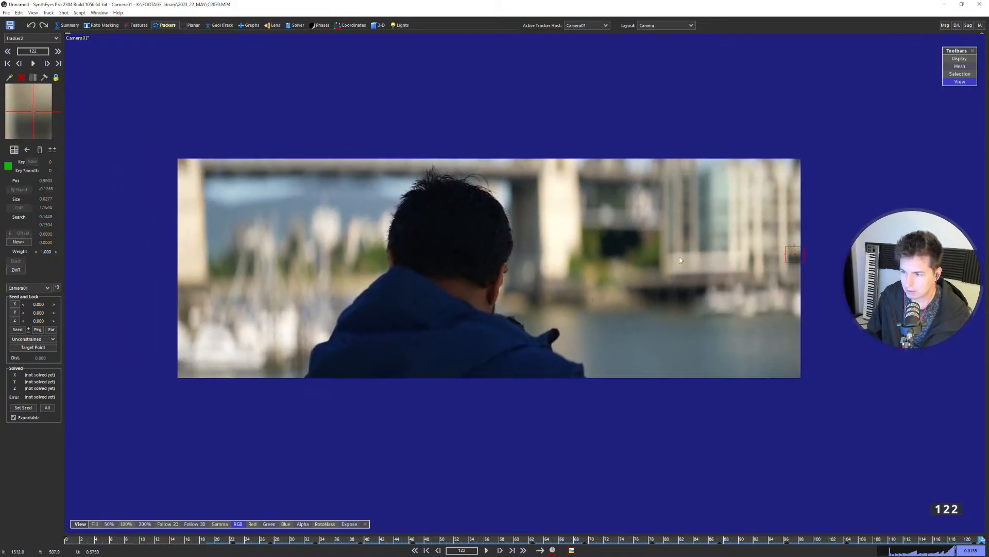
scroll(669, 260, up, 4)
key(c)
drag(682, 254, 690, 259)
key(5)
key(comma)
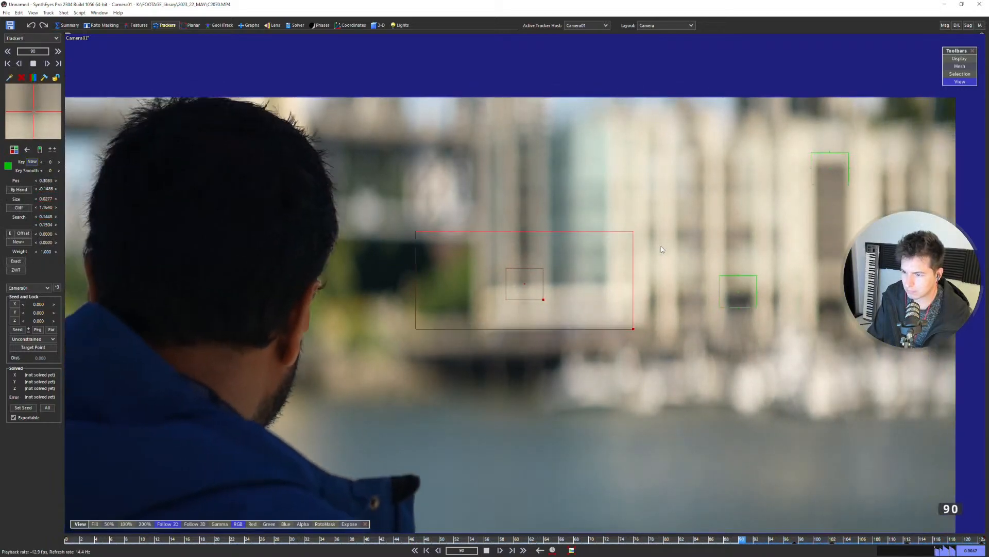
scroll(662, 237, down, 2)
key(f)
key(shift+f)
At frame 0, add a fifth tracker on the bridge pillar's pale spot, with size 0.0321 and aspect 0.6906, set to track forward.
drag(525, 541, 66, 531)
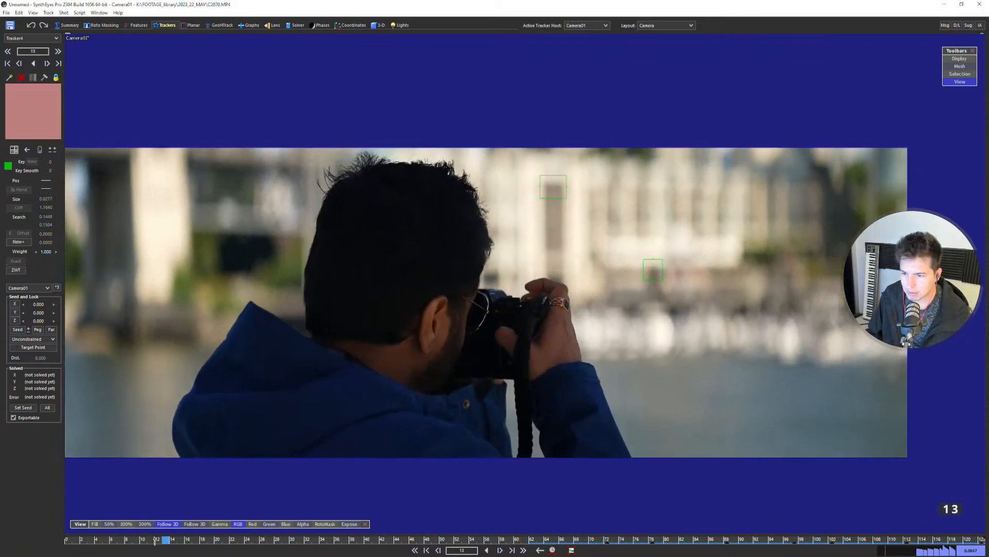
middle_drag(184, 318, 490, 321)
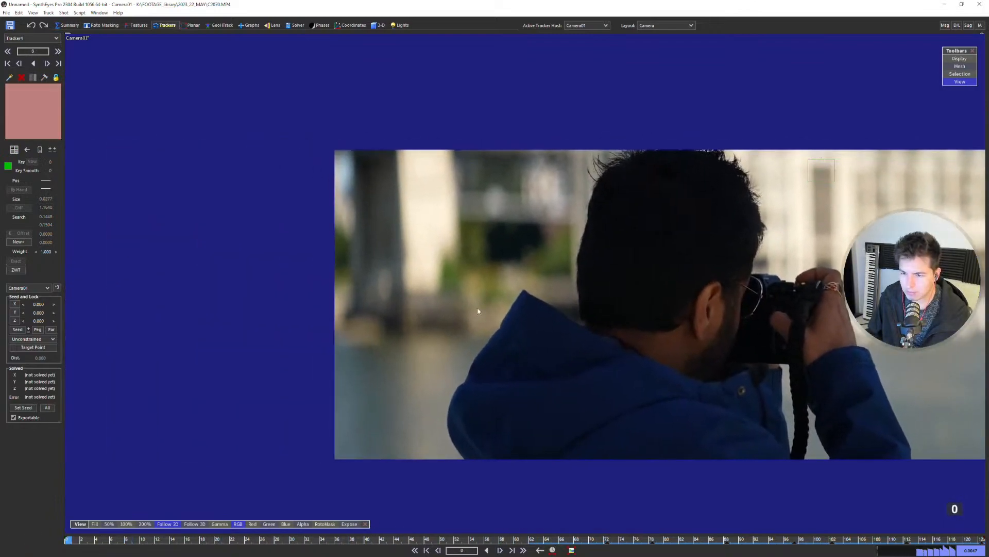
scroll(386, 278, up, 3)
key(c)
click(381, 292)
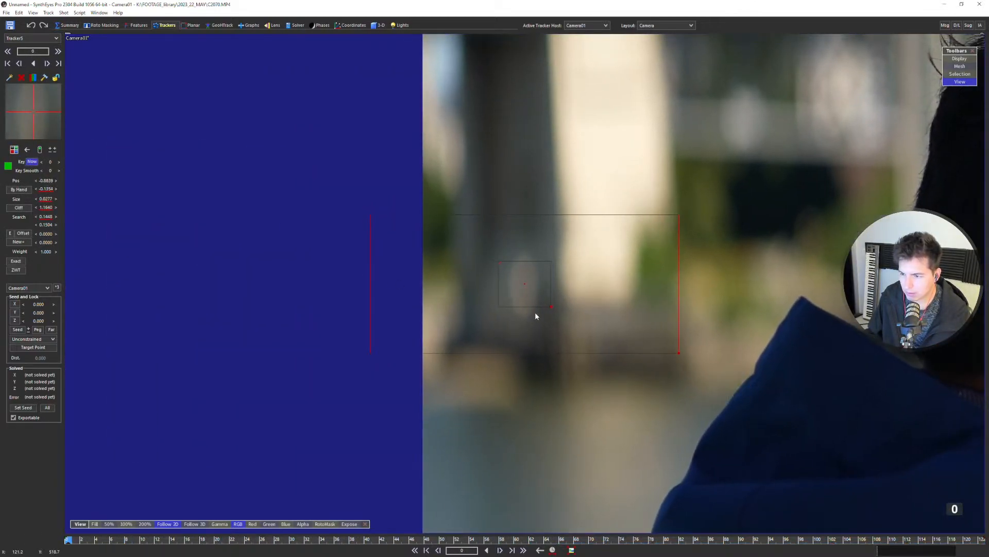
key(b)
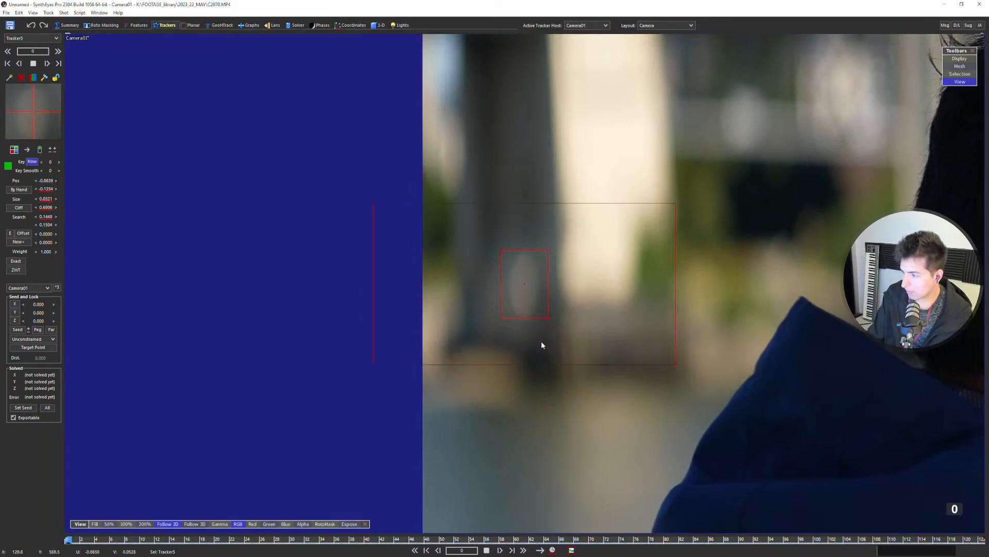
Track the fifth tracker forward from frame 0 to about frame 60, advancing frame by frame near the man's shoulder.
key(space)
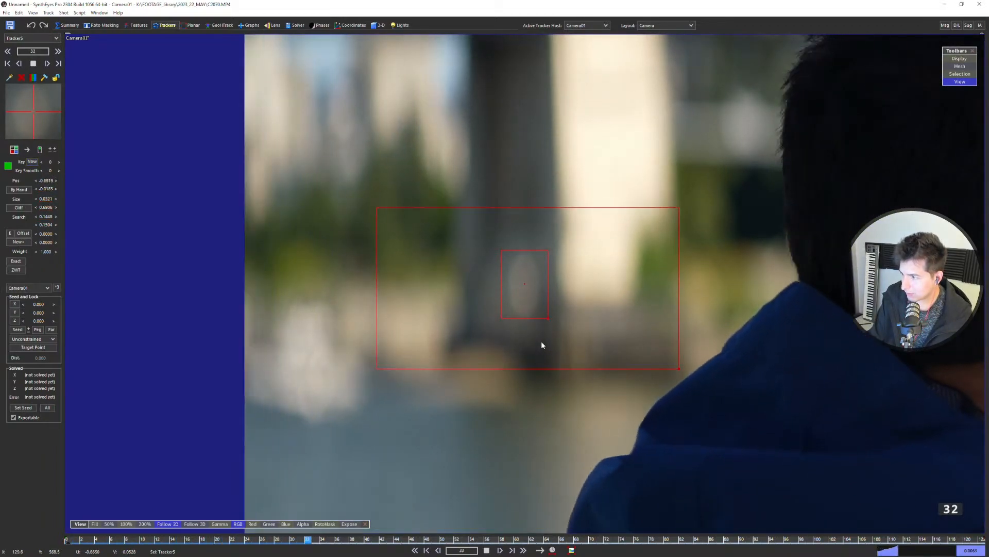
key(space)
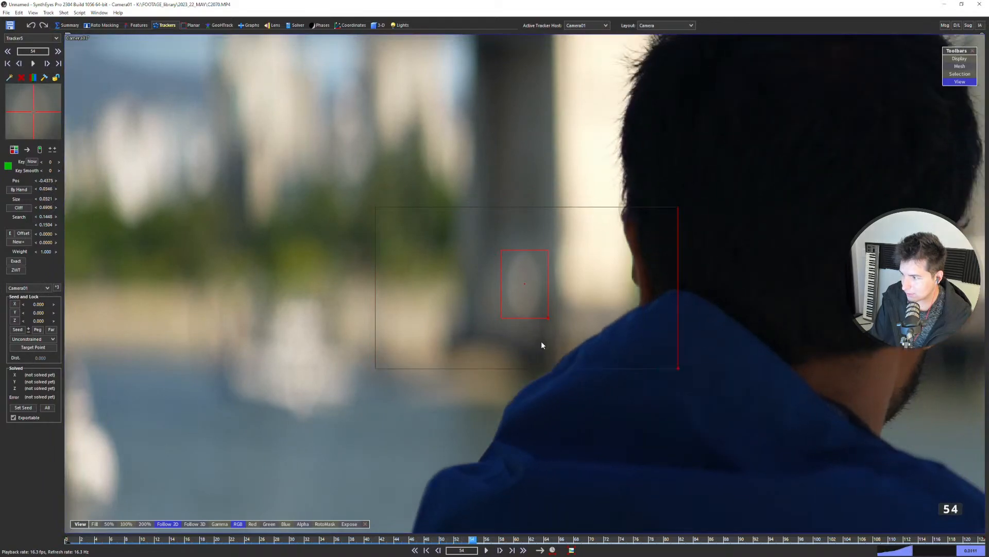
key(d)
key(d)
key(d)
key(d)
key(d)
key(d)
key(d)
key(d)
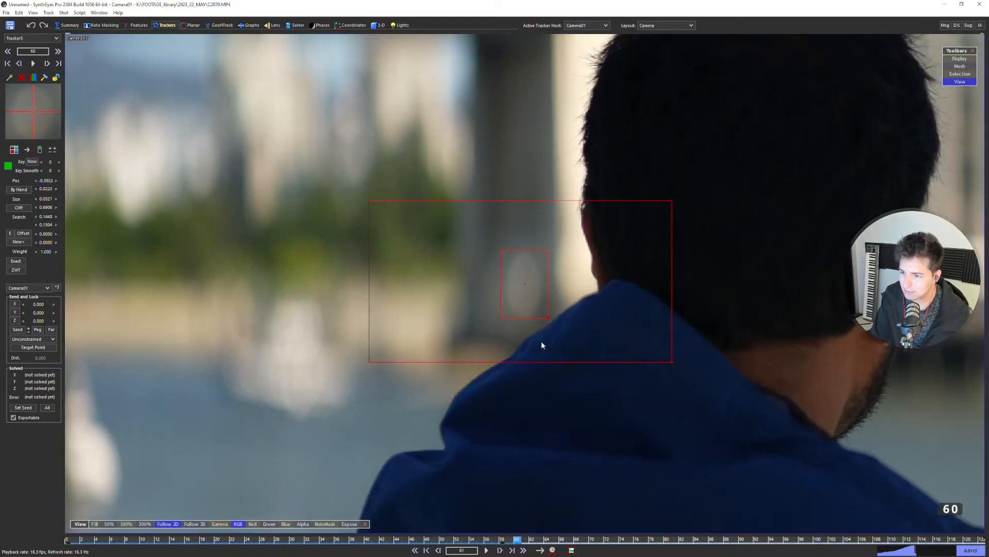
Play the shot from frame 0 and step through its frames to examine how the fifth tracker holds on the bridge pillar.
key(Home)
scroll(541, 341, down, 3)
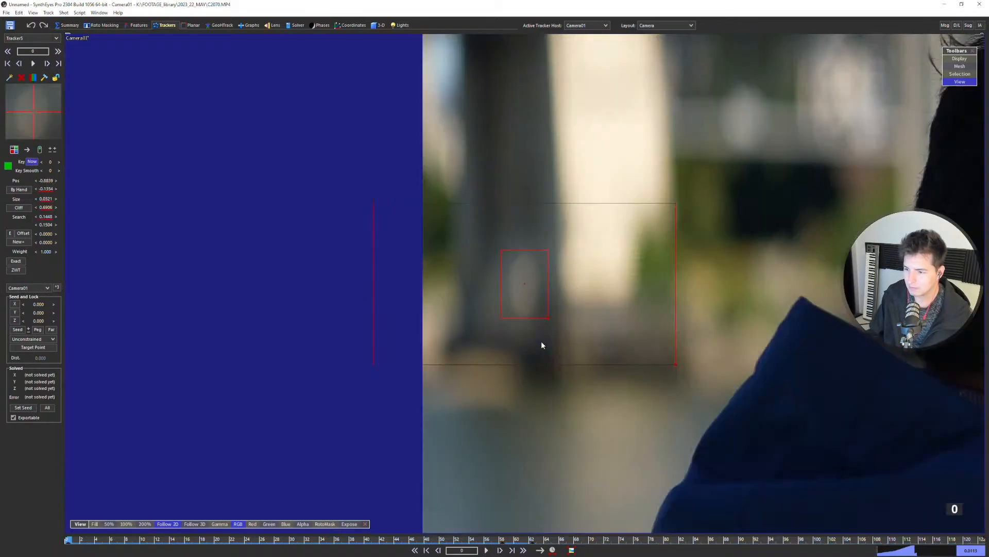
key(space)
scroll(593, 330, up, 3)
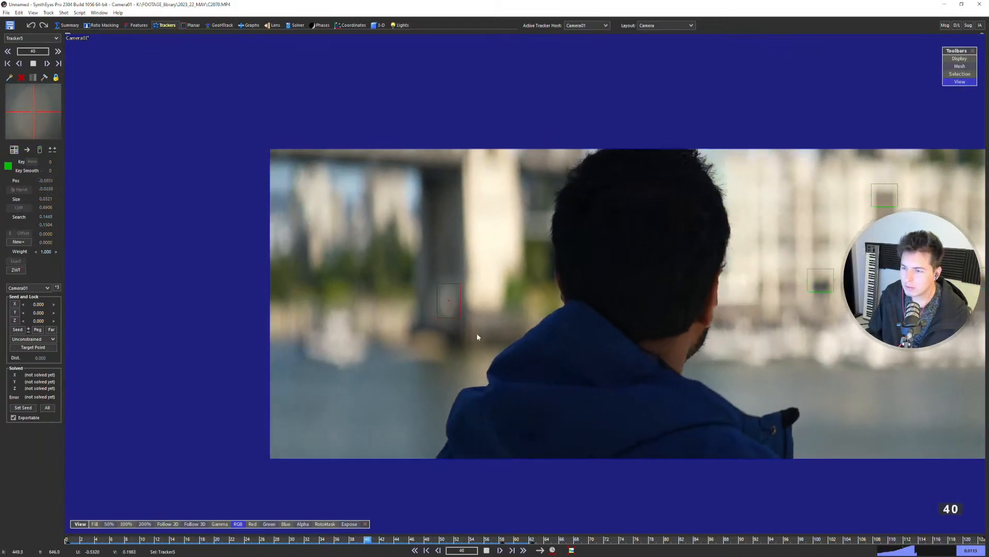
scroll(536, 321, down, 2)
middle_drag(541, 321, 436, 316)
key(space)
key(s)
key(s)
key(s)
key(s)
key(s)
key(s)
key(s)
key(s)
key(s)
key(s)
key(s)
key(s)
key(s)
key(s)
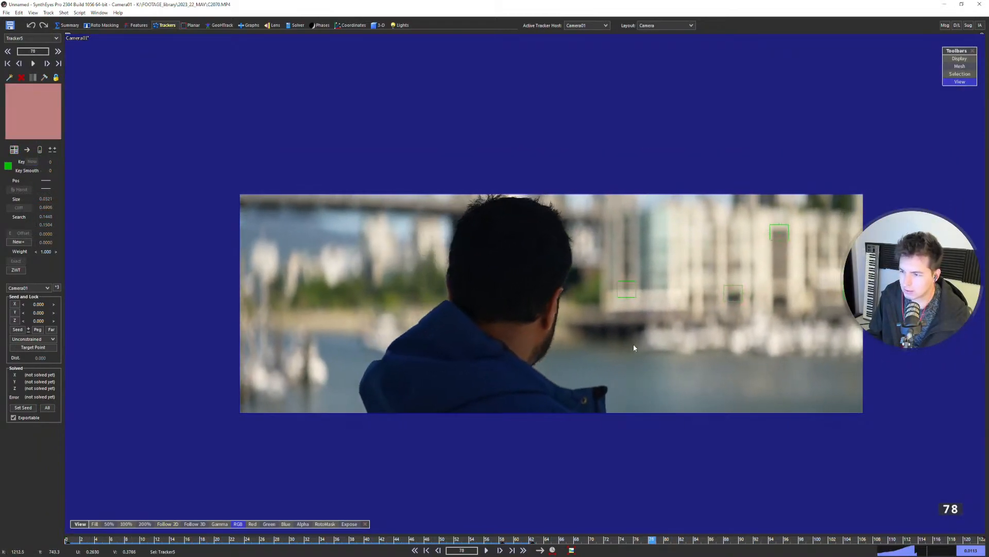
Scrub back and replay the whole shot from frame 0 to examine all background trackers together.
drag(652, 541, 464, 494)
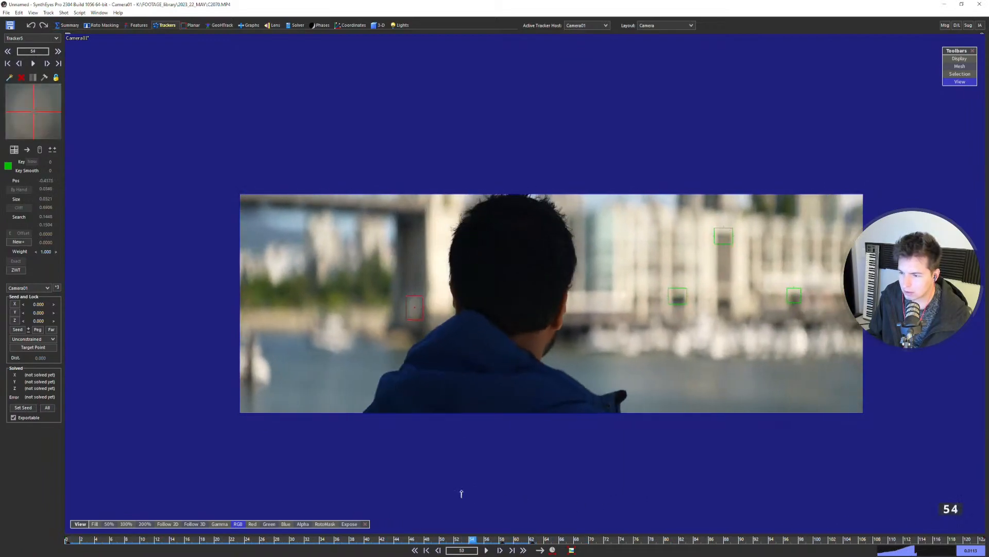
scroll(505, 314, up, 2)
key(space)
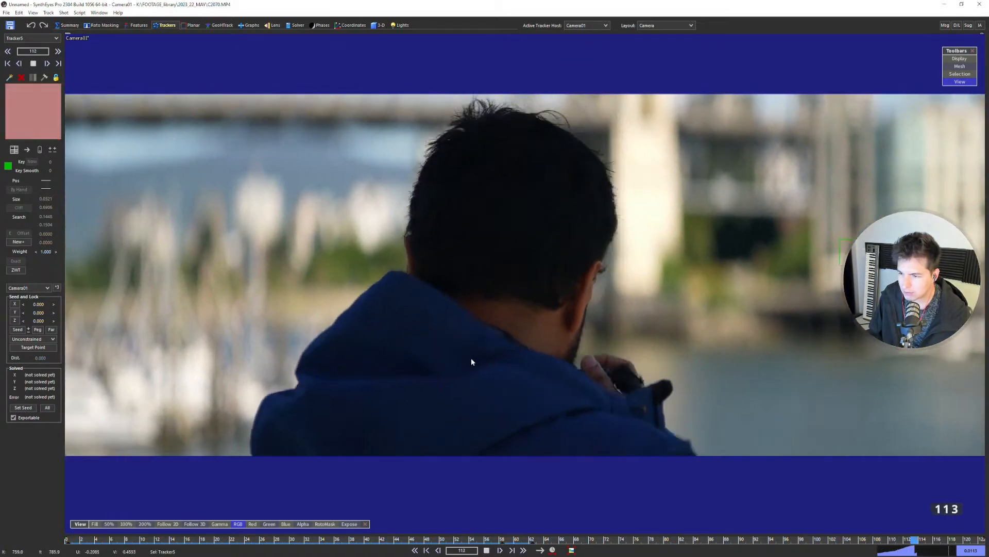
key(Home)
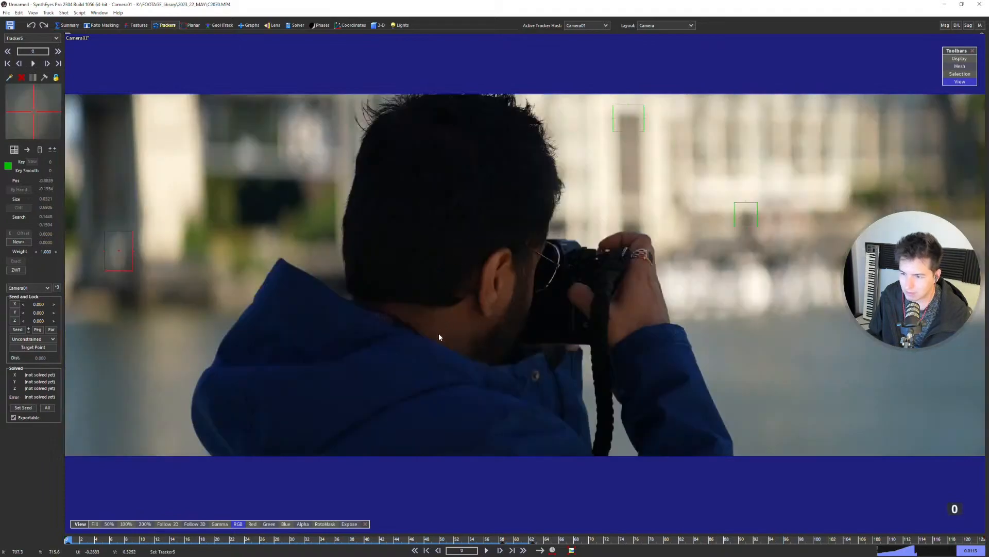
key(space)
drag(530, 540, 66, 511)
scroll(487, 343, down, 4)
scroll(484, 342, up, 1)
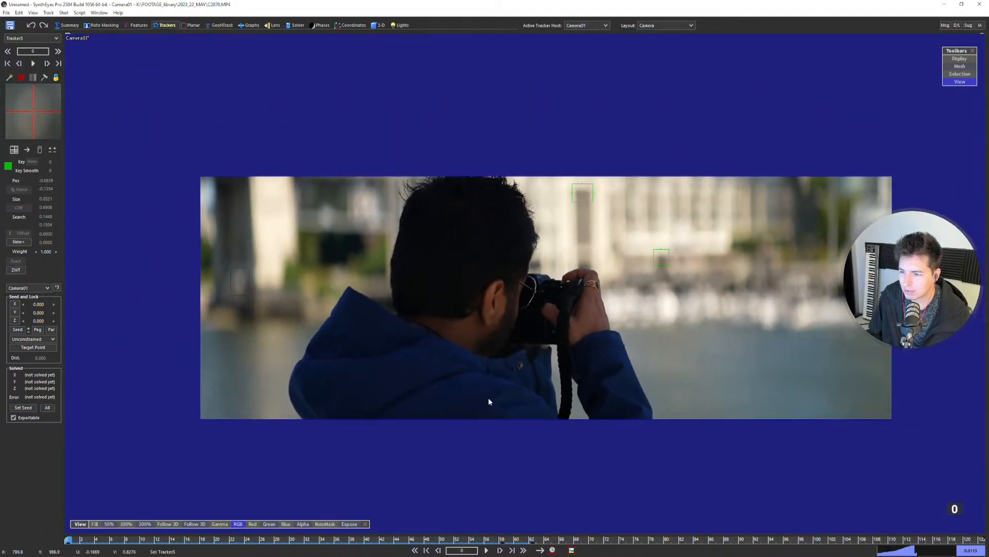
scroll(475, 350, up, 1)
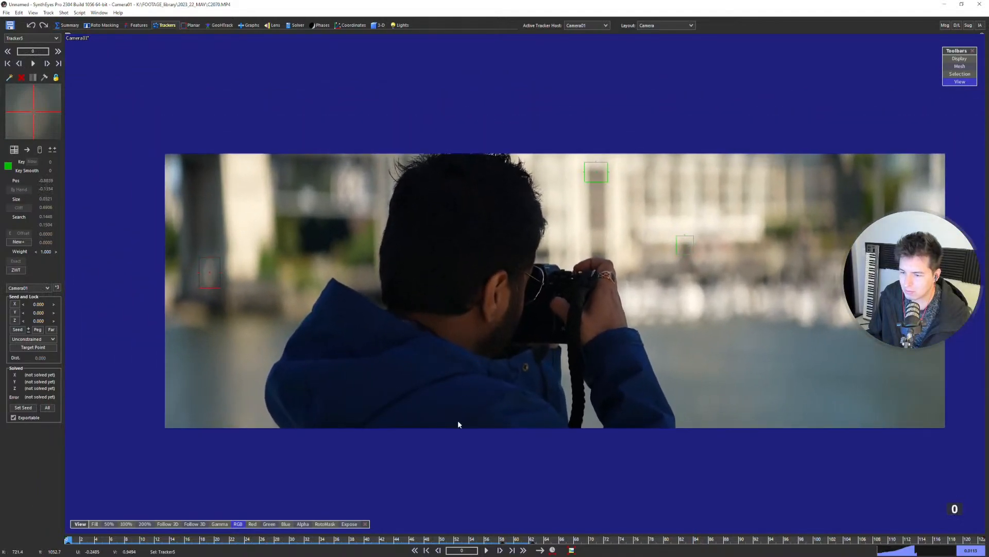
Try a by-hand tracker on the man's collar at frames 0 and 7, and delete it.
click(448, 337)
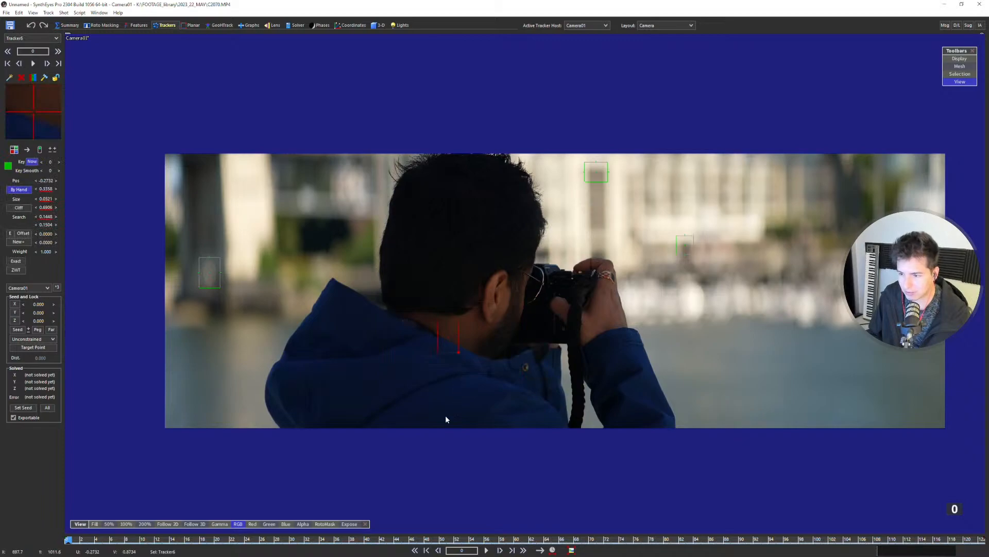
drag(81, 541, 120, 531)
click(500, 335)
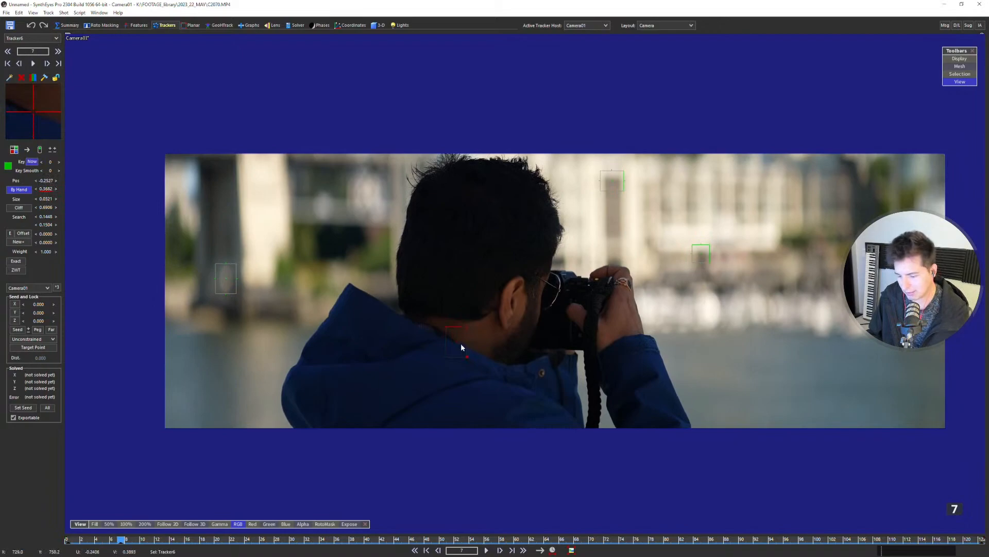
key(Delete)
key(Home)
In the Image Preprocessor, set both the translation and rotation stabilization axes to Filter.
mouse_move(620, 353)
middle_down()
mouse_move(596, 347)
mouse_move(606, 350)
middle_up()
key(p)
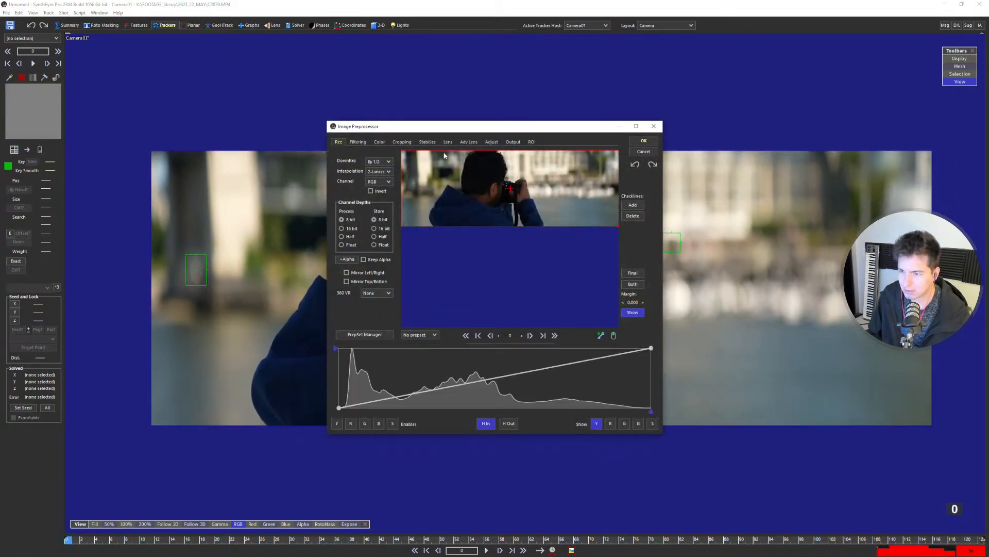
click(427, 141)
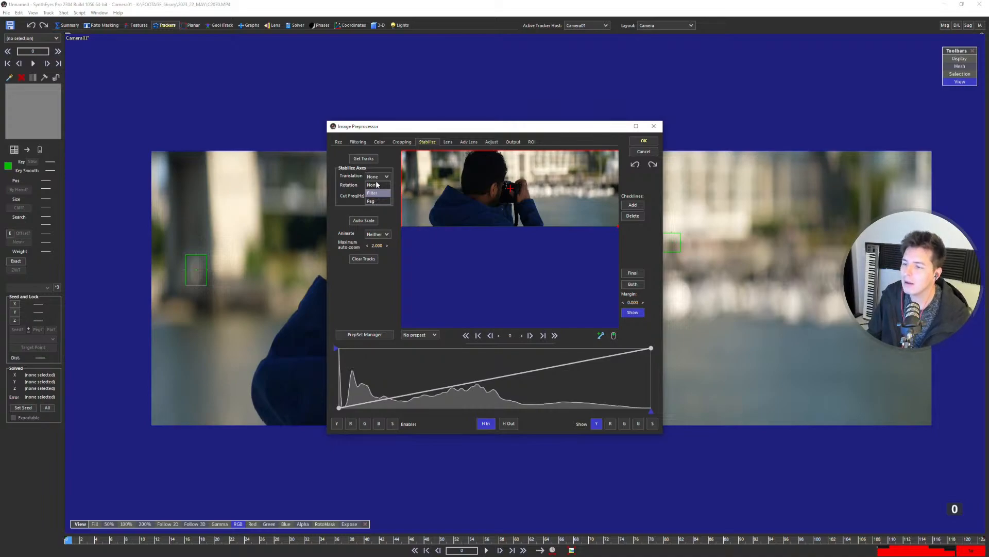
click(372, 193)
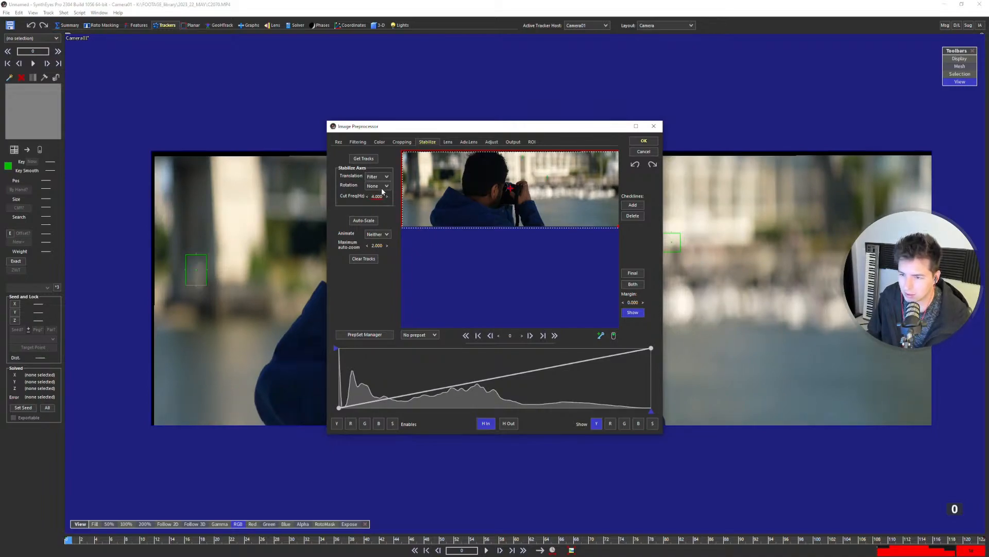
click(382, 188)
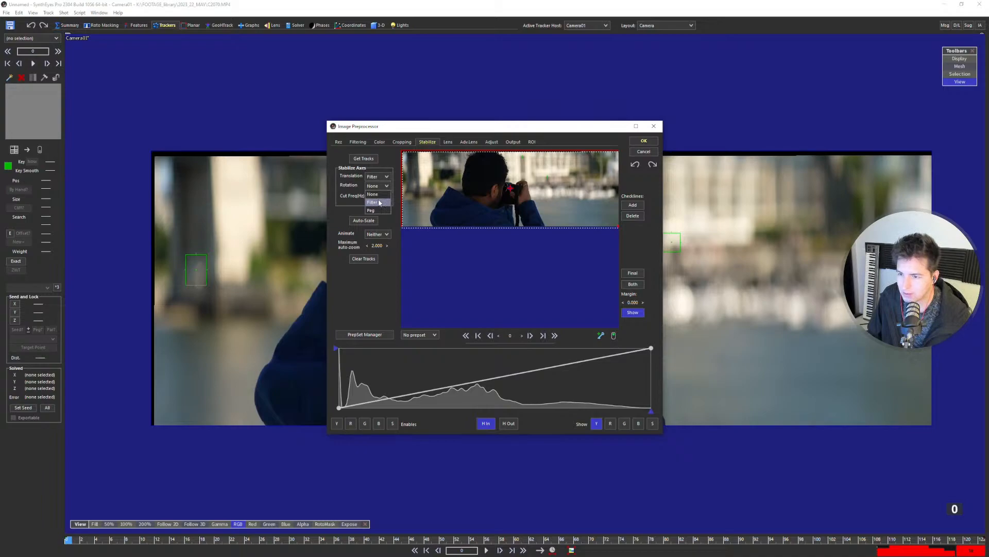
click(380, 203)
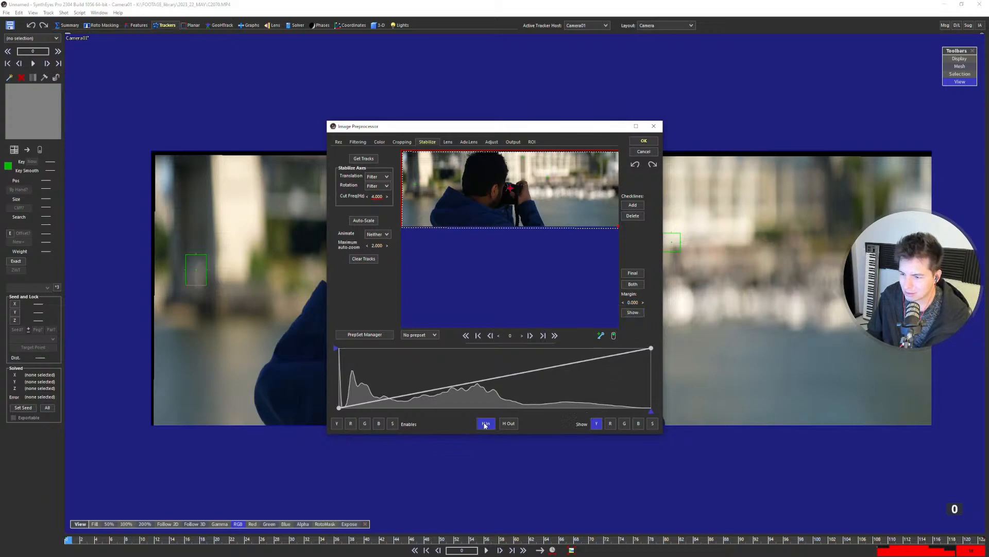
Hide the input histogram and the luma channel curve in the Image Preprocessor.
click(486, 424)
click(597, 423)
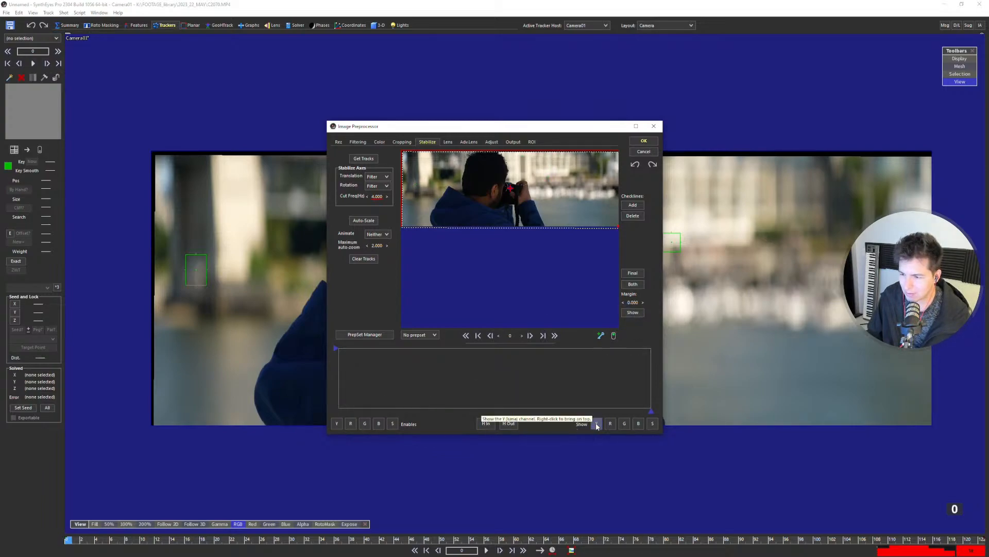
click(614, 336)
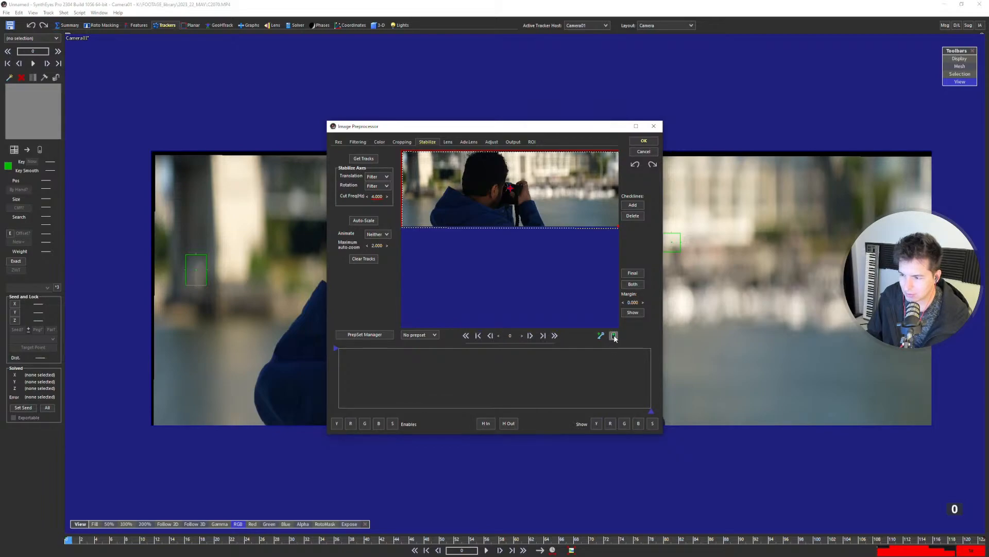
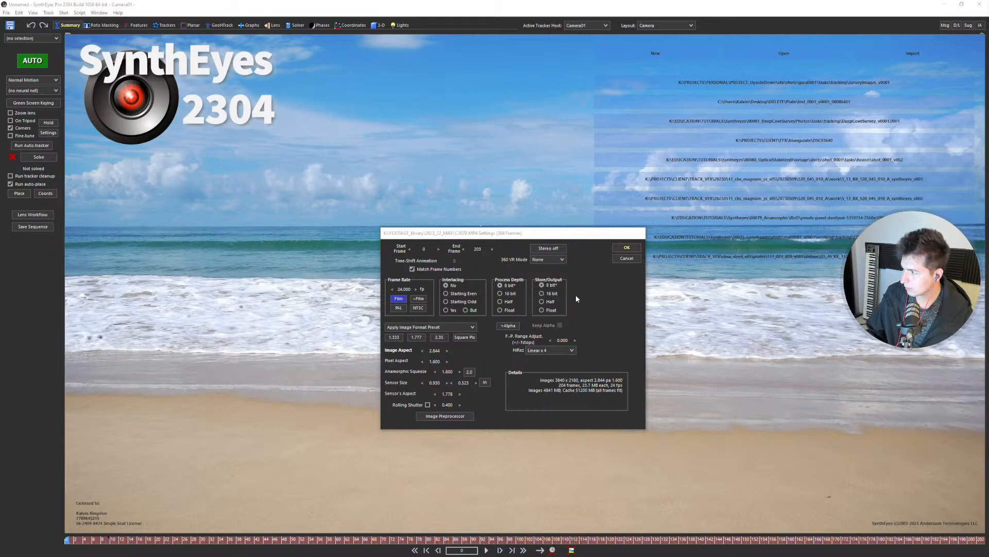
In the C2070.MP4 shot settings, switch the sensor size to millimetres, set its height to 23.8 mm, and accept the settings.
click(484, 381)
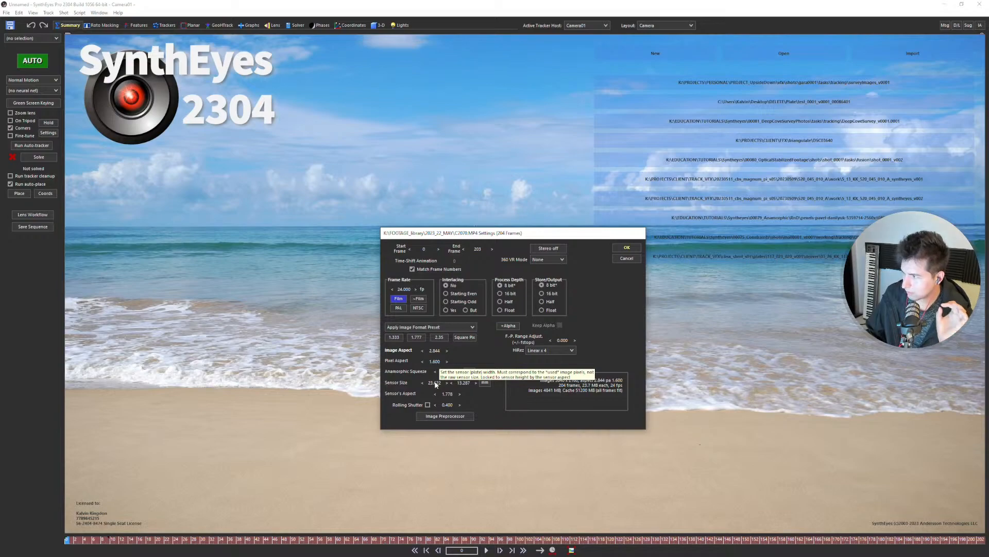
double_click(463, 385)
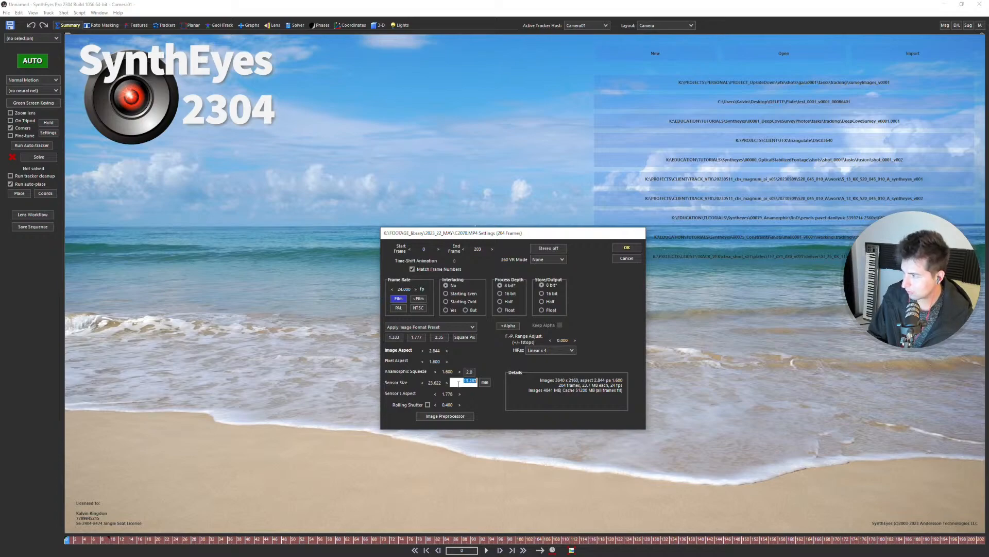
text(2)
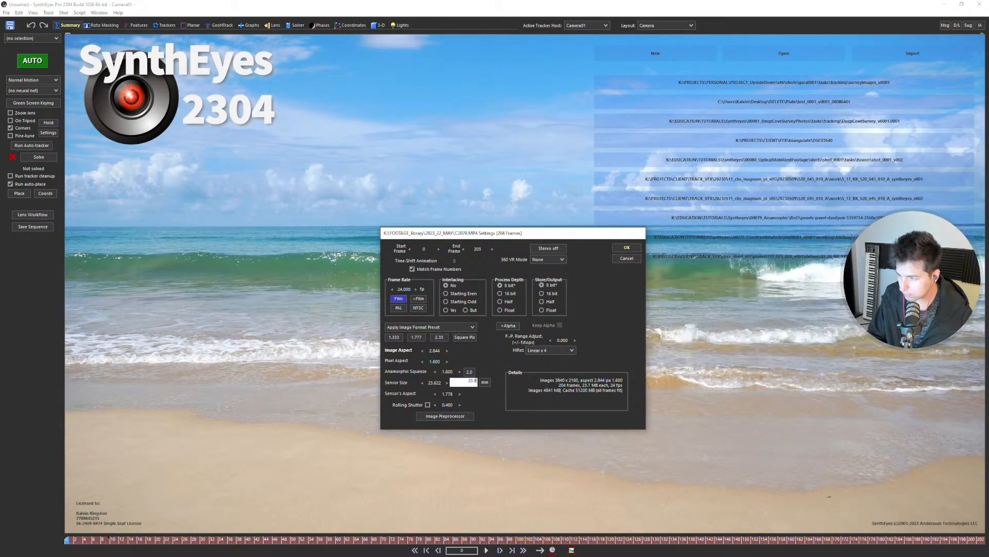
text(3.8)
key(Return)
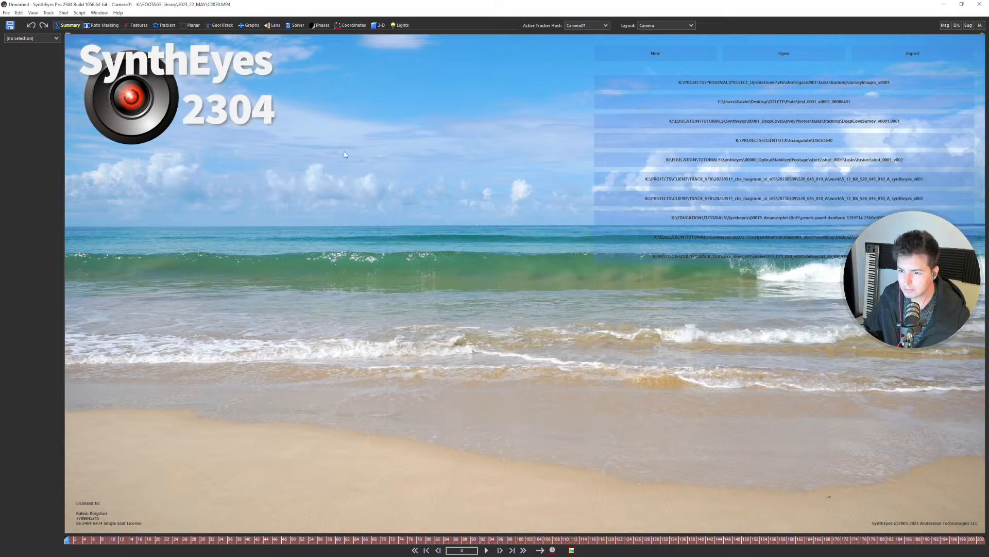
Switch to the Solver room and show the shot in a single full camera view.
key(F8)
scroll(464, 325, down, 2)
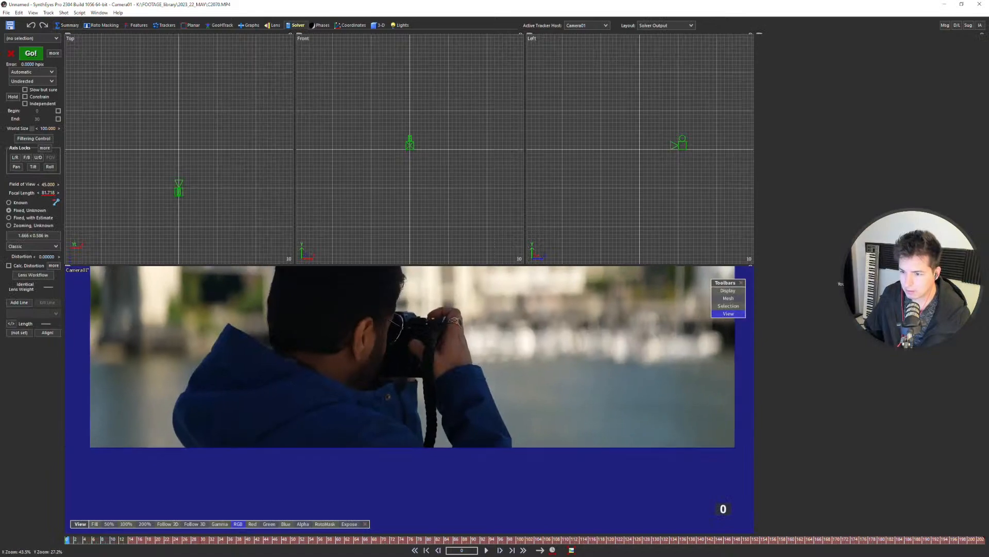
key(5)
middle_drag(386, 256, 306, 305)
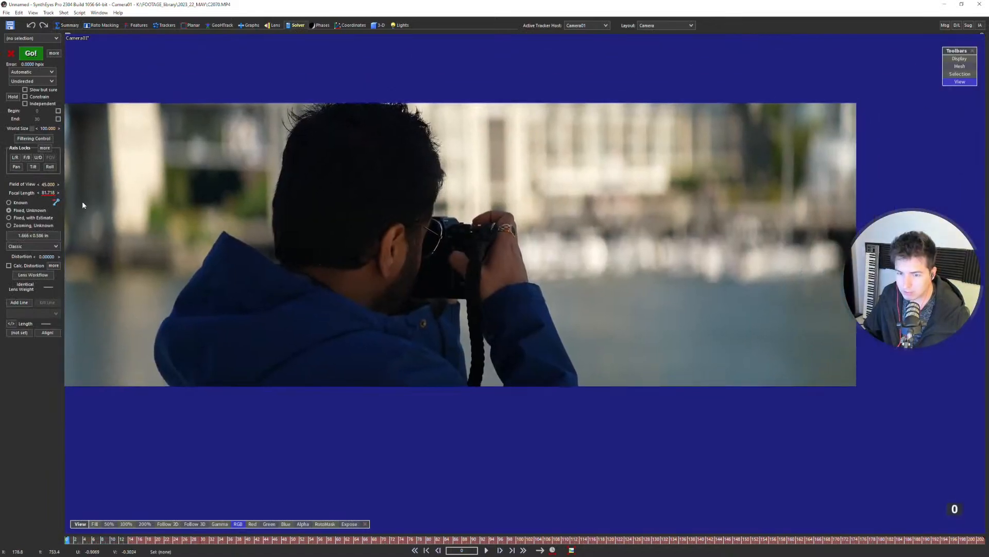
Set the camera's lens mode to Known with a focal length of 100.
click(23, 201)
double_click(48, 192)
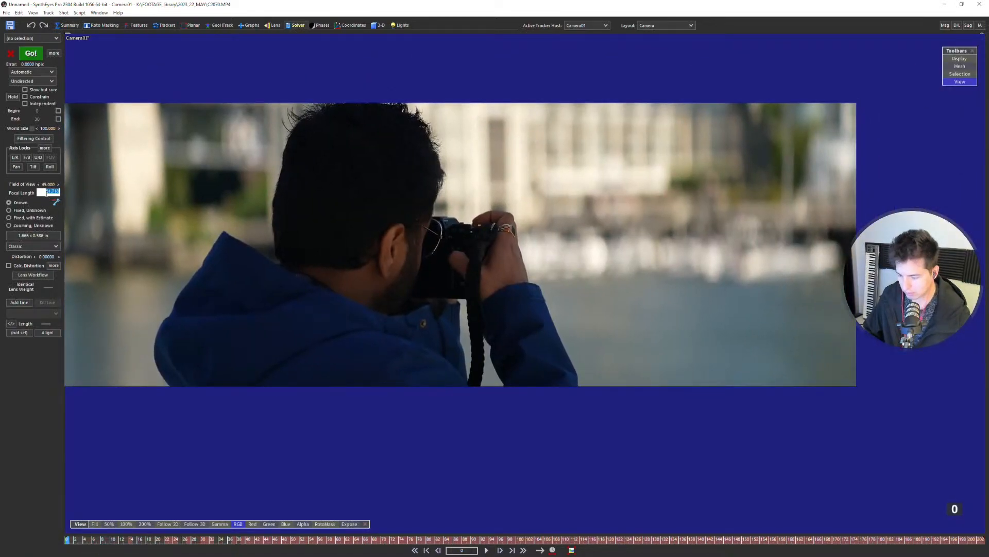
text(100)
key(Return)
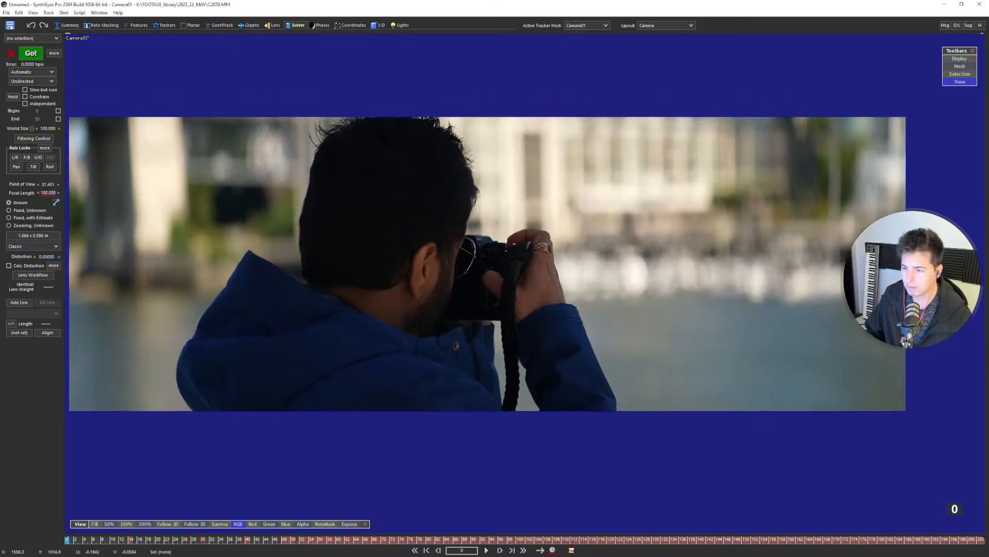
At frame 0, place a tracker on the top of the dark window strip above the man's hands, track it forward and lock it.
middle_drag(411, 255, 439, 269)
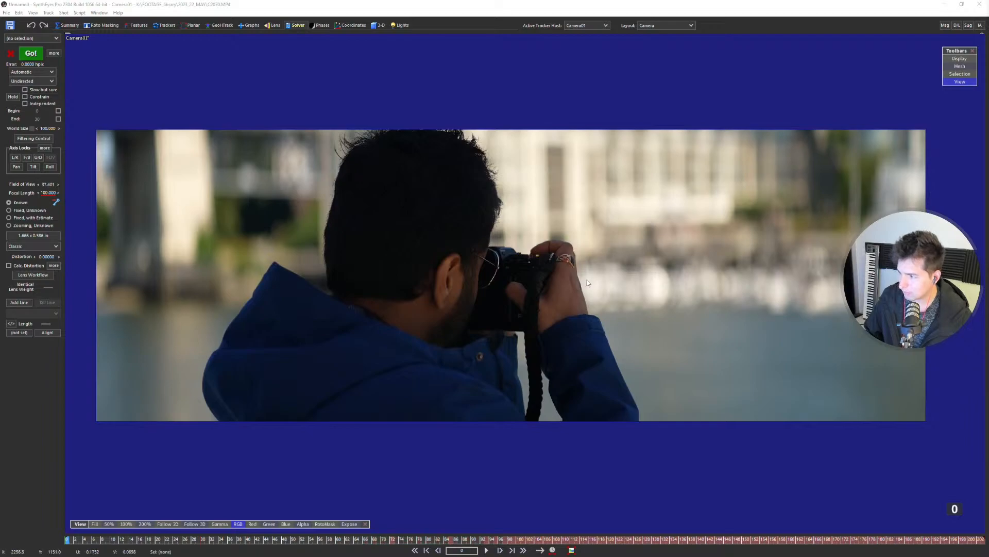
scroll(566, 308, down, 1)
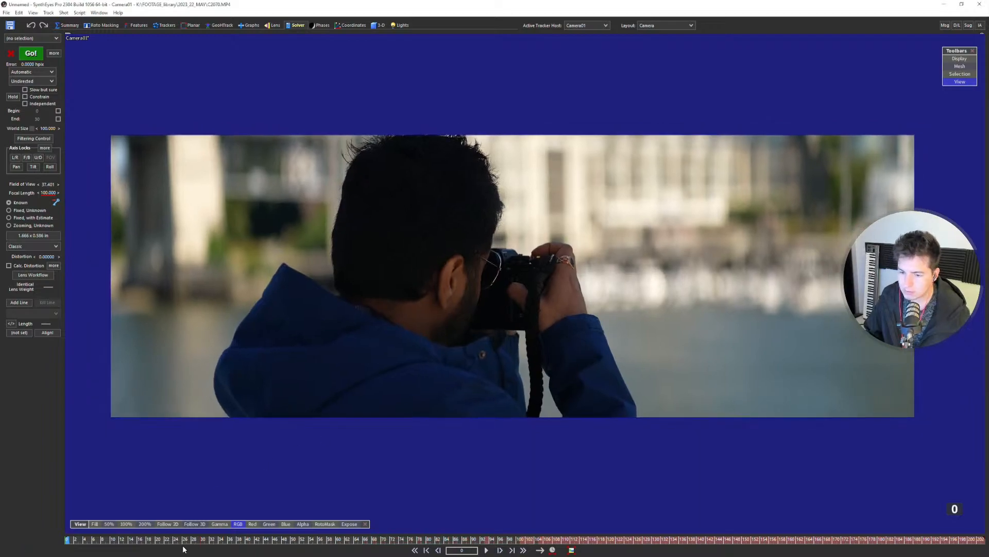
drag(184, 540, 233, 519)
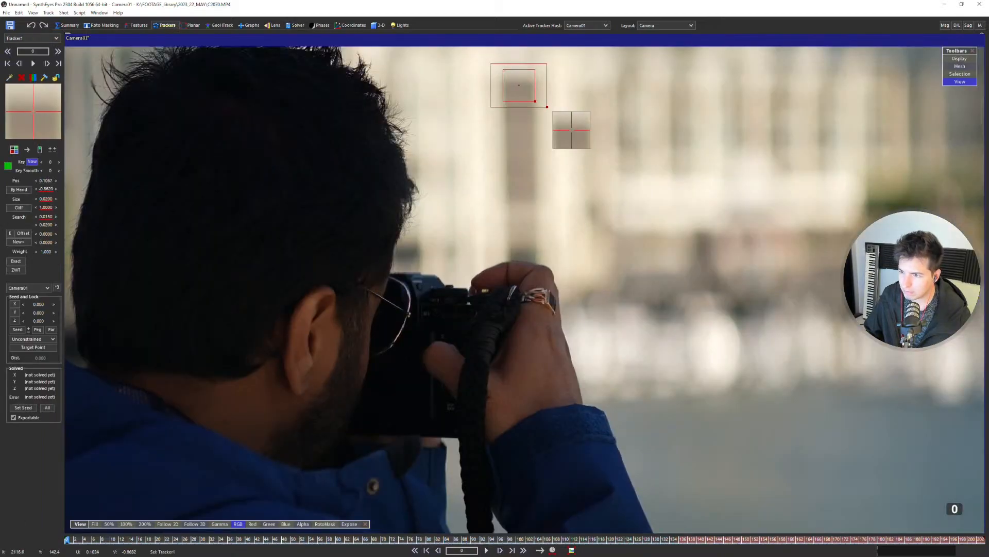
drag(517, 83, 605, 129)
key(5)
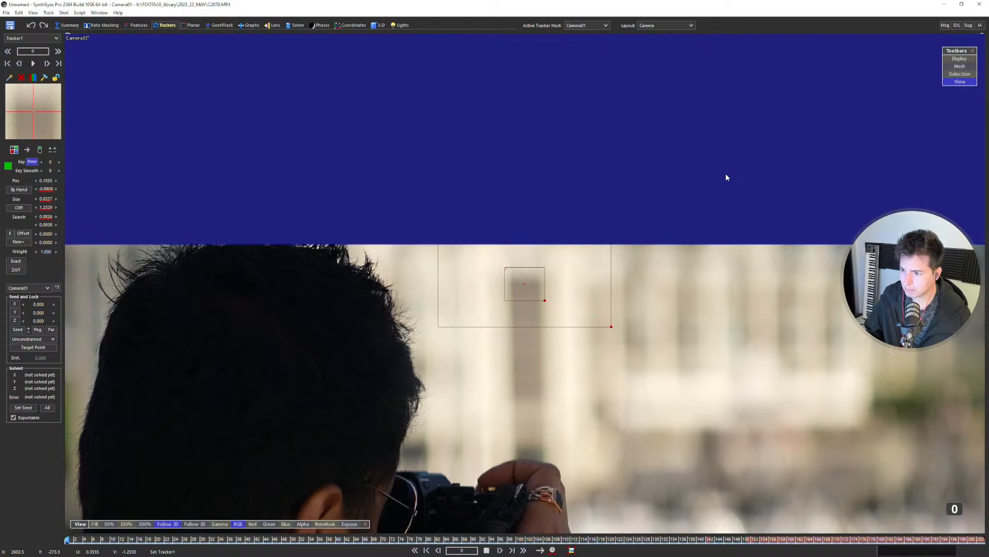
key(space)
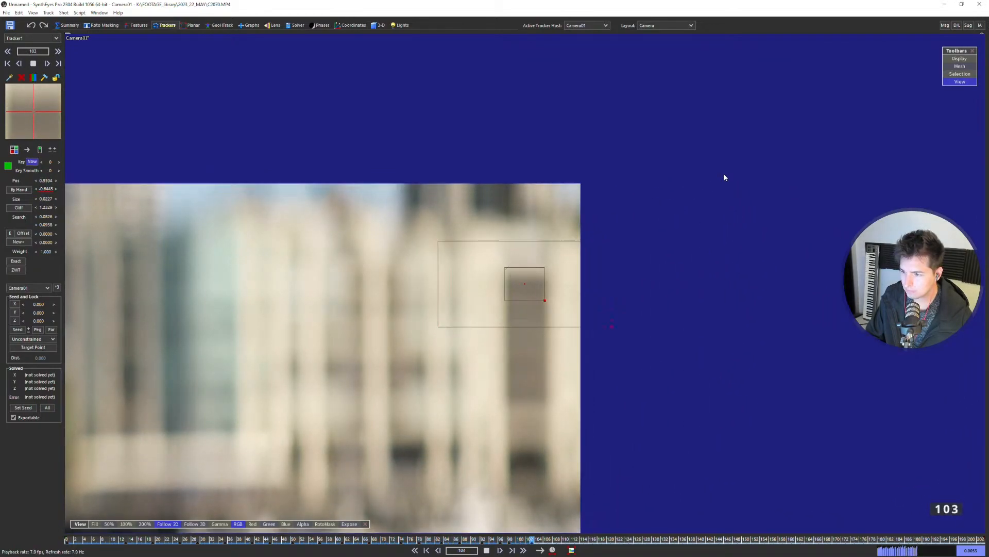
key(space)
key(l)
key(shift+a)
From frame 0, add a second tracker on the blurred building's lower edge beside the first, track it forward and lock it.
scroll(721, 172, down, 3)
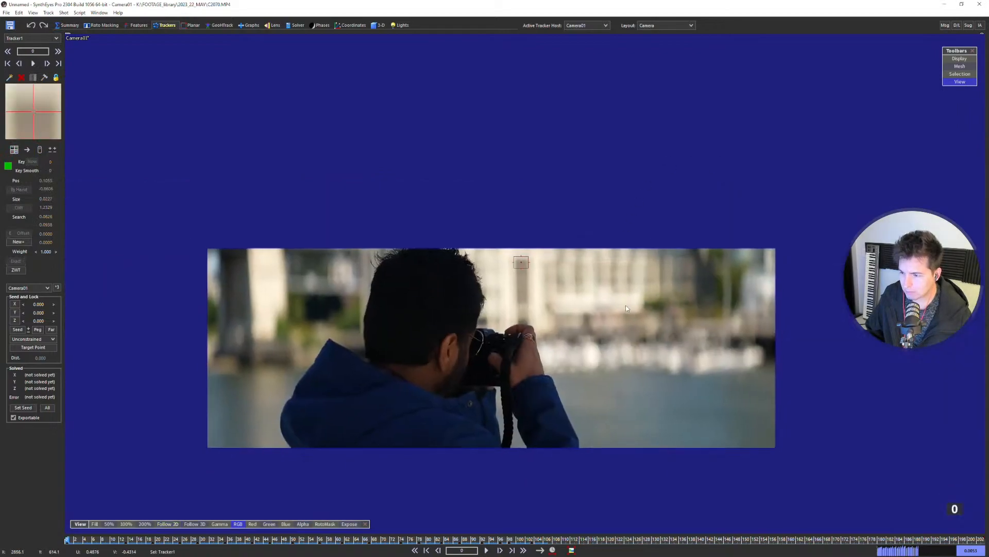
scroll(591, 314, up, 3)
key(c)
click(592, 314)
key(space)
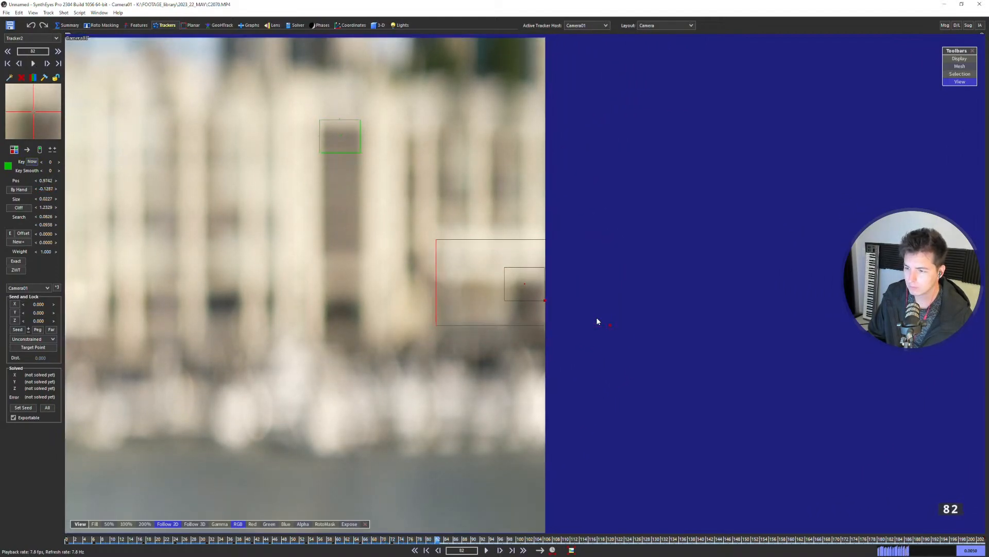
key(a)
key(l)
At frame 203, add an enlarged tracker on the faint dark spot of the building facade and track it backward.
scroll(585, 293, down, 3)
key(5)
middle_drag(583, 292, 734, 297)
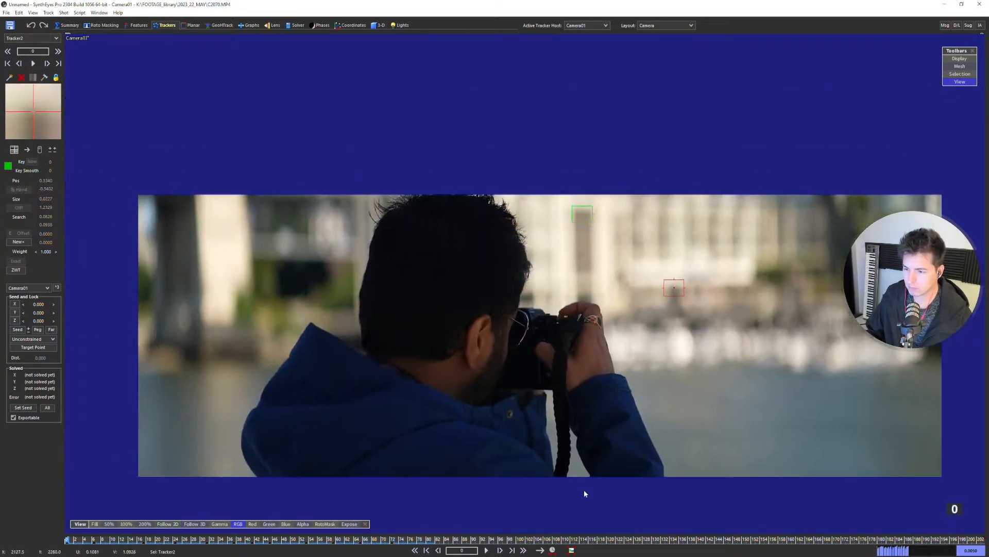
drag(592, 540, 982, 540)
scroll(711, 296, up, 3)
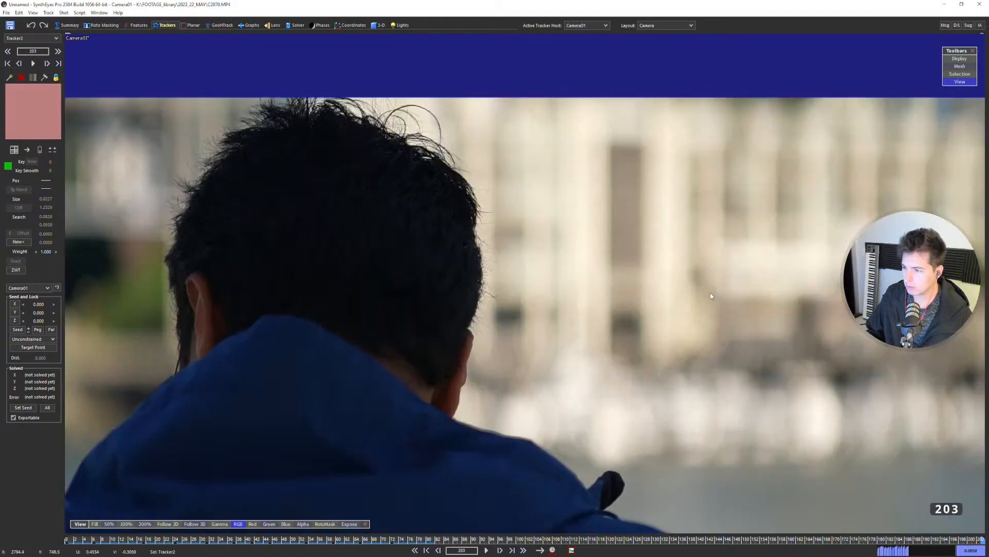
key(c)
drag(693, 277, 725, 304)
key(5)
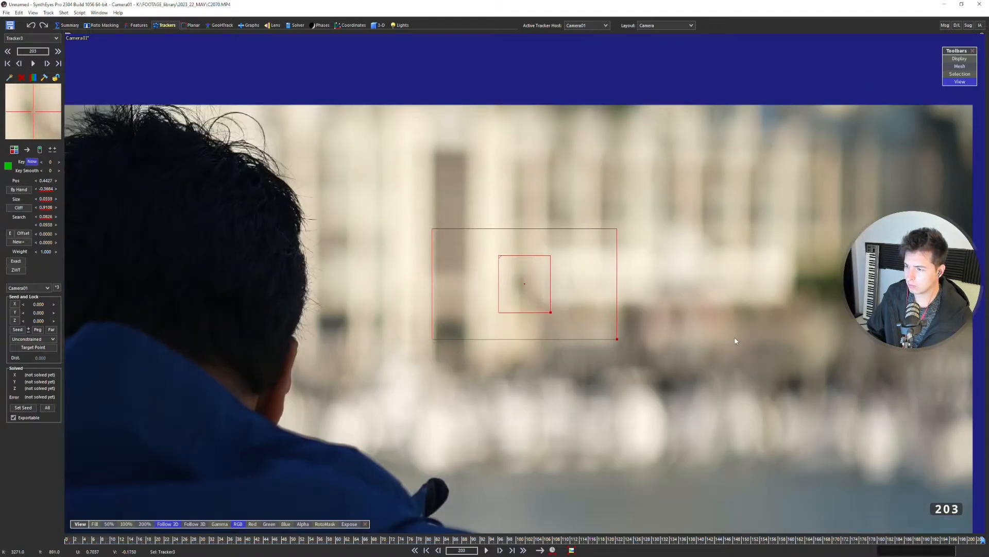
key(space)
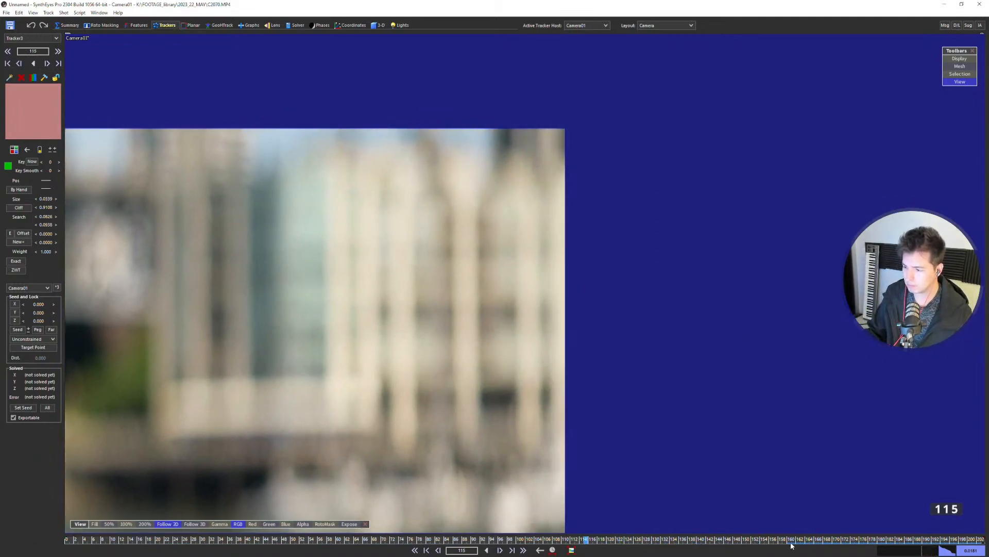
drag(792, 546, 982, 541)
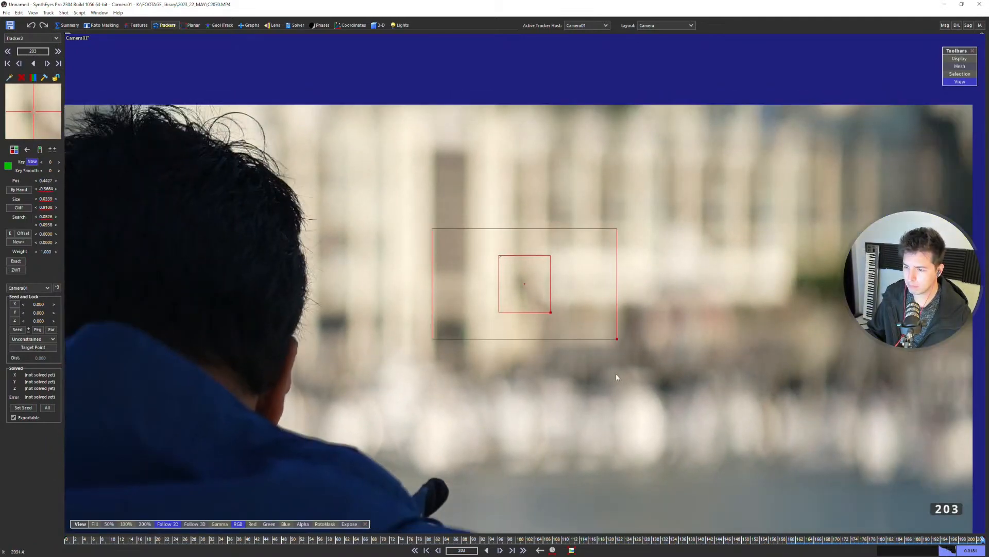
At frame 137, place a tracker on the blurred skyline beside the man's head, enlarge it and start tracking backward.
scroll(617, 377, down, 4)
middle_drag(515, 393, 709, 371)
drag(810, 544, 686, 544)
scroll(320, 284, up, 3)
click(341, 277)
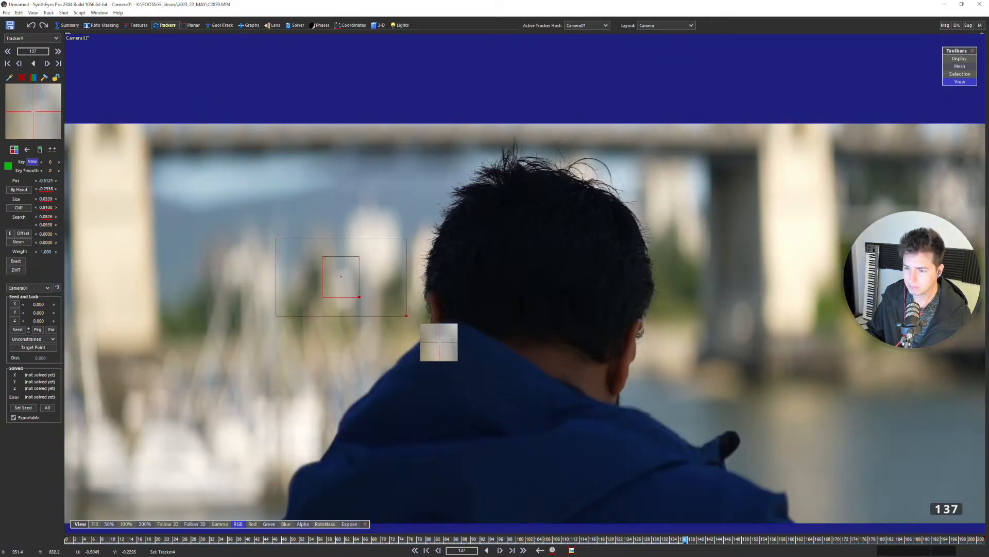
drag(340, 277, 429, 349)
key(5)
key(space)
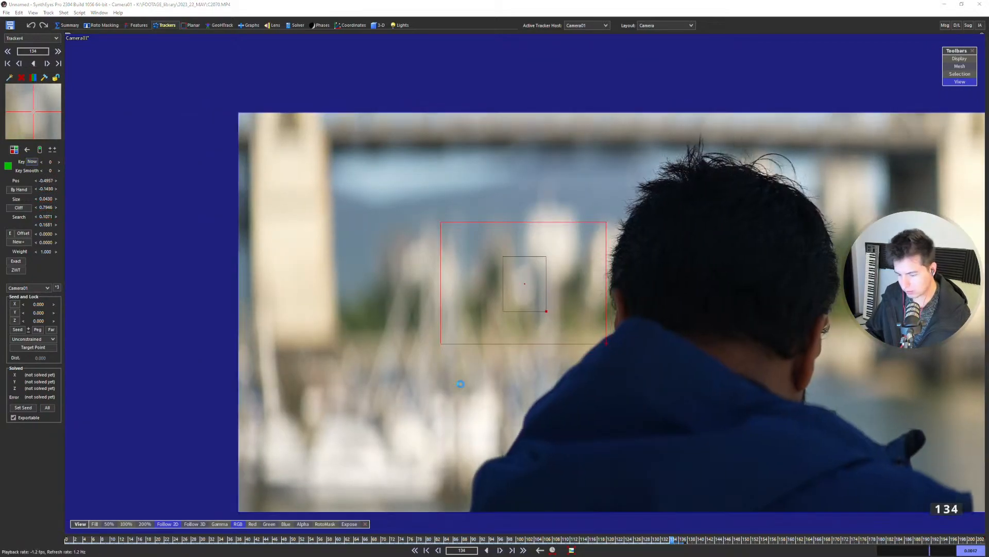
In the Image Preprocessor, set DownRes to By 1/2, allow the shot cache to be flushed and accept the settings.
key(p)
click(338, 142)
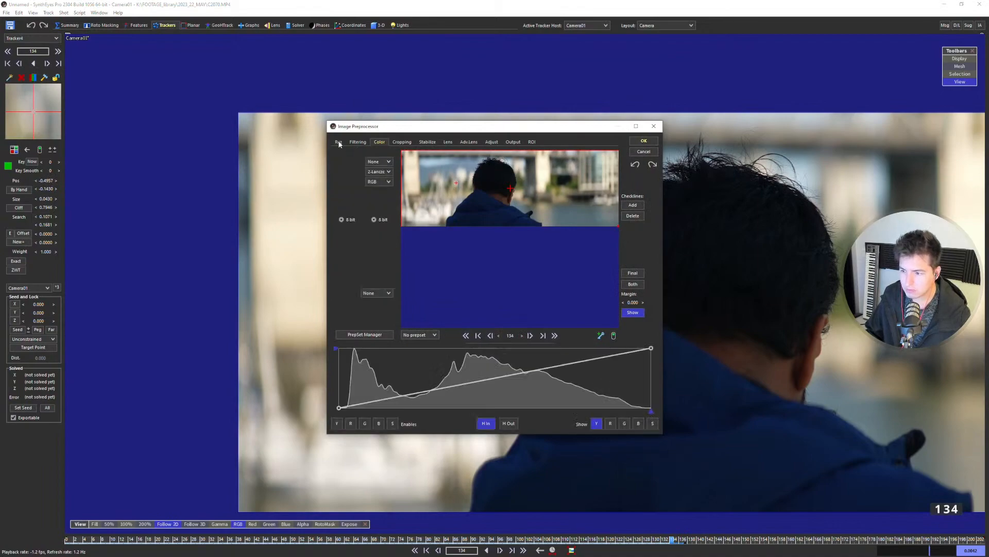
click(379, 162)
click(377, 177)
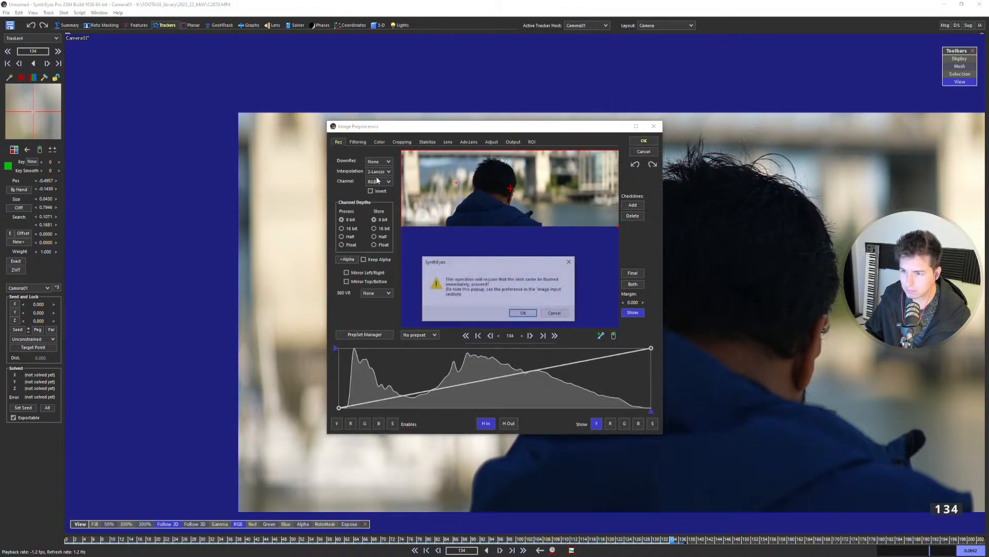
click(515, 312)
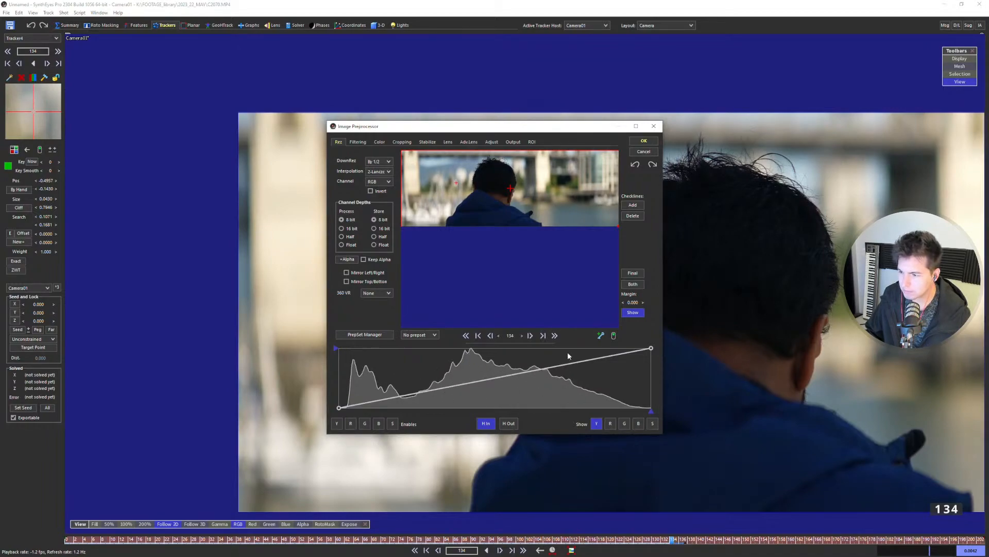
click(644, 141)
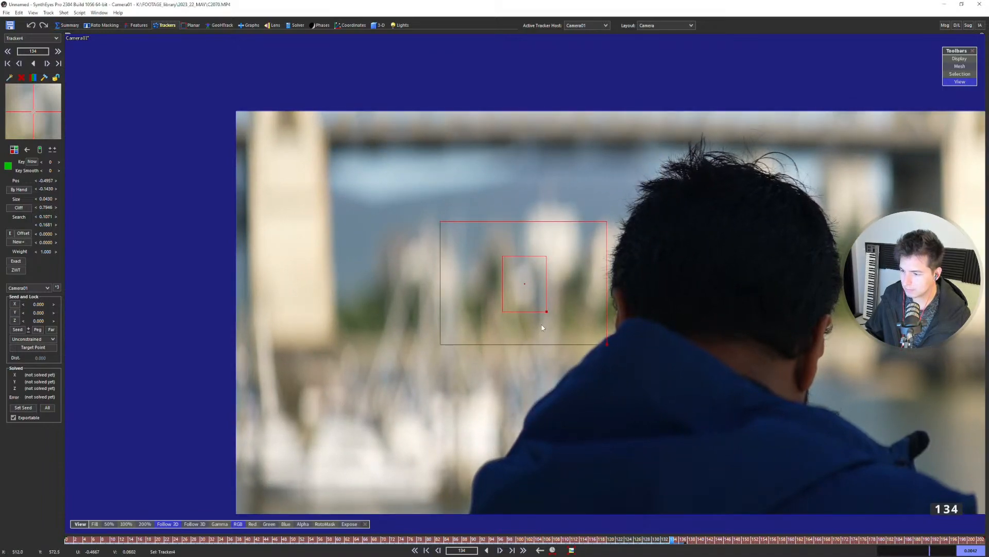
Continue tracking the skyline tracker backward from frame 134 until it leaves its feature, and return to frame 137.
scroll(539, 342, up, 1)
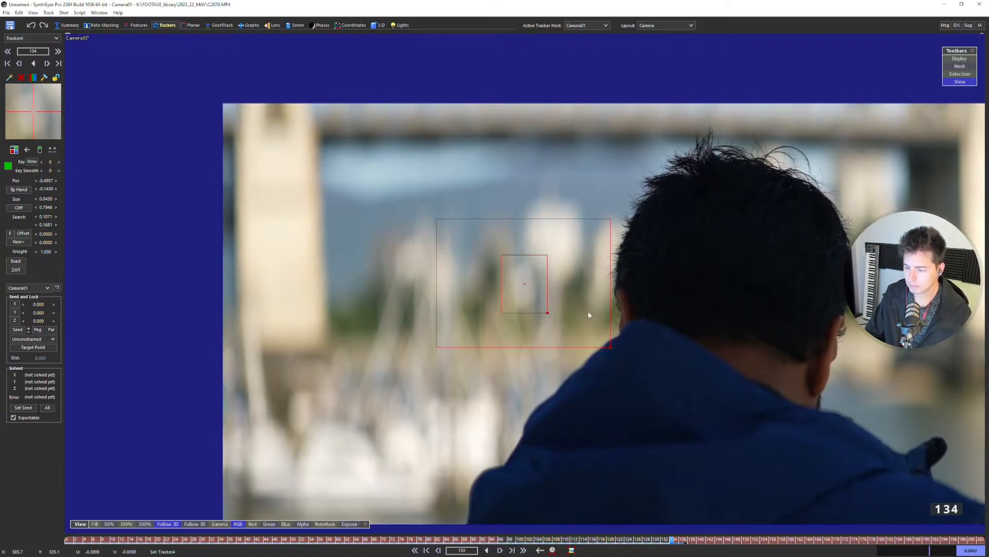
key(Left)
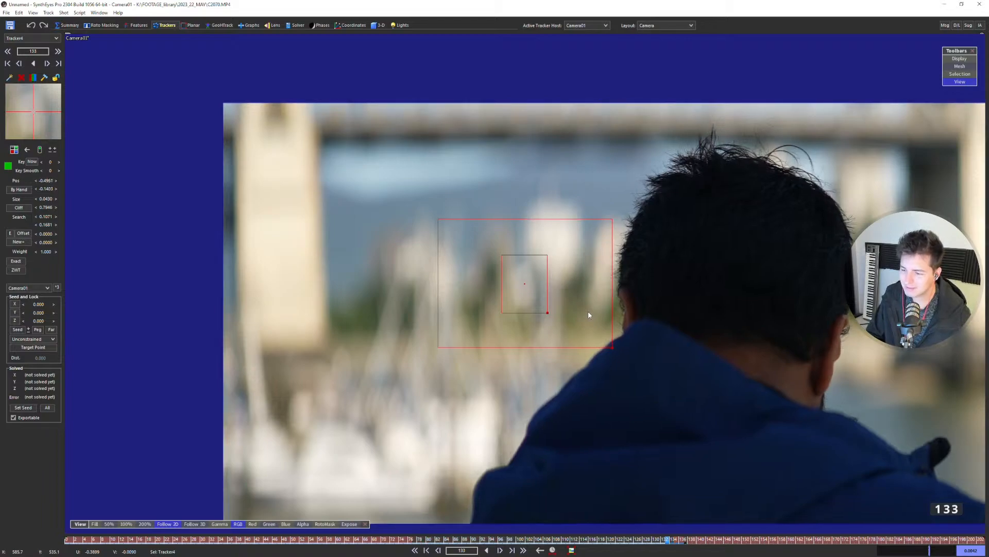
key(space)
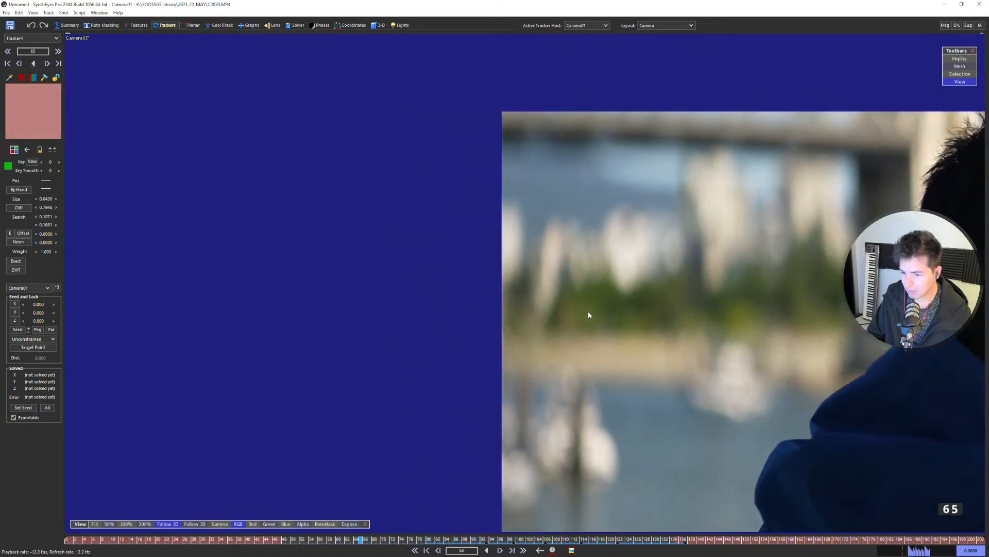
key(f)
key(f)
key(f)
key(f)
key(f)
key(f)
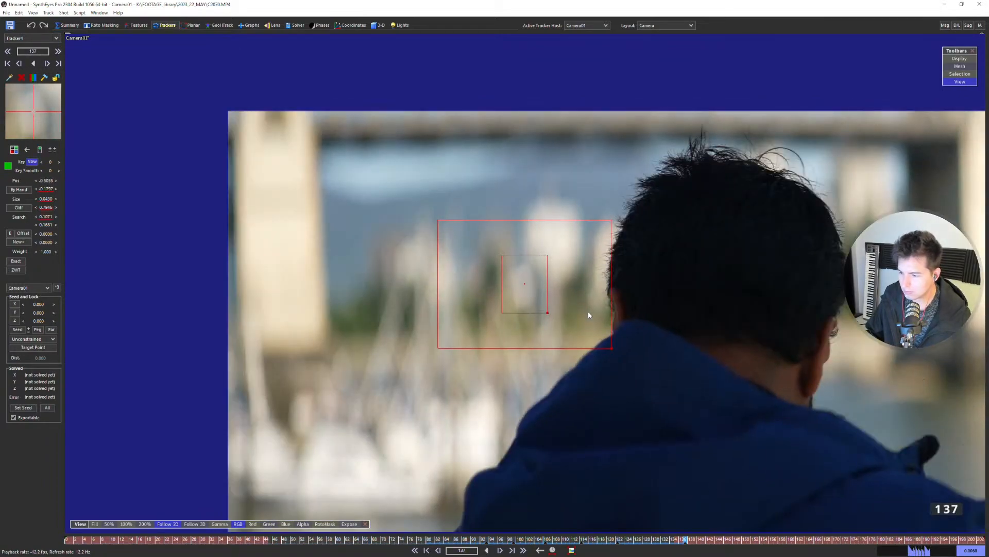
Switch the skyline tracker to forward tracking and track it from frame 137 towards the edge of the image.
key(b)
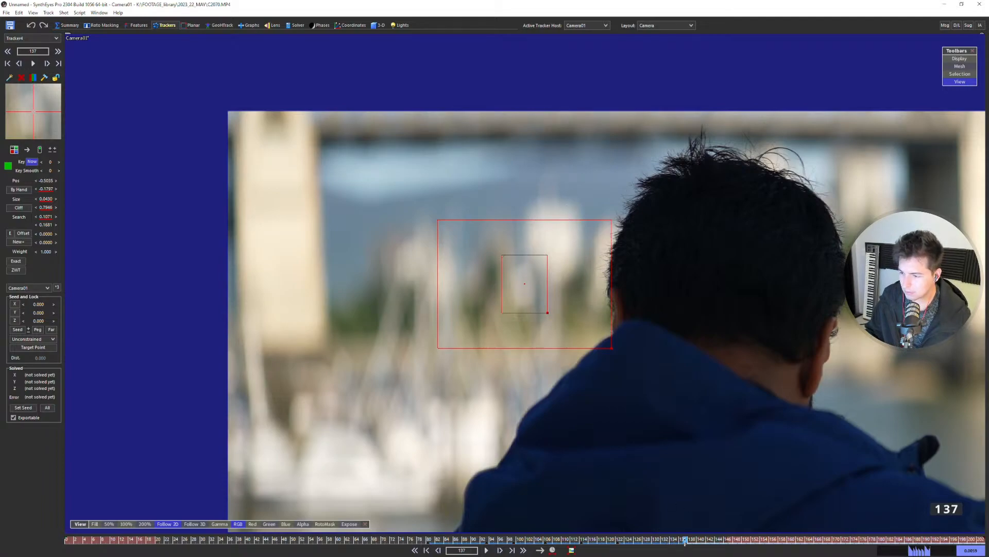
key(Right)
key(Right)
key(Right)
key(Right)
key(Right)
key(Right)
key(Right)
key(Right)
key(Right)
key(Right)
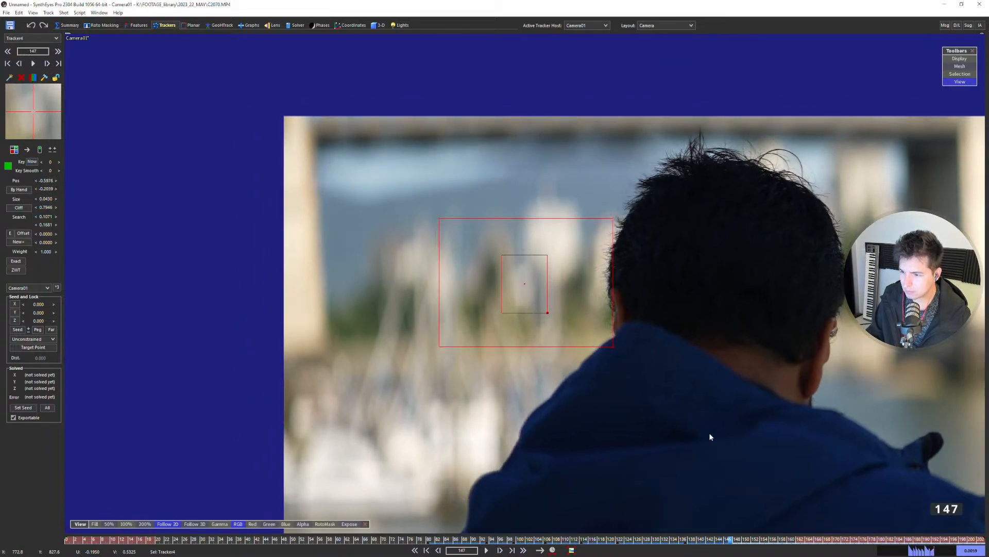
key(space)
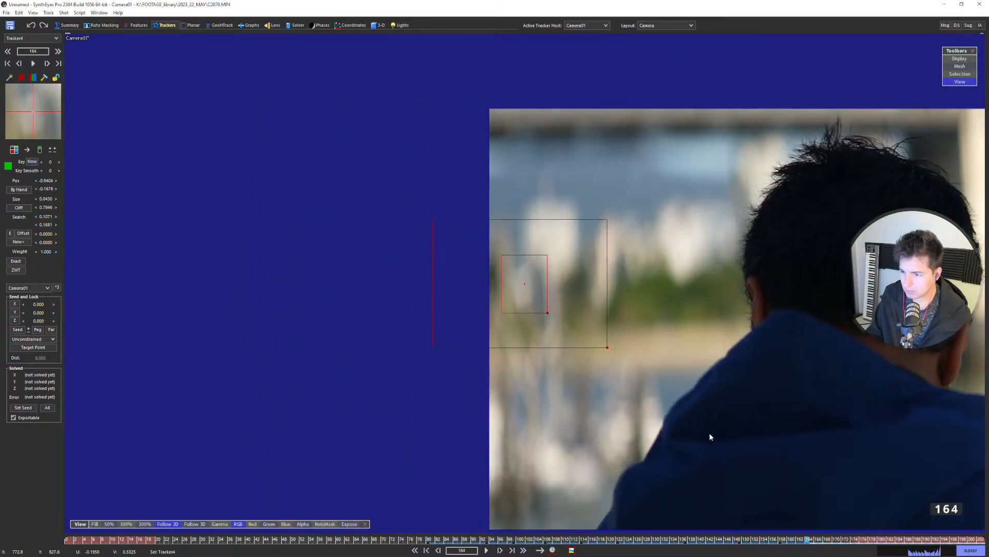
Lock the skyline tracker and go back to frame 137.
key(a)
key(a)
key(a)
key(a)
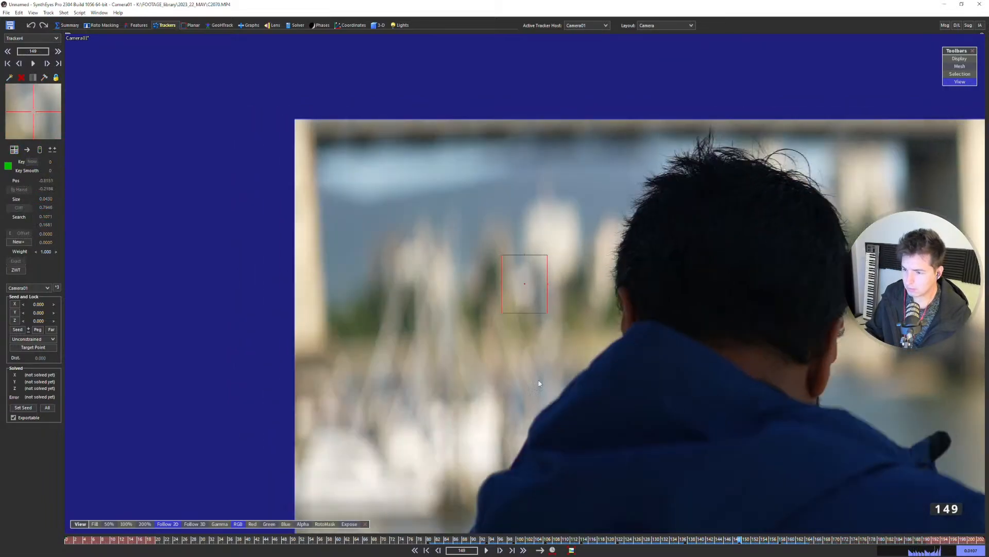
key(f)
key(f)
key(a)
key(f)
key(a)
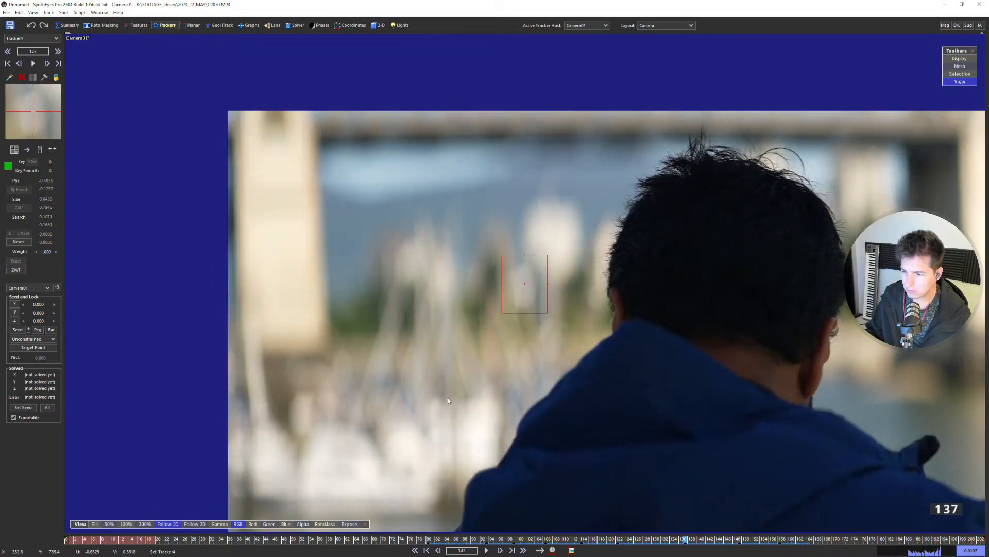
At frame 137, add a tracker on the bright spot beside the second bridge pillar and track it forward.
scroll(451, 274, down, 3)
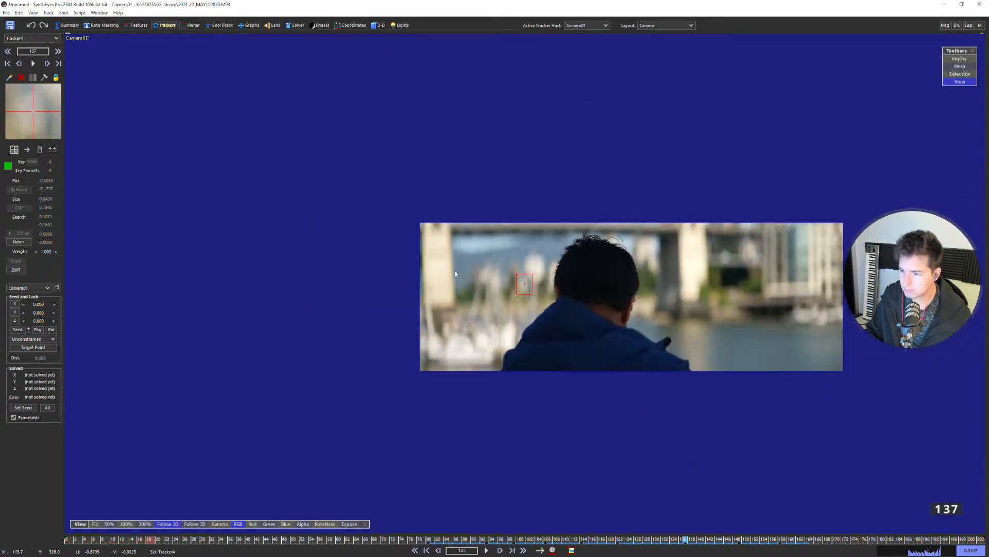
middle_drag(648, 299, 515, 304)
scroll(520, 303, up, 2)
key(c)
click(659, 224)
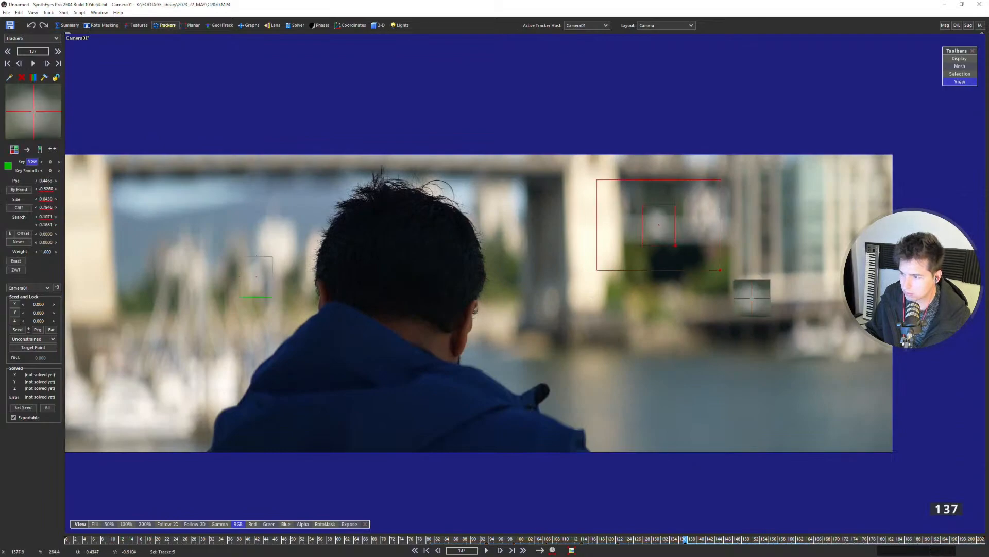
key(5)
key(space)
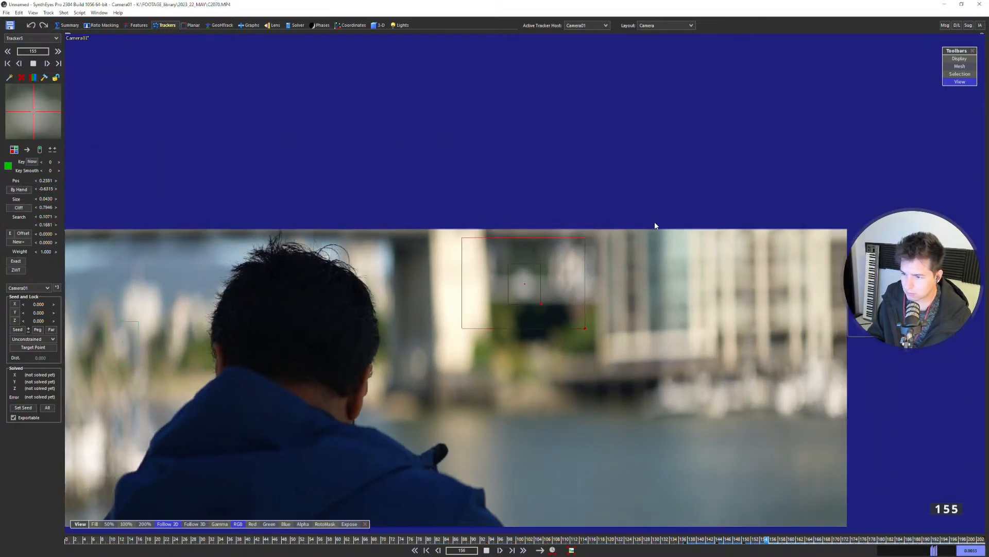
key(space)
Track the bridge-pillar tracker backward from frame 137 and lock it.
key(e)
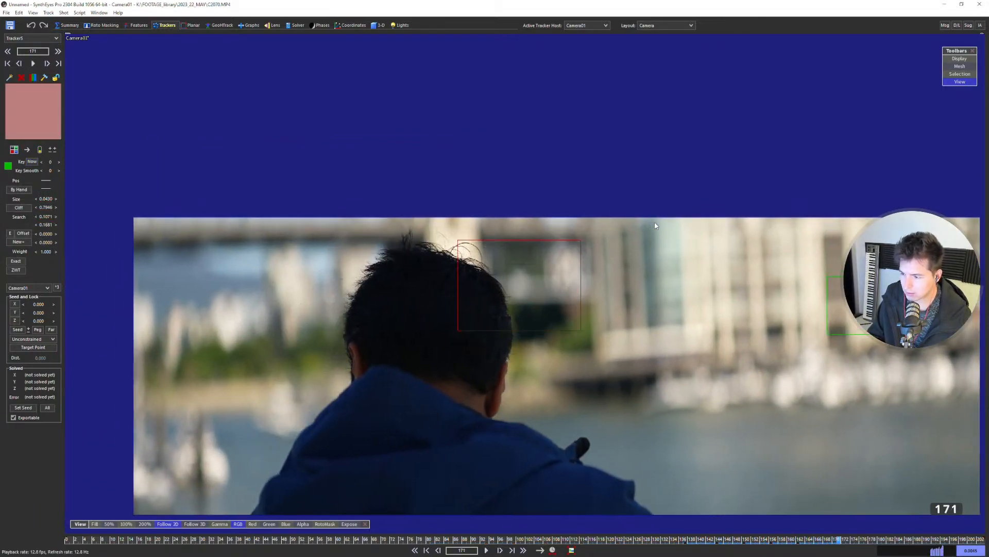
key(shift+a)
key(f)
key(b)
key(space)
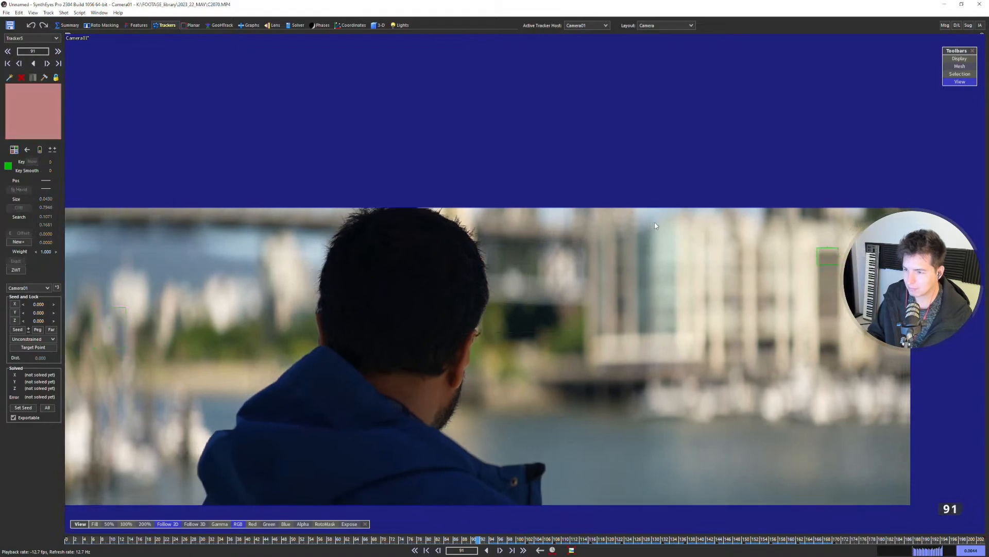
At frame 90, add a tracker on the lower part of the pale building facade and track it across the shot up to frame 185.
click(696, 348)
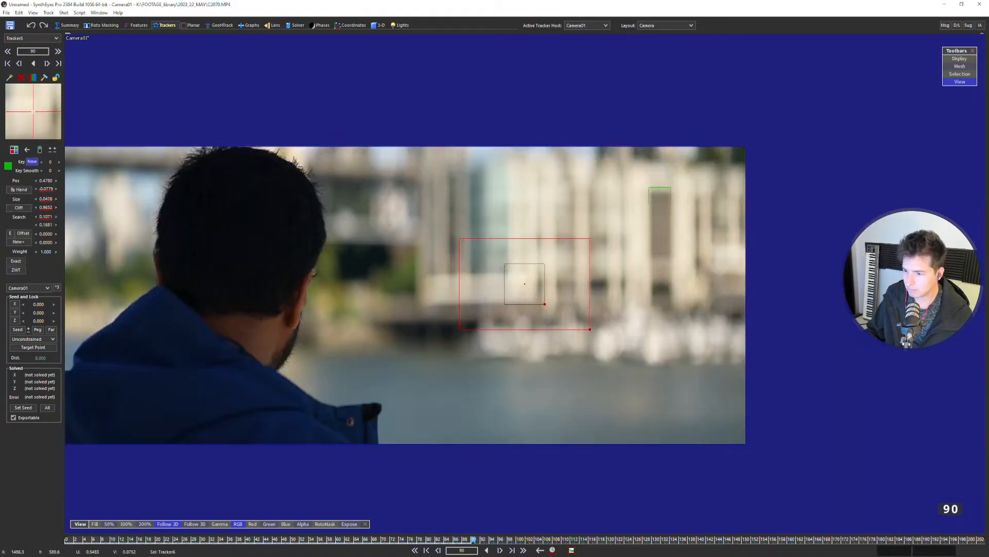
key(space)
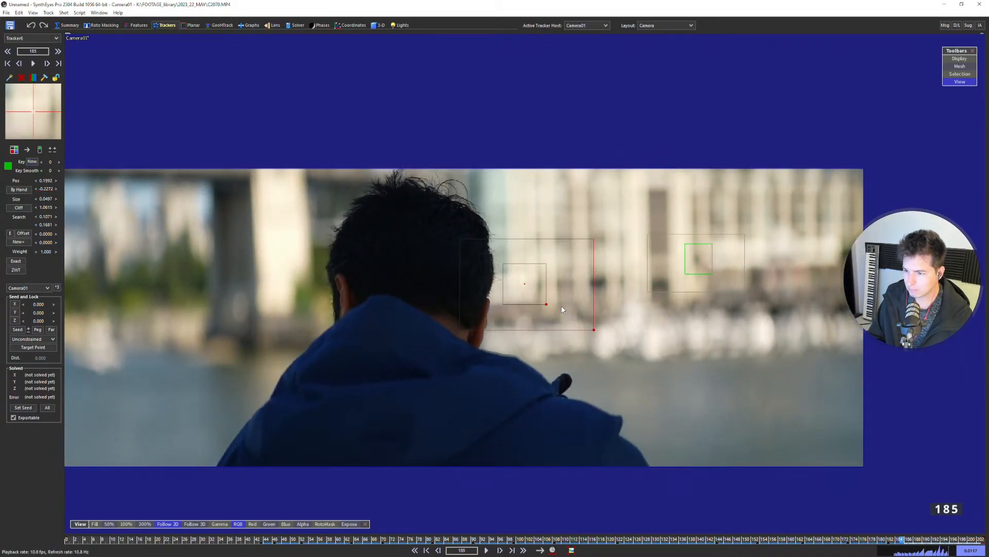
key(ctrl+z)
Select the tracker on the dark spot at the far side of the building, lock it, and advance to frame 203.
click(690, 271)
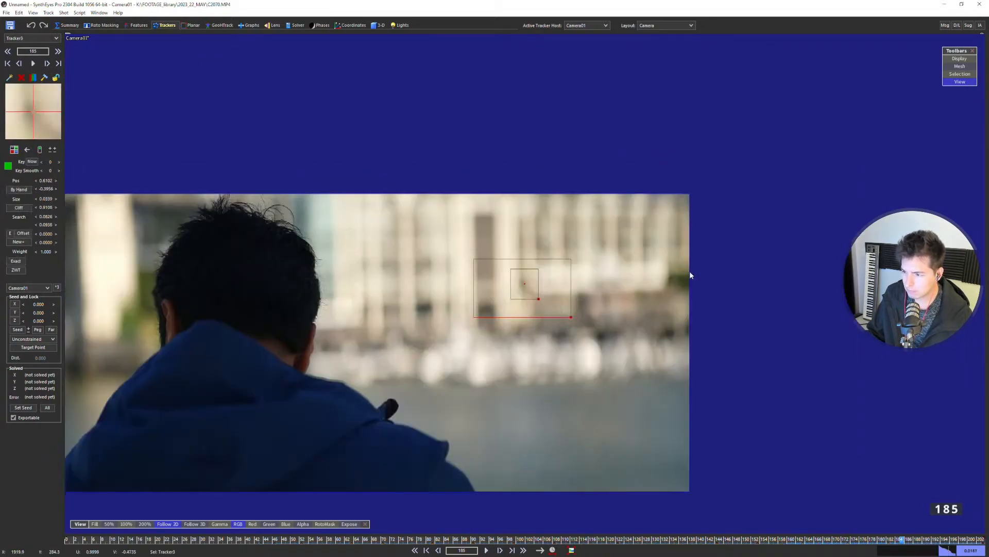
key(shift+l)
key(d)
key(d)
key(d)
key(d)
key(d)
key(d)
key(d)
key(d)
key(d)
key(d)
key(d)
key(d)
key(d)
key(d)
scroll(485, 299, down, 5)
key(d)
key(d)
key(d)
key(d)
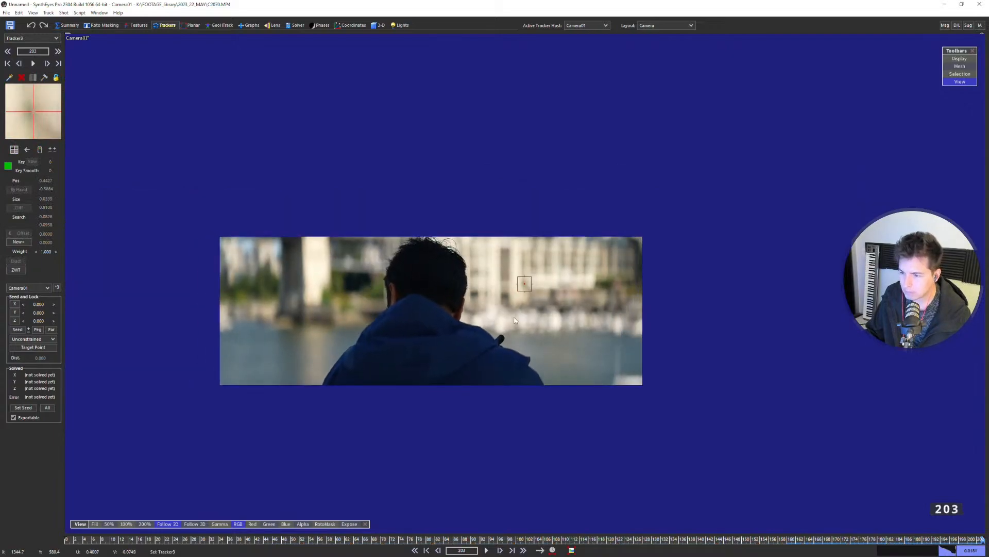
At frame 203, add a tracker on the light spot on the bridge pillar and track it backward to frame 191.
scroll(433, 271, up, 4)
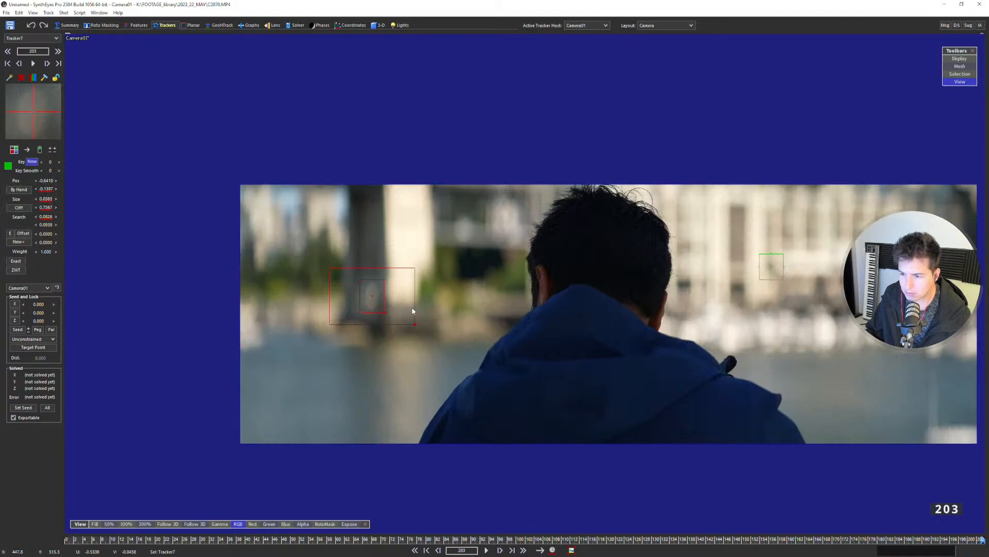
scroll(412, 308, up, 3)
key(b)
key(space)
key(space)
key(5)
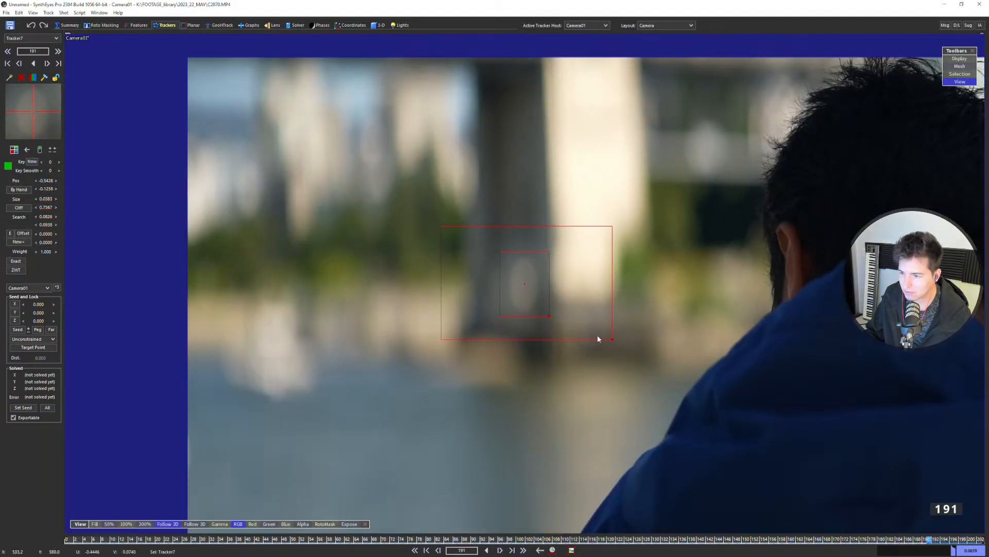
Enlarge the bridge-pillar tracker's search area, track it backward until the man hides the spot, then end and lock it.
drag(612, 340, 633, 365)
scroll(687, 390, down, 2)
key(space)
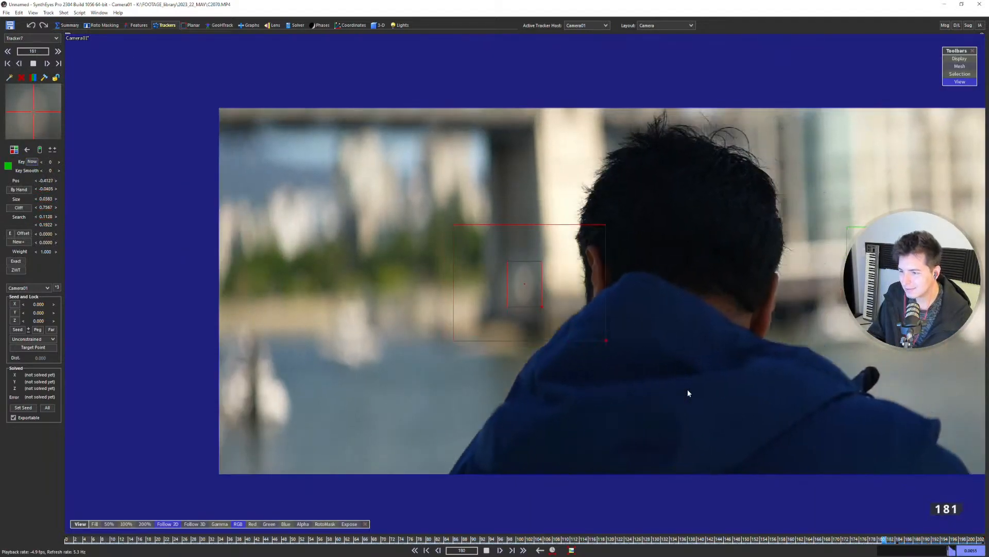
key(d)
key(s)
key(e)
key(l)
key(s)
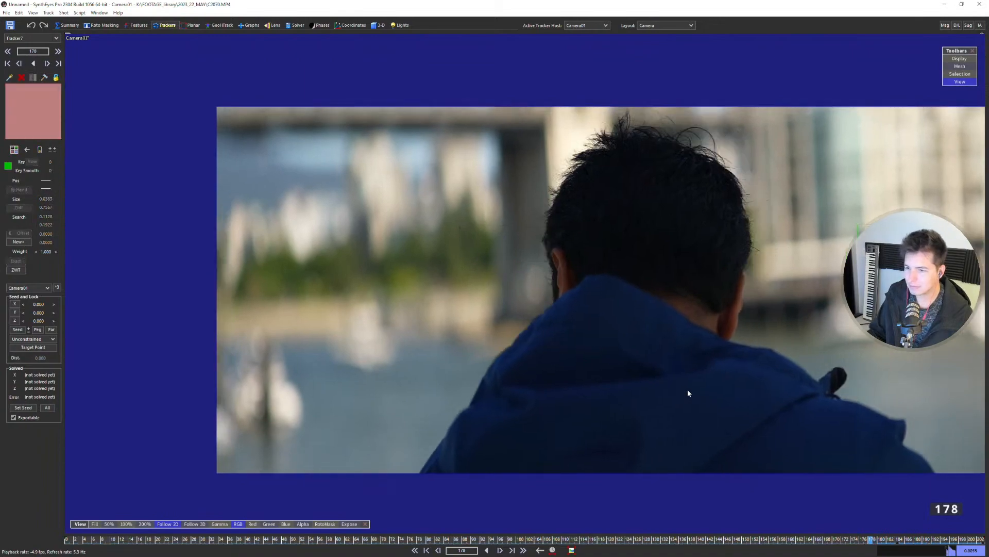
At frame 176, add a tracker on the blurred skyline above the trees and track it backward.
key(d)
key(d)
key(d)
key(d)
key(d)
key(shift+a)
scroll(446, 243, down, 2)
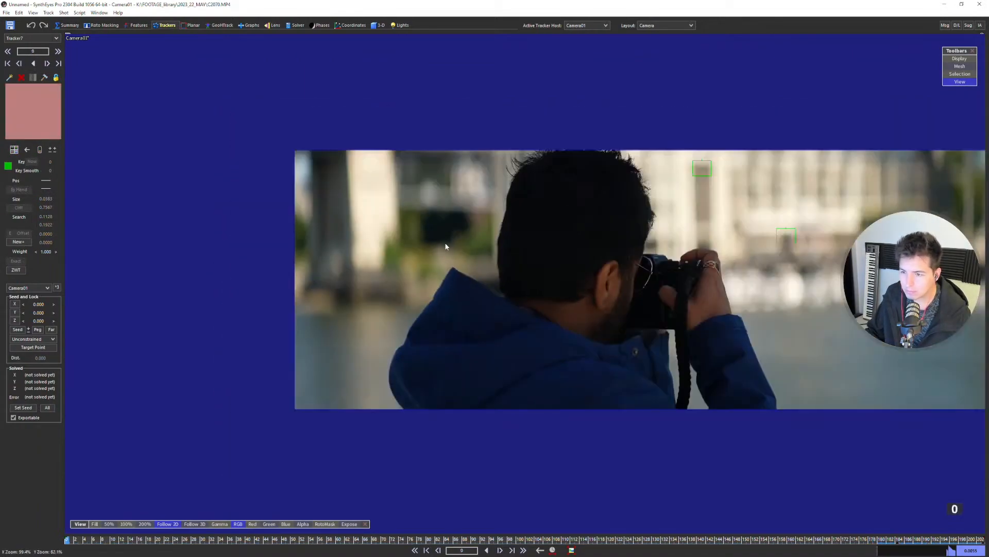
mouse_move(882, 540)
mouse_down()
mouse_move(840, 539)
mouse_move(863, 540)
mouse_up()
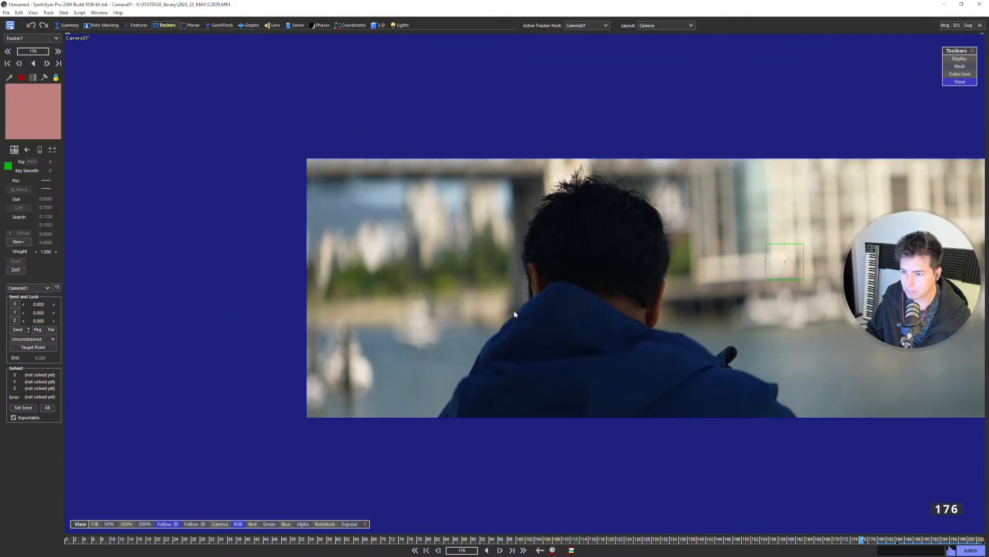
click(402, 249)
key(space)
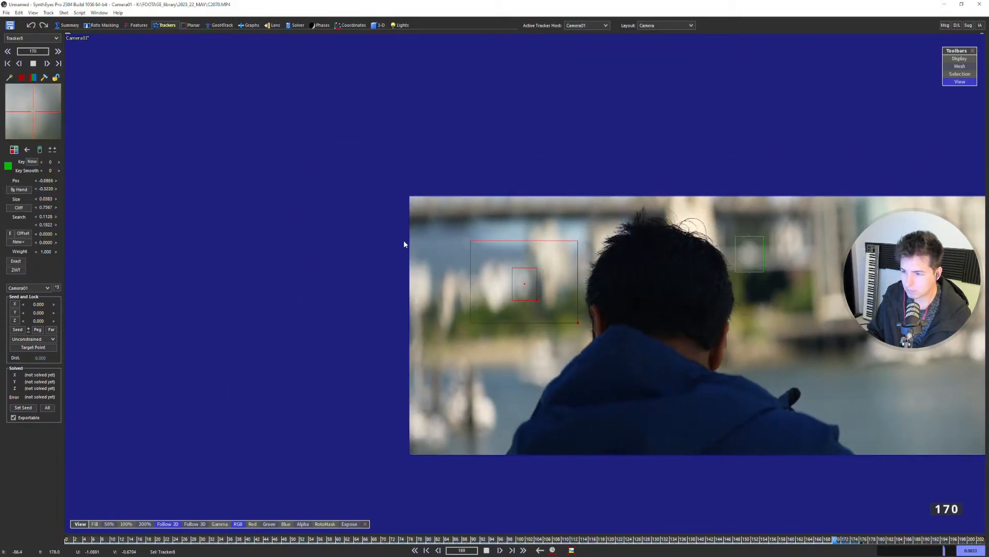
Return to frame 176, track the skyline tracker forward to frame 195, and lock it.
key(f)
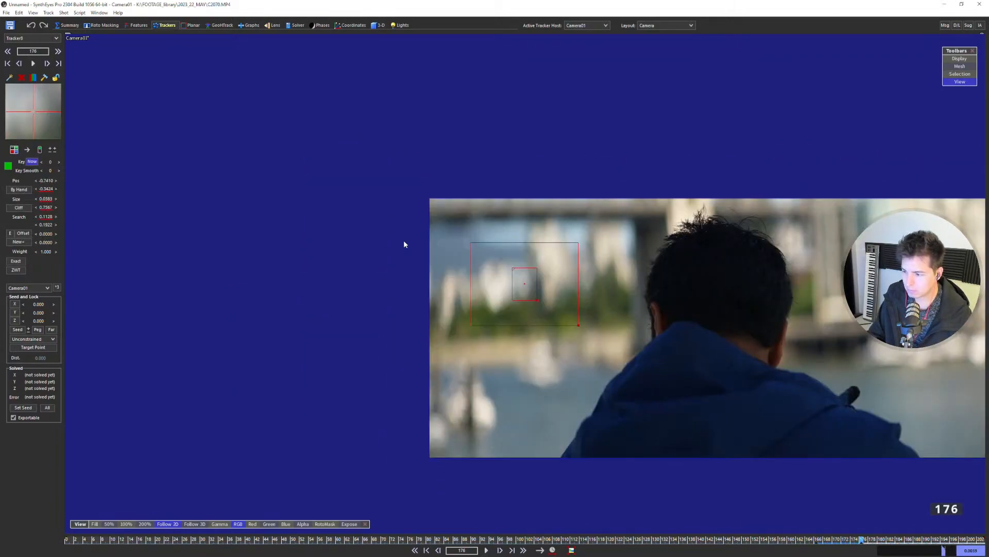
key(space)
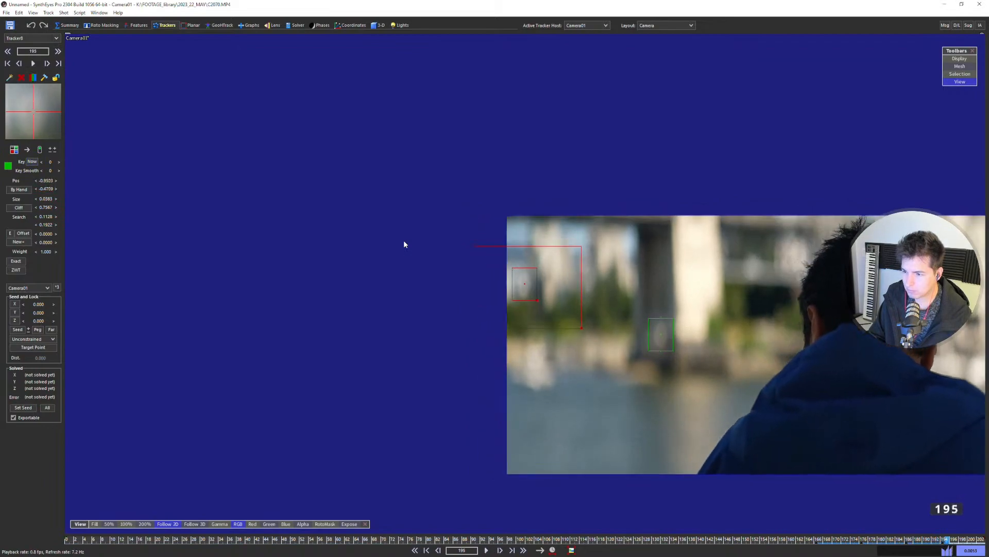
key(a)
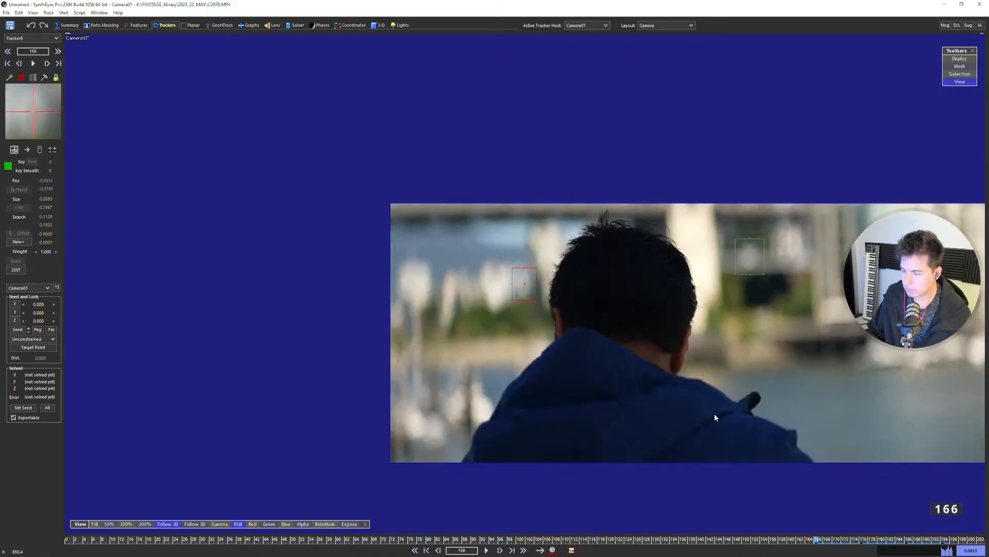
Around frame 168, add a second skyline tracker nearer the image edge and track it forward.
mouse_move(811, 539)
mouse_down()
mouse_move(775, 541)
mouse_move(820, 549)
mouse_move(811, 545)
mouse_up()
scroll(472, 286, up, 2)
key(c)
drag(479, 281, 473, 286)
key(space)
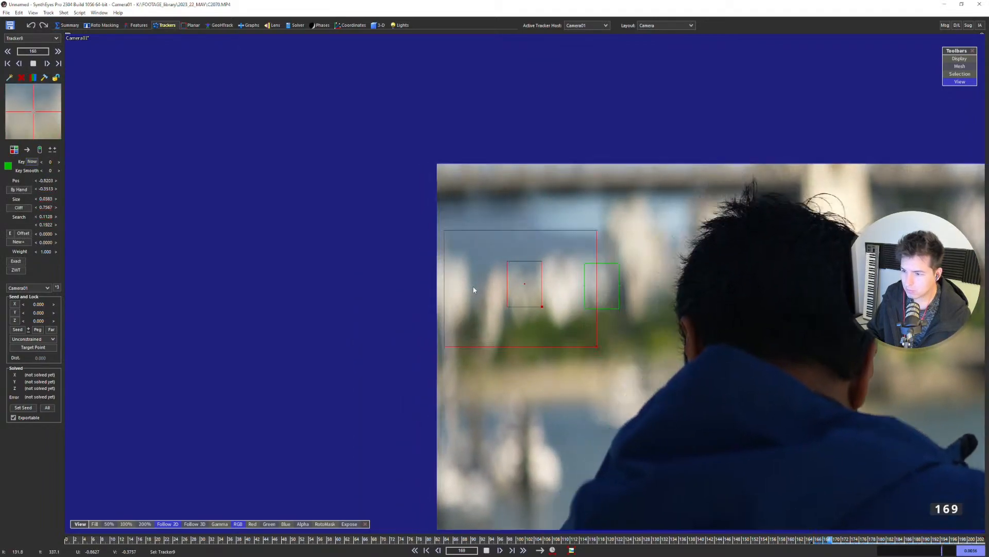
key(space)
Return to the second skyline tracker's starting frame, track it backward as far as usable, then end and lock it.
key(shift+a)
key(f)
key(space)
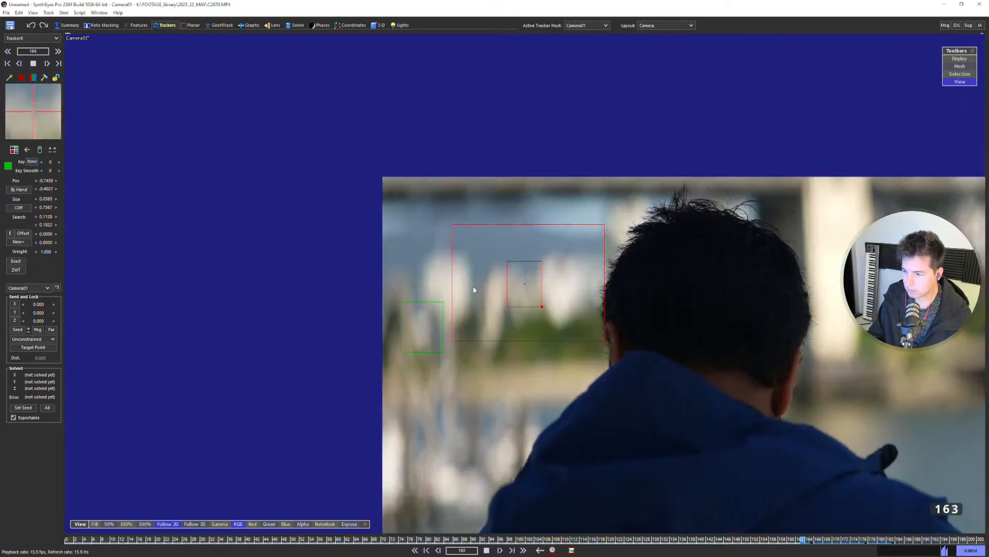
key(space)
key(s)
key(s)
key(e)
key(l)
Review the second skyline tracker's path and return to frame 0 to inspect the background features.
key(f)
key(f)
key(f)
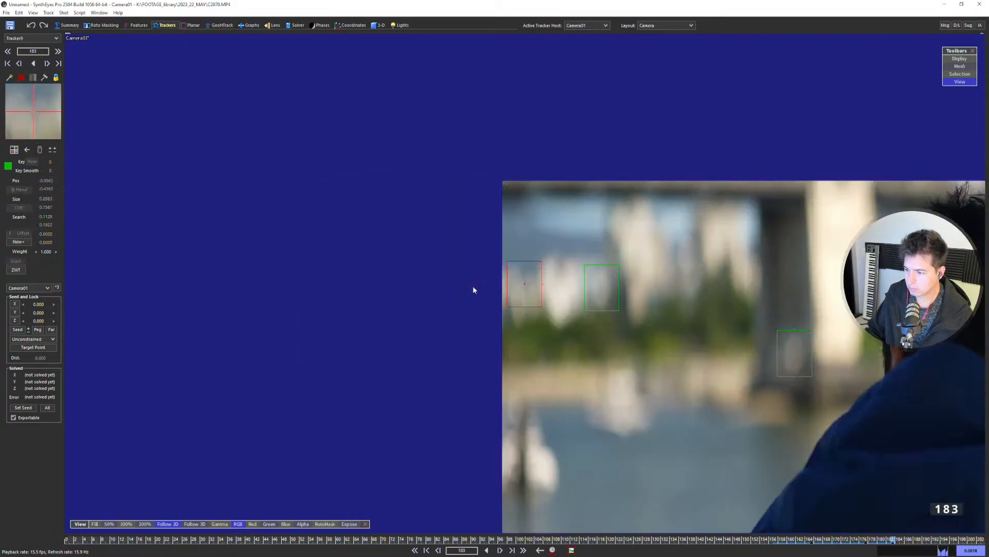
key(a)
key(a)
key(shift+a)
scroll(474, 287, down, 2)
key(5)
middle_drag(645, 344, 474, 345)
key(d)
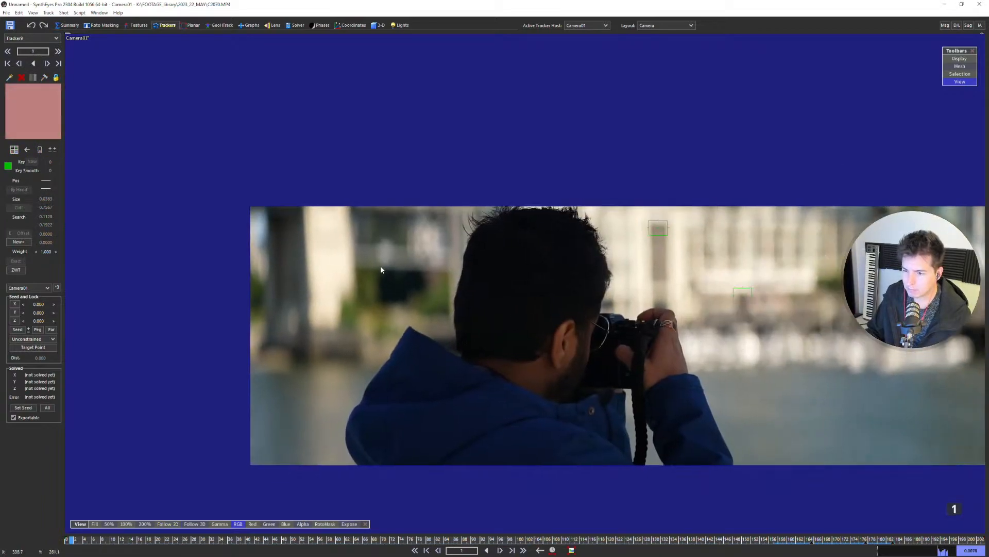
key(s)
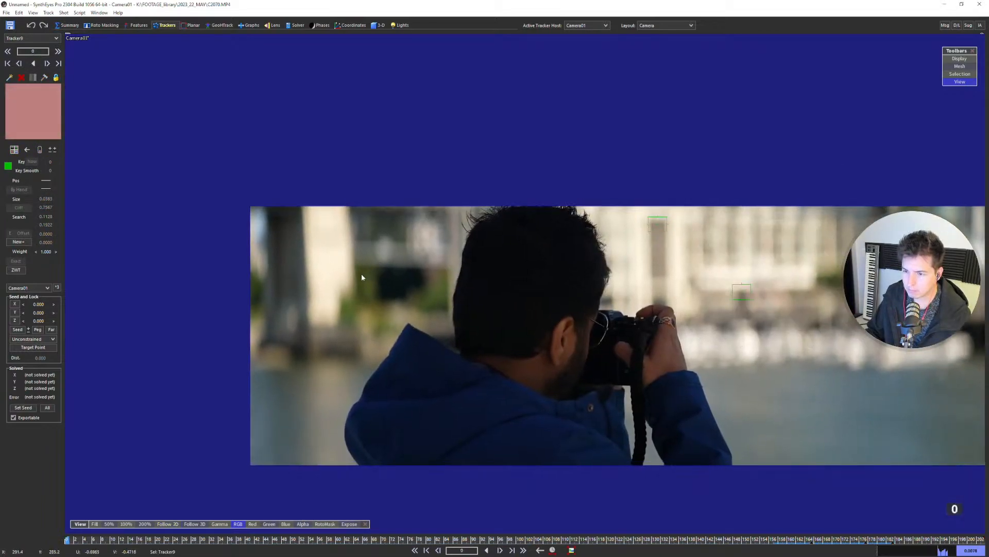
Go to frame 183, select the bridge-pillar tracker, and check its path frame by frame up to frame 201.
click(891, 541)
click(469, 342)
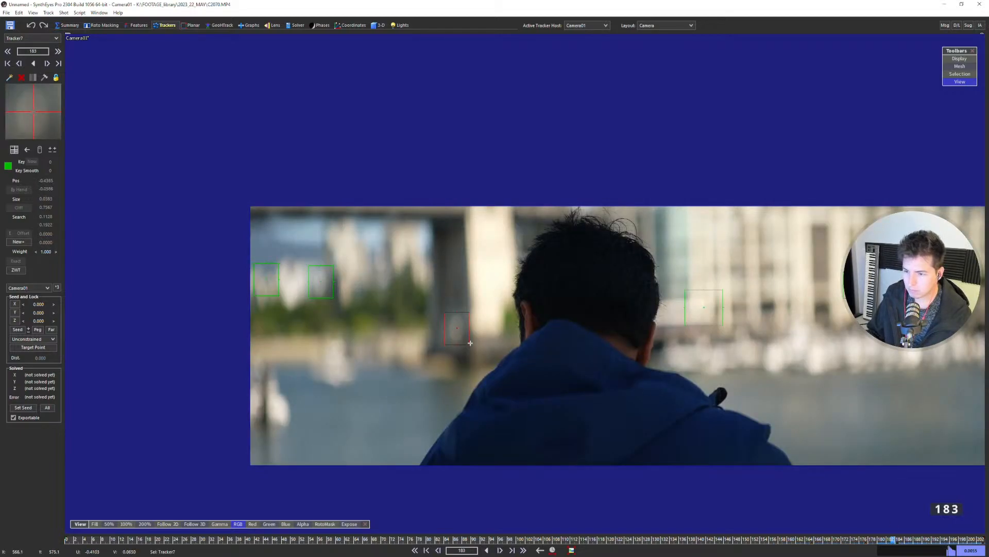
key(d)
key(d)
key(d)
key(d)
key(d)
key(d)
key(d)
key(d)
key(d)
key(d)
key(d)
key(d)
key(d)
key(d)
key(d)
key(d)
key(d)
key(d)
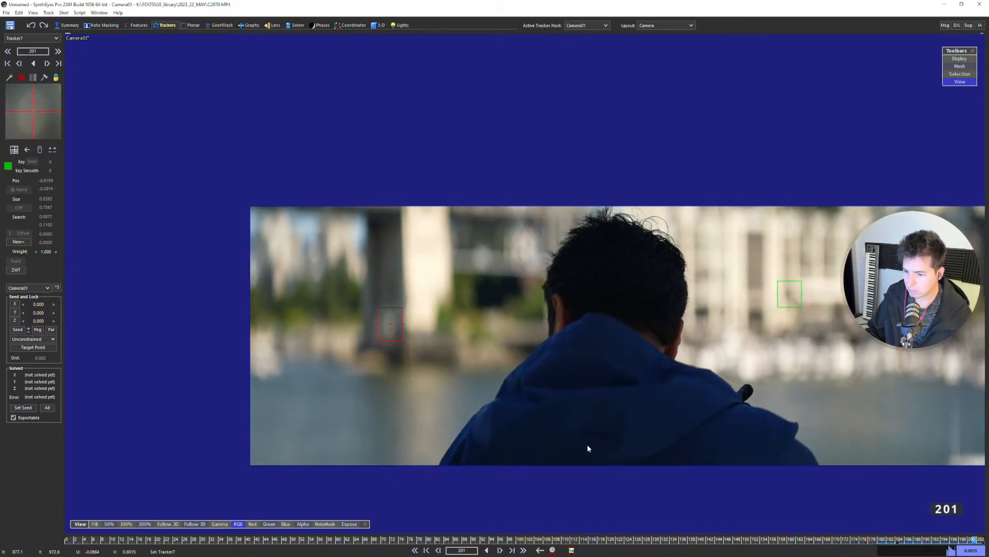
At frame 60, unlock the bridge-pillar tracker and reposition it on the light spot where the pillar is visible again.
drag(841, 536, 343, 538)
scroll(454, 416, up, 5)
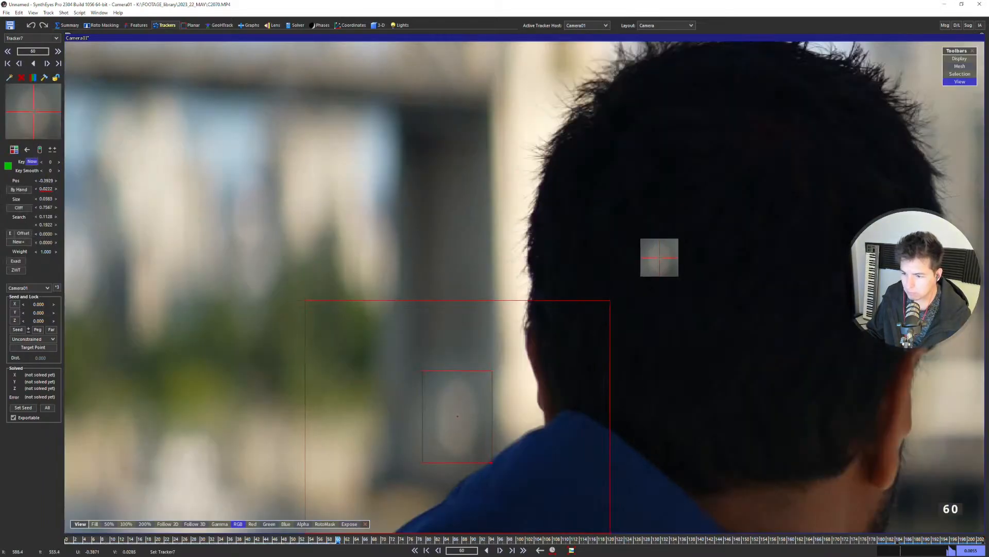
key(5)
scroll(519, 399, down, 2)
Return to the bridge-pillar tracker's key at frame 60 and track it backward to frame 0.
key(f)
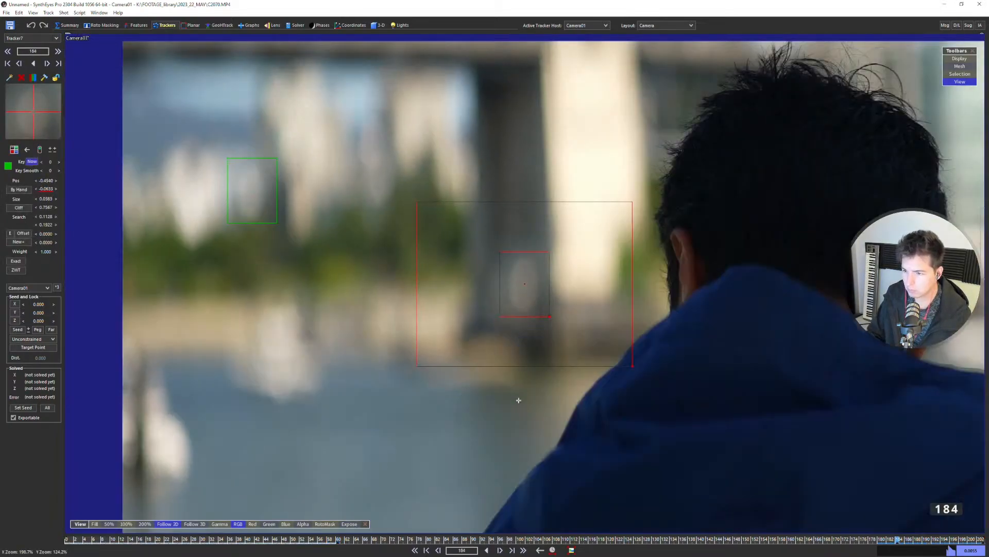
key(a)
key(s)
key(s)
key(space)
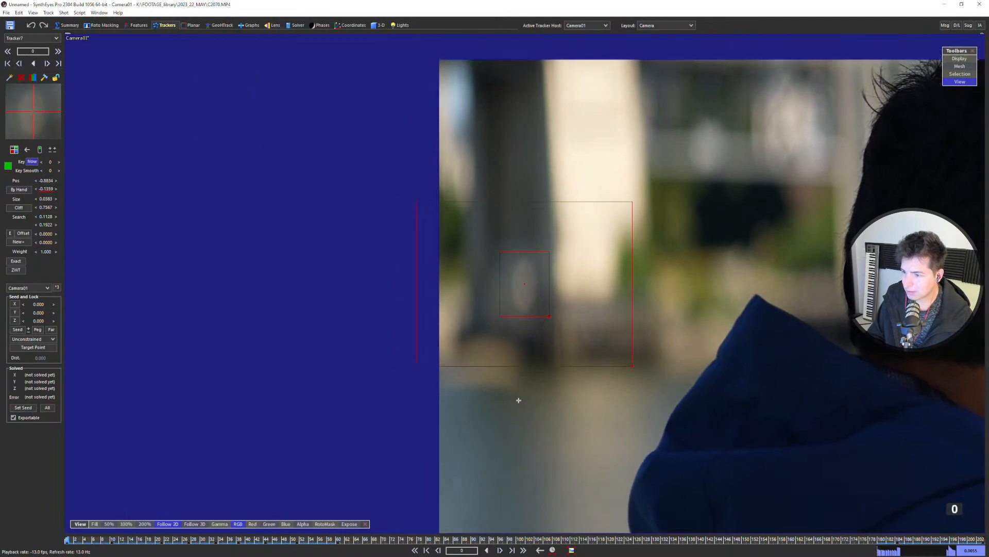
Lock the bridge-pillar tracker, review its path up to frame 60, and go back to frame 0 with the full image in view.
key(f)
scroll(487, 375, down, 3)
key(f)
key(f)
key(f)
key(f)
key(f)
key(f)
key(f)
key(f)
key(a)
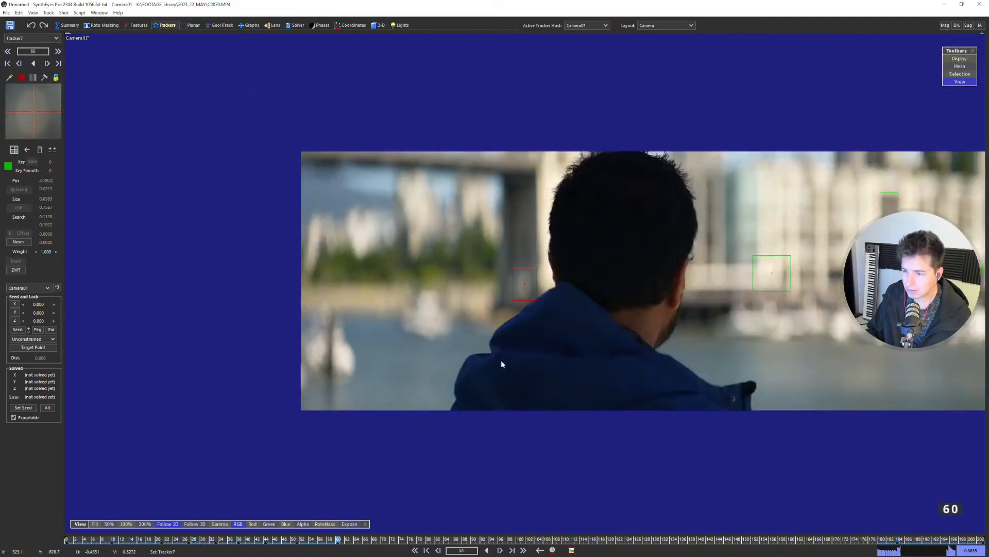
key(shift+a)
key(5)
middle_drag(661, 308, 308, 317)
right_drag(489, 318, 290, 419)
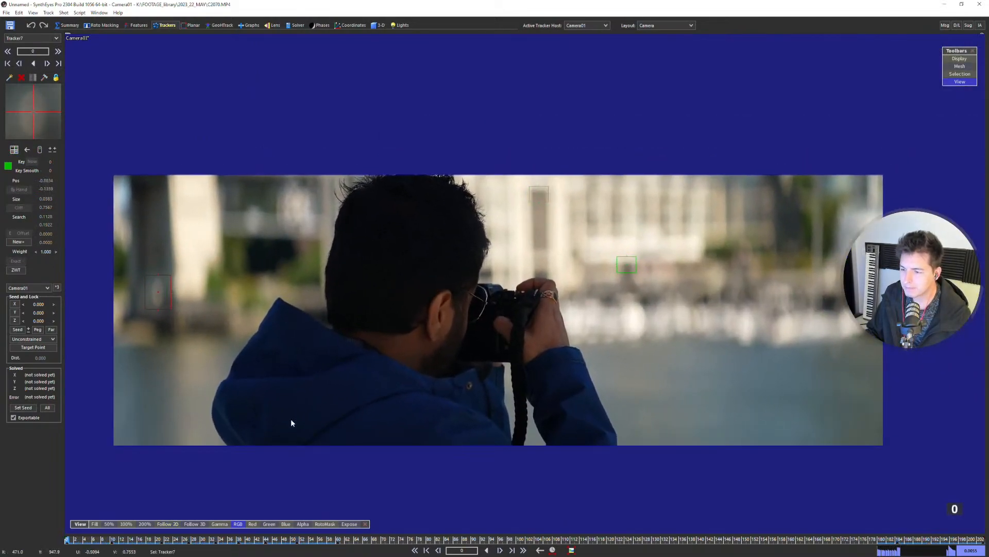
Darken the view exposure to -2.968 so the tracker boxes stand out, and go to frame 73.
drag(138, 543, 280, 540)
drag(341, 543, 347, 492)
drag(272, 545, 394, 510)
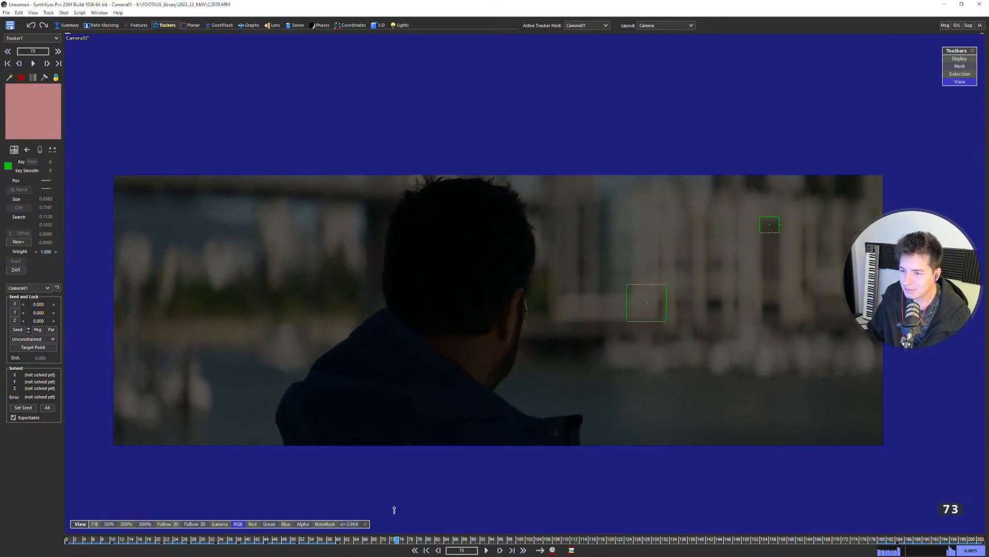
At frame 72, add another tracker on the blurred skyline above the trees and track it until it leaves the image.
scroll(241, 251, up, 2)
key(c)
click(243, 270)
key(5)
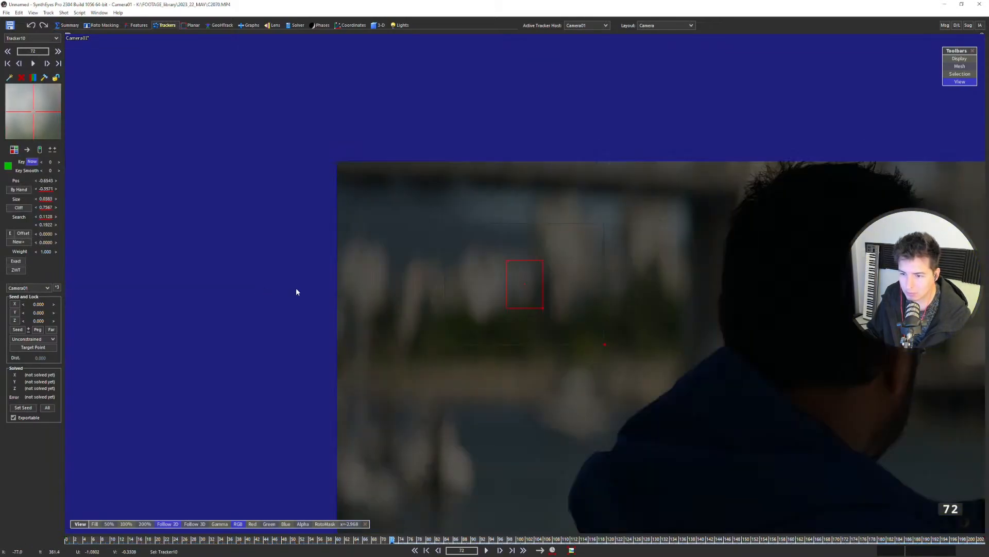
key(space)
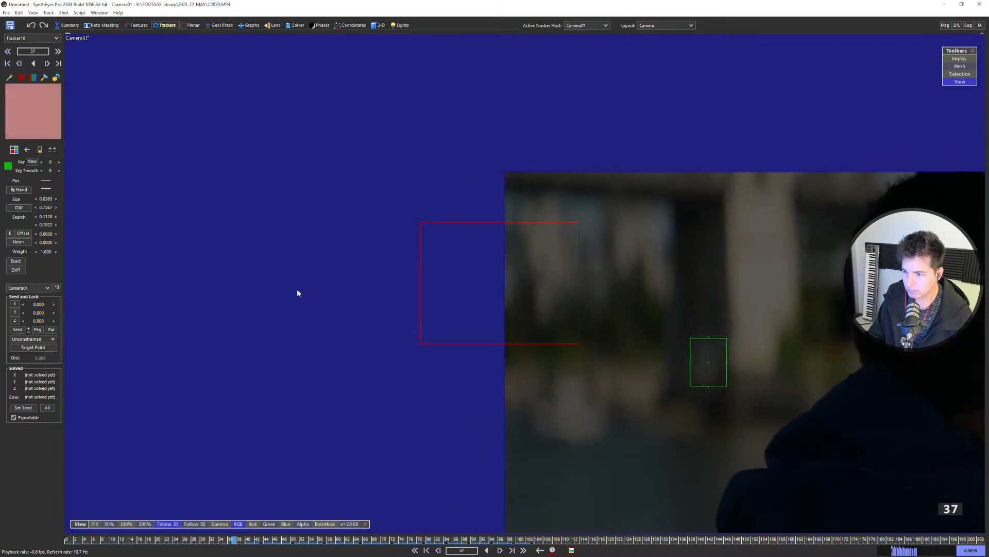
Check how the trackers cover the darkened image between frames 169 and 17, selecting the inner skyline tracker.
drag(361, 539, 830, 539)
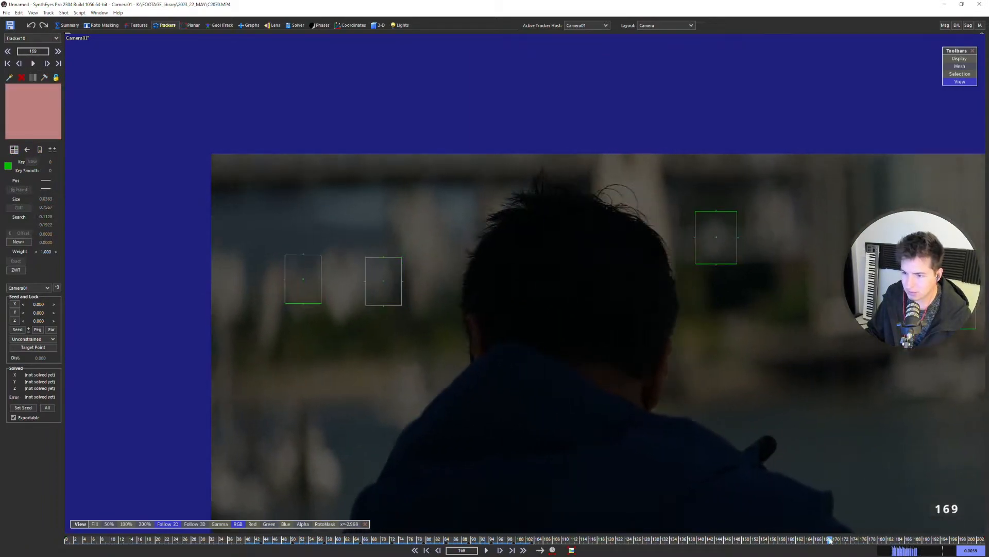
click(394, 301)
scroll(541, 358, down, 2)
middle_drag(572, 381, 338, 345)
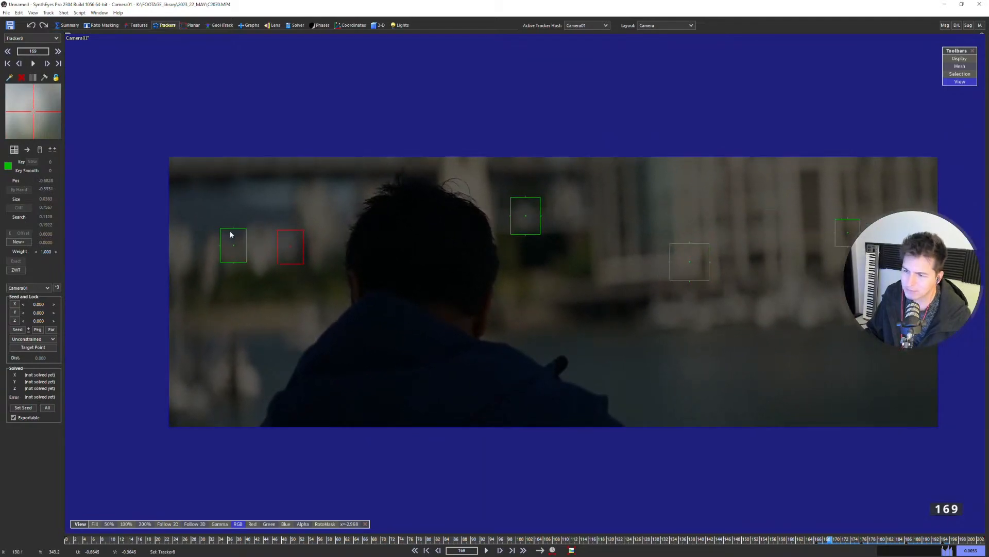
drag(769, 539, 510, 539)
drag(534, 497, 144, 479)
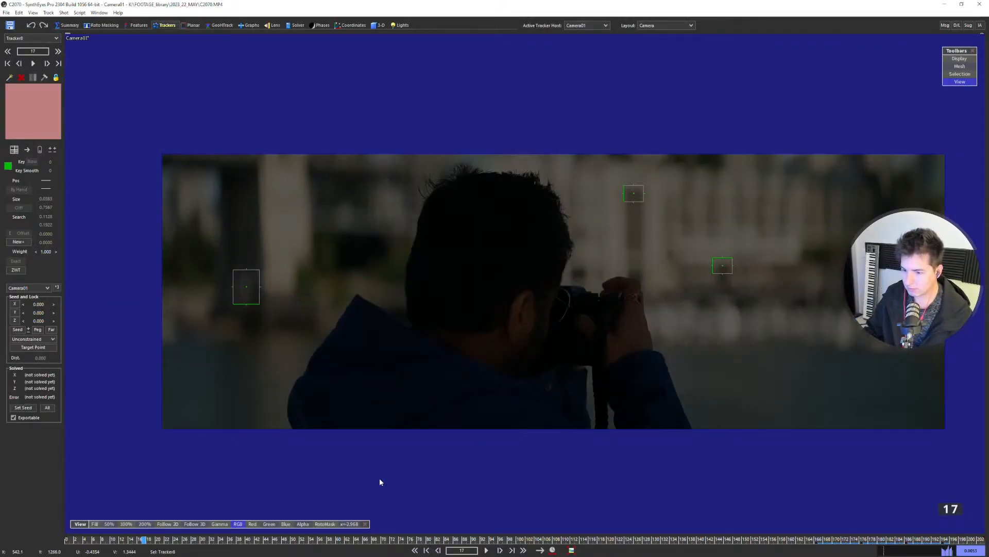
Reset the view exposure to normal at frame 17 and frame the whole image.
click(351, 524)
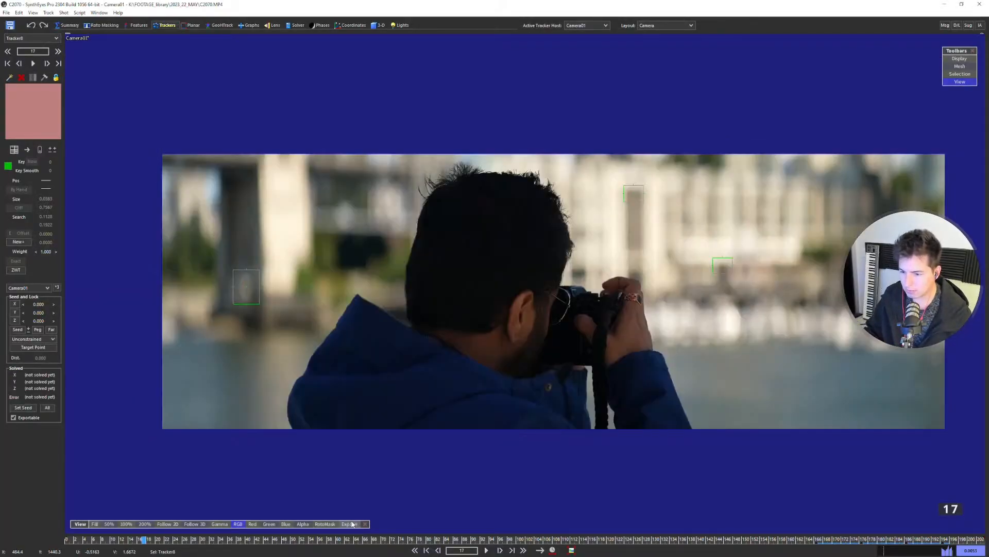
scroll(622, 317, up, 1)
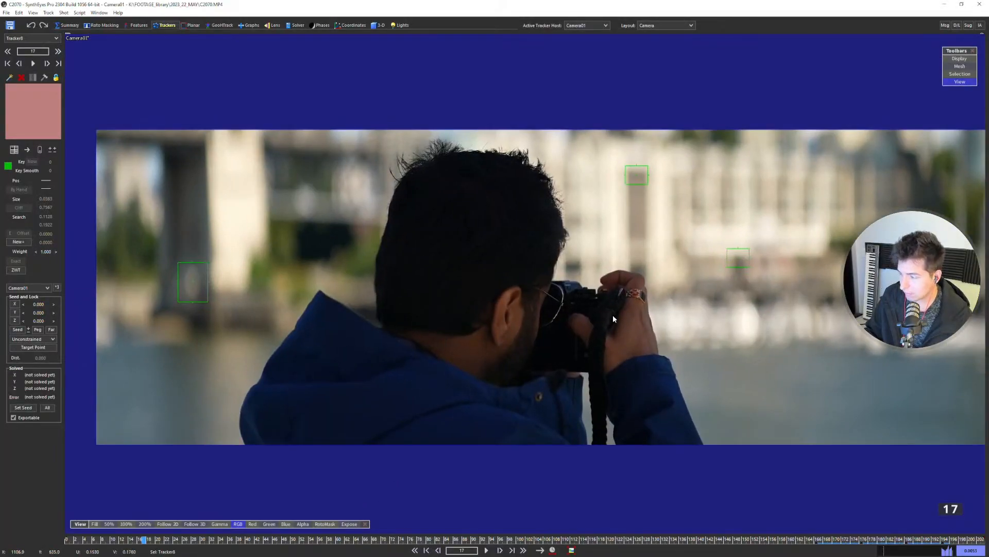
middle_drag(613, 318, 554, 323)
right_drag(553, 314, 553, 320)
middle_drag(553, 320, 561, 326)
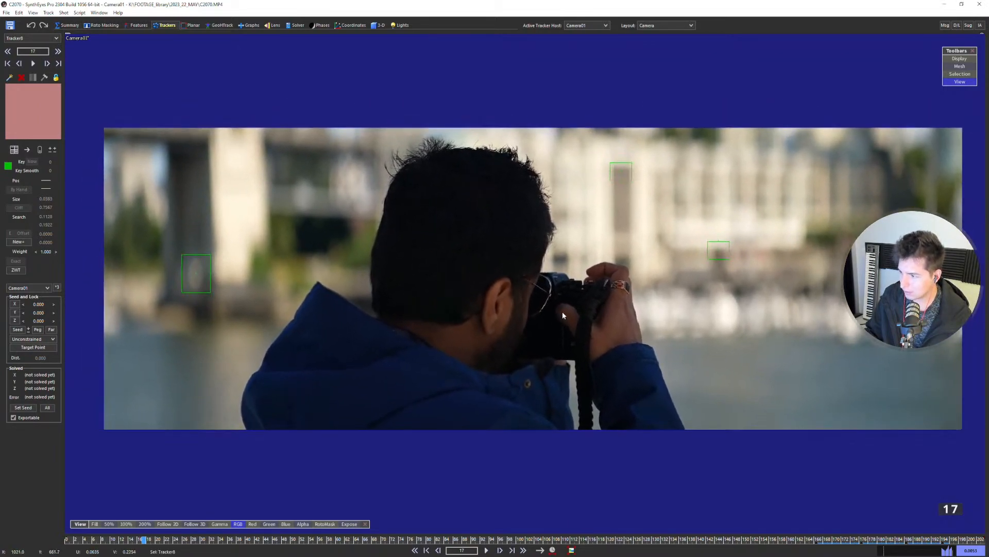
Inspect the tracker boxes at frame 17 against a temporarily darkened image, and reset the view exposure to normal.
right_drag(567, 314, 548, 329)
middle_drag(549, 329, 535, 337)
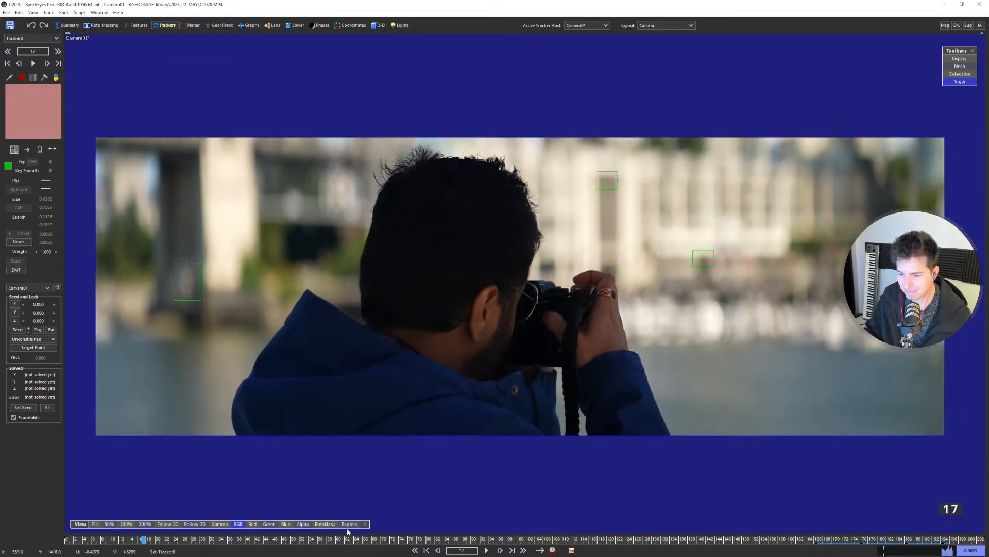
drag(352, 526, 327, 430)
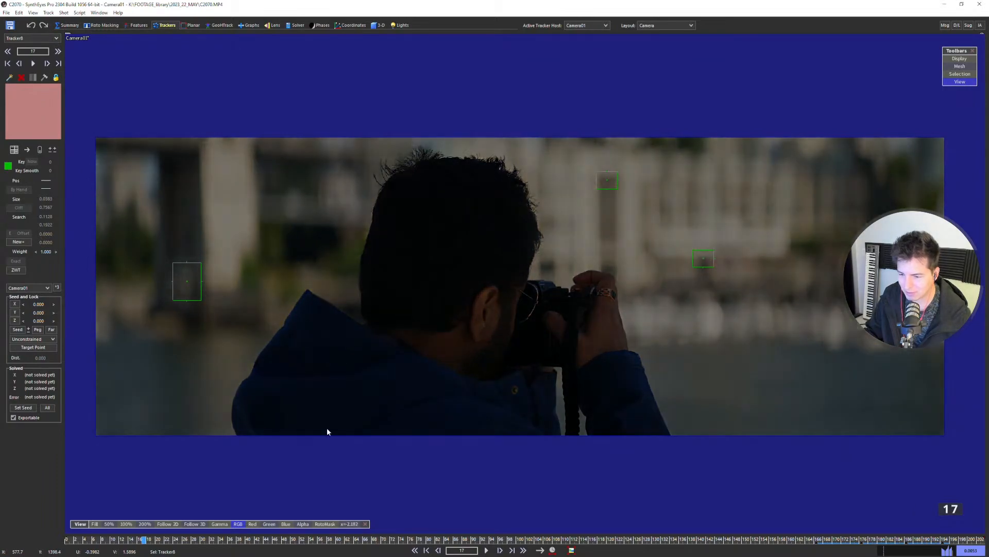
drag(349, 476, 421, 11)
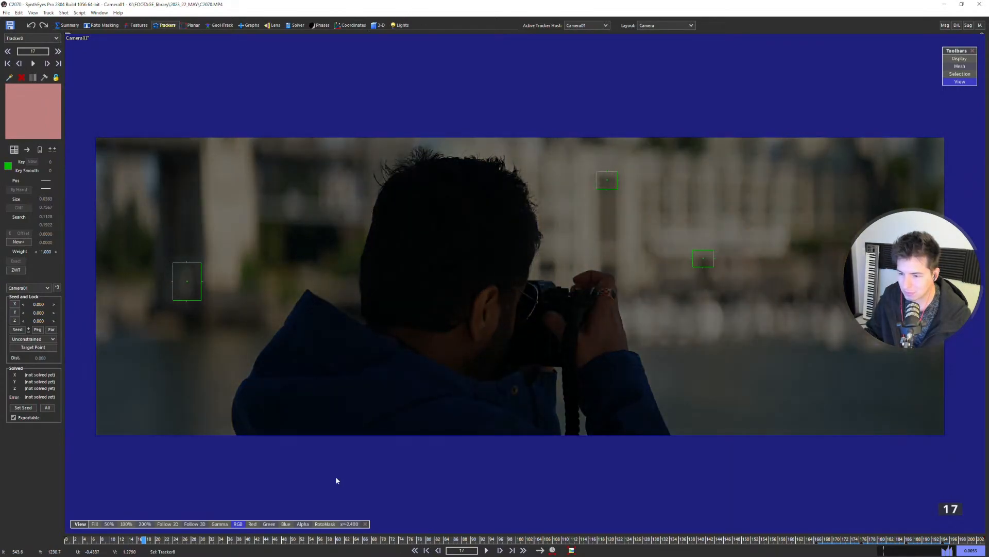
right_click(347, 525)
Try to place a by-hand tracker on the man's neck at the hood collar at frame 0, and check it at frame 60.
drag(347, 538, 451, 538)
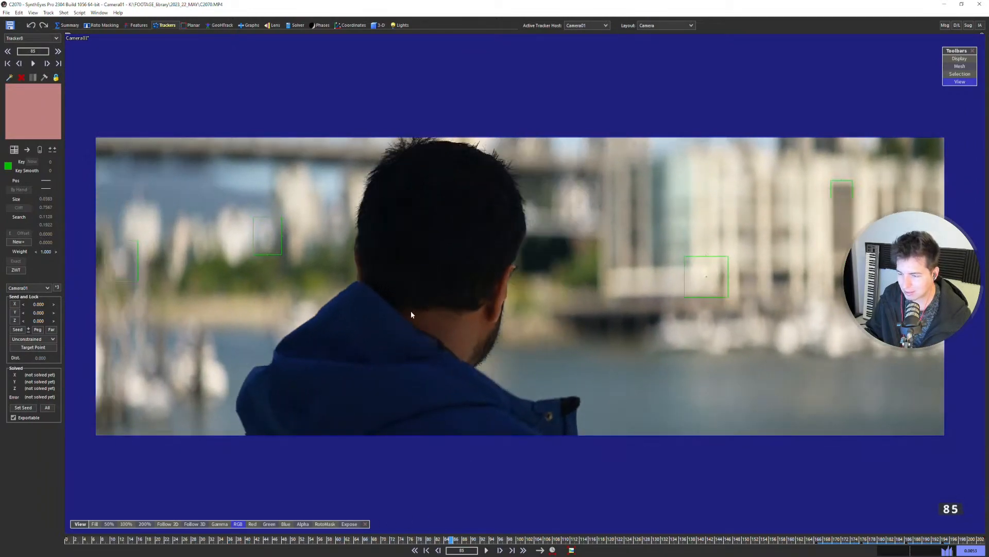
drag(398, 540, 293, 532)
key(shift+a)
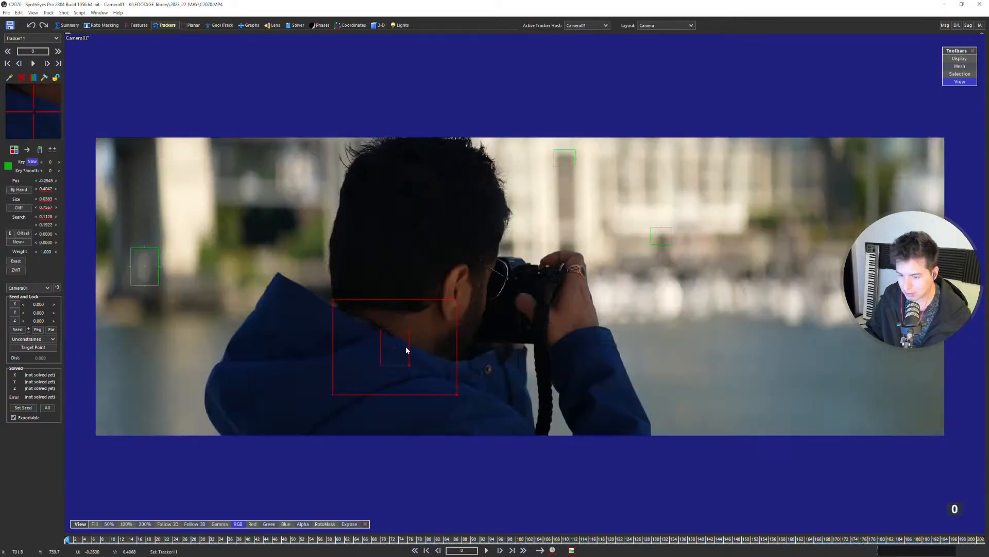
key(h)
drag(68, 539, 338, 539)
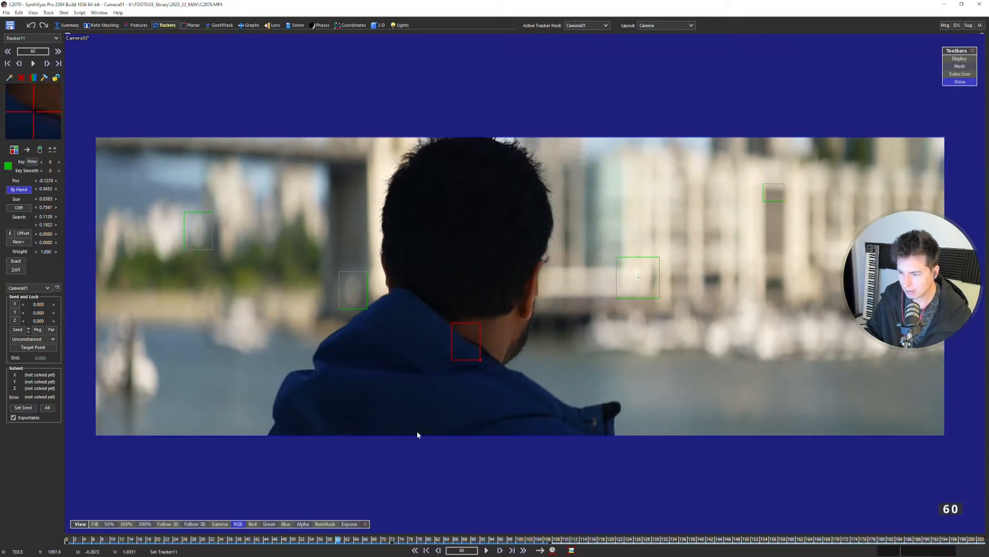
click(547, 306)
Open the image preprocessor's stabilization settings for the shot at frame 60.
middle_drag(607, 272, 568, 263)
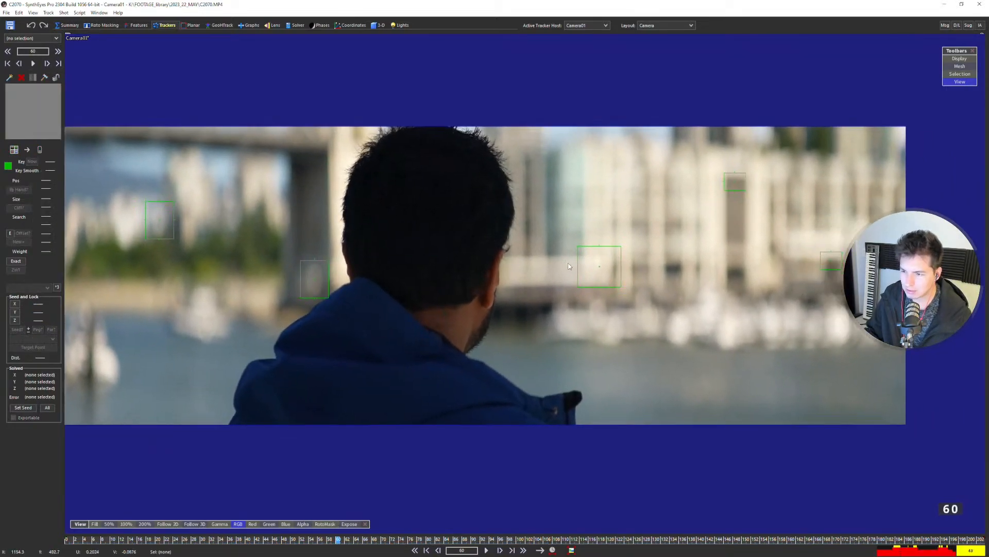
click(598, 247)
scroll(598, 283, down, 3)
scroll(568, 290, up, 1)
click(542, 247)
scroll(542, 255, up, 1)
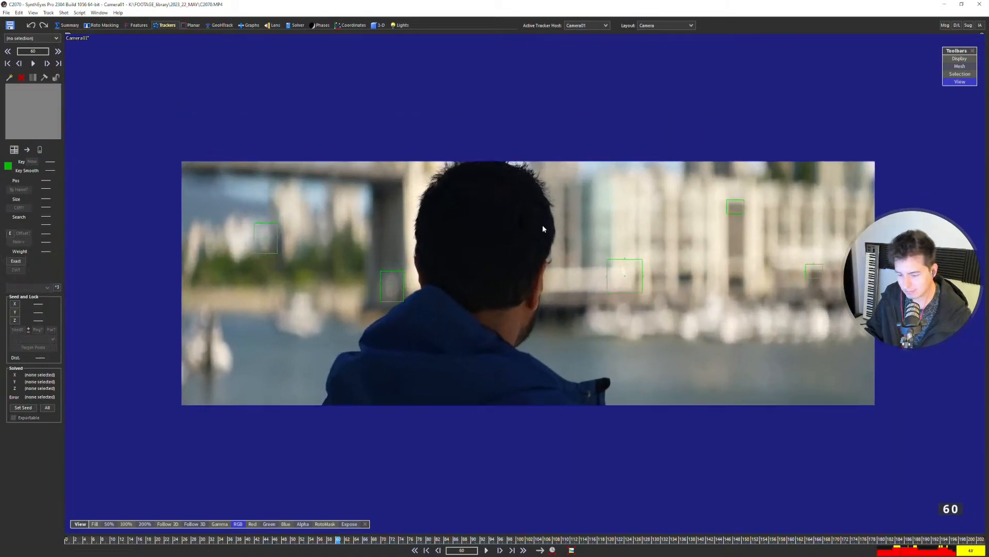
key(p)
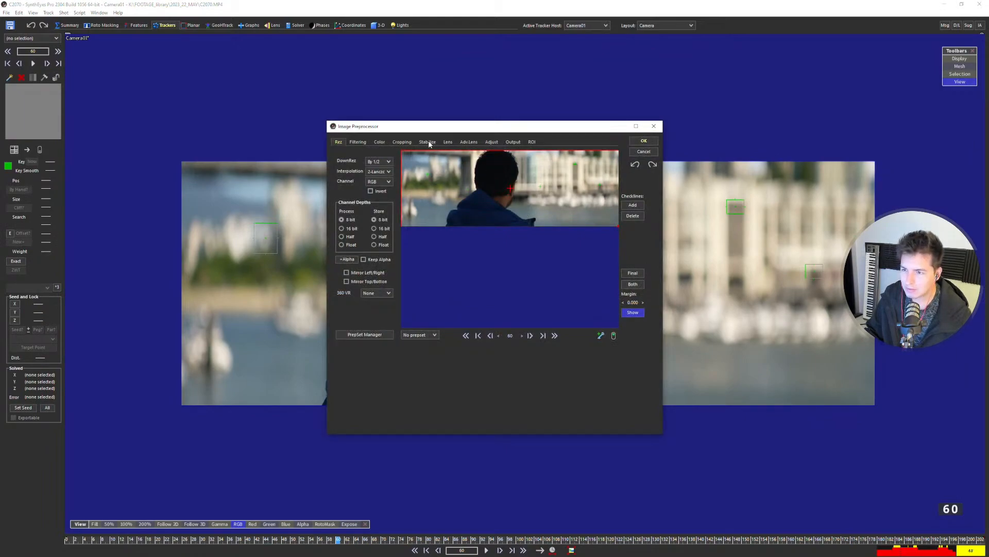
click(428, 142)
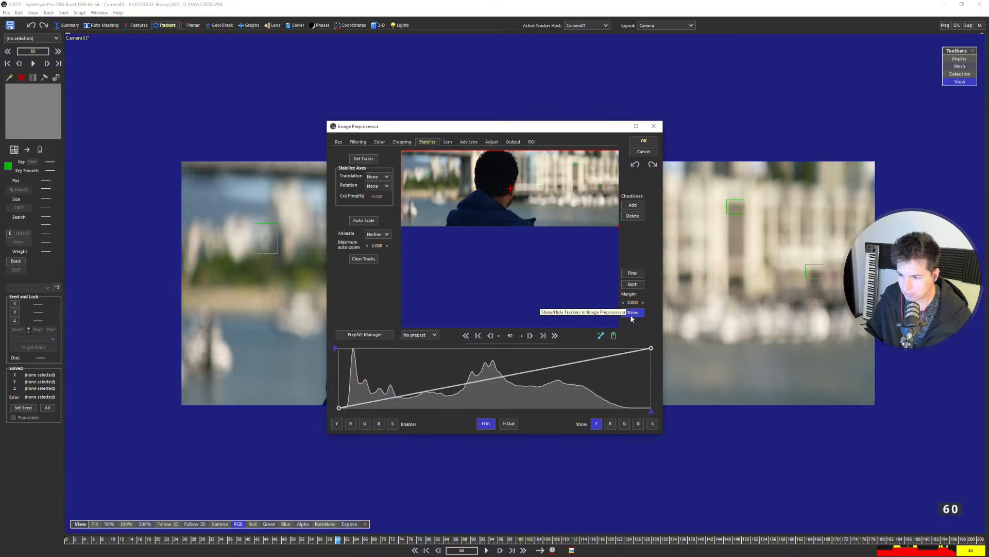
Check the preprocessor's input and output histogram displays and its Prepset Manager, leaving both histograms hidden.
click(486, 424)
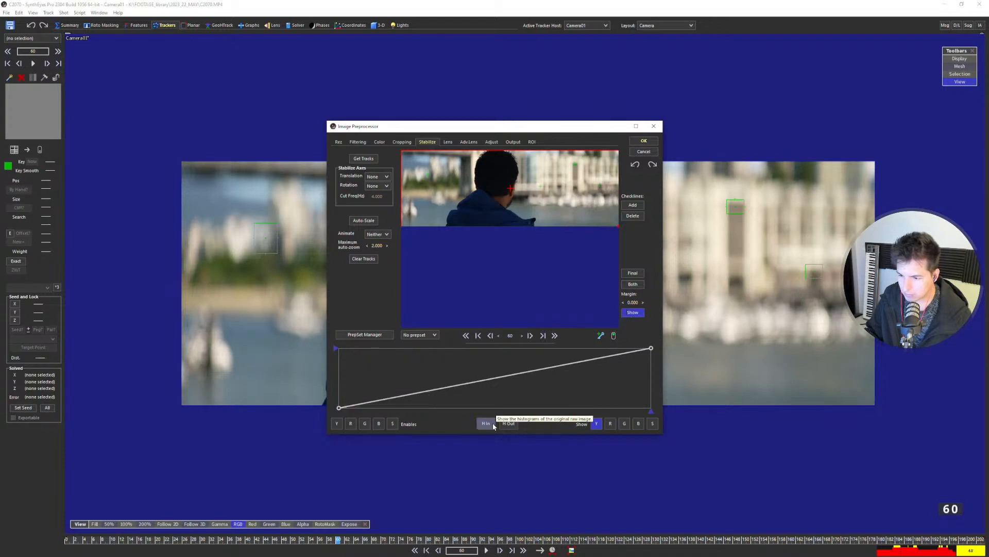
click(596, 427)
click(596, 428)
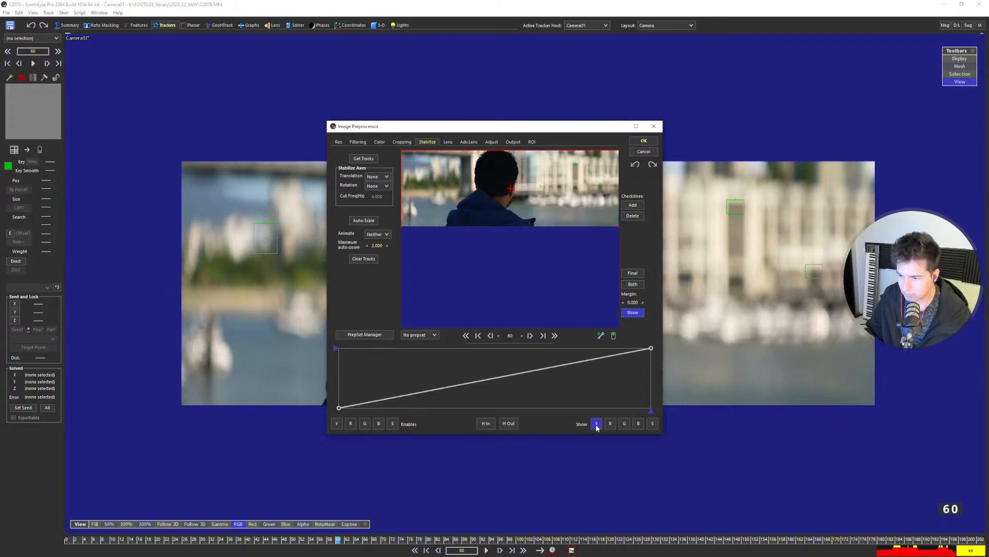
click(369, 335)
click(604, 138)
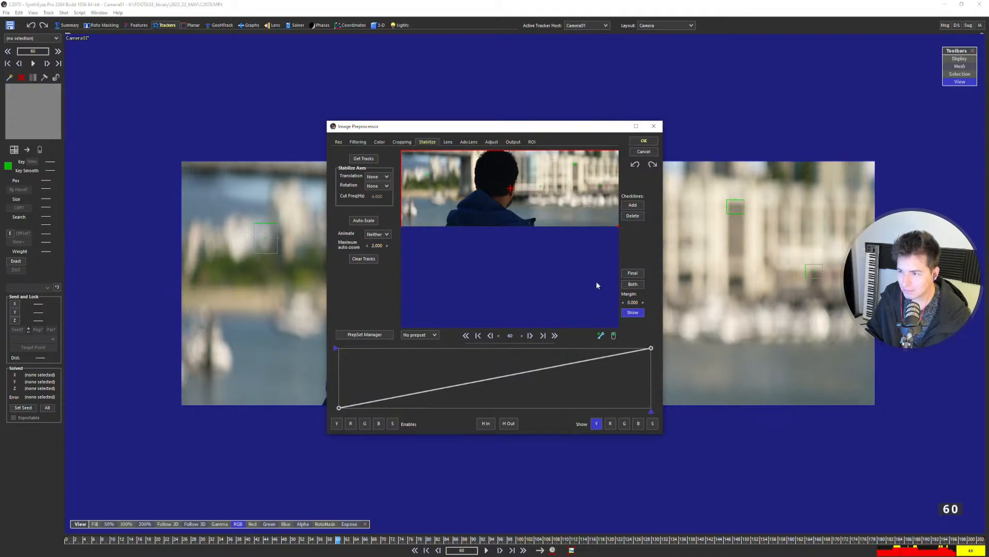
click(508, 423)
click(508, 424)
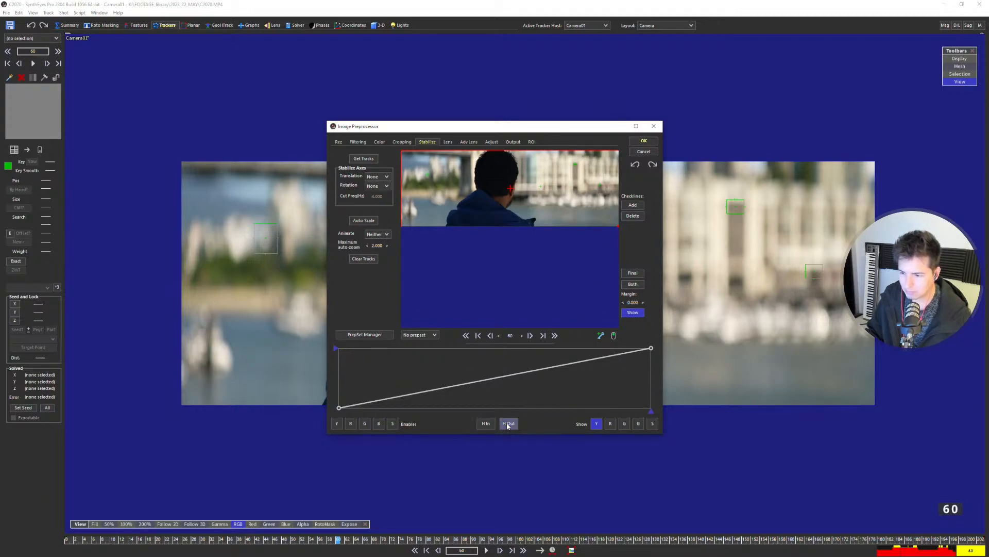
click(491, 425)
click(490, 425)
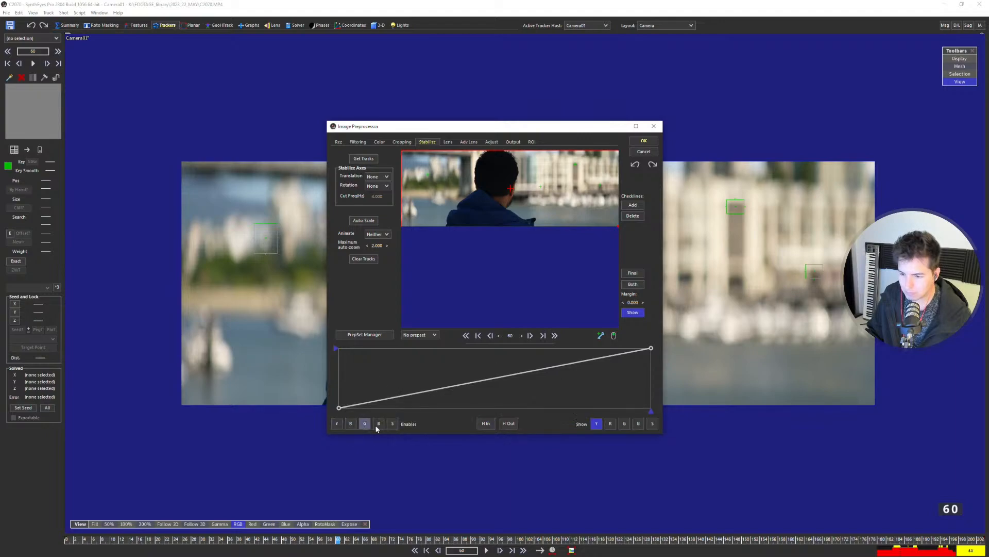
Set both the translation and the rotation stabilization axes to Filter.
click(377, 178)
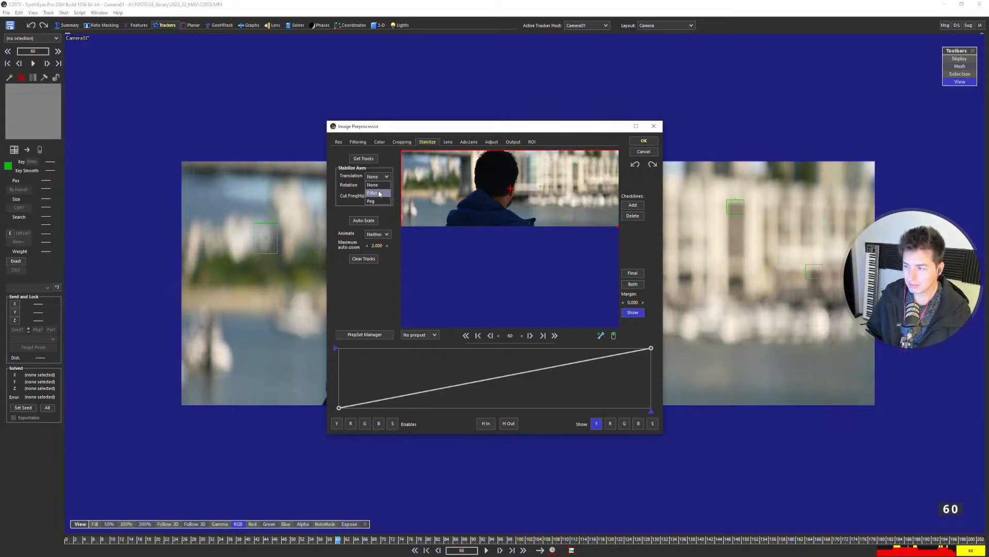
click(379, 194)
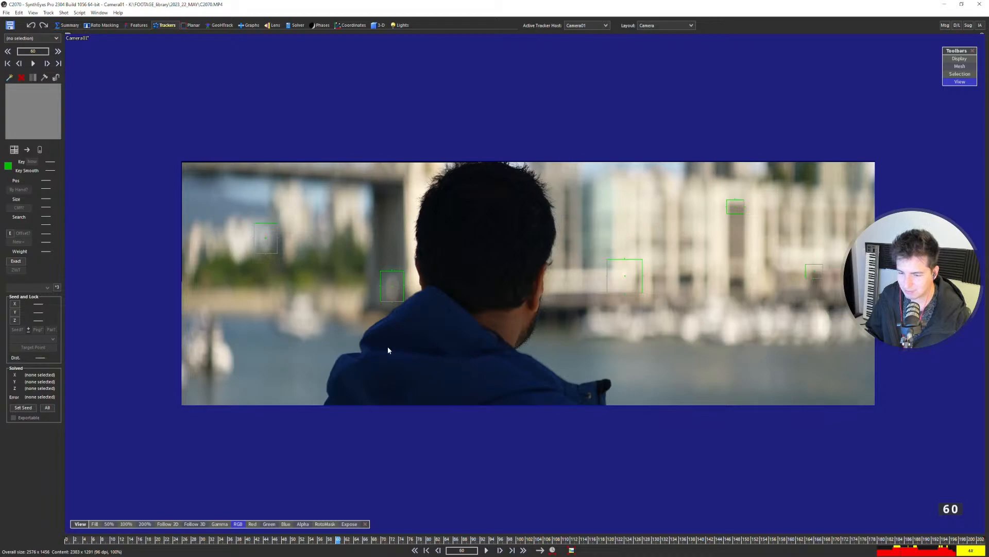
key(p)
drag(438, 128, 453, 123)
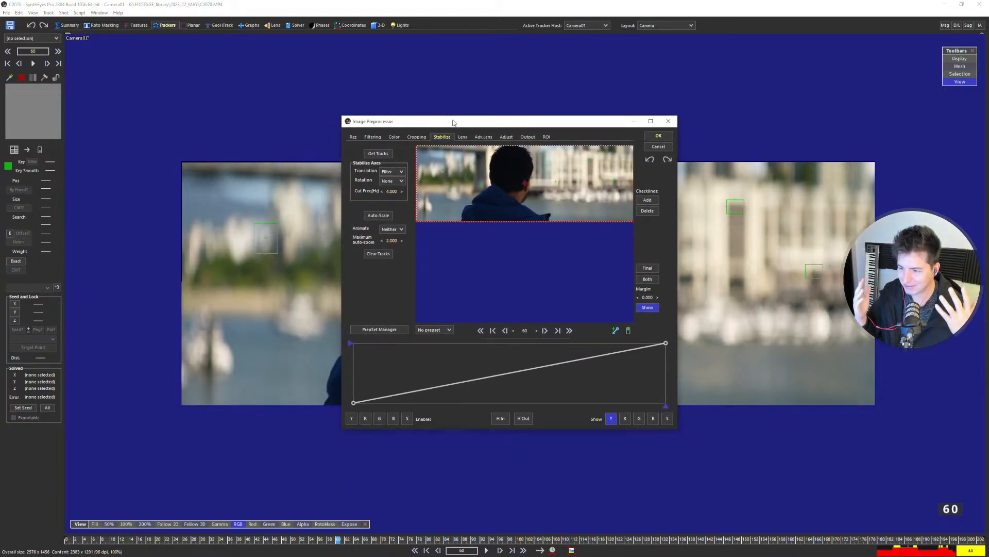
drag(453, 123, 497, 164)
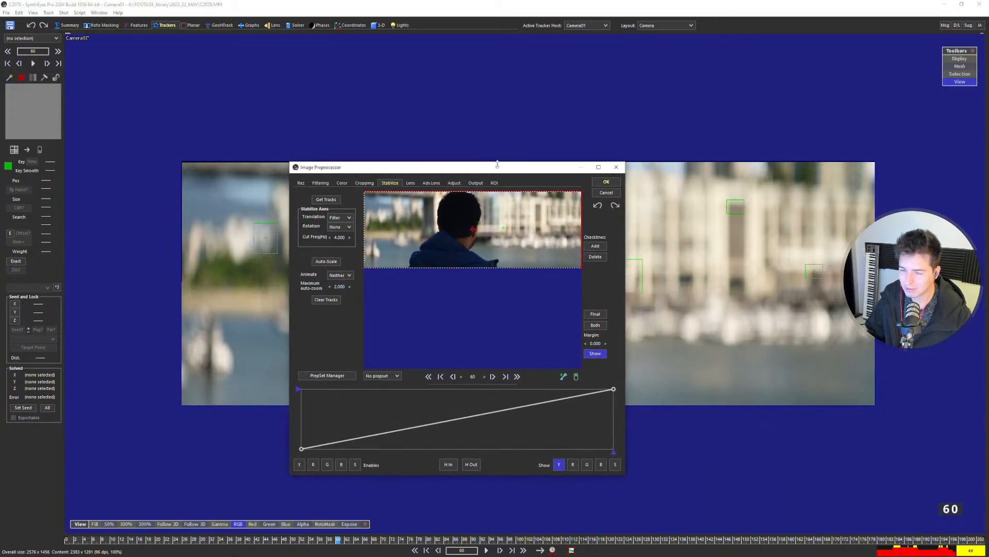
click(340, 227)
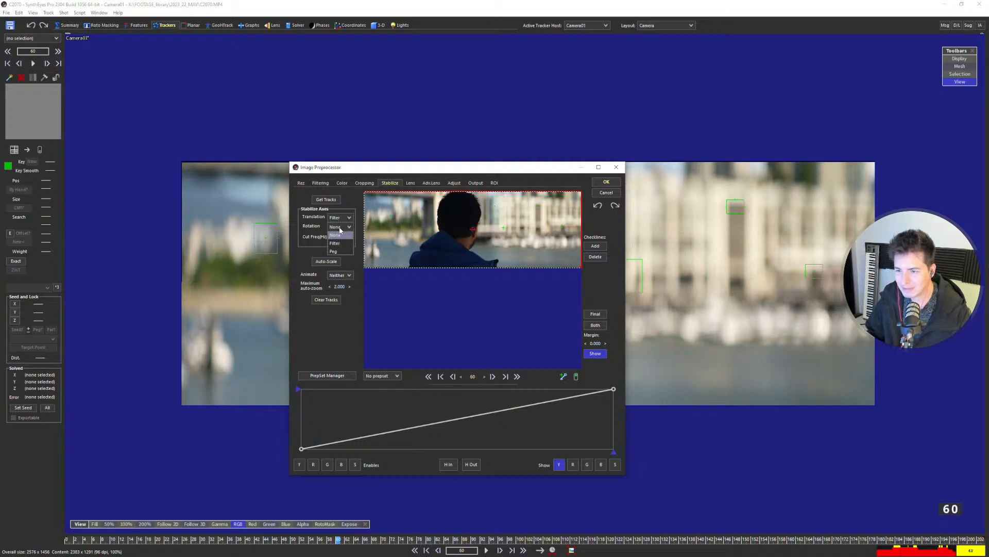
click(342, 243)
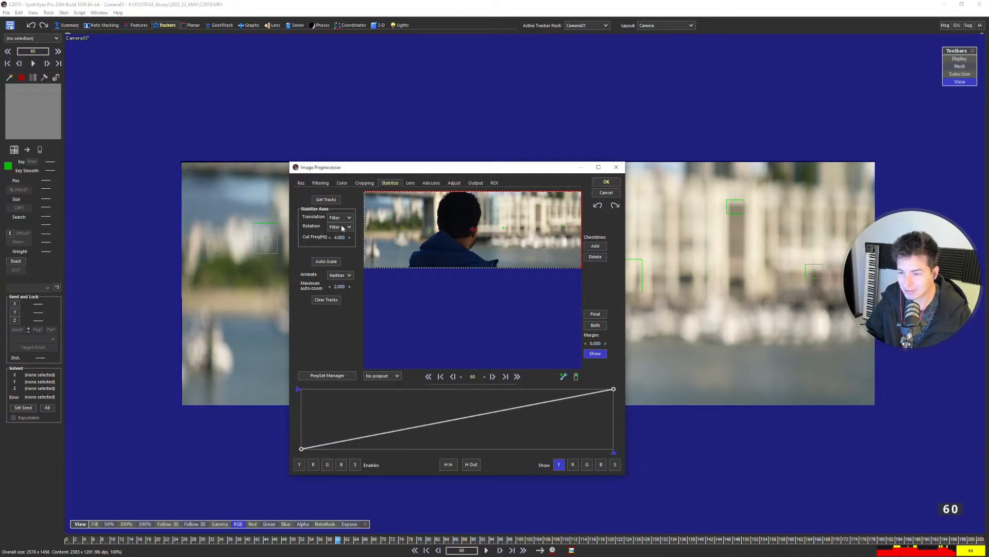
Set the stabilization cut frequency to 1 Hz and auto-scale the image to fill the frame.
double_click(340, 238)
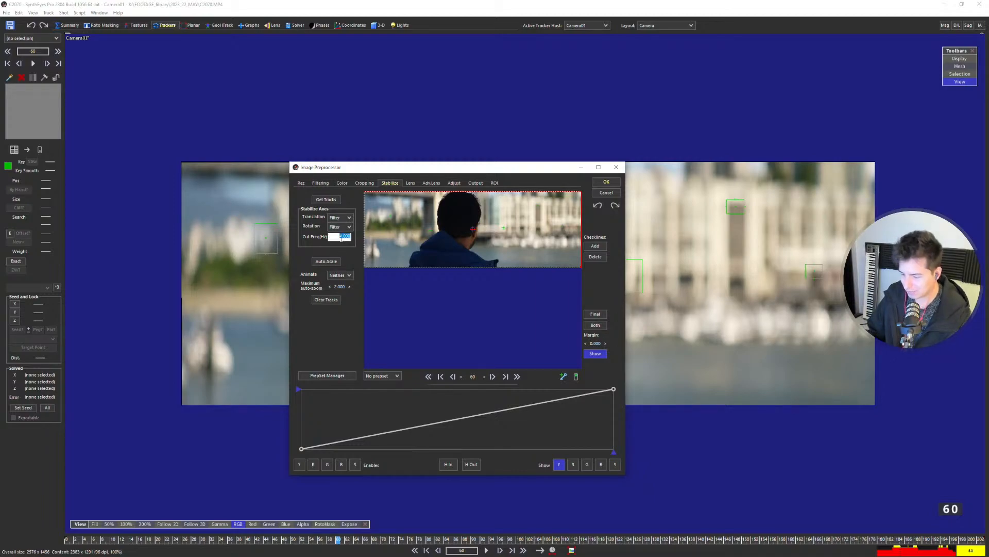
text(1)
key(Return)
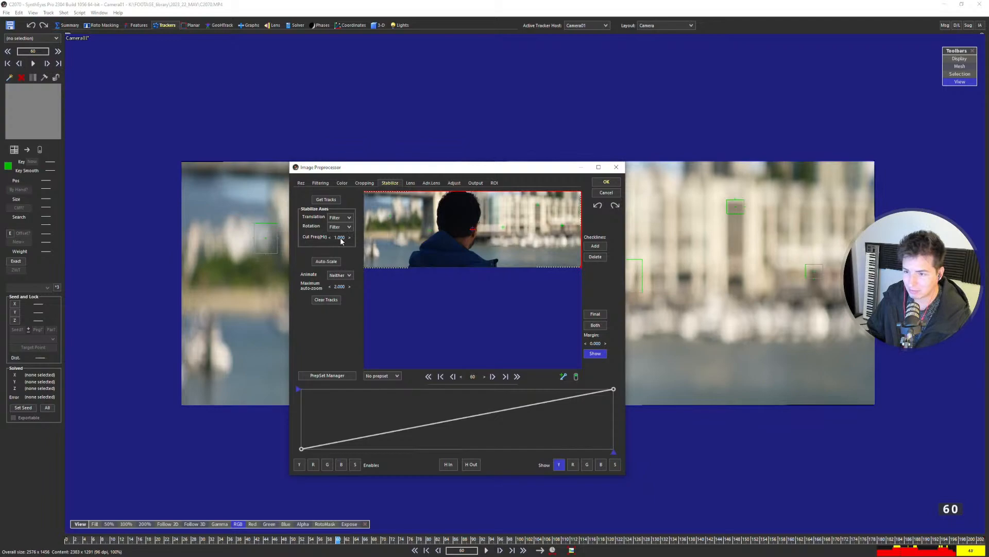
click(330, 264)
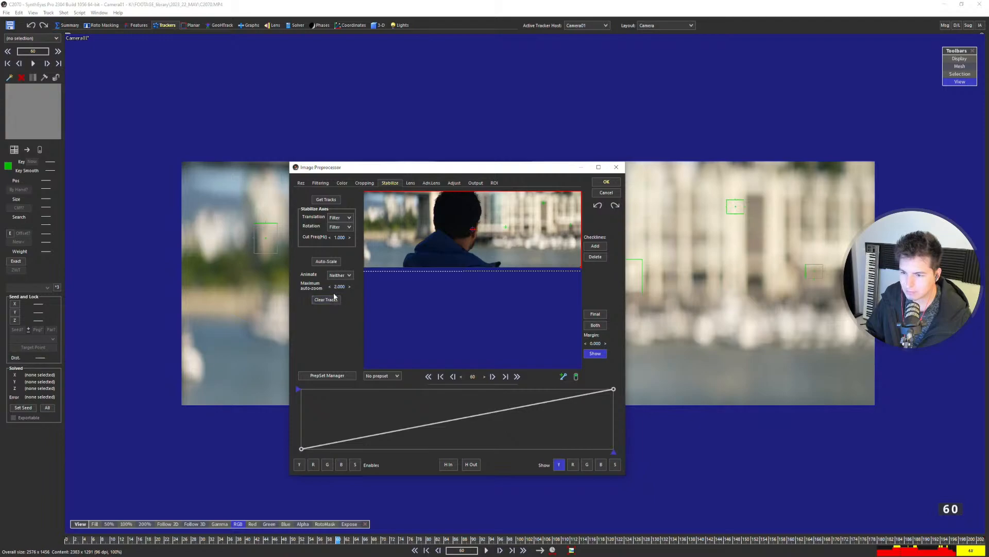
Apply the stabilization to the existing trackers and accept the preprocessor settings, flushing the cached frames.
click(458, 183)
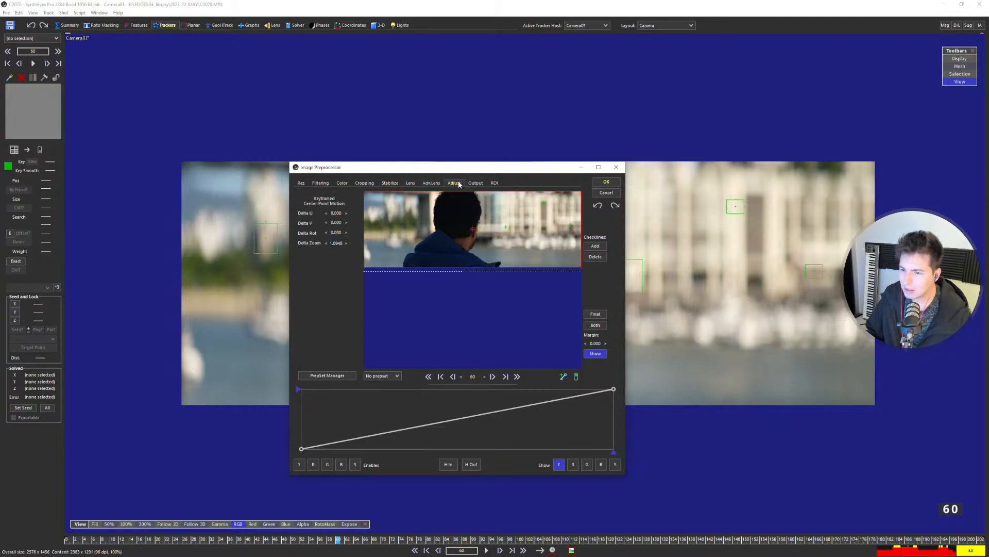
click(467, 184)
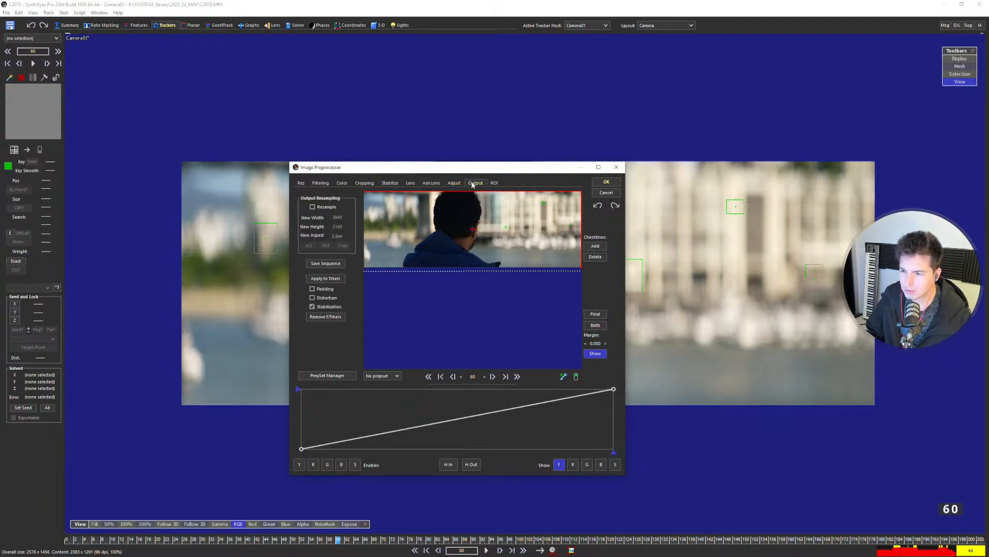
click(326, 278)
click(606, 181)
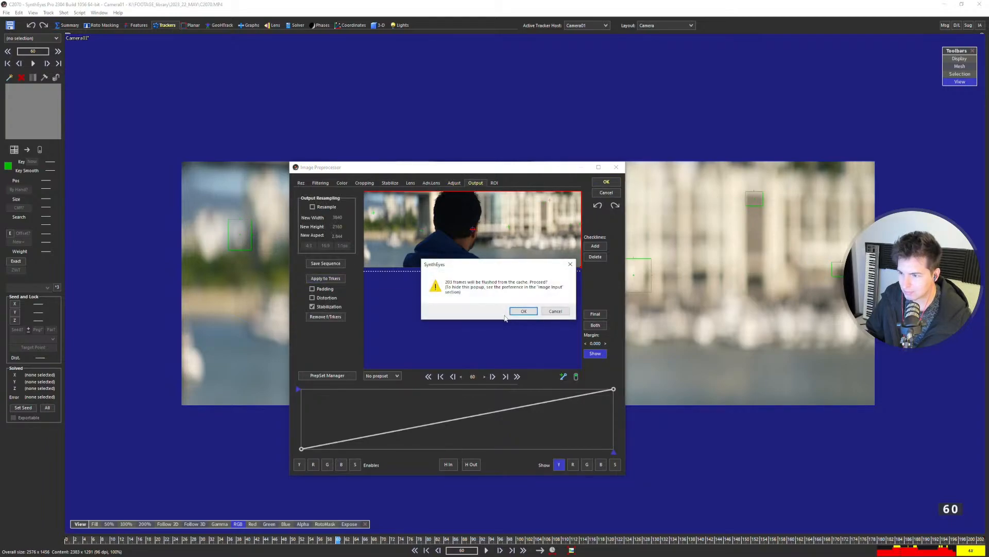
click(521, 313)
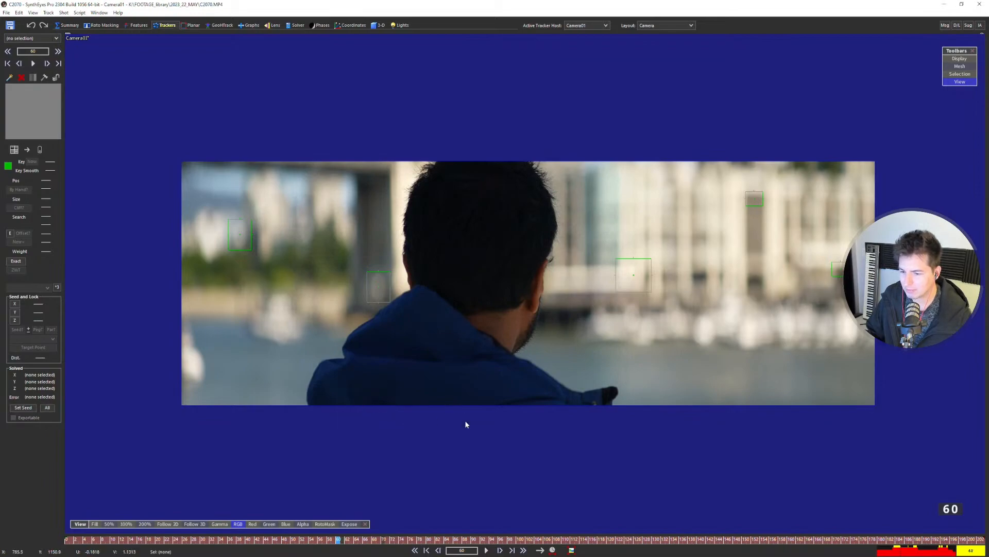
Check the tracker boxes on the stabilized image at frame 71 with darkened exposure, and reset the exposure to normal.
drag(355, 541, 387, 542)
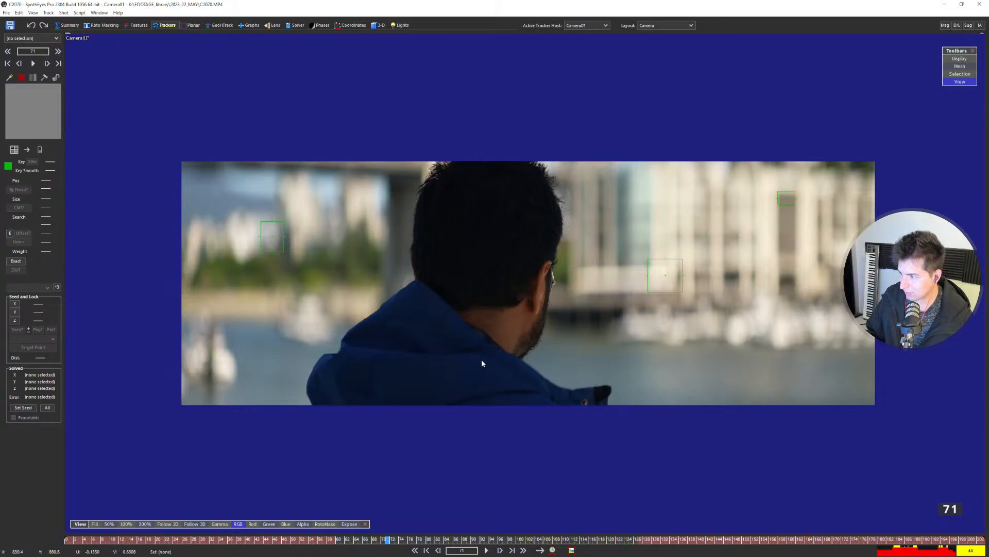
drag(349, 524, 364, 421)
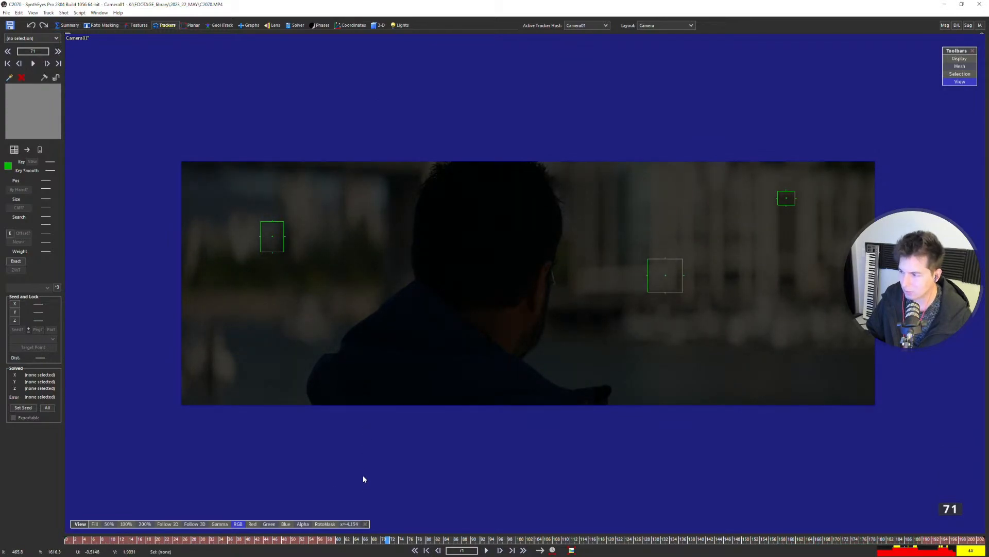
drag(364, 478, 426, 495)
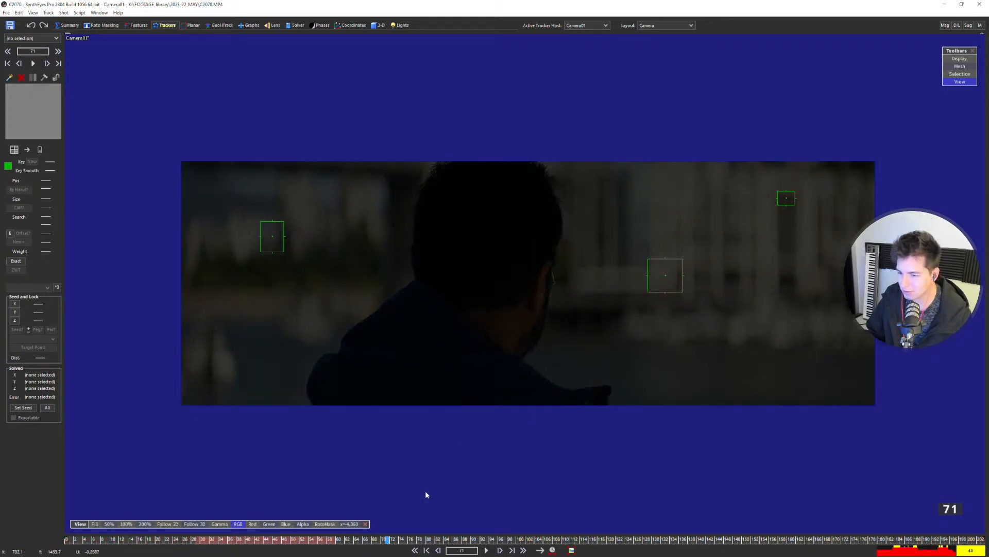
drag(353, 523, 364, 319)
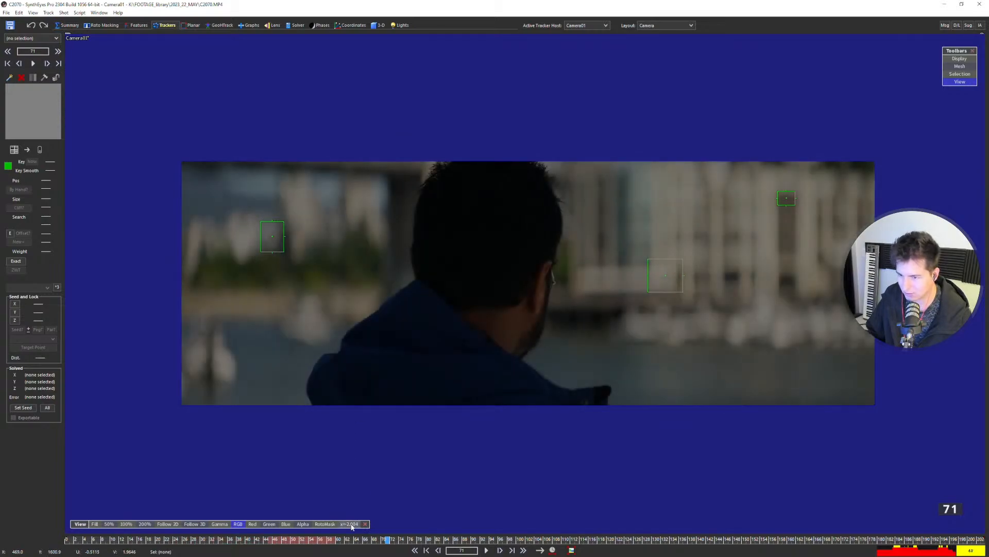
right_click(349, 525)
Play the stabilized shot from the first frame to review its smoothness.
drag(397, 539, 70, 527)
key(space)
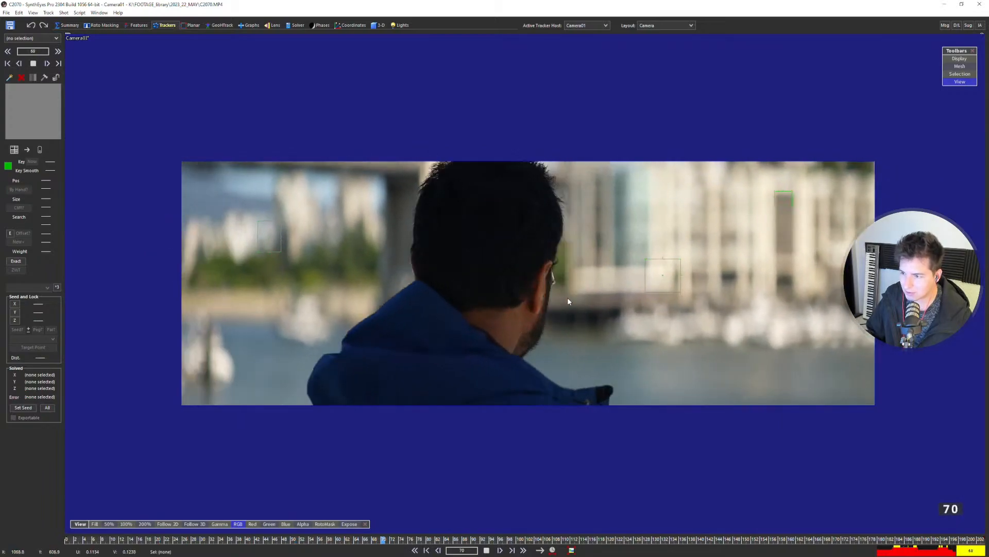
scroll(562, 293, up, 2)
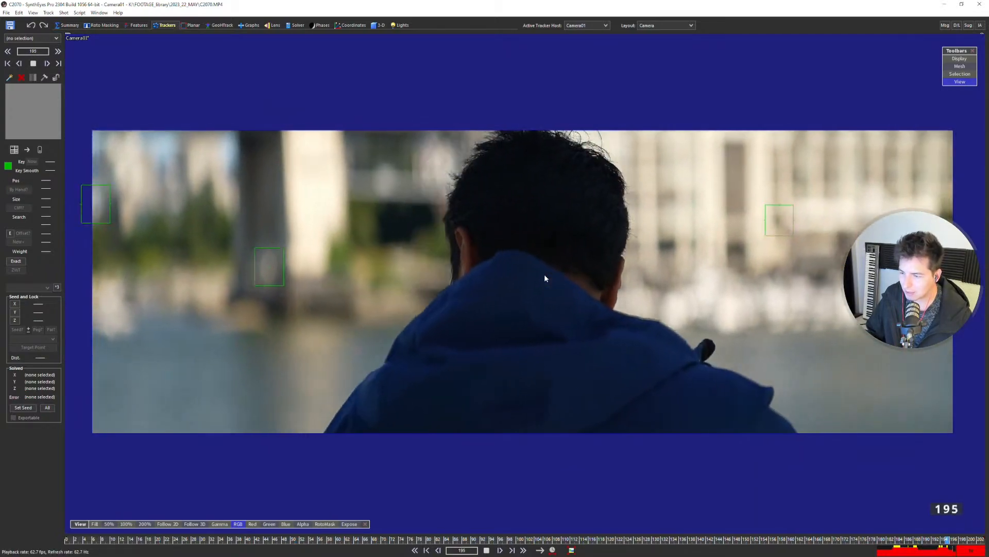
Add a hand-animated tracker at the man's collar on frame 0, and key its position at frames 49 and 90.
drag(405, 540, 68, 521)
click(415, 350)
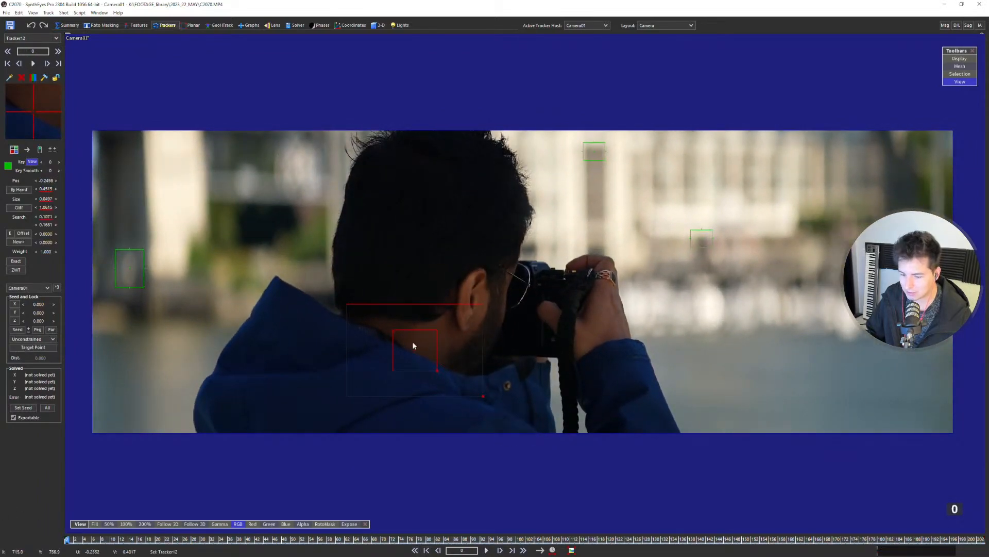
key(h)
key(space)
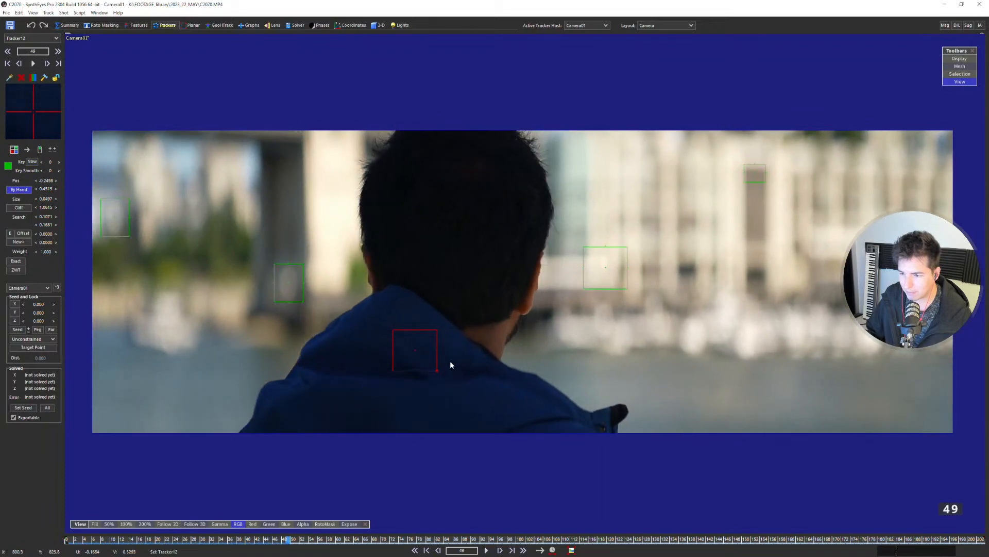
click(447, 354)
key(space)
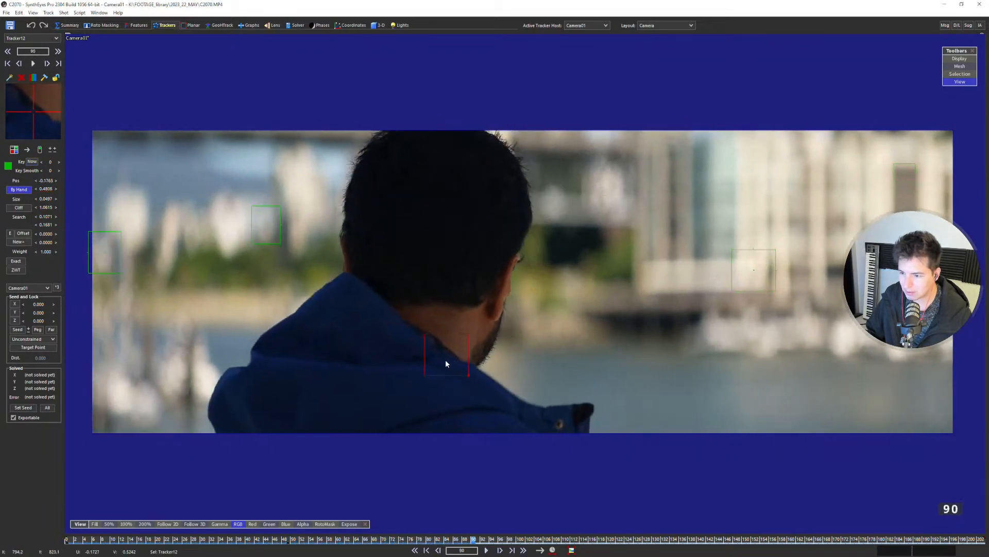
click(432, 350)
Key the hand-animated tracker on the man's hood at frames 142 and 171.
key(space)
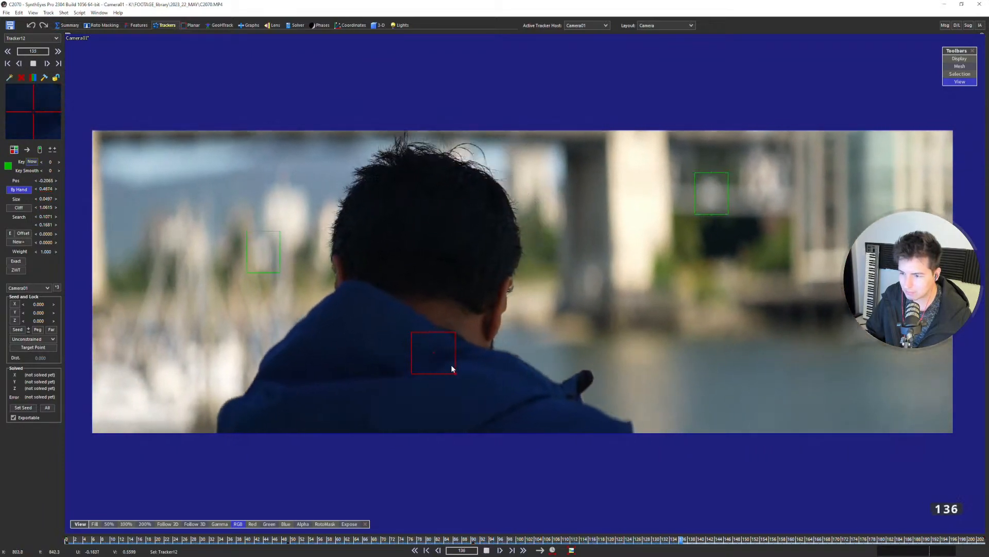
key(space)
drag(412, 352, 407, 349)
key(space)
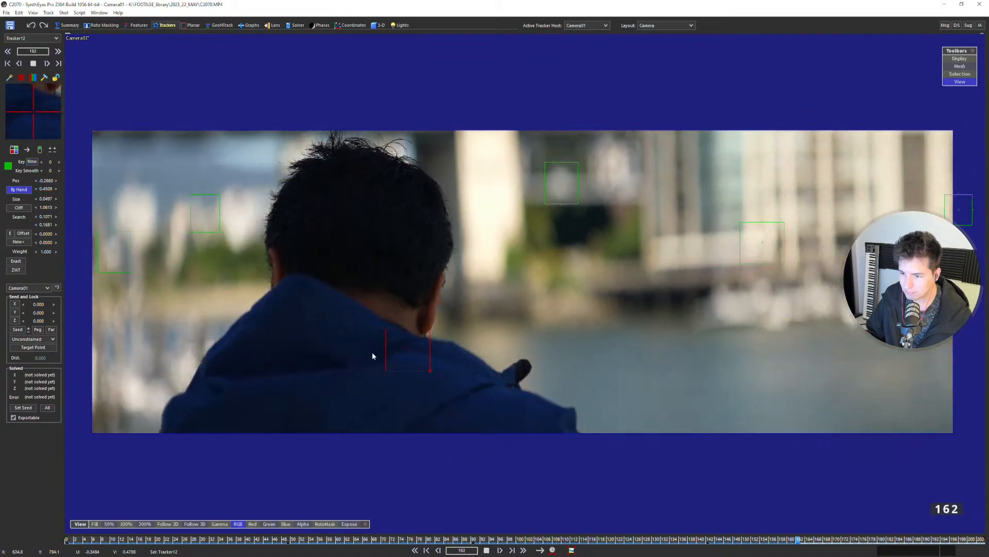
key(space)
click(397, 339)
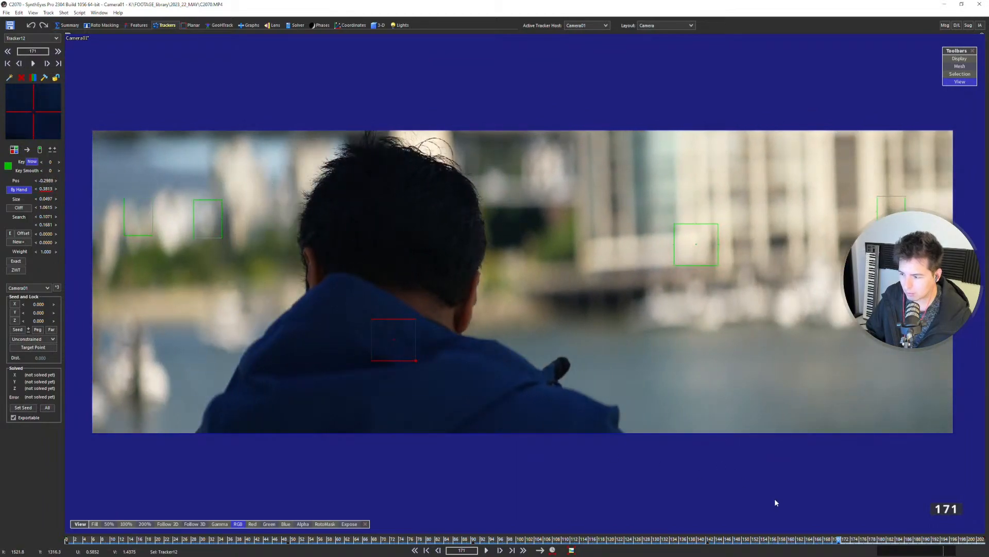
Add a position key for the hood tracker at frame 150, and re-place its key at frame 171.
drag(817, 539, 744, 541)
click(356, 338)
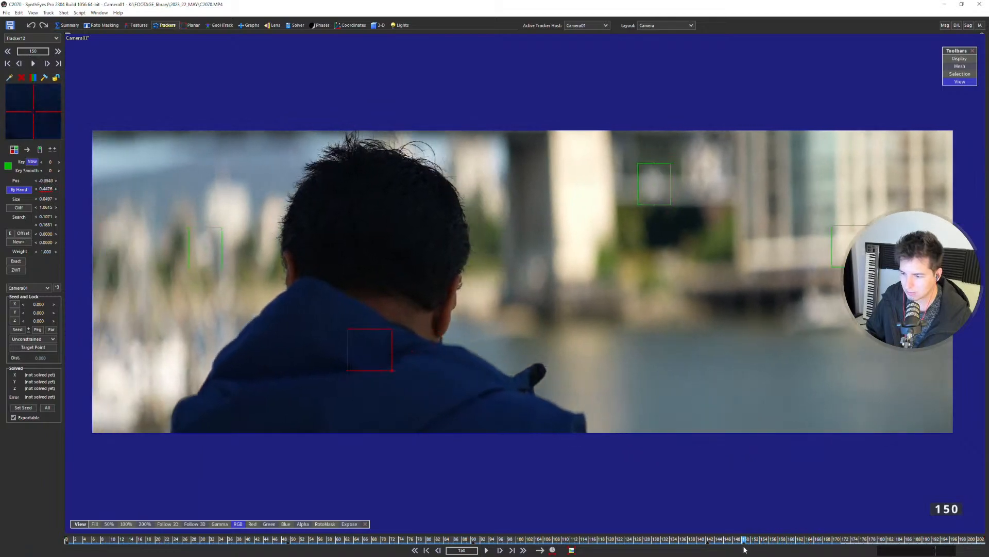
key(space)
key(space)
click(388, 345)
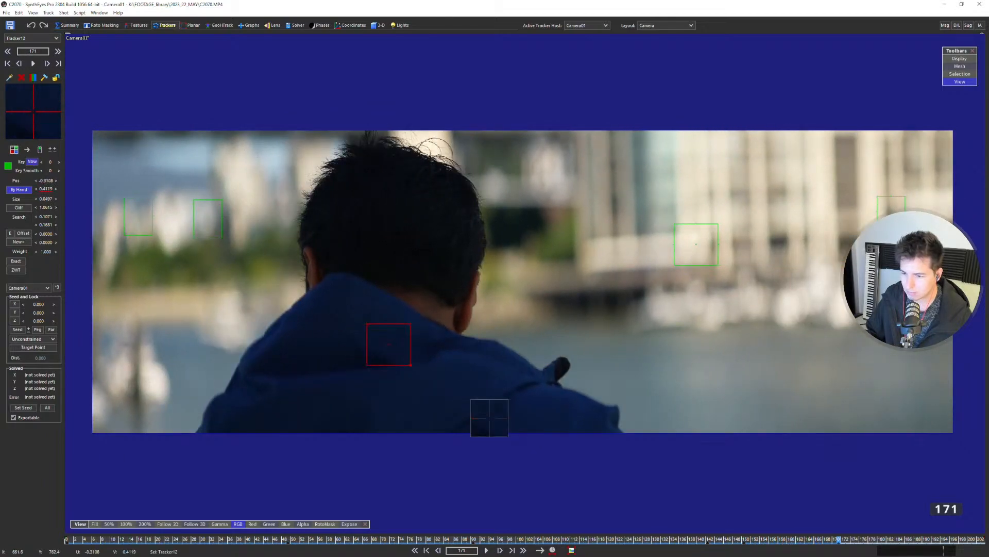
Key the hood tracker's position between frames 171 and 203, and again at frame 203.
key(space)
key(space)
click(495, 335)
key(space)
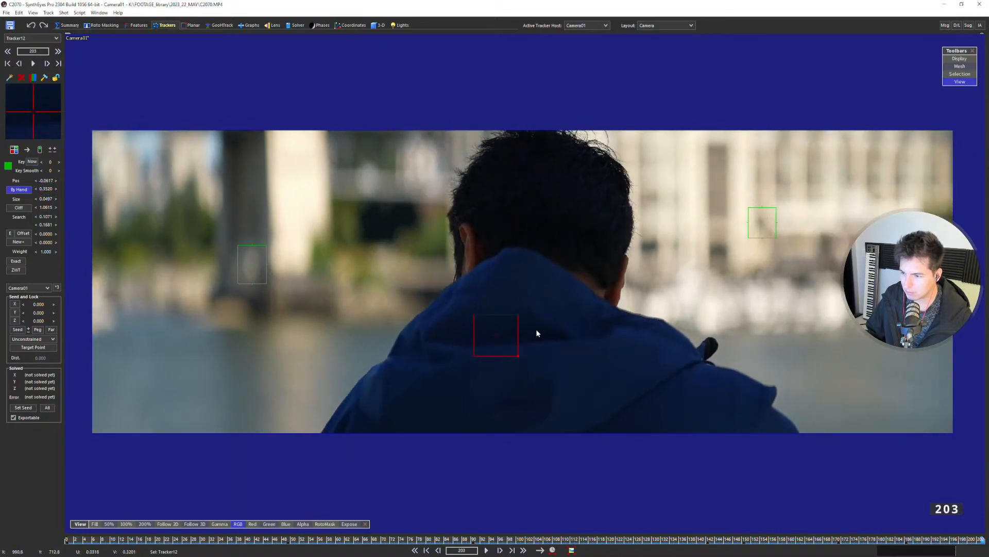
click(537, 331)
Review the hand-keyed motion and set the hood tracker's horizontal position at frame 128 to -0.2109.
drag(981, 540, 709, 537)
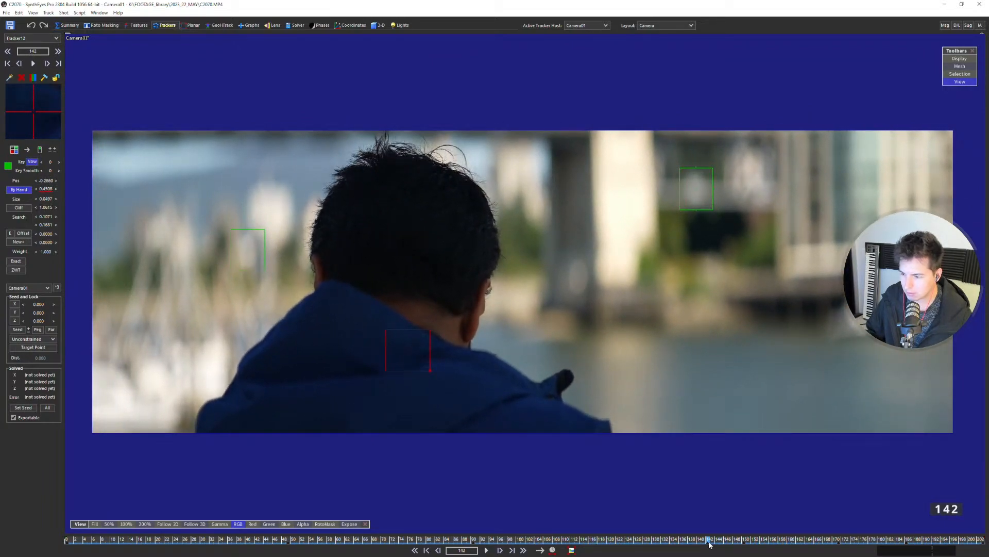
click(479, 541)
key(space)
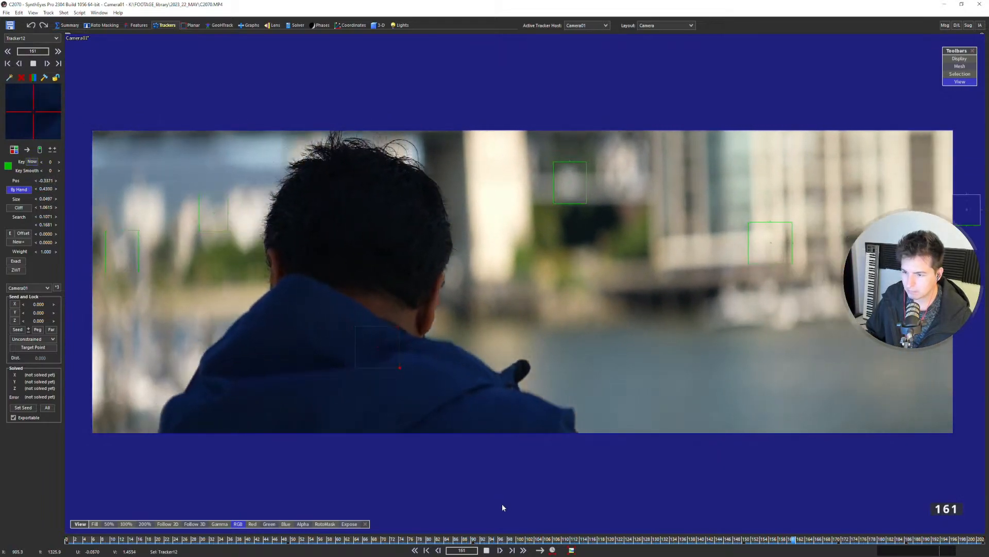
key(space)
drag(688, 541, 646, 543)
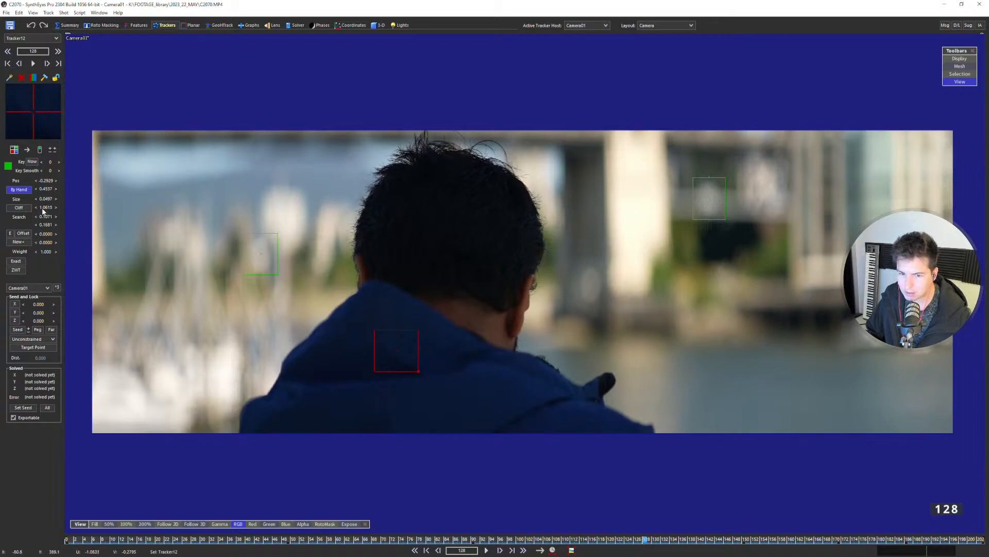
drag(45, 236, 101, 236)
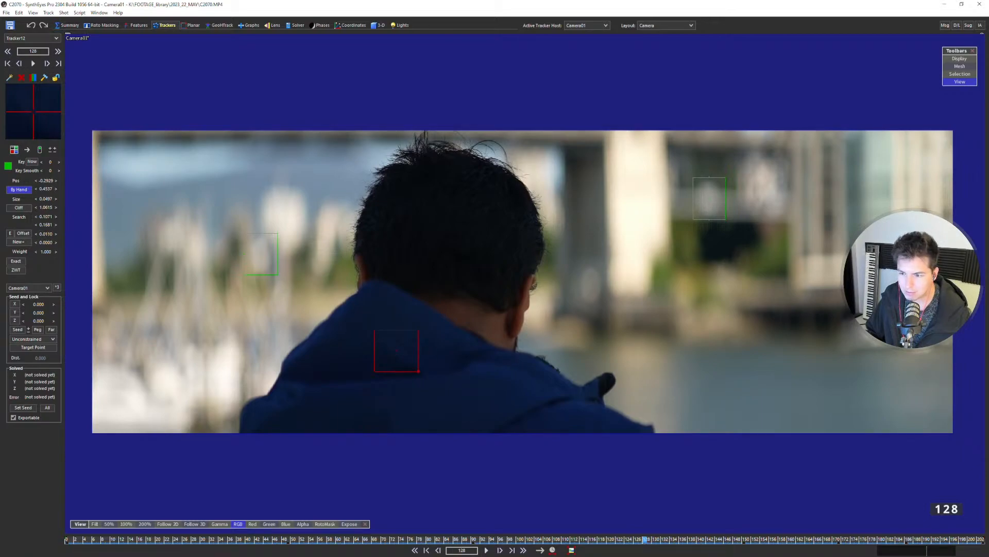
right_click(45, 233)
right_click(45, 215)
drag(45, 198, 65, 181)
right_click(49, 201)
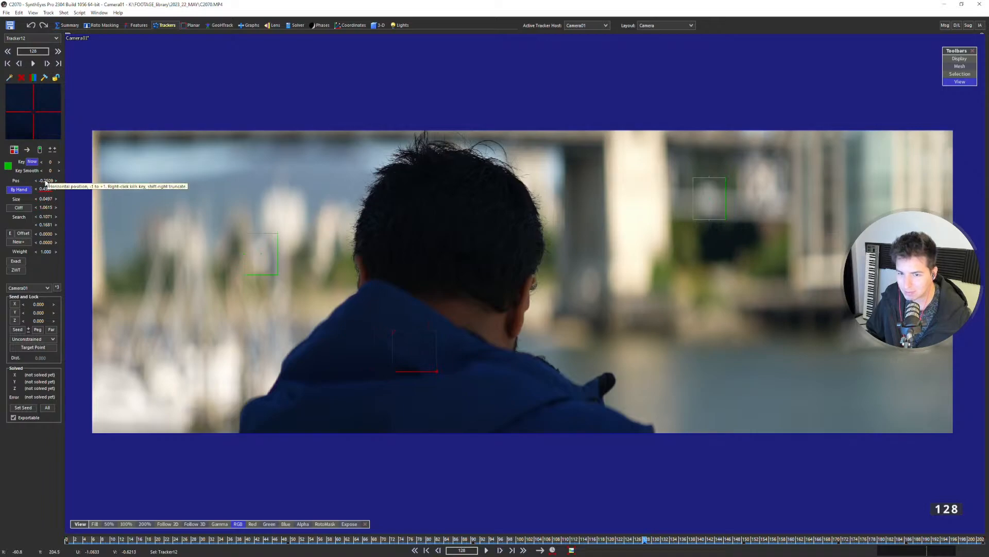
drag(45, 181, 64, 182)
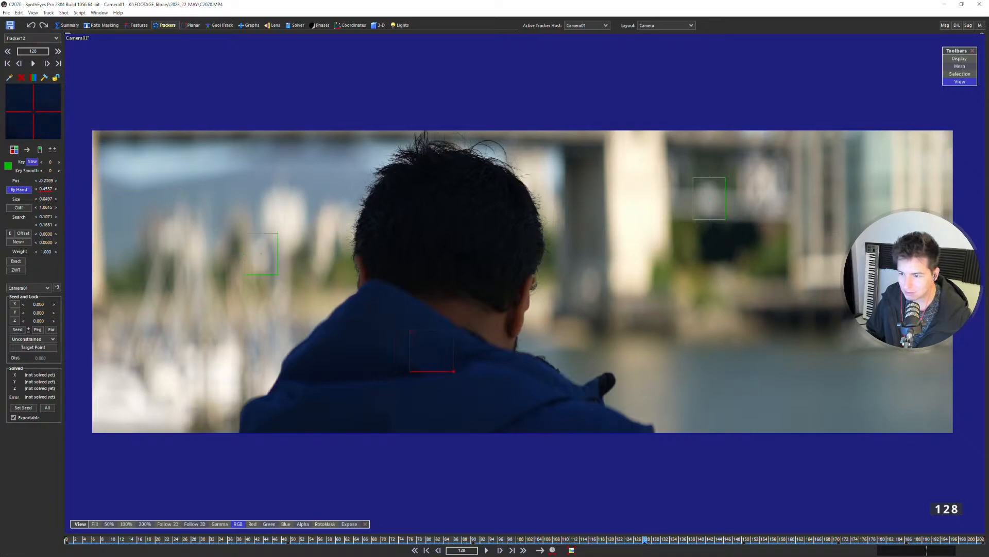
Check the hood tracker around frame 163 and in the earlier frames, and correct its position where it drifts off the hood.
drag(646, 547, 768, 548)
drag(669, 547, 805, 554)
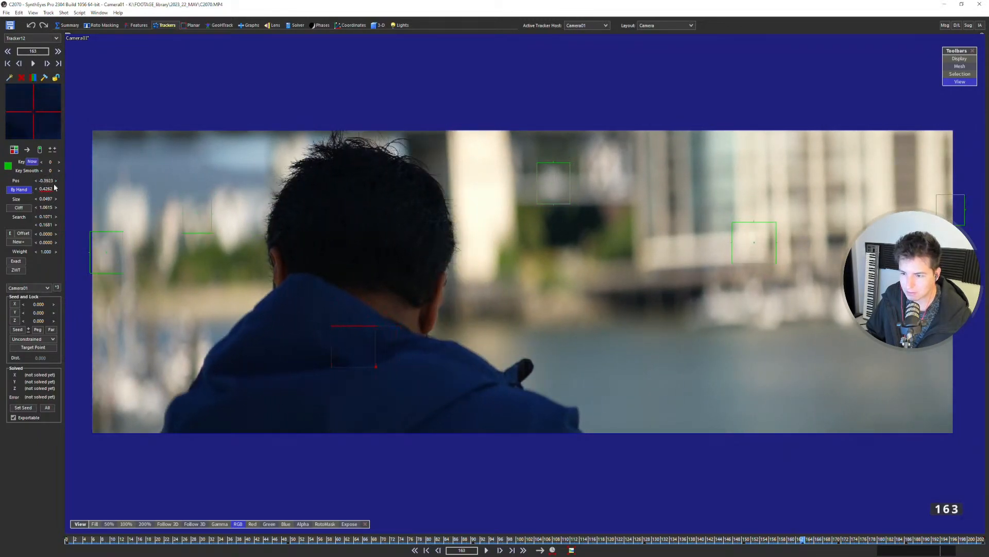
drag(803, 538, 472, 540)
drag(46, 184, 78, 205)
Lock the hood tracker at frame 0 and check its placement around frame 86.
drag(472, 540, 66, 522)
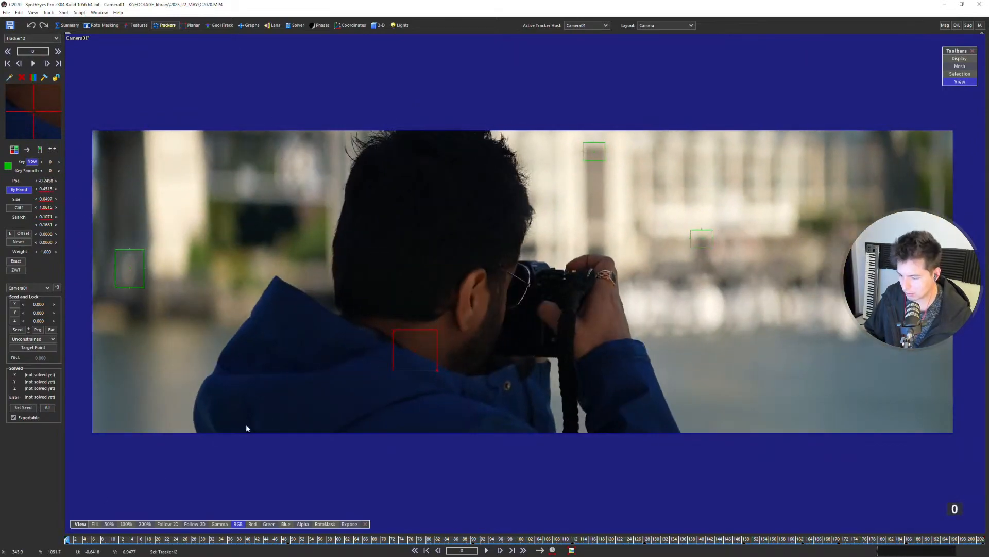
key(l)
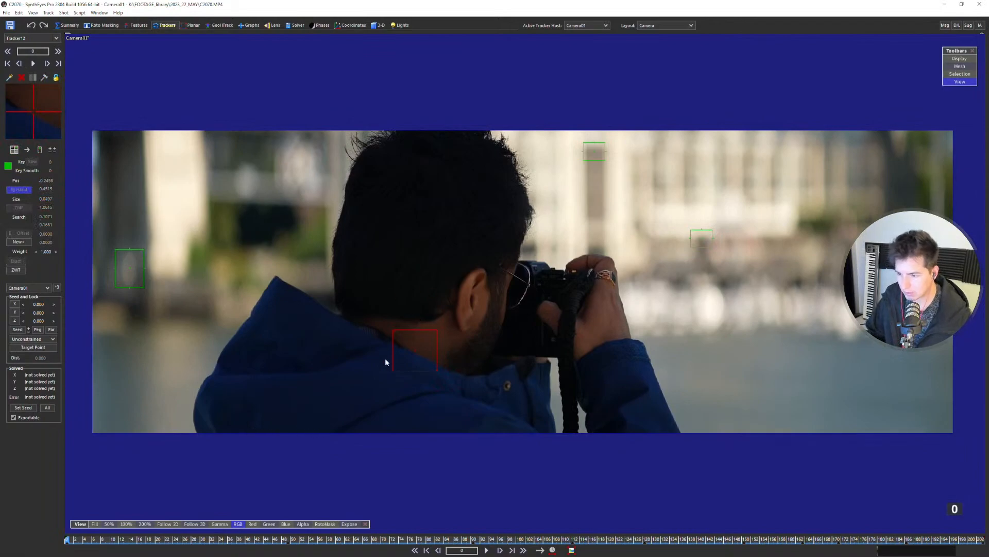
drag(508, 539, 463, 541)
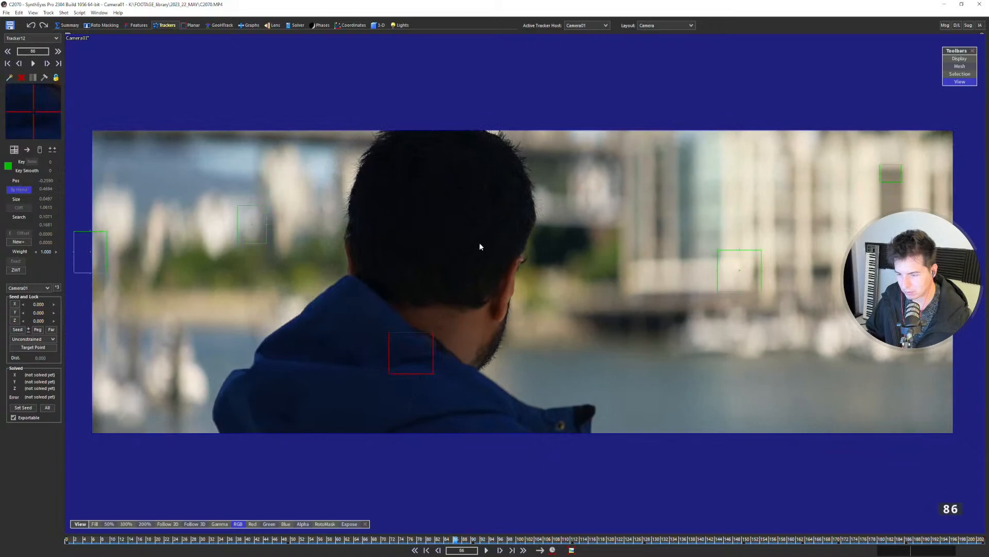
Open the graph editor, turn off its coloured background, and show the hood tracker's U Pos and V Pos curves.
key(p)
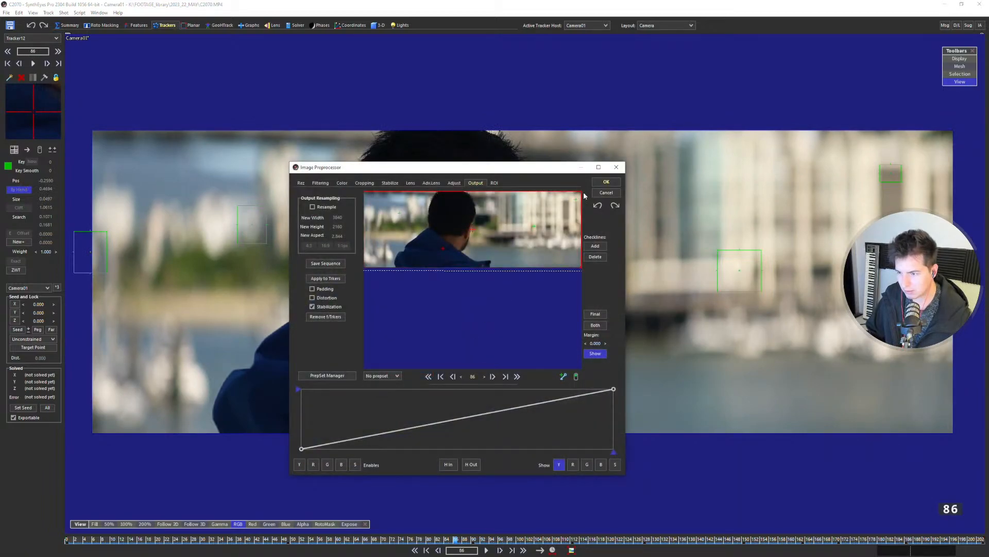
click(606, 194)
key(F7)
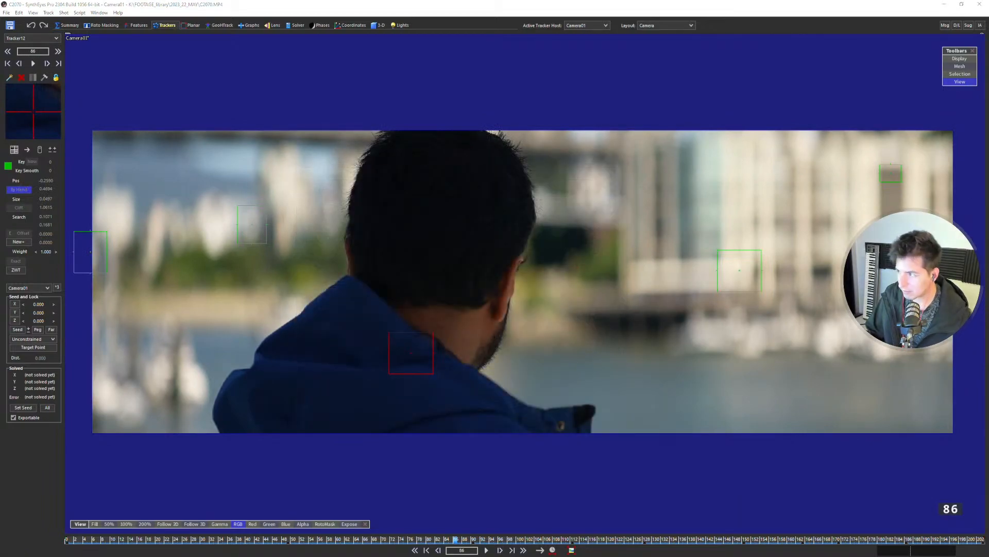
drag(988, 42, 284, 100)
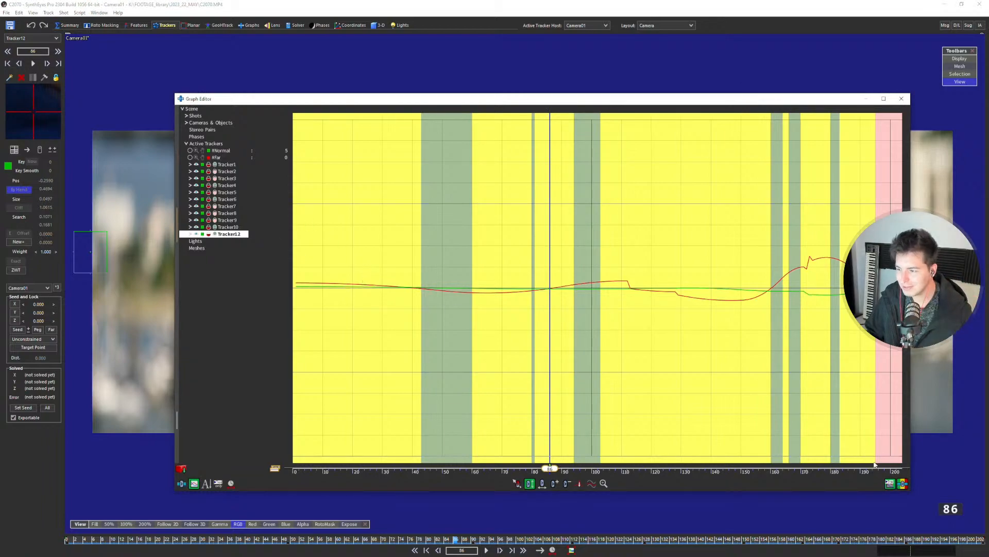
click(903, 483)
click(190, 234)
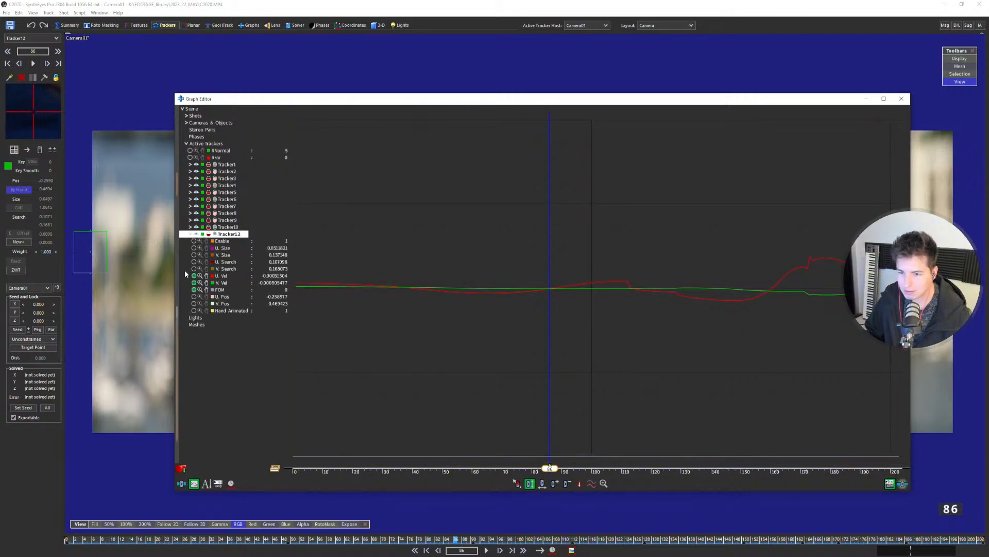
click(194, 304)
click(194, 297)
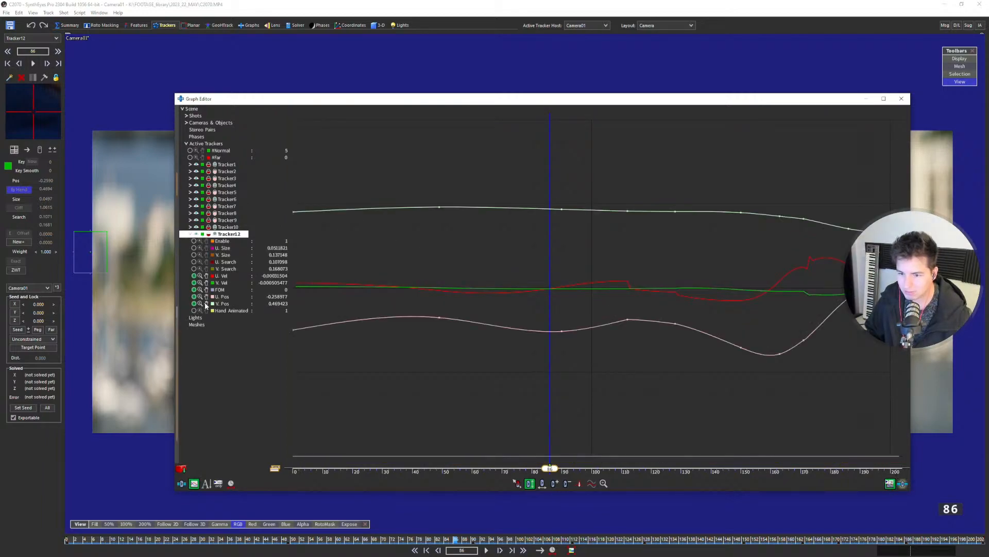
Examine the abrupt key in the U Pos curve near frame 112 and the options available for it.
scroll(538, 312, down, 5)
scroll(626, 270, up, 2)
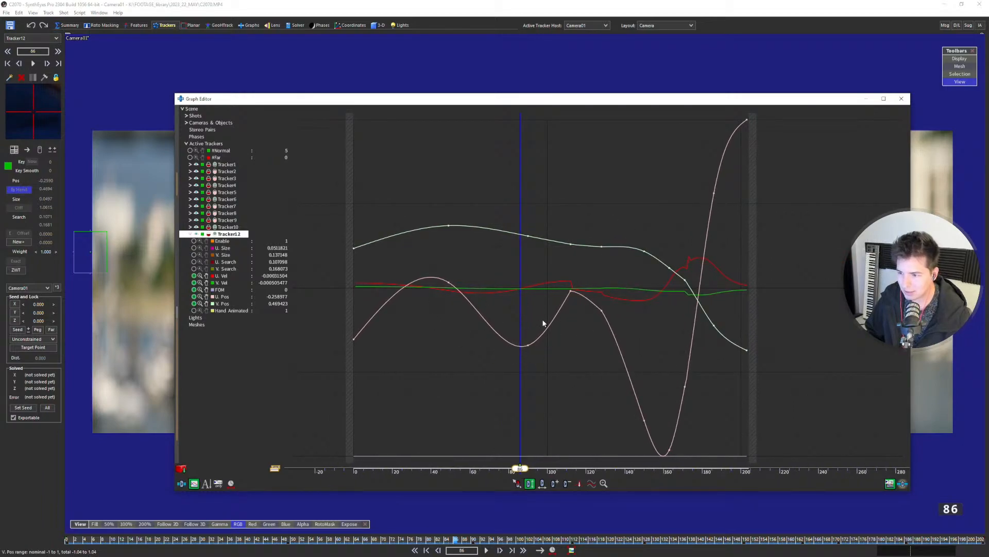
scroll(567, 302, up, 4)
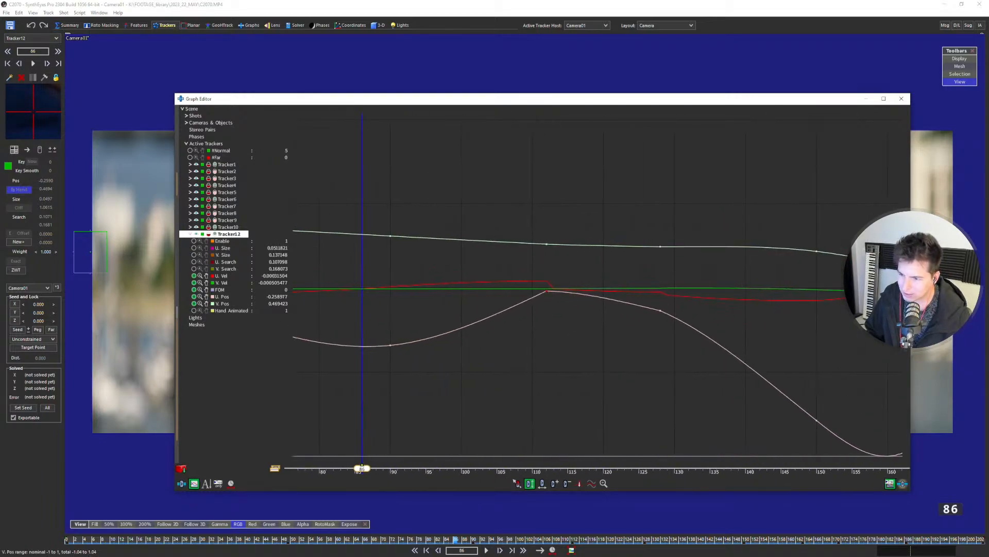
right_click(547, 290)
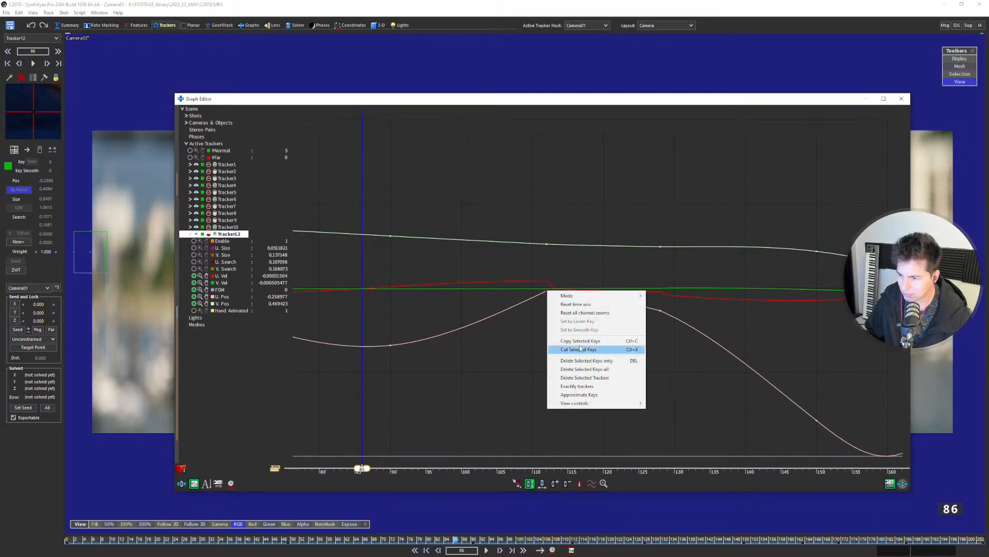
scroll(530, 316, down, 1)
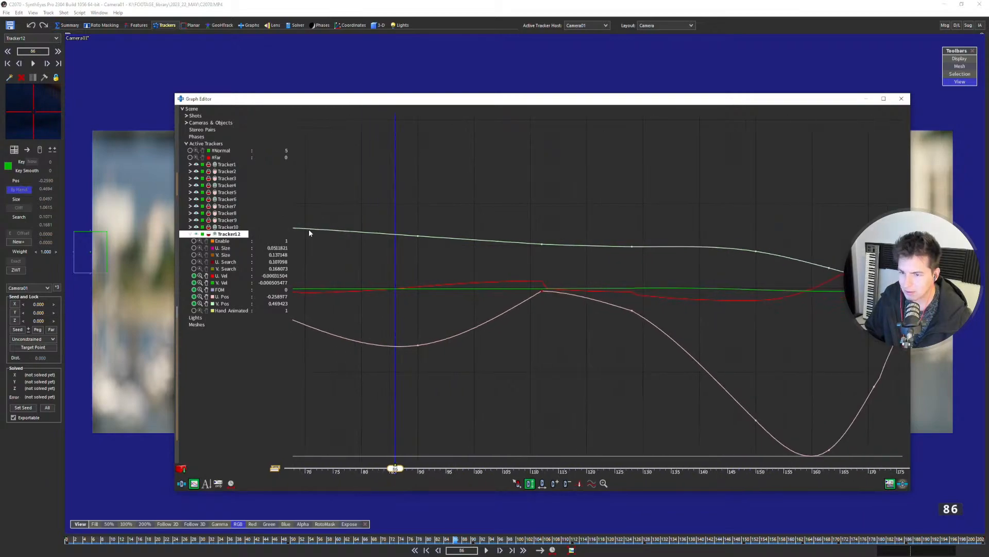
Move the graph editor window higher over the camera view and undo the last tracker change.
drag(280, 106, 356, 397)
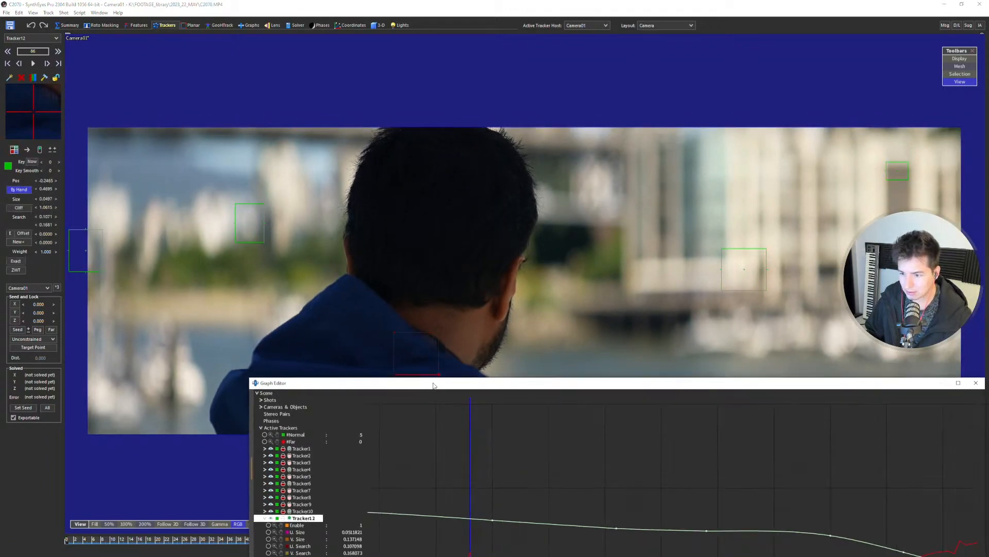
drag(435, 393, 279, 55)
middle_drag(315, 211, 425, 320)
key(ctrl+z)
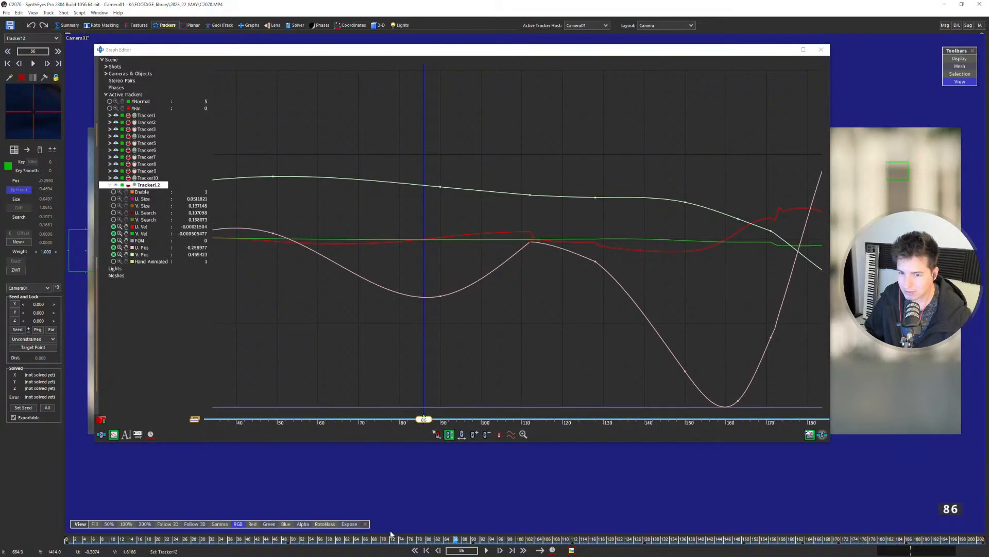
Return to frame 0 and examine the hood tracker's curves over the whole shot, including the options for the key near frame 112.
drag(391, 539, 68, 544)
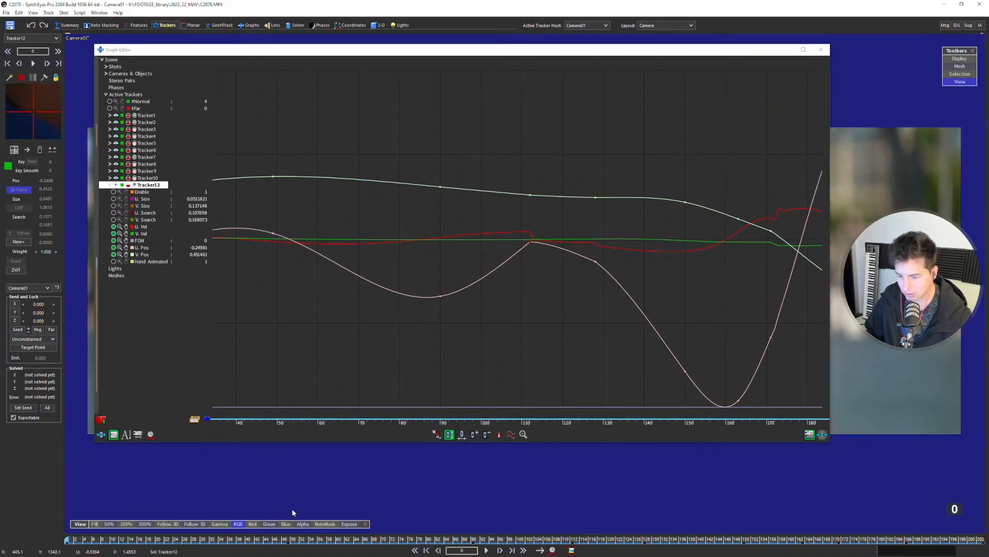
scroll(532, 247, down, 8)
scroll(533, 248, up, 1)
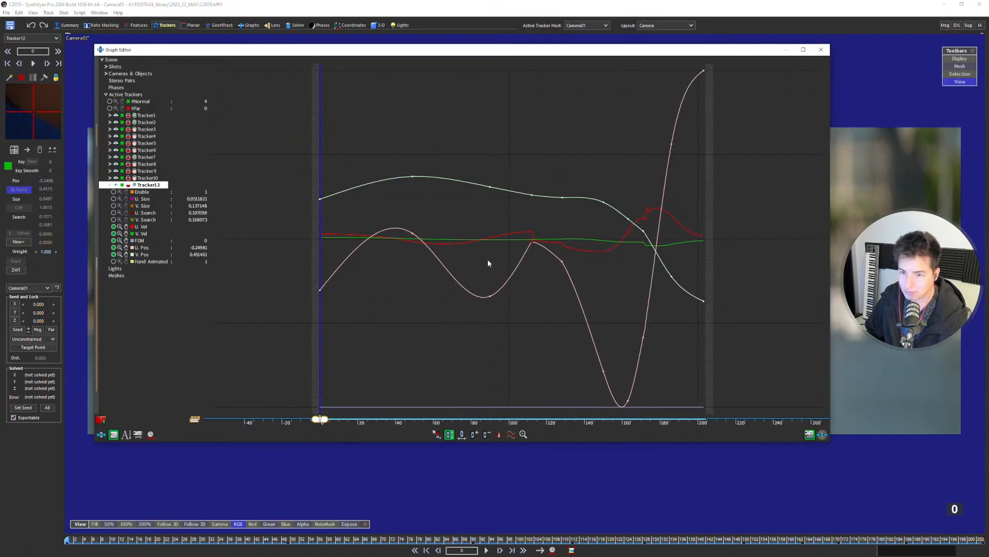
scroll(457, 293, up, 3)
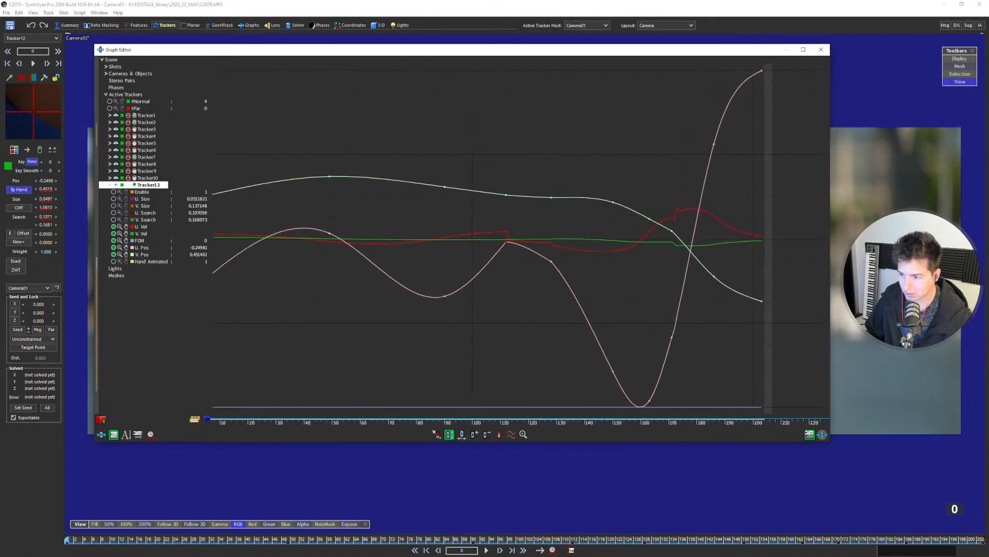
right_click(505, 241)
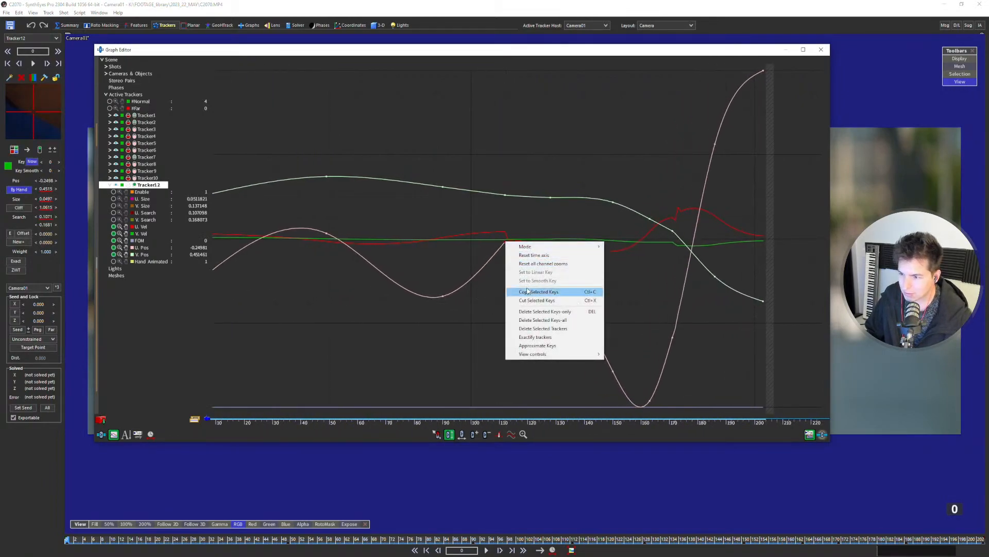
scroll(479, 265, down, 1)
scroll(327, 278, down, 3)
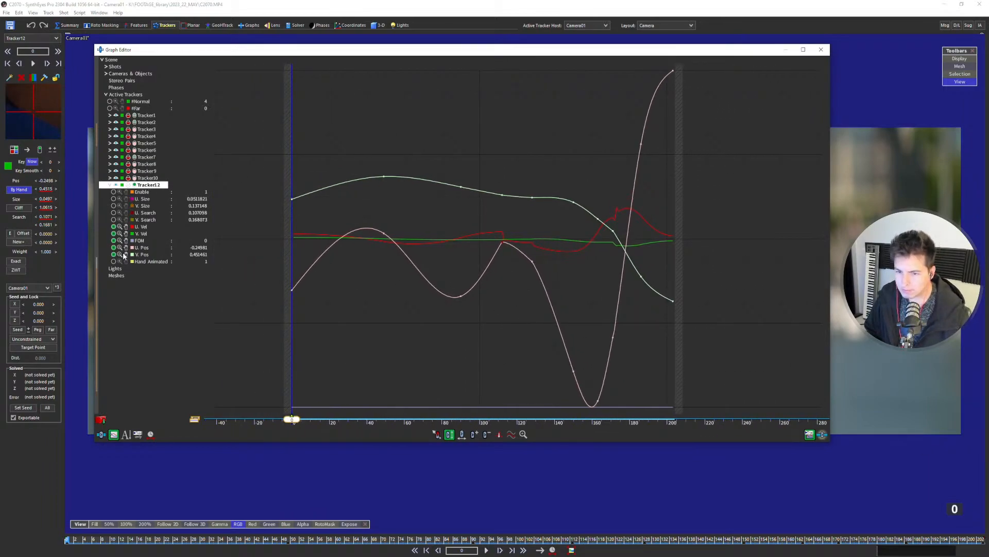
Hide the hood tracker's FOM, V Vel and U Vel curves, leaving the position curves, and return to the full camera view.
click(114, 241)
click(114, 233)
click(113, 227)
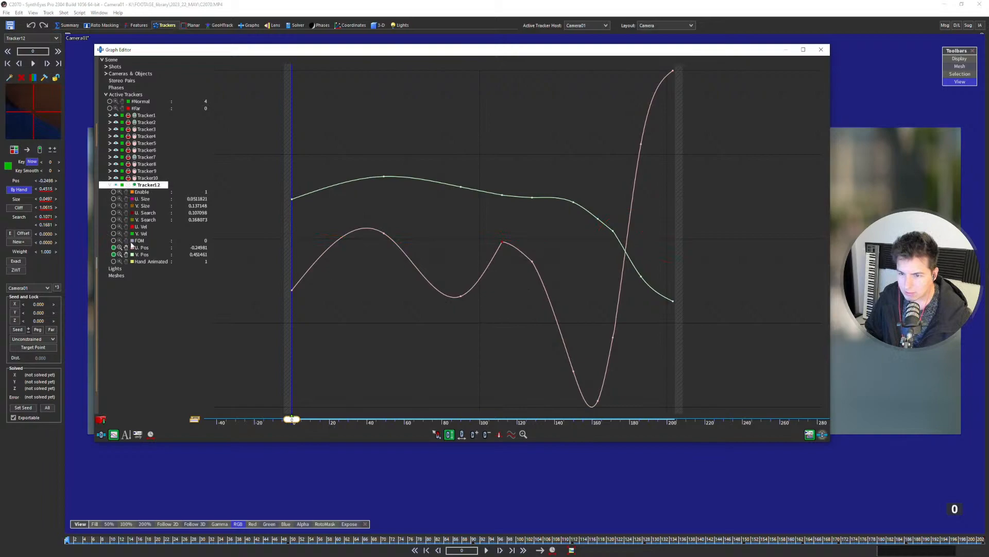
click(474, 434)
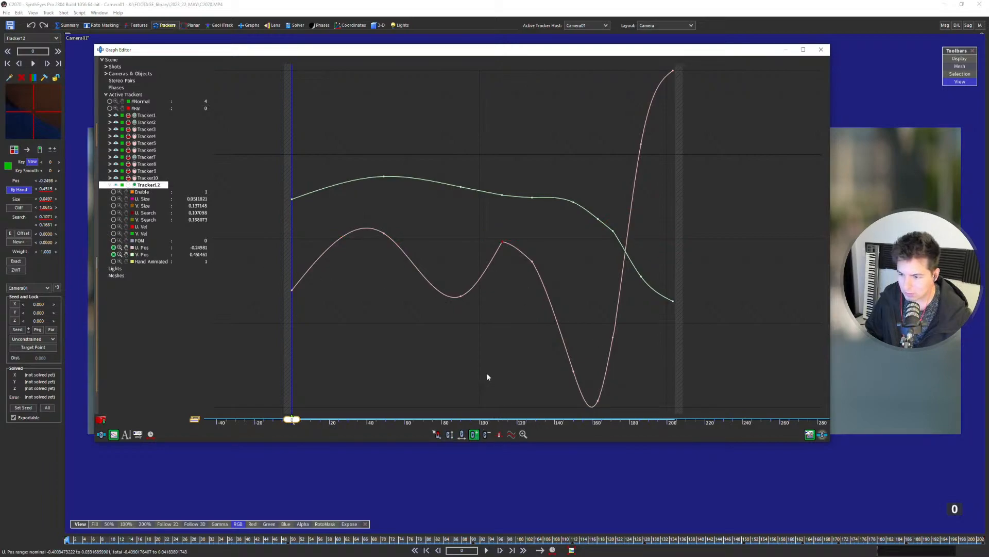
drag(355, 159, 647, 368)
drag(472, 389, 643, 115)
drag(513, 119, 298, 313)
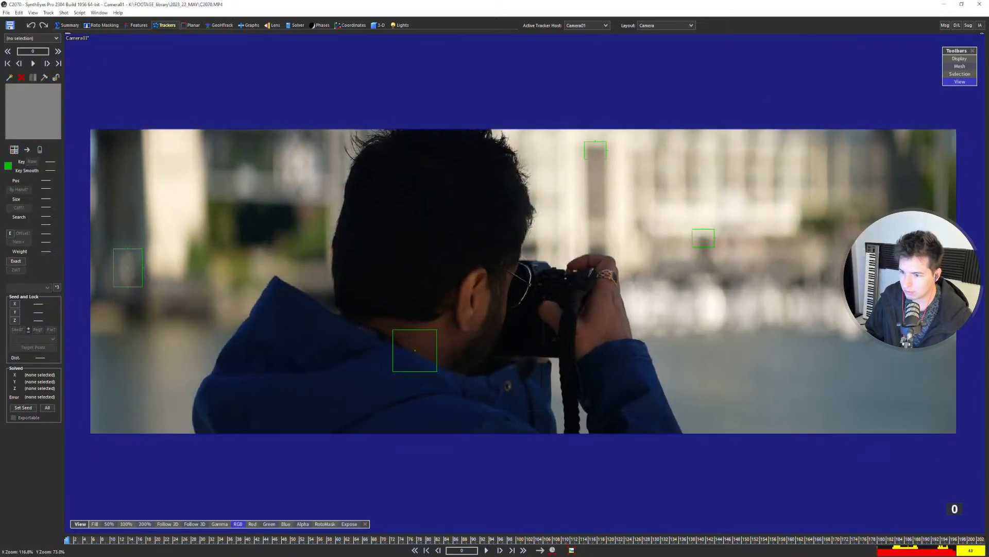
Select the hood tracker in the camera view, then scrub around frame 142 and play the shot to check its placement.
scroll(413, 366, down, 2)
click(413, 366)
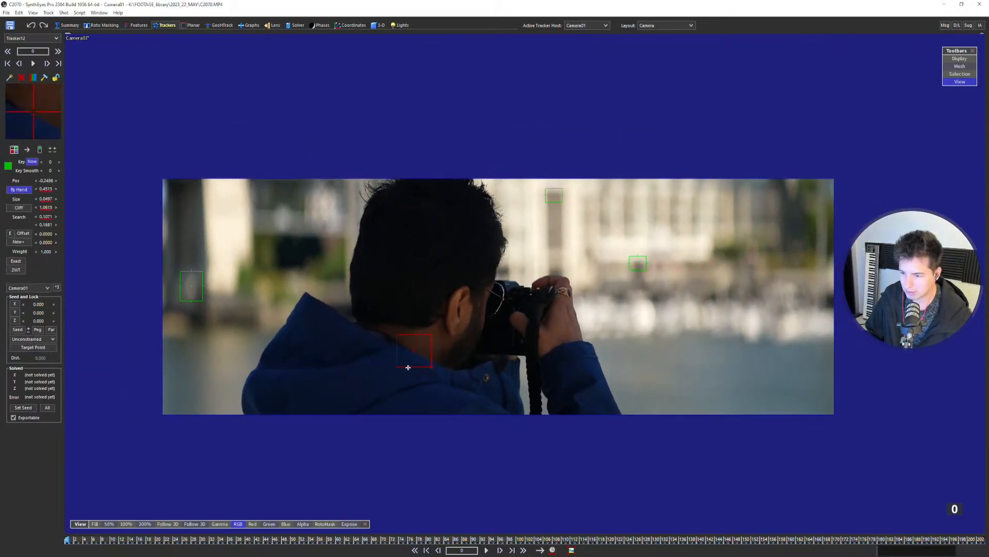
click(293, 539)
drag(292, 539, 709, 473)
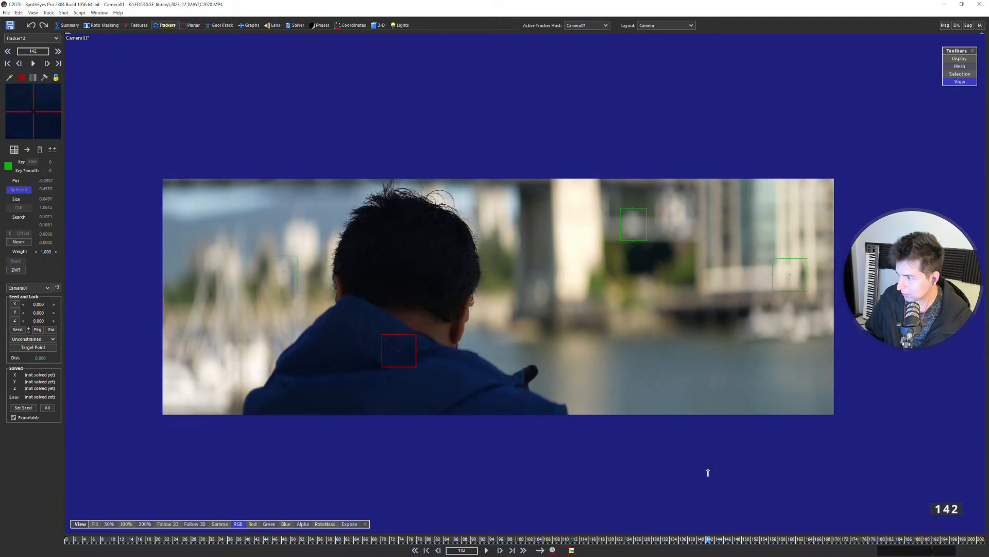
drag(706, 471, 705, 471)
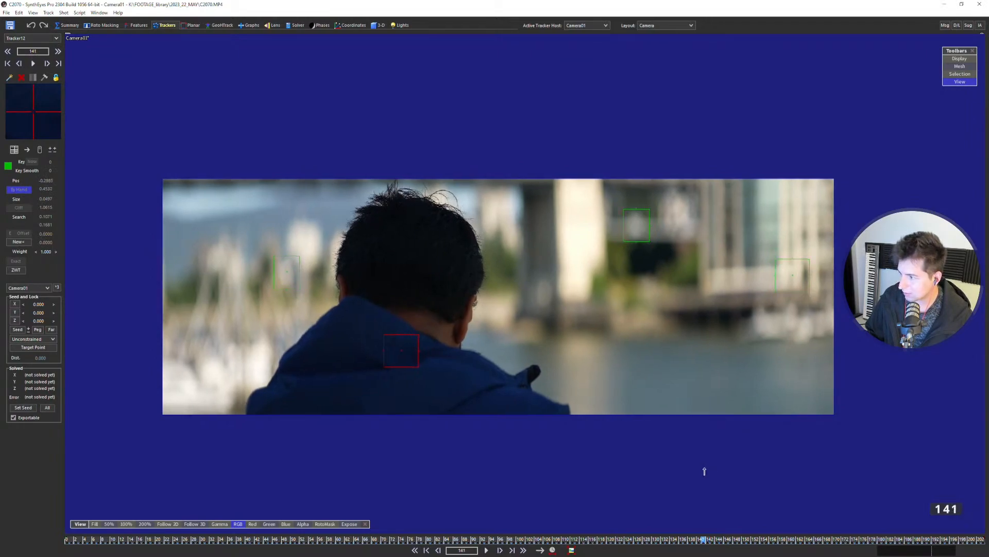
scroll(481, 314, up, 1)
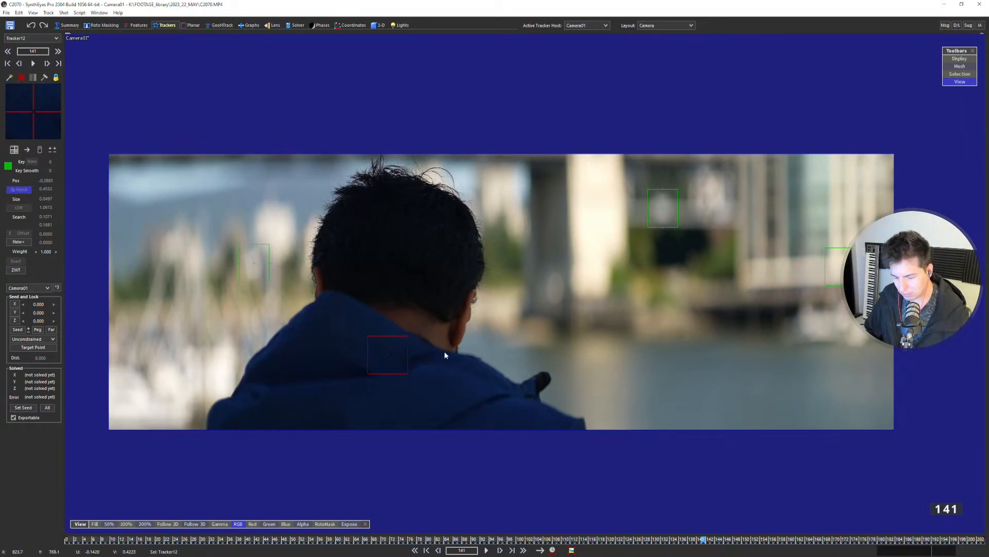
key(space)
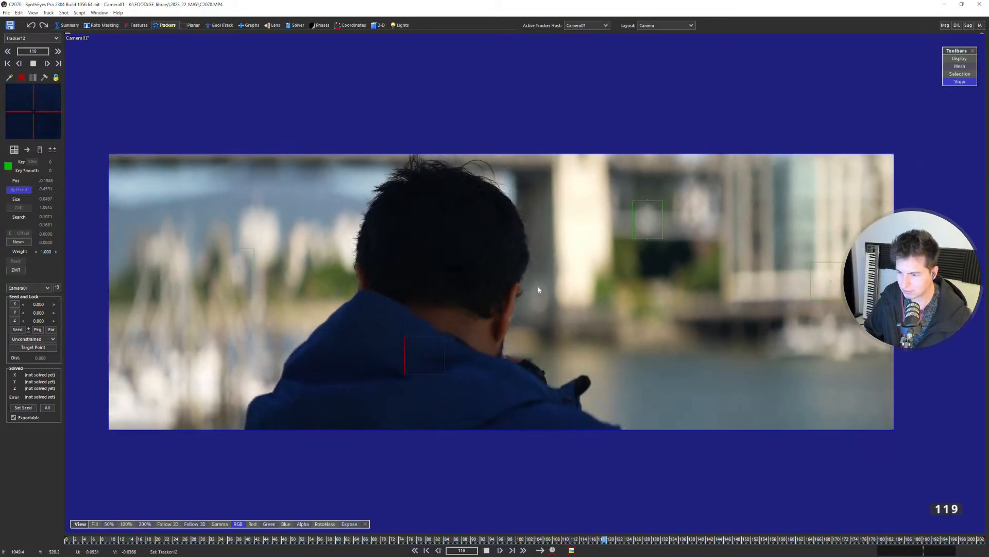
key(space)
Return to frame 0, open the image preprocessor, hide its Kurves Corrector graph, and make the window wider and shorter.
key(Home)
key(p)
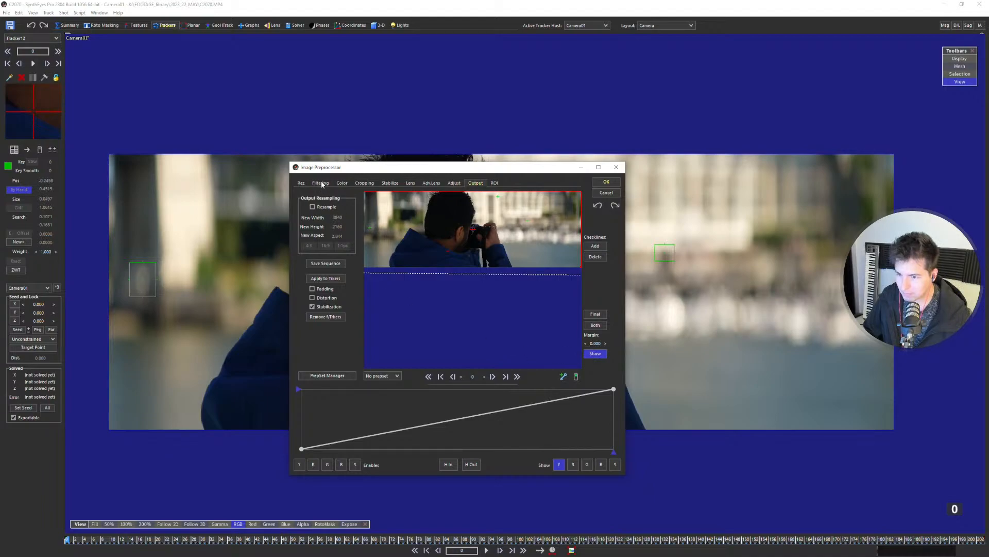
click(340, 183)
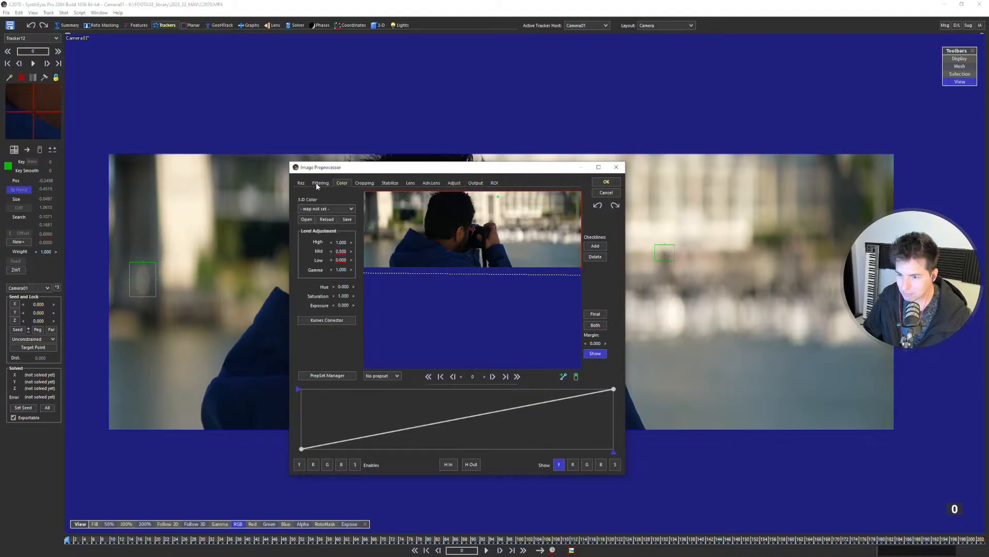
click(327, 320)
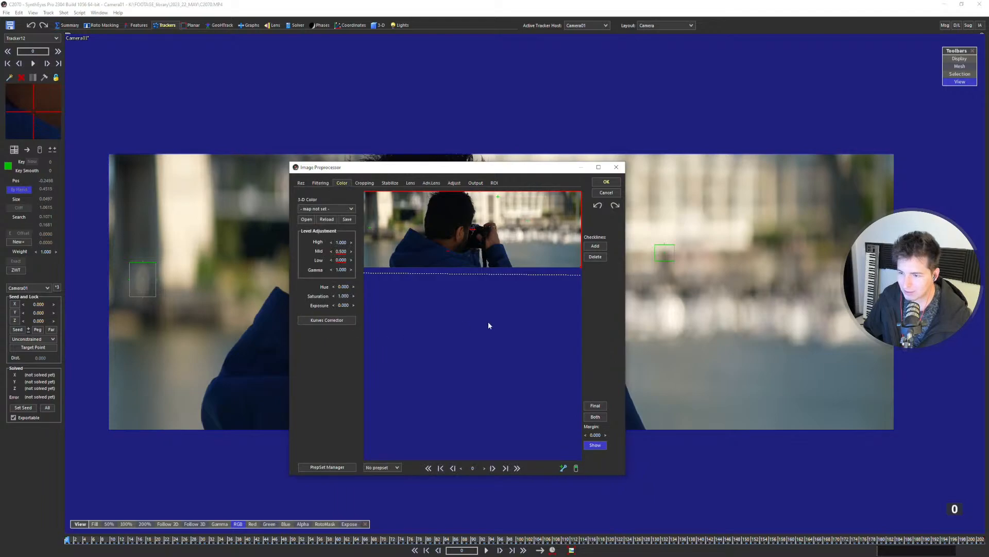
drag(623, 476, 712, 373)
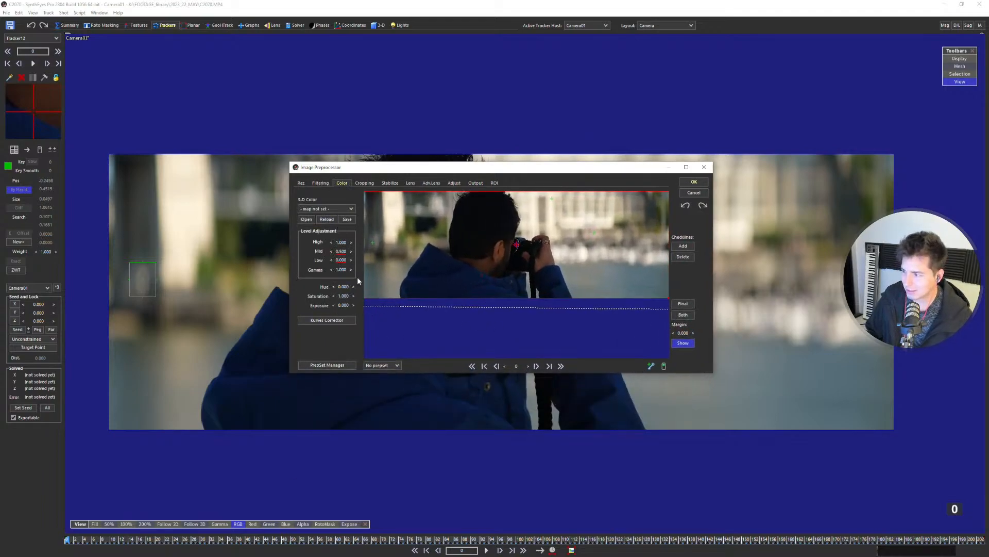
Remove the stabilization from the trackers' paths in the preprocessor output settings and move the window clear of the hood tracker.
click(475, 184)
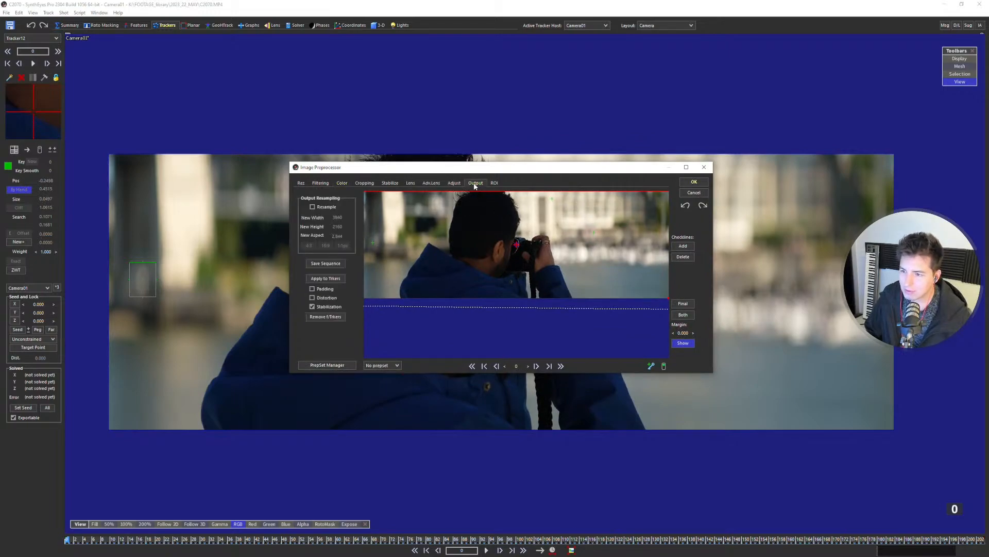
click(325, 317)
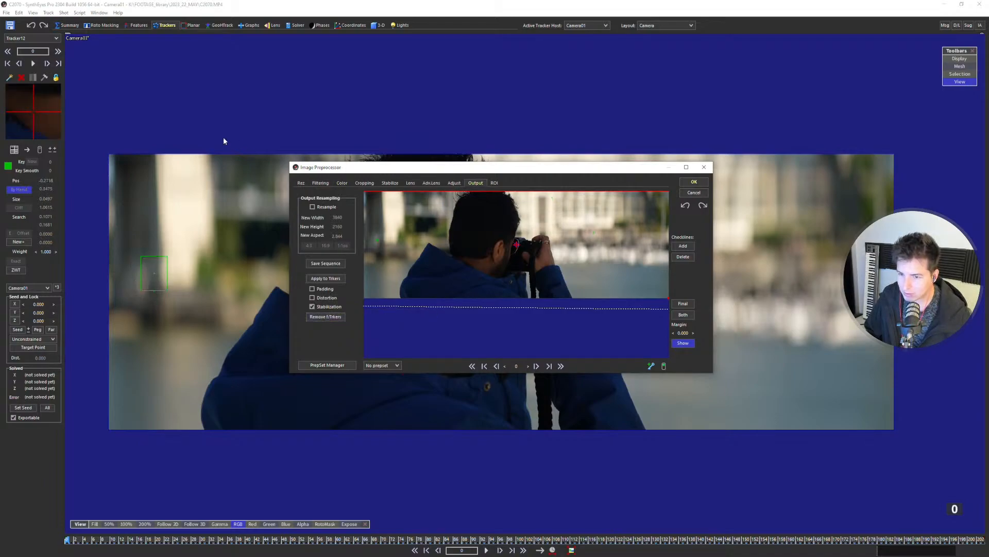
drag(367, 167, 553, 61)
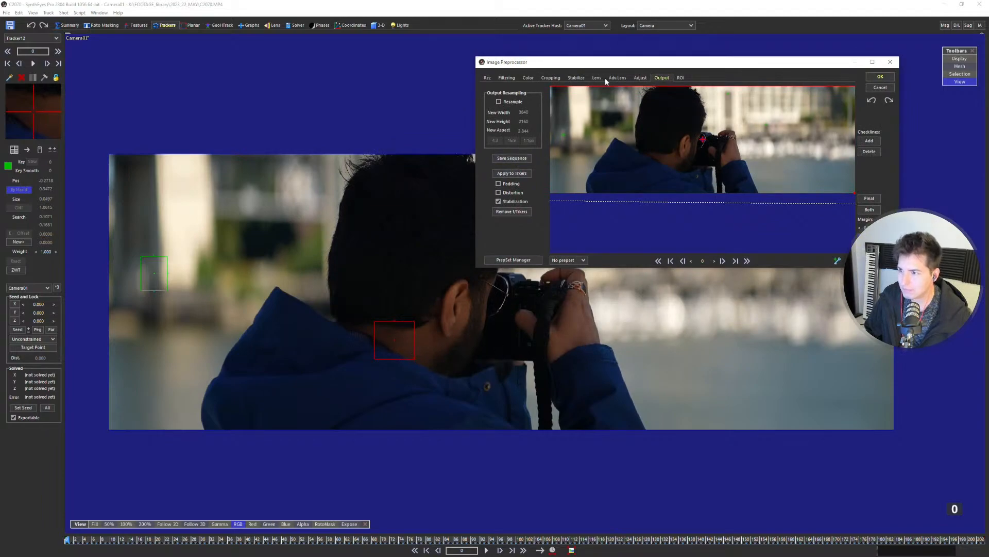
Set the Translation and Rotation stabilization to None, run Auto-Scale on the image, and accept the preprocessor changes.
click(578, 79)
click(526, 112)
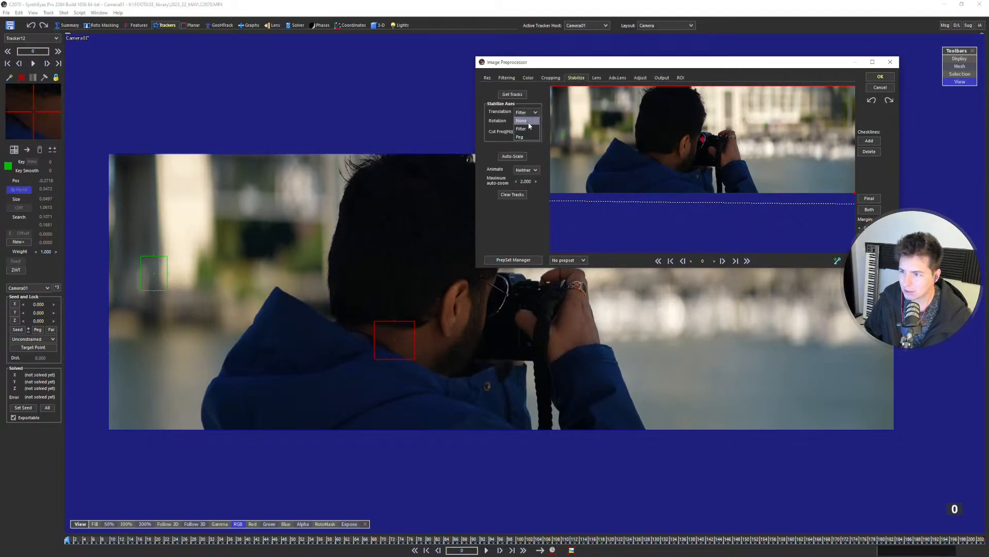
click(522, 120)
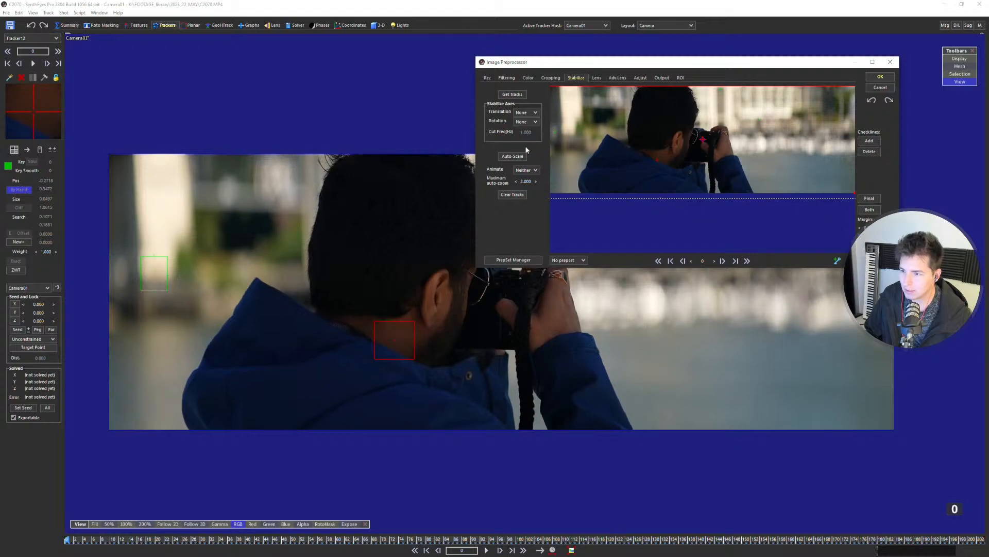
click(639, 79)
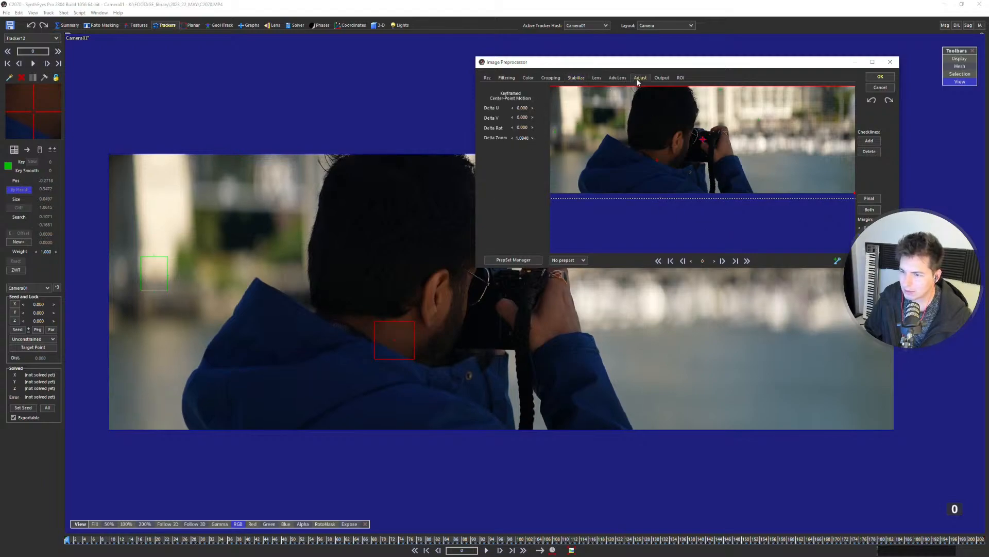
click(578, 79)
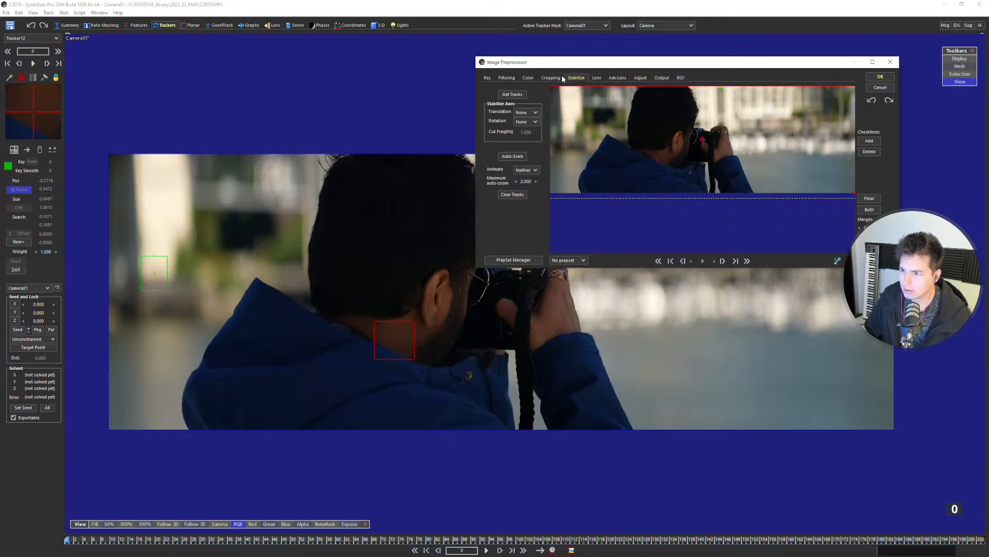
click(559, 79)
click(570, 80)
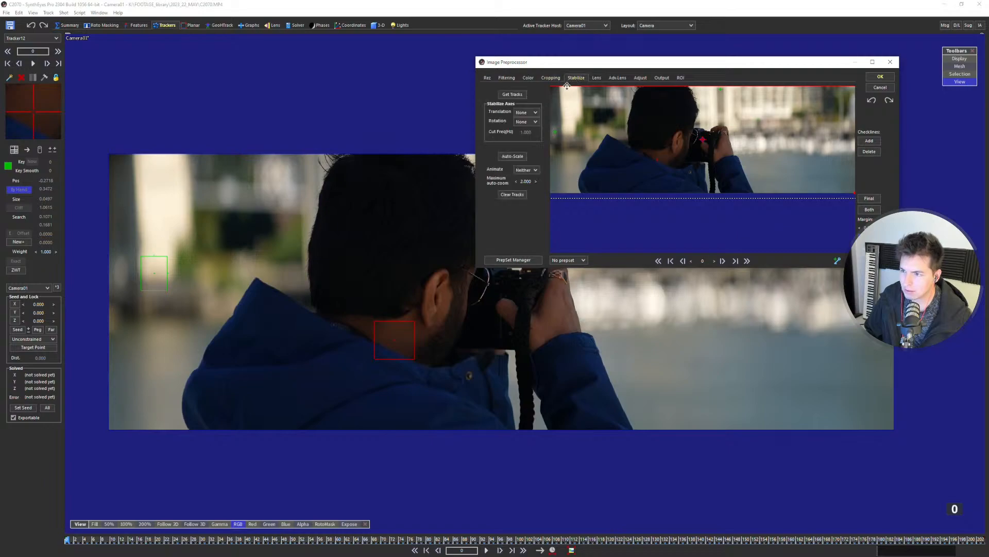
click(513, 156)
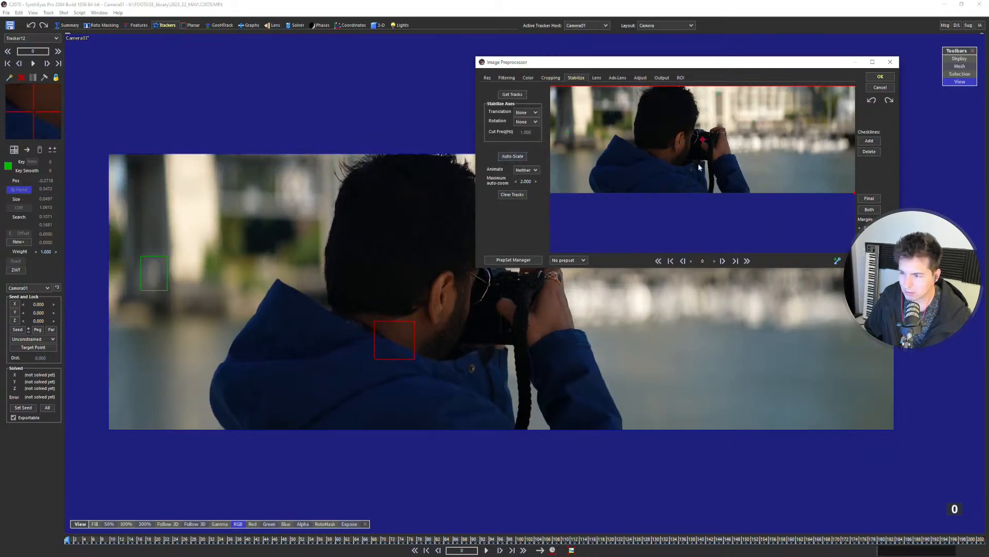
click(880, 76)
click(529, 312)
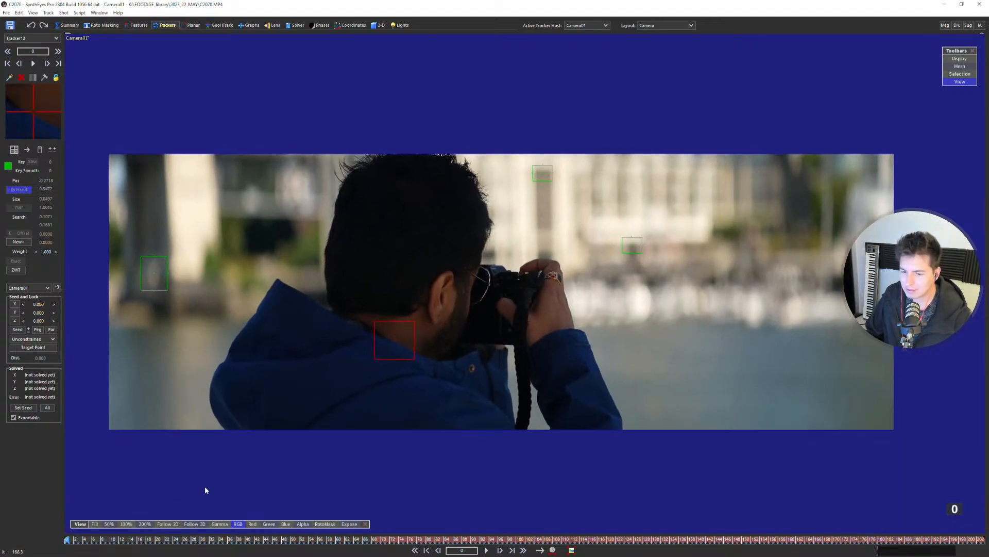
Play the unstabilized shot from frame 0 to about frame 92 and step back to frame 50 to check the hood tracker.
key(space)
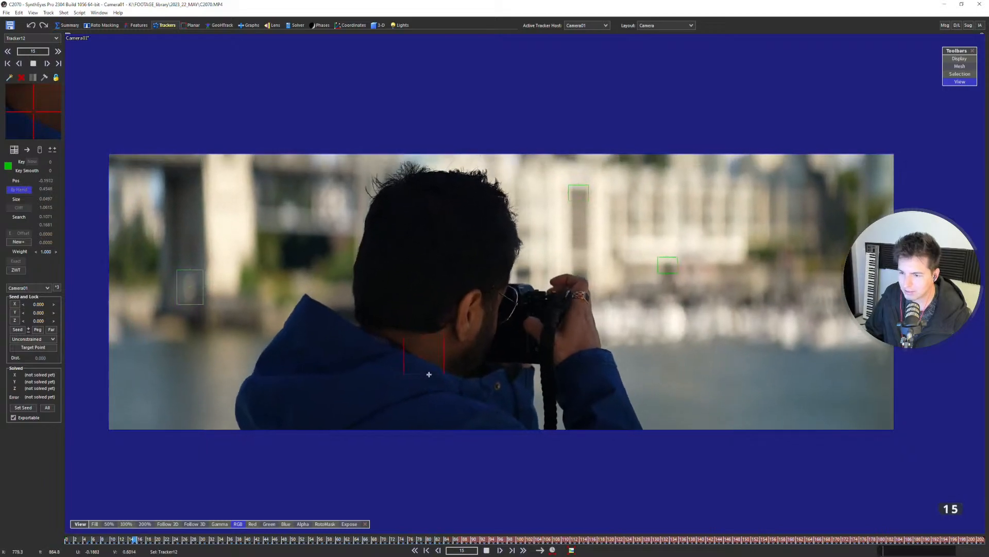
key(space)
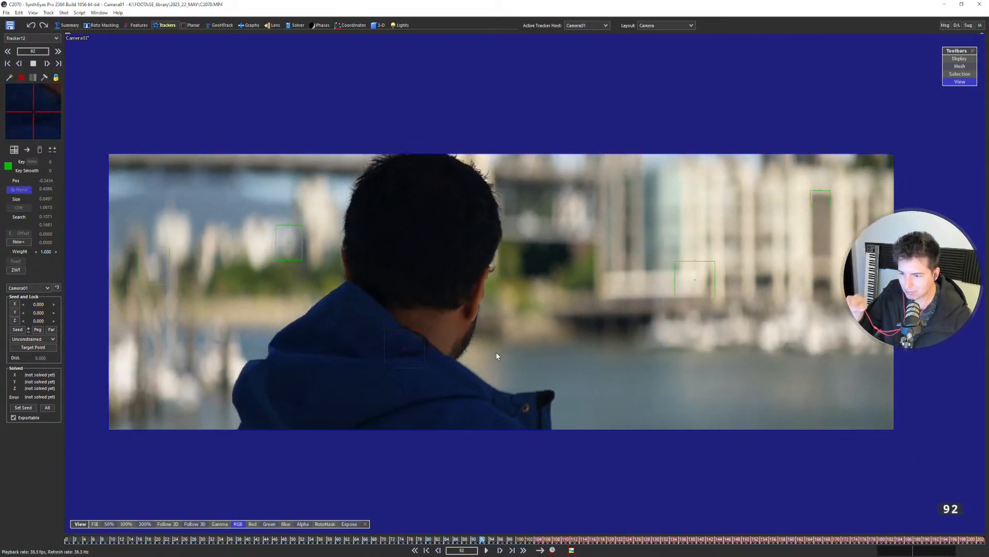
key(Left)
key(Left)
key(Left)
key(Left)
key(Left)
key(Left)
key(Left)
key(Left)
key(Left)
key(Left)
key(Left)
key(Left)
key(Left)
key(Left)
key(Left)
key(Left)
key(Left)
key(Left)
key(Left)
key(Left)
key(Left)
key(Left)
key(Left)
key(Left)
key(Left)
key(Left)
key(Left)
key(Left)
key(Left)
key(Left)
key(Left)
key(Left)
key(Left)
key(Left)
key(Left)
key(Left)
key(Left)
key(Left)
key(Left)
key(Left)
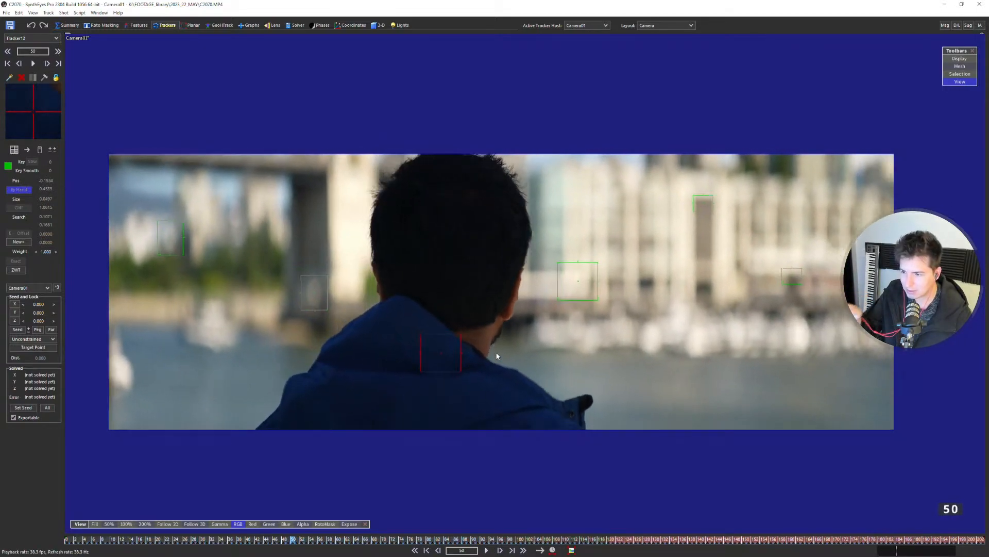
Play the shot onward from frame 50 to check the hood tracker through the last frame, and return to frame 0.
key(space)
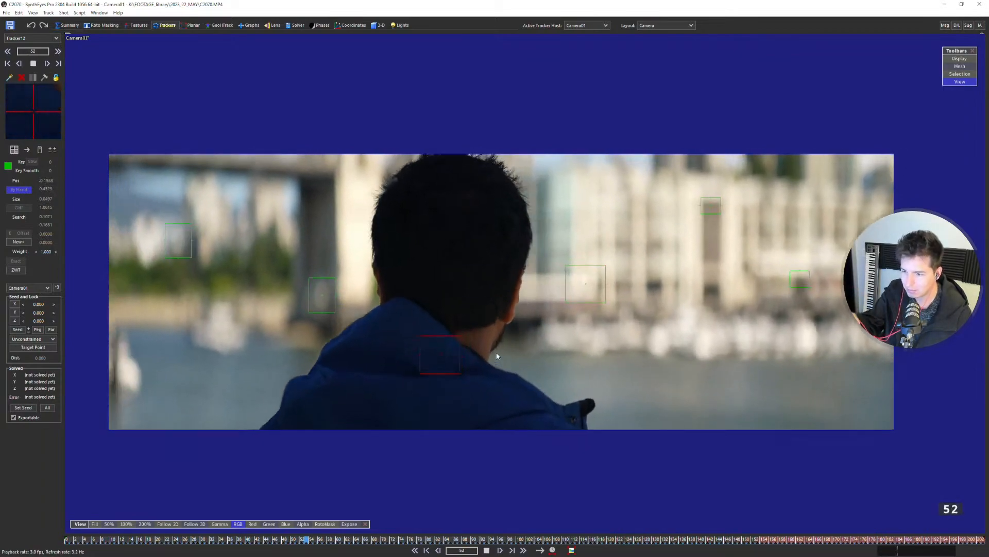
key(space)
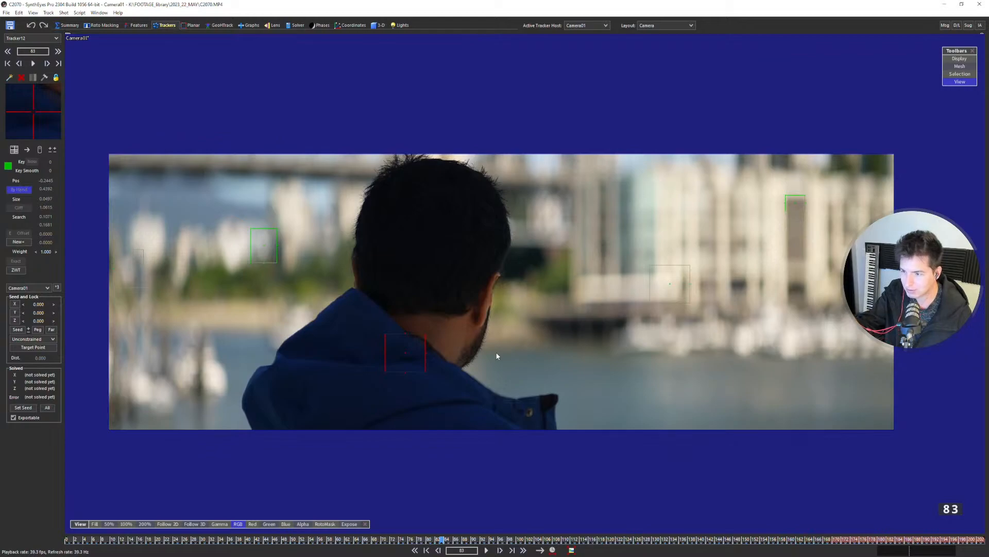
key(space)
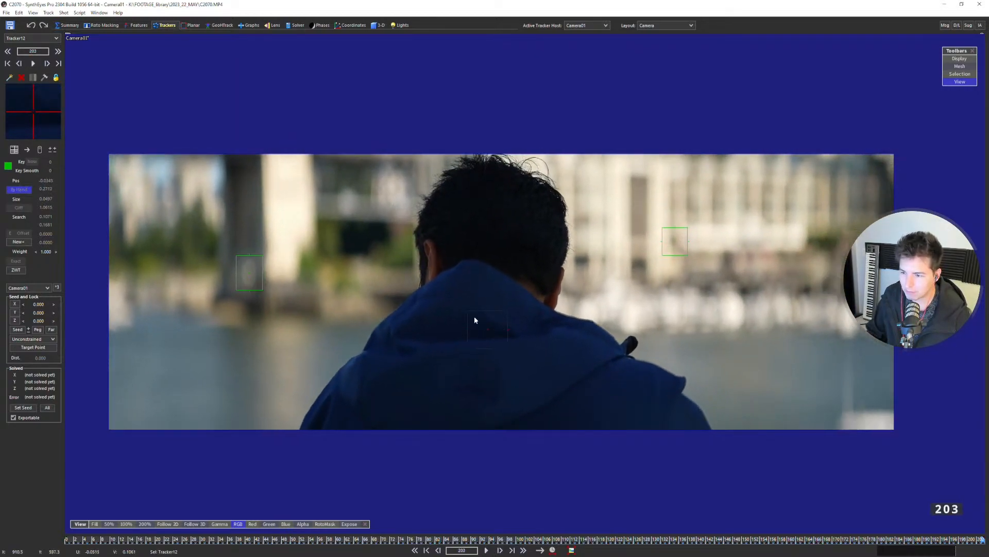
key(space)
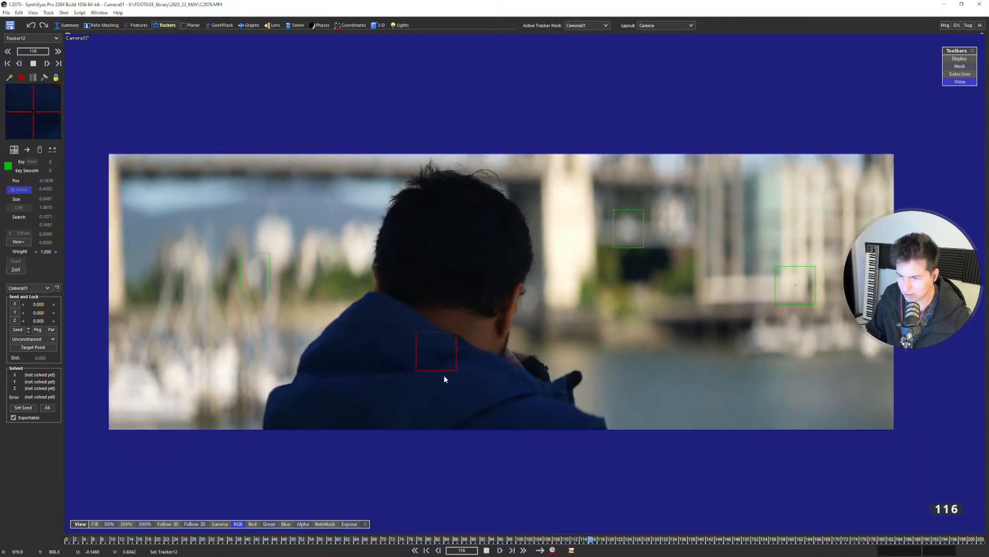
key(shift+a)
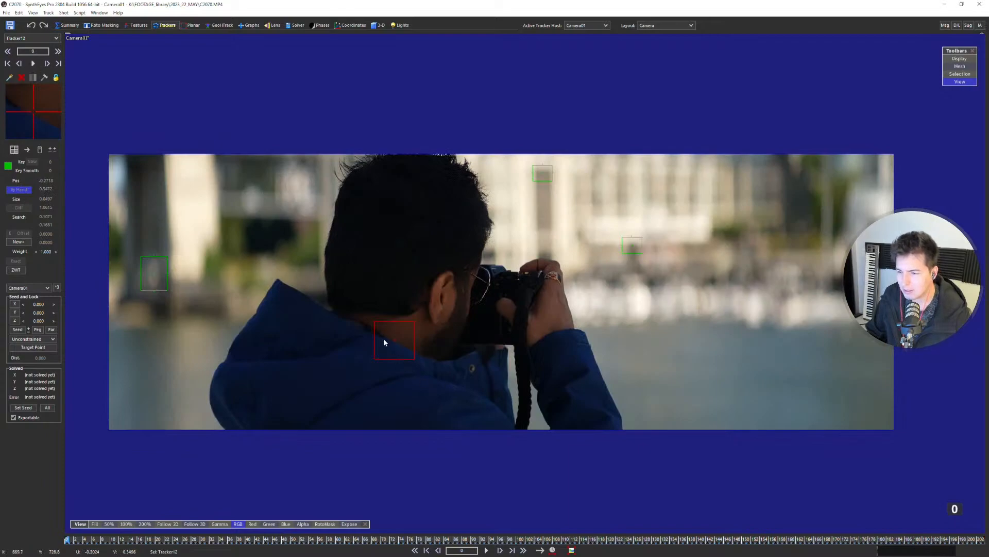
At frame 133, create an Earthling reference mesh at the scene origin in the Top view of the Quad layout.
scroll(461, 313, down, 1)
scroll(463, 312, up, 1)
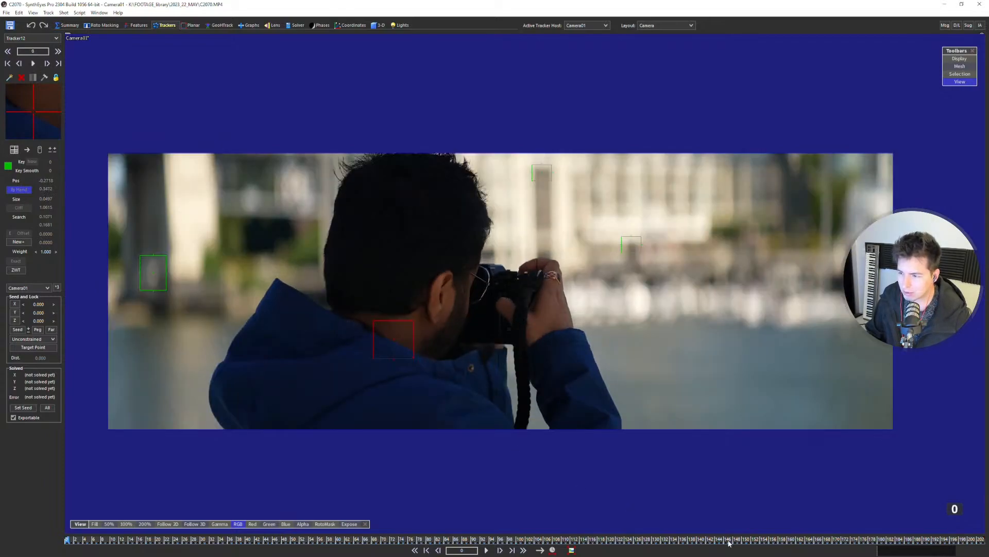
drag(729, 542, 668, 536)
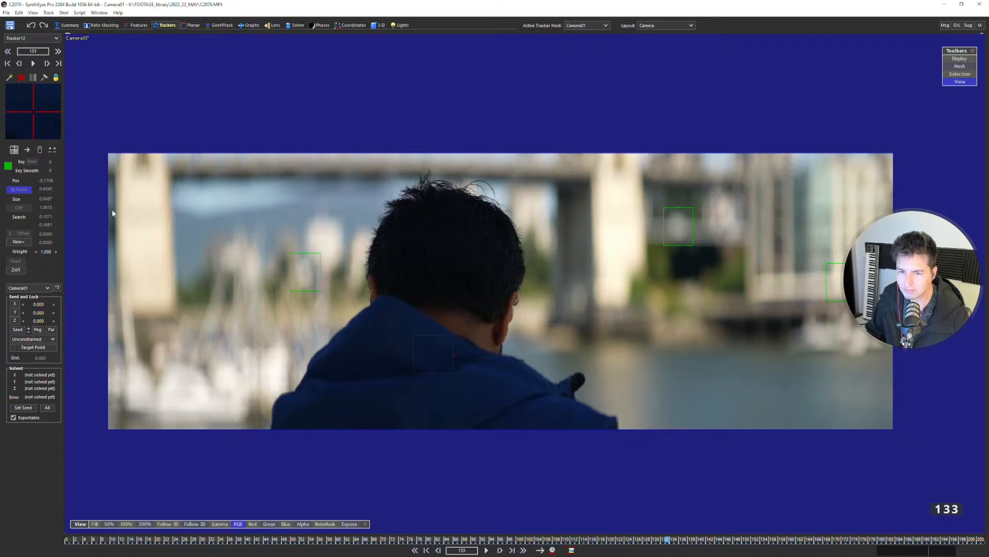
click(378, 25)
click(31, 51)
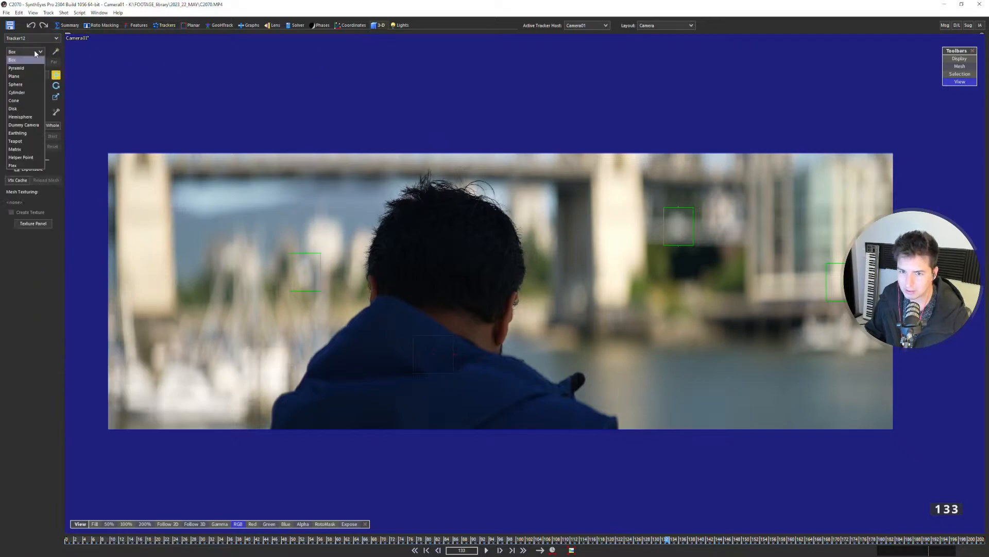
click(27, 133)
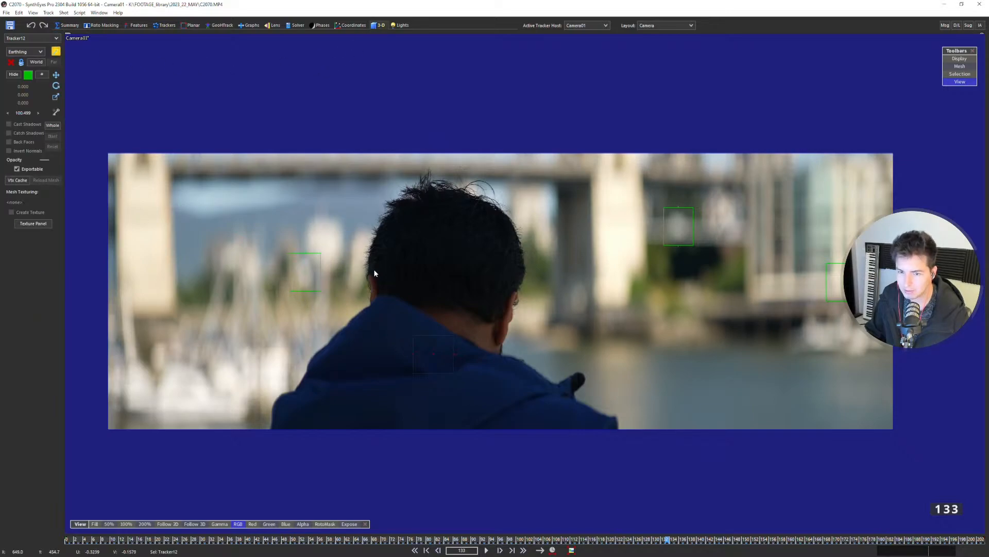
key(7)
scroll(440, 300, down, 2)
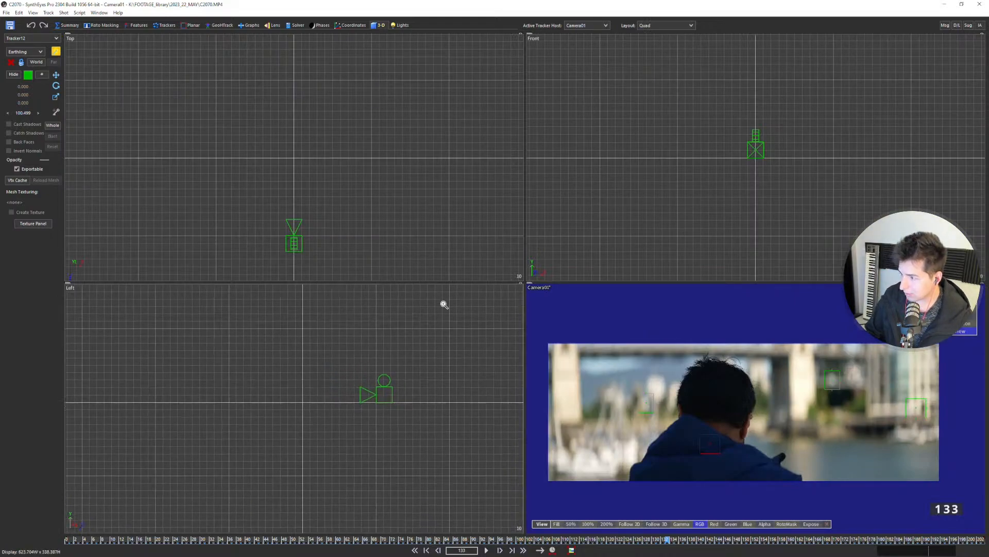
scroll(443, 297, up, 2)
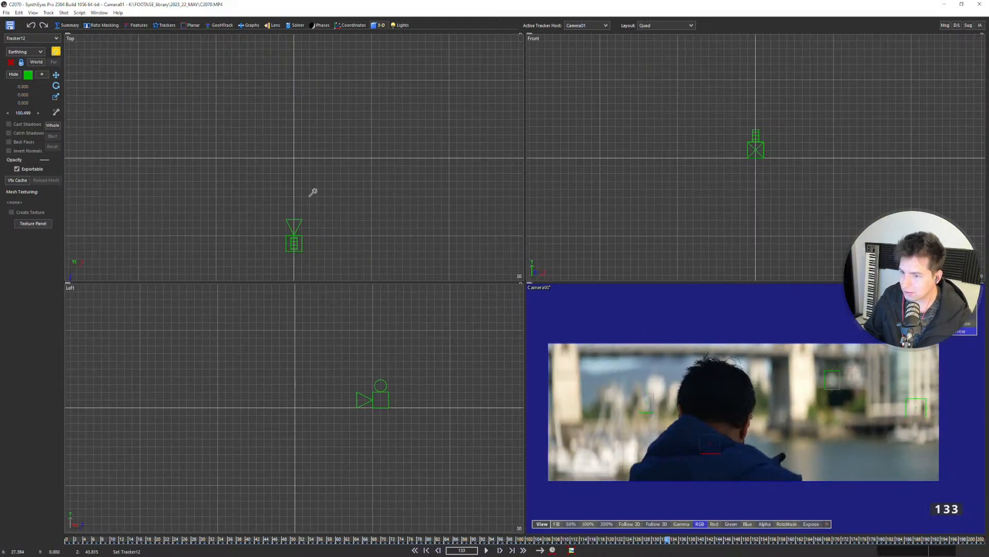
drag(292, 155, 328, 159)
Scale the Earthling to 160 on all three axes and rotate it to about -178° so its back faces the camera.
double_click(23, 86)
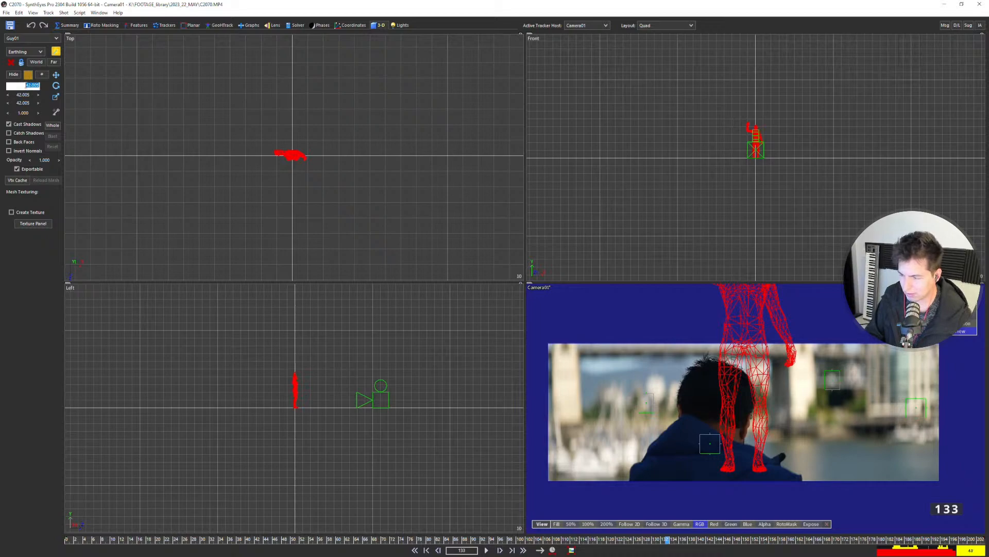
text(160)
key(Tab)
text(160)
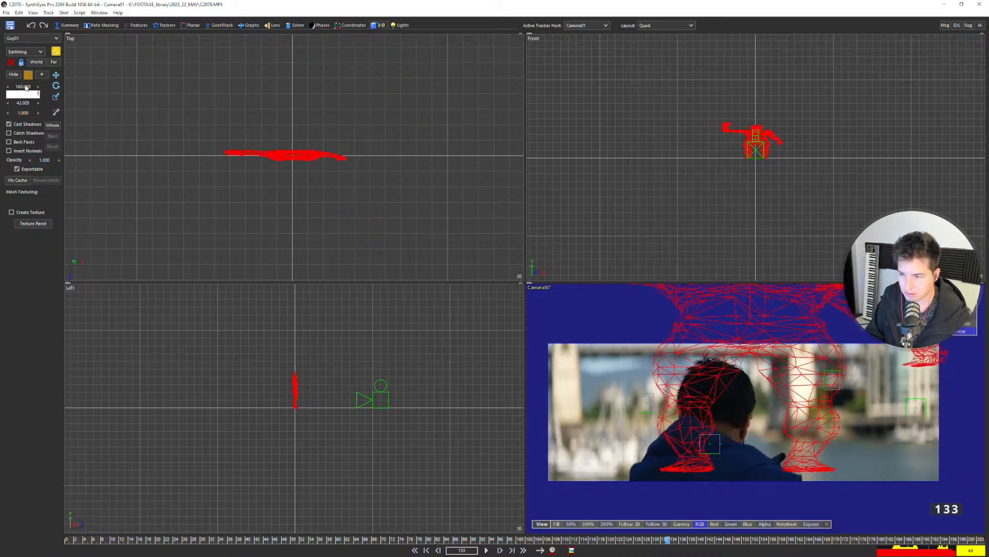
key(Return)
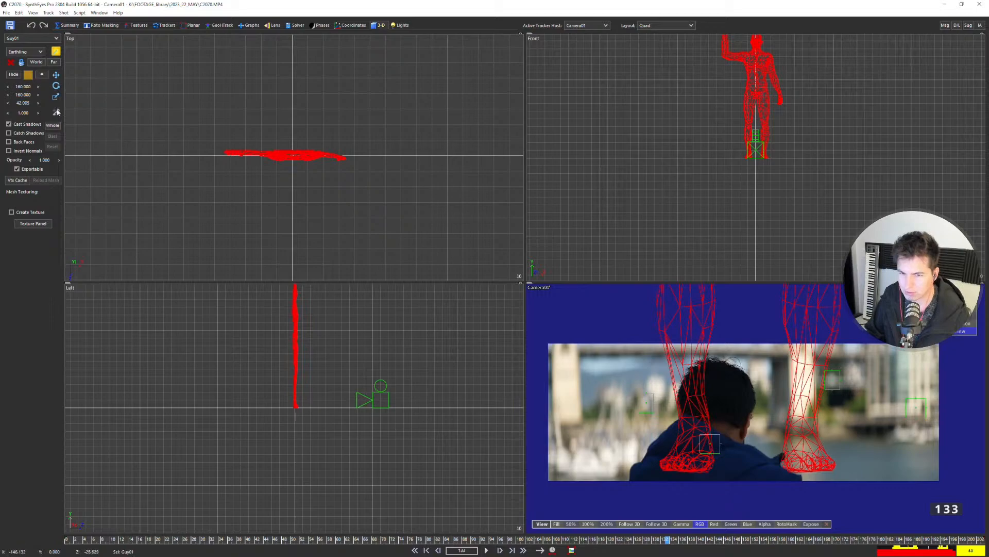
double_click(23, 102)
text(160)
key(Return)
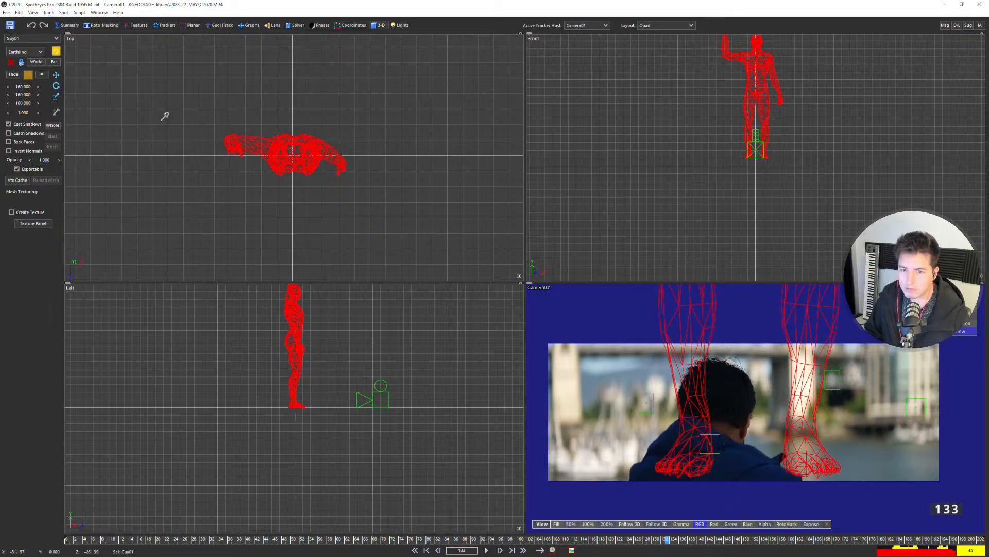
key(e)
drag(262, 164, 305, 361)
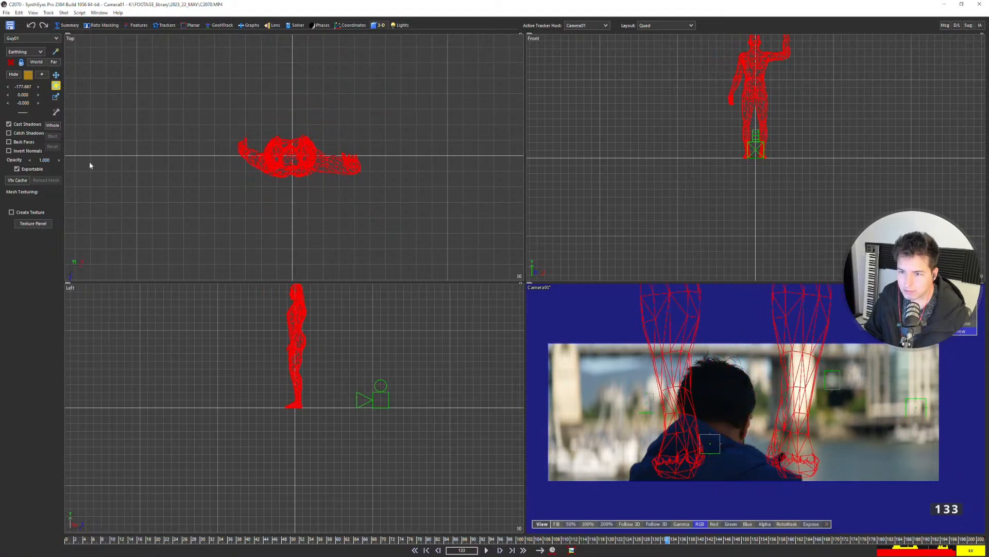
With Whole mode enabled, raise the camera in the Left view to about Y 145, level with the Earthling's head.
click(58, 127)
click(56, 76)
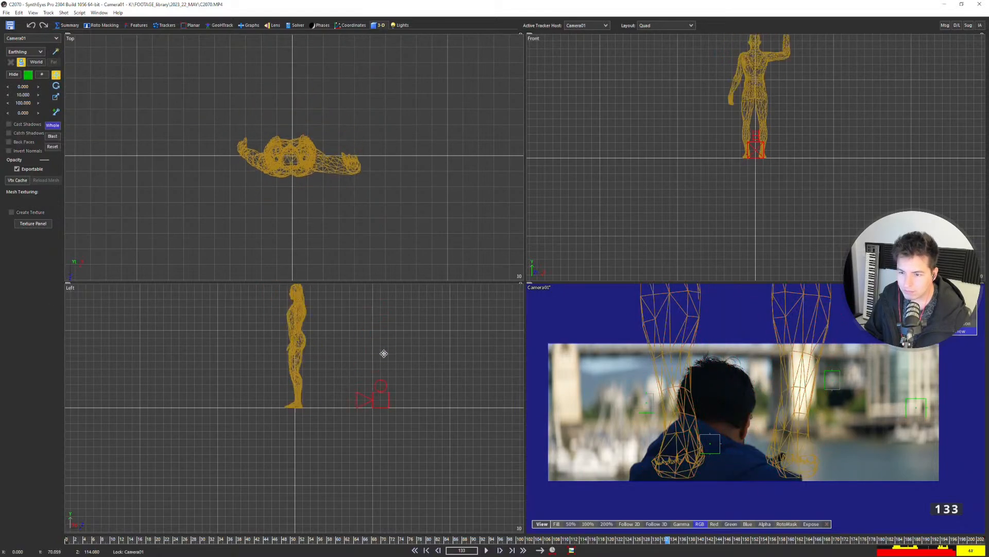
scroll(368, 376, down, 2)
middle_drag(368, 376, 324, 421)
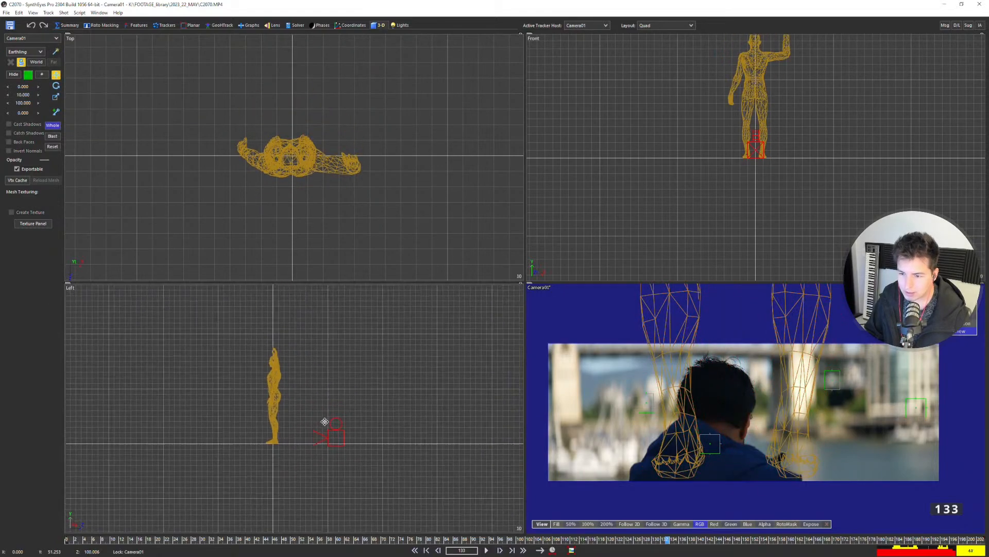
right_click(329, 388)
mouse_move(415, 392)
click(451, 444)
drag(320, 430, 334, 355)
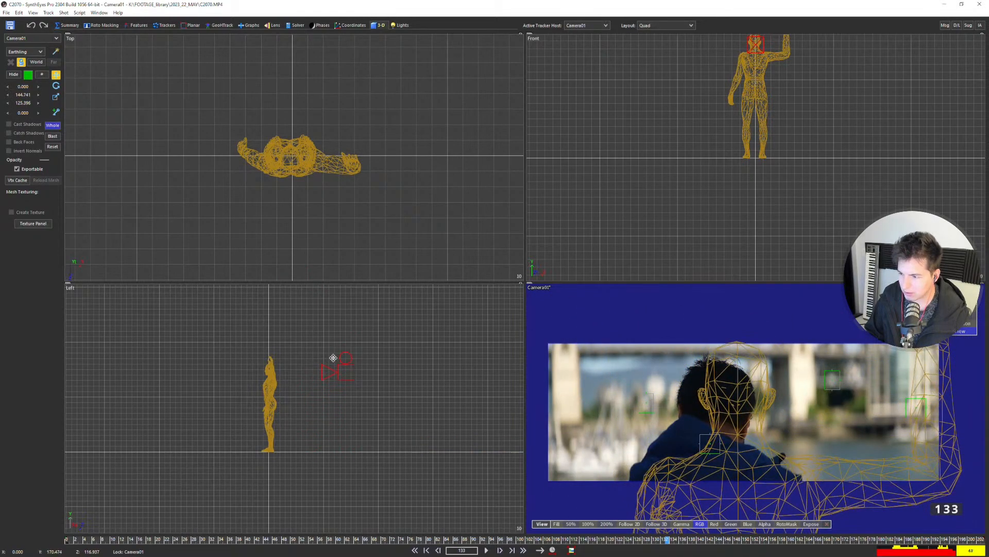
Move the camera in the Top view to about X 5.5, Z 130.9 so the Earthling's head overlays the man's head.
scroll(282, 157, up, 2)
scroll(282, 157, up, 3)
drag(346, 158, 382, 190)
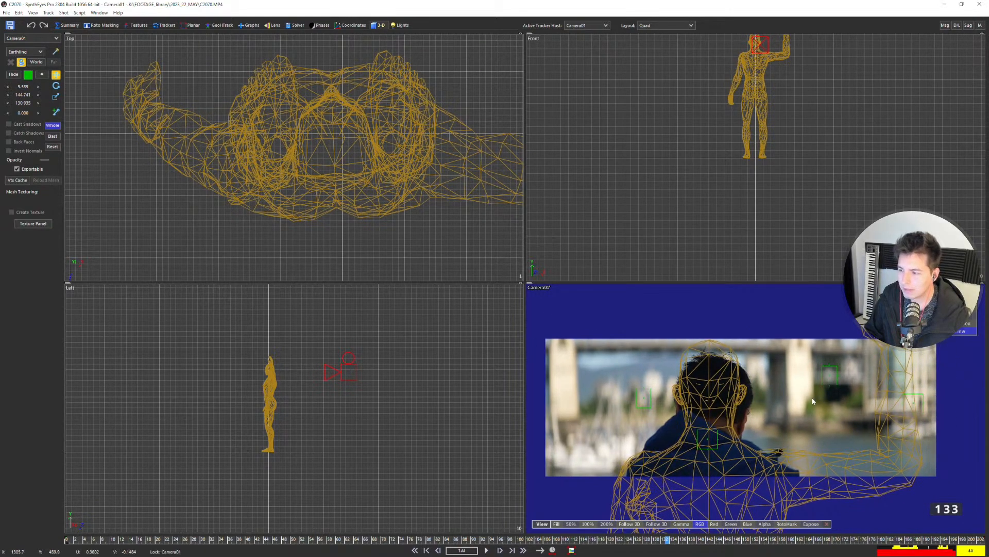
scroll(830, 372, up, 3)
scroll(830, 372, down, 3)
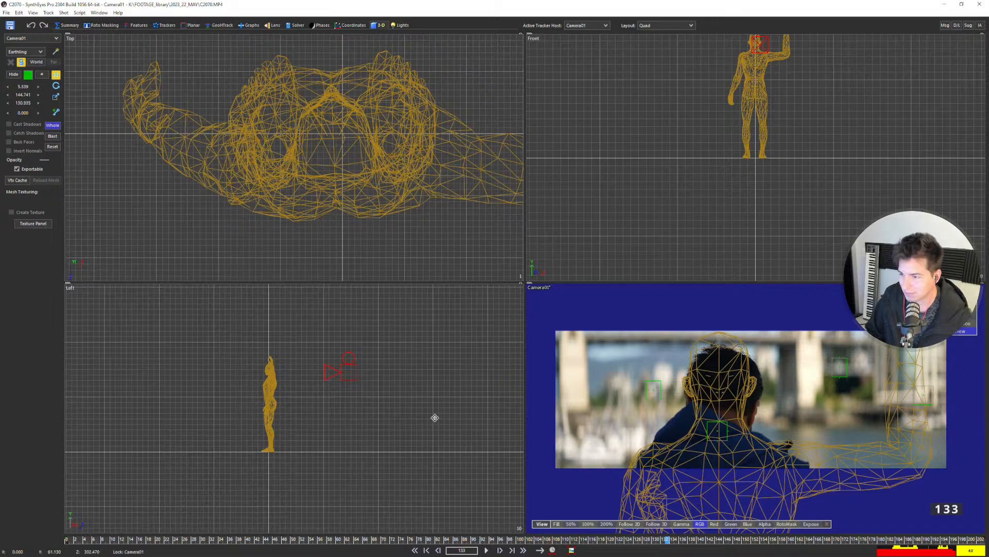
scroll(639, 398, up, 2)
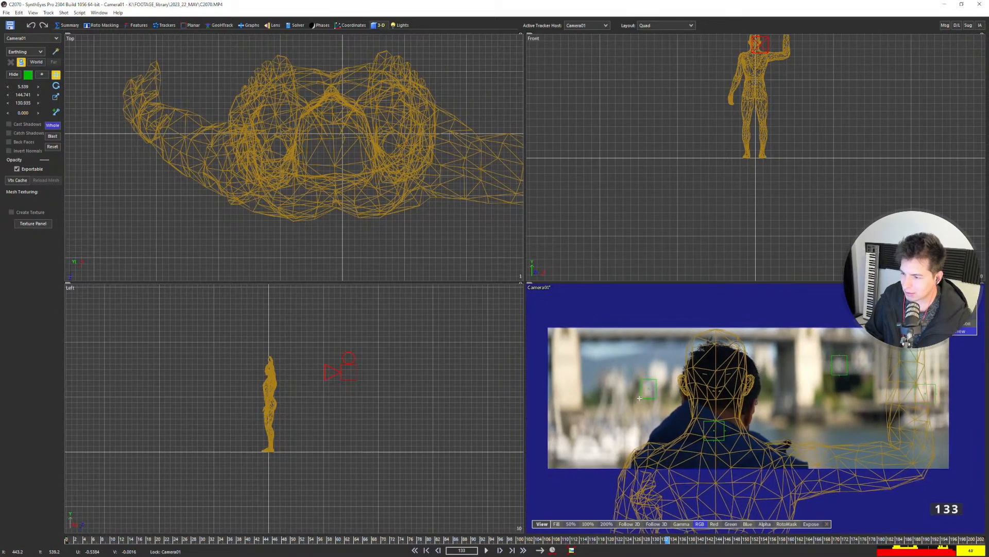
middle_drag(639, 398, 631, 400)
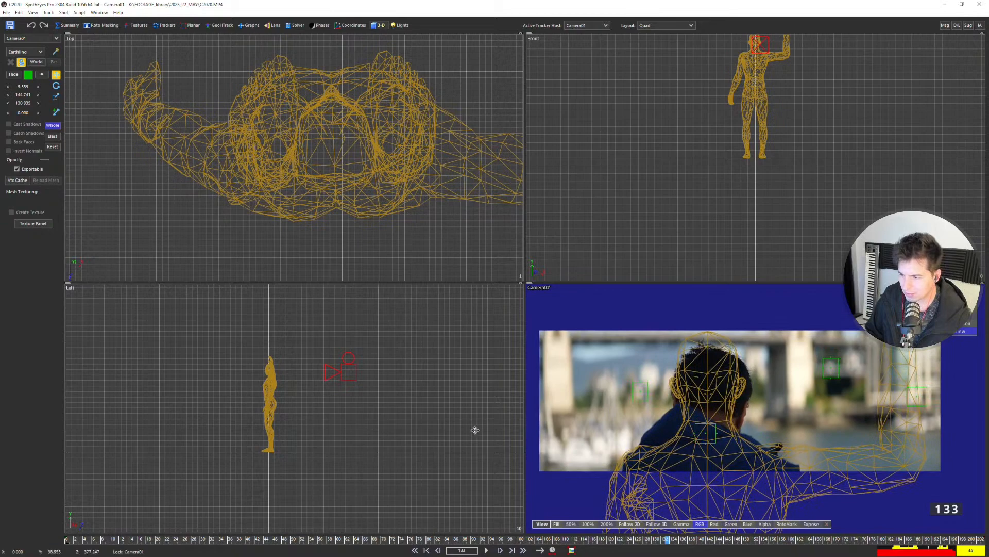
middle_drag(632, 424, 633, 425)
scroll(686, 429, up, 1)
scroll(686, 429, down, 1)
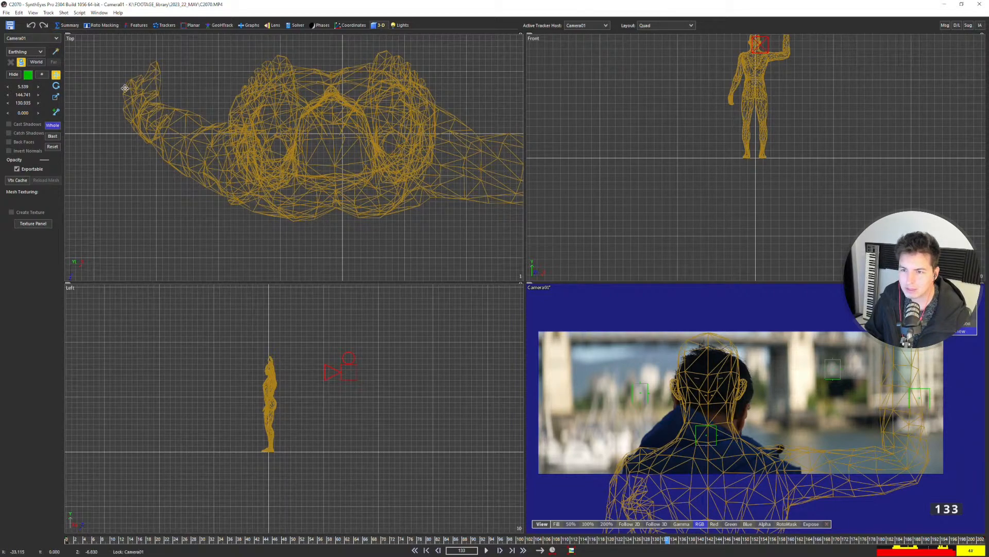
Duplicate the Earthling mesh once with zero X, Y and Z offsets.
click(275, 139)
scroll(699, 386, up, 1)
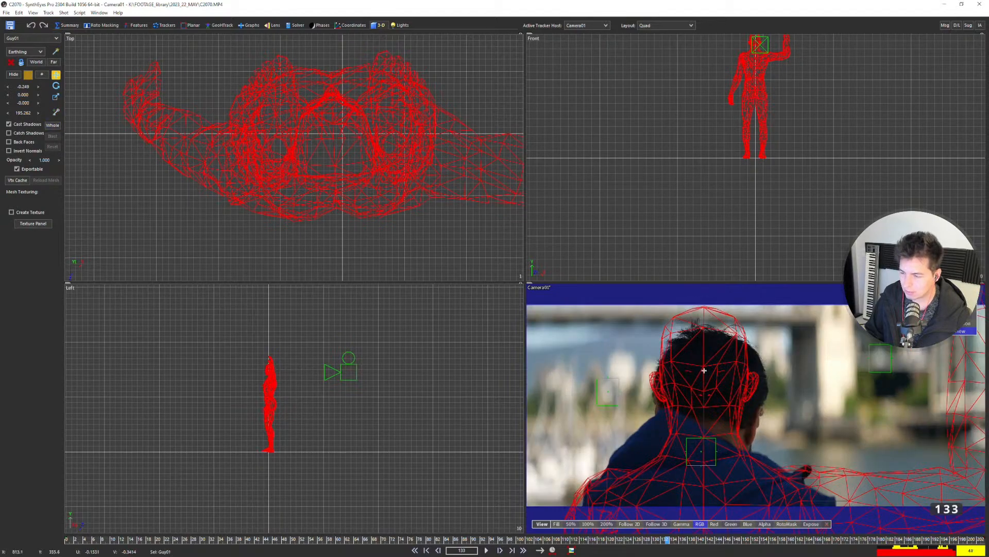
click(79, 12)
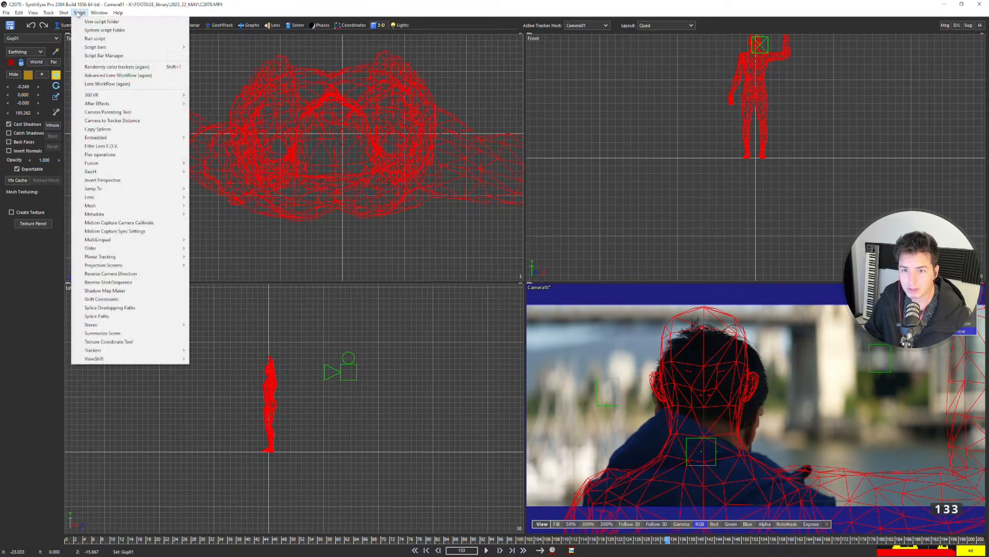
mouse_move(147, 212)
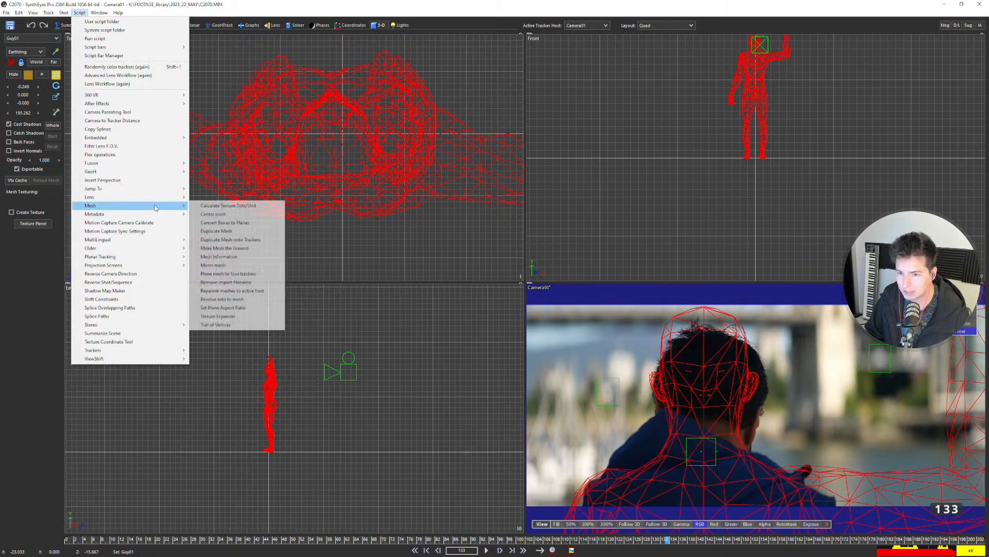
click(222, 231)
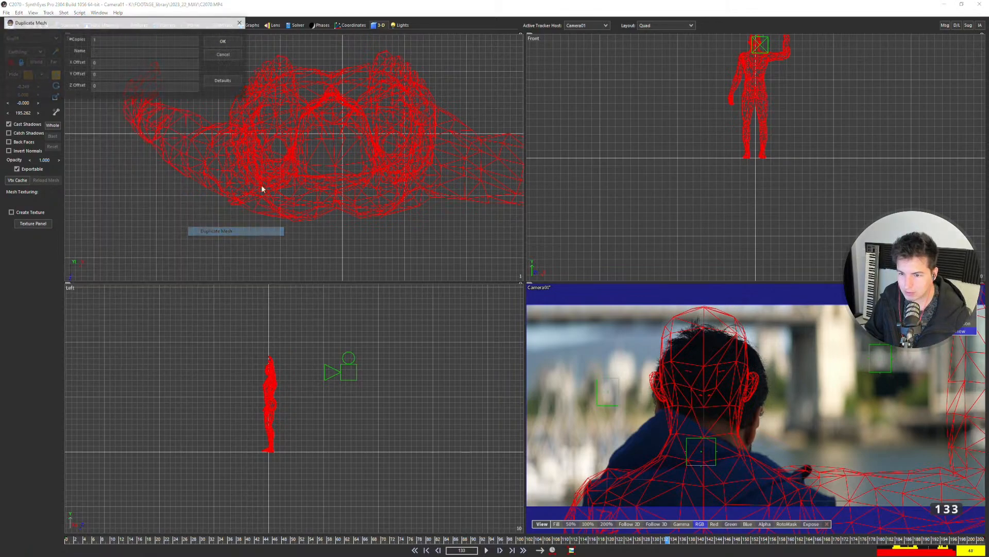
click(223, 41)
Move one of the overlapping Earthlings far behind the man in the Top view, to about X 633, Z -4191.
click(277, 105)
drag(277, 105, 279, 38)
scroll(280, 147, up, 3)
scroll(289, 78, down, 3)
middle_drag(289, 78, 278, 210)
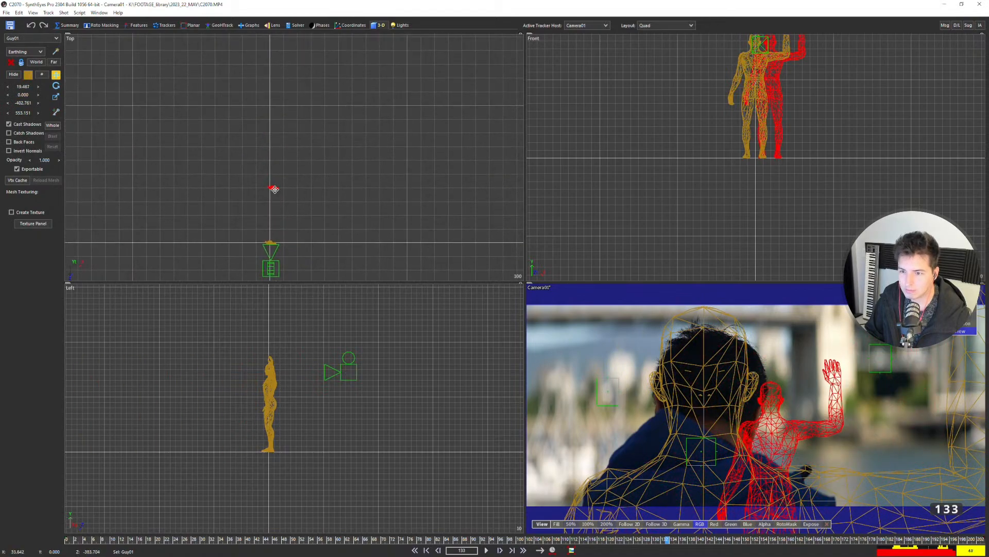
drag(274, 188, 284, 70)
scroll(299, 144, down, 4)
middle_drag(299, 140, 290, 228)
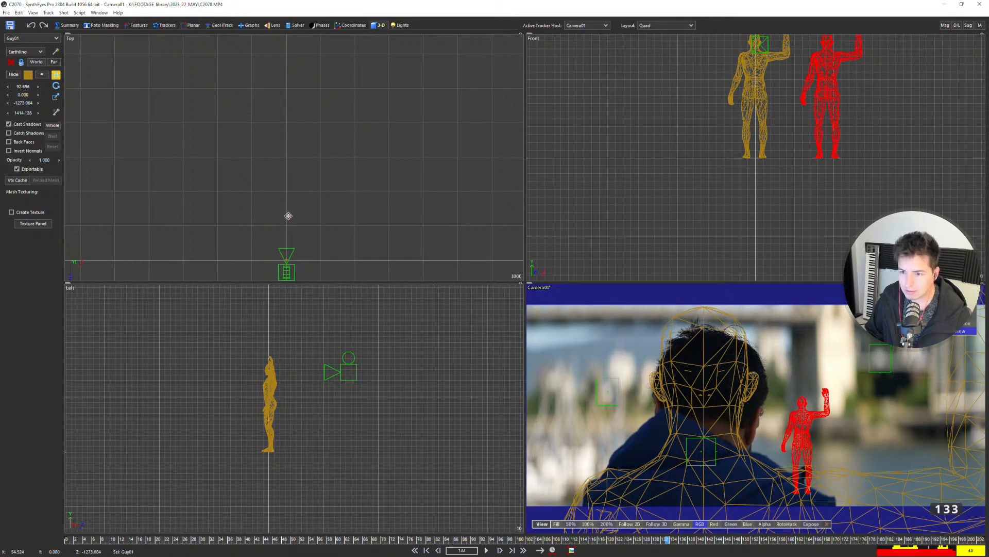
drag(288, 216, 306, 117)
middle_drag(338, 148, 260, 149)
middle_drag(799, 376, 646, 362)
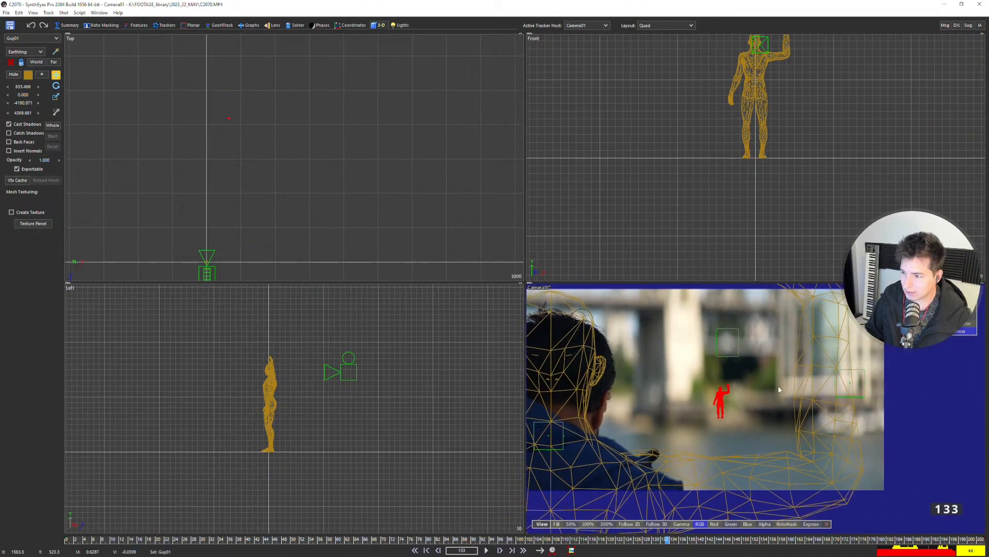
Examine the distant Earthling's size and position against the blurred shoreline in the full Camera view.
scroll(778, 393, up, 3)
middle_drag(770, 401, 738, 400)
scroll(699, 359, up, 1)
scroll(699, 355, up, 1)
scroll(736, 387, down, 2)
key(3)
middle_drag(570, 269, 767, 304)
scroll(736, 358, down, 2)
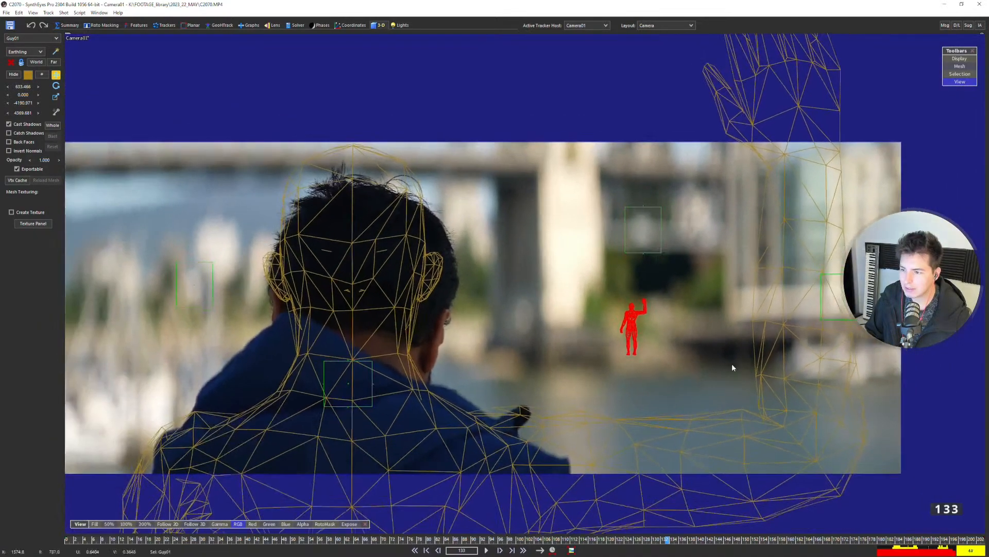
middle_drag(733, 364, 676, 347)
scroll(635, 302, up, 2)
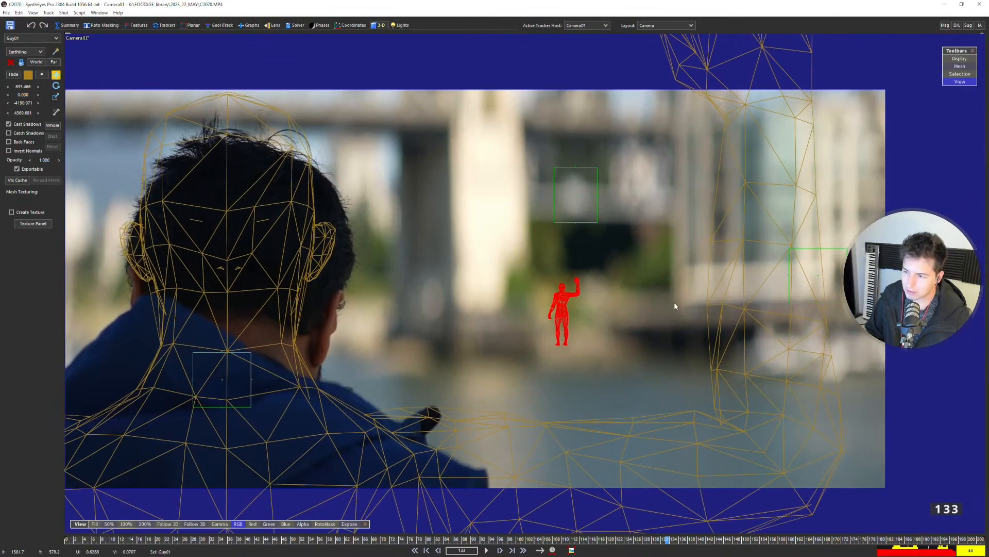
scroll(670, 305, up, 5)
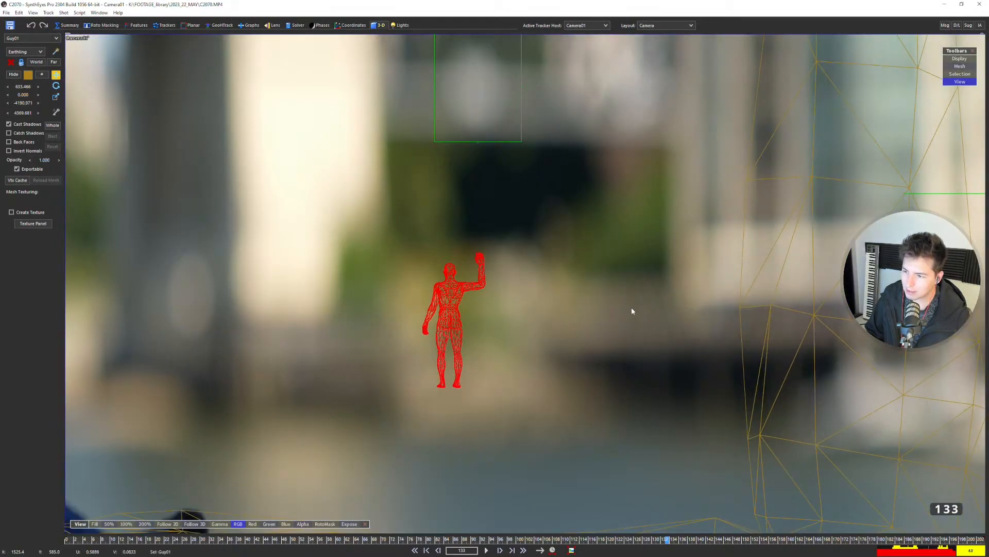
Reselect the distant Earthling and push it farther back in the Top view, to about X 3055, Z -13862.
drag(662, 268, 663, 322)
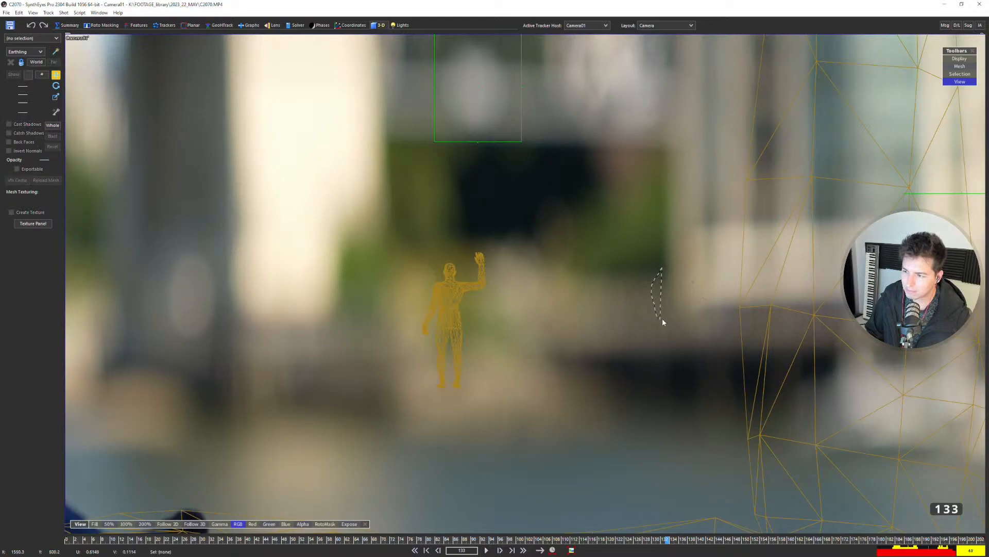
click(454, 295)
key(F7)
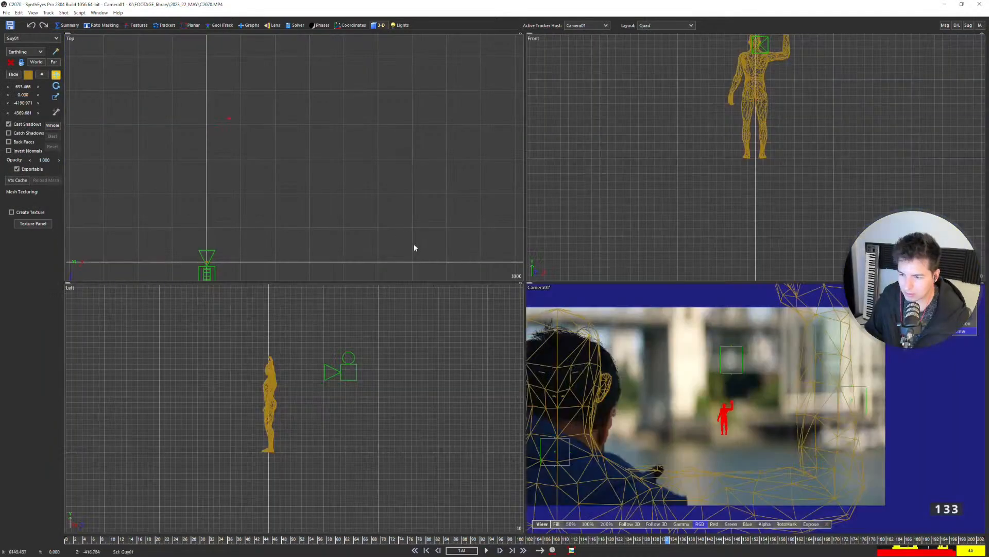
scroll(223, 134, down, 3)
middle_drag(223, 134, 230, 197)
drag(229, 196, 271, 46)
scroll(331, 150, down, 3)
middle_drag(331, 151, 330, 227)
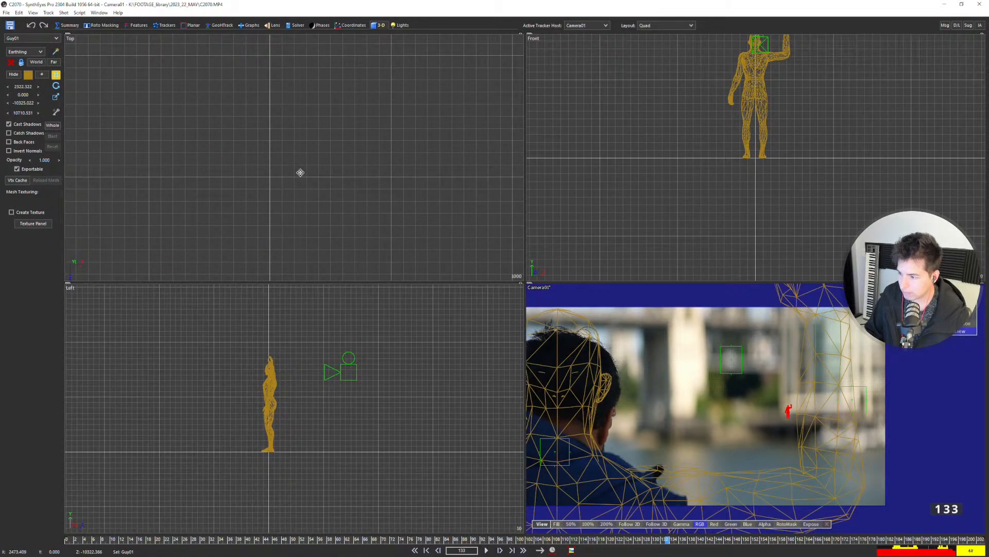
drag(301, 174, 308, 133)
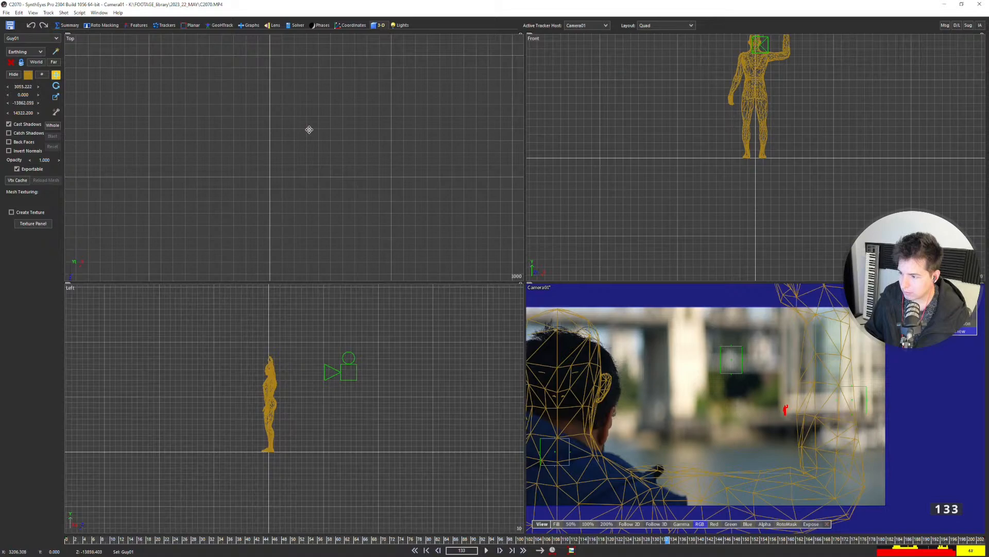
Compare the relocated distant Earthling's size with the waterfront buildings behind it in the camera view.
scroll(794, 429, up, 3)
middle_drag(762, 397, 812, 418)
scroll(804, 405, down, 2)
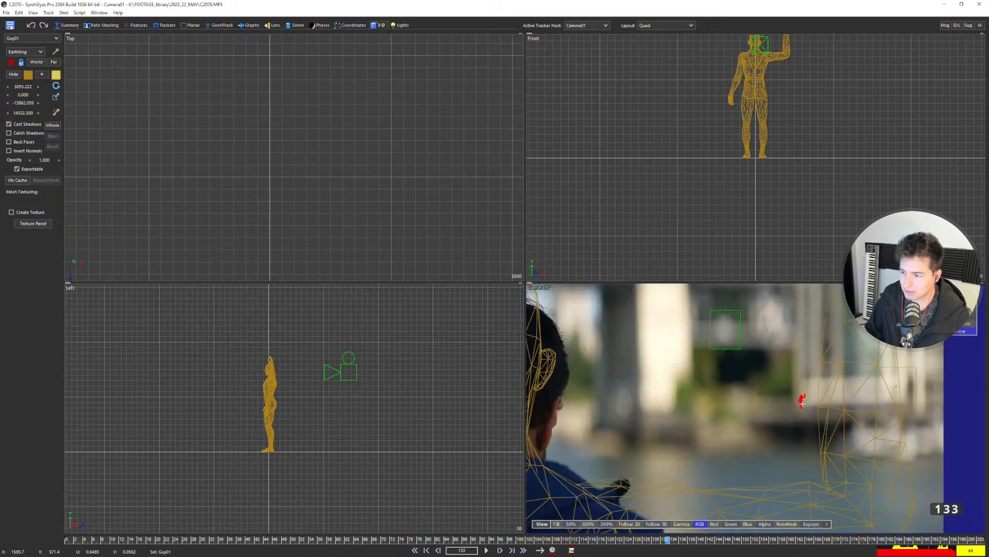
scroll(803, 403, up, 2)
scroll(802, 402, down, 1)
scroll(311, 137, up, 5)
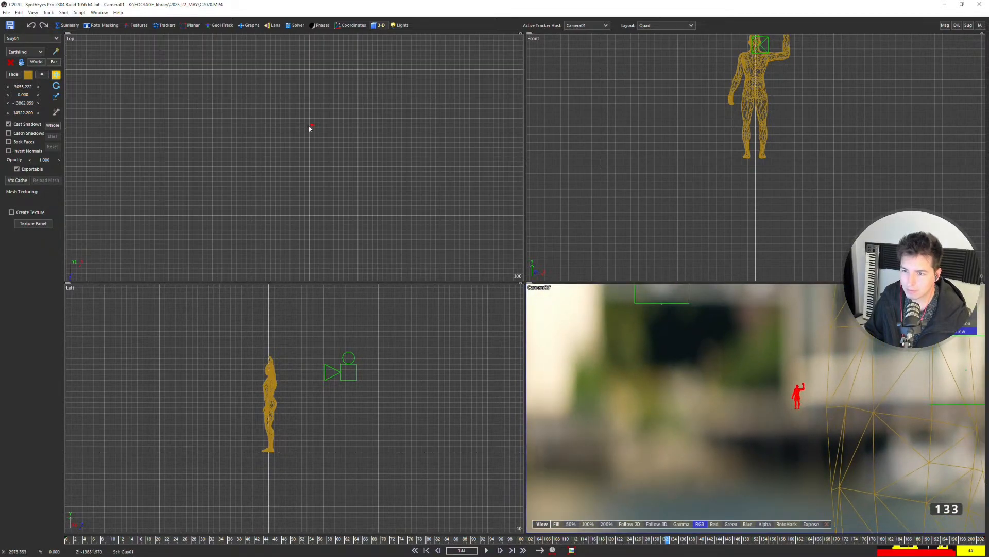
Pull the distant Earthling slightly closer in the Top view, to about Z -13380, and check its scale against the waterfront in the camera view.
drag(310, 126, 310, 170)
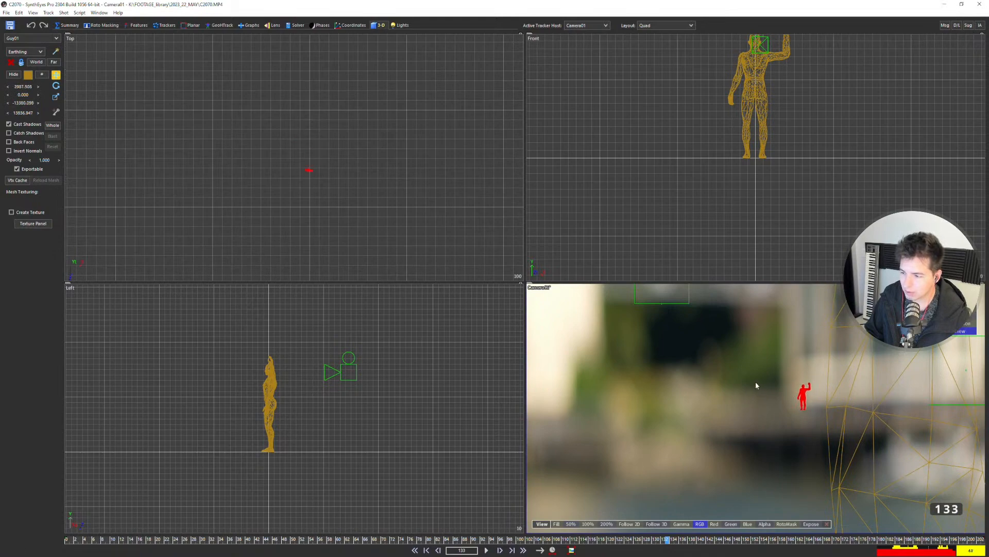
scroll(752, 155, down, 6)
scroll(782, 342, down, 4)
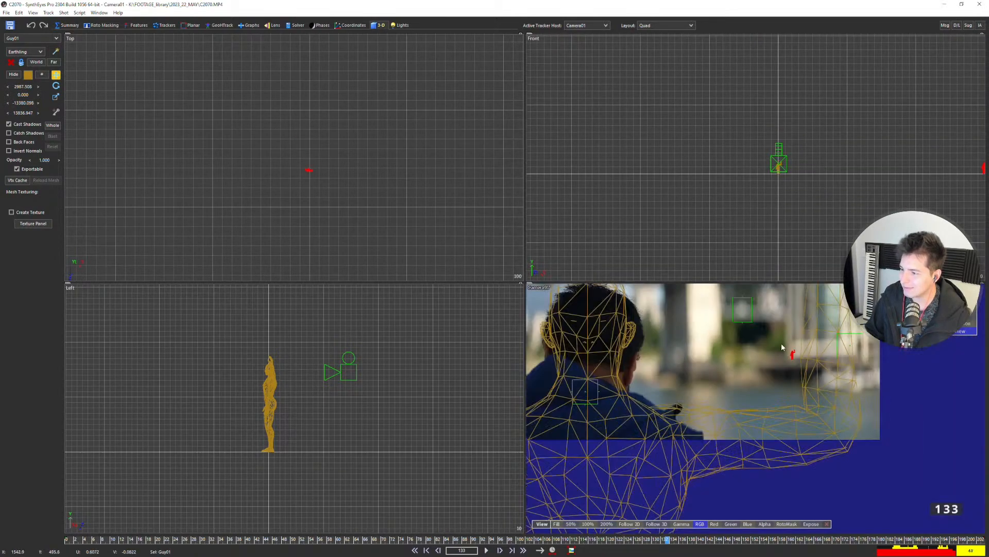
middle_drag(771, 366, 814, 398)
scroll(828, 390, up, 4)
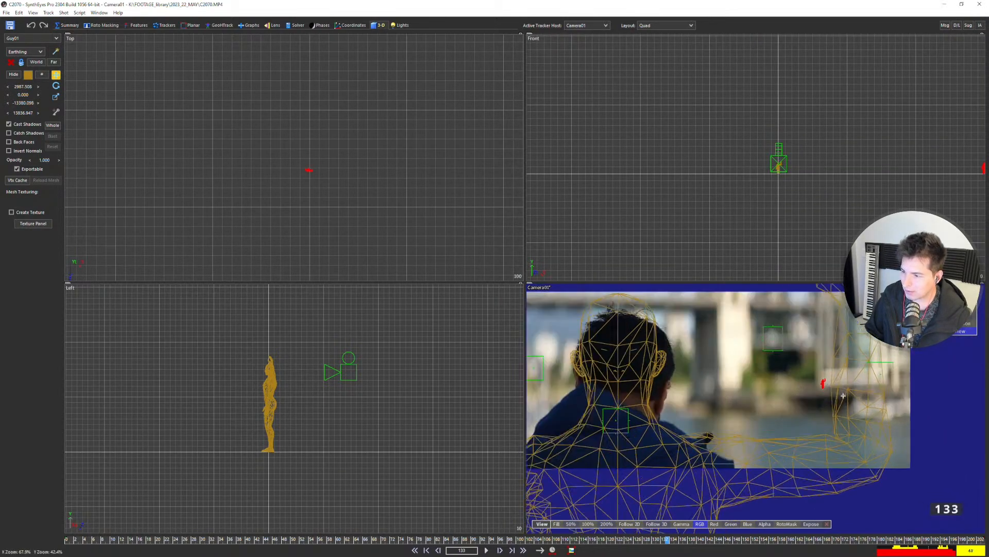
scroll(824, 387, up, 3)
scroll(815, 387, down, 5)
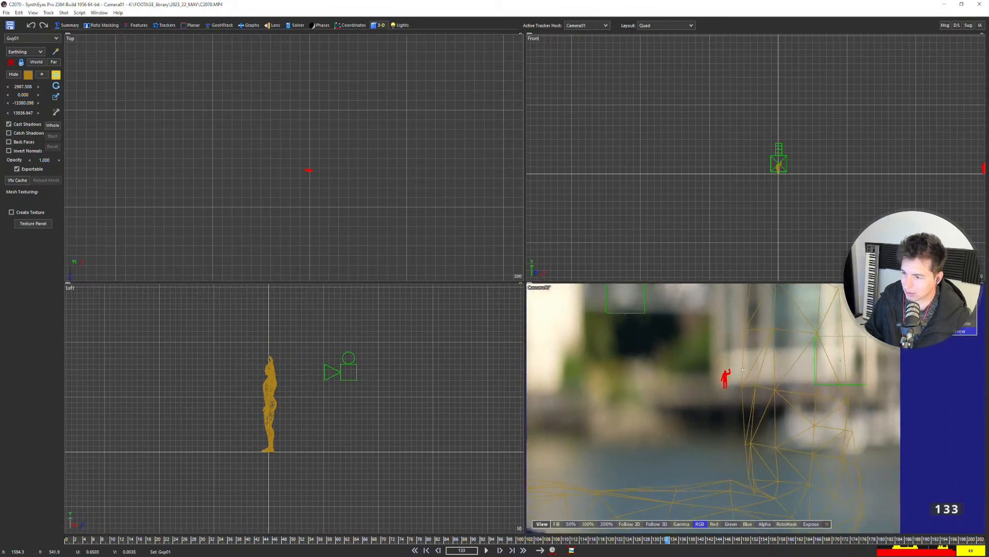
scroll(752, 379, down, 3)
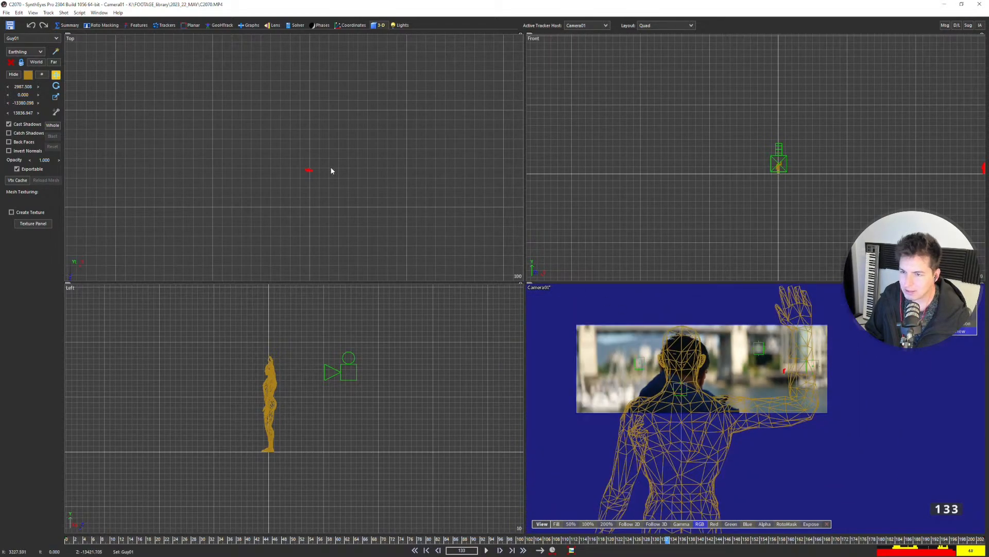
Show the full Perspective layout and lock it to the camera so the footage and meshes line up.
key(6)
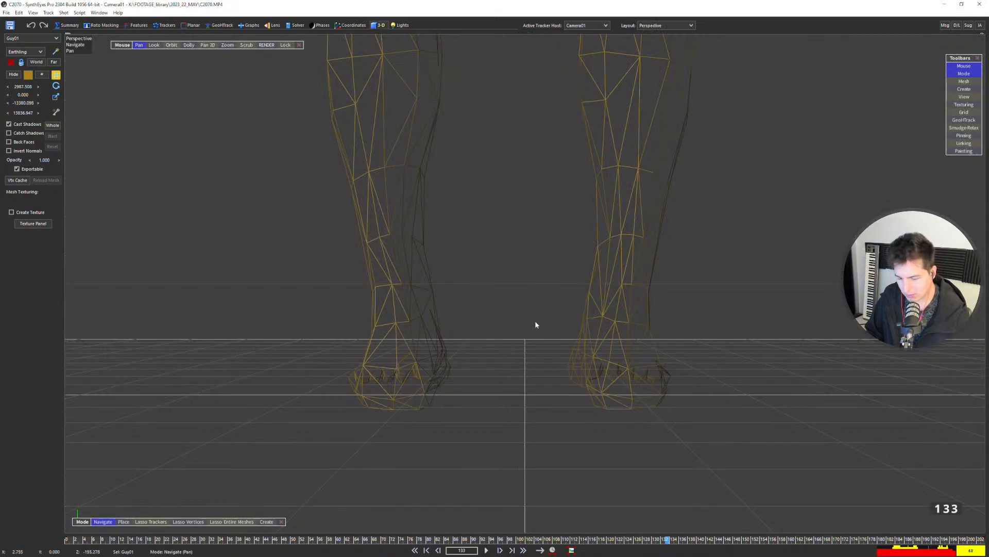
key(l)
scroll(534, 320, down, 1)
scroll(381, 280, down, 1)
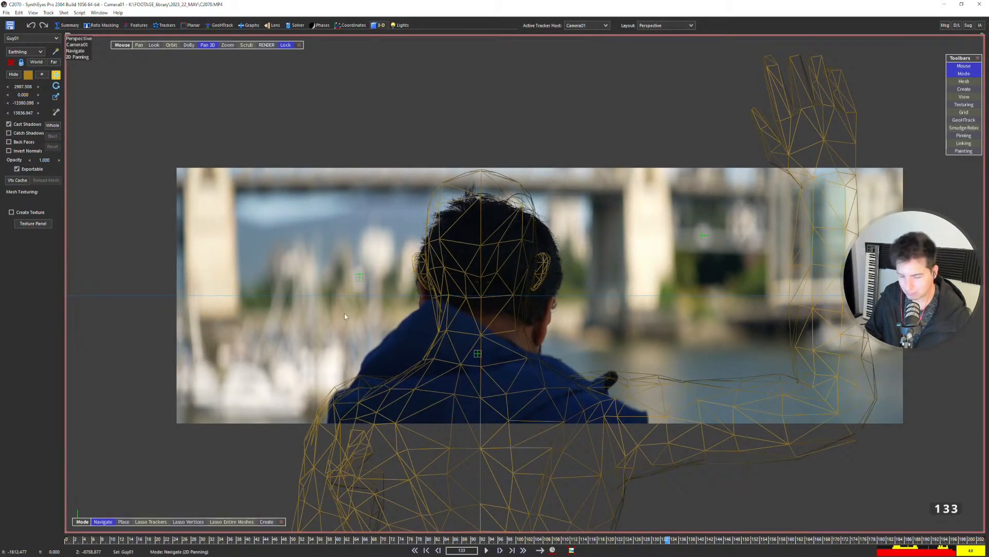
Switch to the Quad Perspective layout with an enlarged perspective pane and frame the whole footage in it.
key(7)
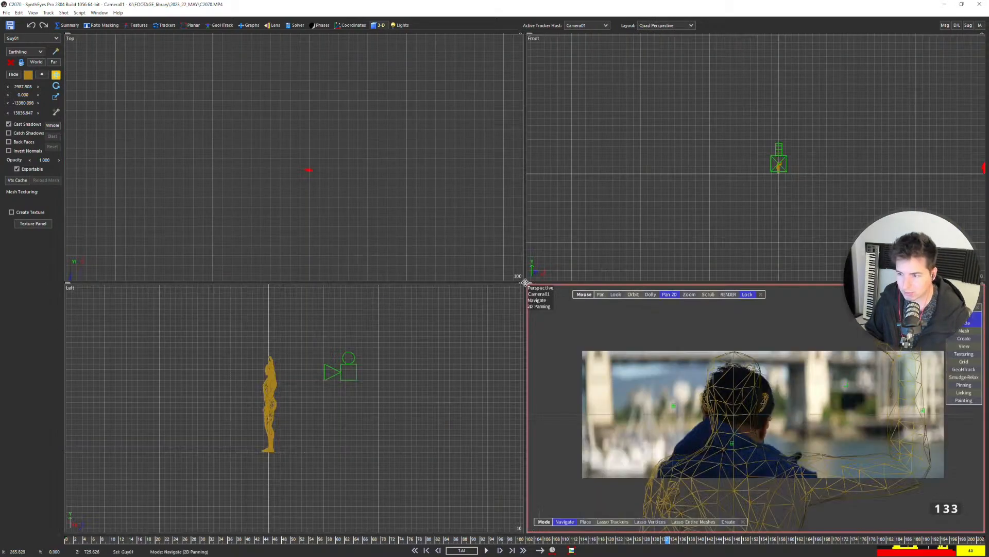
drag(526, 283, 360, 189)
key(7)
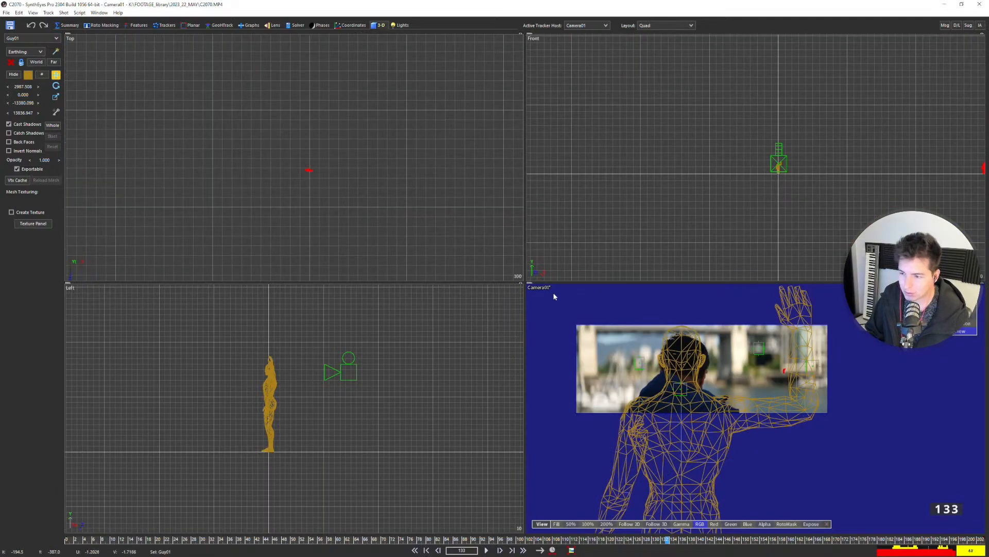
right_drag(651, 339, 647, 303)
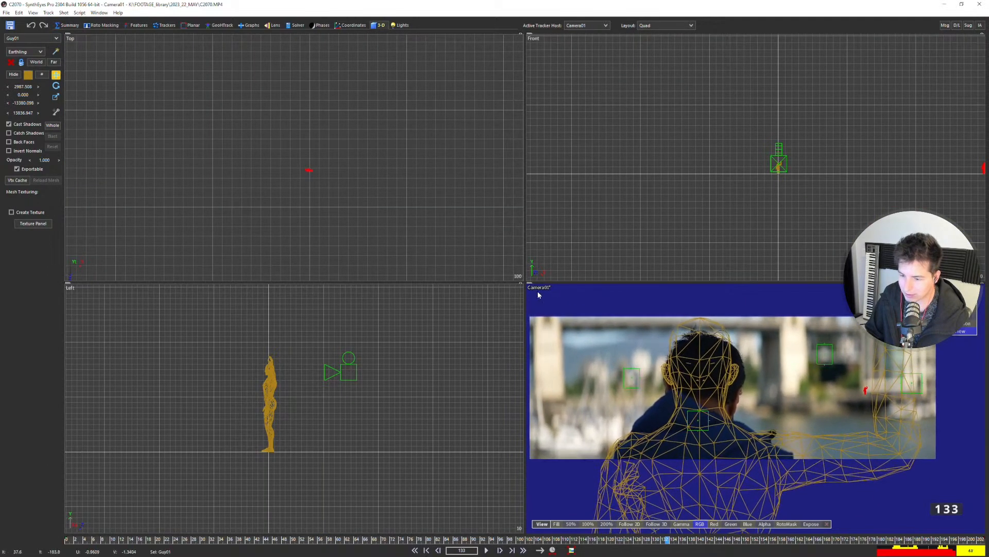
key(8)
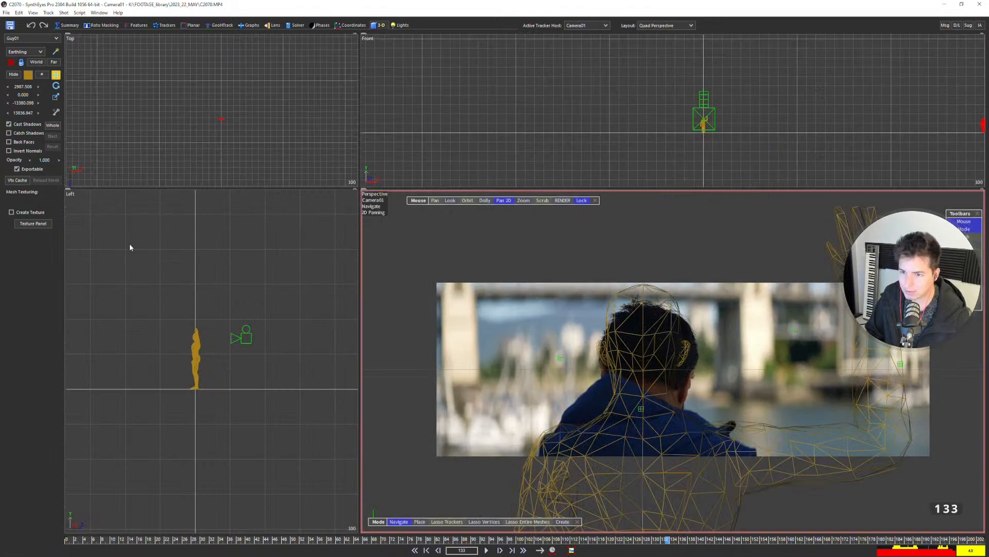
right_drag(667, 361, 669, 367)
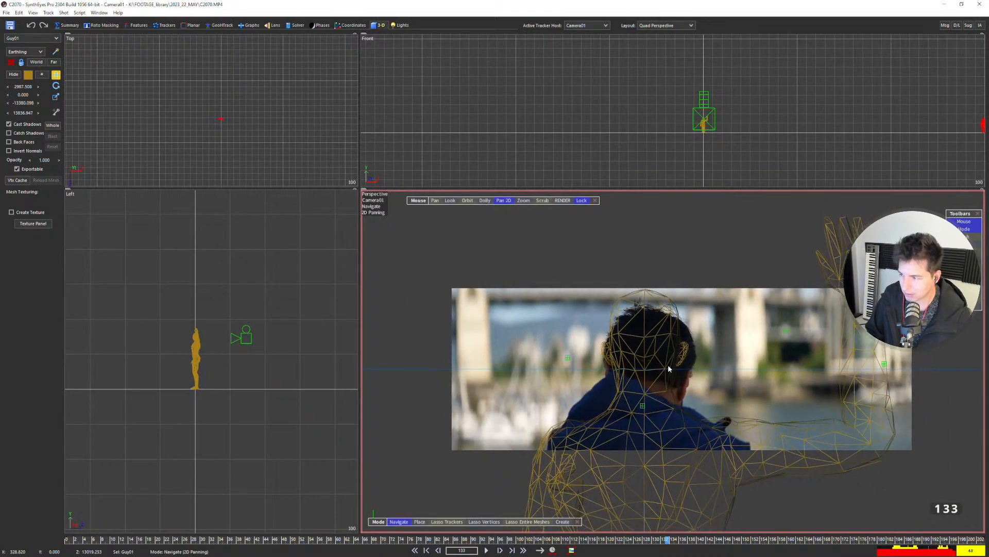
drag(669, 367, 658, 366)
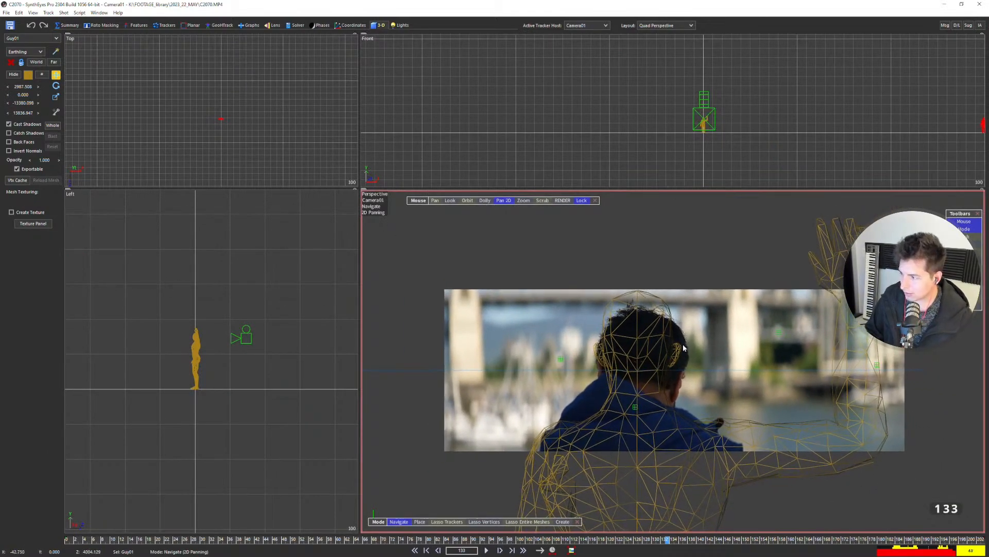
Rotate the camera with the whole scene in the Front and Left views, to about 0.006, 1.116, -0.398, and compare the result with the shoreline.
click(57, 89)
click(54, 126)
scroll(231, 122, down, 15)
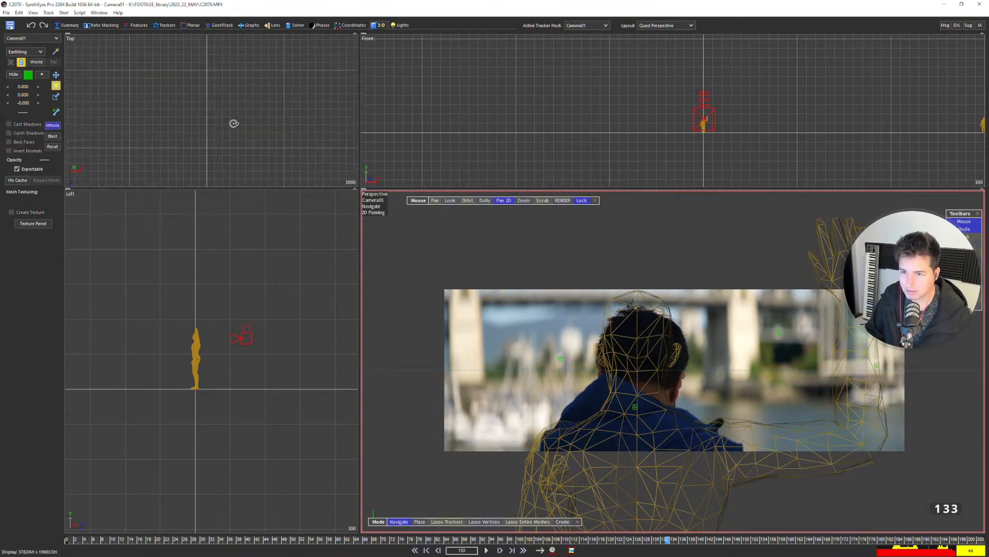
scroll(596, 349, up, 3)
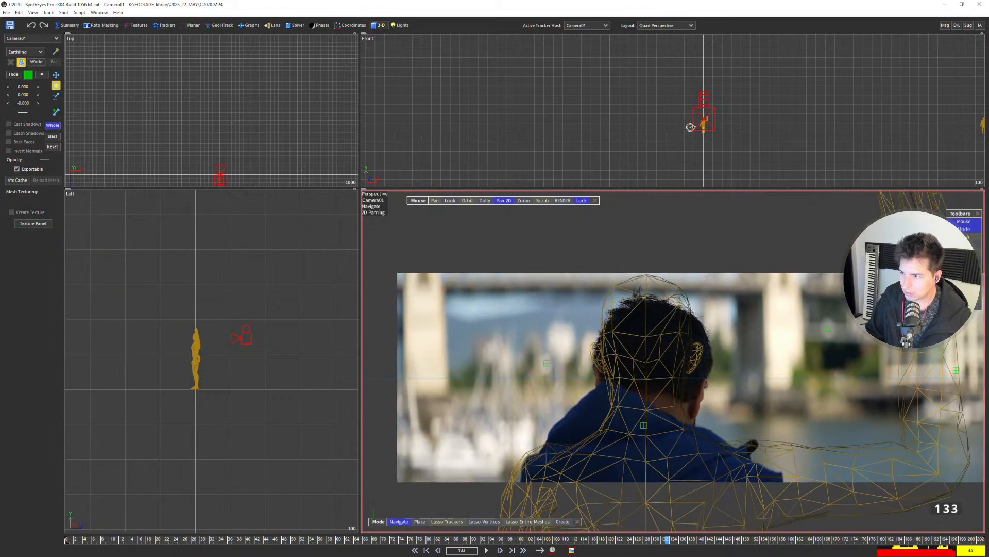
scroll(705, 114, up, 5)
scroll(704, 115, up, 4)
drag(702, 85, 705, 142)
drag(199, 343, 207, 428)
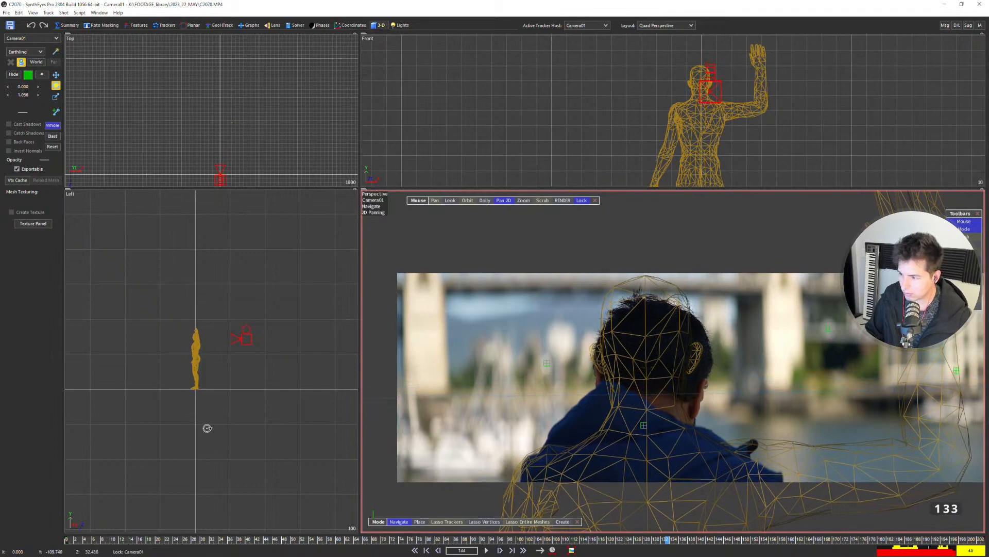
middle_drag(667, 376, 510, 325)
scroll(749, 351, up, 4)
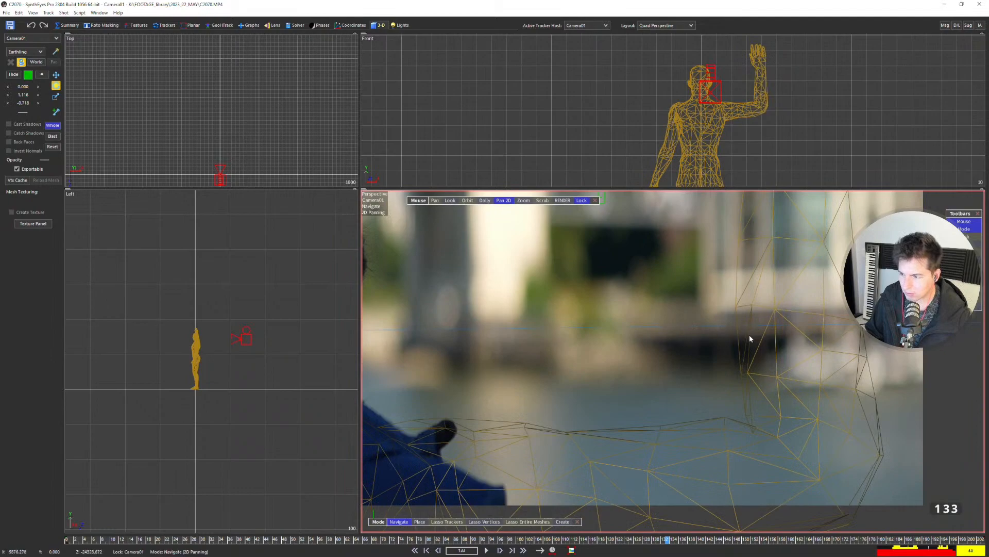
scroll(704, 333, down, 4)
middle_drag(722, 337, 773, 340)
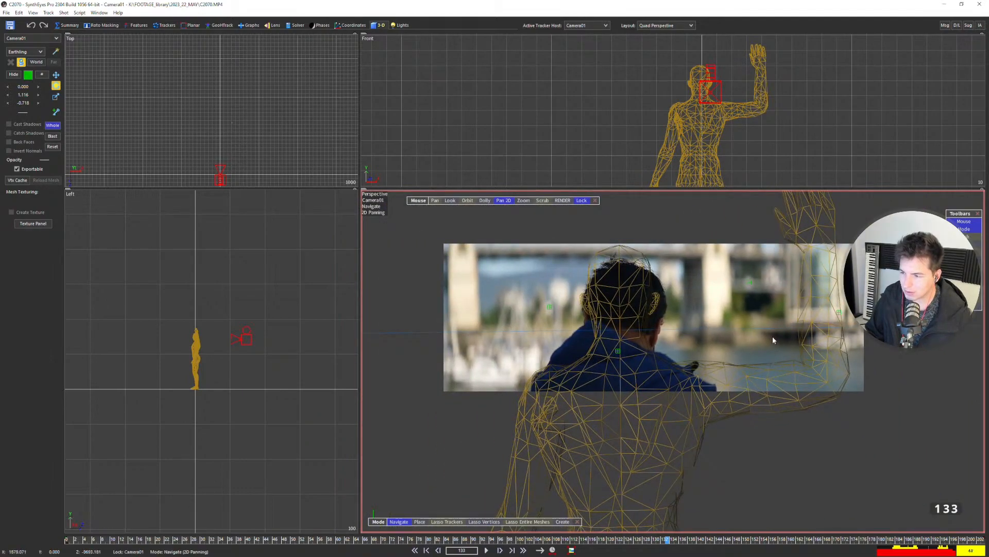
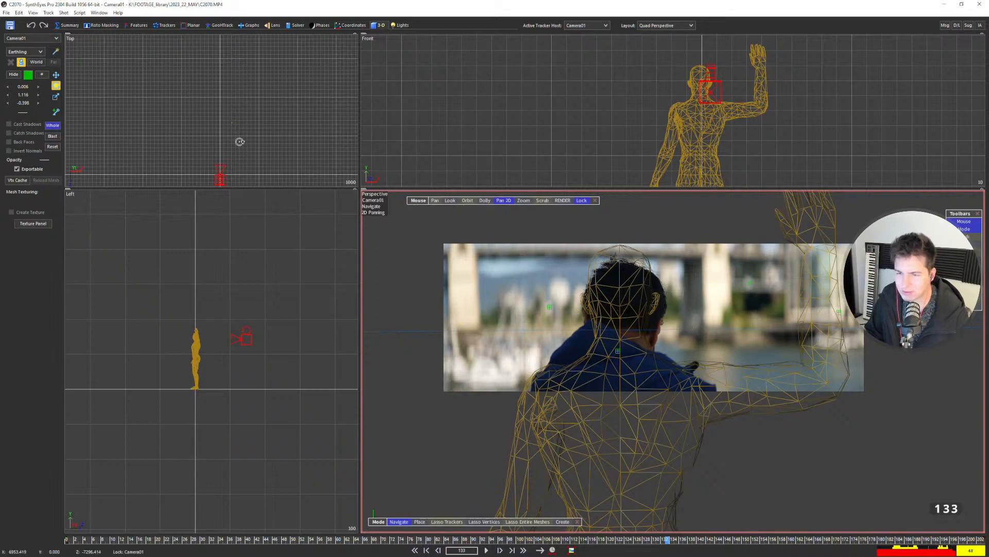
Even out the four panes and create a large plane, roughly 10,000 by 5,000 units, above the ground line in the Front view.
scroll(212, 117, down, 2)
drag(360, 187, 510, 286)
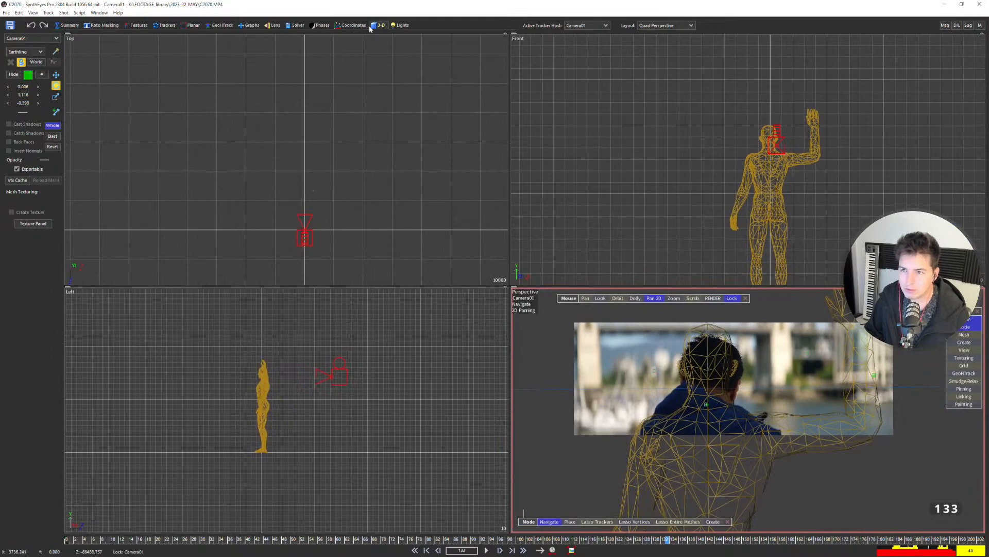
scroll(323, 200, up, 2)
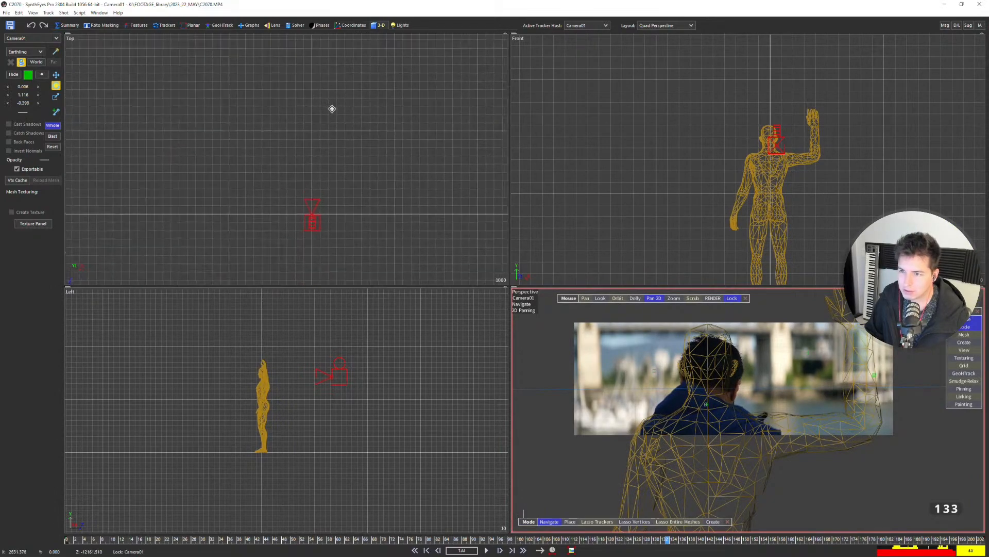
click(25, 51)
click(23, 72)
scroll(784, 183, down, 2)
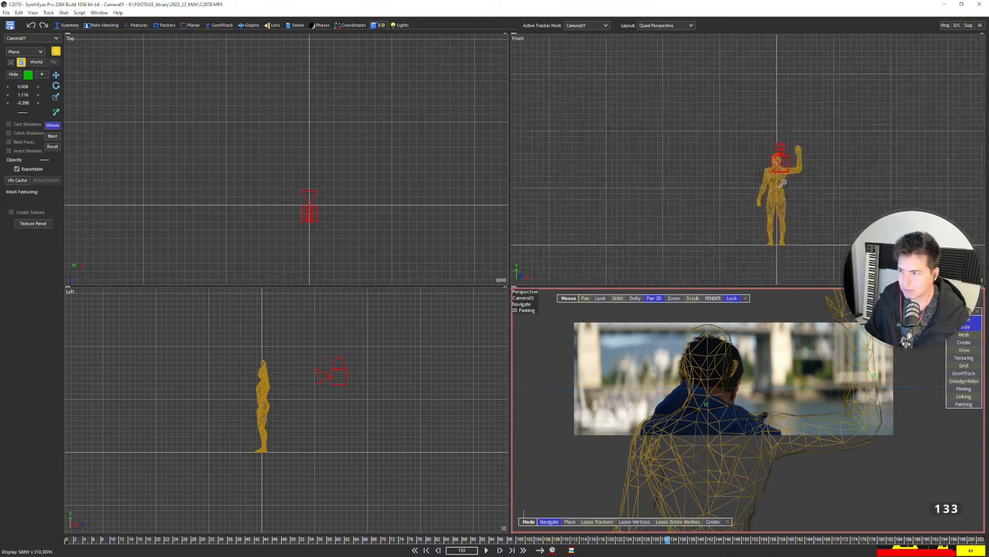
scroll(781, 181, down, 10)
middle_drag(778, 169, 695, 196)
drag(579, 76, 838, 202)
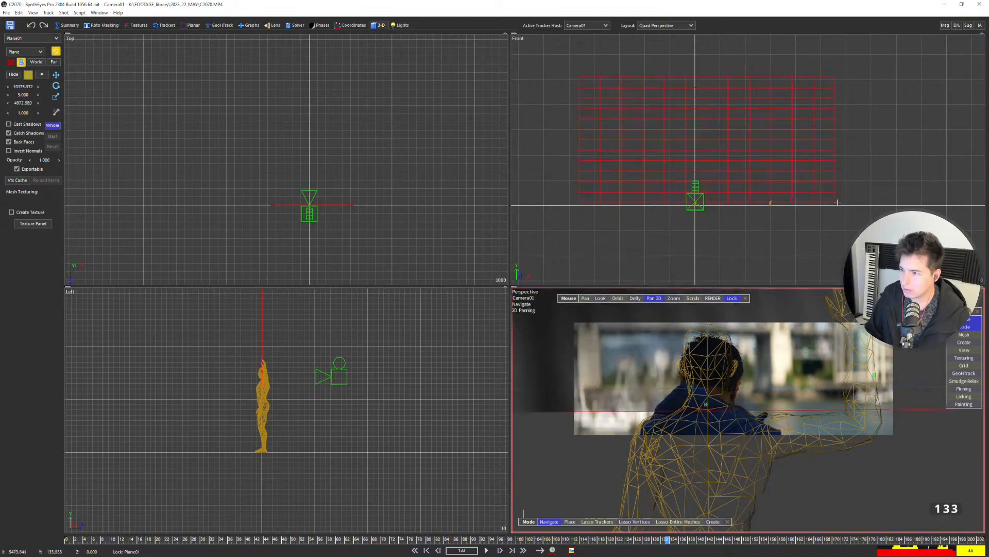
Move the plane far behind the man in the Top view, to about Z -13524, and check it in the full Camera and Perspective views.
drag(342, 205, 343, 93)
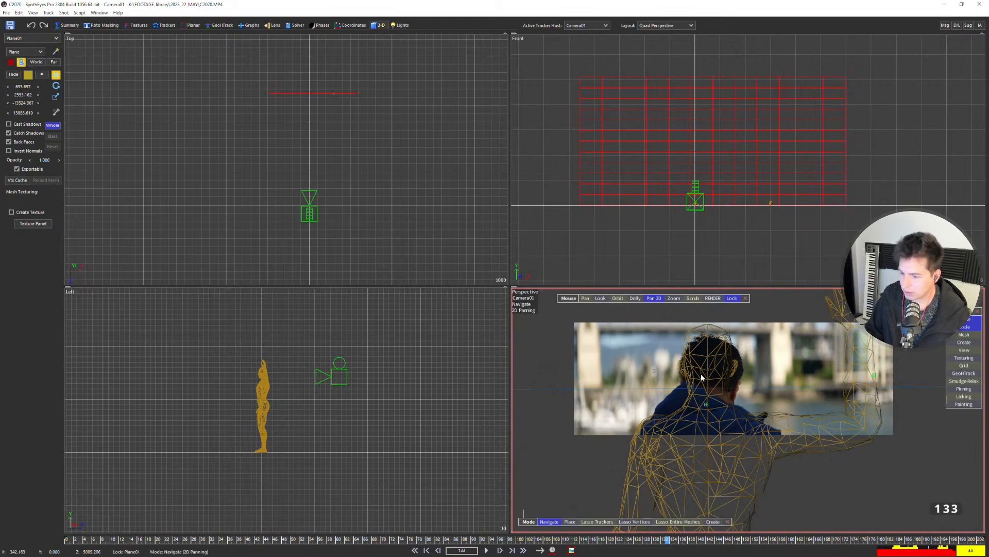
scroll(702, 375, up, 6)
middle_drag(701, 374, 707, 410)
key(1)
scroll(516, 232, down, 2)
middle_drag(496, 225, 552, 297)
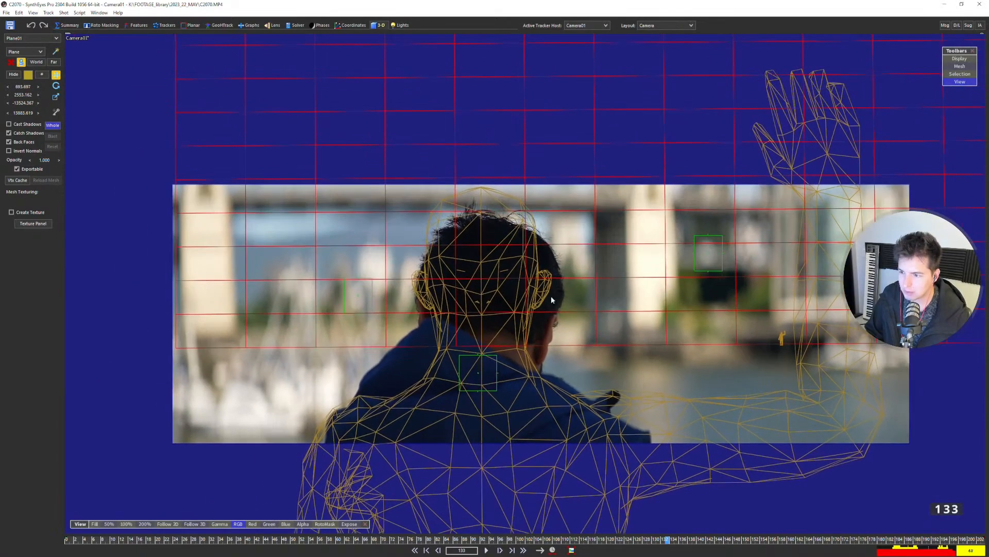
key(5)
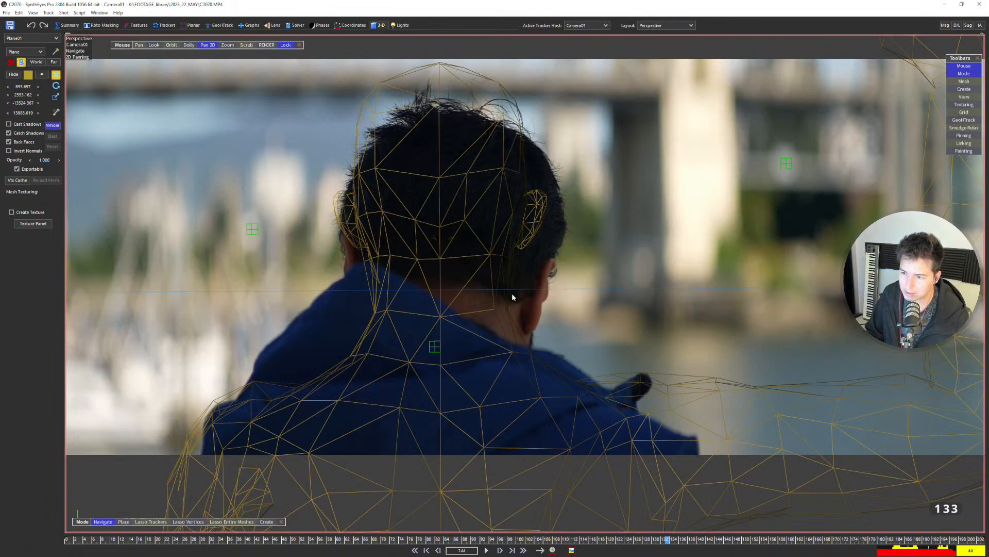
scroll(520, 297, down, 5)
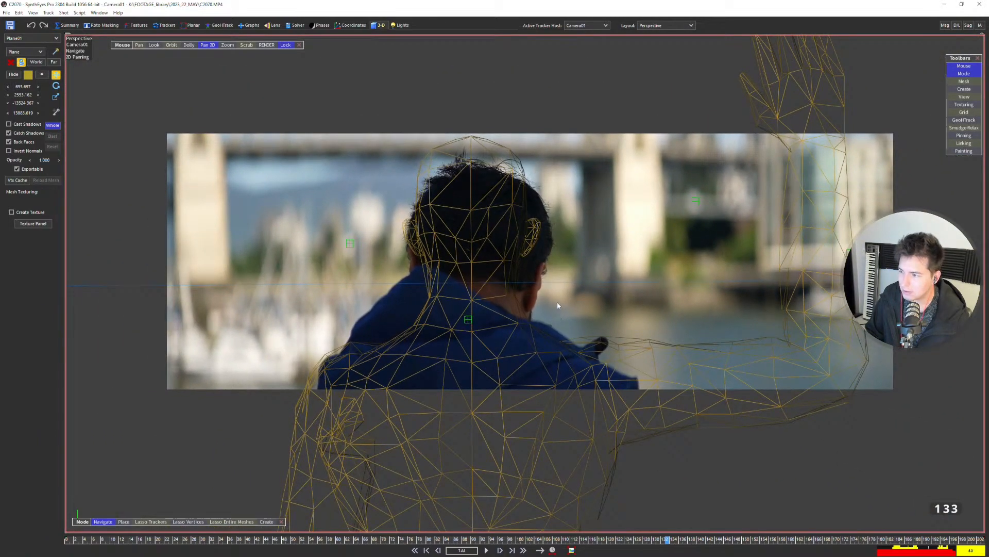
Set the solver's World Size to 500.
click(296, 25)
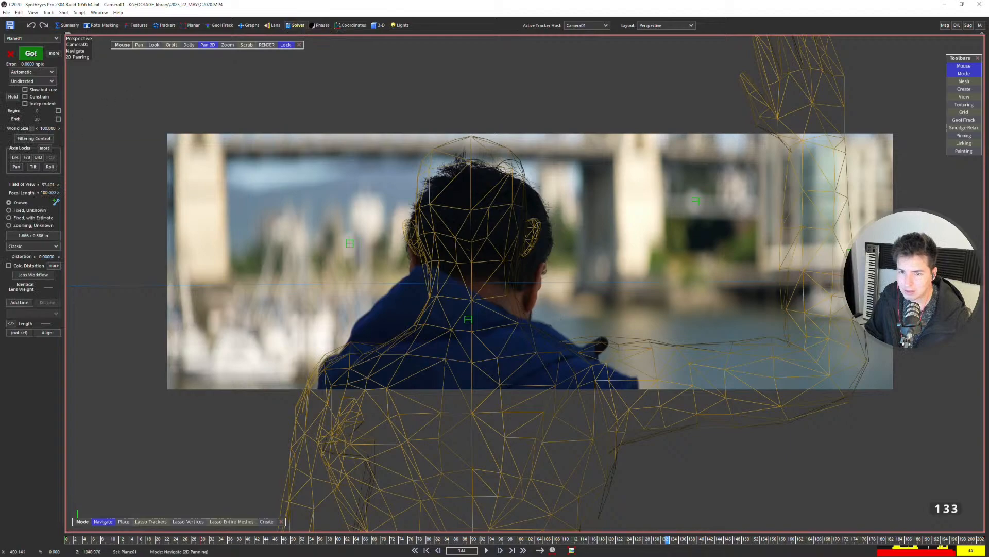
double_click(50, 128)
text(500)
key(Return)
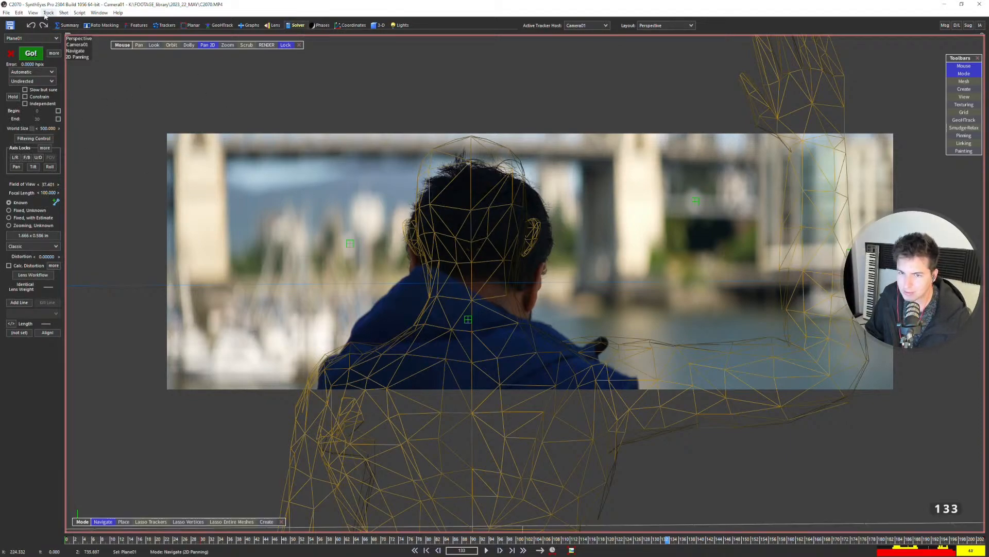
Raise the perspective Far Clip distance to 50000 in the Scene Settings and frame the background plane with the footage.
click(19, 12)
click(62, 253)
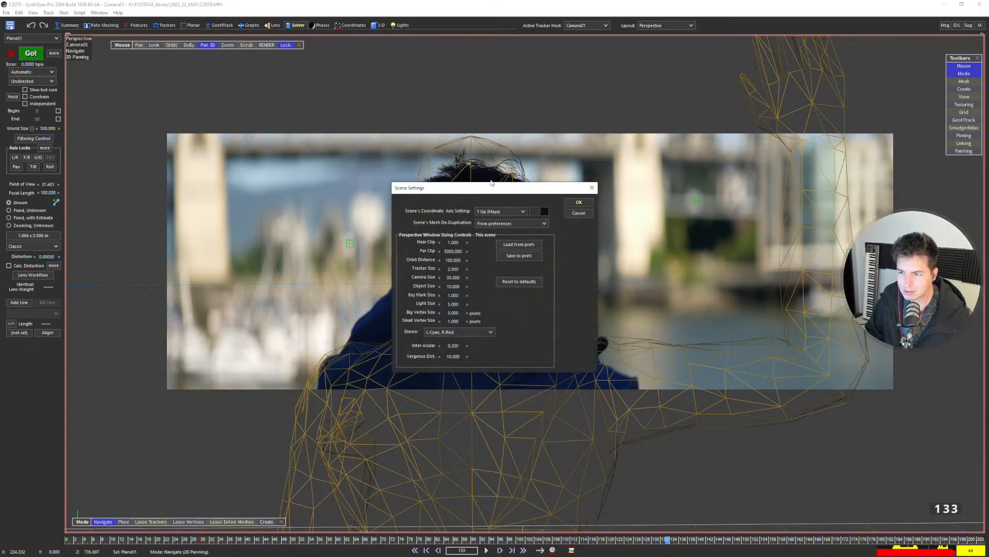
double_click(453, 251)
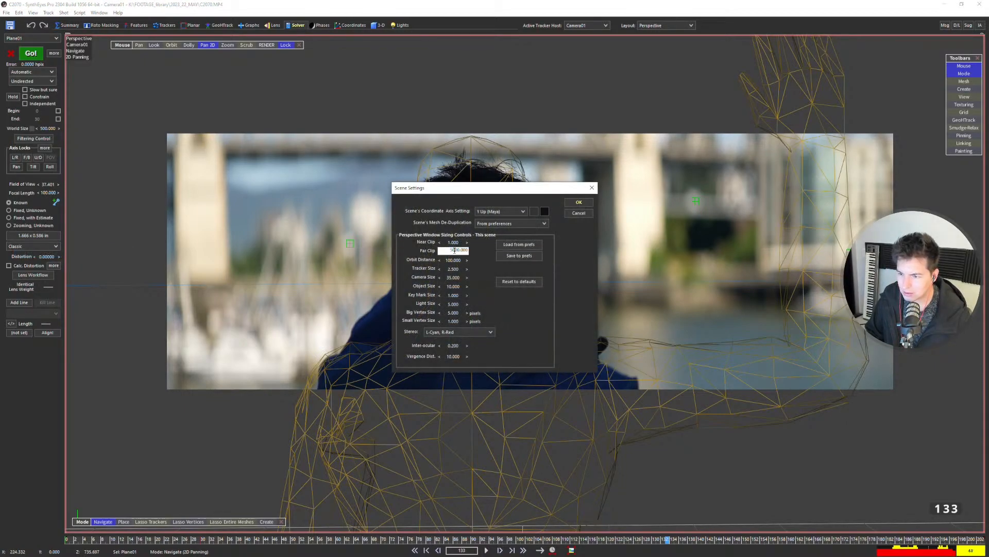
text(0)
key(Return)
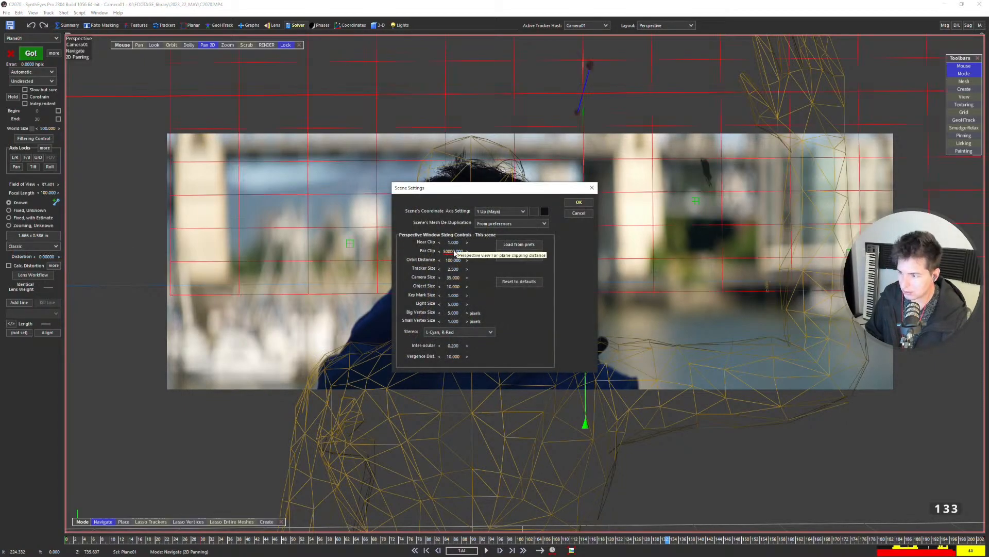
click(579, 203)
scroll(515, 283, down, 1)
scroll(518, 269, down, 1)
middle_drag(518, 269, 517, 284)
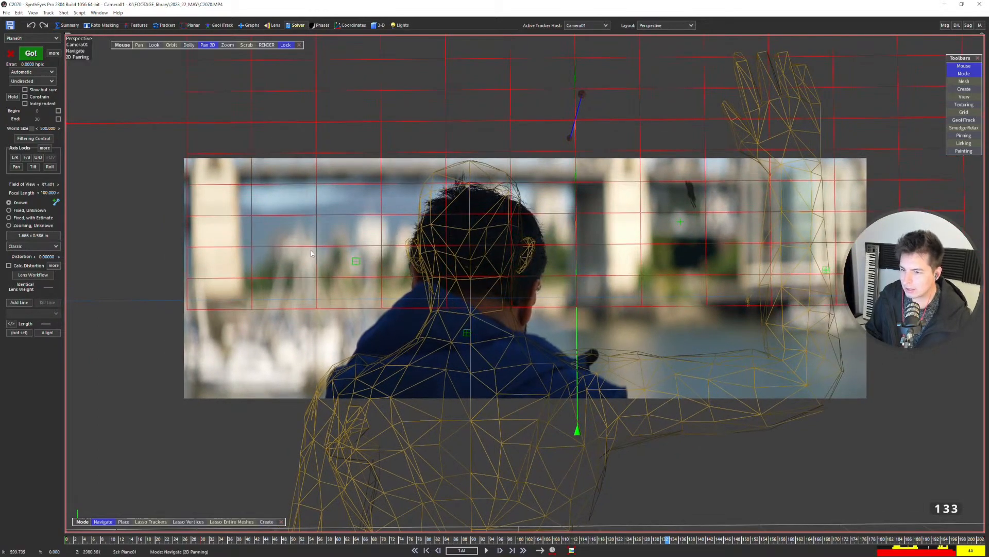
Drop Tracker4 and Tracker5 onto the distant background plane and check their placement in the Quad layout's Top and Camera views.
key(F5)
click(372, 282)
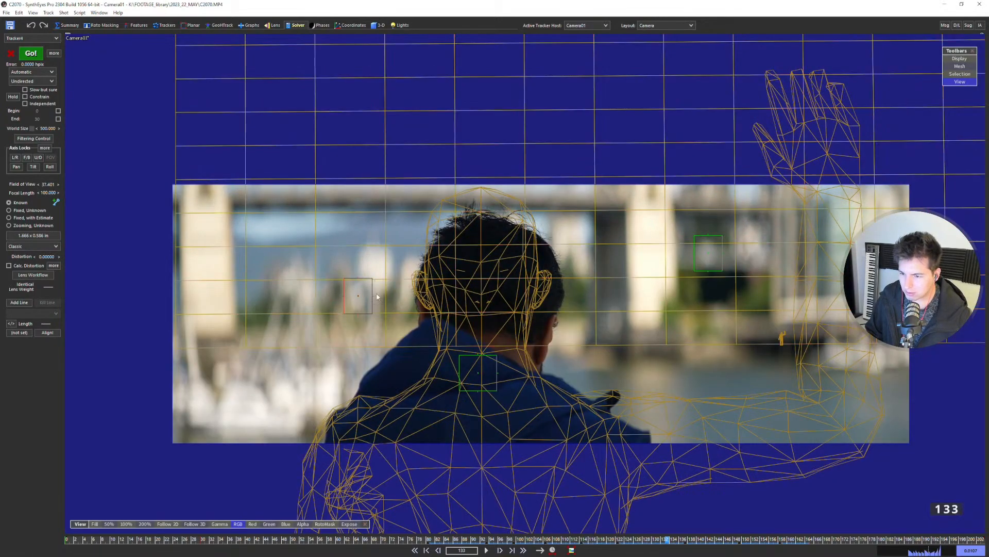
ctrl+click(692, 260)
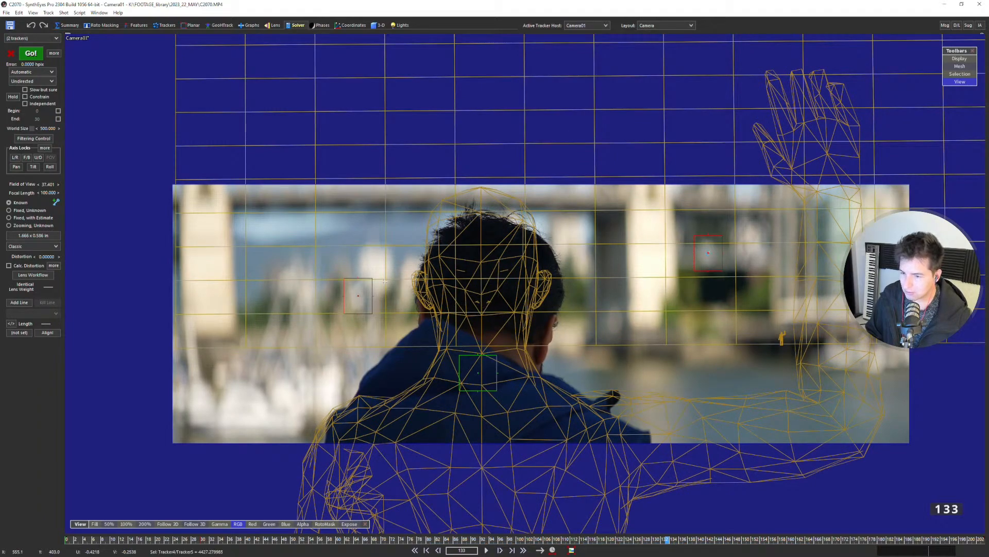
key(F7)
scroll(324, 80, up, 5)
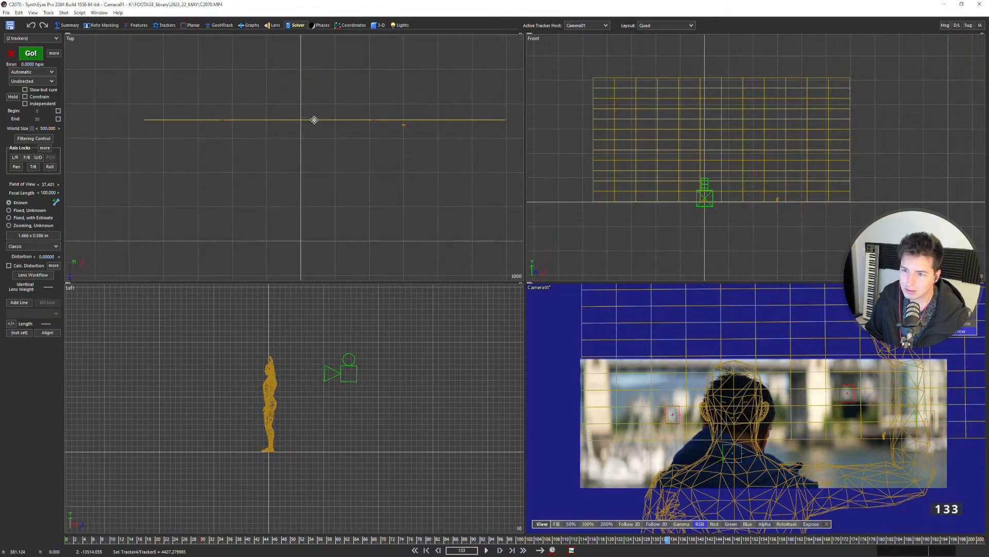
click(347, 120)
click(375, 120)
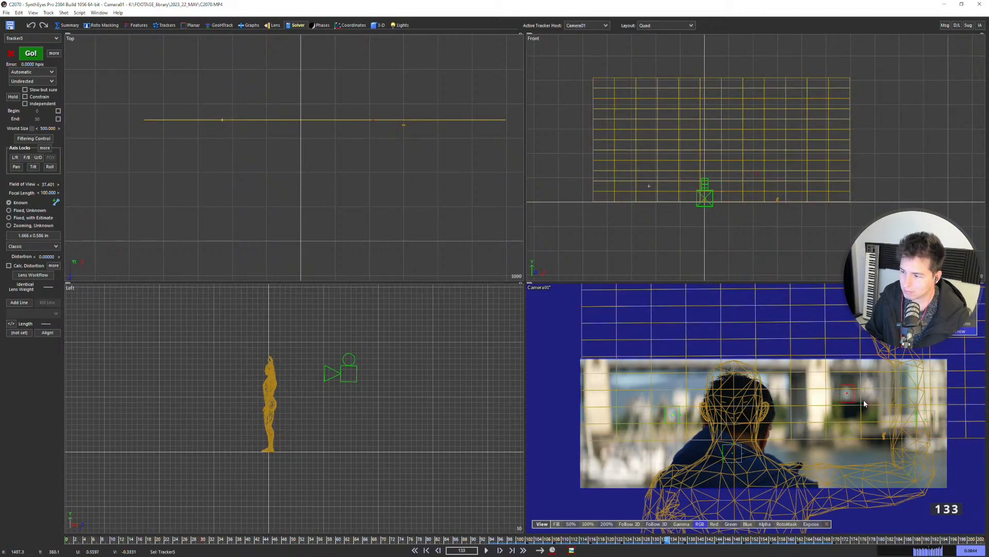
scroll(864, 400, up, 5)
middle_drag(776, 476, 713, 395)
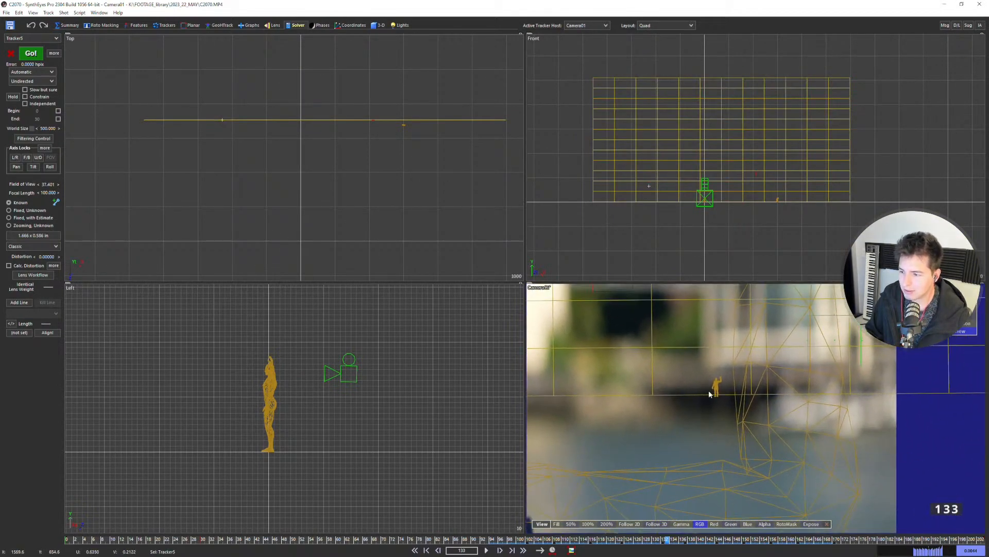
scroll(712, 394, up, 5)
scroll(720, 378, down, 6)
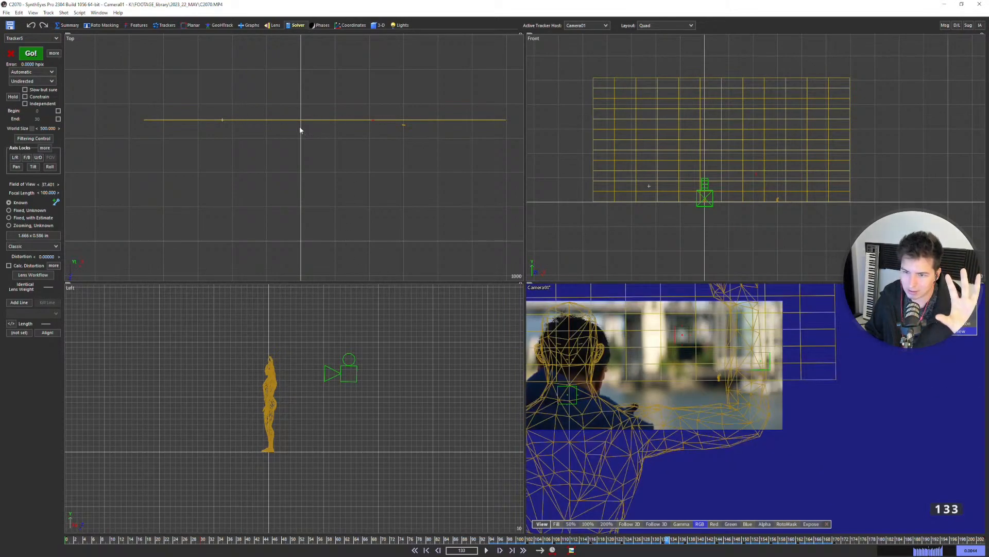
Drop the hood tracker Tracker12 onto the man's mesh and check its depth in the Left view.
scroll(350, 124, down, 5)
middle_drag(349, 276, 323, 117)
scroll(308, 91, up, 15)
middle_drag(363, 206, 333, 139)
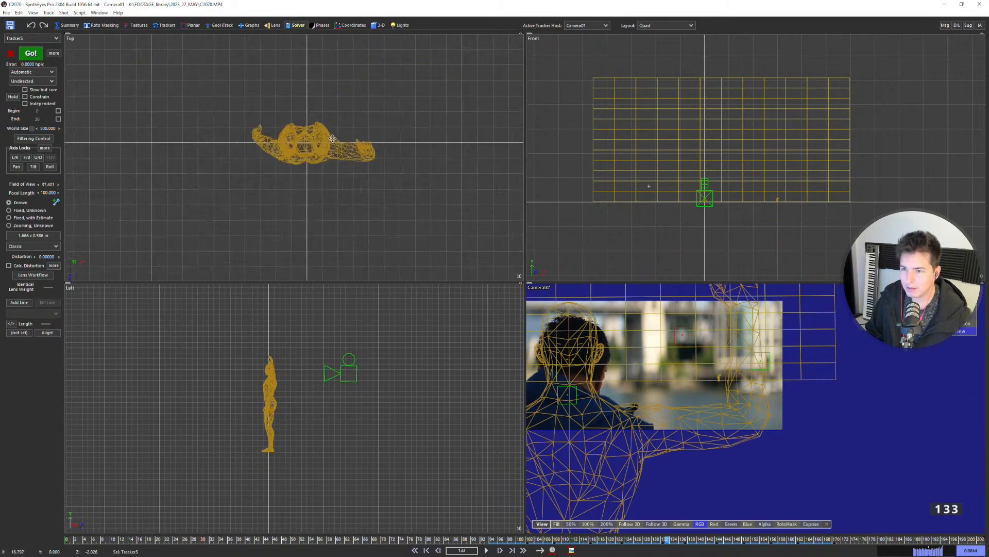
click(332, 139)
scroll(664, 391, up, 5)
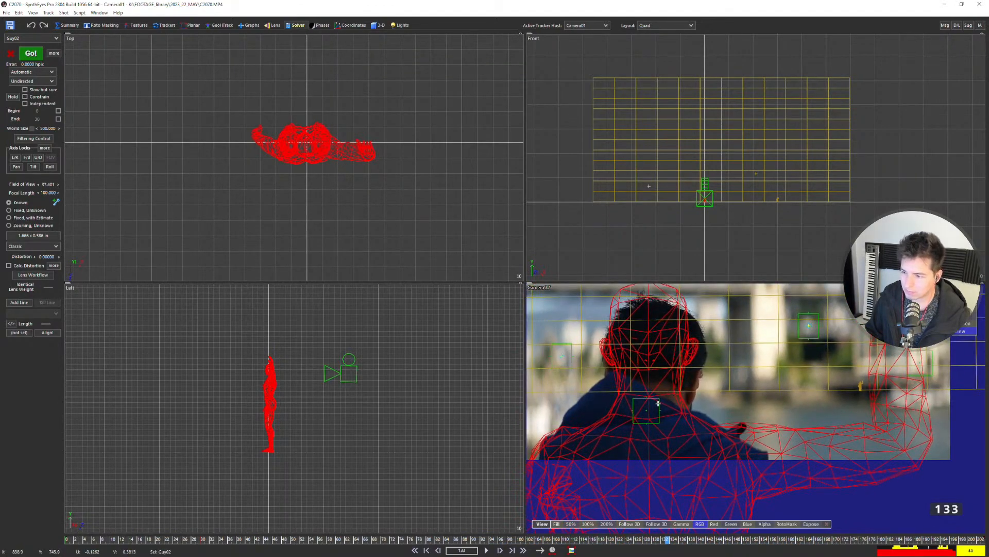
click(658, 403)
scroll(675, 412, up, 4)
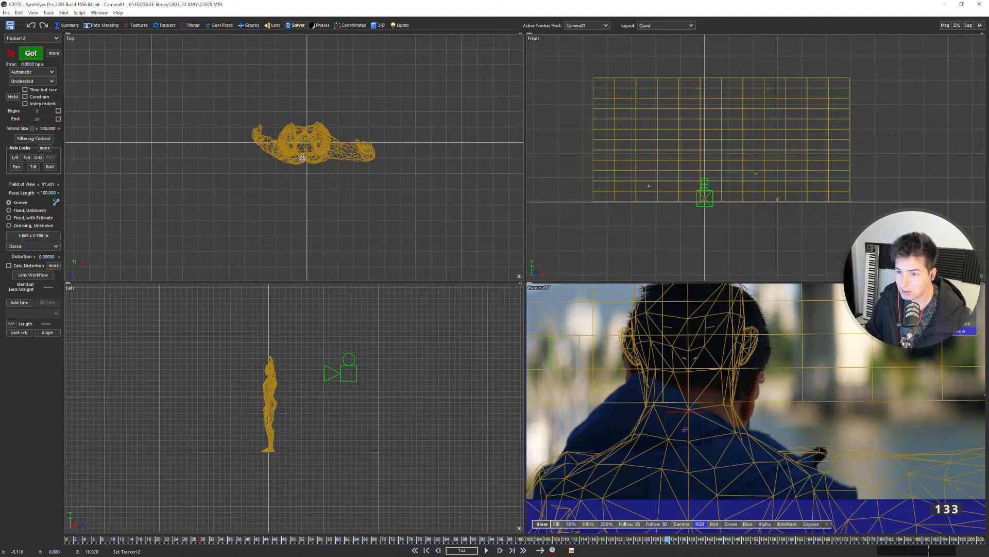
click(49, 13)
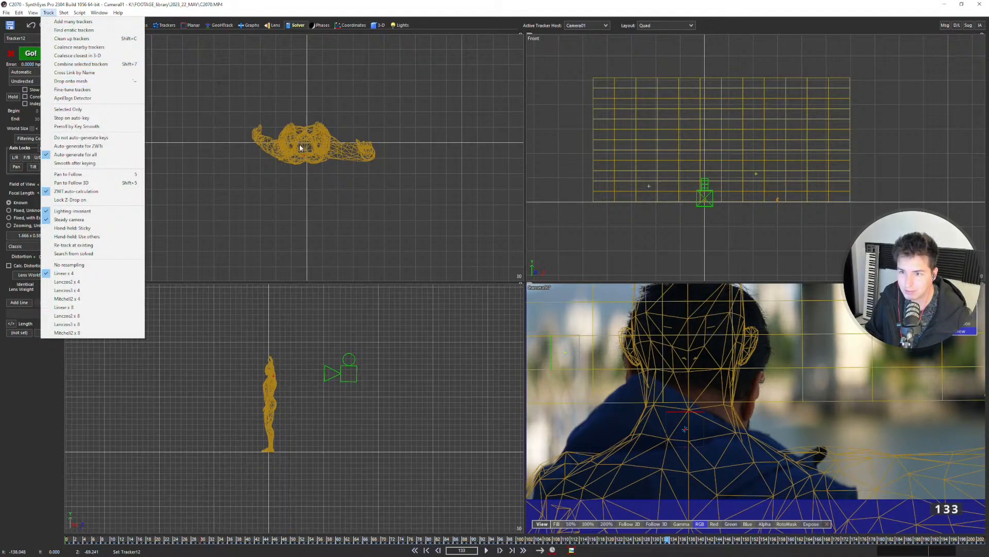
click(92, 84)
scroll(307, 177, up, 1)
scroll(272, 364, up, 5)
scroll(250, 442, up, 1)
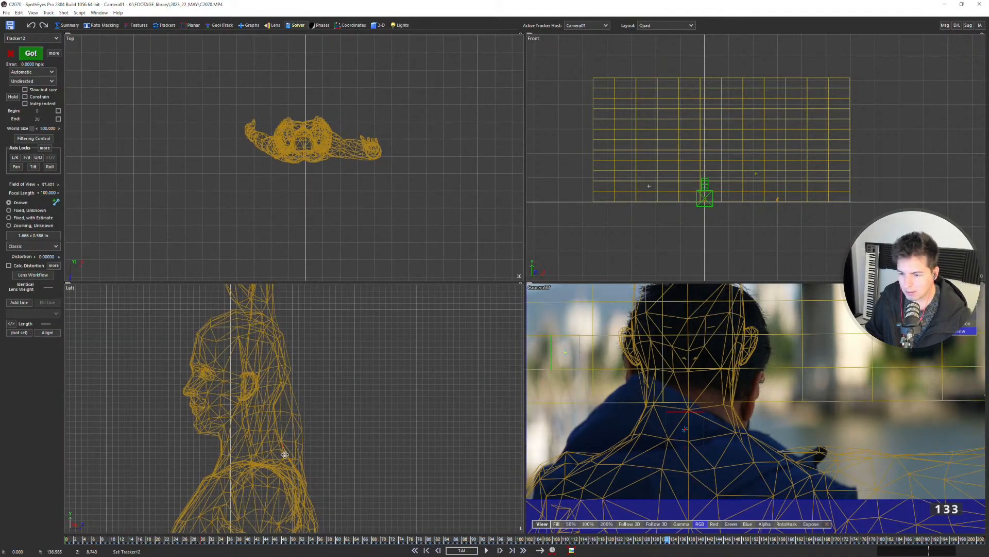
scroll(678, 410, down, 2)
Return to frame 0 in the full Camera view and create a clone of Tracker12 in the Trackers room.
key(0)
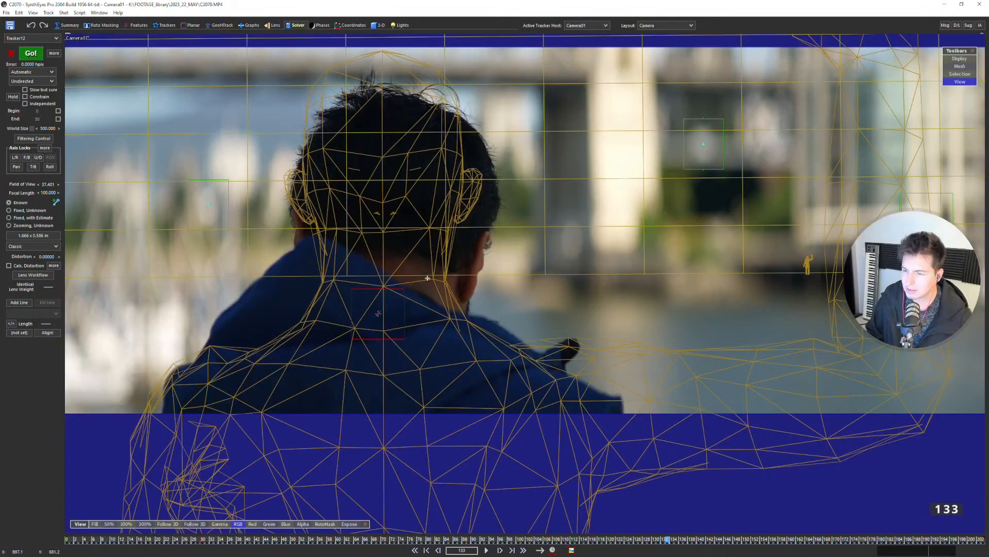
scroll(428, 278, down, 2)
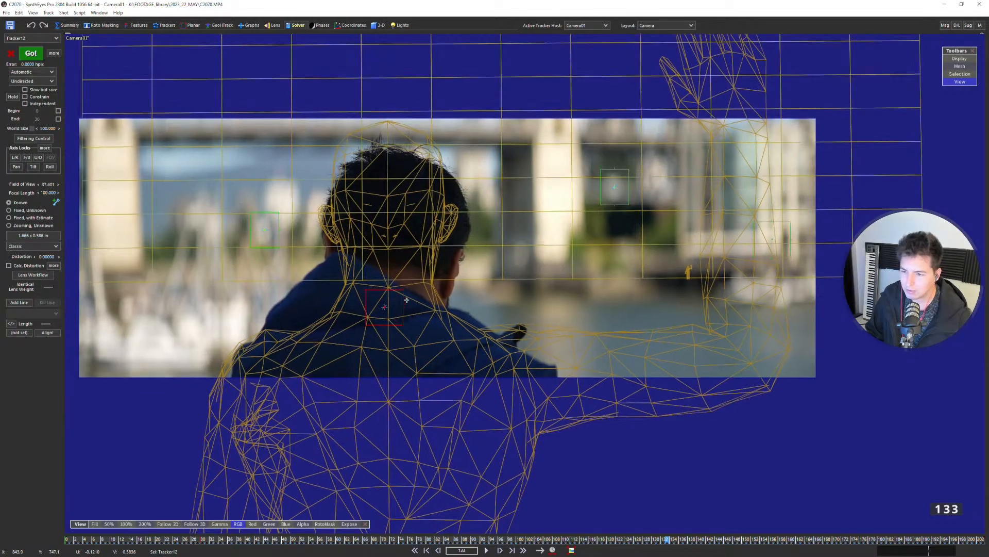
middle_drag(403, 340, 443, 363)
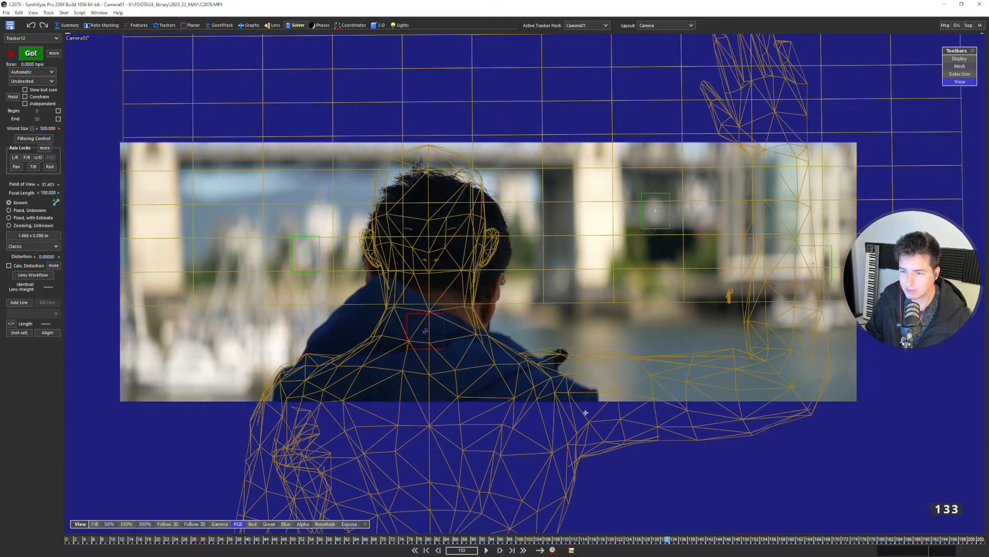
drag(651, 538, 50, 535)
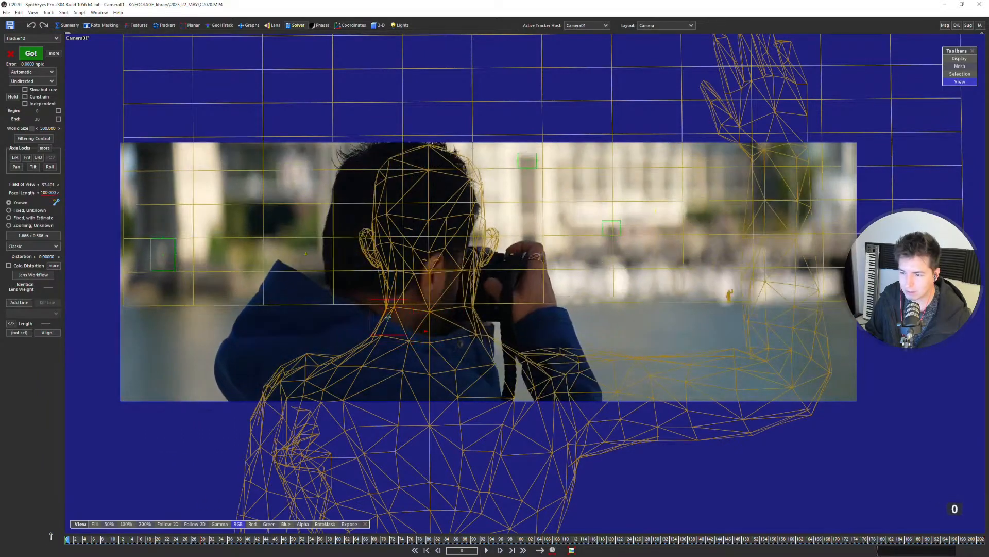
click(156, 25)
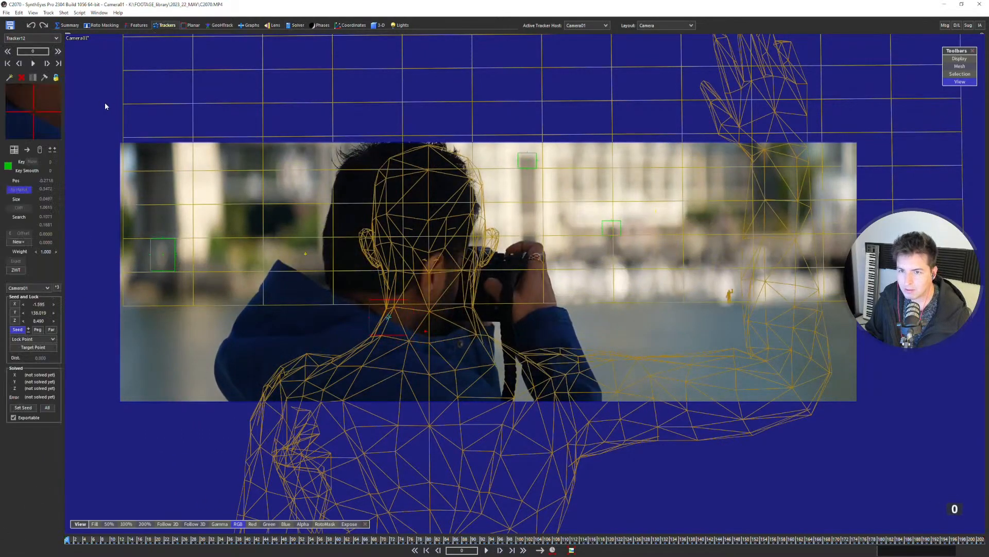
click(26, 239)
click(506, 310)
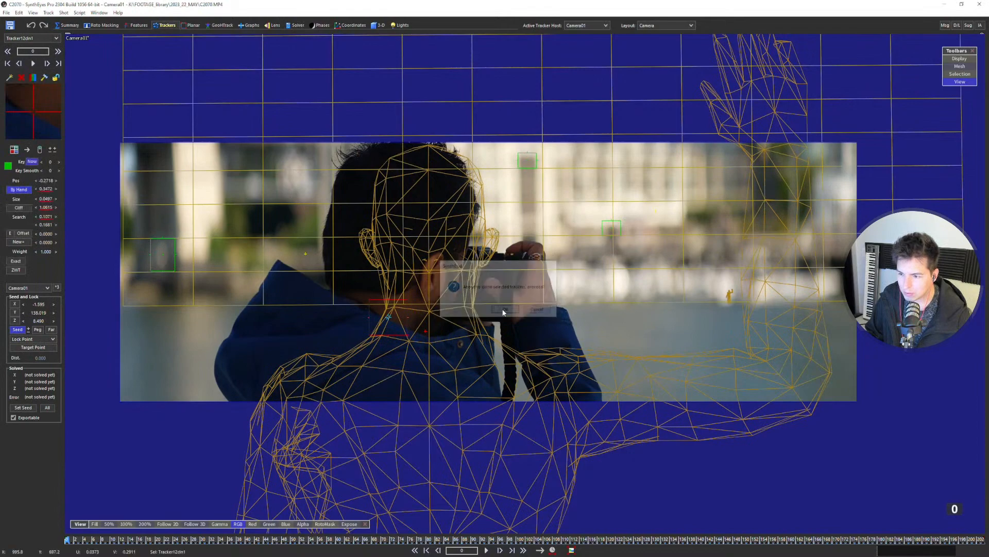
Enable offset editing on the cloned tracker, offset it straight up onto the back of the man's head, lock it and play the shot.
click(12, 234)
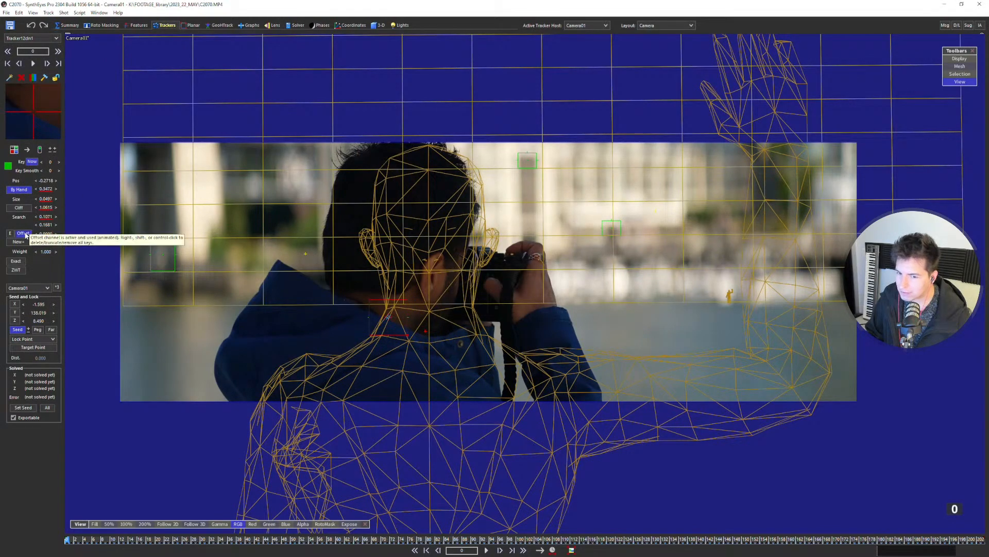
click(11, 234)
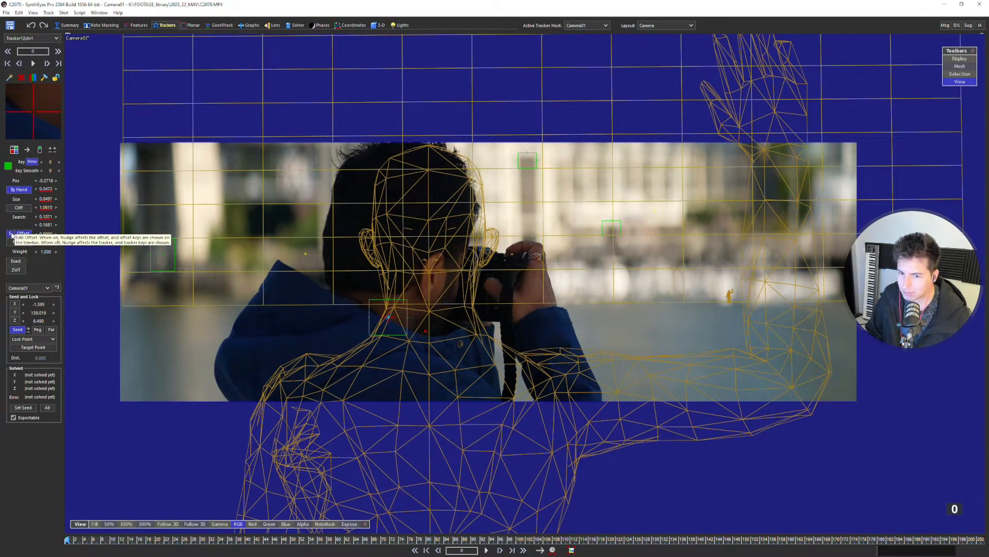
click(391, 320)
drag(389, 317, 389, 188)
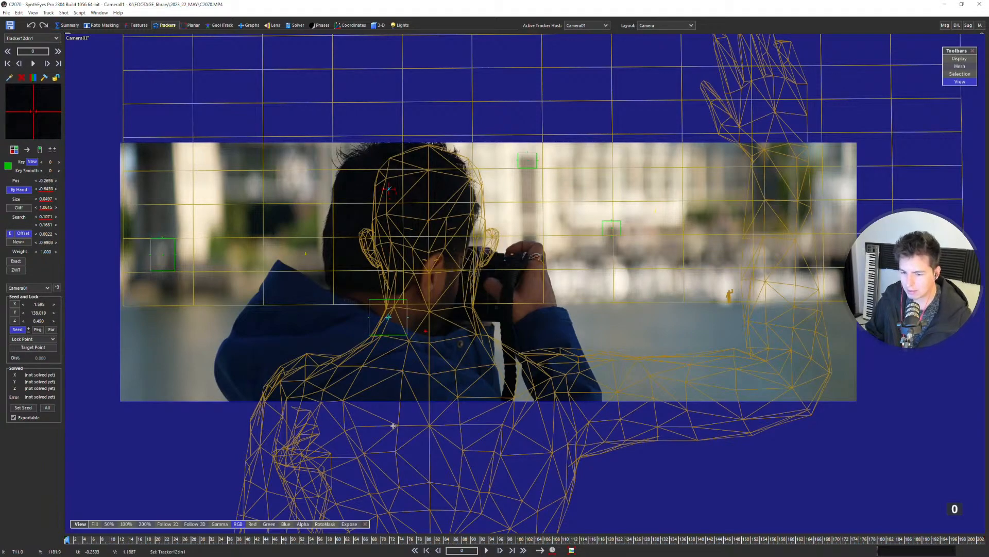
key(l)
key(space)
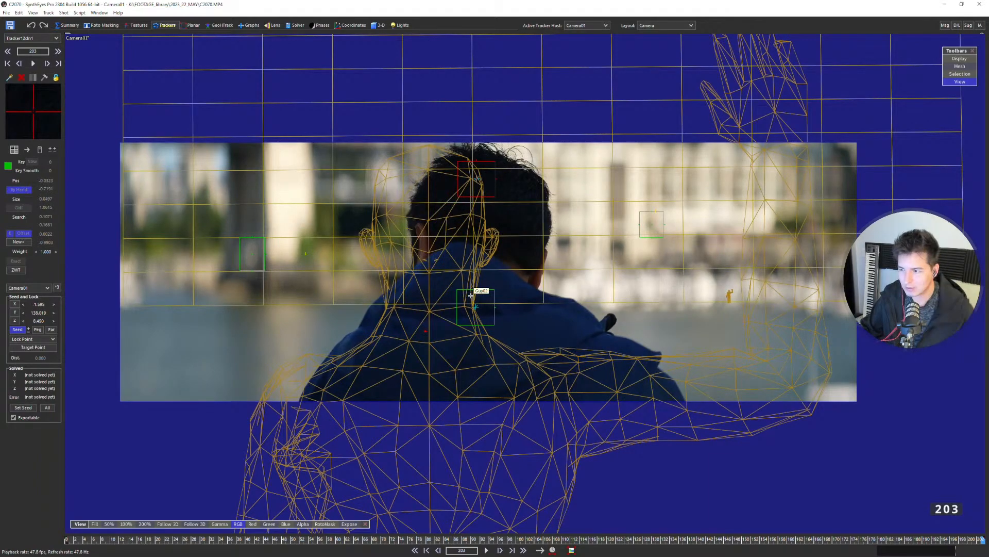
Restrict the solver's range to Begin frame 113 and End frame 129.
mouse_move(700, 538)
mouse_down()
mouse_move(710, 538)
mouse_move(681, 538)
mouse_up()
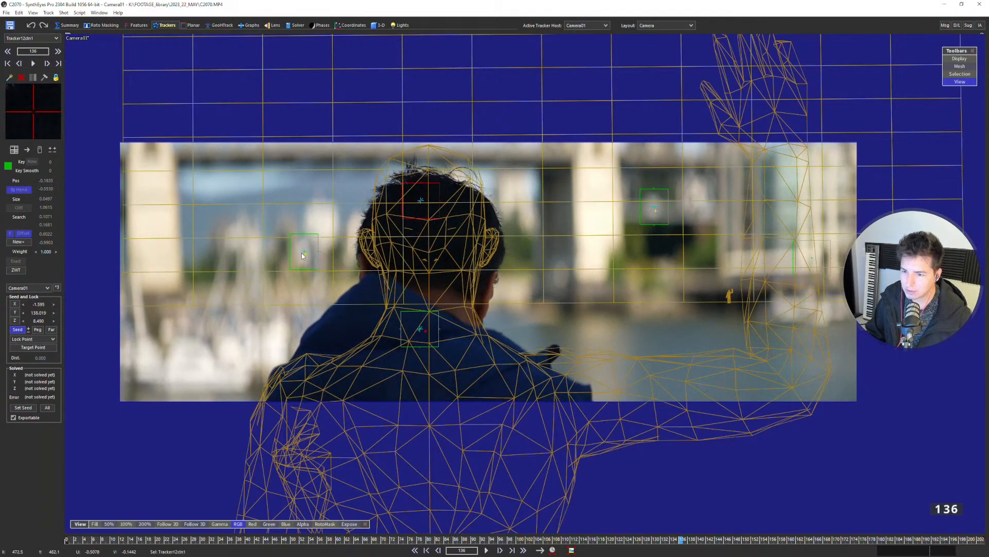
click(304, 252)
click(294, 26)
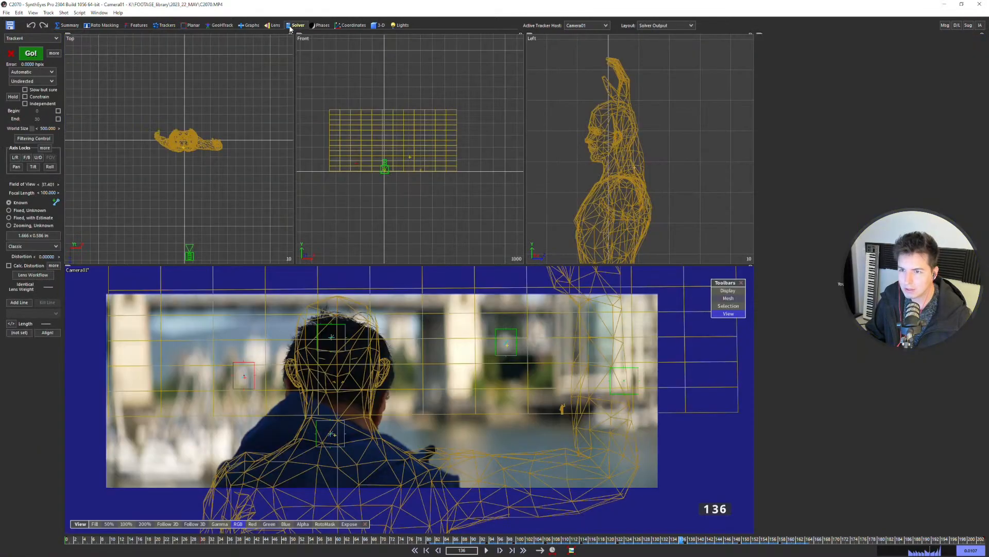
key(5)
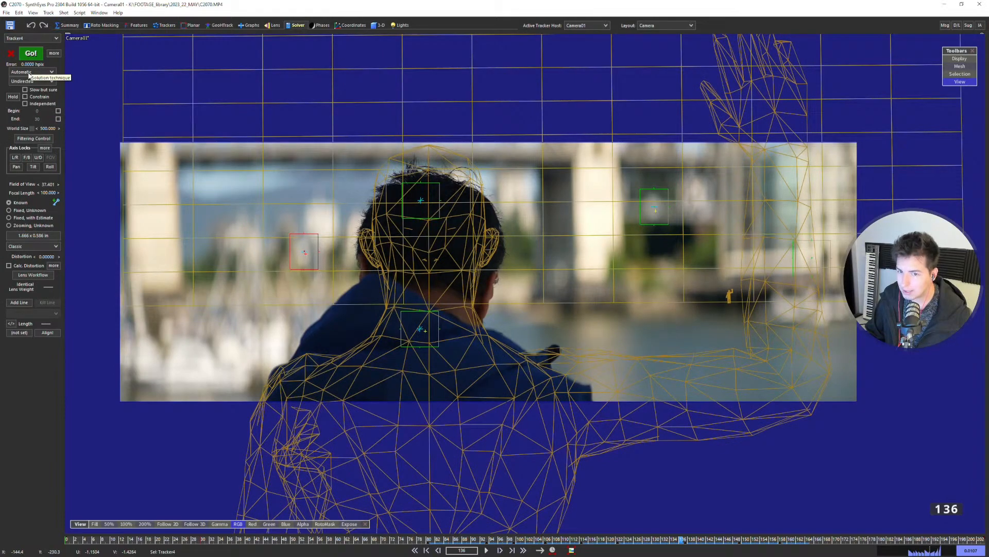
click(58, 111)
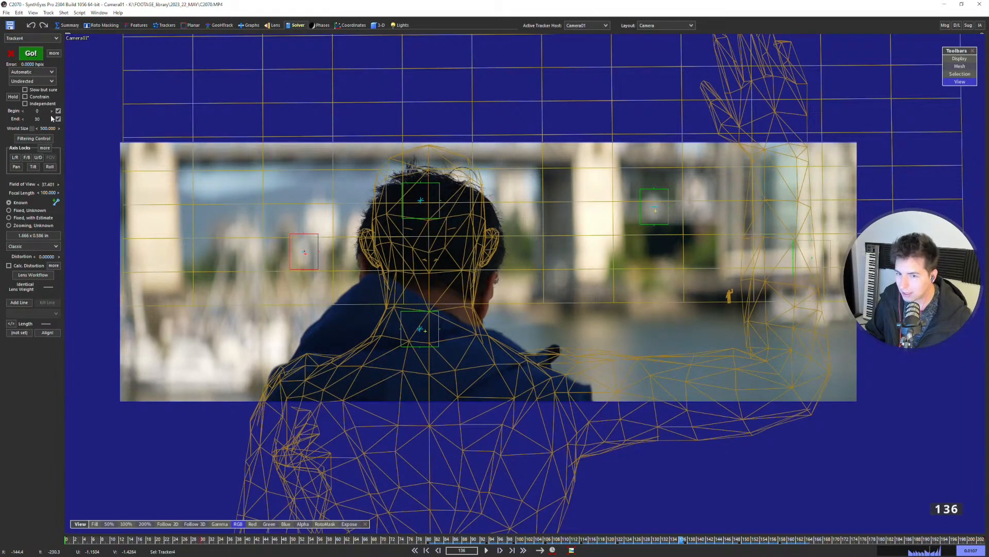
drag(38, 111, 96, 111)
drag(37, 119, 172, 138)
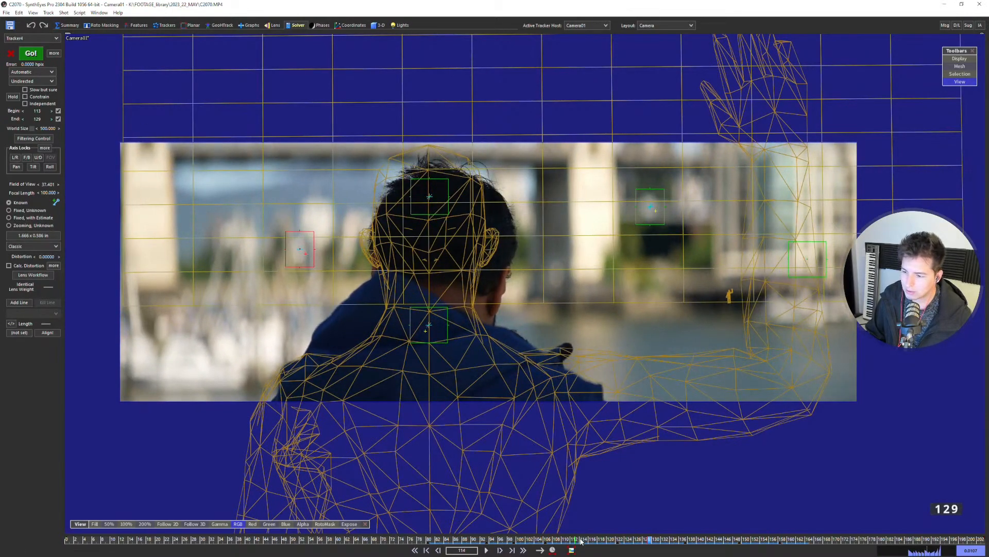
Play the shot and step back to frame 117 to review the trackers and the man's movement around the solver range.
drag(588, 540, 632, 541)
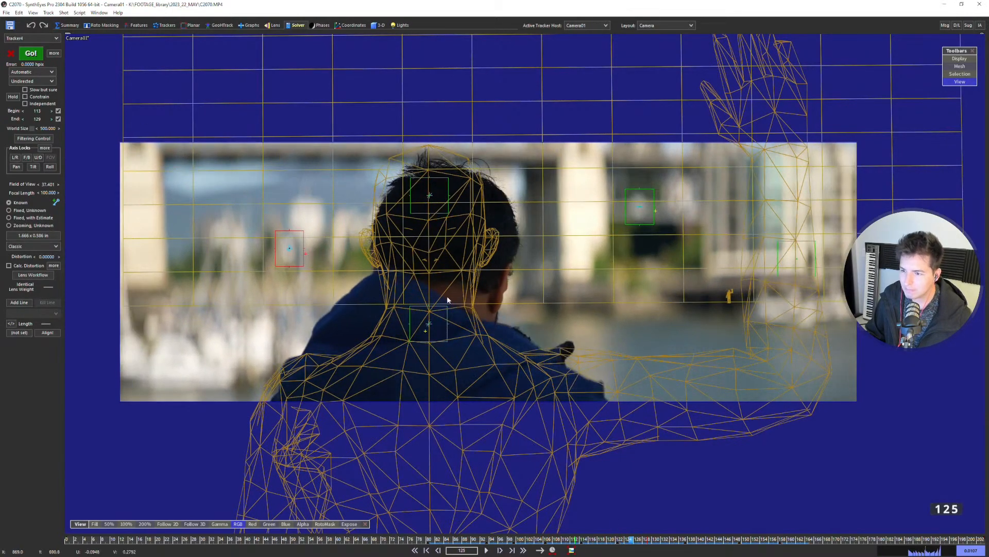
key(space)
key(space)
key(Left)
key(Left)
key(Left)
key(Left)
key(Left)
key(Left)
key(Left)
key(Left)
key(Left)
key(Left)
key(Left)
key(Left)
key(Left)
key(Left)
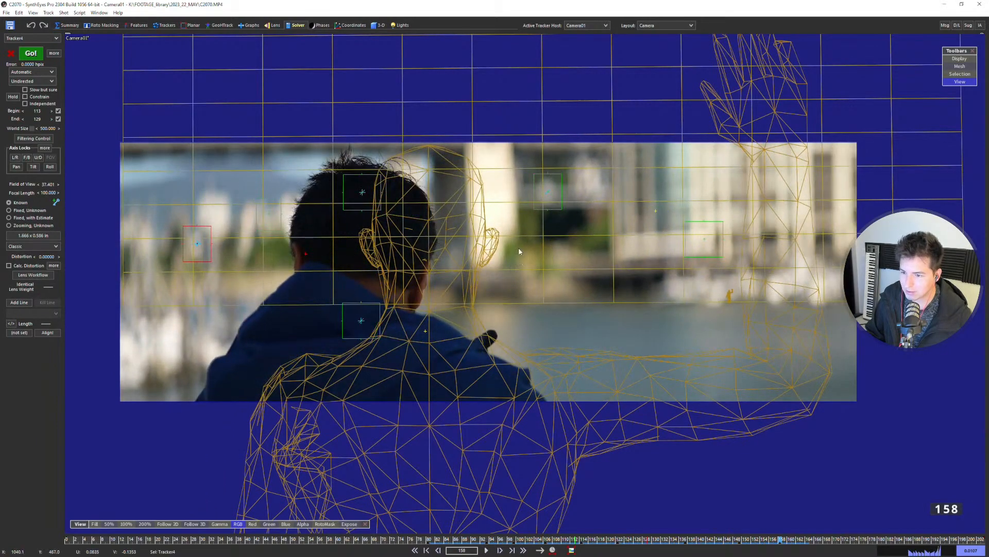
key(Left)
key(Left)
key(Left)
key(Left)
key(Left)
key(Left)
key(Left)
key(Left)
key(Left)
key(Left)
key(Left)
key(Left)
key(Left)
key(Left)
key(Left)
key(Left)
key(Left)
key(Left)
key(Left)
key(Left)
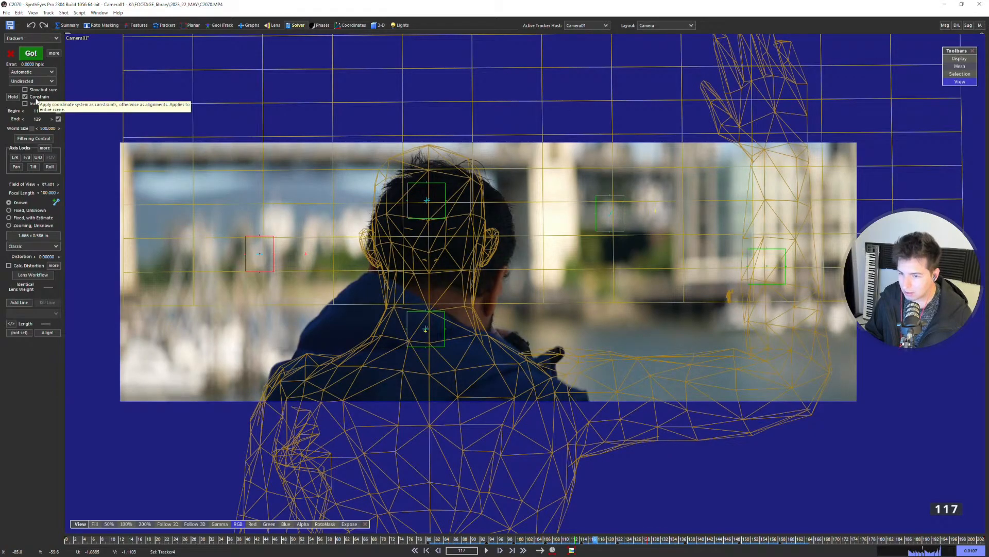
Try to solve the camera with Constrain enabled and review the result in playback, setting the playback rate to Normal Speed.
click(31, 53)
click(147, 137)
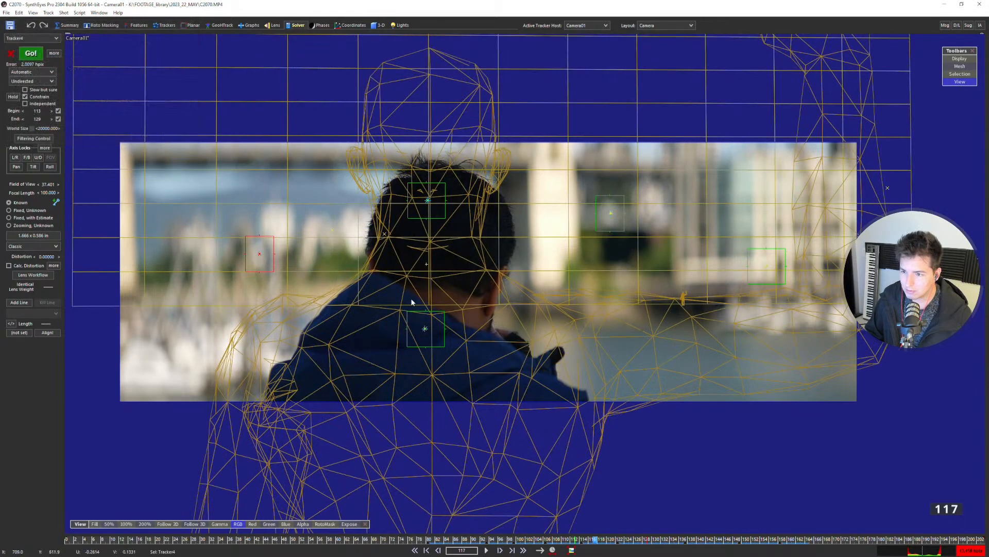
key(space)
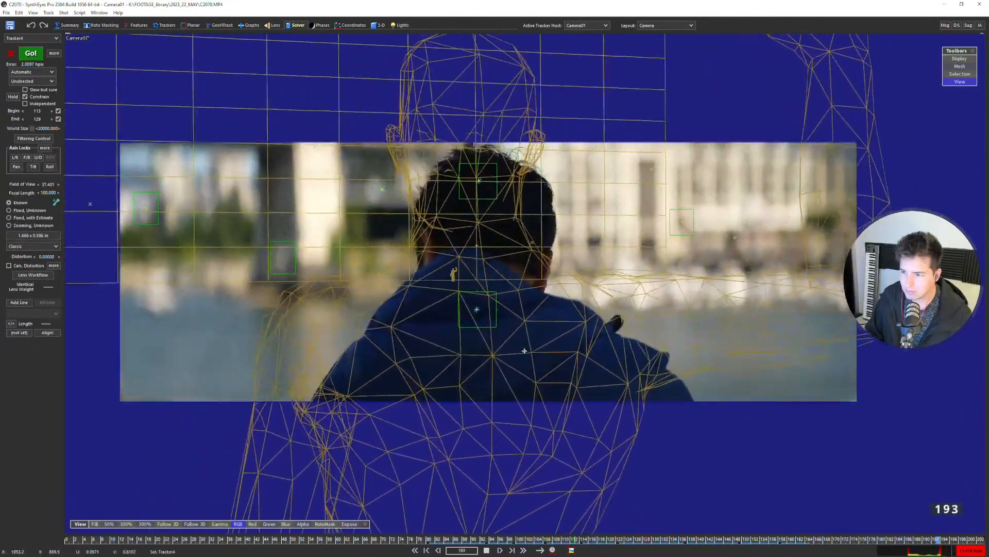
key(space)
click(32, 12)
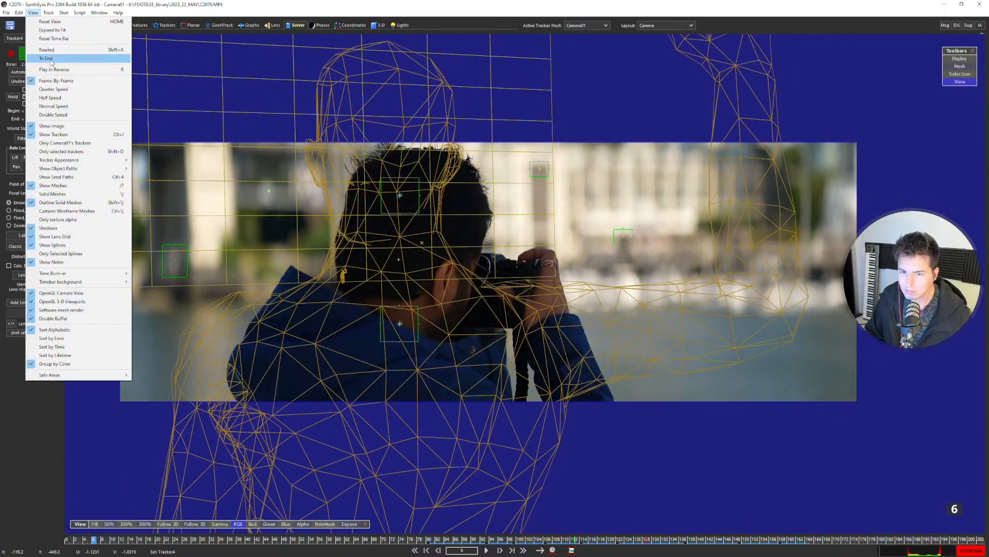
click(57, 106)
Go back to frame 133 and undo the camera solve.
click(585, 538)
drag(586, 537, 667, 539)
key(ctrl+z)
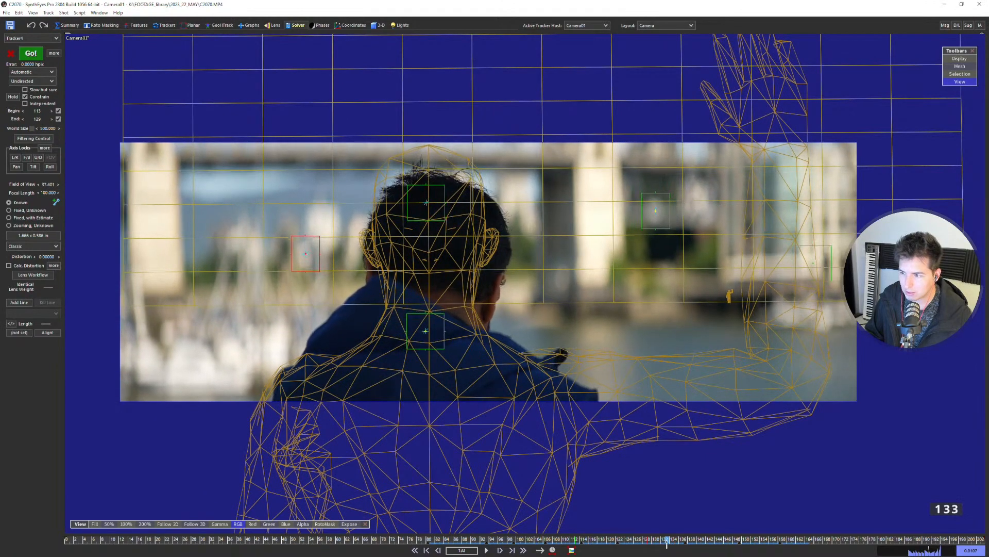
Check the hood tracker at frame 133 and select the offset tracker on the back of the man's head.
click(427, 203)
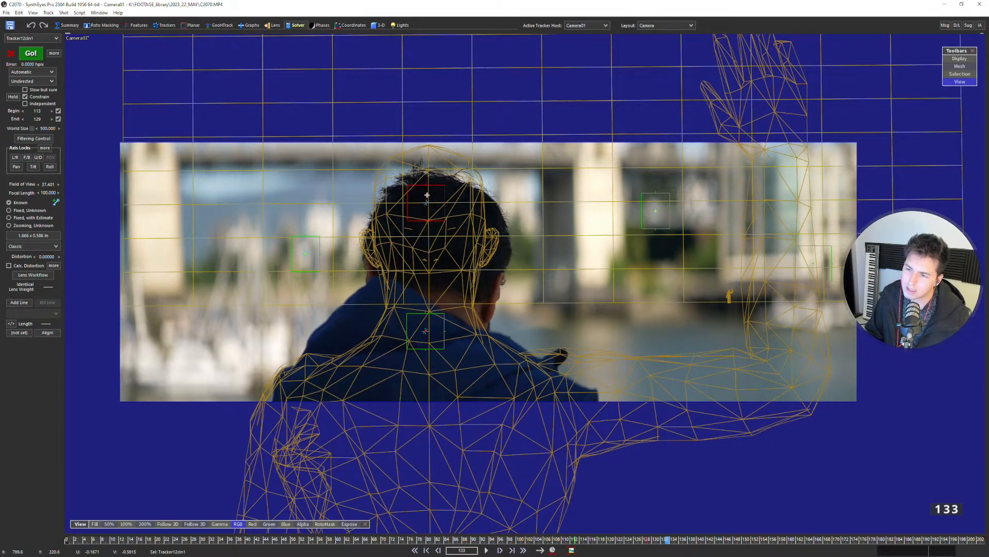
scroll(426, 203, up, 2)
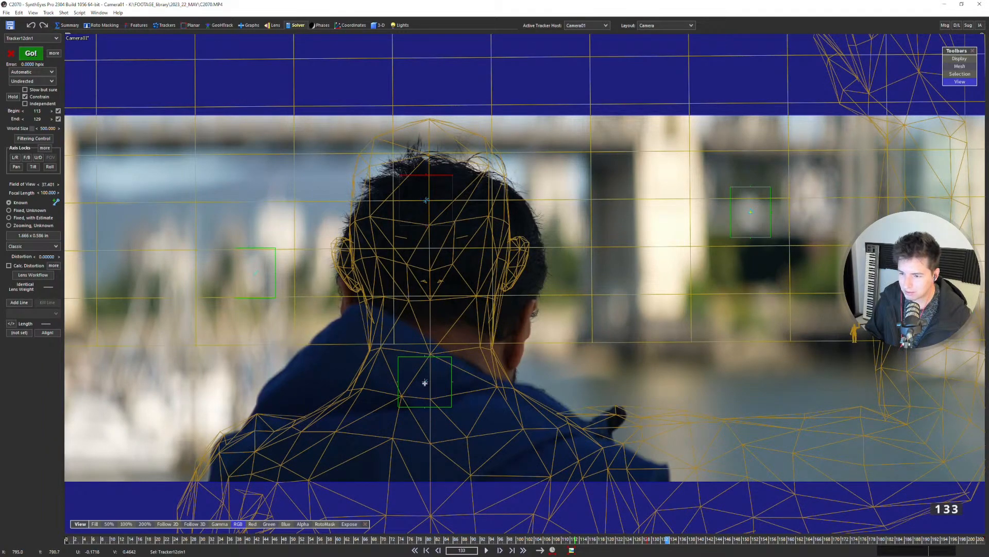
click(424, 356)
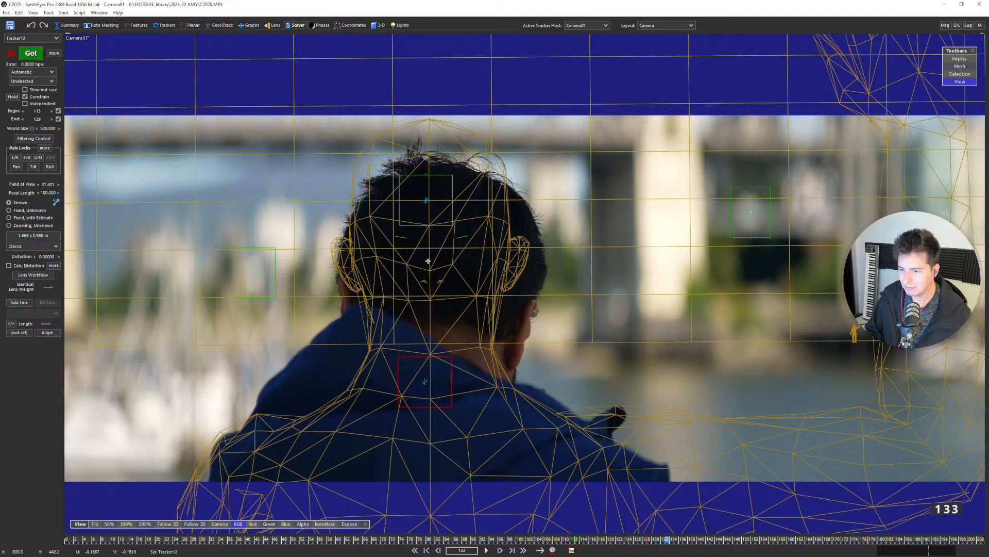
click(423, 225)
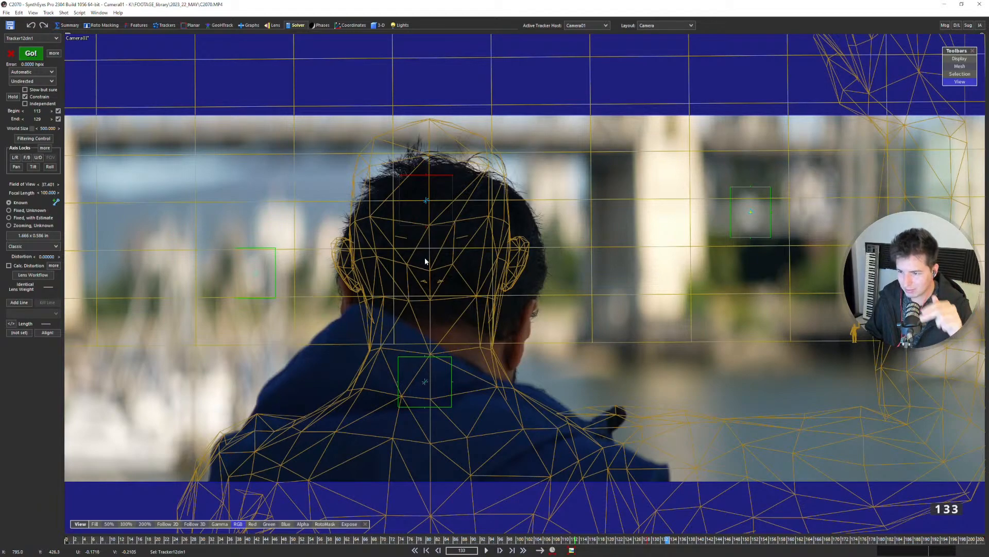
Switch to the Quad layout and frame the human mesh's head and neck in the Left view.
key(7)
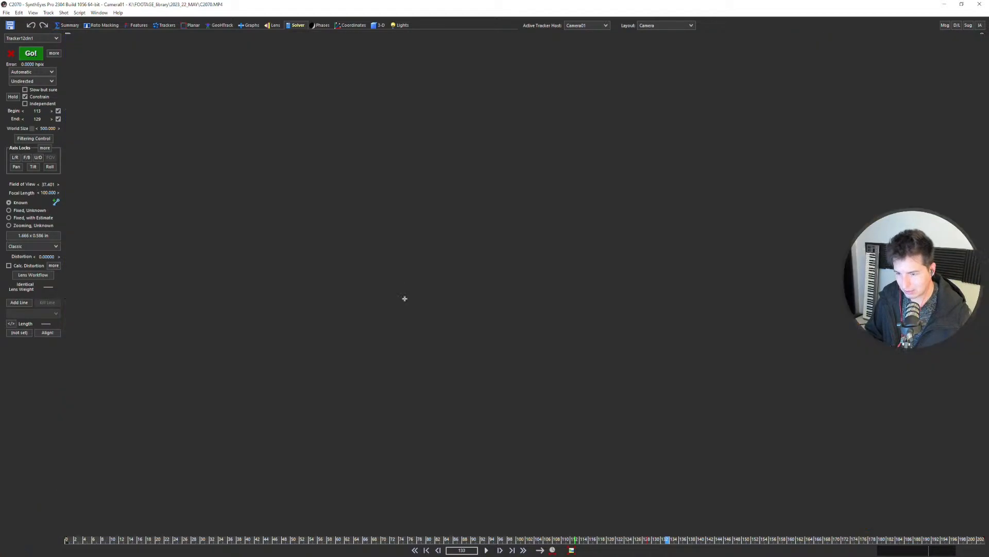
scroll(286, 379, down, 3)
scroll(287, 416, up, 5)
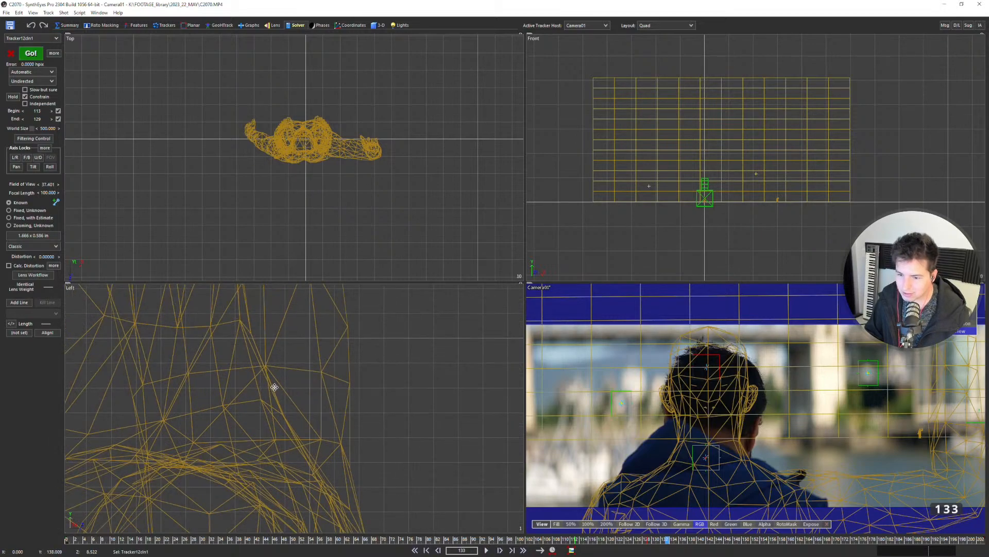
scroll(275, 396, down, 4)
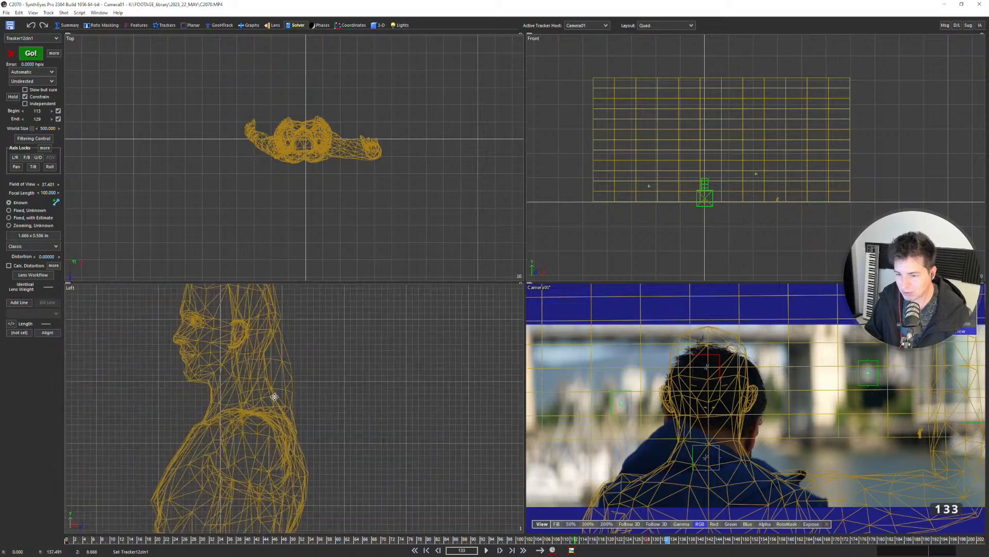
scroll(268, 403, up, 3)
scroll(235, 393, up, 1)
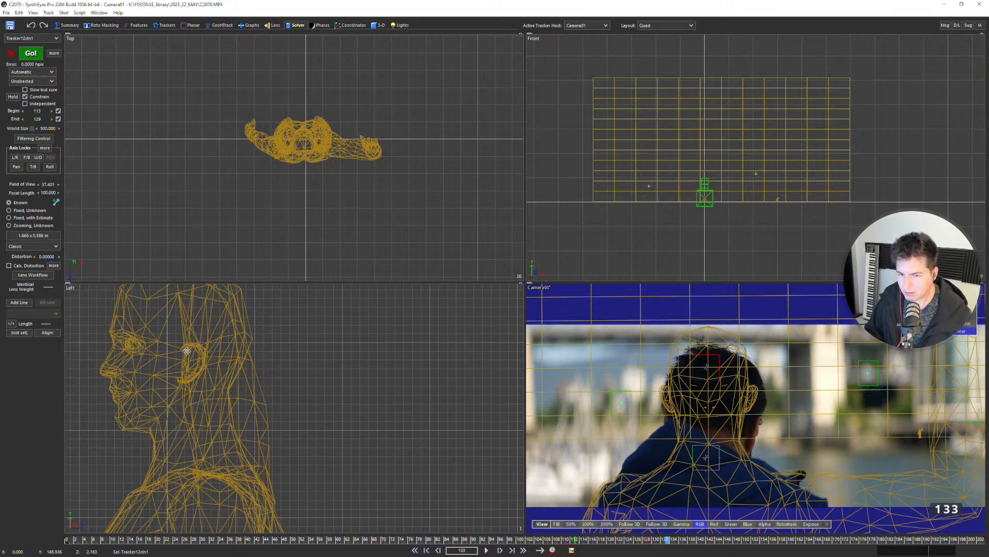
Raise the offset head tracker's seed Y coordinate to about 152 so its seed point meets the tracked position.
click(165, 25)
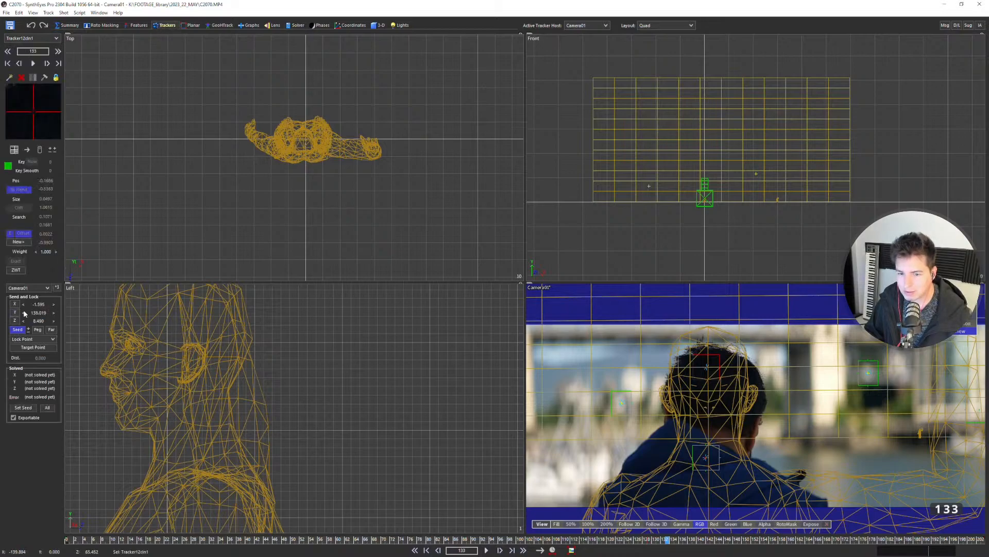
drag(38, 314, 49, 314)
scroll(703, 414, up, 3)
scroll(703, 414, up, 1)
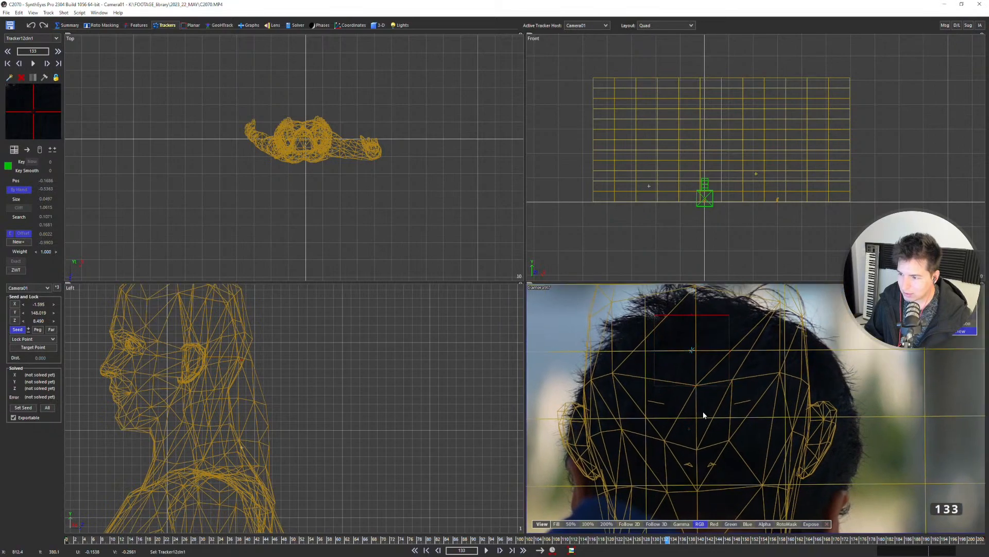
scroll(703, 410, up, 2)
scroll(690, 429, down, 1)
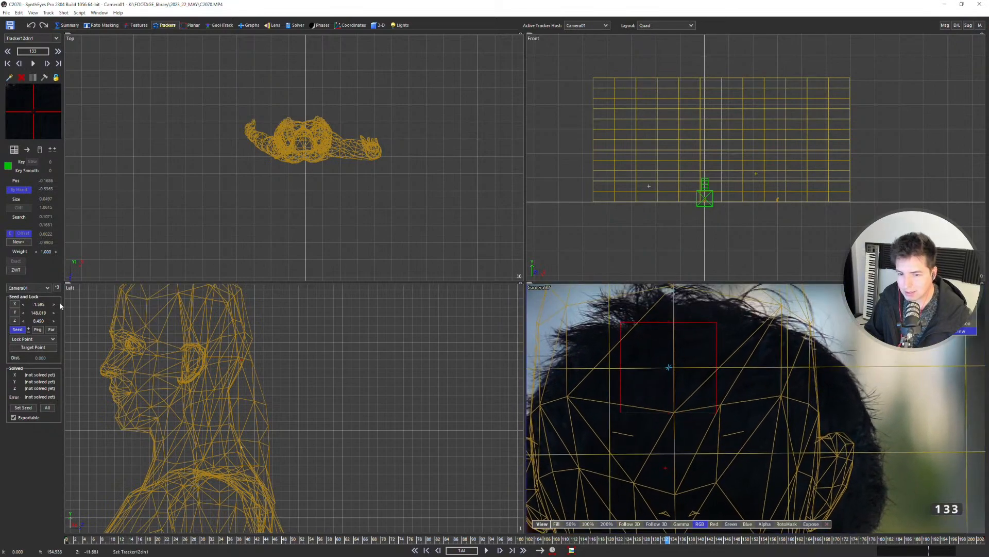
drag(37, 314, 39, 314)
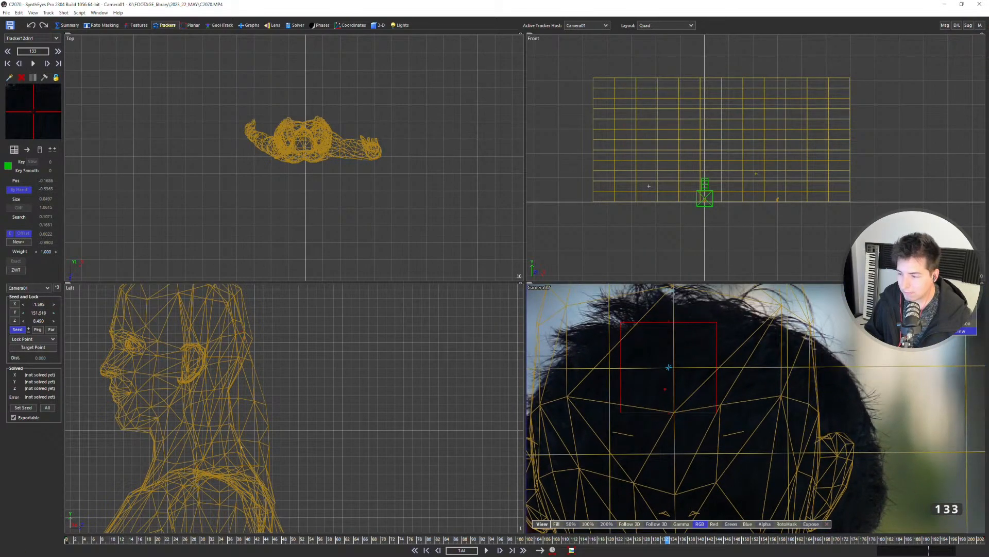
scroll(663, 370, up, 1)
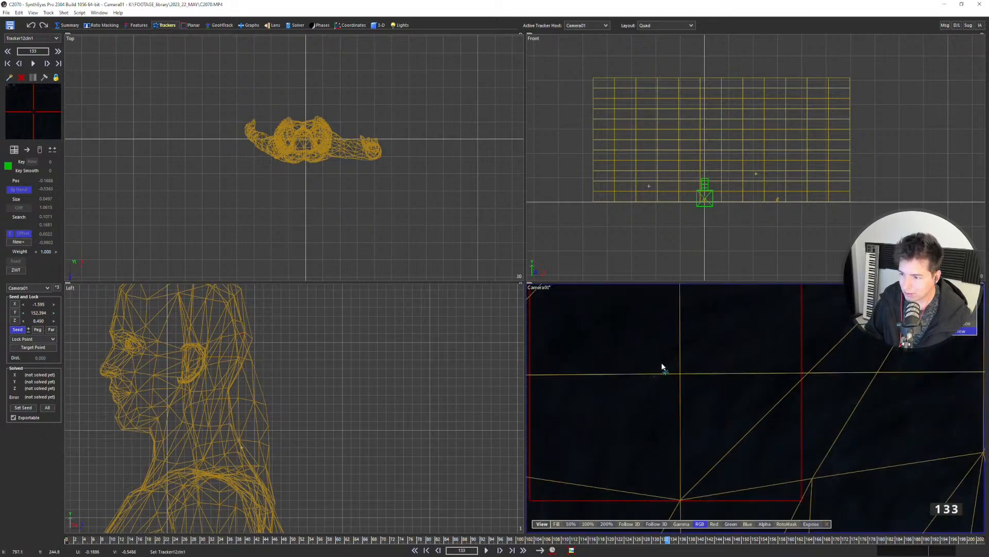
scroll(659, 381, down, 5)
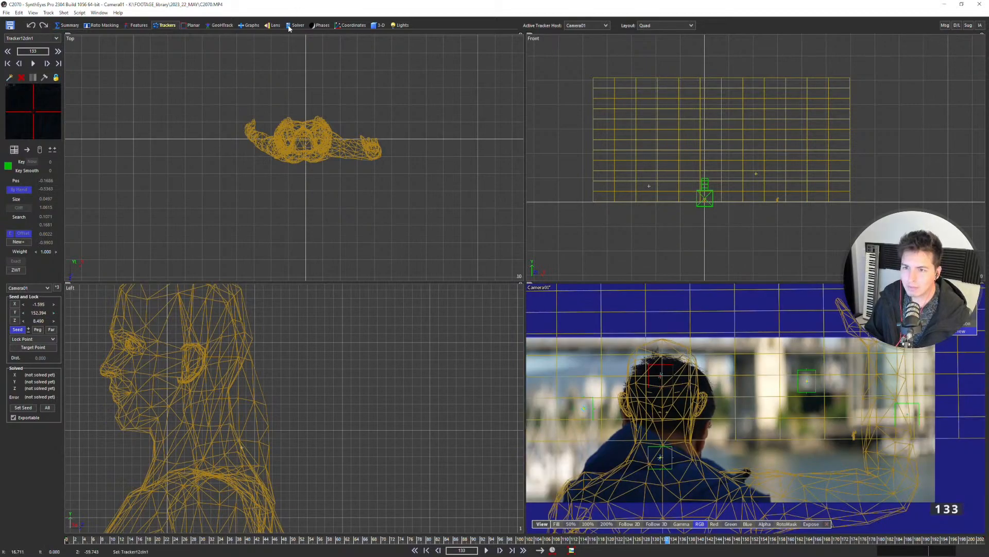
Try to solve the camera in From Seed Points mode, dismiss the solver report and restore the previous scene.
click(290, 27)
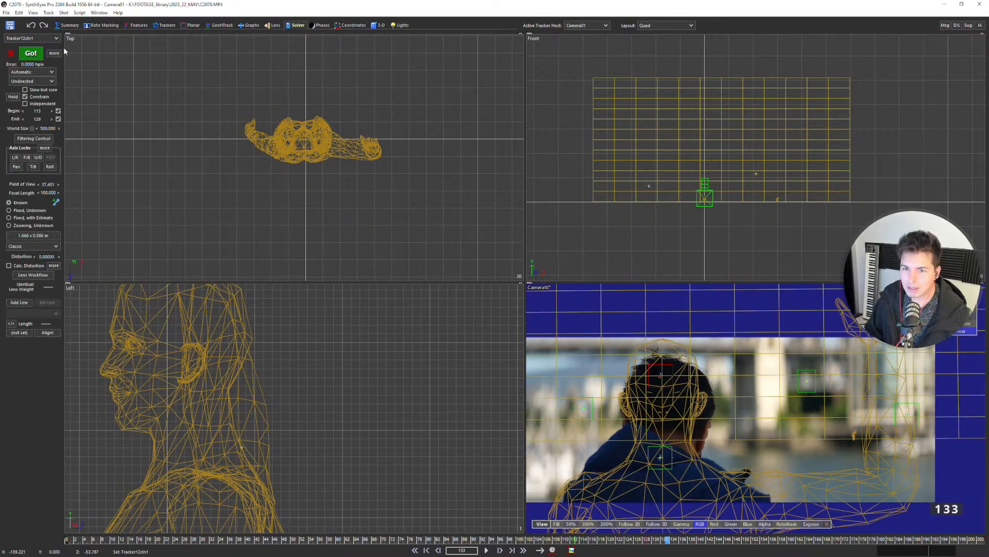
click(36, 72)
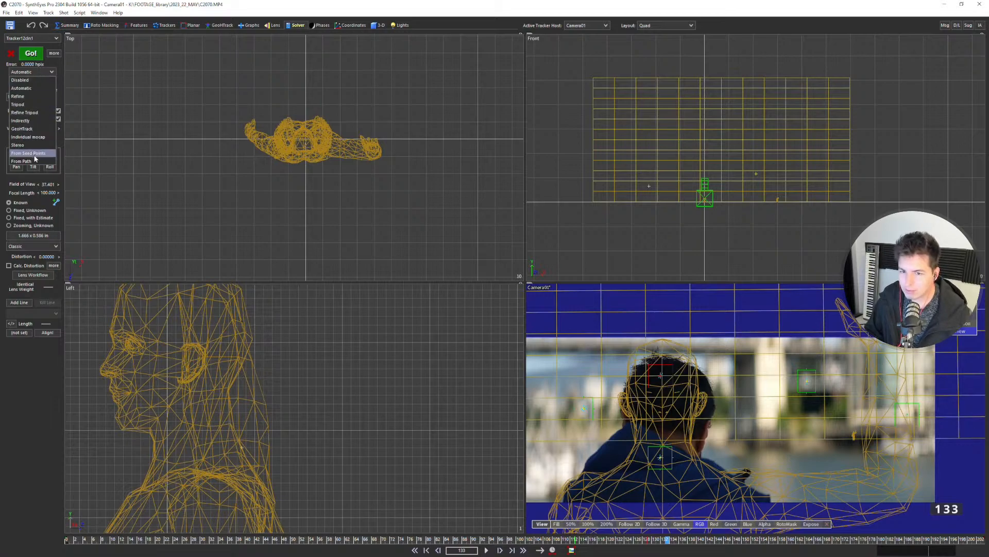
click(35, 158)
click(31, 54)
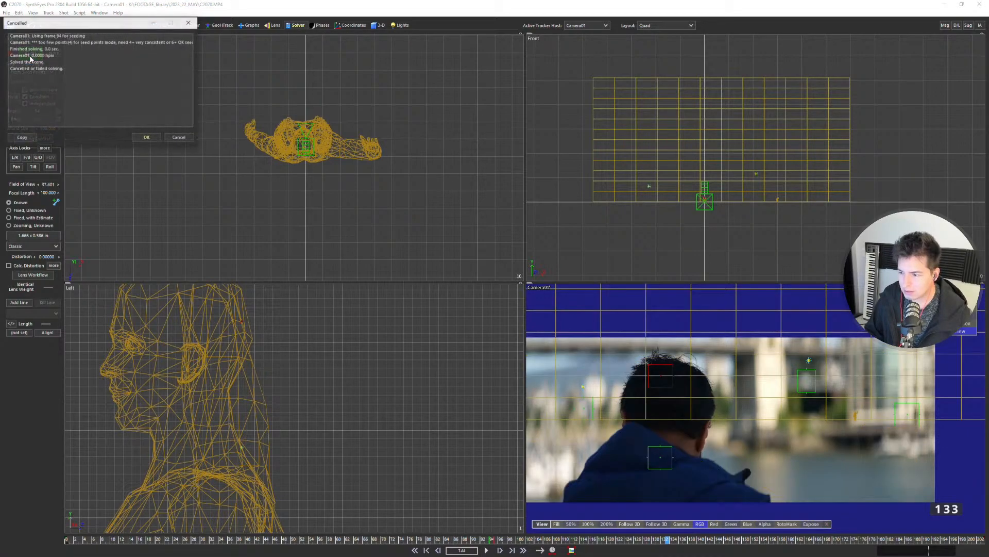
click(175, 138)
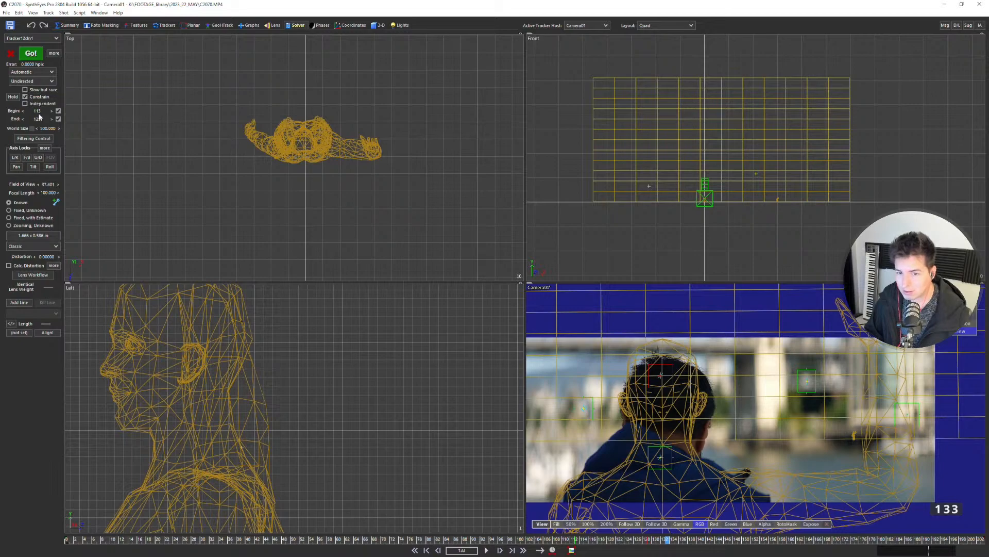
Go to frame 127 and check the trackers against the man and the mesh in the camera view.
mouse_move(629, 540)
mouse_down()
mouse_move(649, 540)
mouse_move(640, 540)
mouse_up()
middle_drag(666, 392, 711, 363)
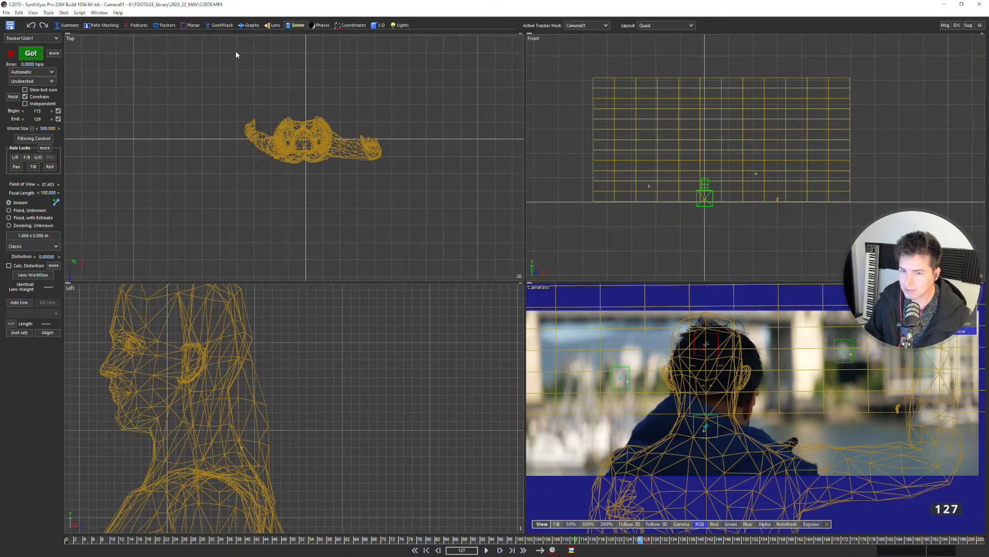
Try an undirected automatic solve of the camera with frames 113 and 129 as the begin and end frames.
click(41, 54)
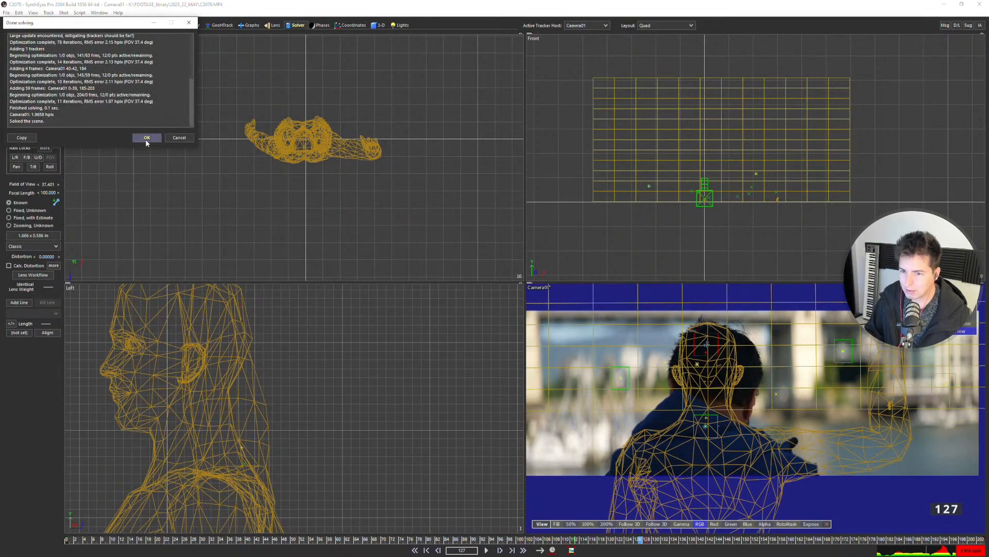
click(147, 140)
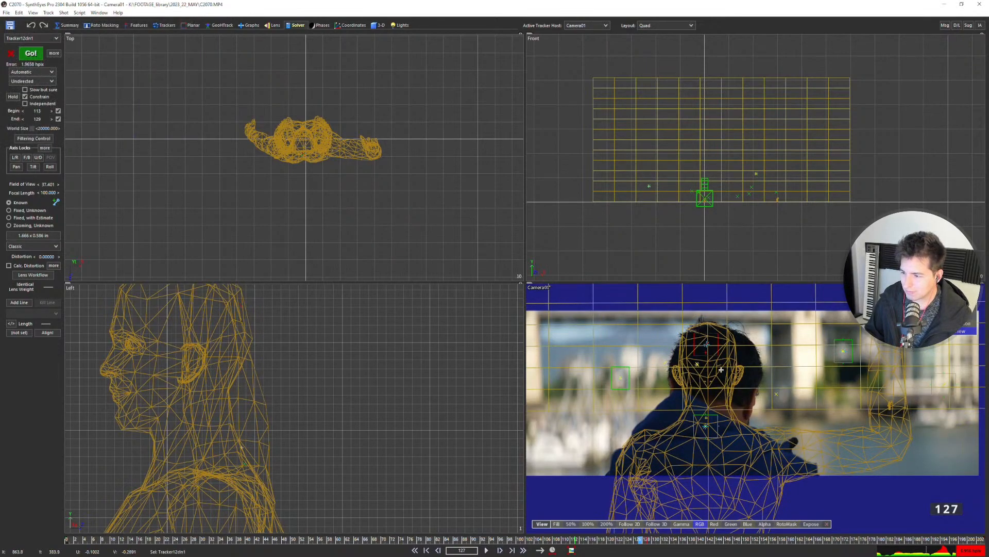
key(ctrl+z)
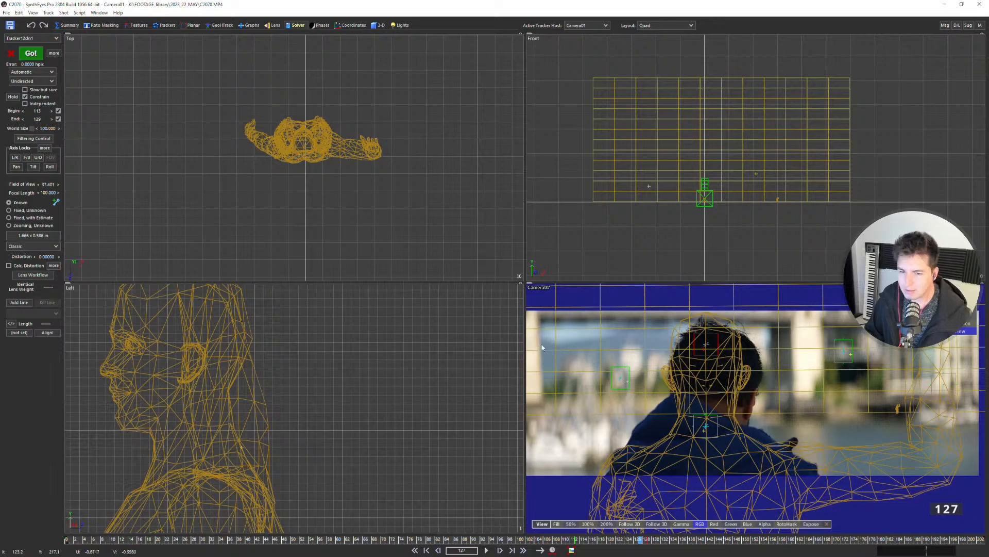
Enlarge the camera view to fill the layout and try solving the scene again at frame 127.
key(5)
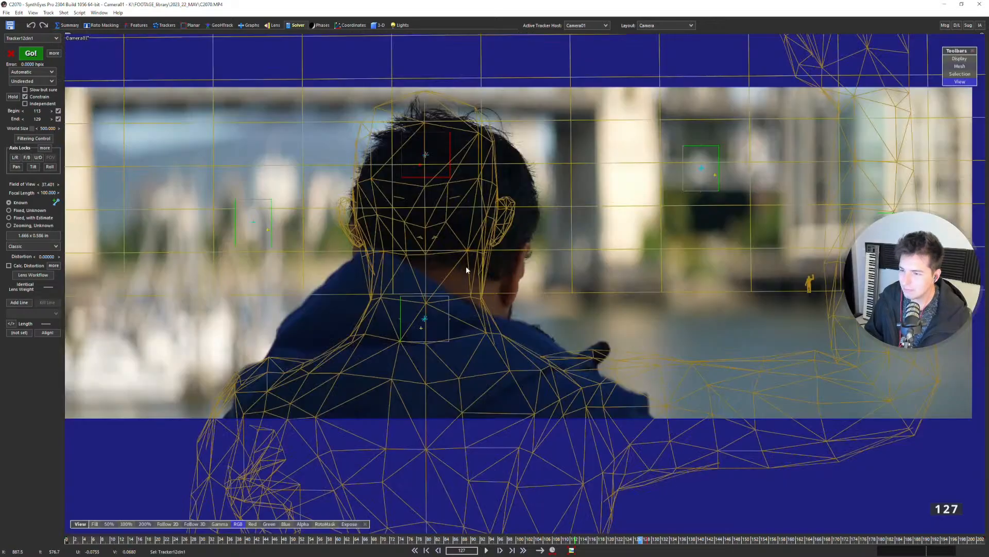
middle_drag(466, 268, 490, 325)
scroll(478, 280, down, 1)
key(F9)
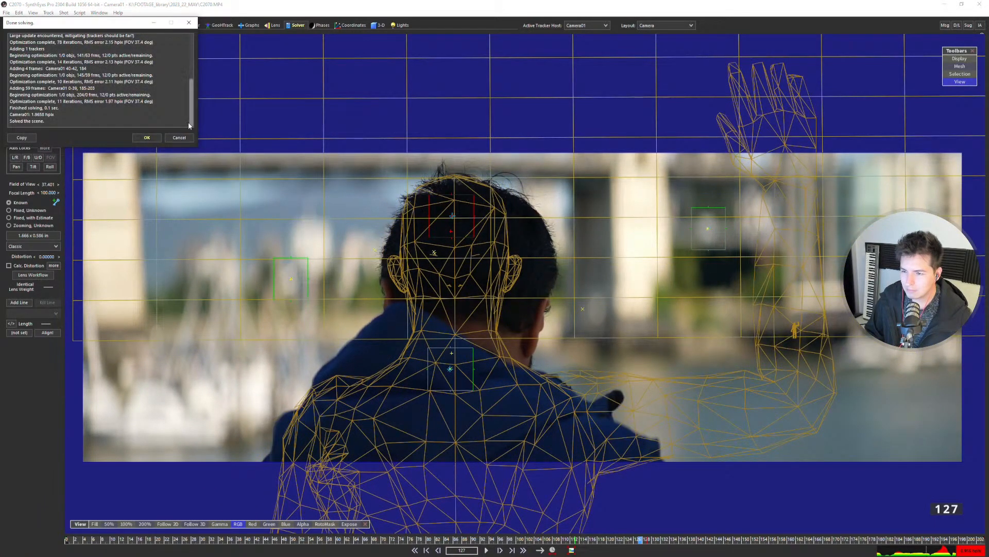
click(147, 137)
Move to frame 134 and try the undirected solve, discarding its result.
click(643, 540)
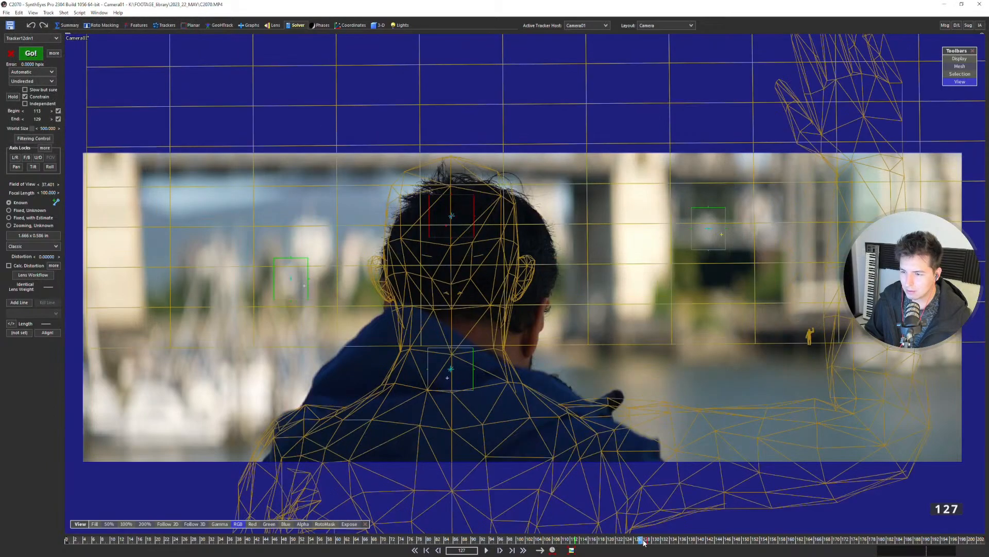
drag(643, 540, 671, 543)
key(F9)
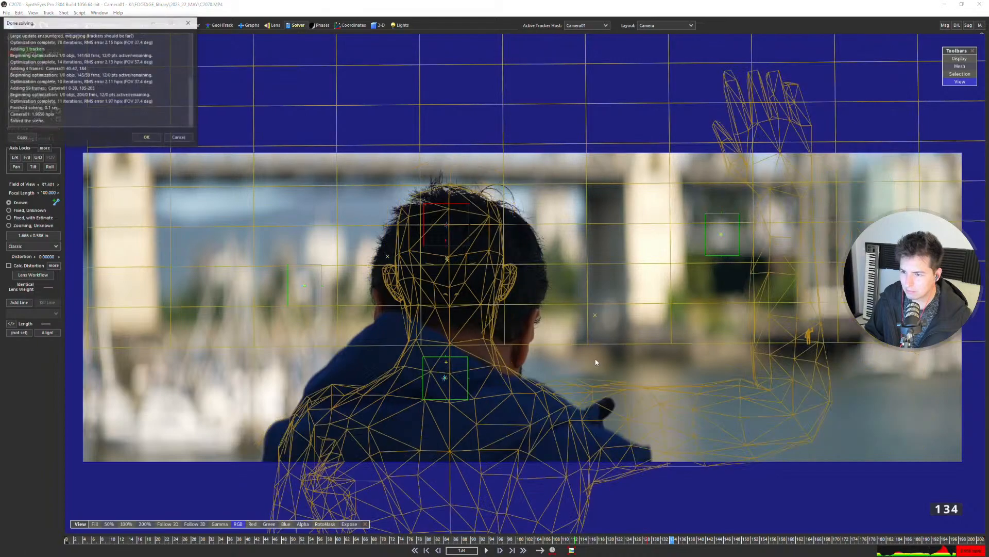
click(180, 138)
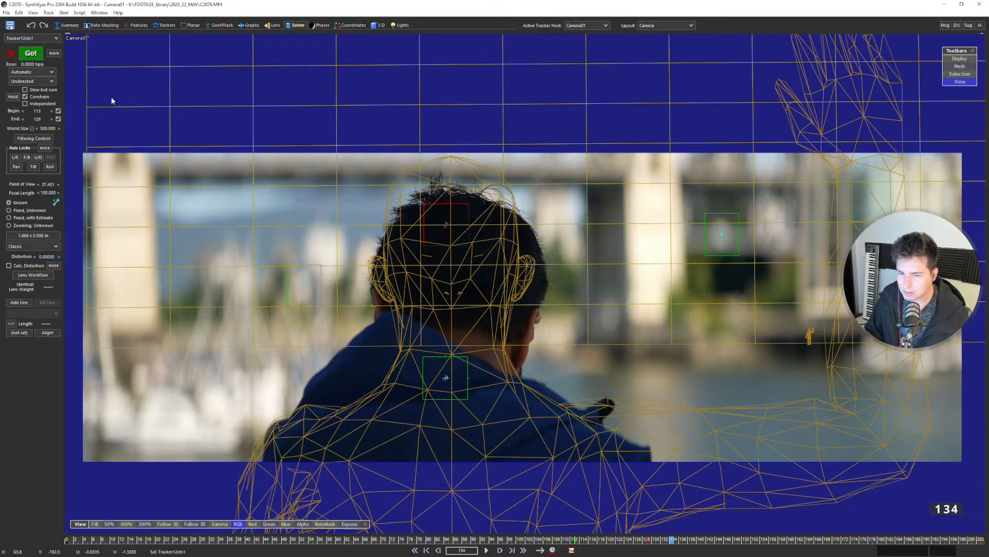
Accept an undirected solve and try solving again with the direction hint set to Left.
click(31, 53)
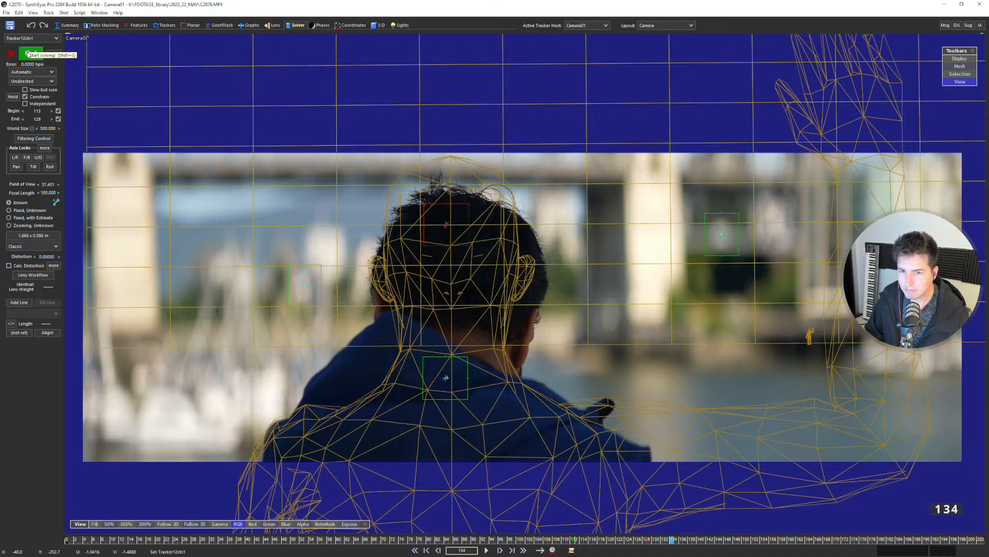
click(150, 137)
click(42, 82)
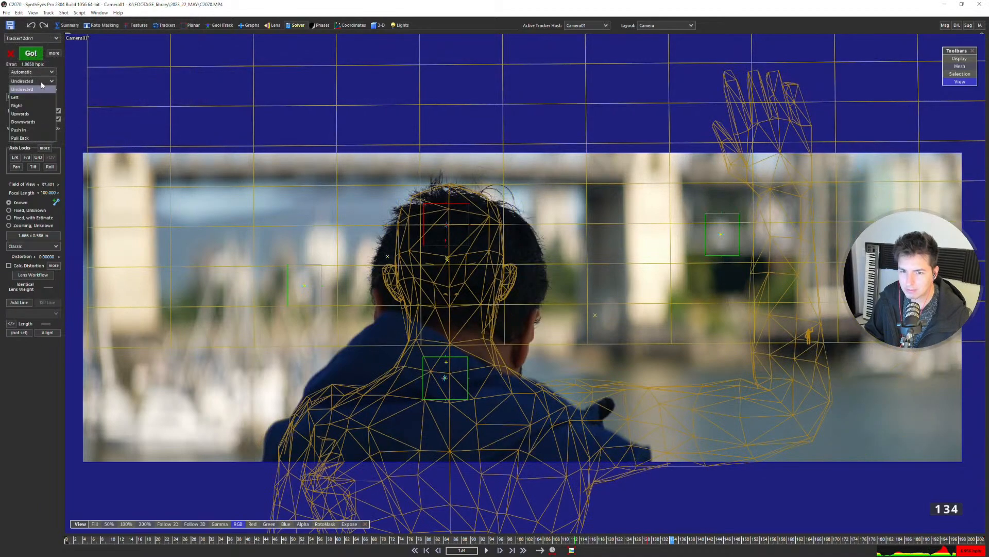
click(38, 97)
click(31, 53)
click(179, 137)
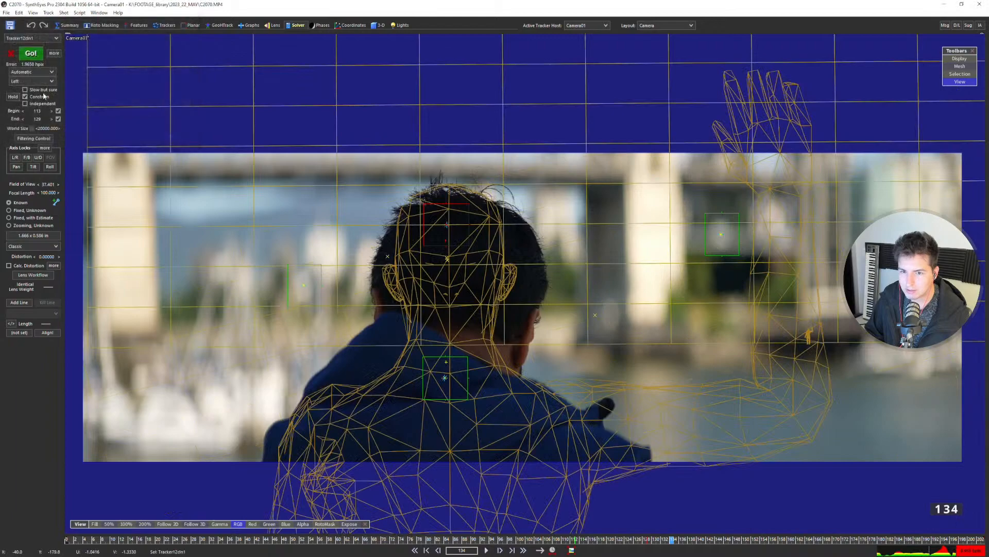
Try solving the scene with the direction hint set to Right, discarding the result.
click(32, 81)
click(29, 106)
click(31, 53)
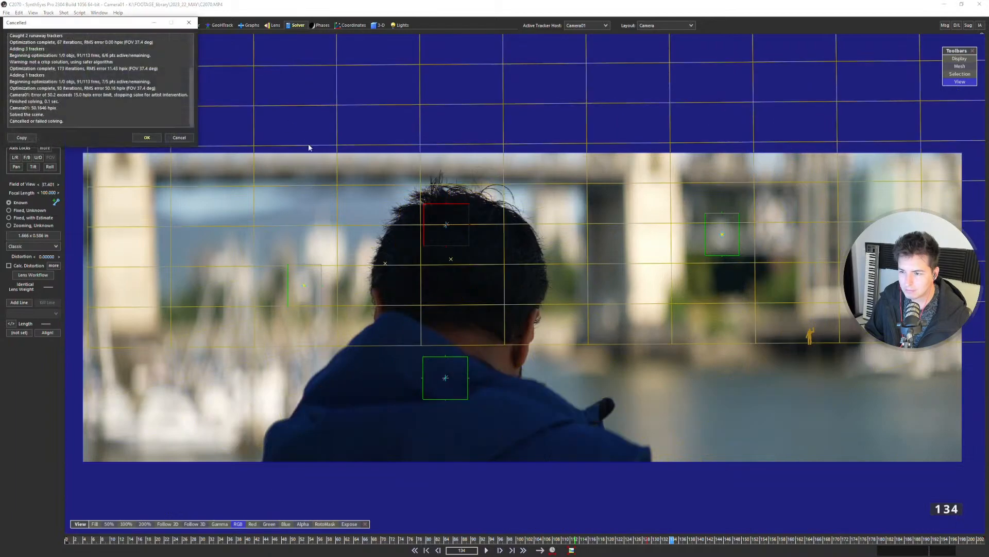
click(174, 136)
Try solving the scene with the direction hint set to Upwards, discarding the result.
click(32, 81)
click(31, 114)
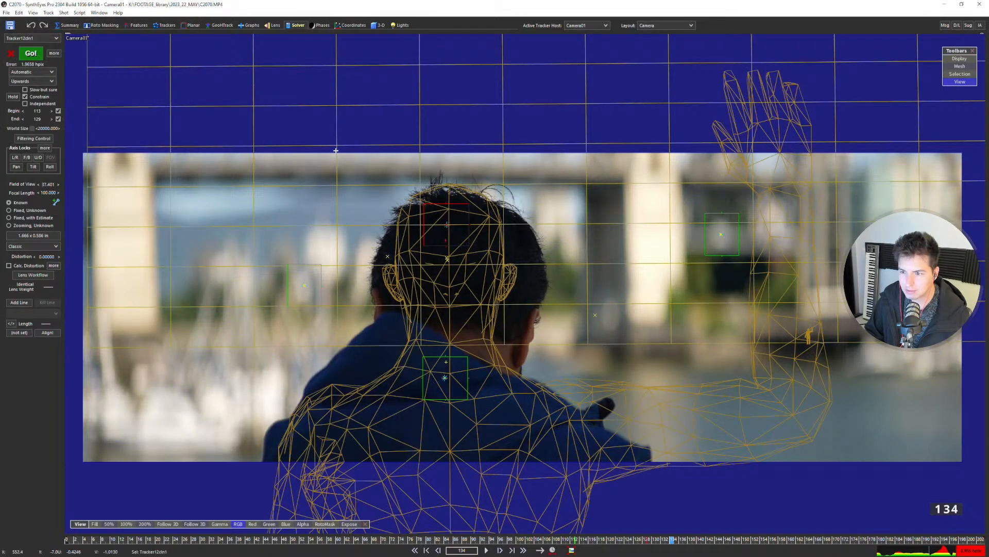
click(179, 138)
Try solving the scene with the direction hint set to Downwards, discarding the result.
click(33, 81)
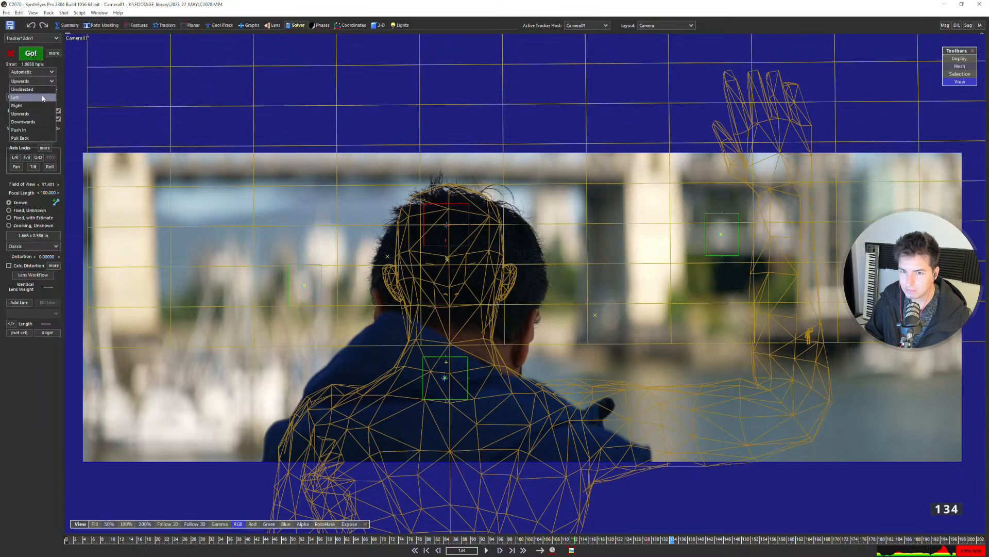
click(40, 122)
click(31, 53)
click(178, 137)
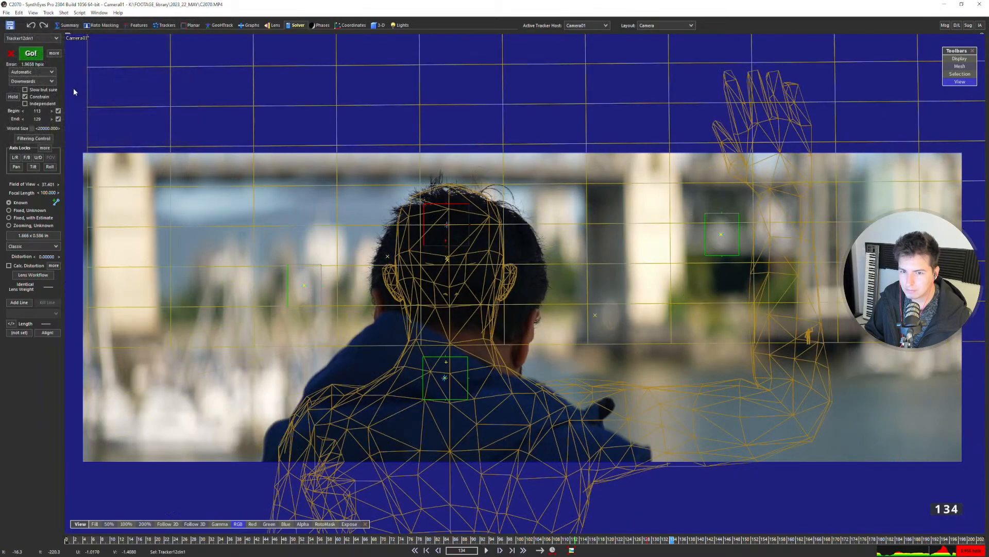
Undo the direction hint changes and the accepted solve, back to the unsolved Undirected setup.
key(ctrl+z)
key(ctrl+z)
key(ctrl+z)
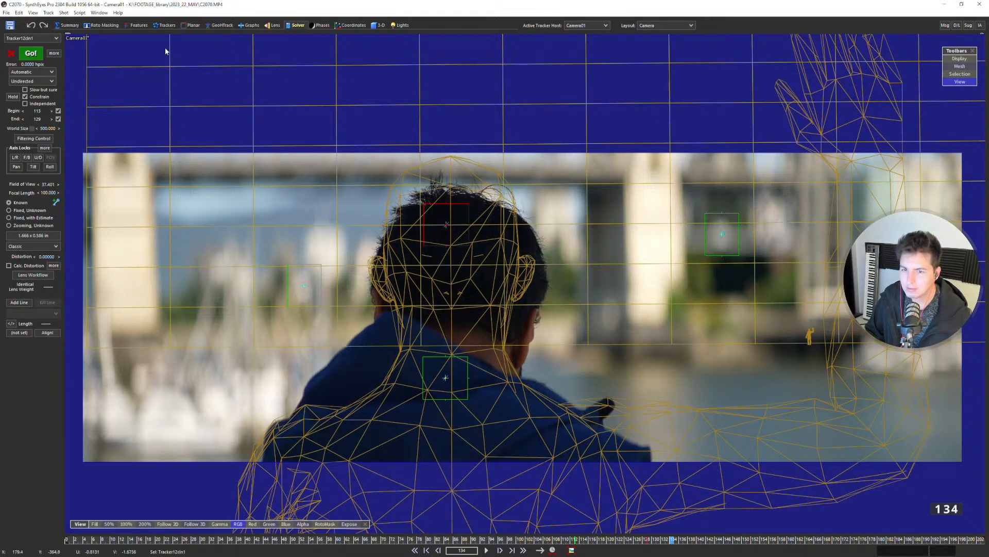
Inspect the seed coordinates of the boat-side background tracker and of the tracker on the back of the head.
click(164, 25)
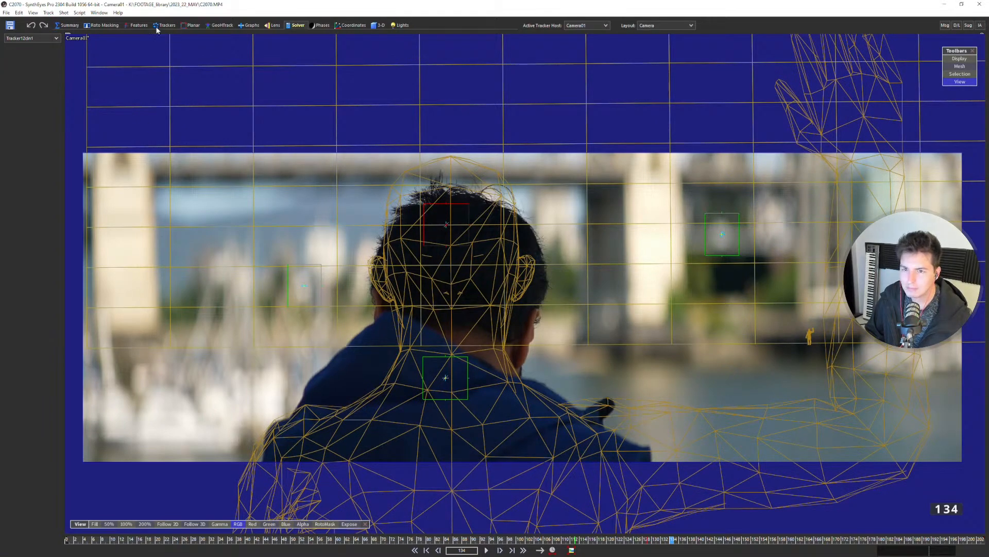
click(284, 266)
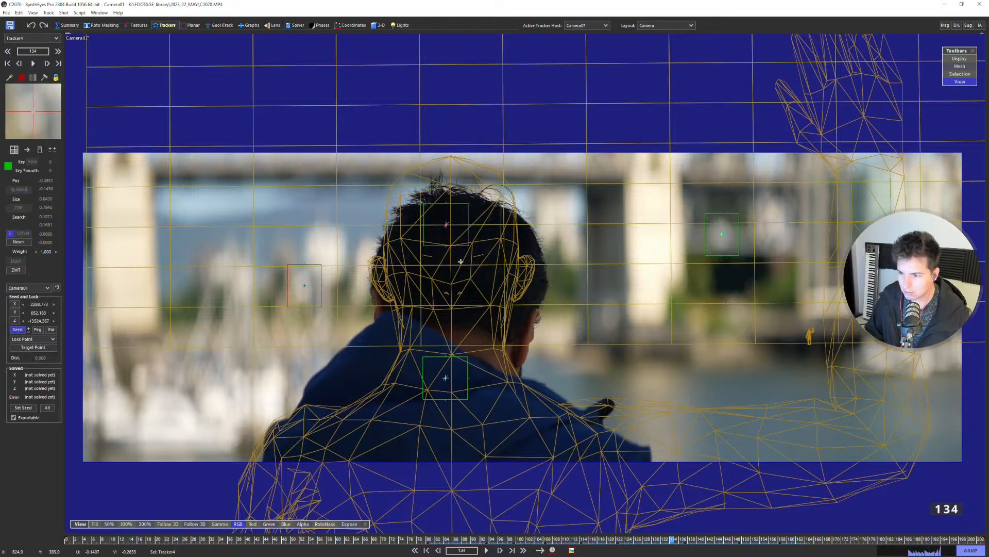
click(462, 245)
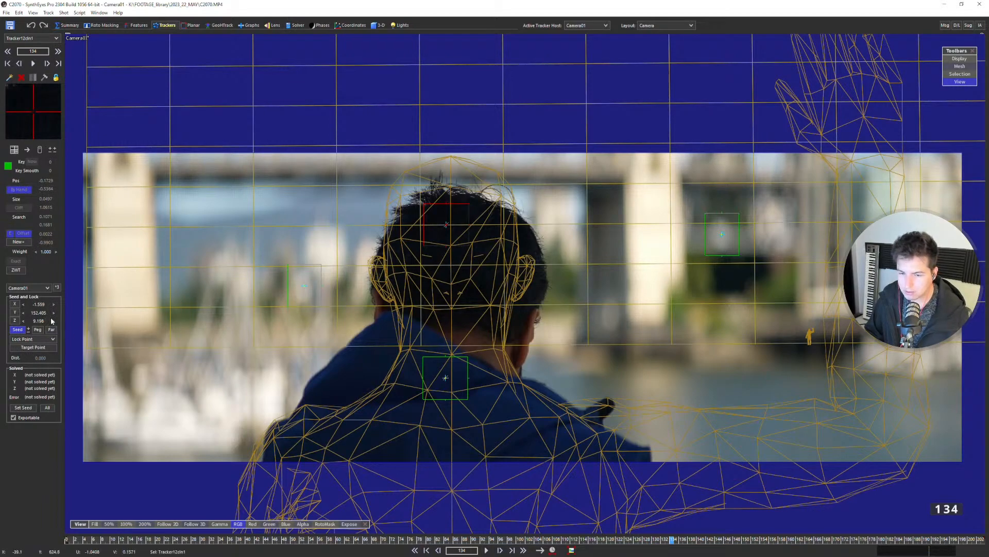
Set the solver's end frame to 128 and try solving the scene, discarding the result.
click(295, 25)
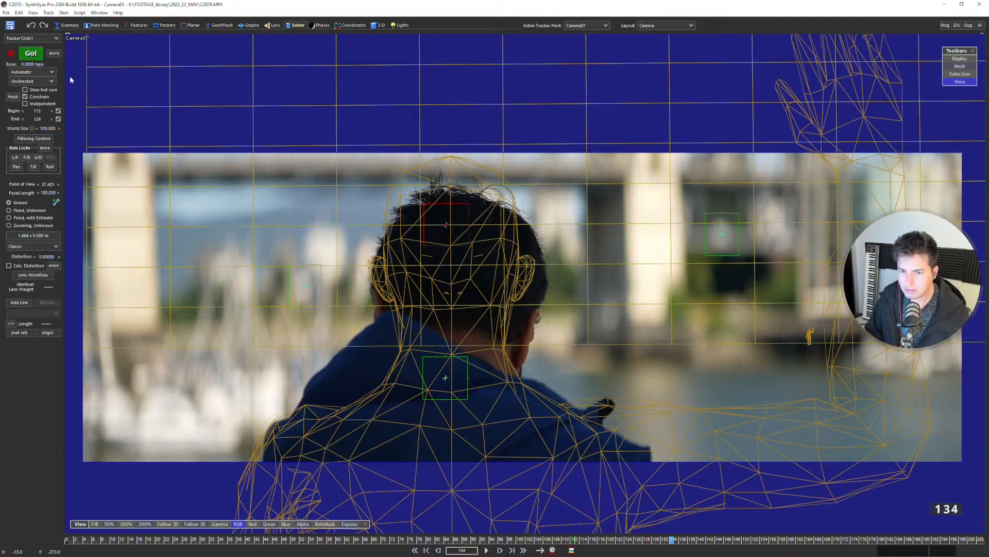
click(37, 111)
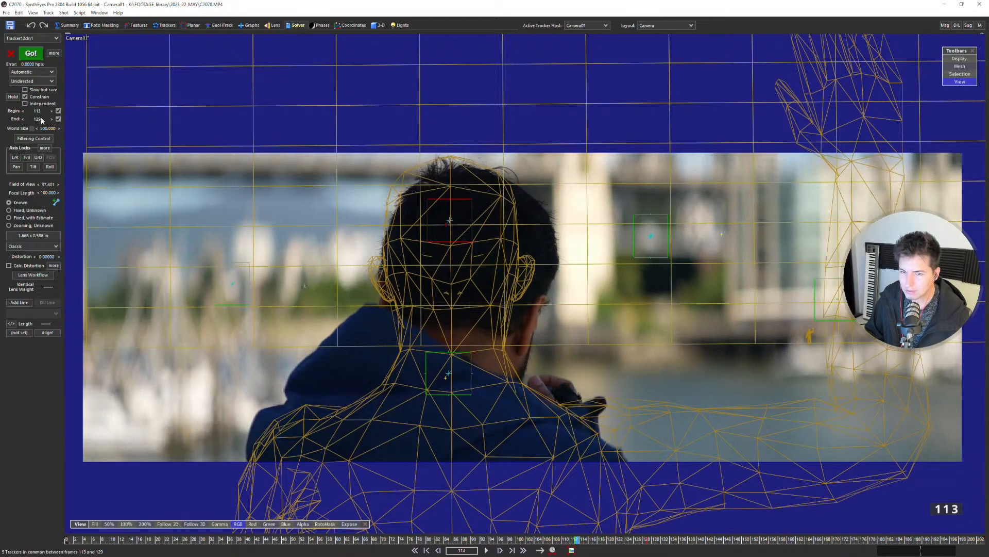
drag(40, 119, 37, 119)
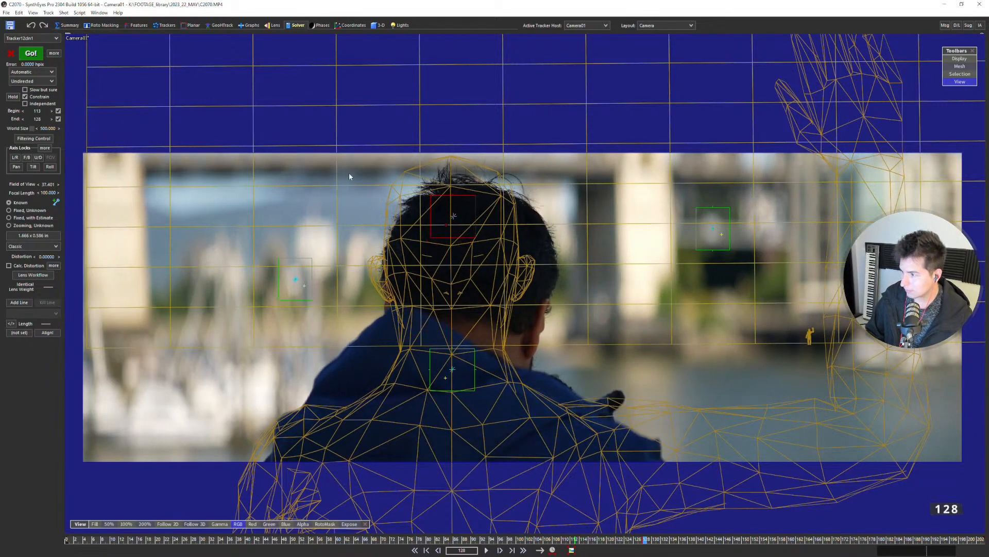
key(F9)
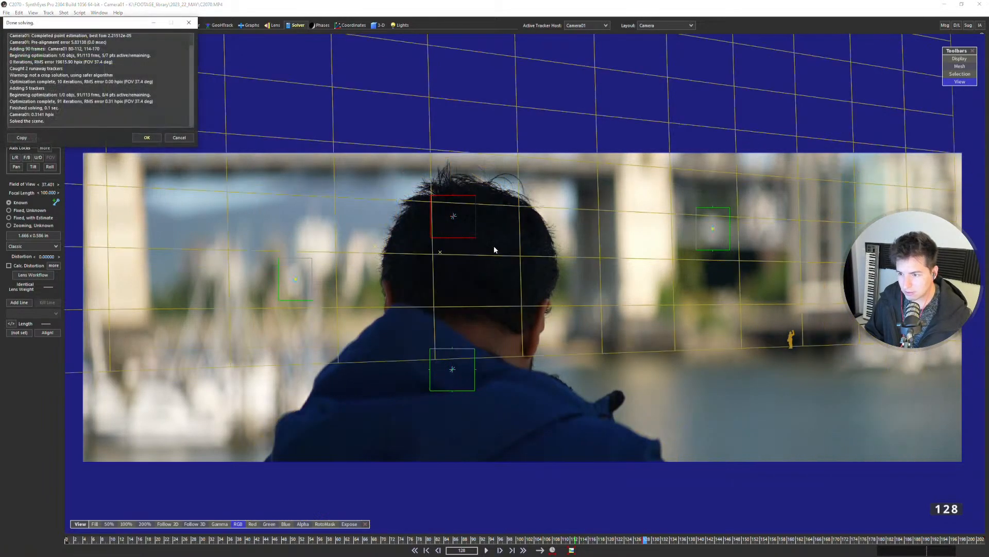
click(178, 138)
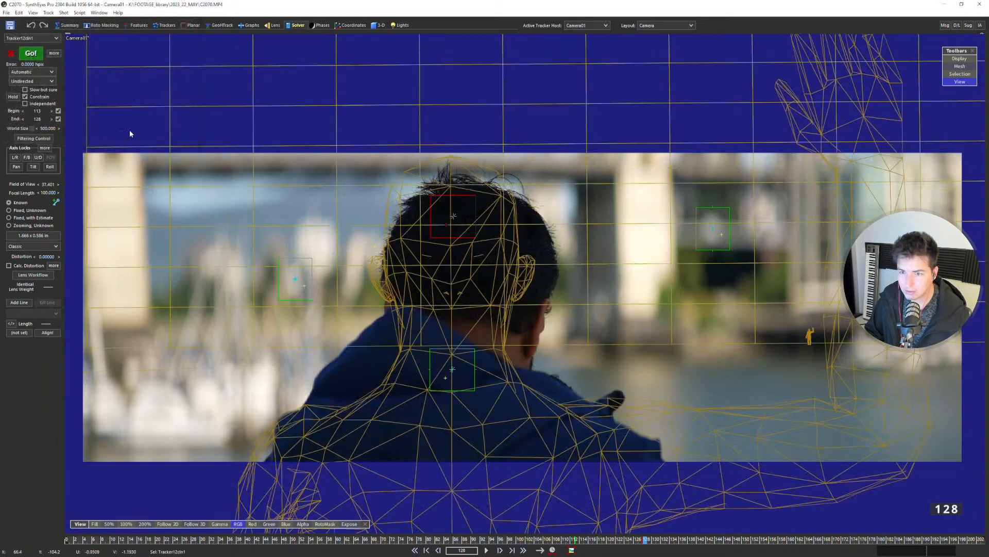
Set the solver's begin frame to 114 and try solving the scene, discarding the result.
key(Left)
key(Left)
key(Left)
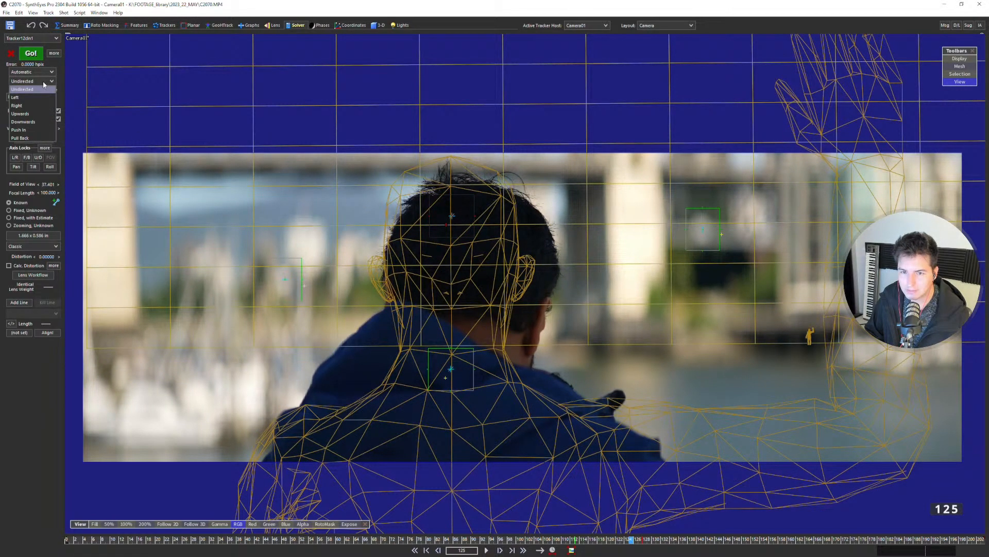
drag(39, 112, 42, 112)
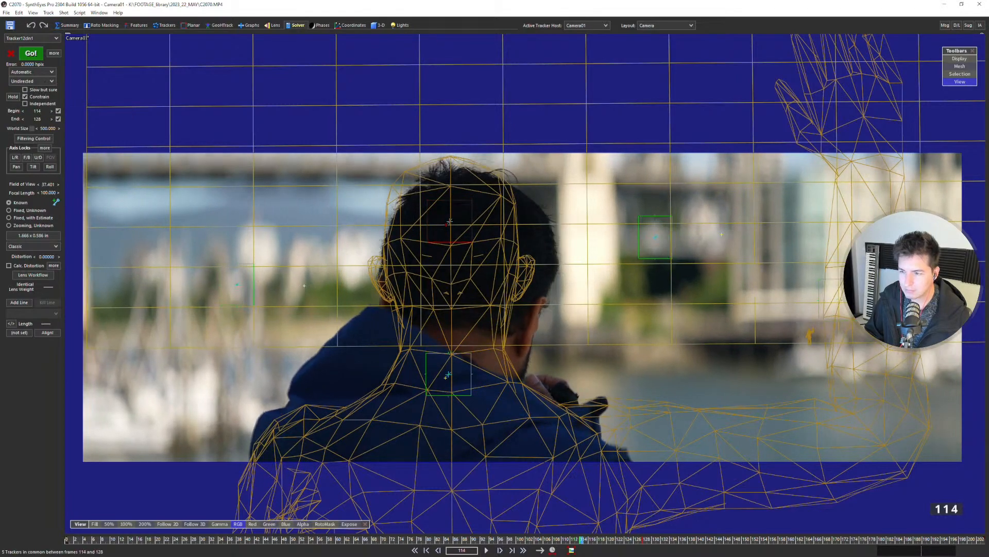
click(31, 54)
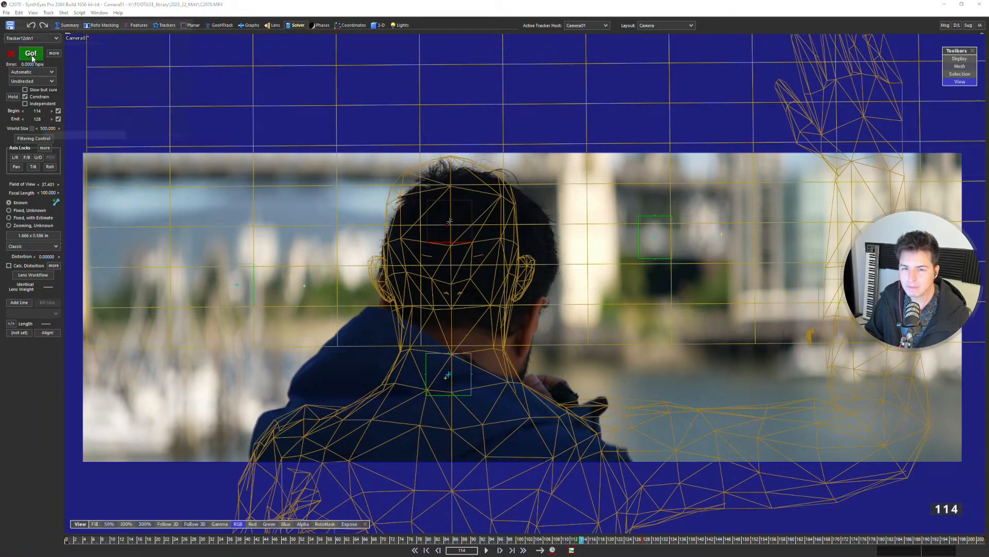
click(184, 140)
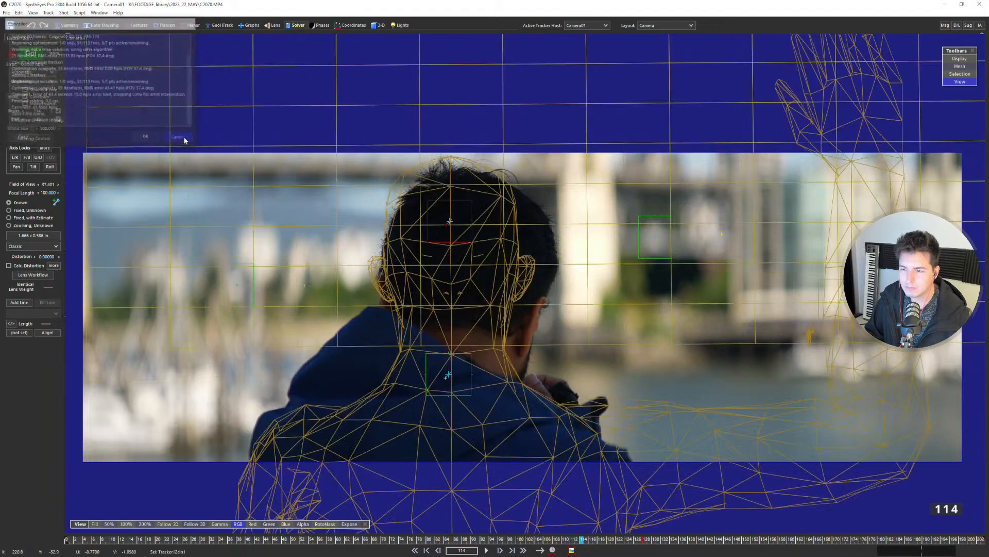
Set the lens type to Fixed, Unknown and try solving the scene, discarding the result.
key(Left)
key(Left)
click(33, 210)
click(31, 53)
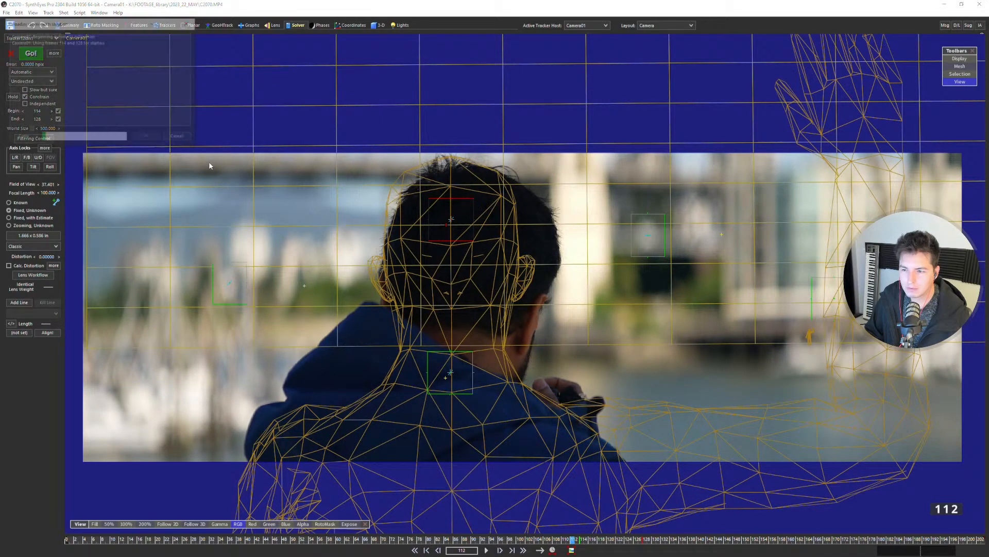
click(174, 141)
Try the Fixed, Unknown solve once more at frame 112, discarding the result.
key(Left)
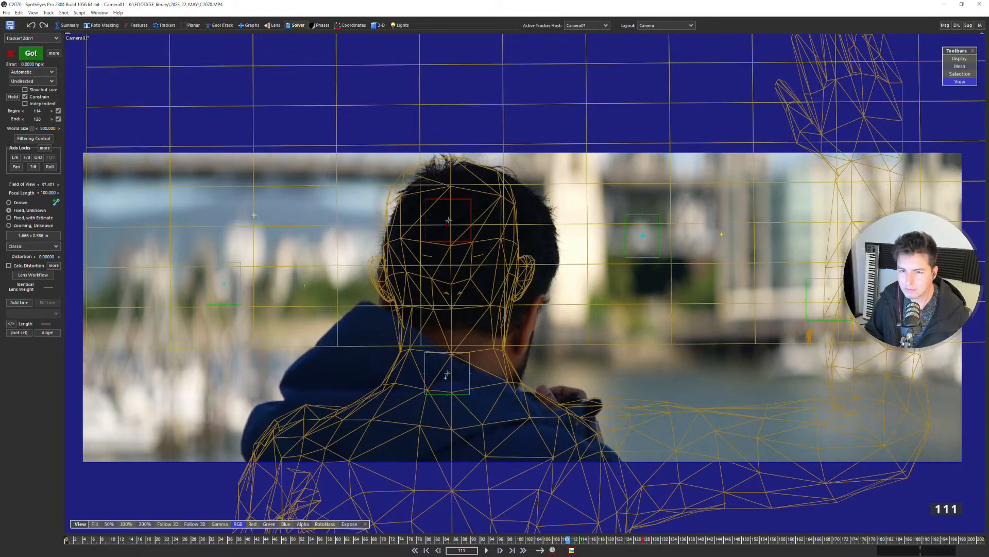
key(Right)
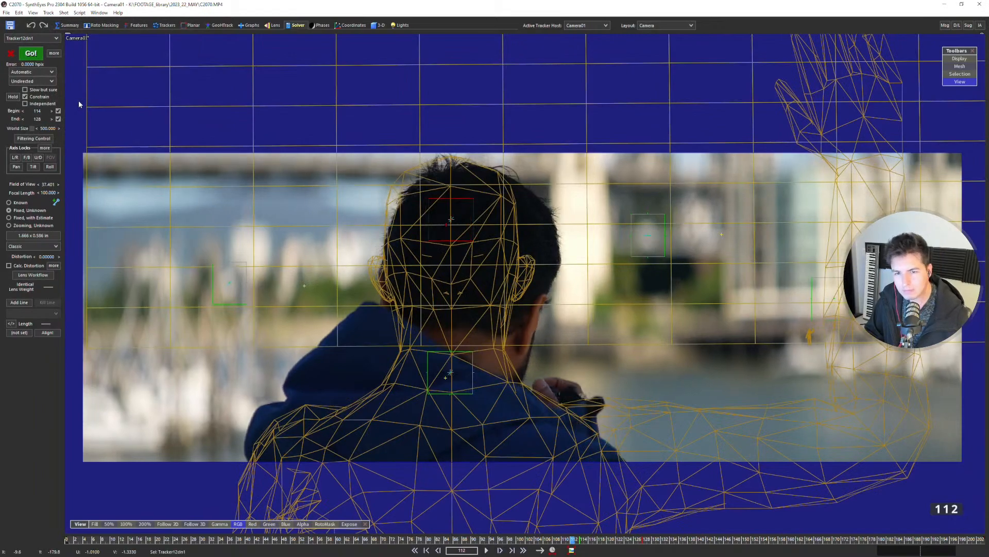
click(31, 53)
click(172, 138)
Return to the Quad layout at frame 111 and examine the camera, body mesh and distant tracker positions in the Top and Left views.
key(Left)
key(Left)
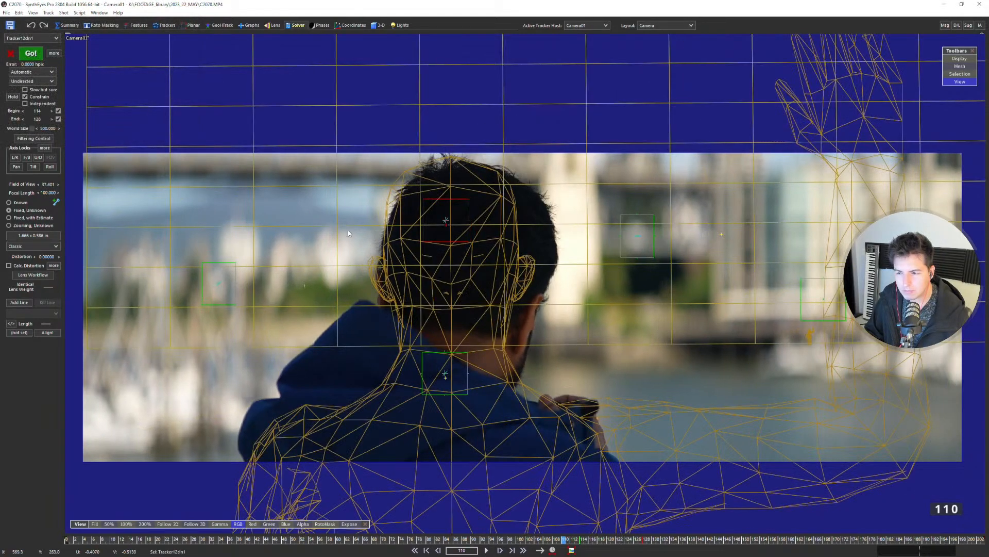
key(Right)
key(7)
scroll(311, 149, down, 5)
scroll(311, 149, down, 5)
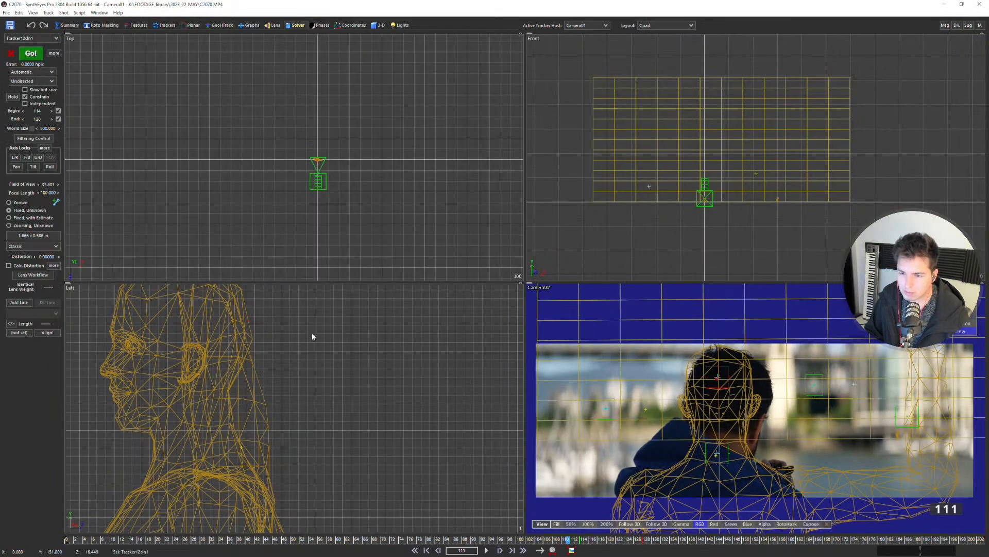
scroll(428, 373, down, 10)
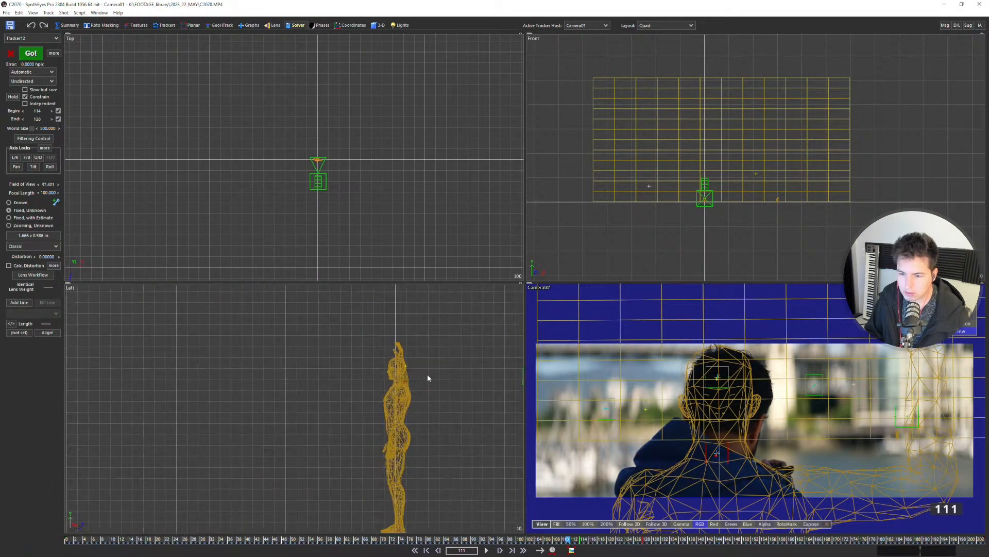
scroll(283, 367, up, 5)
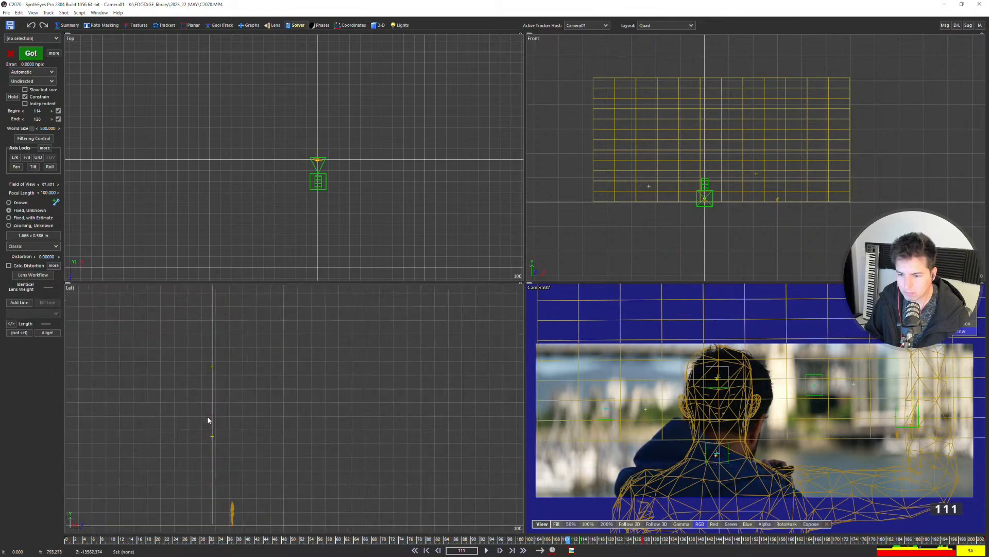
Select the farthest tracker, set the world size to 2150 and try solving the scene, discarding the result.
click(213, 371)
click(215, 367)
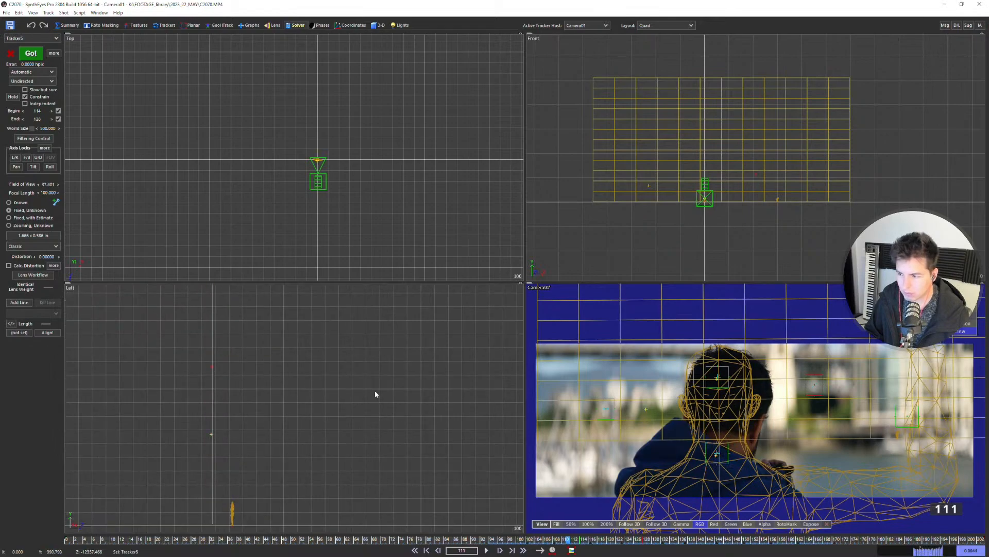
drag(45, 129, 52, 130)
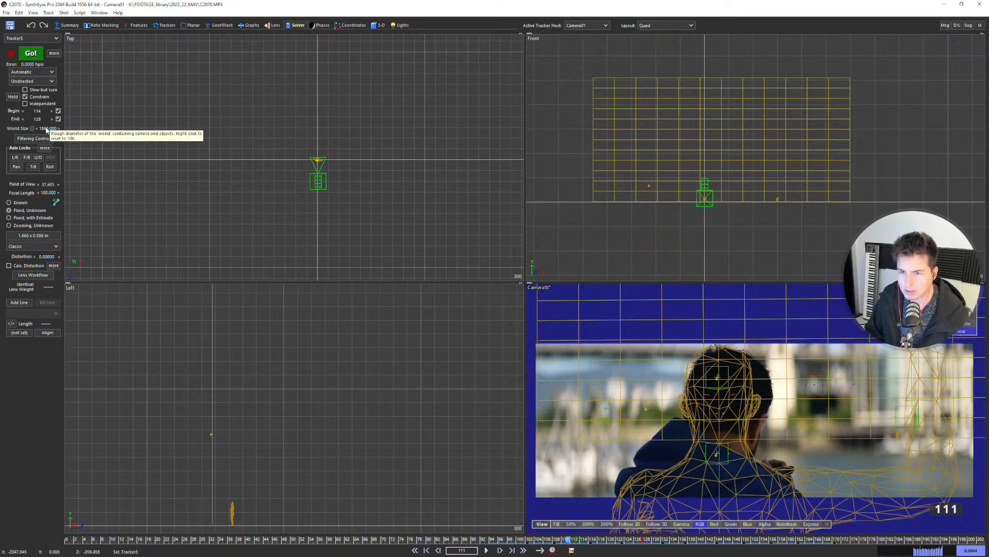
click(31, 53)
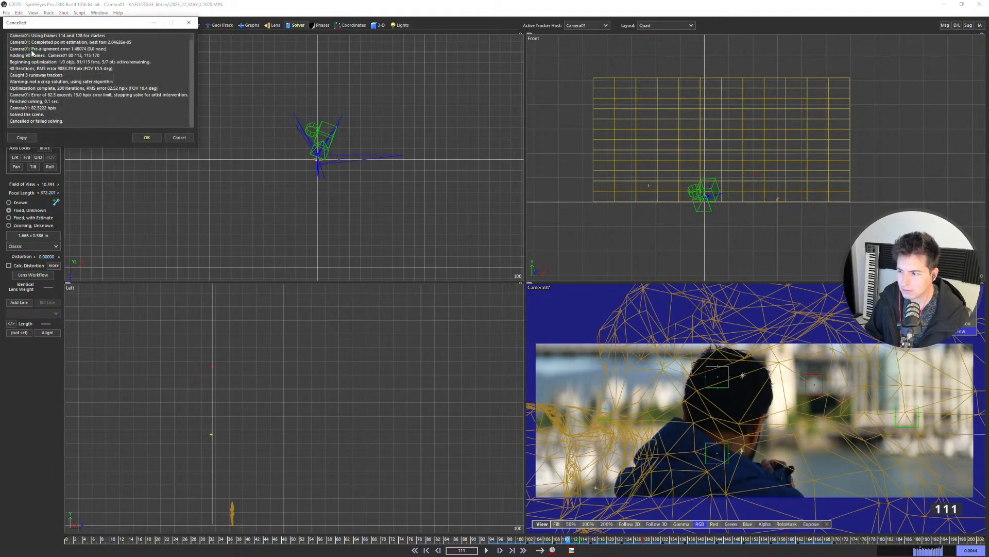
click(178, 138)
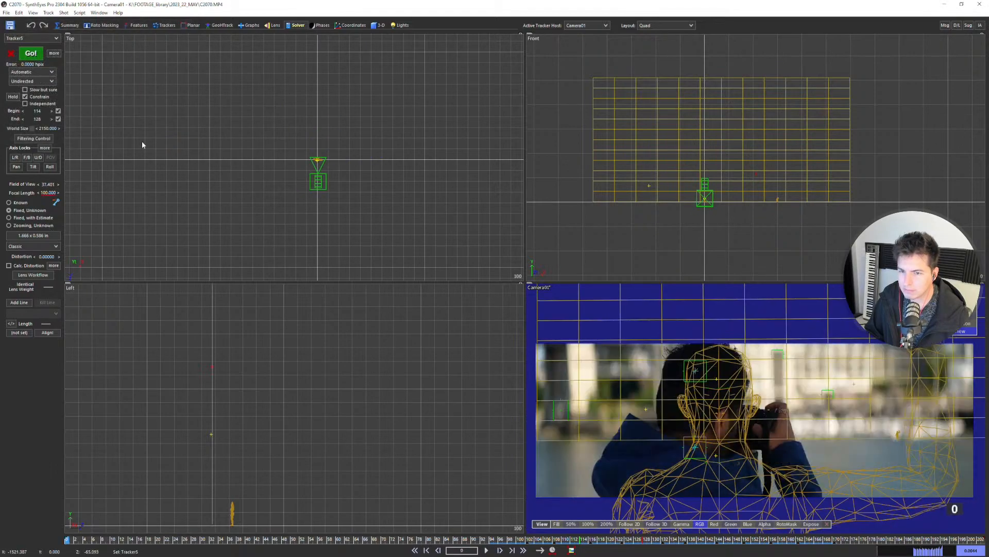
Set the solver's begin frame to 116 and try solving the scene, discarding the result.
click(39, 110)
click(31, 53)
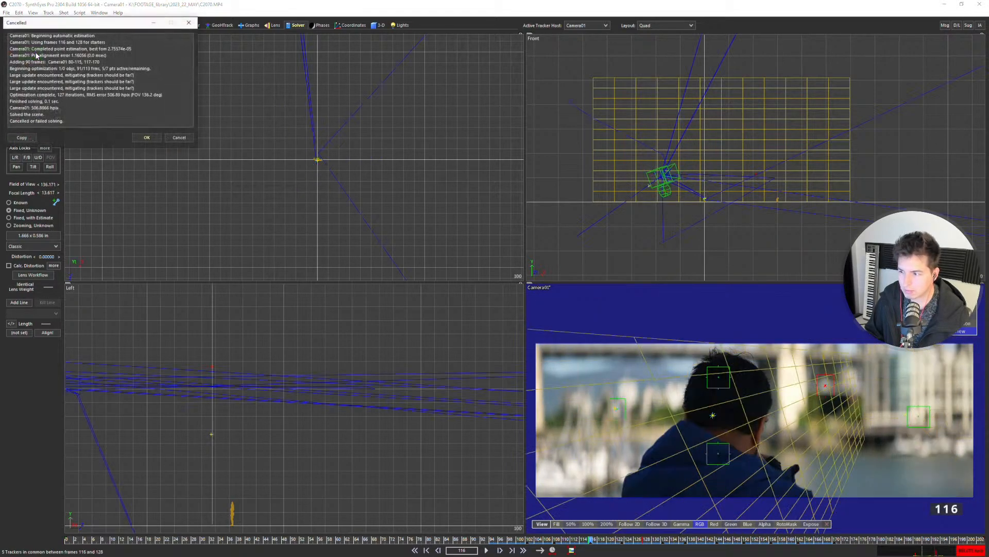
click(179, 138)
Examine the camera and body mesh in the Top and Front views and check the trackers' seed and lock settings.
scroll(310, 164, up, 8)
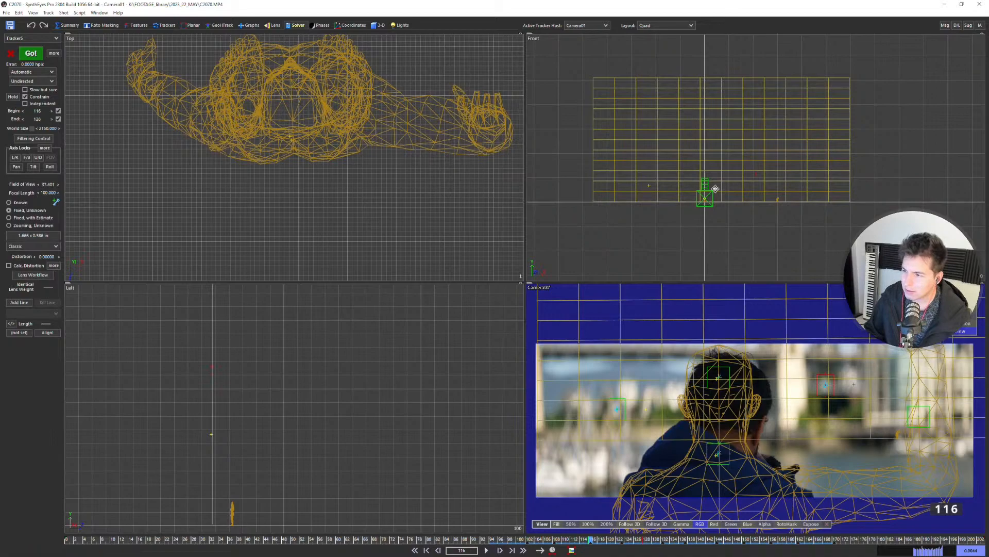
scroll(704, 202, up, 10)
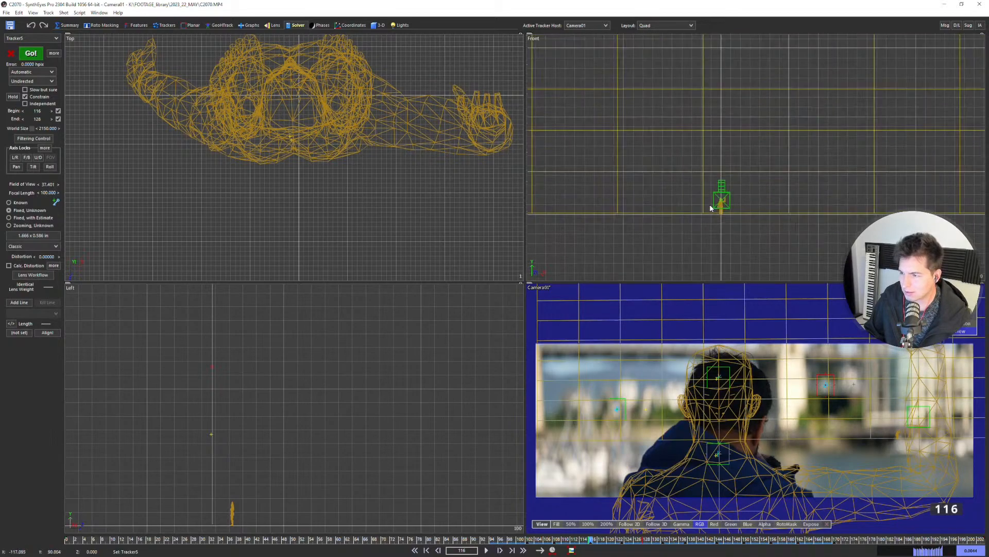
scroll(738, 196, up, 6)
middle_drag(738, 195, 743, 199)
scroll(761, 179, up, 3)
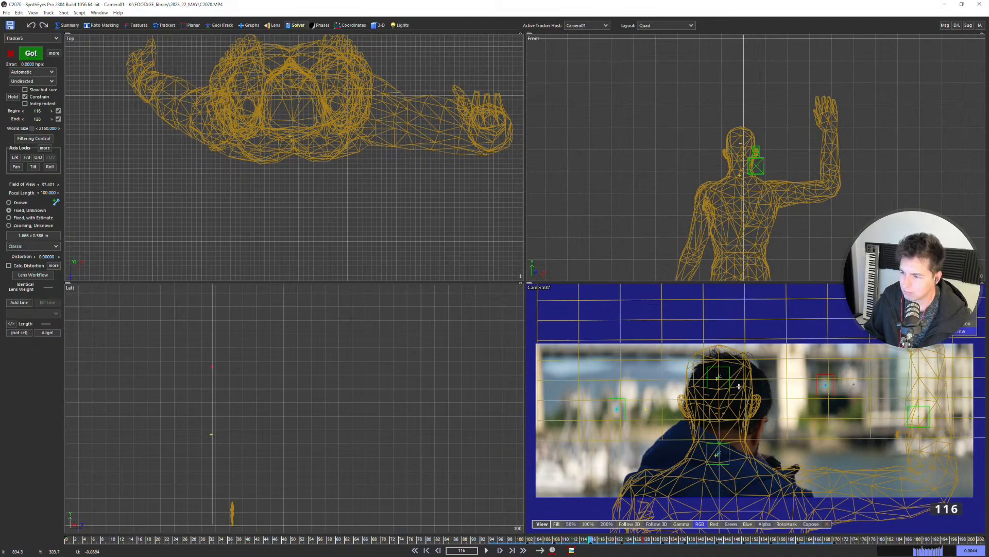
click(721, 381)
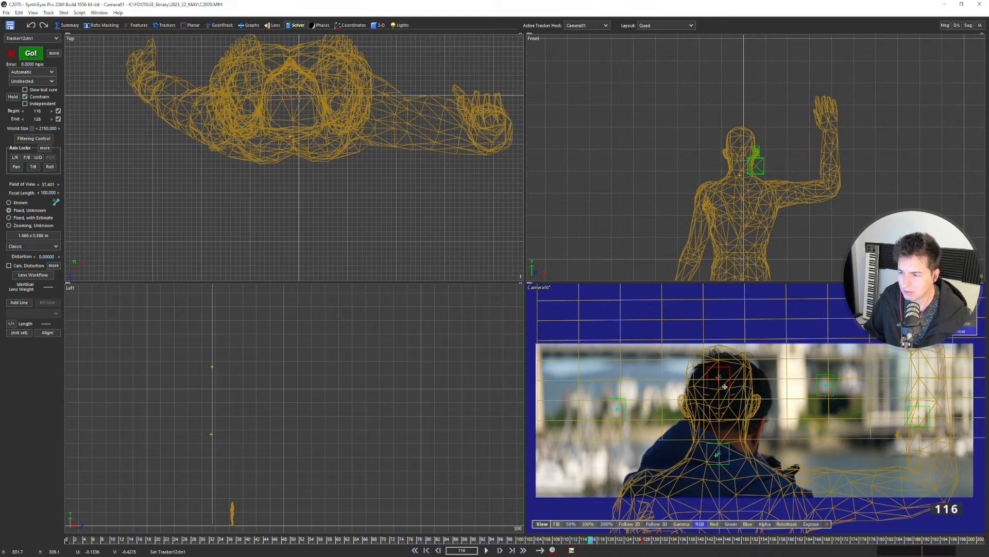
click(160, 26)
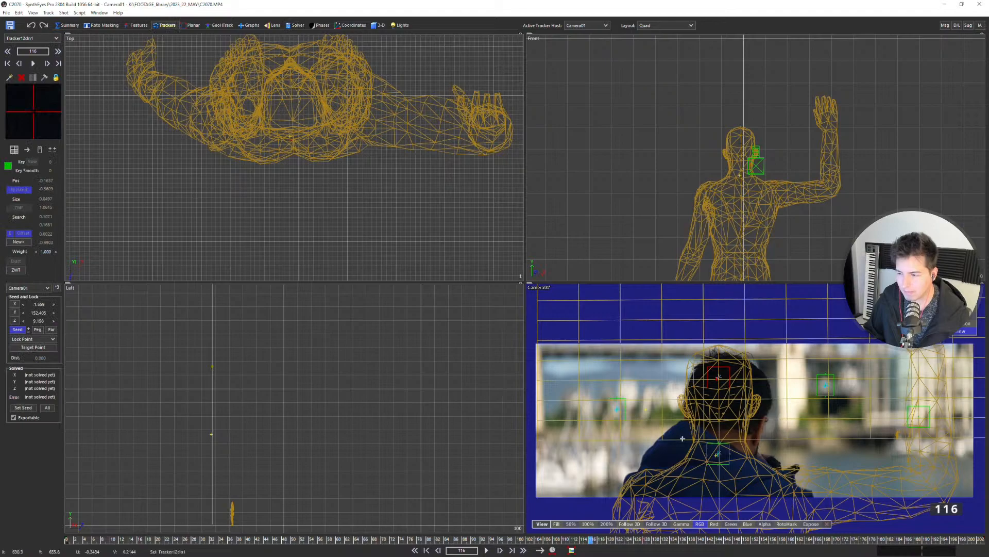
key(ctrl+a)
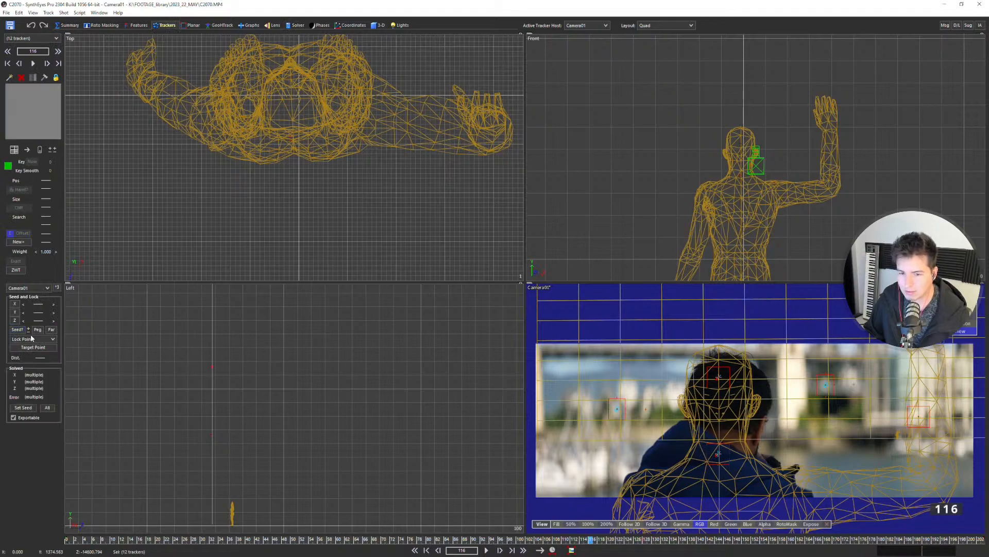
click(653, 401)
Enlarge the camera view and play the shot to frame 132 to compare the mesh and trackers with the footage.
click(530, 283)
scroll(575, 324, down, 3)
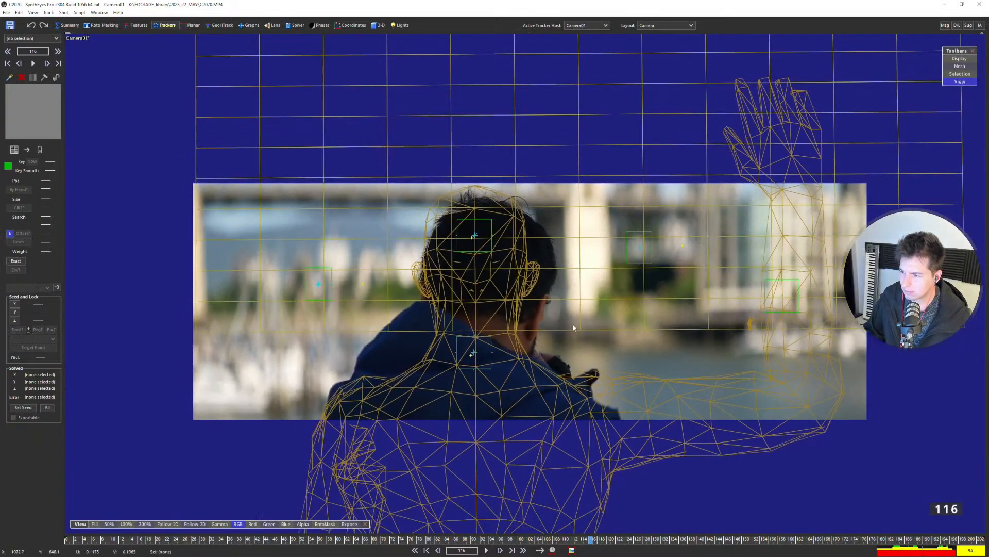
key(space)
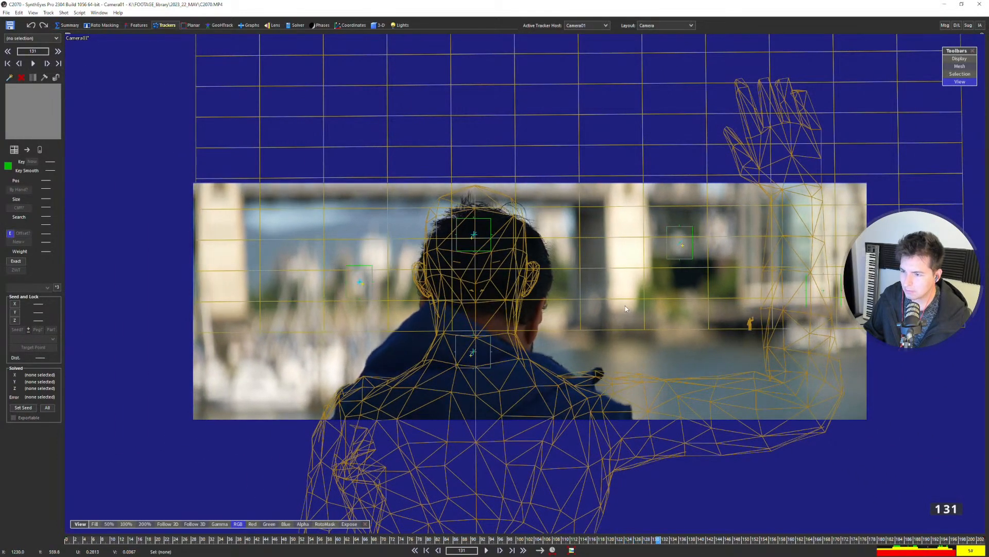
drag(626, 305, 607, 301)
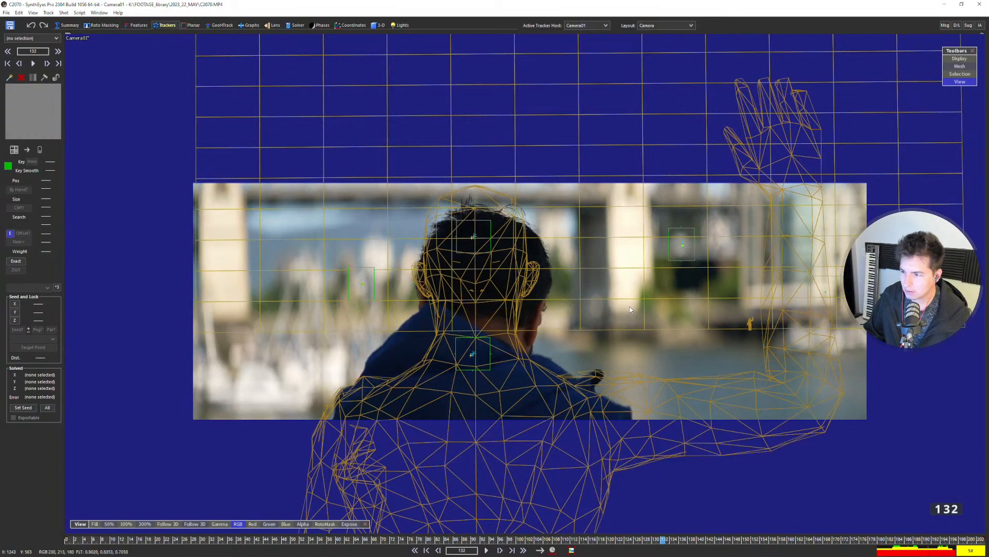
Select all trackers and try solving the scene at frame 132, discarding the result.
key(ctrl+a)
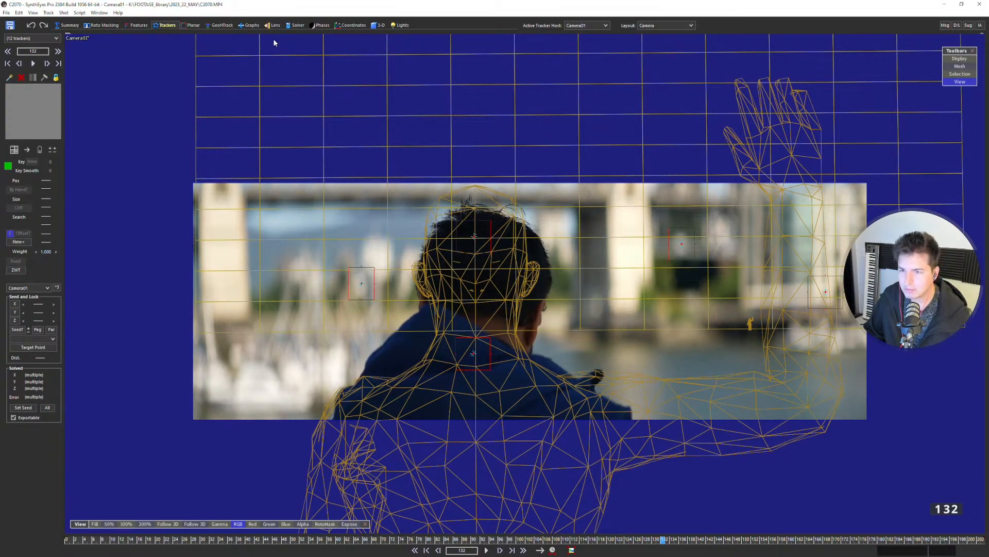
click(295, 25)
click(28, 54)
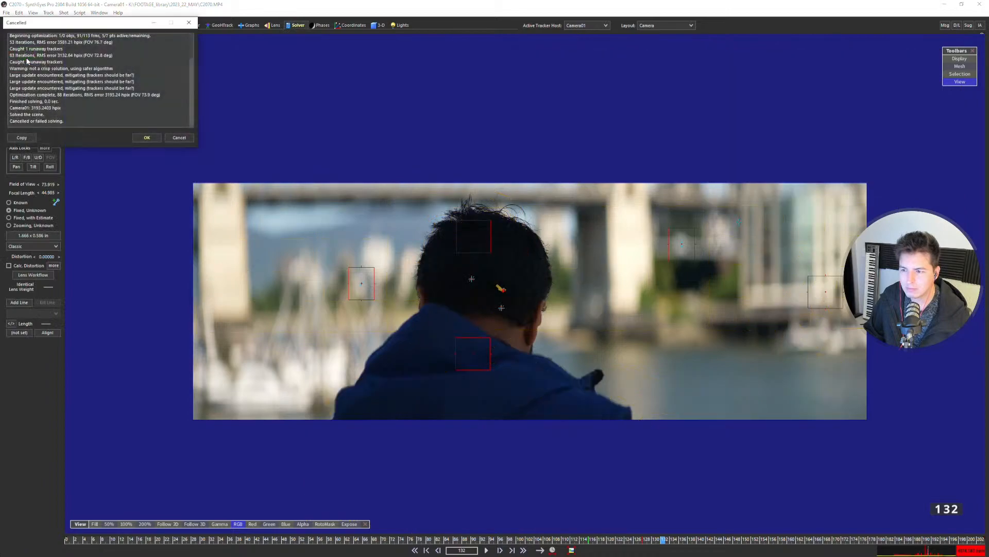
click(181, 138)
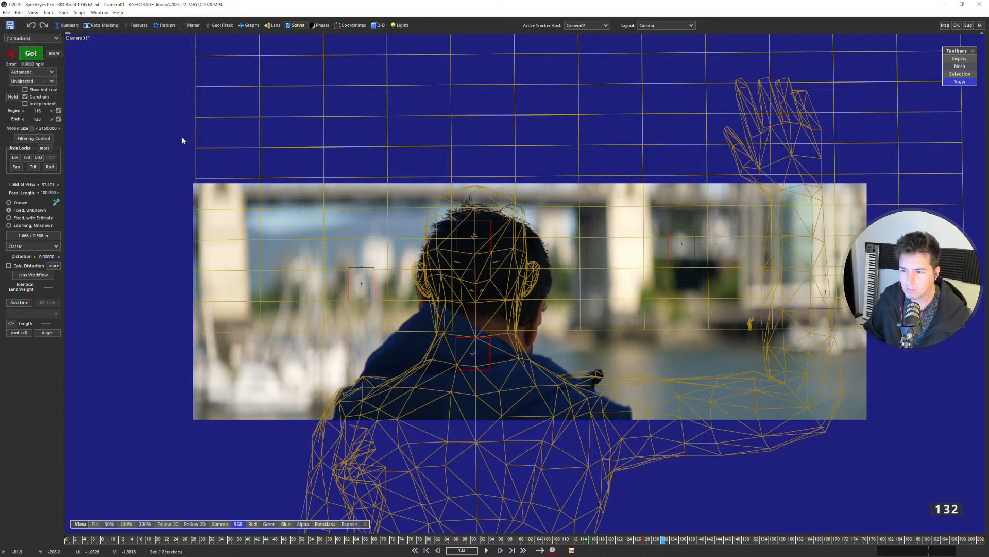
Review the shot's image format and sensor settings and close them without changes.
click(63, 12)
click(79, 30)
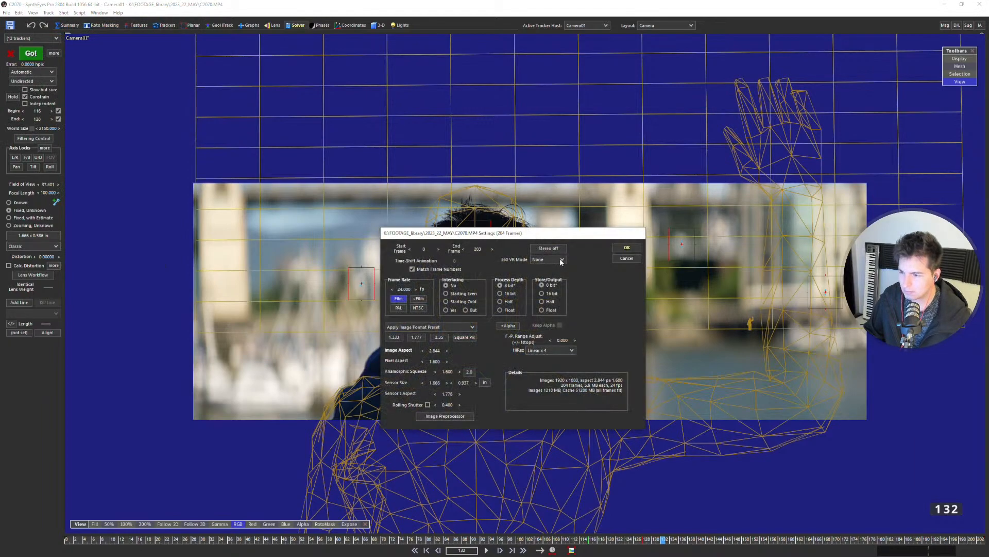
click(627, 258)
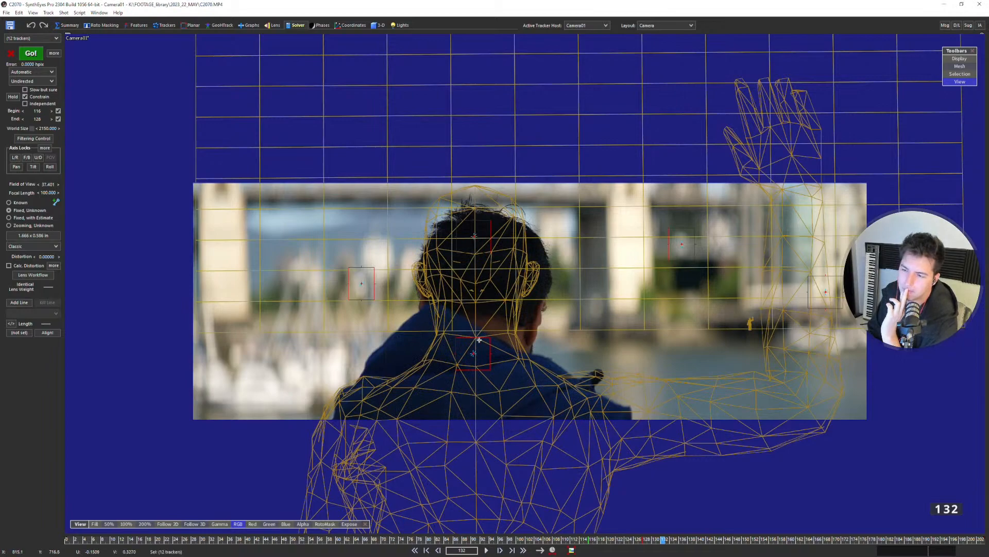
Scrub back to frame 114 and try solving the scene from there, discarding the result.
drag(647, 538, 602, 536)
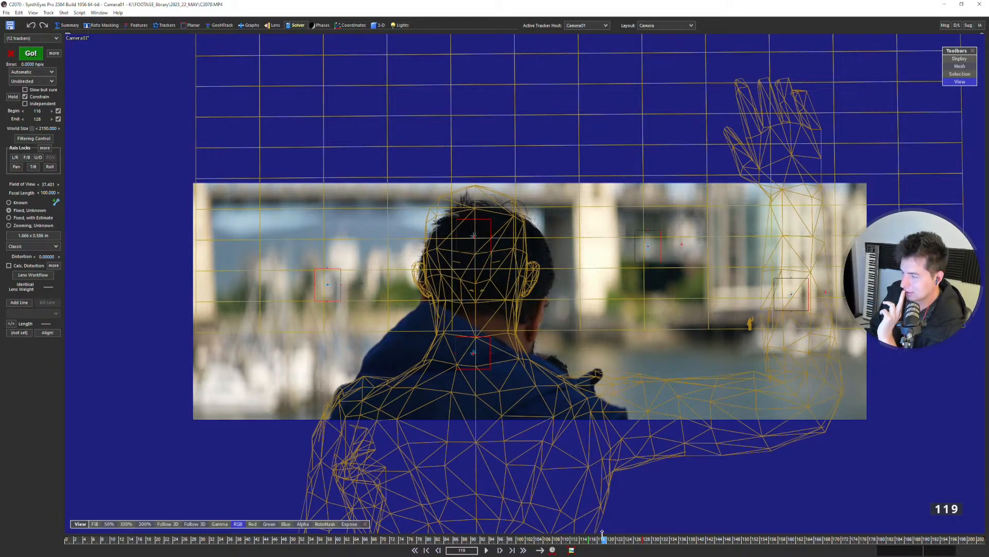
drag(601, 532, 597, 535)
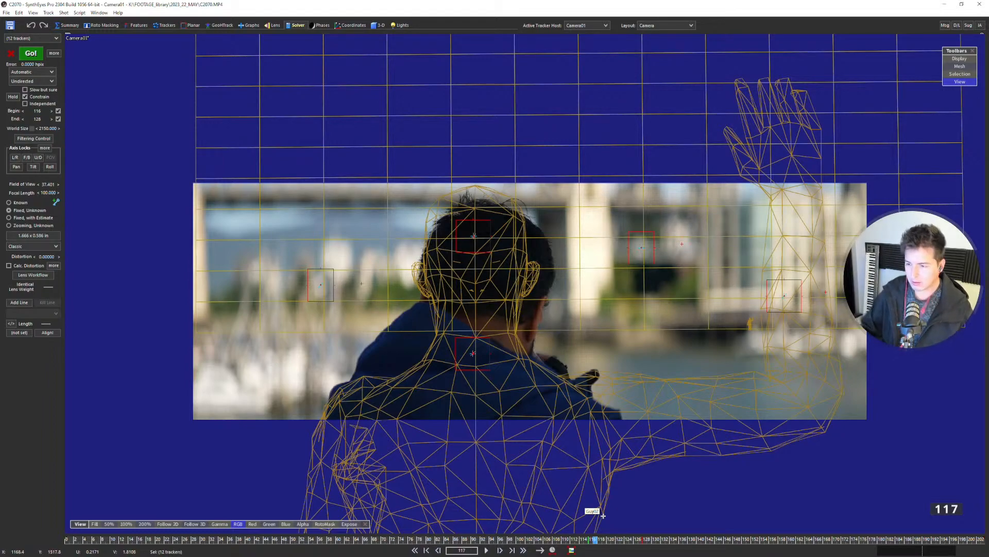
mouse_move(594, 540)
mouse_down()
mouse_move(659, 540)
mouse_move(550, 540)
mouse_move(582, 539)
mouse_up()
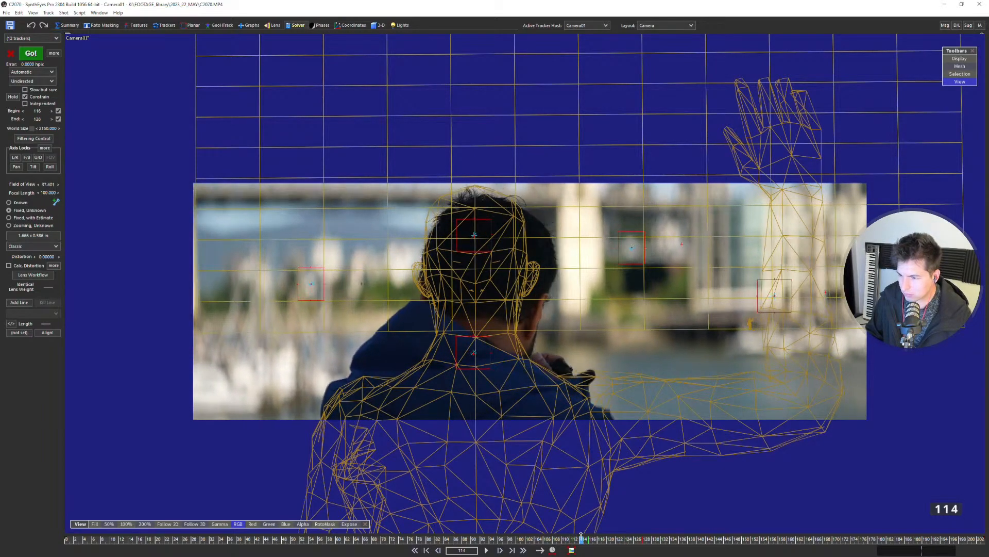
key(shift+g)
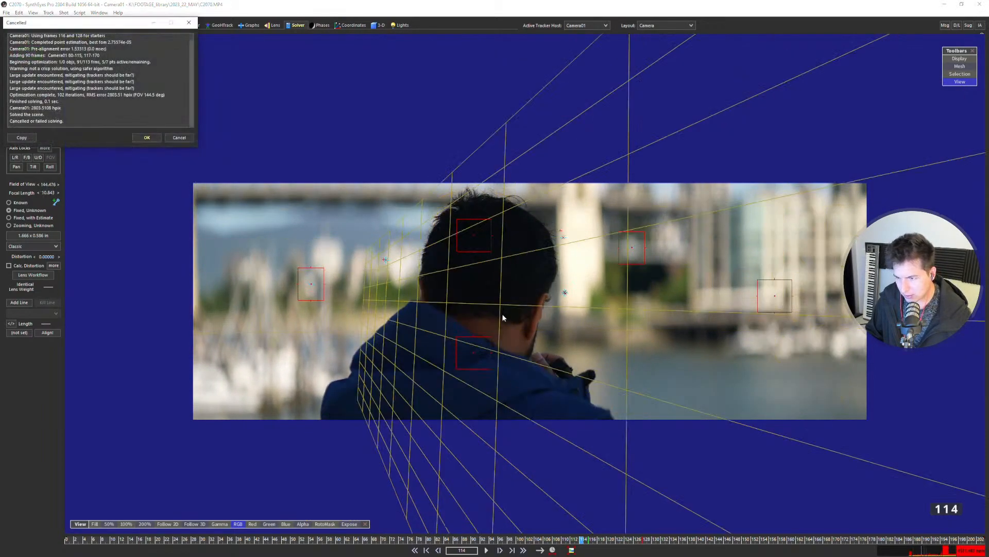
click(179, 138)
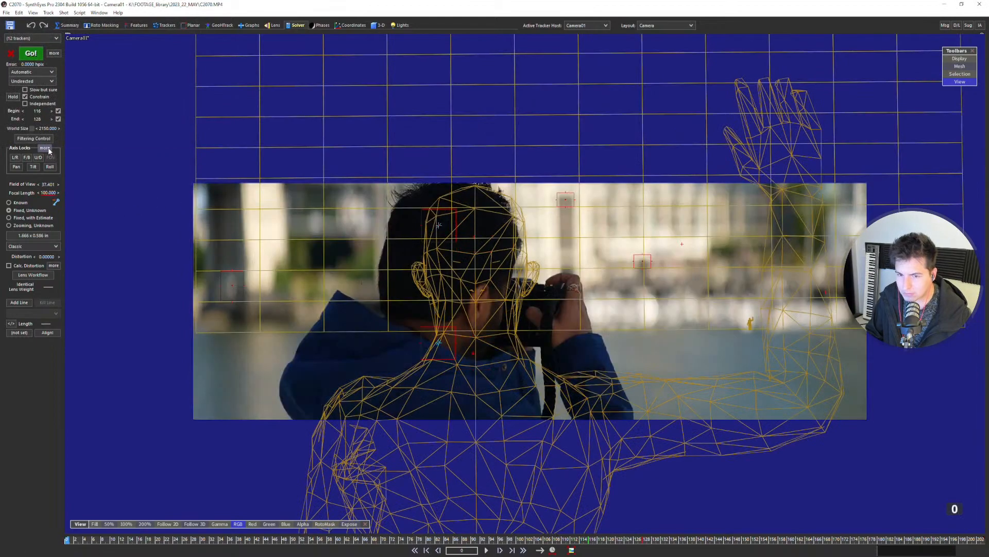
Check the camera's hard and soft lock weights and try solving the scene with Constrain turned off, discarding the result.
click(45, 147)
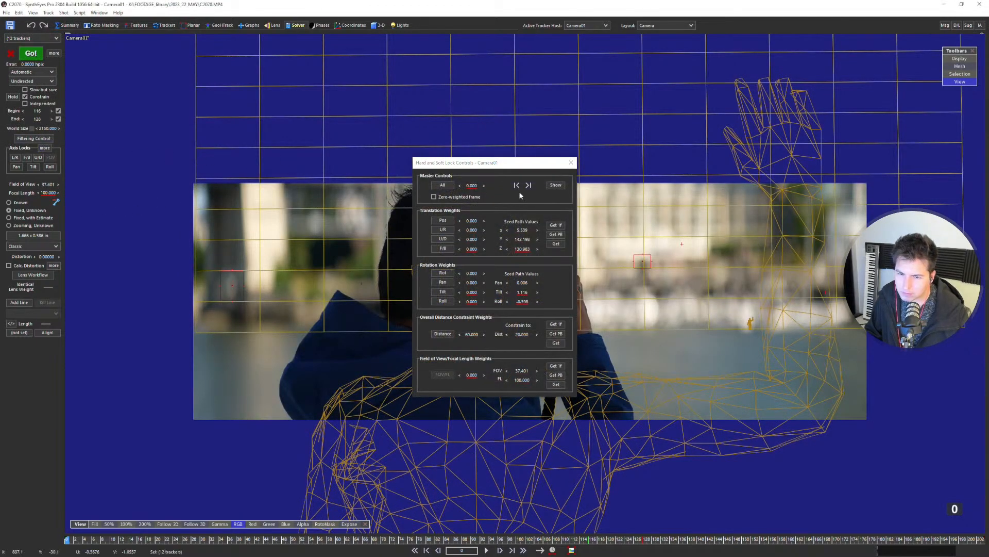
click(570, 163)
click(41, 98)
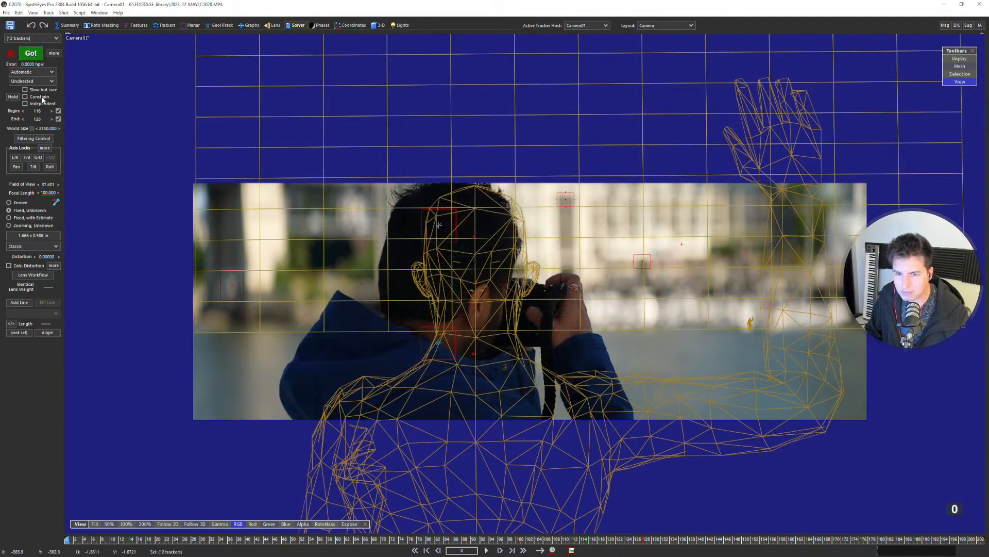
click(35, 56)
click(175, 136)
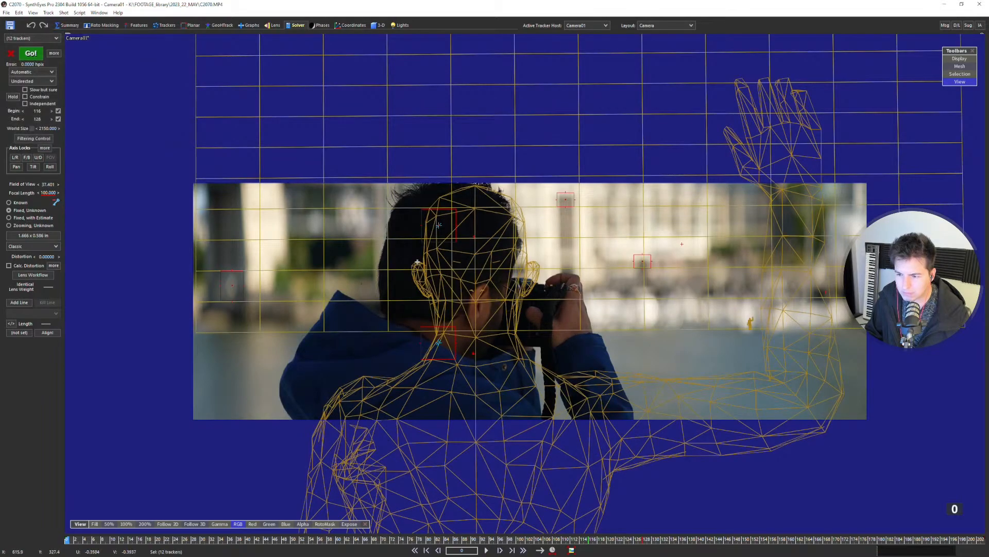
Return to the Quad layout, select Tracker6 on the mesh in the Left view and check its footage position at frame 132.
scroll(237, 412, down, 2)
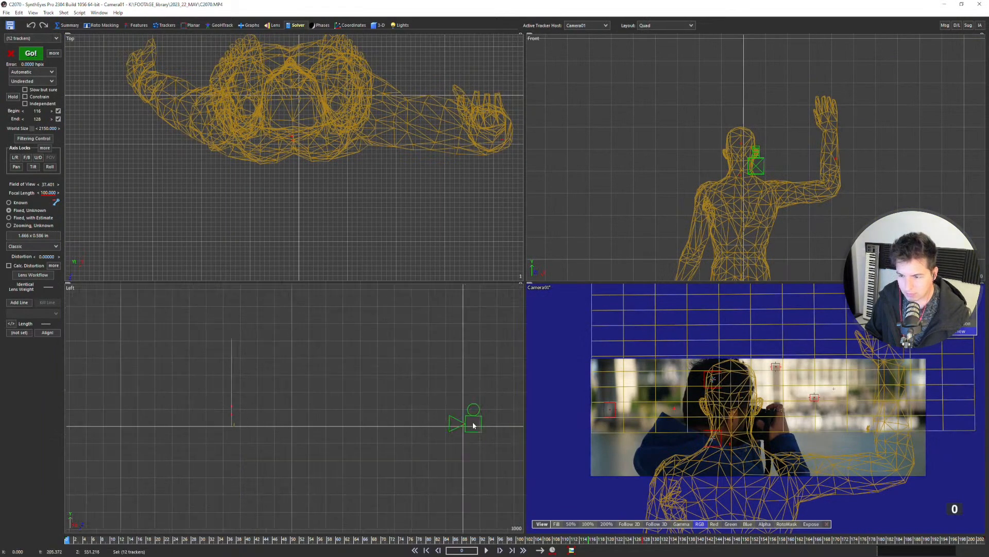
scroll(473, 424, up, 10)
scroll(426, 429, up, 4)
scroll(390, 413, up, 8)
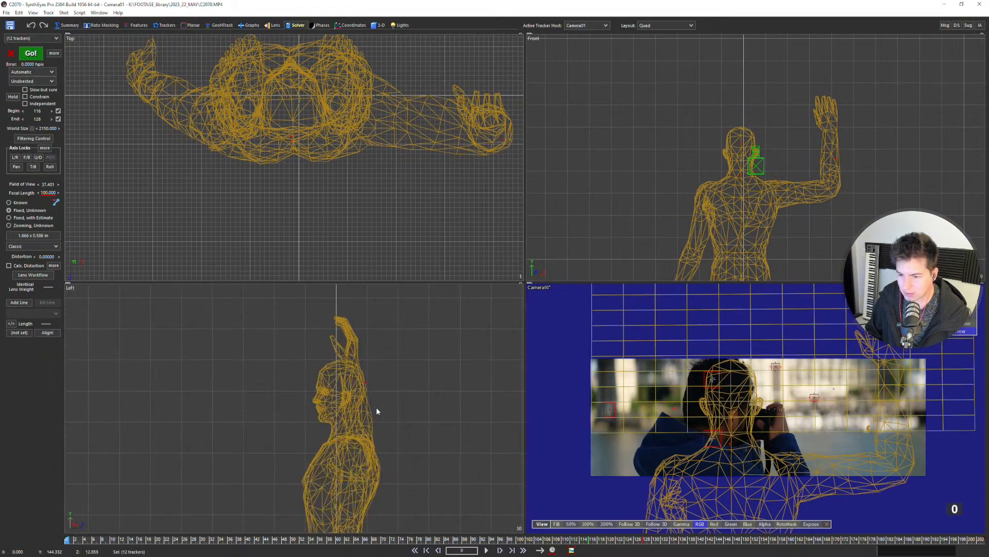
click(382, 394)
click(353, 401)
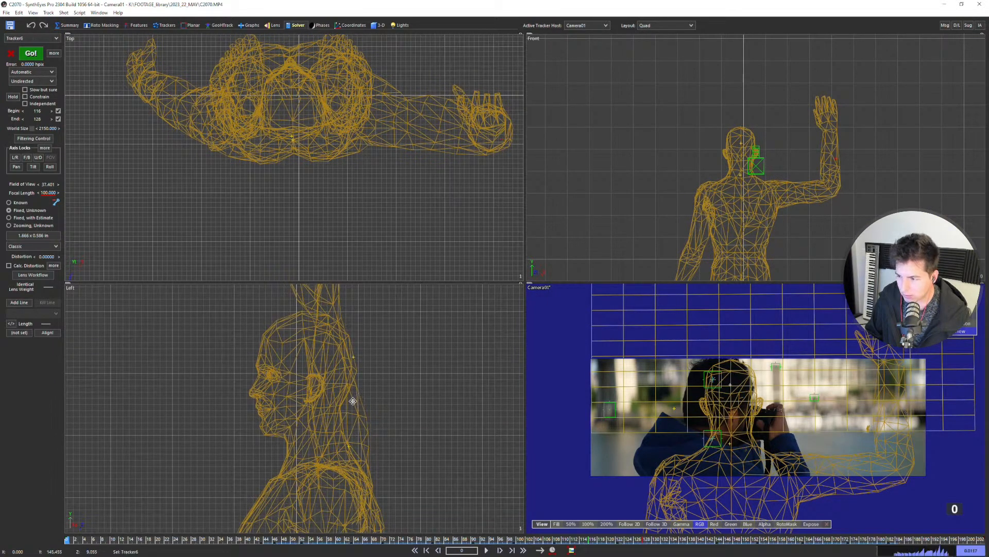
drag(440, 537, 533, 536)
drag(556, 526, 663, 507)
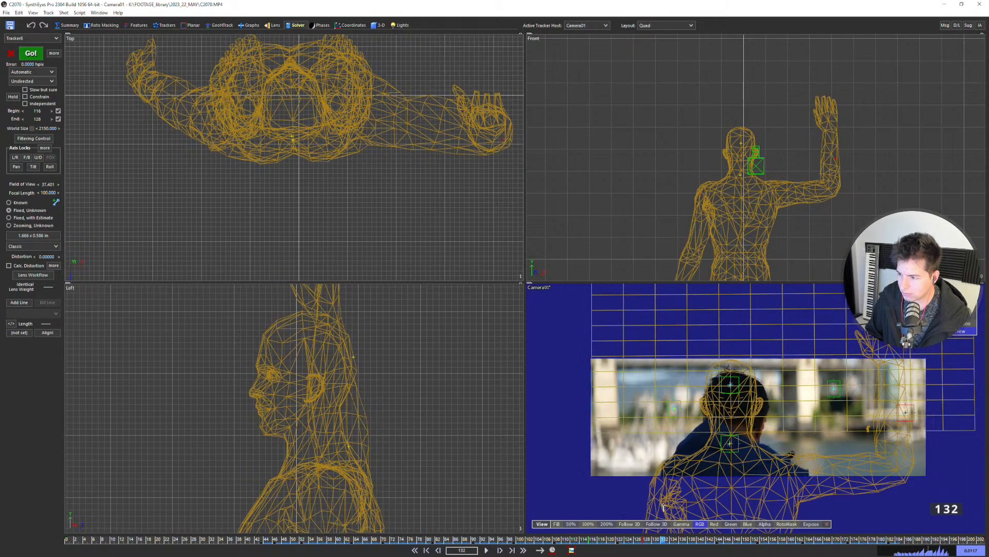
scroll(921, 412, up, 2)
middle_drag(920, 411, 841, 391)
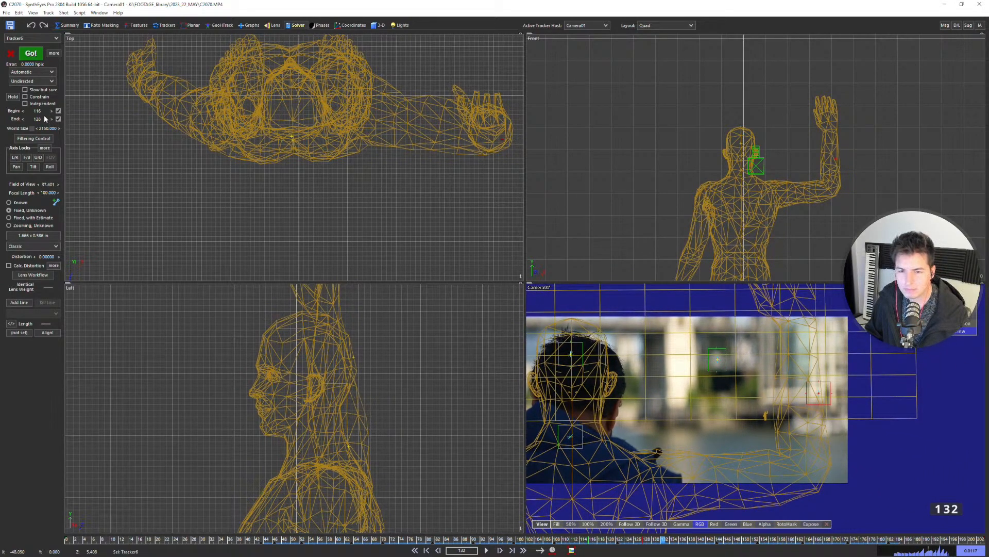
Make Tracker6 Unconstrained with its seed turned off and solve the scene.
click(160, 25)
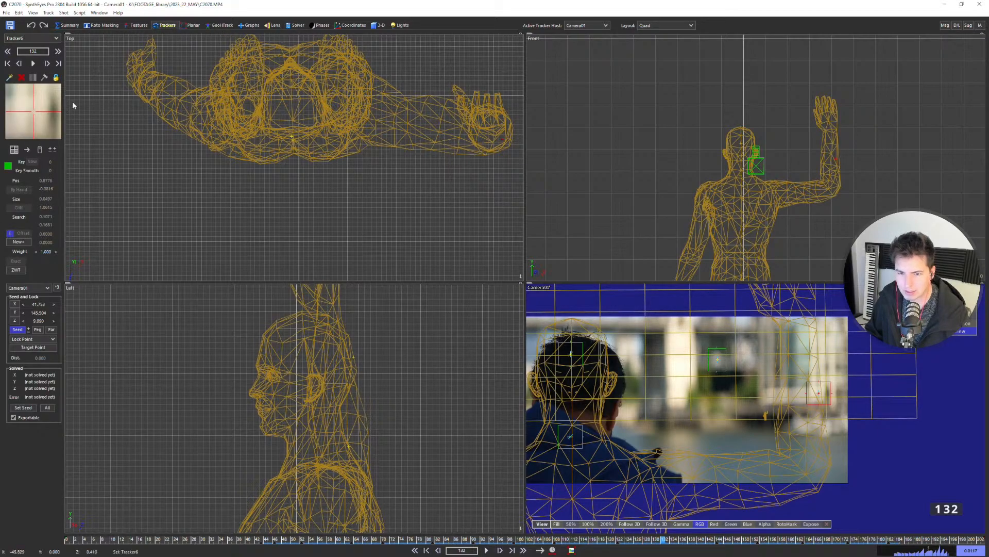
click(19, 339)
click(23, 347)
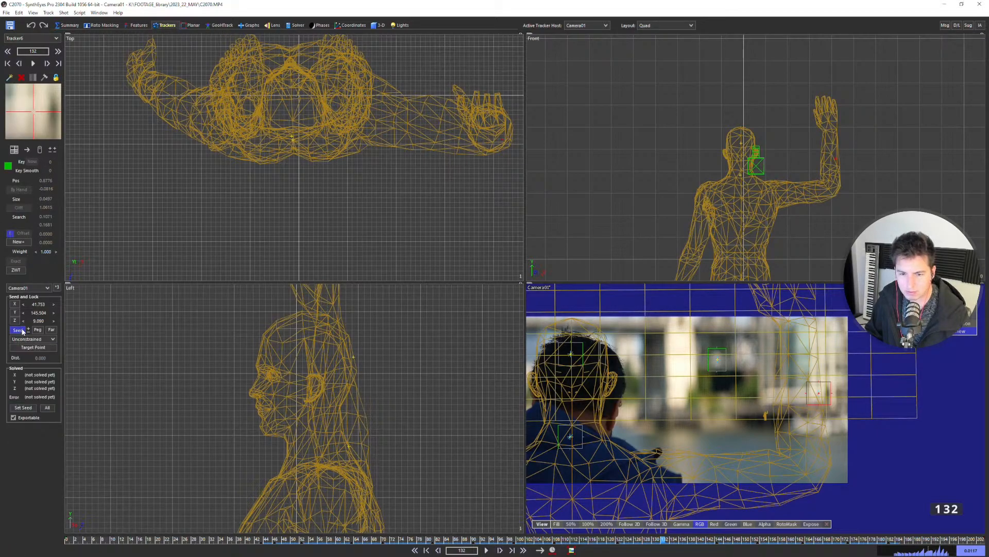
click(19, 330)
key(shift+g)
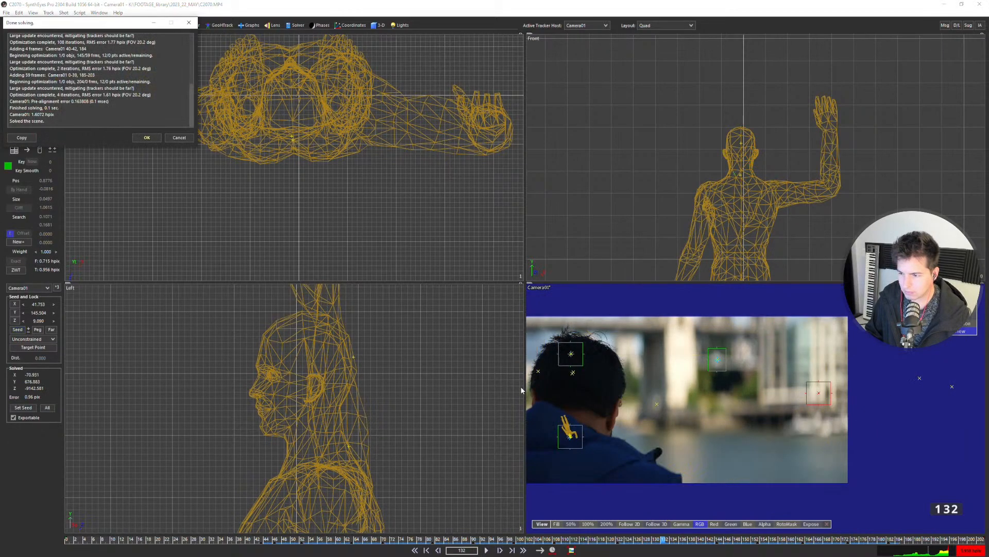
Discard the solve result, select the tracker at the back of the mesh's head and check it at frame 130 in the Camera layout.
click(178, 137)
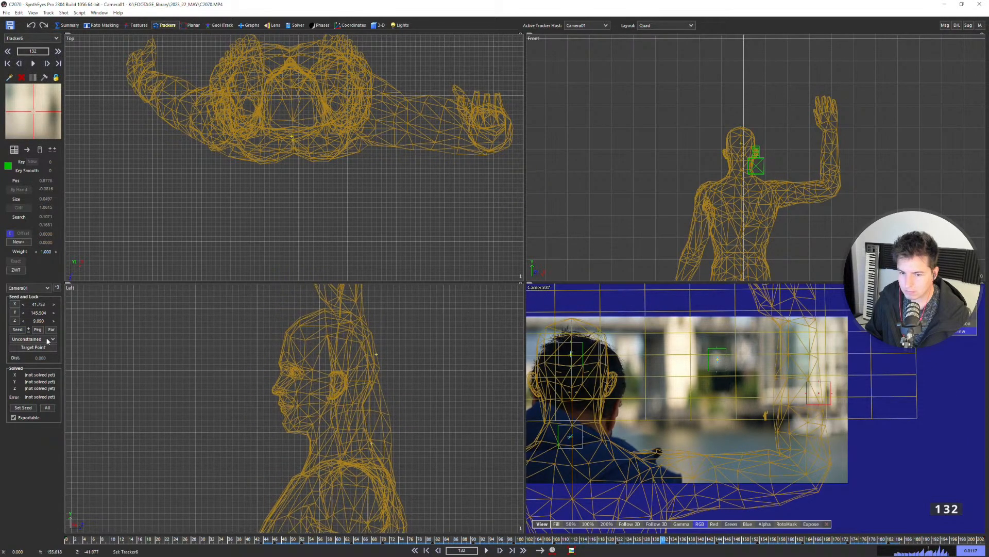
key(Left)
key(Left)
click(376, 356)
key(m)
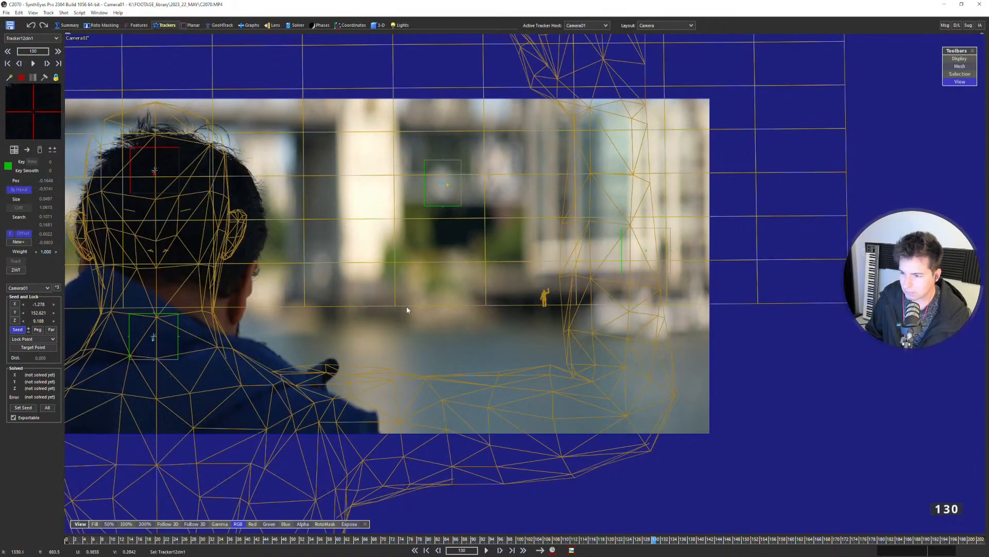
scroll(406, 309, down, 2)
key(Right)
middle_drag(404, 304, 601, 313)
key(Left)
Try solving the scene at frame 130, discarding the result.
click(295, 25)
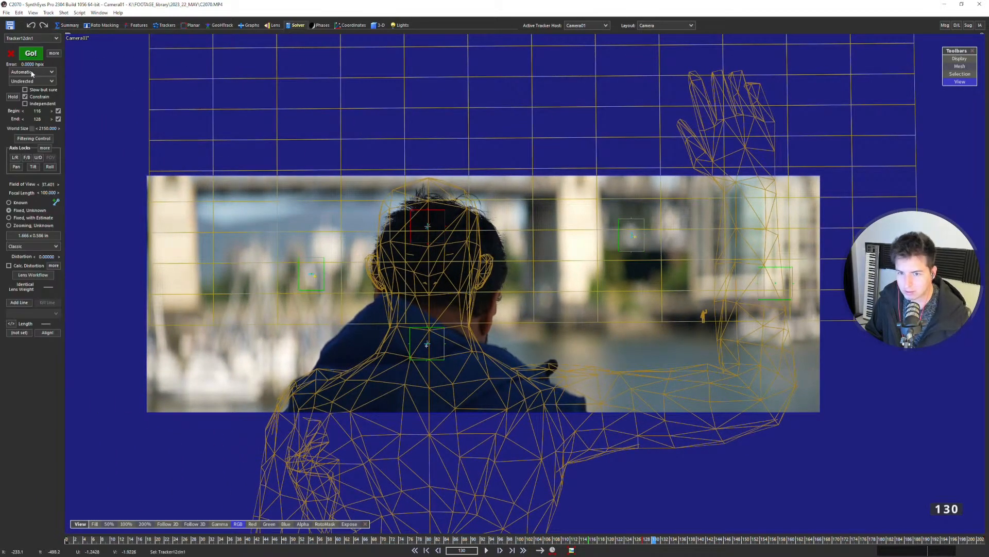
click(31, 54)
click(179, 138)
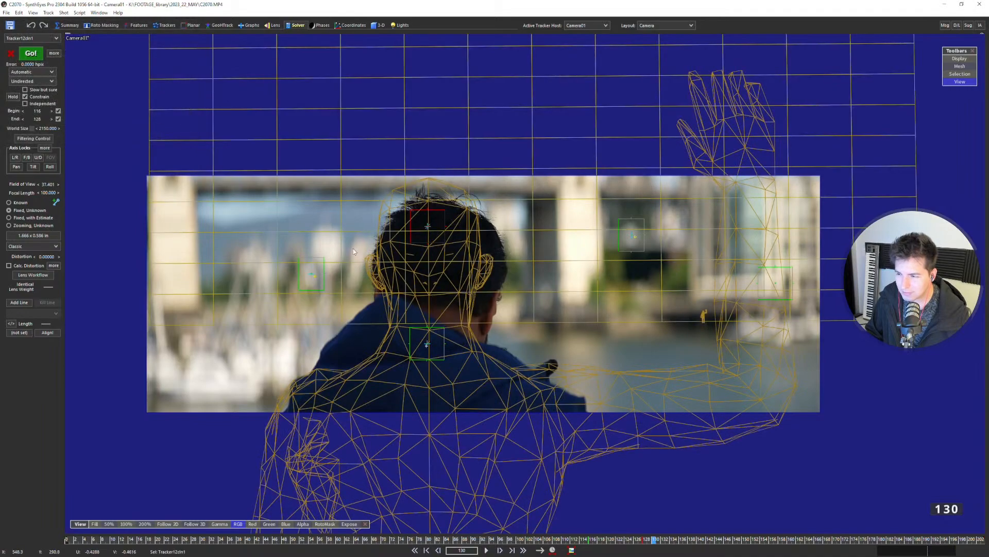
Step back through the footage from frame 130 to frame 48, comparing the mesh and tracker positions with the filmed man.
key(Left)
key(Left)
key(Left)
key(Left)
key(Left)
key(Left)
key(Left)
key(Left)
key(Left)
key(Left)
key(Left)
key(Left)
key(Left)
key(Left)
key(Left)
key(Left)
key(Left)
key(Left)
key(Left)
key(Left)
key(Left)
key(Left)
key(Left)
key(Left)
key(Left)
key(Left)
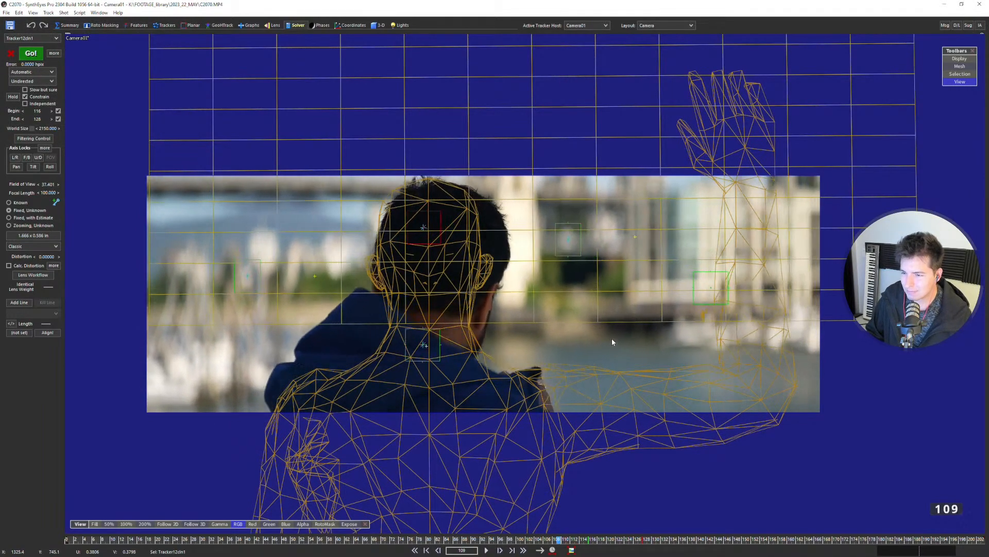
key(Left)
key(Left)
key(Left)
key(Left)
key(Left)
key(Left)
key(Left)
key(Left)
key(Left)
key(Left)
key(Left)
key(Left)
key(Left)
key(Left)
key(Left)
key(Left)
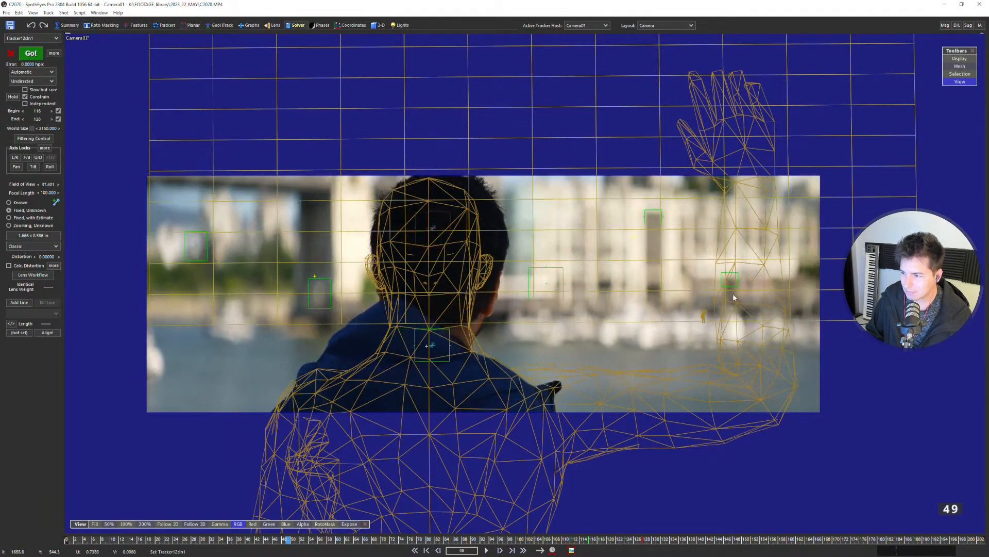
Inspect the mesh and its two back trackers from the side in the Perspective layout.
key(5)
scroll(500, 248, down, 8)
scroll(500, 250, up, 6)
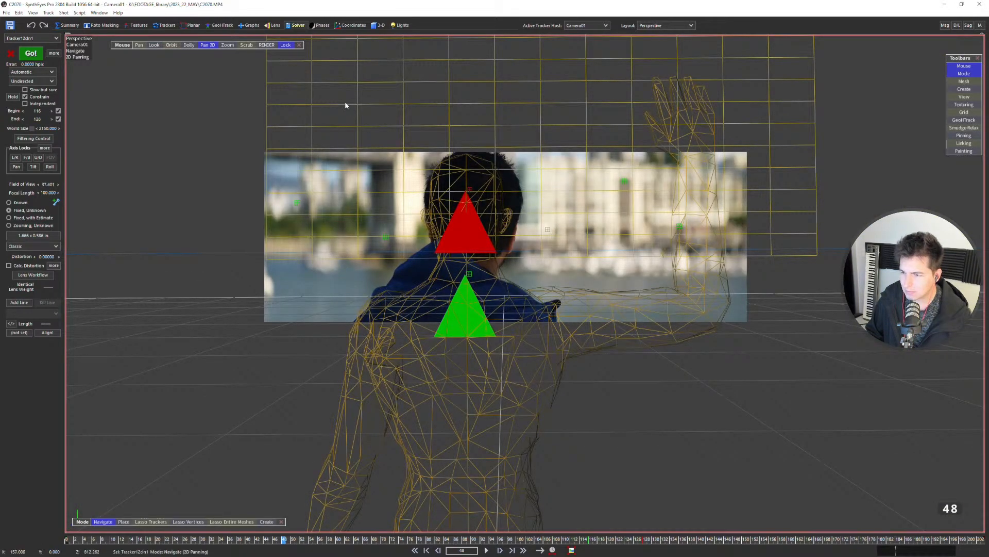
click(160, 46)
click(169, 46)
drag(404, 241, 484, 302)
middle_drag(484, 305, 561, 319)
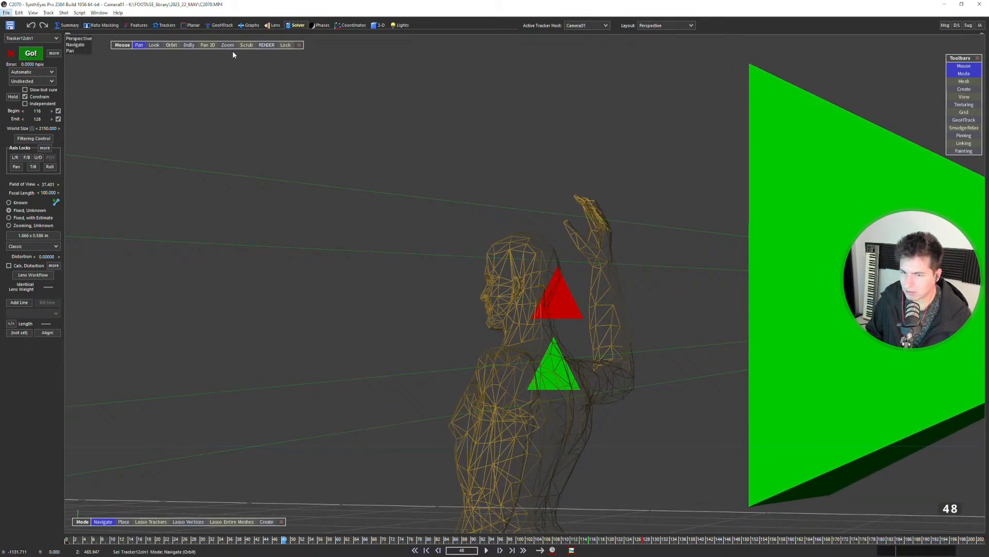
Reset the solution, keeping Automatic solving mode and clearing both the seed path and the seed field of view.
click(36, 72)
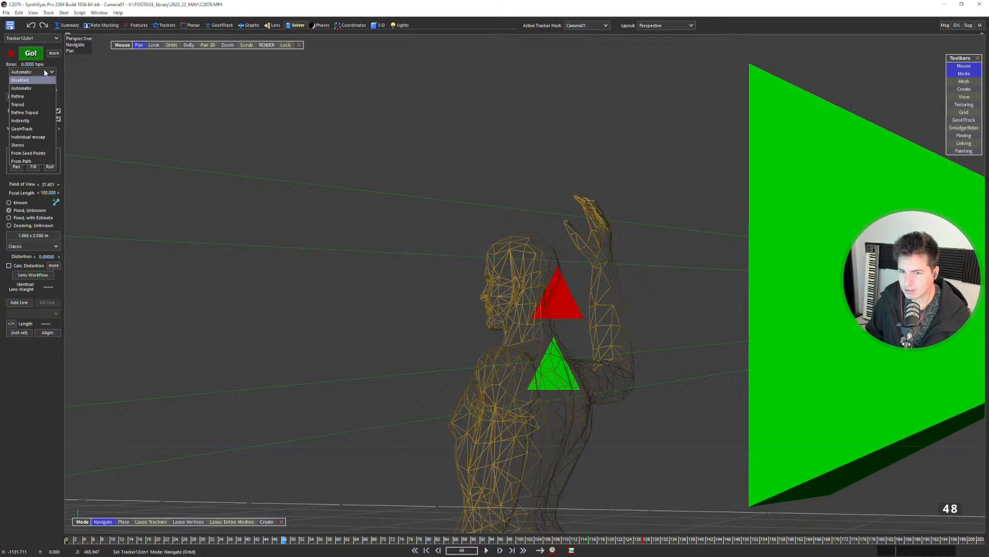
click(45, 71)
click(11, 54)
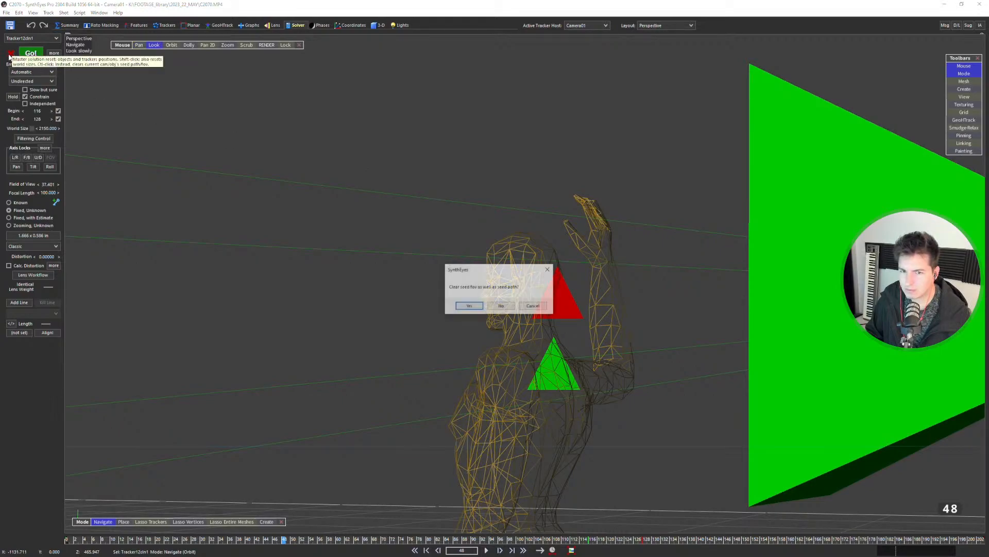
click(476, 305)
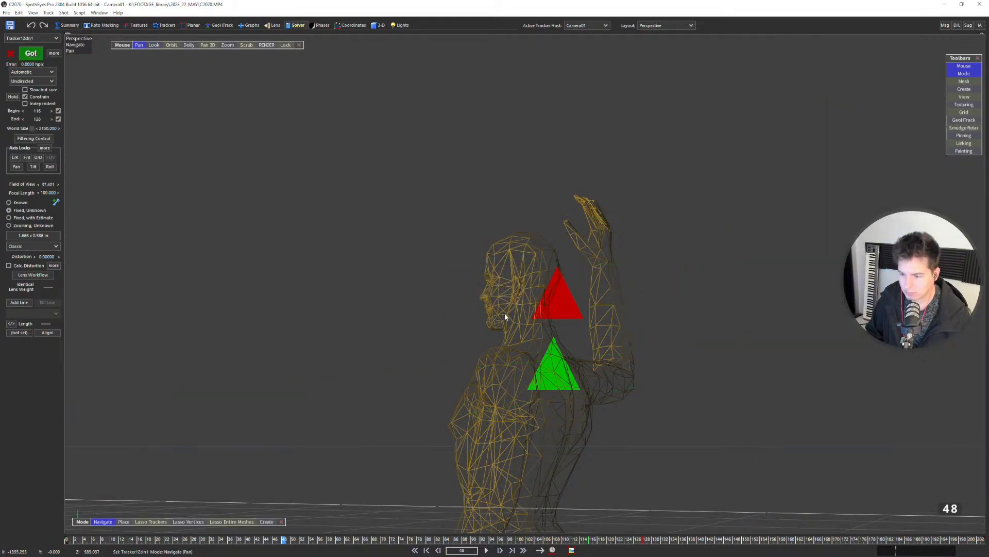
Return to the Camera layout and try solving the scene at frame 48, discarding the result.
key(5)
key(6)
key(5)
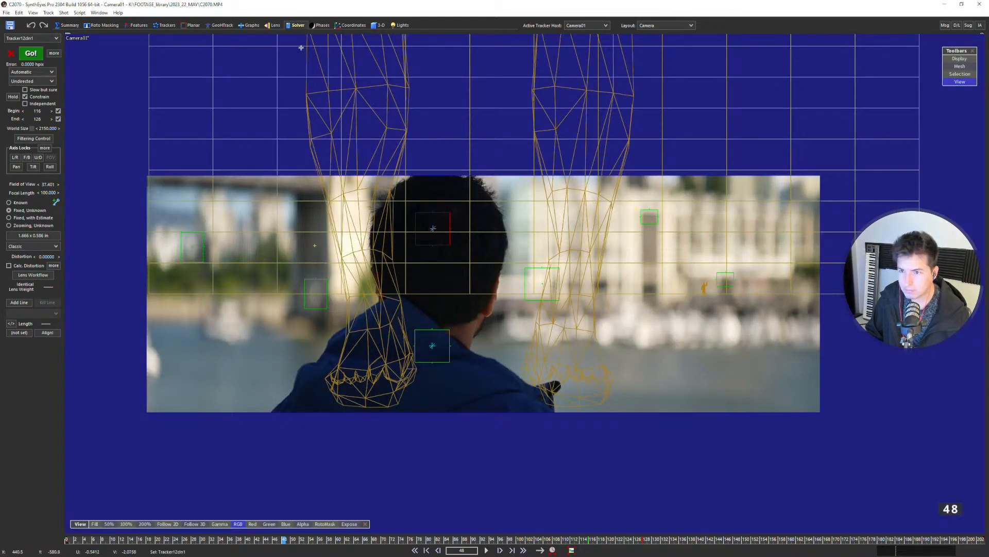
click(31, 54)
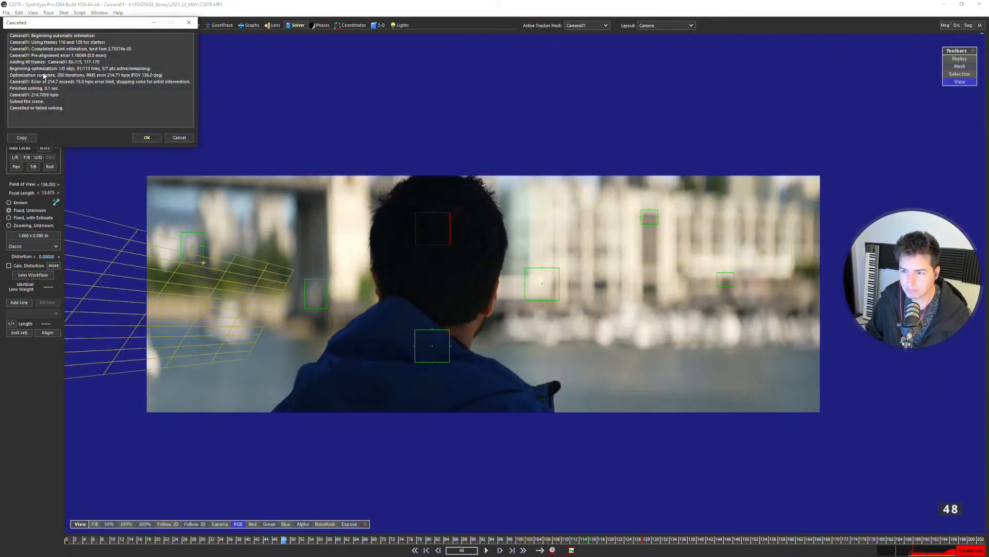
click(178, 138)
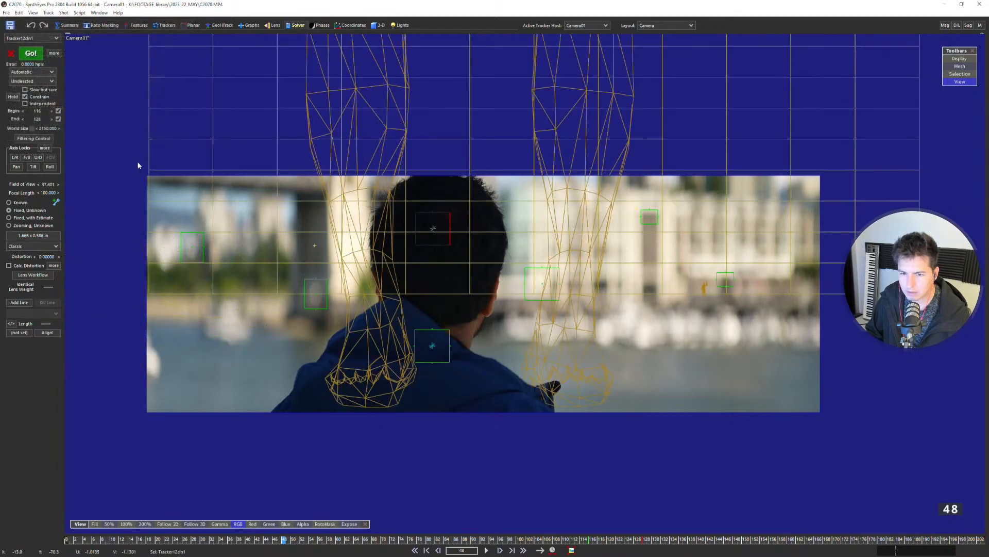
Go to frame 0, set the lens to Known with a 100 mm focal length, then solve the scene and accept the result.
click(170, 539)
drag(170, 539, 66, 539)
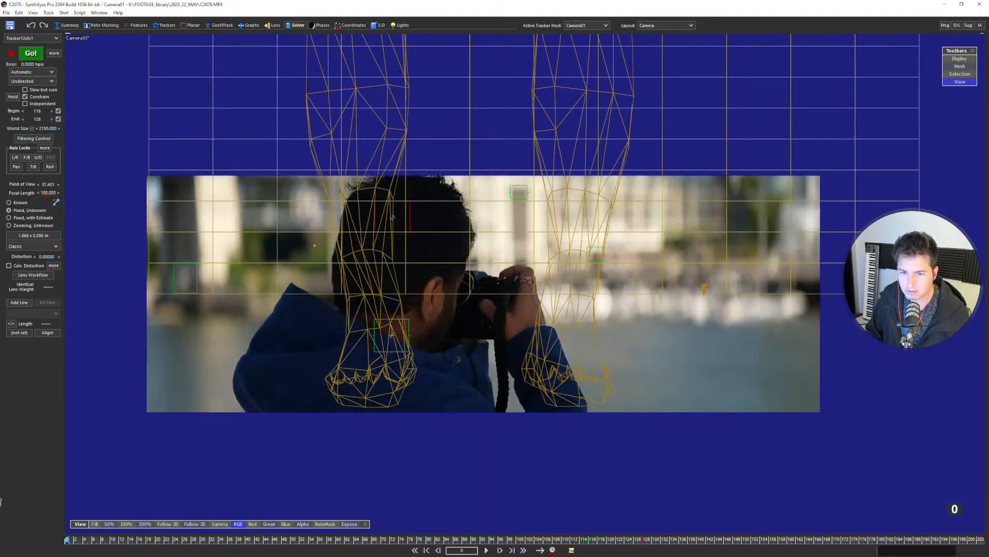
click(26, 53)
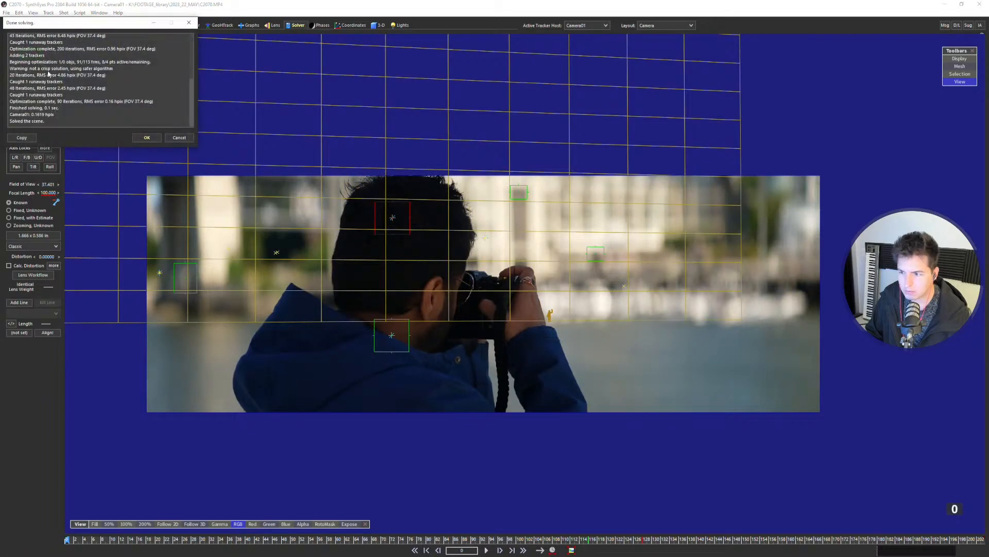
click(147, 138)
Scrub the solved shot from its end back to frame 112 and check the trackers against the footage.
click(523, 550)
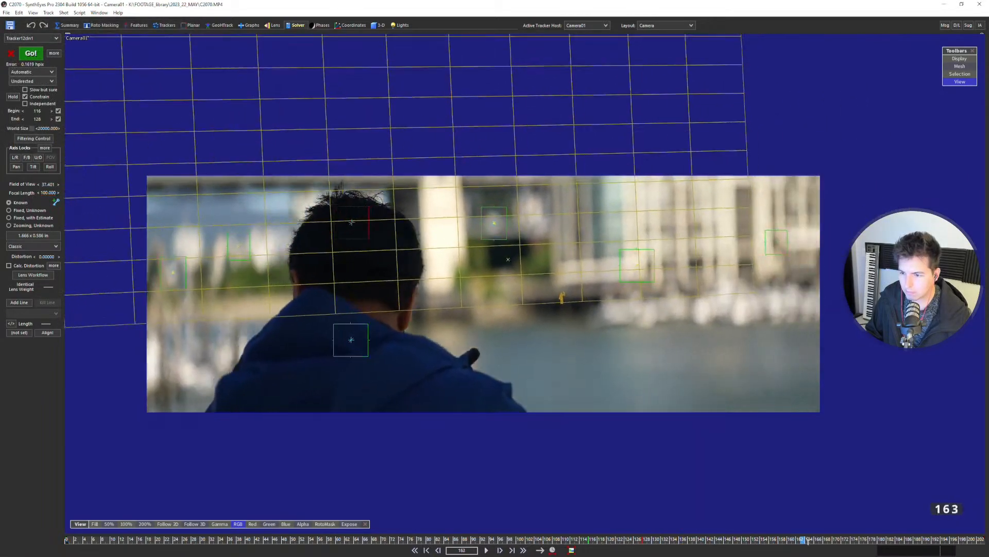
drag(791, 539, 574, 521)
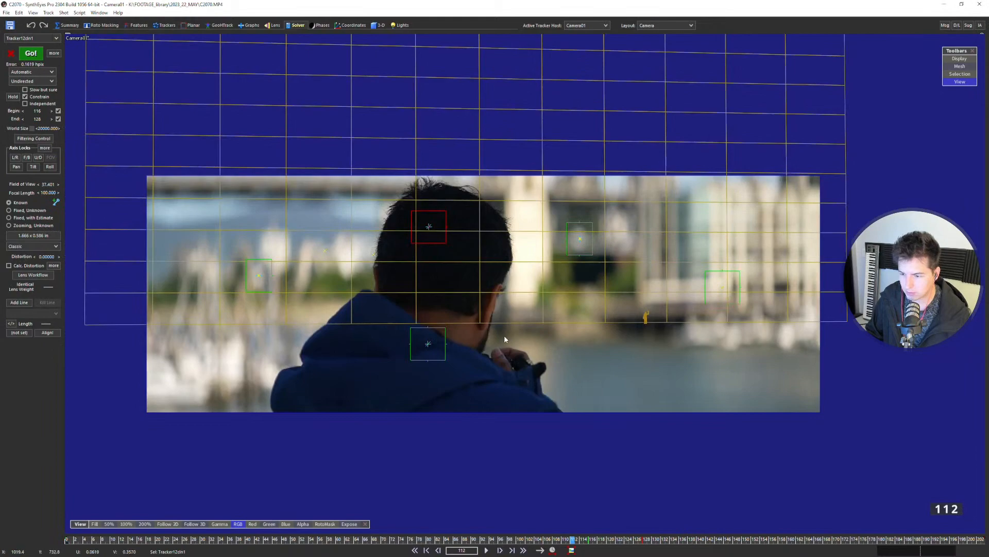
key(g)
key(g)
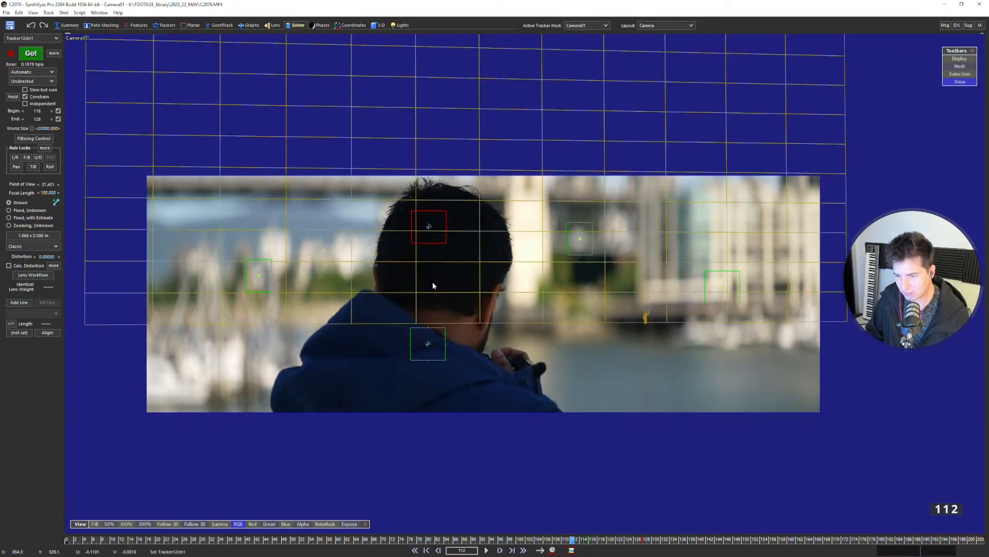
Switch to the Quad layout and select the Guy02 mesh in the Top view.
key(q)
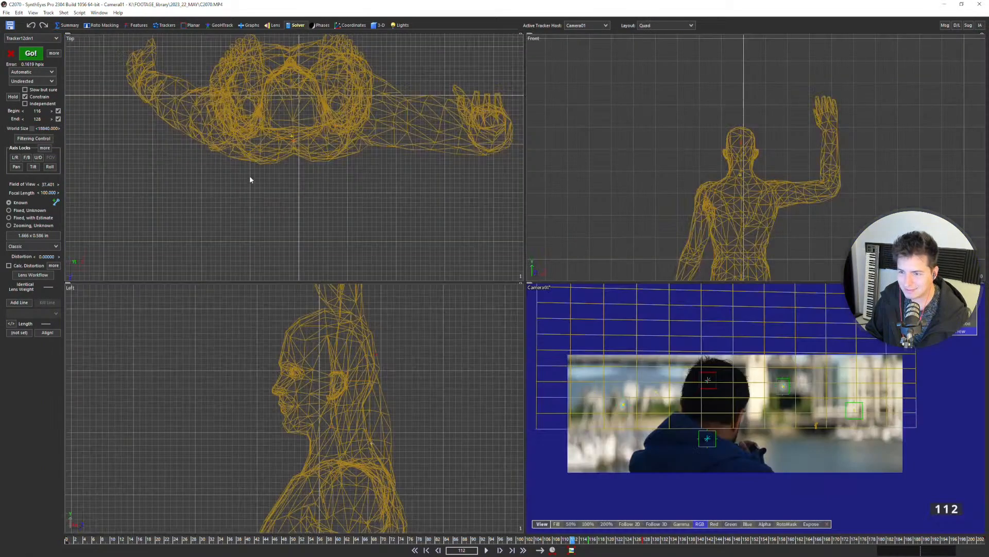
scroll(308, 147, down, 3)
click(308, 146)
click(33, 13)
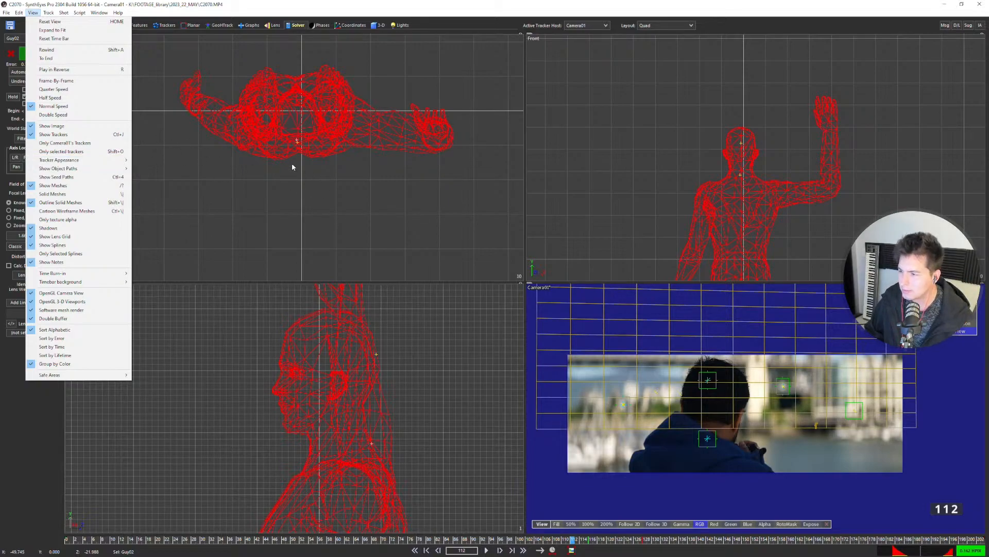
click(239, 158)
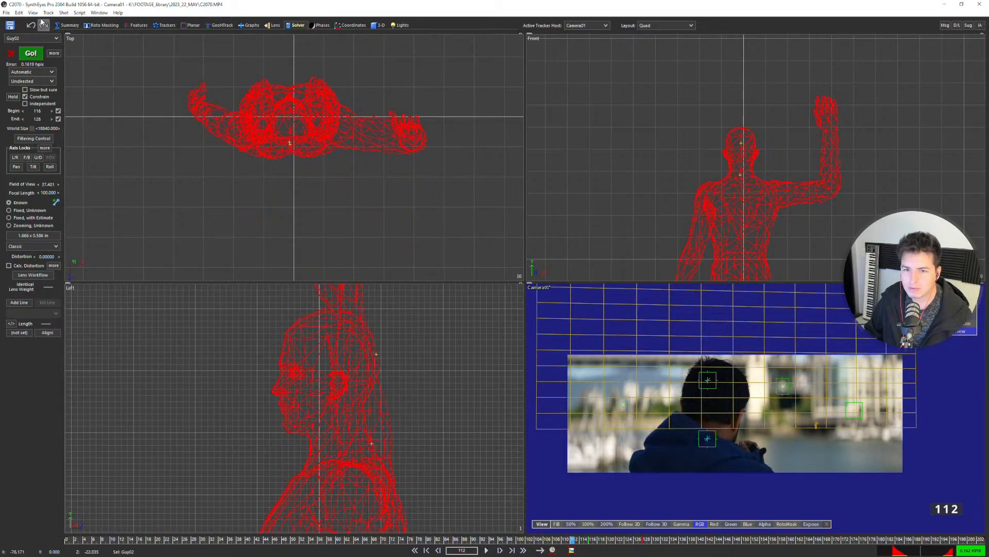
In the scene settings, set the perspective near clip to 1 and the far clip to 1800.
click(18, 12)
click(45, 253)
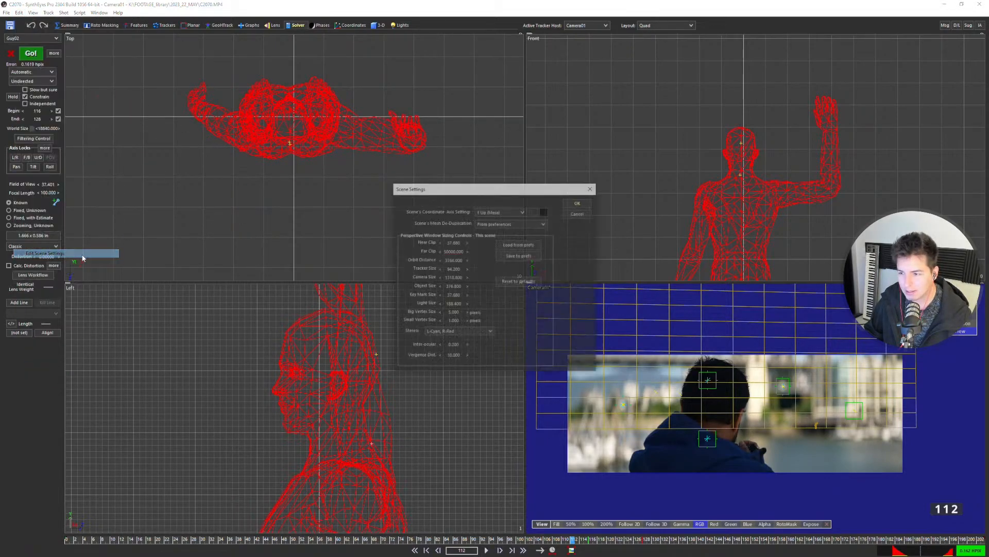
drag(453, 244, 438, 244)
double_click(454, 242)
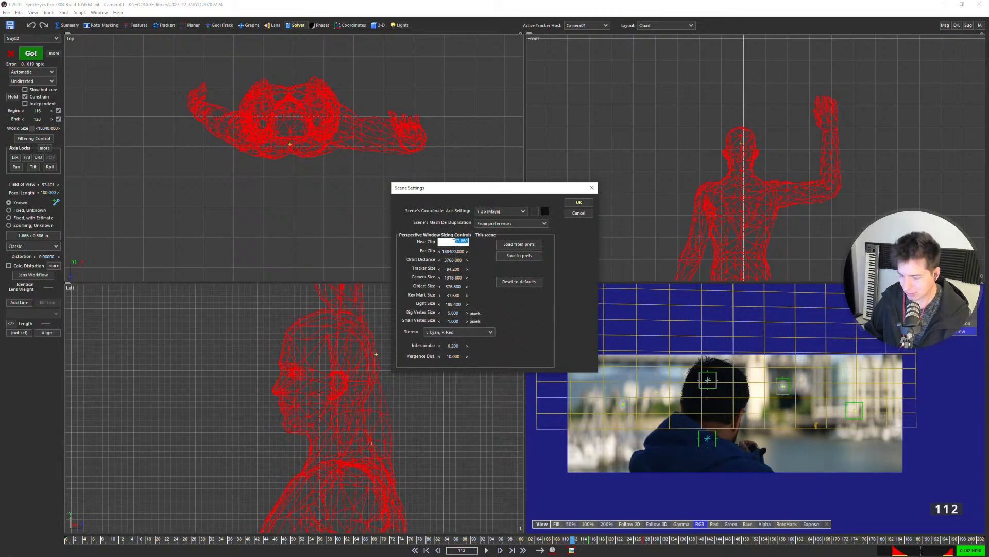
key(Return)
double_click(456, 250)
click(456, 250)
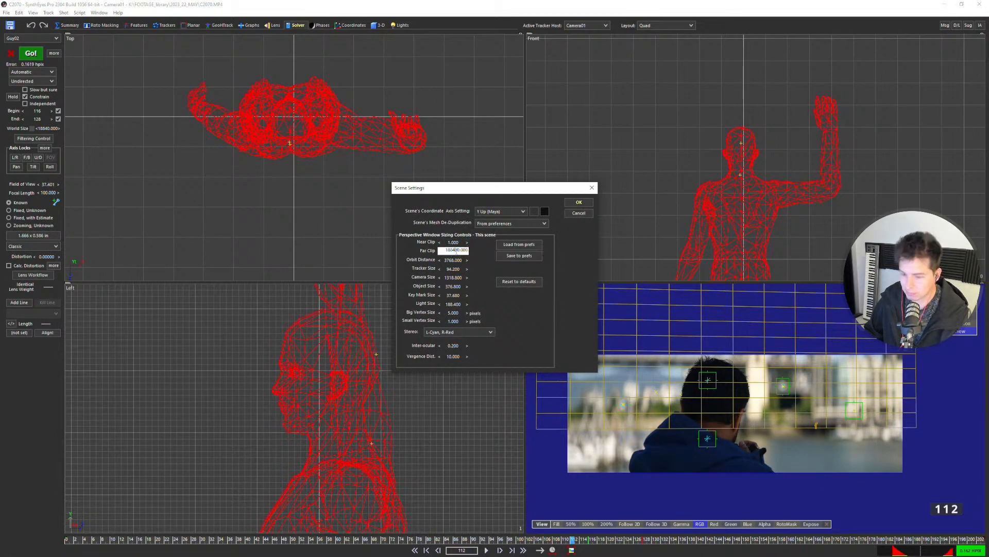
key(BackSpace)
key(BackSpace)
key(Return)
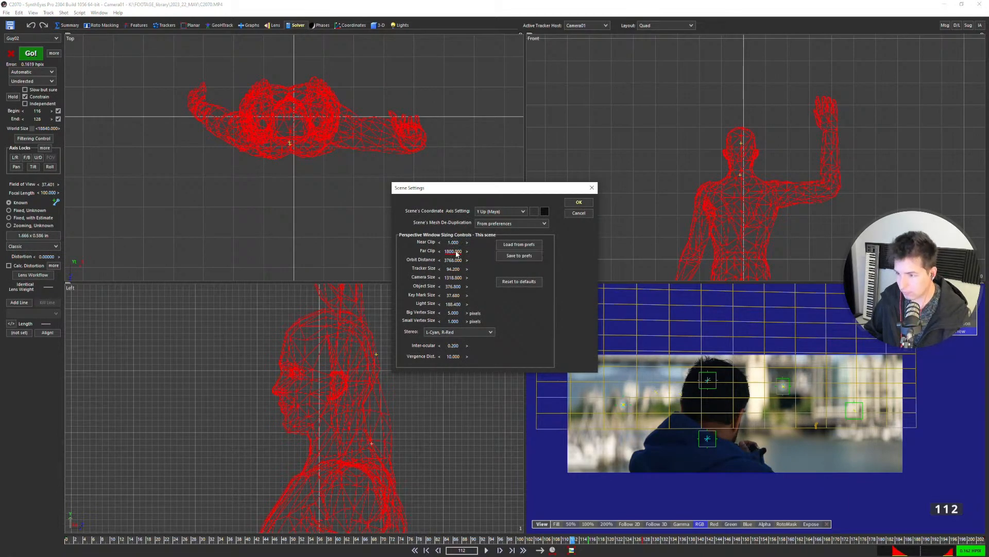
click(578, 203)
Deselect the mesh, frame it with the camera in the Left view, play the shot to examine the camera's motion and return to frame 0.
click(389, 392)
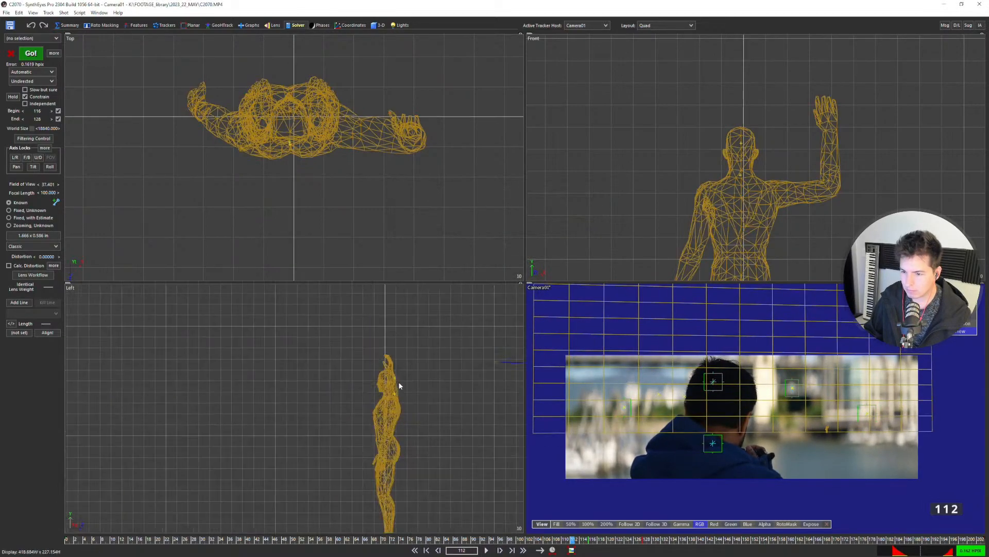
scroll(400, 386, down, 3)
scroll(397, 382, up, 2)
middle_drag(443, 380, 341, 395)
scroll(397, 382, down, 2)
key(space)
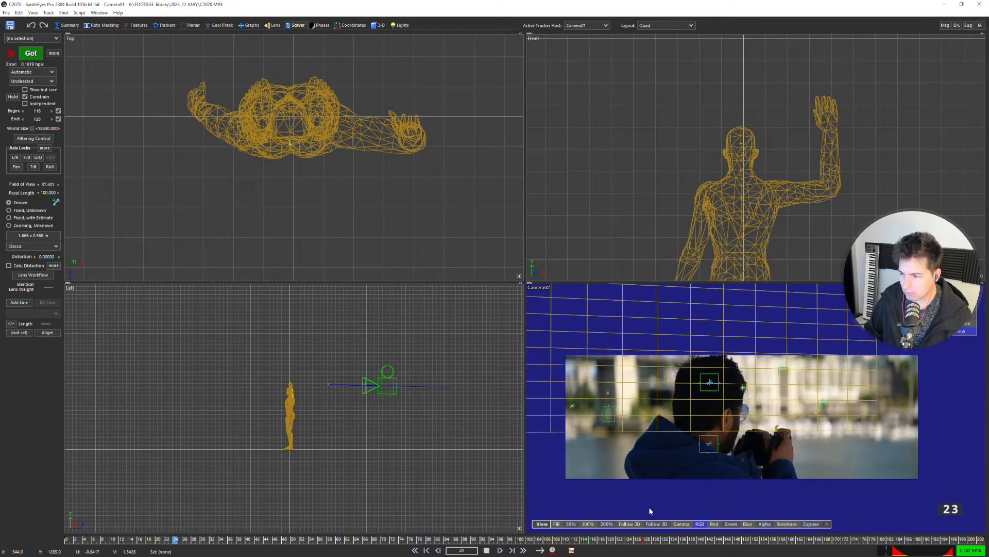
key(space)
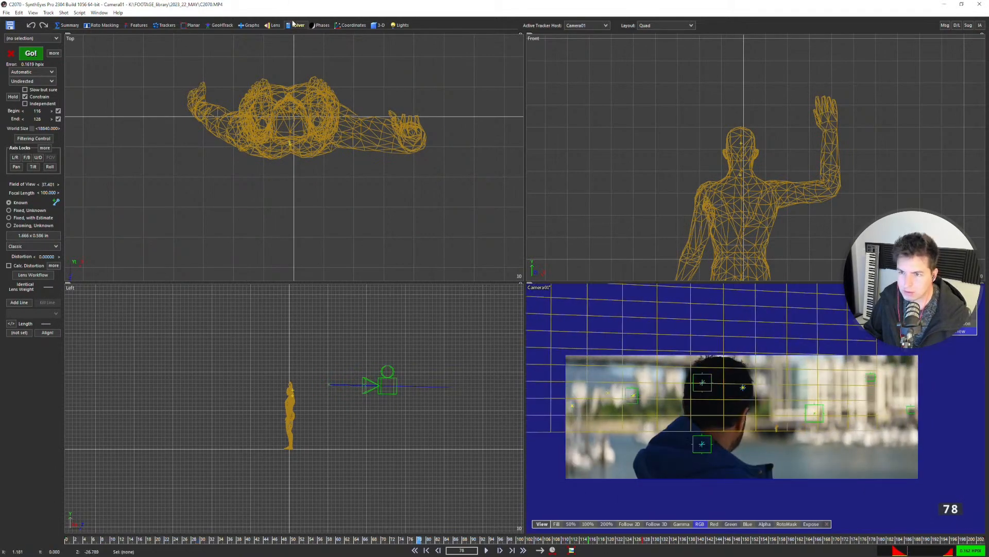
key(Home)
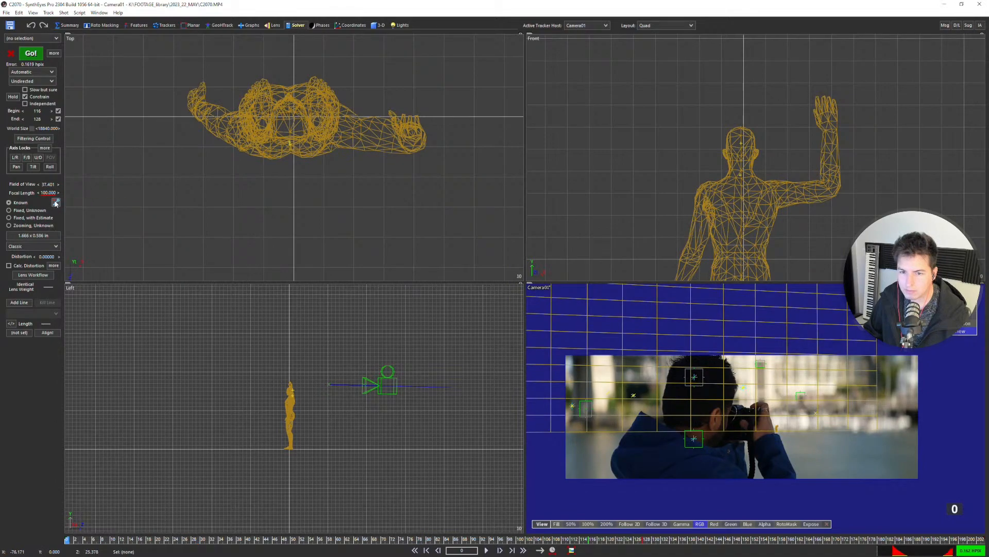
Try solving the scene with the camera direction set to Left, discarding the result.
click(31, 81)
click(23, 94)
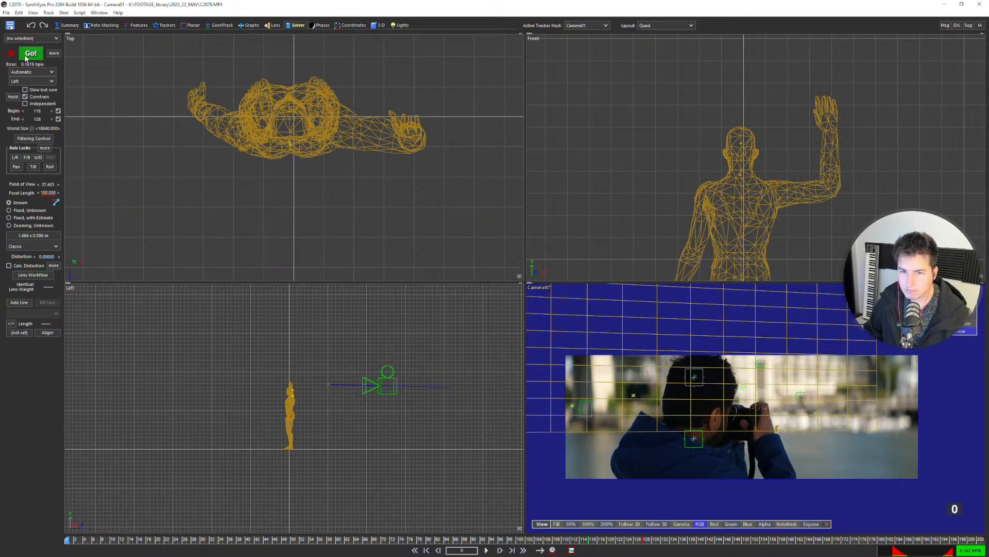
click(28, 55)
click(178, 139)
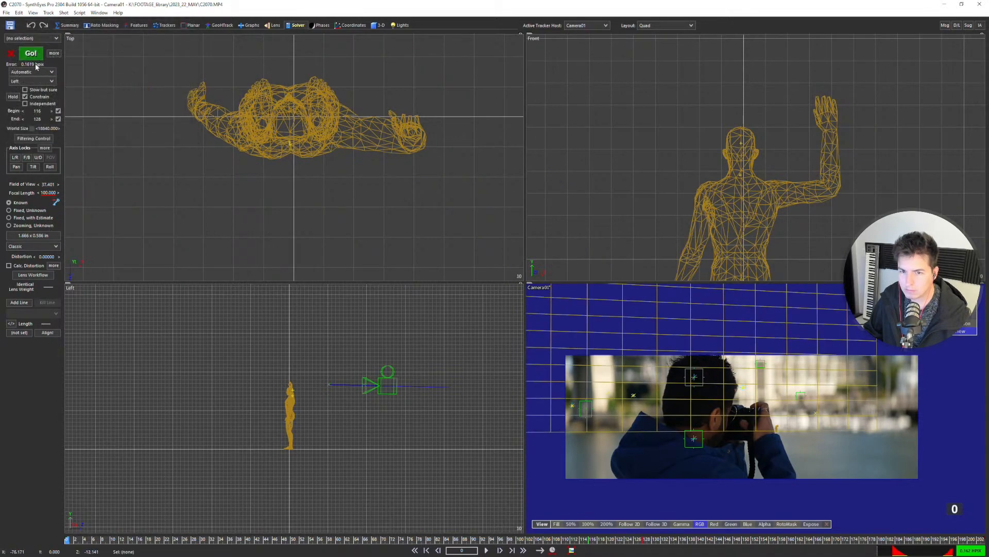
Set the camera direction to Right, solve the scene, accept the result and scrub to frame 112 to check it.
click(31, 81)
click(32, 107)
click(29, 81)
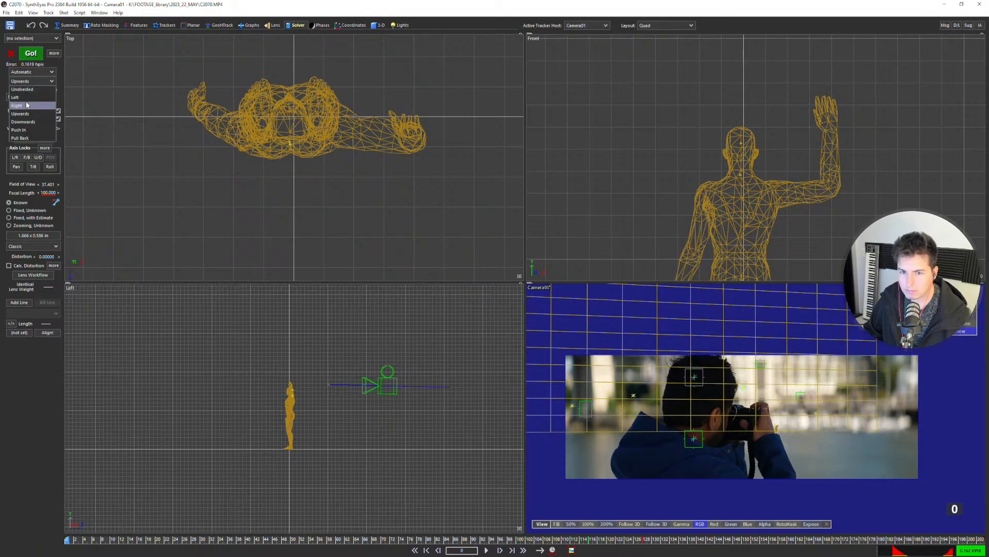
click(28, 105)
click(30, 54)
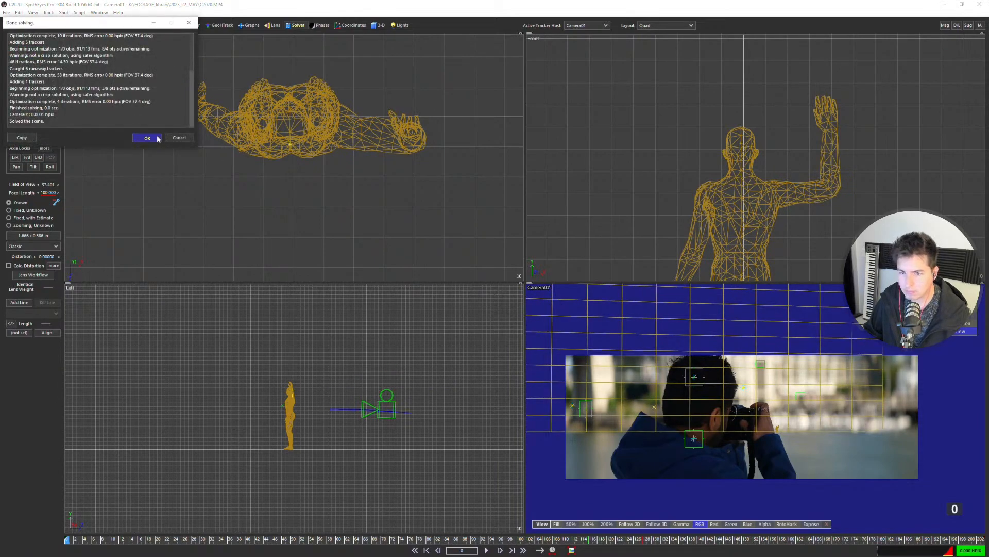
click(157, 138)
drag(456, 541, 573, 541)
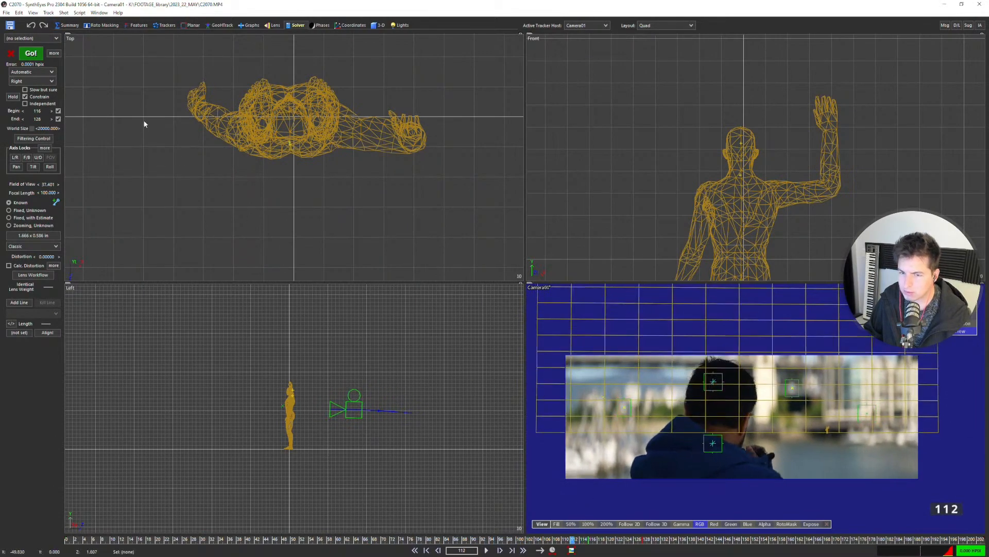
Examine the solved camera path in the Top view, undoing and redoing the last solve to compare the two results.
scroll(294, 195, down, 8)
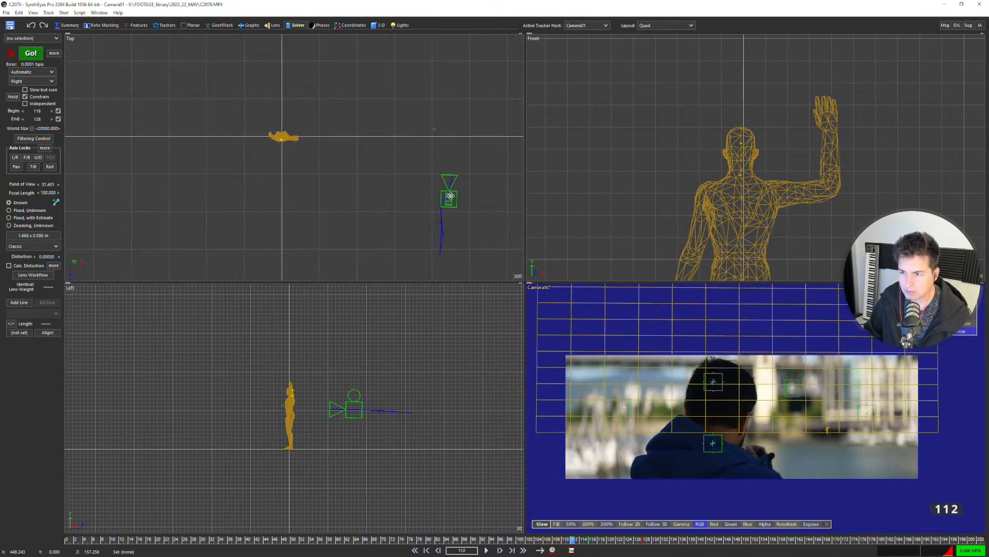
scroll(440, 201, down, 4)
middle_drag(440, 201, 315, 201)
key(ctrl+z)
scroll(258, 184, up, 4)
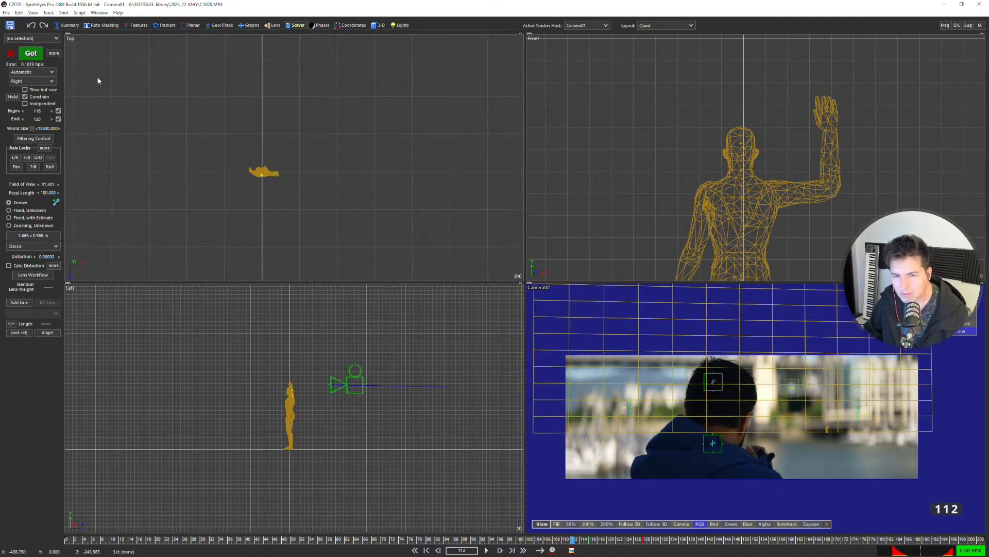
key(ctrl+y)
Set the camera direction to Undirected, and step back to frame 95 and forward again to examine the camera's motion against the mesh.
click(37, 82)
click(36, 89)
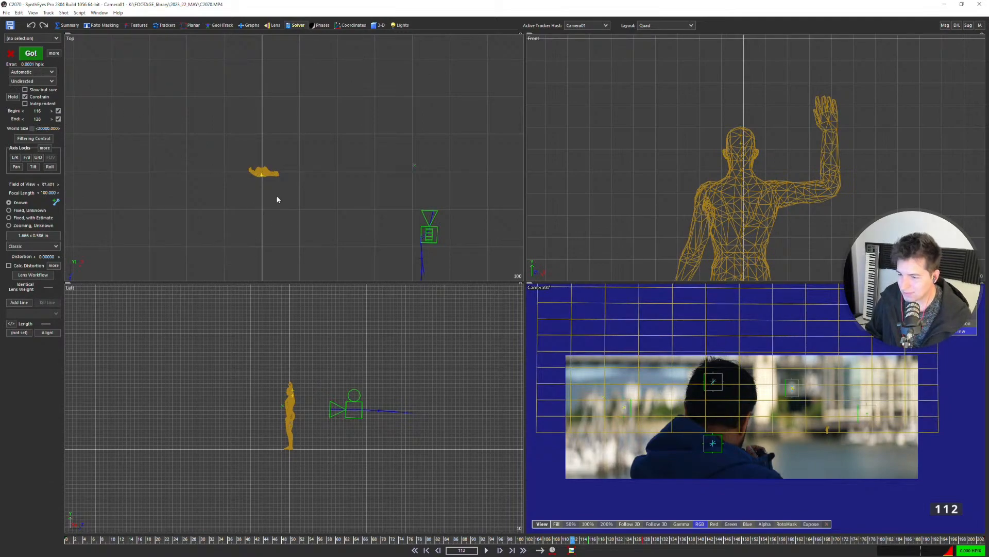
key(Left)
key(Left)
key(Left)
key(Left)
key(Left)
key(Left)
key(Left)
key(Left)
key(Left)
key(Left)
key(Left)
key(Left)
key(Left)
key(Left)
key(Left)
key(Left)
key(Left)
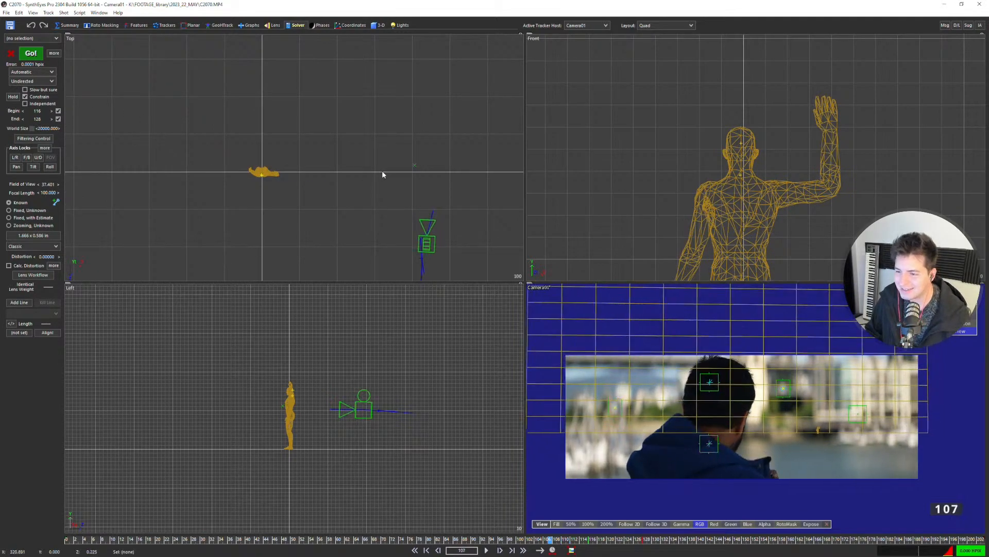
click(418, 138)
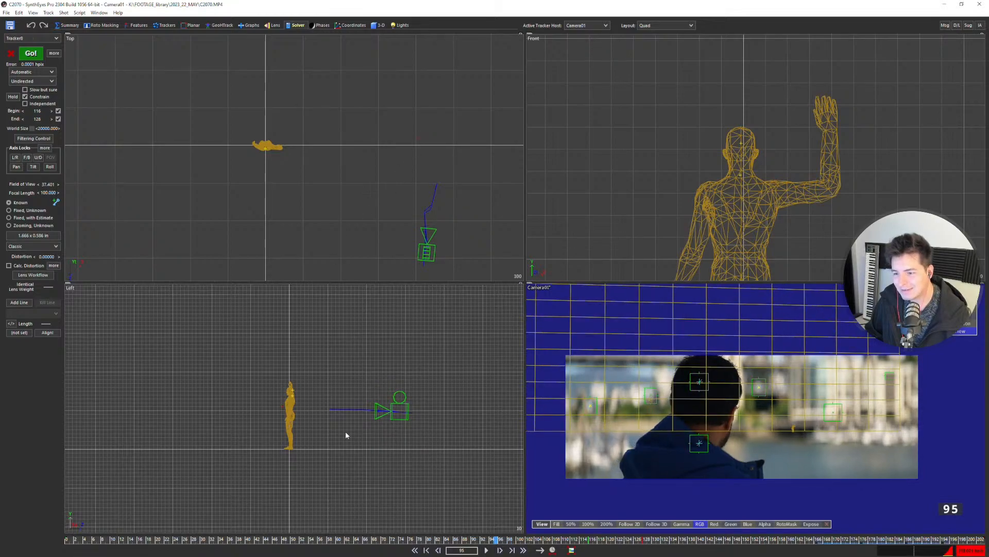
scroll(345, 431, up, 5)
key(Right)
key(Right)
key(Right)
key(Right)
key(Right)
key(Right)
key(Right)
key(Right)
key(Right)
key(Right)
key(Right)
key(Right)
key(Right)
key(Right)
key(Right)
key(Right)
key(Right)
key(Right)
key(Right)
key(Right)
key(Right)
key(Right)
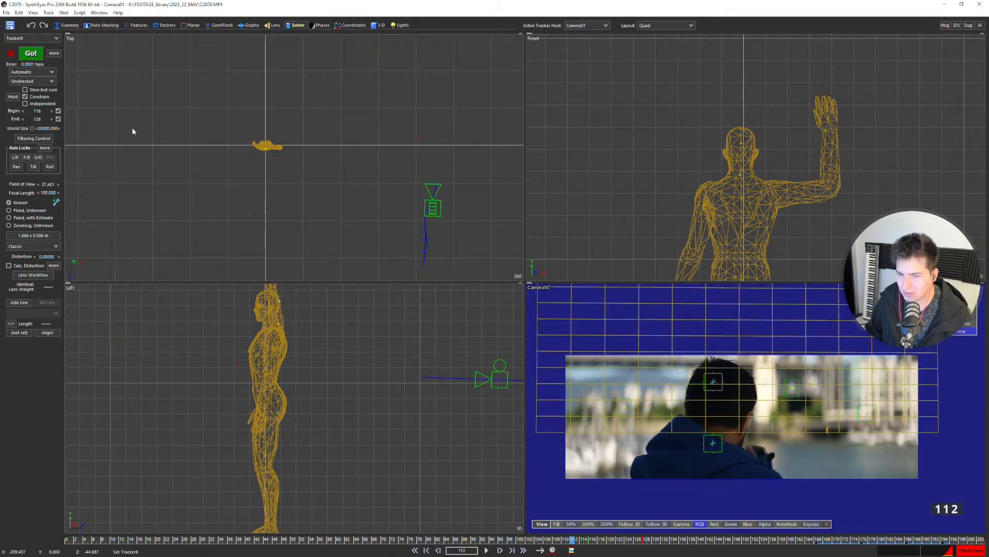
Try solving the scene with the camera direction set to Left and accept the result.
click(29, 82)
click(26, 97)
click(31, 53)
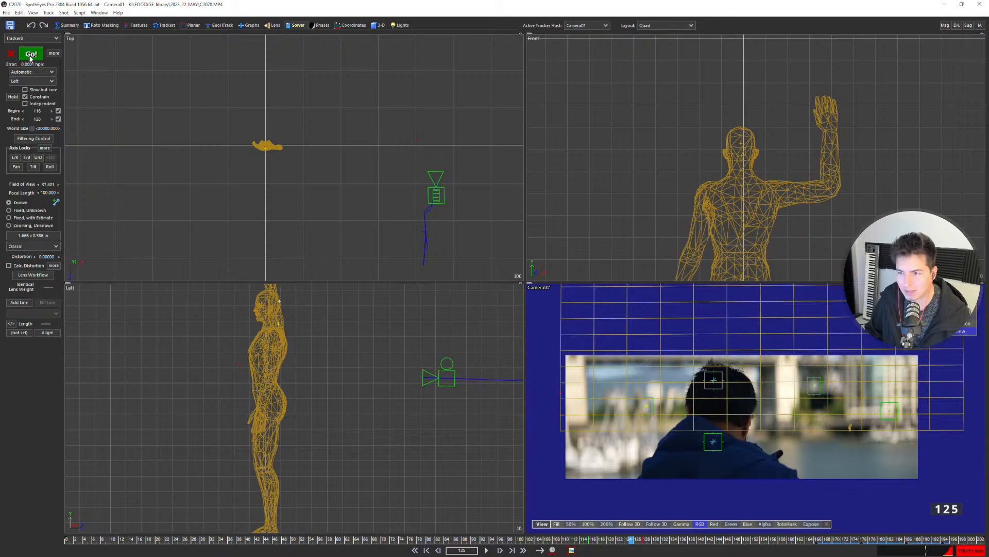
click(156, 140)
Try solving the scene with the camera direction set to Right, accept the result and scrub to frame 179 to check it.
click(40, 82)
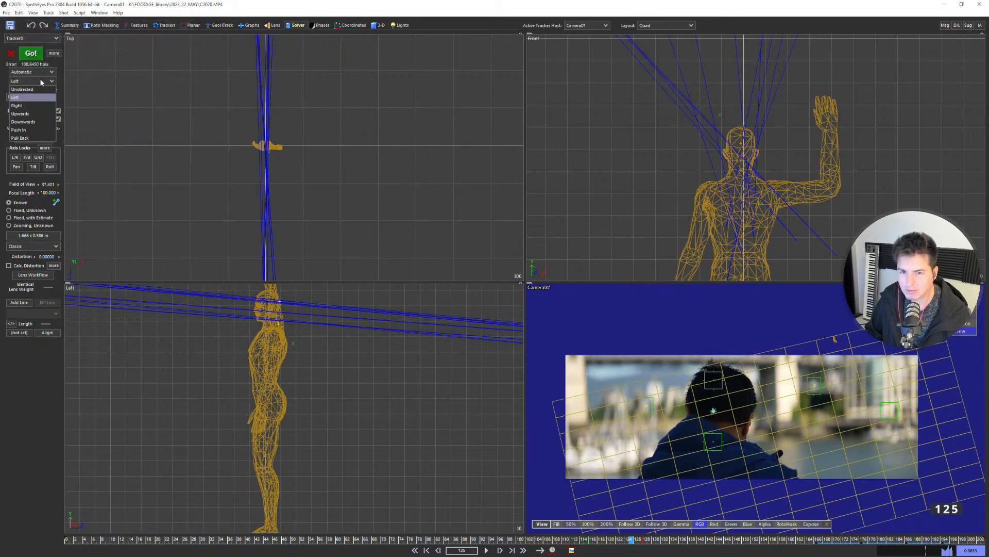
click(31, 105)
click(31, 53)
click(147, 137)
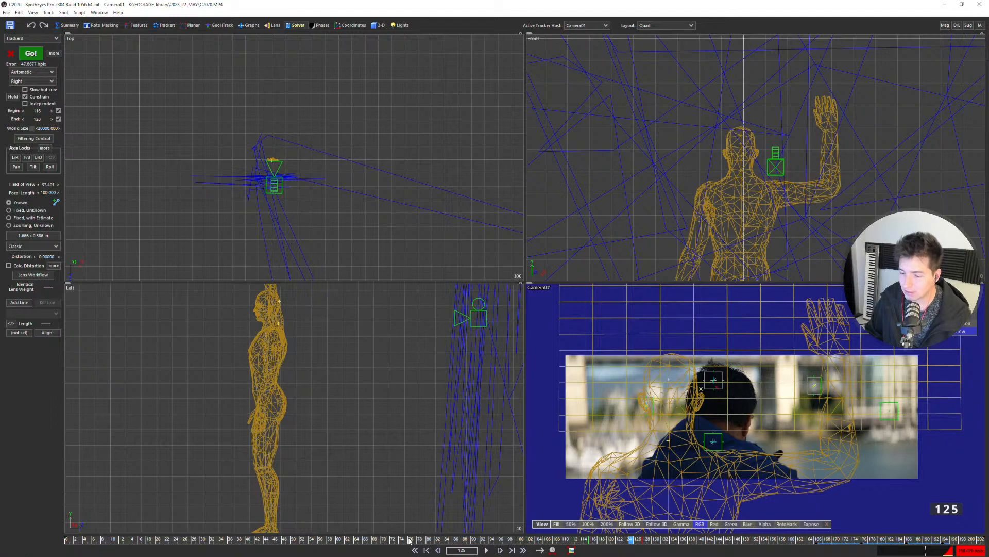
drag(630, 539, 874, 539)
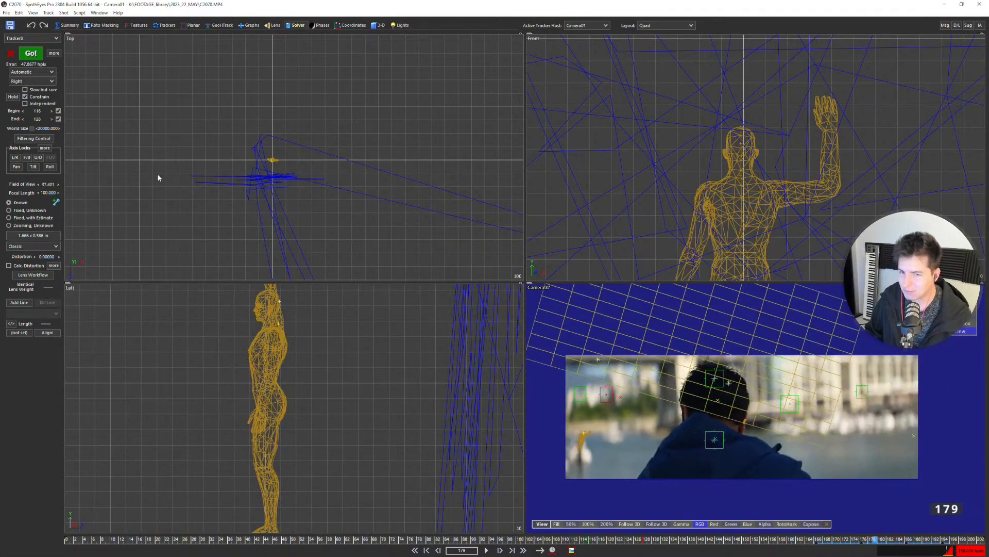
Try solving the scene with other camera directions, ending with Downwards and discarding that last result.
click(32, 81)
click(26, 102)
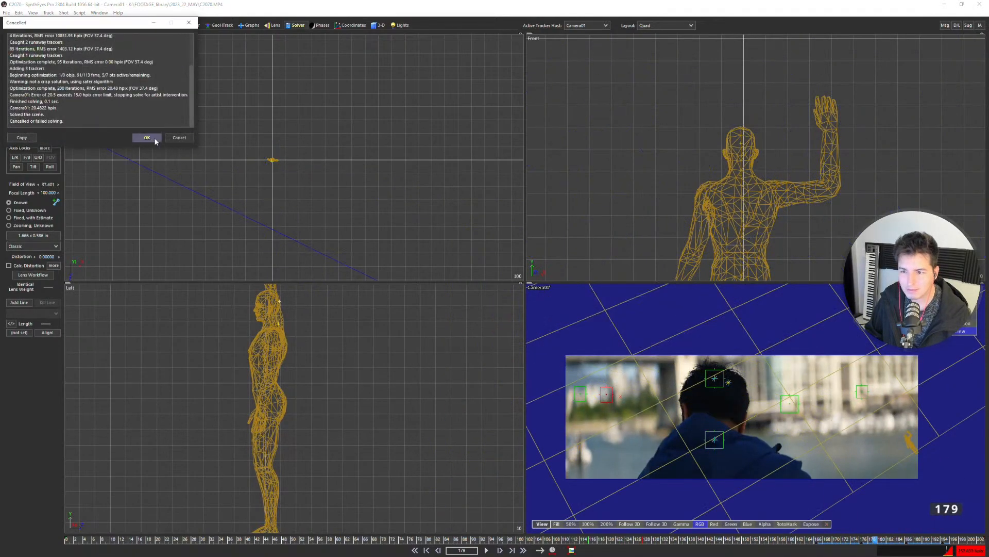
click(155, 139)
click(32, 80)
click(26, 109)
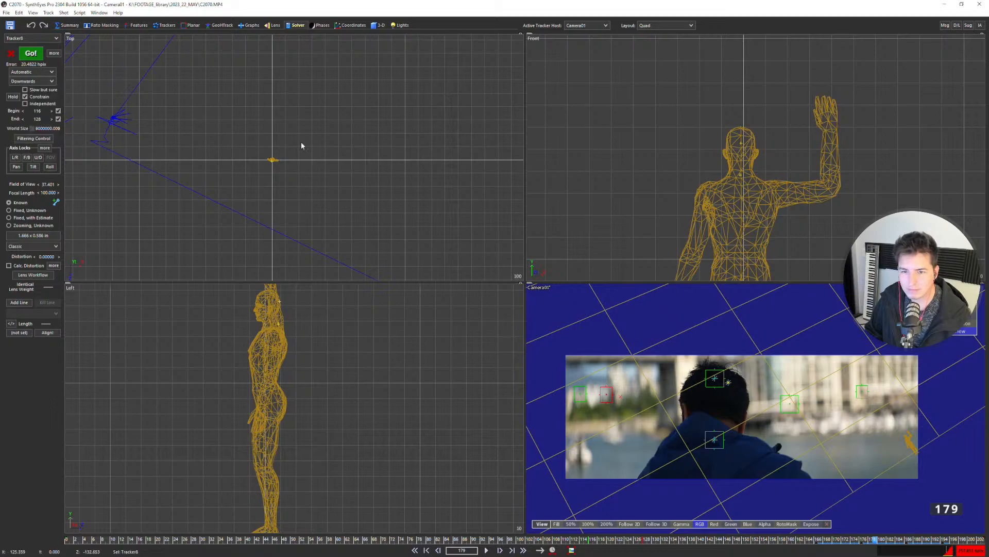
click(180, 139)
Try solving with the camera direction set to Push In, inspect the result in the views and undo the solve.
click(32, 81)
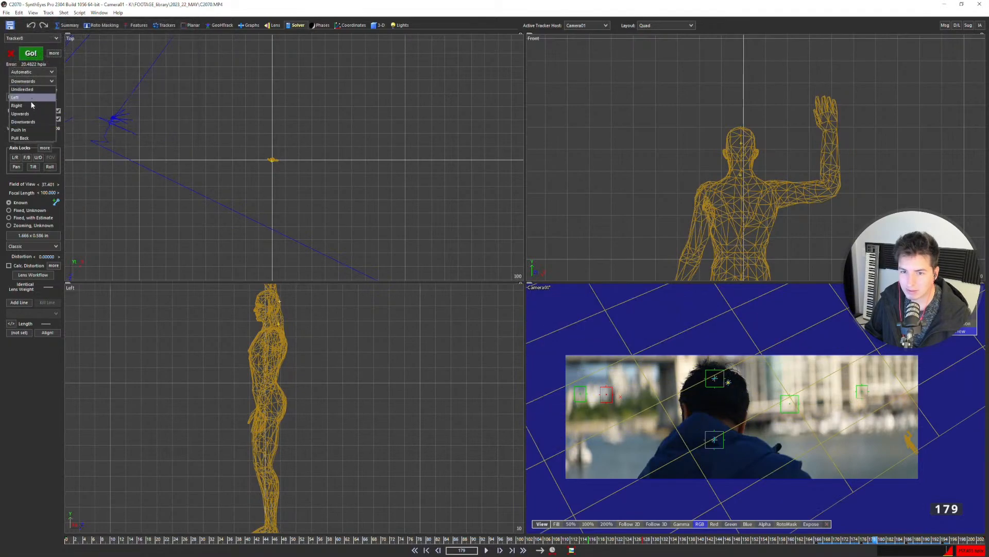
click(31, 129)
click(146, 138)
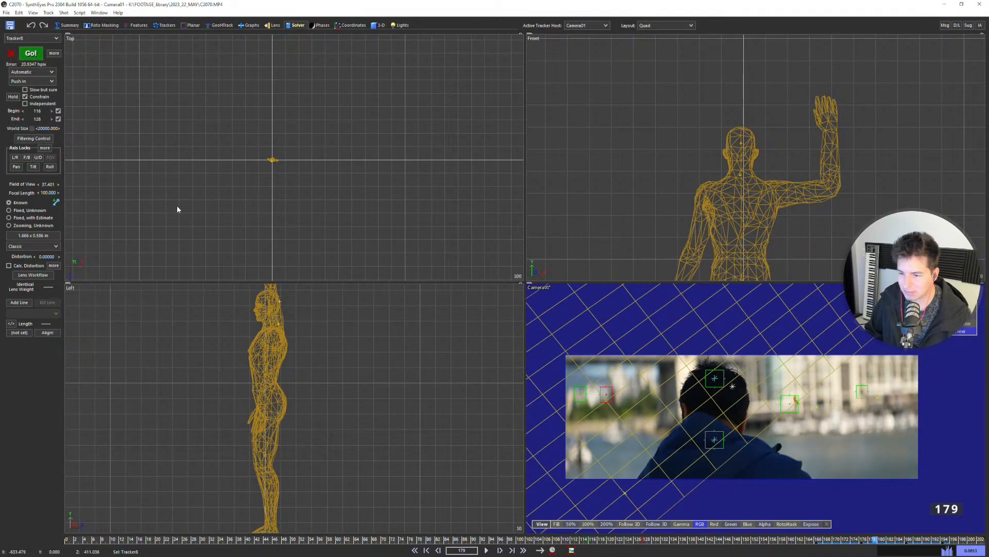
scroll(273, 337, down, 3)
scroll(273, 340, down, 2)
scroll(282, 343, up, 6)
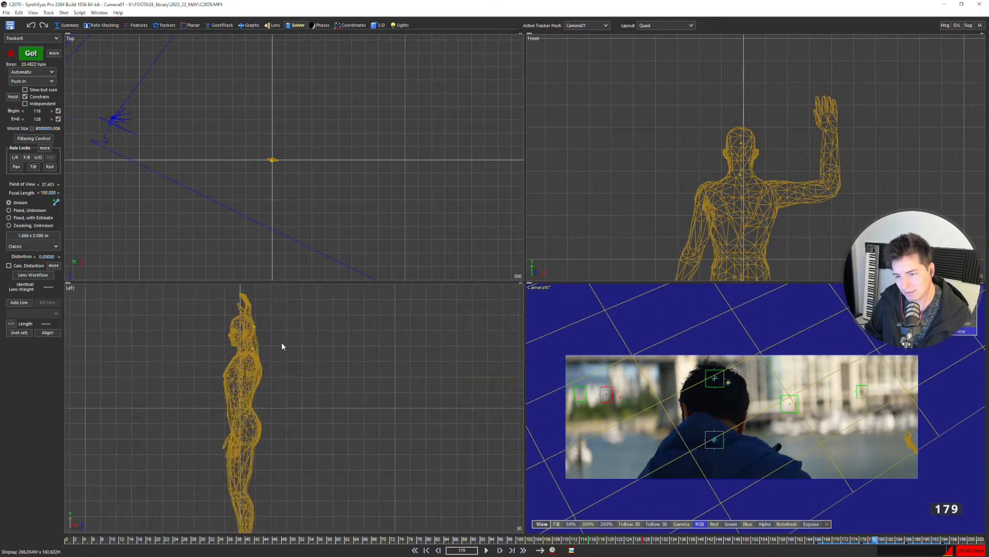
Solve with the camera direction set to Undirected, and solve again in From Seed Points mode, accepting the result.
click(36, 81)
click(30, 88)
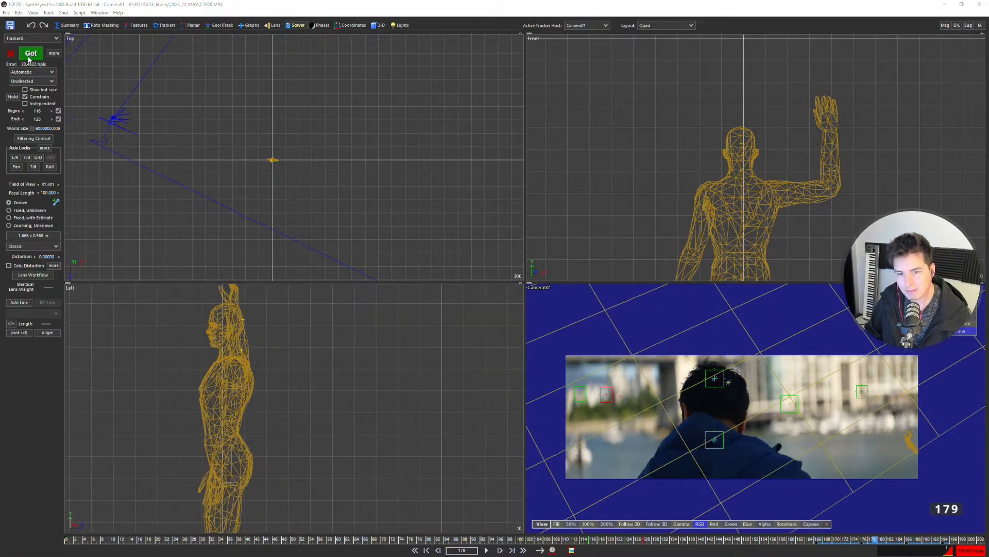
click(51, 72)
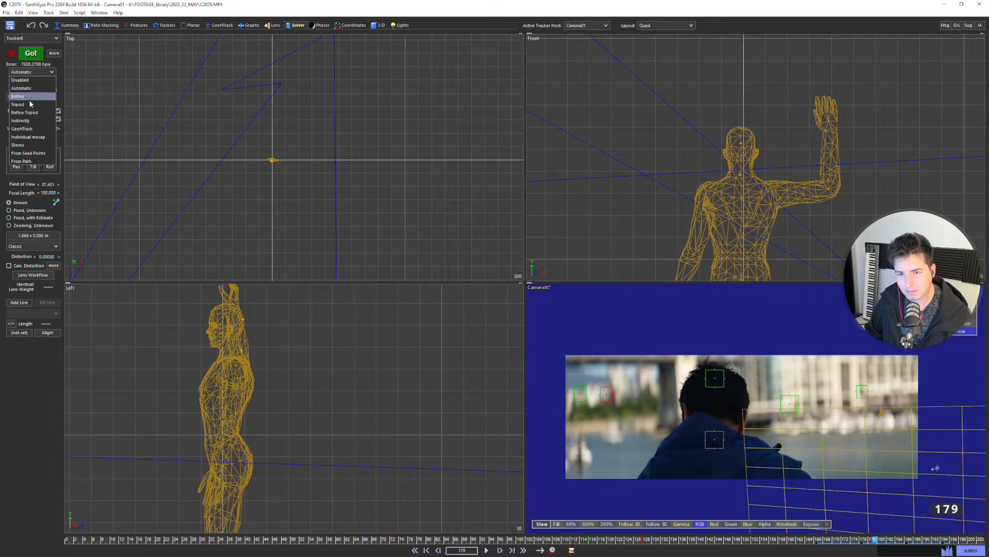
click(29, 154)
click(31, 54)
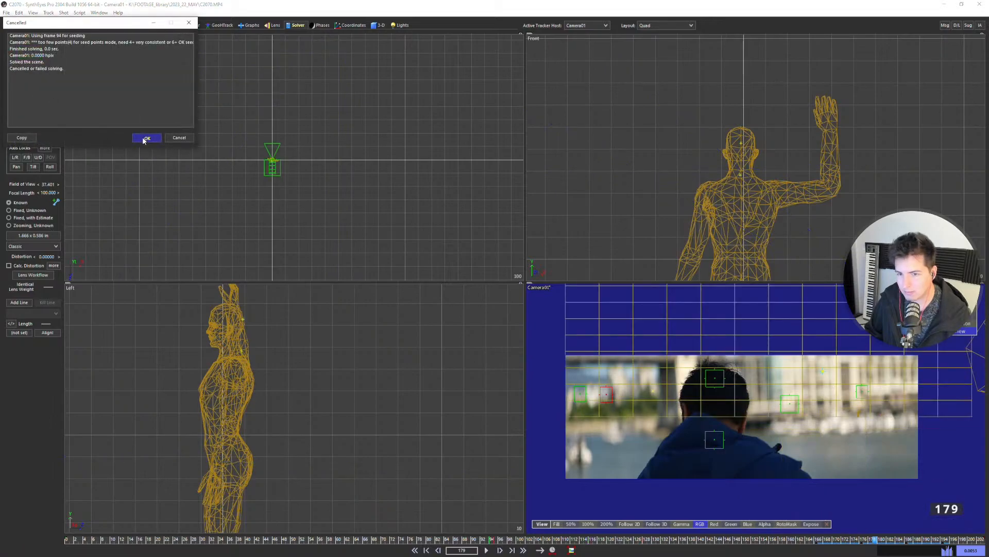
click(144, 141)
Play the shot while examining the camera and mesh in the Top view, and scrub to frame 123.
scroll(289, 164, down, 2)
scroll(284, 162, up, 8)
key(space)
scroll(277, 147, up, 5)
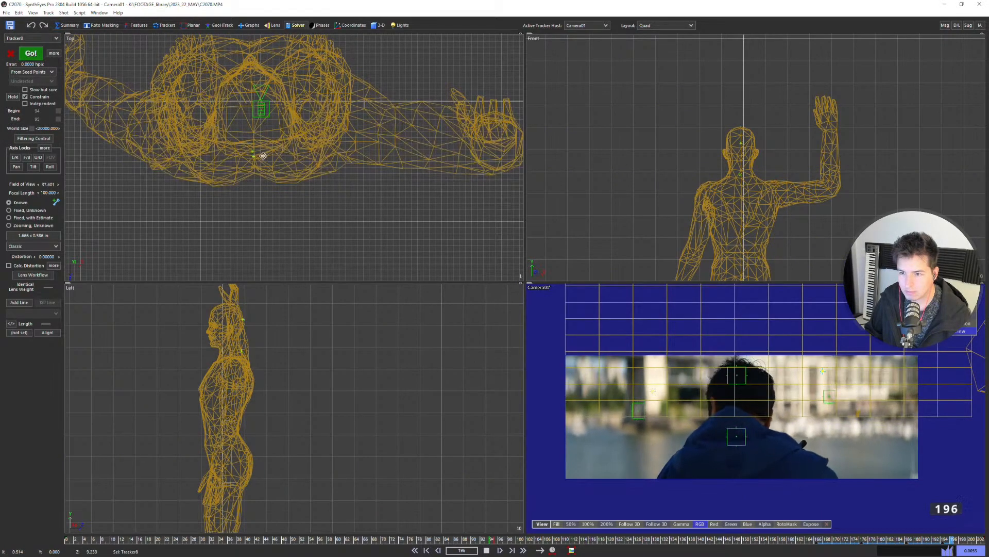
key(space)
scroll(263, 155, down, 5)
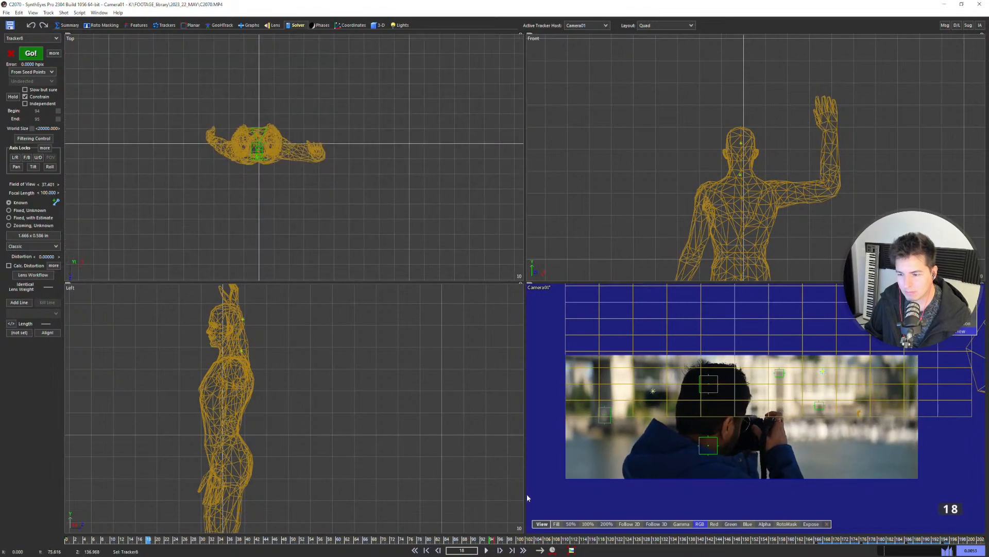
drag(534, 540, 622, 539)
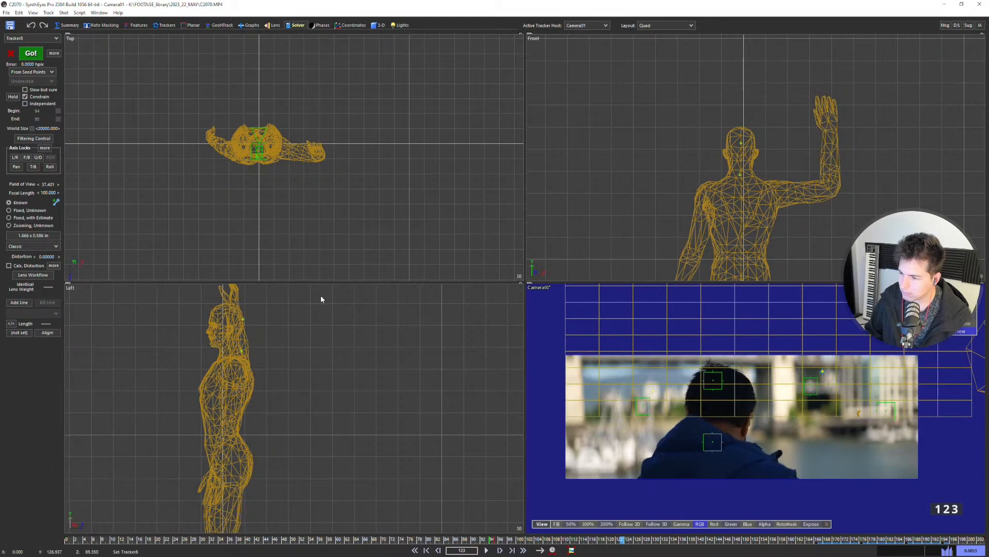
Clear the camera solution, including the seed path and seed field of view, and return to frame 0.
click(11, 53)
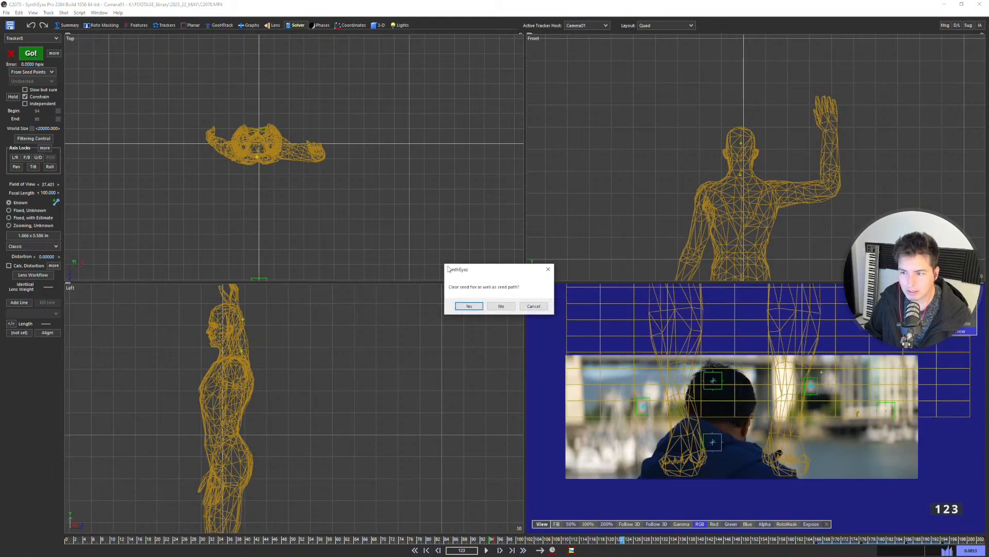
click(469, 306)
key(Home)
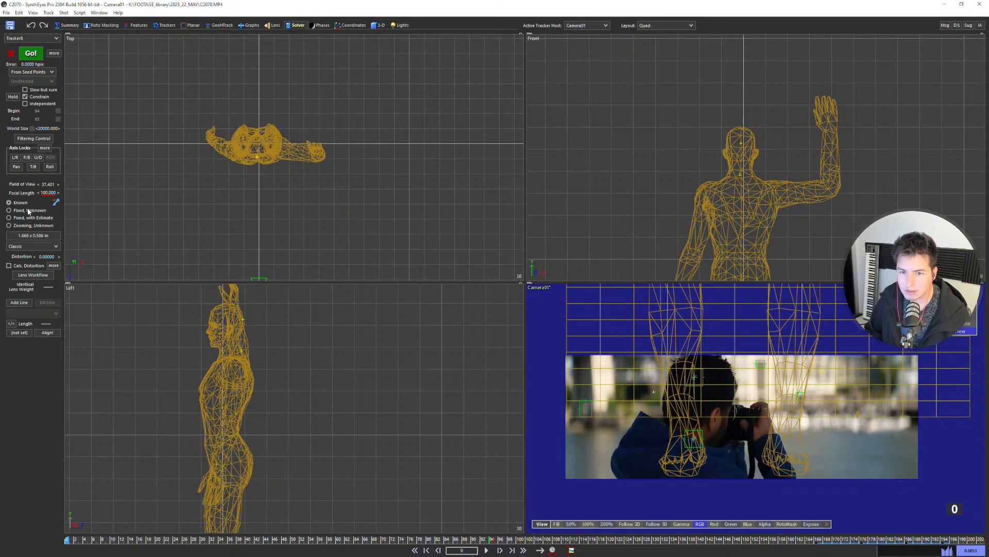
Turn off the solver's Constrain option and set the solving mode to Automatic.
click(41, 99)
click(31, 72)
click(28, 79)
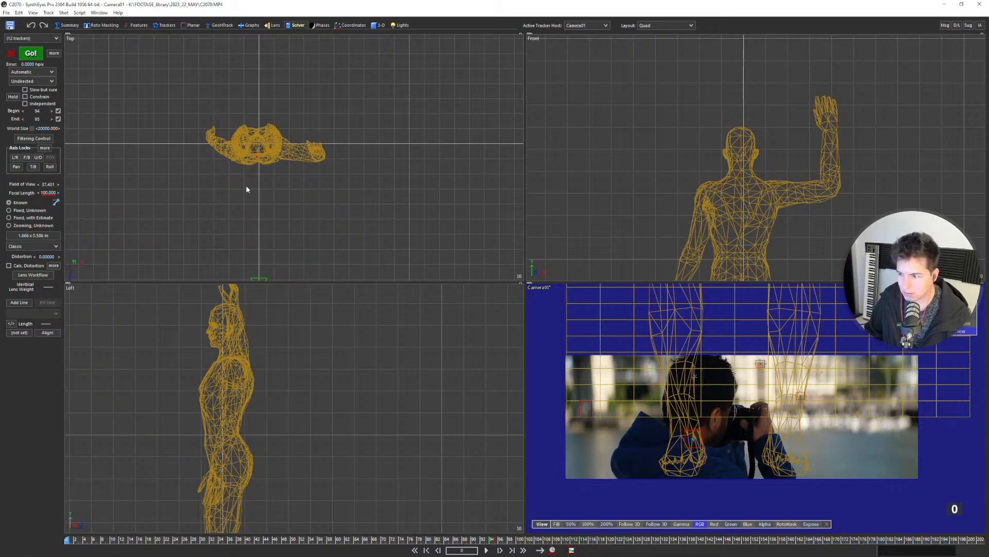
Set the seed lock of all the selected trackers to Unconstrained.
click(166, 25)
click(32, 339)
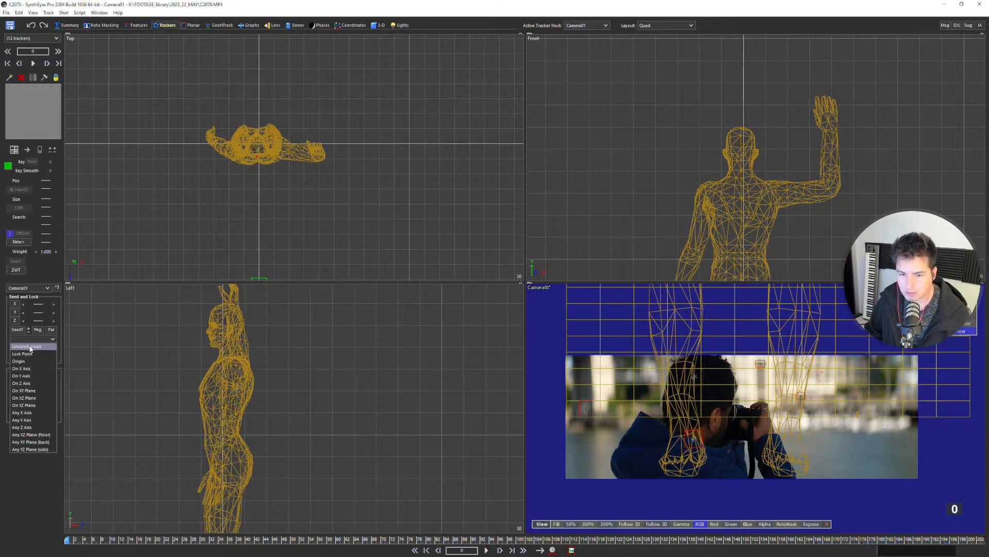
click(28, 345)
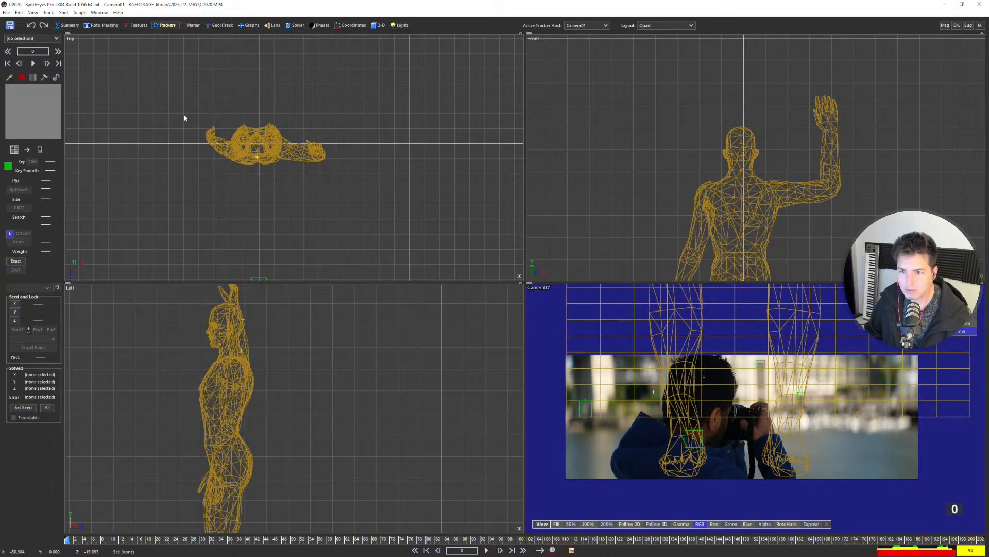
Solve the scene, accept the result, and scrub to frame 137 to check the camera path in the Top view.
key(F9)
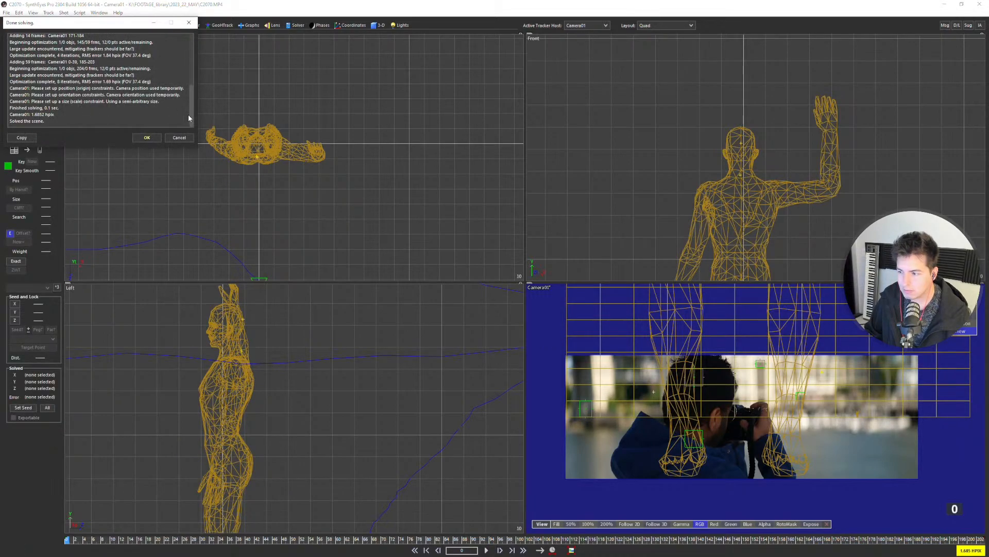
click(148, 138)
scroll(271, 188, down, 4)
middle_drag(256, 193, 276, 149)
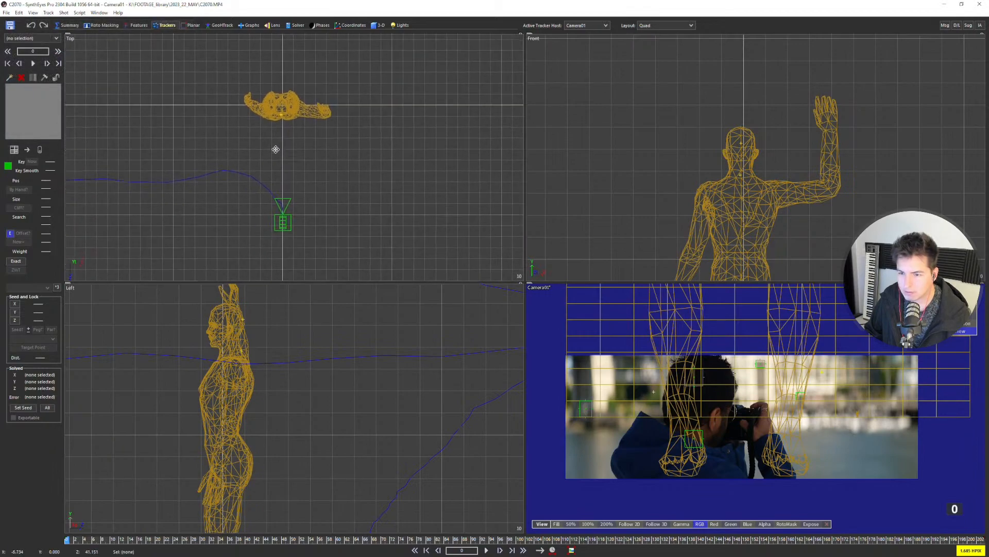
key(space)
key(space)
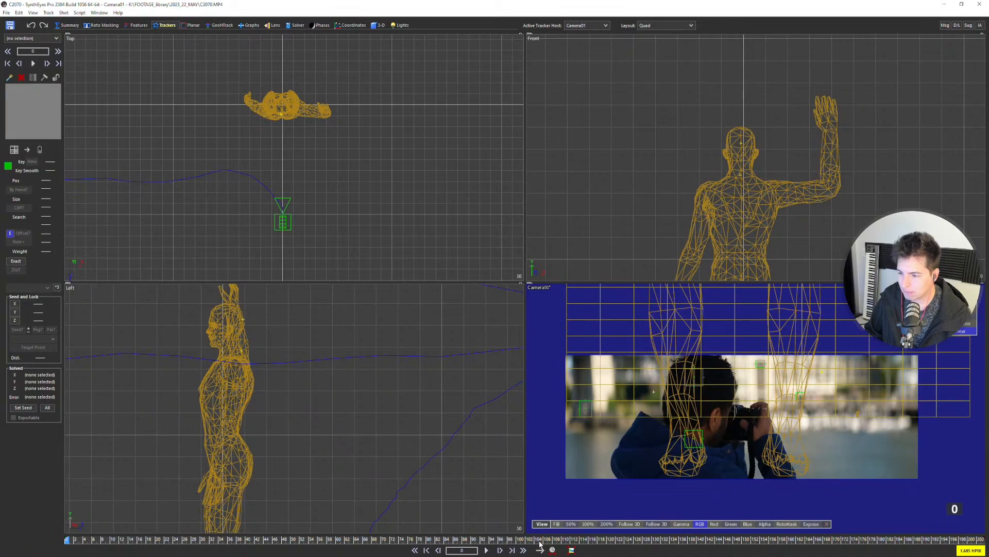
drag(539, 541, 677, 525)
At frame 137, move Camera01 in the Front and Top views to about X -52, Y 1458, Z 479, near the mesh's centre line.
click(378, 25)
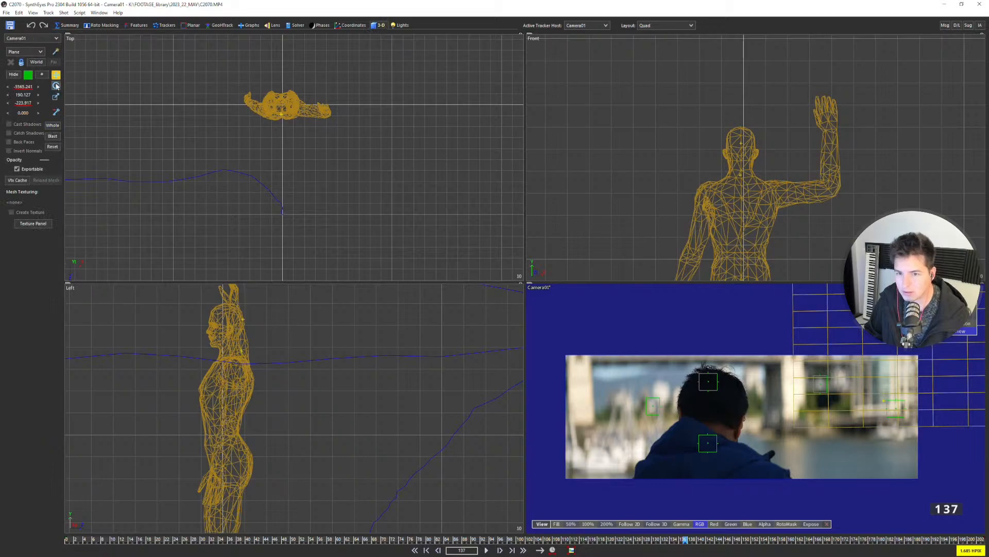
scroll(648, 166, down, 8)
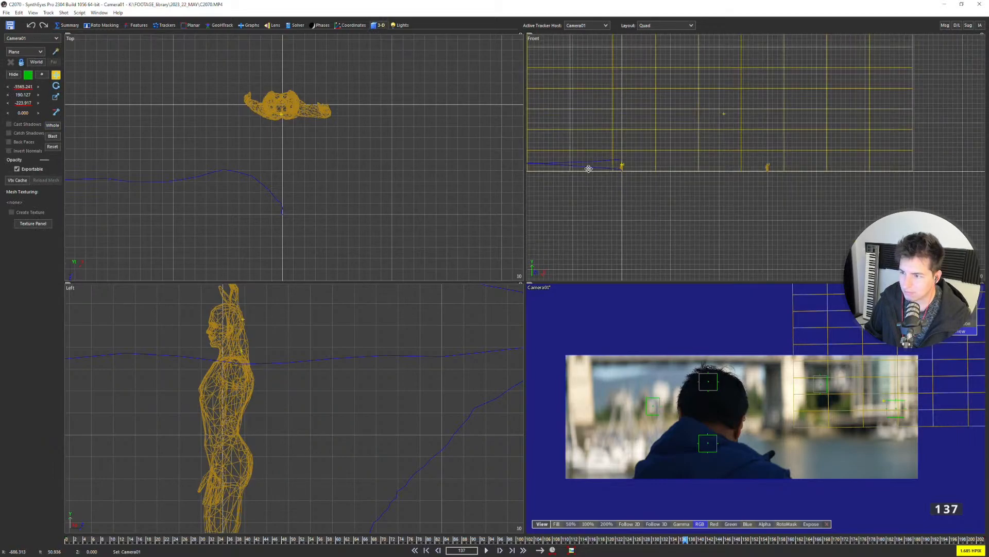
scroll(625, 162, down, 3)
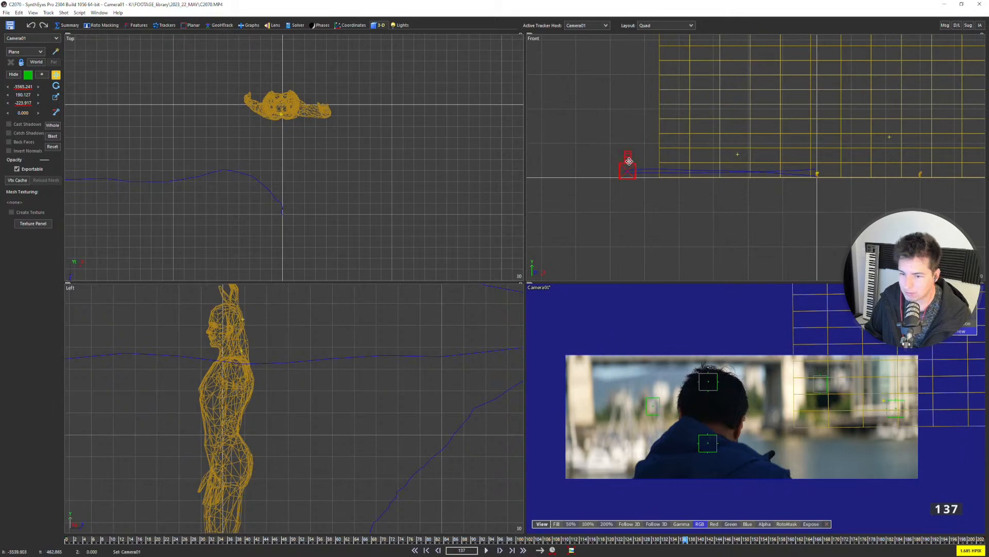
drag(629, 162, 851, 118)
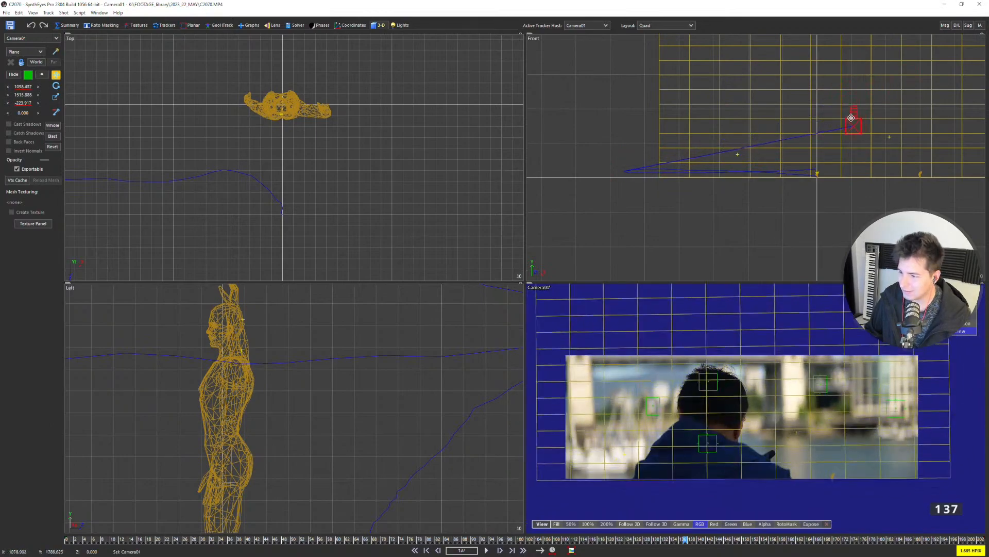
scroll(325, 116, down, 5)
drag(325, 116, 278, 150)
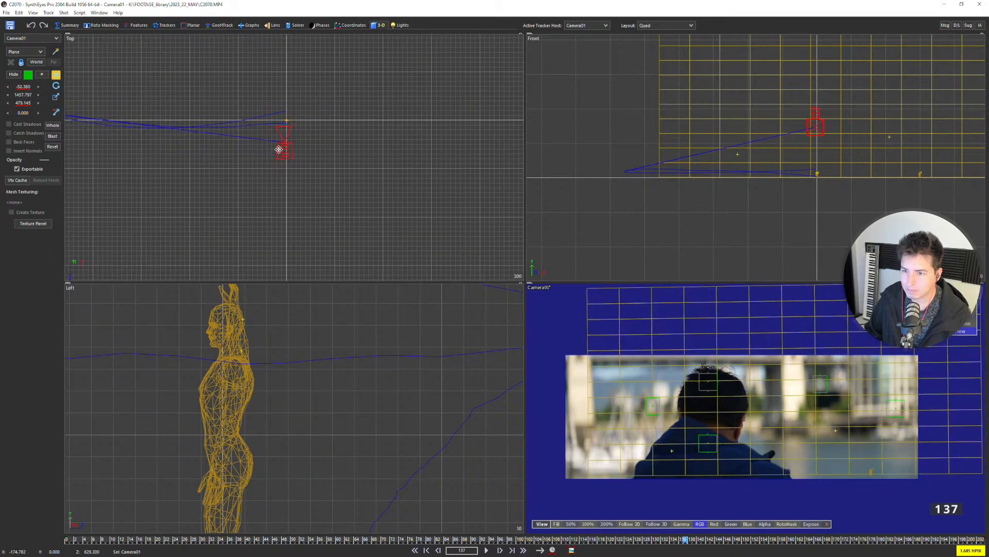
Lower Camera01 to the mesh's torso height and bring it closer behind the mesh, at about X 4, Y 89, Z 128.
scroll(816, 134, up, 3)
drag(817, 112, 818, 207)
scroll(291, 143, up, 4)
drag(274, 131, 275, 85)
scroll(804, 209, up, 3)
scroll(809, 206, up, 4)
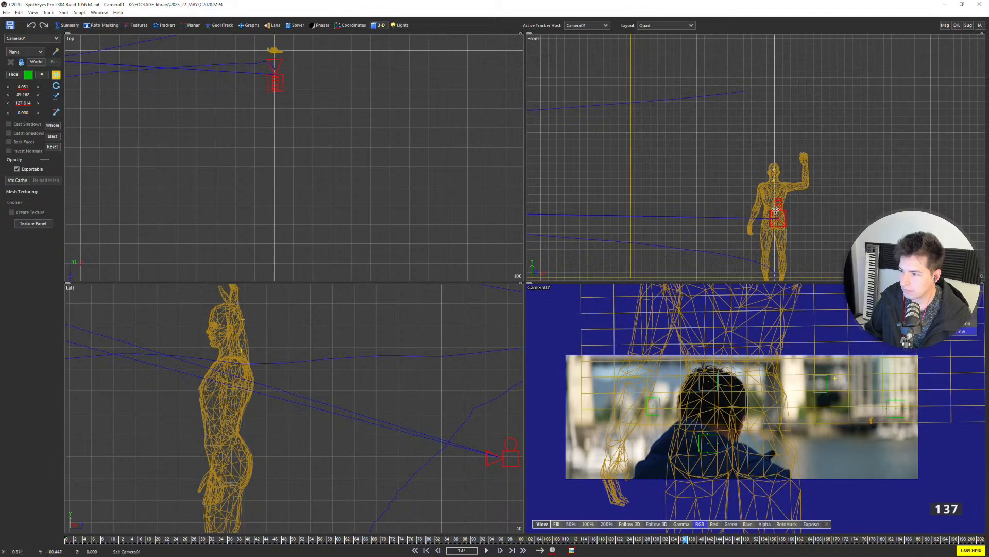
At frame 137, raise Camera01 to the mesh's head height and lock the seeds of the four trackers around the man as Lock Point.
drag(778, 213, 784, 168)
middle_drag(787, 444, 784, 440)
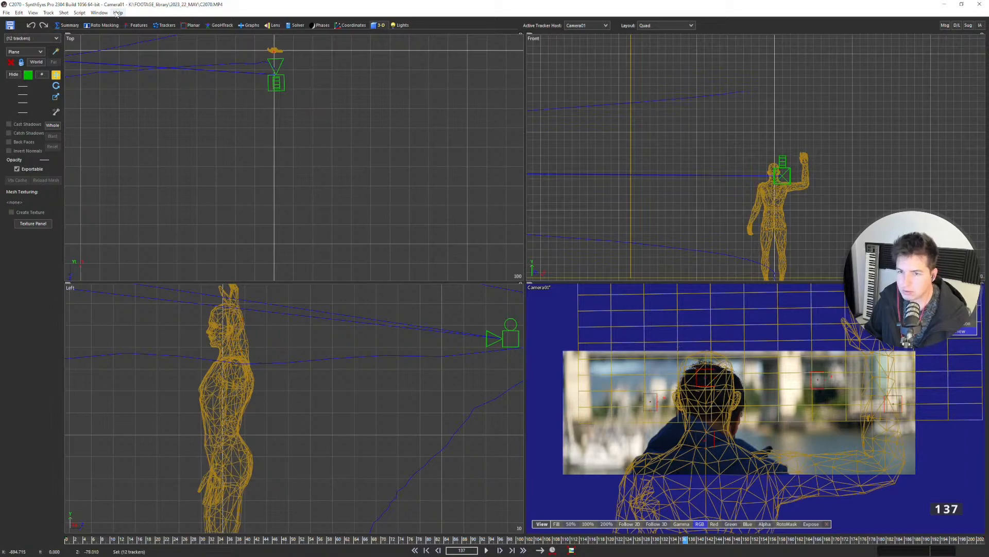
click(155, 26)
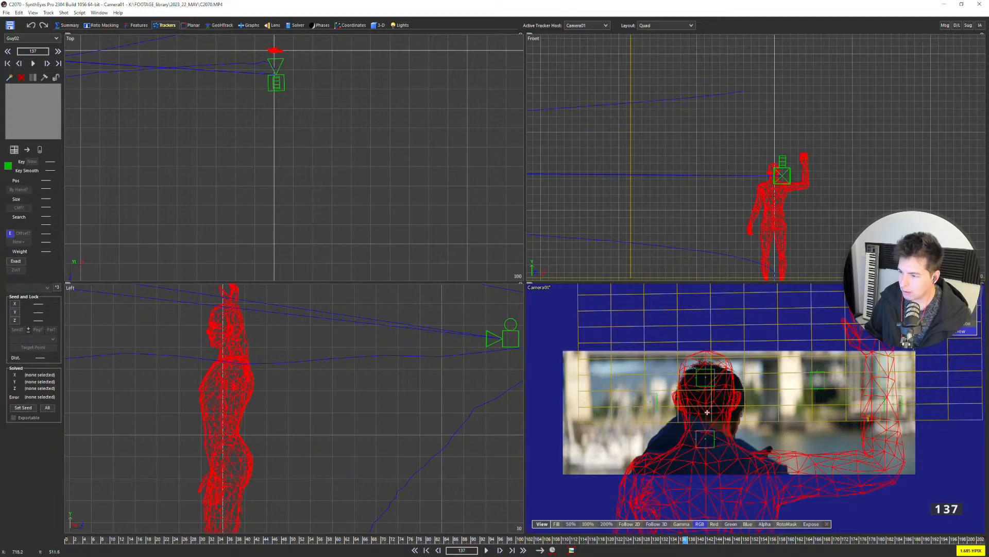
drag(793, 438, 694, 338)
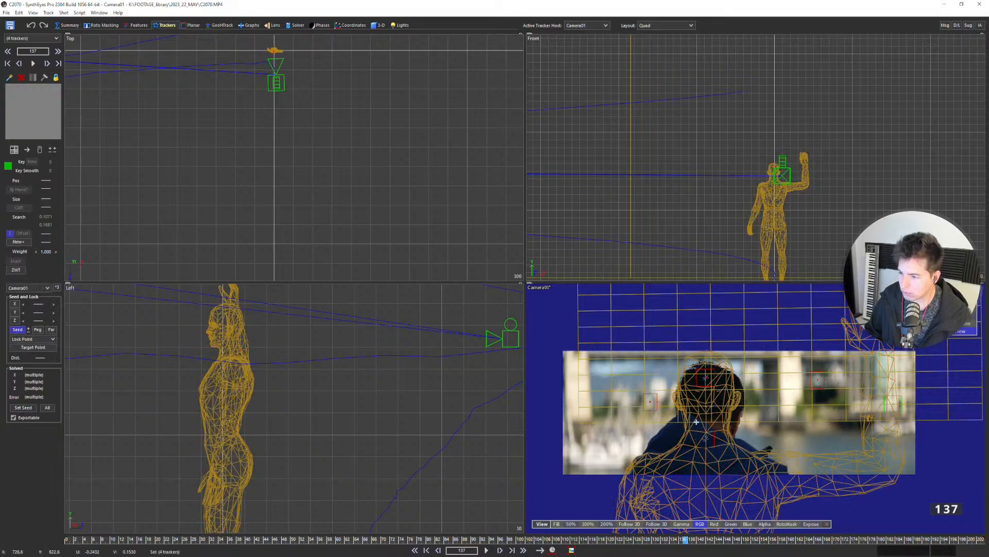
Set the solver's begin frame to 132 and end frame to 139, enable Constrain, solve the scene and accept the result.
click(296, 25)
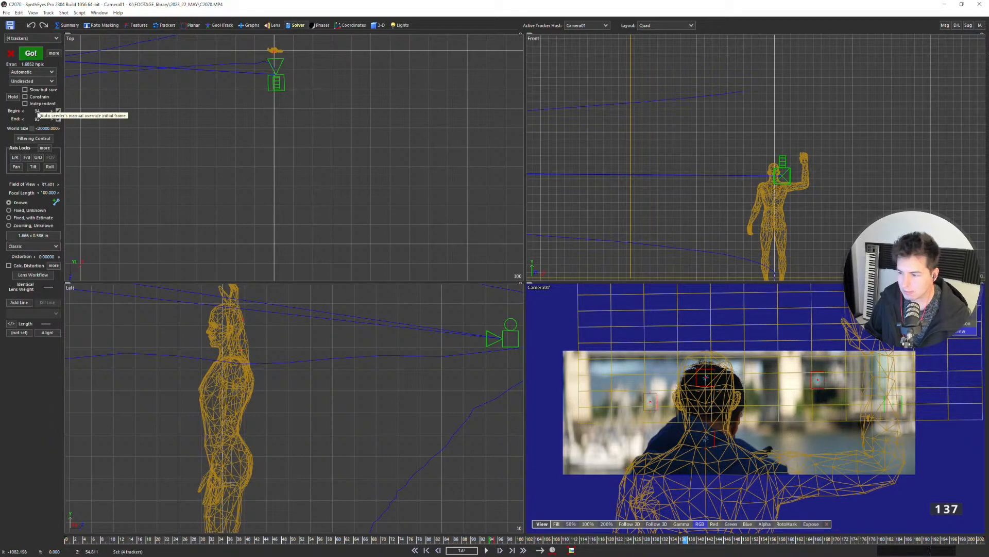
drag(37, 112, 59, 118)
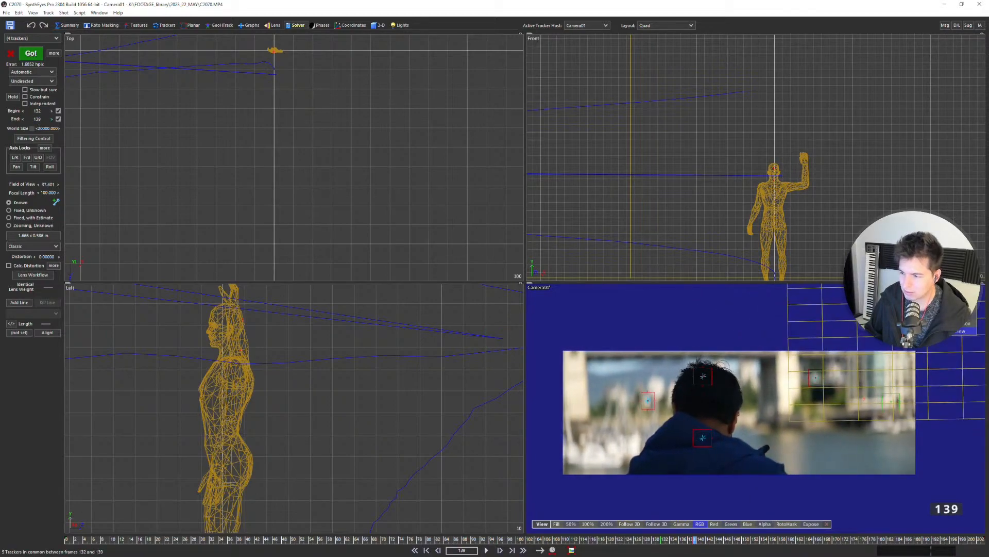
click(31, 55)
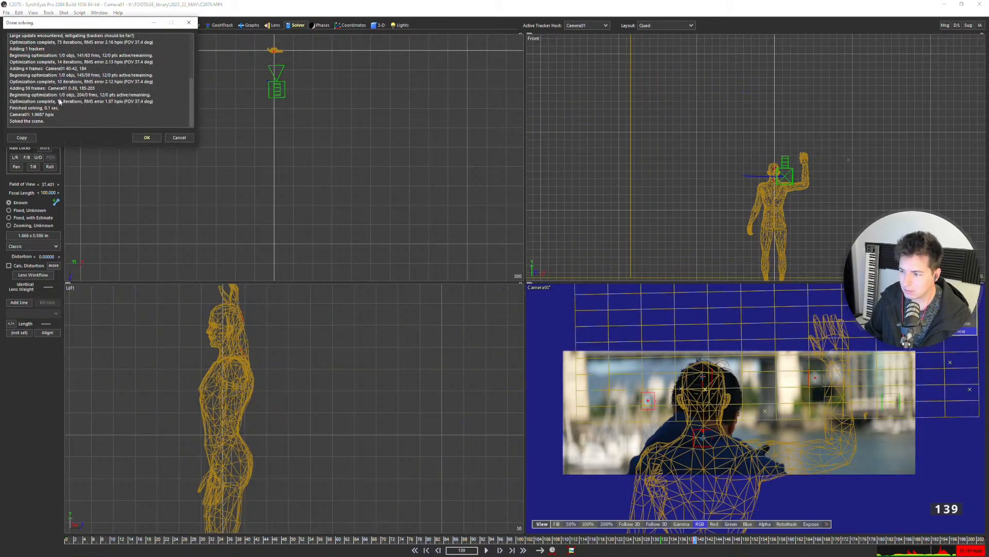
click(147, 139)
Play and scrub the shot full-size through Camera01 to check how the human mesh follows the man's head and shoulders.
key(5)
key(space)
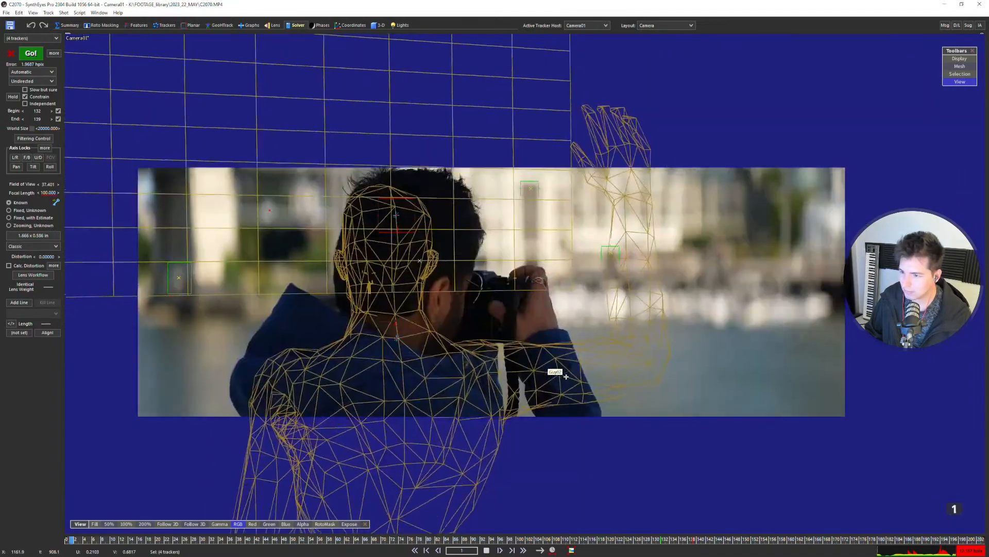
key(space)
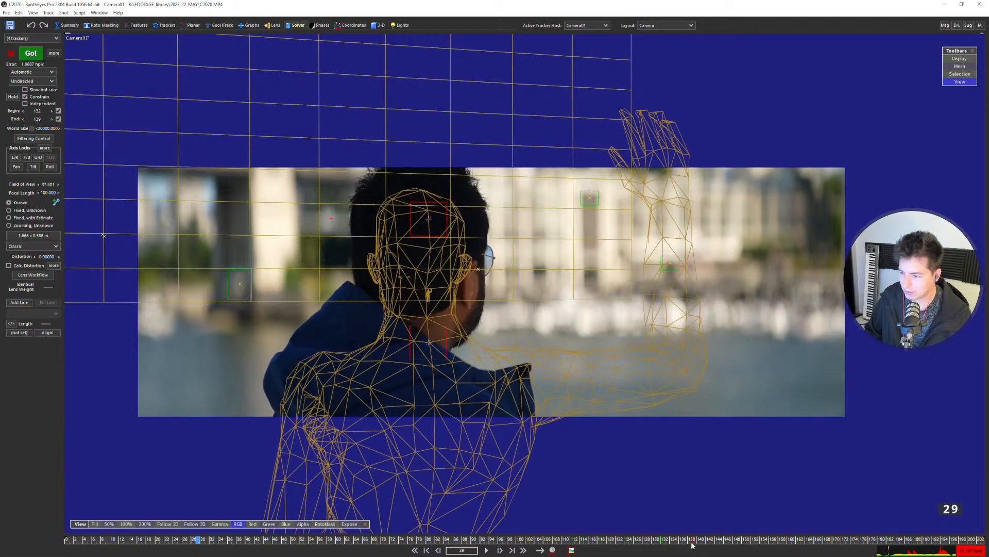
click(683, 539)
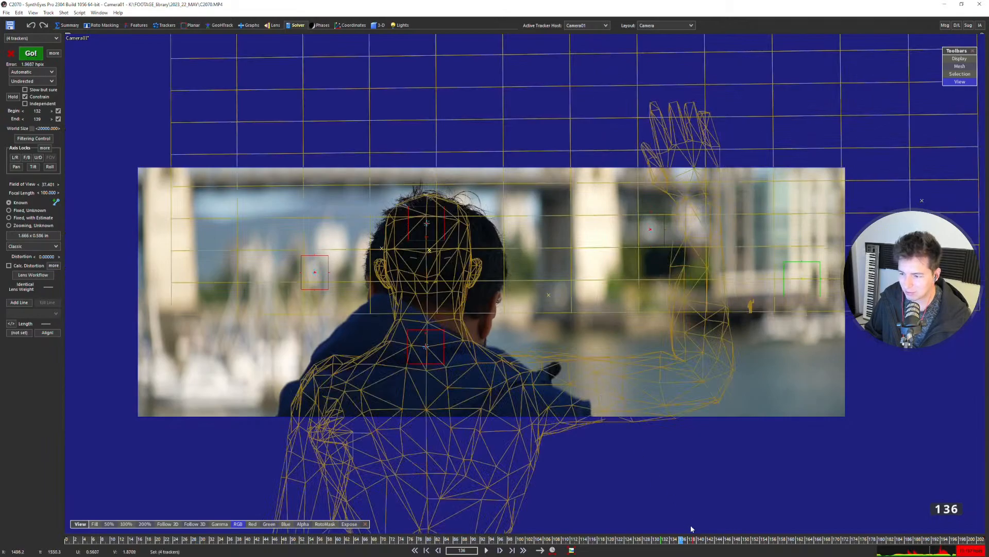
drag(690, 540, 31, 539)
scroll(413, 338, up, 1)
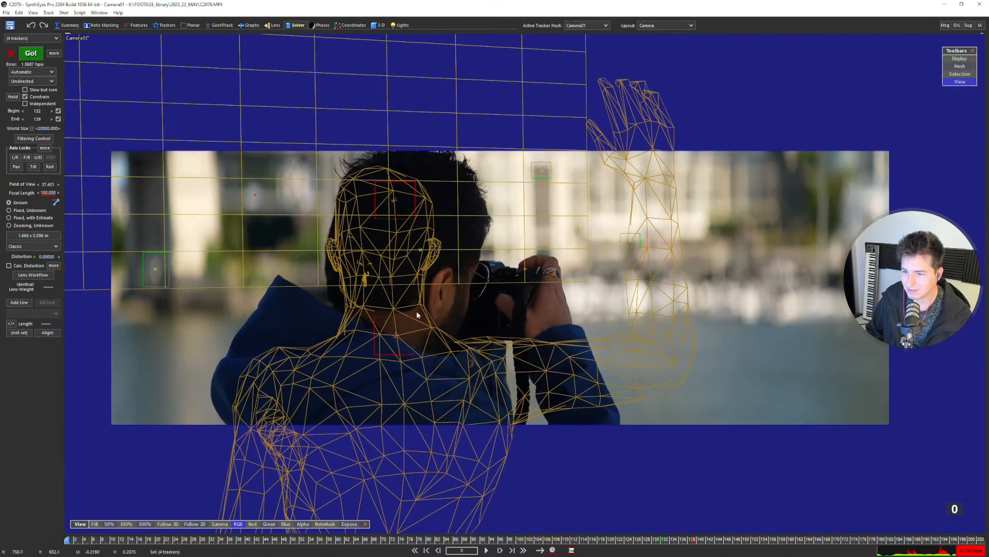
Create a Matrix mesh spread around the human mesh and play the shot through Camera01 to check its stability.
key(7)
click(374, 26)
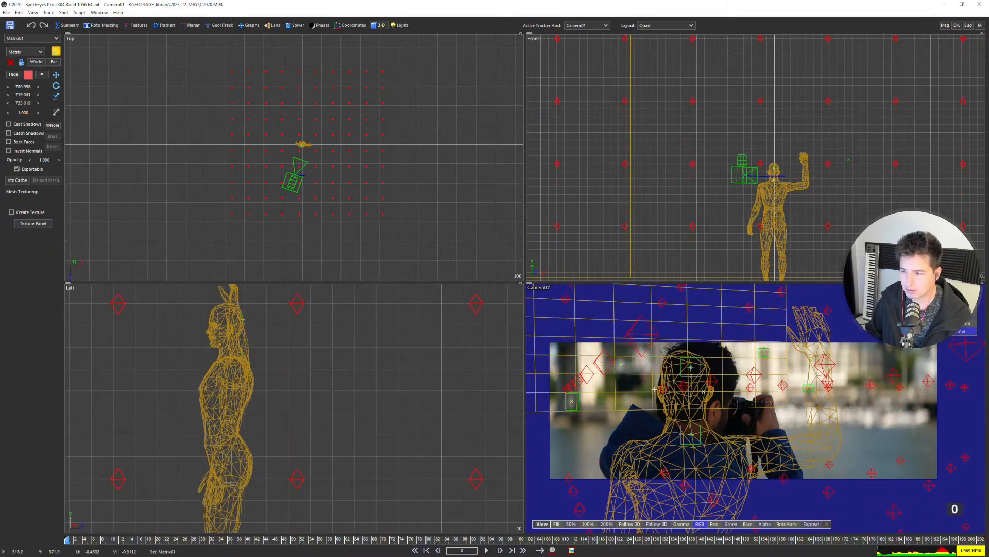
key(4)
key(space)
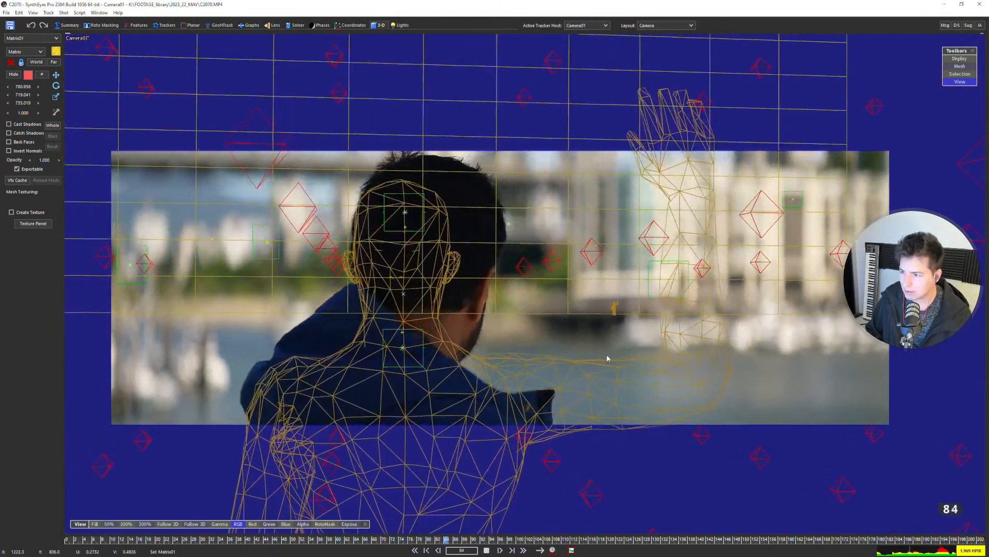
key(shift+a)
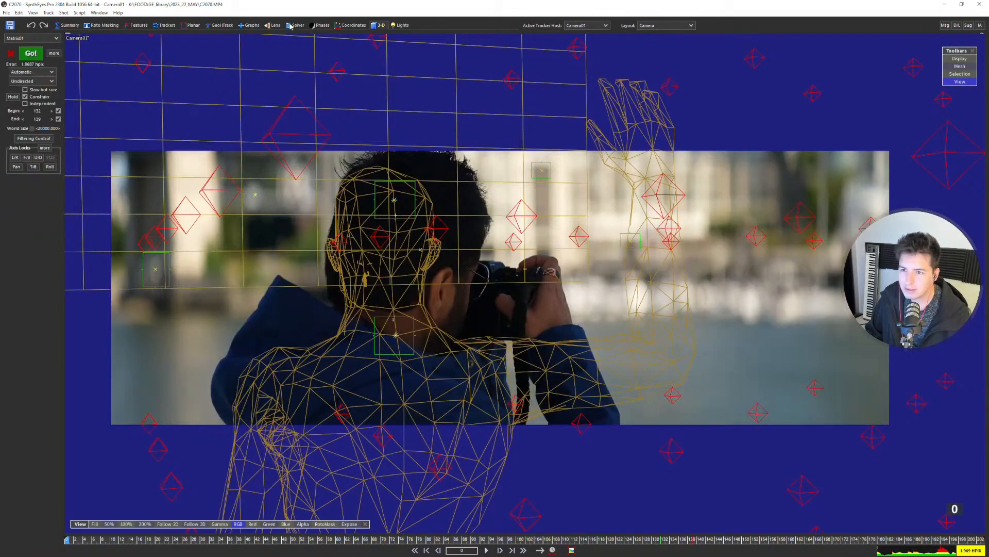
Review the path filtering options and examine the camera path up close in the Left view while playing the shot to frame 93.
click(34, 138)
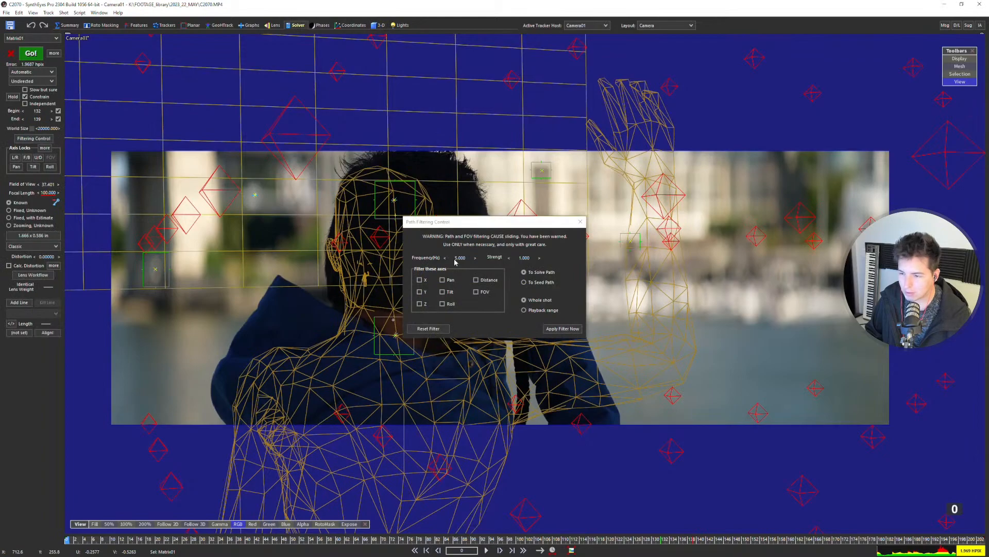
click(581, 221)
key(F2)
scroll(270, 359, down, 4)
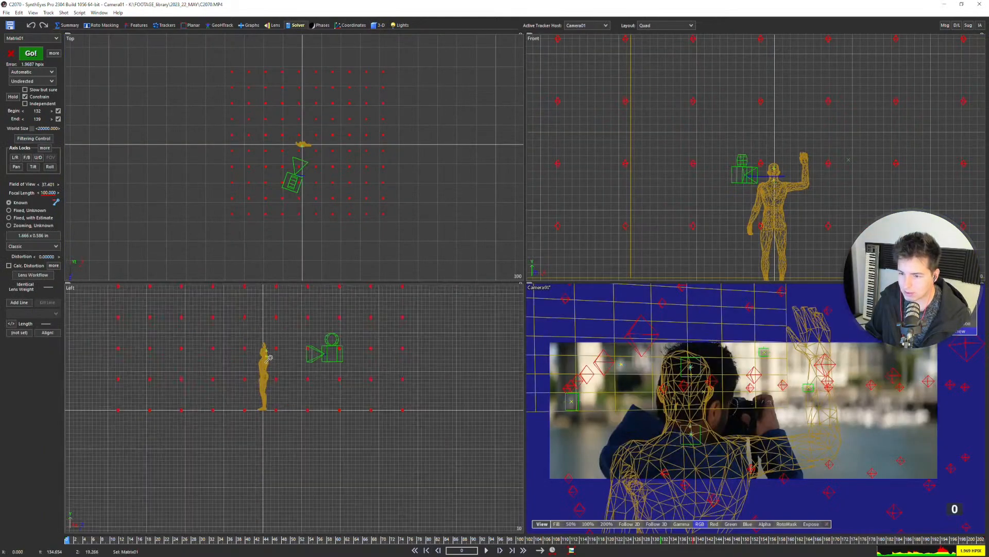
scroll(345, 358, up, 4)
scroll(244, 345, up, 8)
middle_drag(232, 329, 298, 404)
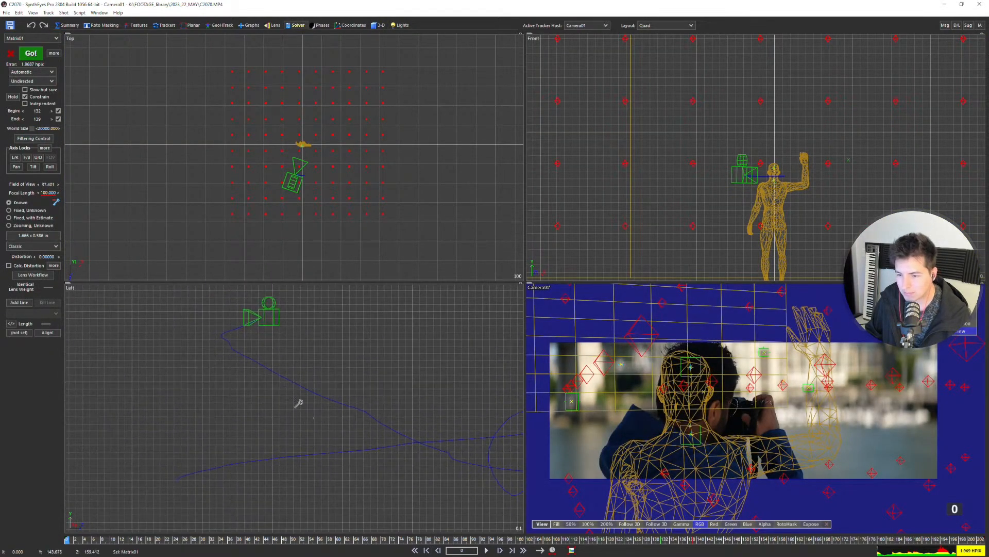
key(space)
scroll(369, 401, down, 3)
middle_drag(369, 400, 289, 365)
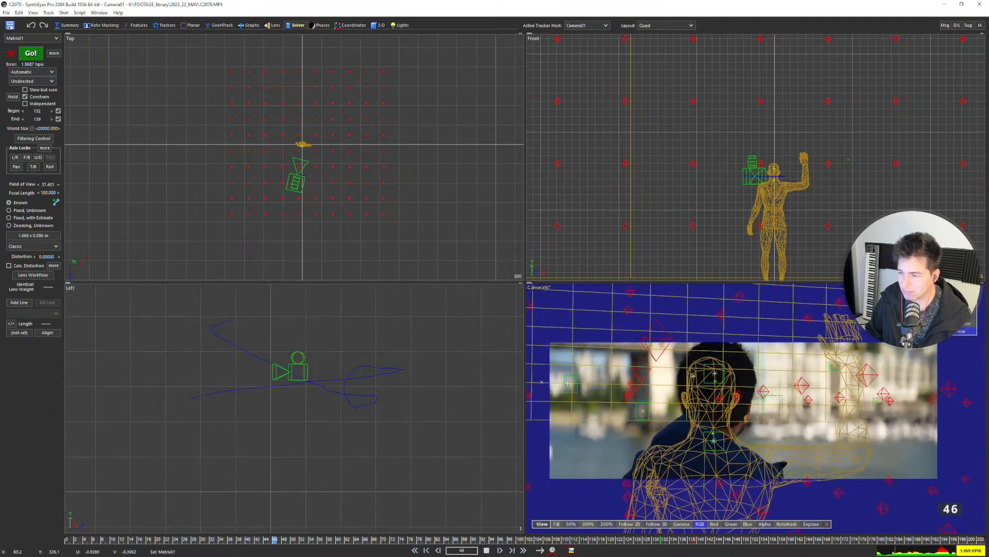
scroll(319, 392, up, 3)
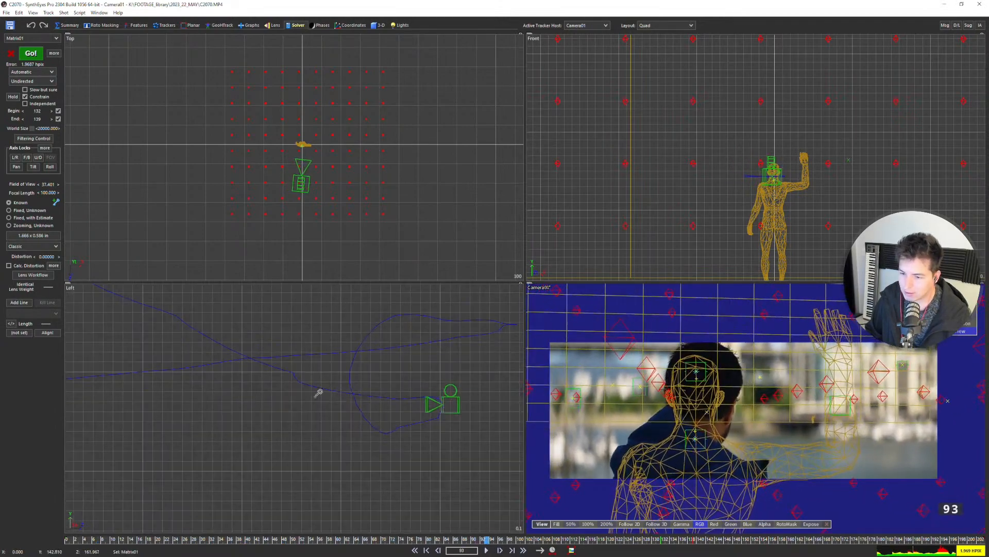
scroll(637, 426, up, 2)
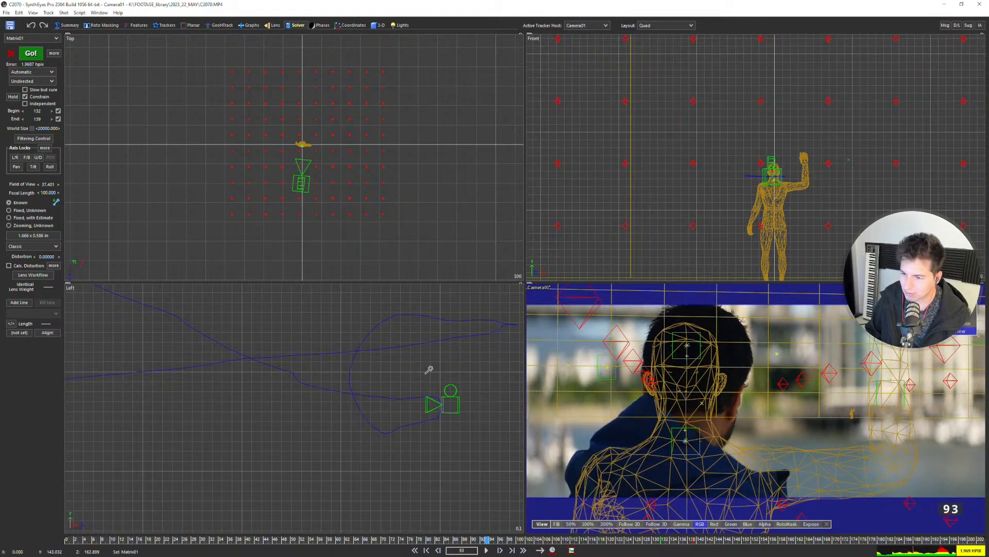
scroll(429, 369, down, 10)
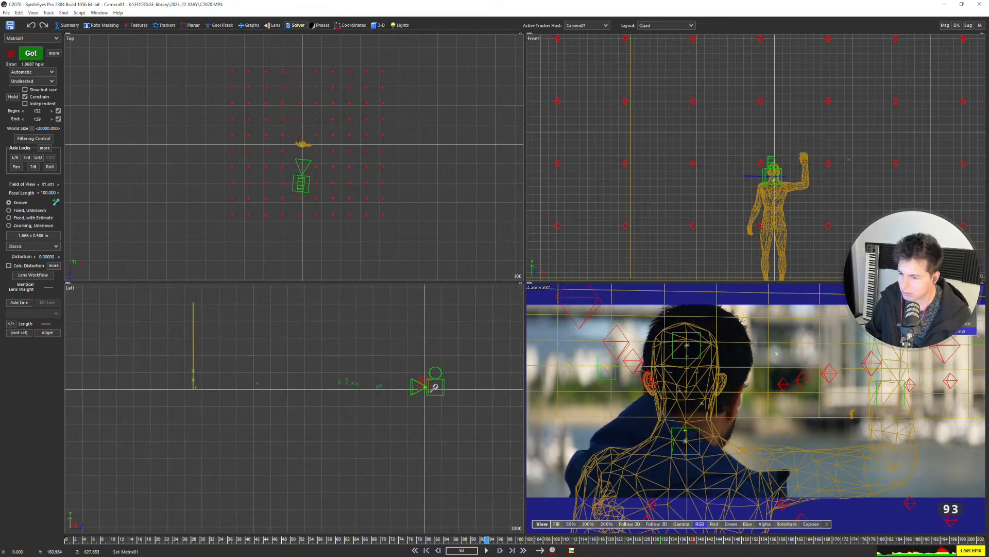
scroll(435, 387, up, 5)
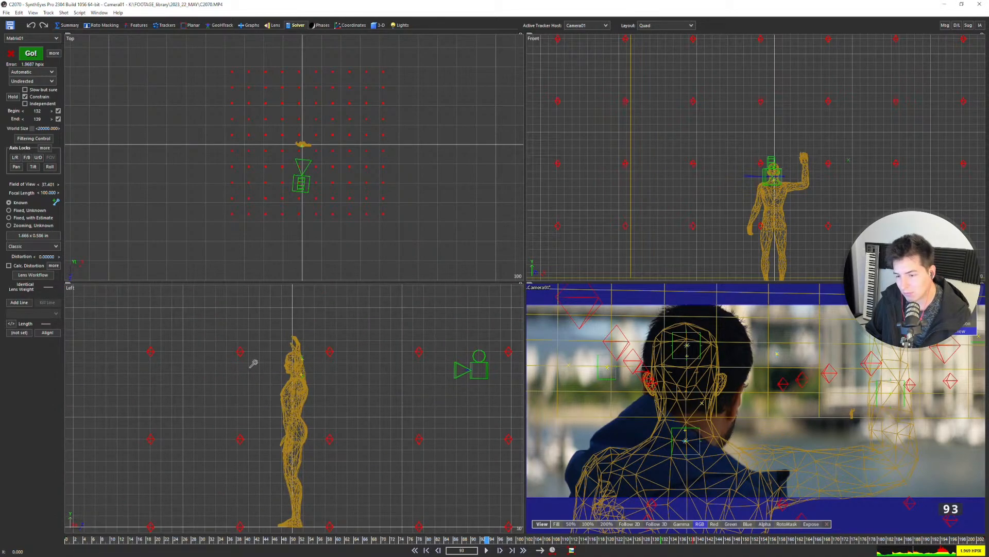
scroll(472, 369, up, 8)
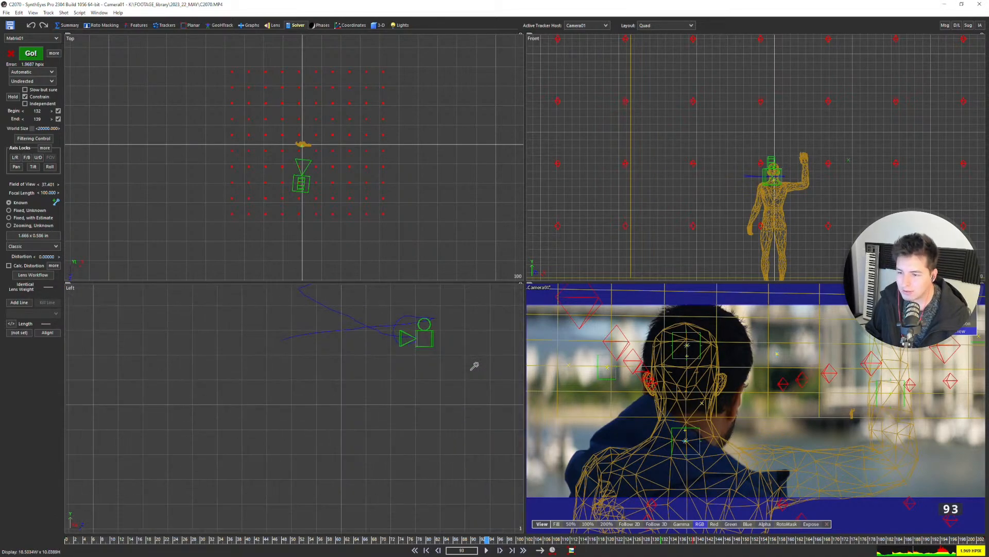
Filter the camera's X, Y and Z solve path over the whole shot at 15 Hz and inspect the path in the Left view.
key(shift+a)
click(43, 140)
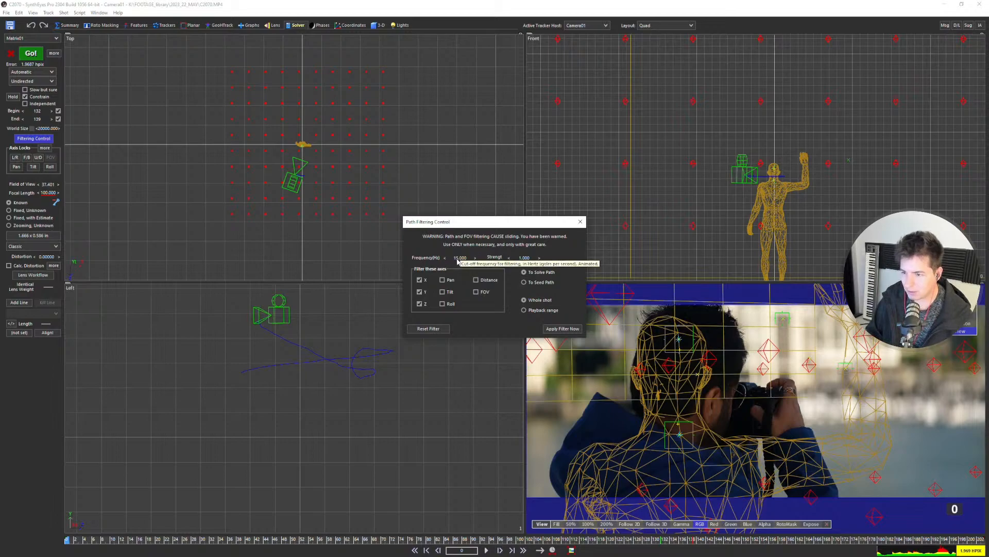
scroll(360, 364, up, 5)
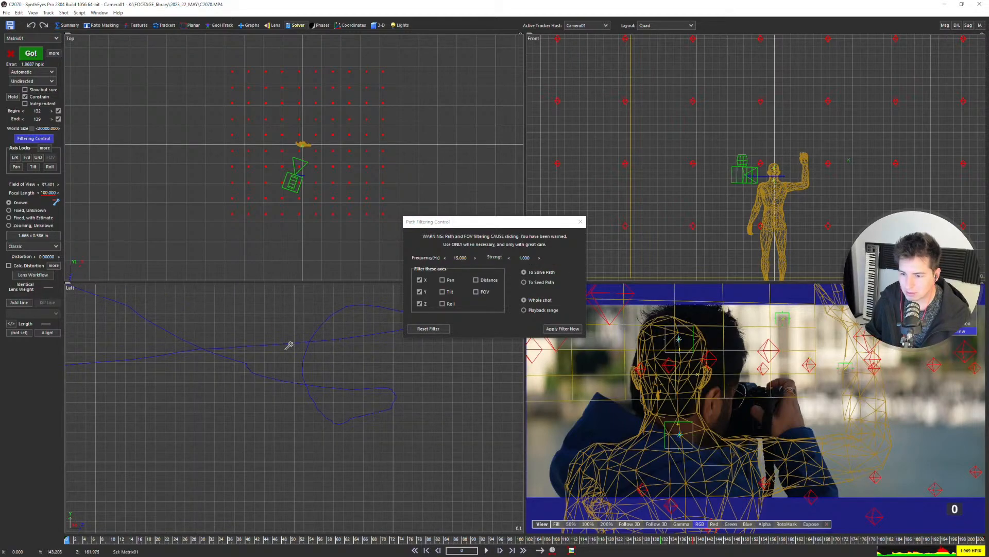
scroll(220, 381, down, 4)
middle_drag(136, 334, 206, 368)
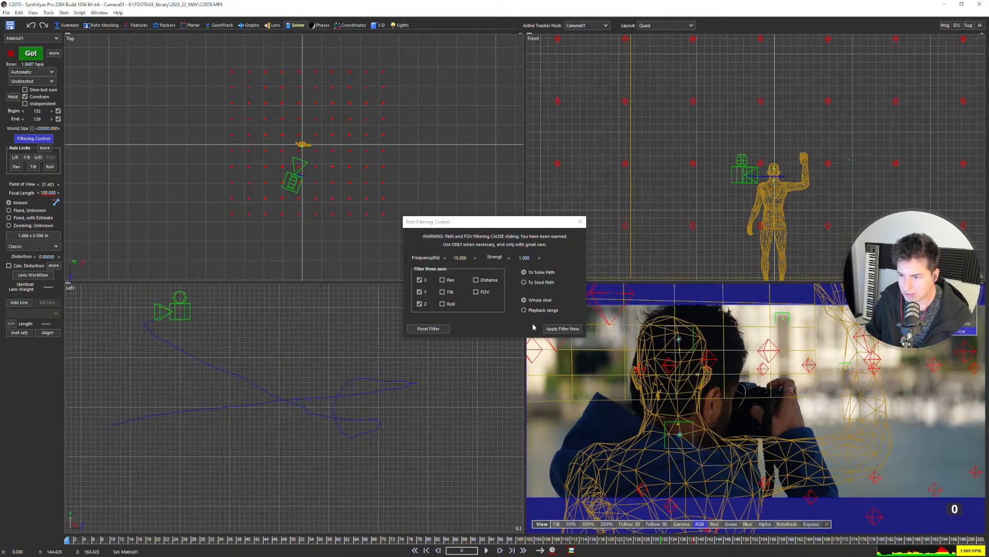
click(580, 222)
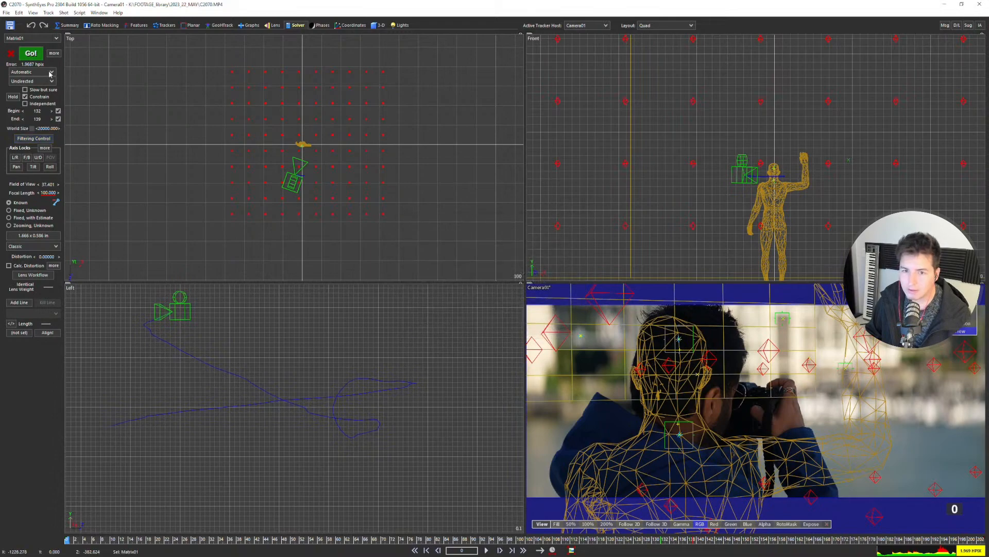
Lock Camera01's translation on all axes to the seed path, refine the solve with Constrain on, and accept the result.
click(46, 149)
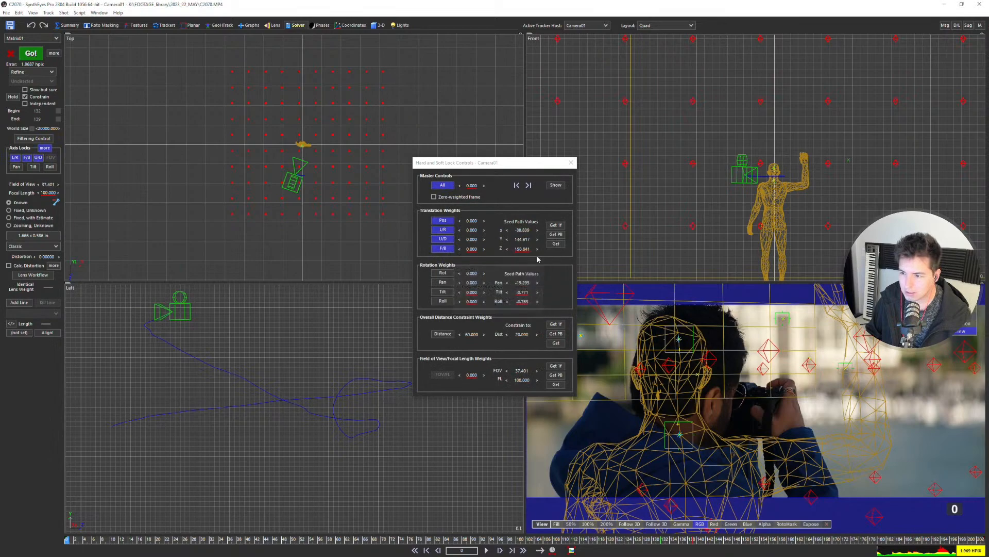
click(571, 162)
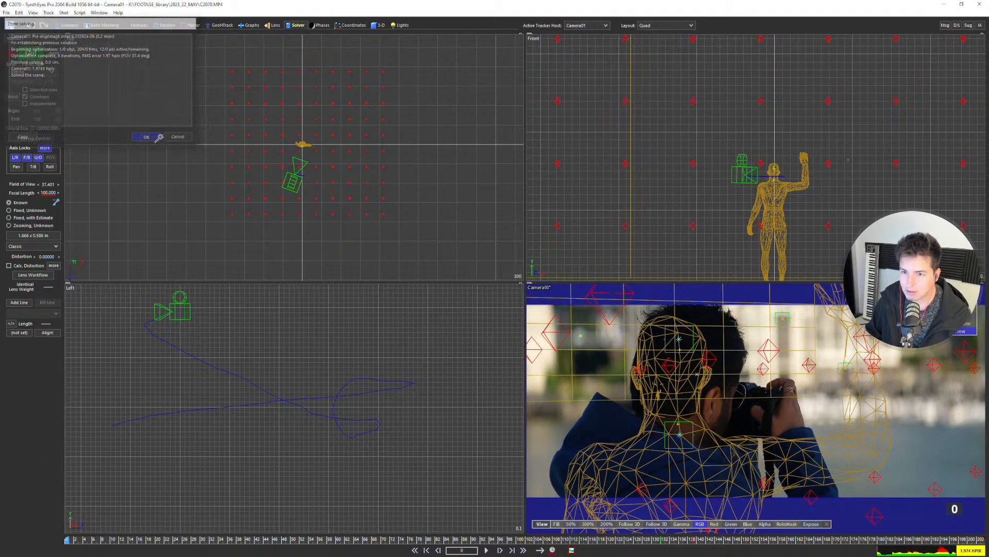
Play the refined shot full-size through Camera01 to check the human and Matrix meshes against the footage for sliding.
scroll(710, 407, down, 9)
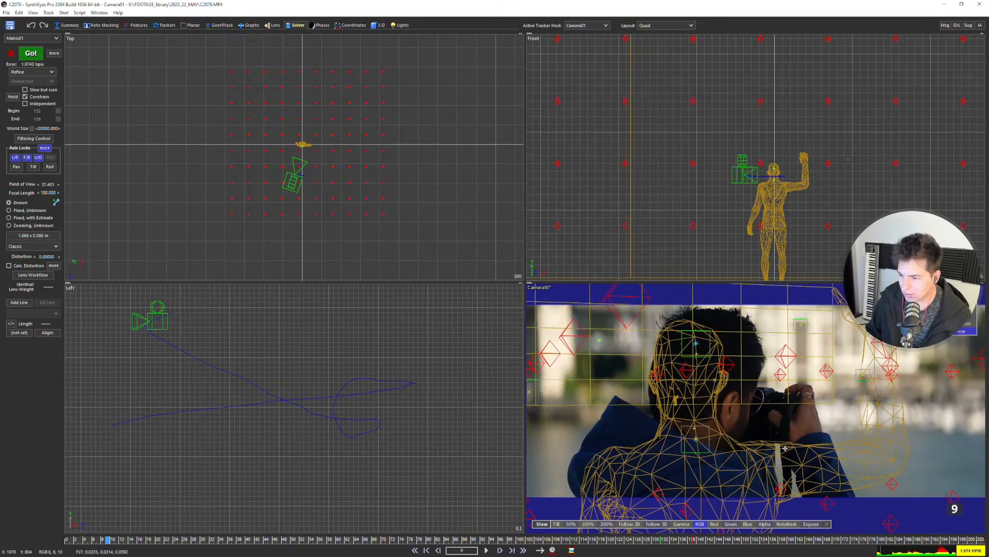
key(5)
key(space)
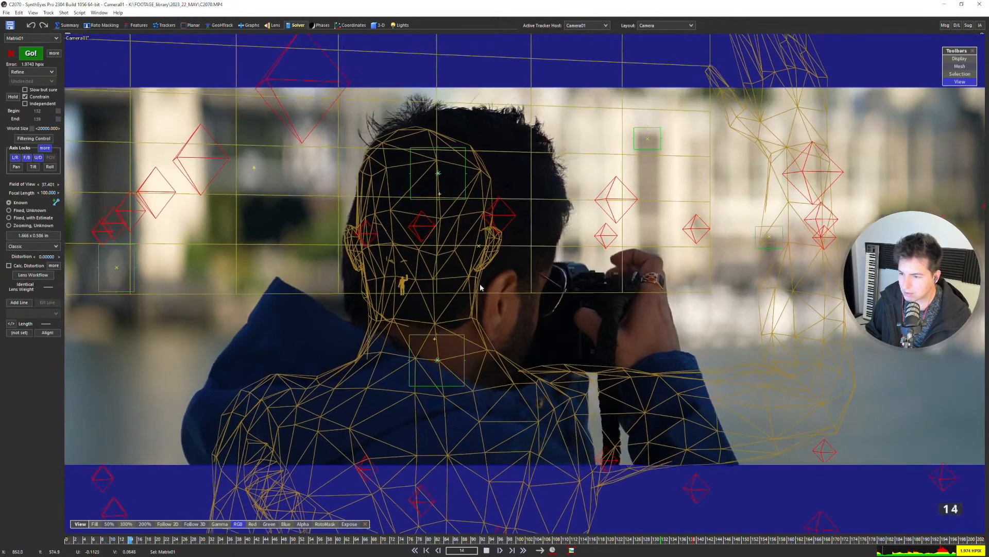
scroll(437, 231, down, 3)
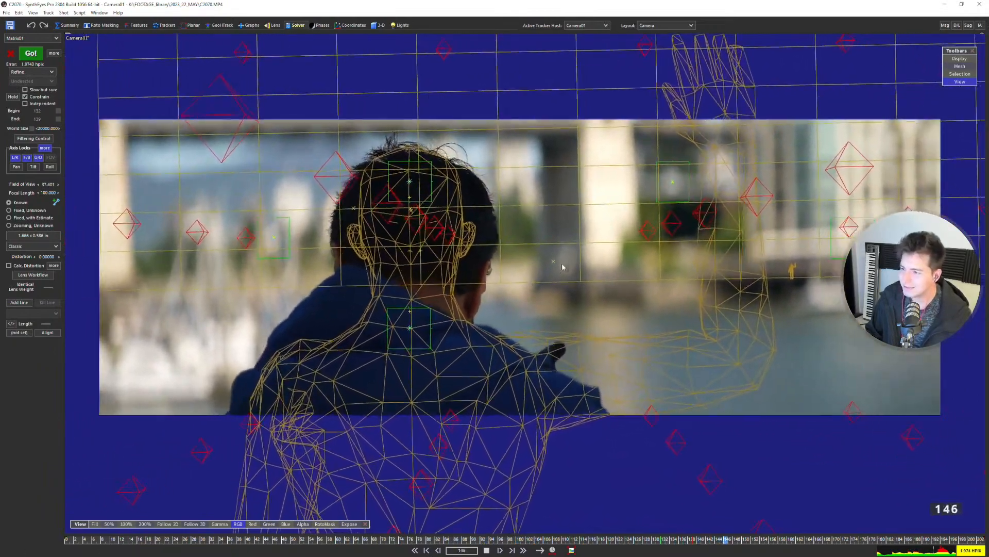
key(space)
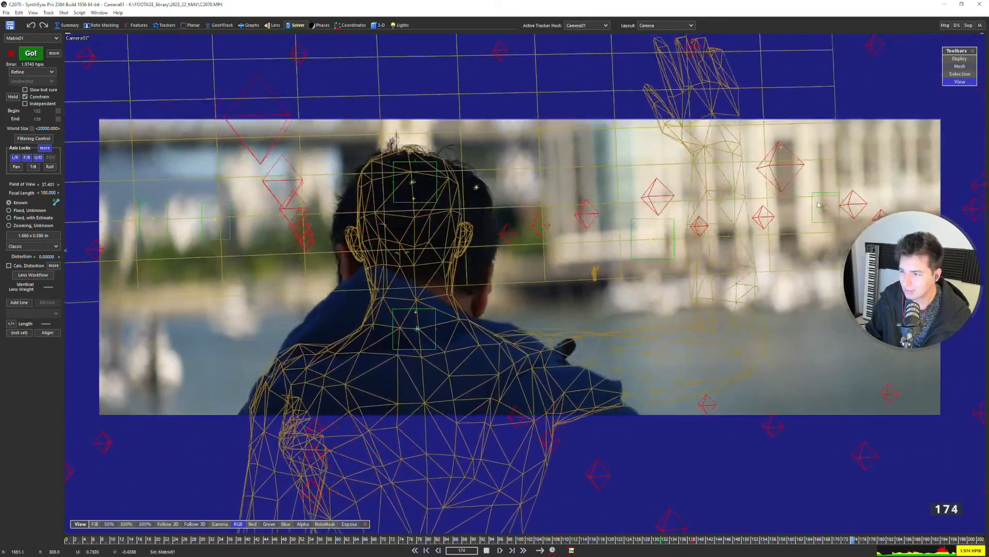
key(space)
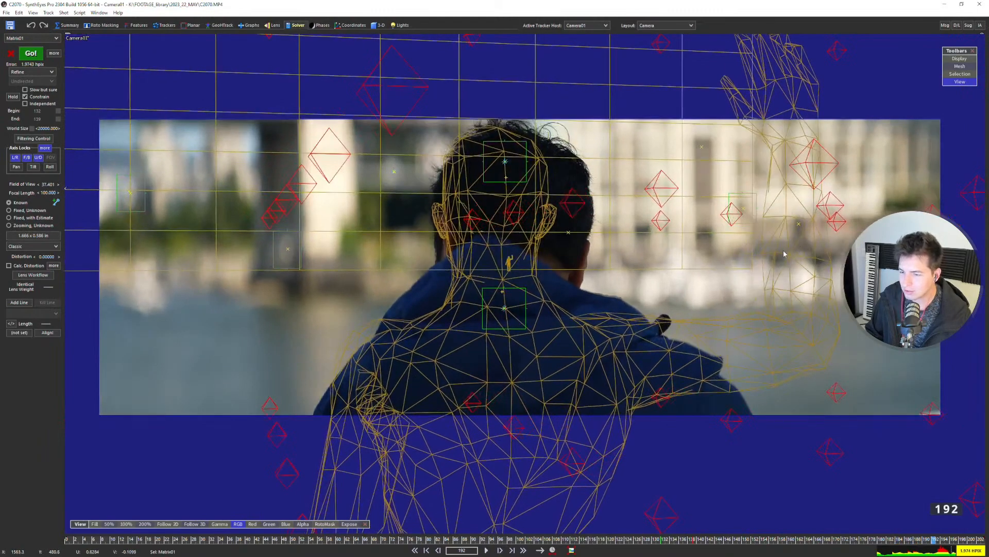
key(space)
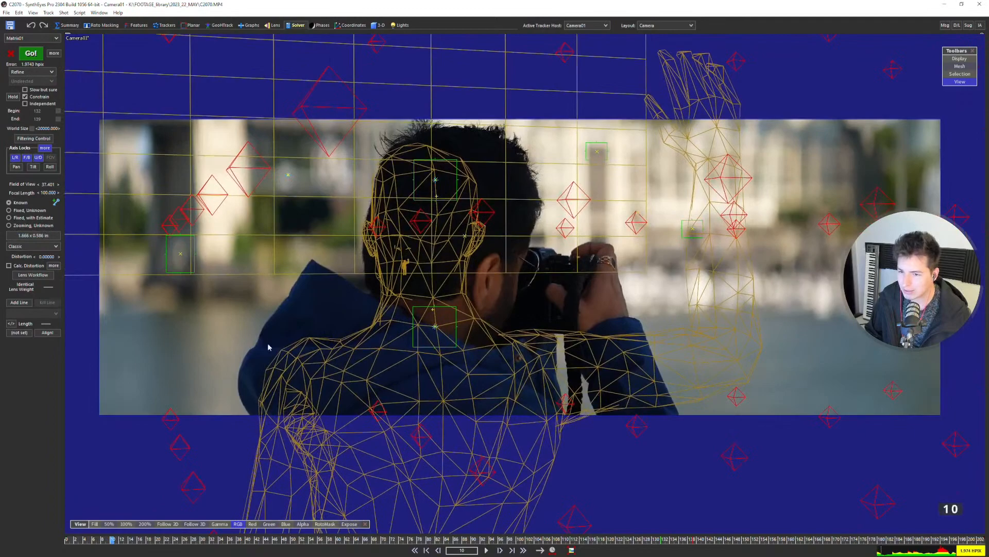
key(space)
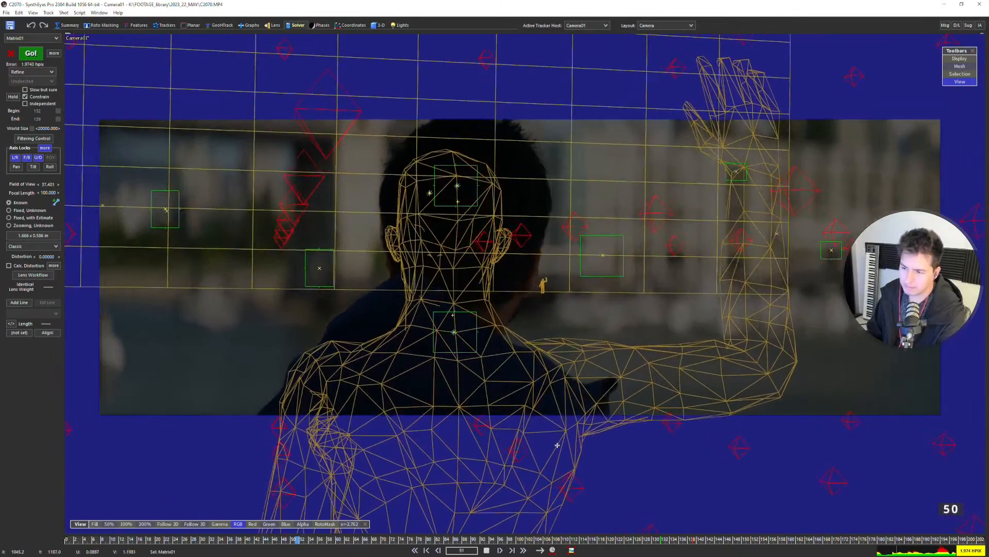
Switch to the SynthEyes project of the parking garage survey and look through its still images around frames 29 to 32.
click(613, 470)
click(946, 5)
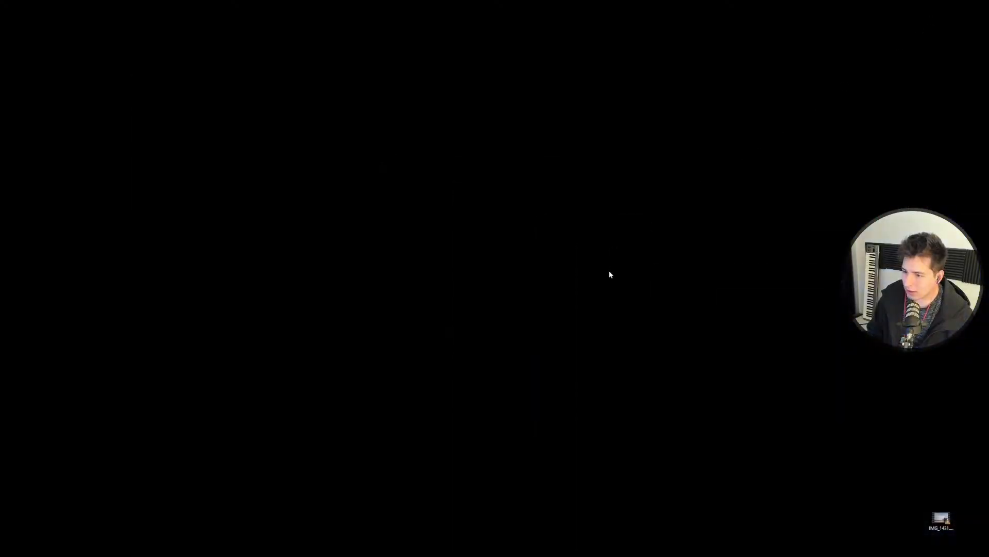
key(alt+Tab)
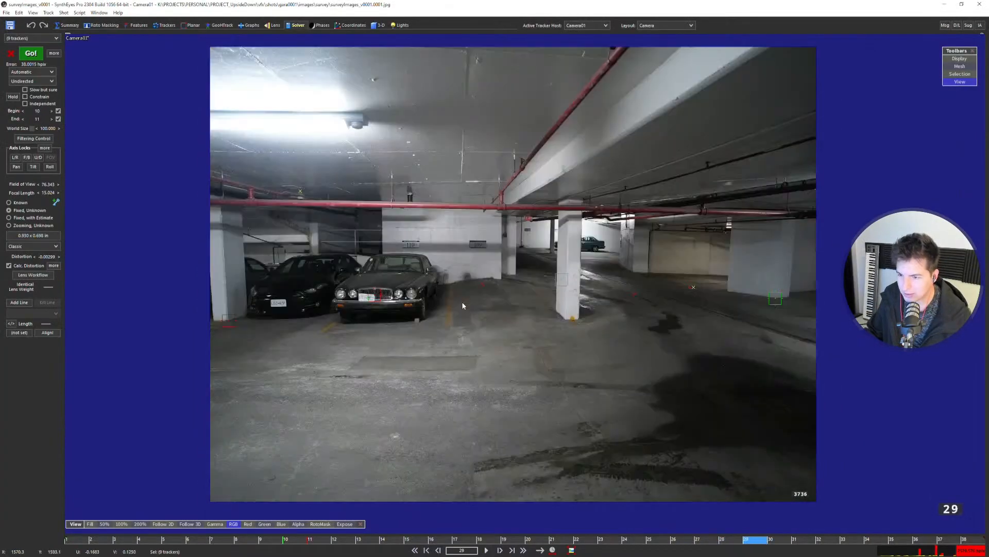
key(Left)
key(Left)
key(Left)
key(Left)
key(Left)
key(Left)
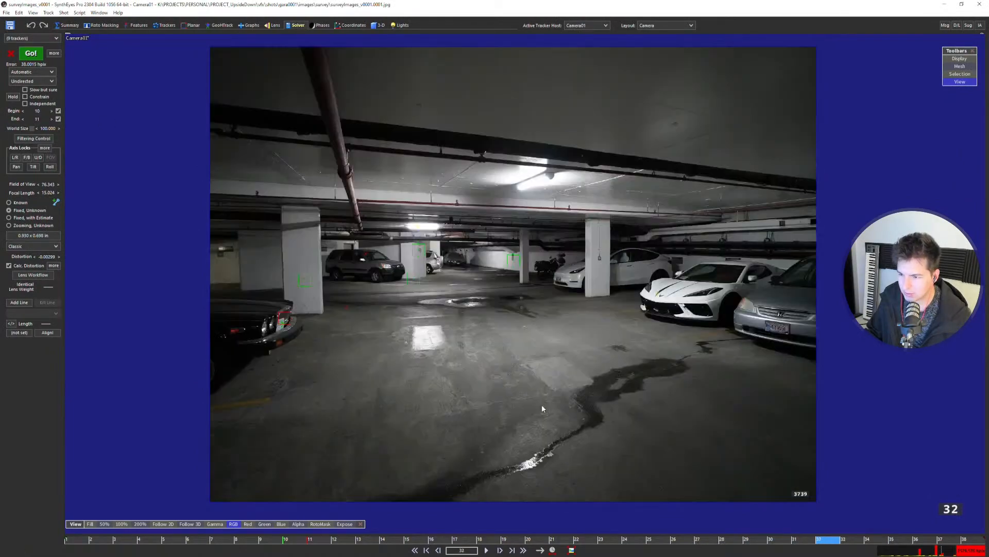
Place a tracker on the Reserved Parking 110 sign behind the parked car in survey frame 29.
scroll(412, 243, up, 8)
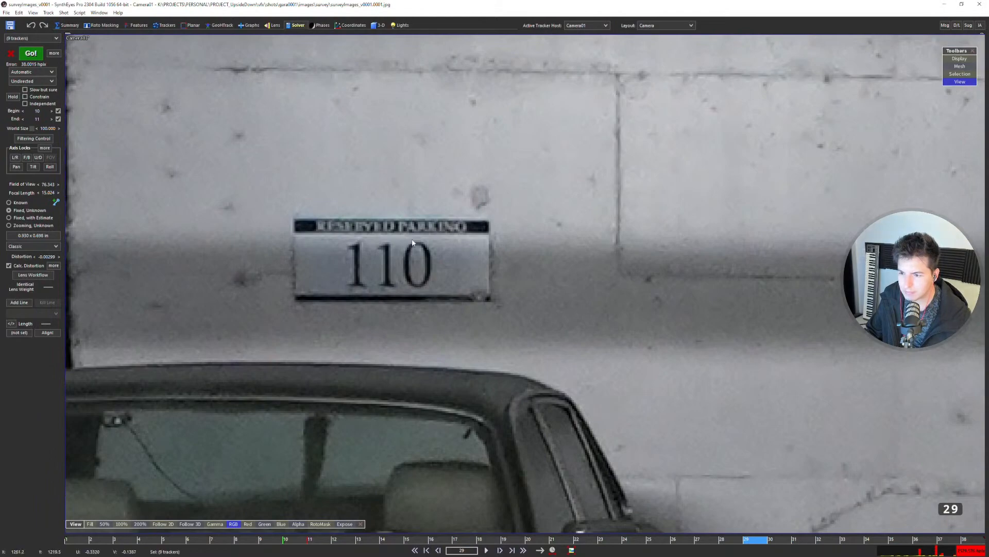
click(412, 243)
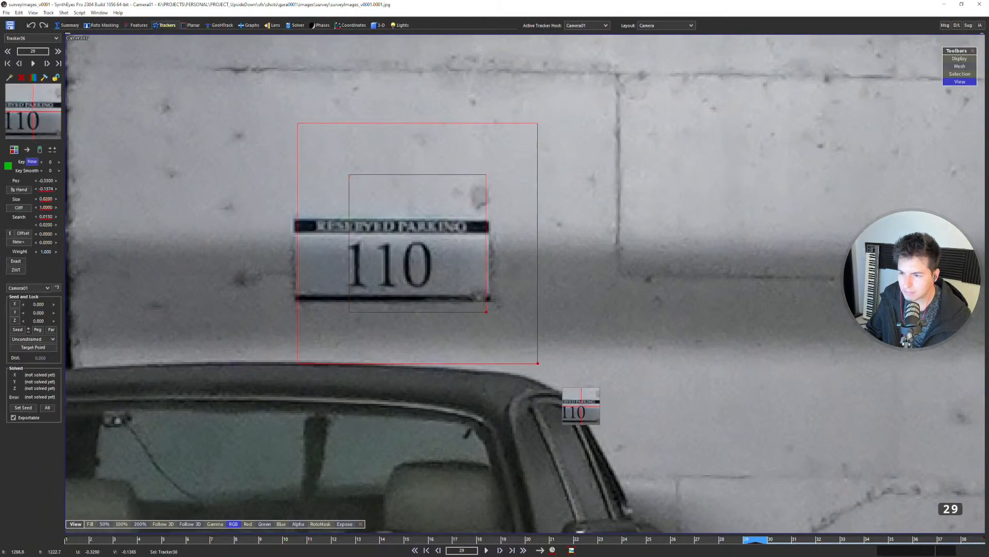
scroll(420, 246, down, 8)
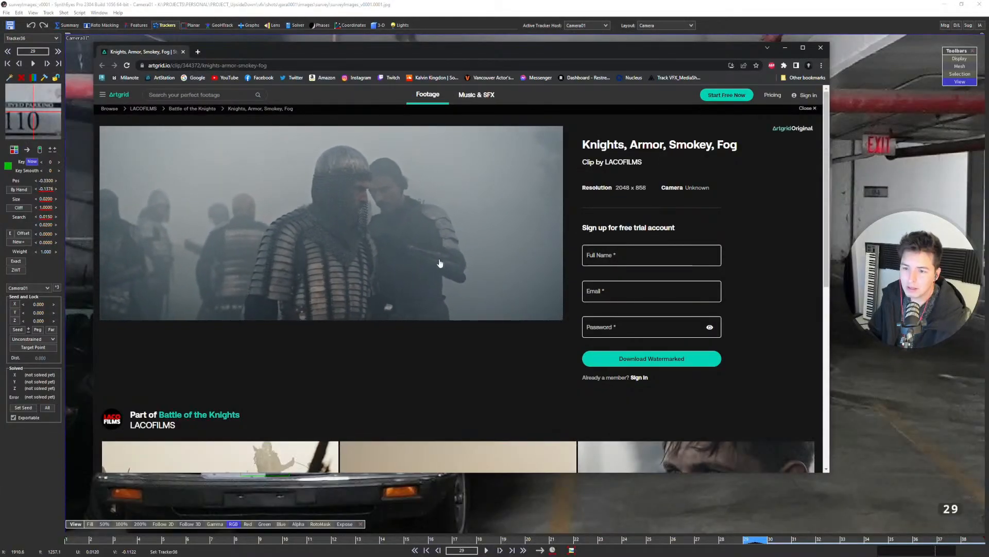
Watch the Artgrid clip "Knights, Armor, Smokey, Fog" full-screen, pausing to examine the foggy background, and put the browser away.
click(536, 314)
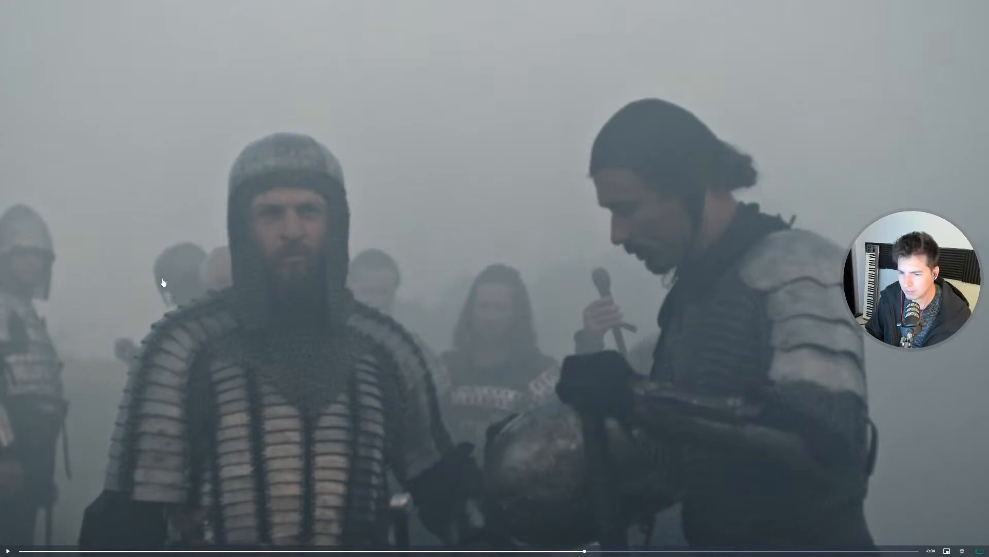
click(235, 300)
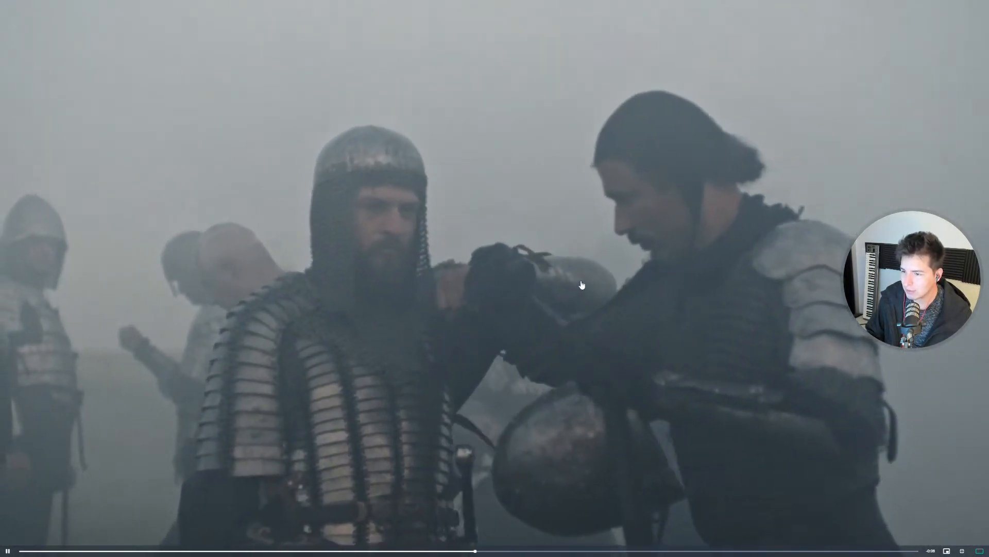
click(574, 276)
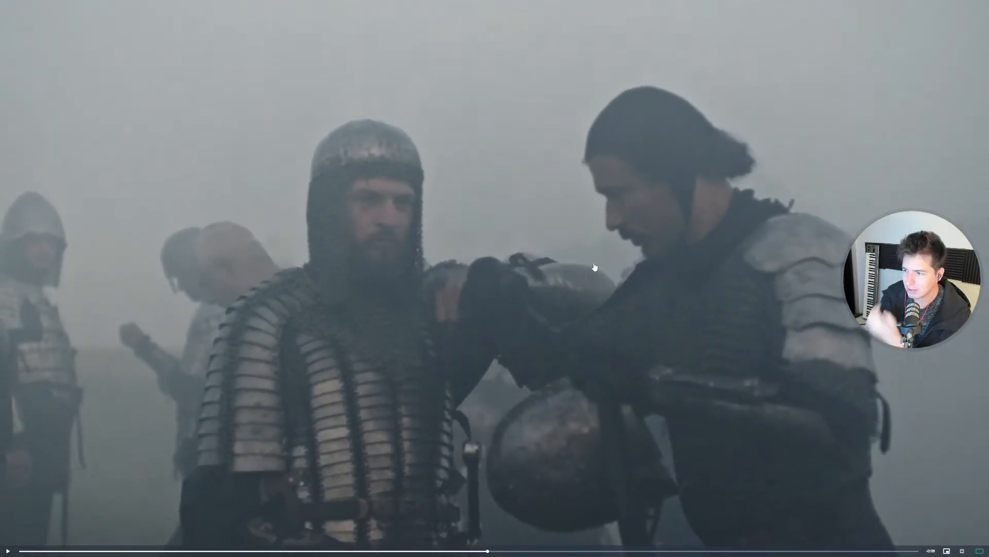
click(599, 357)
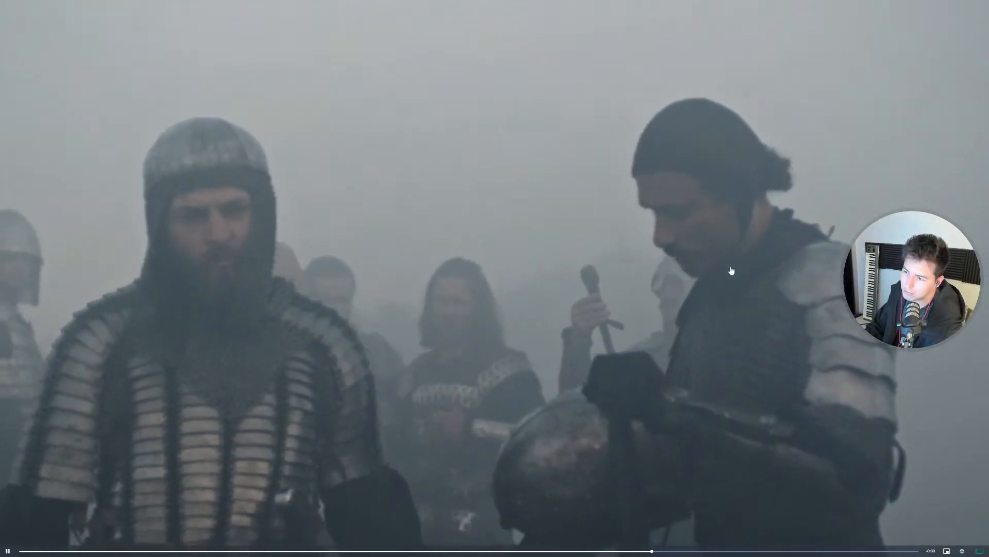
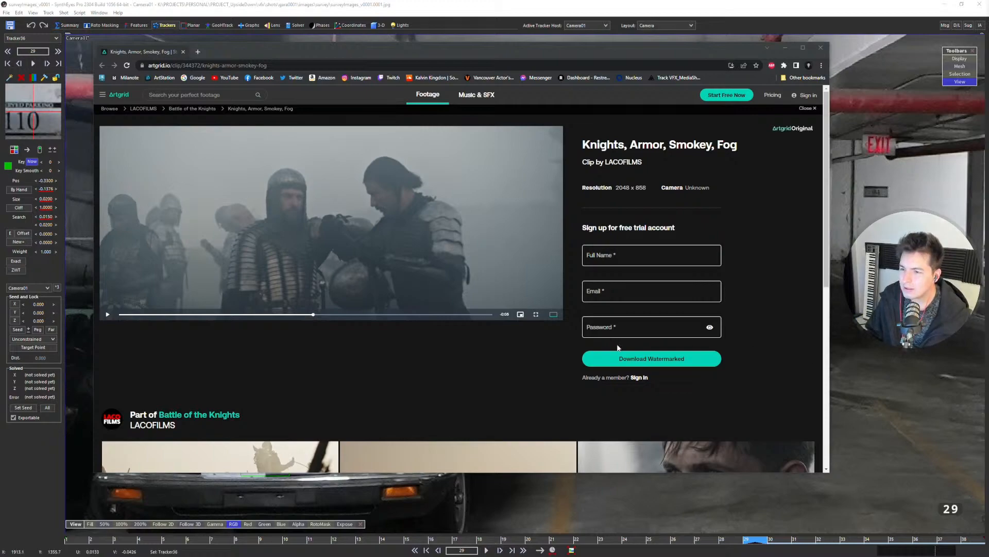
click(784, 47)
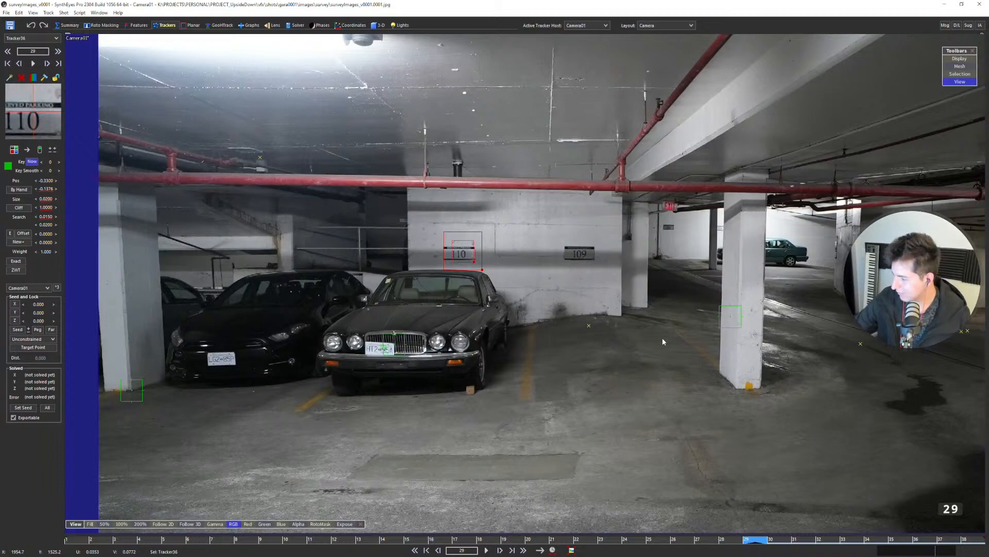
scroll(514, 305, down, 2)
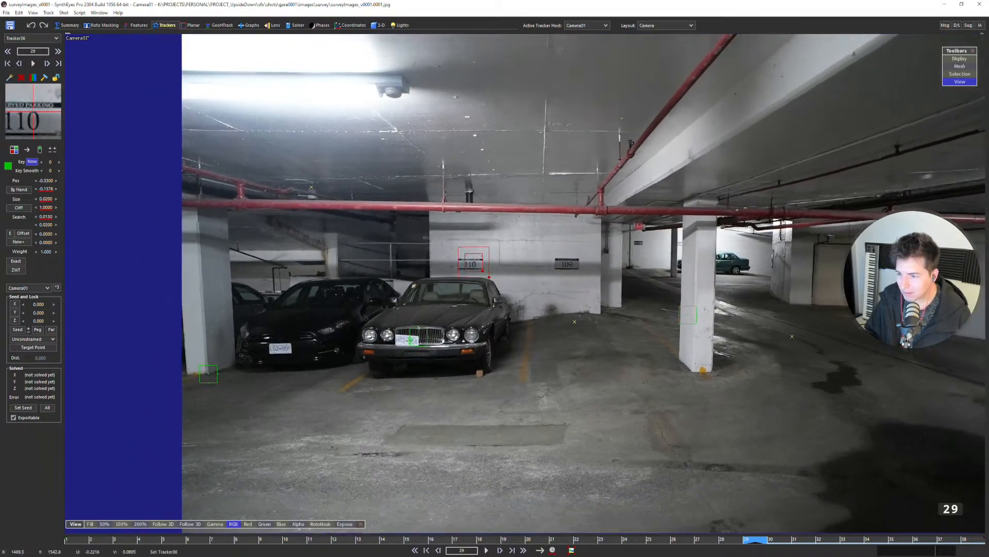
middle_drag(571, 308, 483, 320)
scroll(483, 320, down, 1)
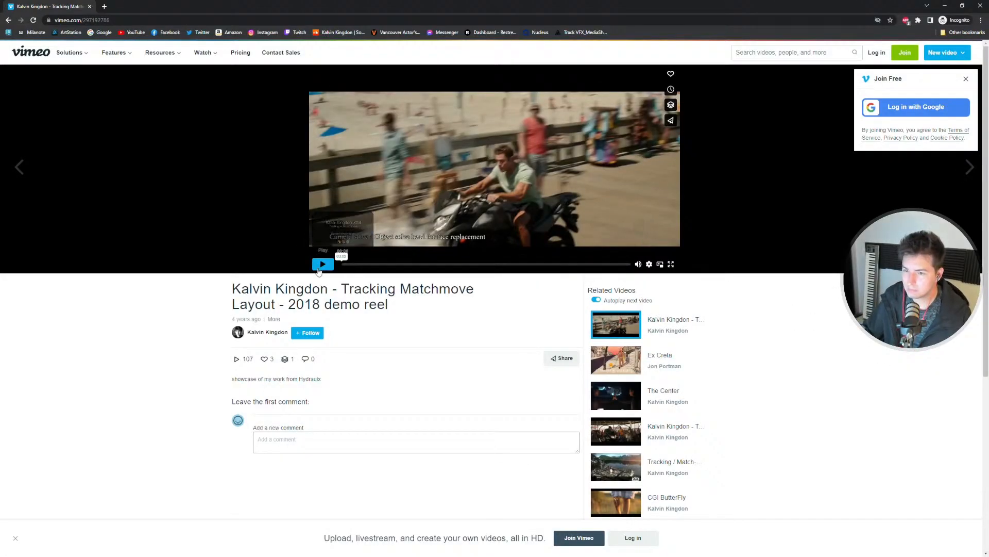
Play the 2018 tracking and matchmove demo reel on Vimeo full-screen, mute it and skip to about 0:12.
click(323, 264)
click(671, 264)
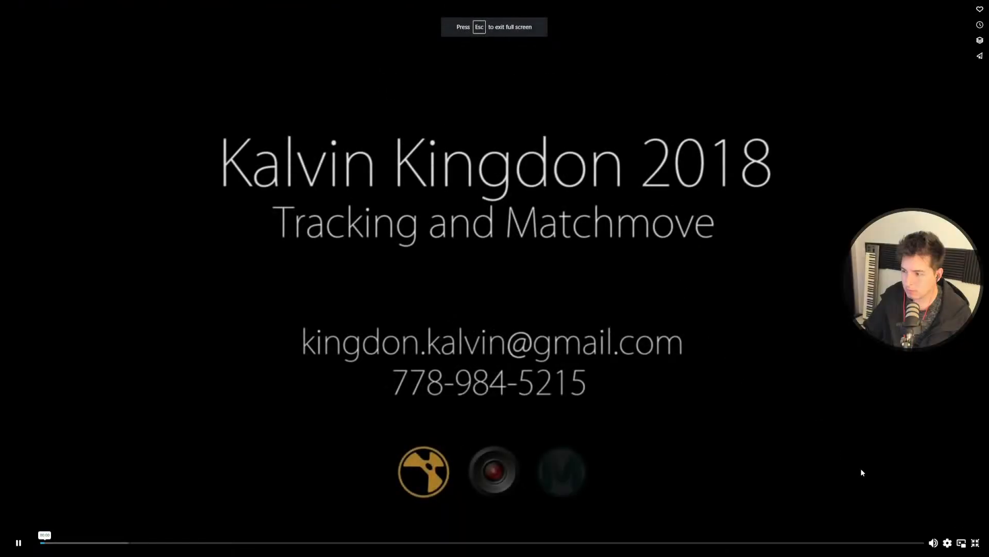
click(933, 542)
click(129, 544)
click(101, 543)
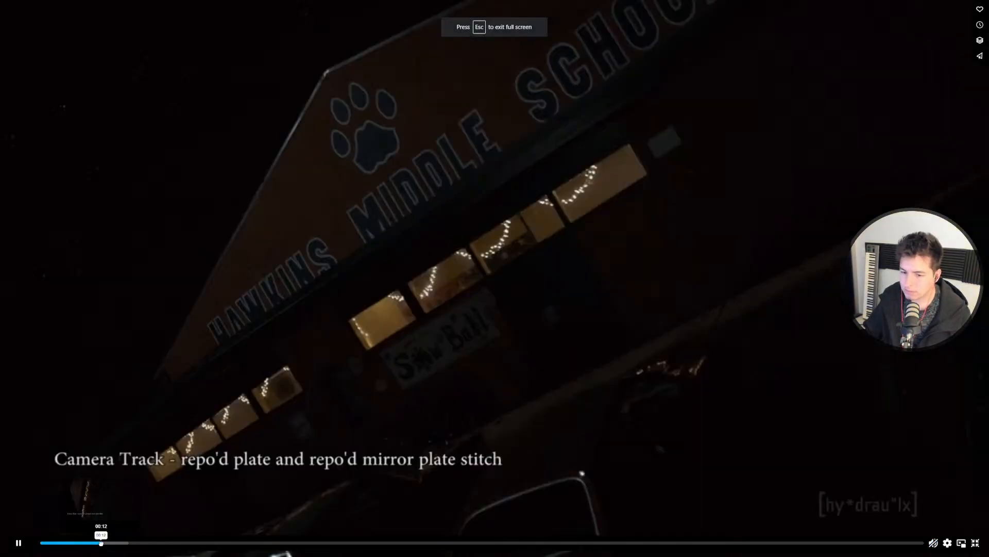
Skip through the demo reel to view its gondola, motorbike face replacement and held-object camera and object solve shots.
click(137, 543)
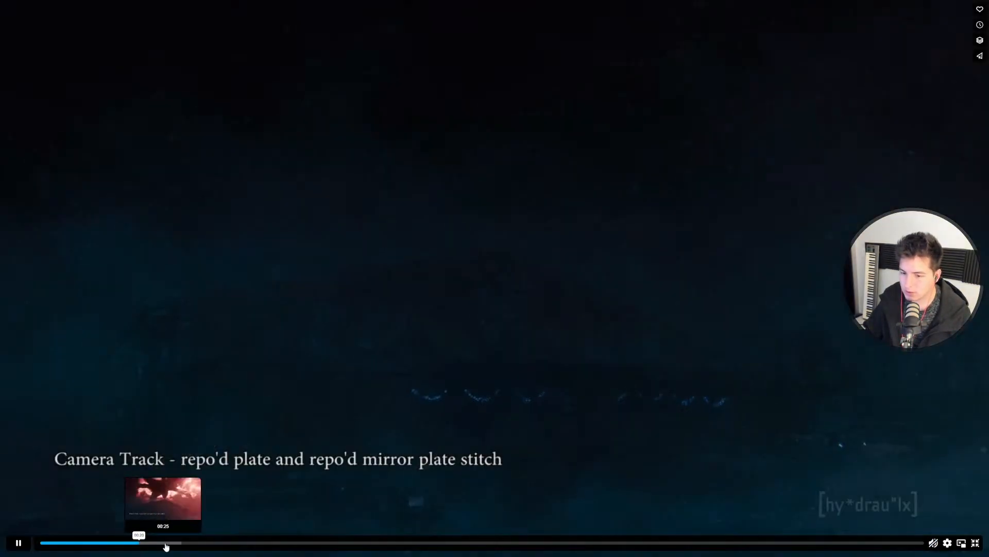
click(184, 543)
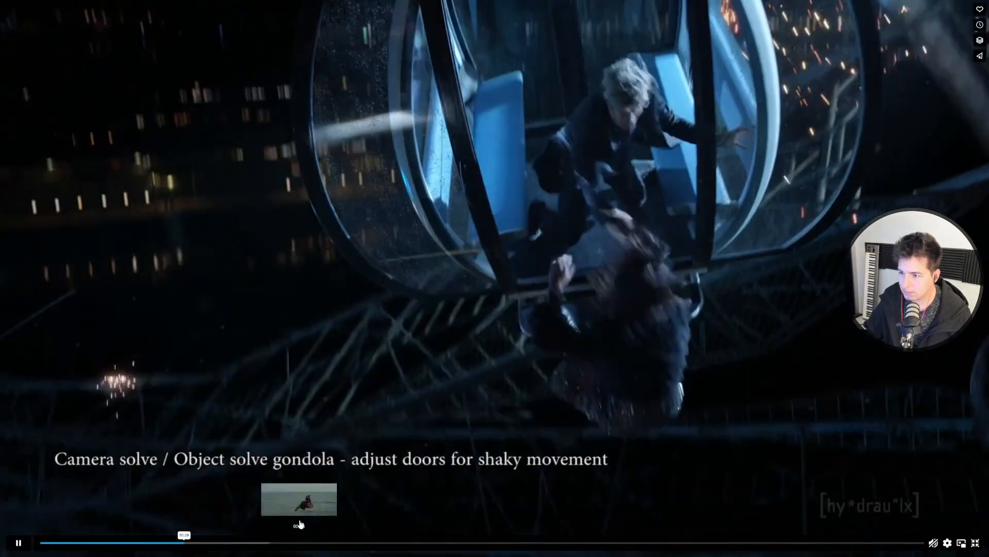
click(235, 543)
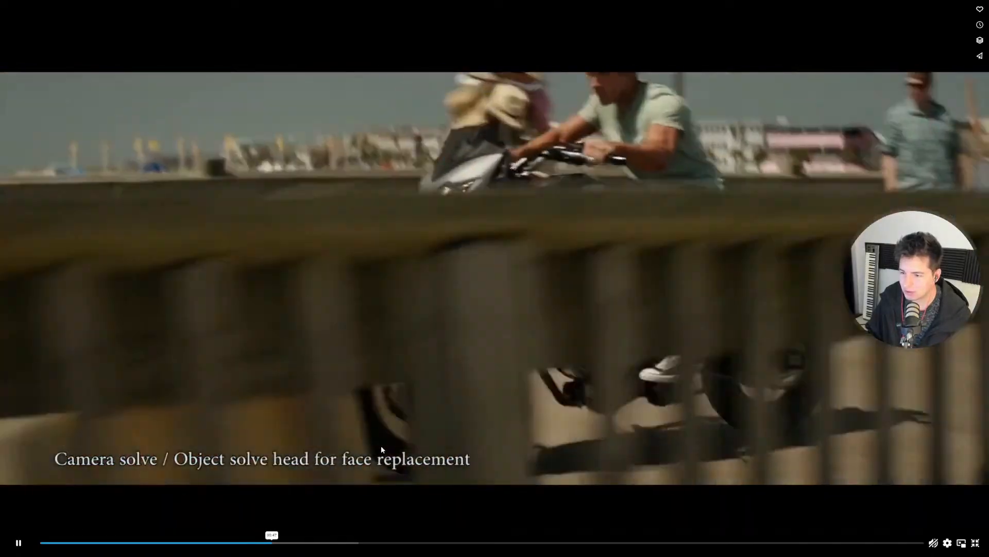
click(332, 542)
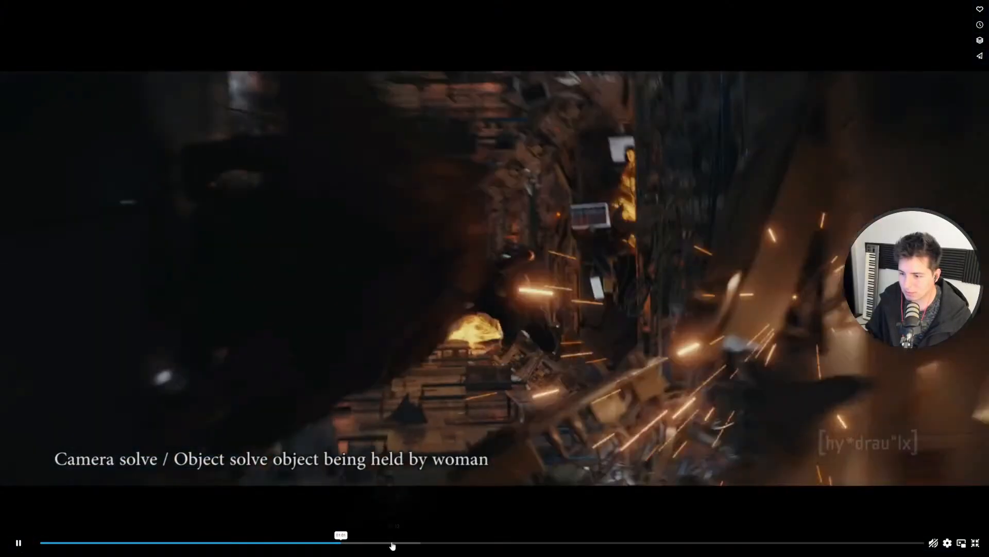
click(413, 543)
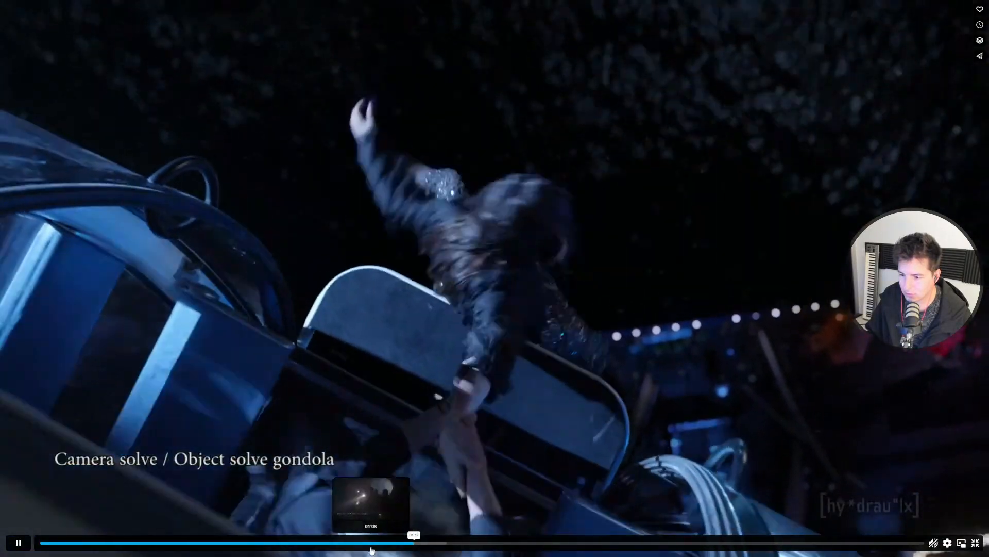
click(372, 542)
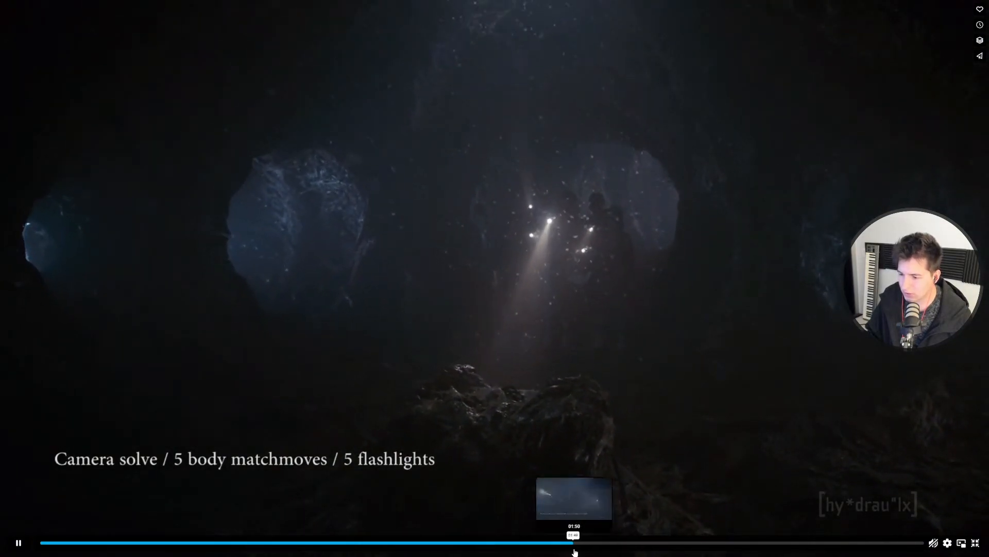
Examine the reel's hand-animated camera shot with six flashlights from about 1:50, pausing and replaying it.
click(567, 550)
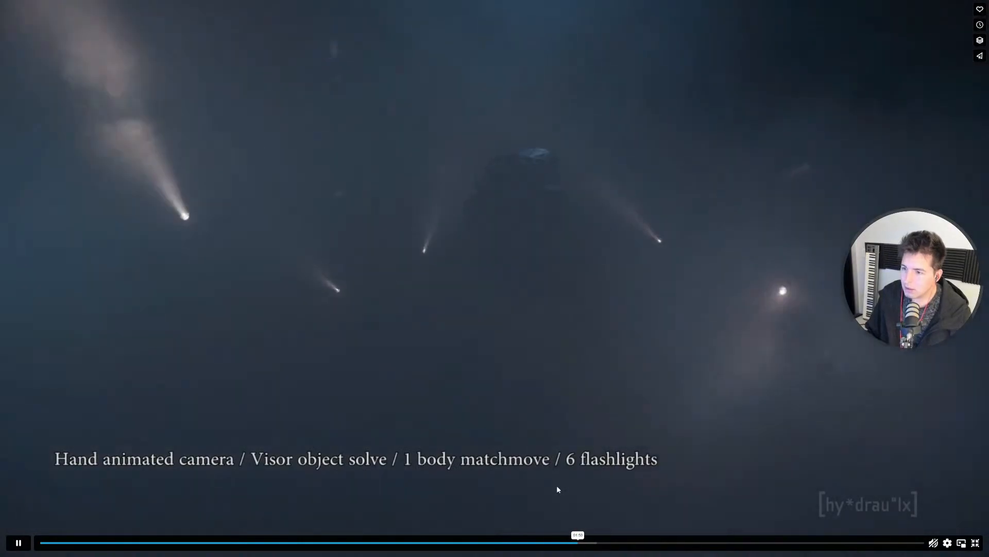
key(space)
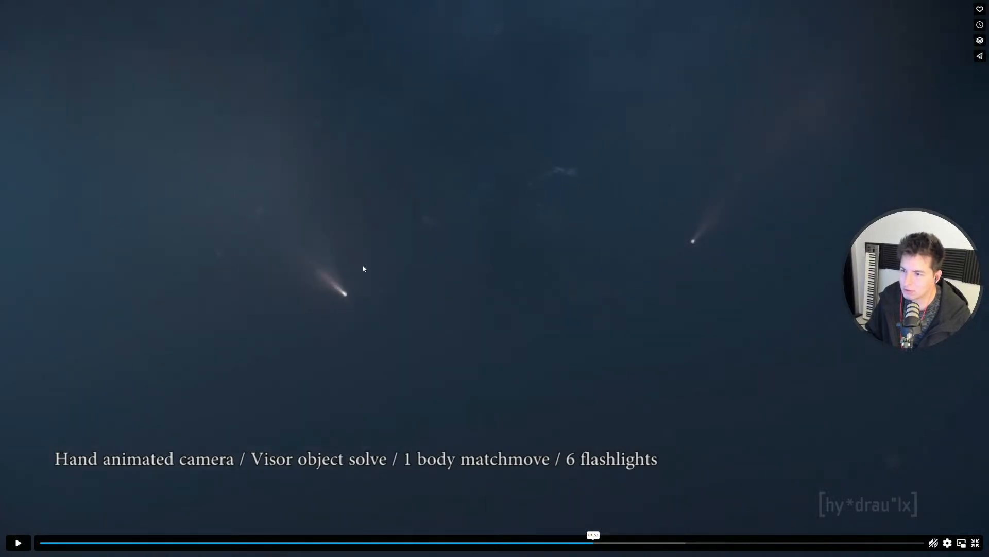
click(533, 278)
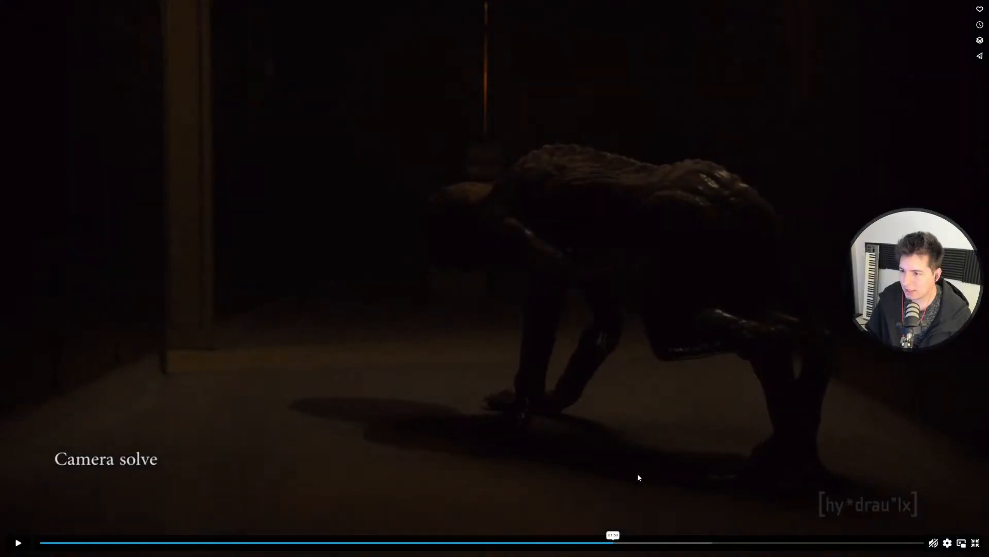
click(595, 542)
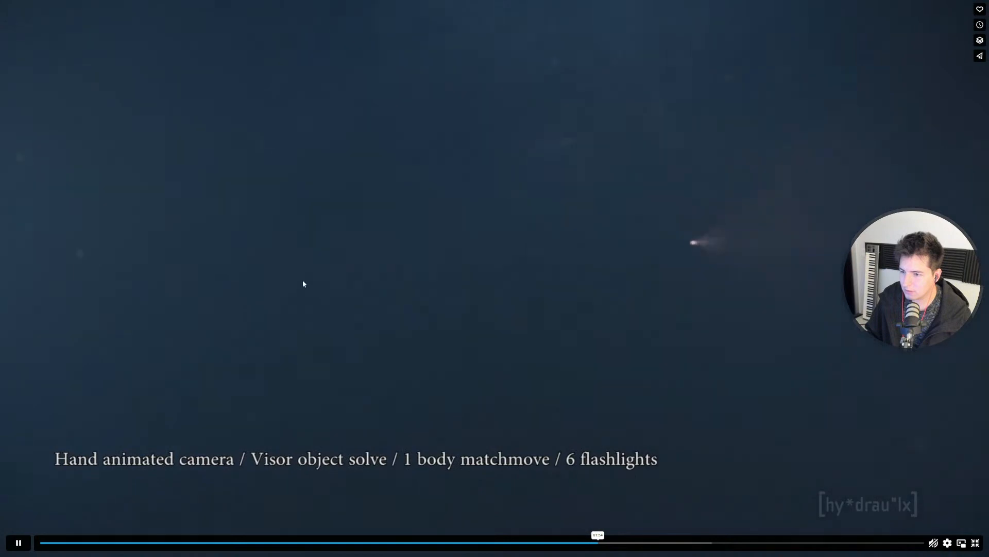
click(714, 256)
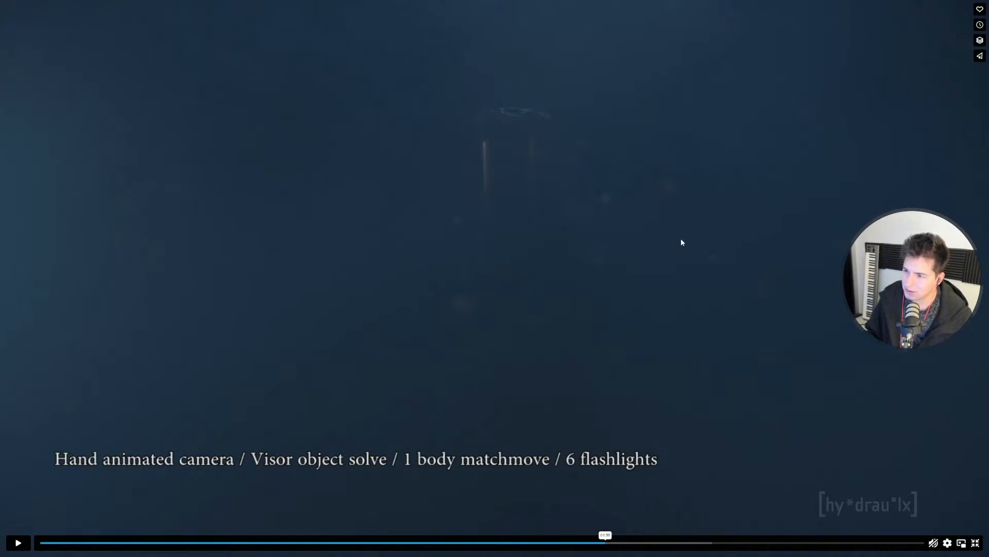
click(588, 542)
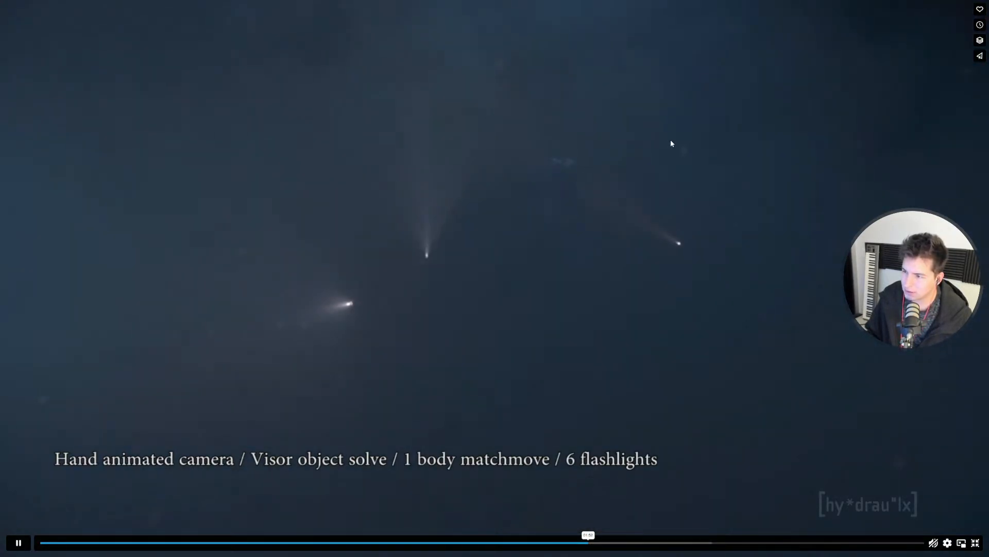
click(645, 137)
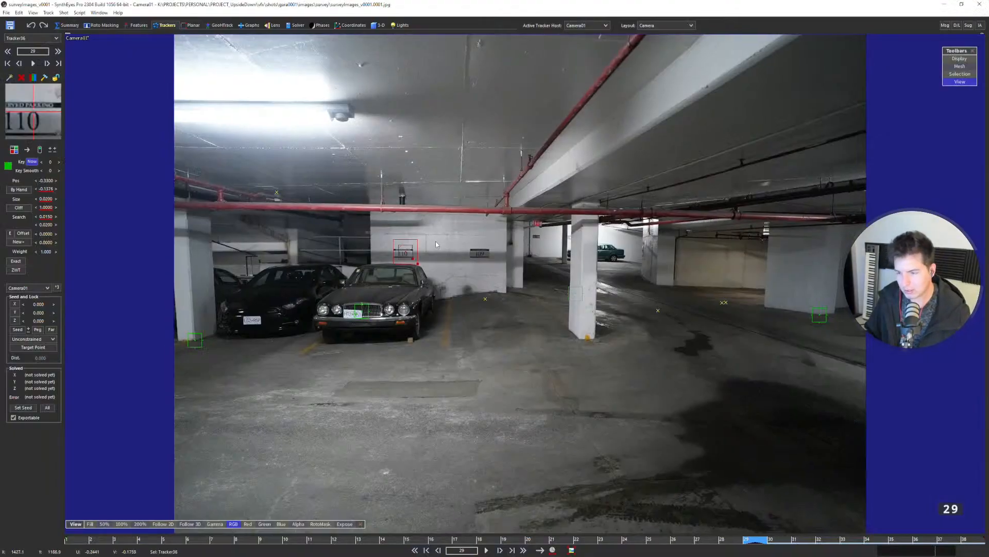
Show the garage survey in the Quad layout, select Camera01 in the Top view and open its hard and soft lock controls.
key(q)
scroll(317, 163, up, 4)
scroll(387, 95, up, 1)
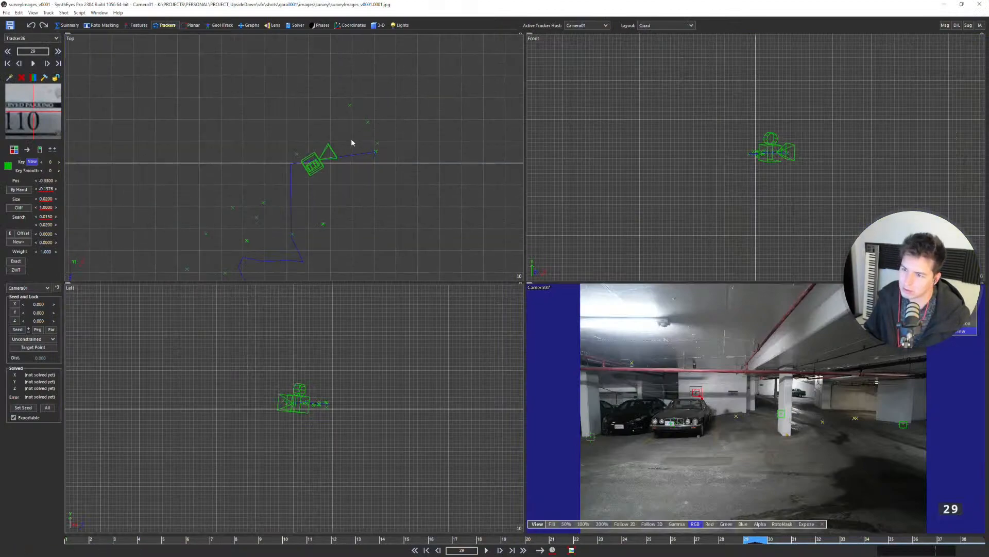
click(313, 163)
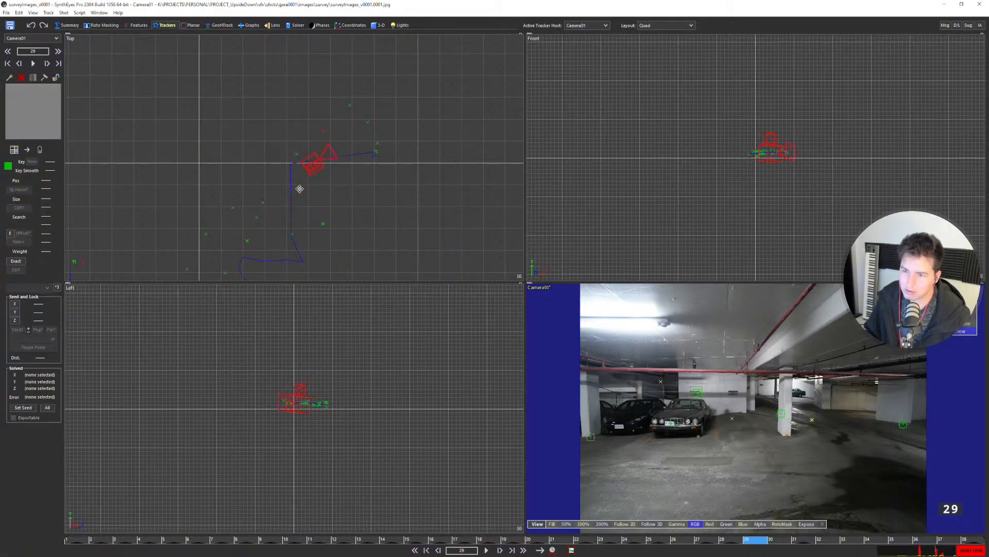
click(298, 25)
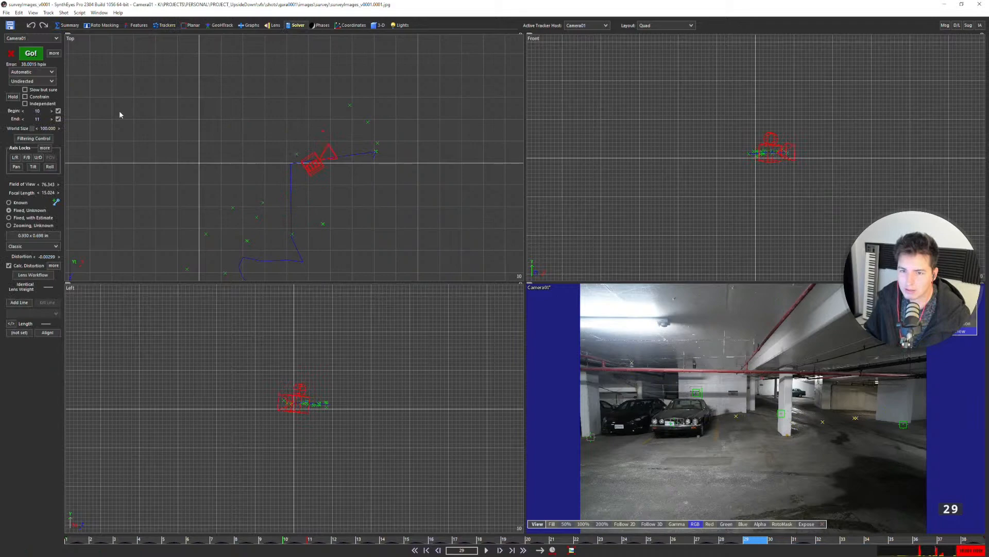
click(45, 148)
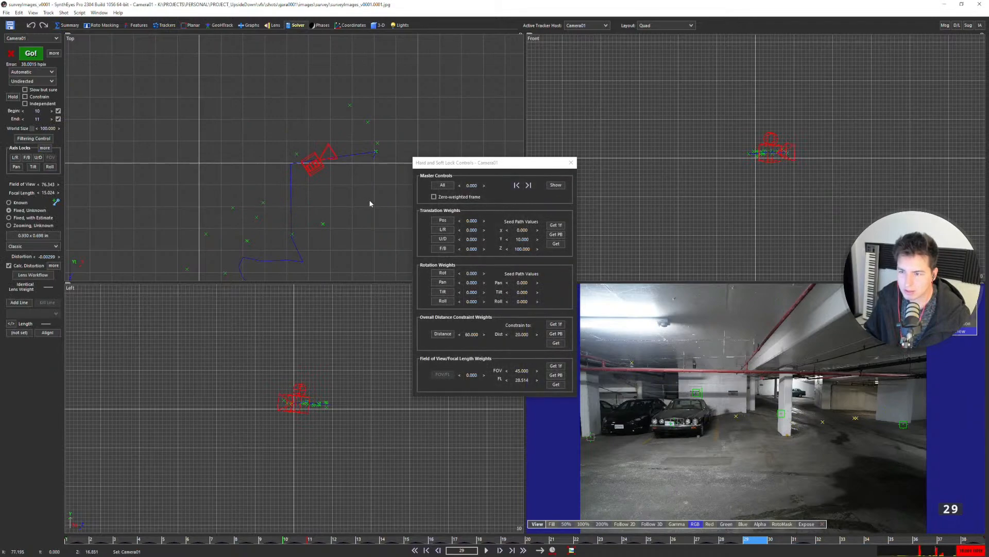
Lock Camera01's L/R and U/D translation at frame 29 and move the camera up to the nearby path corner in the Top view.
click(446, 230)
click(446, 240)
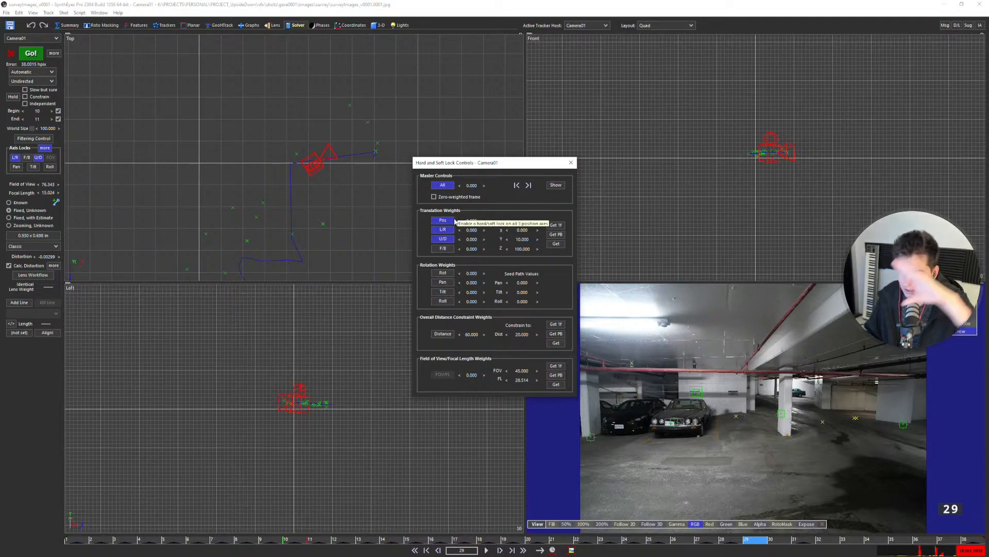
drag(313, 165, 296, 149)
click(296, 151)
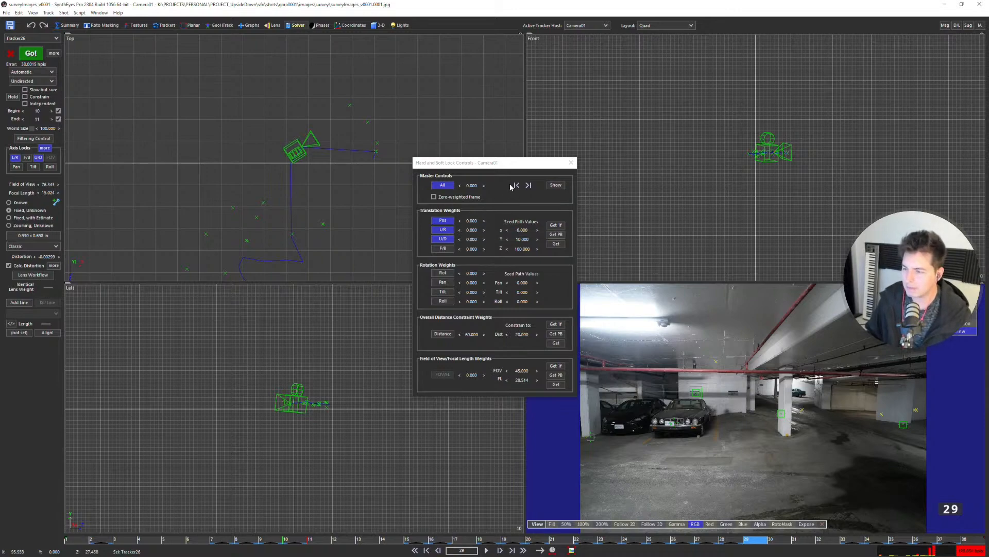
Close Camera01's hard and soft lock controls, reopen them at frame 1 to check its unlocked state, and close them again.
click(571, 162)
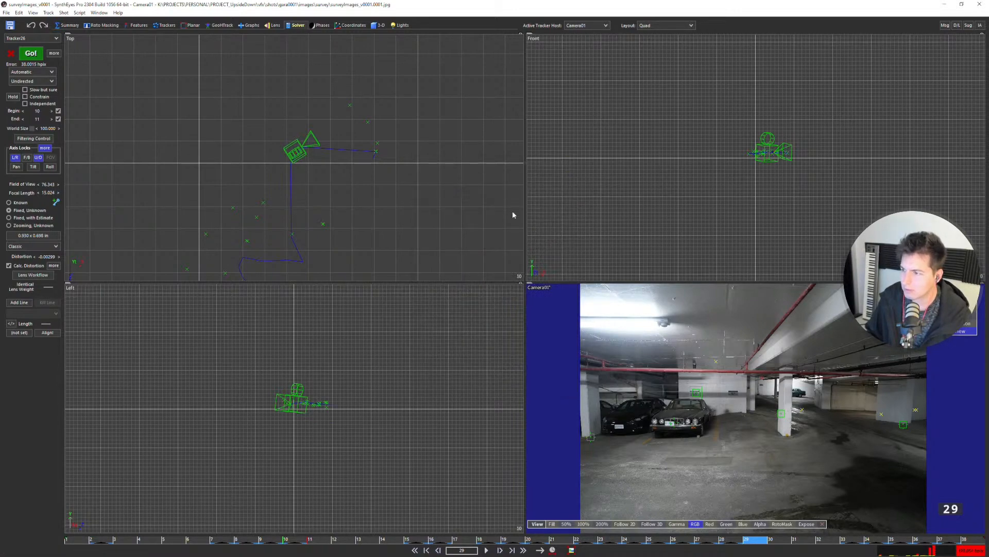
click(310, 184)
click(45, 148)
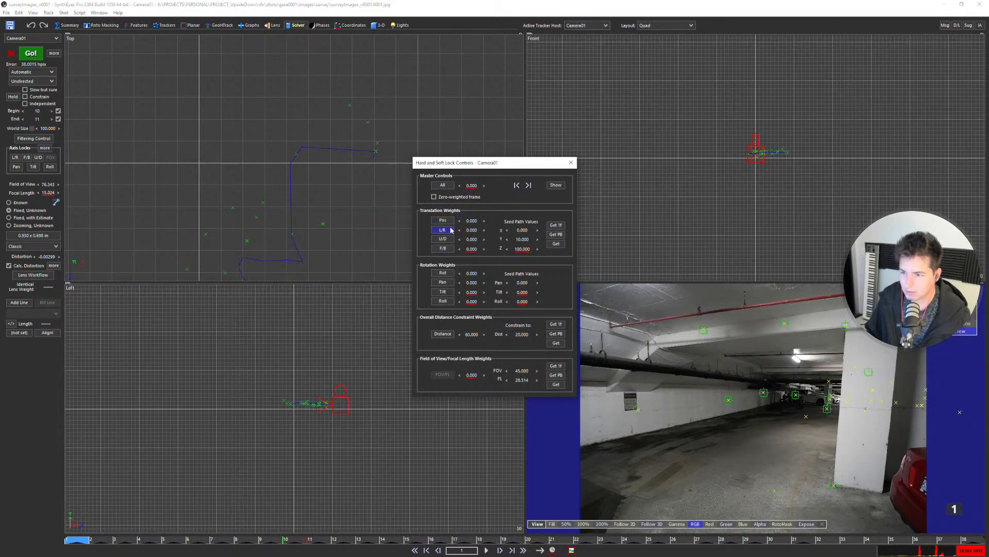
click(570, 163)
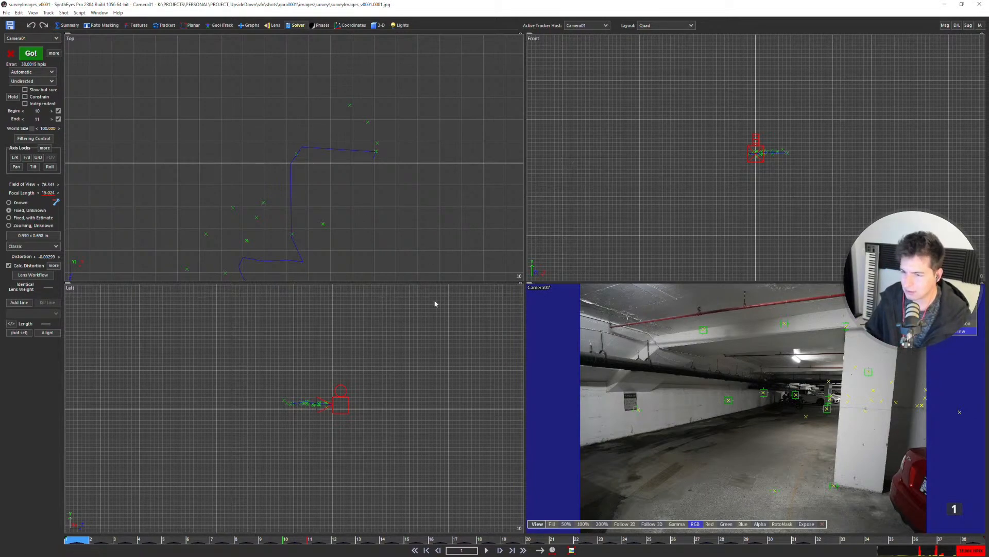
Review the garage survey photos in the Camera layout from frame 1 to 13 and clear the existing camera solve.
key(5)
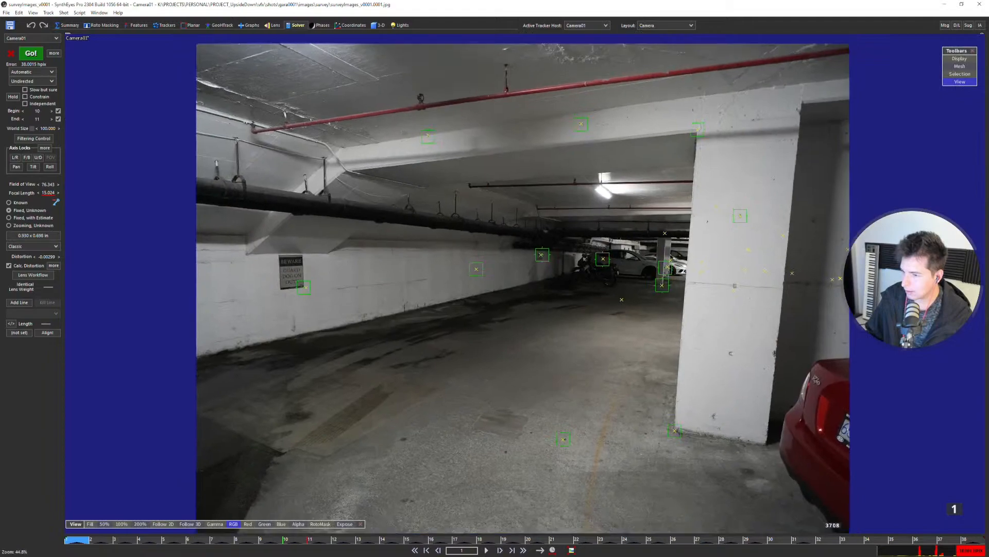
key(Right)
key(Right)
key(Right)
key(Right)
key(Right)
key(Right)
key(Right)
key(Right)
key(Right)
key(Right)
key(Right)
key(Right)
key(Right)
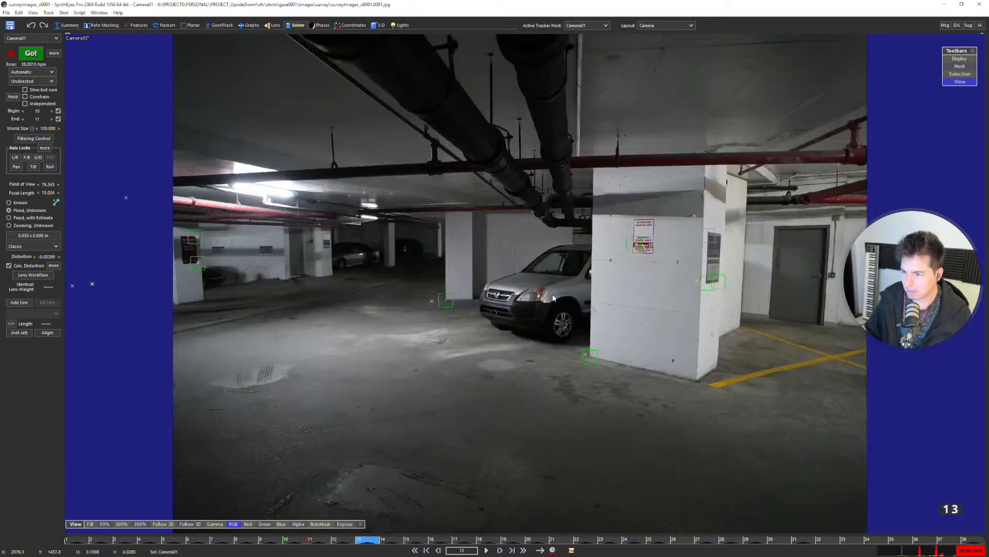
click(10, 54)
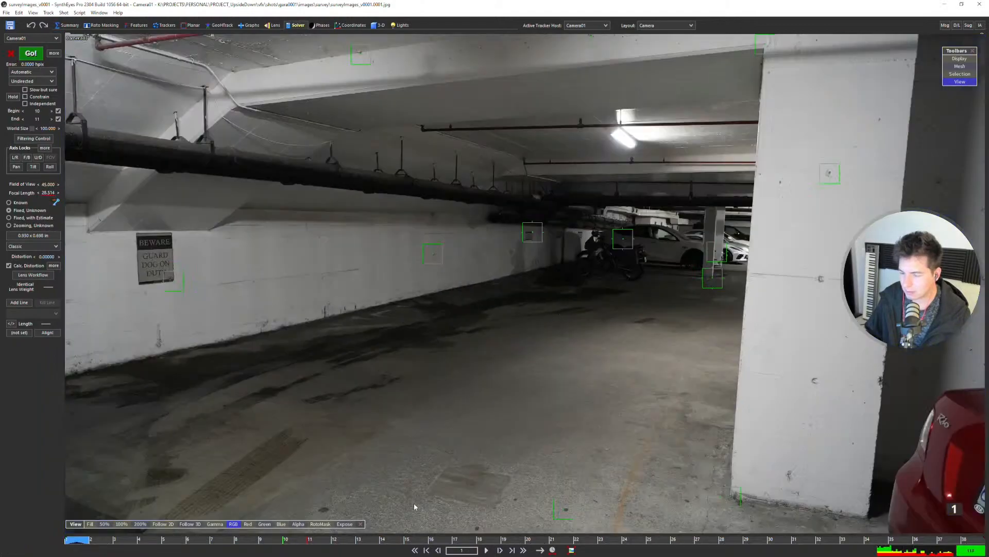
Create a new tracker on the top-right corner of the 109 parking sign in frame 21.
drag(411, 539, 553, 537)
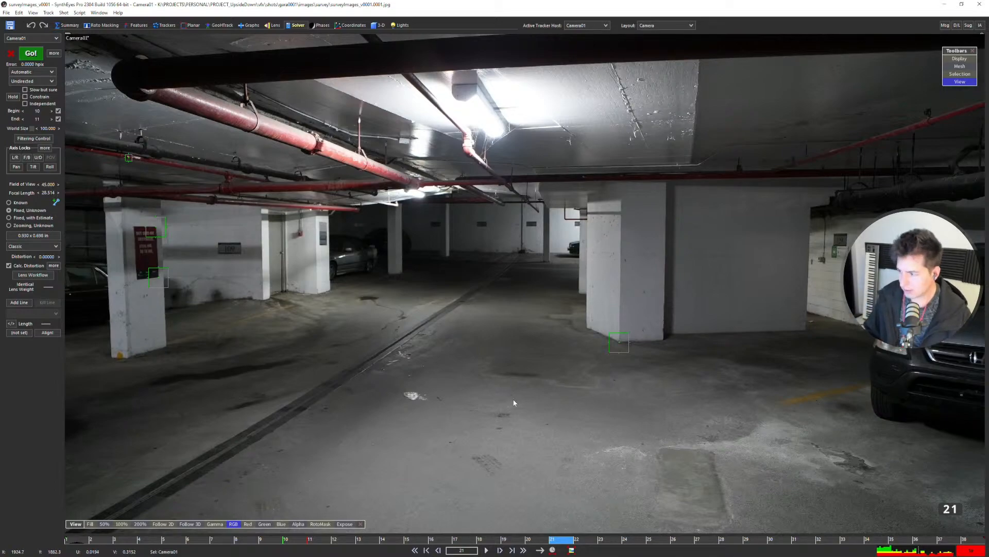
scroll(520, 394, down, 3)
middle_drag(466, 352, 527, 305)
scroll(525, 315, down, 3)
key(d)
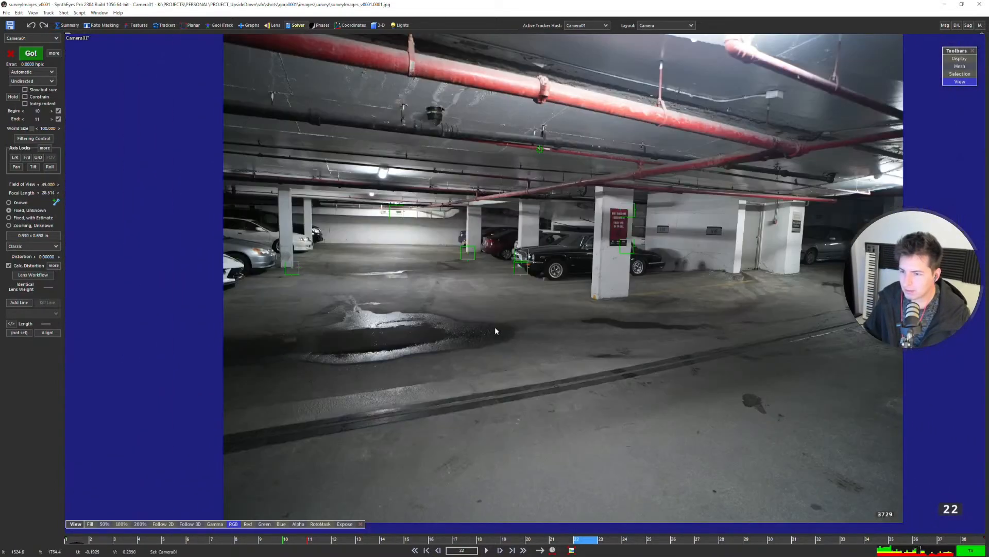
key(s)
key(s)
key(d)
scroll(413, 238, up, 5)
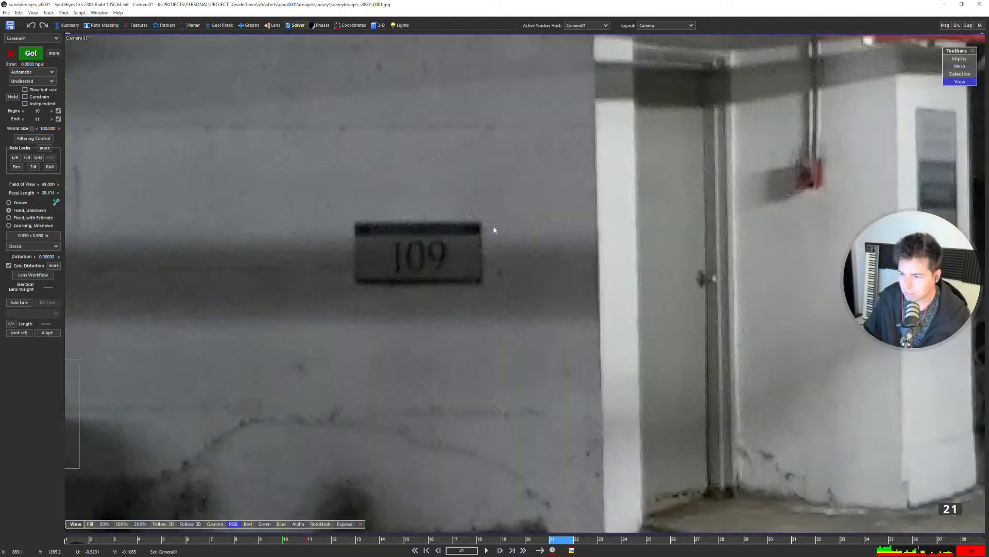
key(c)
drag(487, 226, 481, 223)
Position the 109 sign's tracker on the same top-right corner in frame 22.
scroll(464, 224, down, 3)
key(d)
scroll(742, 235, up, 1)
middle_drag(742, 234, 398, 247)
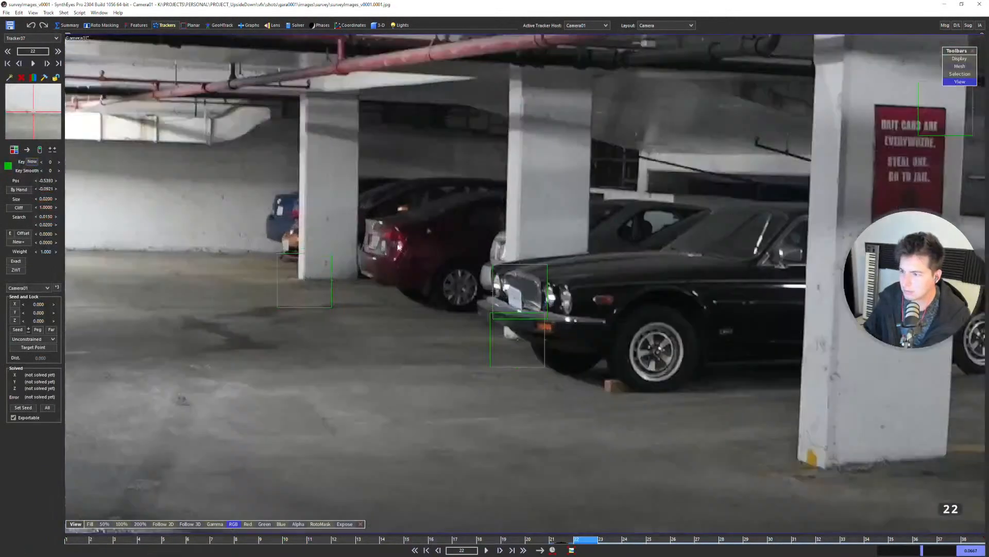
scroll(398, 247, down, 3)
scroll(732, 223, up, 6)
key(c)
drag(640, 220, 647, 216)
scroll(602, 246, down, 6)
Step forward to frame 29 and position the 109 sign's tracker on its top-right corner there.
key(d)
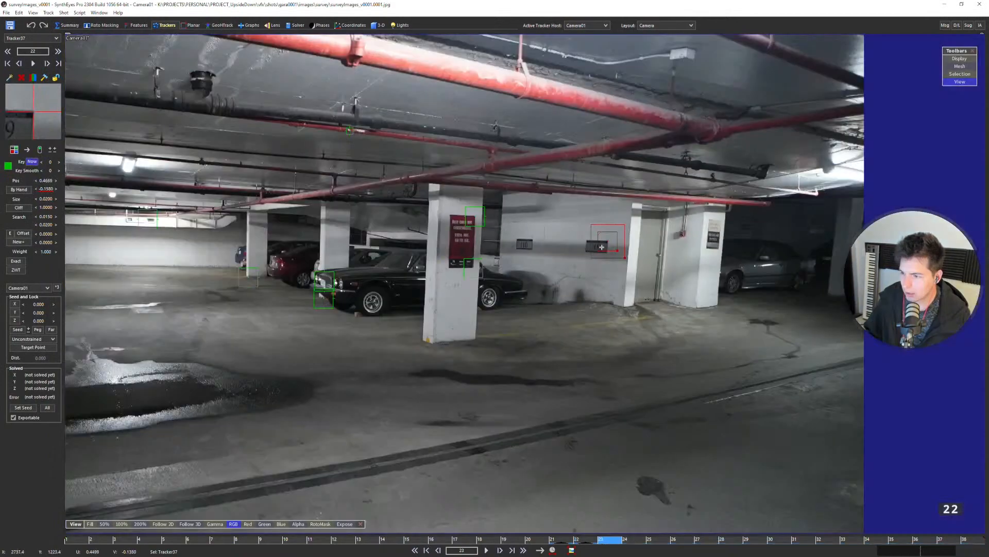
key(d)
key(d)
key(d)
key(d)
key(d)
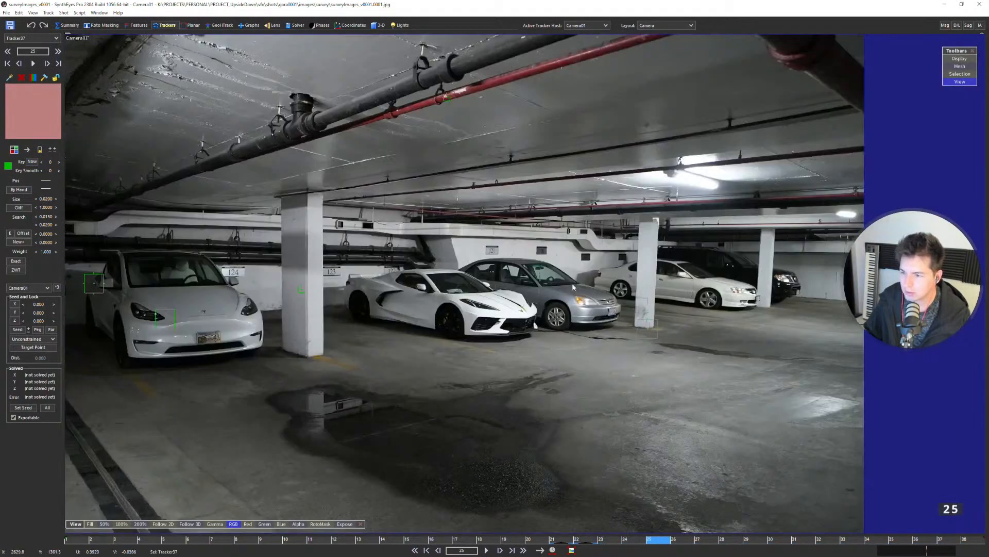
key(d)
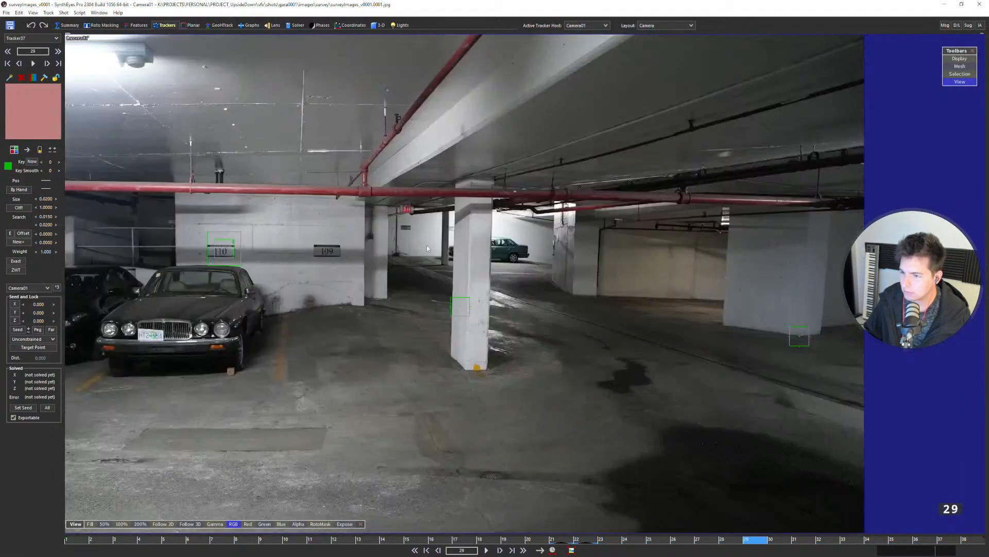
scroll(374, 249, up, 8)
middle_drag(206, 227, 559, 232)
click(455, 206)
scroll(511, 251, down, 8)
Check frames 30 and 31 for the wall signs, and select the 110 sign's tracker with frame 29 shown.
key(d)
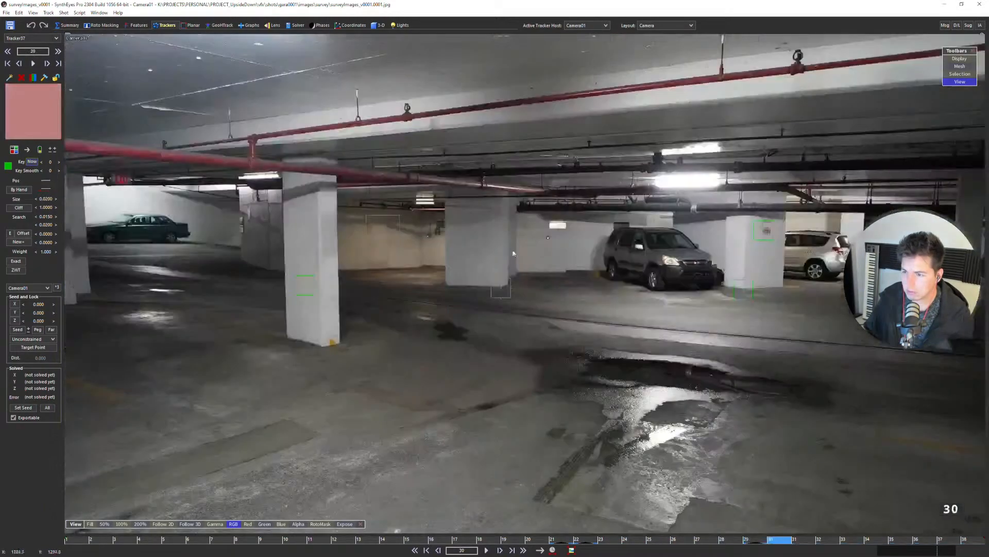
middle_drag(179, 252, 571, 283)
key(d)
middle_drag(848, 278, 361, 283)
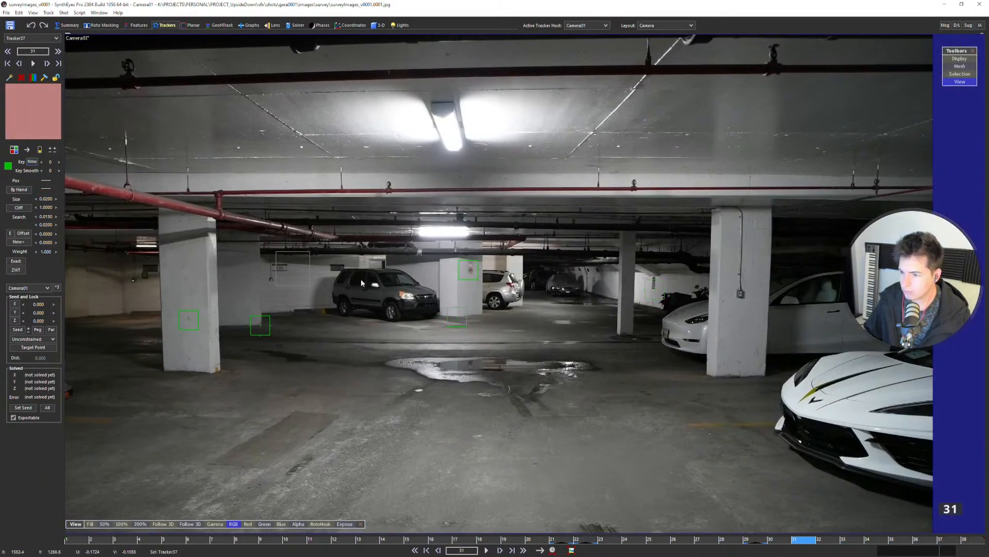
click(279, 279)
key(s)
key(s)
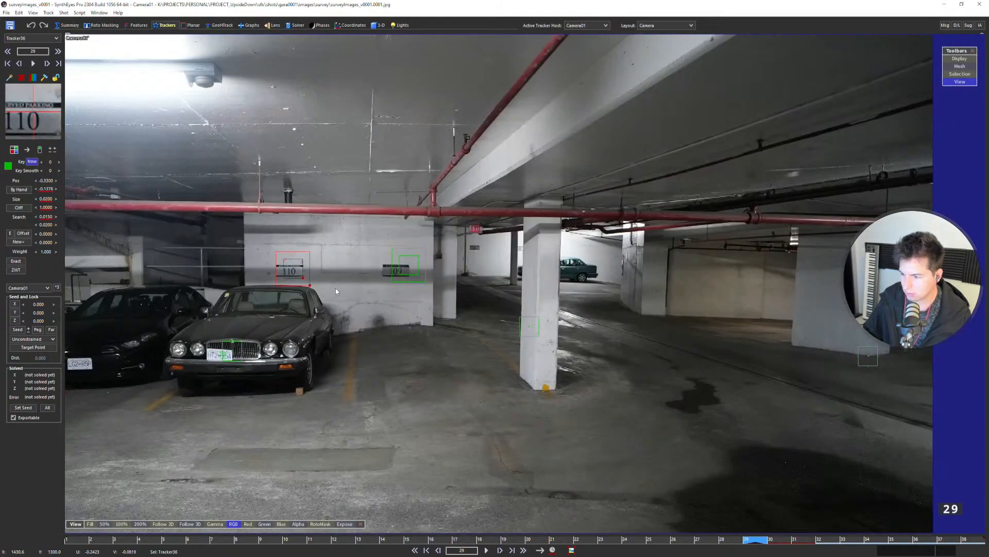
Step forward to frame 35 and position the selected tracker on the 110 sign.
key(d)
scroll(425, 279, down, 2)
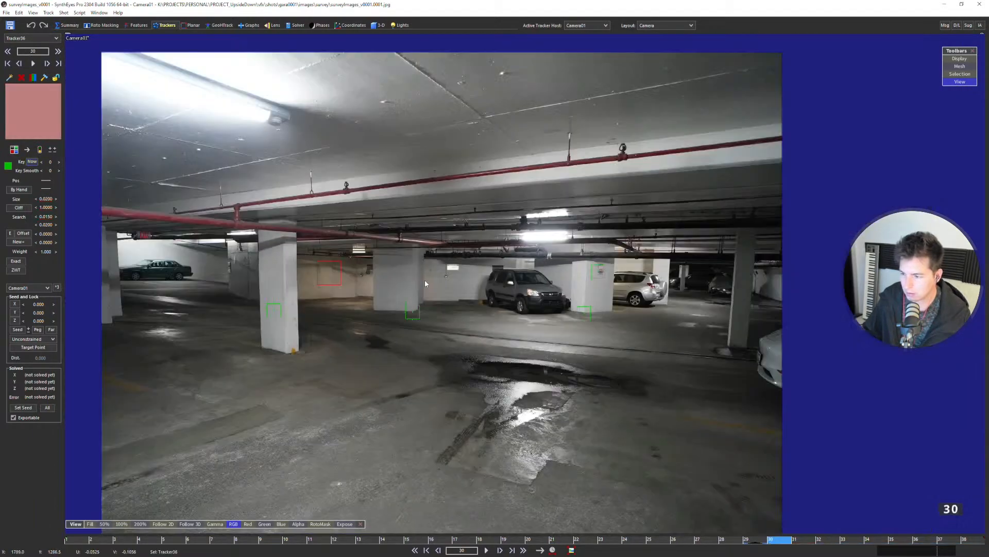
middle_drag(352, 279, 483, 274)
key(d)
key(d)
key(d)
key(d)
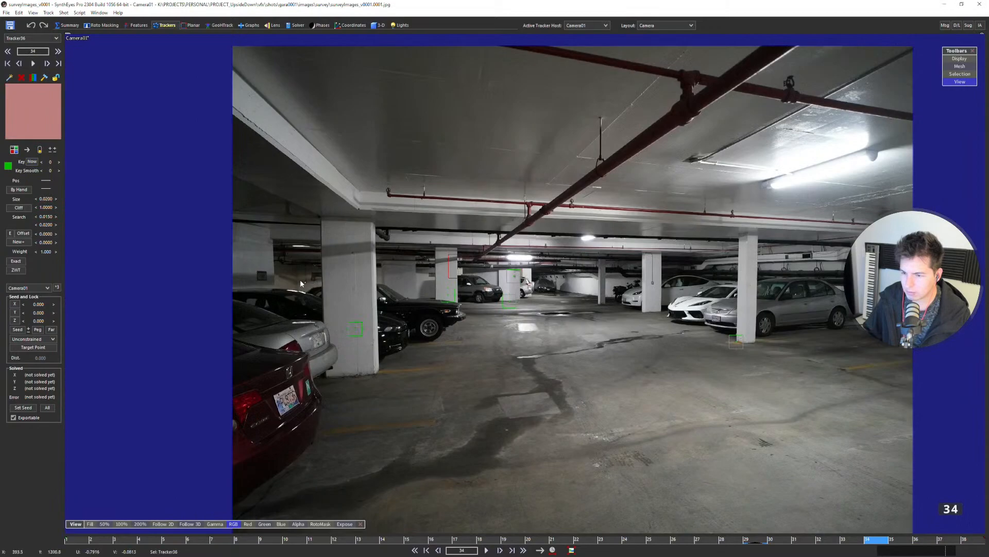
key(d)
scroll(256, 263, up, 5)
drag(303, 261, 361, 243)
Position the tracker on the top edge of the 110 sign in frame 37.
key(d)
scroll(361, 246, down, 5)
scroll(425, 258, up, 5)
key(d)
scroll(361, 243, down, 5)
scroll(562, 243, up, 5)
click(593, 250)
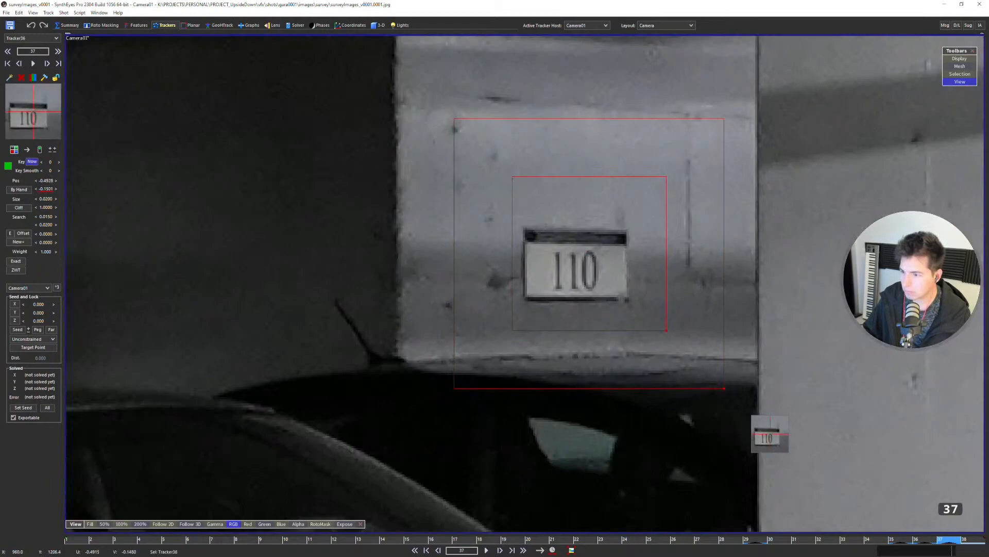
Position the tracker on the top edge of the partly hidden 110 sign in frame 38.
key(d)
scroll(584, 256, down, 5)
scroll(508, 261, up, 5)
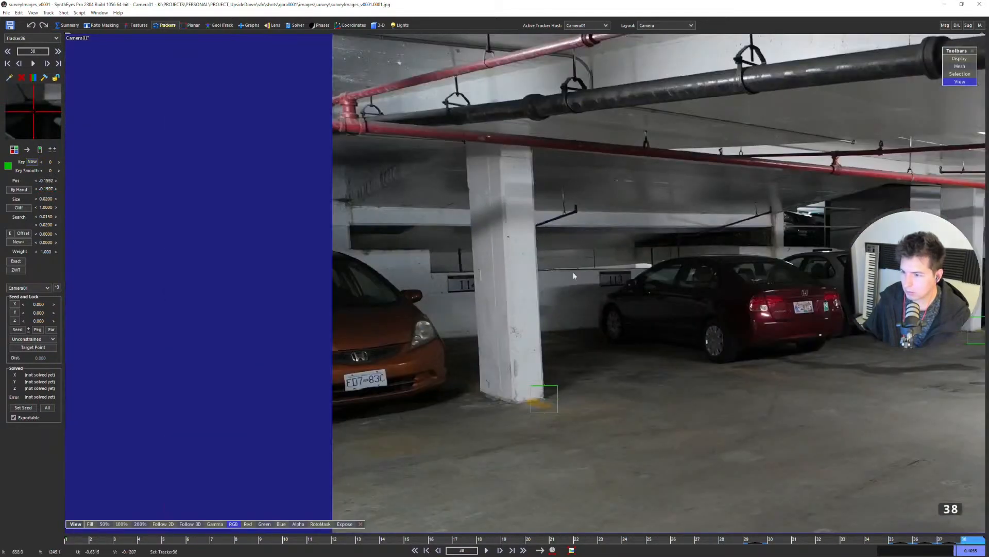
scroll(639, 285, down, 5)
scroll(532, 249, up, 5)
click(532, 249)
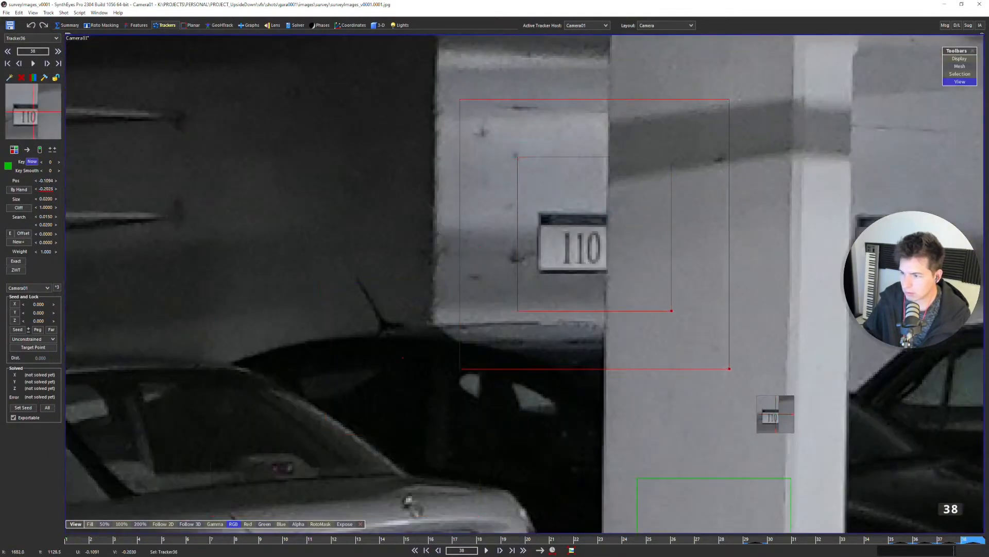
scroll(532, 249, down, 5)
Go back to frame 28 and position the tracker on the top edge of the 110 sign.
key(a)
key(a)
key(a)
key(a)
key(a)
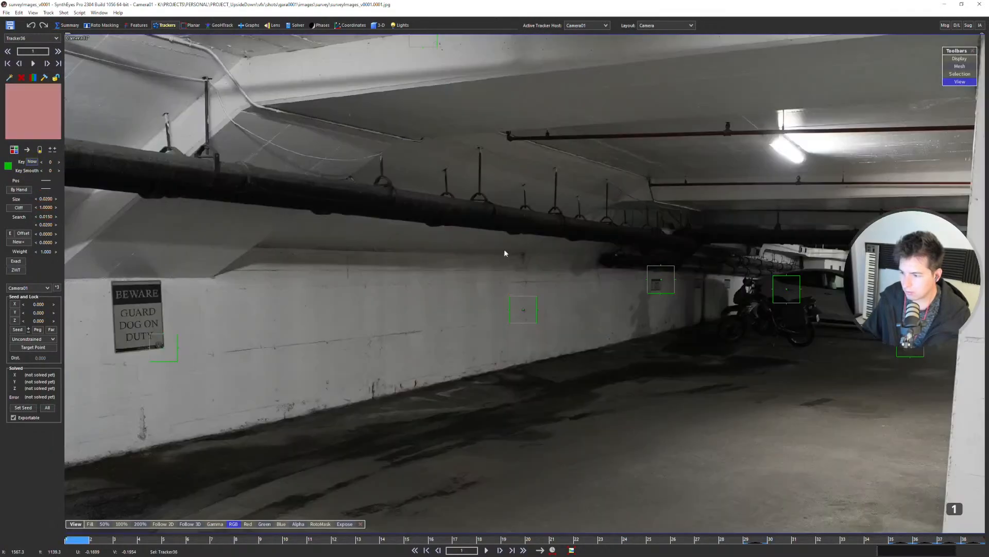
key(f)
scroll(516, 247, down, 3)
key(s)
middle_drag(459, 273, 195, 248)
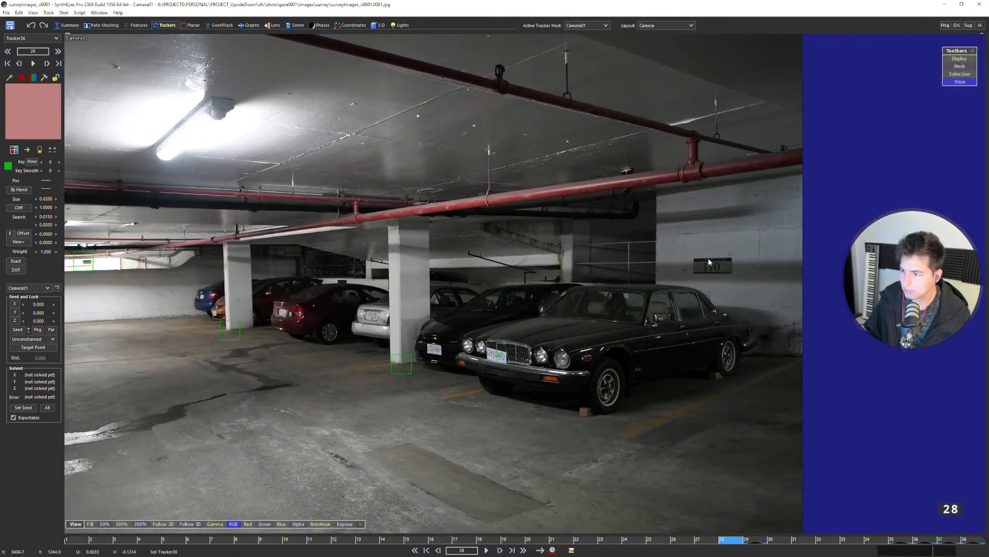
scroll(710, 259, up, 5)
drag(711, 259, 718, 258)
scroll(584, 277, down, 5)
Step back through the survey to frame 22 and position the tracker on the top edge of the 110 sign.
key(s)
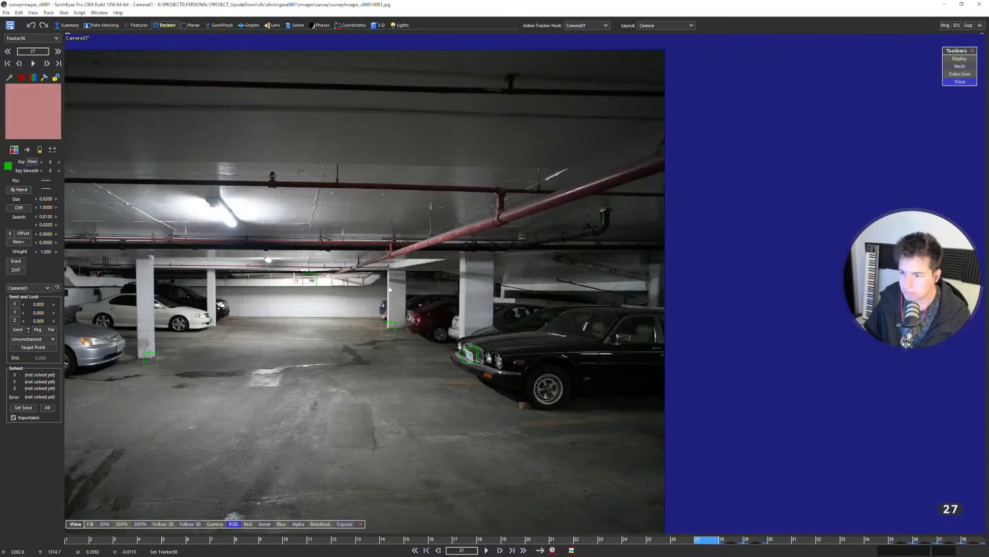
middle_drag(213, 302, 509, 266)
key(s)
middle_drag(660, 307, 490, 302)
key(s)
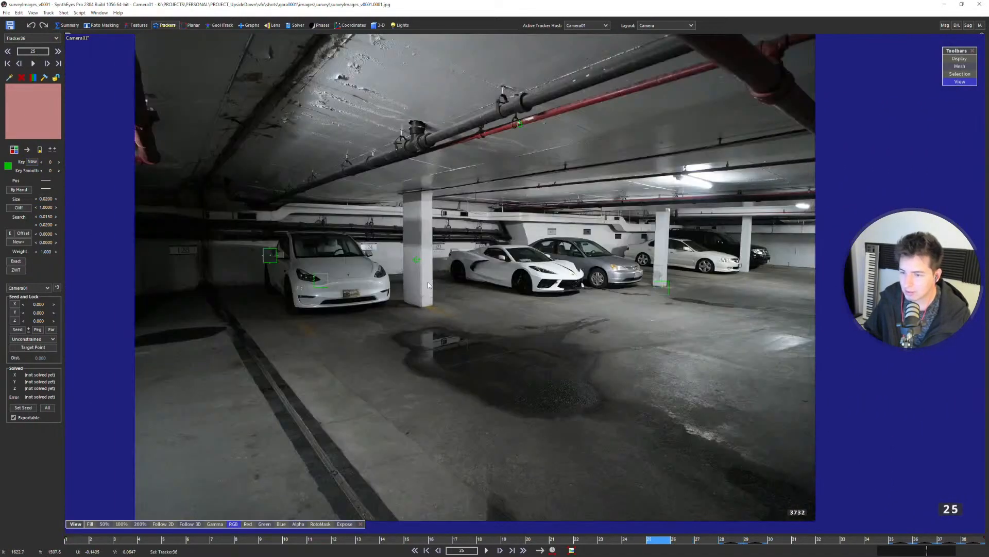
key(s)
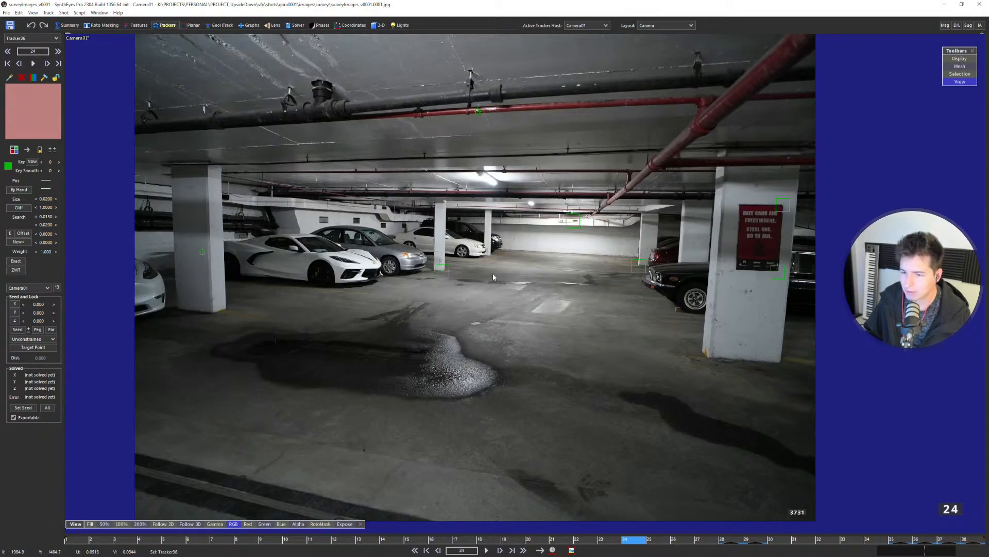
key(s)
key(s)
scroll(579, 224, up, 5)
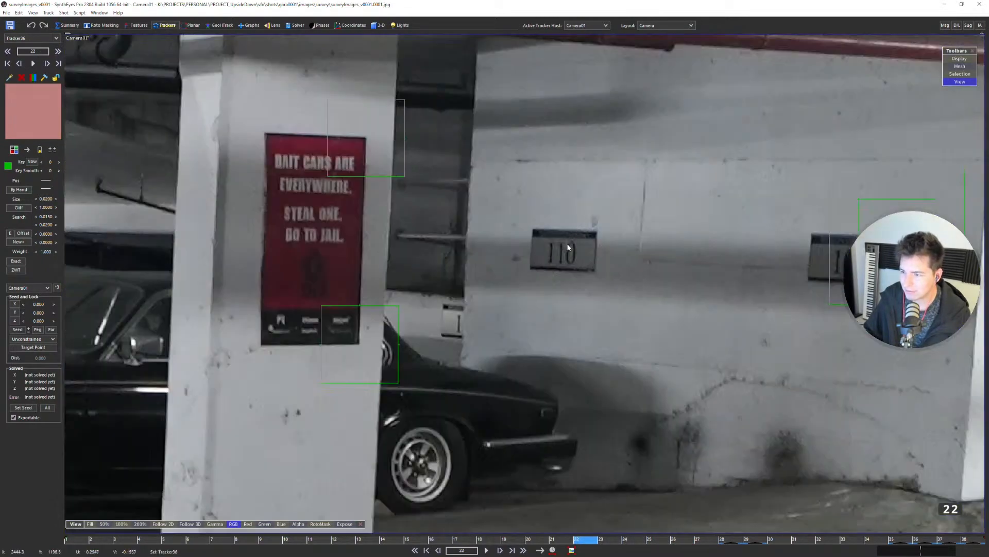
scroll(567, 250, up, 2)
click(575, 241)
Step back to frame 20 and position the tracker on the 110 sign partly hidden by the pillar.
scroll(570, 248, down, 6)
key(s)
key(d)
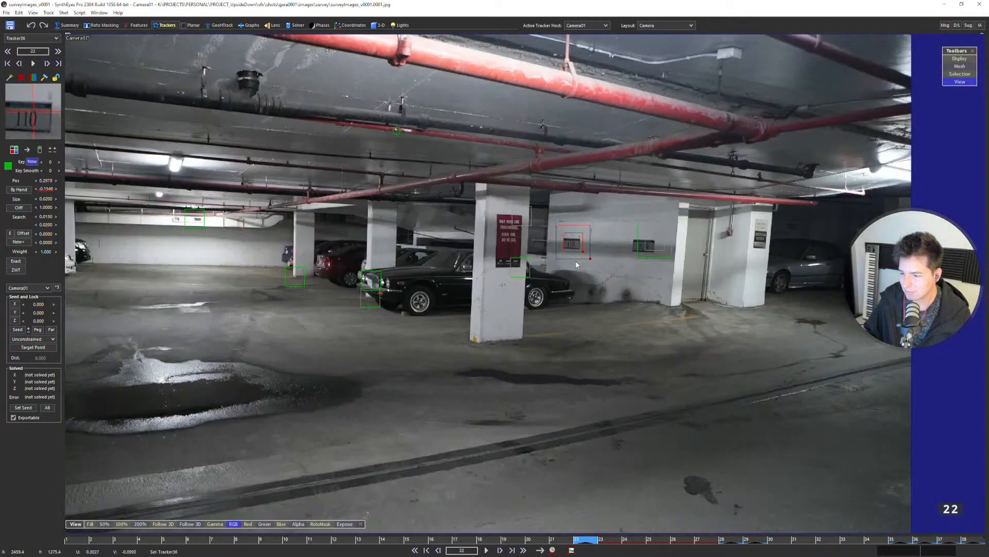
key(s)
middle_drag(321, 273, 604, 265)
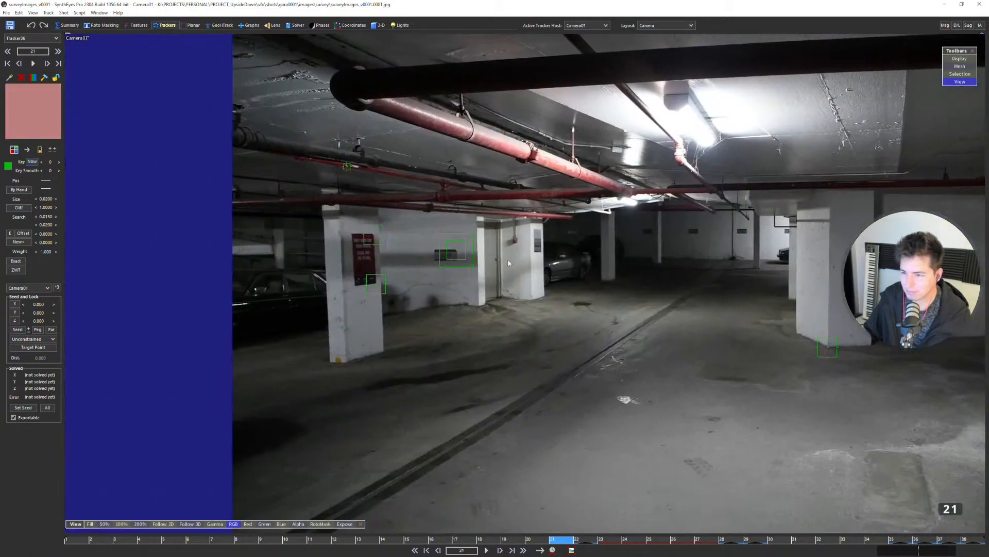
key(s)
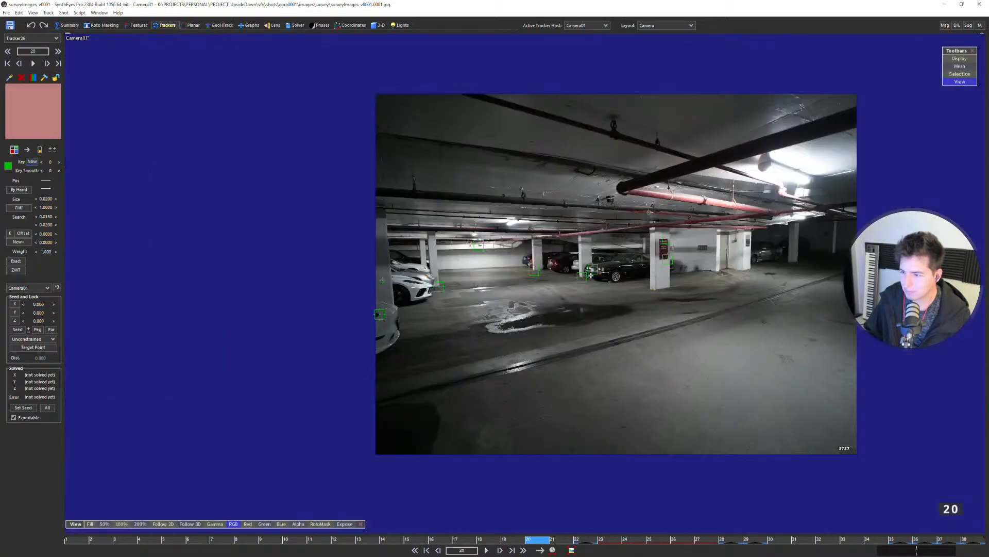
scroll(697, 246, up, 2)
scroll(494, 242, up, 5)
click(490, 238)
Position the tracker on the top edge of the 110 sign in frame 19.
scroll(490, 237, down, 7)
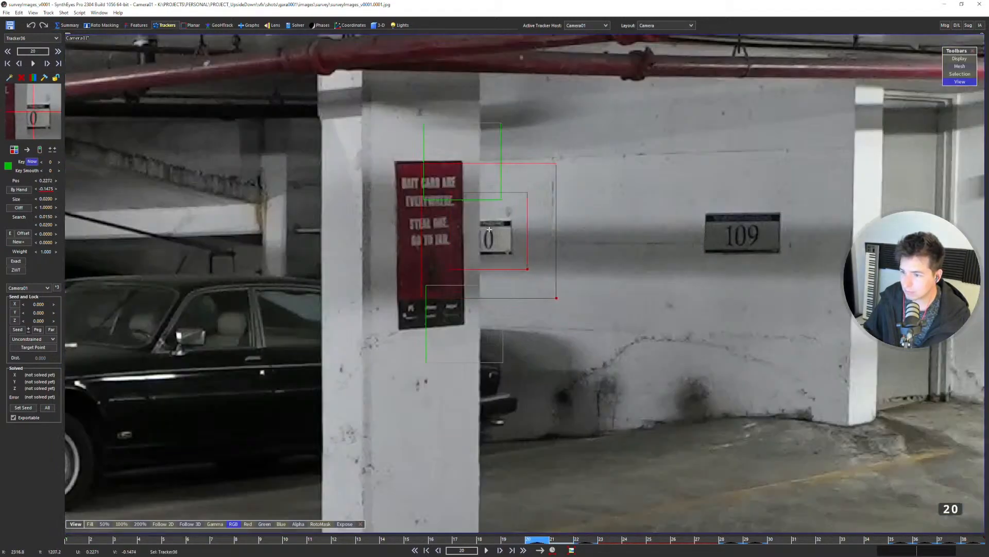
key(s)
scroll(726, 229, up, 7)
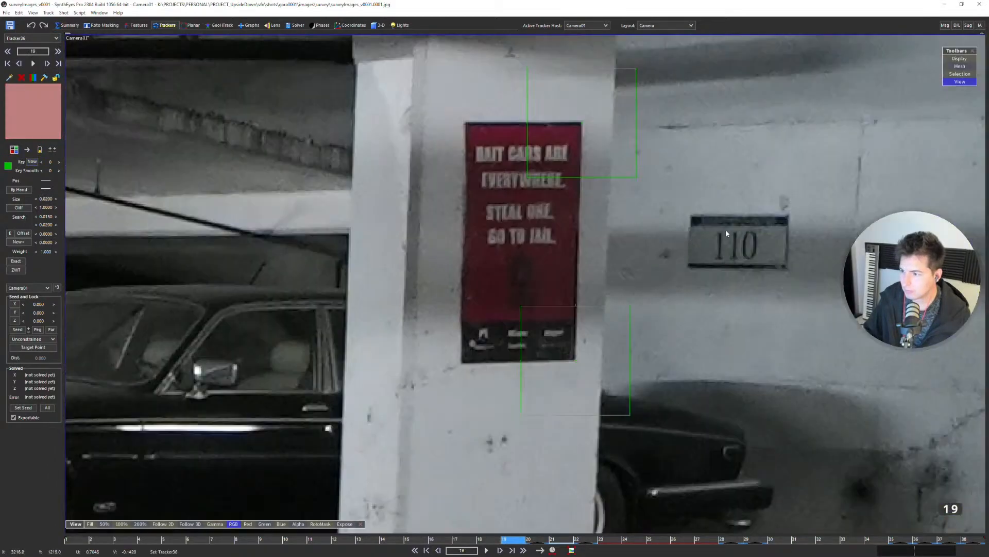
click(725, 234)
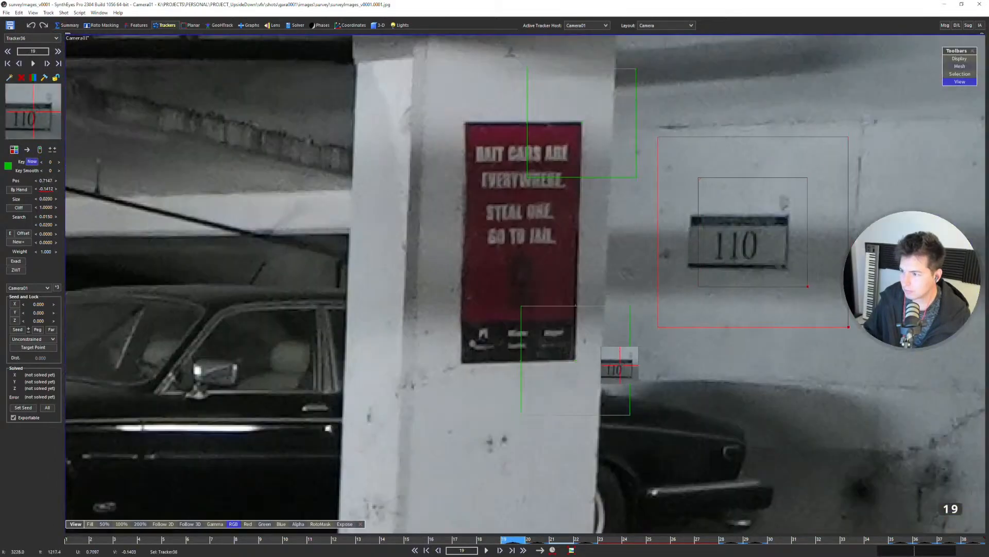
Step back through the survey to frame 15 and position the tracker on the upper part of the 110 sign.
scroll(560, 252, down, 7)
key(s)
key(s)
scroll(561, 253, down, 7)
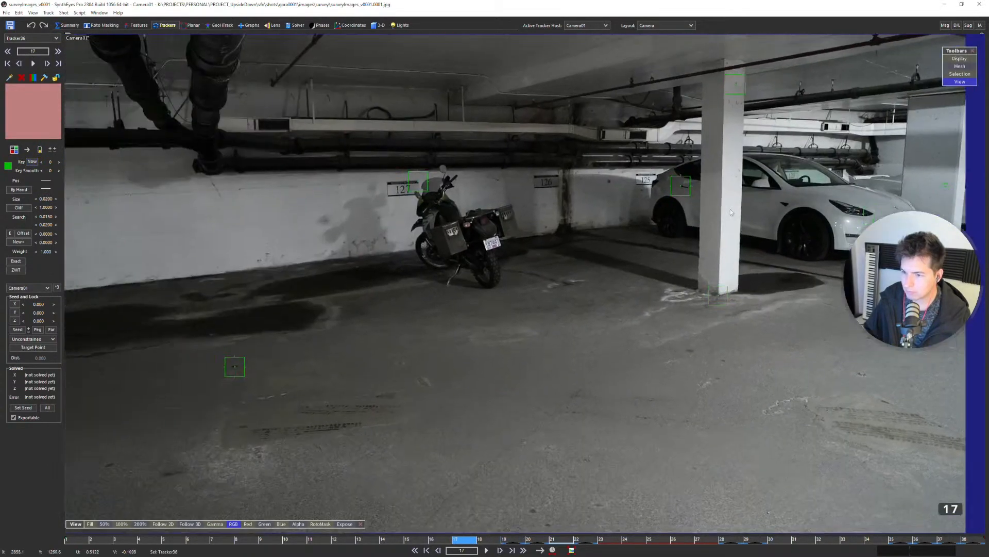
key(s)
key(s)
scroll(509, 208, up, 7)
scroll(407, 242, up, 3)
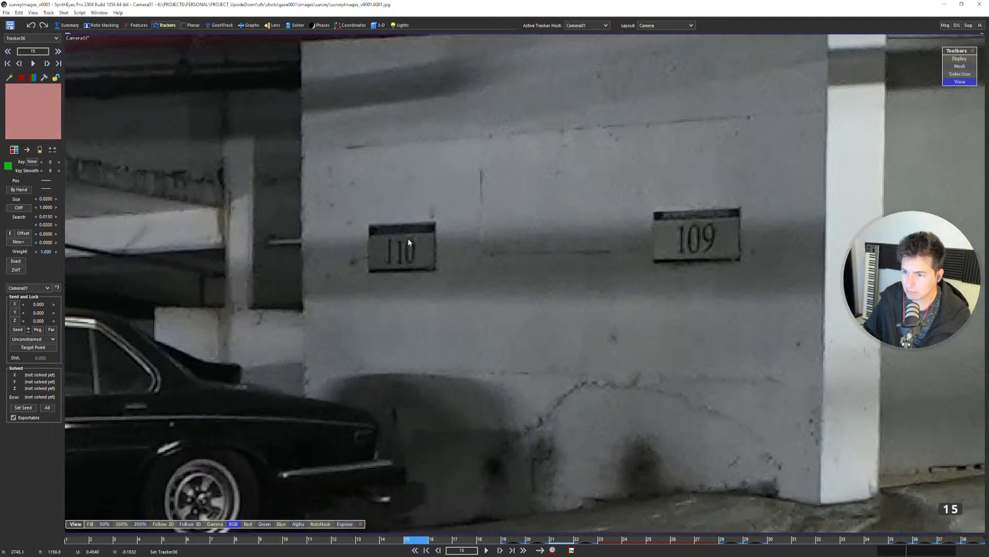
click(408, 243)
Go back to frame 14 and position the tracker on the upper part of the 110 sign.
scroll(408, 243, down, 7)
key(s)
scroll(771, 238, down, 2)
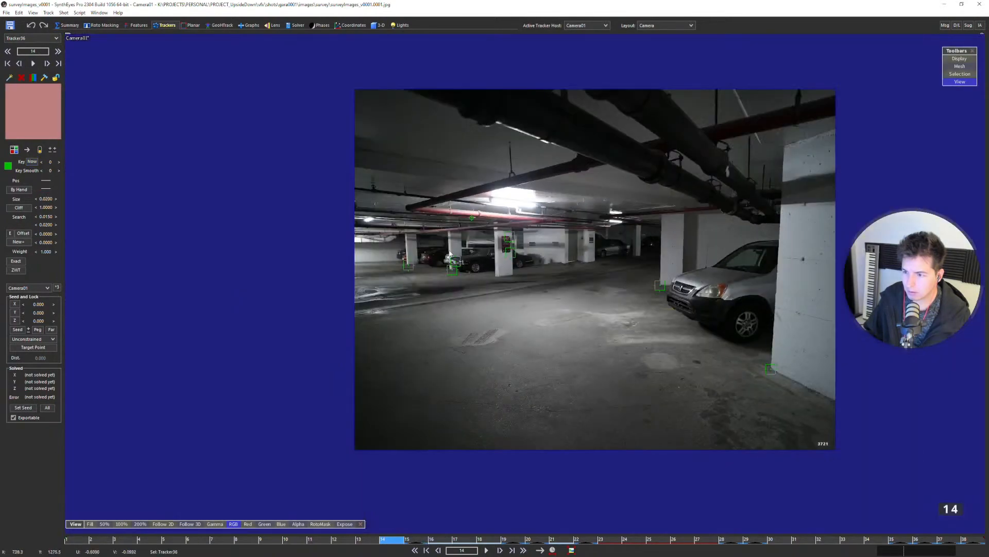
scroll(752, 227, up, 8)
click(460, 222)
Position the tracker on the upper part of the 110 sign in frame 13.
scroll(481, 236, down, 7)
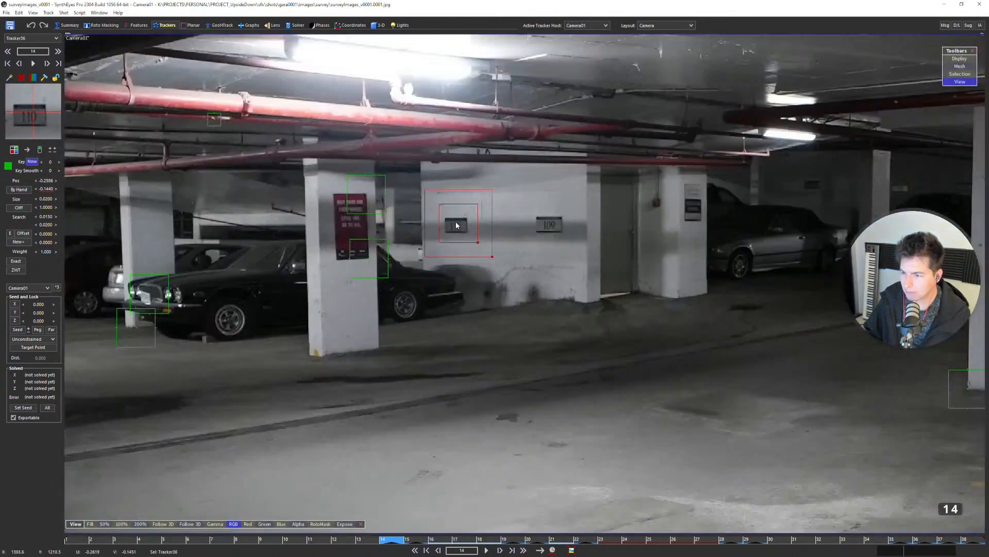
key(s)
scroll(481, 236, down, 1)
scroll(362, 227, up, 8)
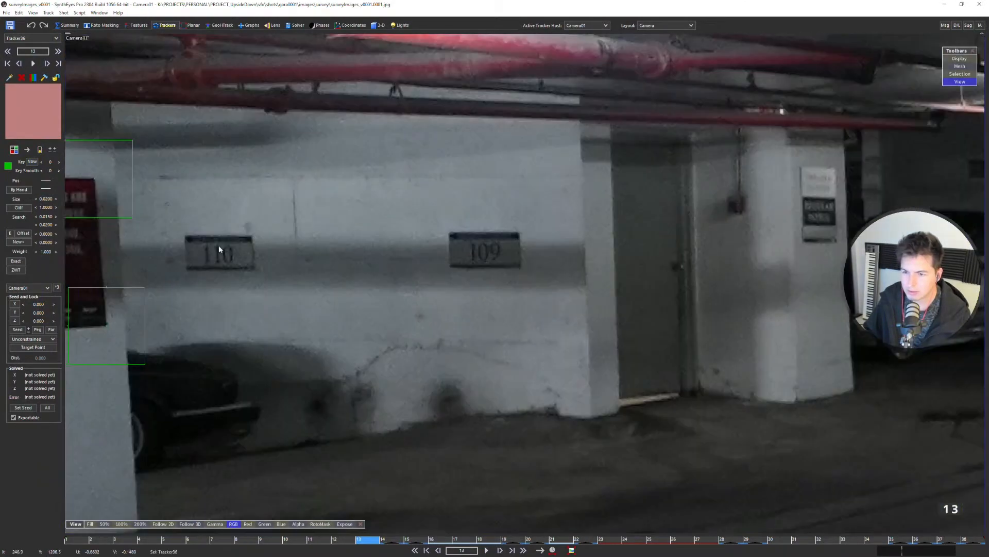
click(317, 230)
Position the tracker on the upper part of the blurry 110 sign in frame 12.
scroll(385, 246, down, 7)
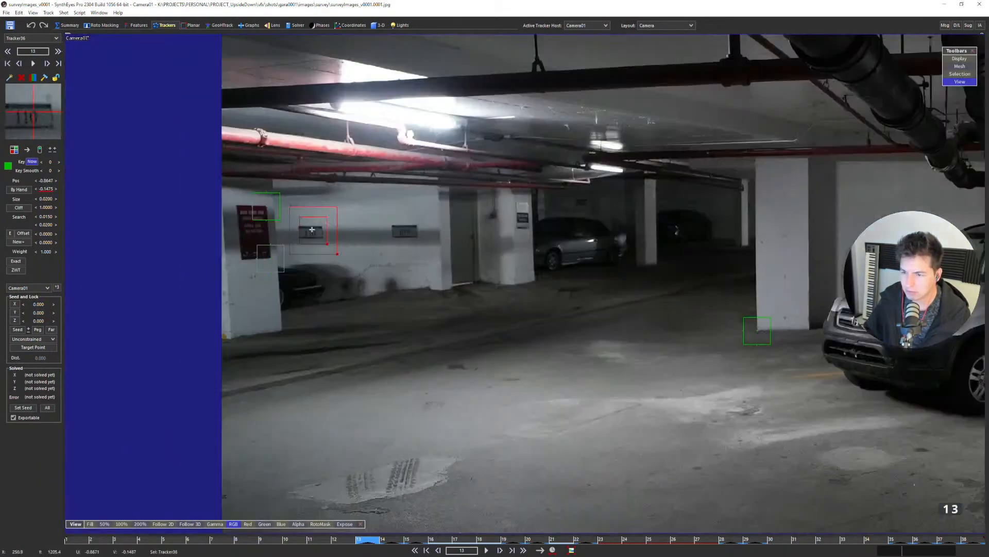
key(s)
scroll(385, 246, up, 8)
click(385, 247)
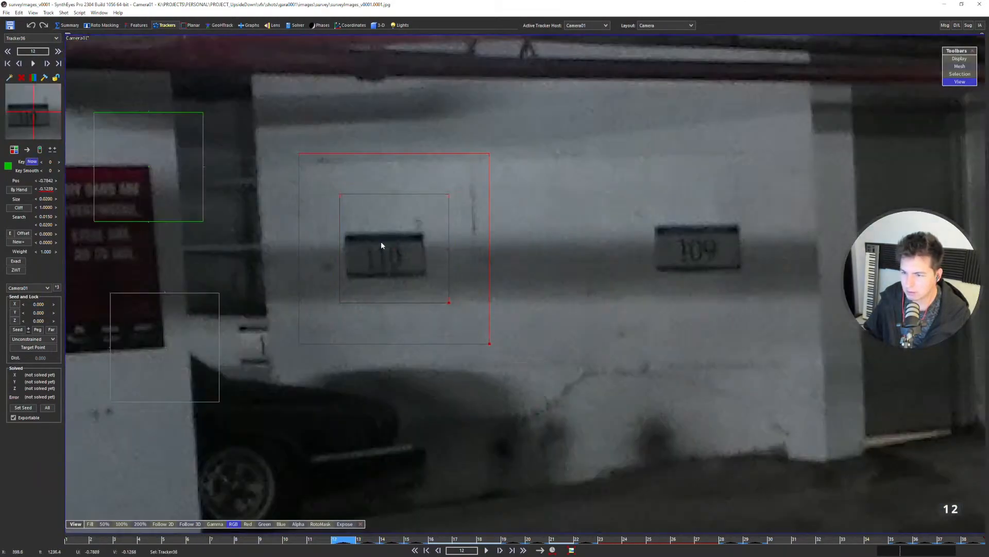
Position the tracker on the 110 sign in frame 11 and shrink its inner box to a size of about 0.0097.
scroll(381, 241, down, 7)
key(s)
scroll(432, 262, up, 8)
click(515, 270)
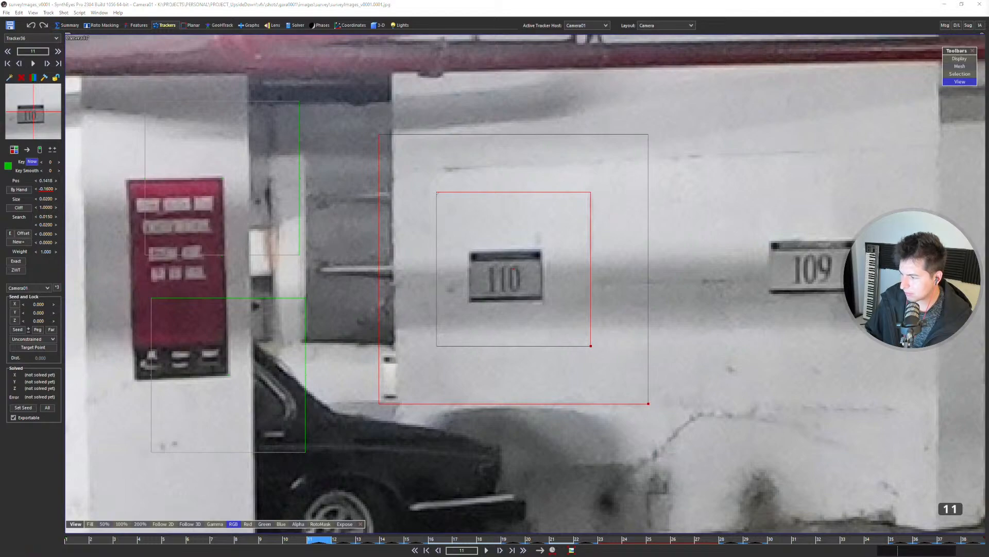
scroll(557, 309, down, 1)
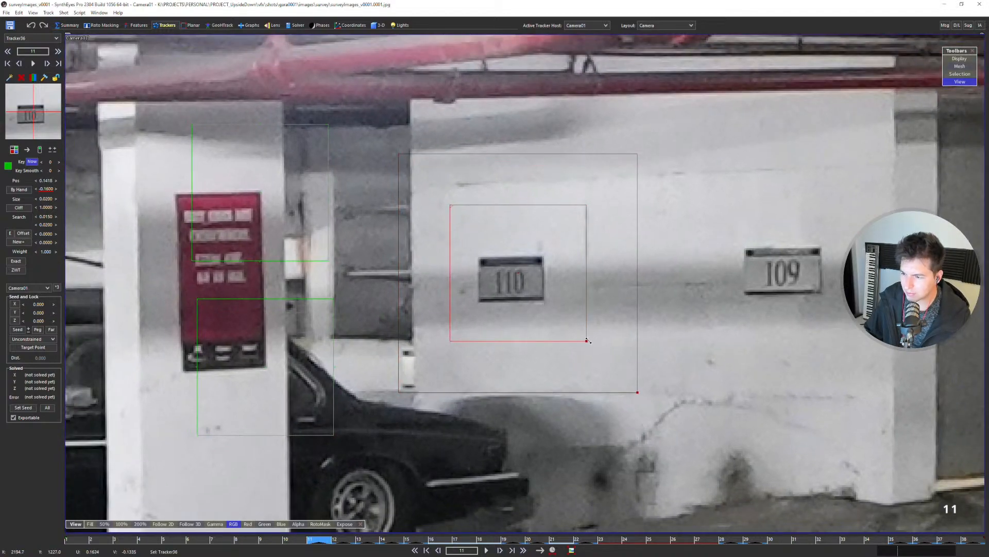
drag(588, 340, 550, 307)
Go back to frame 10 and position the tracker on the upper part of the 110 sign.
scroll(455, 218, down, 6)
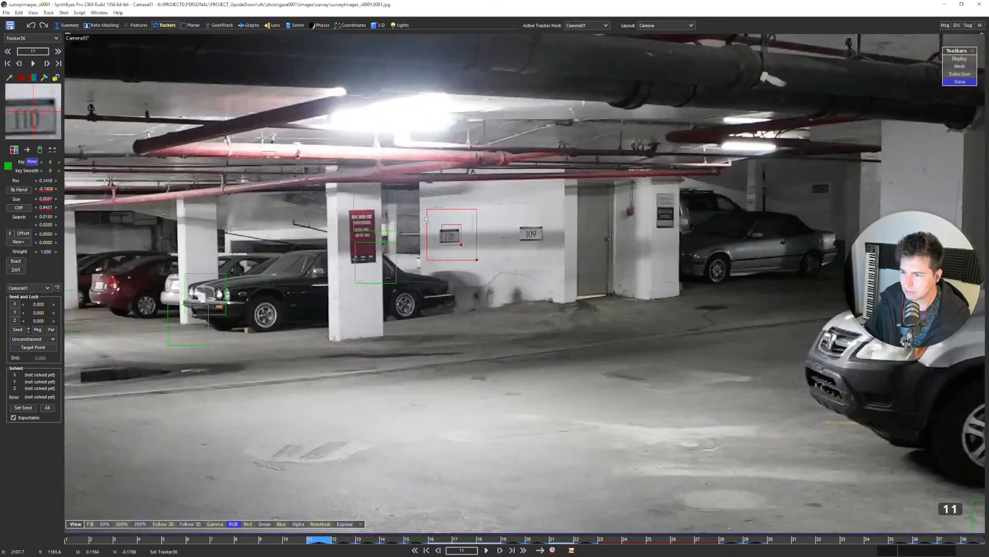
key(comma)
scroll(601, 237, down, 2)
middle_drag(734, 256, 541, 281)
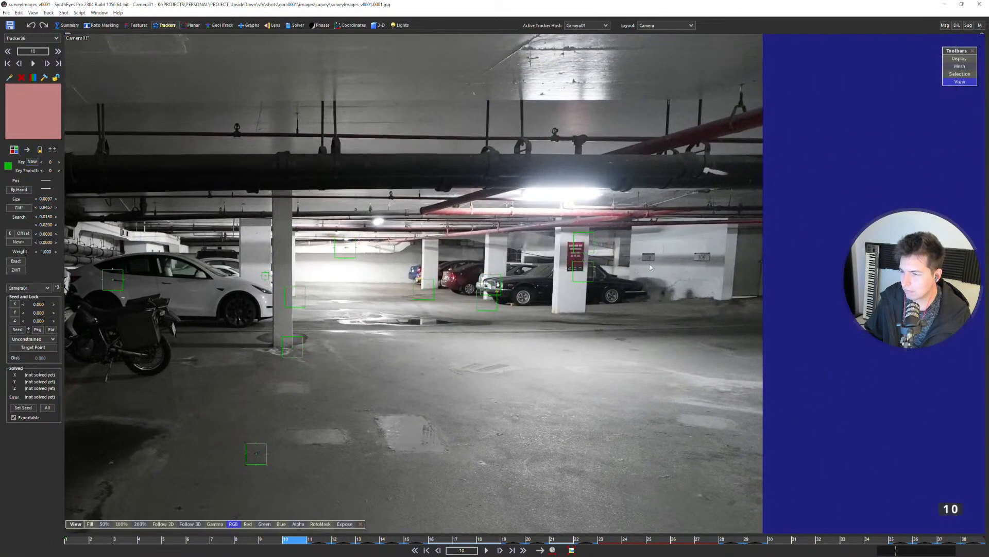
scroll(640, 248, up, 5)
drag(638, 240, 636, 239)
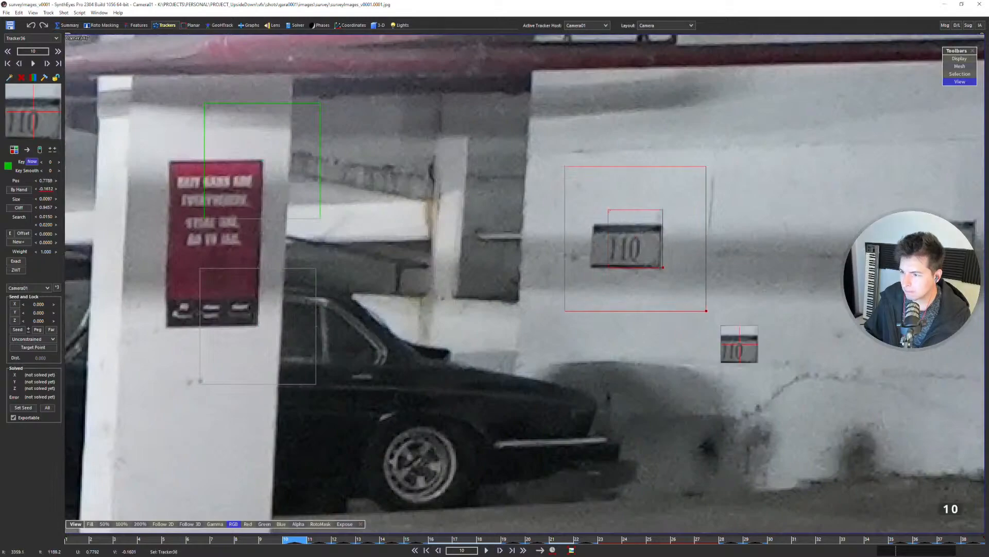
Step back past frames 9 and 8 to frame 7 and position the tracker on the 110 sign.
scroll(639, 257, down, 4)
key(comma)
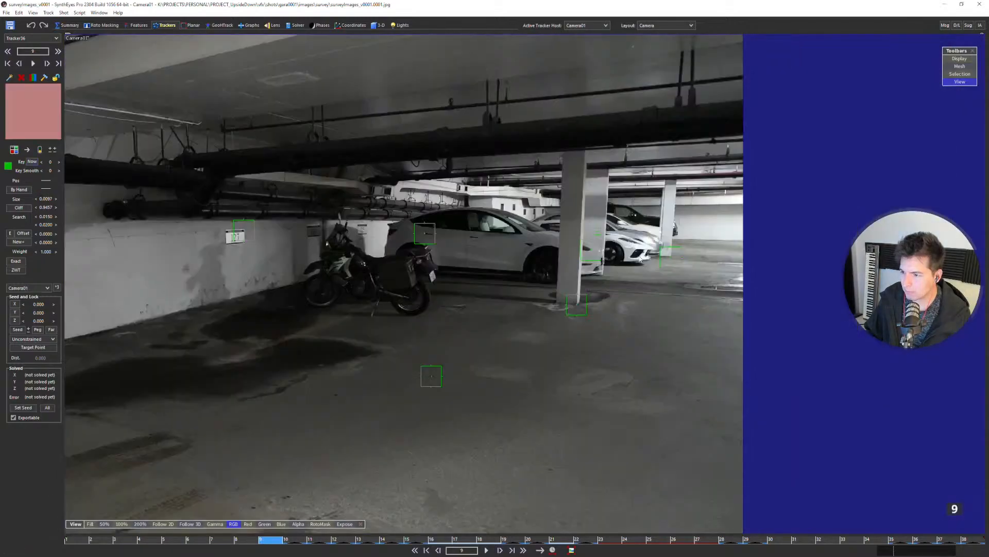
key(period)
key(comma)
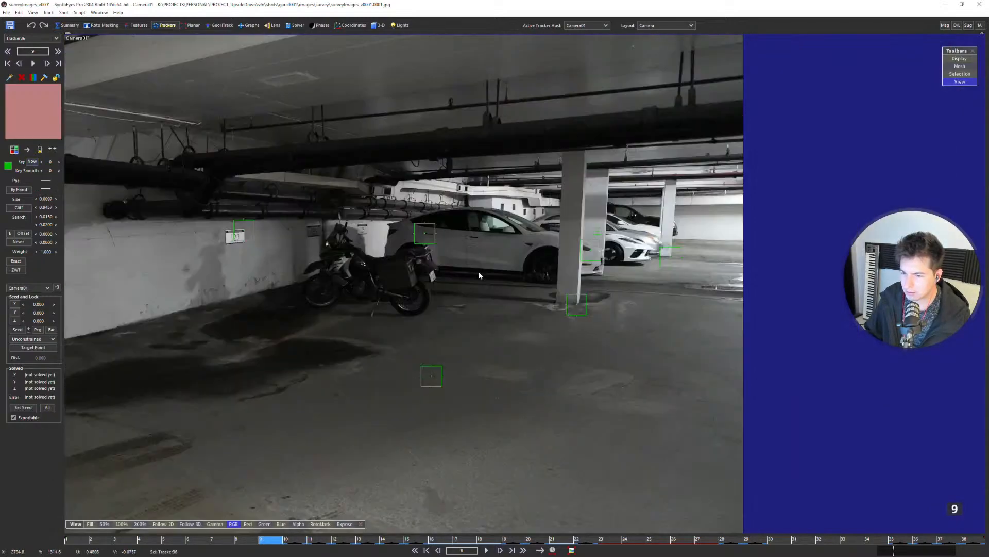
middle_drag(496, 265, 617, 241)
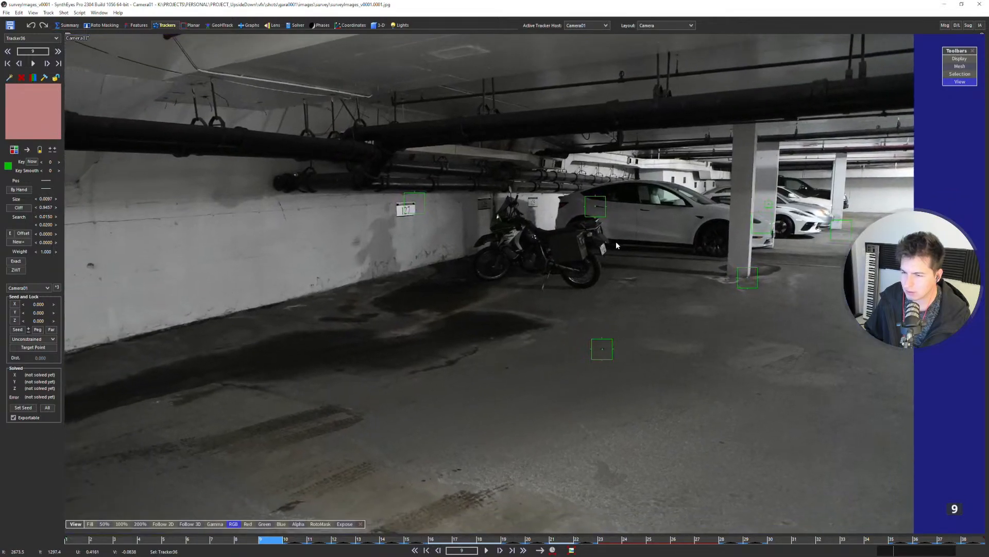
scroll(571, 251, down, 2)
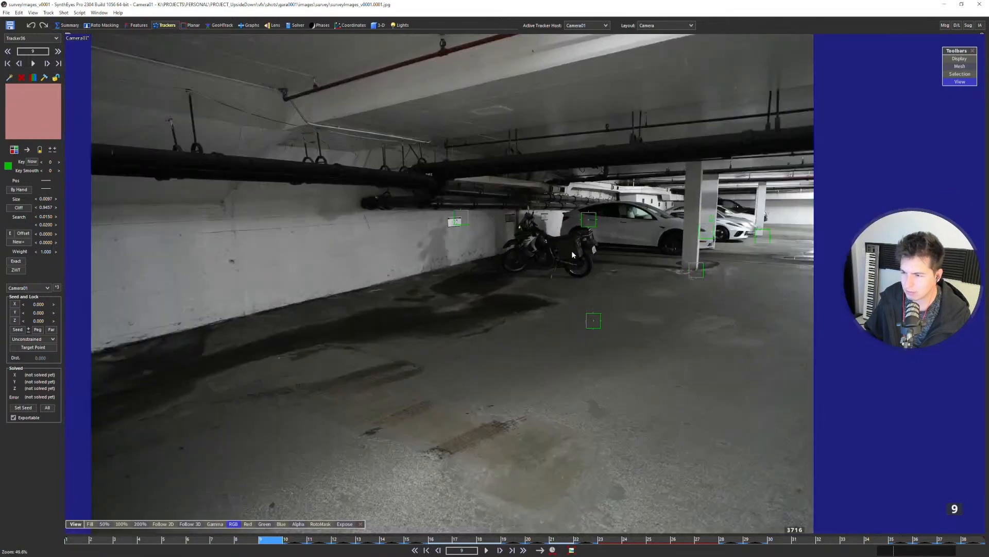
key(comma)
key(comma)
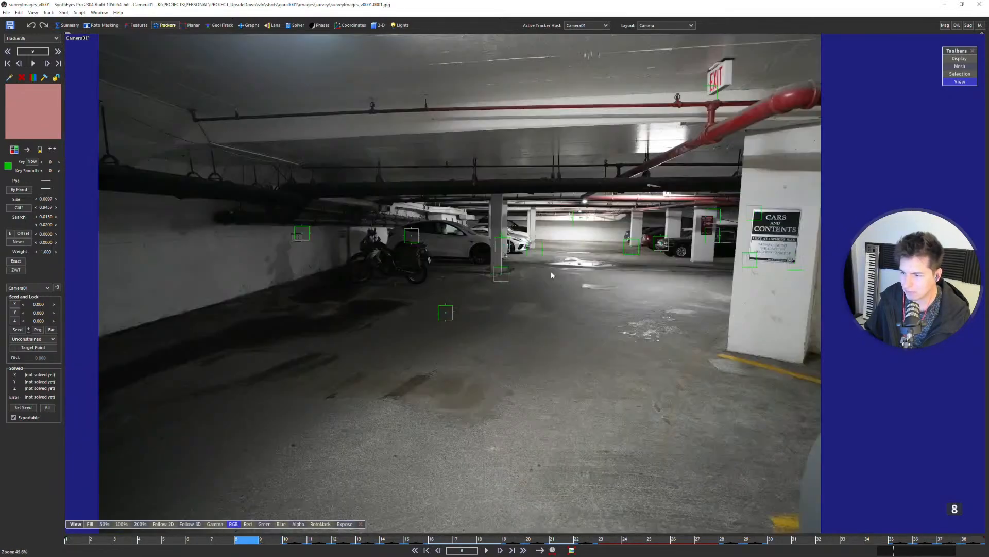
scroll(497, 257, up, 8)
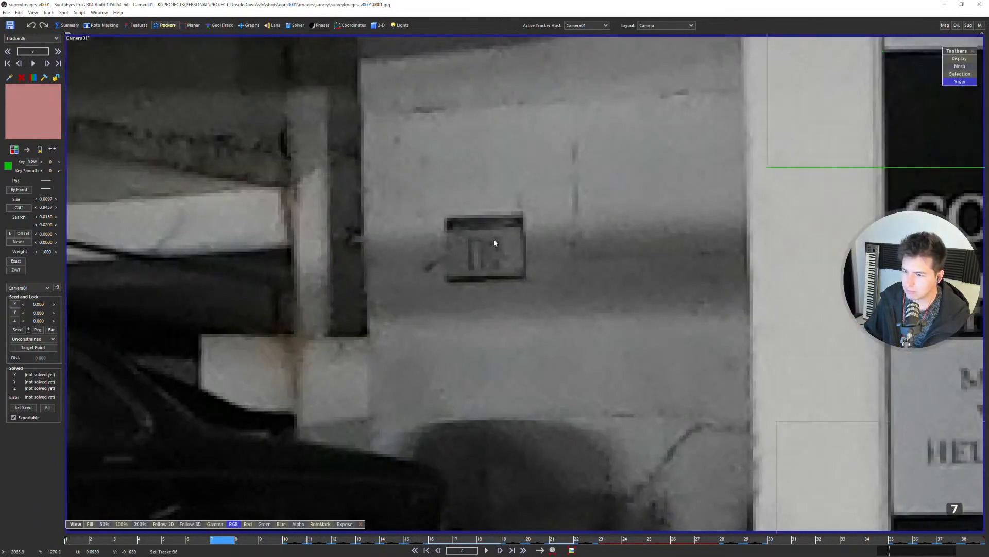
click(495, 250)
Go back to frame 6 and position the tracker on the 110 sign.
scroll(494, 239, down, 8)
key(comma)
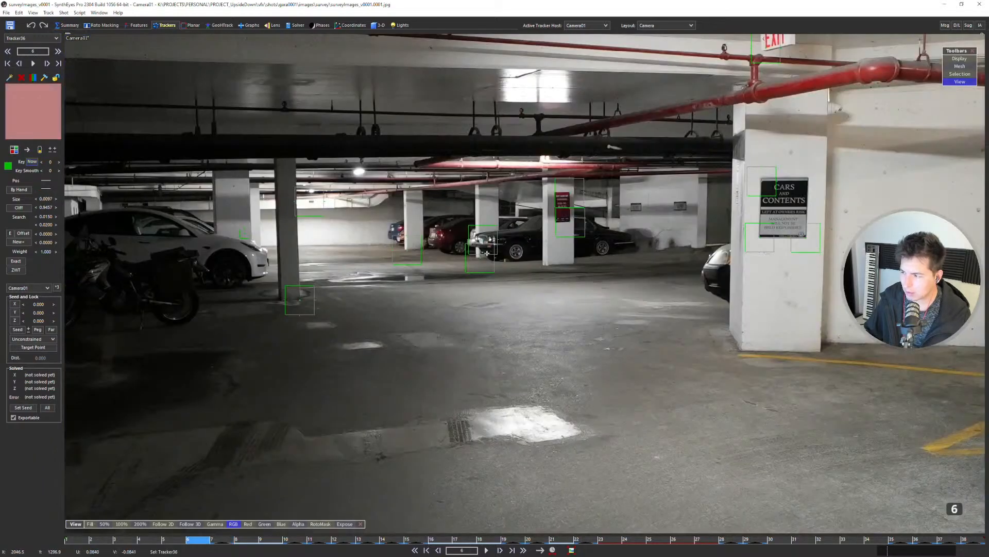
scroll(636, 207, up, 8)
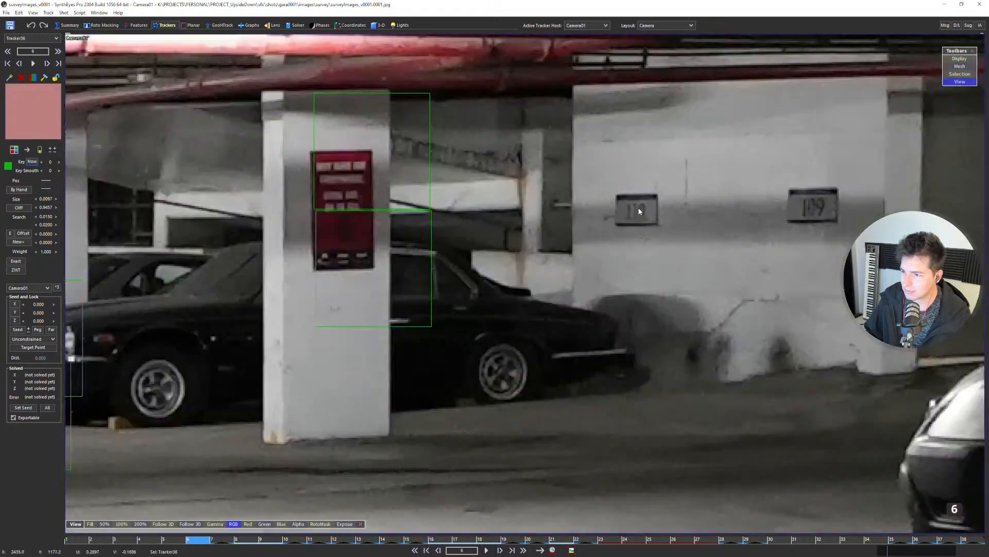
click(635, 207)
Position the tracker on the 110 sign in frame 5.
scroll(692, 213, down, 8)
key(comma)
scroll(841, 185, up, 8)
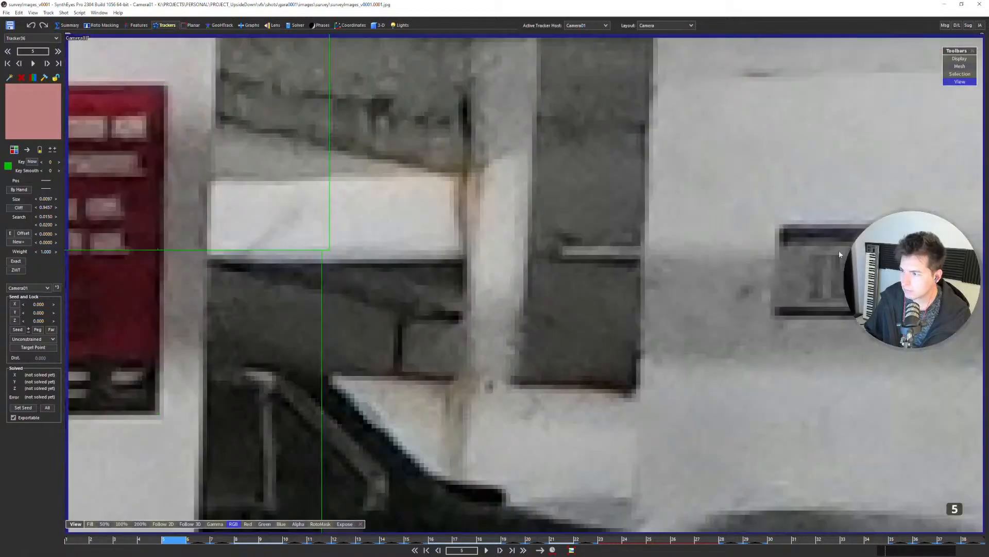
click(853, 242)
Step back to frame 4 and position the tracker on the 110 sign.
scroll(852, 242, down, 8)
key(comma)
scroll(534, 276, up, 8)
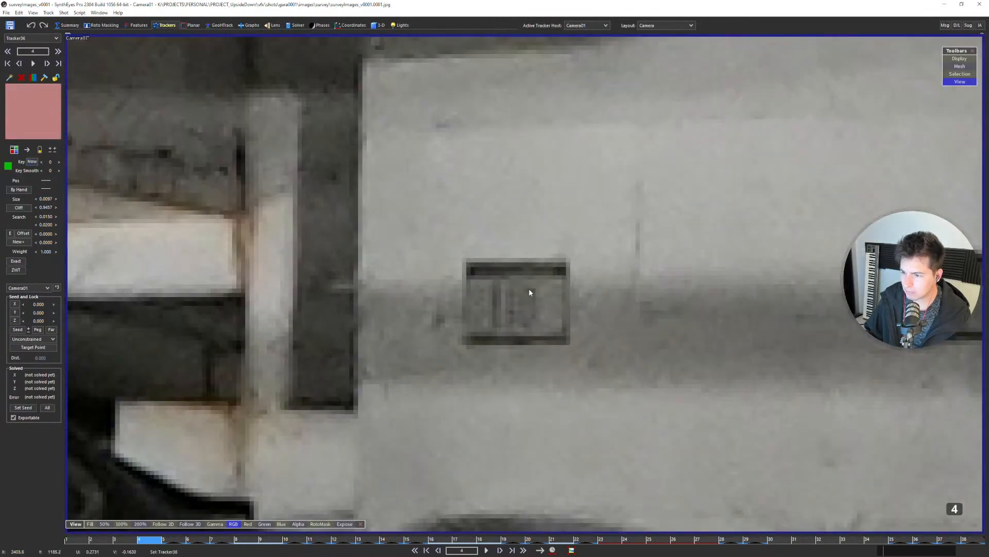
click(530, 287)
Inspect frame 3 for the 110 sign, and step forward through the survey to frame 29, examining the tracker placements.
scroll(529, 288, down, 8)
key(comma)
middle_drag(466, 313, 543, 287)
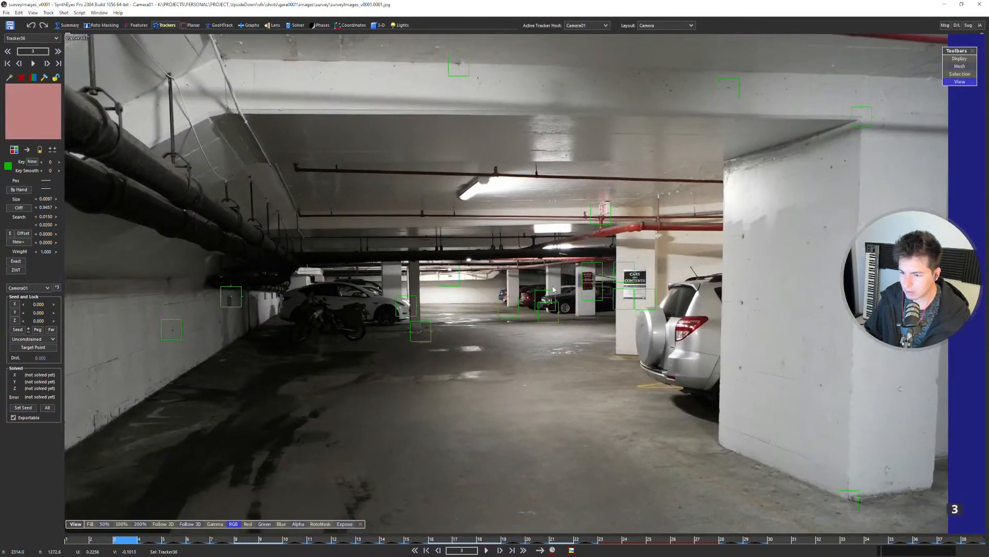
key(d)
key(d)
key(d)
key(d)
key(d)
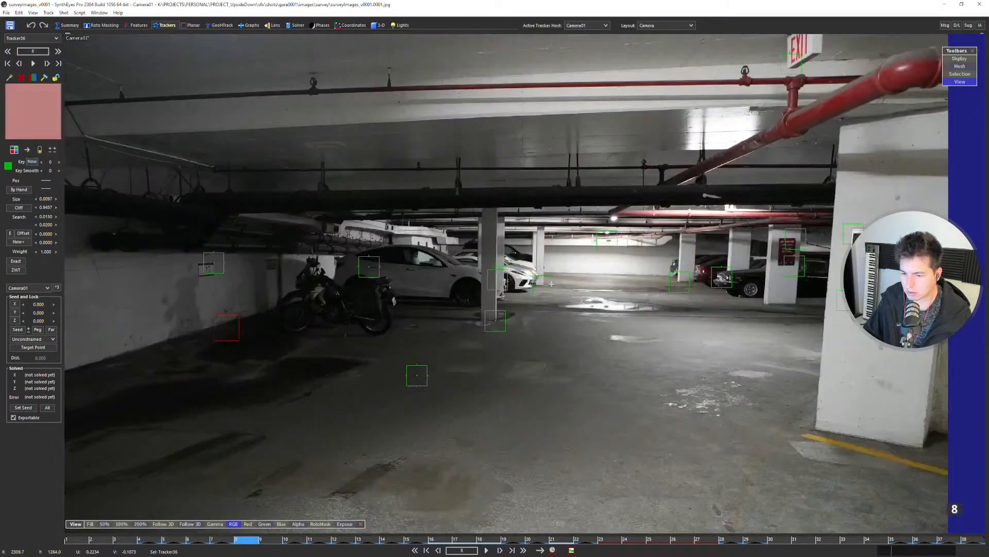
key(d)
key(d)
key(d)
key(d)
key(d)
key(d)
key(d)
key(d)
key(d)
key(d)
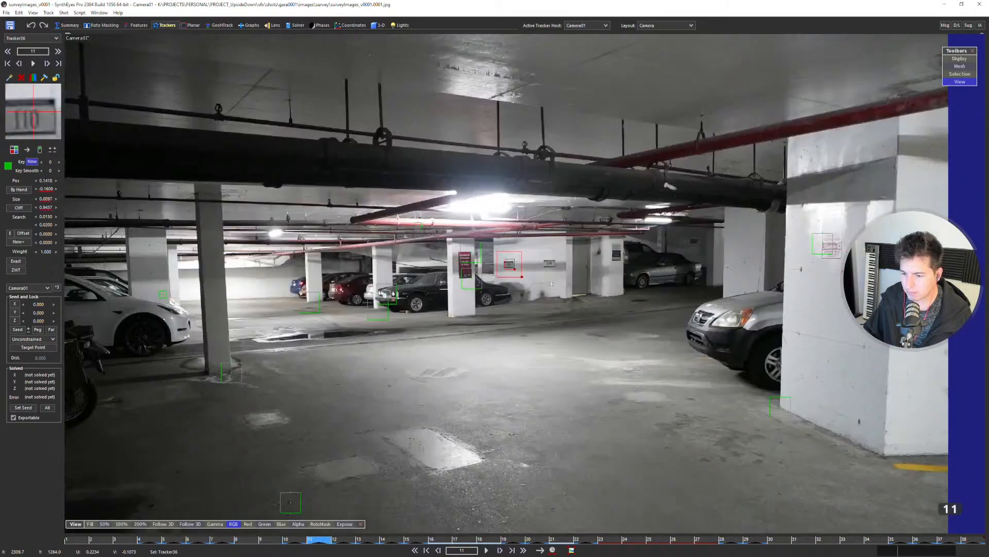
key(d)
key(d)
key(d)
key(d)
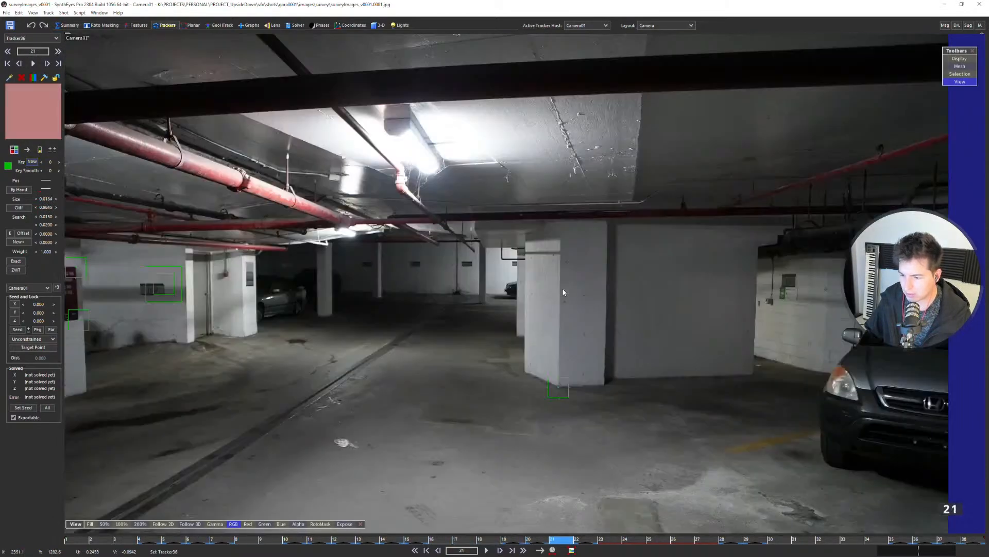
key(d)
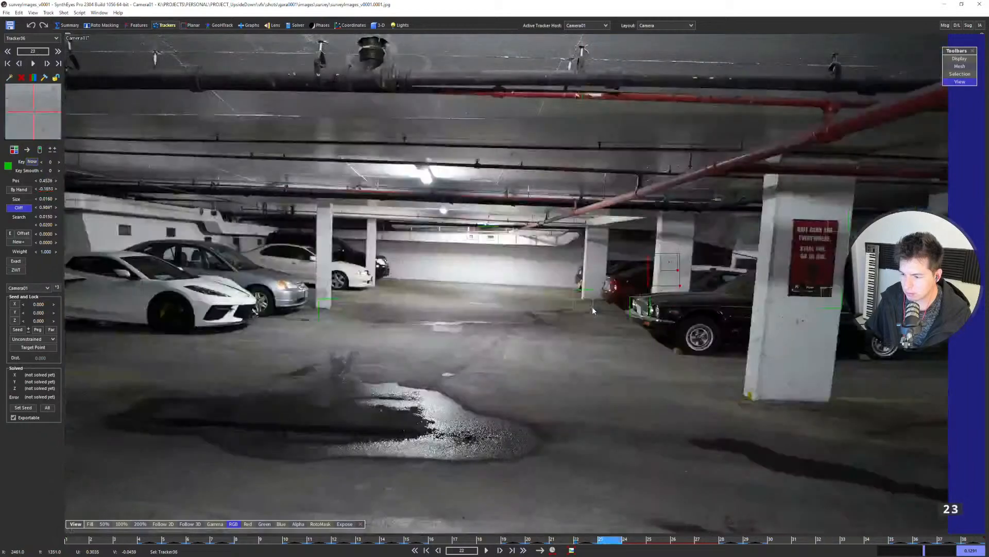
key(d)
key(d)
key(d)
key(d)
key(d)
key(d)
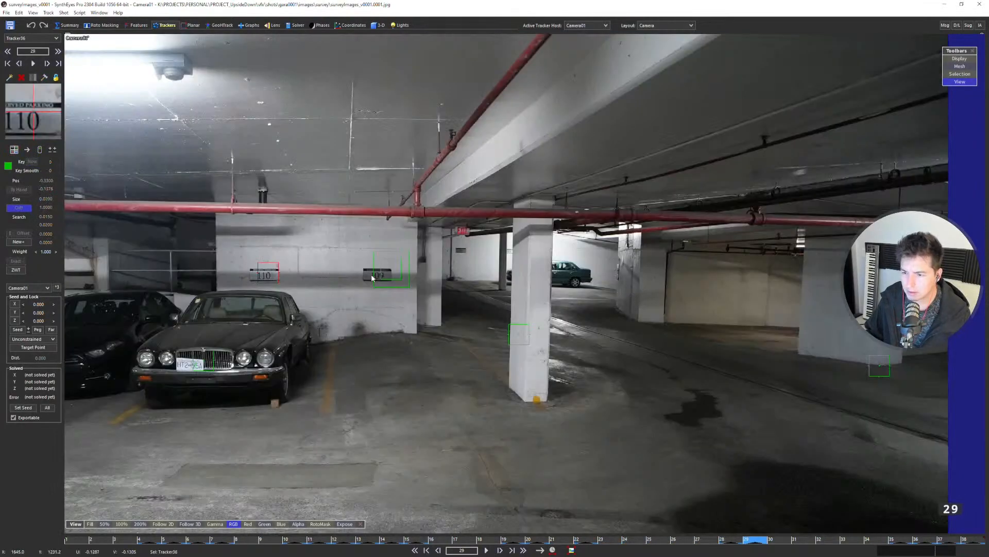
Select the tracker on the 109 sign in frame 29 and turn on Follow 2D.
click(380, 275)
scroll(379, 275, up, 3)
key(5)
key(a)
key(d)
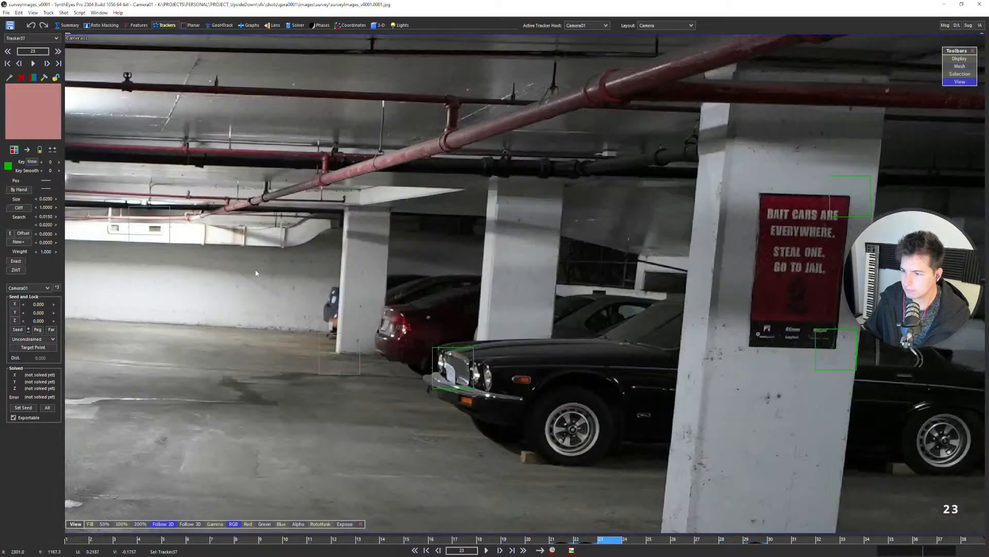
scroll(256, 273, down, 3)
Turn off Follow 2D, step forward to frame 34 and position the tracker on the upper-right corner of the 109 sign.
key(d)
key(d)
key(d)
key(d)
key(d)
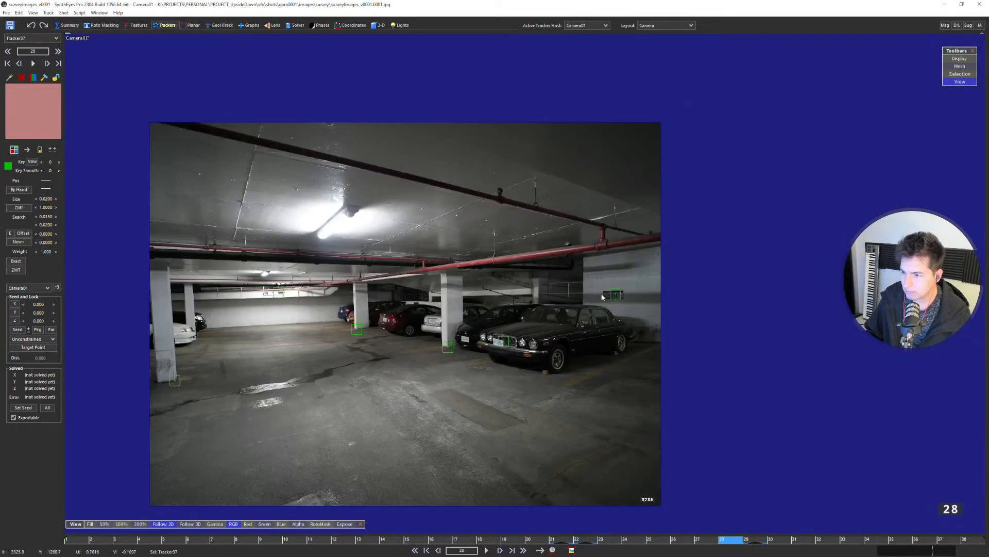
key(d)
scroll(528, 288, up, 3)
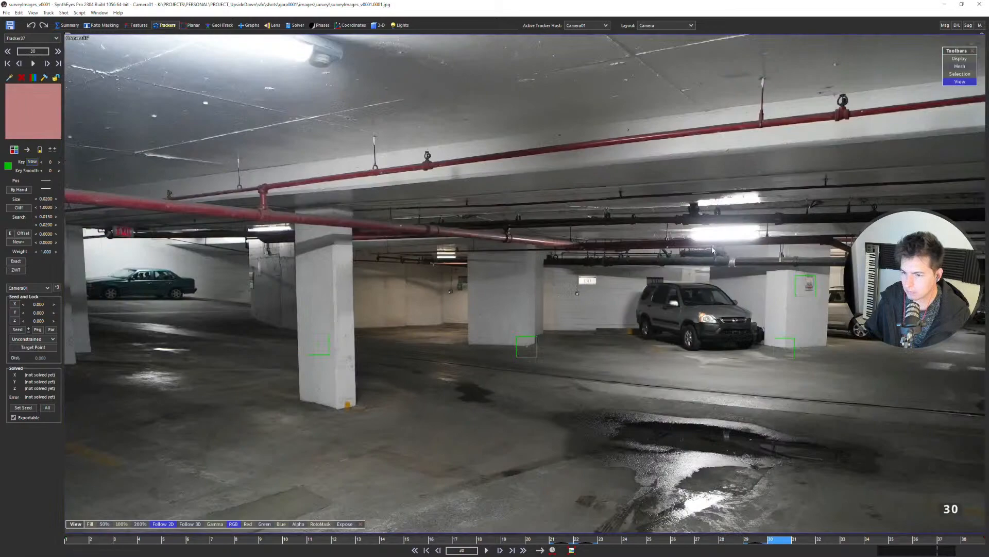
middle_drag(421, 277, 660, 253)
key(d)
middle_drag(594, 277, 576, 250)
key(d)
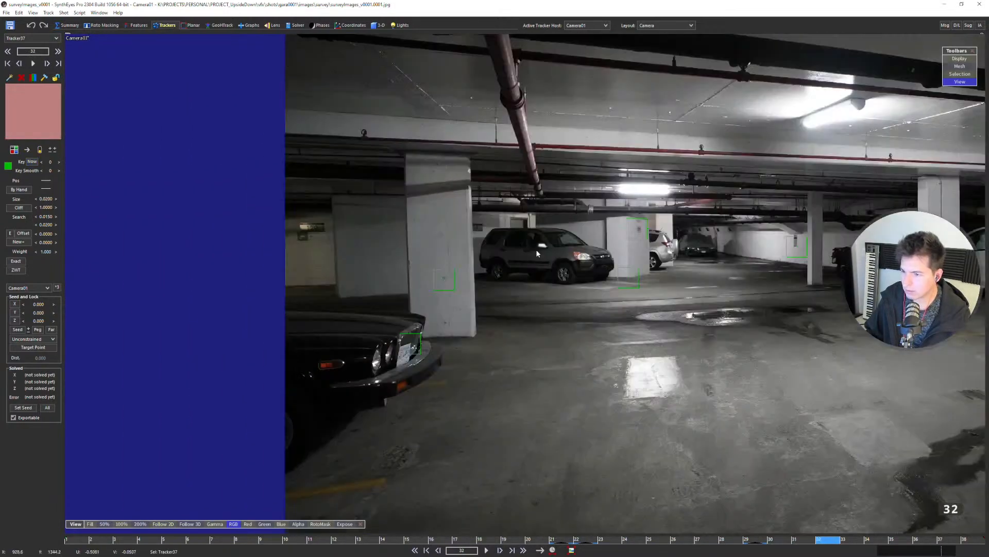
key(d)
key(d)
scroll(341, 234, up, 5)
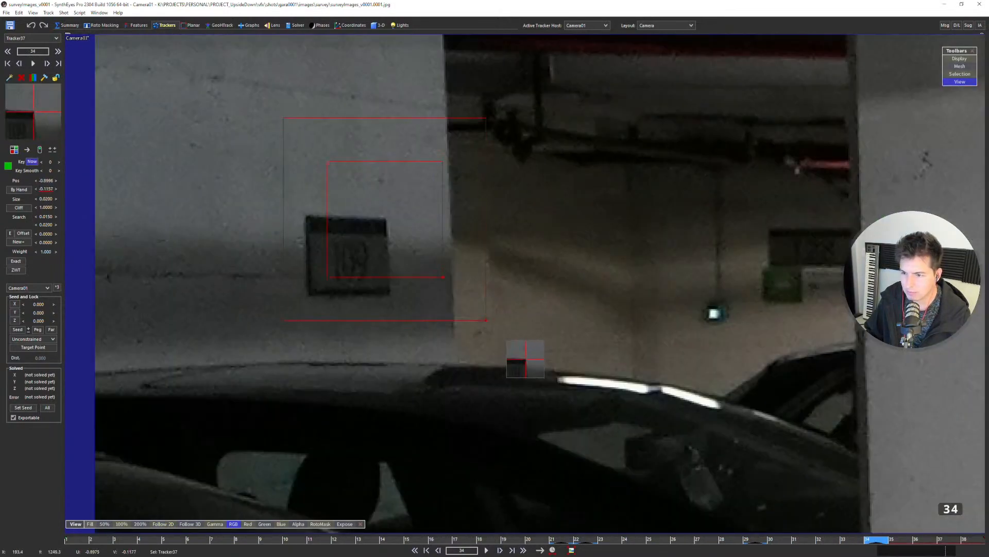
Advance to frame 35 and position the tracker on the upper-right corner of the 109 sign.
scroll(389, 221, down, 5)
key(d)
scroll(390, 222, up, 5)
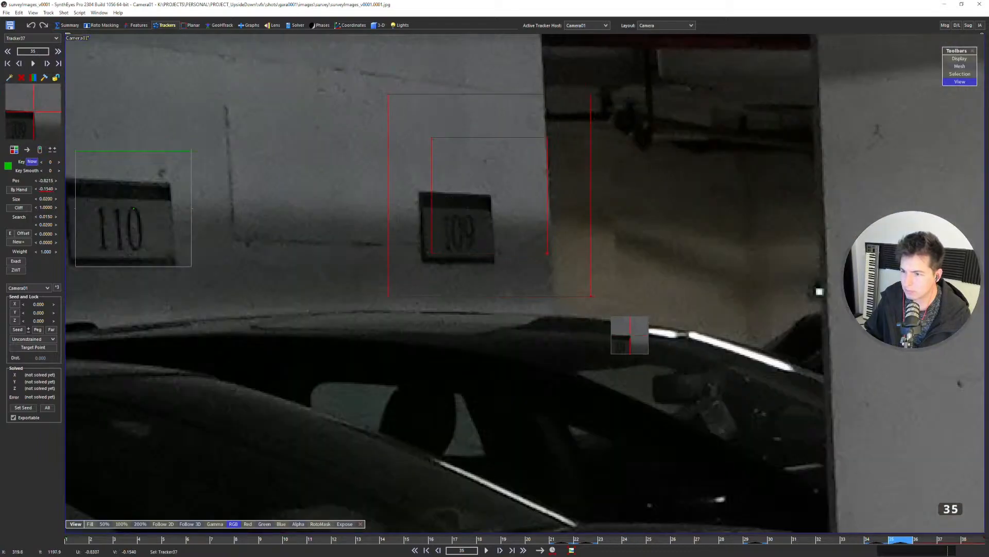
Position the tracker on the upper-right corner of the 109 sign in frame 36.
scroll(487, 206, down, 5)
key(d)
scroll(499, 197, up, 5)
scroll(499, 198, down, 5)
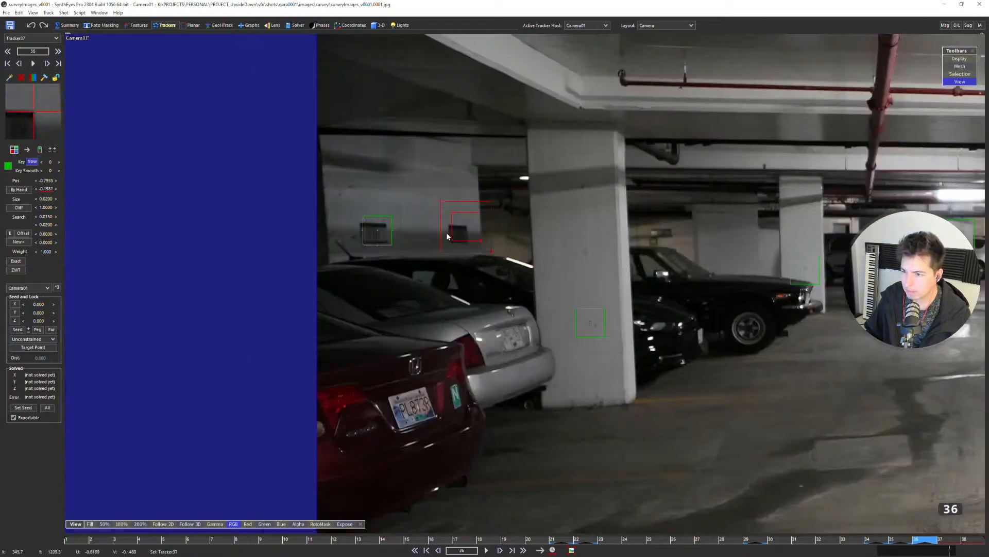
Advance to frame 38 and position the tracker on the upper-right corner of the 109 sign.
key(d)
scroll(633, 234, up, 3)
key(d)
middle_drag(593, 245, 434, 261)
scroll(629, 221, up, 5)
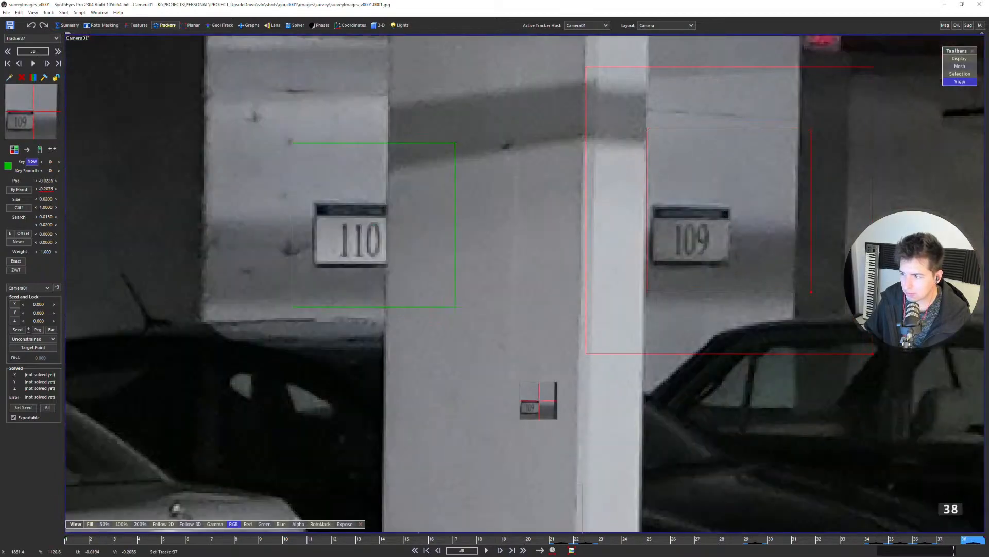
scroll(539, 227, down, 5)
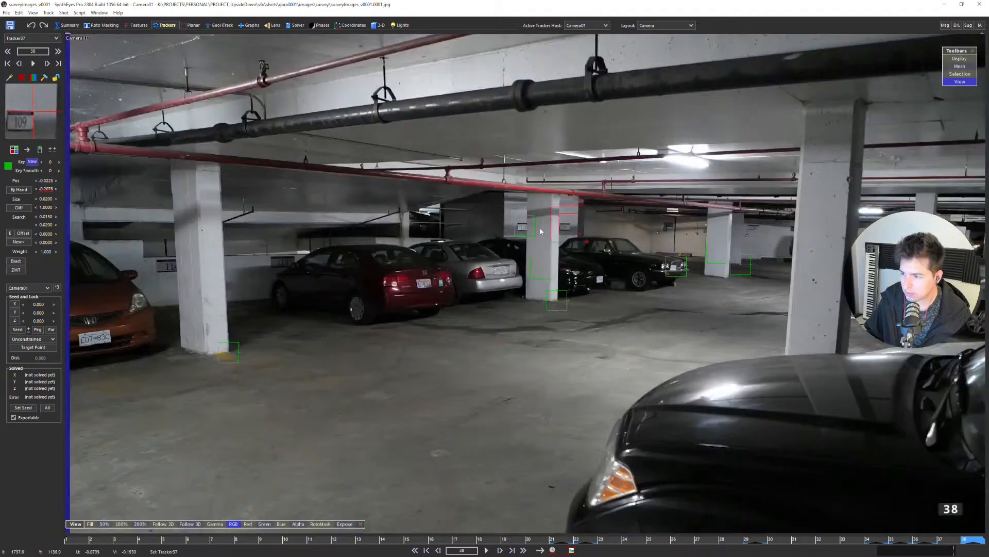
Lock the 109 sign tracker and step back through the frames to frame 21.
key(l)
key(a)
key(a)
key(a)
key(a)
key(a)
key(a)
key(a)
key(a)
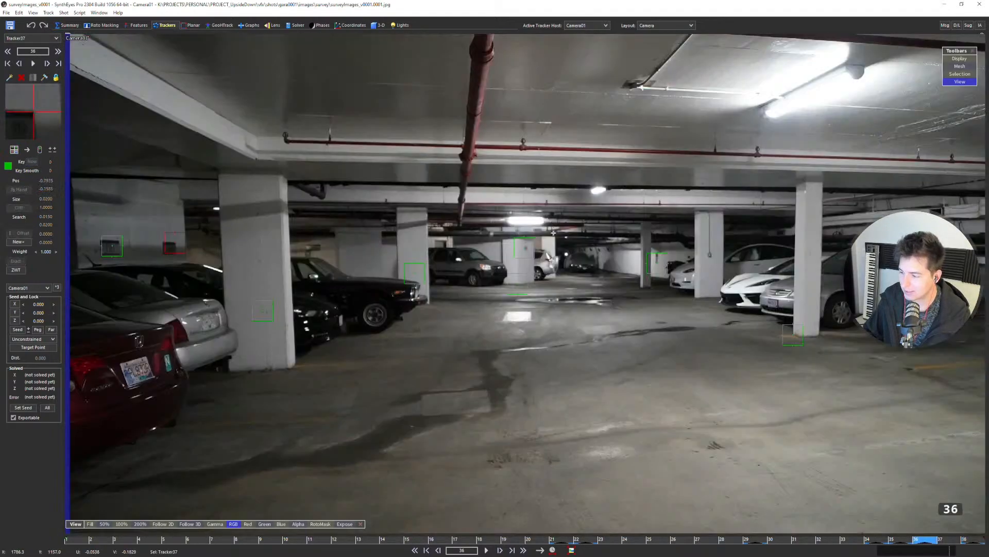
key(f)
scroll(446, 259, down, 5)
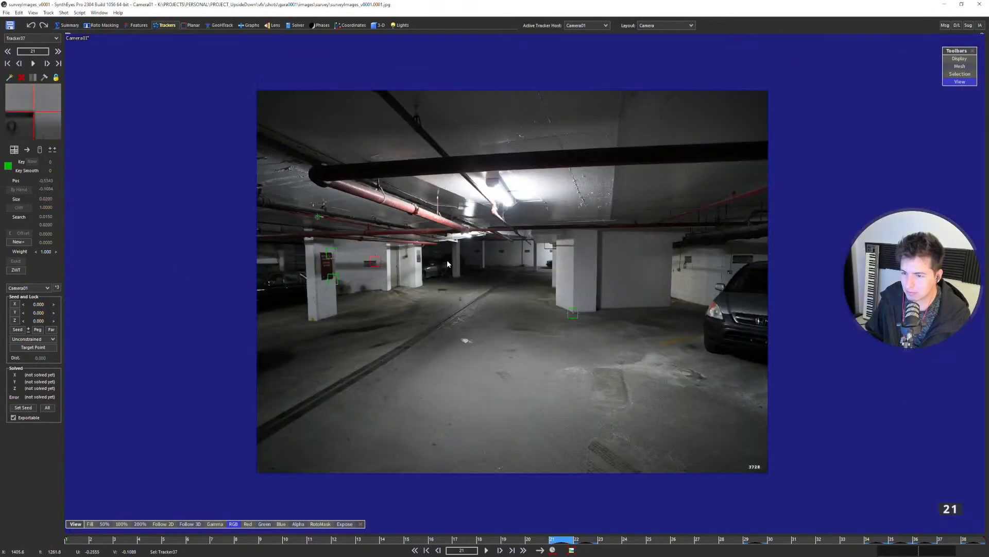
Step back to frame 20 and position the tracker on the upper-right corner of the 109 sign.
key(s)
scroll(213, 345, up, 8)
middle_drag(213, 344, 430, 254)
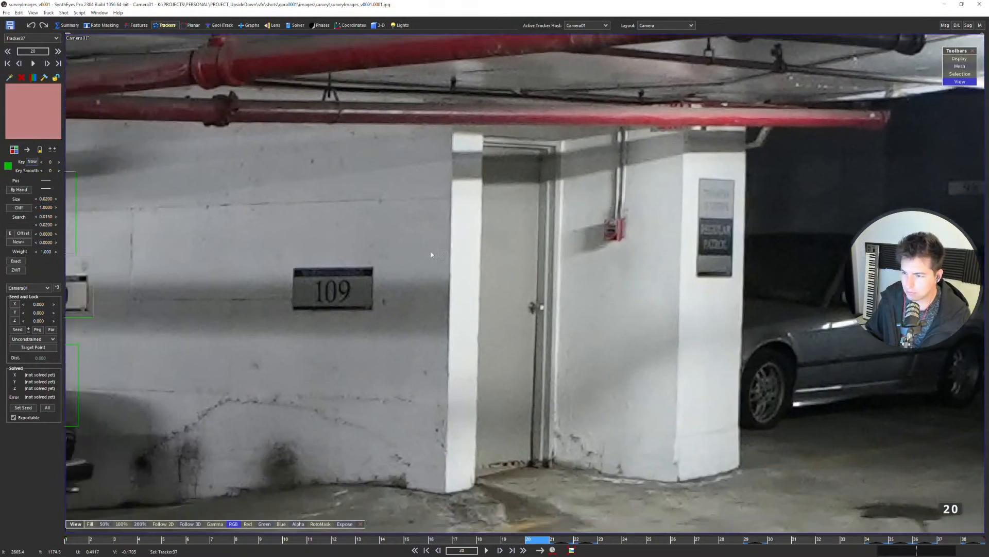
scroll(431, 254, up, 5)
click(301, 288)
scroll(536, 264, down, 10)
Position the tracker on the upper-right corner of the 109 sign in frames 19 and 15.
key(s)
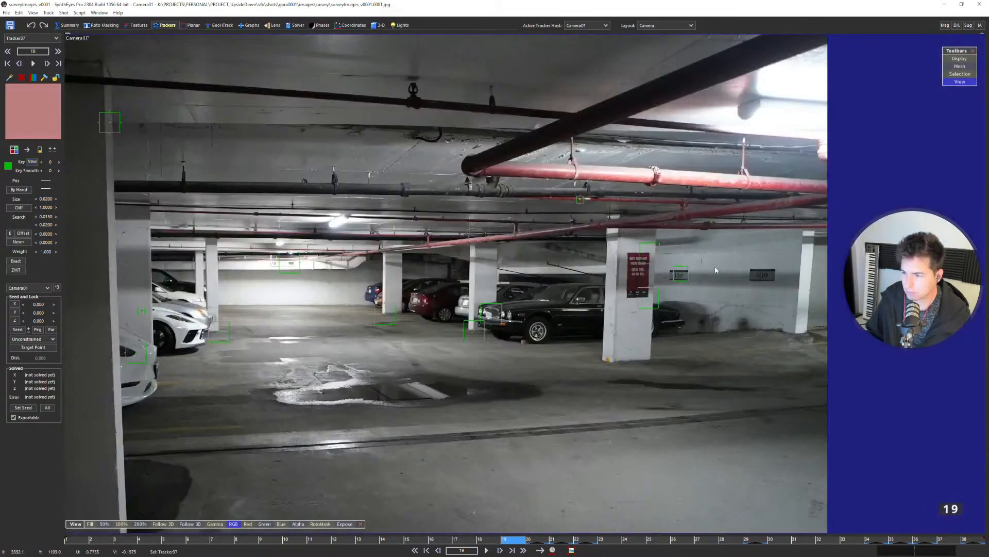
scroll(550, 256, up, 8)
scroll(499, 261, down, 12)
key(s)
key(s)
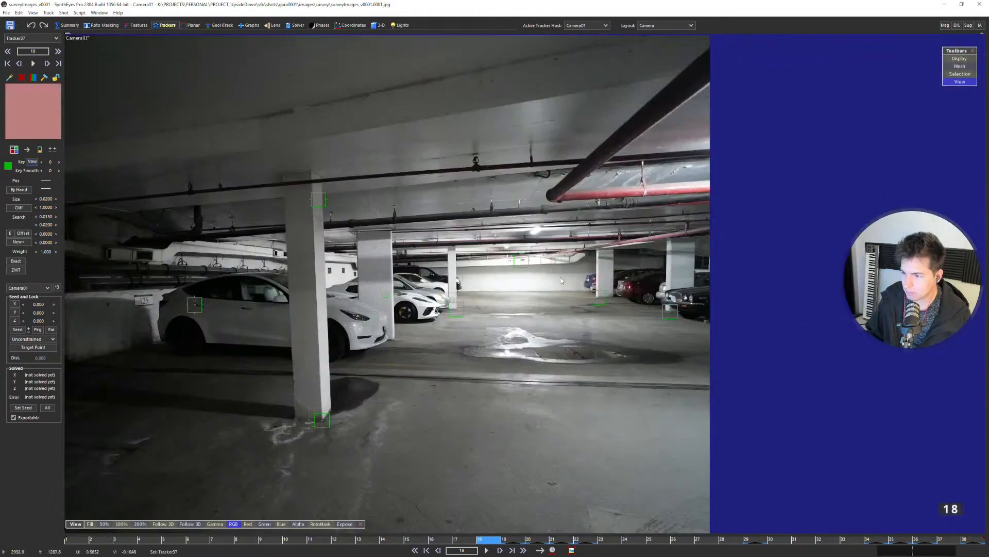
scroll(586, 251, up, 2)
key(s)
key(s)
scroll(599, 213, up, 8)
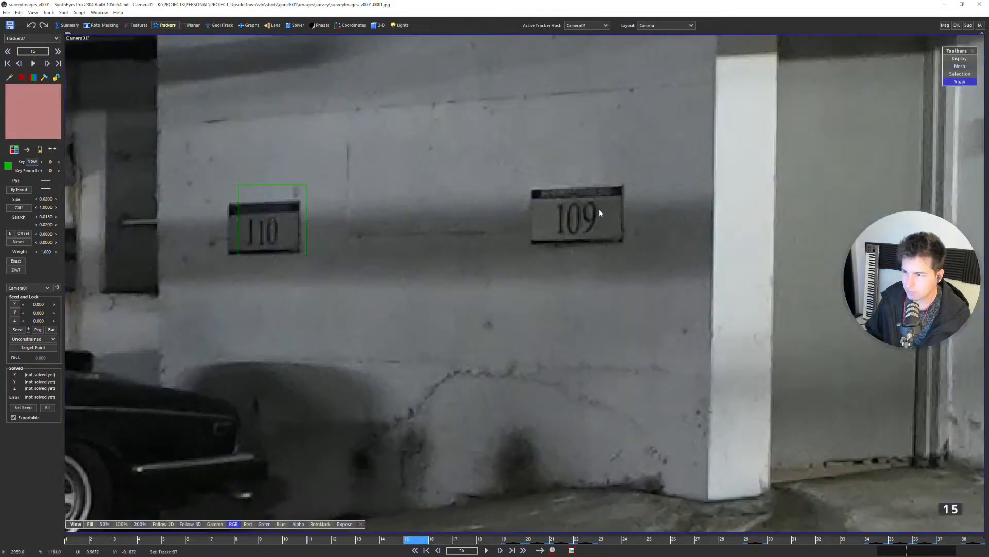
scroll(620, 193, down, 12)
Position the tracker on the upper-right corner of the 109 sign in frames 14 and 13.
key(s)
scroll(474, 200, up, 6)
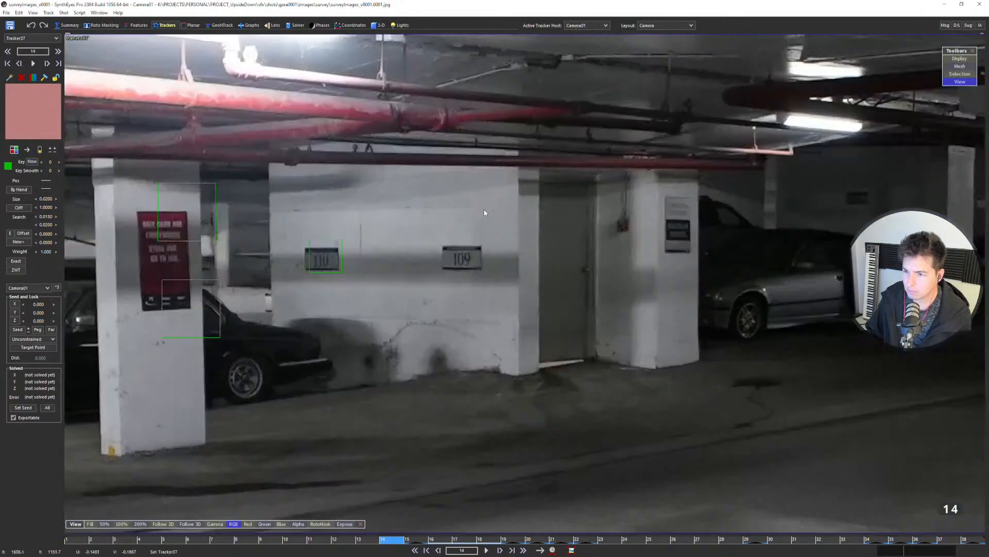
scroll(477, 264, down, 12)
key(s)
scroll(504, 243, up, 6)
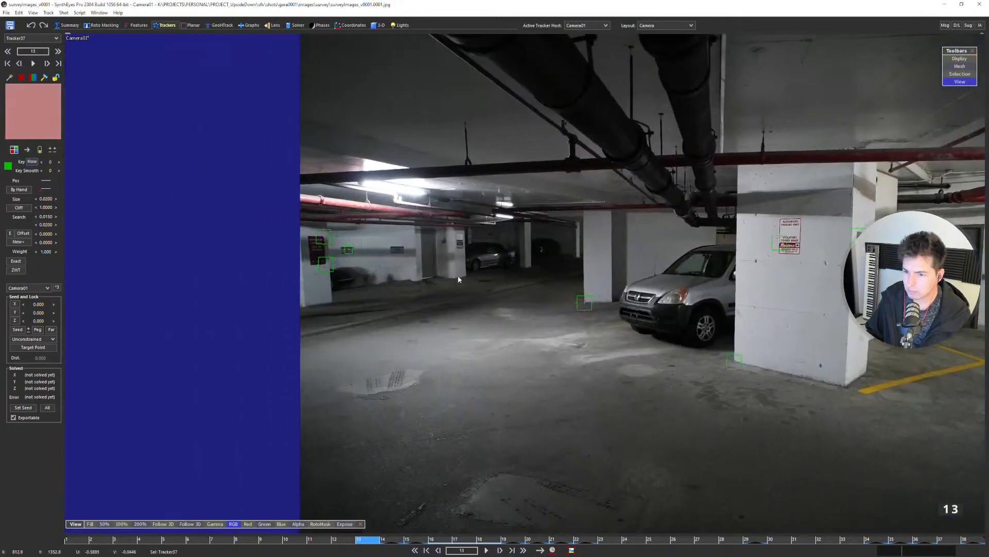
scroll(637, 258, down, 12)
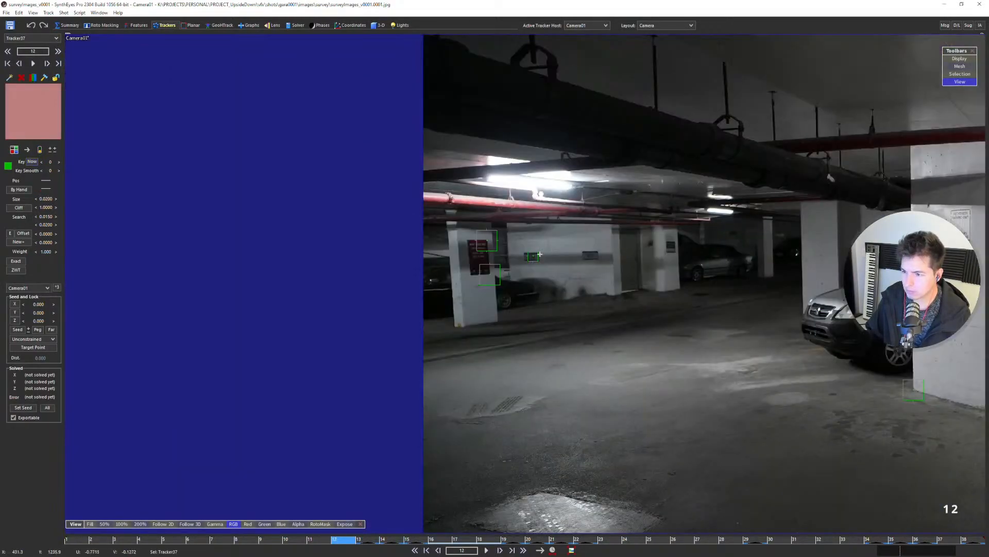
Position the tracker on the upper-right corner of the 109 sign in frames 12 and 11.
key(s)
scroll(638, 258, up, 6)
scroll(749, 247, down, 12)
key(s)
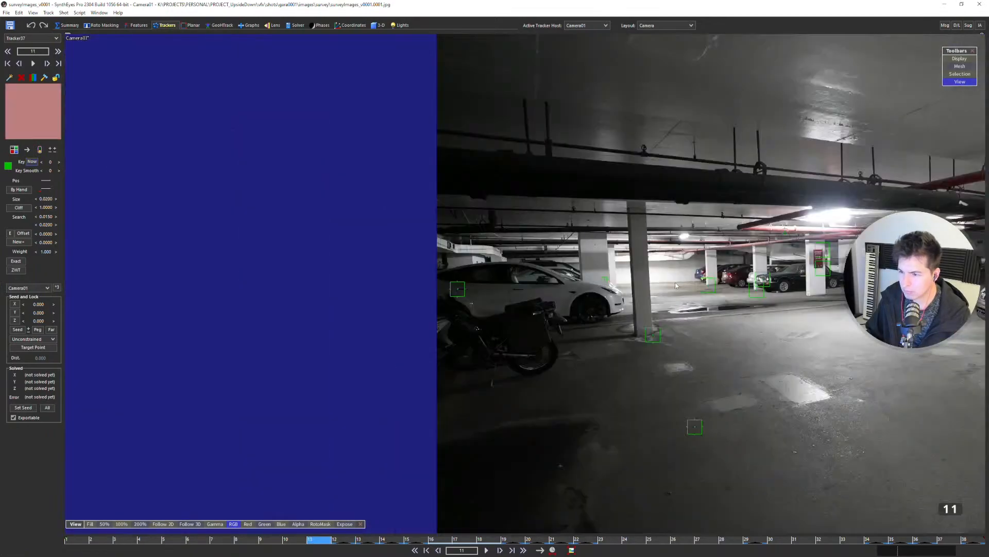
scroll(749, 246, up, 6)
scroll(749, 247, up, 2)
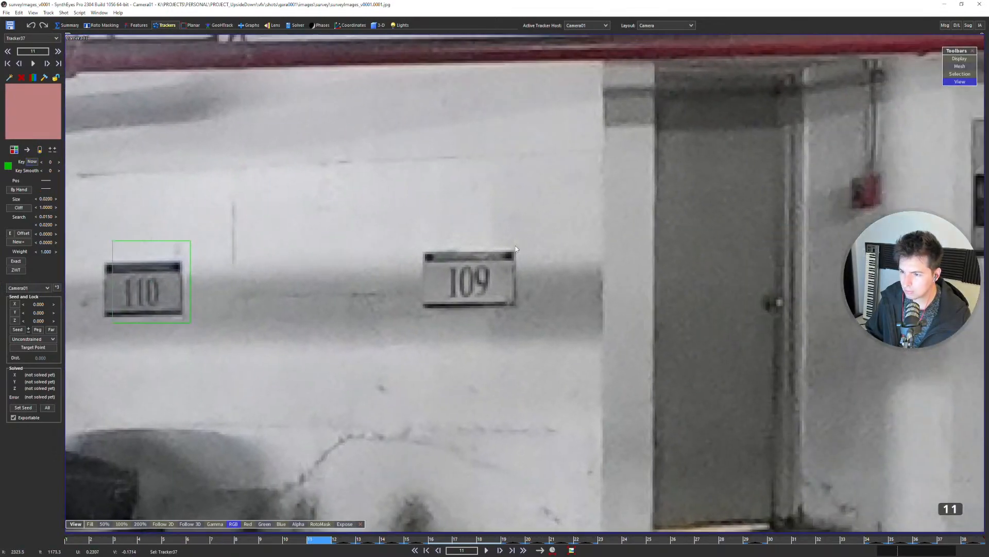
scroll(637, 258, down, 12)
Step back to frame 10 and position the tracker on the upper-right corner of the 109 sign.
key(s)
scroll(637, 258, up, 8)
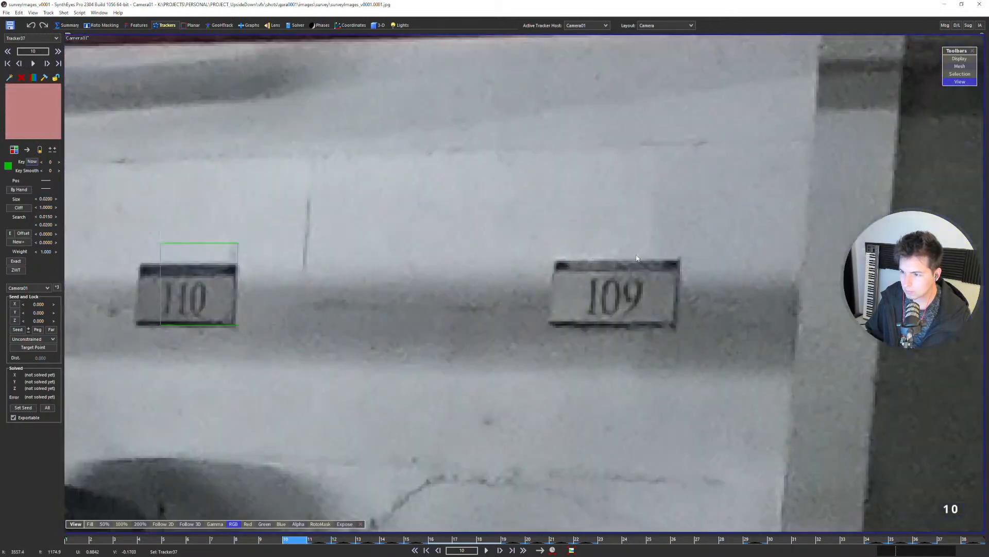
scroll(594, 280, down, 12)
Step back and forth through frames 9 to 16 to check where the 109 sign is in view.
key(s)
scroll(594, 280, down, 1)
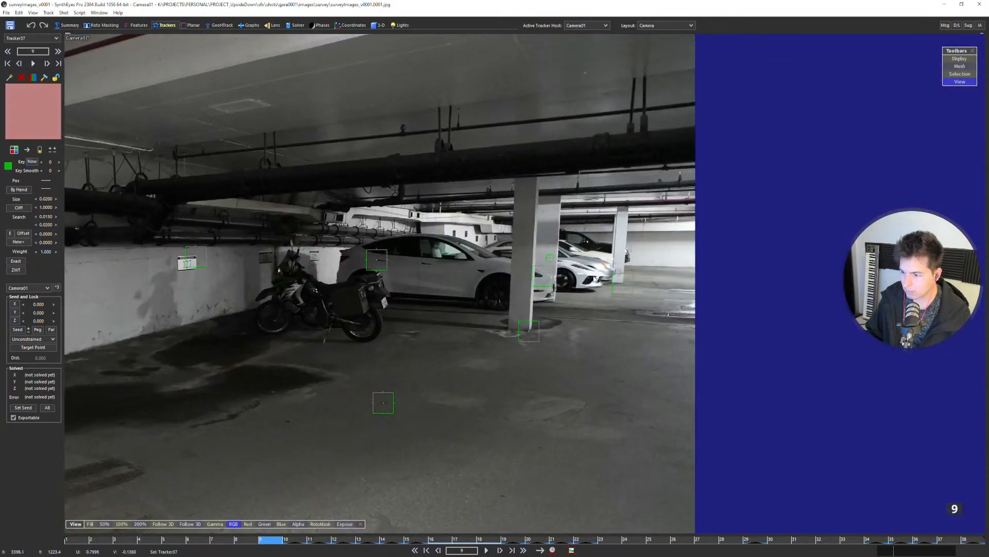
key(s)
key(d)
key(d)
key(d)
key(d)
key(d)
key(d)
key(d)
key(d)
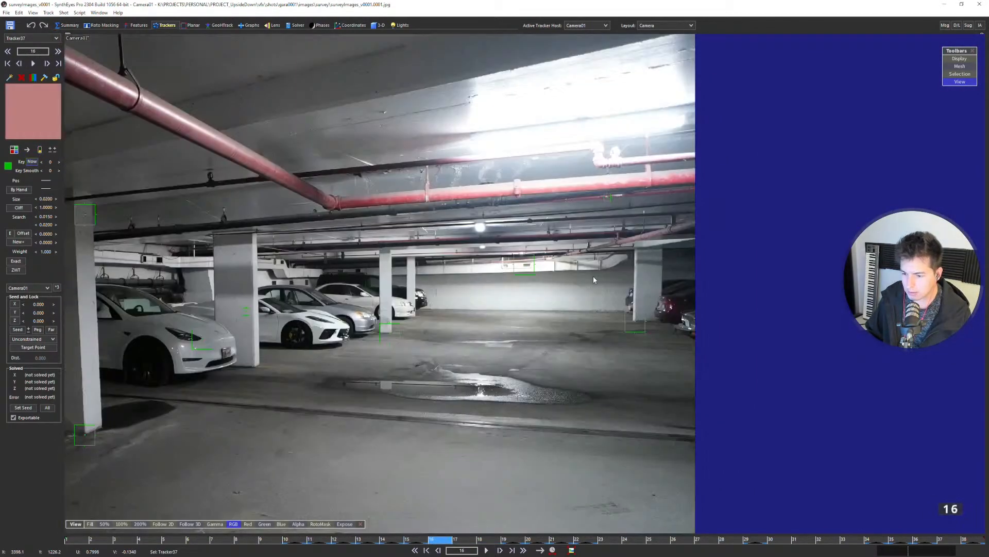
key(s)
key(s)
key(s)
key(s)
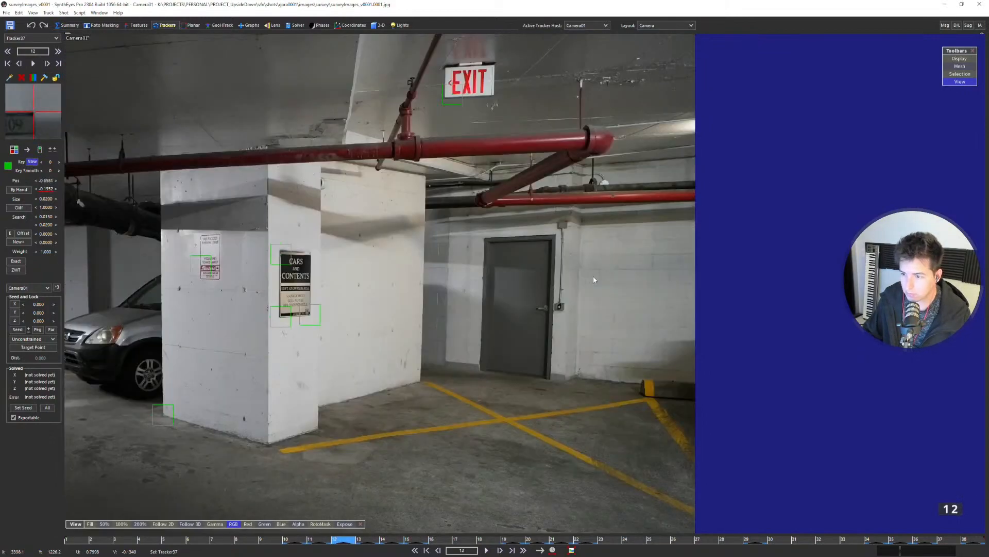
Lock the 109 sign tracker and step forward from frame 12 to frame 21 to review its placement.
key(d)
key(d)
key(s)
key(s)
scroll(557, 273, down, 5)
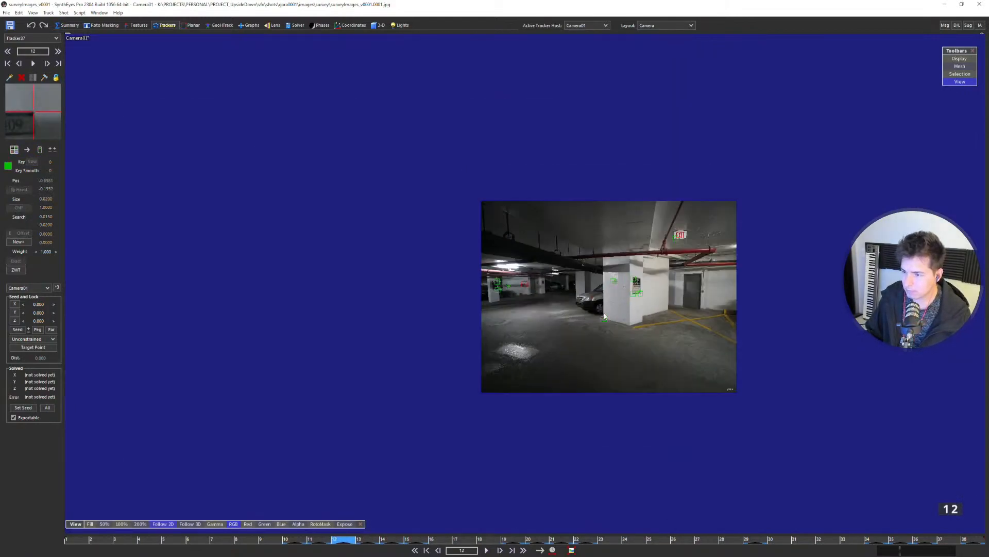
scroll(603, 316, up, 5)
key(d)
key(d)
key(d)
key(d)
key(d)
key(d)
key(d)
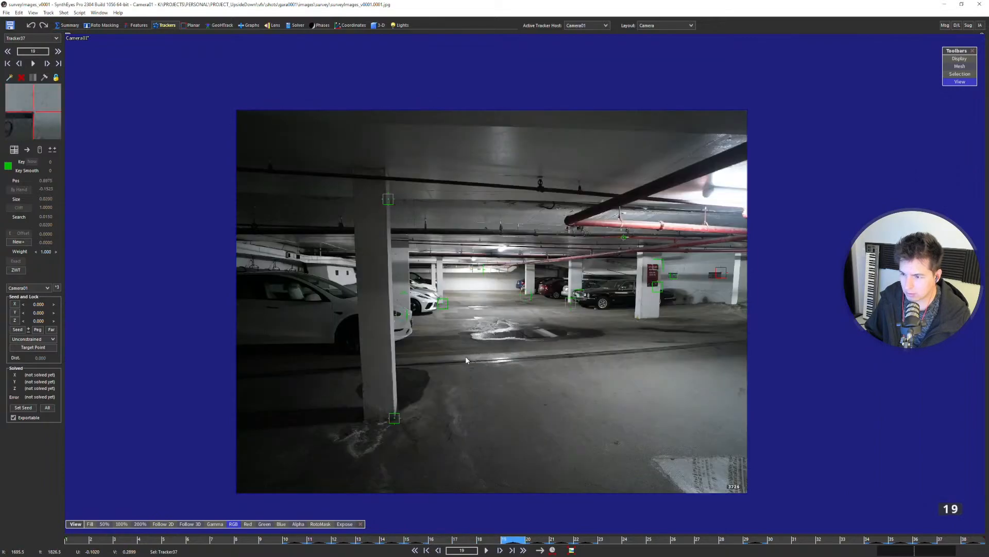
key(d)
key(d)
key(d)
key(s)
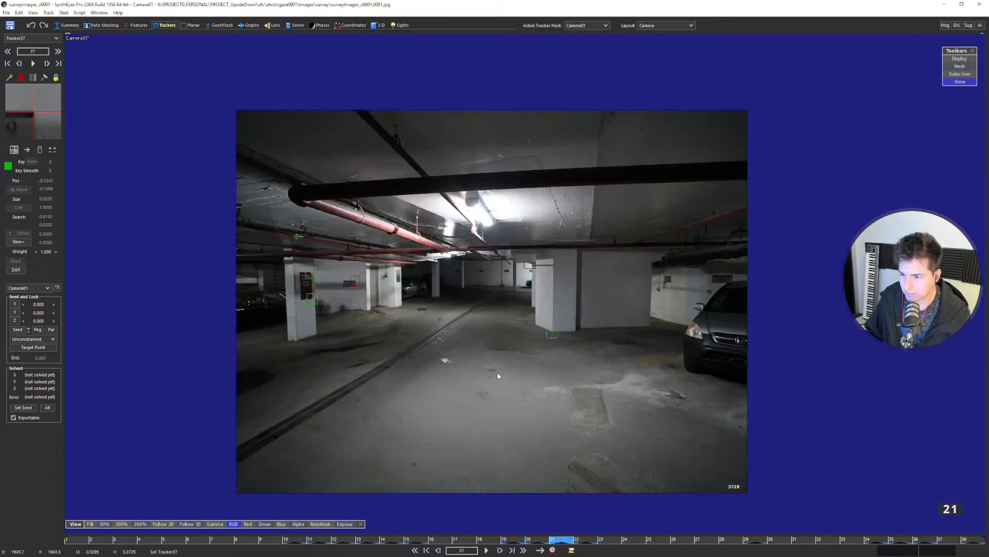
Create a new tracker in frame 20 on the small dark floor spot beside the larger round stain.
scroll(497, 376, up, 5)
key(s)
scroll(670, 368, down, 2)
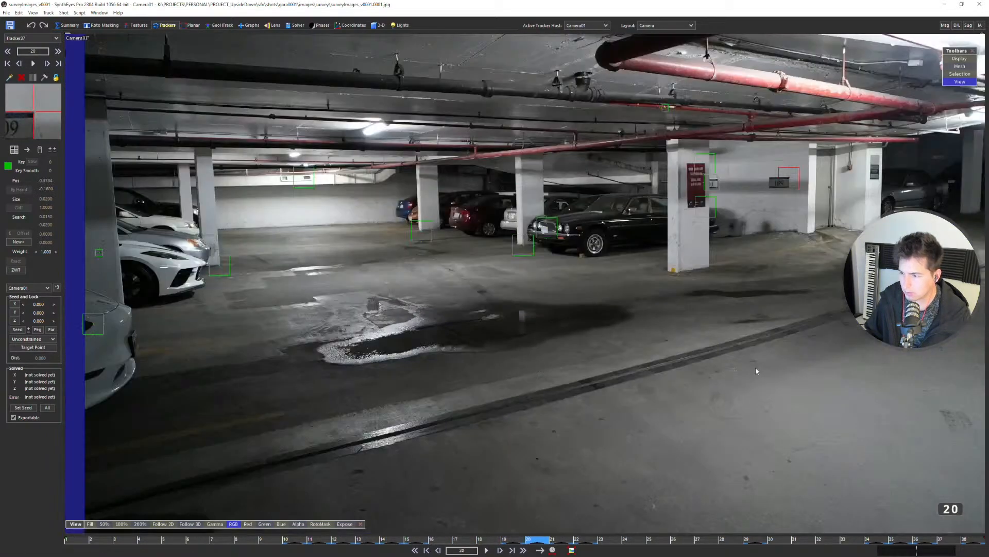
middle_drag(756, 367, 302, 336)
scroll(551, 329, up, 5)
click(551, 330)
scroll(557, 345, down, 3)
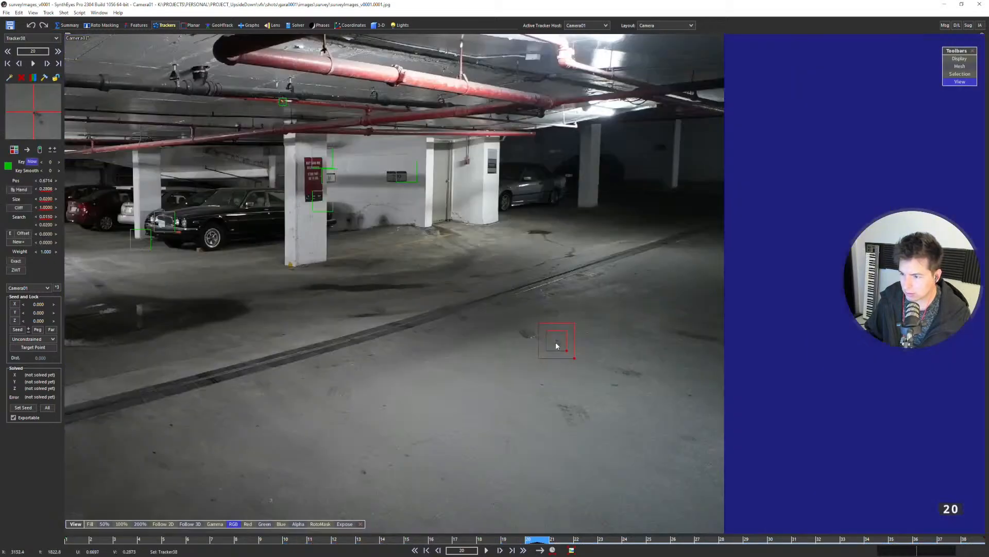
Position the floor-spot tracker on the same small dark mark in frames 21 and 22.
key(d)
scroll(438, 301, up, 6)
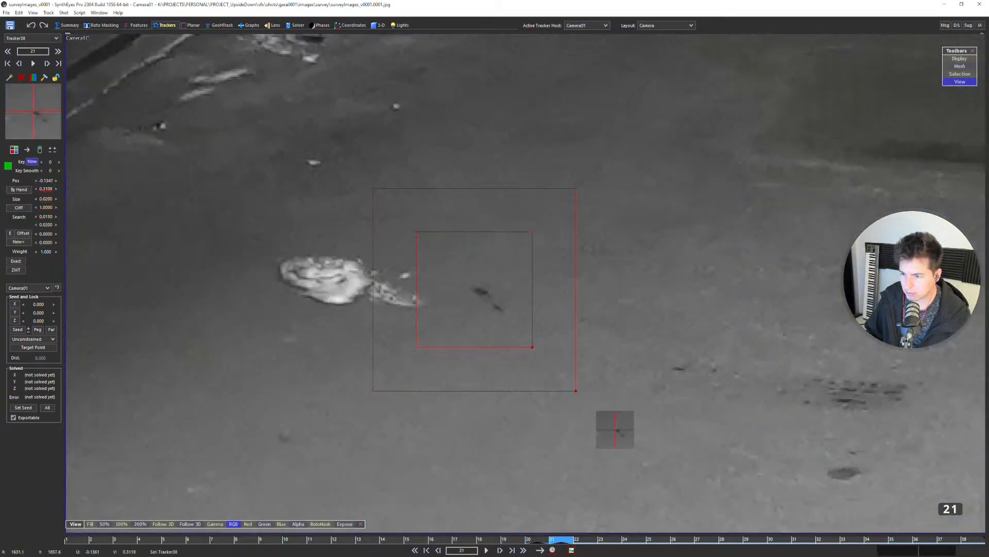
key(d)
scroll(478, 296, down, 6)
scroll(662, 323, up, 8)
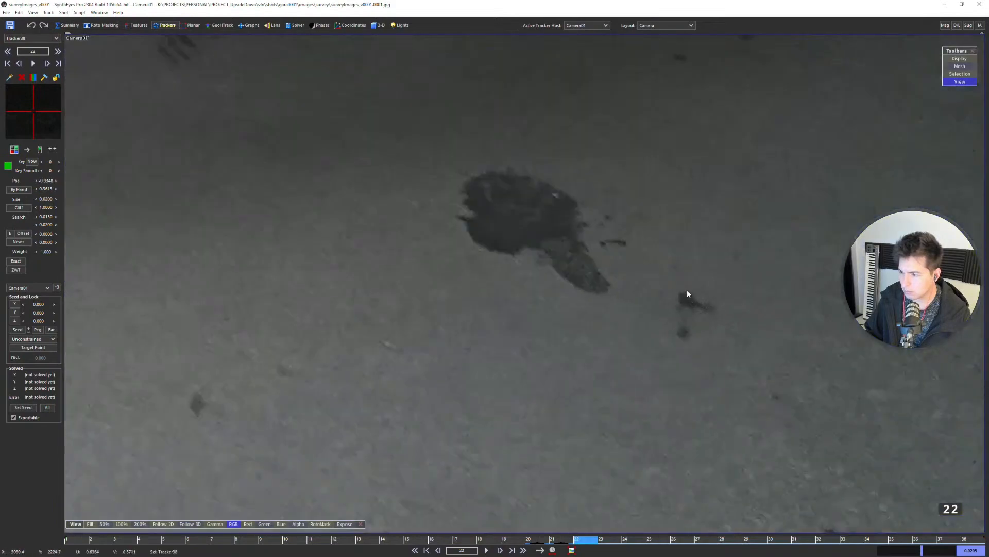
key(d)
key(s)
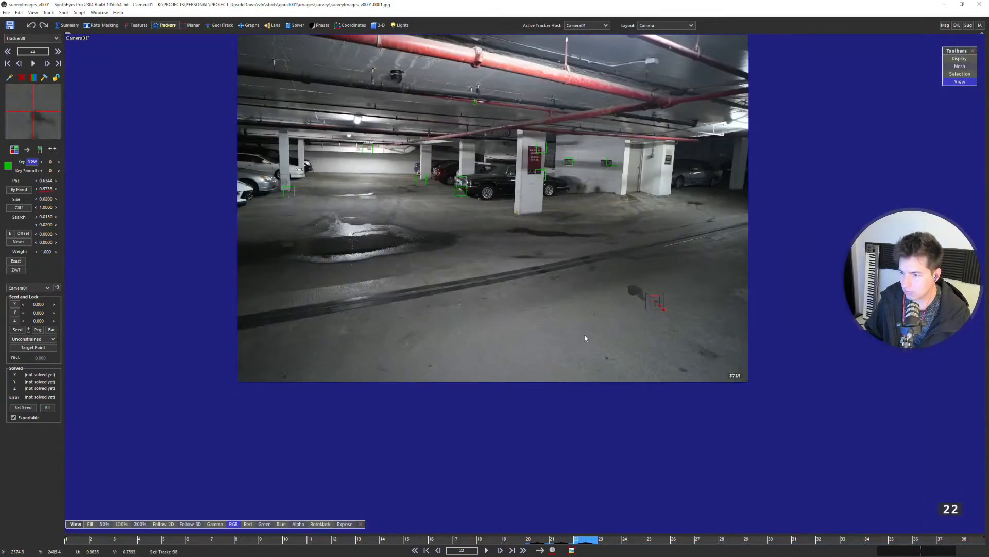
Step through frames 23 to 30 to look for the tracked floor spot.
key(d)
key(d)
key(d)
key(d)
key(d)
key(d)
key(d)
key(d)
key(d)
key(d)
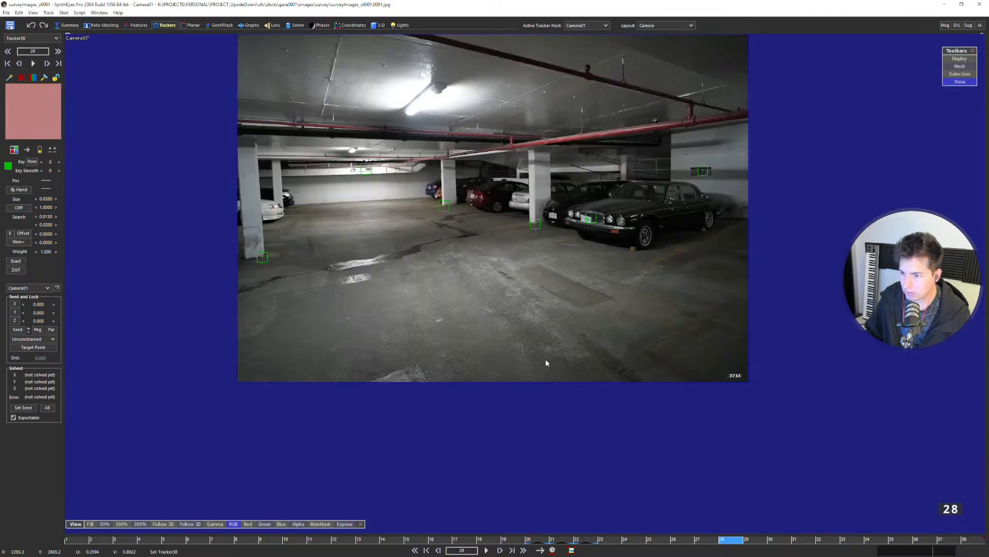
key(s)
key(s)
key(s)
key(d)
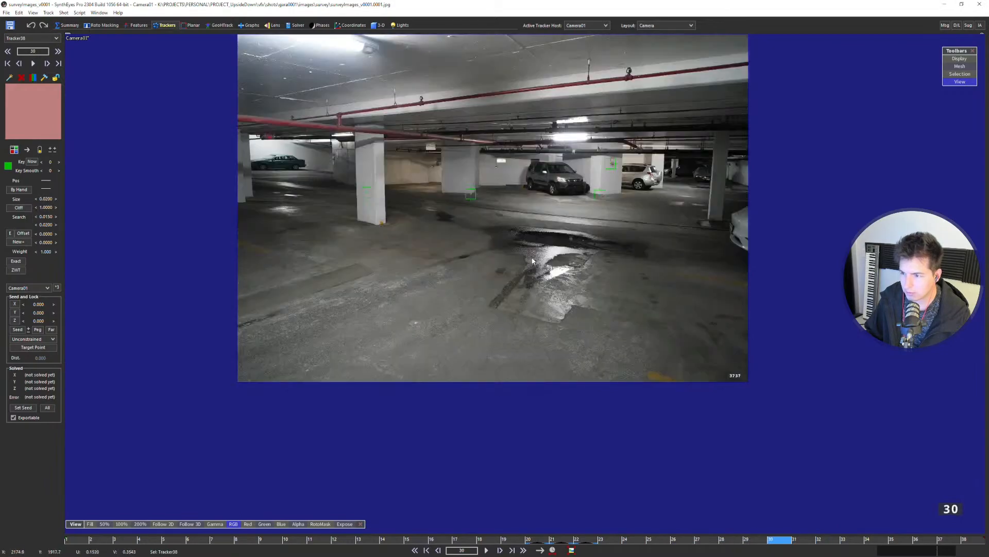
Examine the floor groove behind the puddle in frame 30 for the tracked spot.
scroll(484, 261, up, 5)
middle_drag(514, 212, 496, 262)
scroll(512, 252, up, 4)
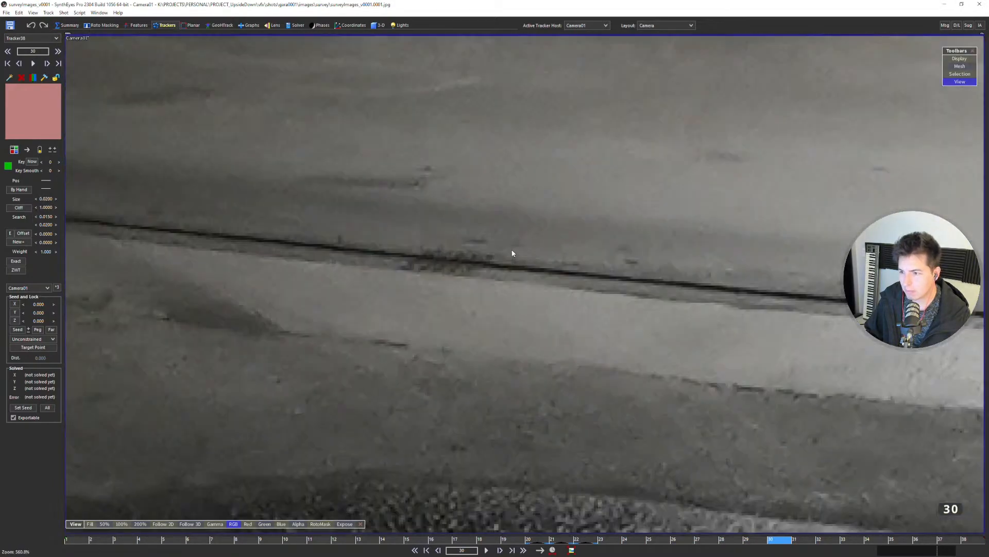
scroll(503, 251, down, 4)
scroll(484, 255, down, 4)
key(s)
key(d)
key(s)
Step back from frame 29 to frame 25 and forward to frame 28, checking the floor for the tracked spot.
scroll(479, 260, down, 5)
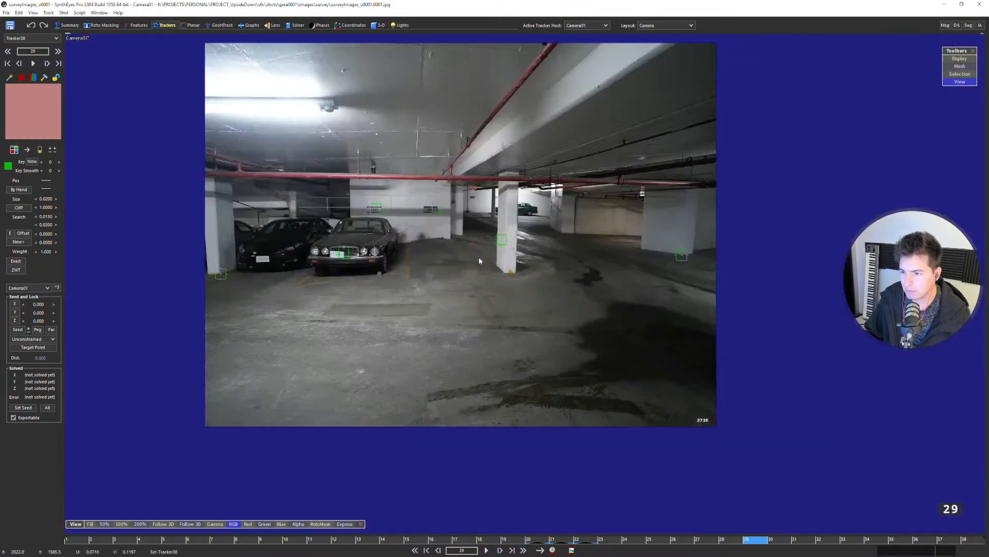
key(s)
key(s)
key(s)
key(s)
key(s)
key(s)
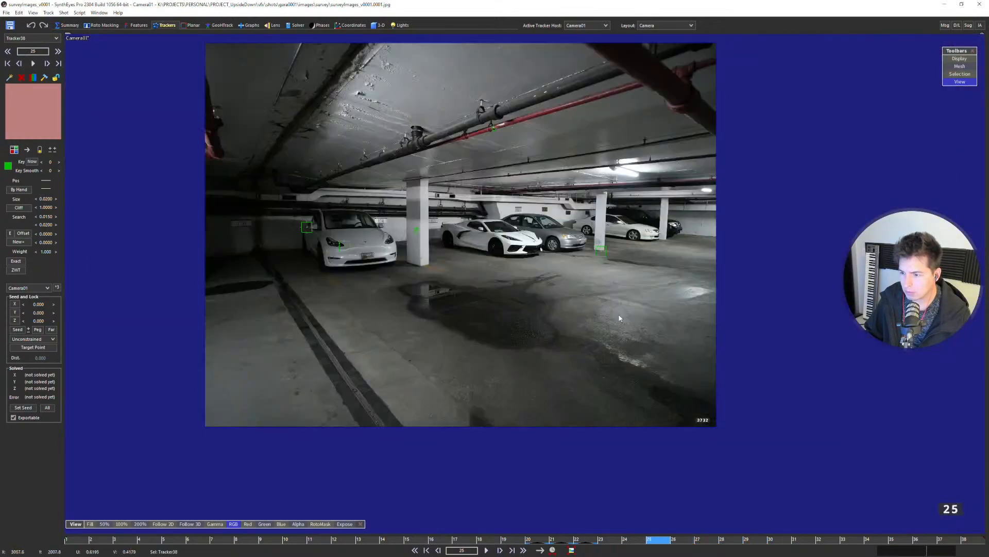
key(d)
key(d)
key(d)
key(d)
key(d)
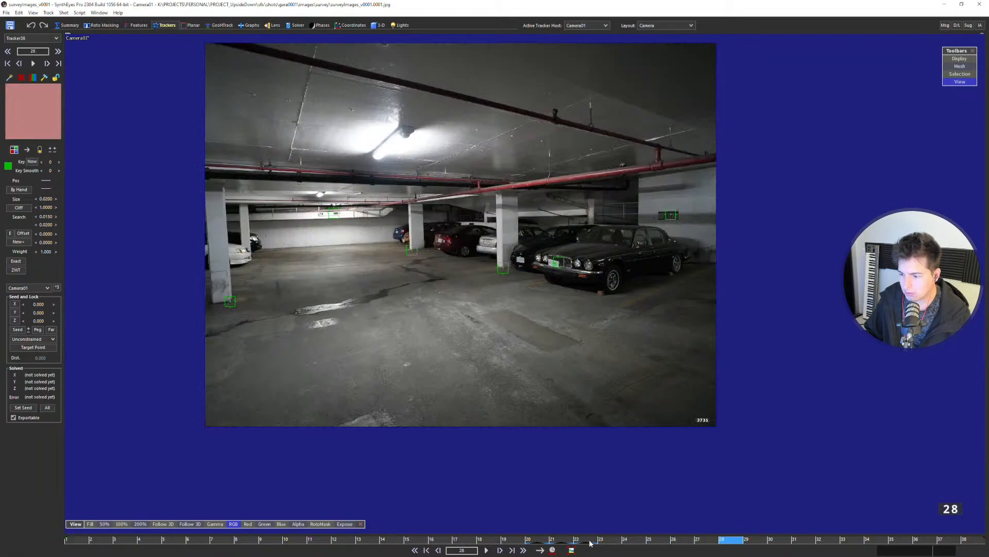
Compare the tracked floor spot in frame 22 with the floor groove area in frame 30.
click(591, 543)
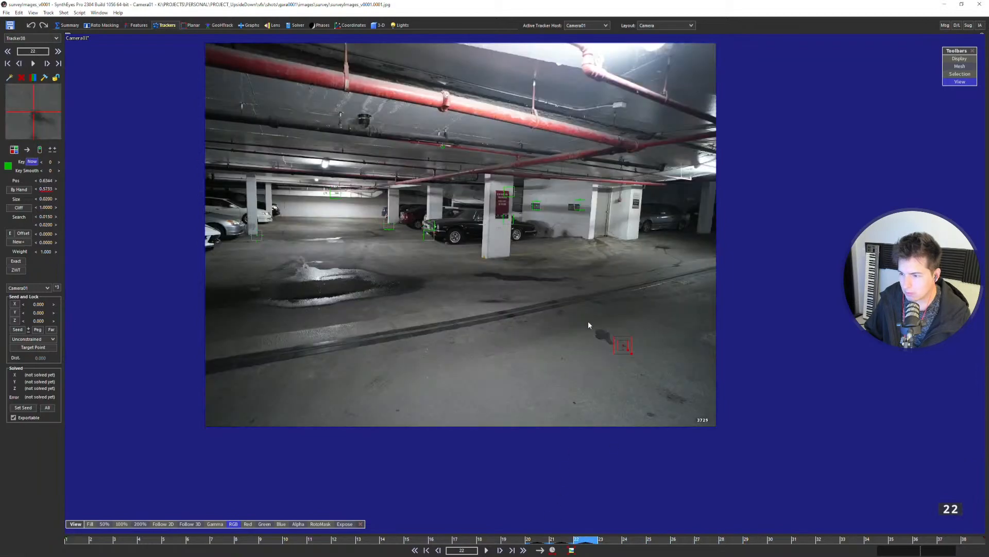
scroll(603, 329, up, 5)
scroll(596, 327, down, 5)
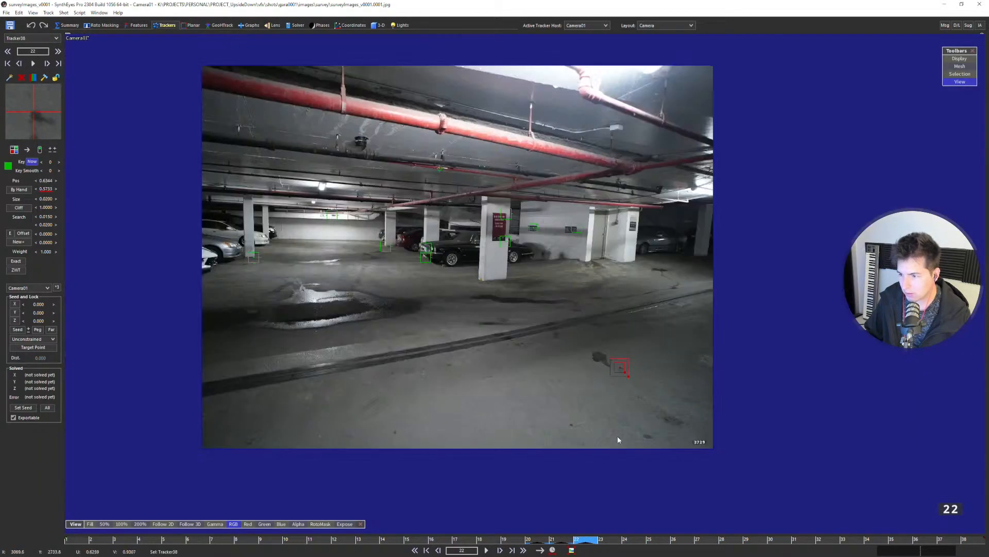
scroll(619, 439, down, 2)
drag(602, 540, 782, 533)
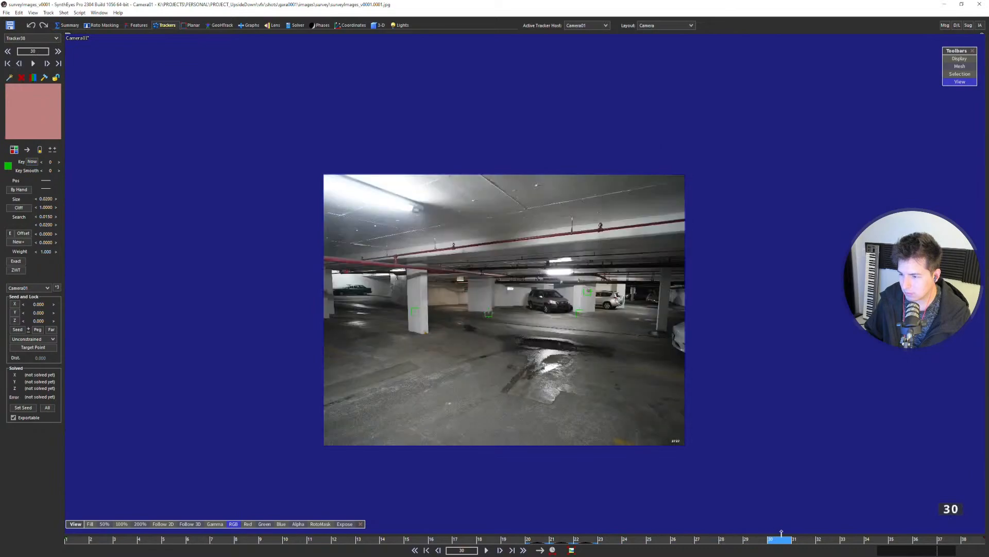
scroll(567, 349, up, 5)
middle_drag(320, 277, 414, 304)
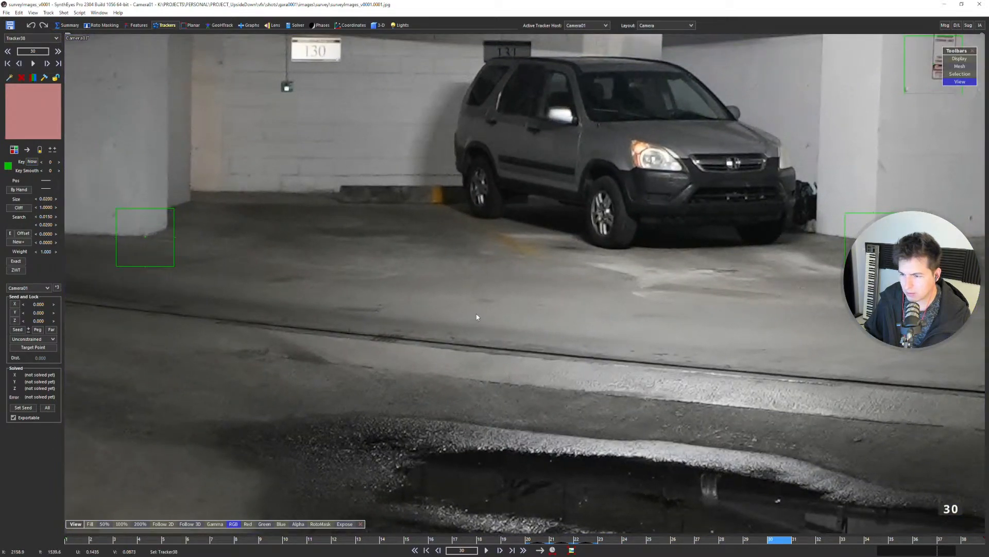
scroll(376, 310, up, 4)
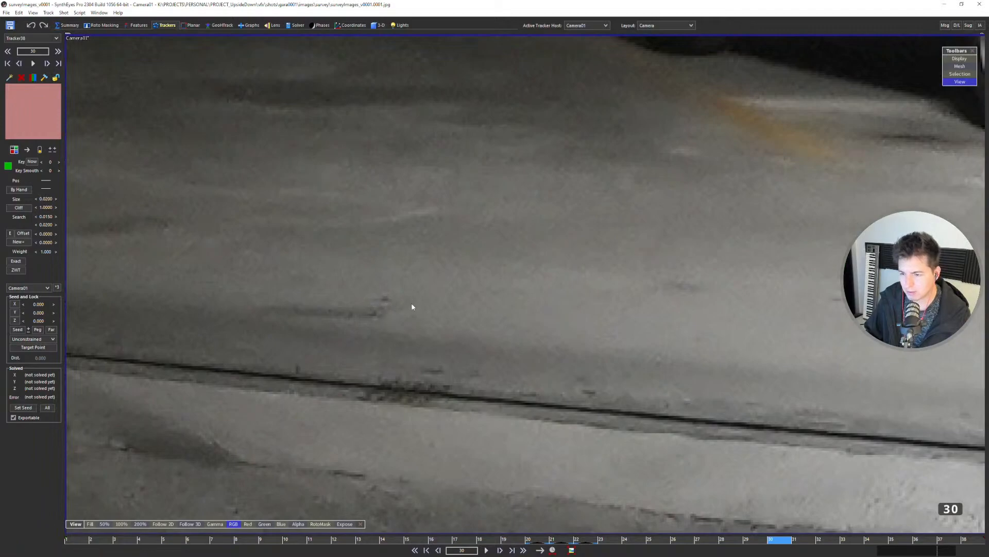
scroll(412, 306, down, 8)
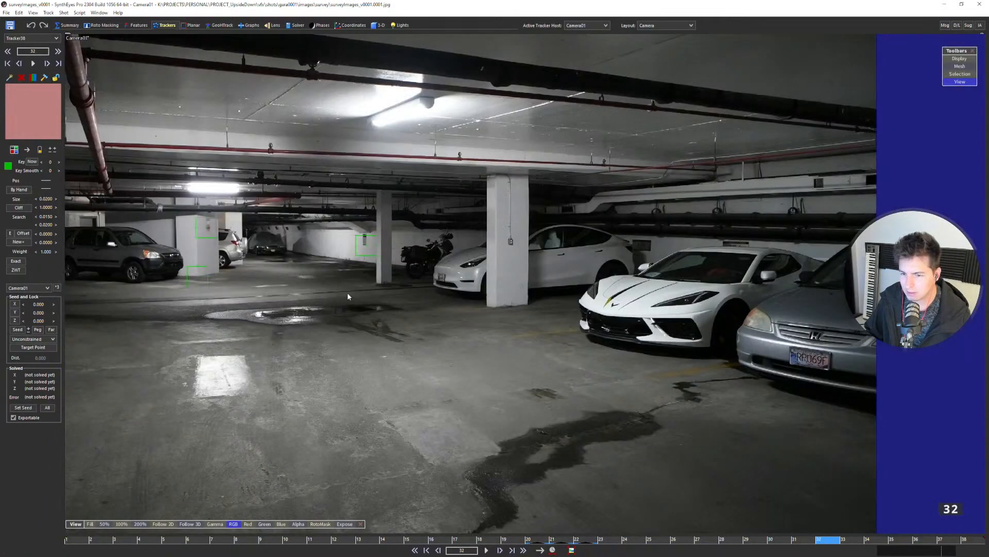
Place the floor-spot tracker on the small dark mark beside the larger stain in frame 15.
key(a)
key(a)
key(a)
key(s)
middle_drag(588, 343, 357, 284)
key(s)
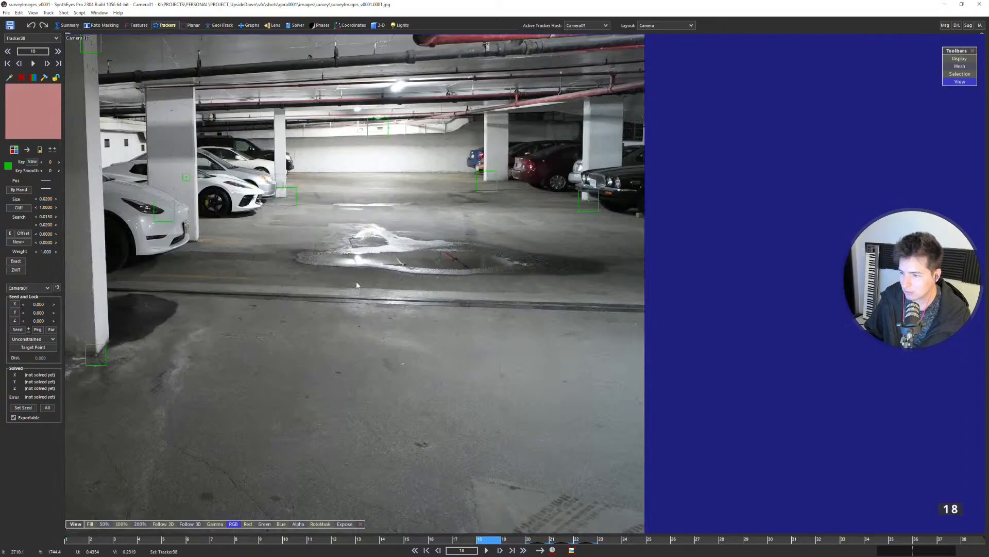
key(s)
key(s)
key(s)
scroll(413, 262, up, 8)
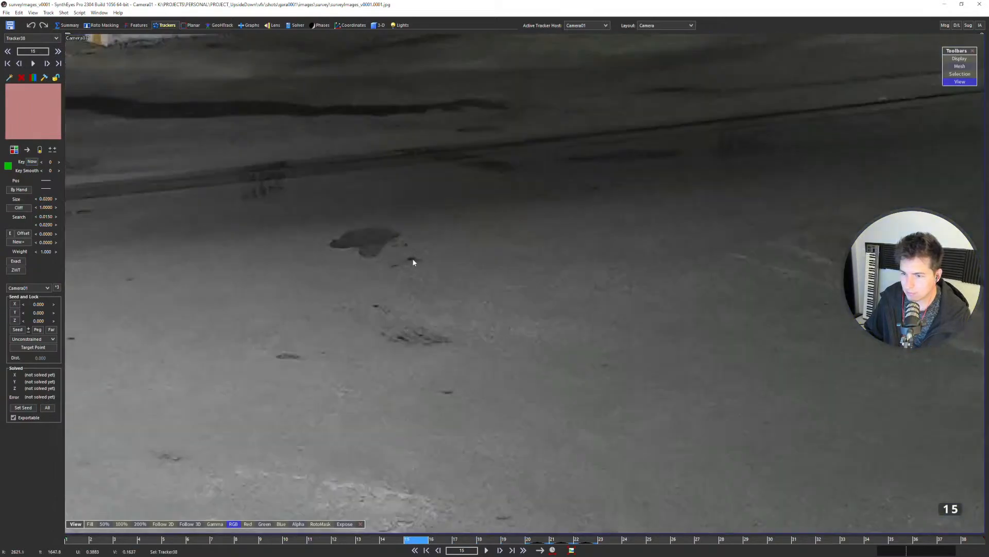
scroll(471, 263, down, 6)
Position the floor-spot tracker on the small mark beside the stain in frames 14 and 13.
key(s)
scroll(278, 247, up, 5)
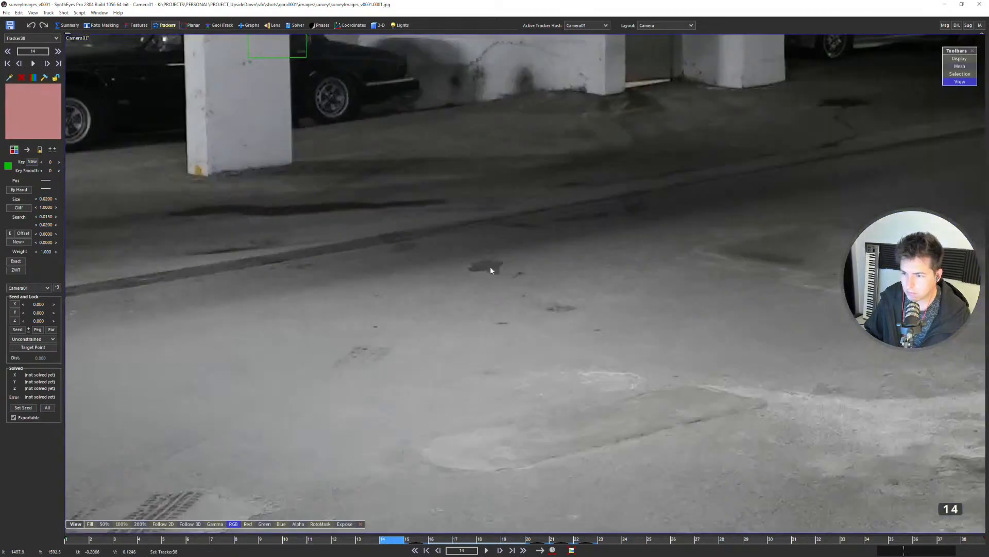
scroll(342, 265, down, 6)
key(s)
scroll(451, 315, up, 5)
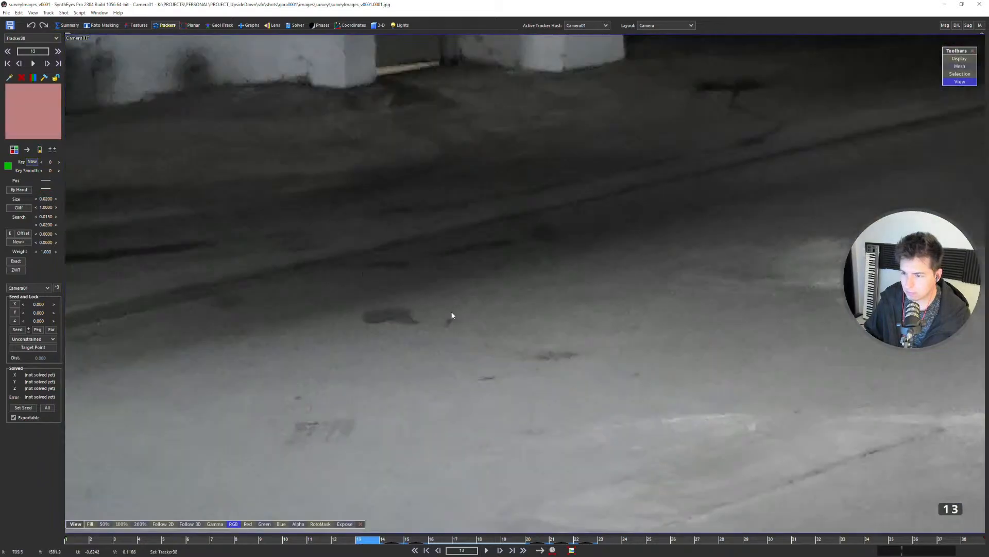
scroll(453, 316, down, 6)
Position the floor-spot tracker on the same small mark in frames 12 and 11.
key(s)
scroll(444, 314, up, 5)
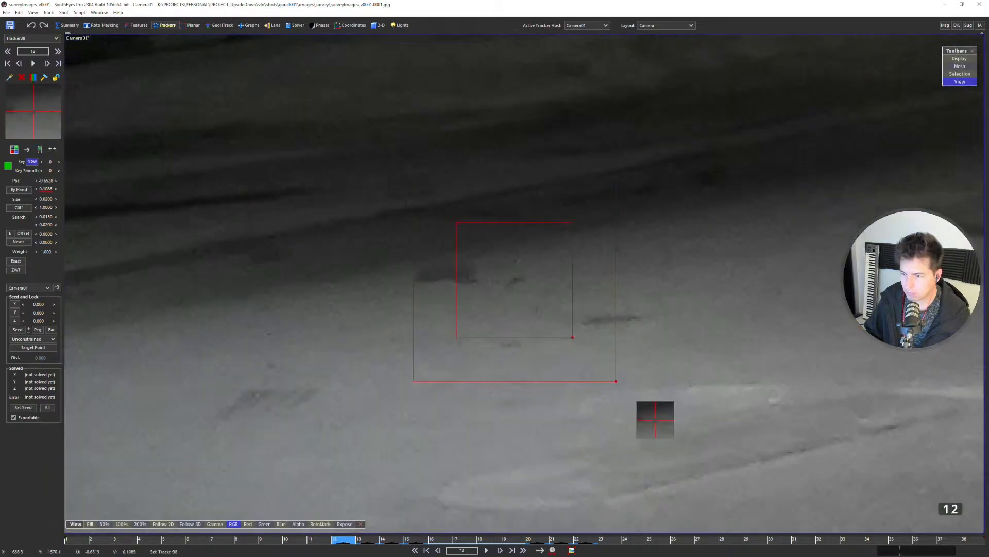
scroll(464, 309, down, 6)
key(s)
scroll(588, 274, up, 5)
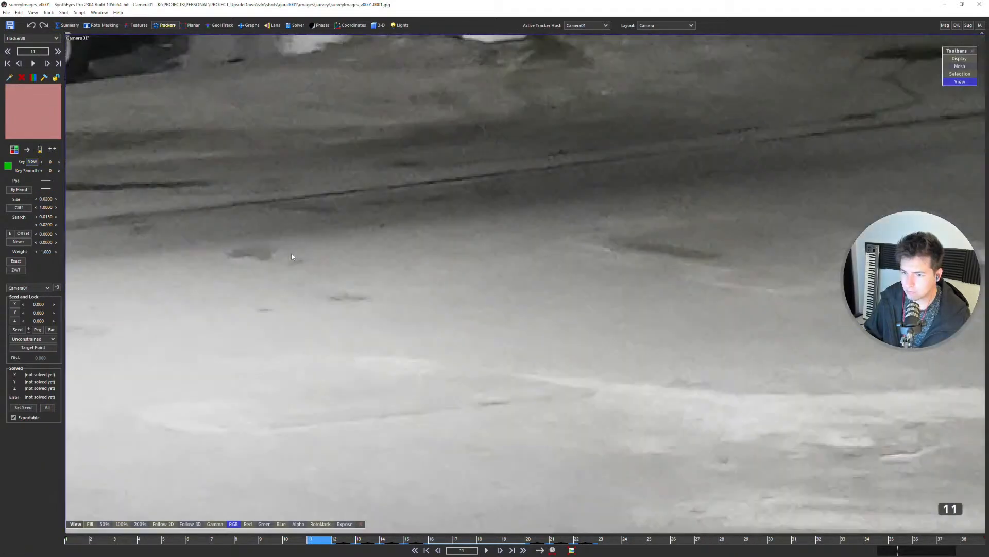
middle_drag(291, 256, 379, 274)
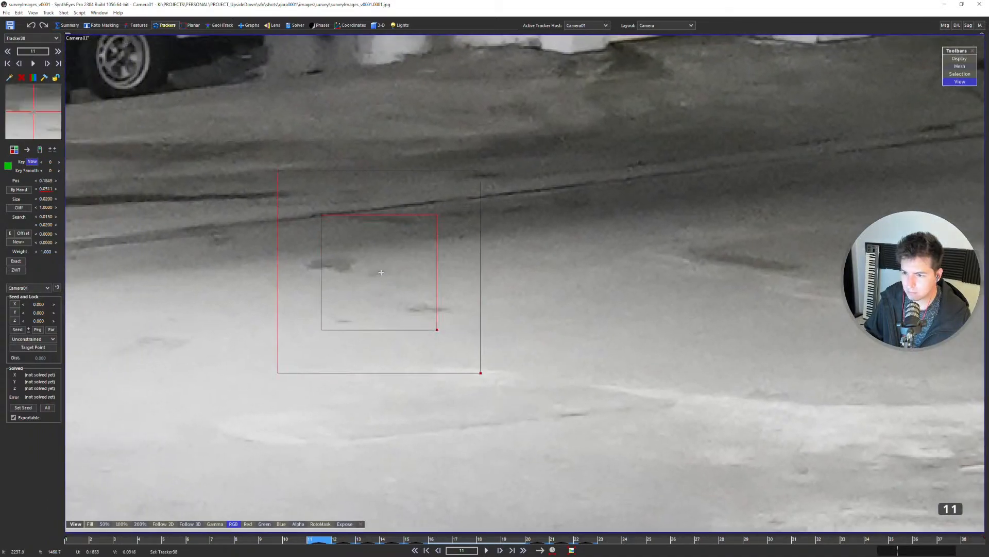
scroll(381, 272, down, 6)
Position the floor-spot tracker on the small mark beside the stain in frame 10.
key(s)
scroll(587, 279, up, 5)
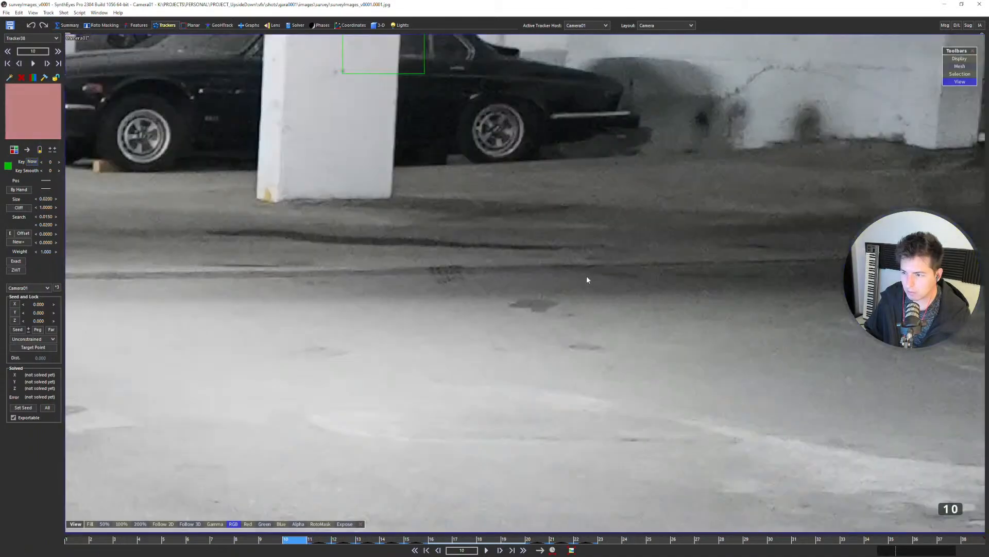
scroll(570, 314, down, 6)
Check frames 9 to 16 for the floor spot and lock its tracker.
key(s)
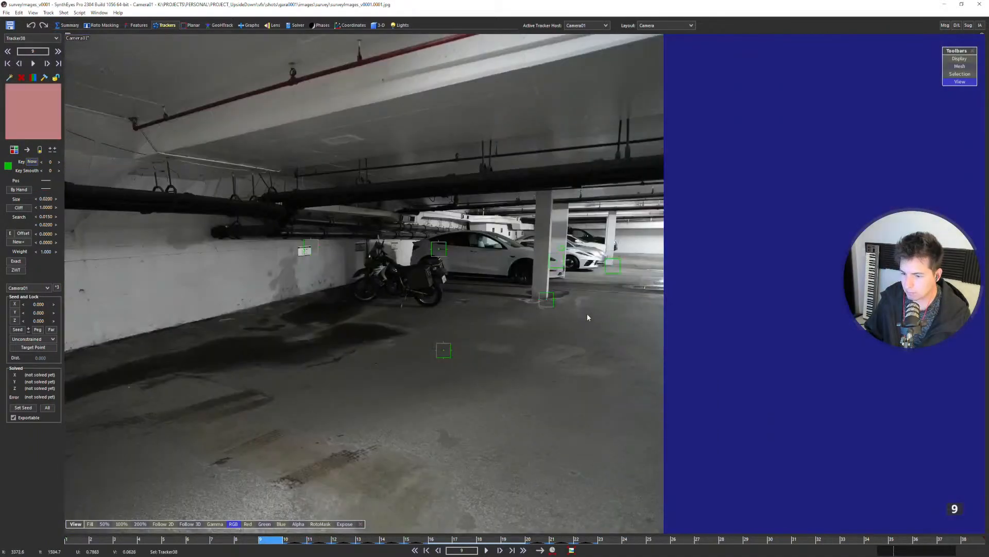
key(d)
key(d)
key(d)
key(d)
key(d)
key(d)
key(d)
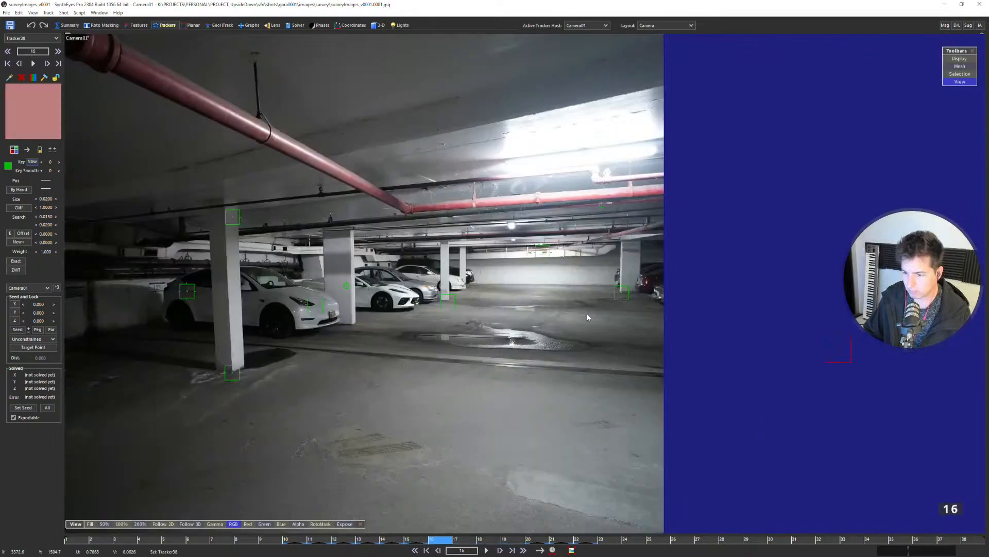
key(s)
key(s)
key(s)
key(5)
Look through frames 13 to 26 for another distinct feature to track.
scroll(506, 308, down, 4)
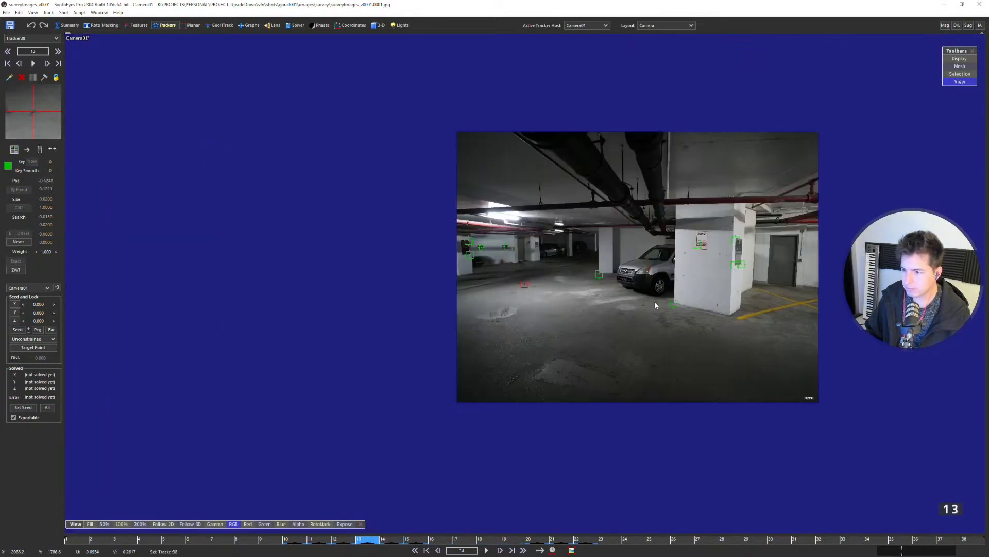
scroll(545, 322, up, 2)
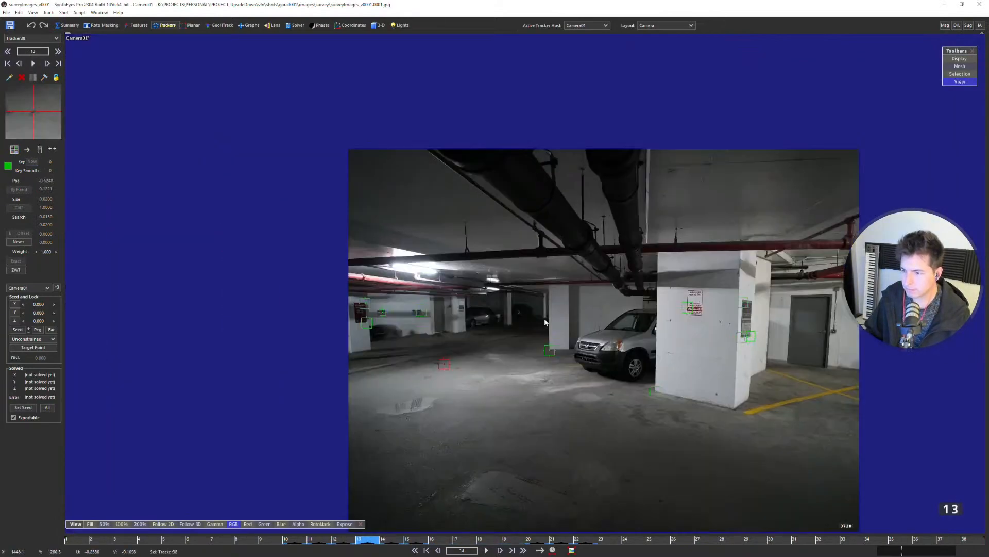
middle_drag(575, 365, 469, 327)
scroll(470, 333, up, 2)
key(d)
key(d)
key(d)
key(d)
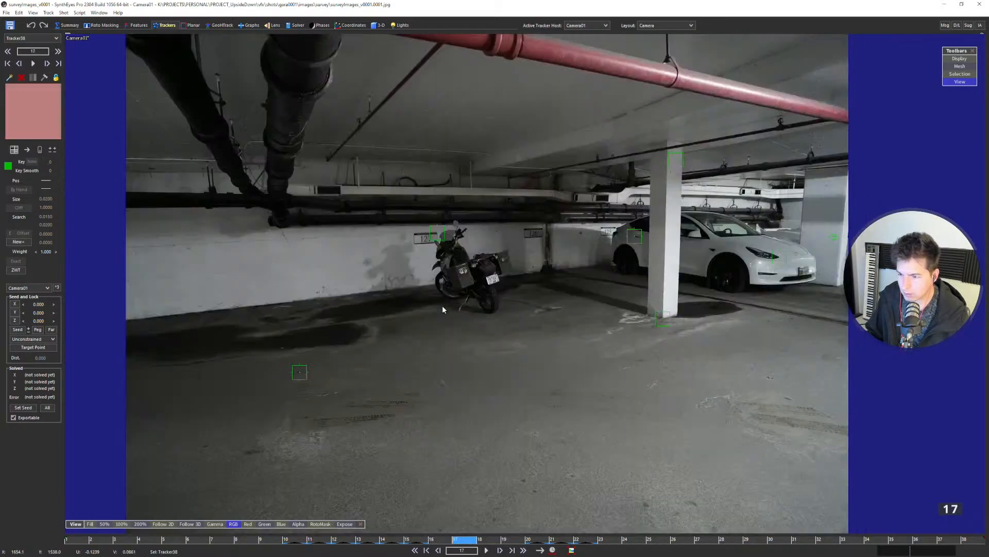
key(d)
key(d)
key(d)
drag(432, 540, 605, 542)
key(d)
key(d)
key(d)
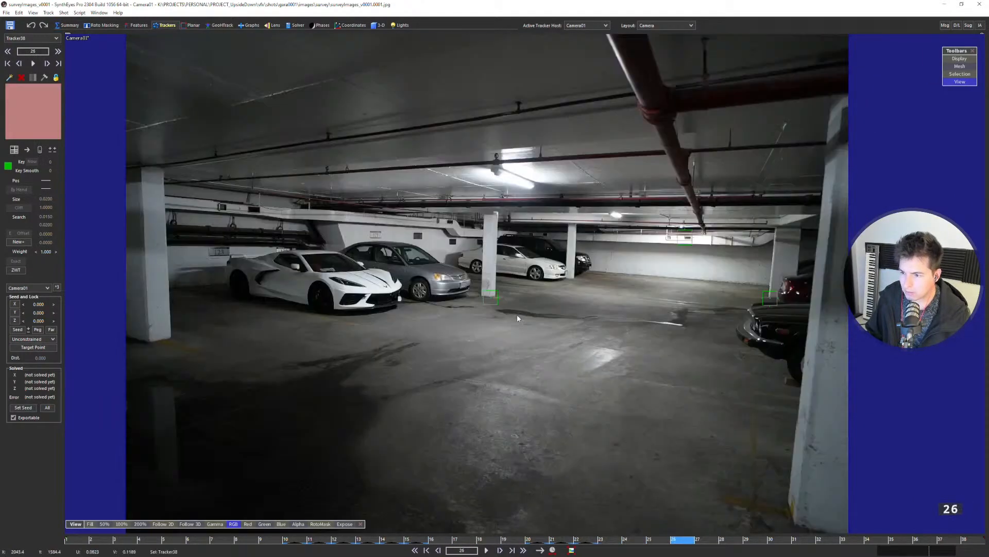
Create a tracker on the front hood badge of the white sports car in frame 24.
key(s)
middle_drag(493, 312, 525, 227)
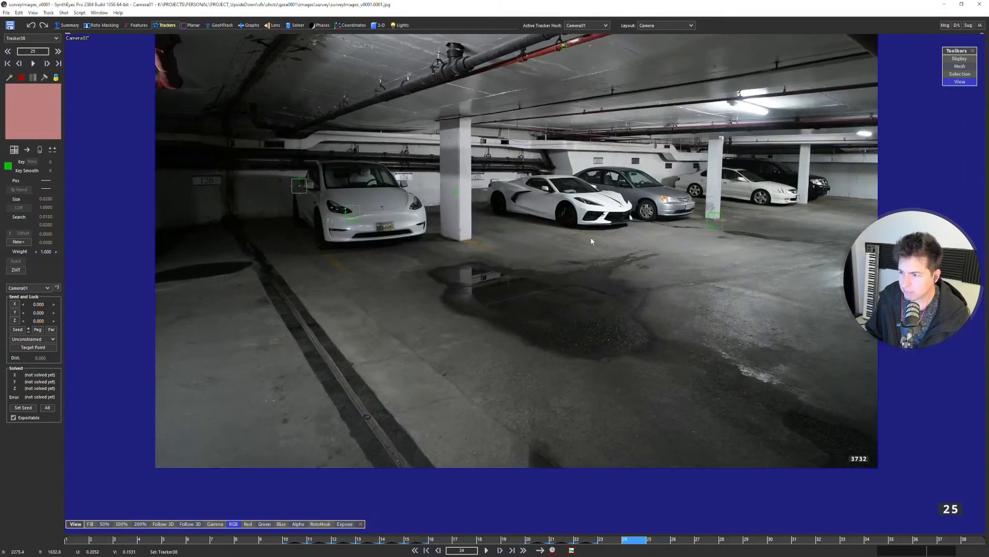
key(s)
scroll(415, 208, up, 6)
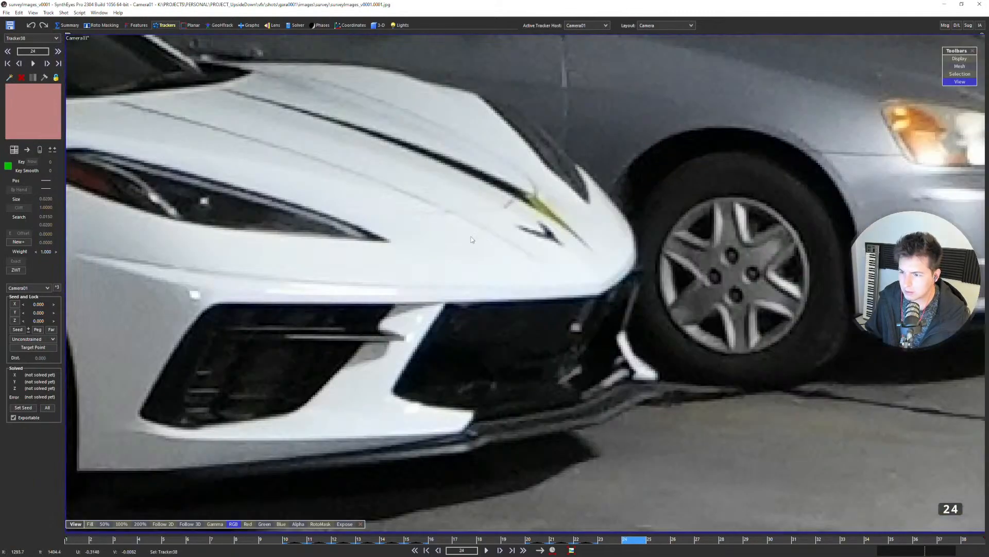
click(549, 234)
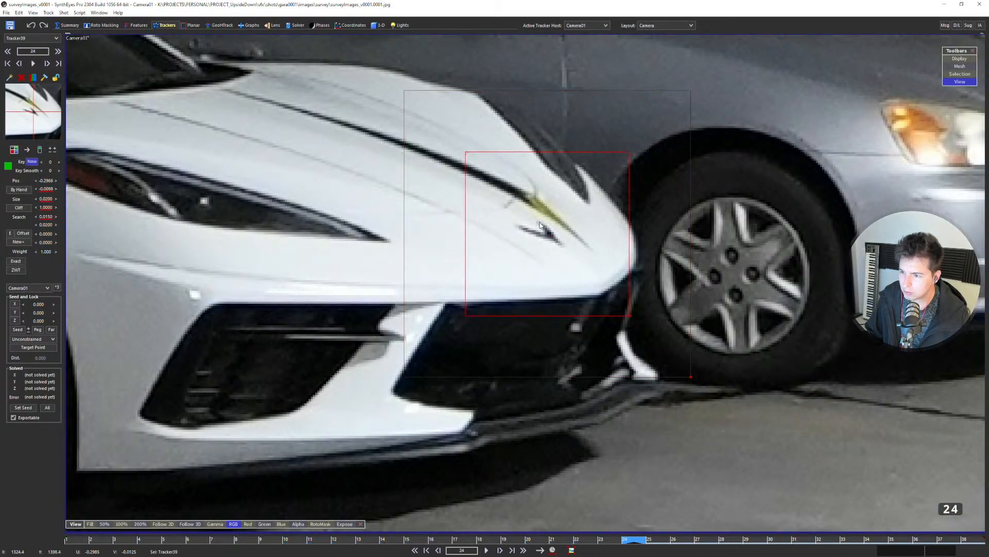
Position the badge tracker on the white sports car's hood badge in frame 25.
scroll(540, 227, down, 6)
key(d)
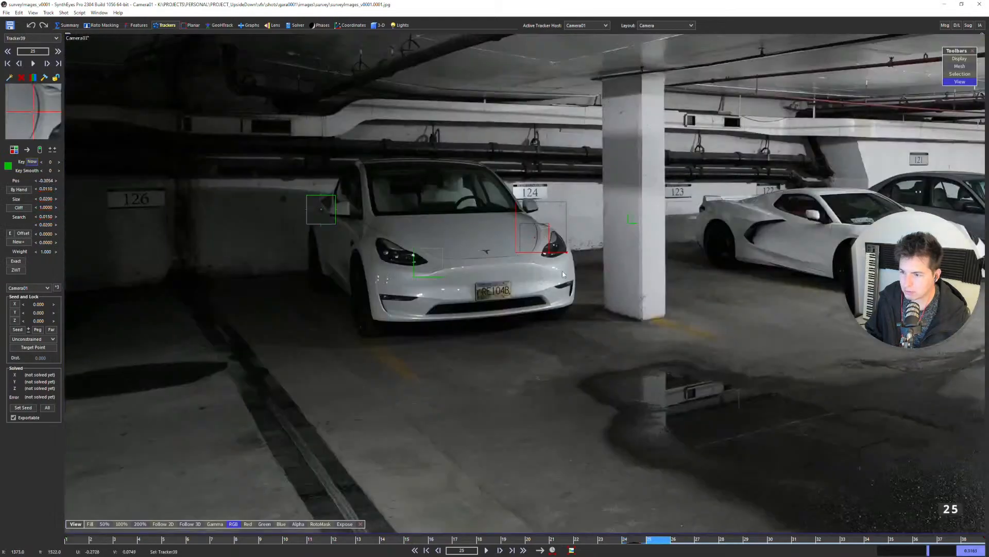
middle_drag(957, 263, 593, 273)
scroll(595, 272, up, 6)
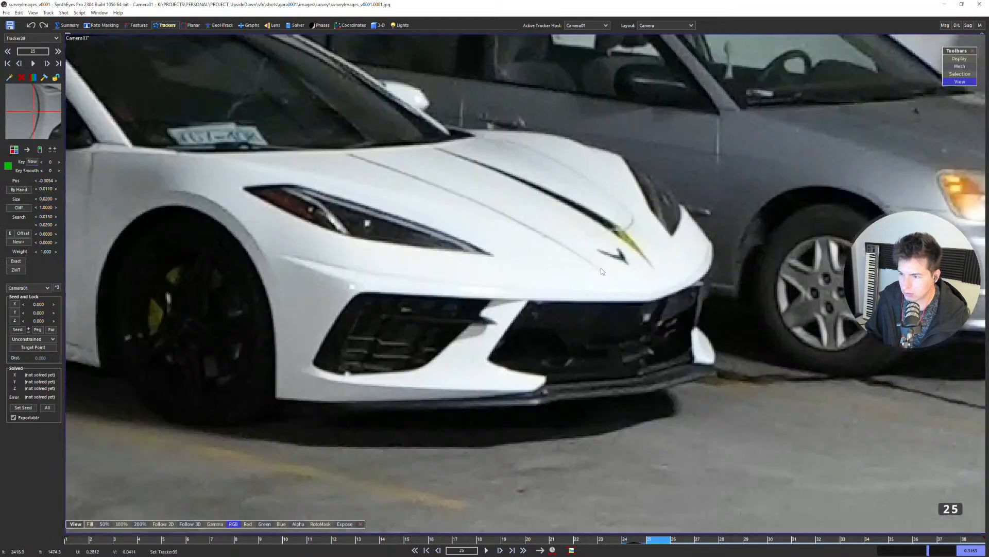
scroll(620, 256, down, 6)
Position the badge tracker on the white sports car's hood badge in frames 26 and 27.
key(d)
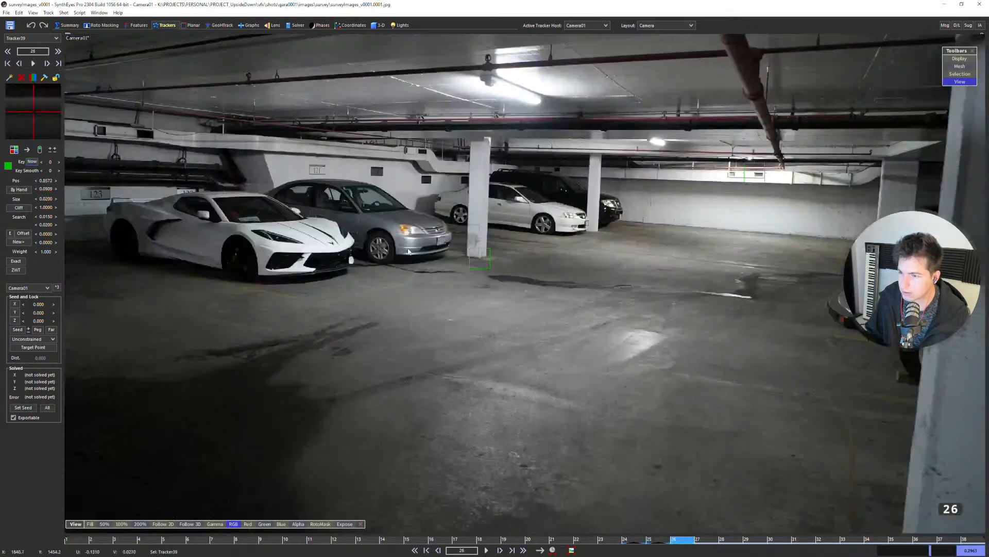
scroll(321, 229, up, 6)
click(320, 228)
scroll(530, 242, down, 6)
key(d)
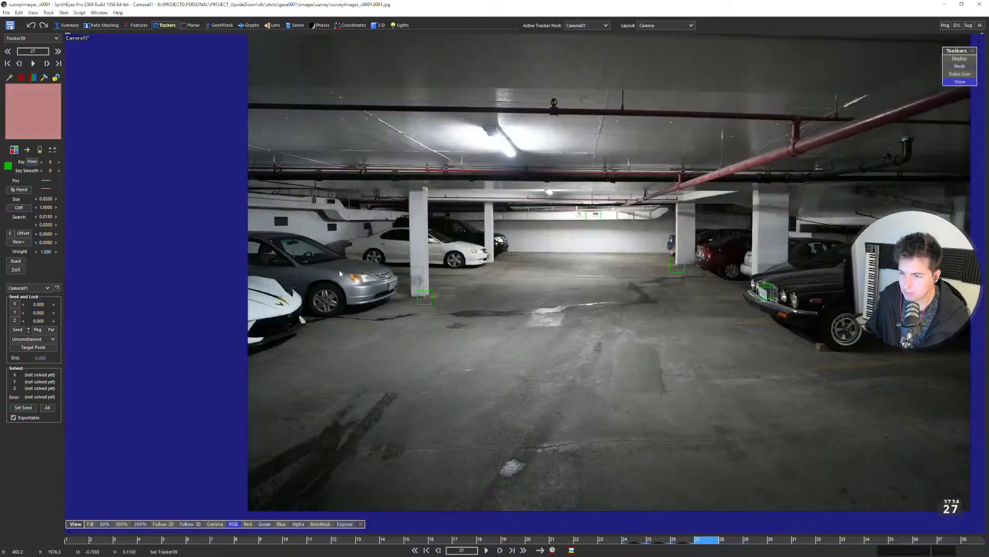
scroll(274, 290, up, 6)
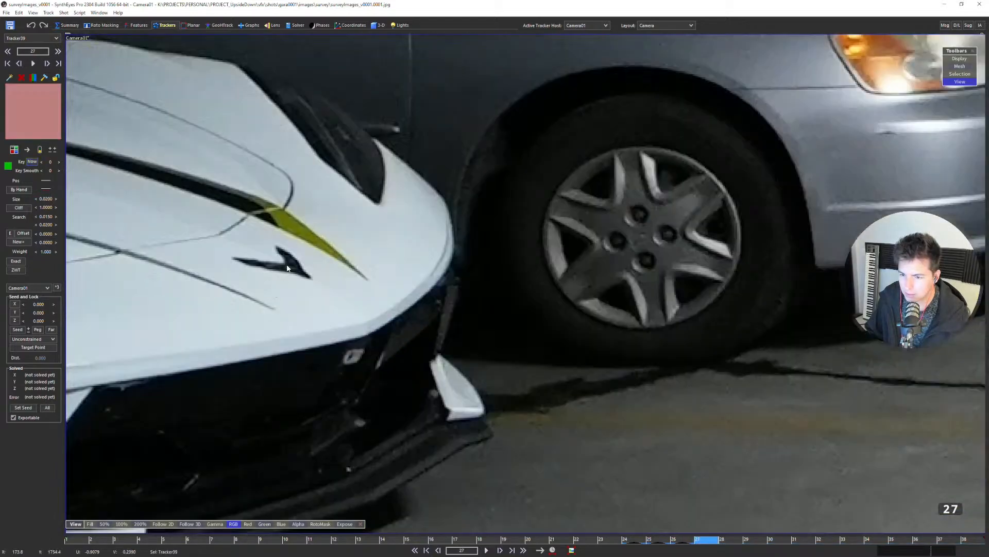
click(287, 268)
scroll(367, 268, down, 6)
Examine frame 28 against frames 26 and 27 for the white sports car's hood badge.
key(d)
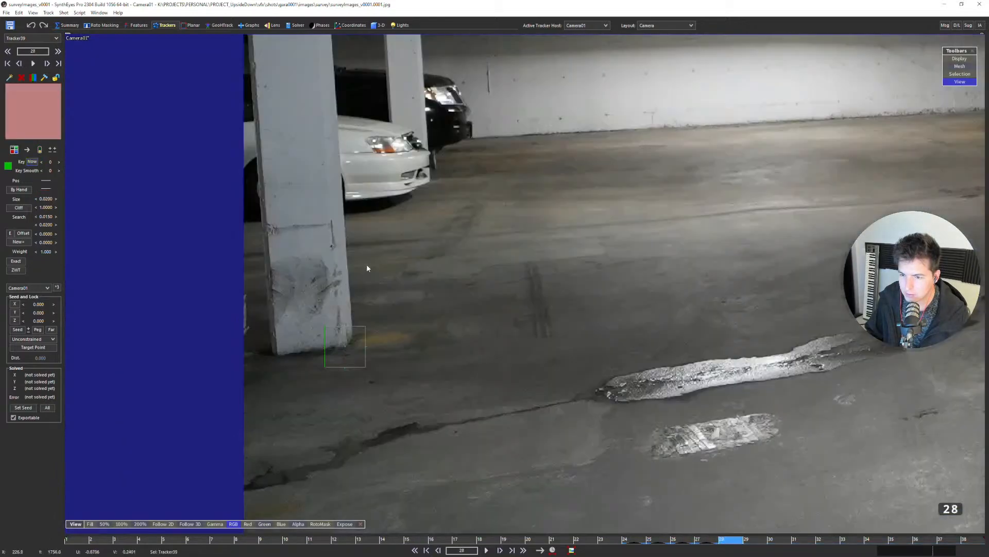
scroll(435, 273, down, 5)
scroll(407, 265, up, 4)
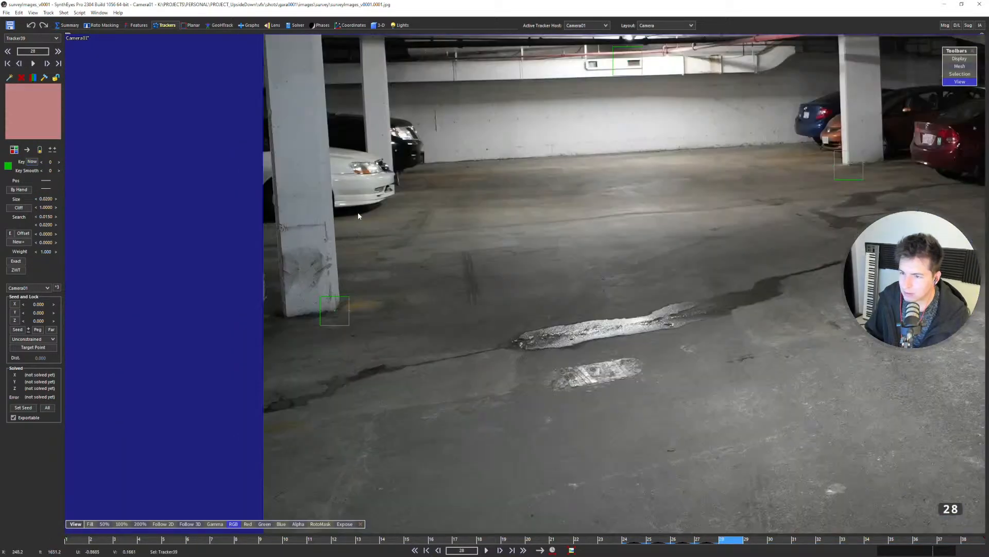
middle_drag(358, 215, 367, 265)
key(s)
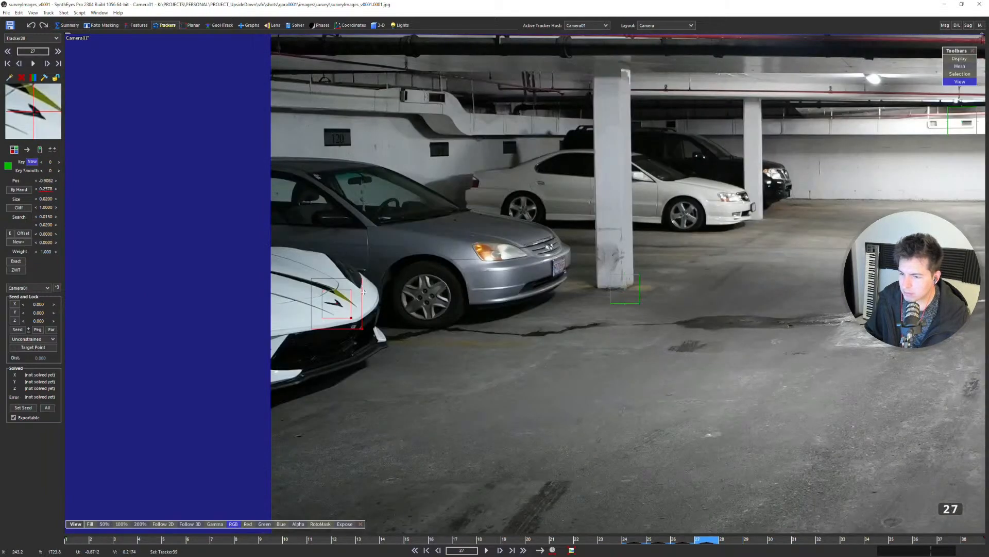
key(d)
key(s)
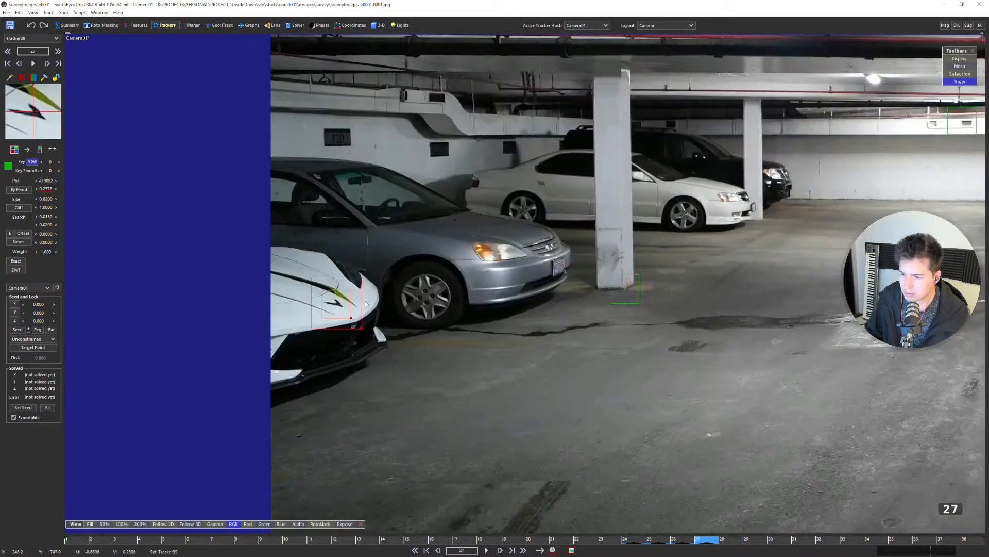
key(s)
key(d)
key(d)
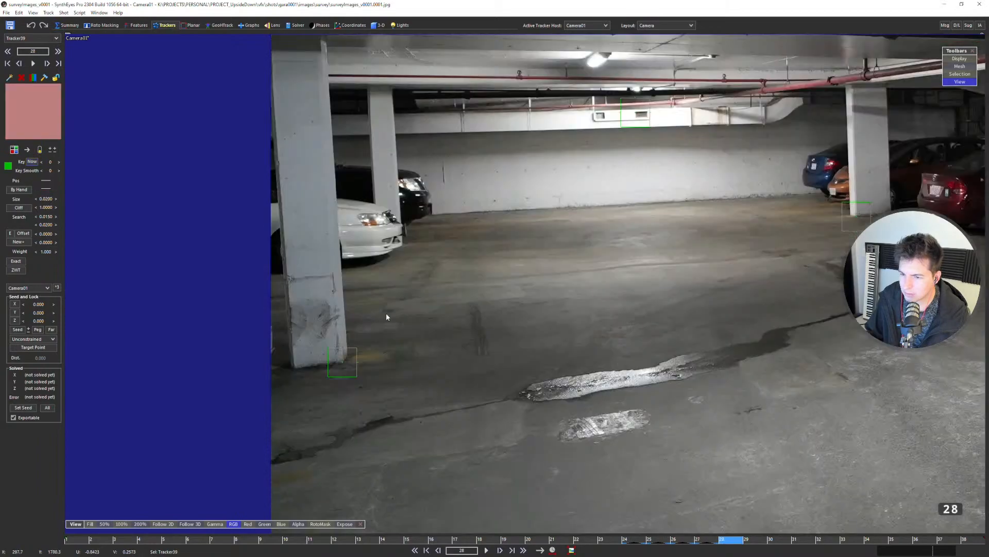
Step back to frame 26 and forward to frame 31, checking for the tracked hood badge.
scroll(414, 300, down, 3)
key(d)
key(s)
key(s)
key(s)
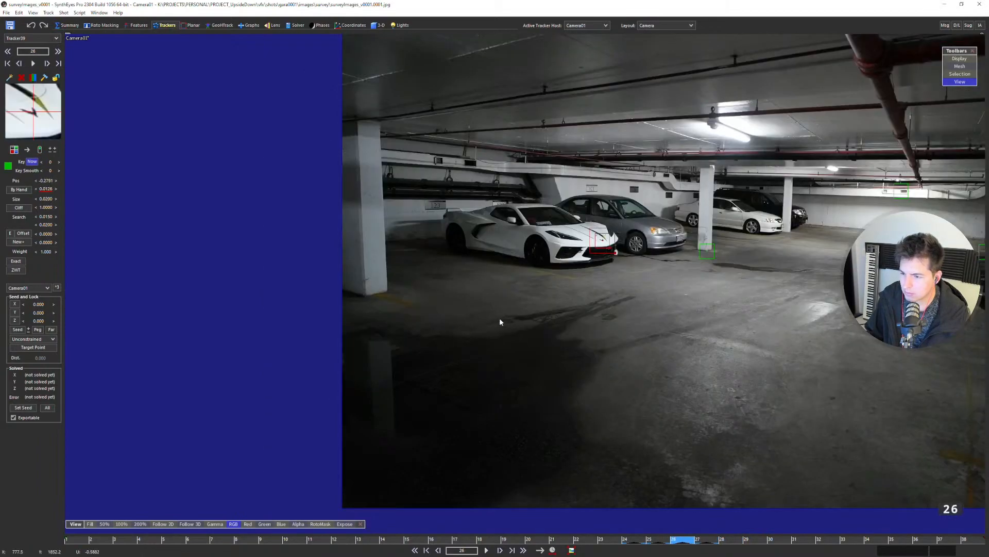
key(d)
key(d)
key(d)
key(d)
key(d)
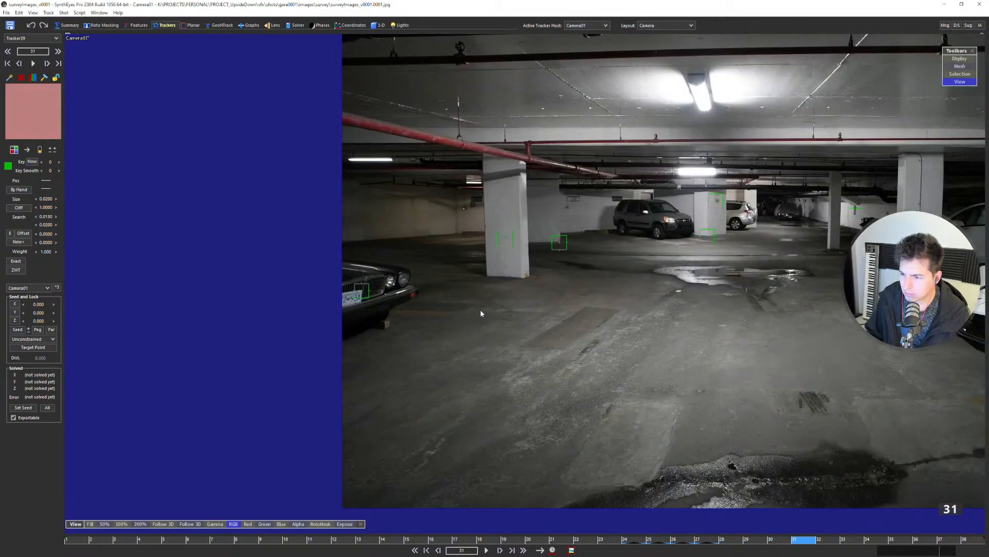
Position the badge tracker on the white sports car's hood badge in frames 31 and 32.
middle_drag(743, 309, 316, 277)
scroll(551, 274, up, 5)
click(579, 254)
scroll(578, 255, down, 5)
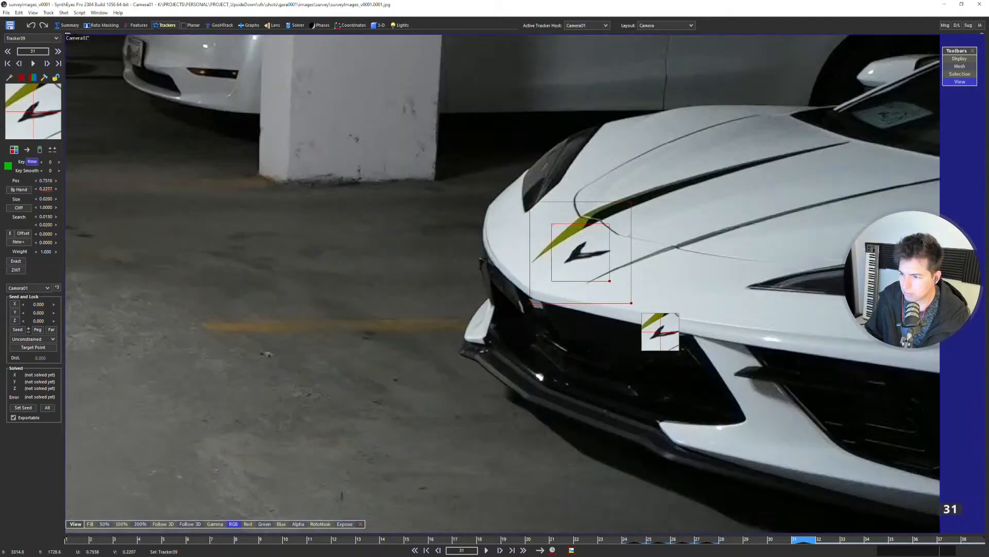
key(d)
scroll(449, 206, up, 5)
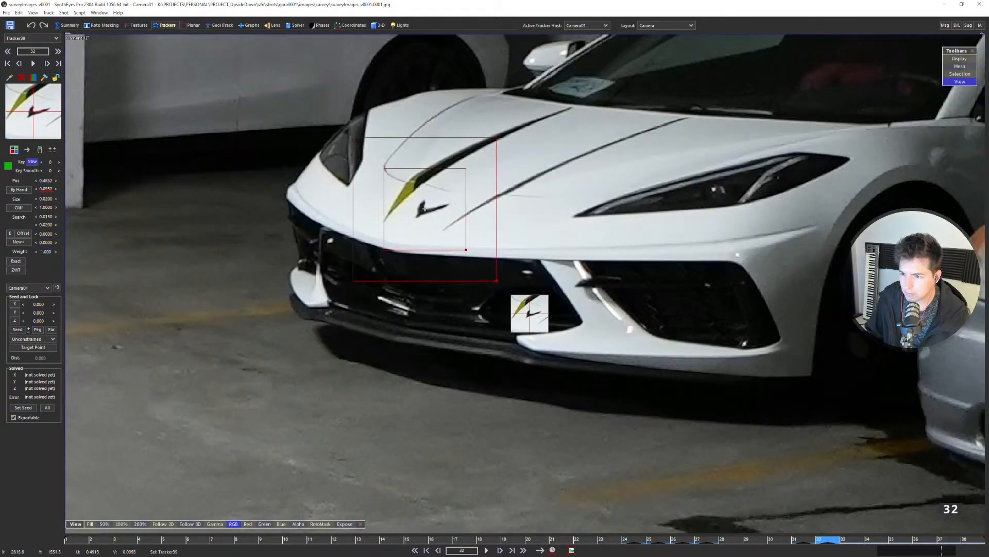
scroll(424, 217, down, 5)
Position the badge tracker on the white sports car's hood badge in frames 33 and 34.
key(d)
scroll(418, 206, up, 5)
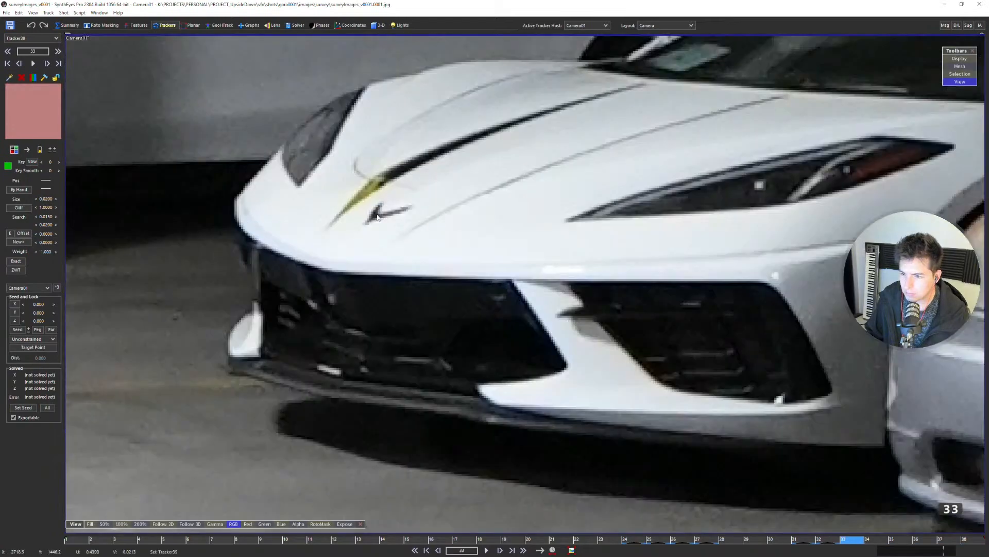
scroll(420, 260, down, 5)
key(d)
scroll(420, 259, up, 5)
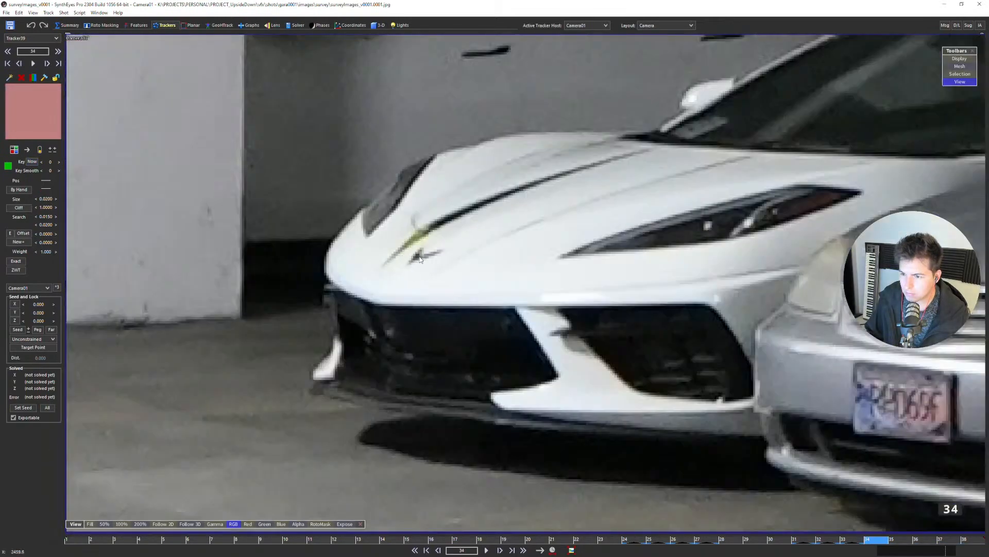
scroll(417, 268, down, 5)
Position the badge tracker on the white sports car's hood badge in frames 35 and 36.
key(d)
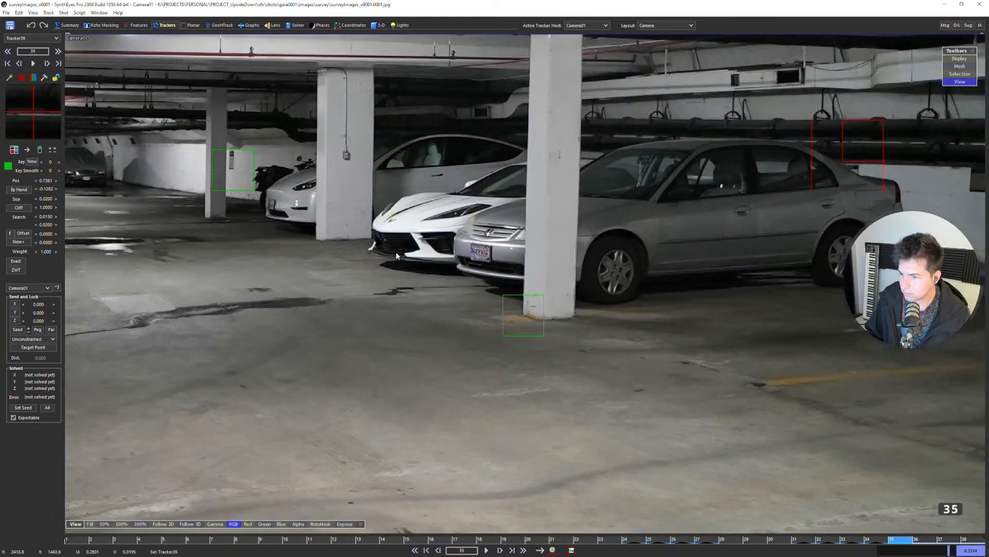
scroll(406, 222, up, 5)
scroll(445, 246, down, 5)
key(d)
scroll(445, 246, up, 5)
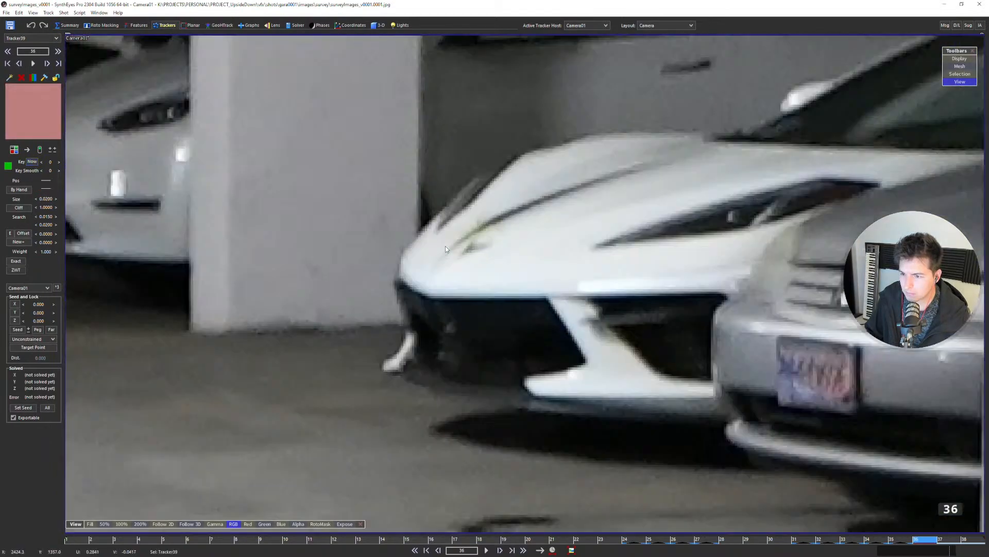
scroll(471, 252, down, 5)
Check the frames after 36 for the hood badge and step back through the survey images to frame 23.
key(d)
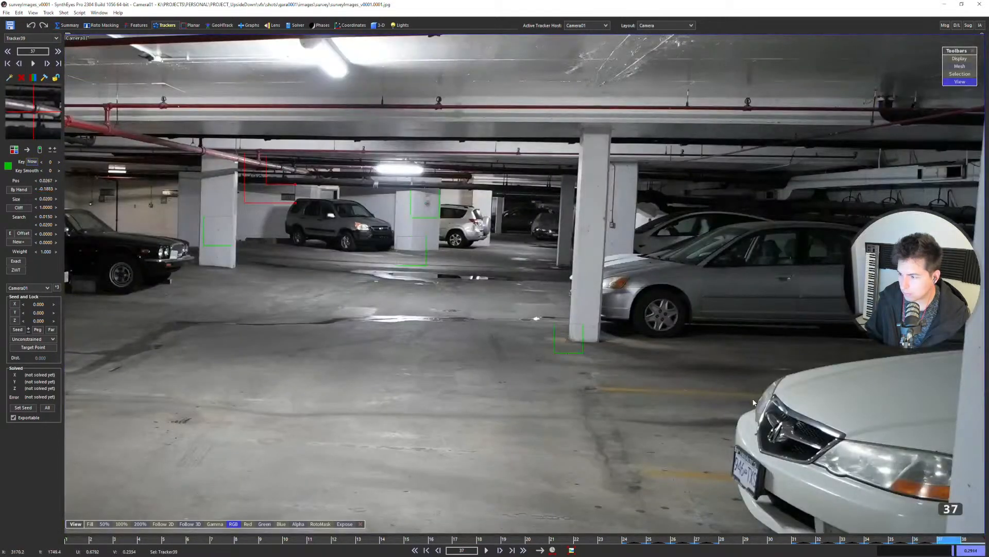
scroll(568, 297, down, 4)
key(d)
key(s)
key(s)
key(s)
key(s)
key(s)
key(s)
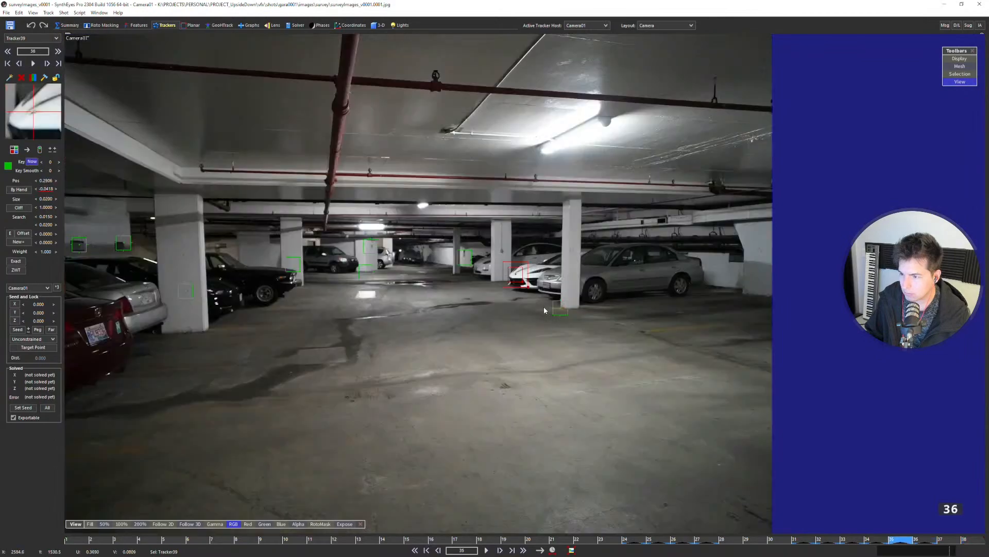
key(s)
key(s)
key(s)
key(s)
key(s)
key(s)
key(s)
key(s)
key(s)
key(s)
key(s)
key(s)
key(s)
key(s)
key(s)
key(s)
key(s)
key(s)
key(s)
key(s)
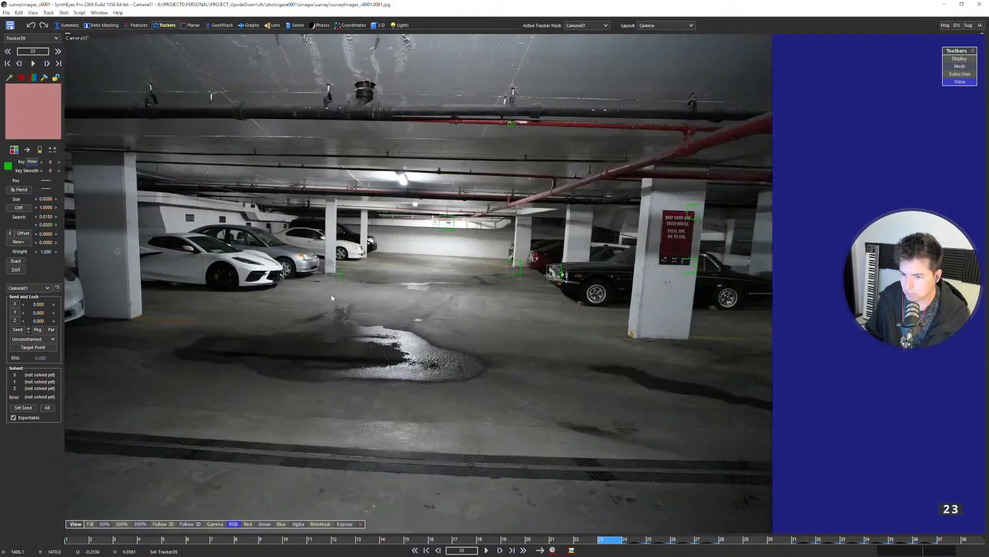
Position the badge tracker on the white sports car's hood badge in frames 23 and 22.
scroll(288, 273, up, 5)
drag(252, 253, 254, 251)
scroll(254, 253, down, 5)
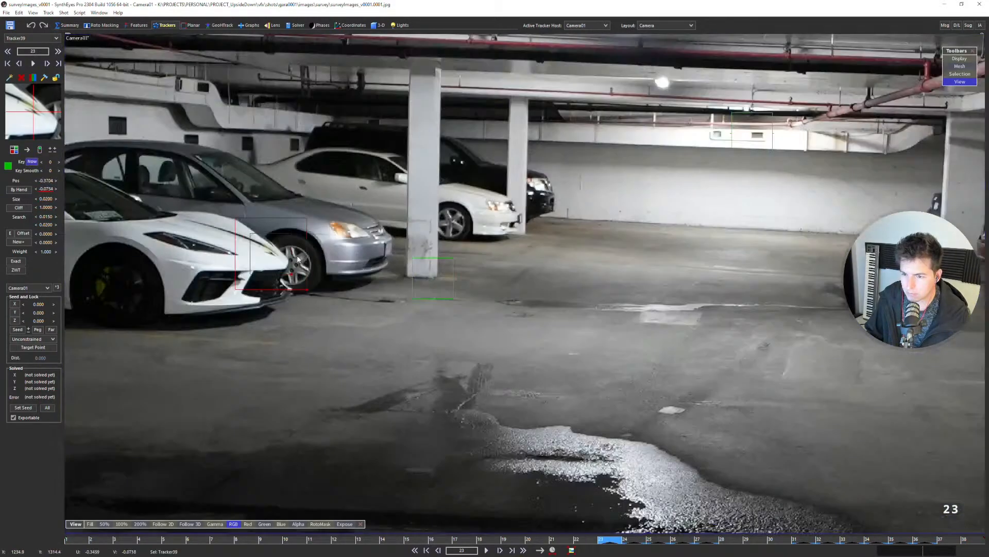
key(s)
scroll(255, 276, up, 4)
middle_drag(203, 326, 332, 305)
scroll(313, 310, up, 2)
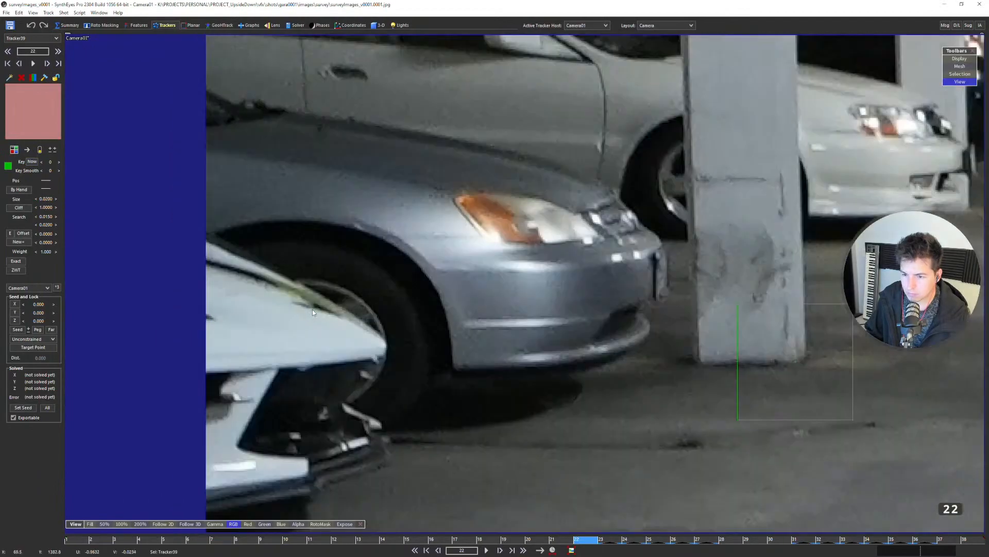
scroll(315, 310, down, 4)
Step back to frame 18, forward through the survey images and back to frame 26, reviewing the badge tracker's placement.
key(s)
key(s)
key(s)
key(s)
scroll(431, 337, down, 1)
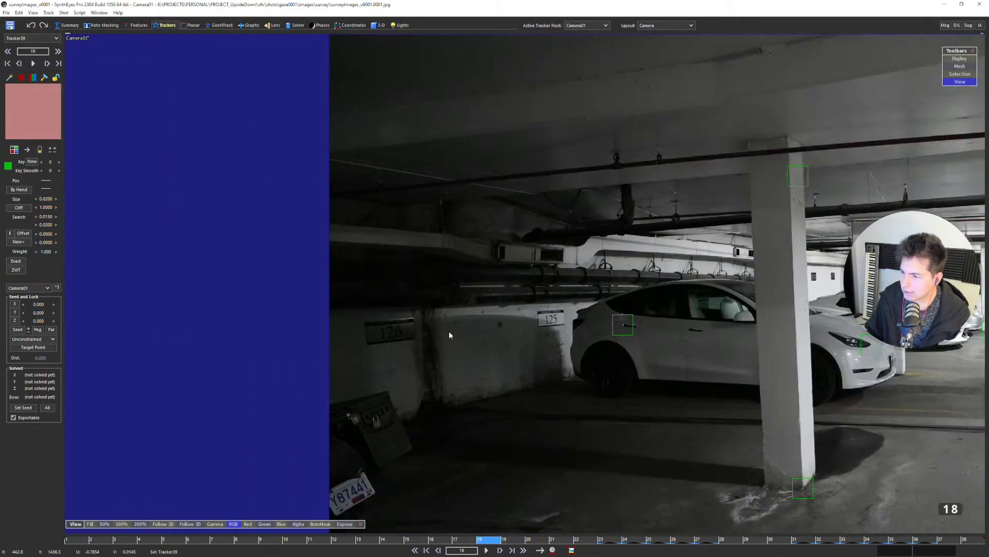
key(d)
key(d)
key(d)
key(d)
key(d)
key(d)
key(d)
key(d)
key(d)
key(d)
key(d)
key(d)
key(d)
key(s)
key(s)
key(s)
key(s)
key(s)
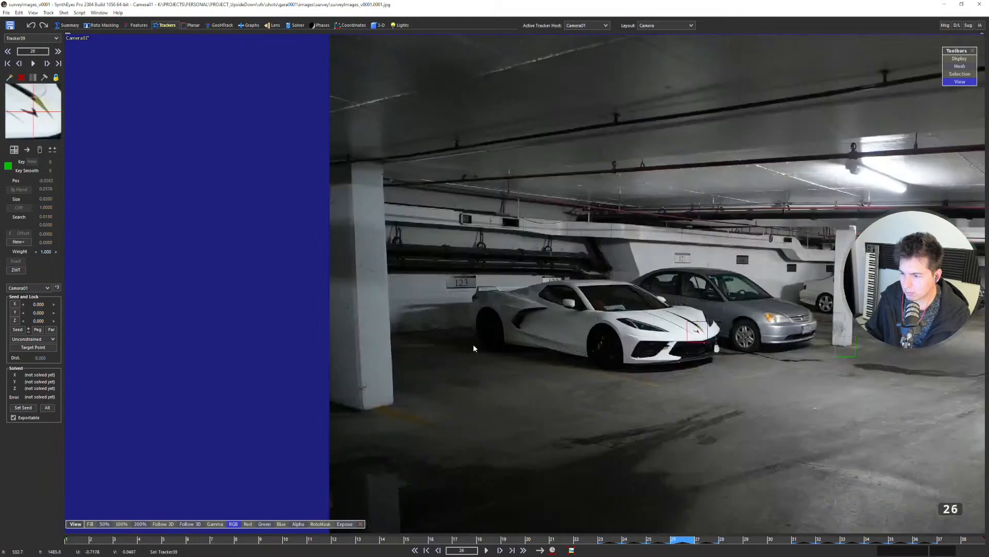
Examine the ceiling pipes, pillars and parked cars on frame 26 for another trackable feature.
key(5)
scroll(611, 345, down, 2)
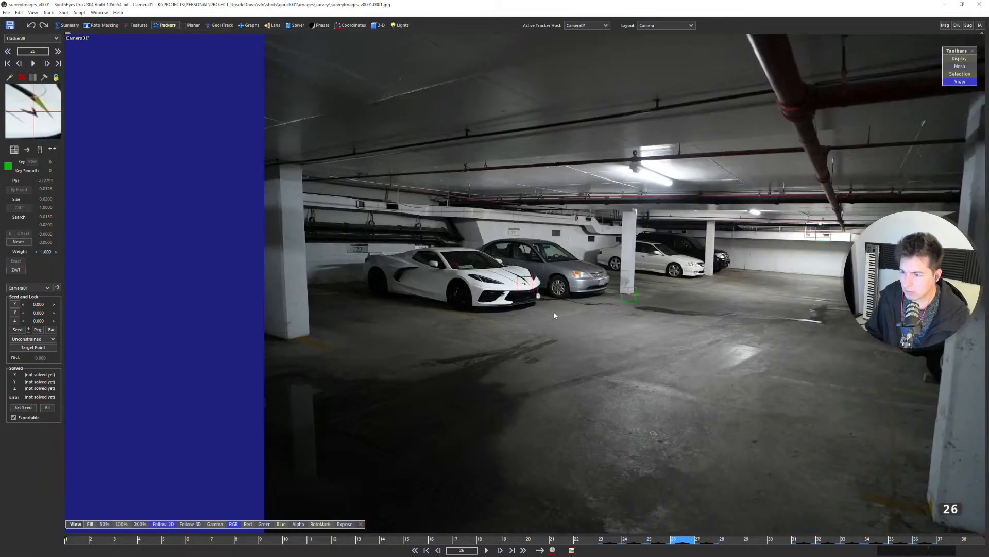
middle_drag(554, 312, 543, 268)
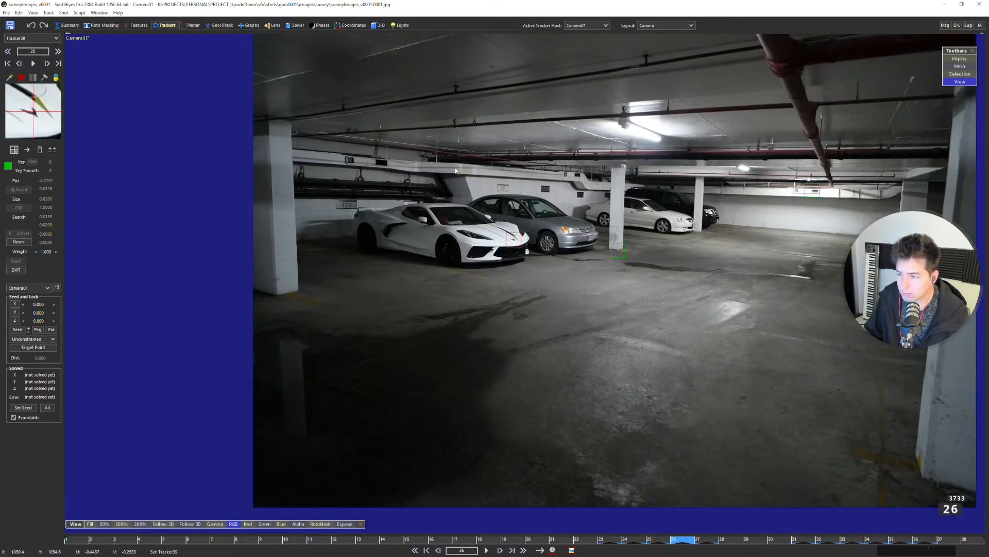
scroll(456, 171, up, 5)
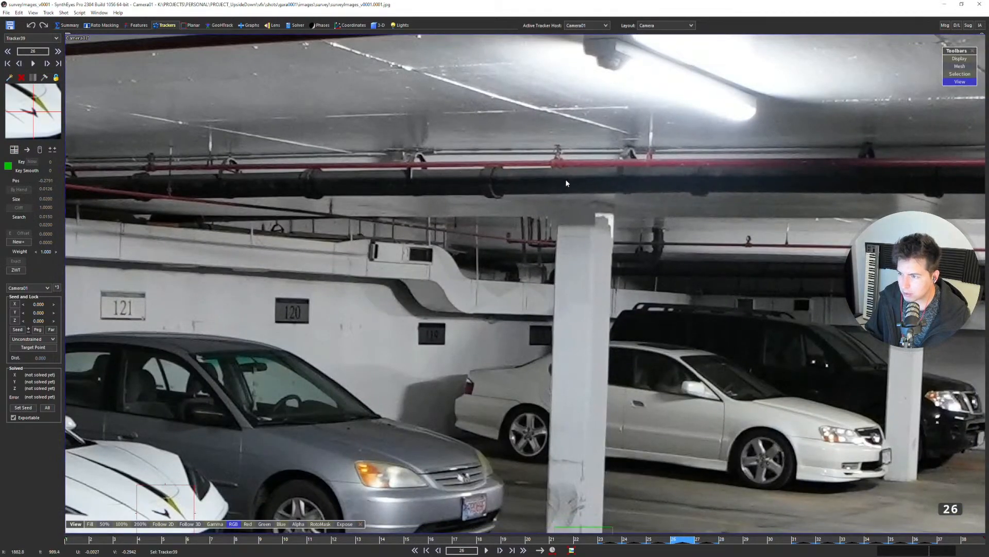
middle_drag(565, 179, 481, 162)
scroll(438, 140, up, 2)
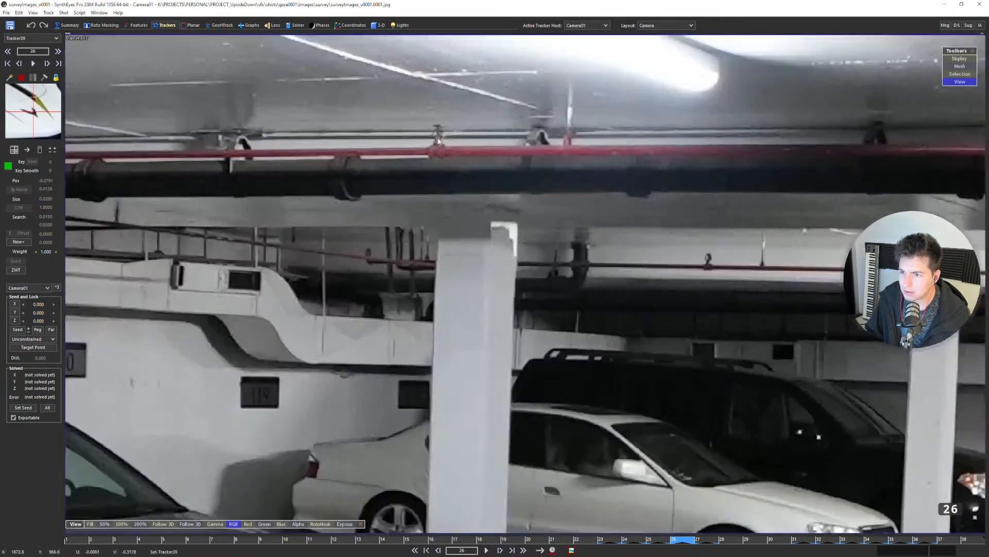
scroll(438, 140, down, 3)
scroll(438, 170, down, 2)
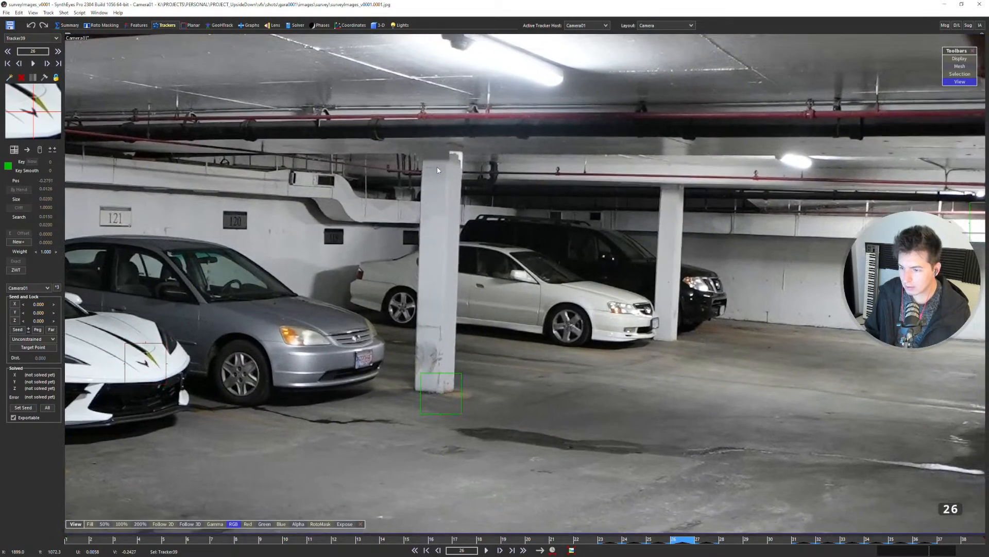
scroll(440, 232, up, 3)
scroll(446, 303, down, 3)
Place a new tracker on the lower-left corner of the silver car's licence plate on frame 26.
middle_drag(446, 303, 482, 258)
scroll(363, 270, up, 3)
middle_drag(363, 270, 409, 253)
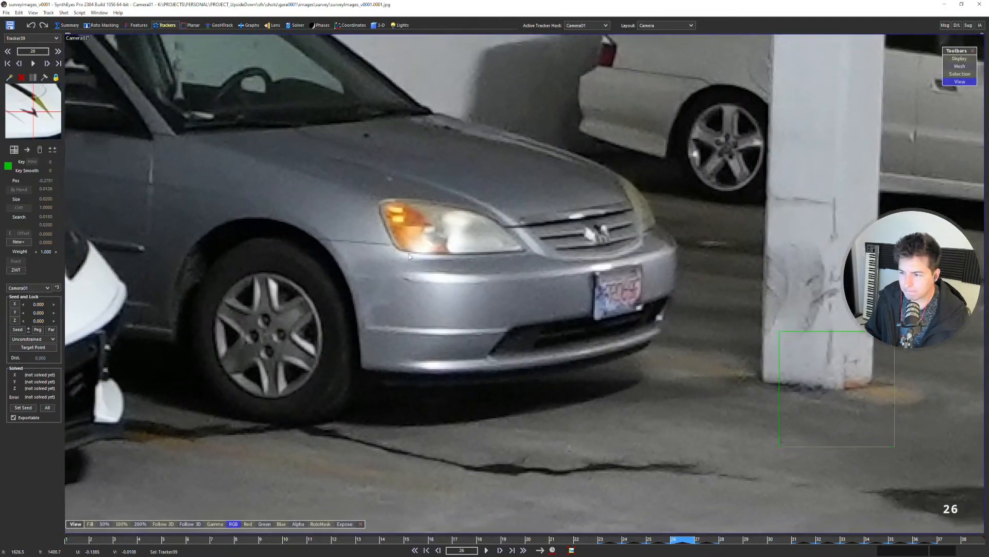
scroll(636, 308, up, 1)
scroll(636, 307, up, 1)
click(591, 296)
scroll(587, 298, down, 4)
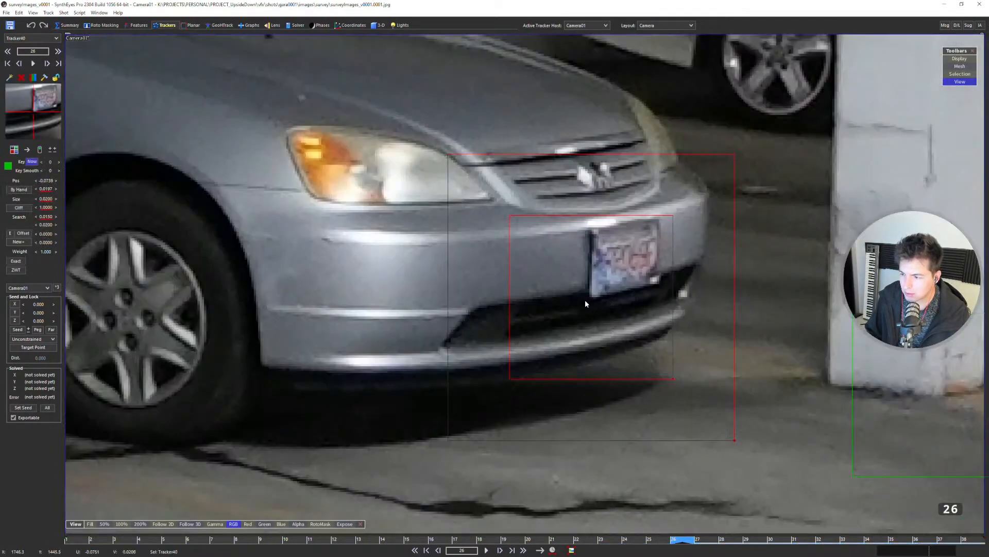
Position the tracker on the silver car's lower-left licence plate corner on frame 27.
key(d)
scroll(528, 309, down, 2)
middle_drag(487, 293, 677, 252)
scroll(342, 357, up, 4)
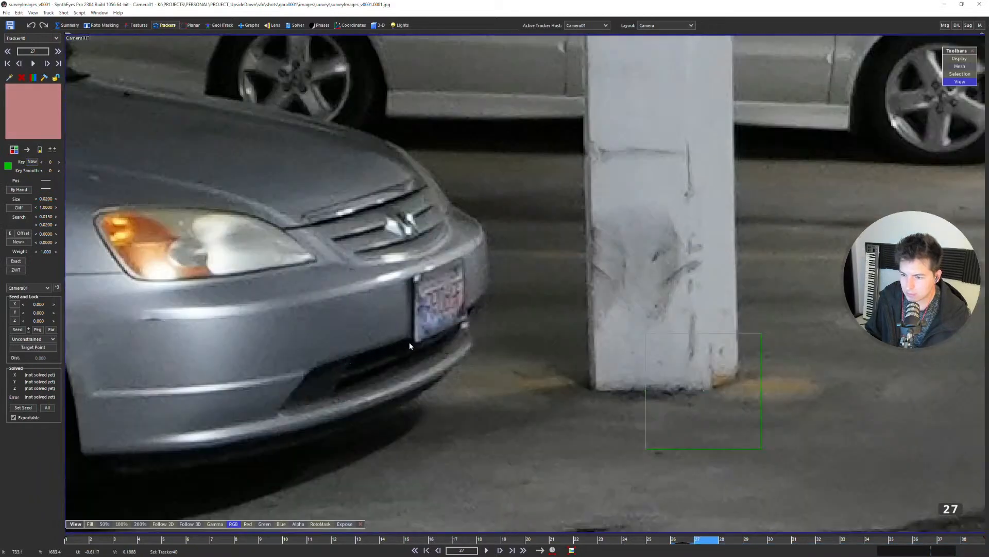
scroll(415, 340, down, 4)
Skip the frames without the silver car and position its plate-corner tracker on frame 32.
key(d)
middle_drag(358, 324, 542, 228)
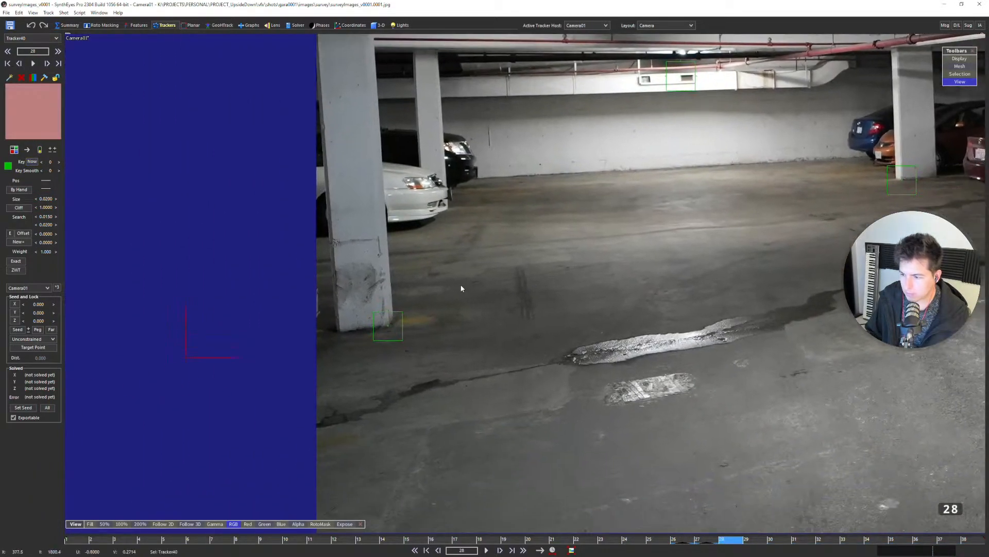
scroll(459, 286, down, 2)
key(d)
key(d)
key(d)
middle_drag(562, 298, 247, 315)
key(d)
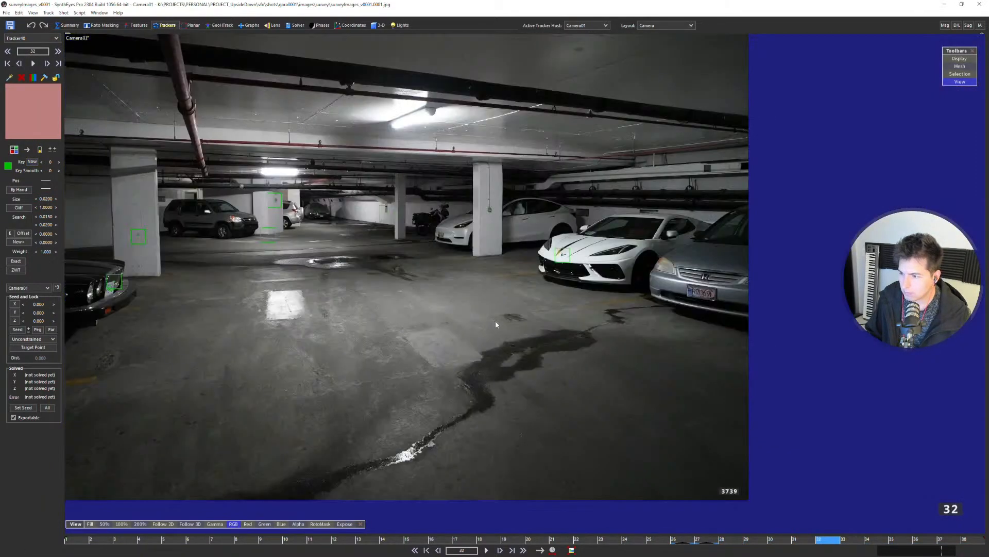
scroll(692, 297, up, 2)
scroll(692, 298, up, 3)
scroll(670, 297, down, 5)
Position the plate-corner tracker on the silver car on frames 33 and 34.
key(d)
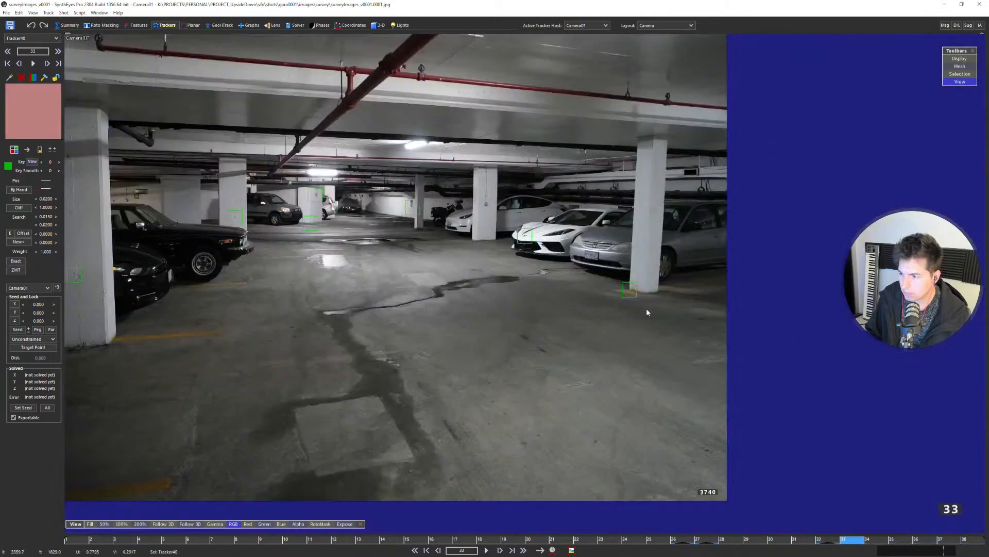
scroll(572, 255, up, 5)
scroll(618, 269, down, 5)
key(d)
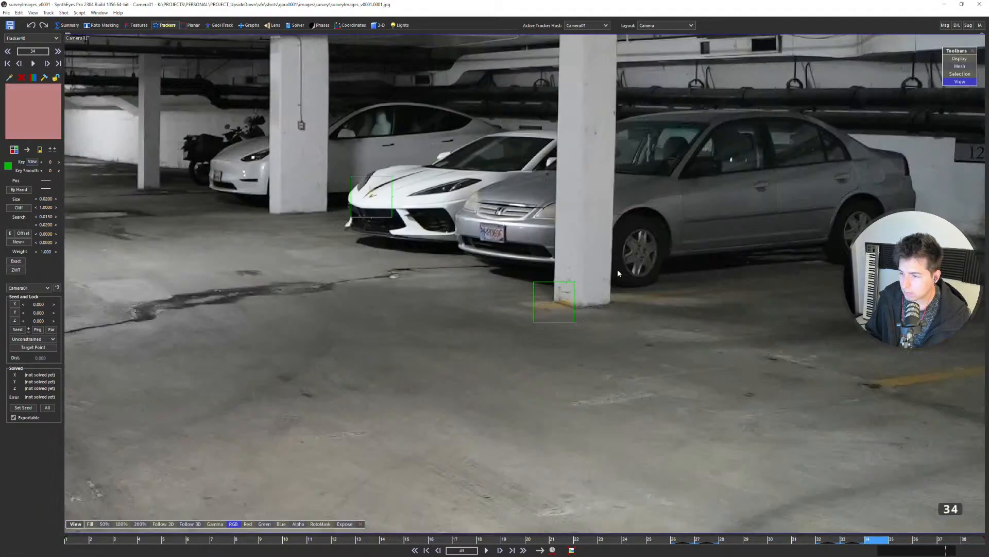
scroll(499, 247, up, 6)
scroll(525, 260, down, 6)
Position the plate-corner tracker on the silver car on frames 35 and 36.
key(d)
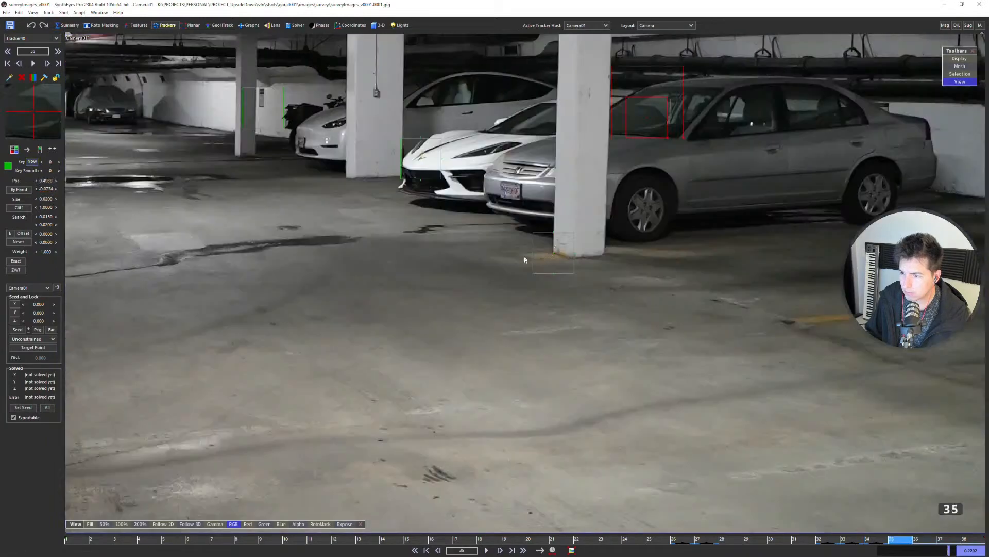
scroll(499, 224, up, 6)
click(509, 251)
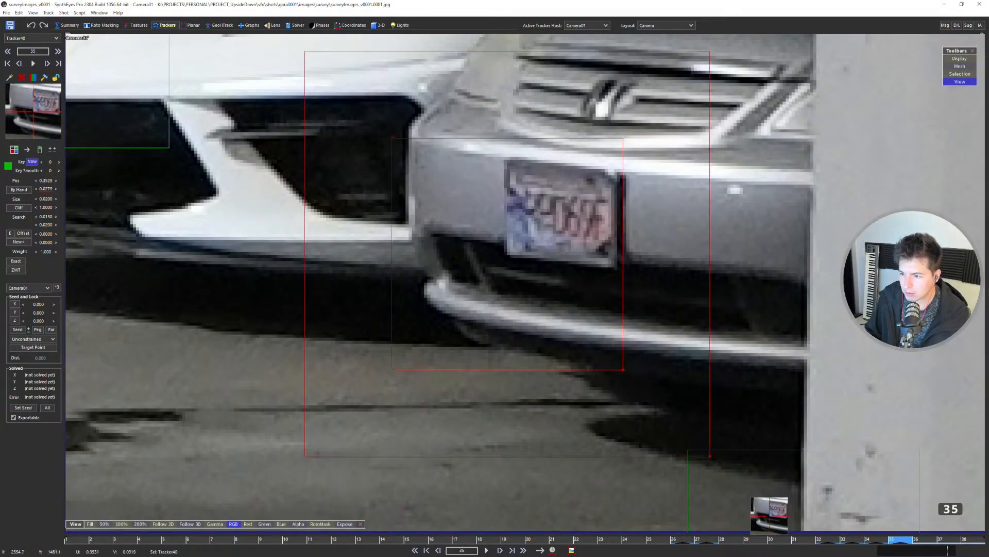
scroll(505, 262, down, 6)
key(d)
scroll(502, 262, up, 6)
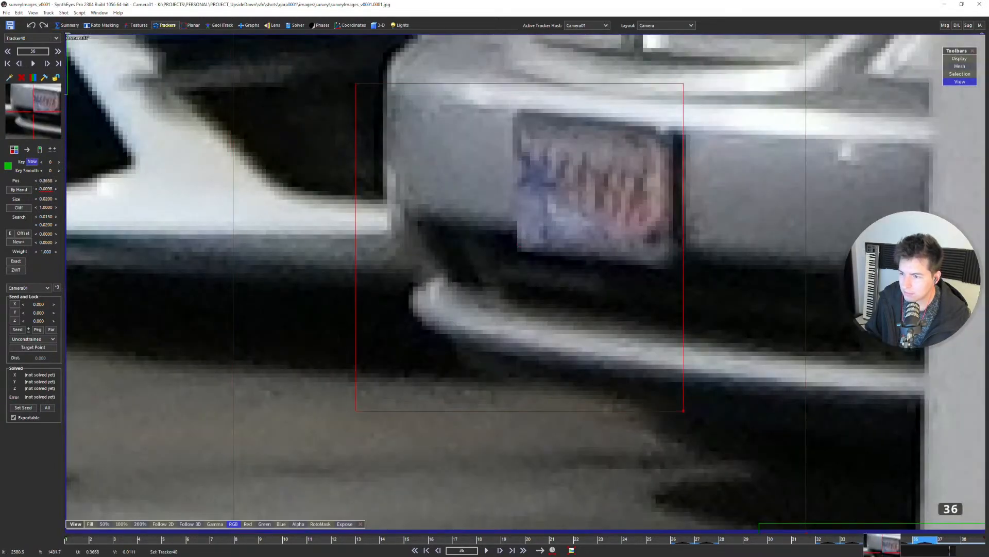
scroll(584, 267, down, 6)
Go back to frame 25 and position the tracker on the silver car's licence plate corner there.
key(d)
key(s)
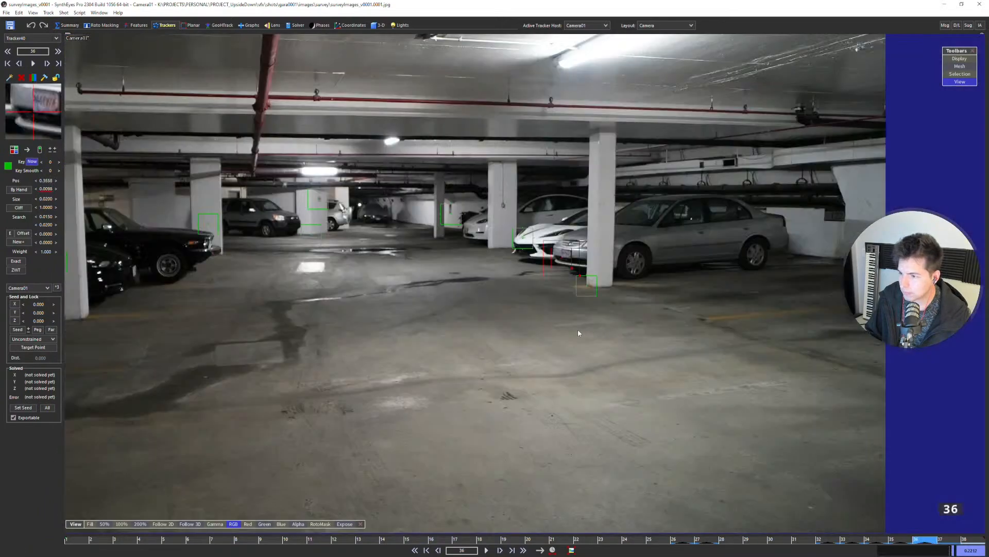
key(d)
key(d)
key(s)
key(s)
key(s)
key(s)
key(s)
key(s)
key(s)
key(s)
key(s)
key(s)
key(s)
key(s)
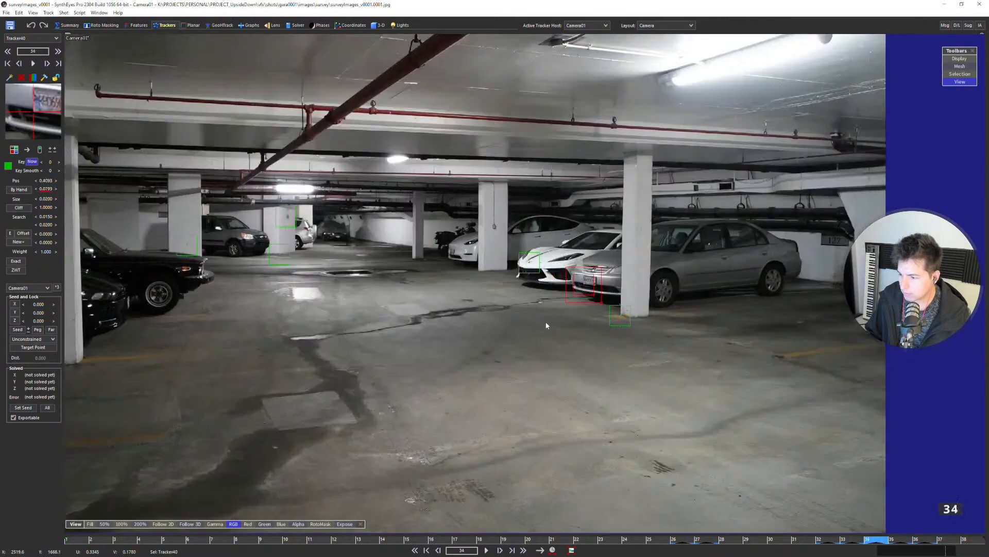
key(s)
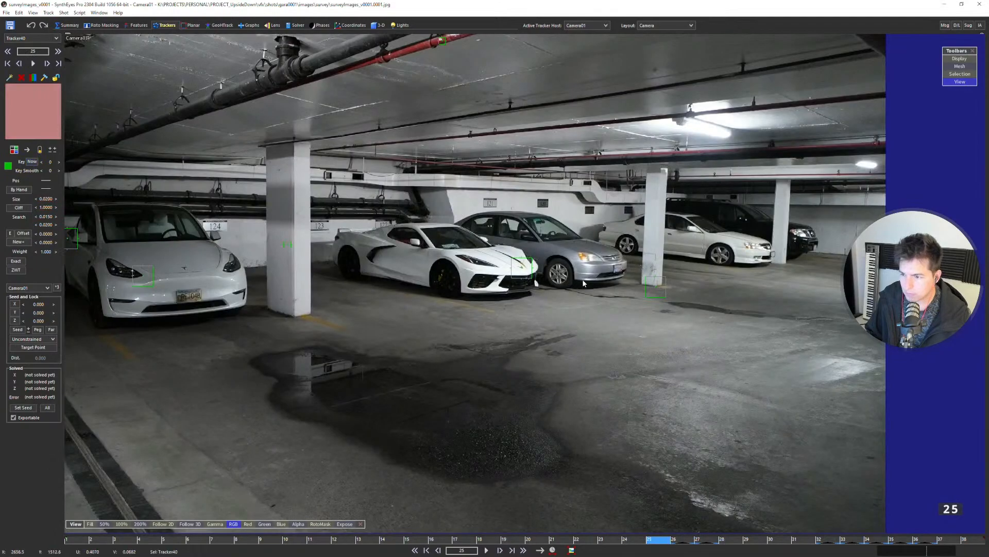
scroll(614, 272, up, 5)
Position the plate-corner tracker on the silver car on frames 24 and 23.
key(s)
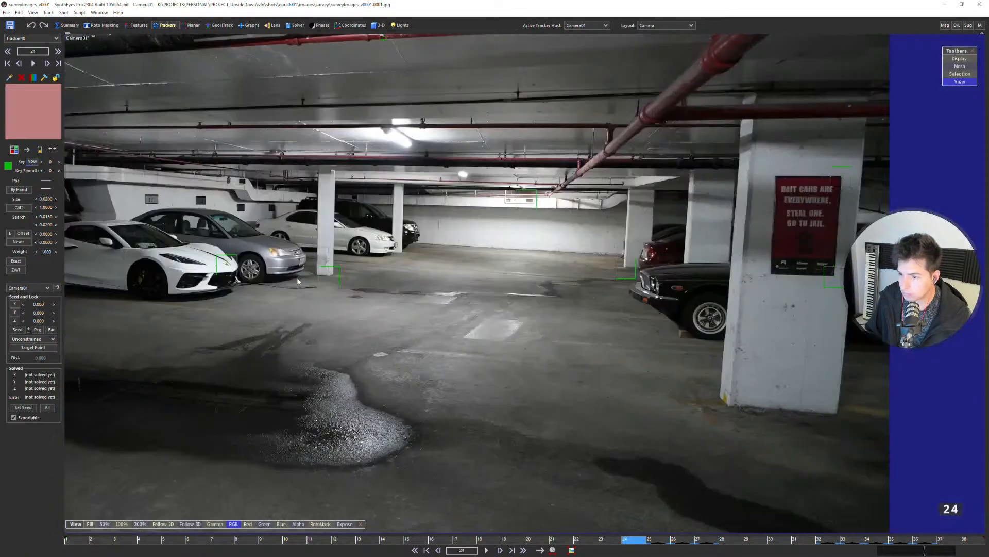
middle_drag(298, 261, 442, 273)
scroll(442, 274, up, 5)
key(s)
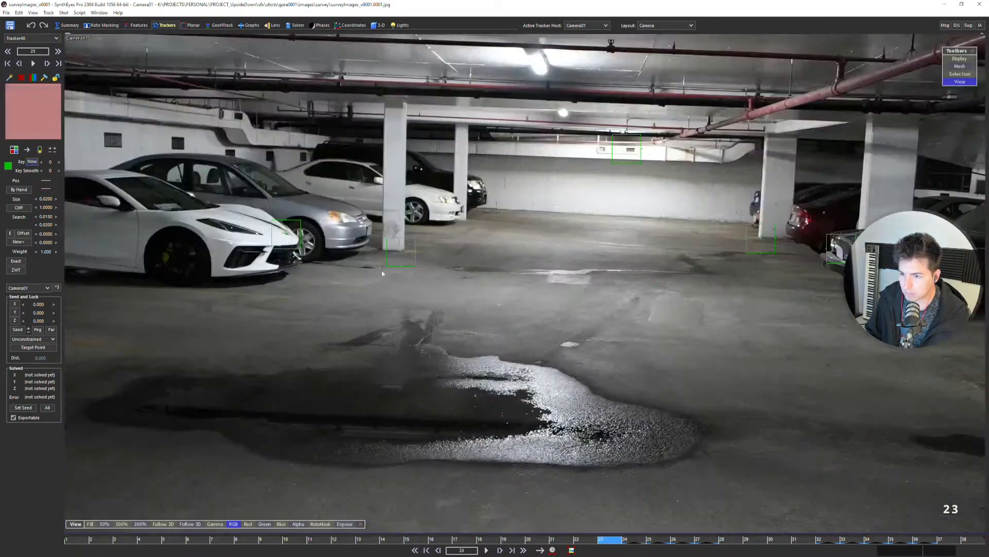
scroll(362, 246, up, 6)
Position the tracker on the lower corner of the silver car's licence plate on frame 22.
key(s)
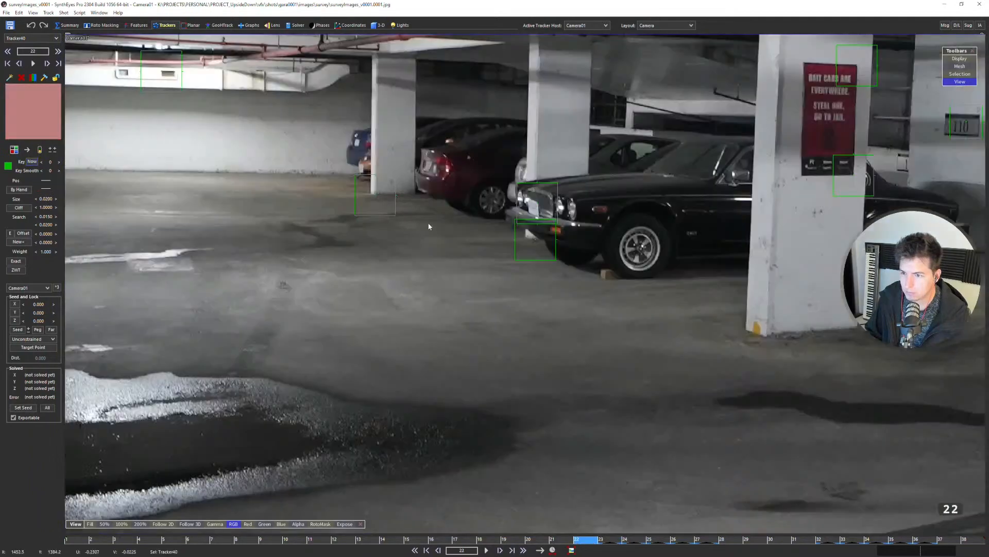
scroll(430, 230, down, 2)
scroll(413, 239, up, 5)
scroll(414, 239, up, 3)
click(503, 253)
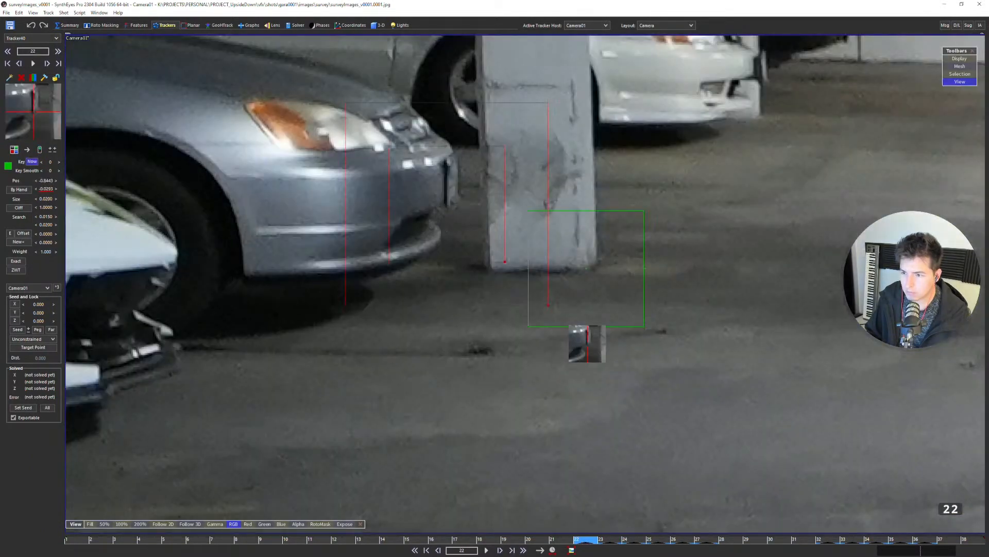
scroll(448, 205, down, 5)
Skip frame 21 and position the tracker on the silver car's licence plate corner on frame 20.
key(s)
middle_drag(678, 249, 388, 252)
scroll(422, 256, down, 2)
key(s)
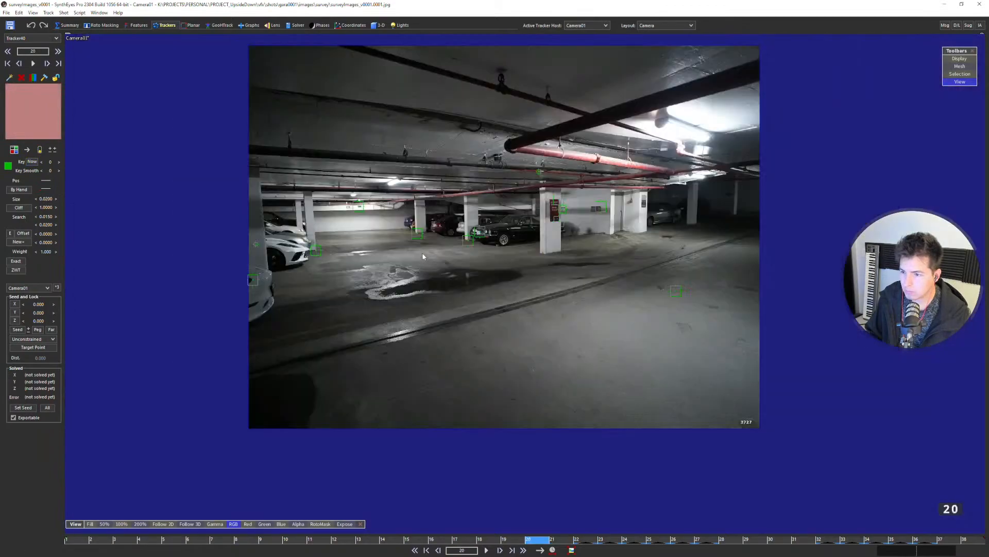
scroll(312, 250, up, 6)
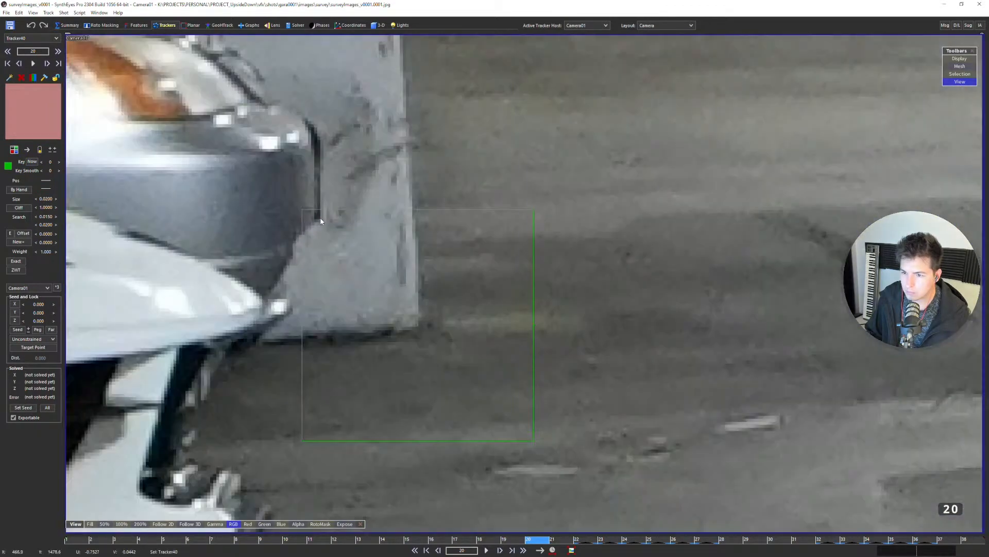
click(320, 219)
scroll(320, 219, down, 6)
Position the plate-corner tracker on the silver car on frames 19 and 18.
key(s)
scroll(886, 181, up, 4)
middle_drag(886, 180, 550, 222)
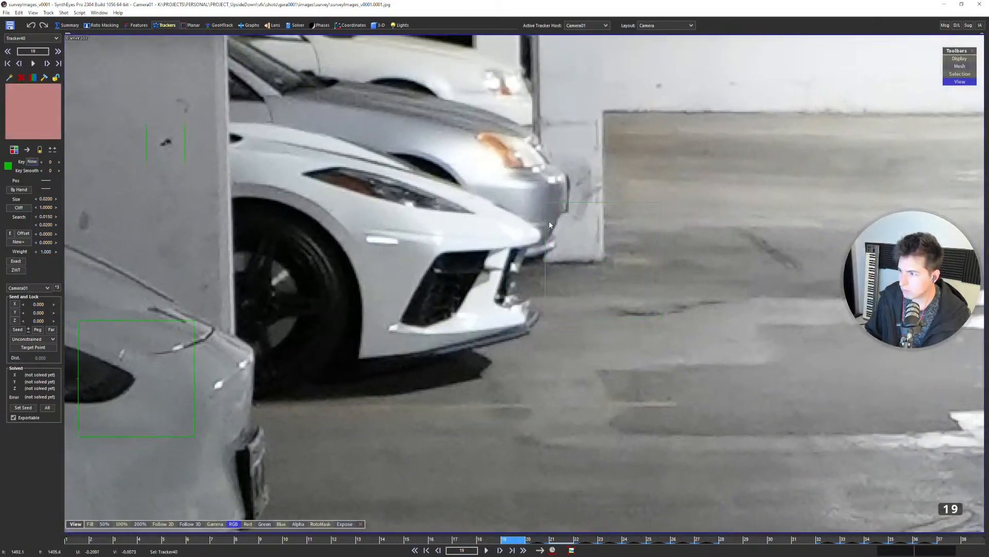
scroll(568, 221, down, 6)
key(s)
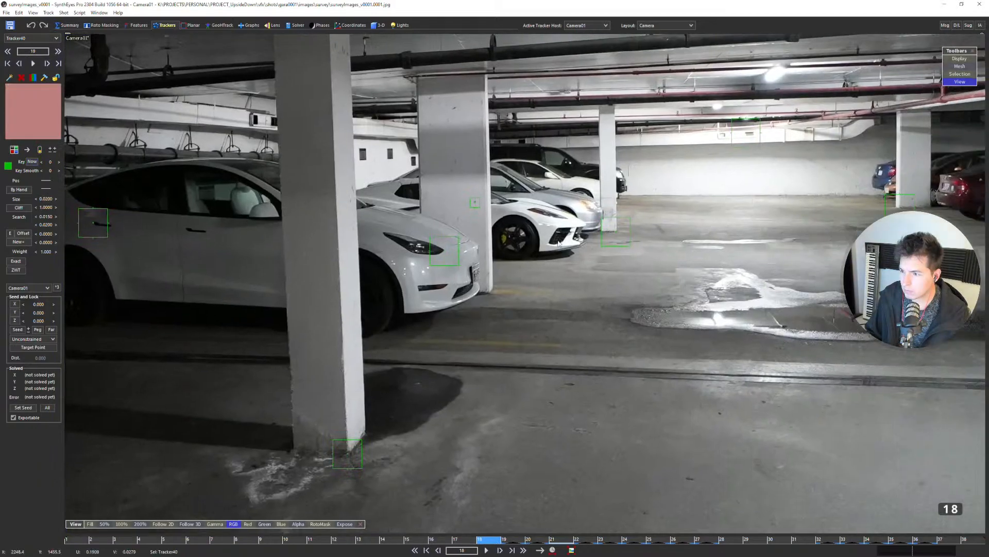
scroll(558, 212, up, 6)
scroll(632, 231, down, 6)
Check frames 17 to 21 for further views of the silver car's licence plate.
key(s)
scroll(611, 246, up, 3)
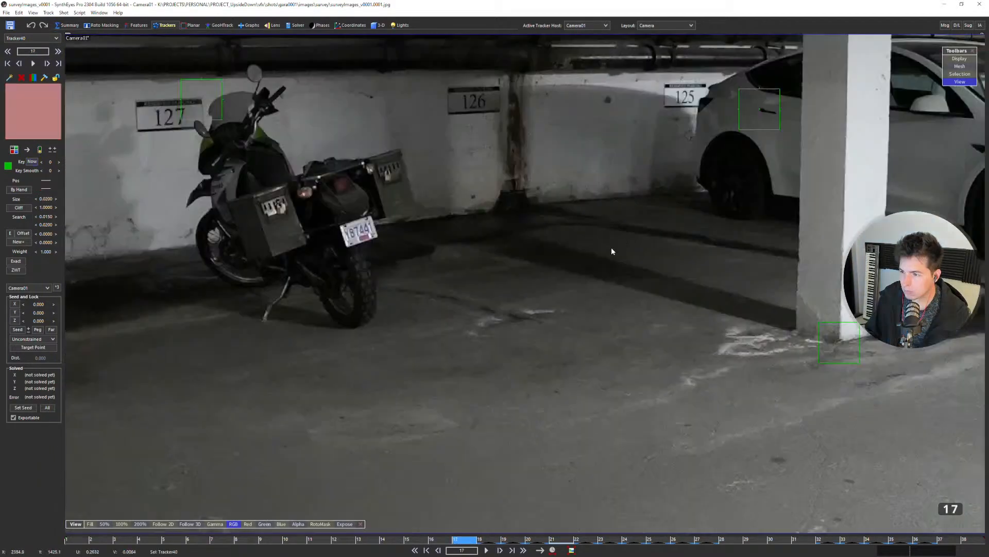
middle_drag(611, 247, 410, 244)
scroll(460, 252, down, 3)
key(d)
key(d)
key(d)
key(d)
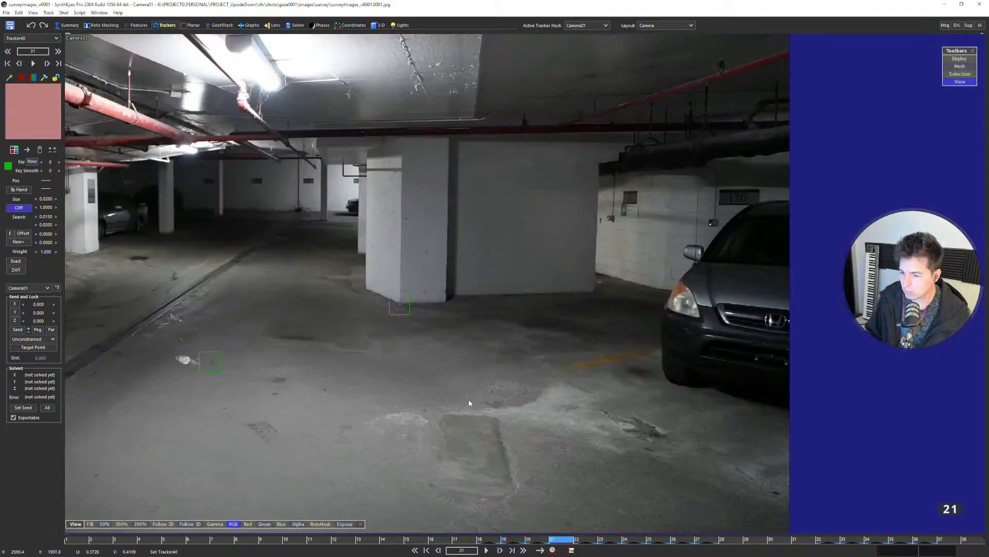
key(s)
key(s)
key(d)
key(d)
key(s)
key(d)
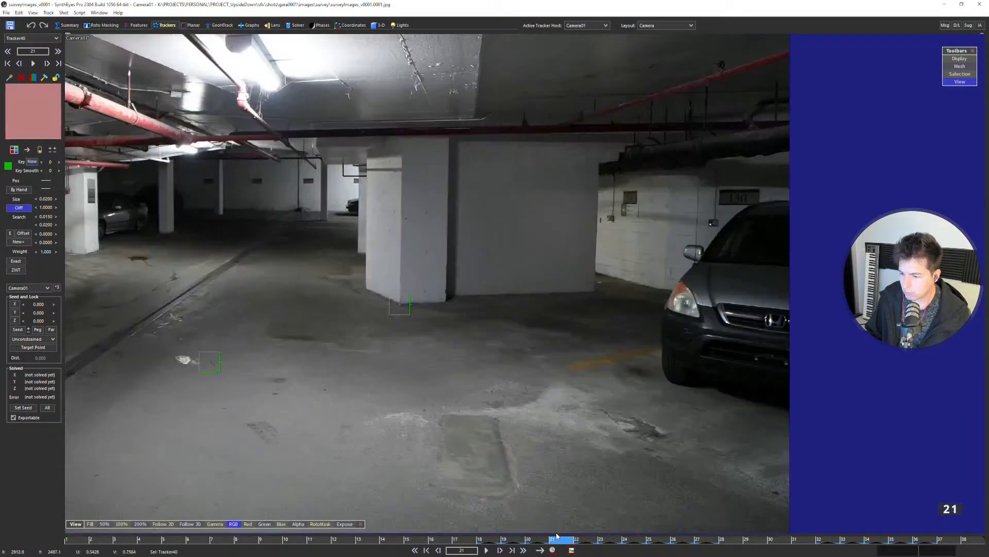
Review the earlier survey images backwards from frame 21 to check the placed trackers.
key(s)
key(s)
key(s)
key(s)
scroll(456, 264, down, 3)
key(s)
key(s)
key(s)
key(s)
key(s)
key(s)
key(s)
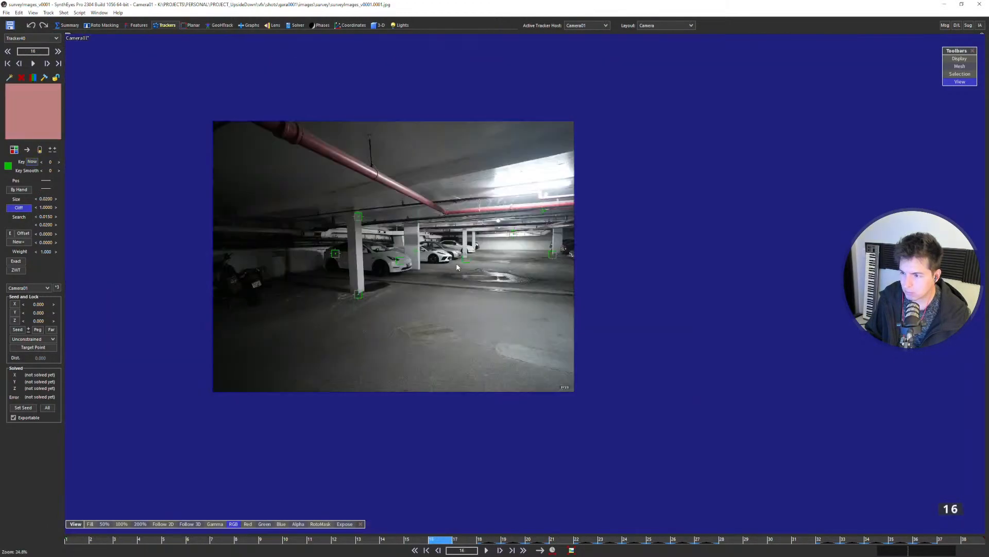
Review the survey images forwards from frame 16 to frame 29 to check tracker coverage.
key(d)
key(d)
key(d)
key(d)
key(d)
key(d)
key(d)
key(d)
key(d)
key(d)
key(d)
key(d)
key(d)
key(d)
key(d)
key(d)
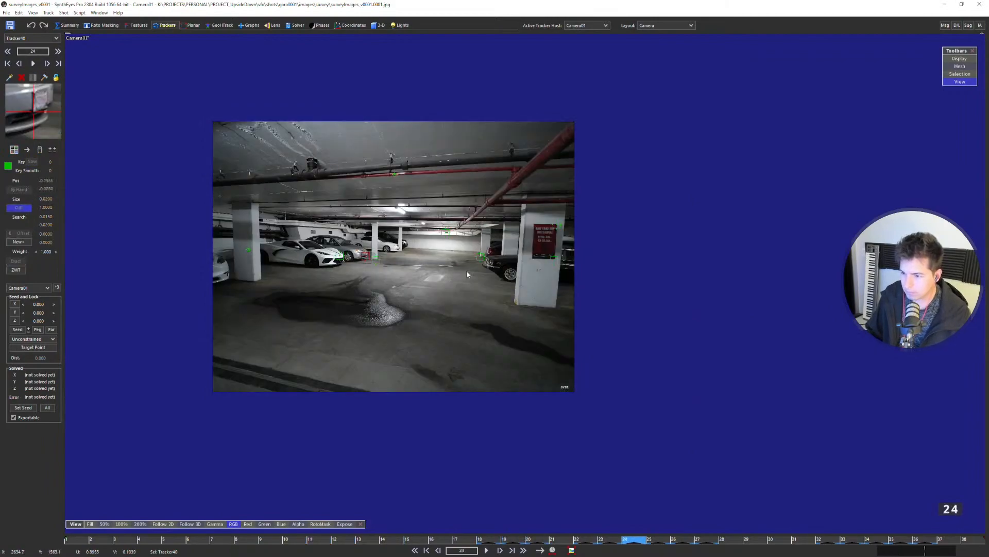
key(d)
scroll(415, 273, up, 2)
middle_drag(360, 296, 428, 281)
scroll(415, 285, down, 2)
key(d)
key(d)
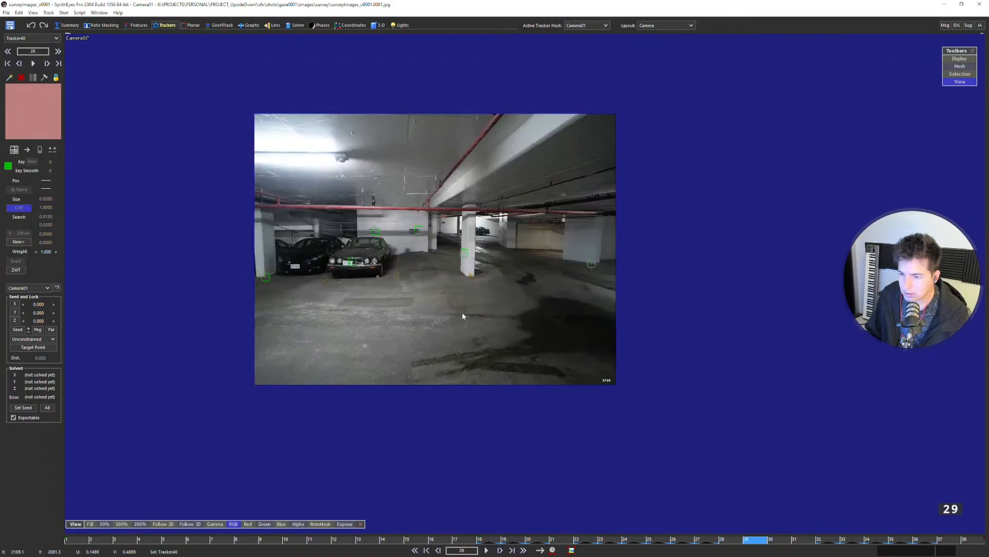
Place a new tracker on the small light spot on the garage floor on frame 29.
key(d)
key(d)
key(s)
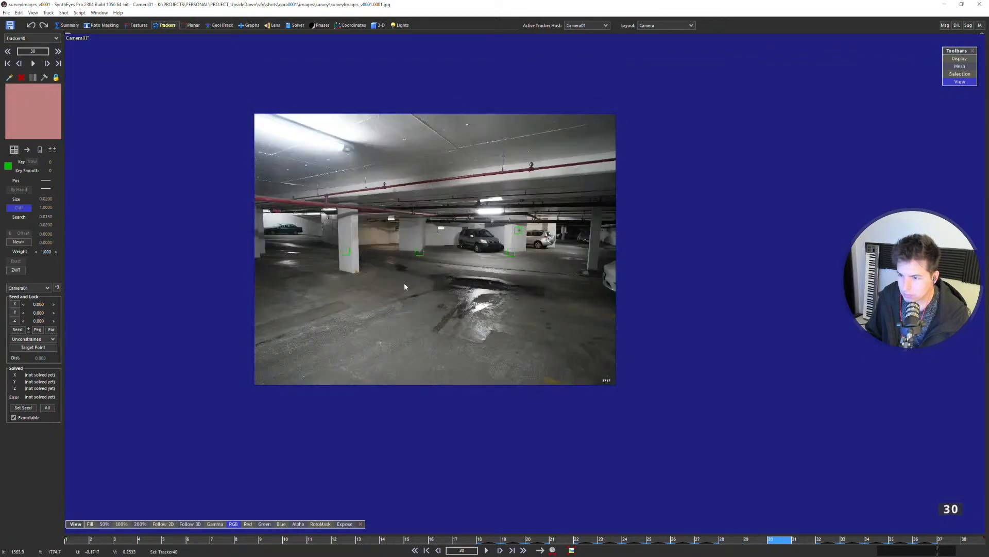
key(s)
scroll(360, 349, up, 3)
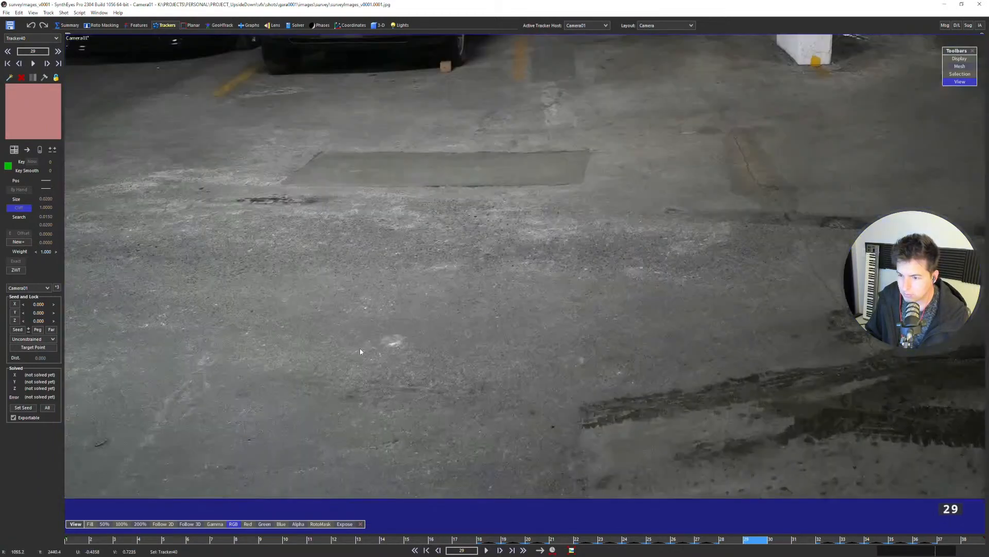
scroll(397, 352, down, 1)
key(d)
key(s)
key(d)
key(s)
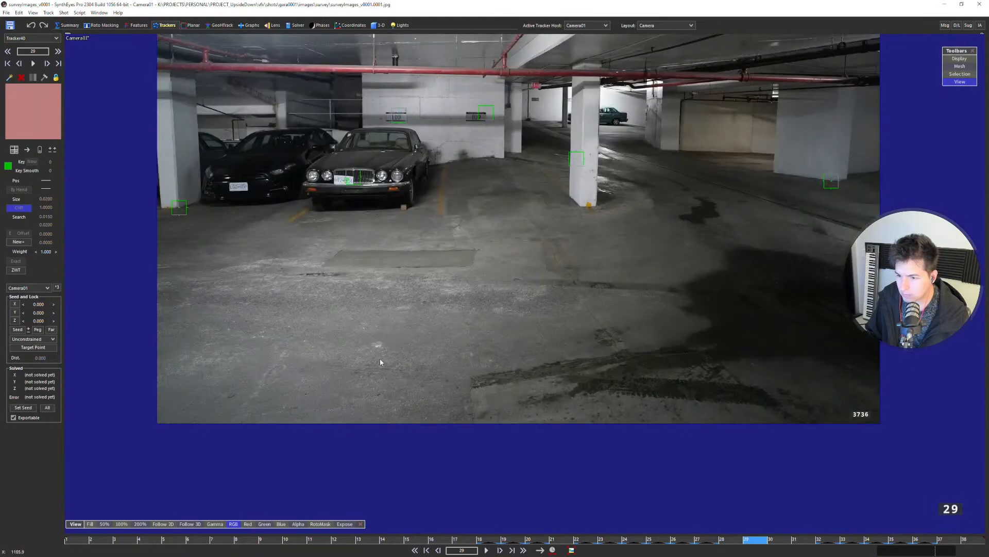
scroll(380, 348, up, 3)
scroll(403, 342, down, 3)
Position the floor-spot tracker on the light spot on frames 30 and 31.
key(d)
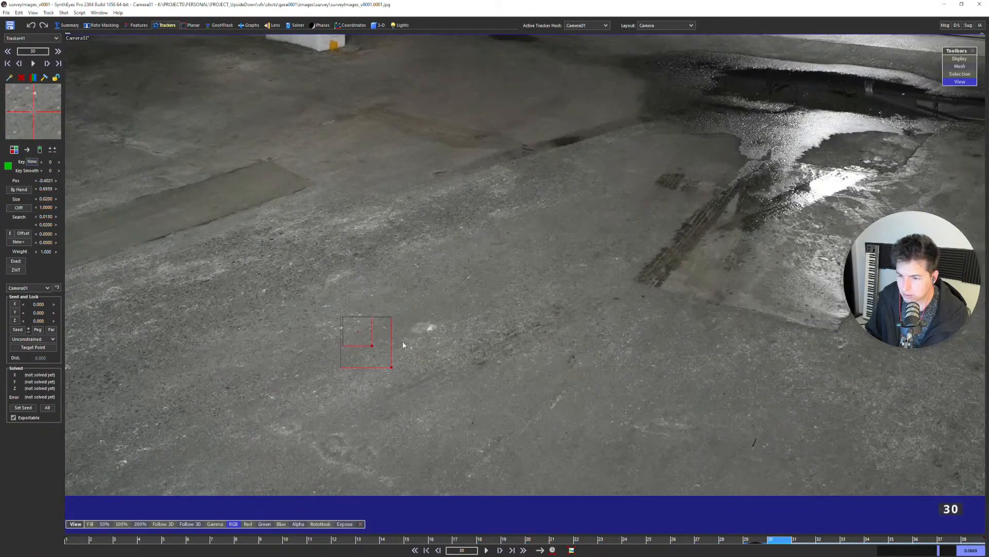
scroll(439, 336, up, 3)
key(d)
scroll(448, 334, down, 3)
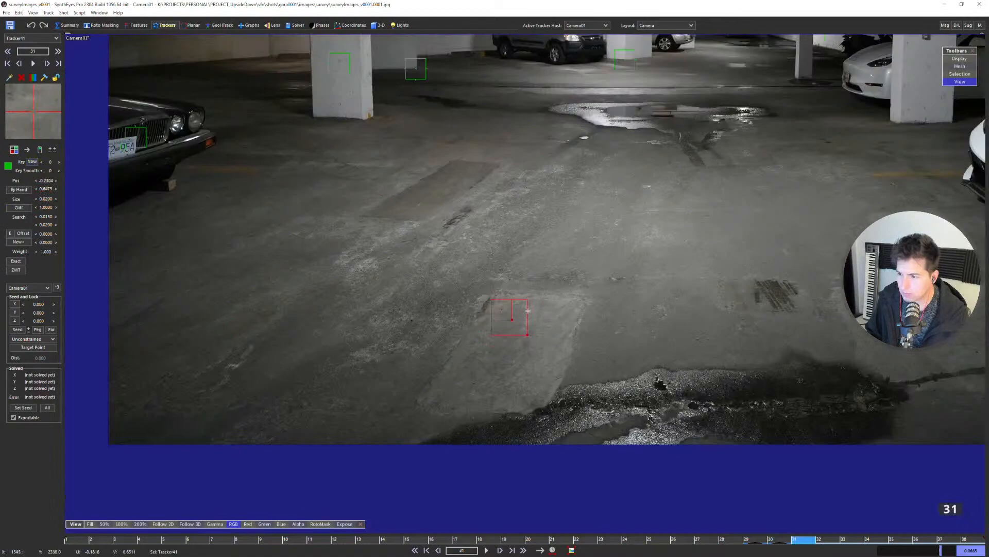
scroll(464, 361, down, 3)
scroll(516, 281, up, 5)
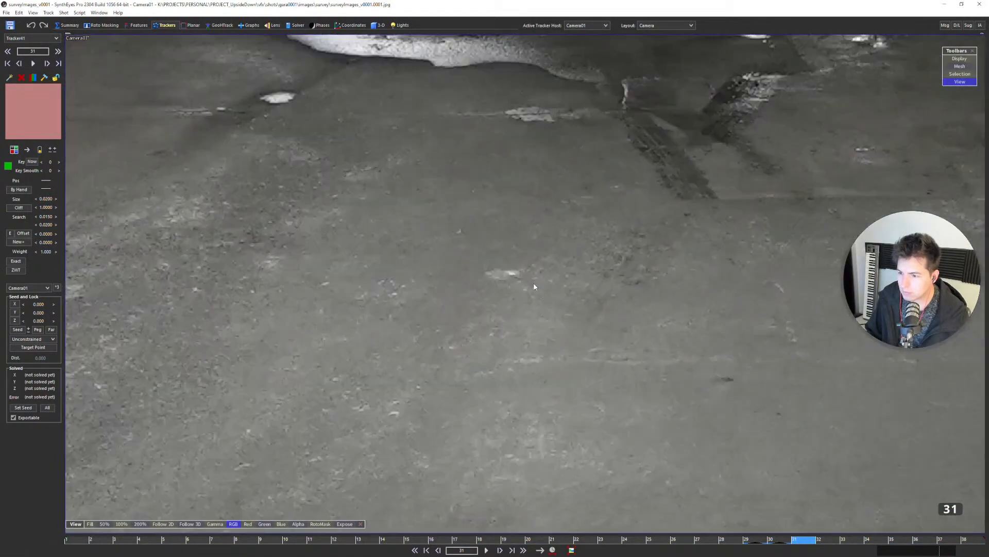
click(505, 272)
scroll(506, 283, down, 3)
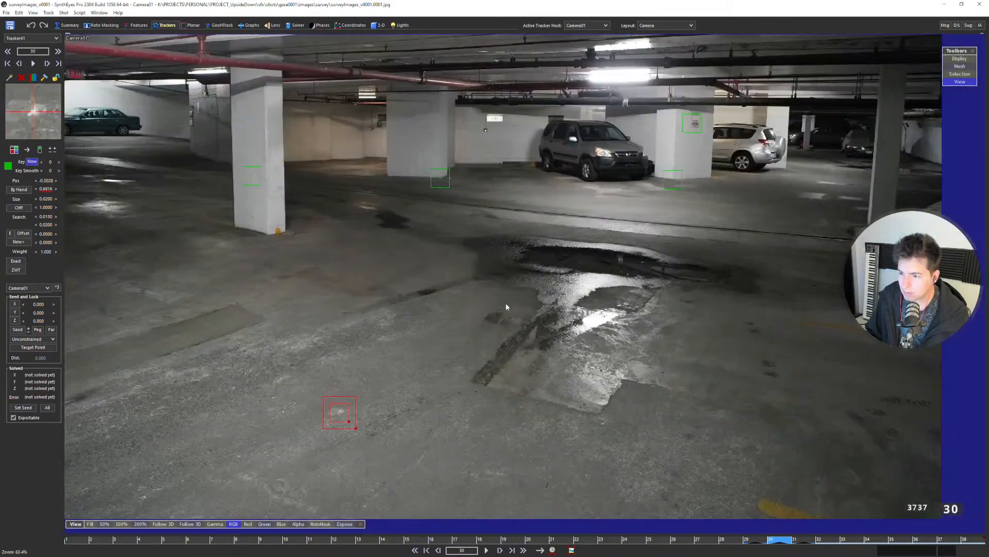
Position the floor-spot tracker on the same light spot on frames 32 and 33.
key(d)
scroll(504, 258, up, 5)
scroll(503, 252, down, 3)
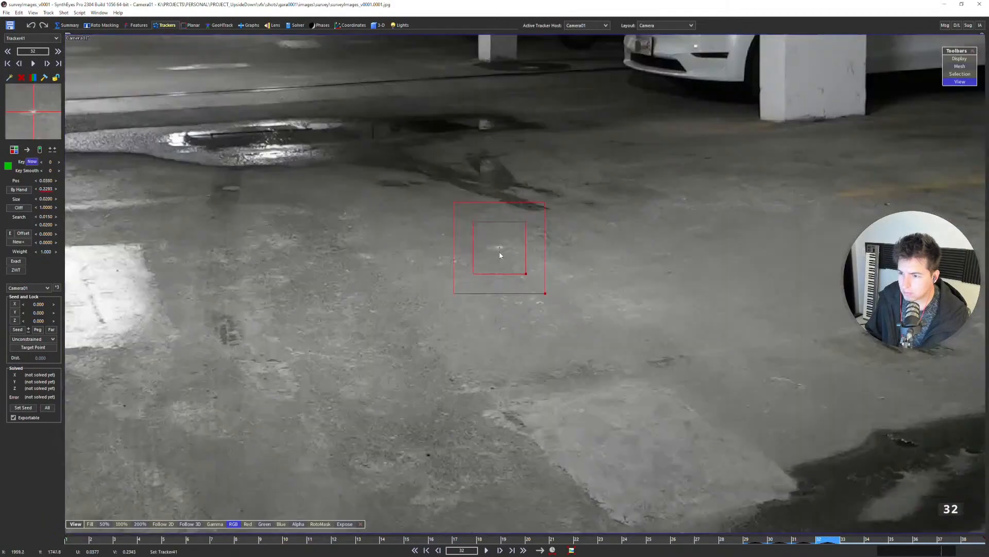
key(d)
scroll(584, 159, up, 5)
scroll(515, 232, down, 3)
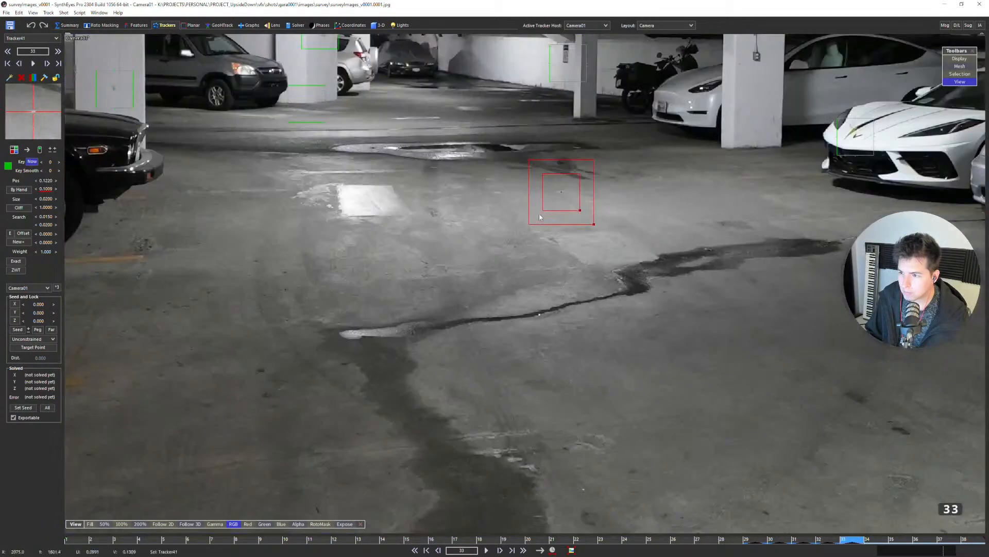
Position the floor-spot tracker on the light spot beyond the floor crack on frames 34, 35 and 36.
key(d)
scroll(462, 252, up, 5)
scroll(463, 232, down, 3)
key(d)
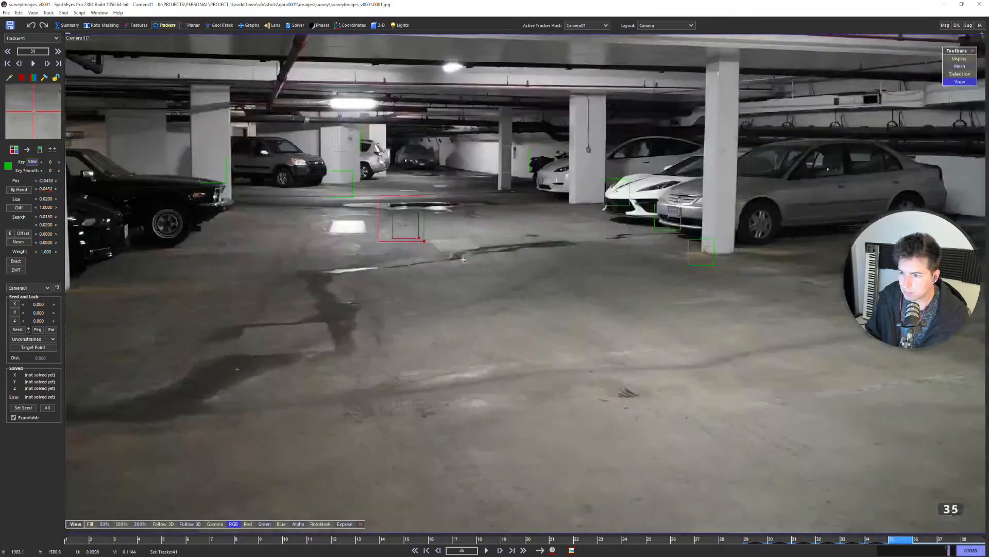
scroll(463, 230, up, 5)
scroll(462, 230, down, 3)
key(d)
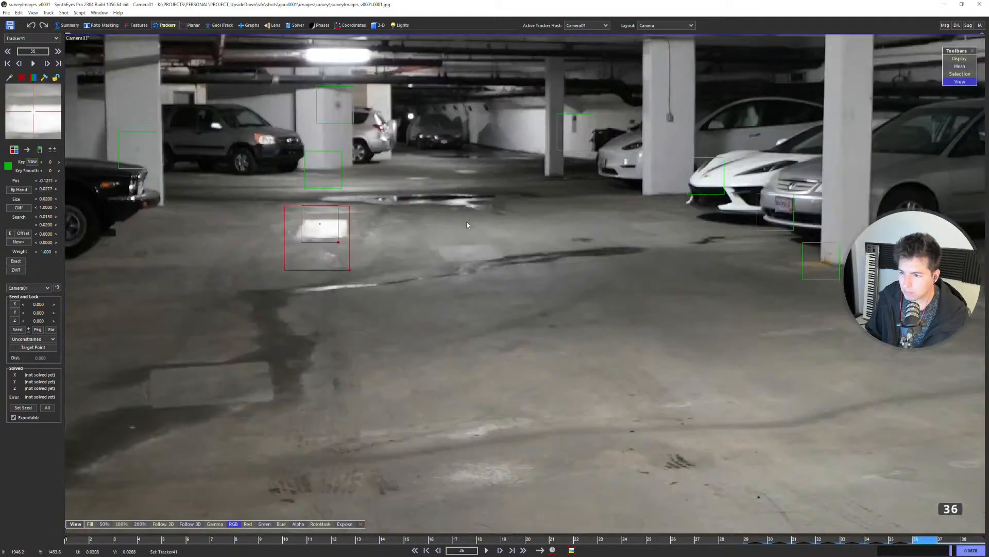
scroll(492, 236, up, 5)
scroll(496, 233, down, 3)
Compare frames 36 and 37 to look for the light floor spot on frame 37.
key(d)
middle_drag(670, 272, 560, 288)
key(s)
scroll(505, 275, down, 3)
key(d)
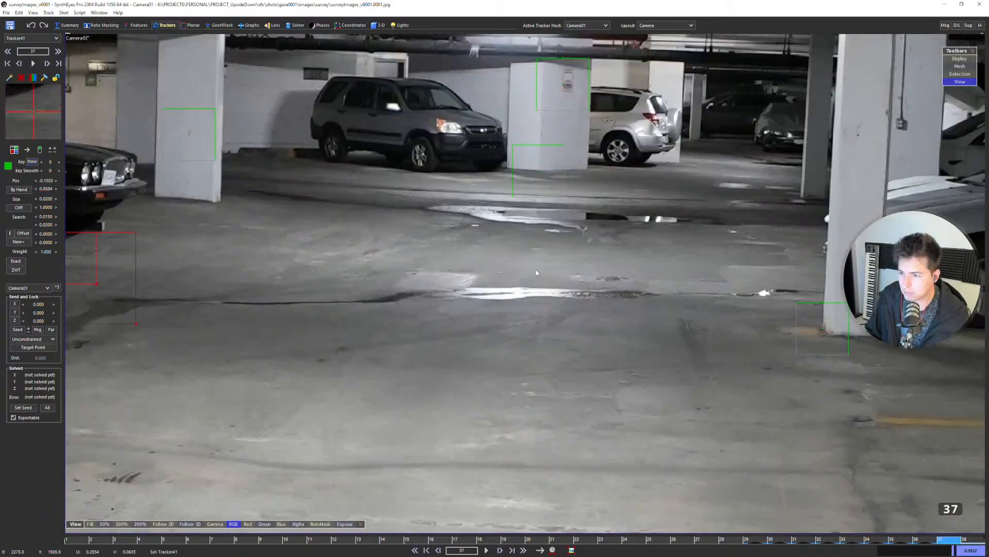
scroll(539, 253, up, 5)
scroll(536, 255, down, 3)
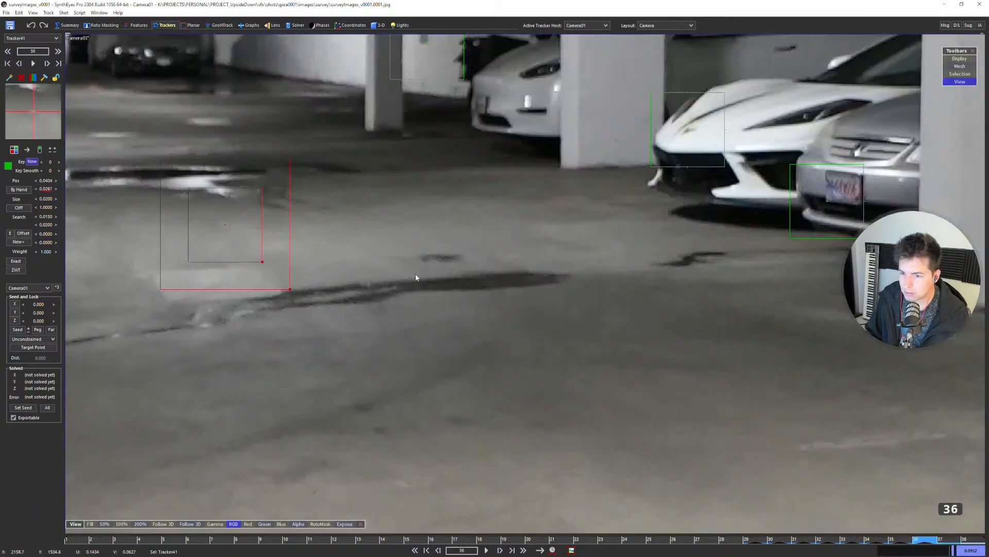
key(d)
scroll(468, 274, up, 5)
key(s)
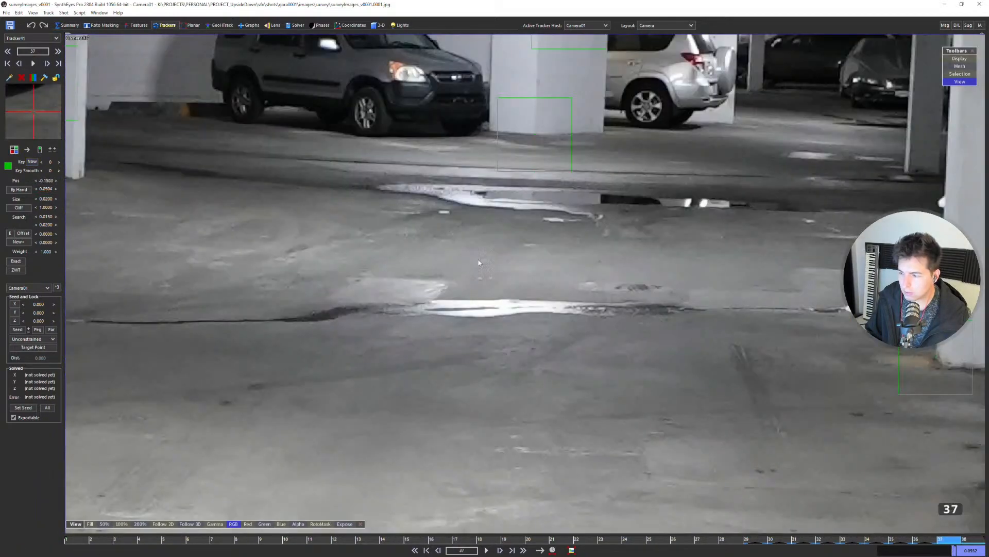
Review the floor-spot tracker backwards from frame 37 to frame 29.
scroll(526, 246, down, 5)
key(s)
key(s)
key(s)
key(s)
key(s)
key(s)
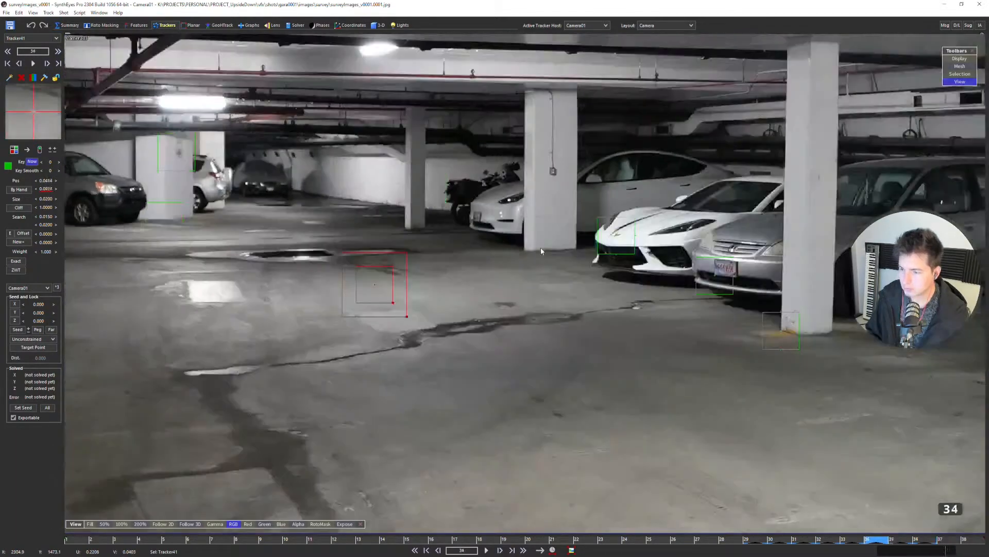
key(s)
key(s)
scroll(540, 251, down, 3)
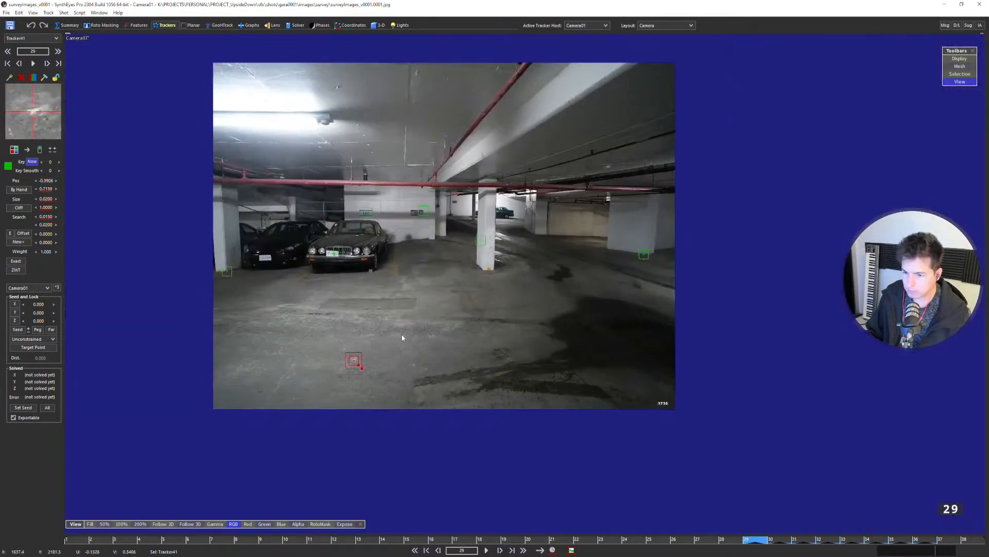
Position the floor-spot tracker on the light spot on frame 28 and compare it with frame 29.
scroll(401, 333, up, 6)
key(s)
scroll(404, 347, down, 3)
scroll(534, 336, up, 6)
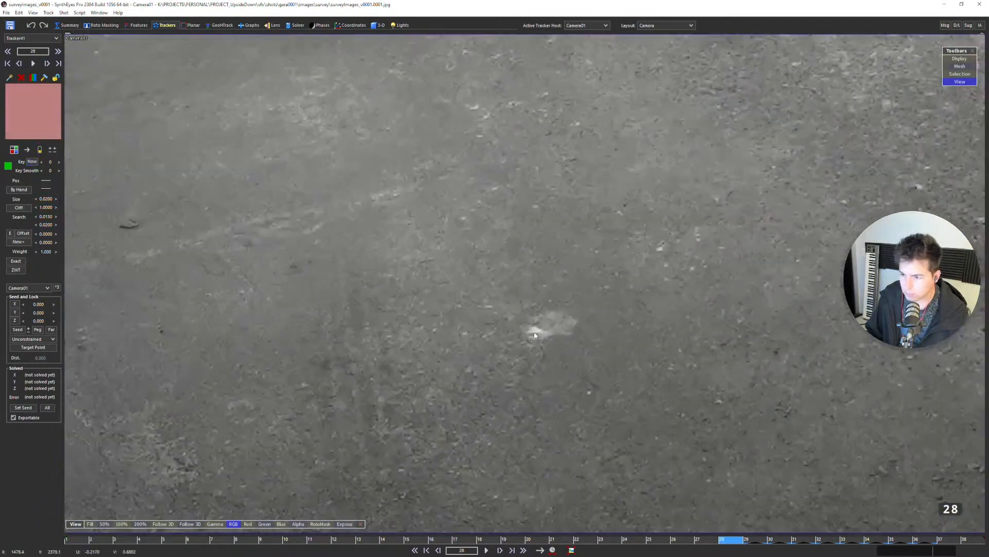
drag(536, 331, 536, 330)
scroll(535, 330, down, 3)
key(d)
key(s)
key(d)
key(s)
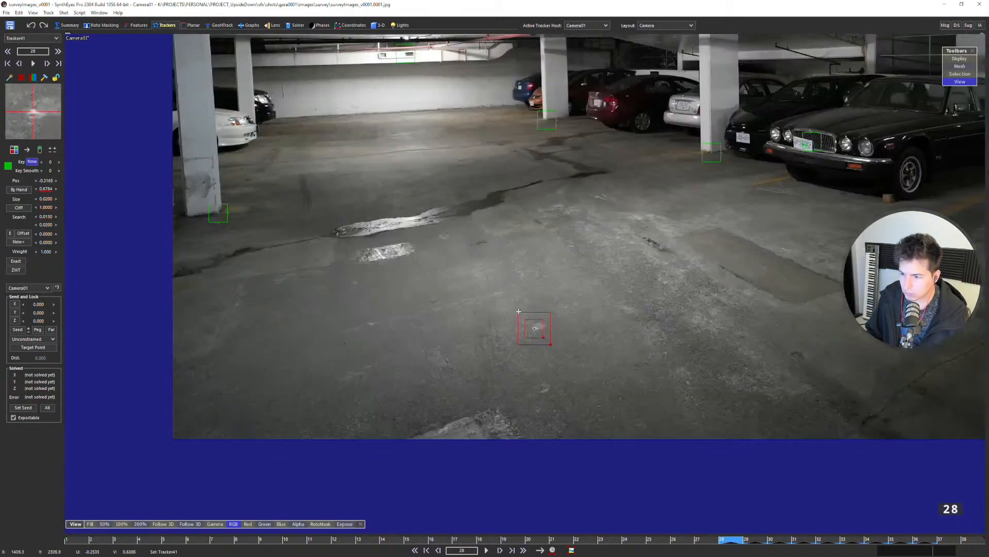
Position the floor-spot tracker on the light spot on frames 27 and 26.
key(s)
scroll(590, 274, up, 6)
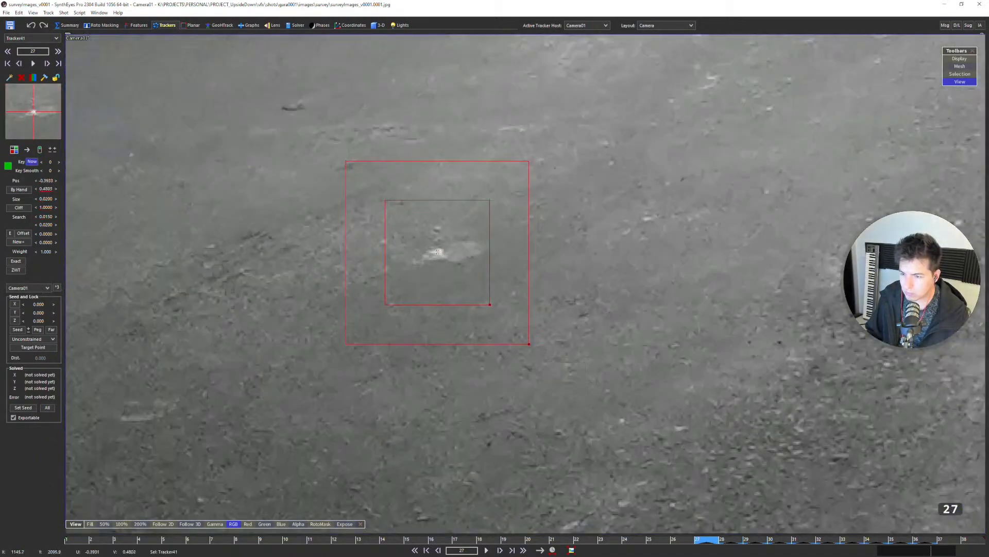
scroll(521, 247, down, 3)
key(s)
scroll(596, 160, up, 6)
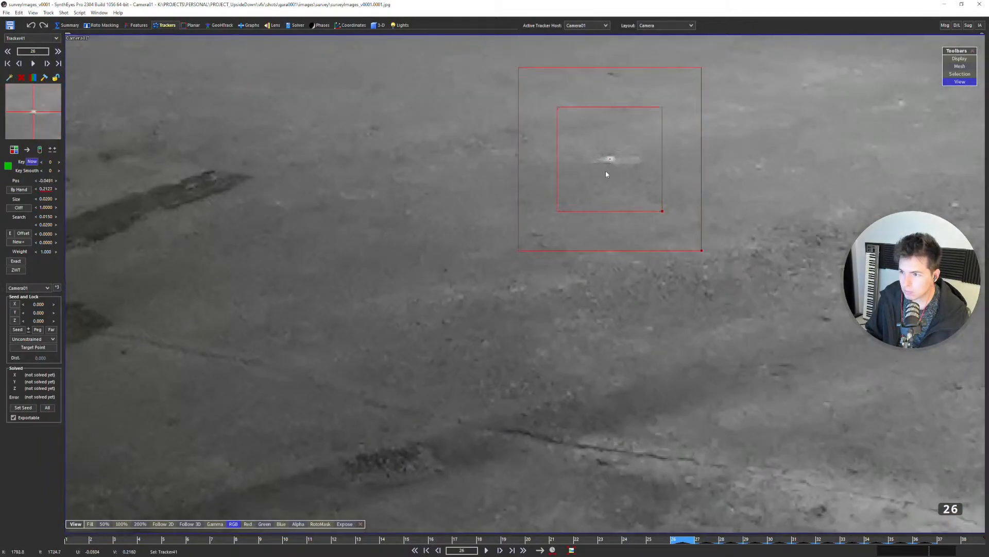
Position the floor-spot tracker on the light spot on frames 25 and 24.
scroll(552, 217, down, 4)
key(s)
scroll(549, 251, up, 6)
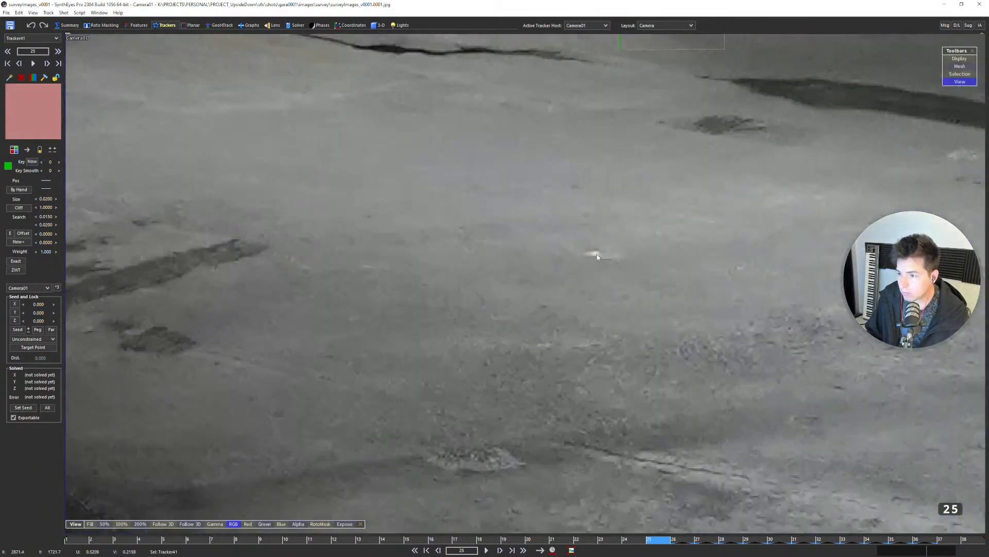
scroll(565, 264, down, 4)
key(s)
scroll(580, 273, up, 6)
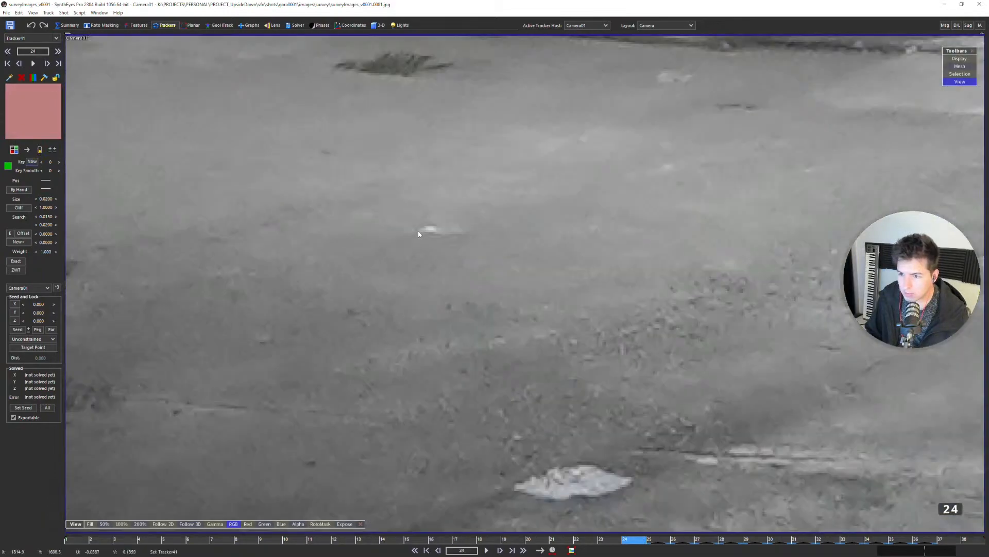
scroll(431, 237, down, 4)
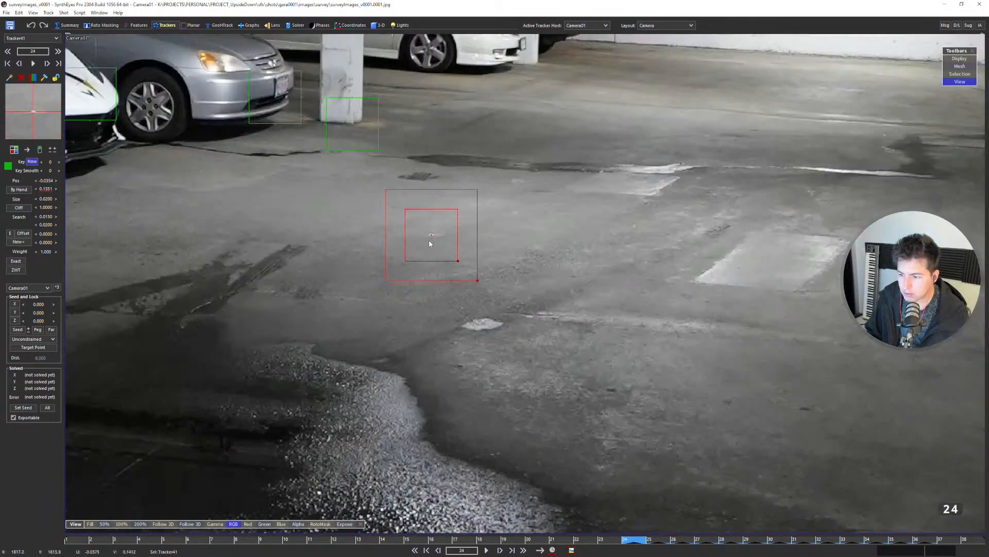
Position the floor-spot tracker on the light spot behind the puddle on frames 23 and 22.
key(s)
scroll(437, 234, up, 5)
scroll(384, 168, up, 2)
scroll(376, 196, down, 6)
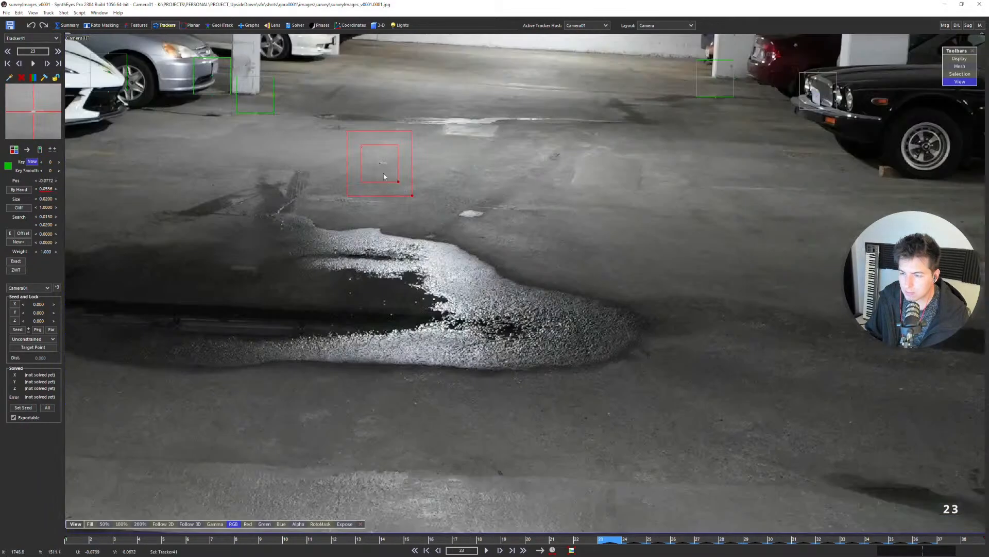
key(s)
scroll(368, 223, up, 6)
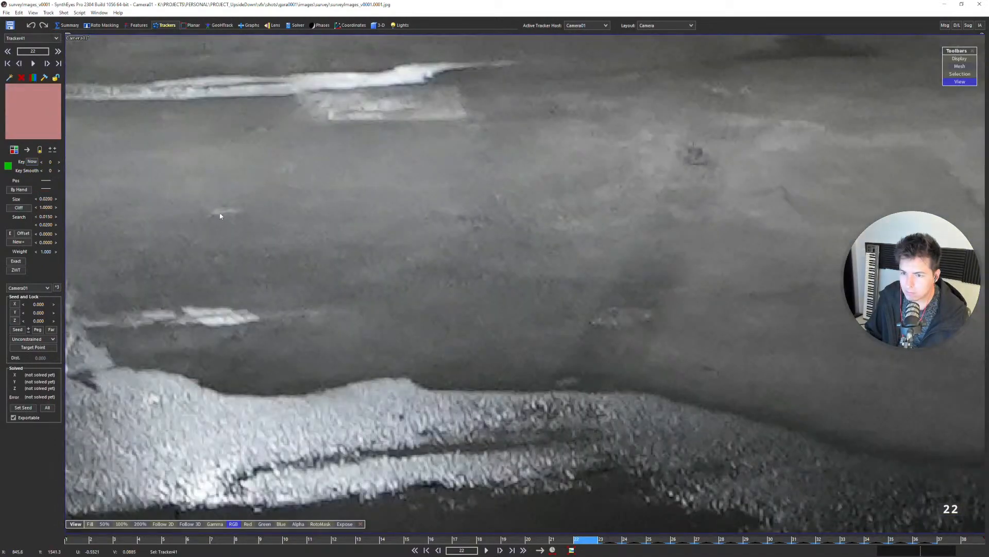
click(220, 214)
Turn on Follow 2D and check the floor-spot tracker's placement from frame 22 to frame 27.
key(5)
key(d)
scroll(436, 310, down, 4)
key(d)
key(s)
key(s)
key(d)
key(d)
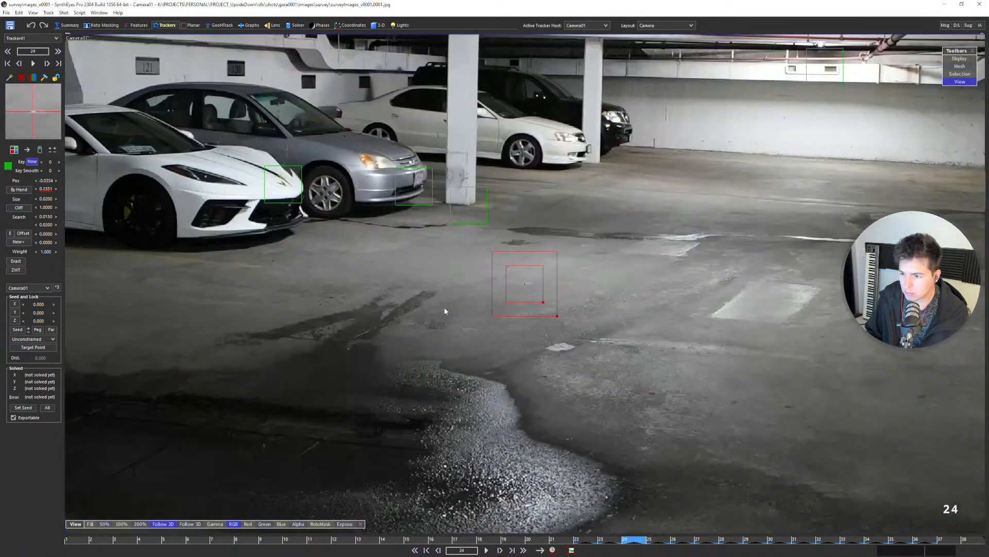
key(s)
key(s)
key(s)
key(d)
key(d)
key(d)
scroll(437, 300, down, 3)
key(d)
key(d)
key(d)
scroll(515, 289, down, 2)
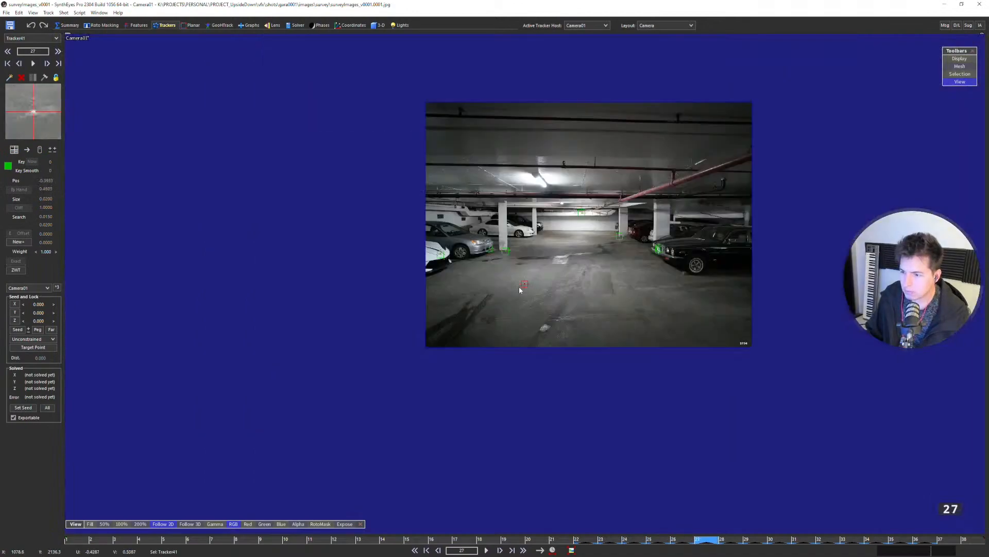
Solve the camera positions from the placed trackers and close the solver results.
key(d)
key(F9)
click(496, 375)
Compare the solved points with the trackers on the survey images forwards to frame 35.
key(d)
key(d)
key(d)
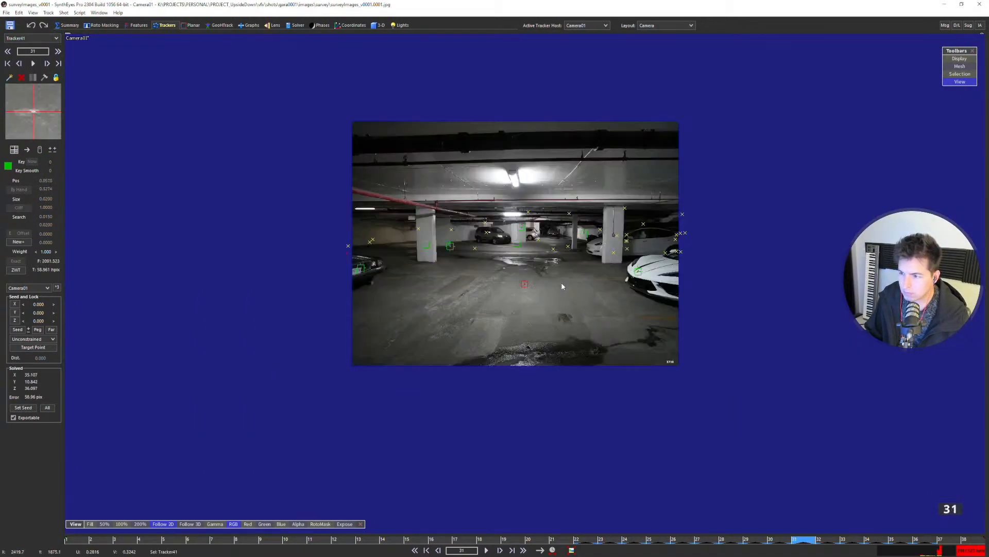
key(d)
key(d)
key(d)
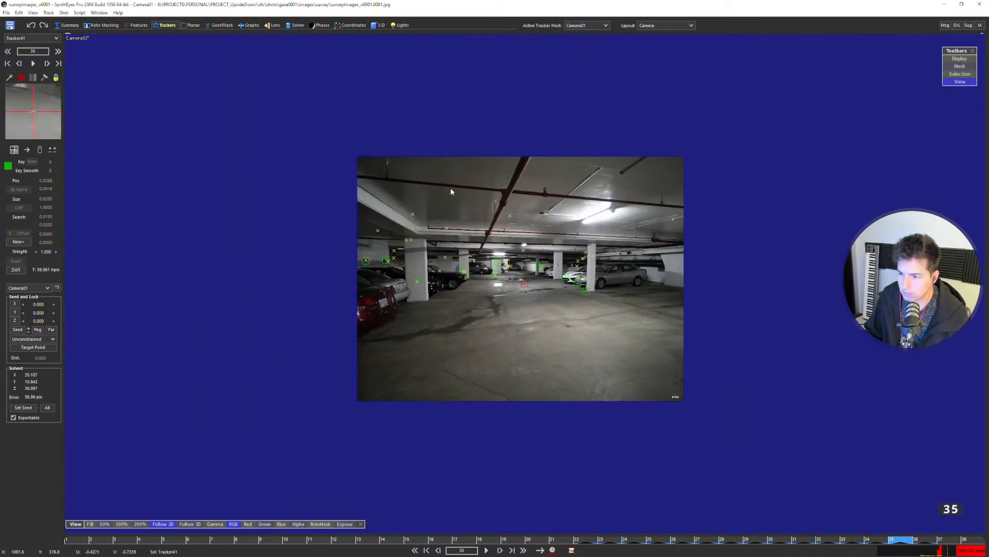
Compare the solved points with the trackers backwards from frame 35 towards frame 20.
key(s)
key(s)
key(s)
key(s)
key(s)
key(s)
key(s)
key(s)
key(s)
key(s)
key(s)
key(s)
key(s)
key(s)
key(s)
Deselect the floor-spot tracker and compare the solved points with the trackers on frame 21 and its neighbouring frames.
key(d)
click(557, 332)
key(d)
key(d)
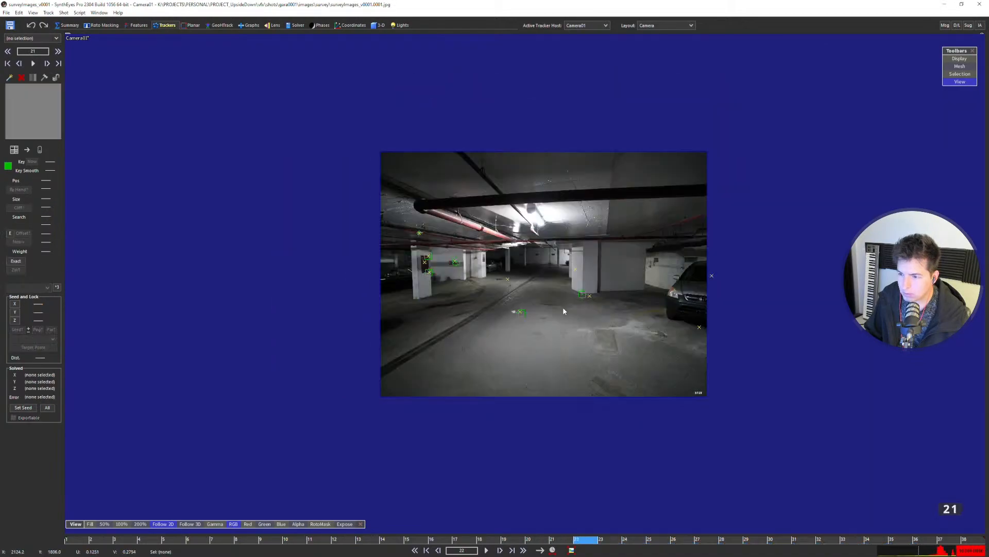
key(s)
key(s)
key(d)
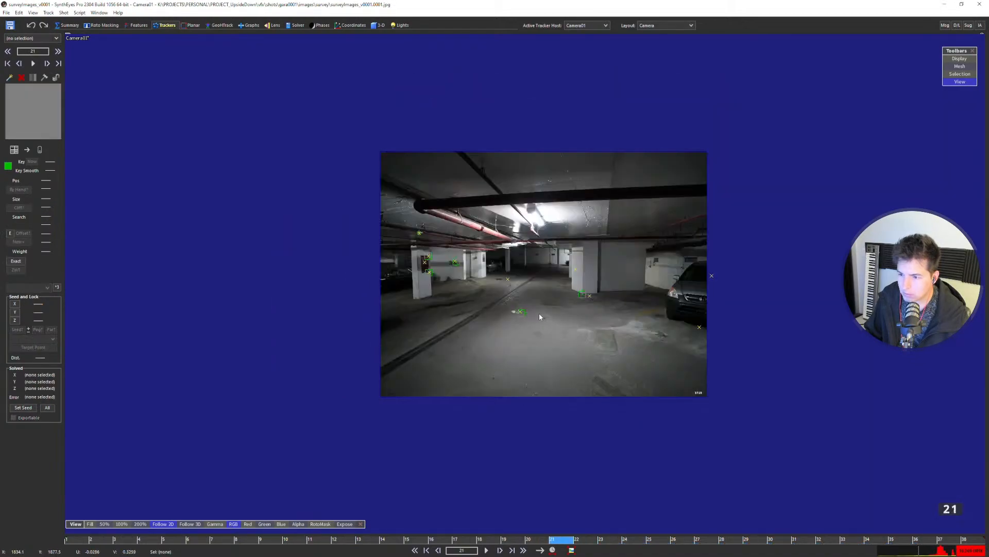
scroll(530, 282, up, 2)
middle_drag(365, 254, 332, 216)
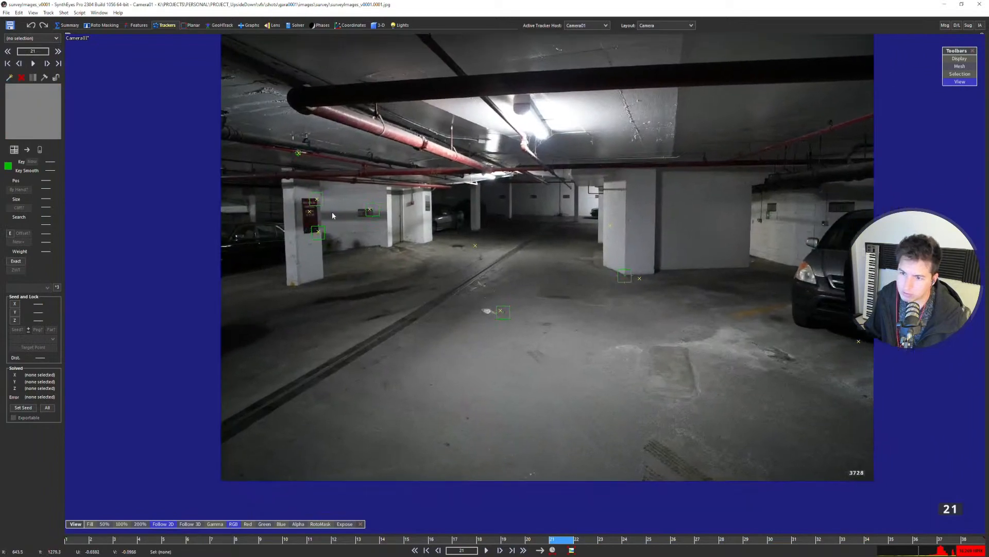
key(d)
key(s)
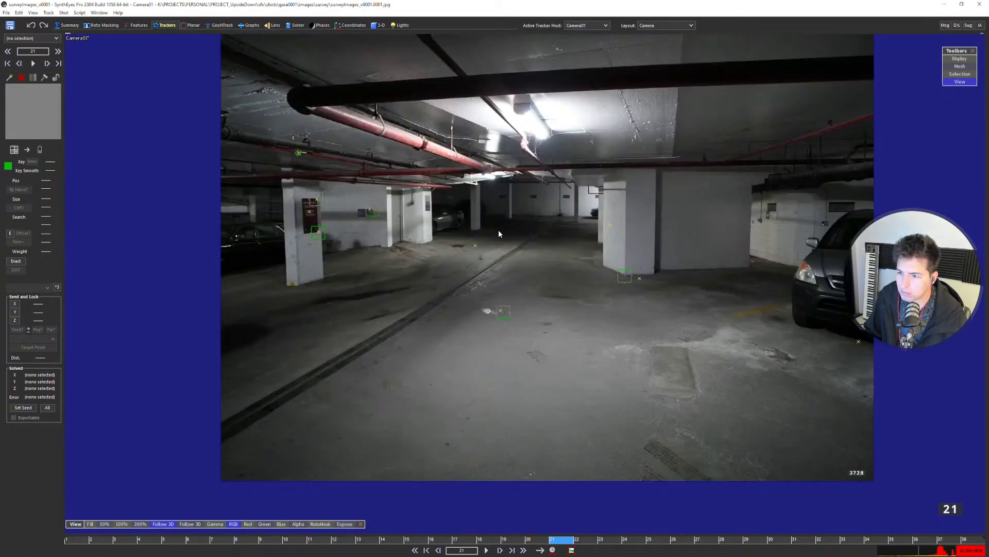
key(s)
key(d)
key(d)
key(s)
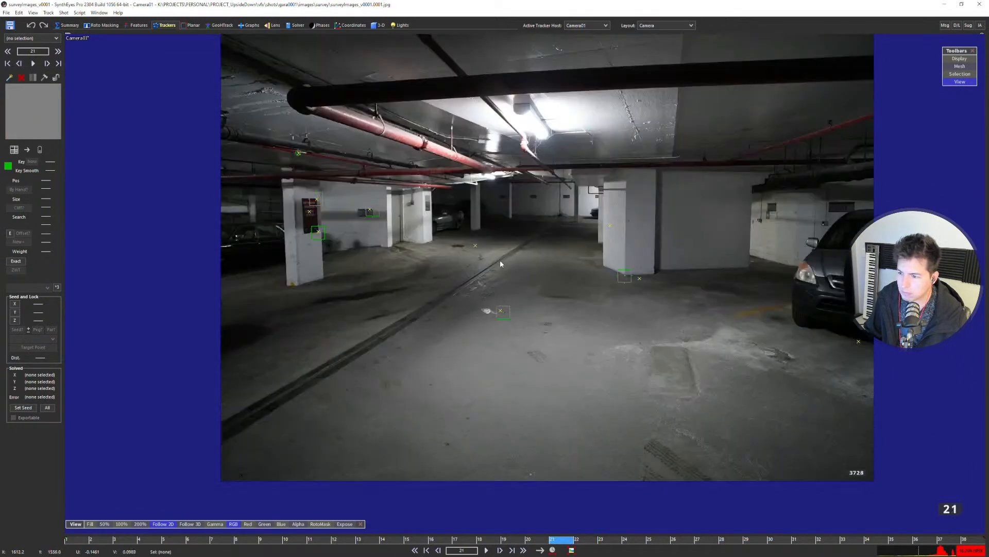
key(s)
key(d)
Check the solved points against the trackers on the survey images before frame 21.
key(s)
key(s)
key(s)
key(s)
key(s)
key(s)
key(s)
key(s)
key(s)
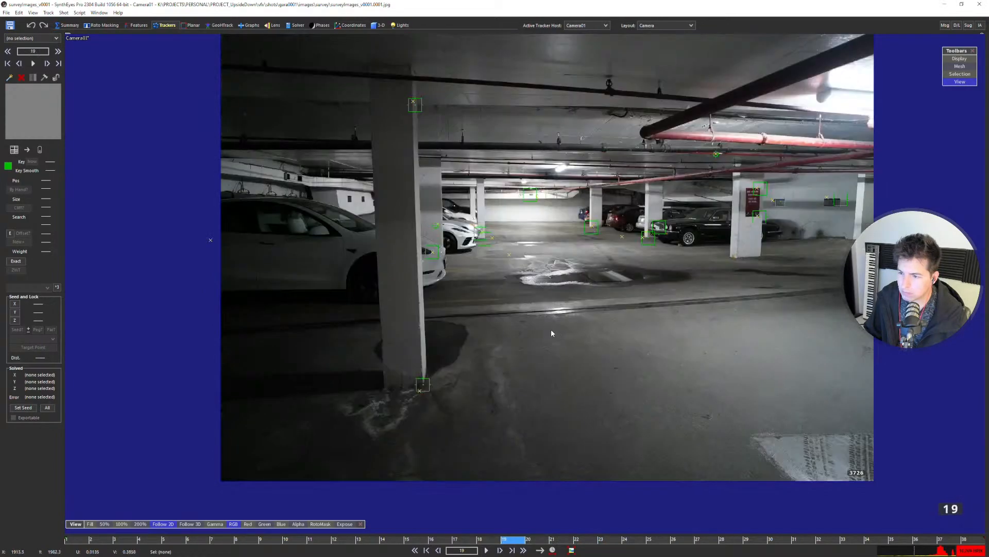
Review which frames each tracker covers in the Graph Editor's tracks view and go to frame 21.
key(s)
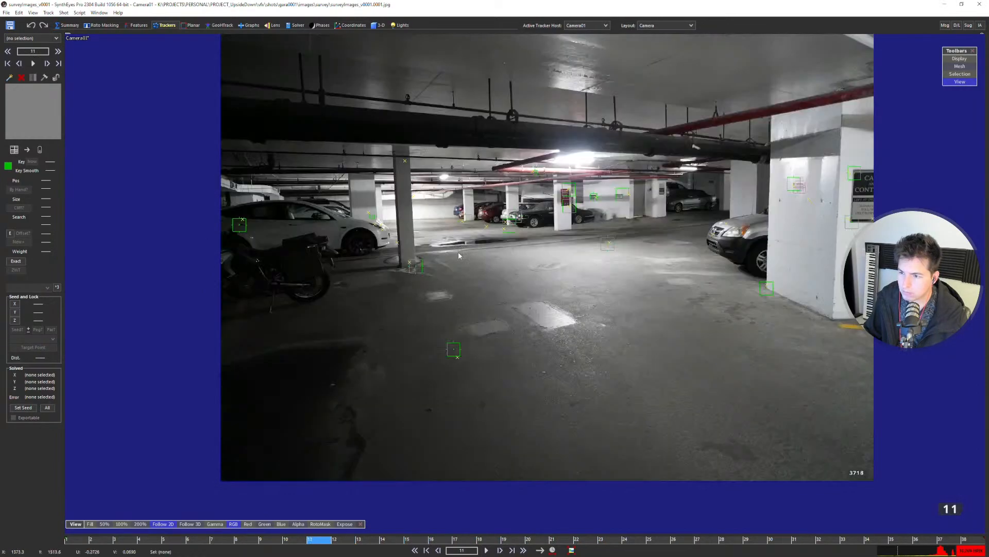
key(F7)
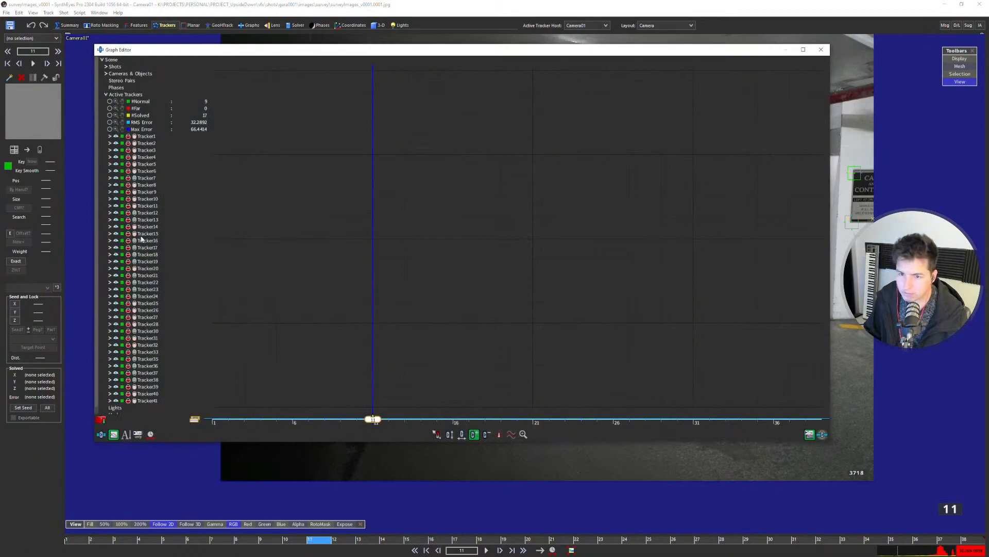
click(101, 435)
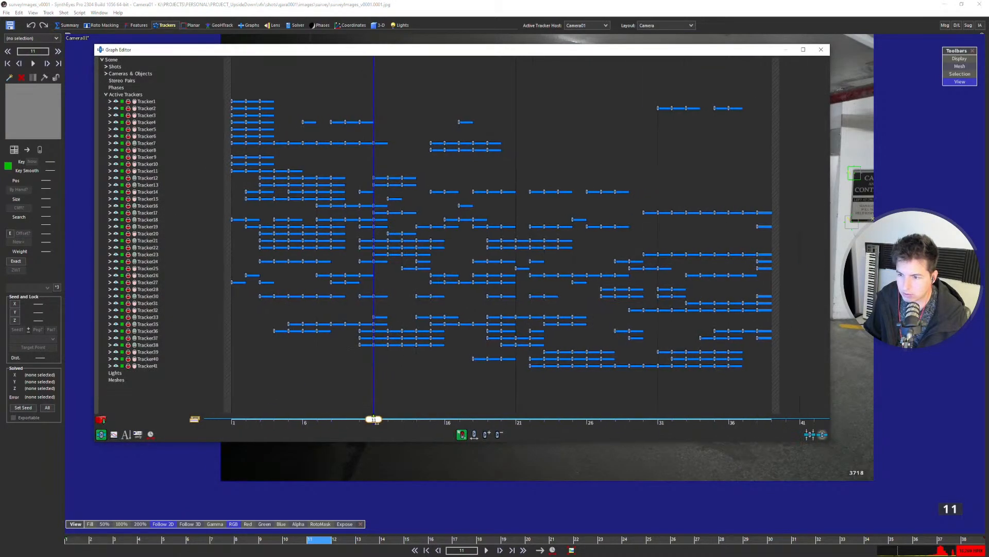
scroll(393, 237, down, 2)
scroll(370, 237, up, 2)
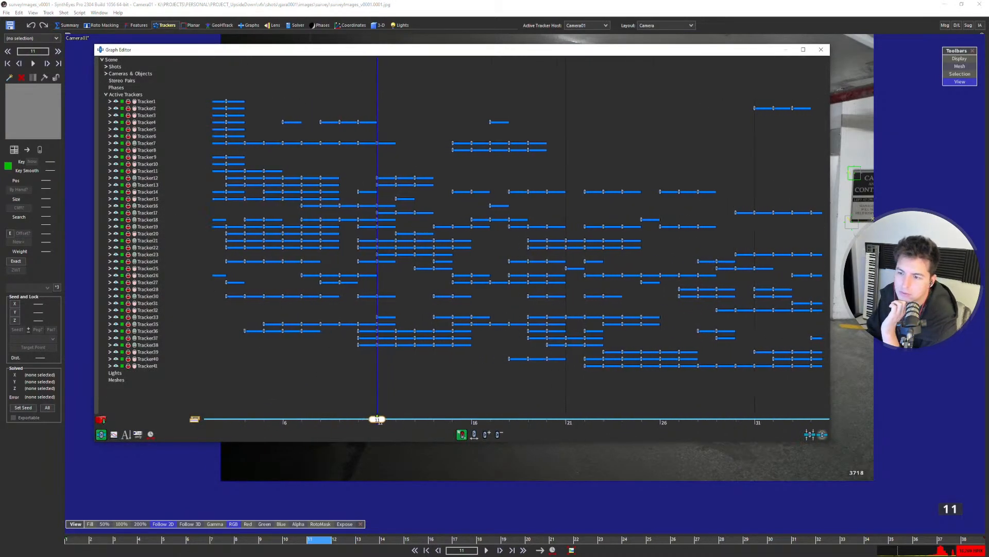
scroll(522, 237, down, 1)
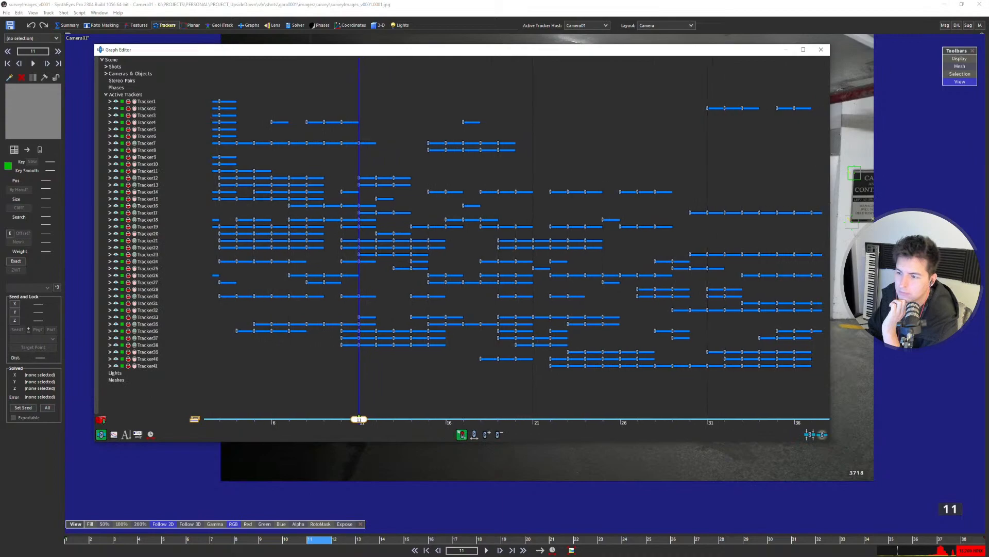
click(532, 423)
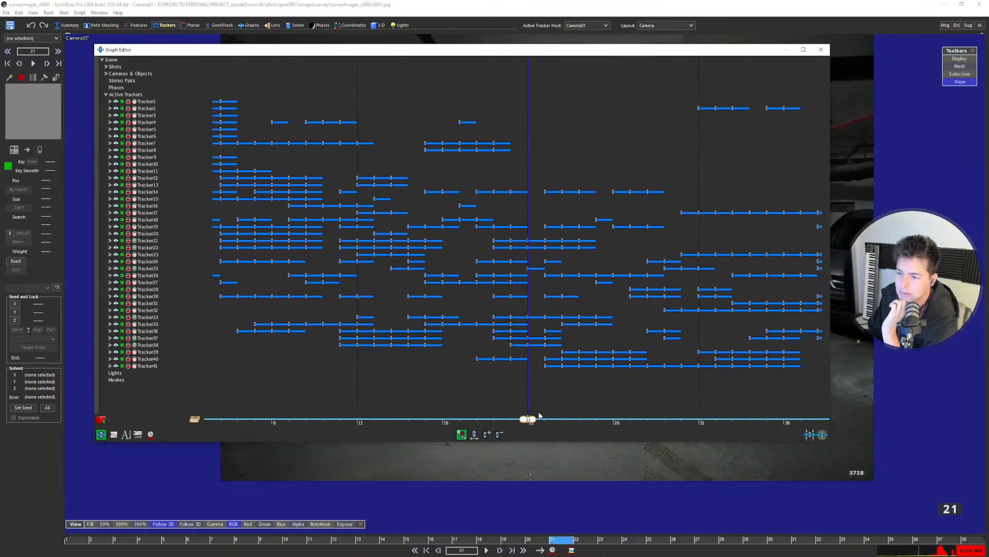
click(821, 51)
Create a new tracker on the small dark floor spot just below the existing floor tracker on frame 21.
scroll(499, 285, down, 1)
key(Left)
key(Right)
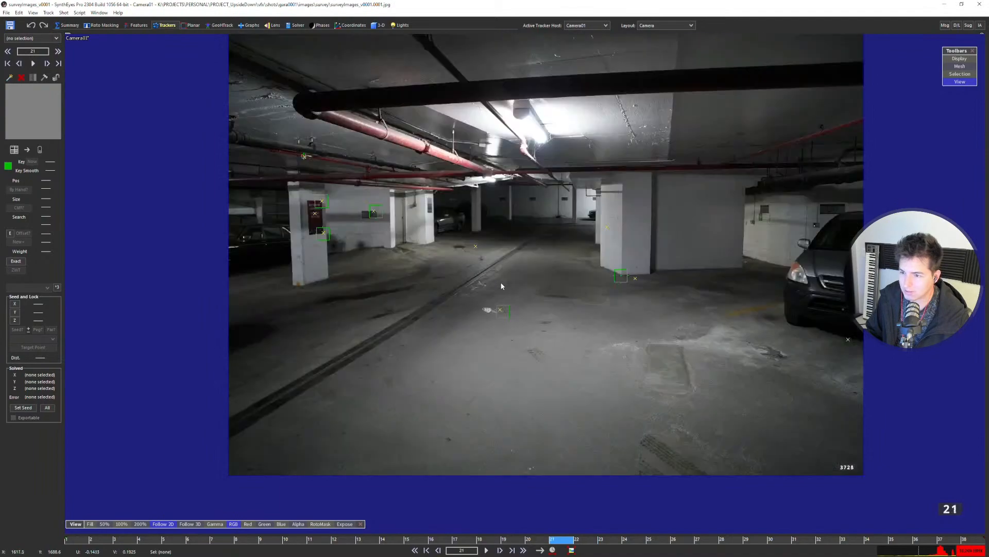
key(Right)
key(Left)
key(Right)
key(Left)
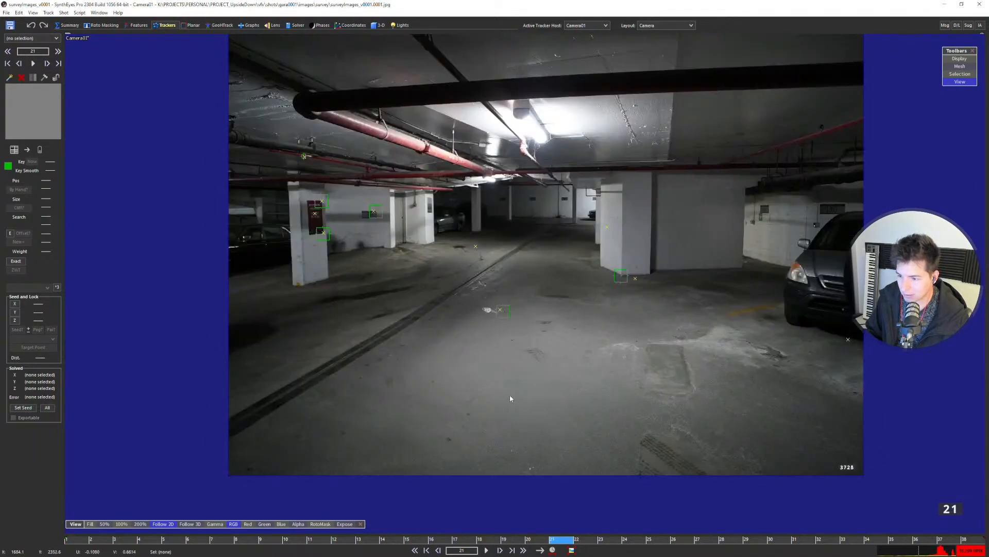
key(Right)
key(Left)
scroll(510, 345, up, 5)
key(c)
click(526, 310)
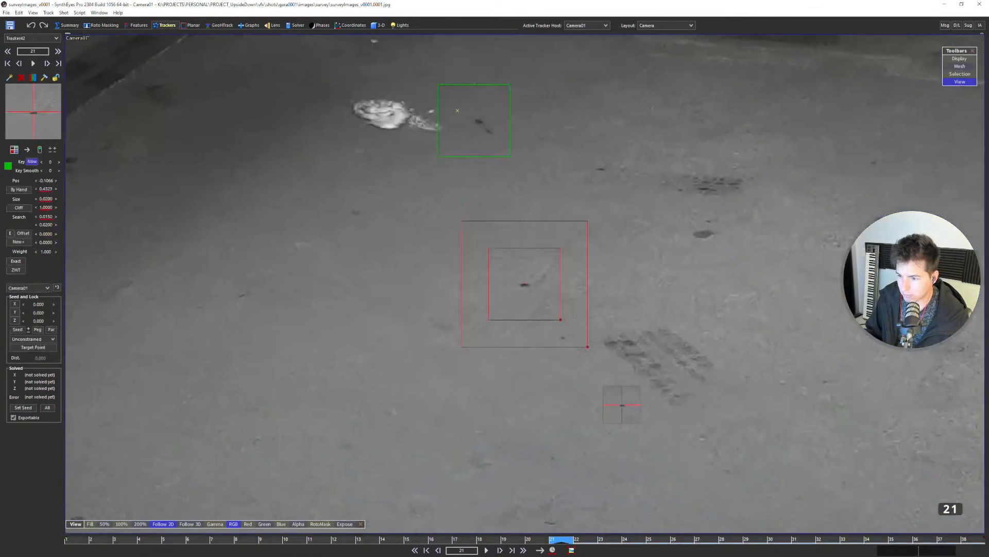
Find the new tracker's floor spot on frame 22 by comparison with frame 21 and position the tracker on it.
scroll(524, 311, down, 3)
key(Right)
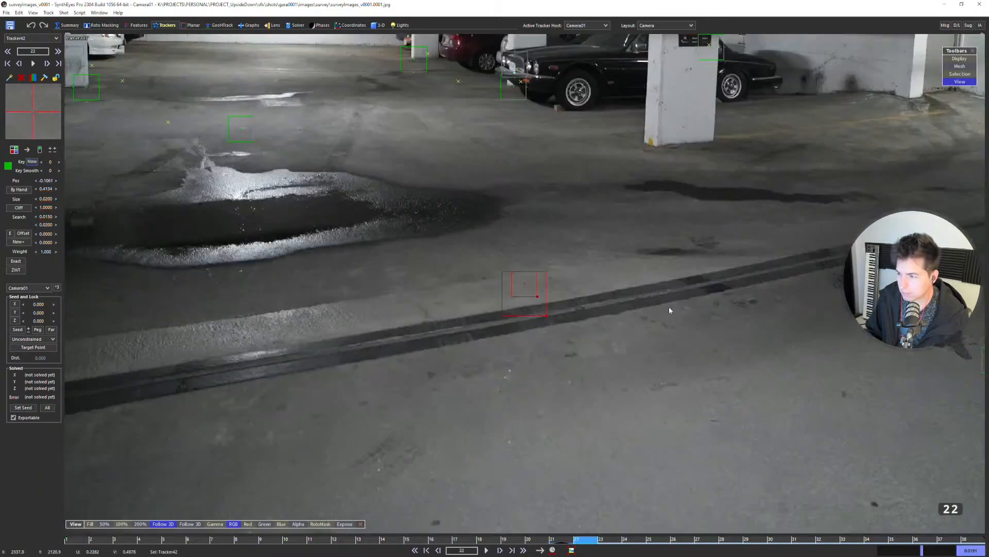
scroll(570, 286, down, 1)
key(5)
middle_drag(689, 354, 586, 287)
key(Left)
key(Right)
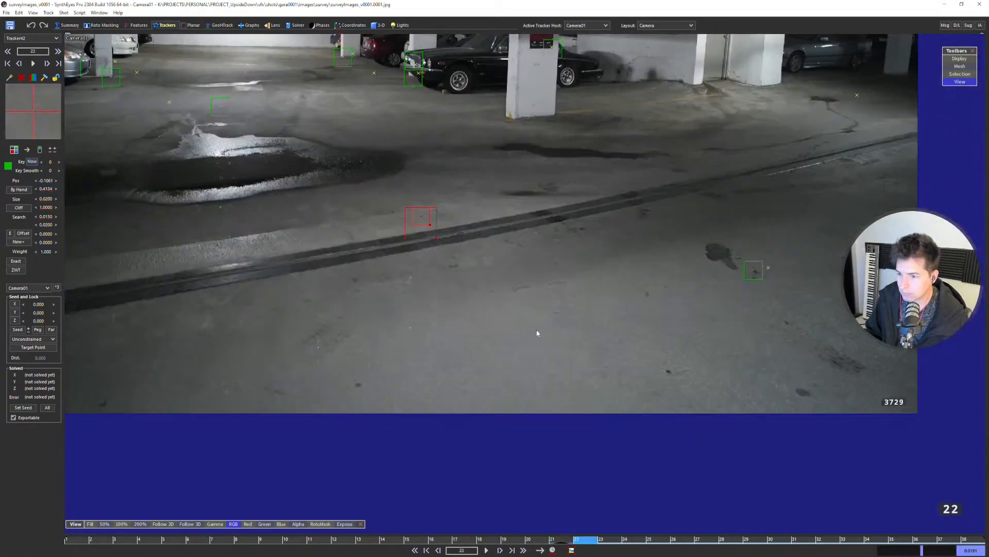
key(Left)
key(Right)
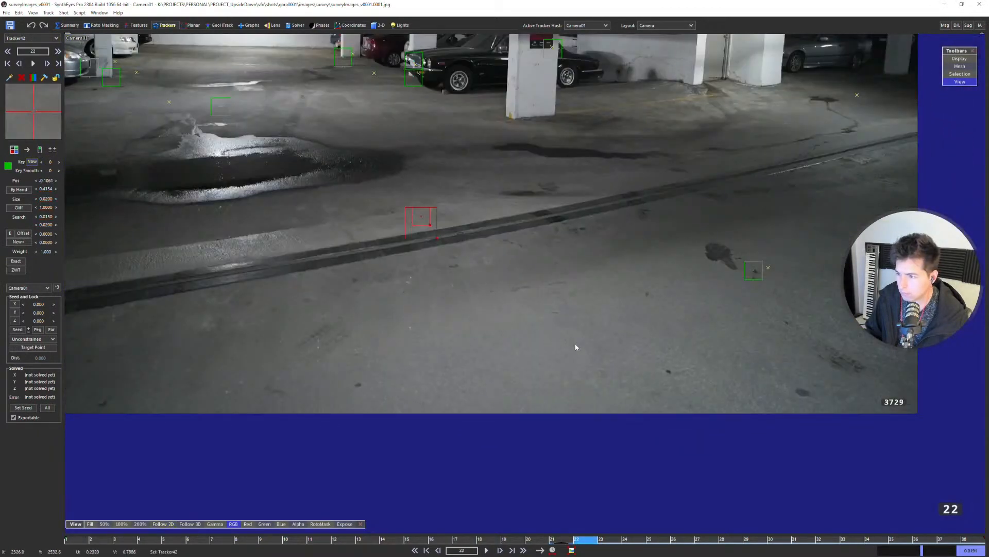
key(Left)
scroll(442, 220, up, 4)
scroll(442, 221, down, 3)
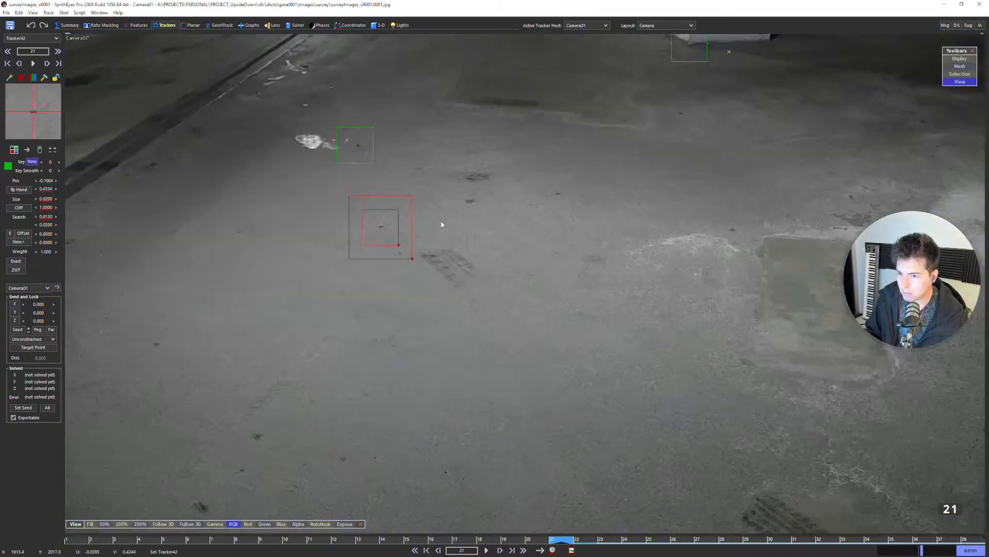
key(Right)
scroll(743, 439, up, 3)
click(753, 427)
scroll(701, 393, down, 3)
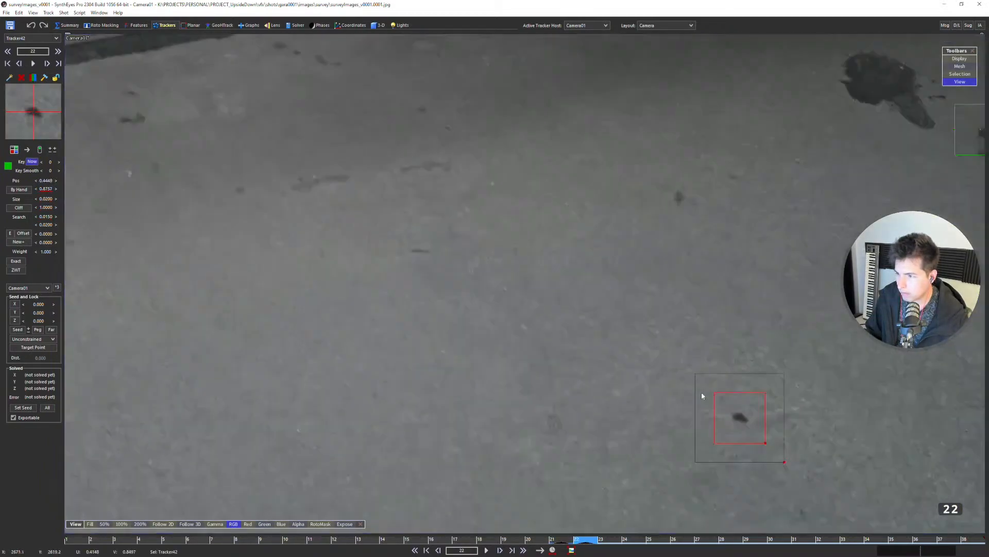
key(5)
Compare the new floor tracker's position between frames 21 and 22.
scroll(531, 314, down, 1)
key(Left)
key(Right)
key(Left)
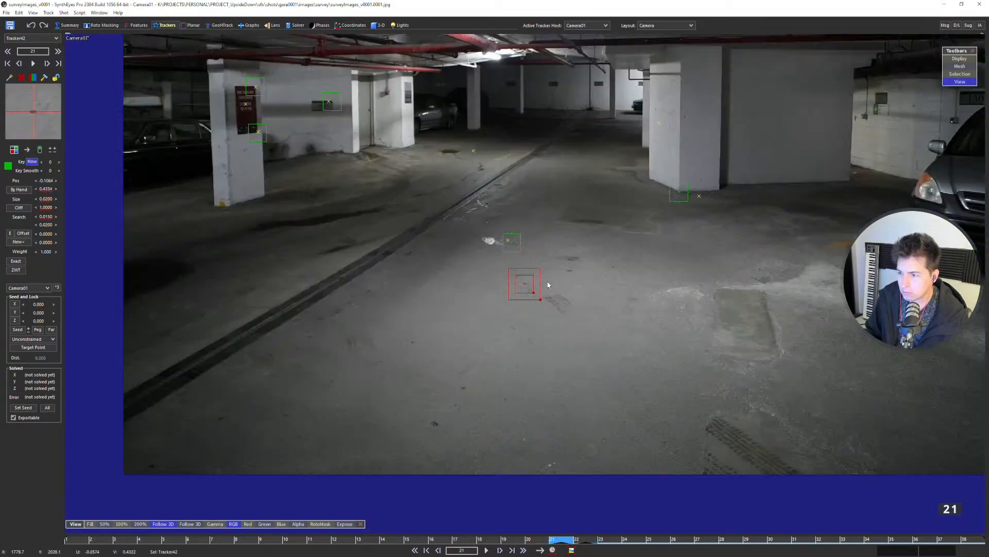
scroll(542, 239, up, 3)
key(Right)
key(Left)
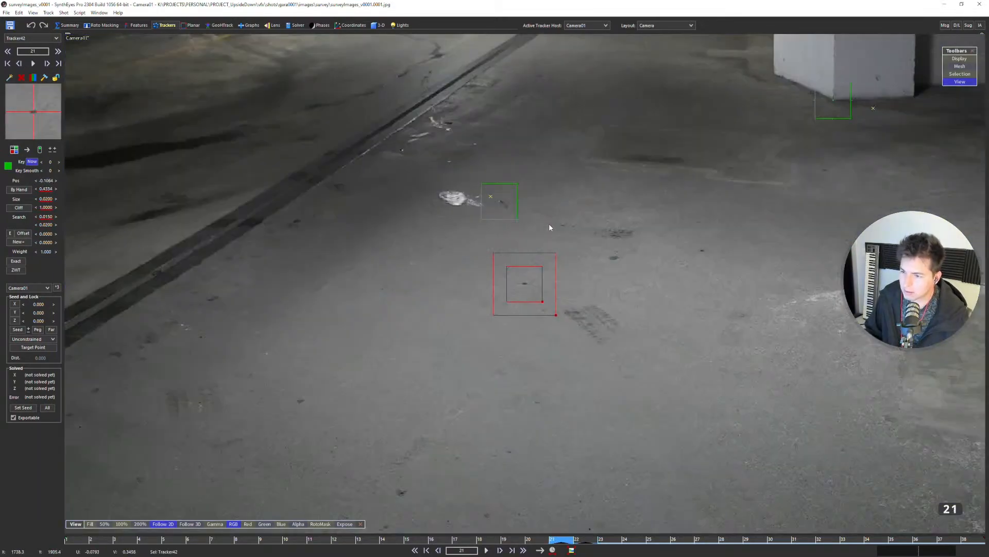
key(Right)
key(Left)
key(Right)
scroll(549, 227, down, 4)
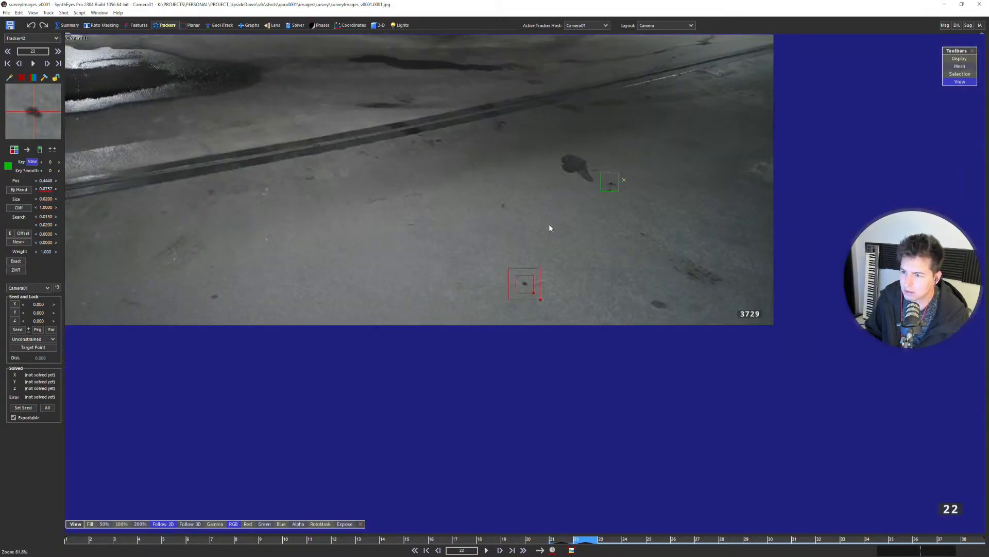
Check the survey images from frame 22 to frame 25 for the new tracker's floor spot and return to frame 1.
key(Right)
key(Right)
key(Right)
key(Right)
key(Right)
key(Right)
key(Right)
key(Right)
key(Right)
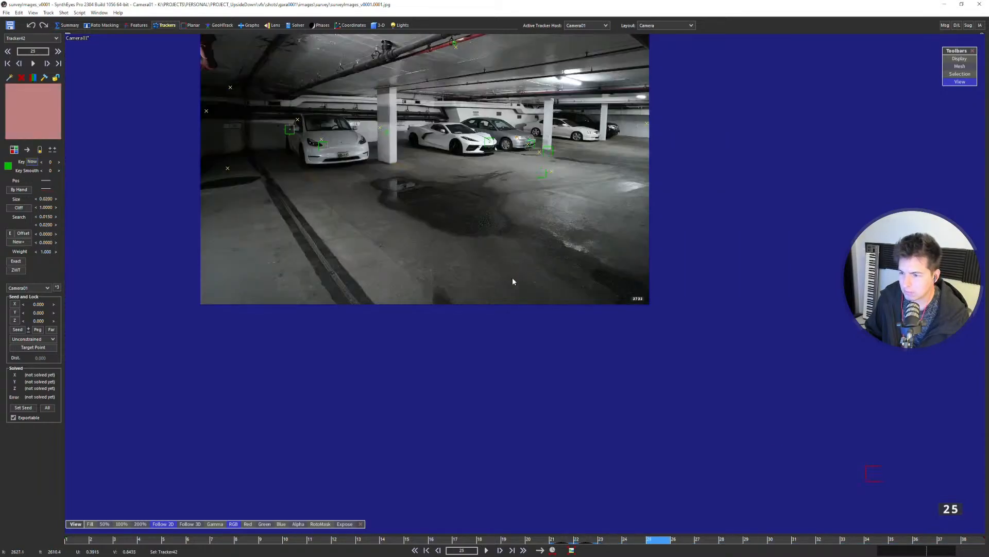
key(ctrl+Left)
key(Left)
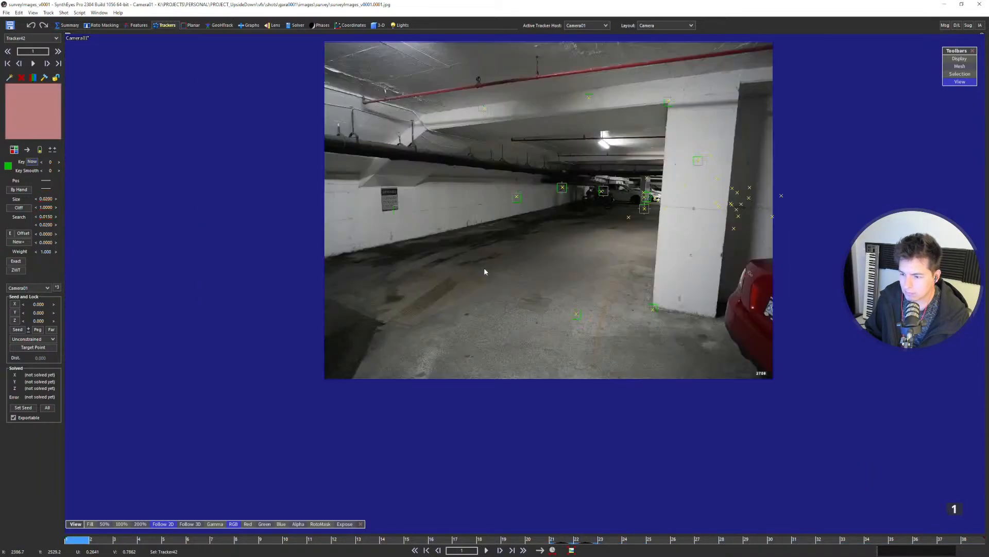
Position the new tracker on the same floor spot above the tire-tread mark on frame 20, using frame 21 as reference.
scroll(484, 268, up, 4)
key(Left)
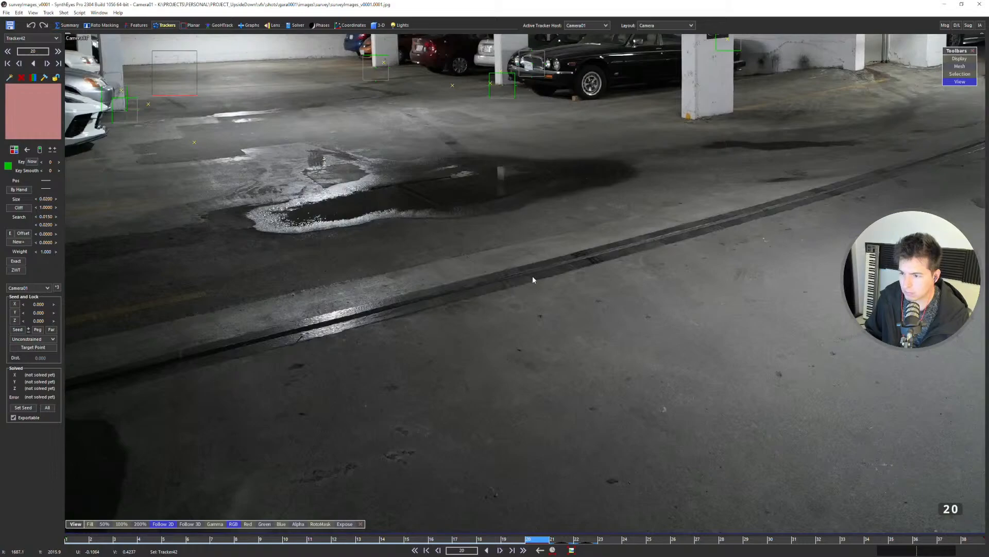
scroll(541, 285, down, 4)
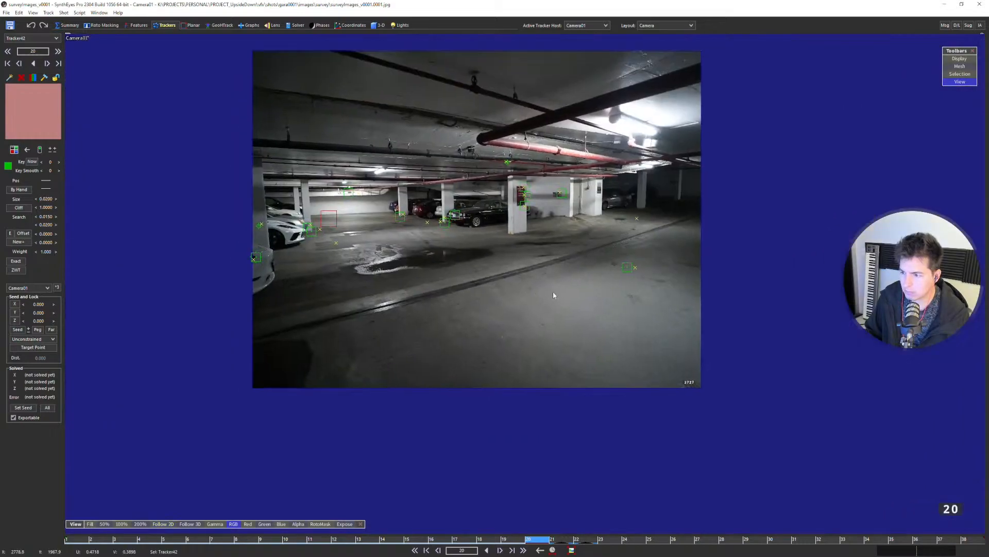
scroll(554, 299, up, 5)
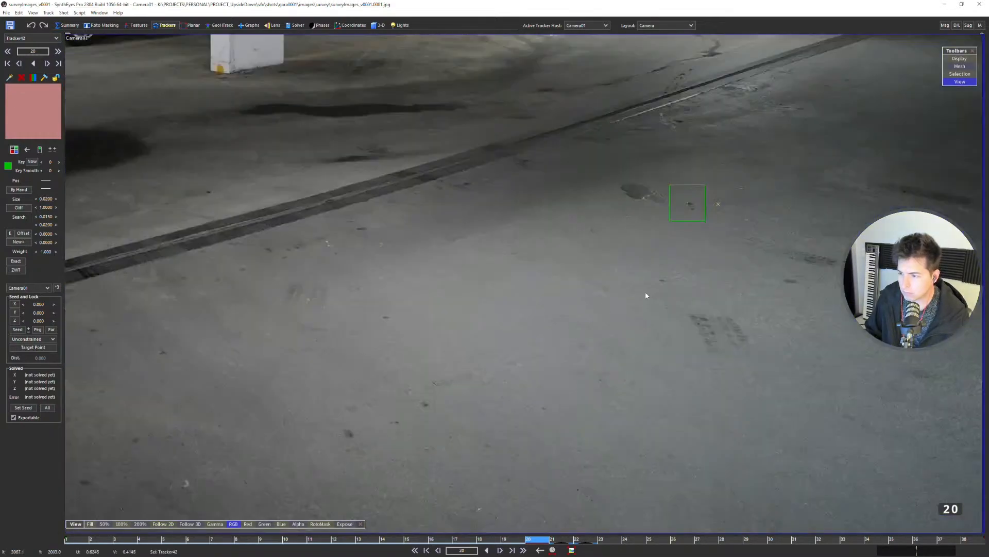
scroll(647, 295, down, 4)
key(Right)
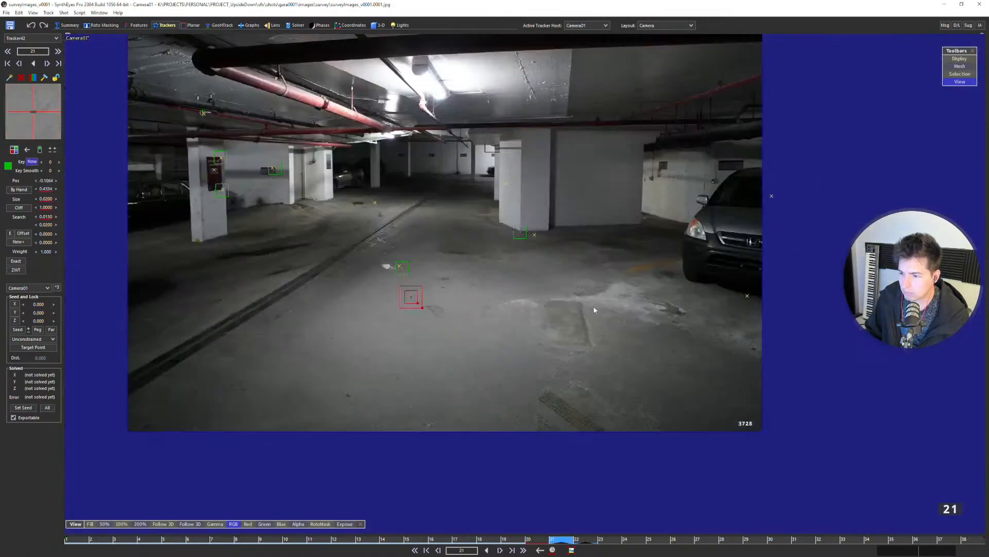
key(Left)
scroll(644, 280, up, 6)
scroll(638, 240, down, 3)
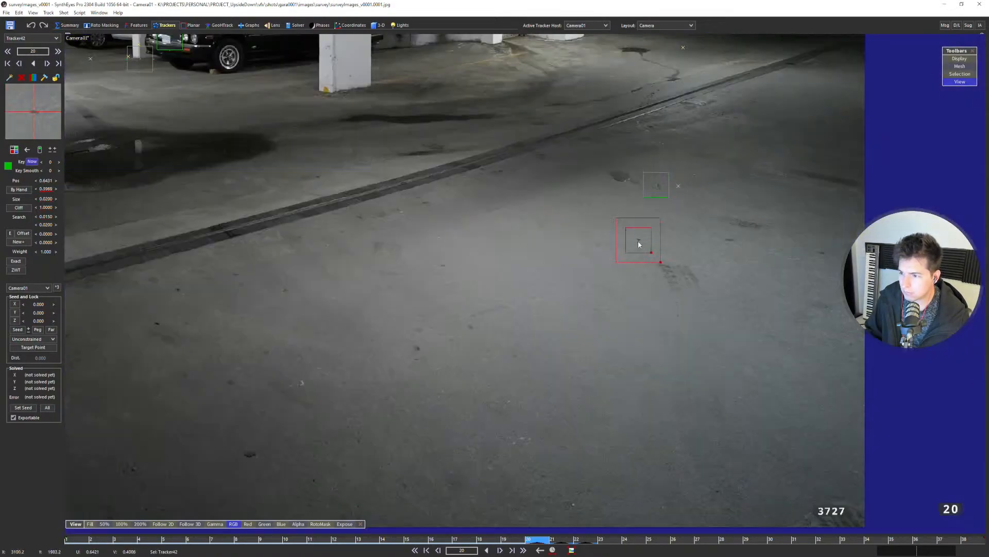
Position the tracker on the same floor spot near the image edge on frame 19 and compare it with frame 20.
key(Left)
scroll(512, 277, down, 3)
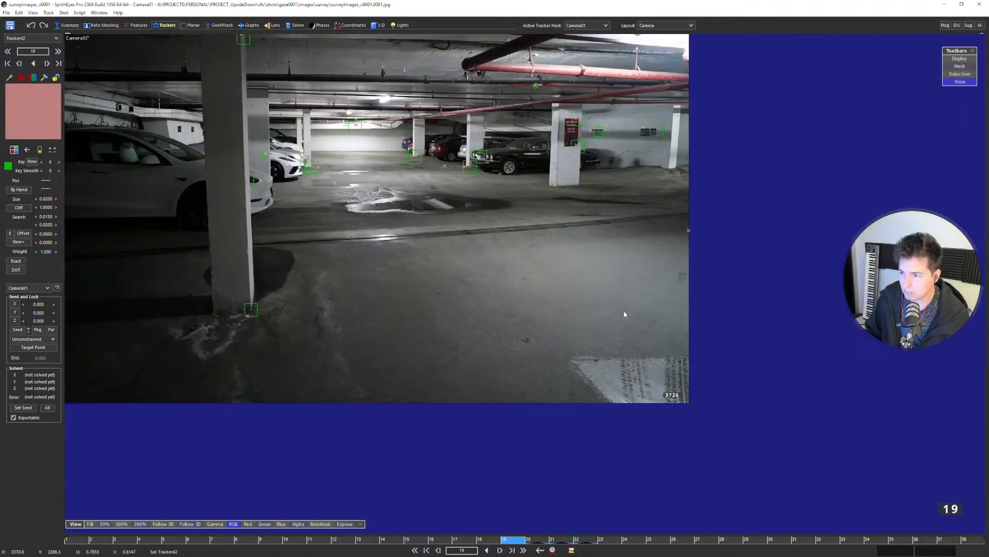
scroll(623, 314, up, 6)
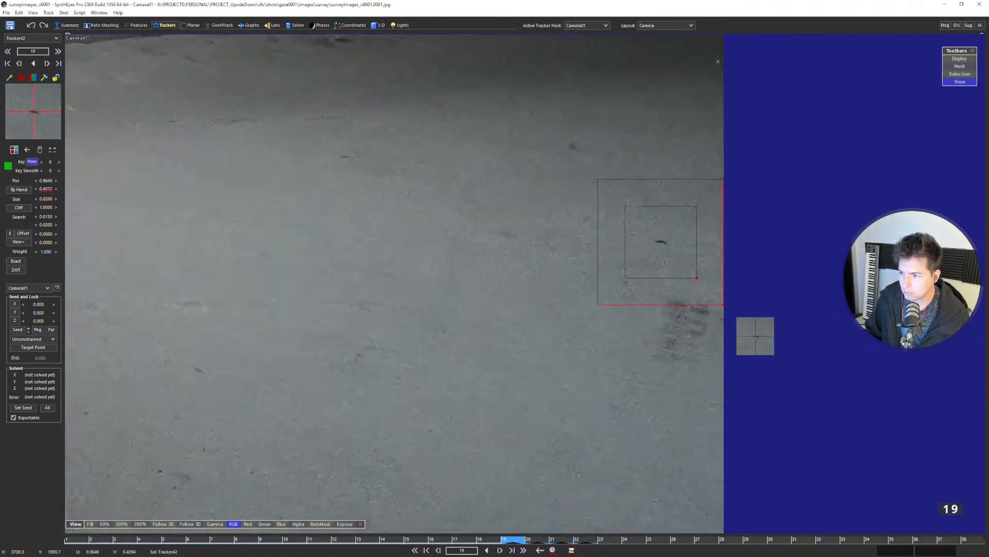
key(5)
key(Right)
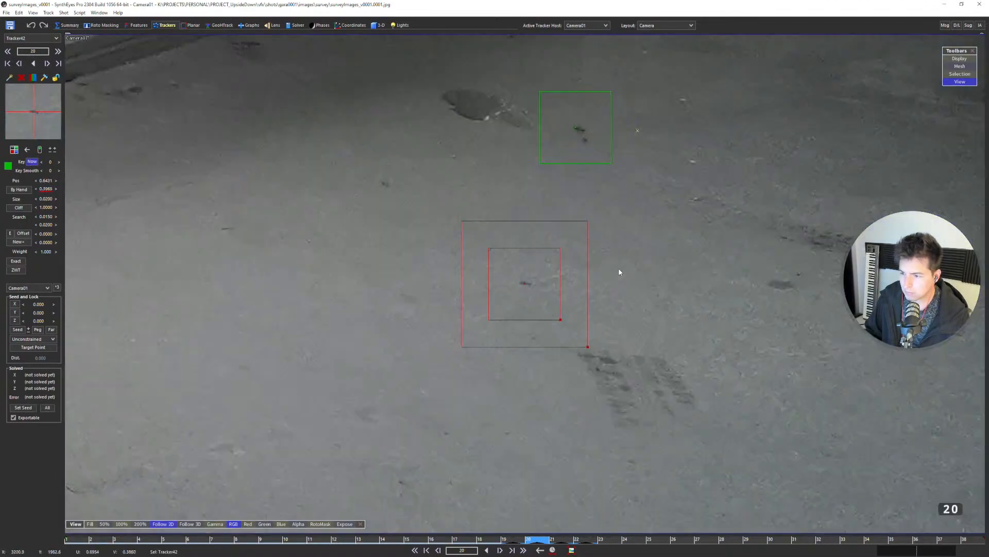
key(Left)
key(Right)
key(Left)
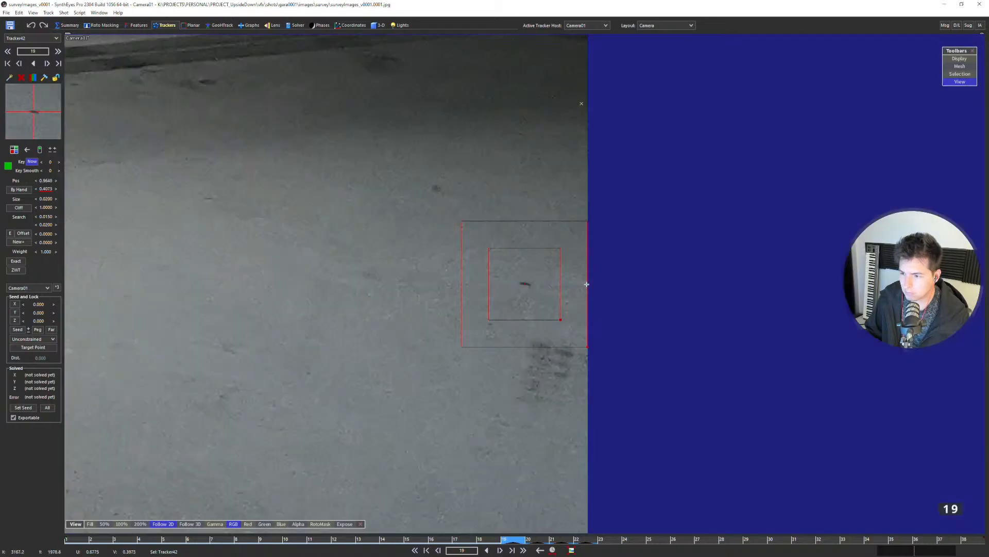
Step back through the earlier survey images and position the tracker on the same floor spot on frames 15 and 14.
scroll(574, 283, down, 3)
key(Left)
key(Left)
scroll(525, 300, down, 1)
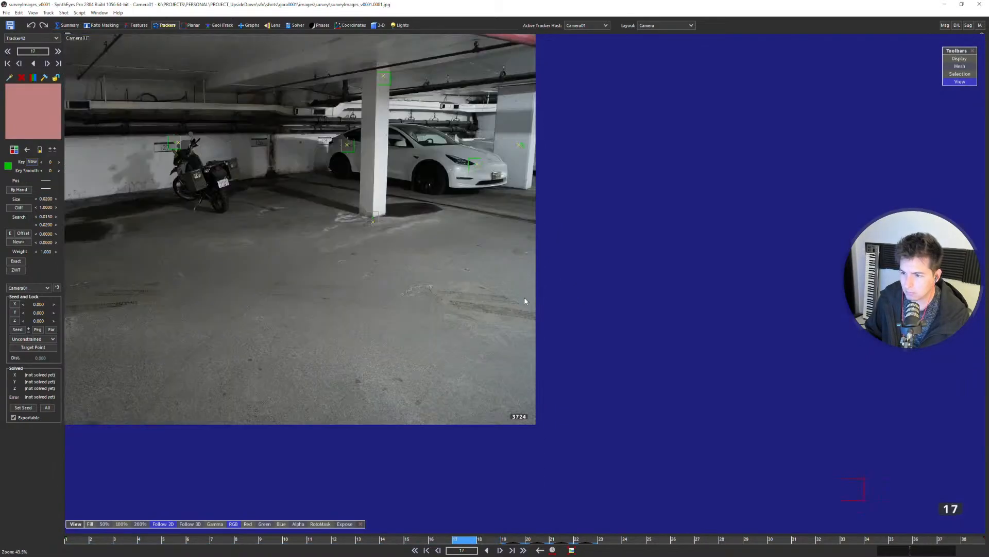
scroll(449, 300, down, 1)
key(Left)
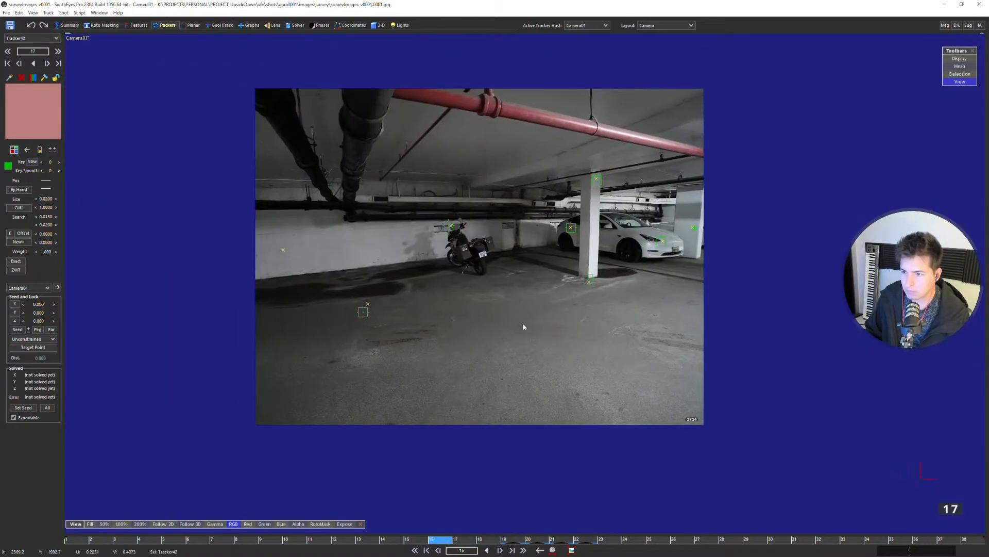
key(Left)
scroll(592, 289, up, 4)
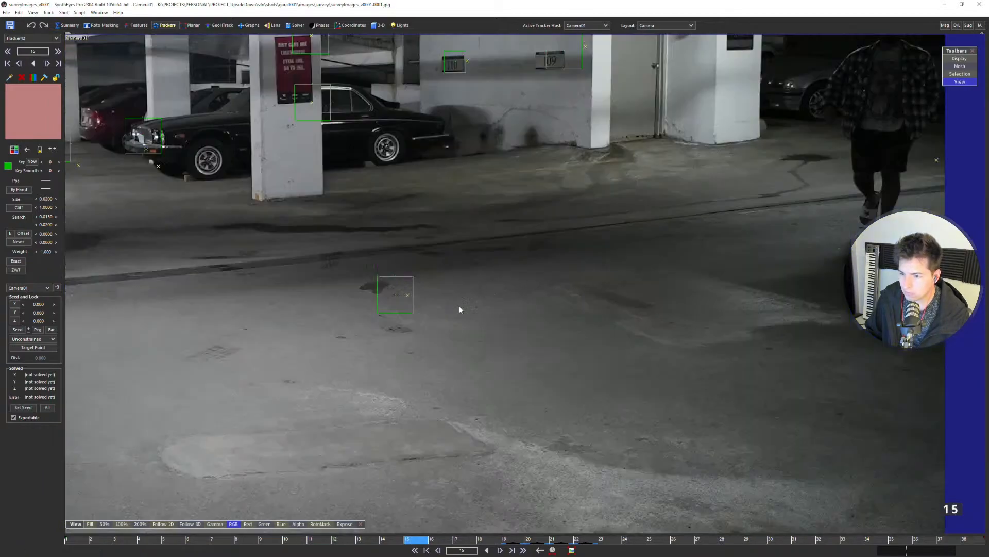
scroll(460, 309, down, 3)
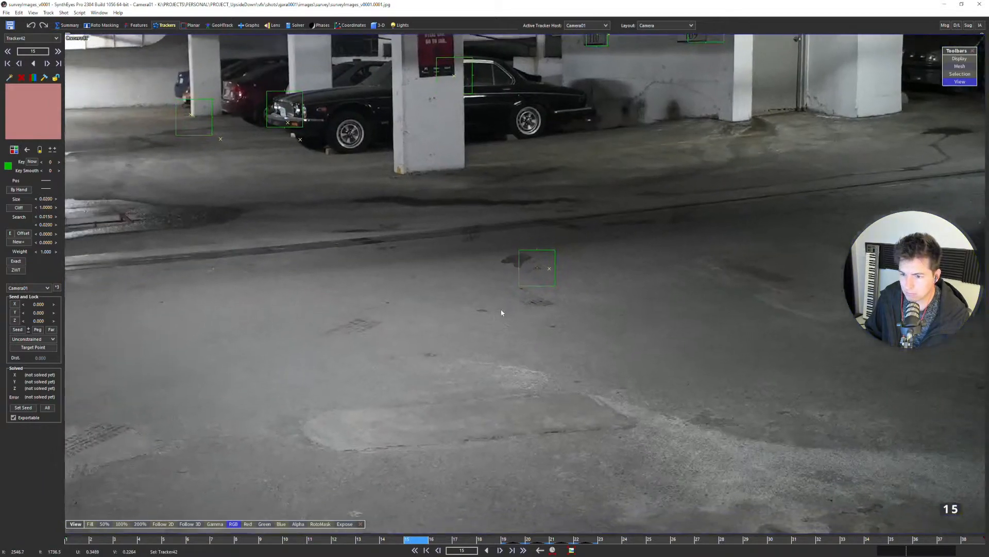
scroll(390, 298, up, 4)
key(Left)
scroll(440, 298, down, 3)
scroll(405, 286, up, 4)
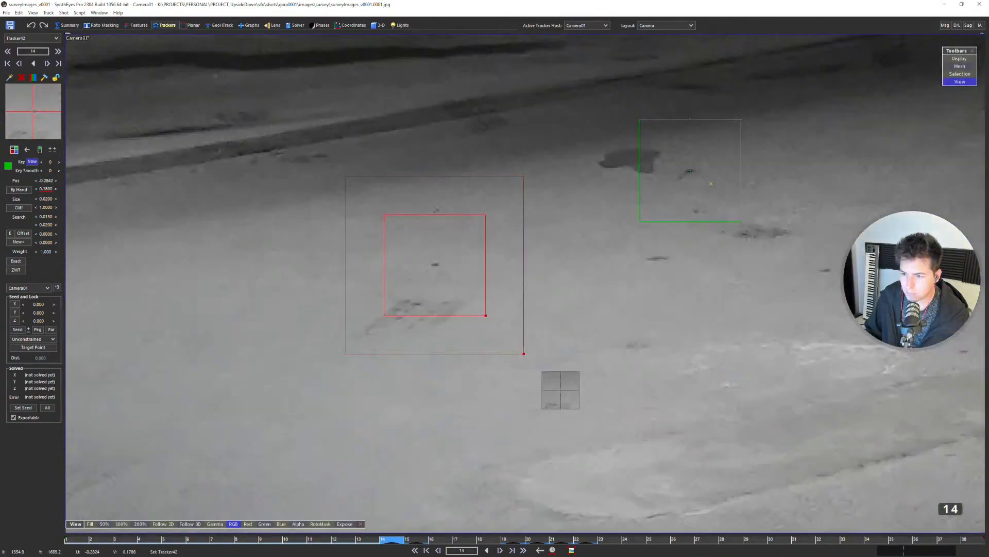
Position the tracker on the matching floor spot on frame 13.
scroll(392, 294, down, 3)
key(Left)
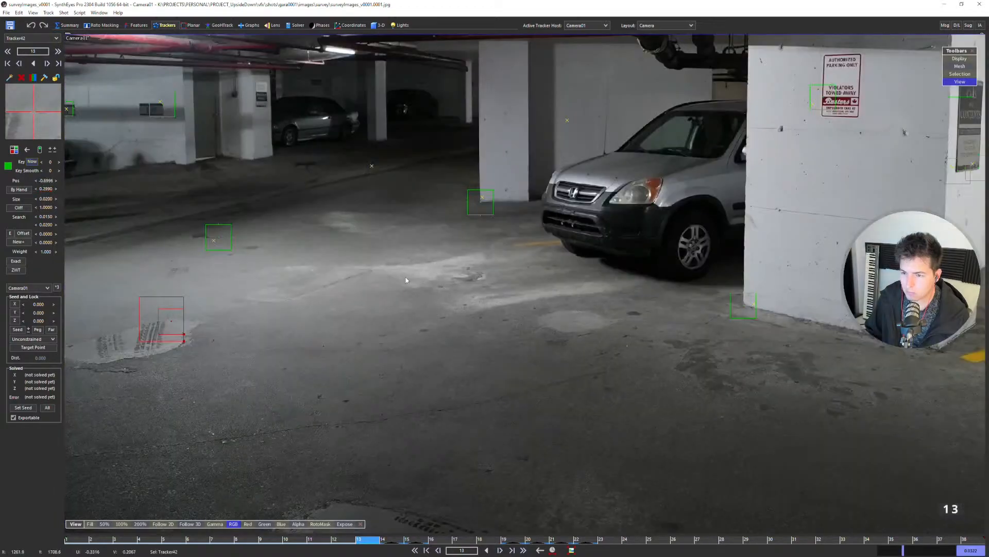
scroll(378, 292, up, 4)
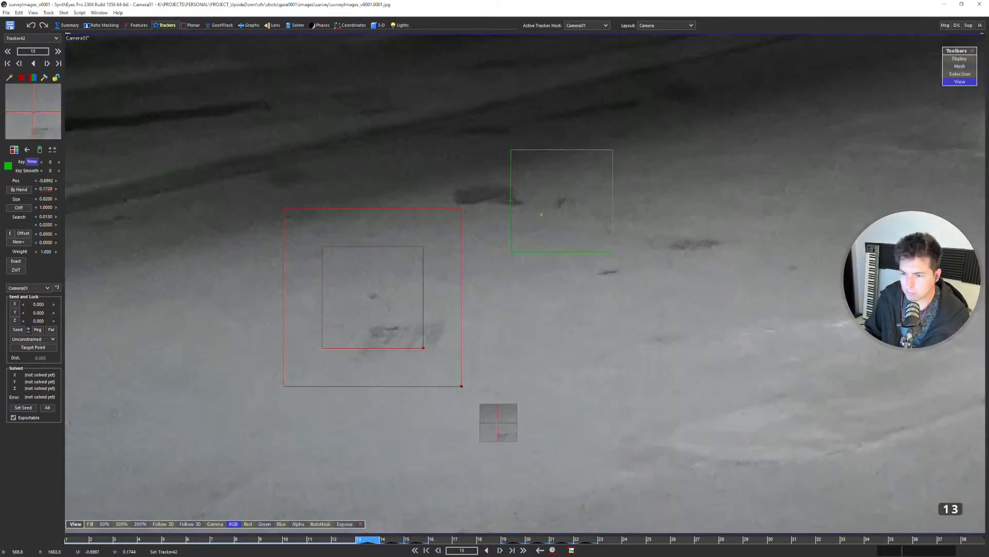
Position the tracker on the matching floor spot on frame 12.
scroll(387, 278, down, 3)
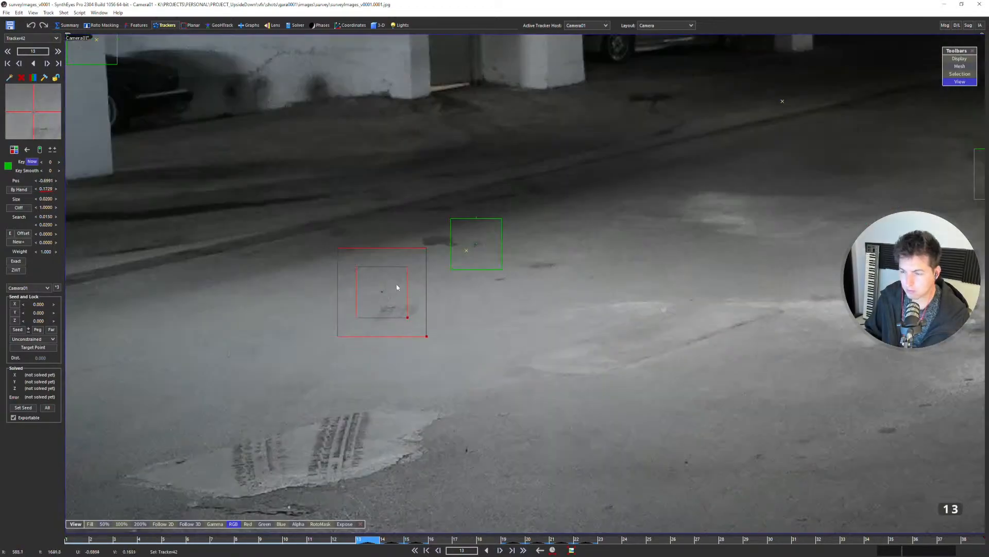
key(Left)
scroll(472, 257, up, 4)
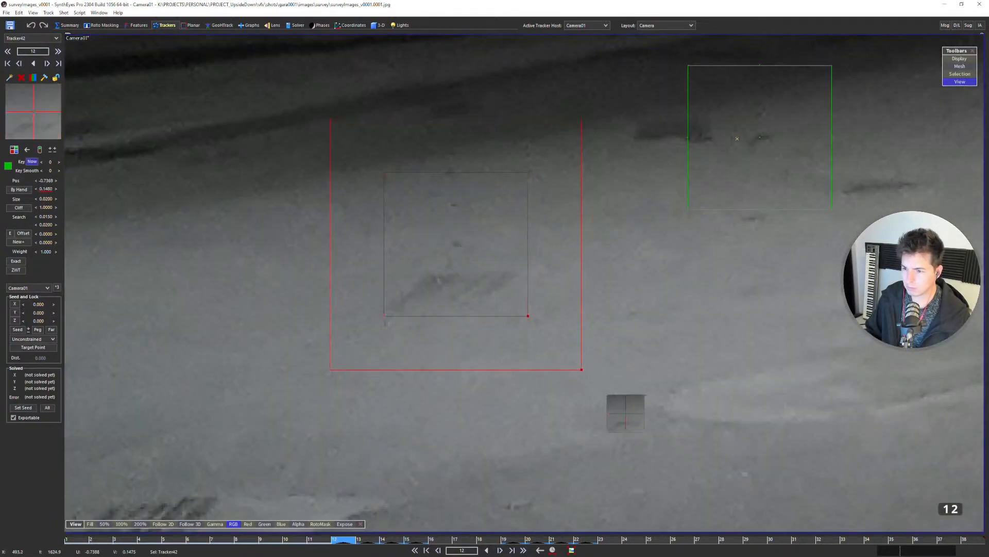
scroll(473, 260, down, 3)
key(Left)
scroll(526, 278, down, 1)
Review the tracker's placements across the survey images from frame 11 up to frame 22.
key(Right)
key(Right)
key(Right)
key(Right)
key(Right)
key(Right)
key(Right)
key(Right)
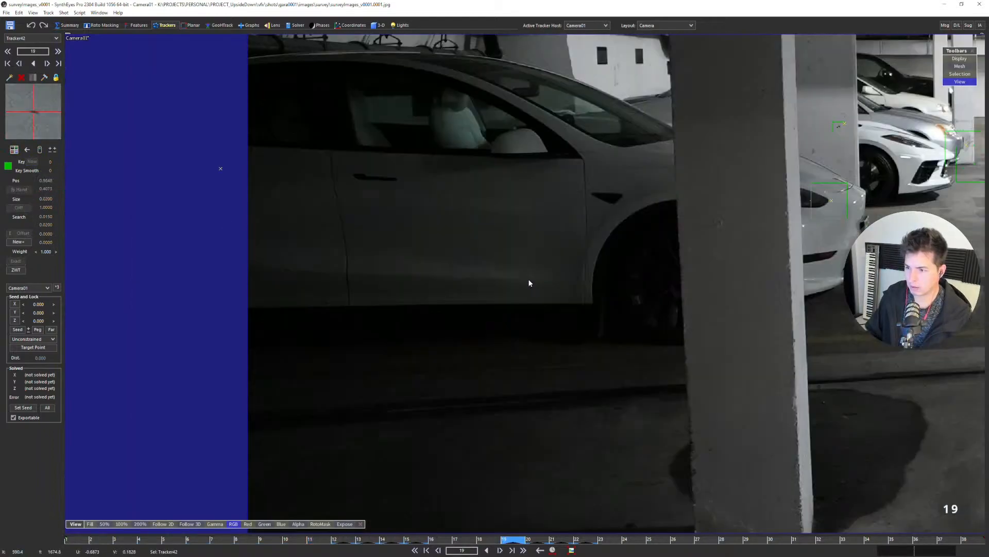
key(Right)
key(Right)
key(Right)
scroll(529, 277, down, 2)
key(Left)
key(Left)
Solve the cameras again with the added floor tracker and centre the view on that tracker on frame 20.
key(F9)
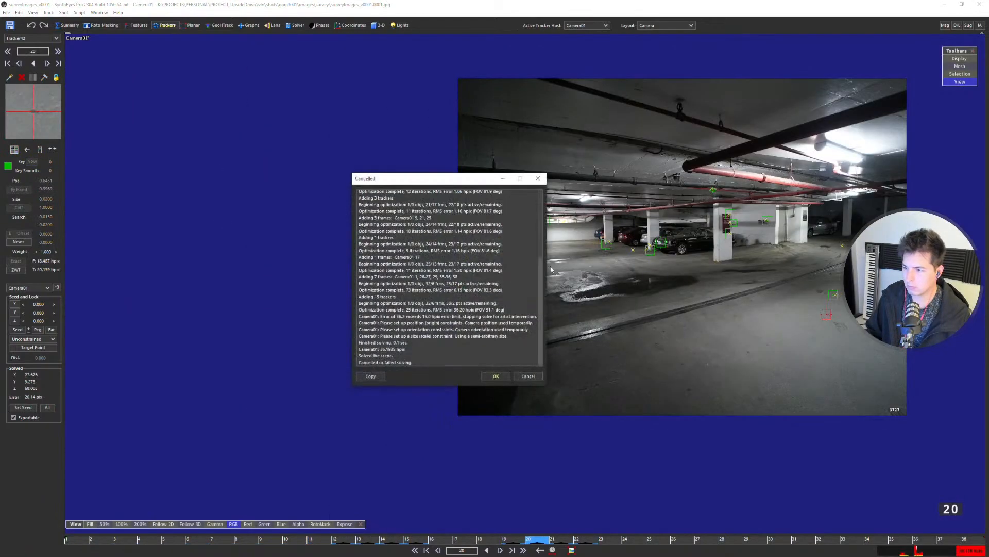
click(505, 374)
key(Right)
key(Right)
key(Left)
key(Left)
key(5)
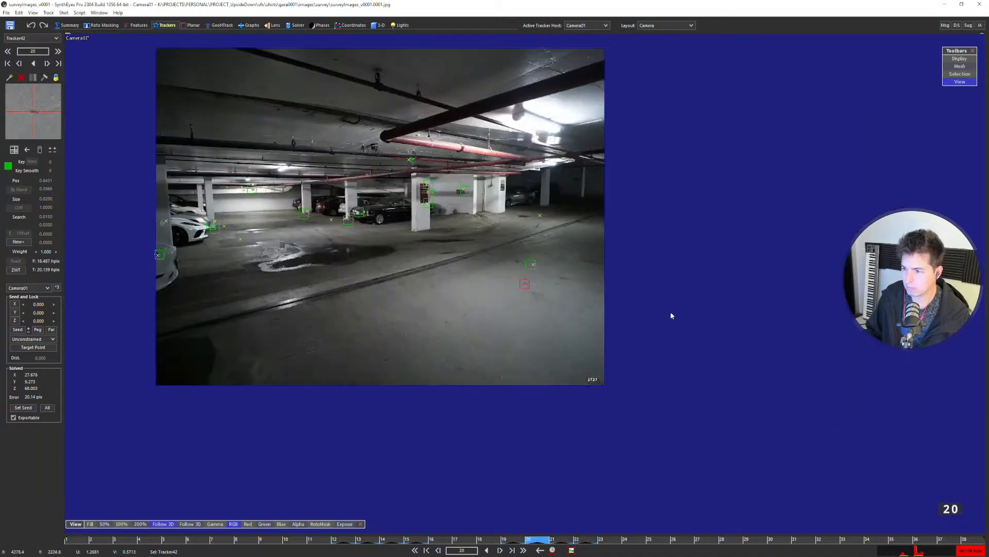
scroll(403, 255, up, 1)
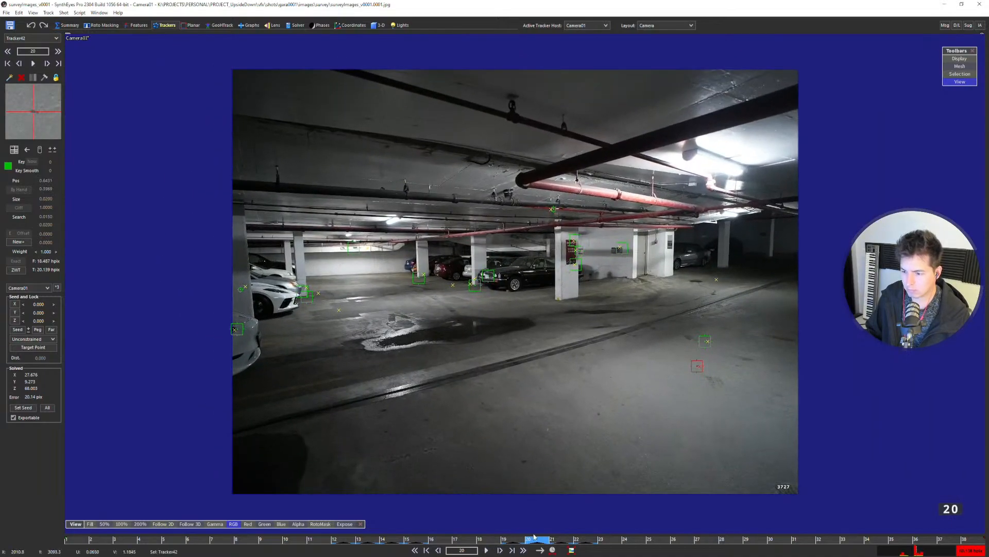
Compare tracker placements with their solved points on frames 10 to 18 and look for a feature for another tracker.
drag(507, 542, 400, 542)
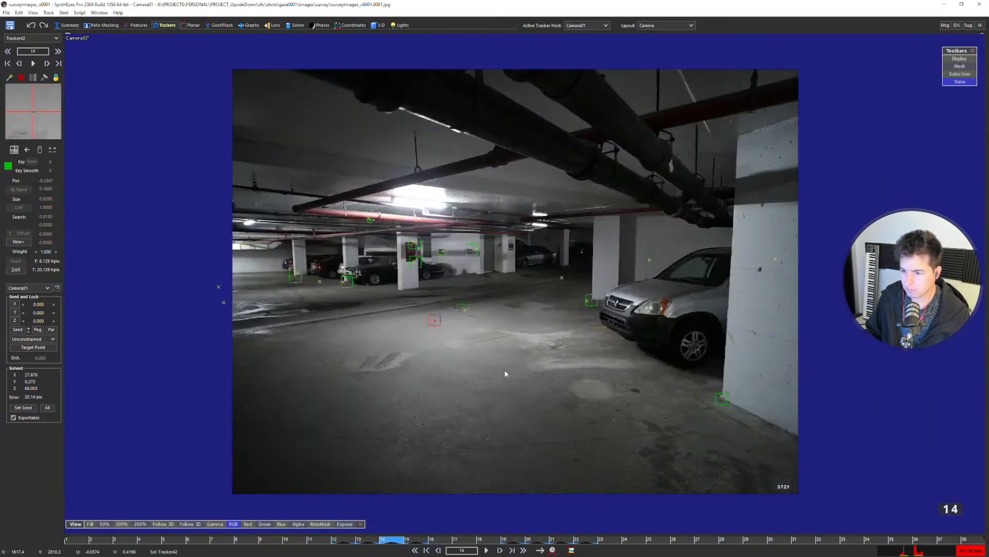
key(Left)
key(Left)
key(Left)
key(Left)
key(Right)
key(Right)
key(Right)
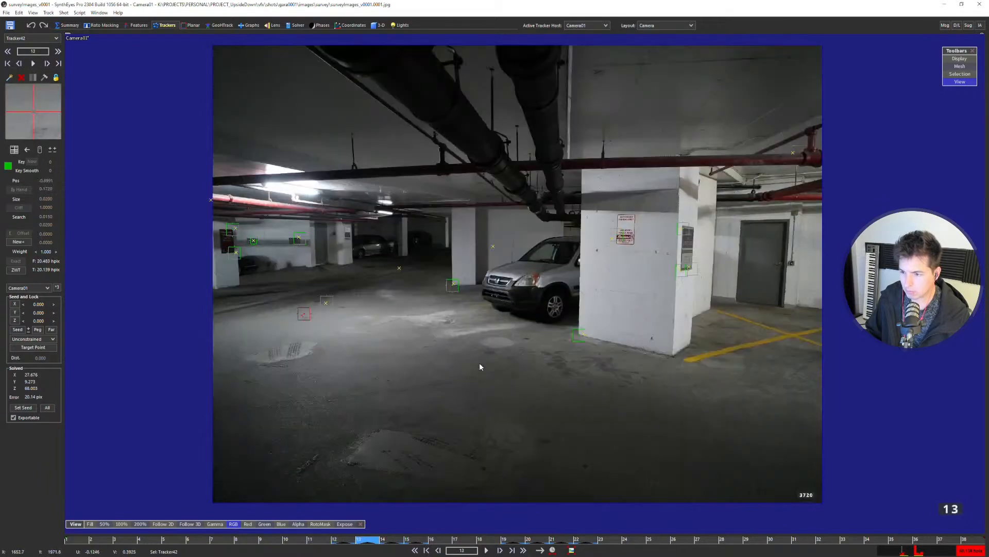
key(Right)
key(Right)
key(Right)
key(Right)
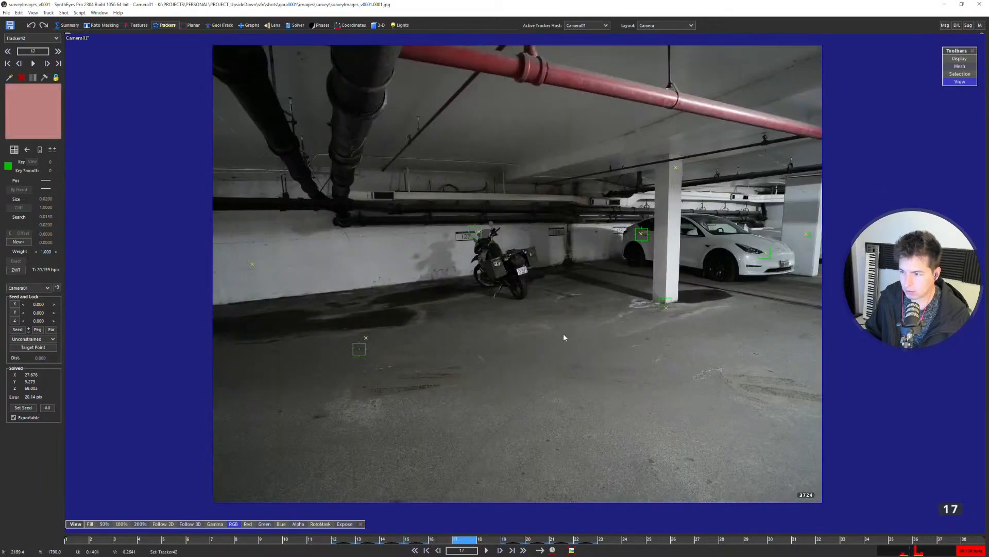
key(Left)
key(Right)
key(Right)
key(Left)
key(Left)
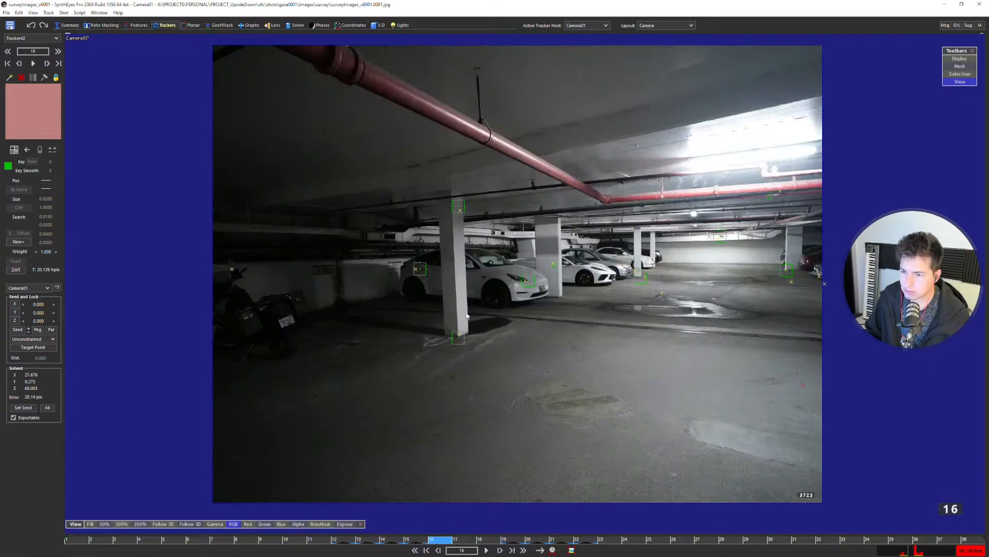
Add a tracker at the lower-right corner of the 126 parking sign on frame 17 and match it on frame 18.
key(Right)
scroll(564, 229, up, 5)
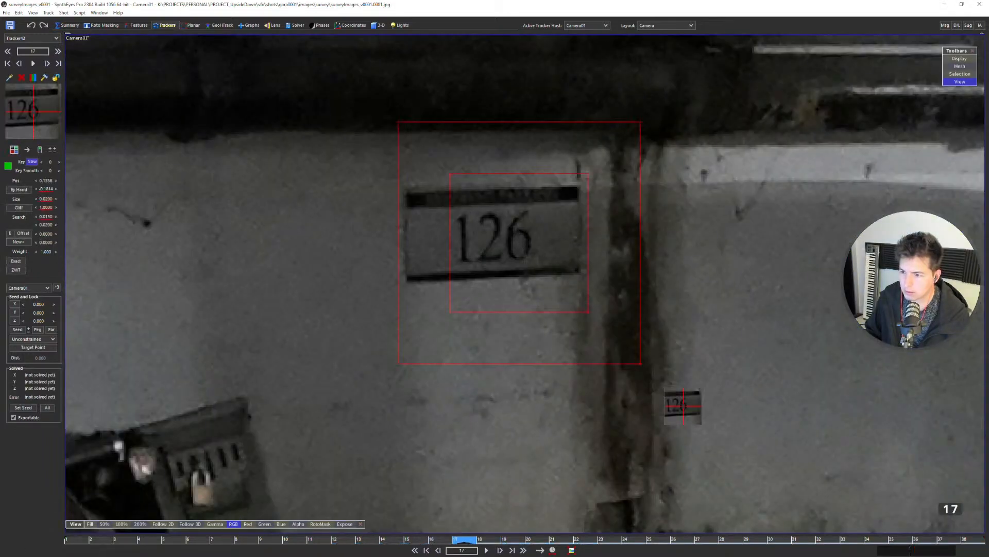
scroll(520, 303, down, 4)
key(Right)
middle_drag(394, 338, 608, 239)
scroll(609, 239, down, 3)
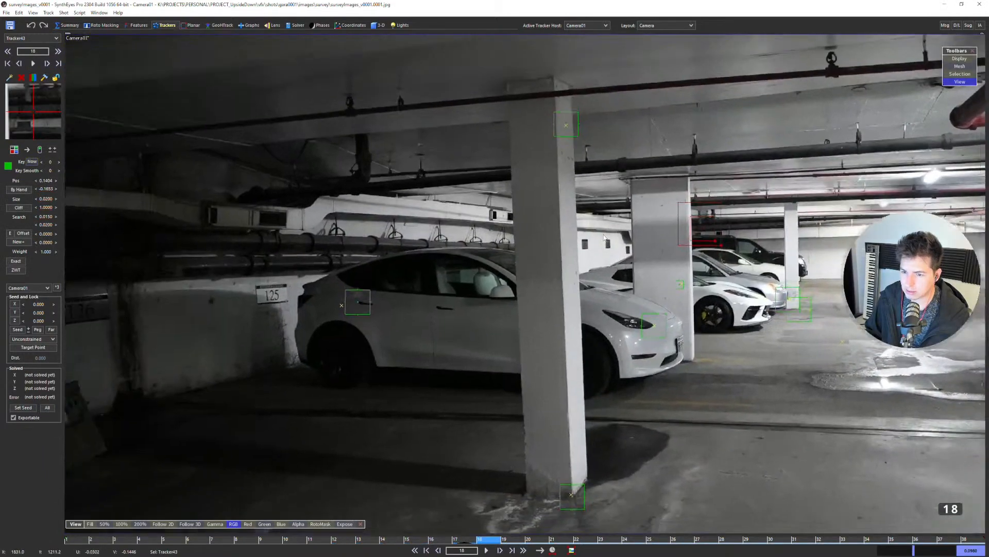
scroll(353, 270, up, 5)
scroll(382, 256, down, 5)
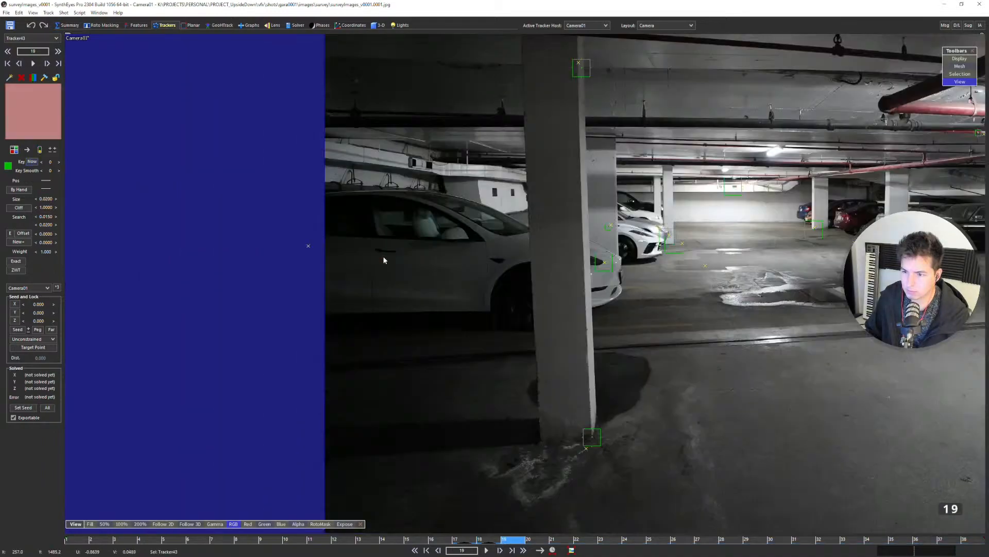
Position the sign tracker on the same corner of the 126 sign on frame 16.
middle_drag(383, 256, 422, 256)
key(Left)
key(Left)
scroll(634, 243, up, 5)
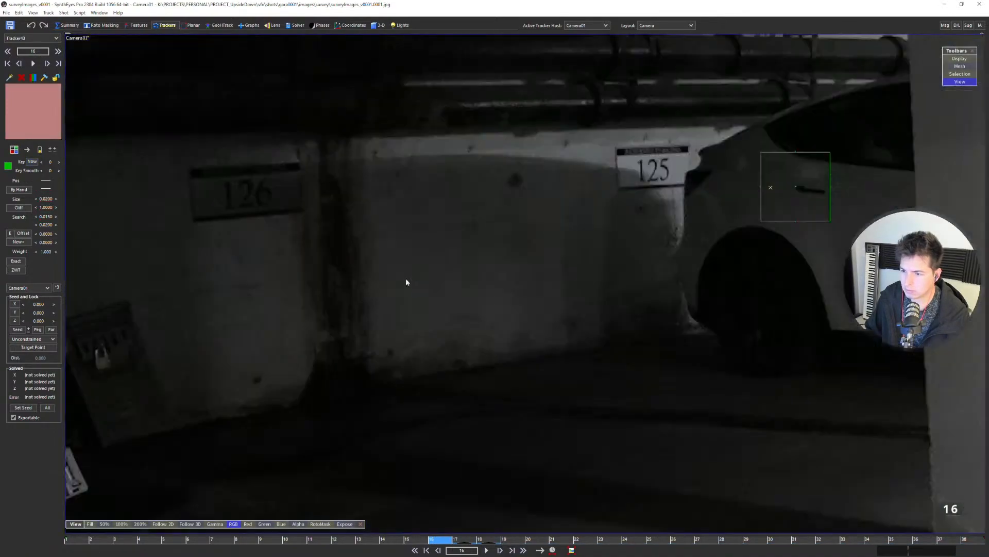
scroll(391, 278, up, 2)
key(Left)
scroll(390, 289, down, 8)
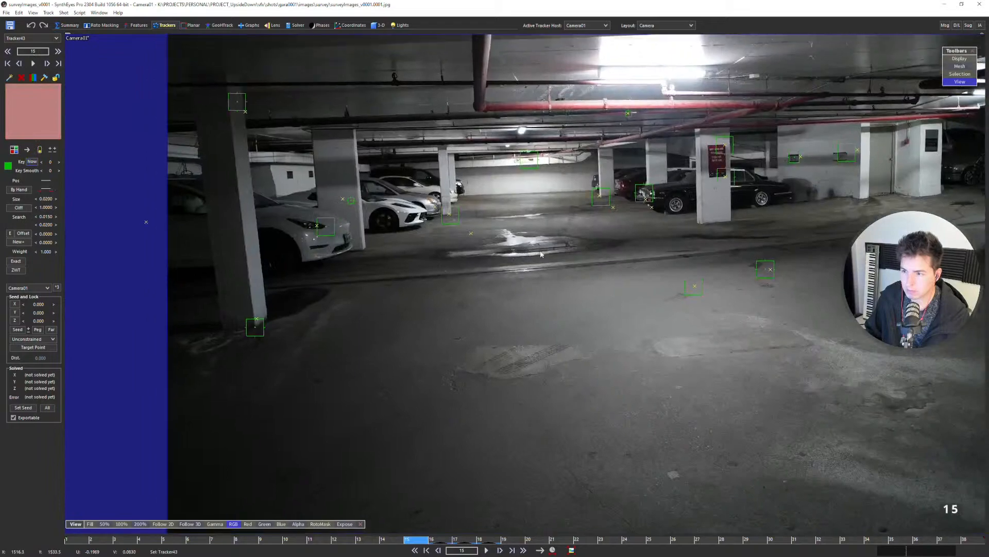
Look through frames 13 to 24 for other views of the 126 parking sign.
key(Left)
key(Left)
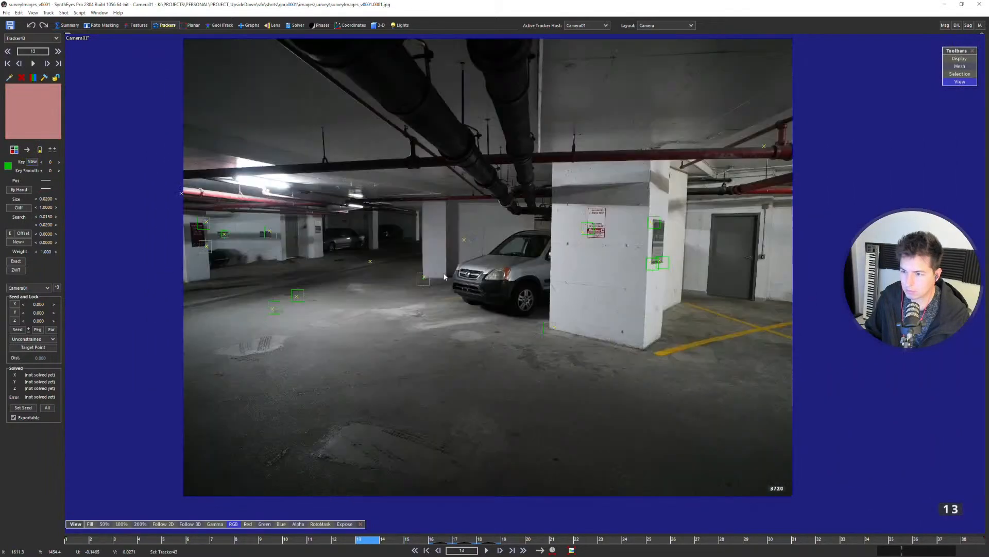
key(Right)
key(Right)
key(Right)
key(Right)
key(Right)
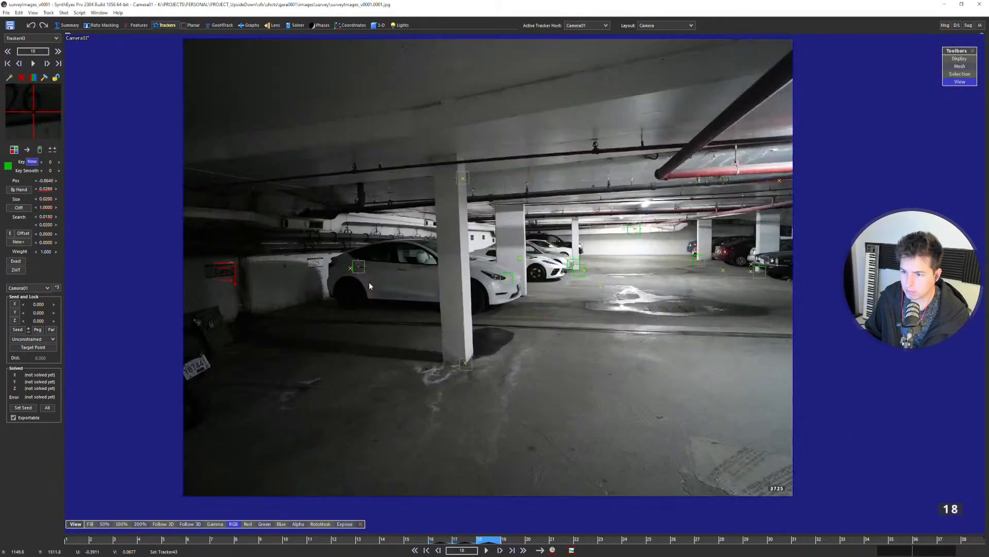
key(Right)
key(Left)
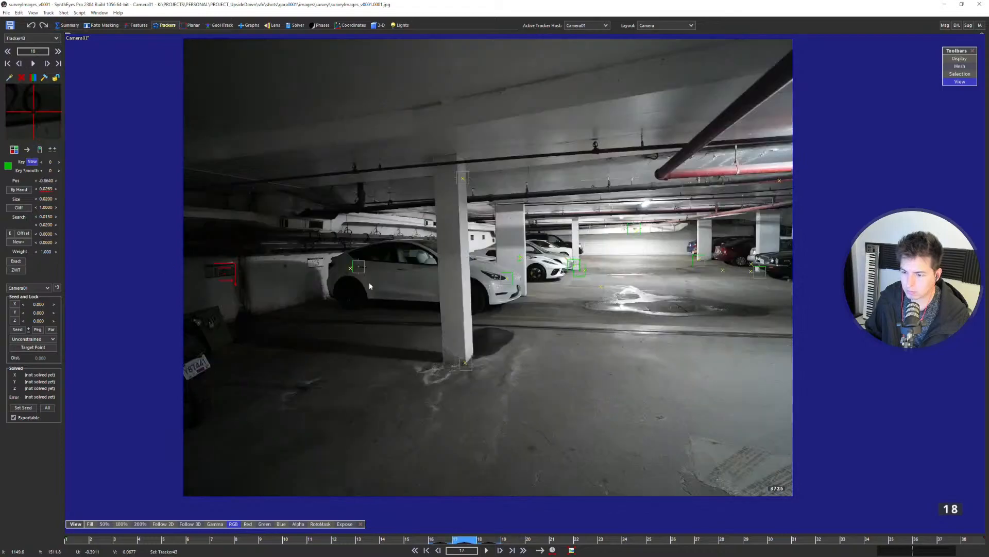
key(Right)
key(Right)
key(Right)
key(Right)
key(Right)
key(Right)
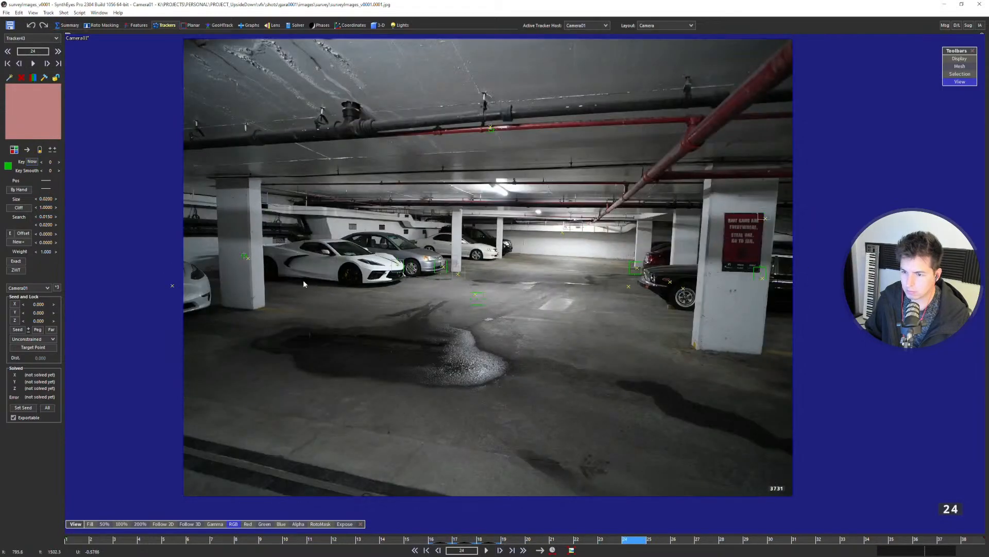
Position the sign tracker on the lower-right corner of the 126 sign on frame 25.
key(Right)
scroll(252, 258, up, 8)
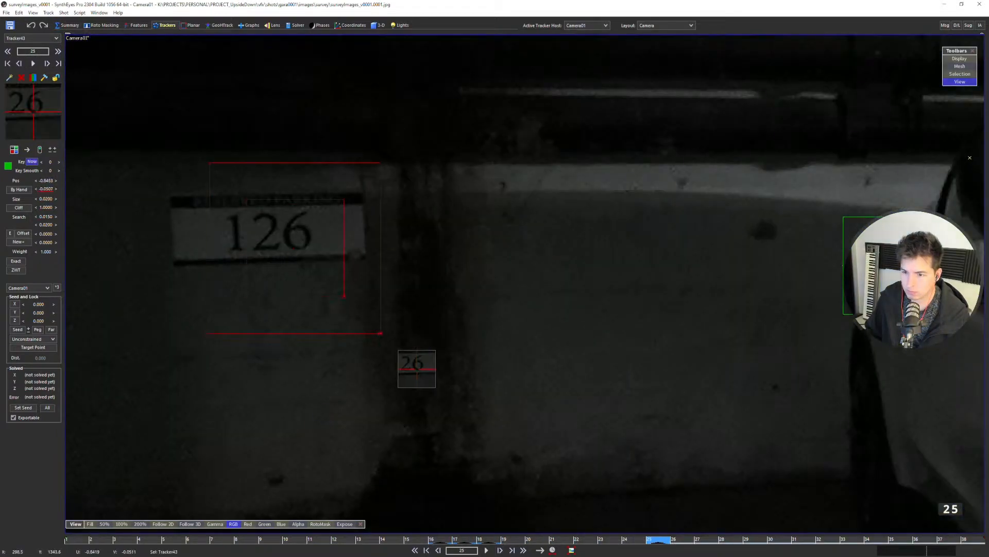
drag(417, 368, 421, 369)
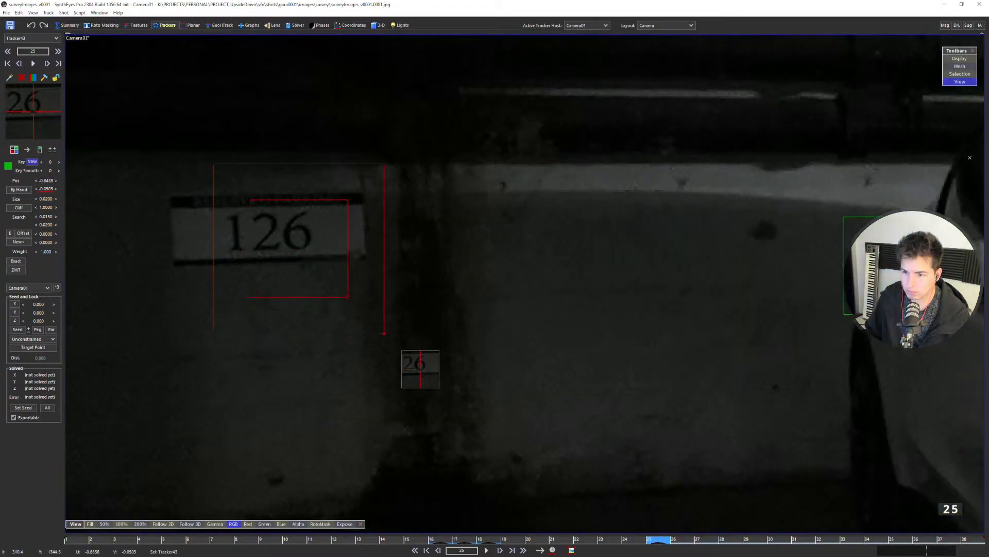
scroll(294, 255, down, 5)
Check frames 26 to 37 for further views of the 126 sign and return to the earlier survey images.
key(d)
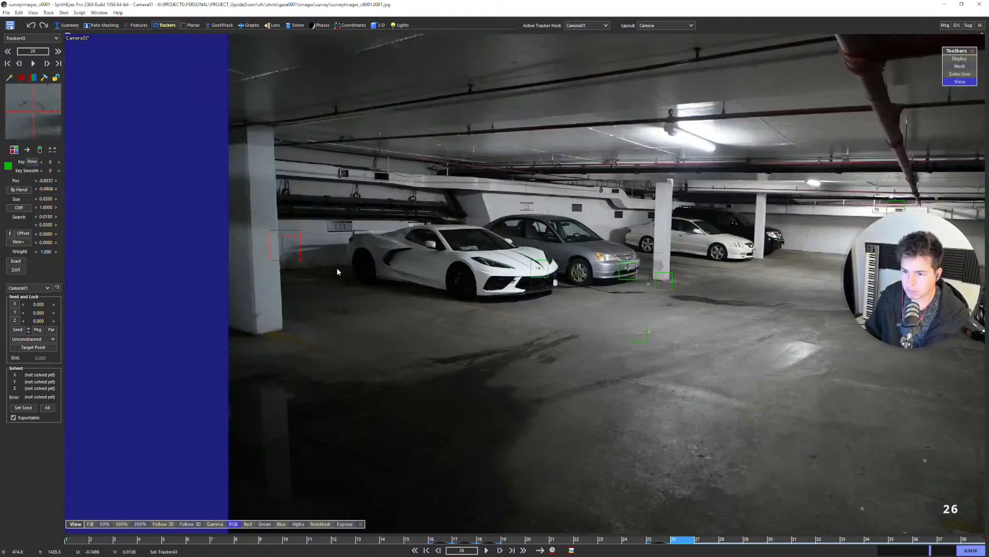
key(d)
key(d)
key(d)
key(d)
key(d)
key(d)
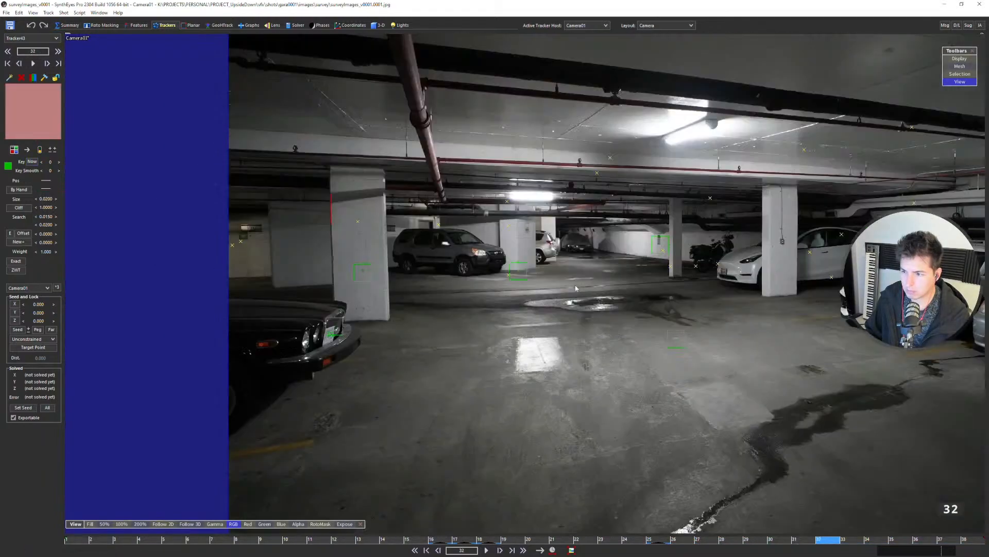
middle_drag(870, 249, 671, 265)
scroll(680, 257, up, 3)
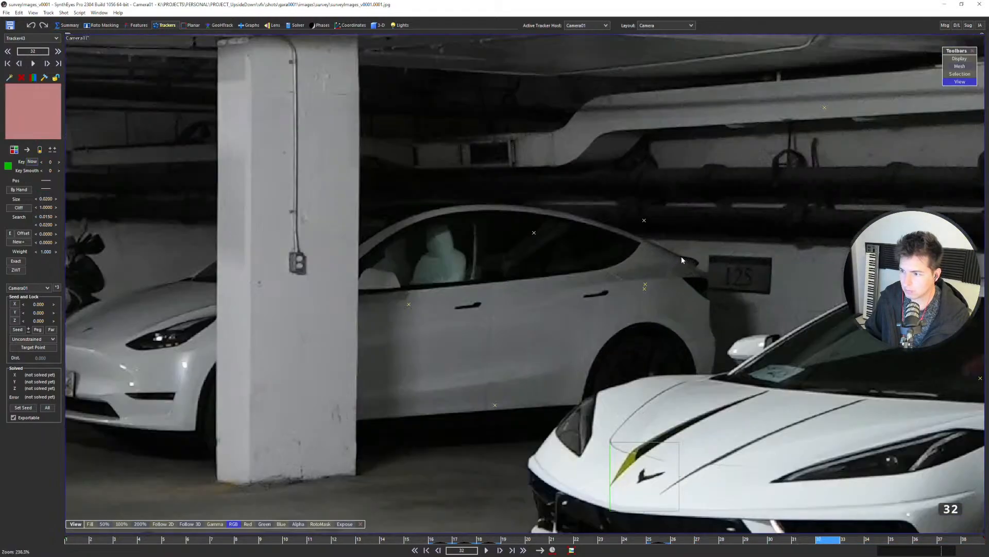
scroll(681, 255, down, 4)
key(d)
key(d)
key(d)
key(d)
key(d)
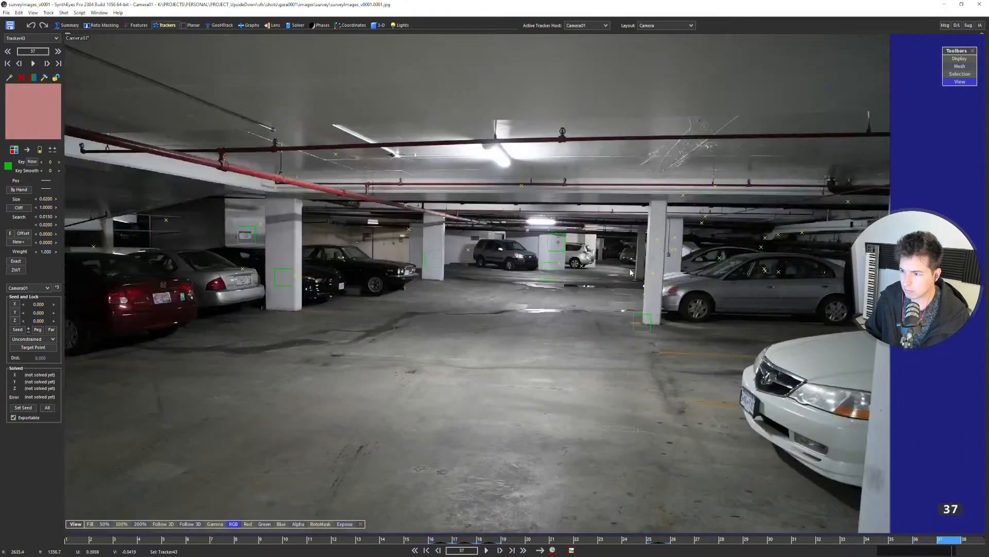
key(a)
key(a)
key(a)
key(a)
key(a)
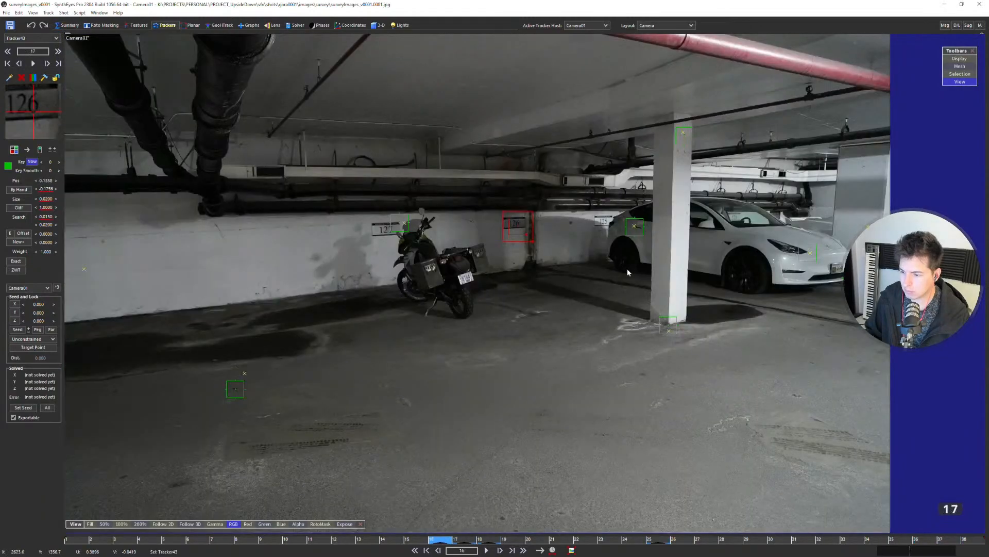
Go back through the earlier survey images and position the tracker on the 126 sign's corner on frame 10.
key(f)
scroll(608, 271, down, 5)
key(s)
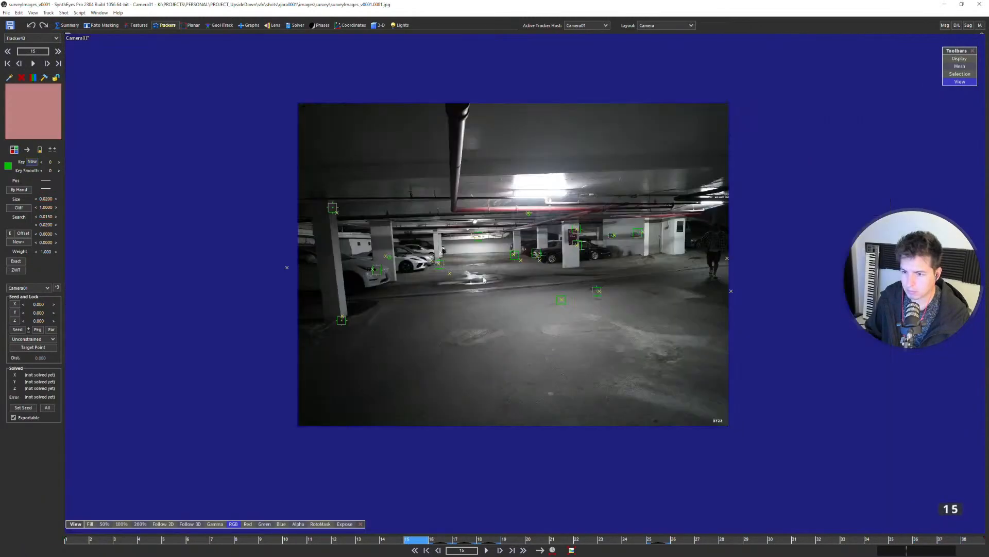
key(s)
key(s)
key(s)
key(s)
key(s)
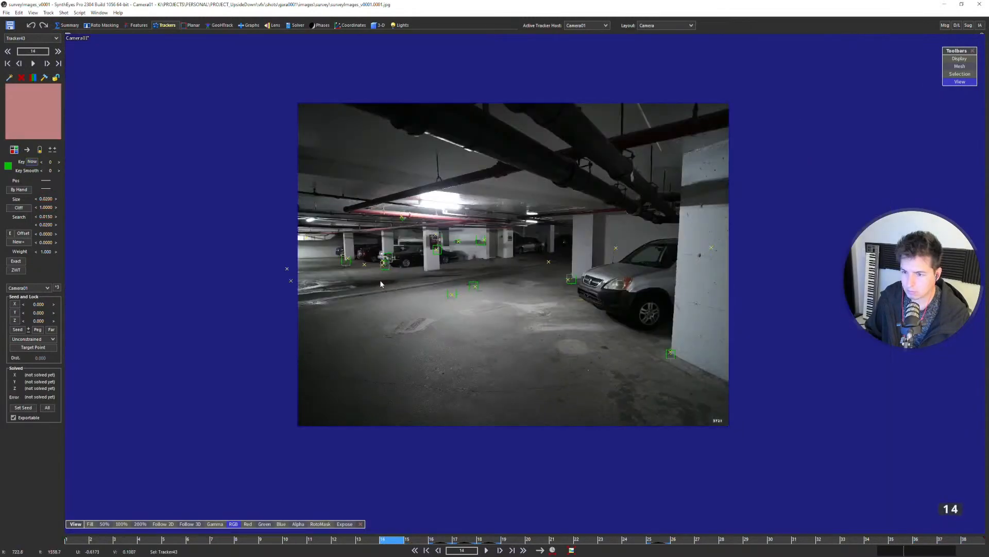
scroll(401, 256, up, 5)
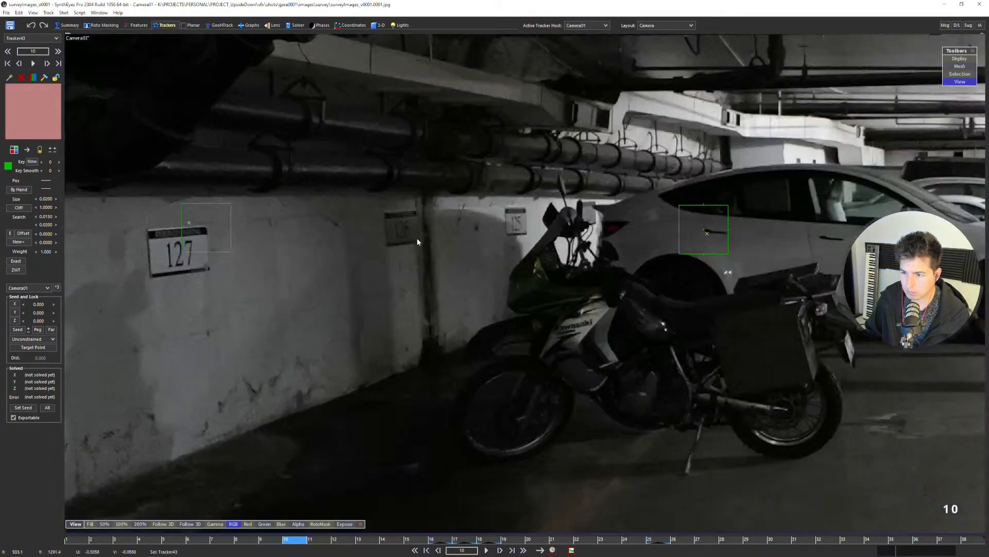
click(408, 237)
Position the tracker on the 126 sign's lower-right corner on frame 9.
scroll(416, 241, down, 5)
key(s)
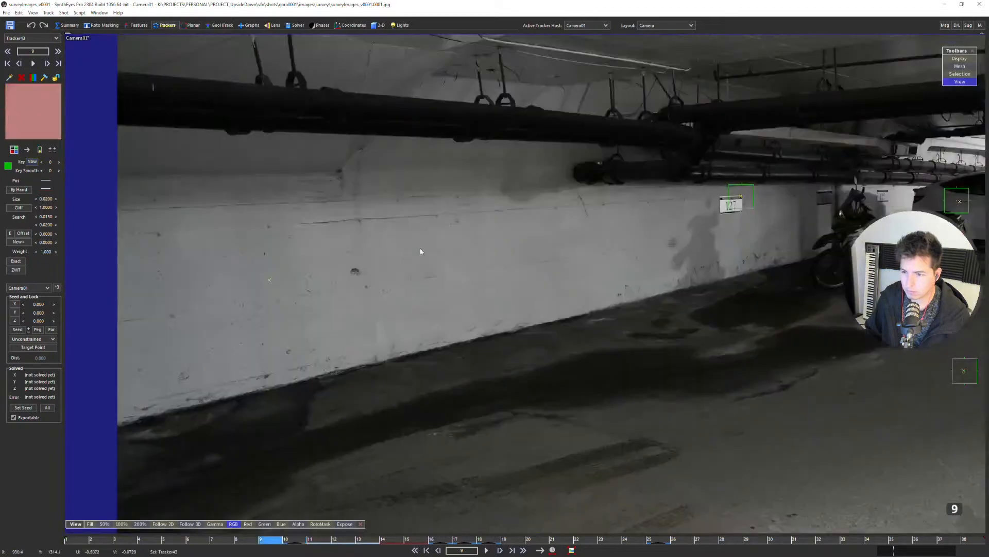
scroll(821, 216, up, 5)
click(608, 341)
scroll(648, 227, down, 5)
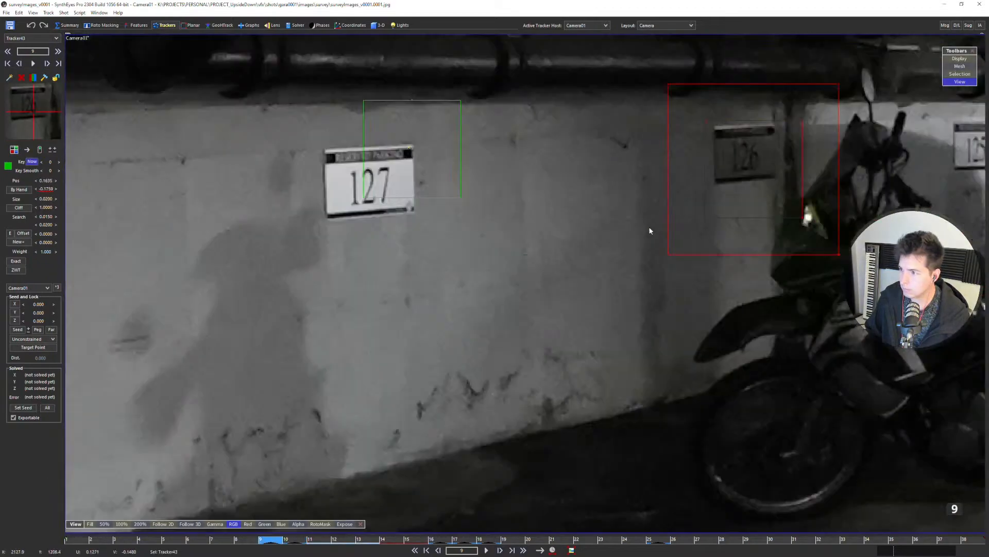
Position the tracker on the matching corner of the 126 sign on frame 8.
key(s)
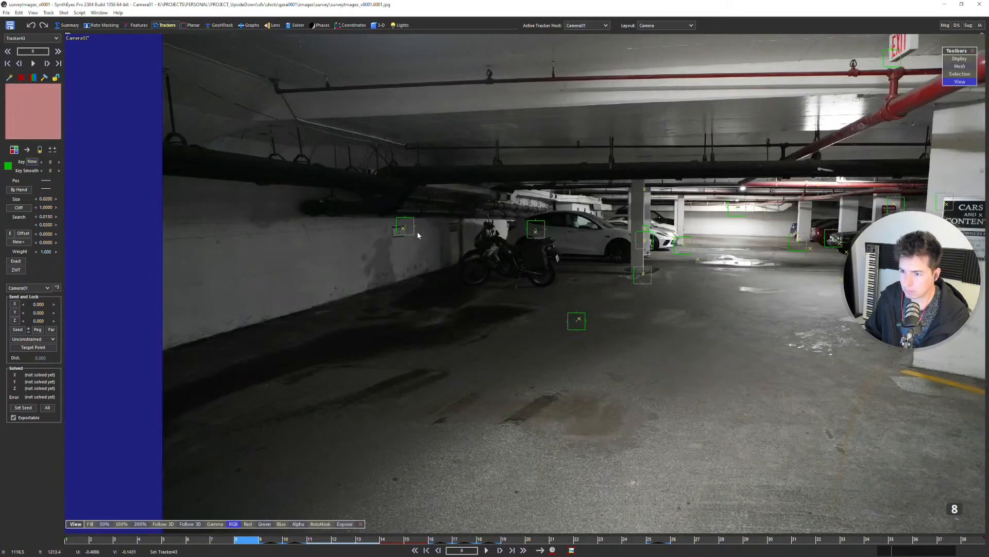
scroll(418, 236, up, 5)
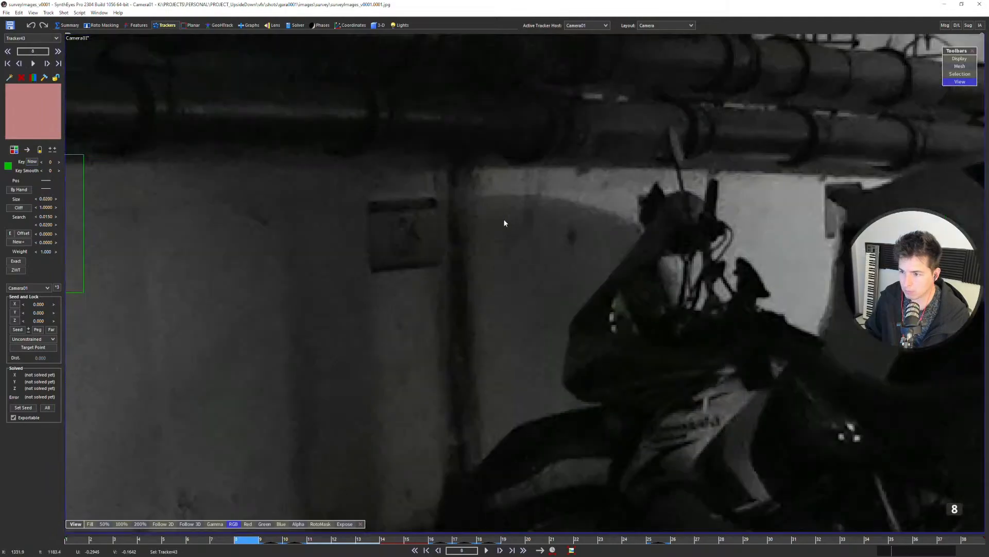
click(416, 253)
scroll(416, 258, down, 5)
Check frame 7 for the 126 sign and review the survey images forward to frame 13.
key(s)
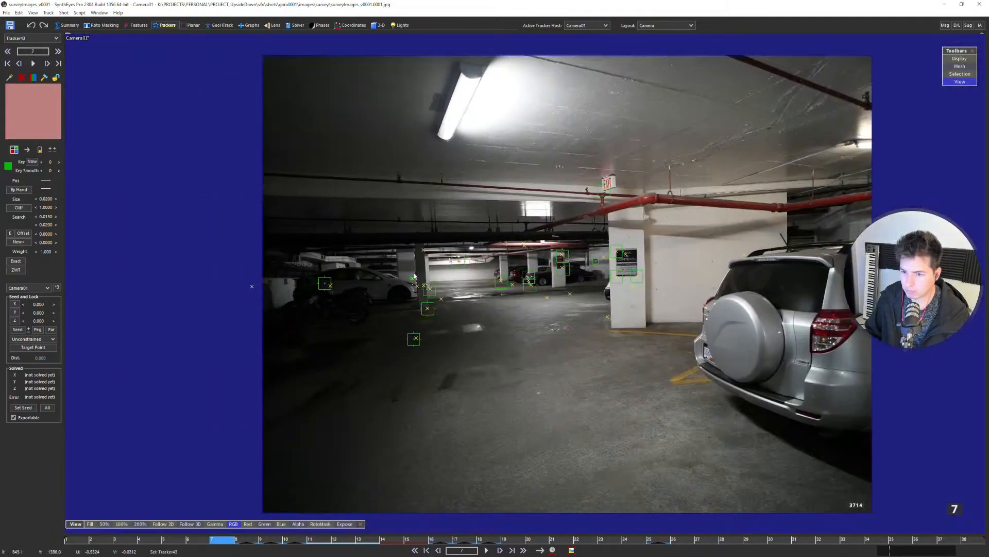
key(d)
key(d)
key(d)
key(d)
key(d)
key(d)
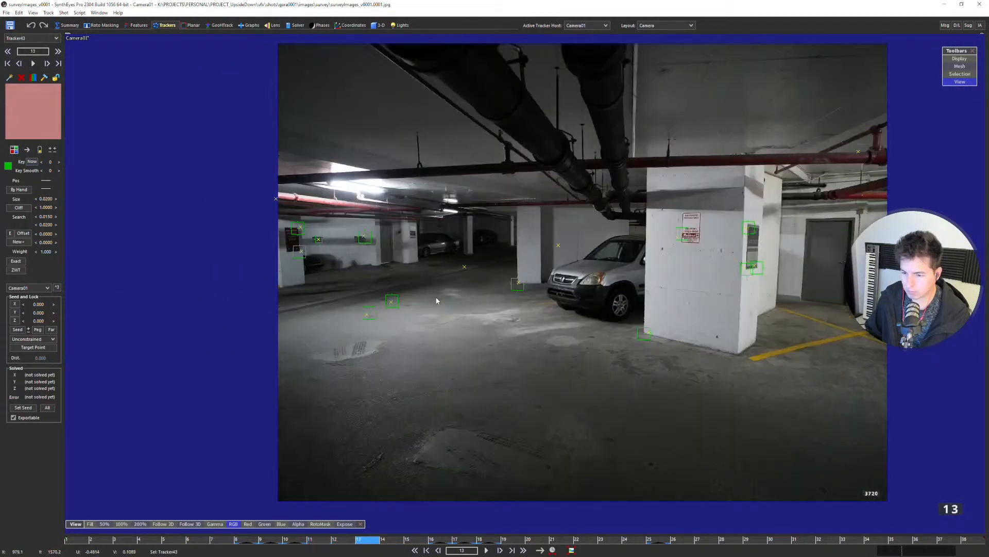
Advance to survey frame 17 and re-solve the cameras with the new 126 sign tracker included.
key(d)
key(d)
key(d)
key(d)
key(d)
key(s)
key(F9)
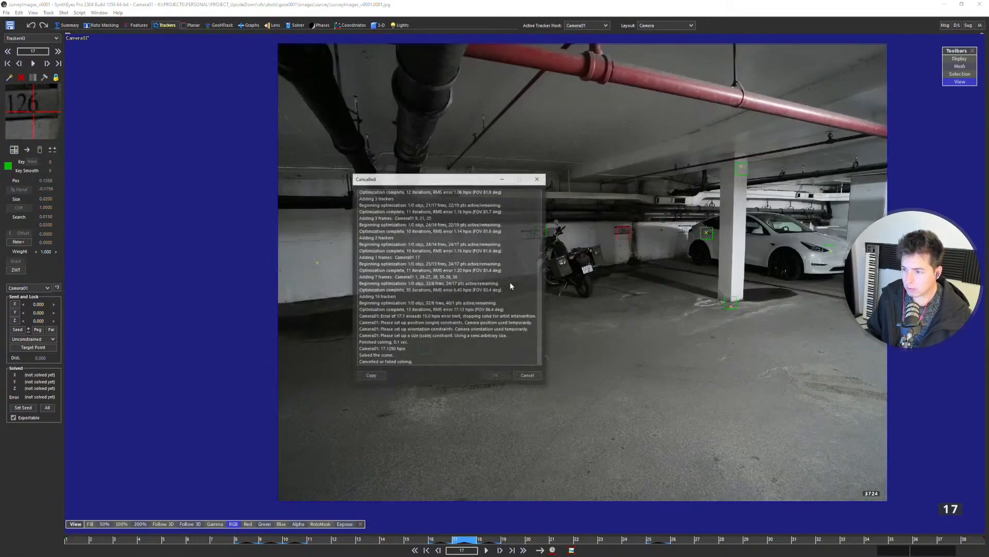
click(495, 375)
Examine tracker alignment on the survey images up to frame 34 and the solved camera path in the Quad layout.
scroll(532, 320, down, 2)
key(s)
key(d)
key(d)
key(d)
key(d)
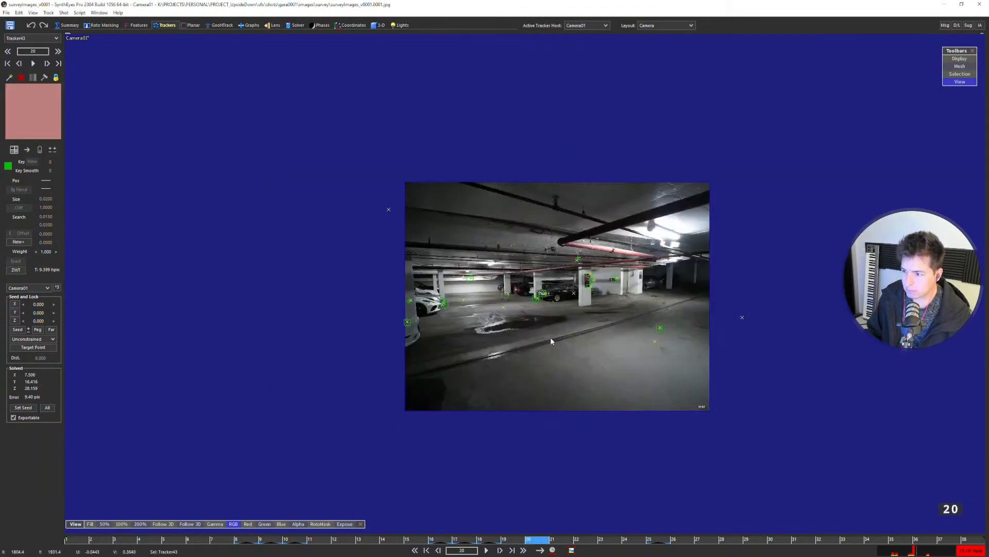
key(d)
key(d)
key(d)
key(d)
key(d)
key(d)
key(d)
key(d)
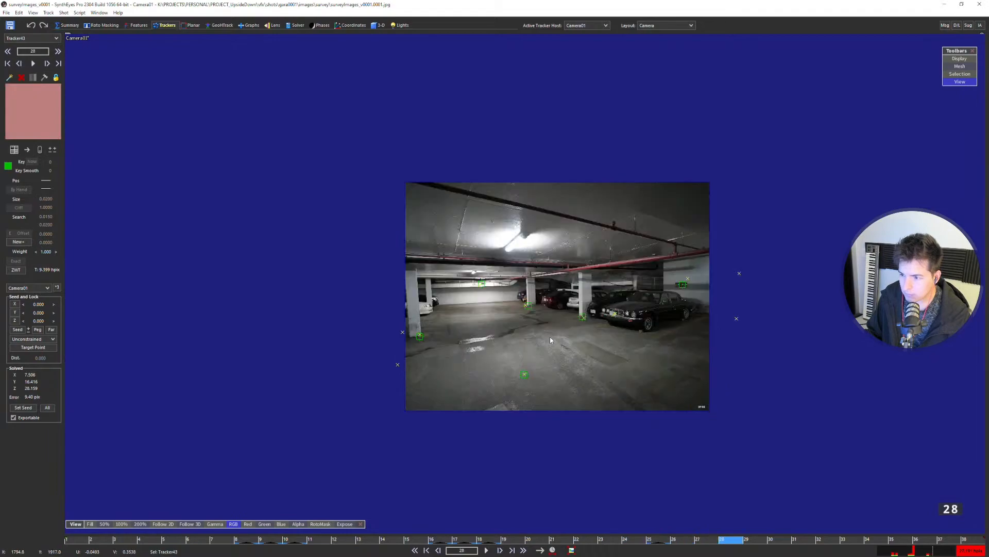
key(q)
middle_drag(294, 200, 330, 136)
scroll(333, 141, down, 2)
key(d)
key(d)
key(d)
key(d)
key(d)
scroll(314, 156, up, 2)
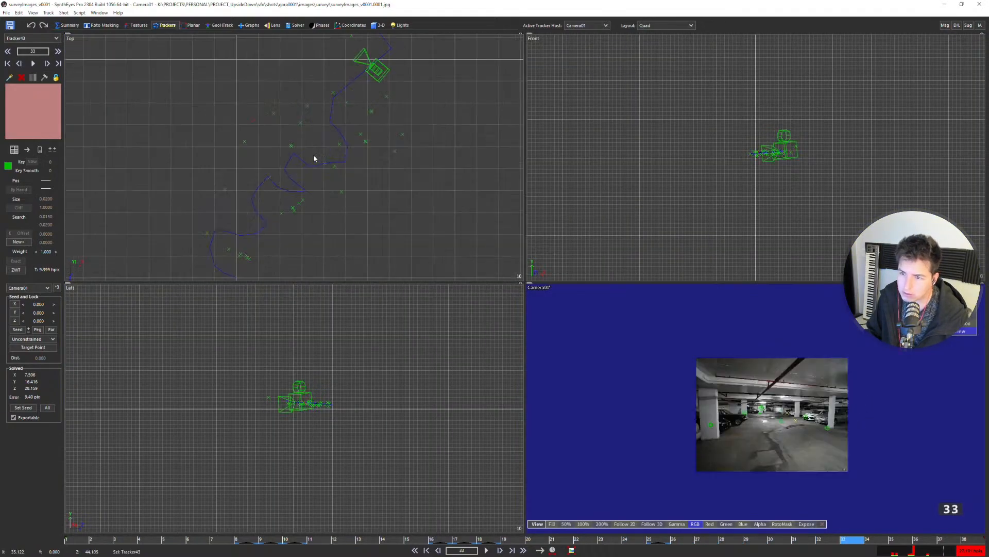
key(d)
Enable quartic distortion calculation for the lens and re-solve the cameras in Refine mode.
click(269, 25)
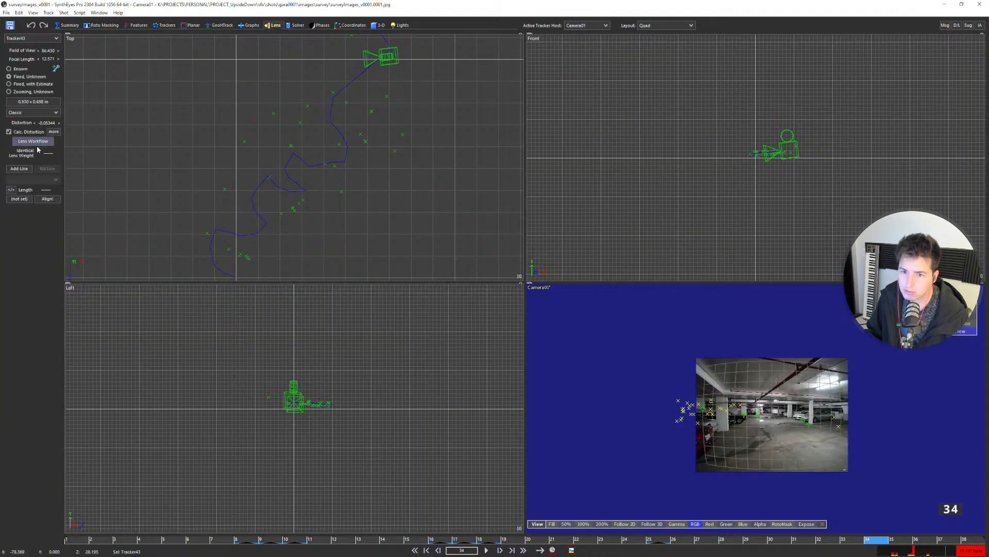
click(54, 132)
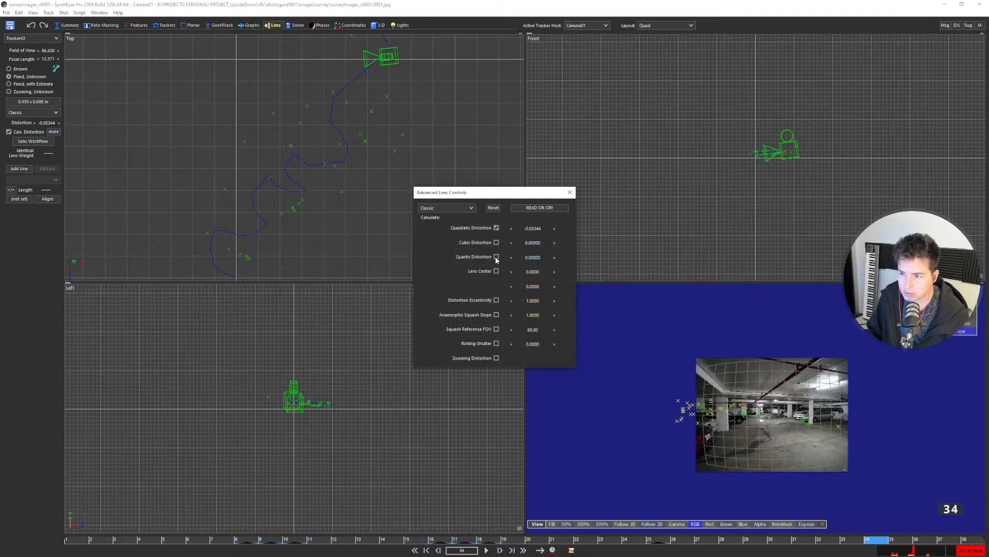
click(295, 25)
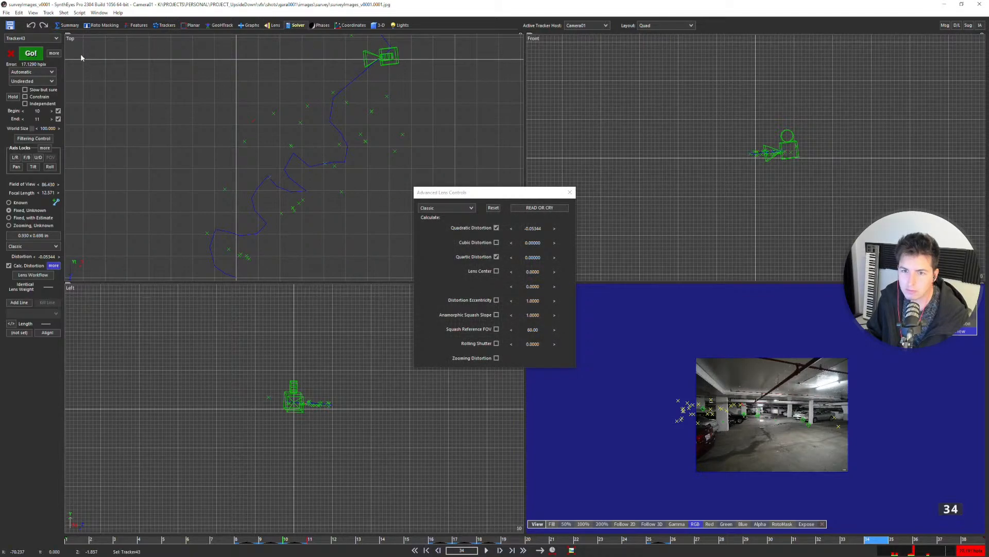
click(32, 72)
click(28, 83)
click(32, 53)
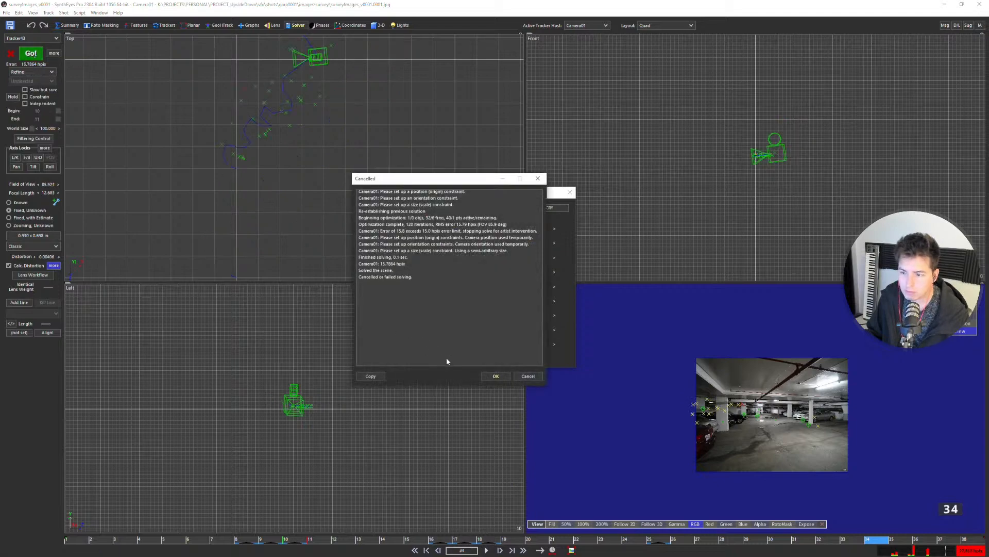
click(496, 376)
click(569, 193)
Return the solver to Automatic, clear the existing solution, release the begin and end frames, and solve the cameras again.
key(s)
key(s)
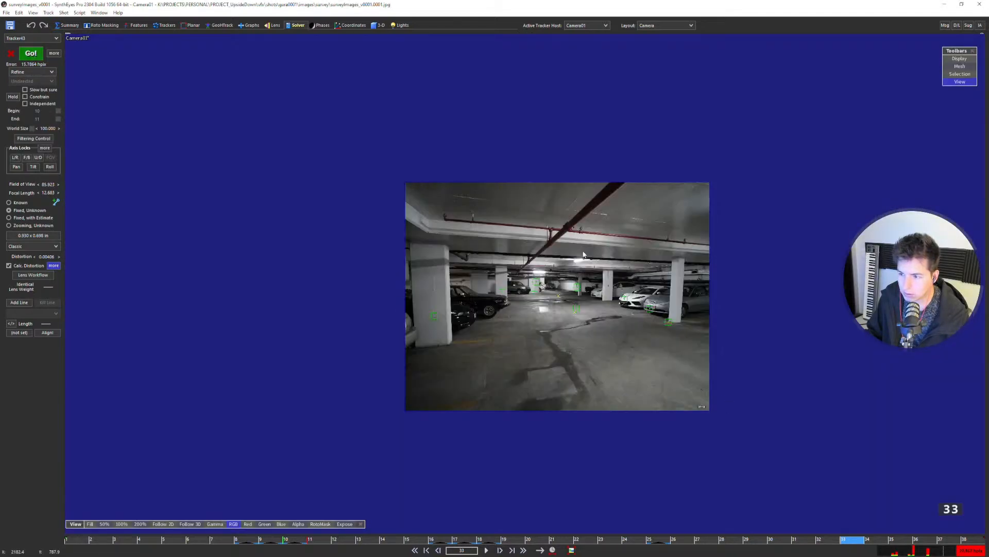
click(48, 73)
click(36, 87)
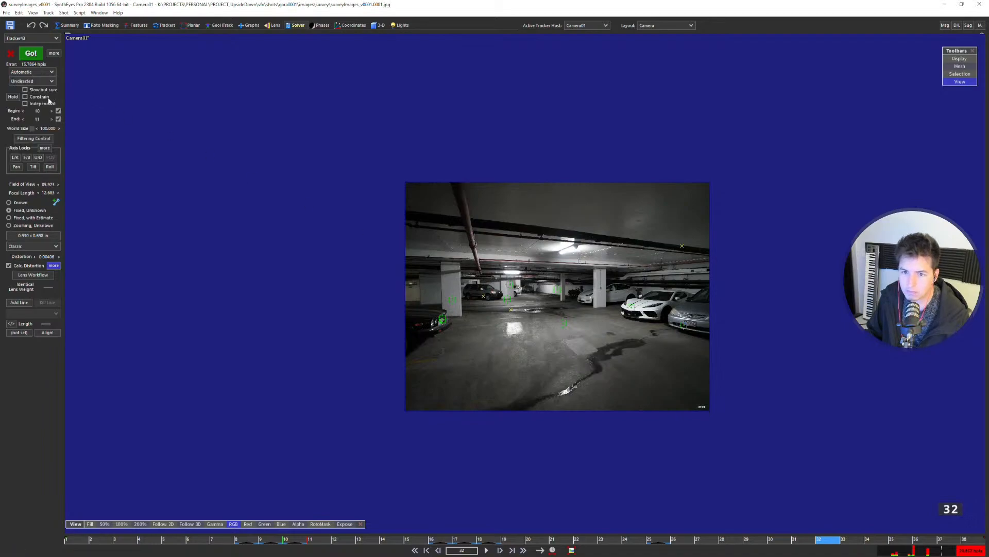
click(11, 53)
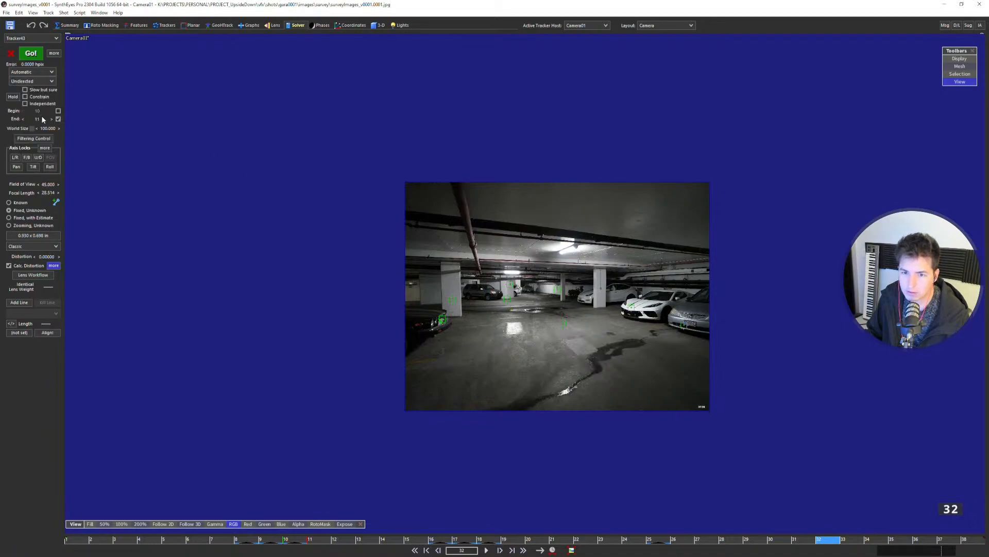
click(31, 55)
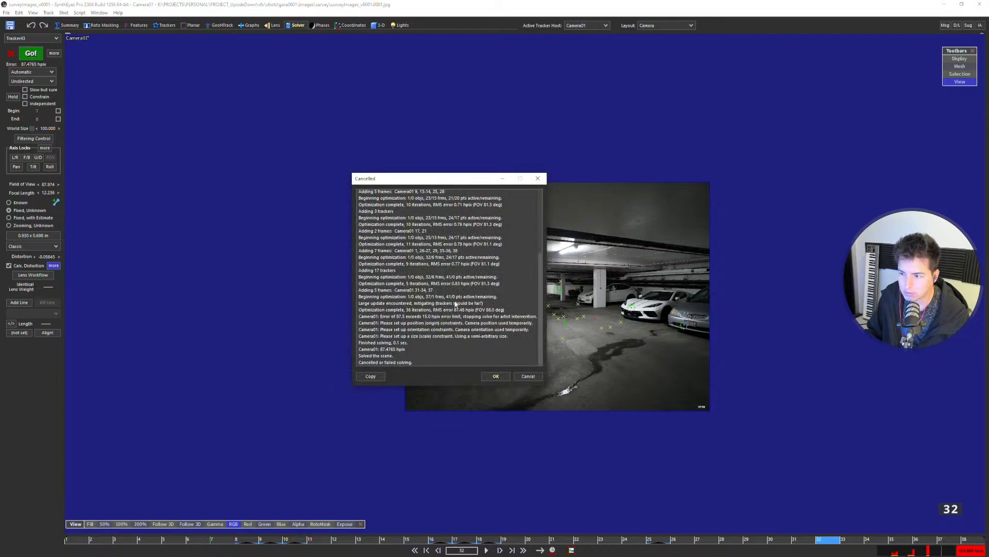
click(496, 377)
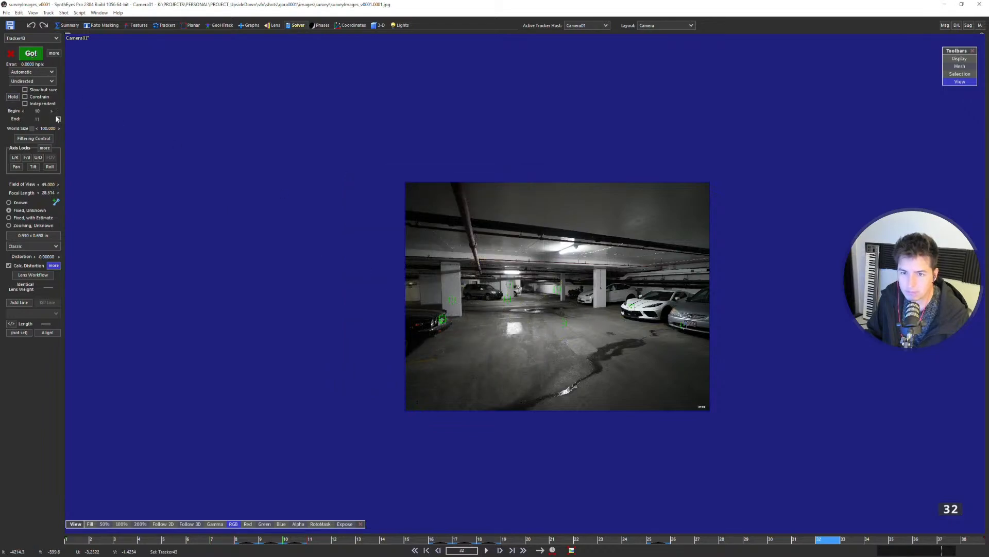
Lock the solver's begin frame to 1 and end frame to 2, check the advanced solver settings, and re-solve the cameras.
drag(51, 111, 26, 119)
click(54, 53)
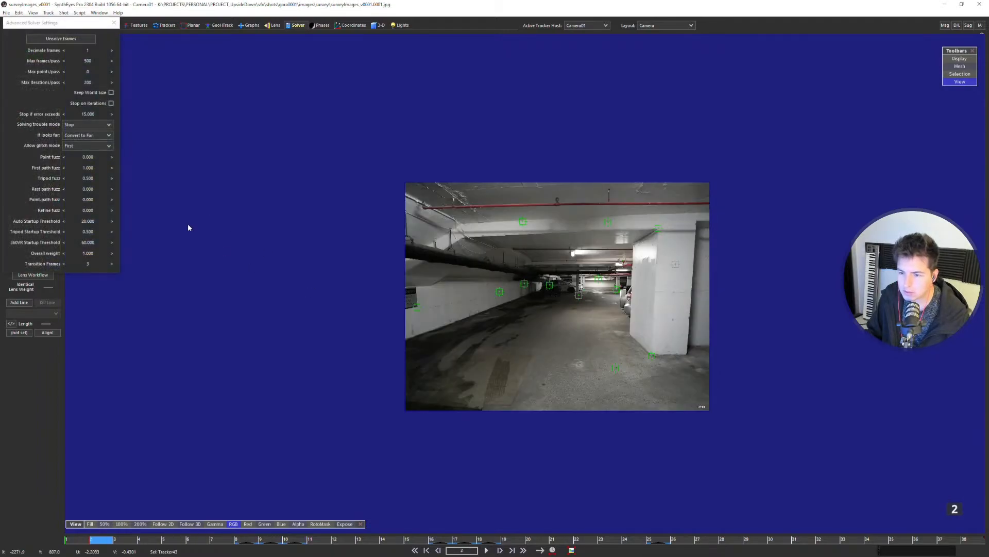
drag(70, 26, 217, 93)
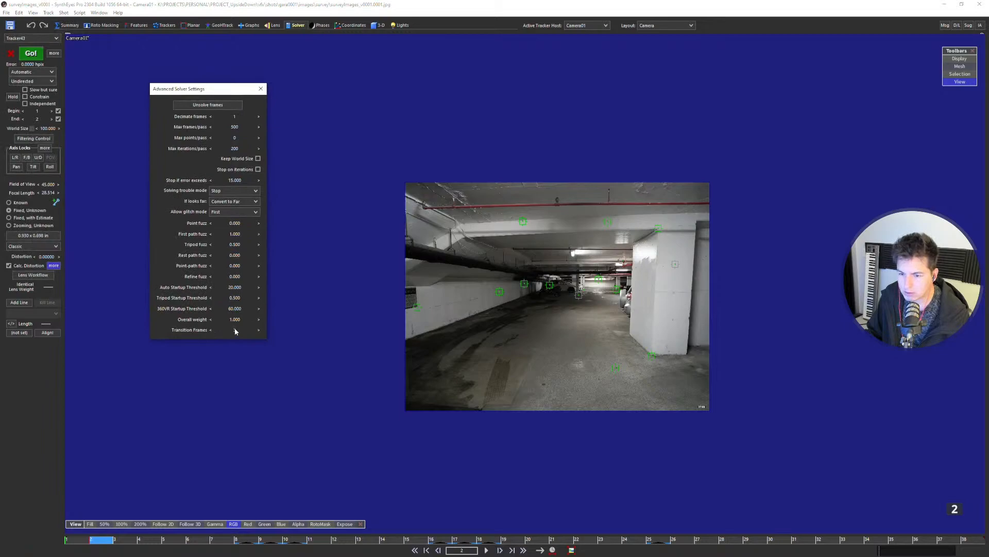
click(524, 280)
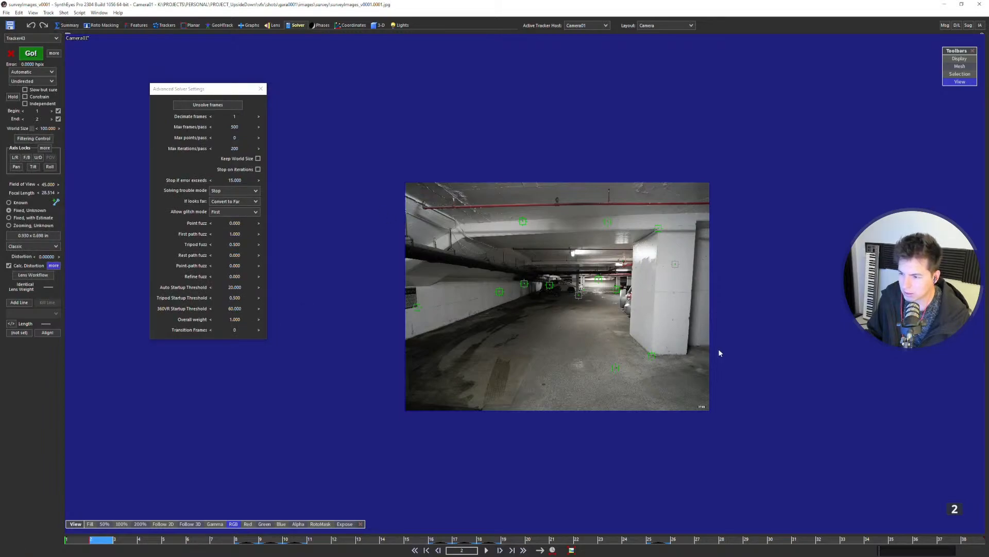
click(260, 89)
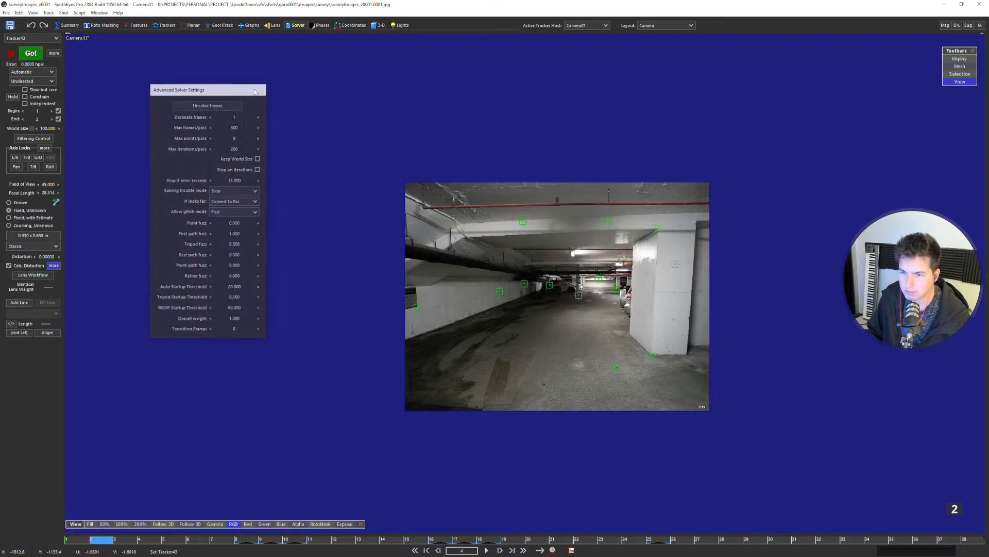
click(31, 55)
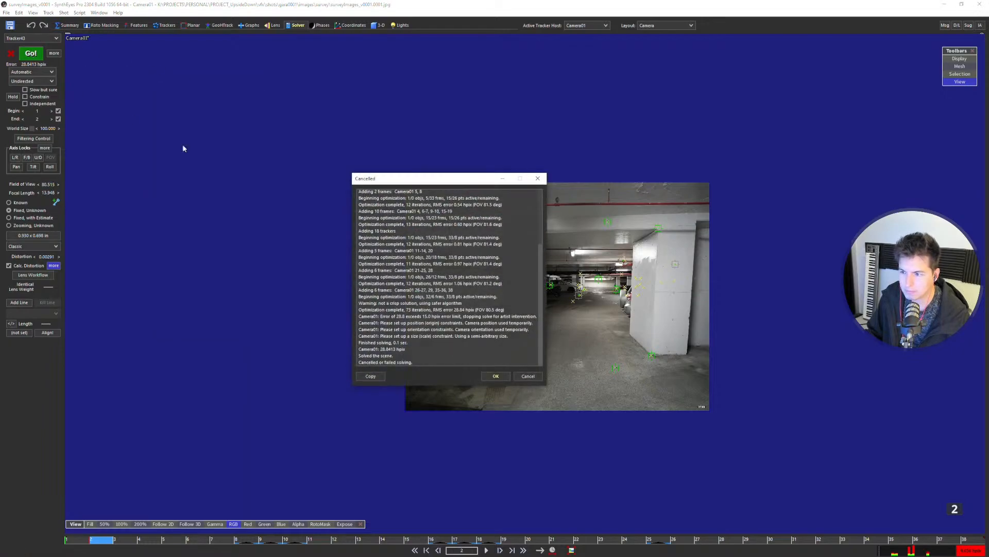
click(488, 380)
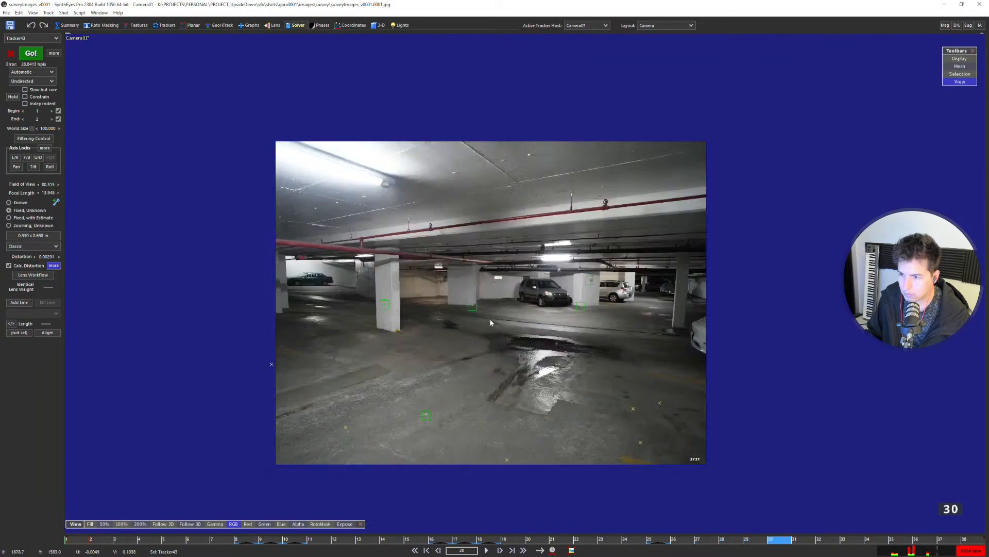
Examine survey frames 30 back to 19 for distinct features shared by several images that still lack a tracker.
scroll(554, 257, up, 3)
click(554, 253)
scroll(557, 253, up, 3)
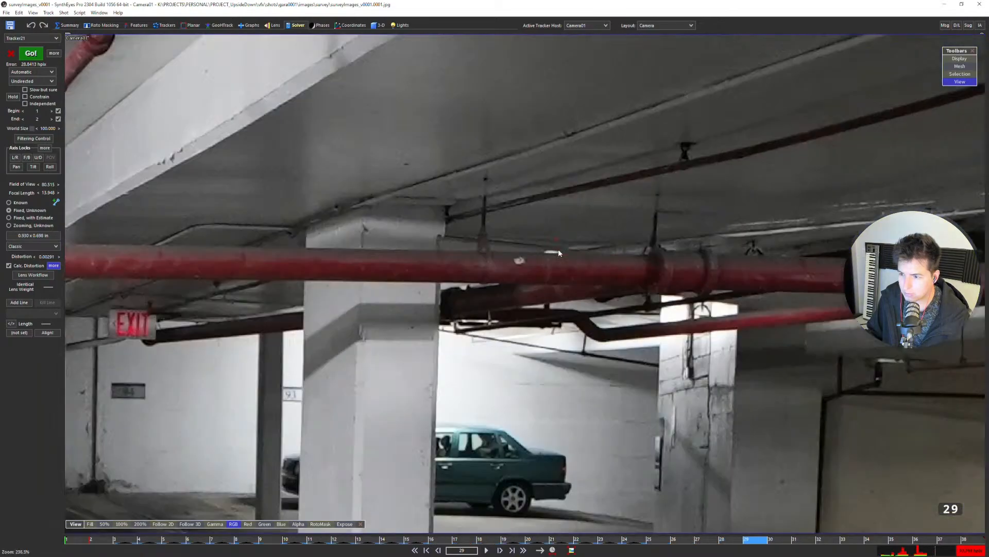
scroll(559, 254, down, 4)
key(Left)
key(Left)
key(Left)
key(Left)
key(Left)
key(Left)
key(Left)
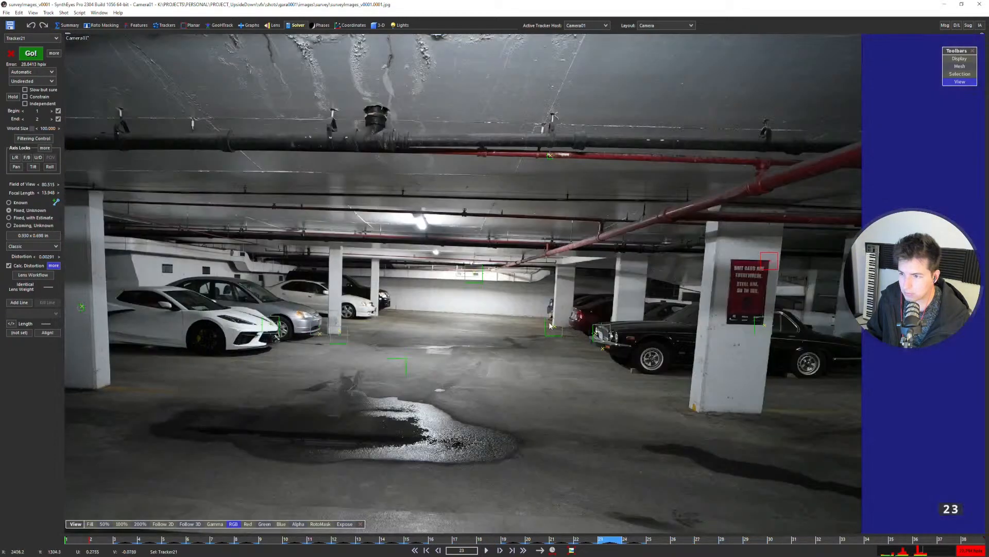
key(Left)
key(Right)
key(Right)
key(Right)
key(Right)
key(Right)
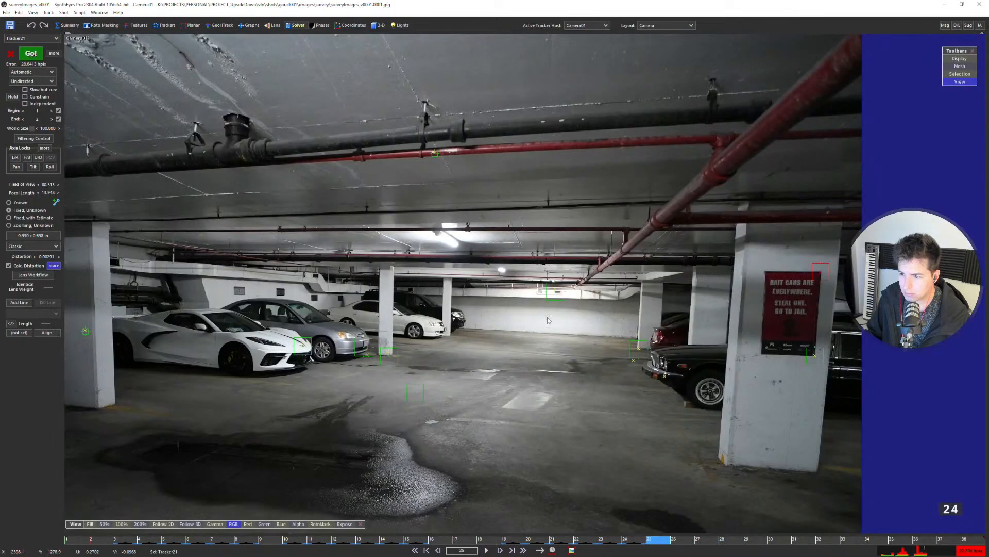
scroll(547, 320, down, 3)
key(Right)
key(Right)
key(Right)
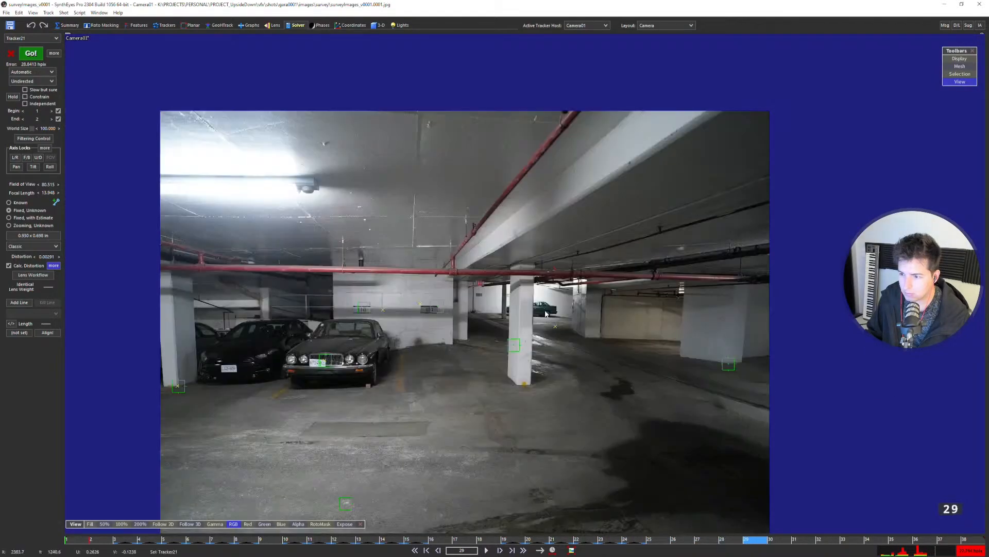
scroll(547, 314, up, 3)
scroll(544, 283, down, 3)
key(Left)
key(Left)
key(Left)
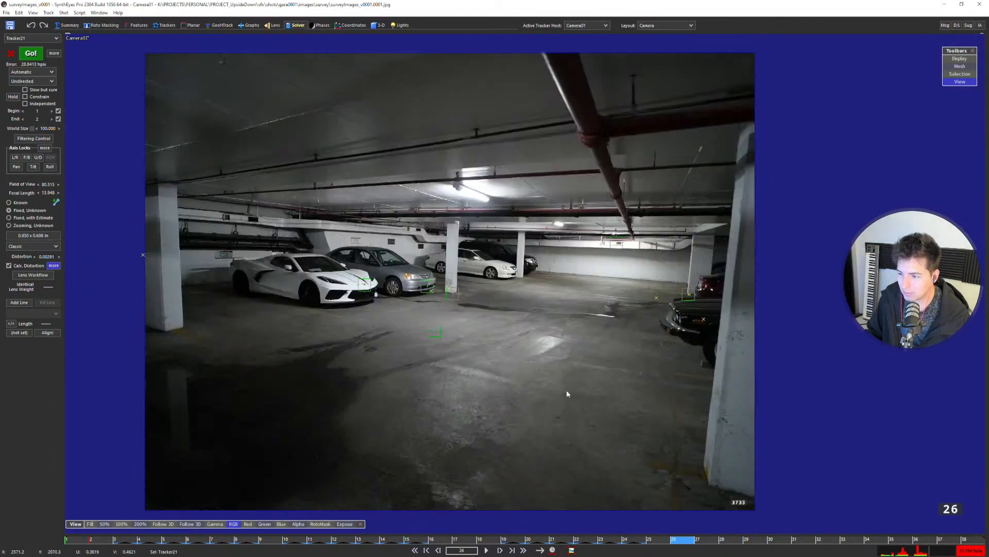
key(Left)
key(Left)
key(Left)
key(Left)
key(Left)
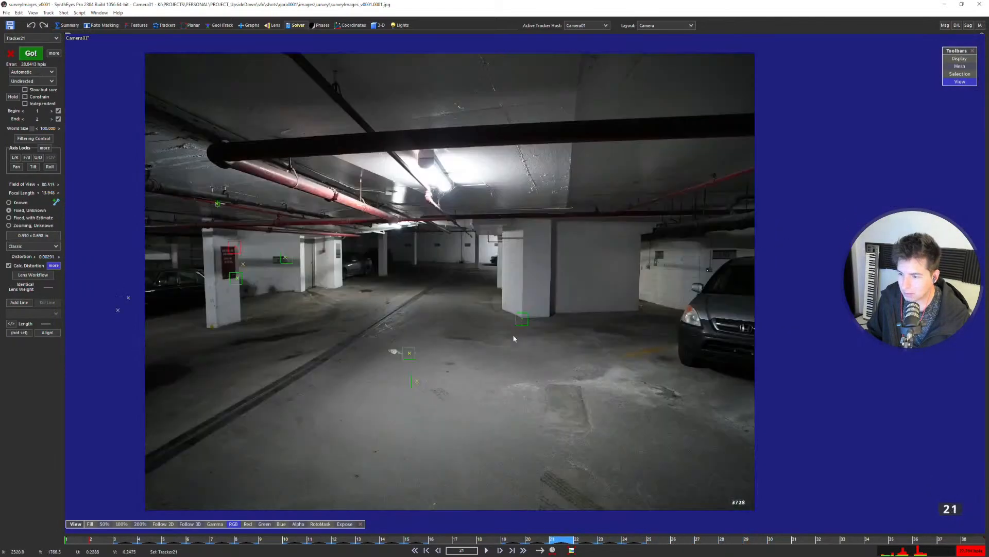
key(Left)
key(Left)
Create a new tracker on frame 19 at the yellow paint mark on the base of the pillar with the red sign.
scroll(603, 300, up, 8)
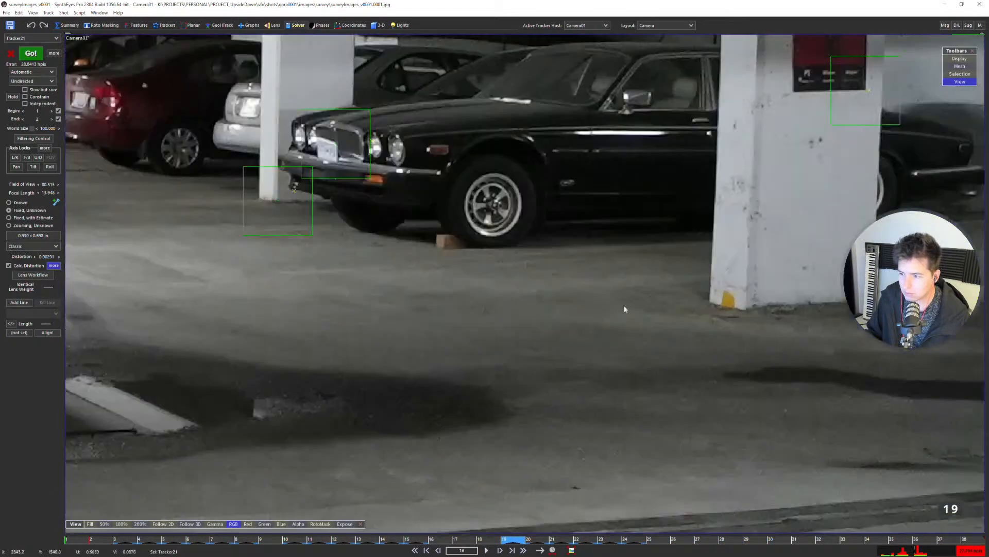
middle_drag(696, 294, 554, 292)
key(c)
drag(582, 297, 591, 279)
scroll(592, 299, down, 10)
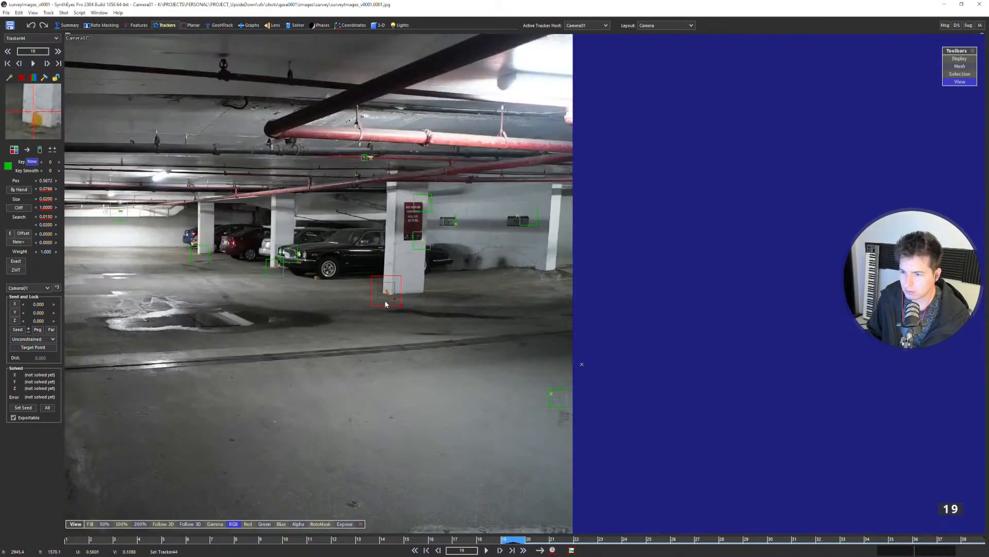
middle_drag(386, 305, 495, 281)
scroll(496, 273, up, 4)
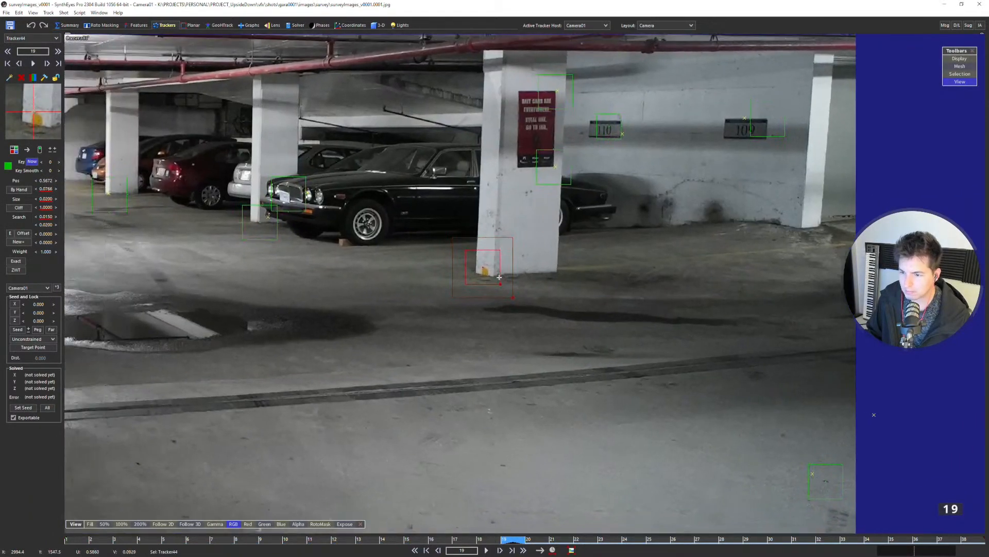
Position the new tracker on the pillar base's yellow paint mark on frame 20.
key(Right)
scroll(496, 265, down, 4)
middle_drag(341, 273, 446, 292)
scroll(448, 304, up, 8)
click(475, 326)
scroll(475, 324, down, 8)
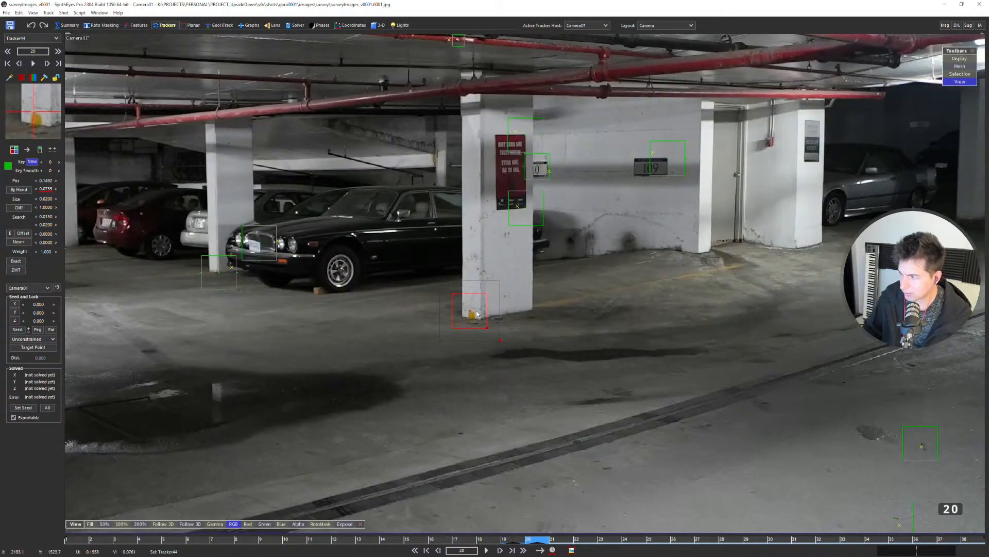
scroll(477, 313, up, 4)
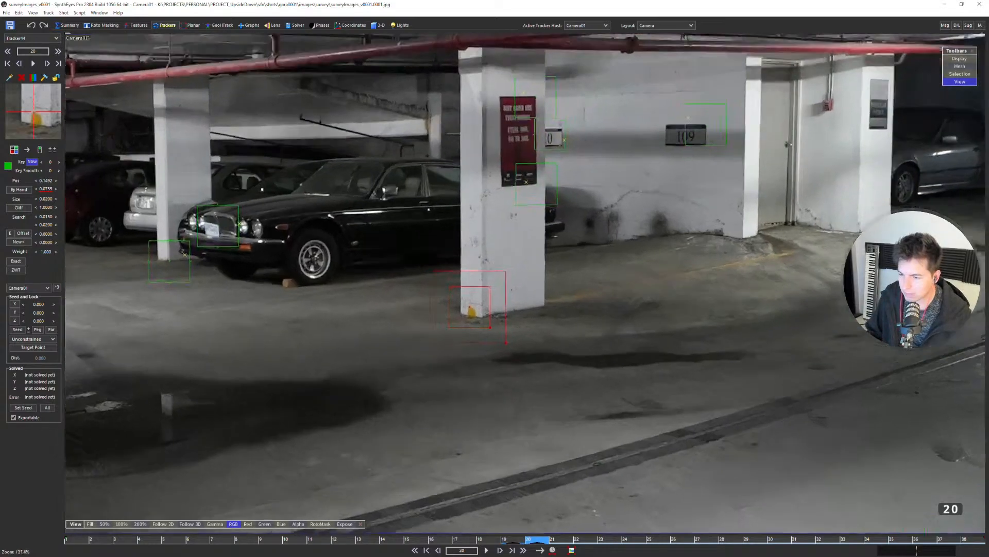
scroll(462, 318, down, 4)
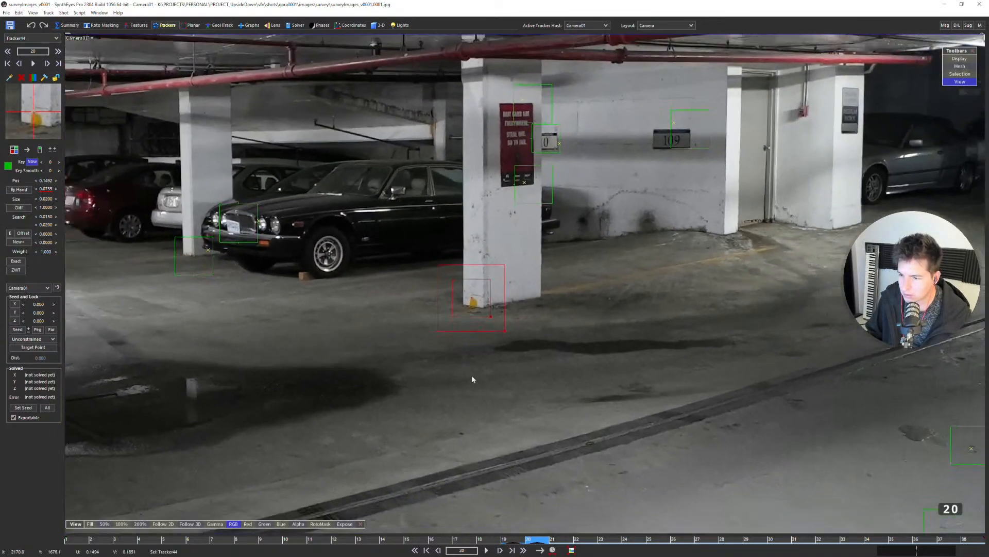
Compare frames 20 and 21 and position the tracker on the same yellow pillar mark on frame 21.
key(Right)
key(Left)
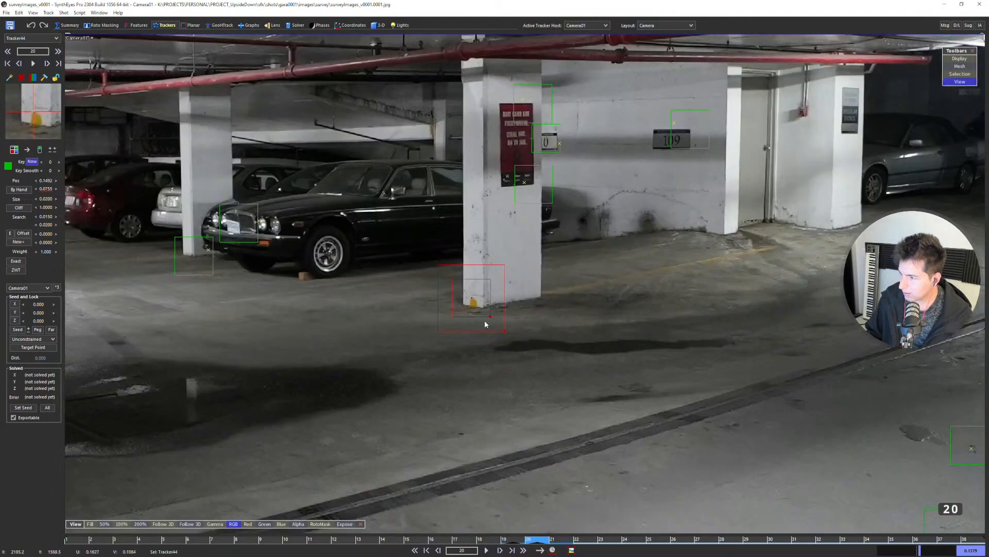
scroll(483, 303, down, 4)
key(Right)
key(Left)
key(Right)
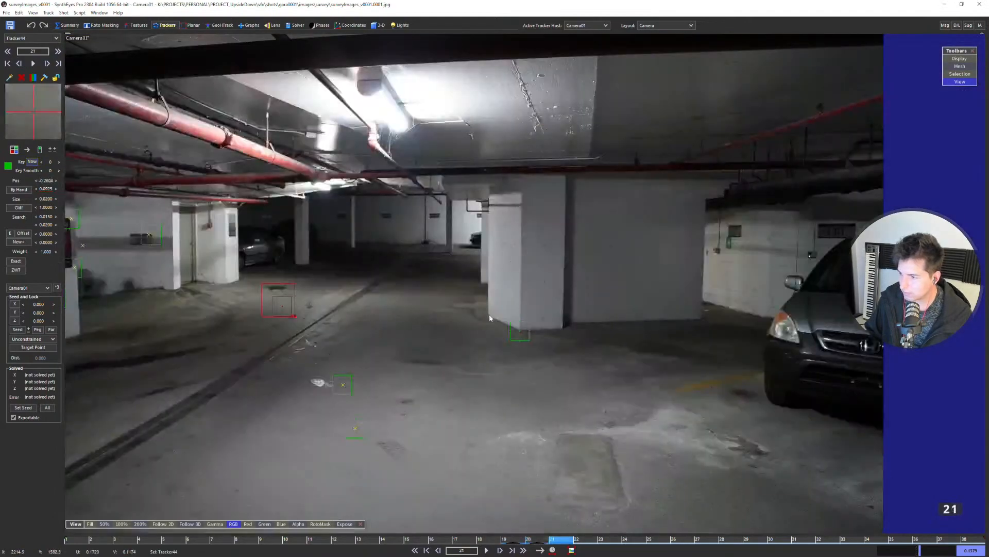
scroll(485, 316, down, 4)
scroll(260, 328, up, 6)
click(273, 323)
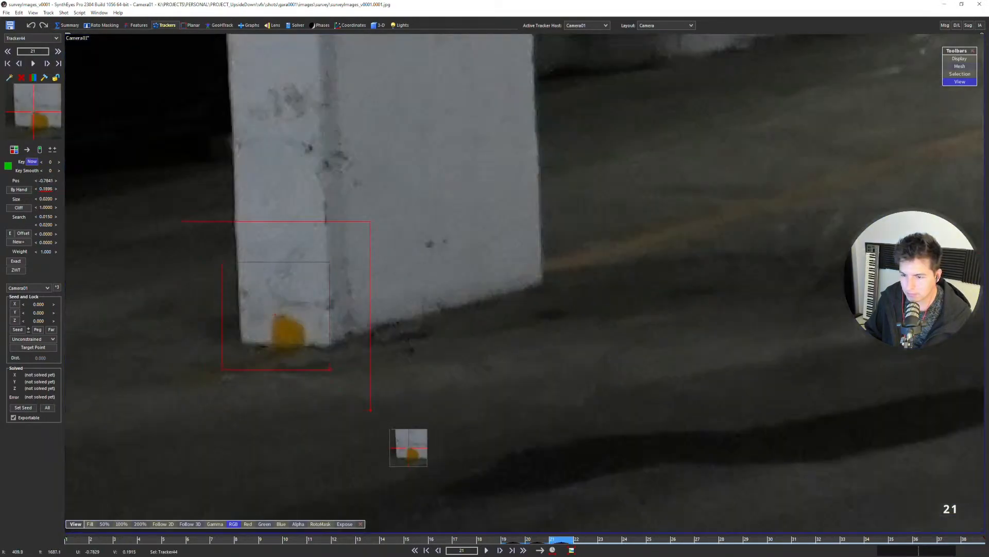
Position the tracker on the matching yellow mark at the pillar base on frame 22.
scroll(278, 322, down, 4)
key(Right)
middle_drag(584, 305, 566, 281)
scroll(679, 269, up, 5)
click(656, 219)
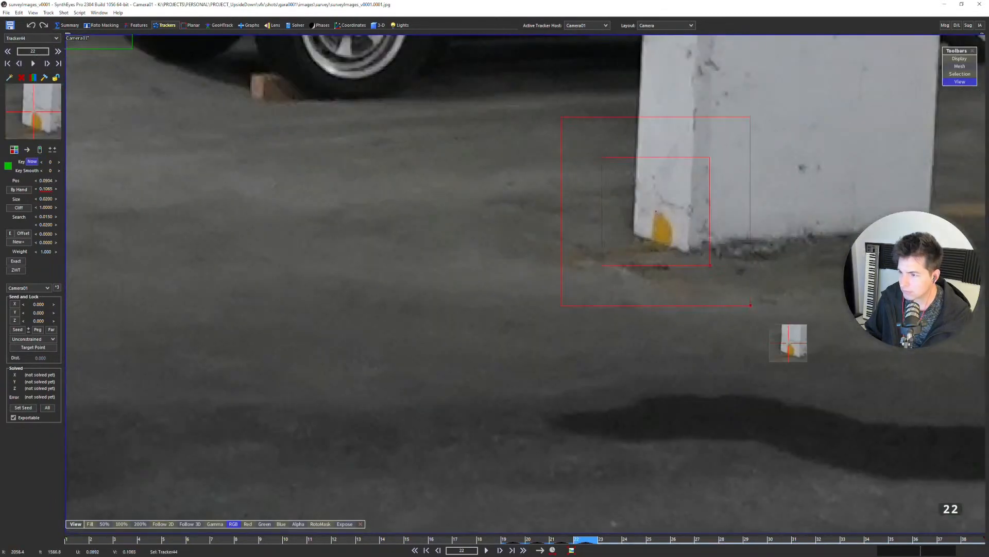
Position the tracker on the yellow paint mark at the pillar base on frame 23.
scroll(650, 235, down, 5)
key(Right)
middle_drag(644, 240, 362, 350)
scroll(579, 357, up, 5)
click(566, 303)
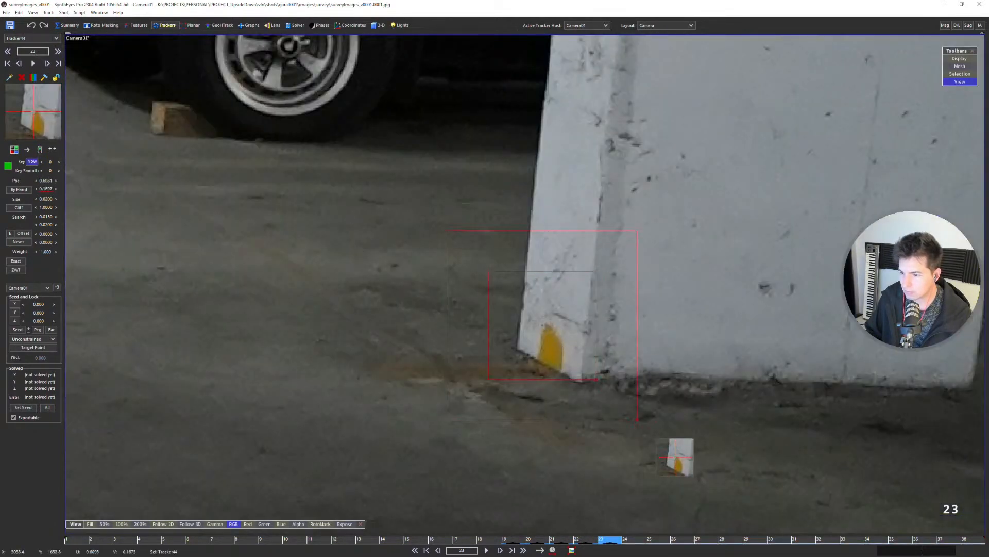
Position the tracker on the same yellow pillar mark on frame 24.
scroll(563, 352, down, 5)
key(Right)
scroll(563, 352, up, 5)
click(531, 358)
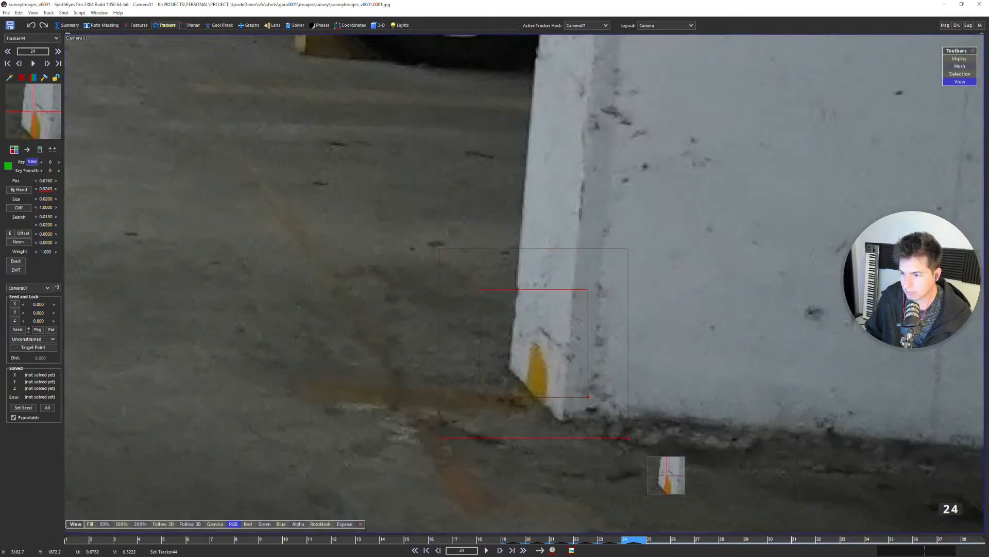
Skip frame 25 and position the tracker on the yellow mark at the near pillar's base on frame 26.
scroll(530, 355, down, 5)
key(Right)
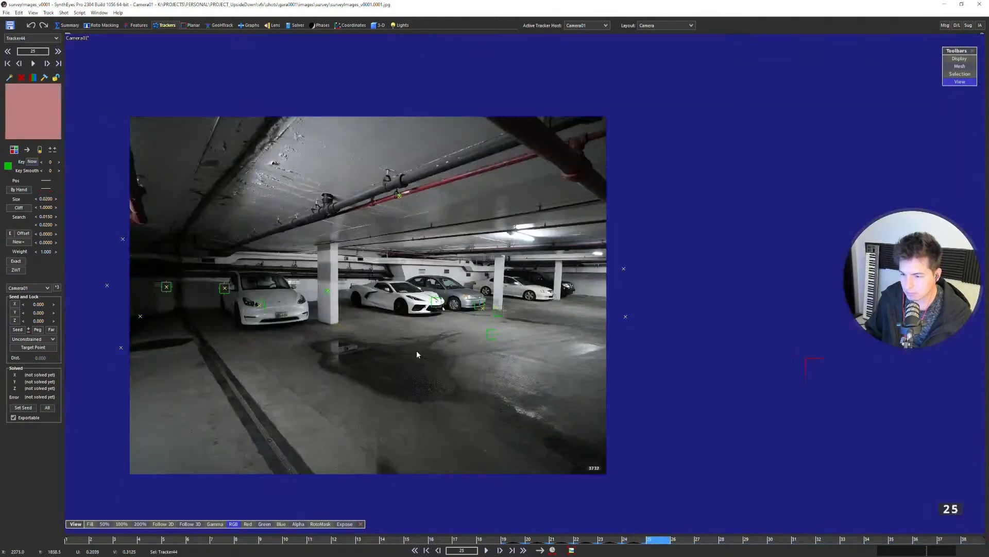
middle_drag(417, 353, 463, 328)
key(Right)
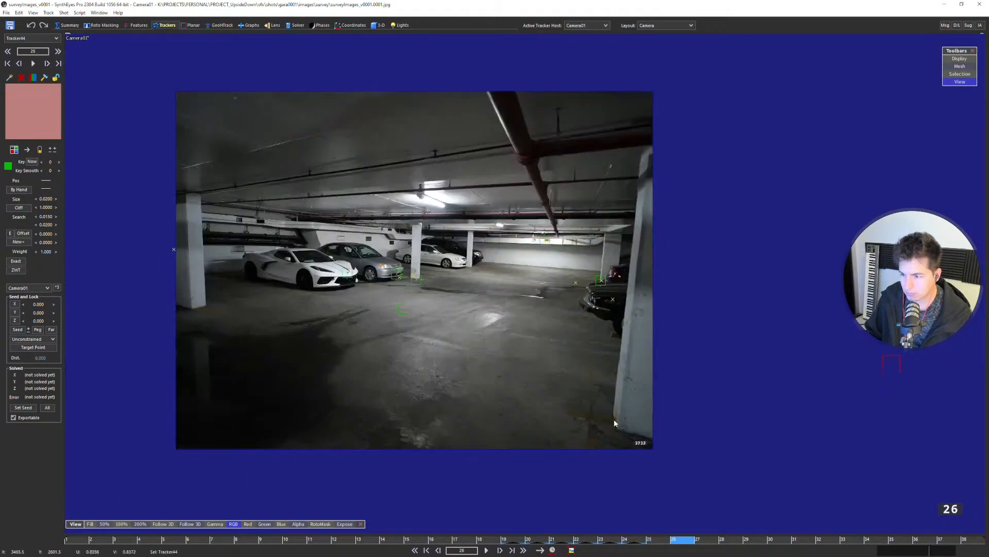
scroll(613, 419, up, 5)
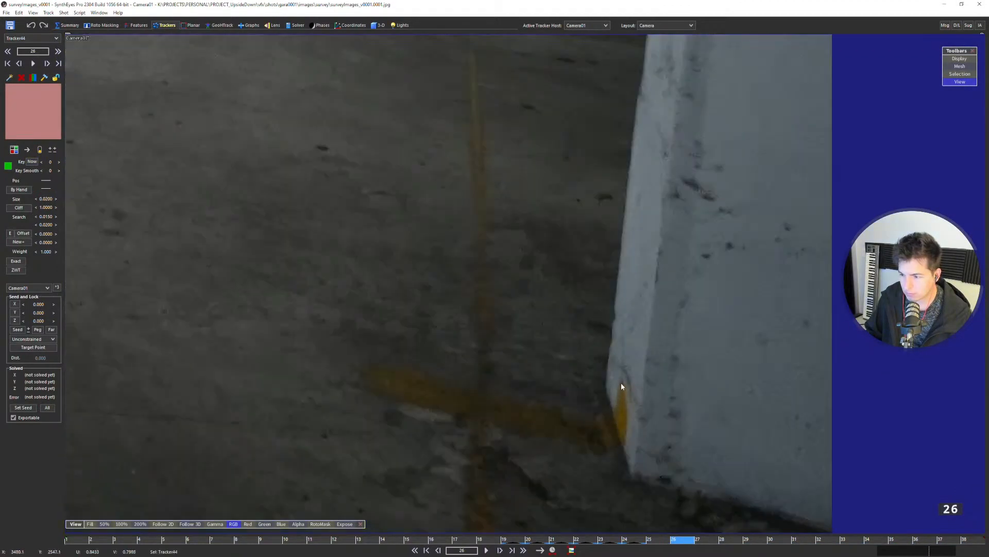
click(621, 388)
Skip frames 27 and 28 and position the tracker just above the yellow mark on the central pillar's base on frame 29.
scroll(621, 387, down, 6)
key(Right)
scroll(579, 335, up, 1)
scroll(579, 337, down, 3)
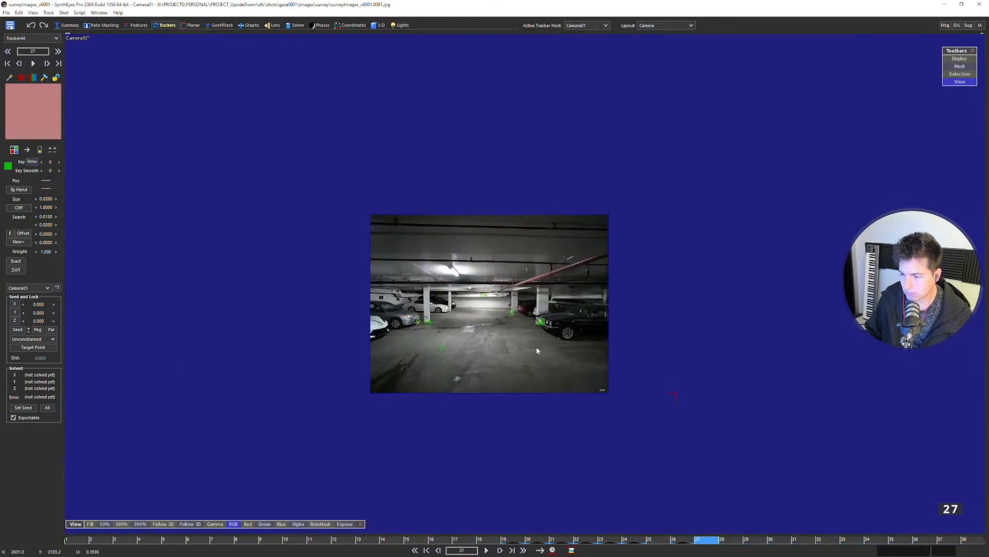
key(Right)
scroll(533, 342, up, 6)
scroll(521, 323, down, 4)
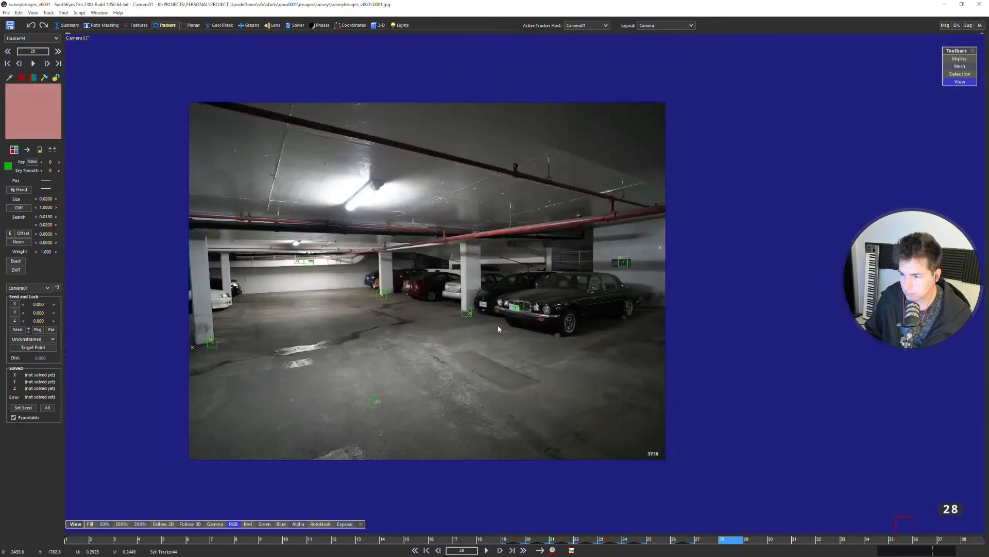
key(Right)
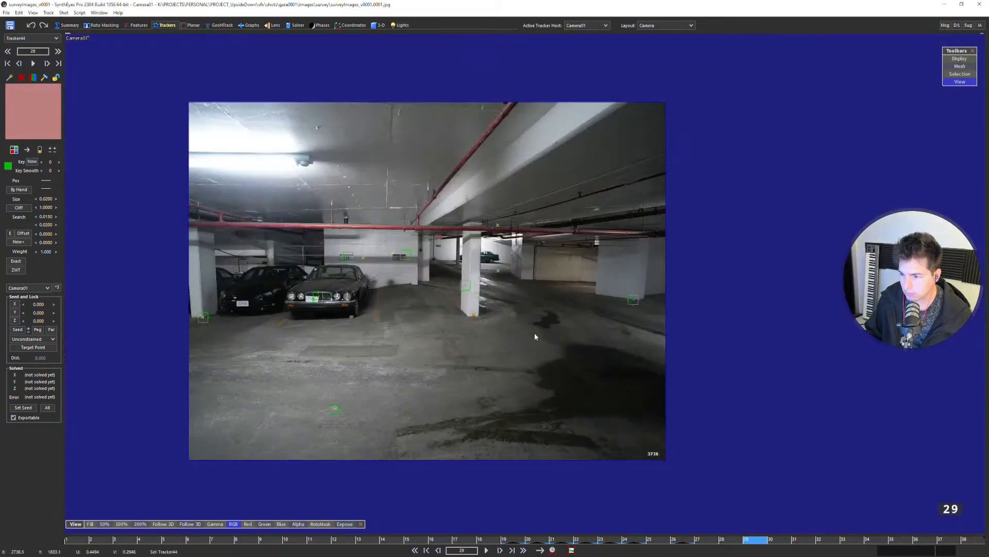
scroll(534, 333, up, 6)
click(494, 336)
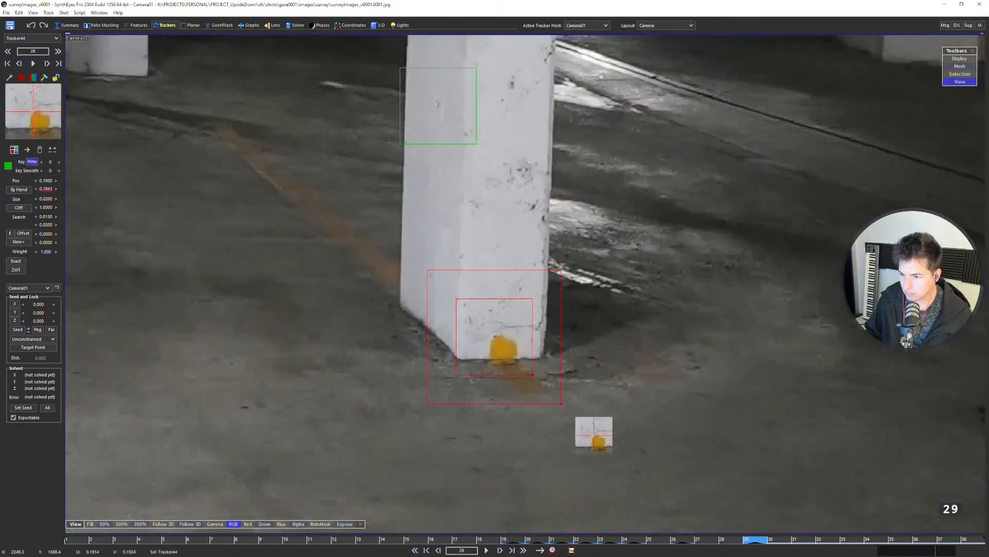
Position the tracker on the yellow mark at the base of the same pillar on frame 30.
scroll(490, 337, down, 8)
key(Right)
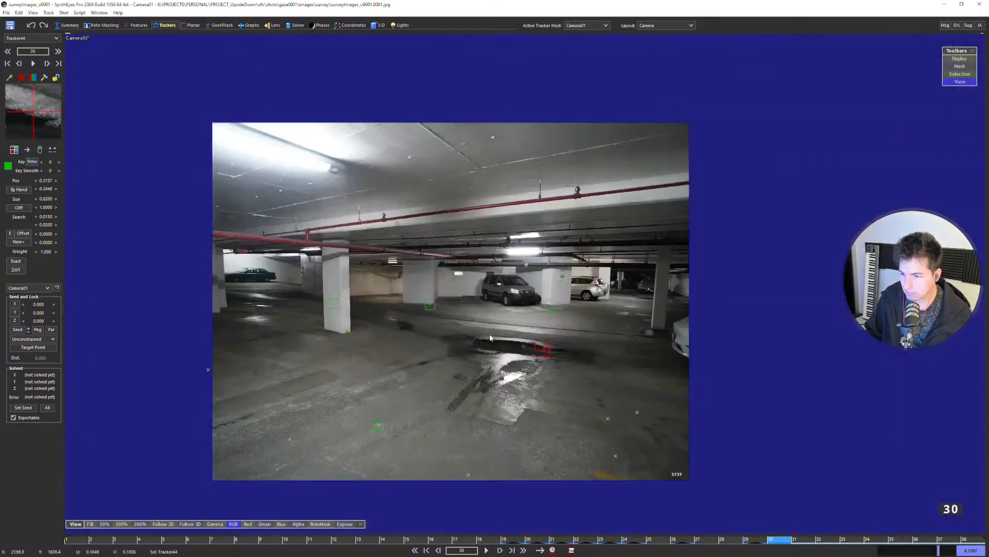
scroll(350, 327, up, 6)
click(360, 322)
Position the tracker on the matching point at the pillar's base on frame 31.
scroll(361, 321, down, 8)
key(Right)
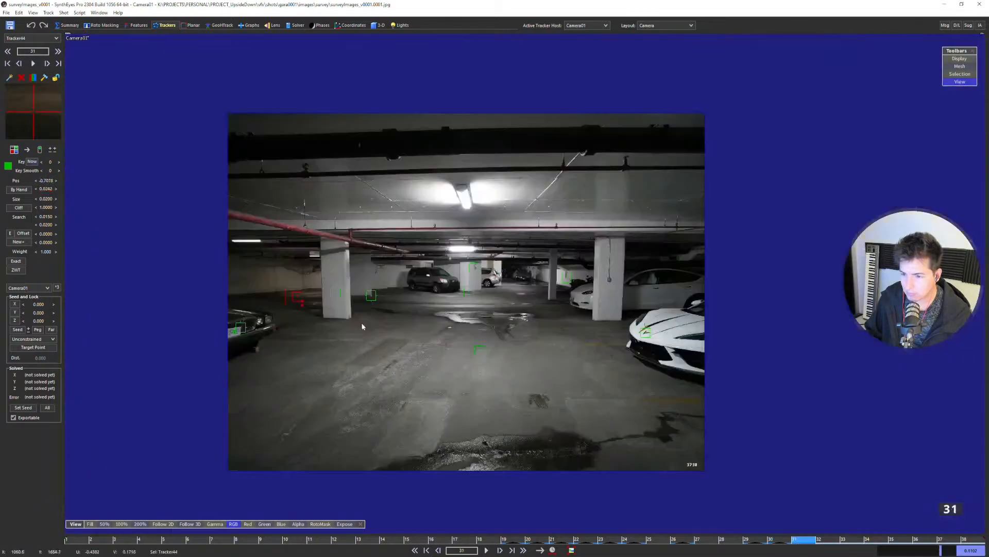
scroll(353, 313, up, 3)
scroll(353, 313, up, 6)
click(325, 330)
Position the tracker at the base of the pillar behind the black car on frame 32.
scroll(325, 333, down, 8)
key(Right)
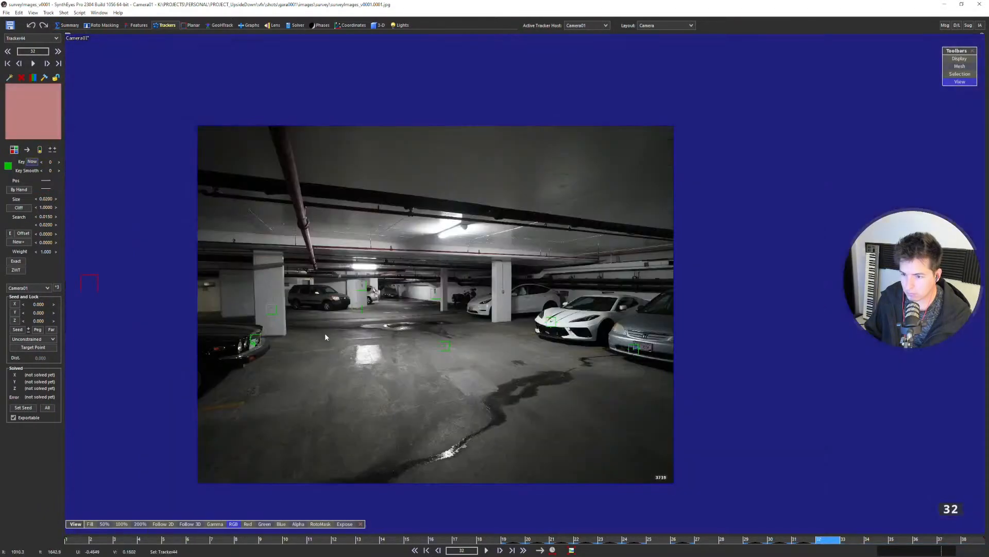
scroll(282, 330, up, 6)
click(327, 343)
Skip frames 33 to 36 and position the tracker at the bottom corner of the pillar beside the black car on frame 37.
scroll(339, 341, down, 8)
key(Right)
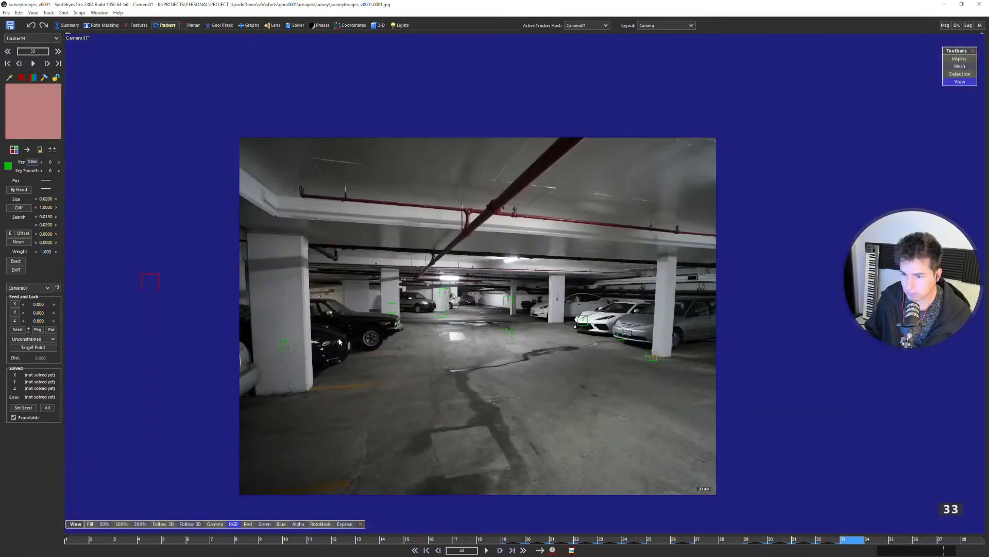
key(Right)
key(Right)
key(Right)
key(Right)
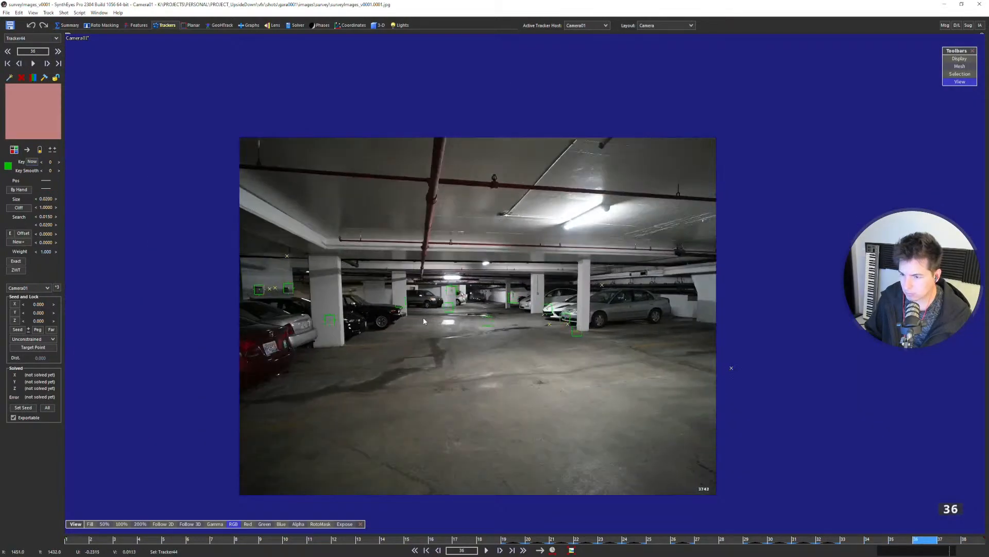
scroll(435, 320, up, 6)
click(471, 330)
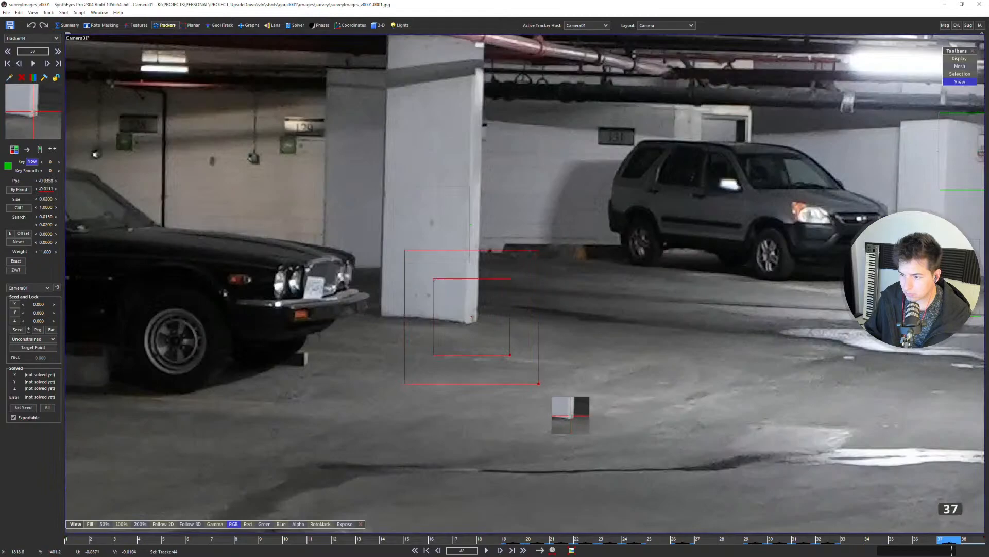
Inspect the pillar base on frame 38 and go back through the frames to frame 30.
scroll(472, 329, down, 6)
key(Right)
scroll(515, 317, up, 7)
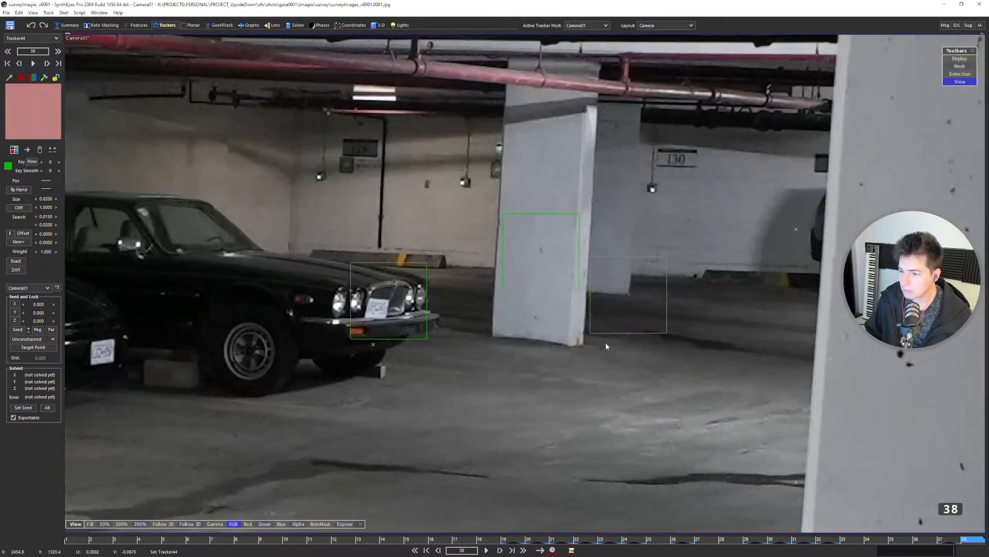
scroll(535, 341, down, 7)
key(Left)
key(Left)
key(Left)
key(Left)
key(Left)
key(Left)
key(Left)
key(Left)
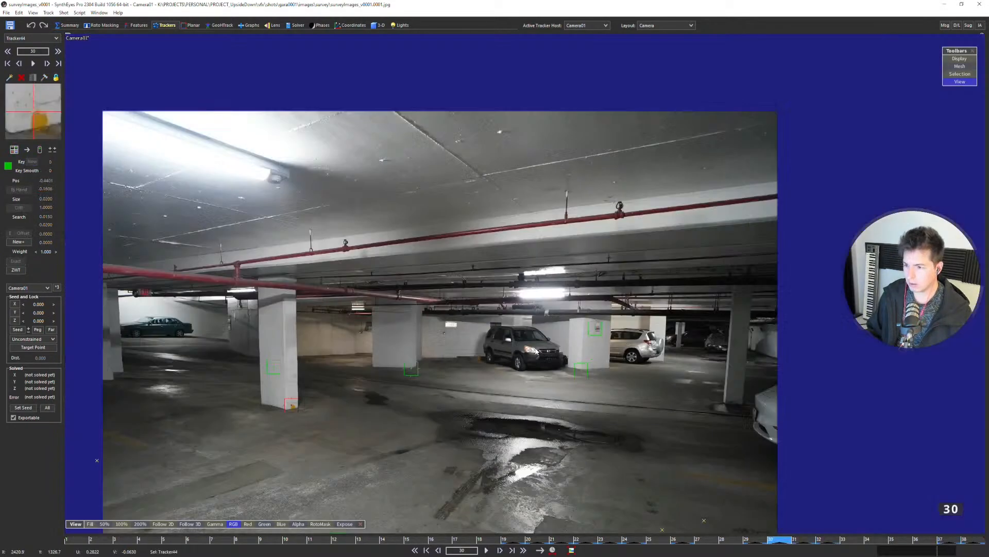
Solve the cameras with the added tracker and inspect the result on the first five frames.
key(F9)
click(496, 378)
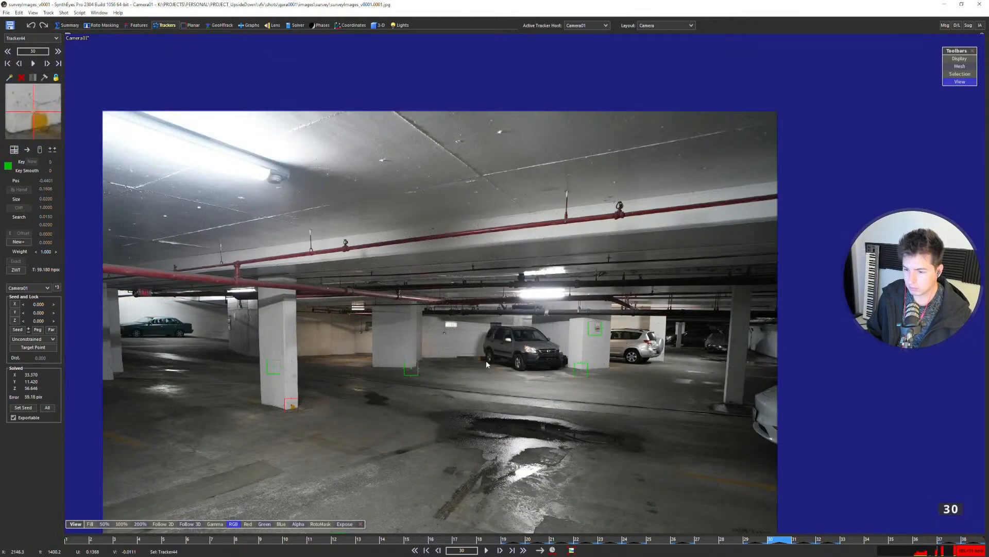
key(Home)
scroll(469, 371, down, 3)
key(Right)
key(Right)
key(Right)
key(Right)
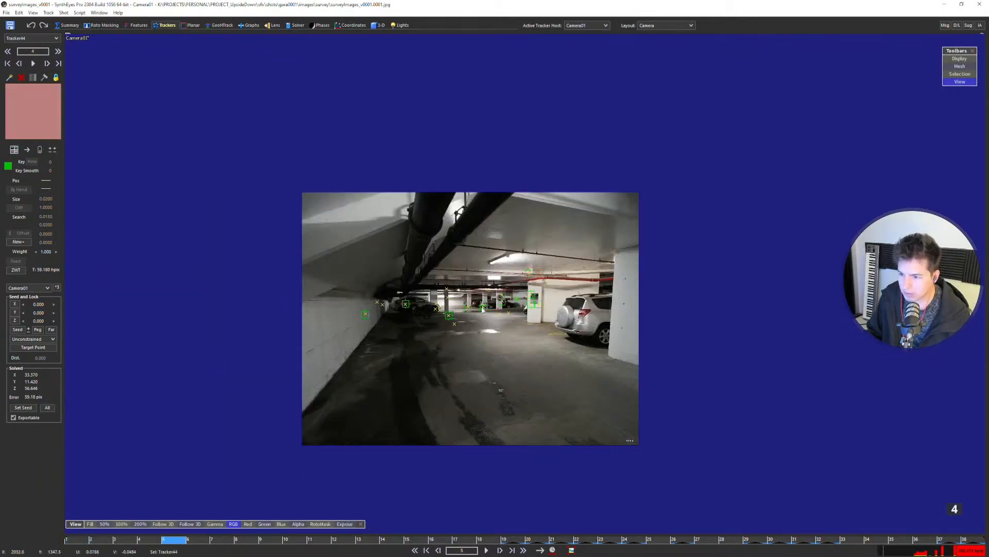
Set the solver's begin frame to 4 and end frame to 5, and re-solve the cameras.
click(295, 25)
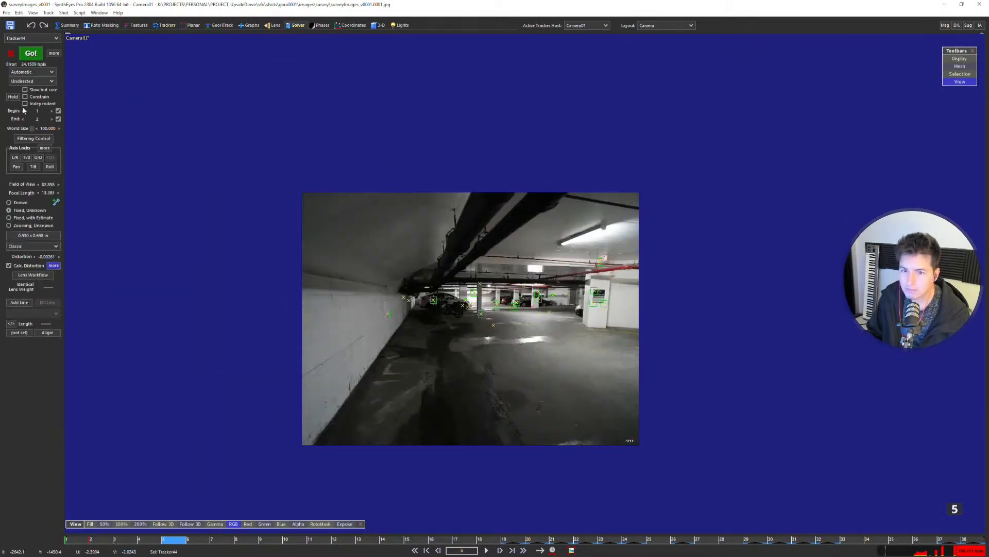
click(51, 112)
click(51, 111)
click(51, 111)
click(50, 119)
click(50, 119)
click(50, 119)
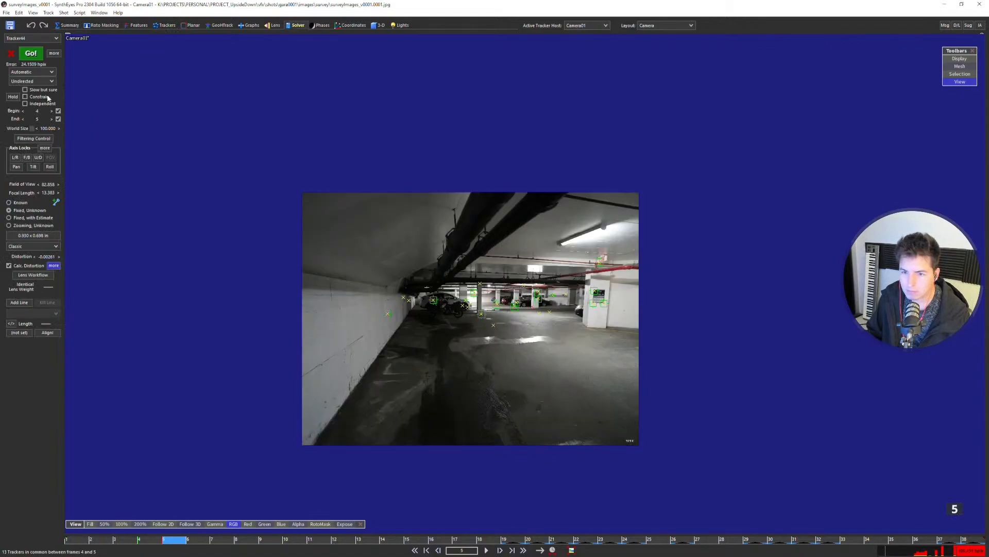
click(31, 53)
click(496, 376)
Review the solved tracker points across the survey frames up to frame 36 and set the solving mode to Refine.
key(space)
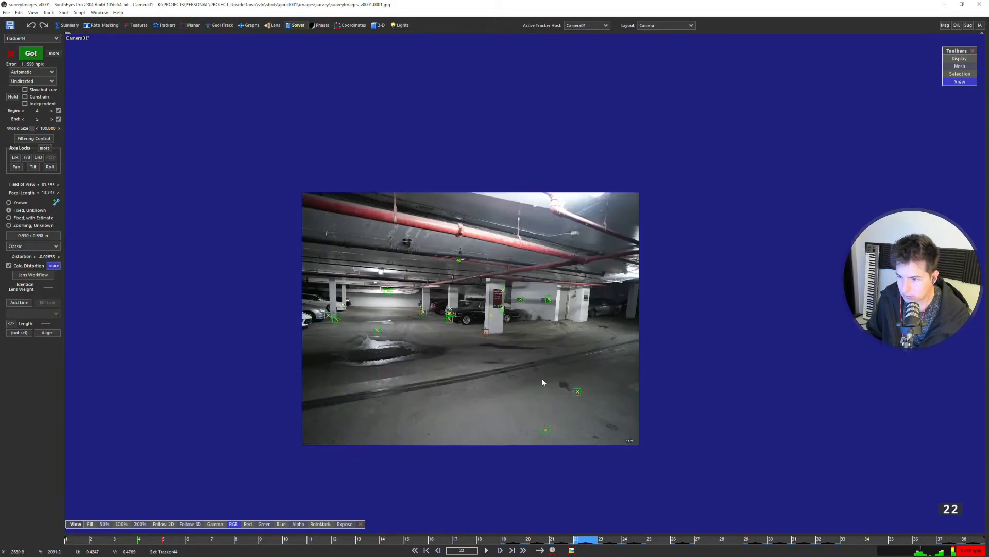
scroll(510, 356, up, 3)
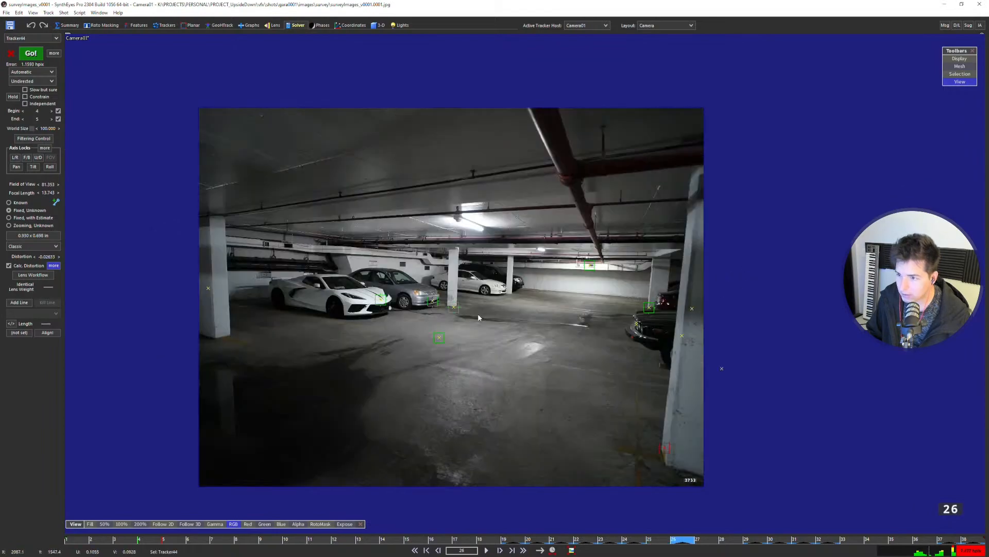
scroll(533, 304, up, 10)
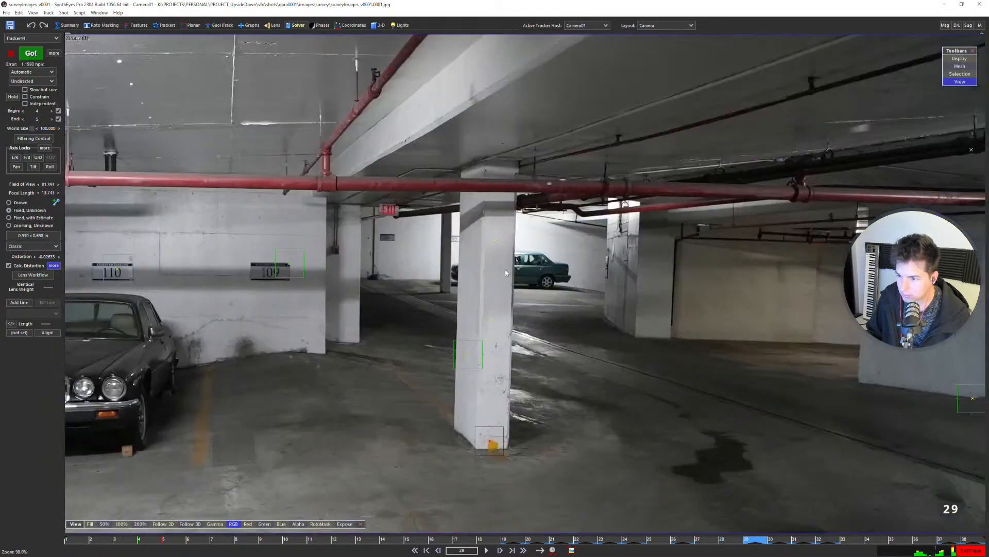
scroll(502, 313, down, 12)
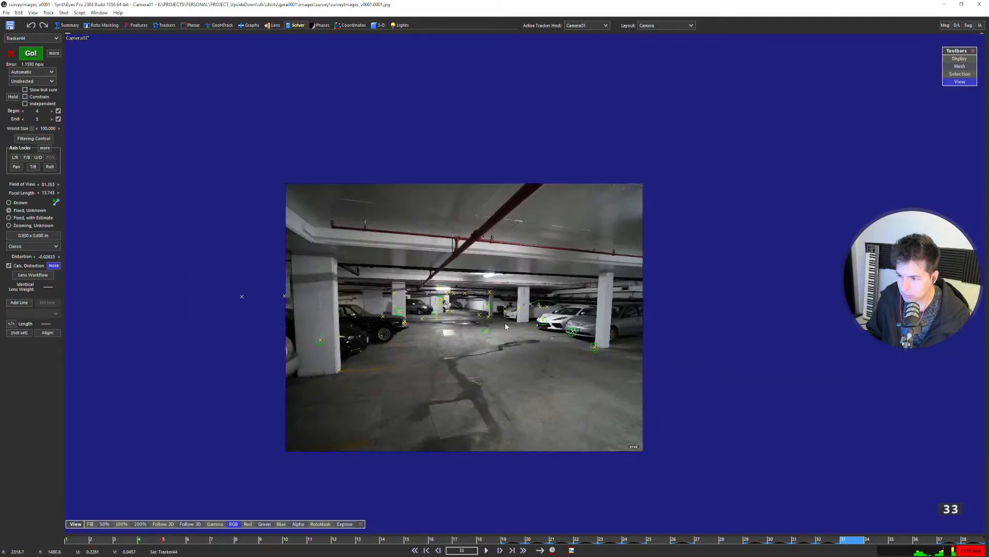
scroll(322, 343, up, 10)
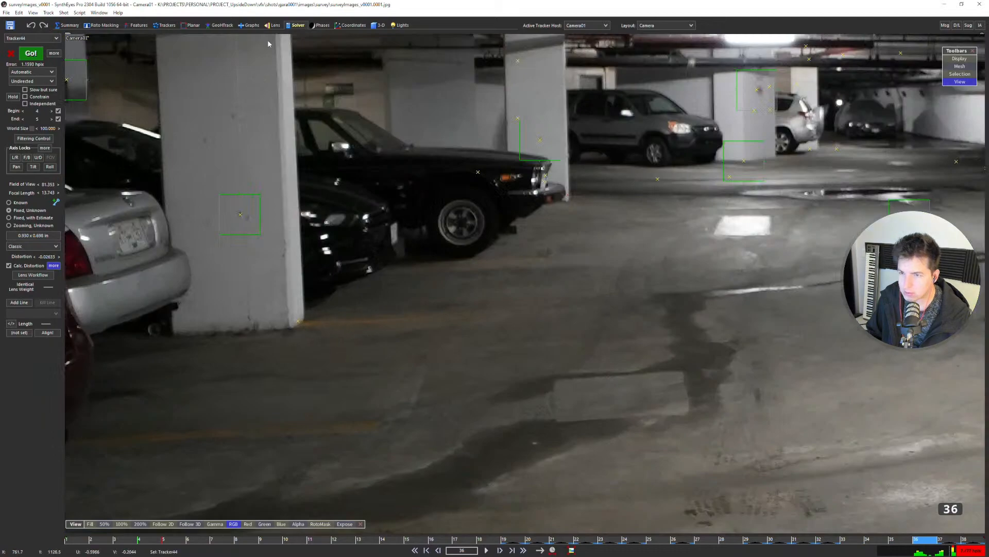
click(31, 71)
click(24, 85)
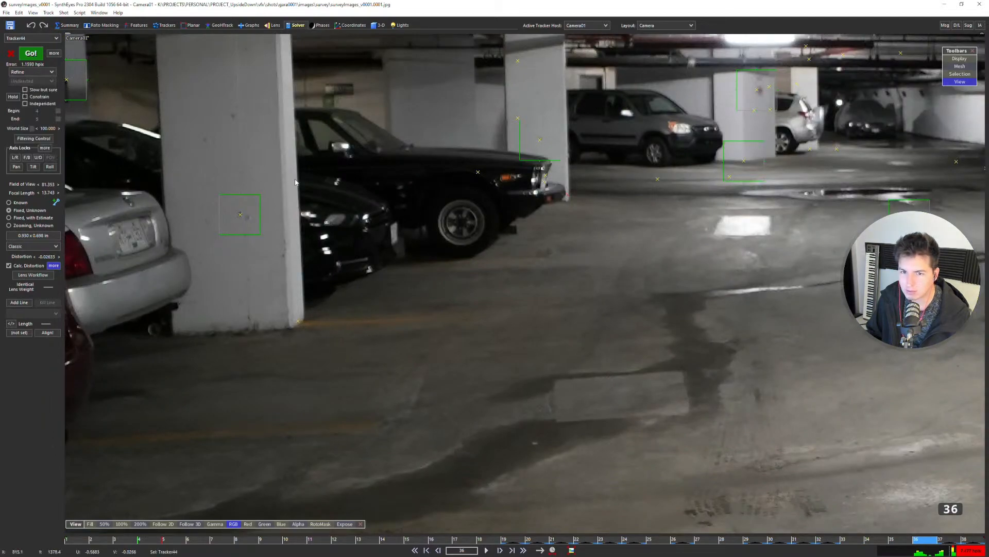
Go back to frame 33 and examine how the solved points line up with their trackers.
scroll(439, 282, down, 8)
middle_drag(438, 279, 420, 336)
key(Left)
key(Left)
key(Left)
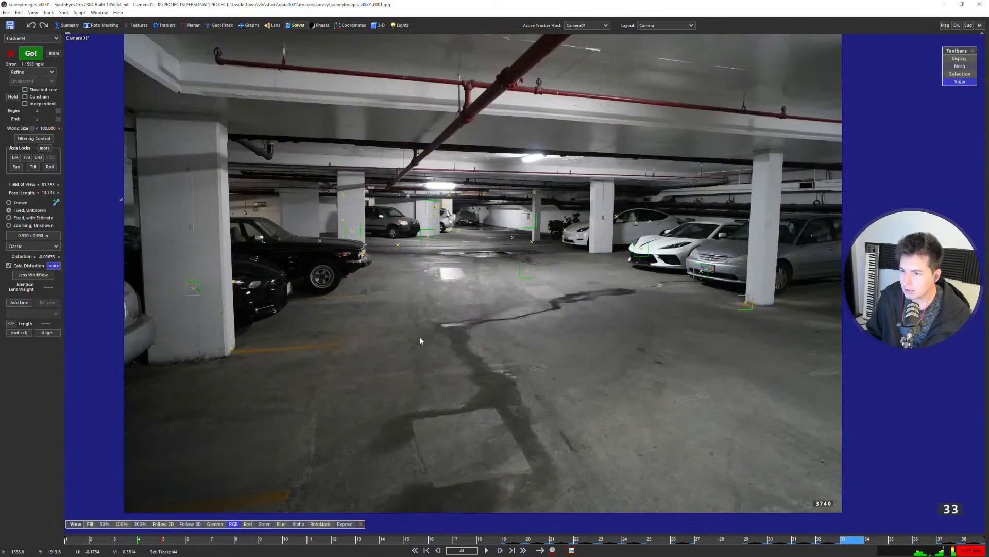
scroll(489, 267, down, 1)
scroll(488, 268, up, 1)
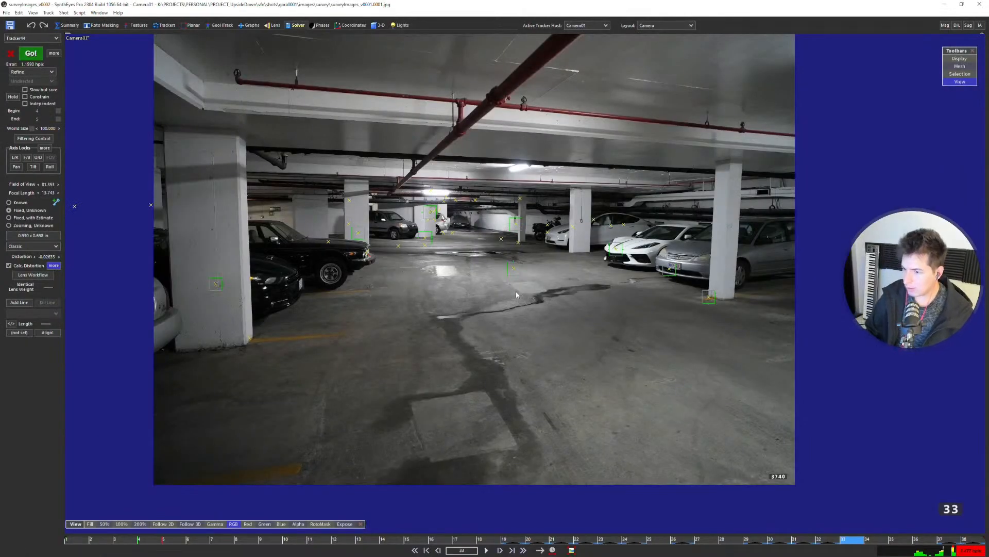
Compare frame 33 with its neighbours and create a new tracker at the far corner of the rectangular floor patch on frame 33.
key(d)
key(d)
key(s)
key(s)
scroll(482, 388, up, 3)
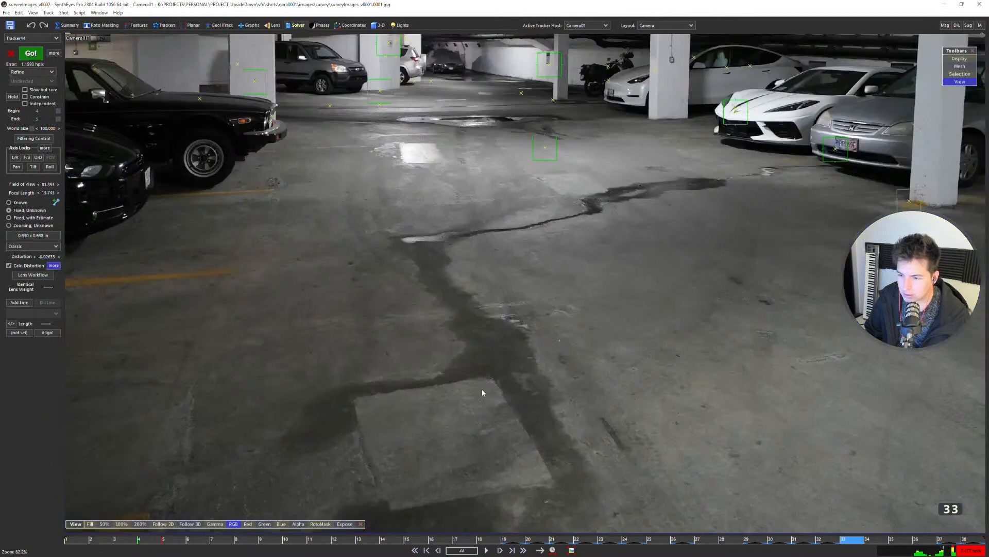
key(s)
key(d)
scroll(483, 385, down, 3)
scroll(488, 381, up, 5)
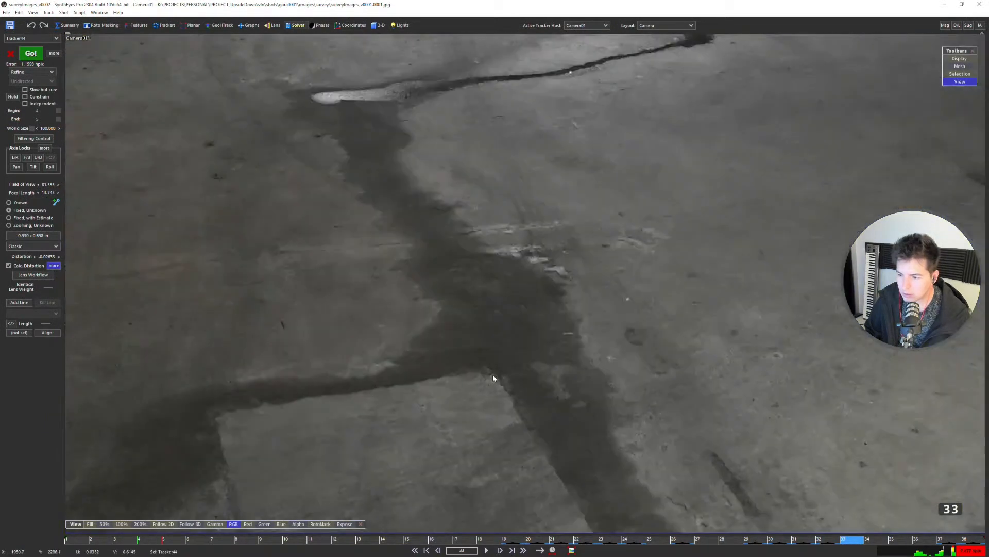
key(c)
click(492, 375)
Position the new tracker on the floor patch's matching corner on frame 34.
key(d)
scroll(494, 357, down, 3)
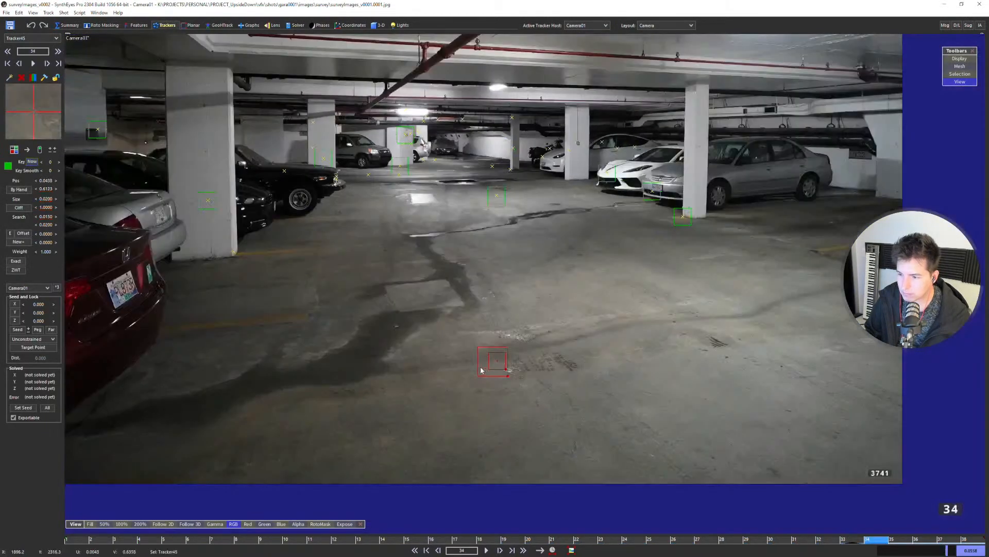
scroll(443, 269, up, 5)
click(443, 269)
Position the tracker on the same floor patch corner on frame 35.
key(d)
scroll(444, 271, down, 3)
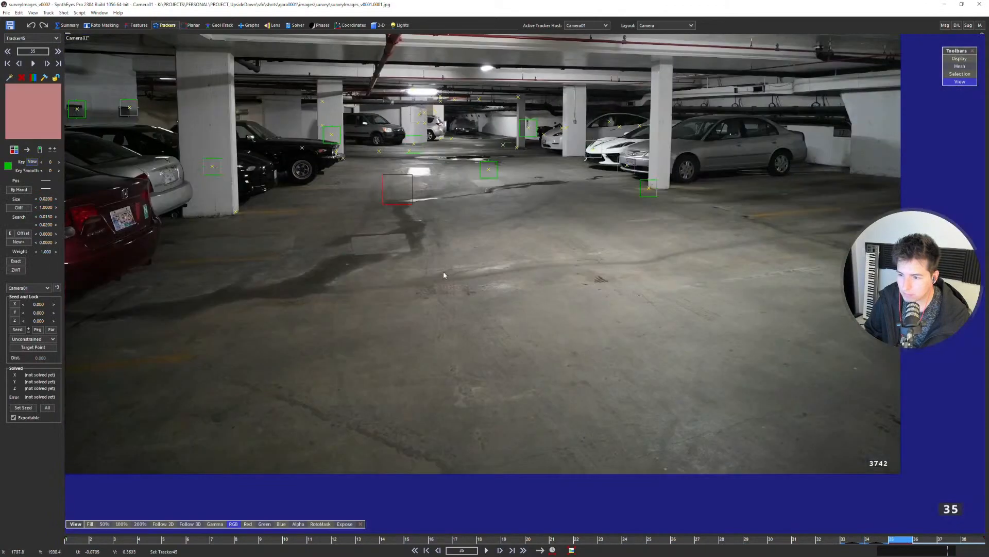
scroll(404, 236, up, 5)
click(404, 236)
Position the tracker on the matching floor patch corner on frame 36.
scroll(410, 228, down, 3)
key(d)
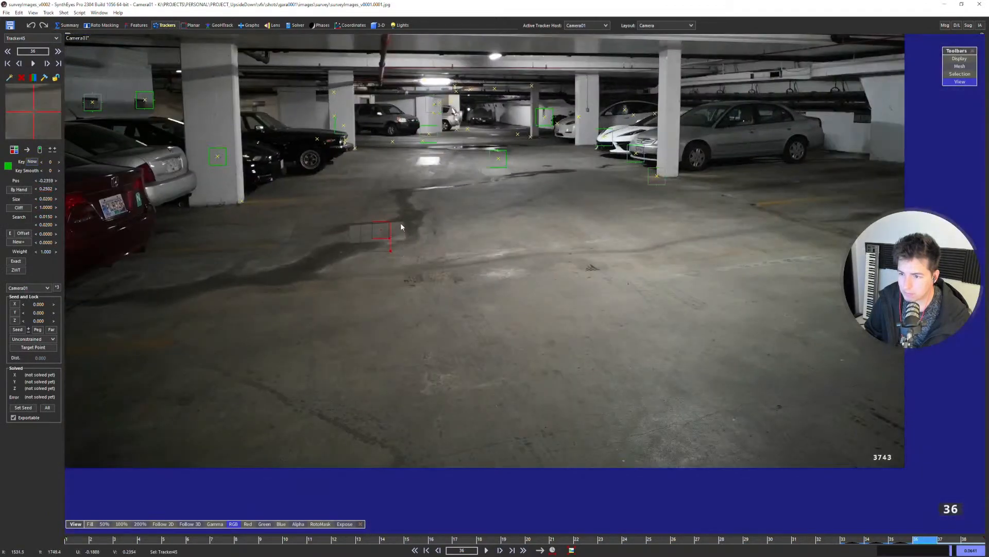
scroll(401, 223, up, 5)
click(410, 224)
Position the floor patch corner tracker on the matching corner on frame 37.
scroll(411, 231, down, 3)
key(d)
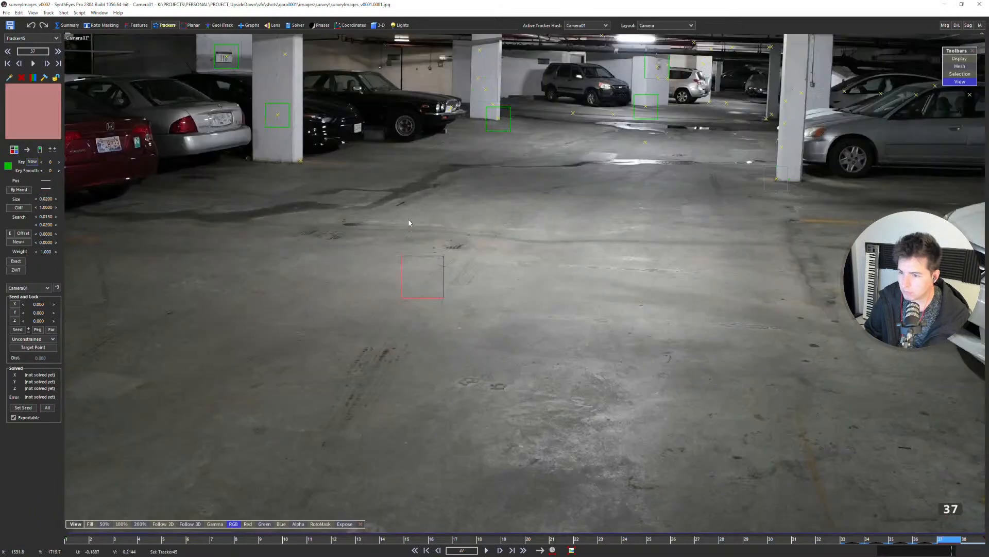
scroll(409, 222, up, 5)
drag(402, 170, 403, 171)
Position the same tracker on the matching floor patch corner beside the dark stain on frame 38.
key(d)
scroll(402, 178, down, 5)
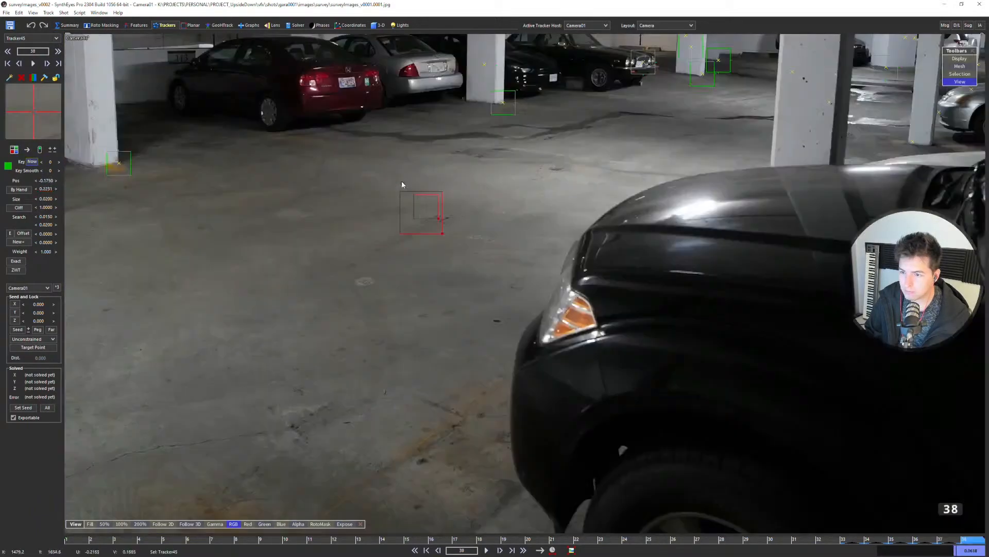
middle_drag(435, 232, 466, 306)
scroll(581, 207, up, 3)
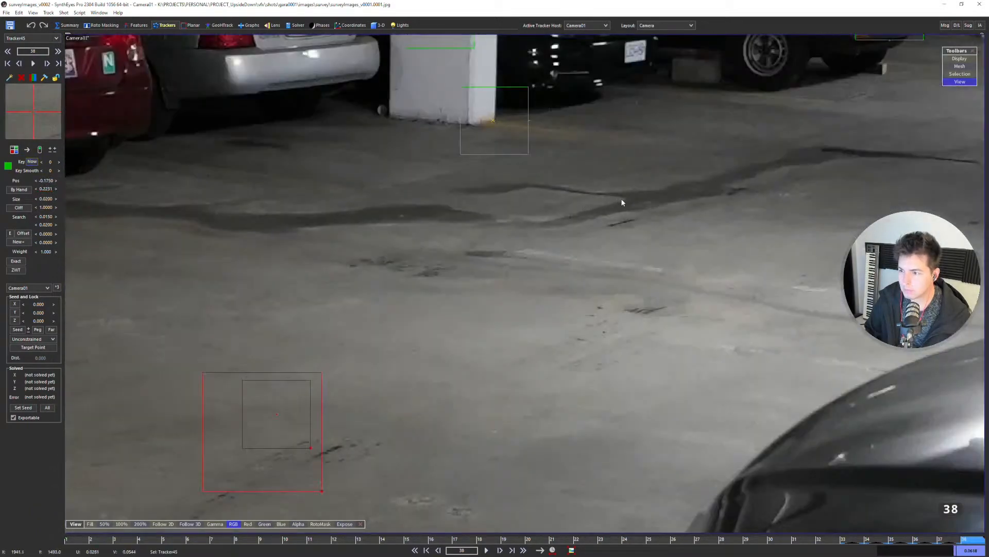
drag(623, 202, 624, 201)
scroll(604, 212, down, 5)
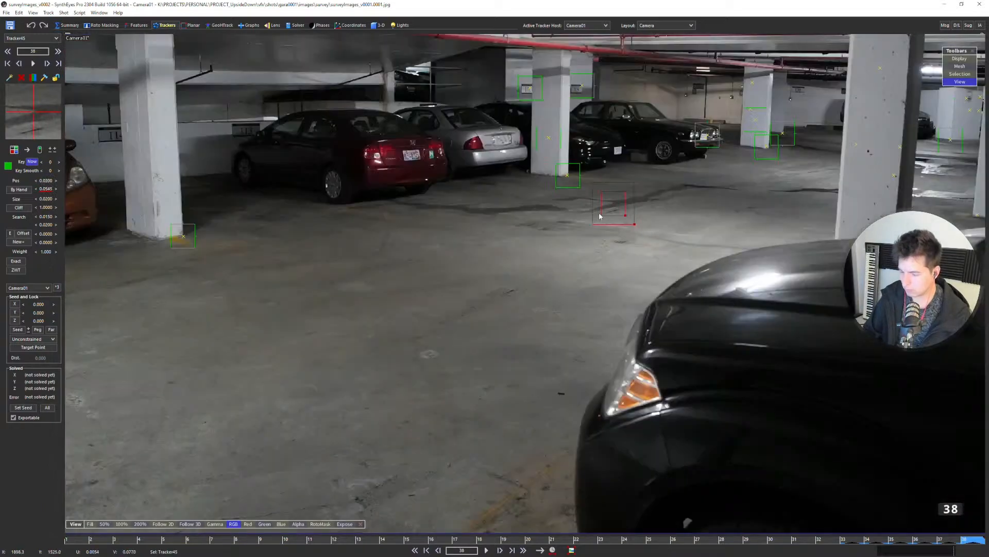
Re-solve the scene with the new floor patch tracker and accept the solution.
key(s)
key(s)
scroll(492, 271, down, 3)
key(F9)
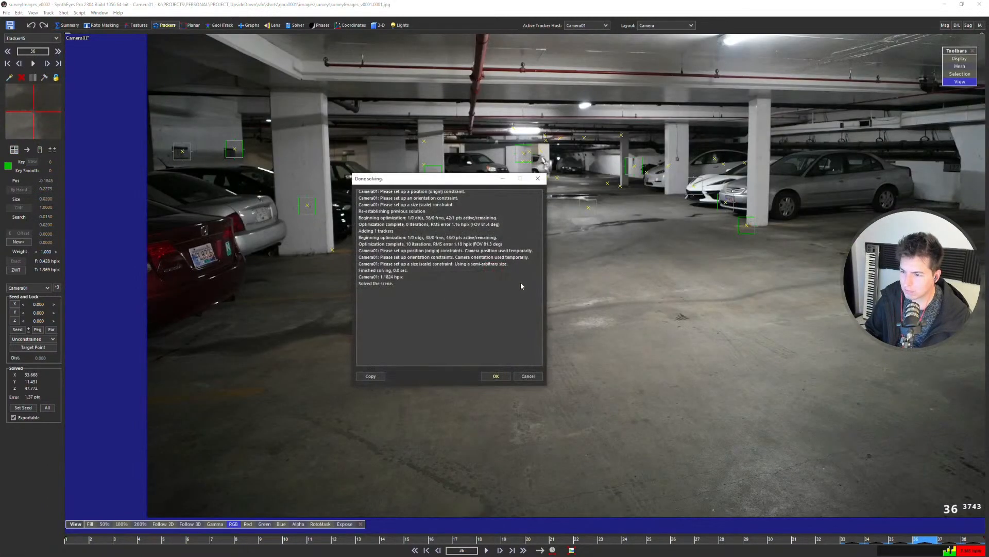
click(505, 377)
Inspect the solved lens settings and distortion grid on frame 33.
key(s)
key(s)
key(s)
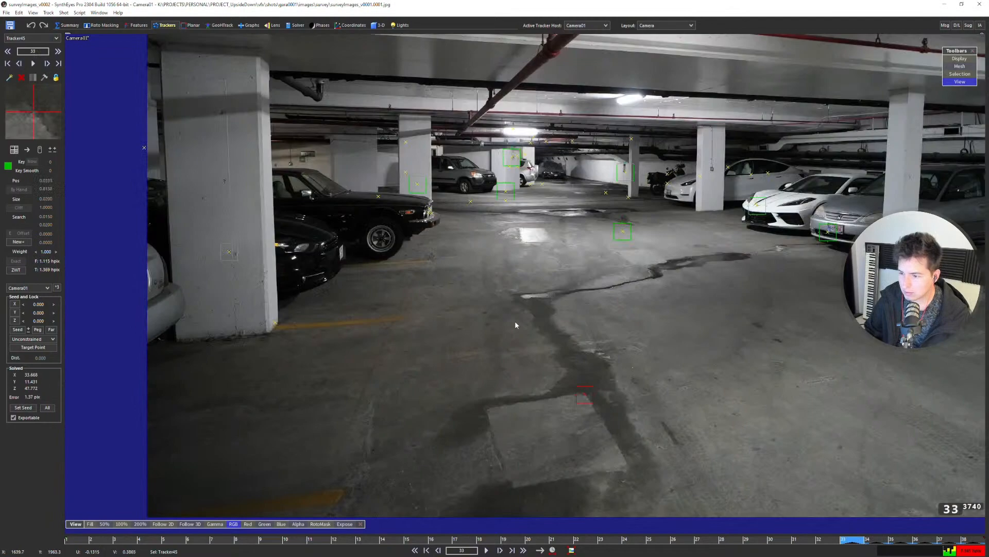
click(273, 25)
scroll(406, 280, down, 4)
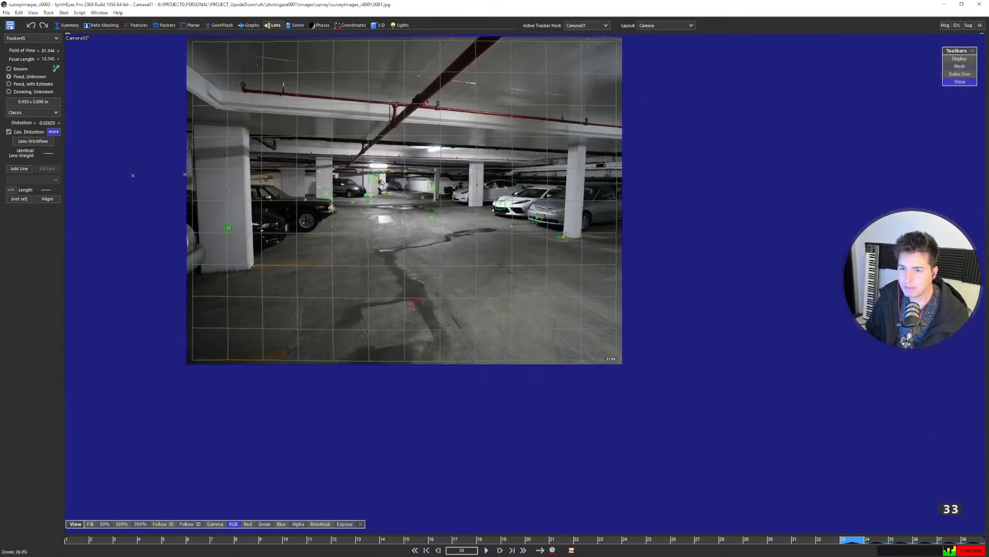
scroll(387, 243, up, 2)
middle_drag(387, 242, 468, 312)
scroll(438, 294, up, 1)
Examine the lens distortion grid and tracker fit from frame 1 through frame 15.
key(shift+a)
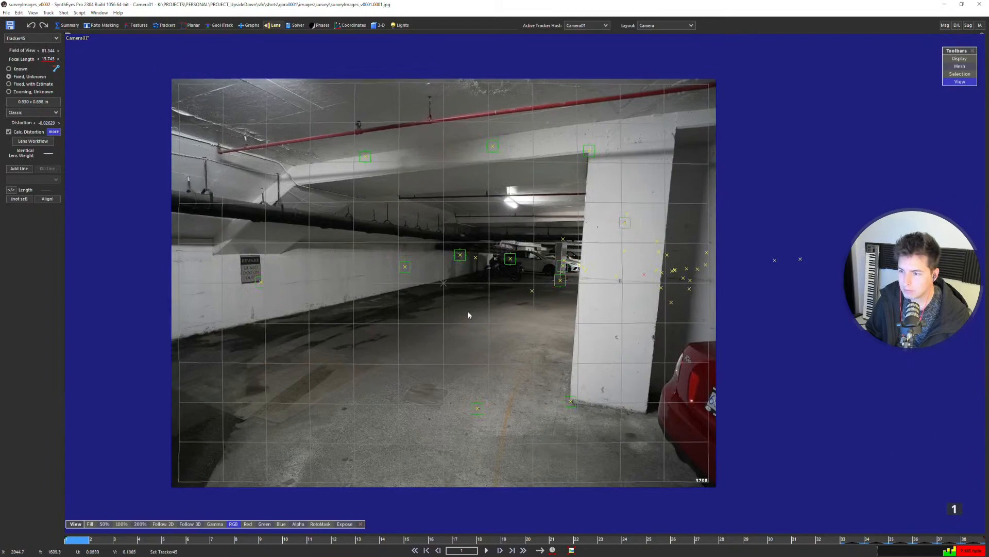
key(d)
key(d)
key(d)
key(d)
key(d)
key(d)
key(d)
key(d)
key(d)
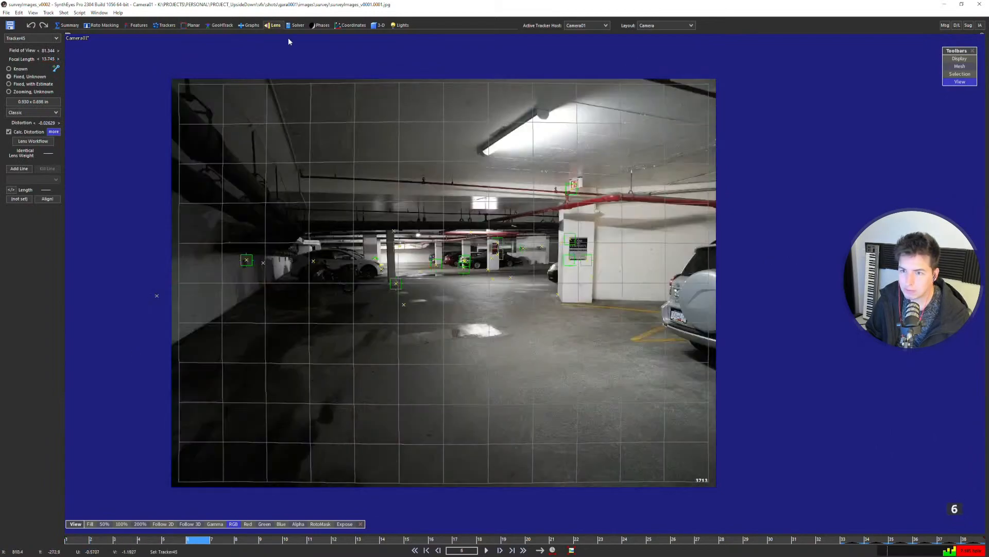
scroll(466, 328, up, 1)
key(d)
key(d)
key(d)
key(d)
key(d)
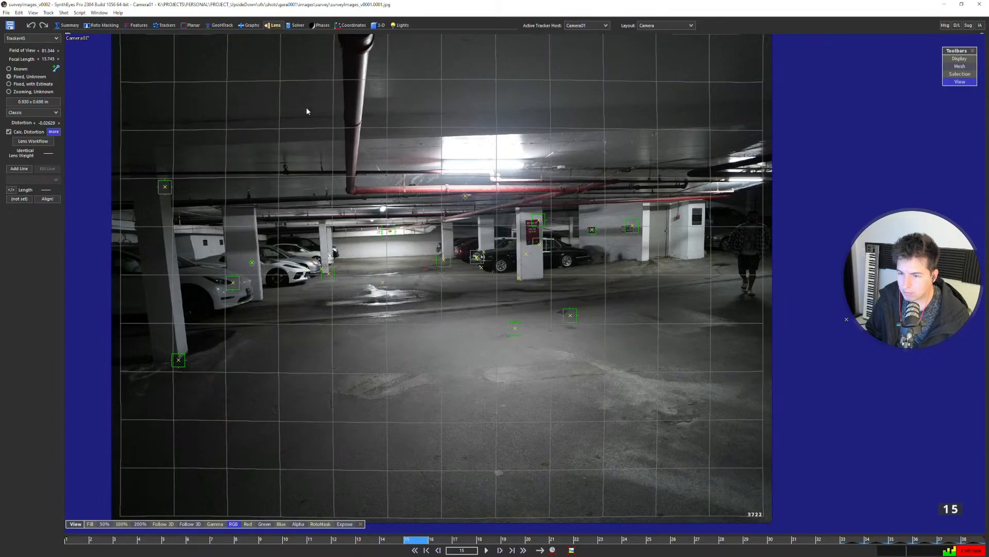
Review the solved tracker points in a perspective view locked to the camera, from frame 17 through frame 38.
click(156, 26)
key(d)
key(d)
key(8)
scroll(419, 282, down, 1)
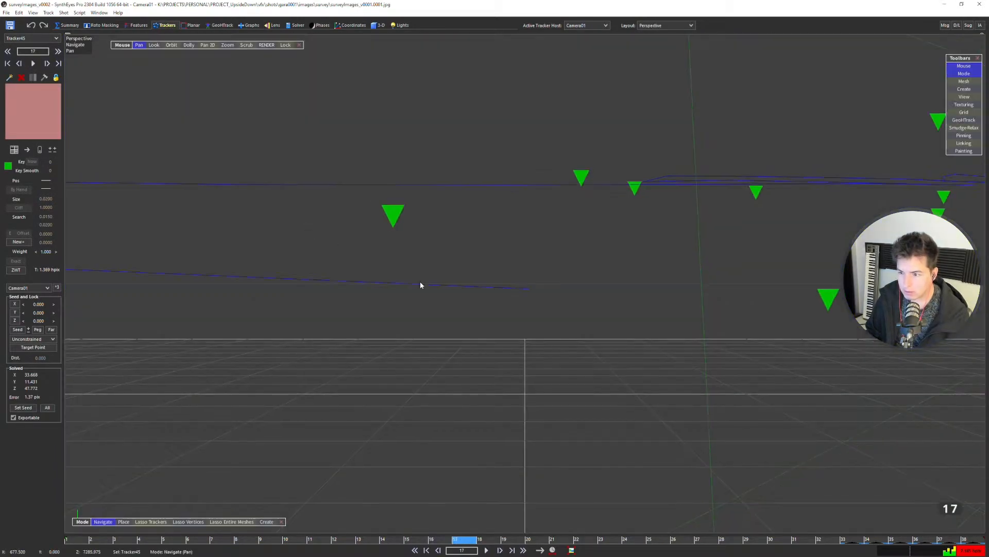
key(l)
scroll(431, 290, down, 5)
key(d)
key(d)
key(d)
key(d)
key(d)
key(d)
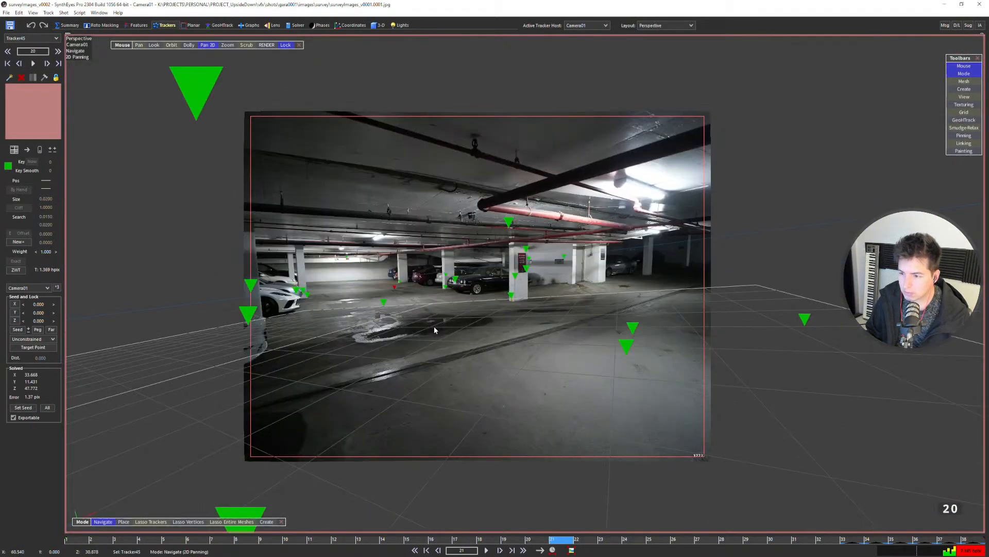
key(d)
key(d)
key(d)
key(d)
key(d)
key(d)
key(d)
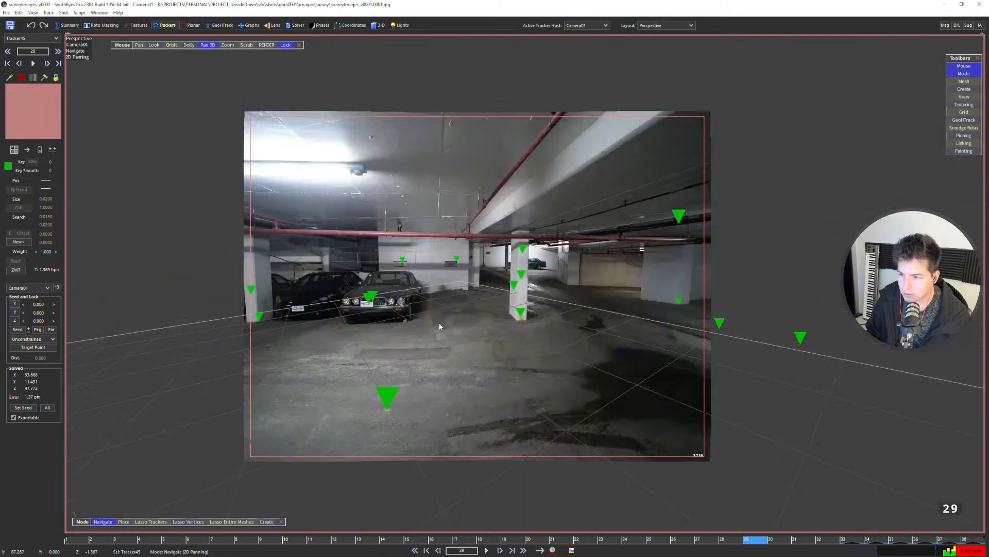
key(d)
key(d)
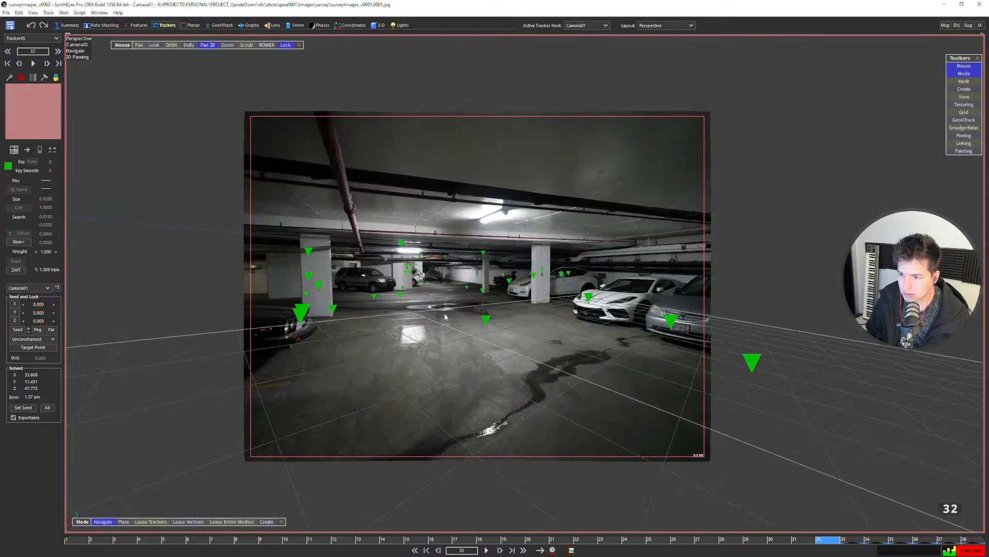
scroll(445, 315, down, 3)
key(d)
key(d)
key(d)
key(d)
key(d)
key(d)
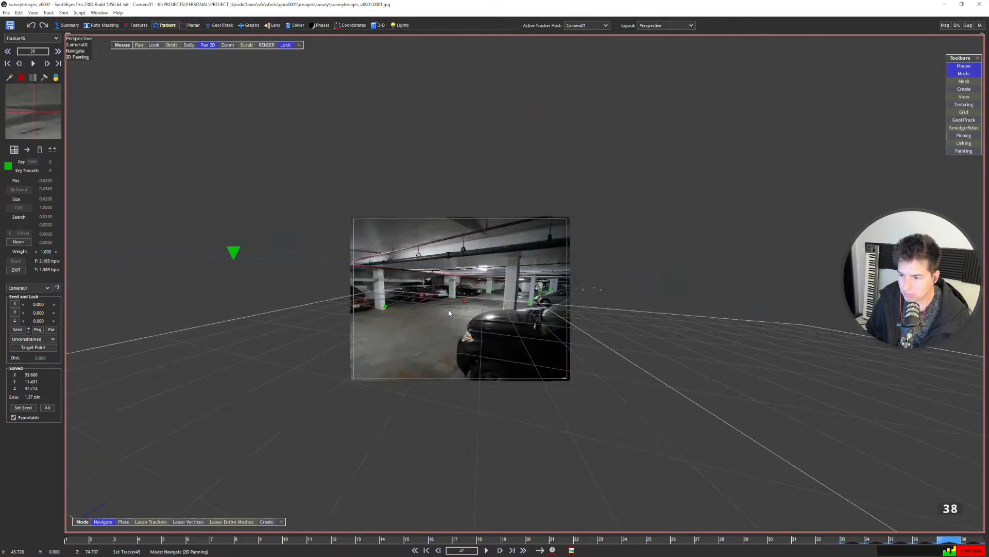
Review the solved points in the camera-locked perspective view backwards from frame 38 to frame 5.
scroll(450, 313, up, 3)
key(a)
key(a)
key(a)
key(a)
key(a)
key(a)
key(a)
key(a)
key(a)
key(a)
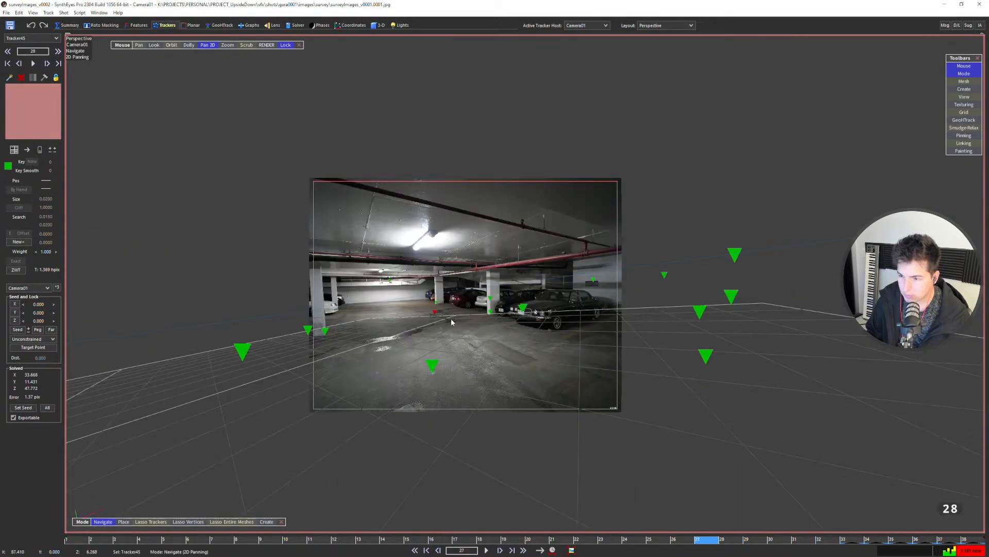
key(a)
key(a)
key(a)
key(a)
key(a)
key(a)
key(a)
scroll(450, 310, up, 3)
key(a)
key(a)
key(a)
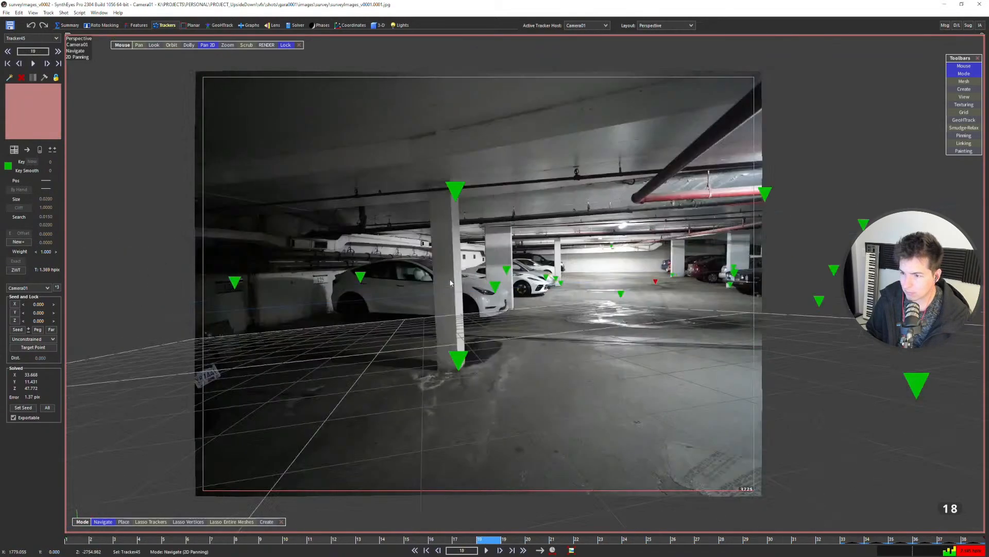
key(a)
key(a)
key(a)
key(a)
key(a)
key(a)
key(a)
key(a)
key(a)
key(a)
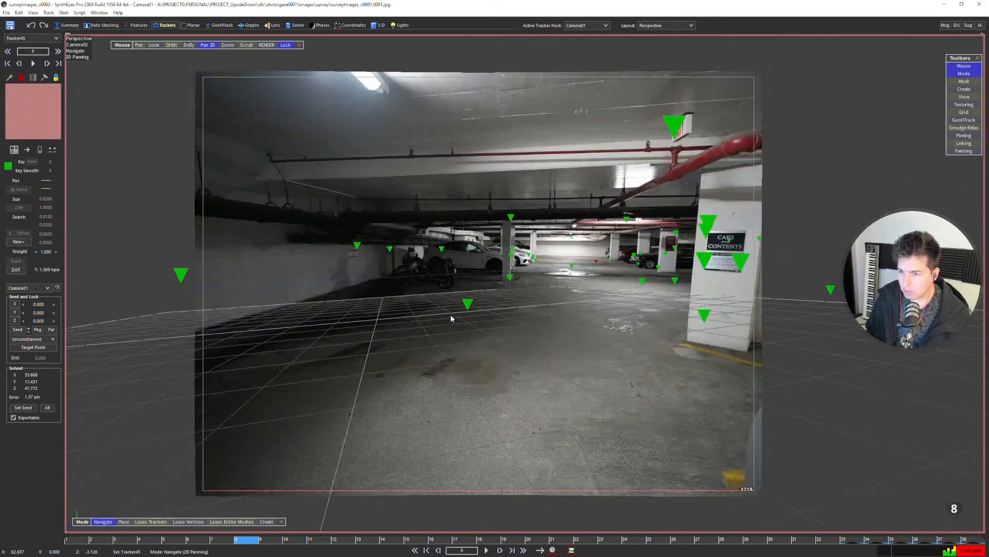
key(s)
key(s)
key(s)
Return to the camera view and examine frames 35 and 36 for further features to track on the ceiling, columns and cars.
key(7)
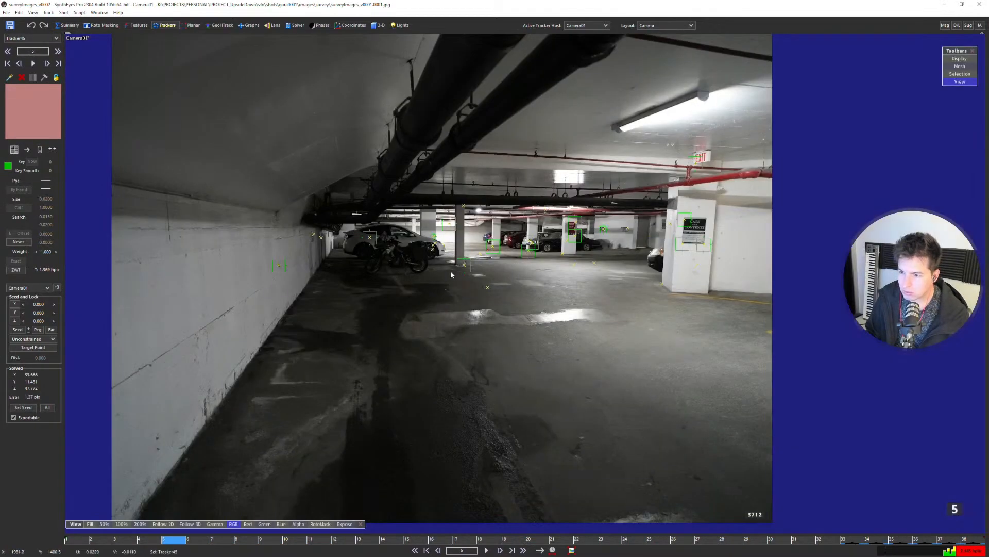
key(d)
key(d)
key(d)
drag(531, 539, 899, 539)
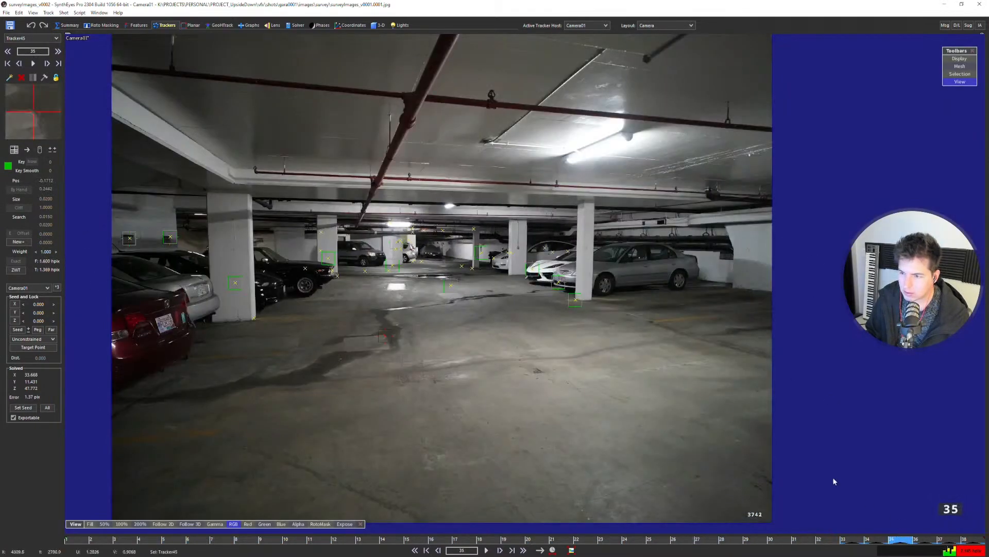
key(d)
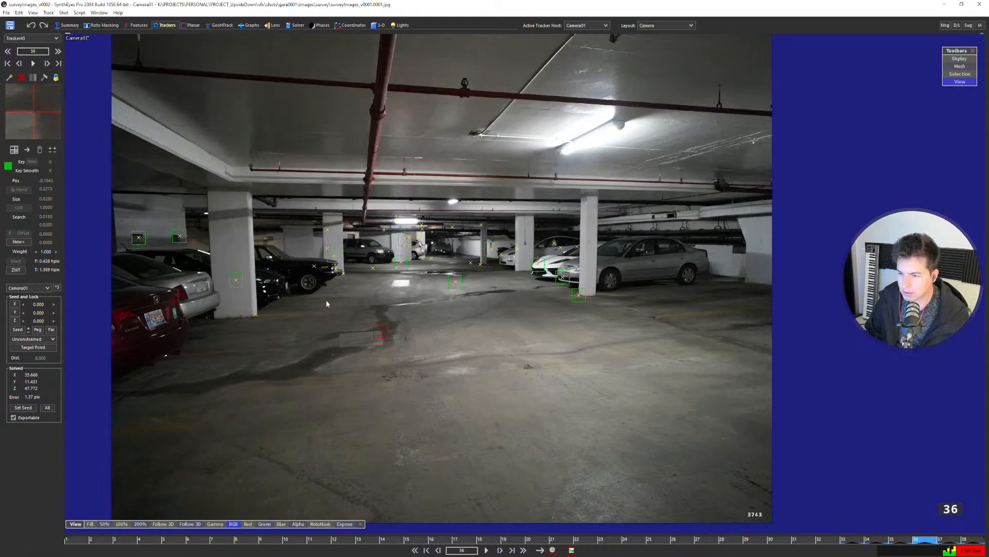
scroll(260, 266, up, 4)
middle_drag(283, 114, 322, 207)
middle_drag(658, 240, 515, 207)
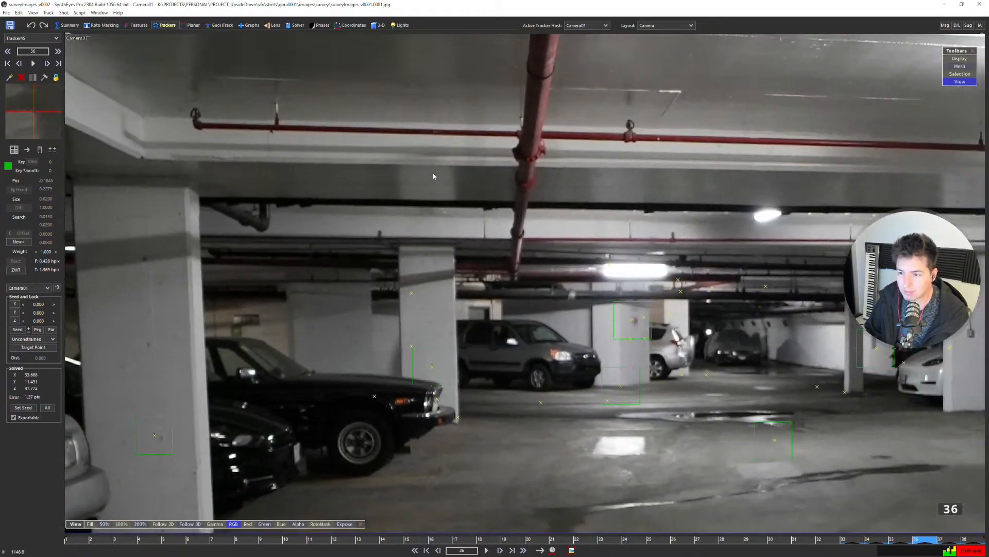
scroll(794, 205, down, 5)
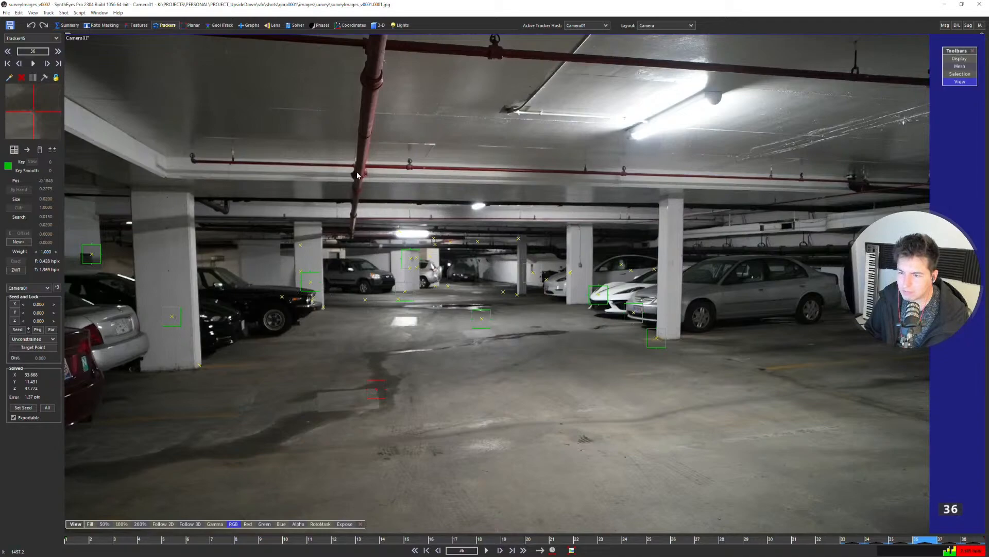
scroll(357, 175, up, 2)
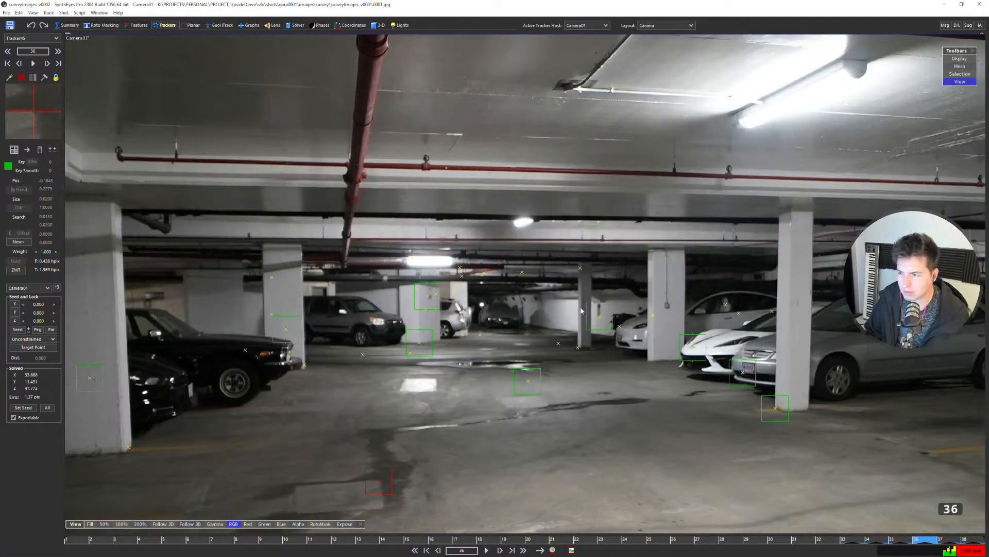
middle_drag(789, 314, 646, 255)
scroll(646, 256, up, 2)
scroll(461, 227, down, 6)
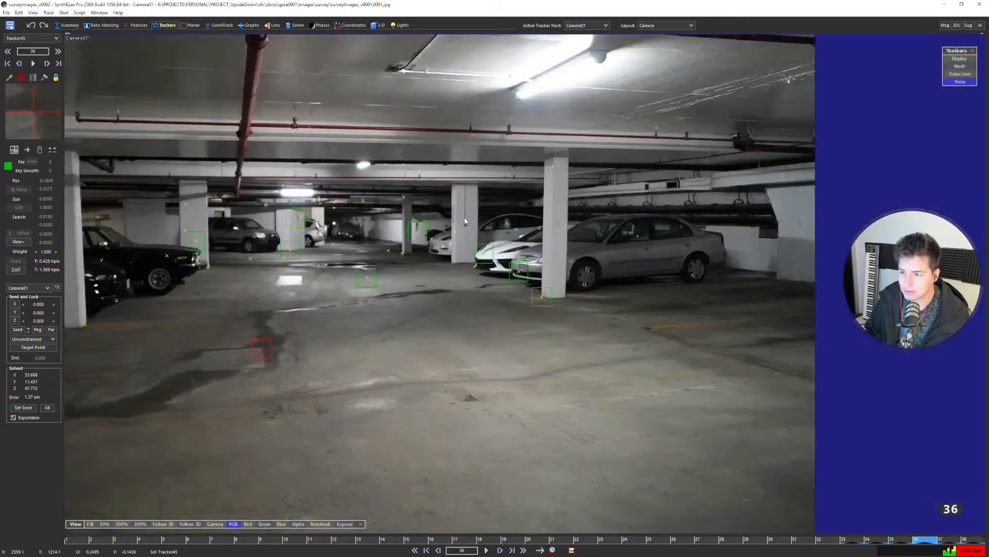
Create a new tracker on the small dark floor spot near the tyre marks on frame 36 and shrink its inner box to about 0.0073.
key(Left)
key(Left)
key(Left)
key(Right)
key(Right)
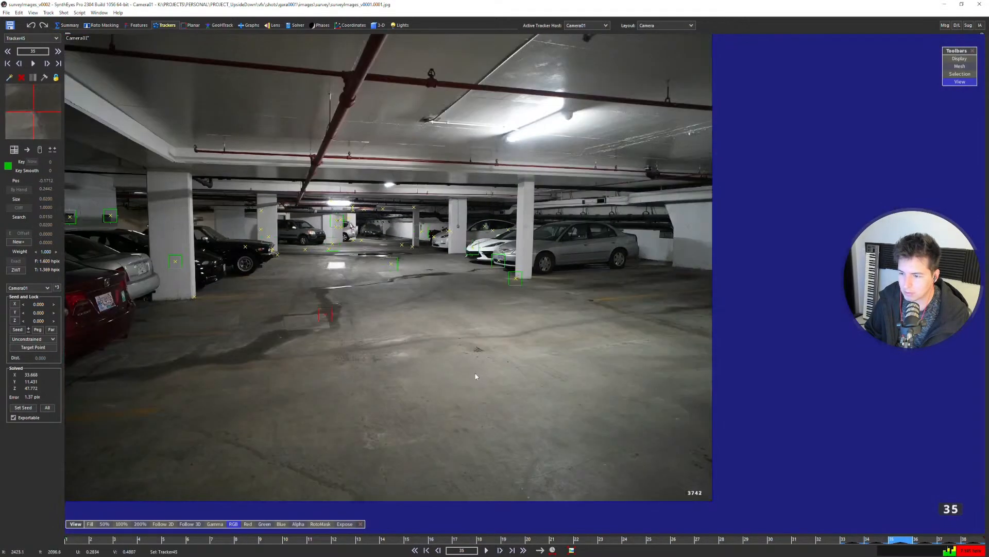
key(Right)
scroll(475, 377, up, 5)
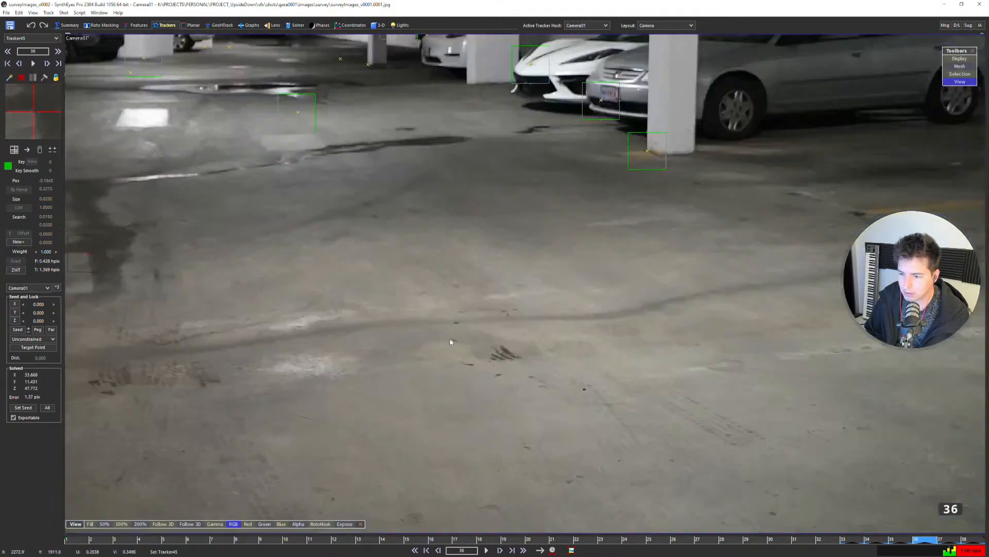
click(462, 309)
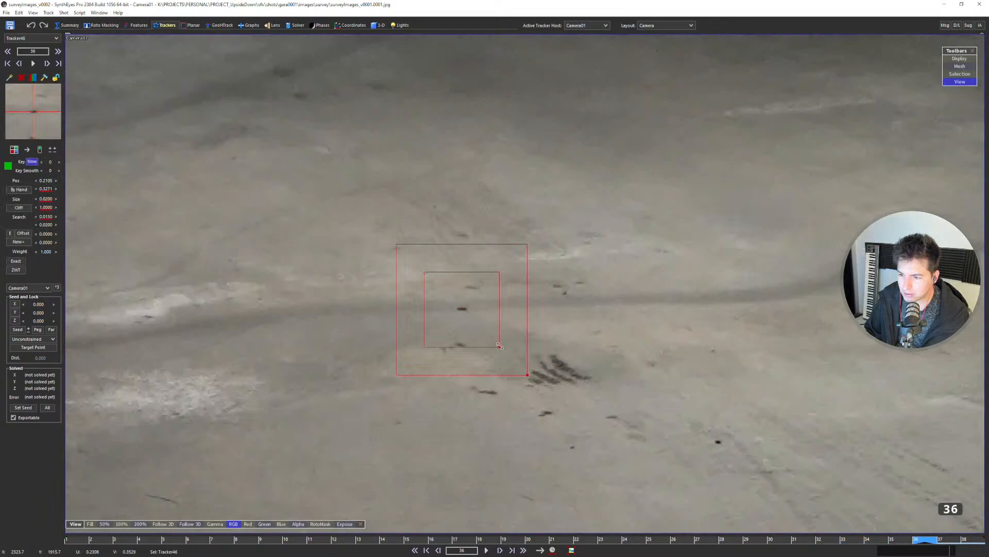
drag(499, 346, 480, 323)
Position the new tracker on the same dark floor spot on frame 37 and make the view follow it in 2D.
scroll(436, 269, down, 5)
key(Right)
middle_drag(433, 292, 693, 308)
key(e)
key(Left)
key(Right)
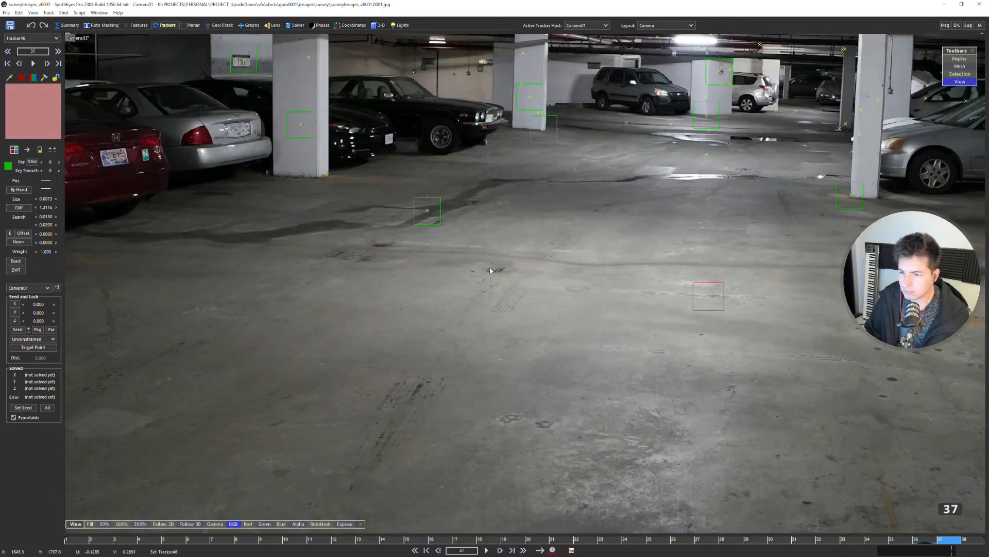
scroll(505, 263, up, 5)
click(527, 248)
key(5)
key(Left)
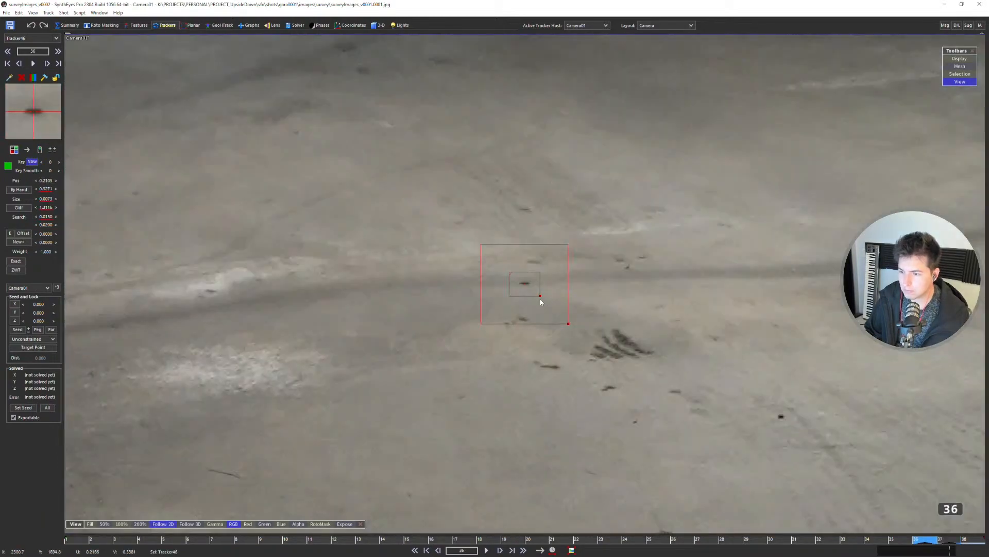
Position the tracker on the matching floor spot on frame 38, comparing its placement with frame 37.
scroll(541, 301, down, 5)
key(Right)
key(Right)
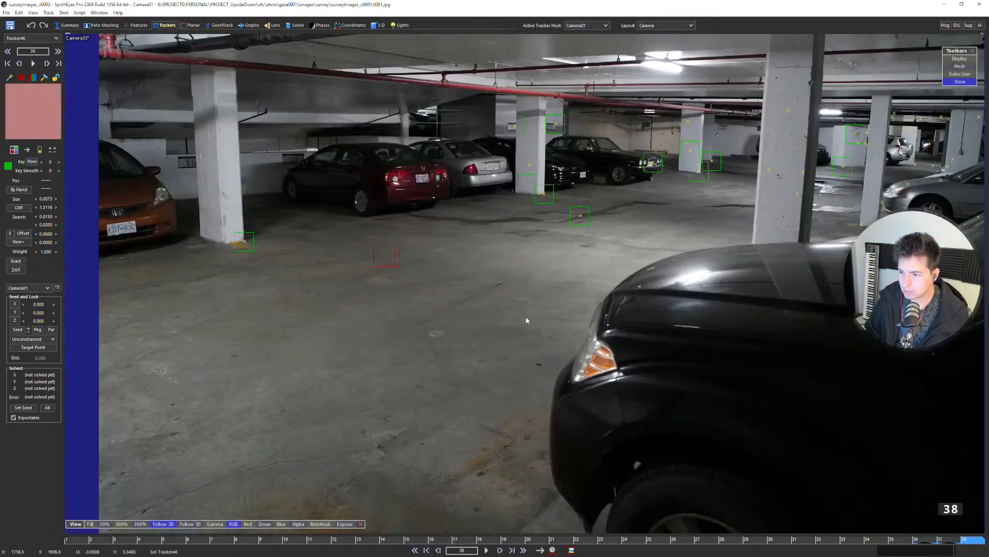
key(Left)
key(Right)
key(Left)
key(Right)
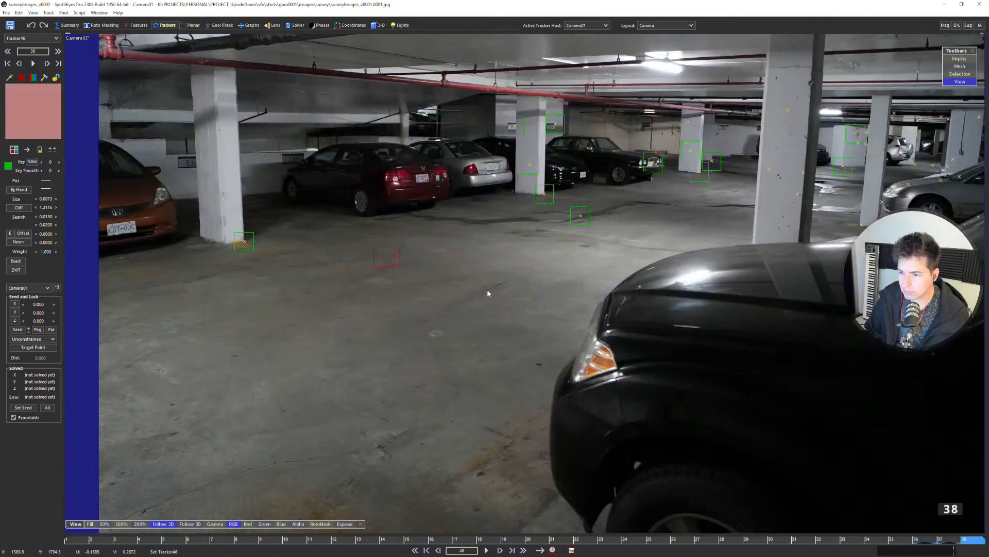
key(Left)
key(Right)
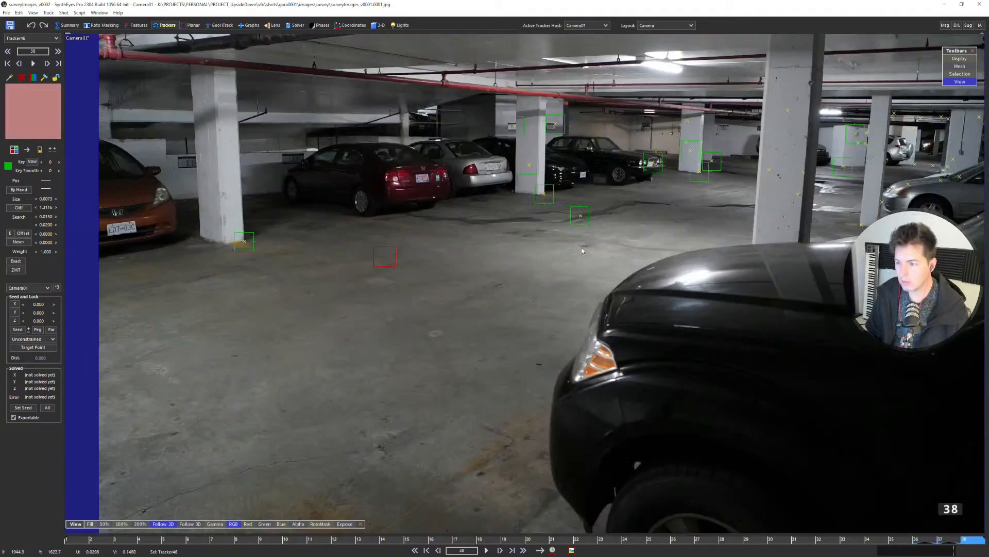
scroll(582, 250, up, 5)
scroll(775, 120, down, 5)
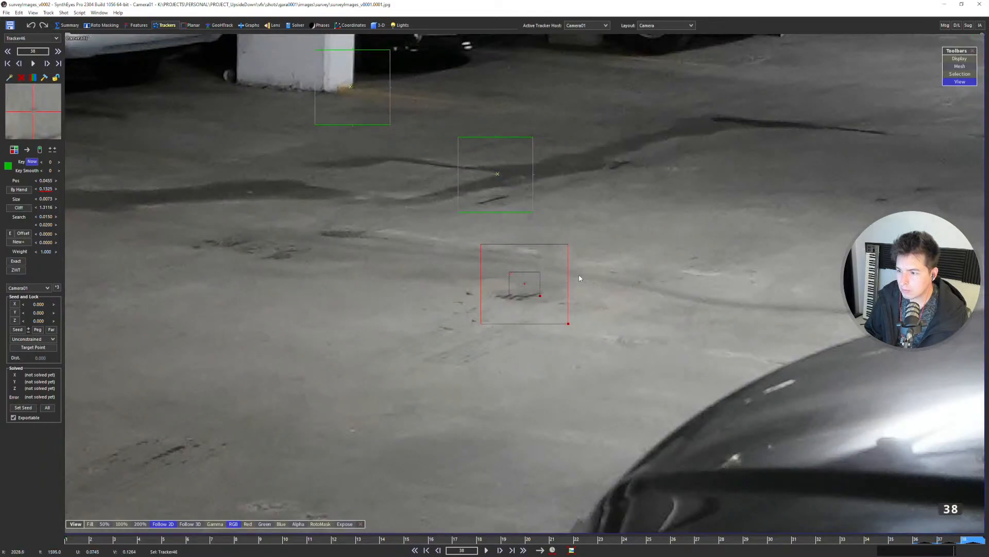
key(Left)
key(Right)
key(Left)
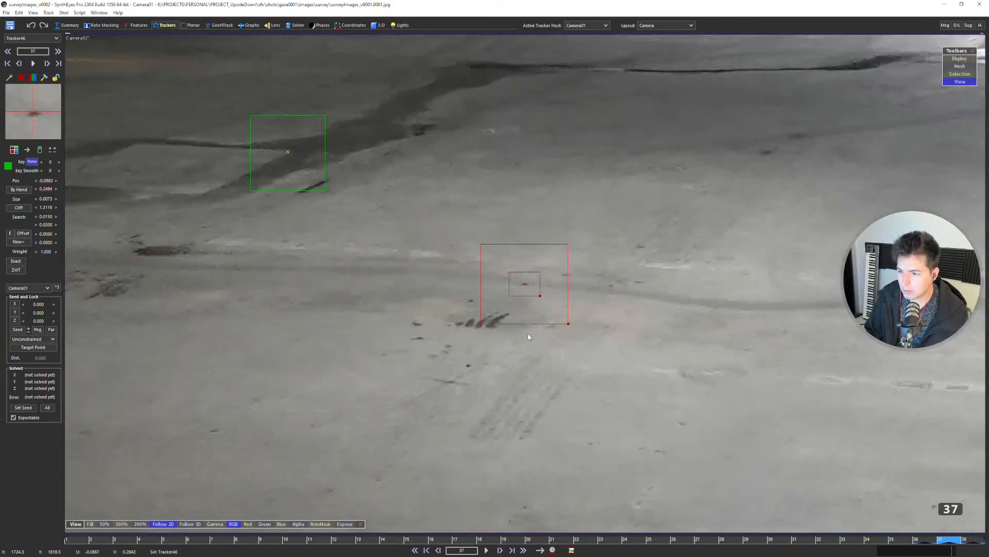
Re-solve the cameras with the new floor spot tracker included and close the solver report.
key(Right)
scroll(528, 336, down, 5)
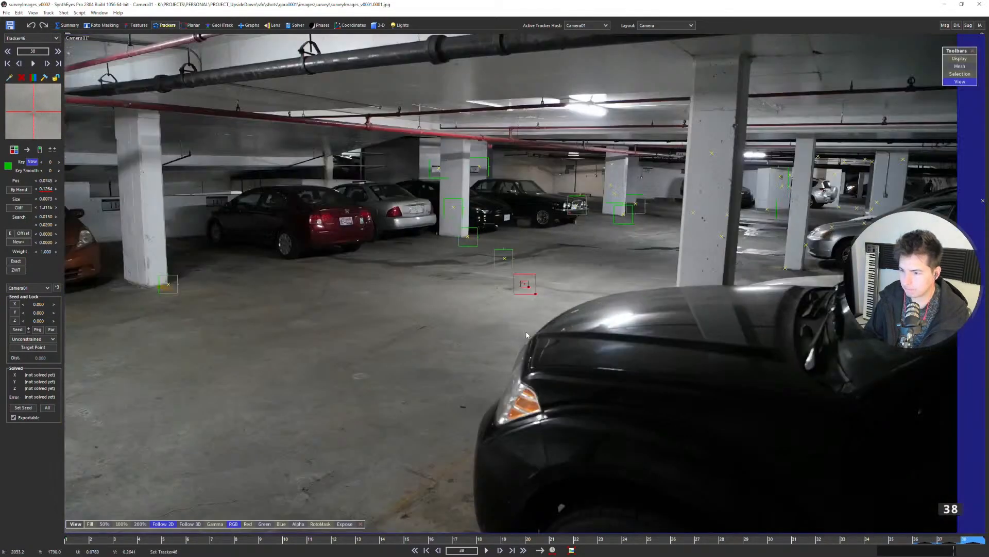
key(F9)
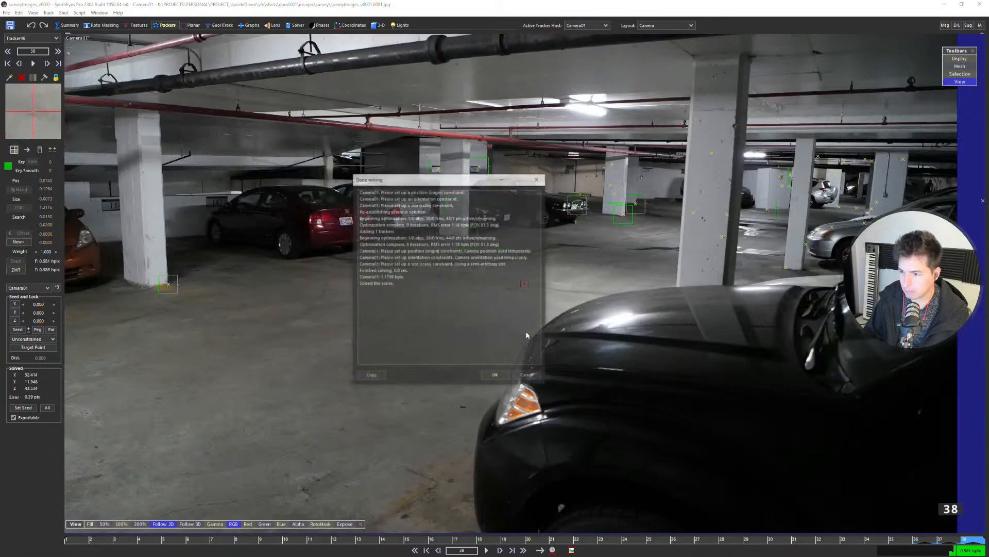
key(Return)
Examine frames 37 down to 21 for another feature to track on the garage floor, columns and back wall.
key(Left)
key(Left)
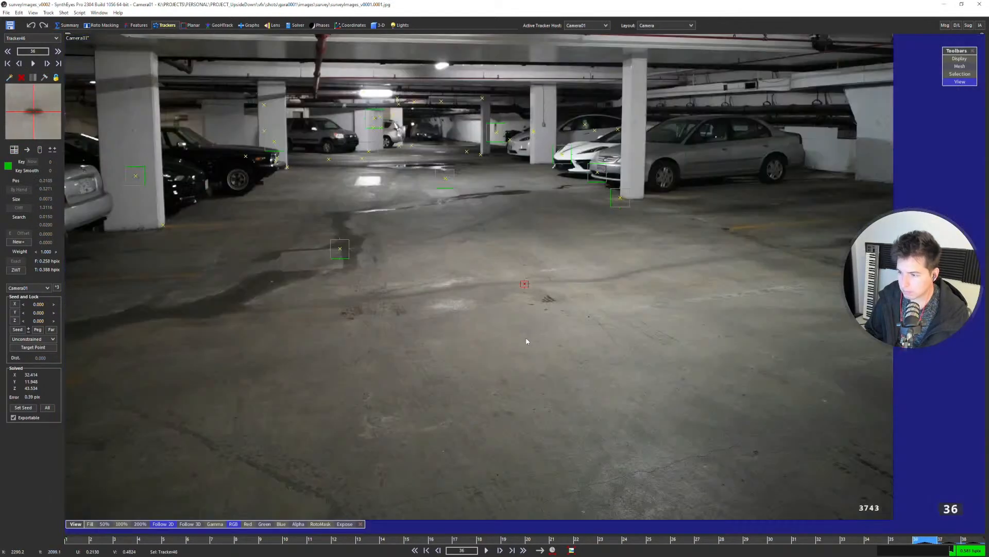
key(Left)
key(Left)
key(Left)
key(Right)
scroll(528, 306, up, 5)
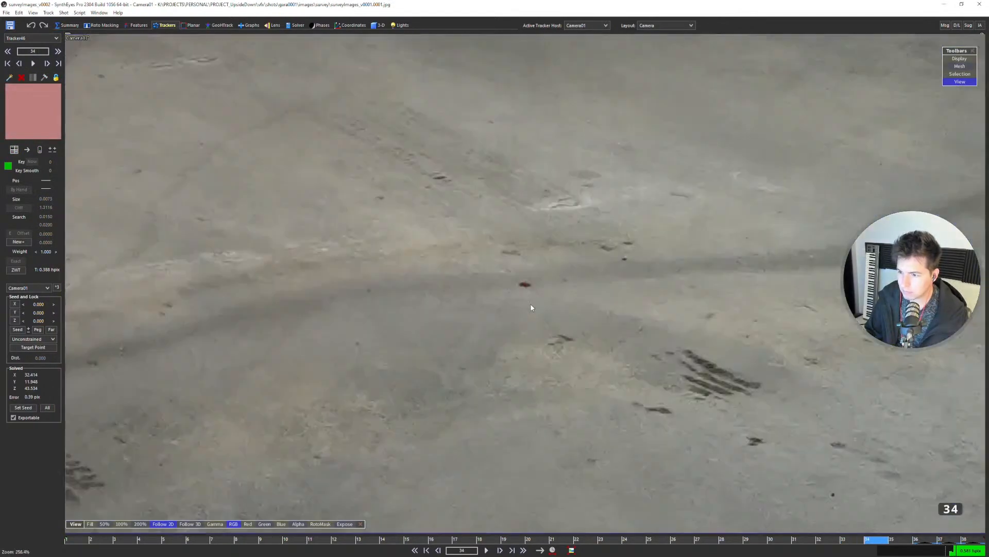
key(Left)
key(Left)
key(Left)
key(Left)
key(Left)
key(Left)
key(Left)
scroll(531, 307, down, 5)
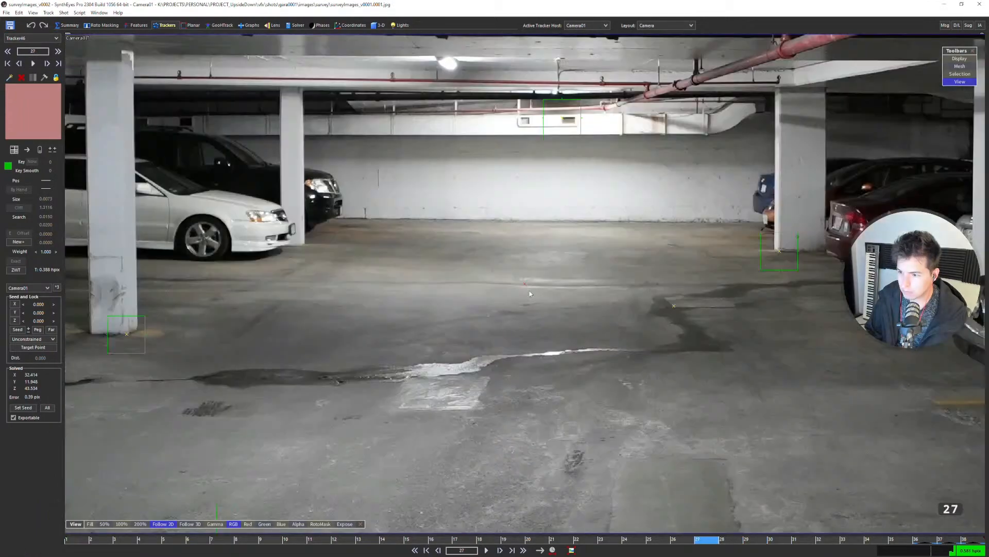
key(Right)
scroll(531, 289, down, 3)
key(Left)
key(Left)
key(Left)
key(Left)
key(Left)
key(Left)
key(Left)
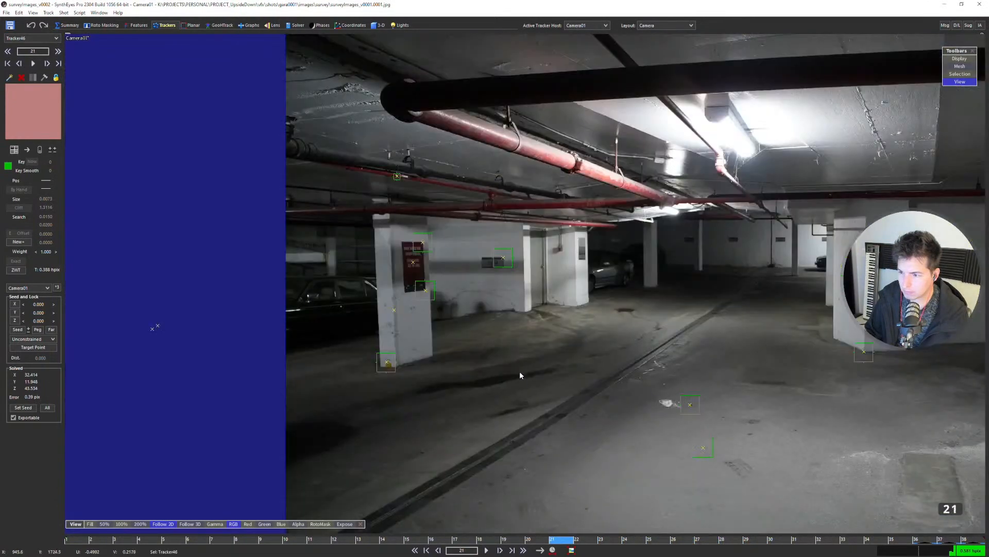
key(Right)
key(Right)
key(Right)
key(Right)
key(Left)
key(Left)
Create a new tracker on the short dark vertical mark at the back wall's base on frame 23 and position it on frame 24.
scroll(459, 261, up, 4)
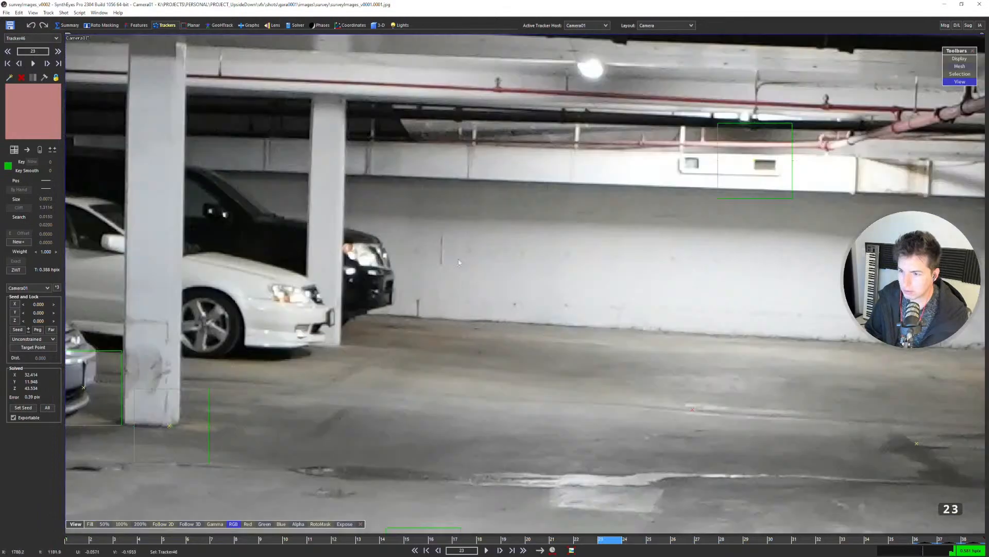
scroll(412, 307, down, 3)
click(409, 285)
scroll(487, 309, down, 4)
key(Right)
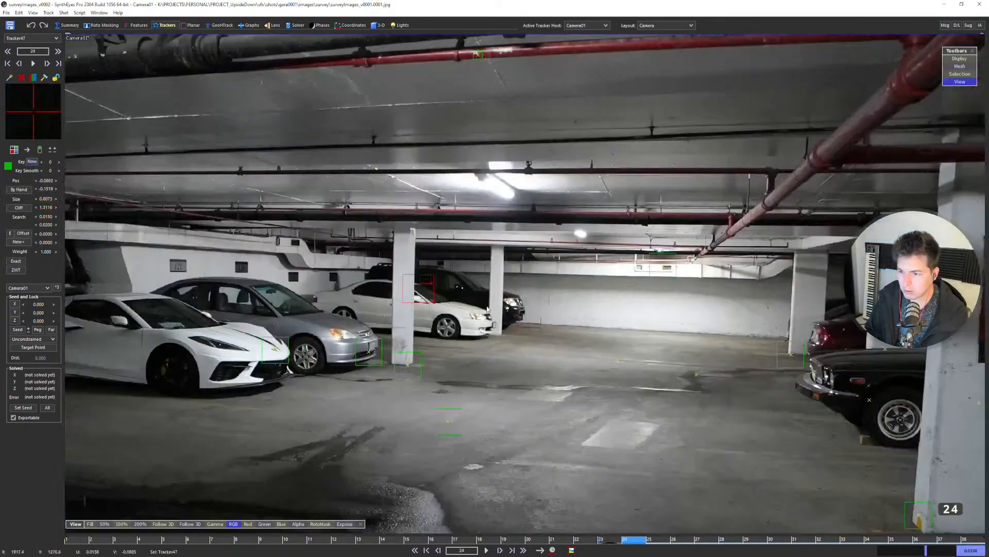
scroll(545, 321, up, 4)
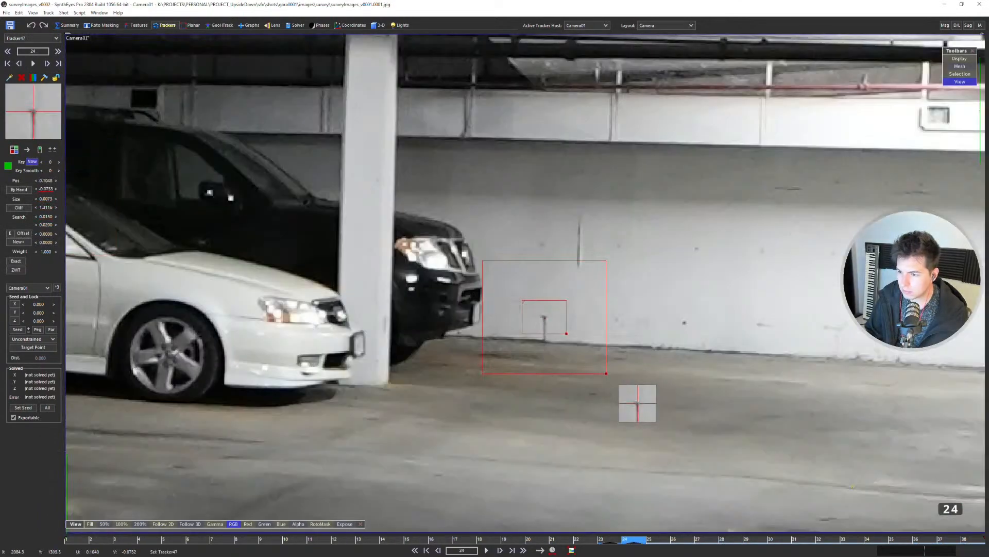
drag(544, 316, 544, 315)
scroll(544, 315, down, 4)
Position the tracker on the same wall mark beside the black SUV on frame 25.
key(Right)
middle_drag(722, 350, 333, 296)
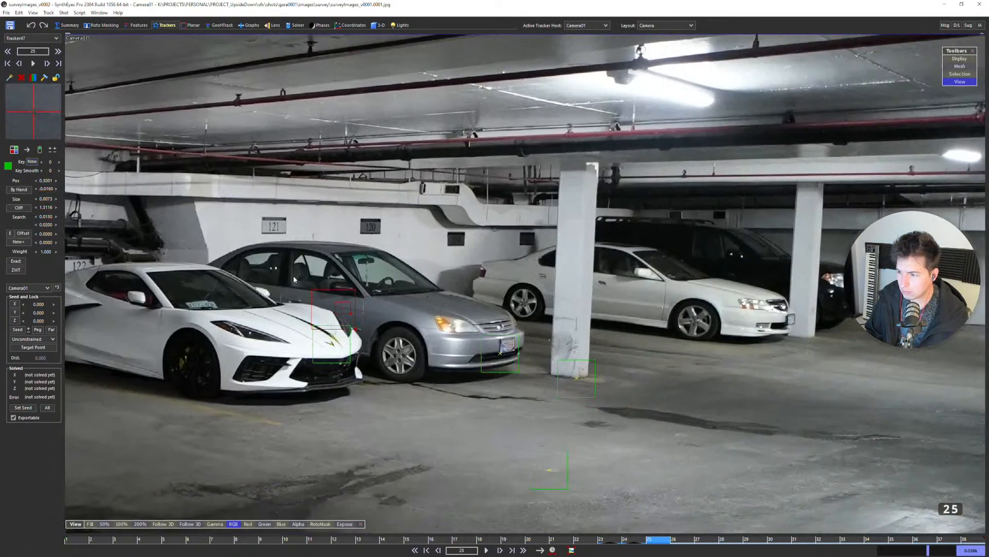
middle_drag(851, 319, 579, 286)
scroll(649, 284, up, 5)
scroll(649, 284, up, 2)
click(648, 265)
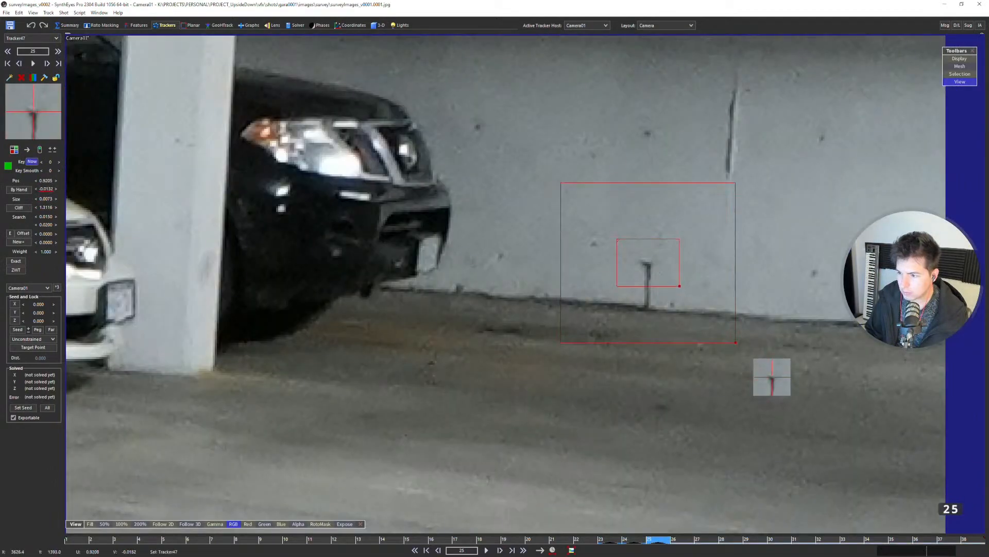
scroll(649, 265, down, 5)
Position the tracker on the top end of the same wall mark on frame 26.
key(Right)
middle_drag(384, 287, 663, 309)
scroll(527, 273, up, 4)
scroll(525, 280, up, 3)
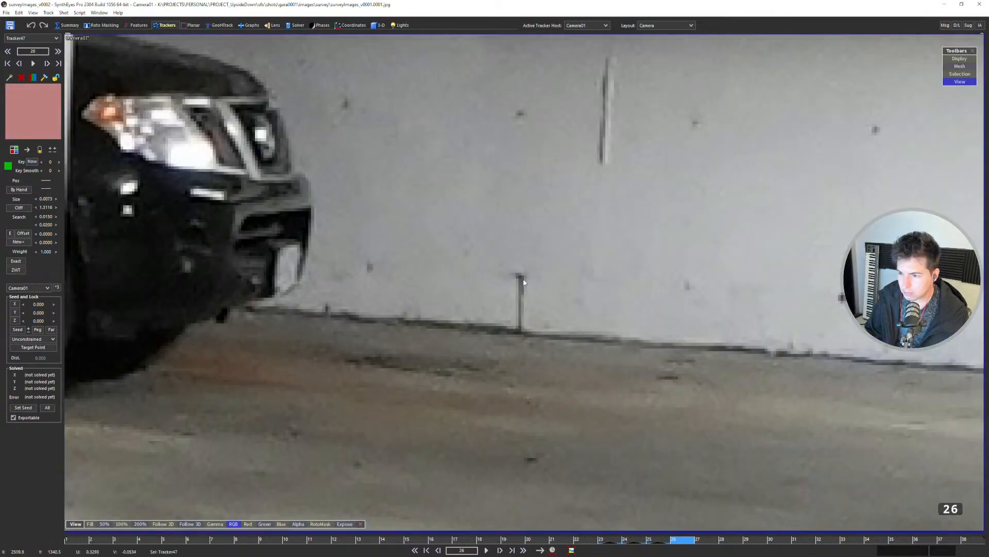
click(521, 278)
scroll(522, 279, down, 7)
Position the tracker on the matching mark at the base of the back wall on frame 27.
key(Right)
middle_drag(515, 294, 742, 268)
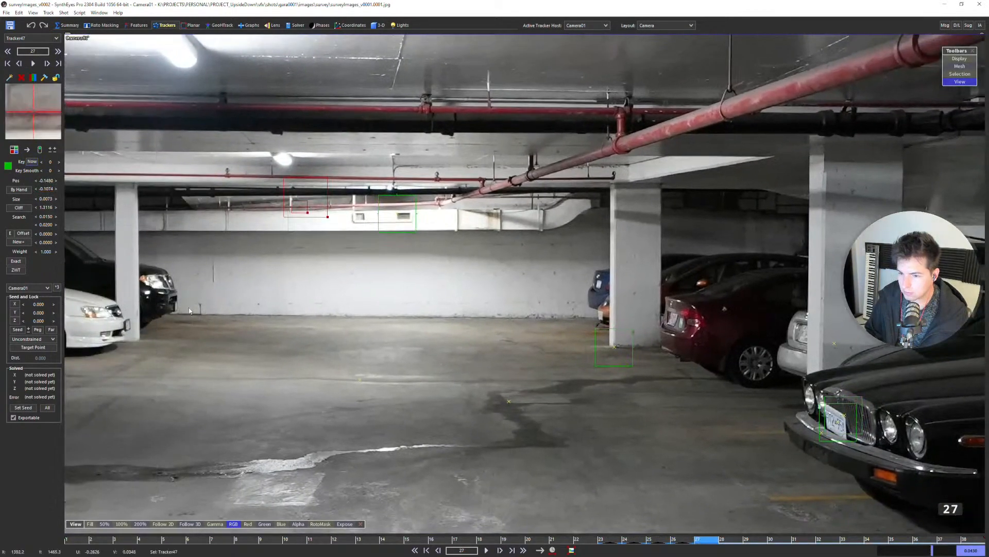
scroll(190, 311, up, 5)
click(225, 295)
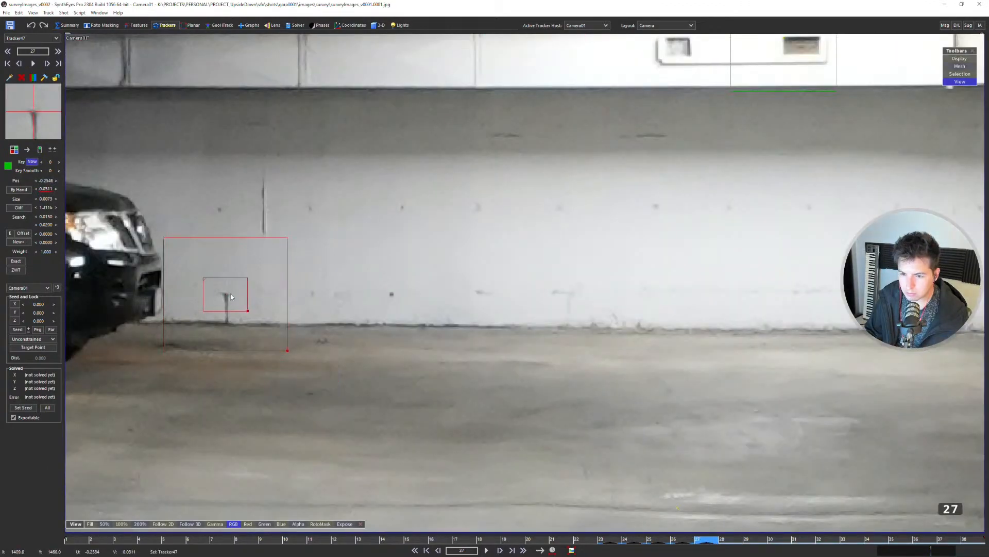
scroll(230, 293, down, 5)
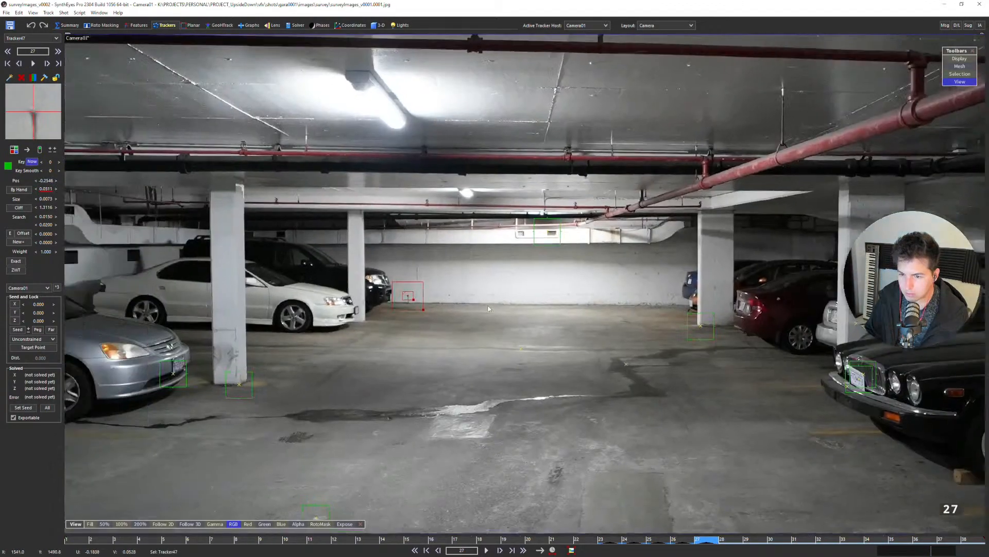
Check frames 28 to 38 for further views of the tracked wall mark beside the black SUV.
key(Right)
middle_drag(231, 293, 361, 324)
scroll(361, 324, up, 6)
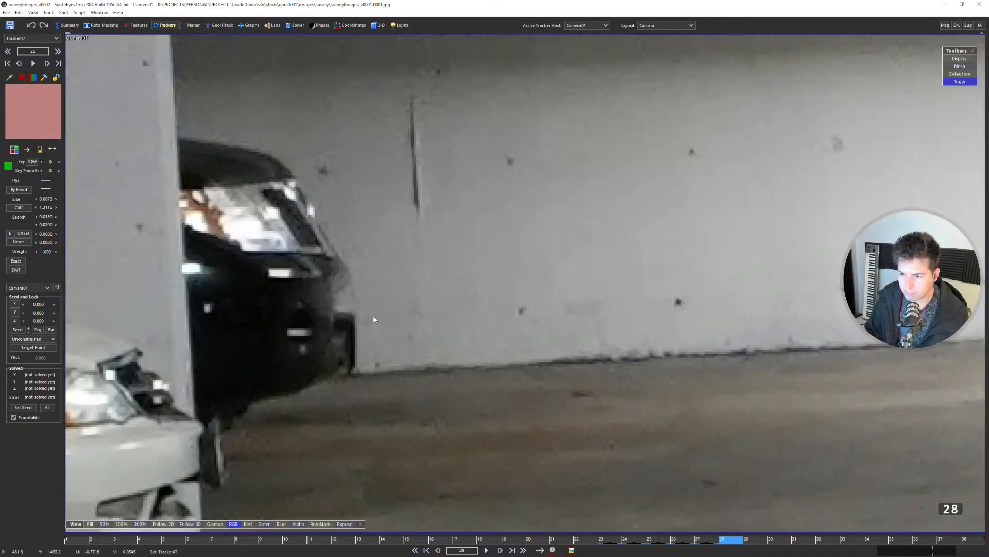
scroll(373, 317, down, 3)
key(Right)
middle_drag(463, 345, 453, 302)
scroll(459, 321, down, 1)
key(Right)
key(Right)
key(Right)
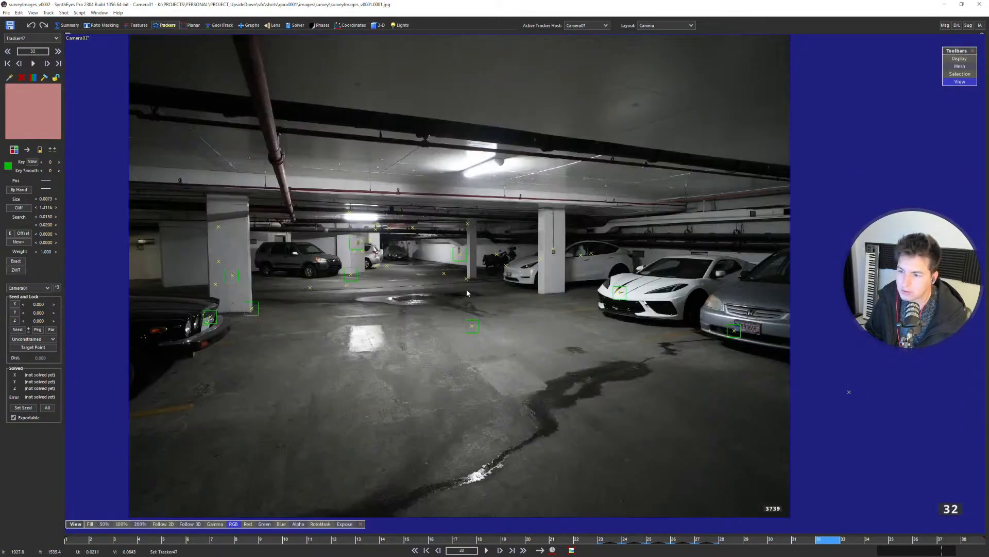
key(Right)
key(Right)
key(Right)
key(Right)
key(Right)
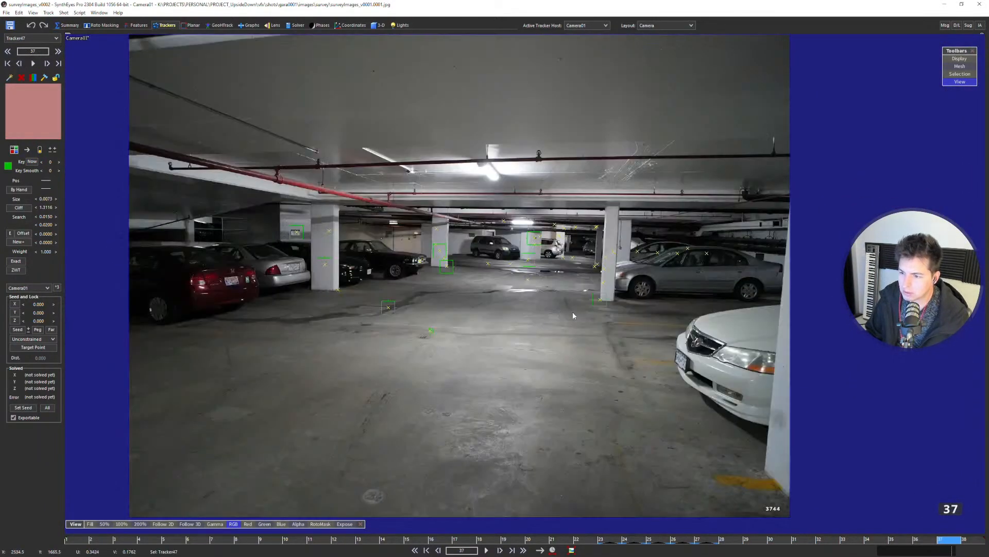
key(Right)
Check the earlier frames down to 17 for the same wall mark and return to frame 26.
key(Left)
key(Left)
key(Left)
key(Left)
key(Left)
key(Left)
key(Left)
key(Left)
key(Left)
key(Left)
key(Left)
key(Left)
key(Left)
key(Left)
key(Left)
key(Left)
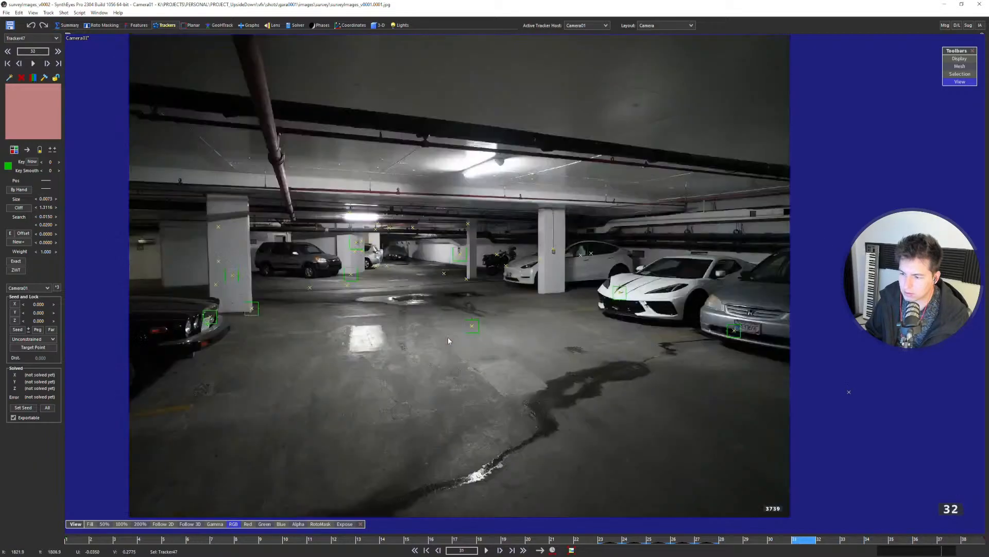
key(Left)
key(Right)
key(Right)
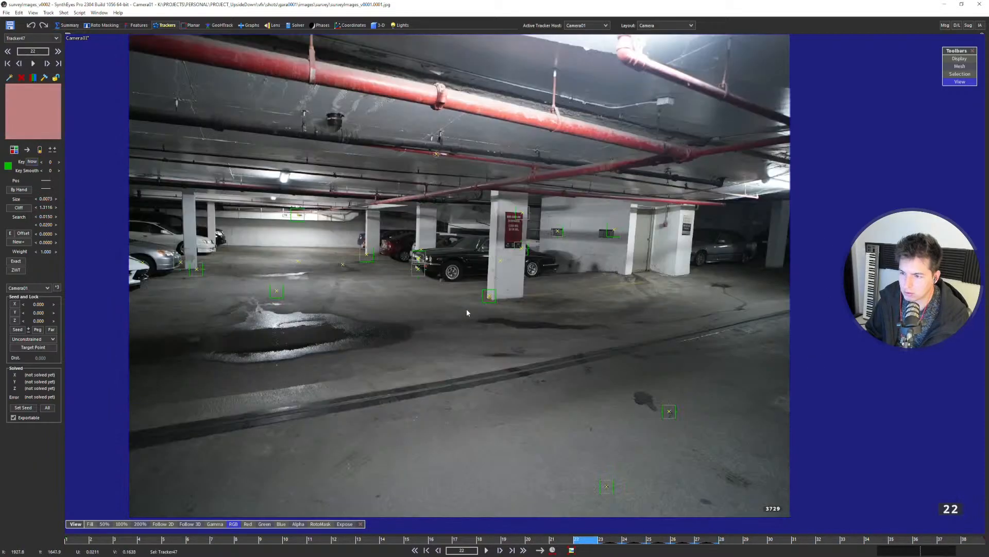
key(Left)
key(Left)
key(Left)
key(Left)
scroll(404, 250, up, 5)
key(Left)
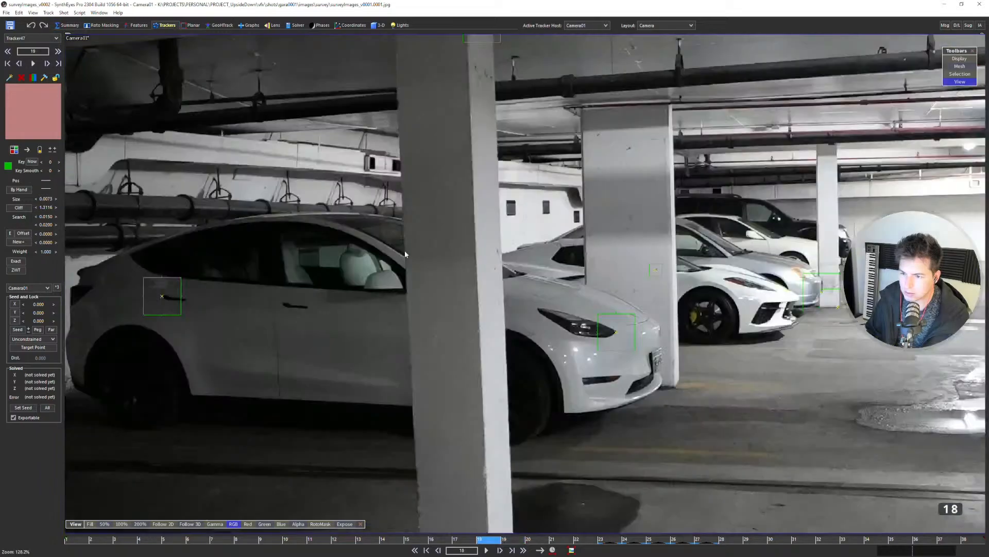
key(Left)
scroll(404, 250, down, 3)
key(Right)
key(Right)
key(Right)
key(Right)
key(Right)
key(Right)
key(Right)
key(Right)
key(Right)
Lock the wall mark tracker, re-solve the cameras and close the solver report.
key(l)
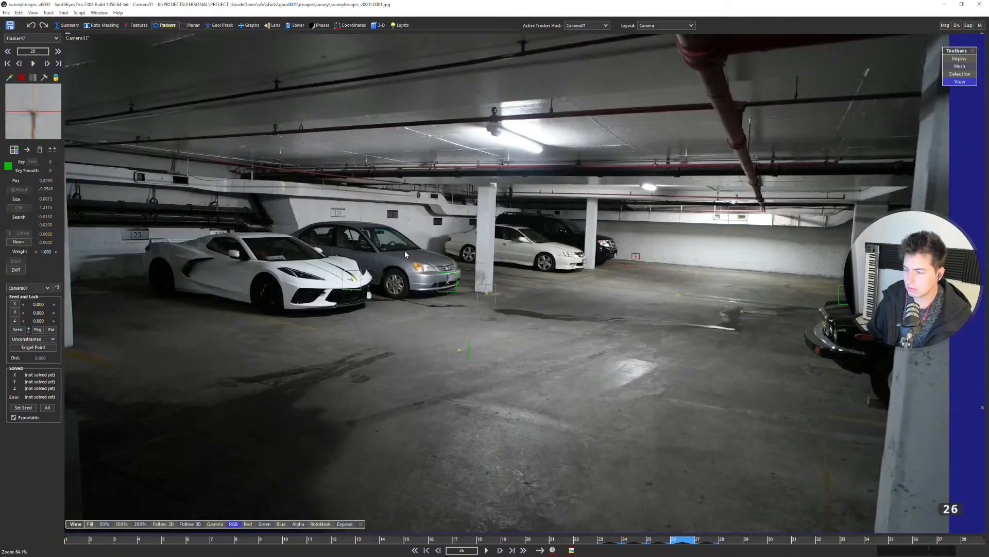
key(F9)
click(492, 374)
Create a new tracker on the small dark spot low on the back wall, beside the tracked mark, on frame 26.
scroll(543, 292, up, 6)
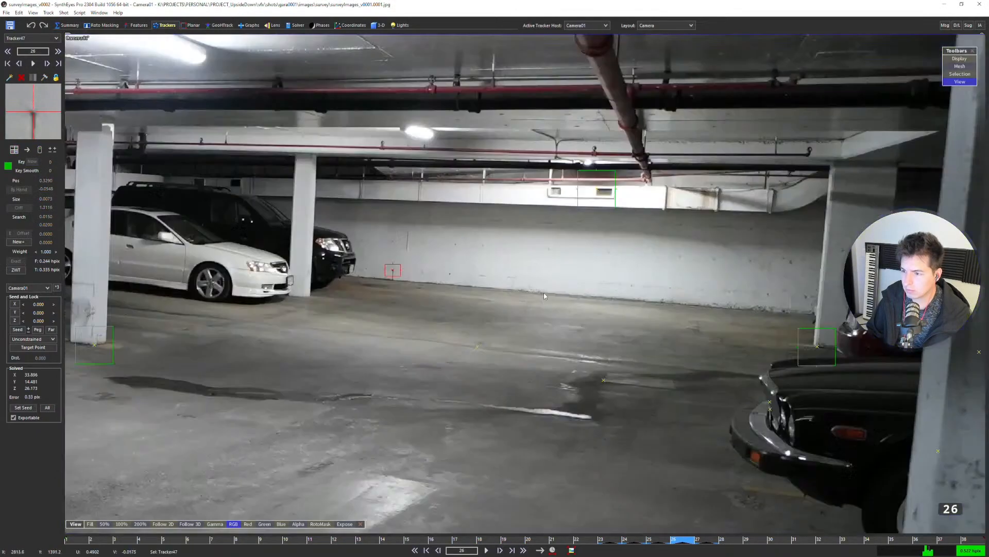
key(c)
click(354, 260)
scroll(356, 258, down, 6)
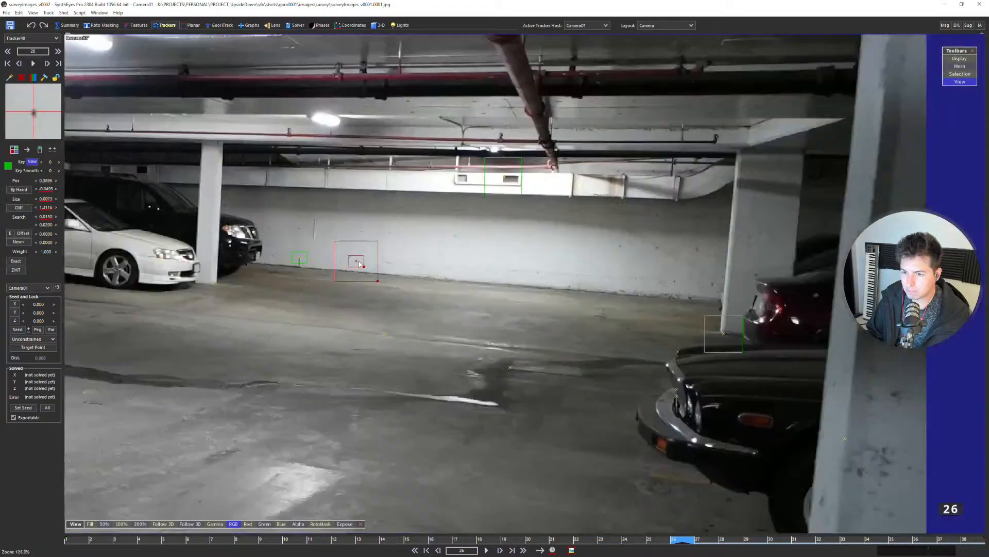
Position the new tracker on the same dark wall spot on frame 27.
key(Right)
middle_drag(385, 292, 629, 267)
scroll(244, 287, up, 5)
click(256, 285)
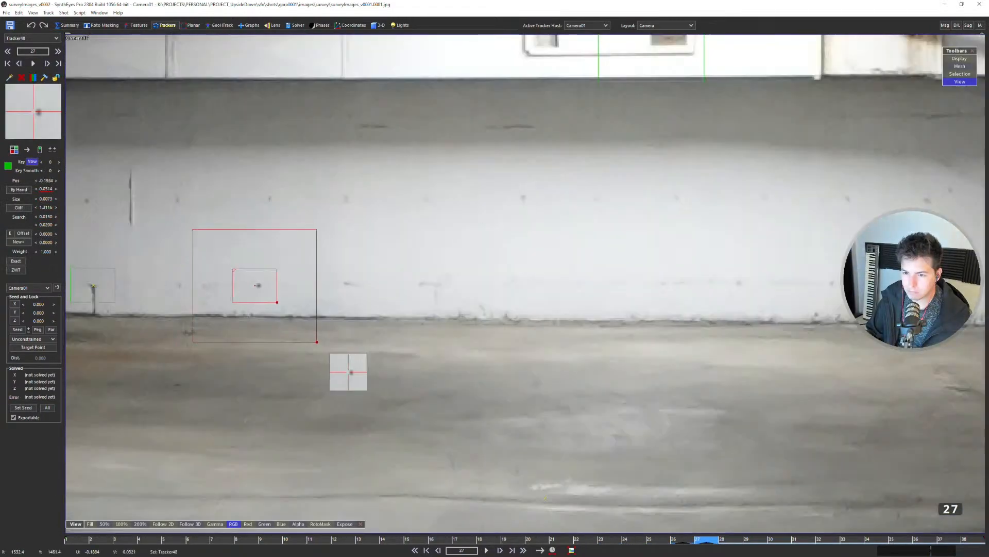
scroll(520, 288, down, 7)
scroll(526, 293, up, 2)
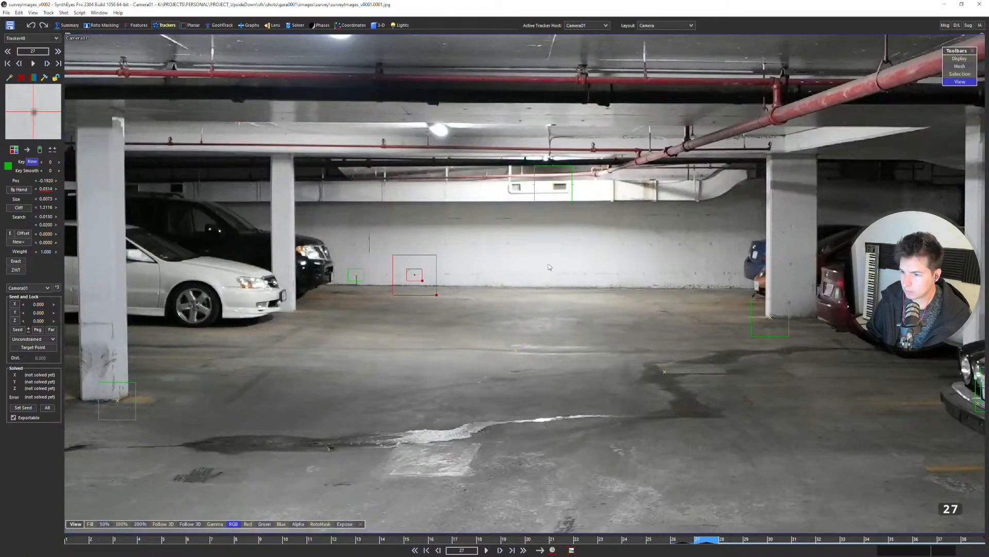
Position the tracker on the matching dark wall spot on frame 28.
key(Right)
middle_drag(431, 277, 753, 268)
scroll(275, 265, up, 5)
click(261, 287)
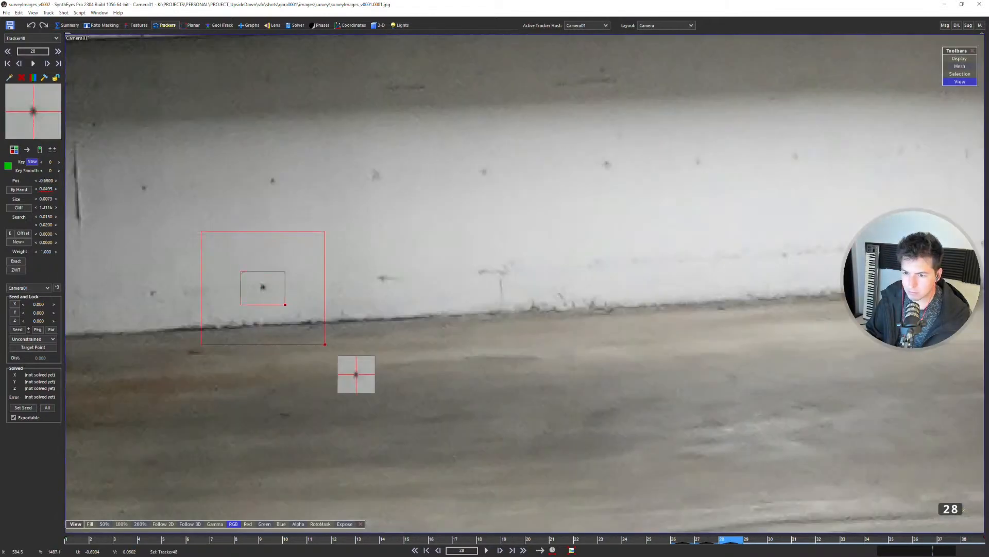
Check frame 29 and the following frames for the same dark wall spot, returning to frame 28.
key(Right)
scroll(288, 287, down, 5)
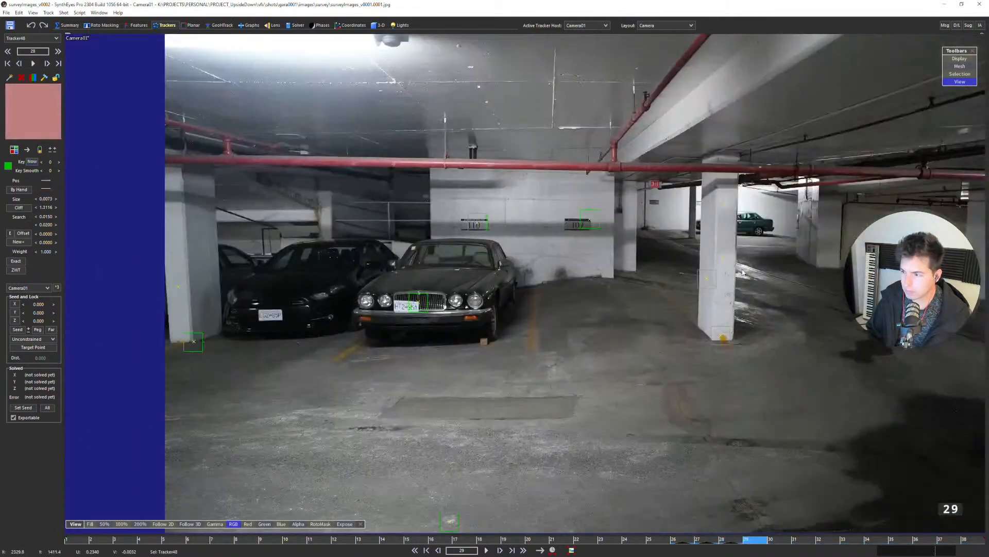
scroll(540, 276, down, 4)
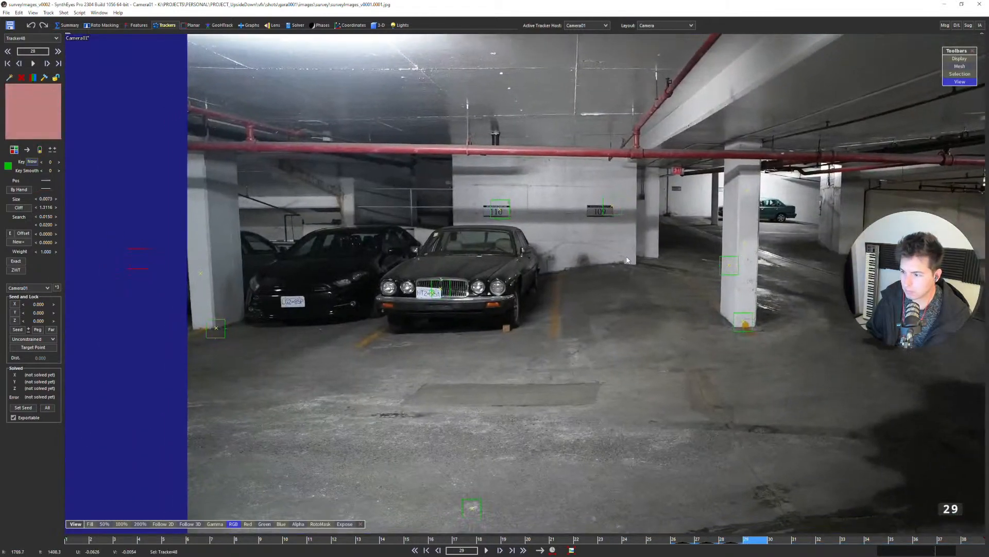
key(Right)
key(Right)
key(Right)
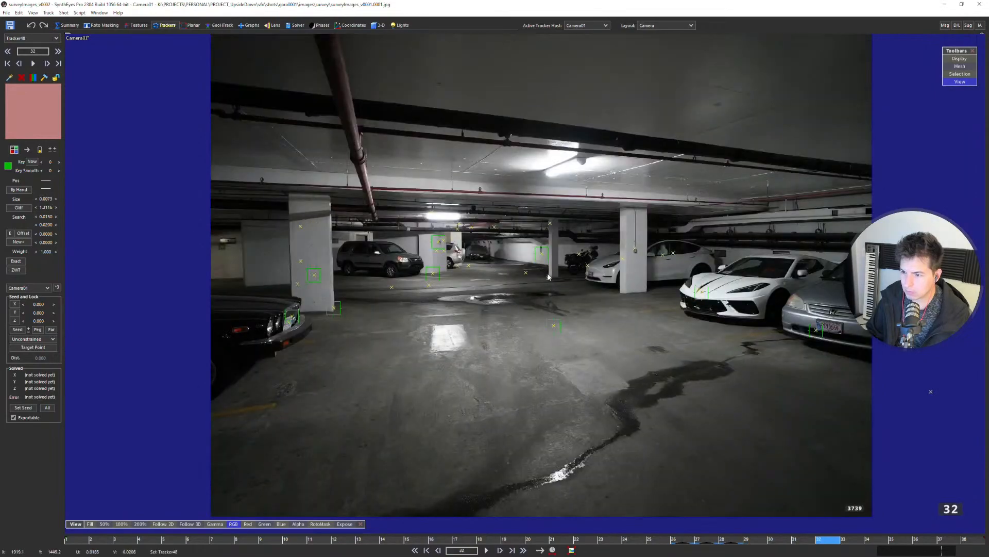
key(Right)
key(Right)
key(Right)
key(Right)
key(Right)
key(Right)
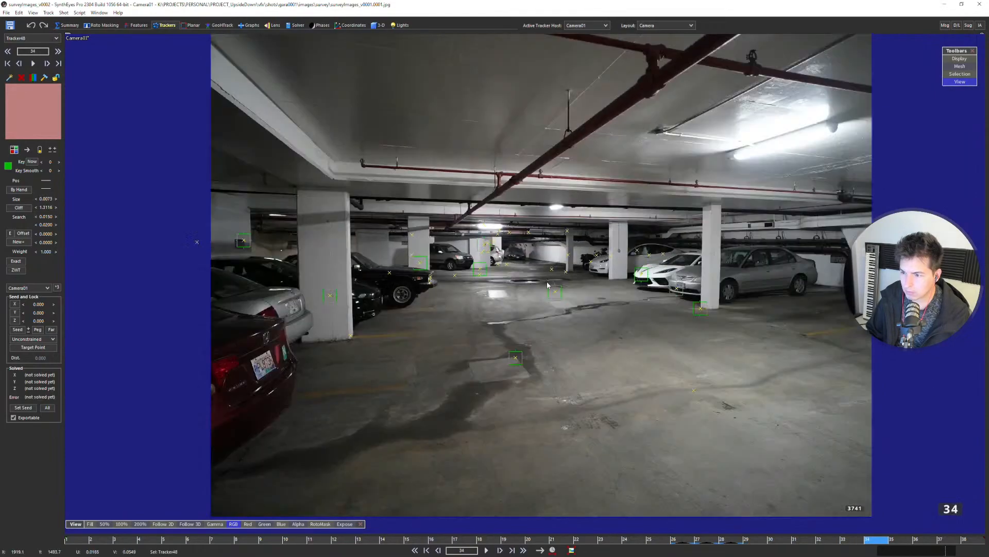
key(Left)
key(Left)
key(Left)
key(Left)
key(Left)
key(Left)
key(Left)
key(Left)
key(Left)
key(Left)
key(Left)
key(Left)
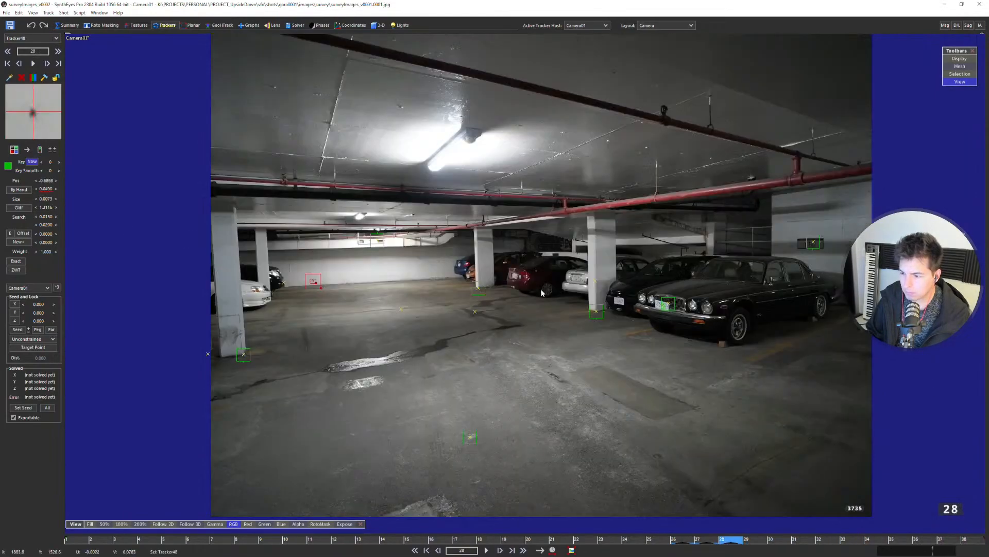
Position the tracker on the same dark spot low on the back wall on frame 24.
scroll(675, 249, up, 5)
scroll(598, 281, down, 3)
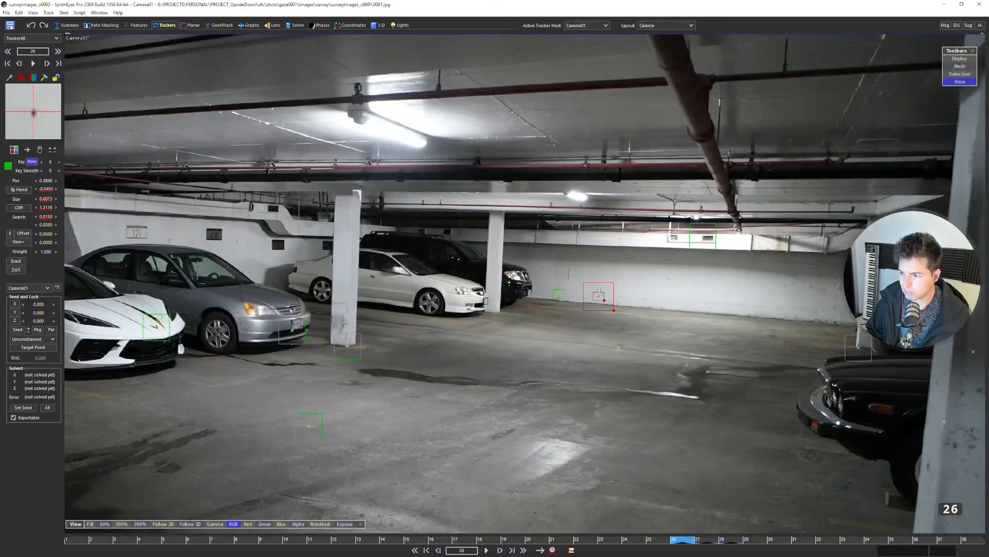
key(Left)
scroll(493, 279, down, 5)
scroll(561, 288, up, 5)
scroll(560, 287, down, 5)
key(Left)
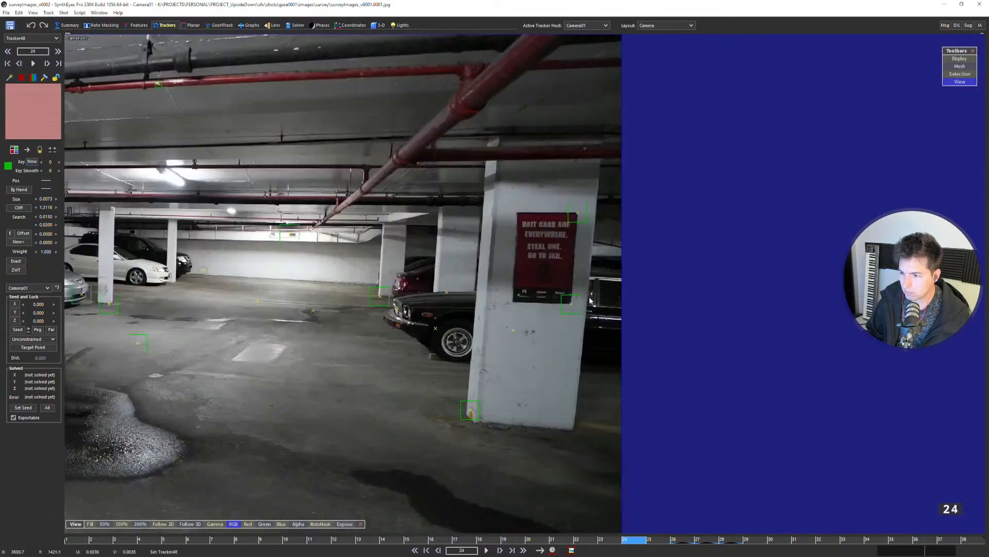
scroll(227, 268, up, 5)
click(231, 297)
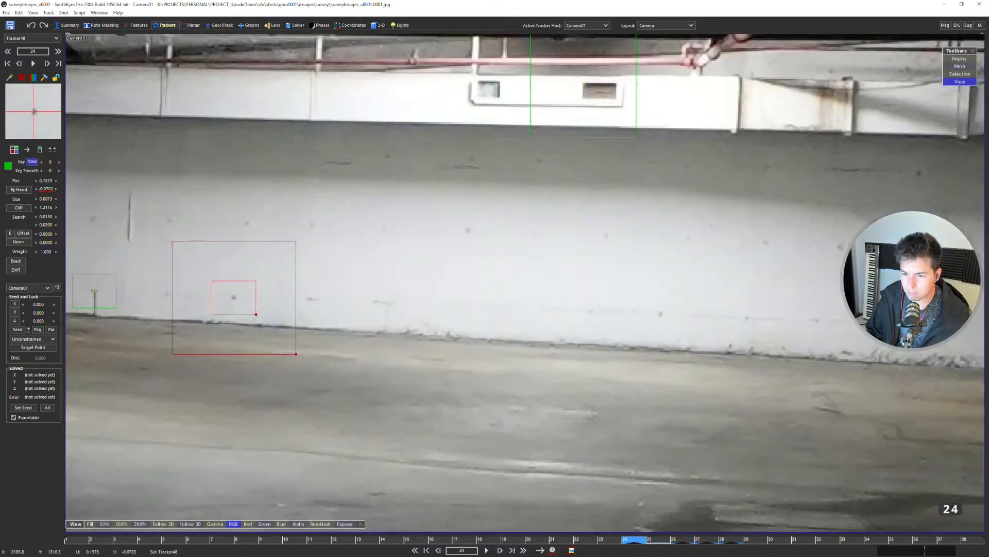
Position the tracker on the matching dark wall spot on frame 23.
scroll(544, 283, down, 5)
key(Right)
key(Left)
key(b)
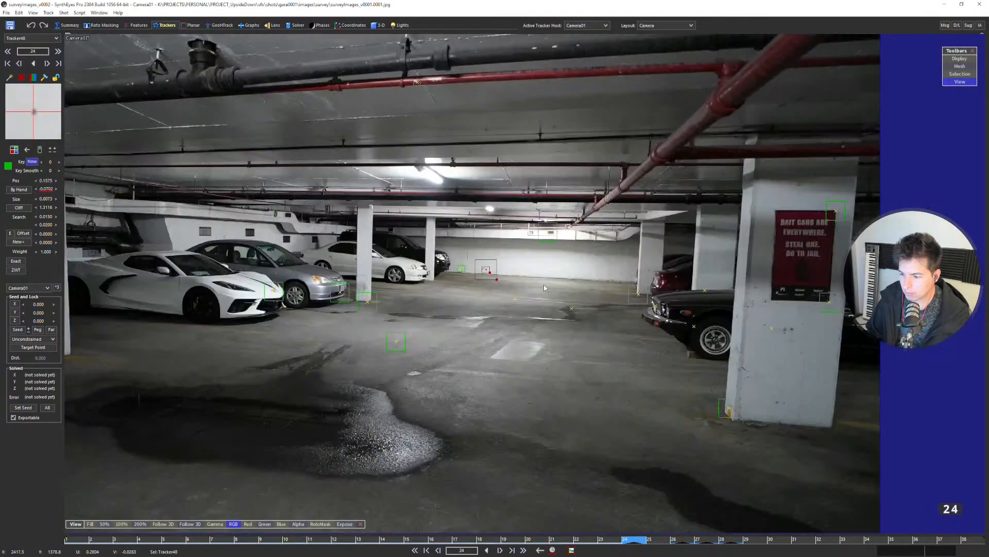
key(Left)
scroll(417, 248, up, 5)
click(381, 279)
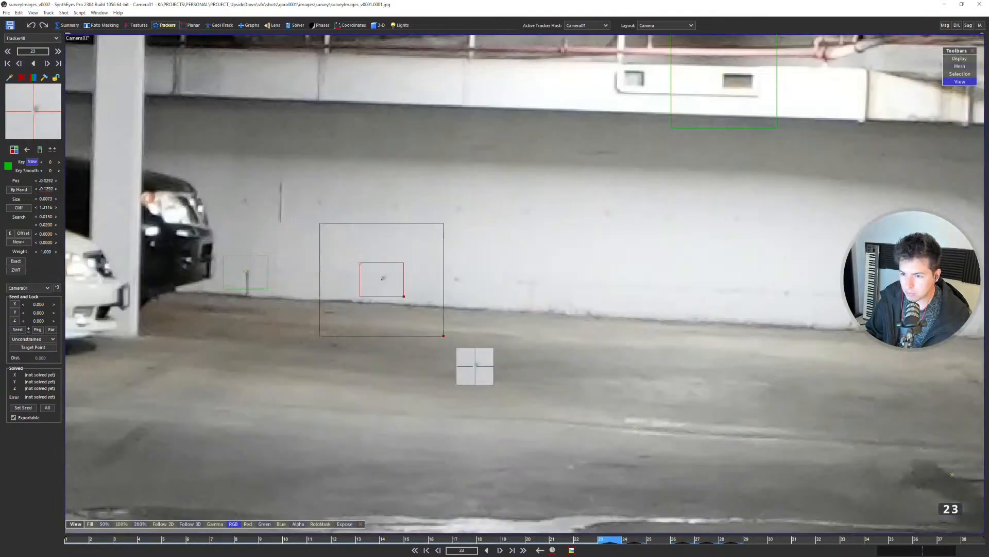
Position the tracker on the same low wall spot on frame 22.
scroll(411, 277, down, 5)
key(Left)
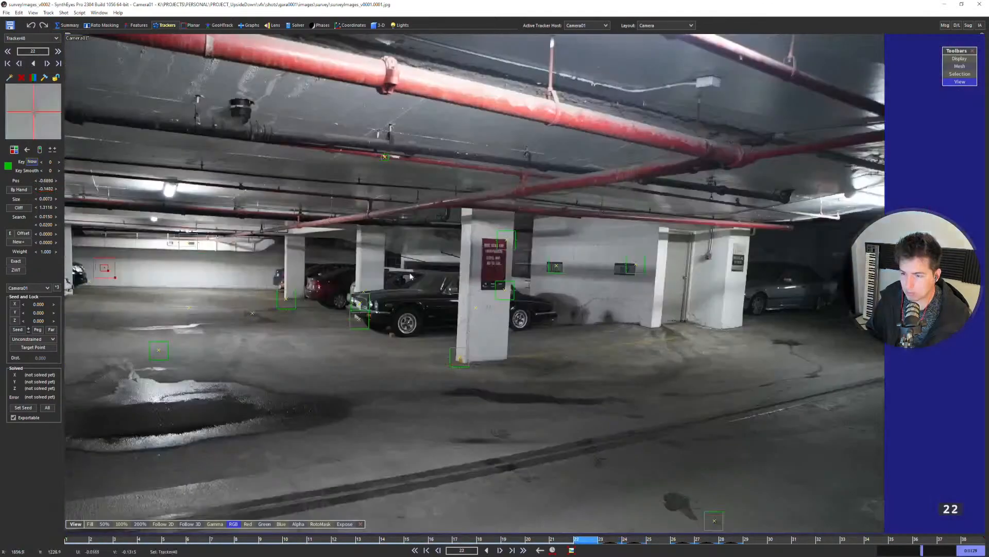
middle_drag(253, 268, 509, 255)
scroll(361, 266, up, 5)
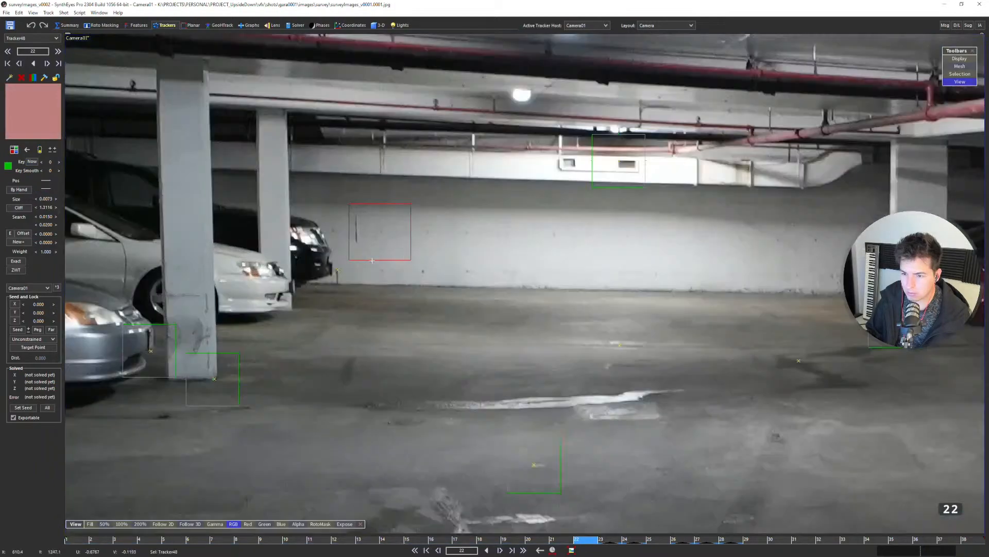
click(458, 279)
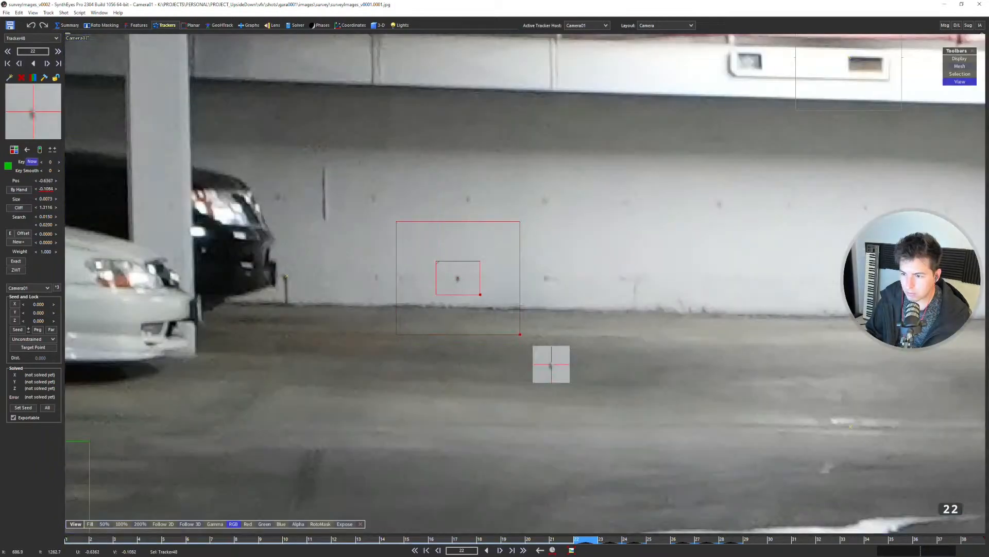
Skip frame 21 and position the tracker on the matching low wall spot on frame 20.
scroll(466, 294, down, 5)
key(Left)
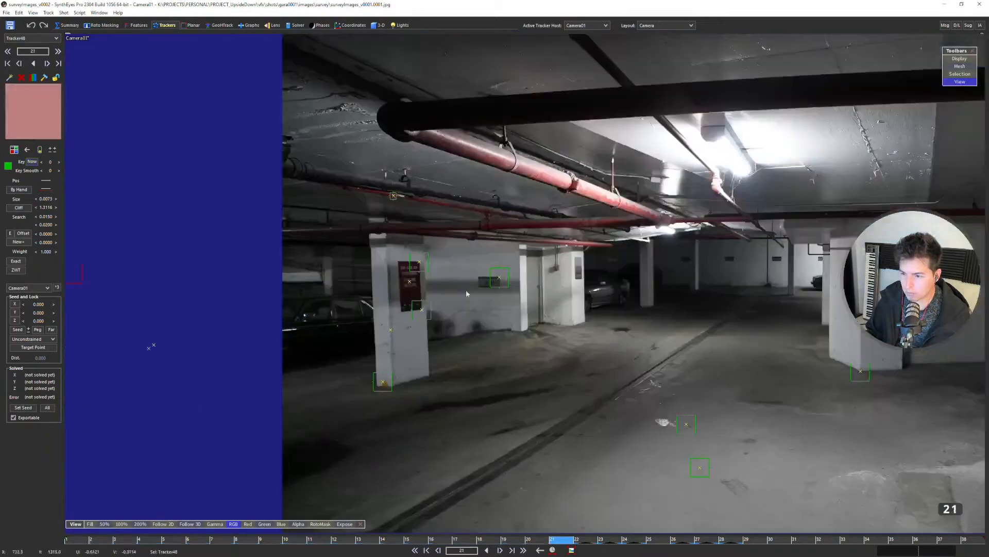
middle_drag(630, 295, 605, 277)
scroll(562, 287, down, 5)
key(Left)
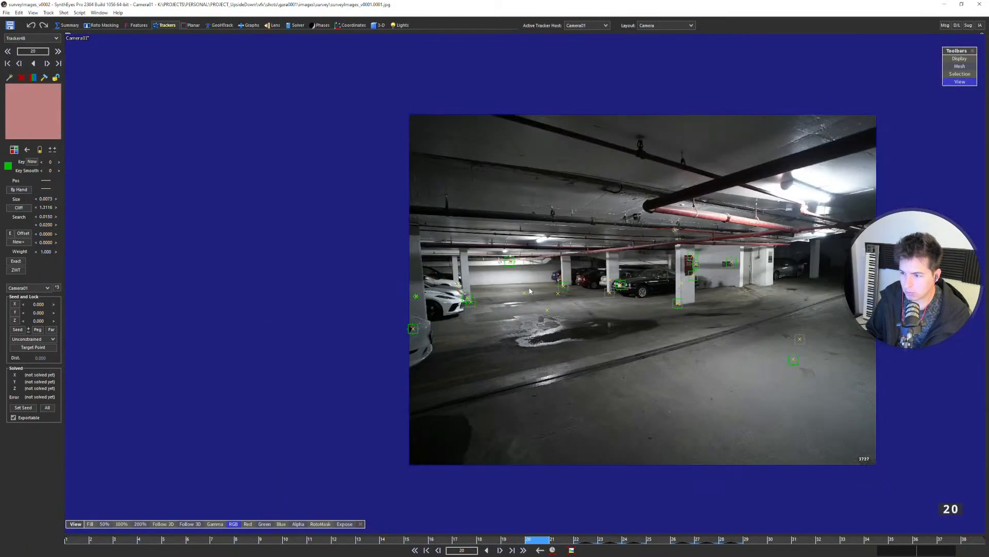
scroll(451, 287, up, 5)
scroll(452, 287, up, 2)
click(508, 284)
Make the view follow the tracker in 2D and compare its placement between frames 20 and 22.
key(5)
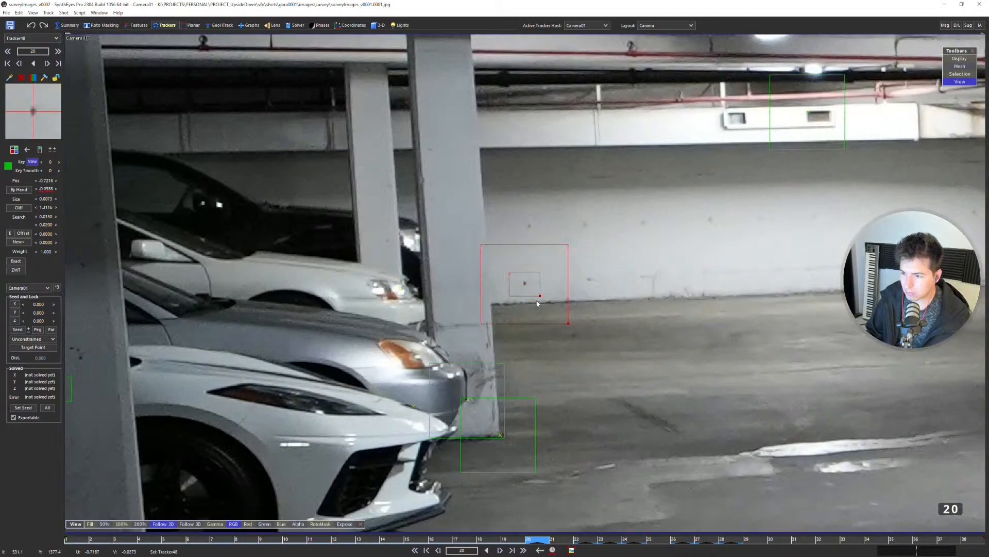
key(Right)
key(Right)
key(Left)
key(Left)
key(Right)
key(Right)
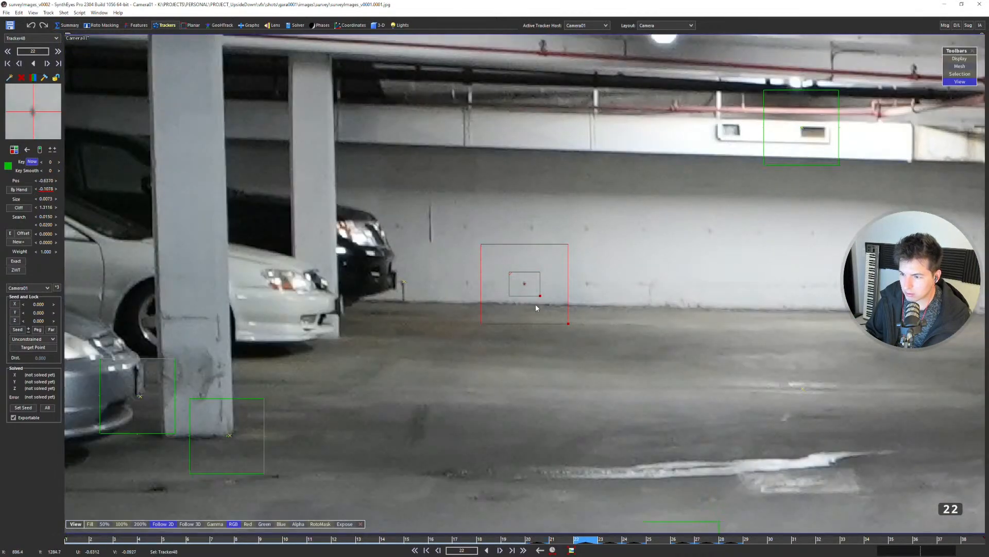
key(Left)
key(Left)
Lock the finished low wall tracker and check its placement on the neighbouring frames.
key(x)
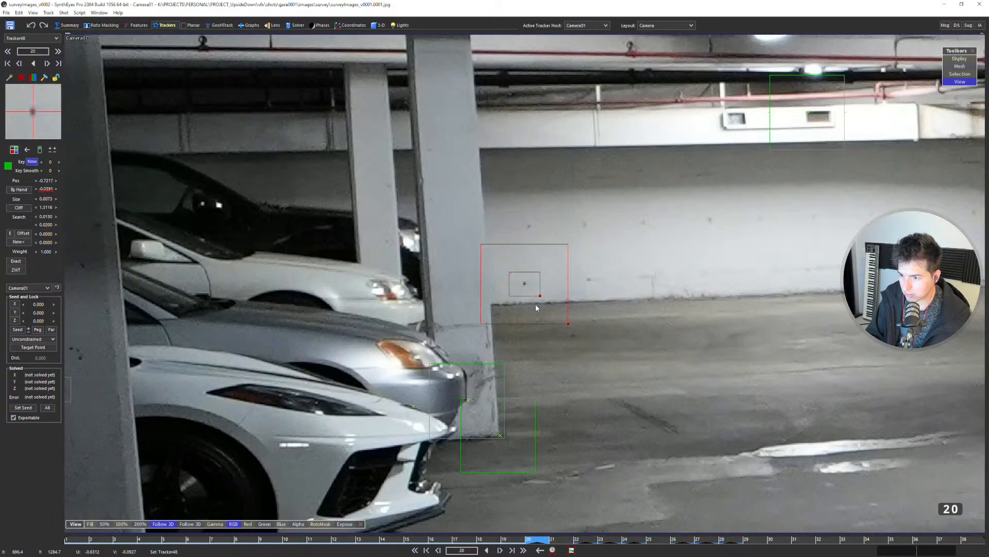
key(Left)
key(Right)
key(Right)
key(Right)
key(Right)
key(Right)
key(Right)
key(Right)
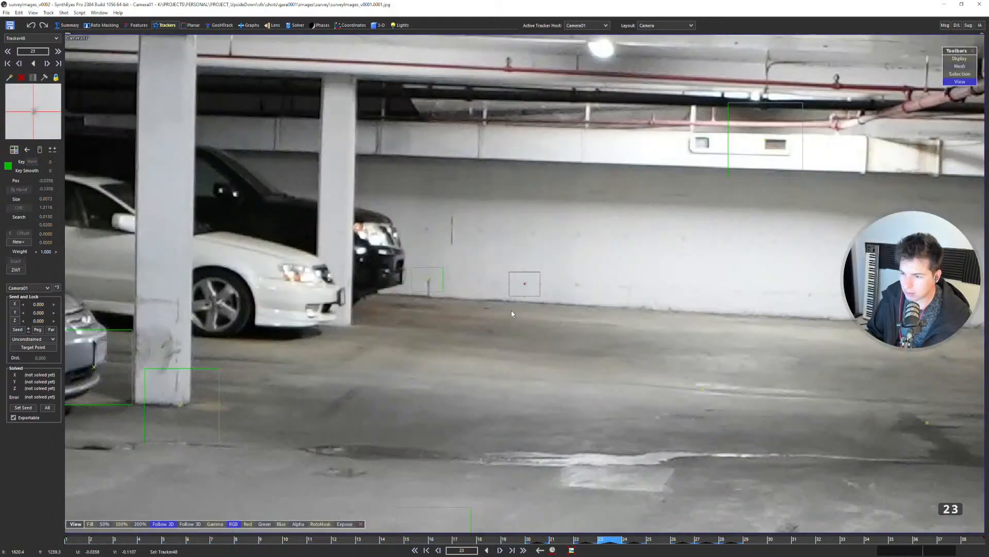
Re-solve the cameras with the added wall tracker and accept the result.
scroll(506, 312, down, 4)
key(Right)
key(Left)
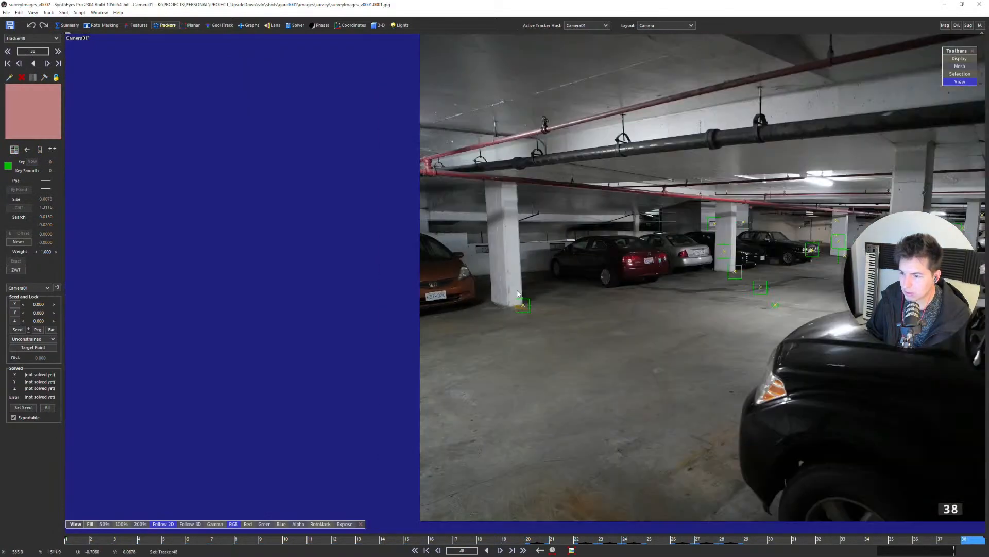
key(F9)
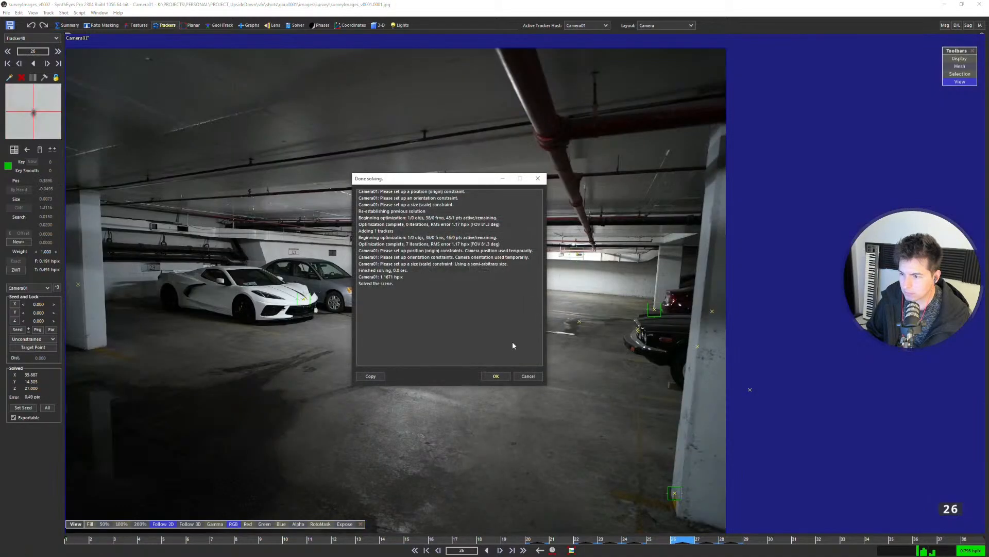
click(501, 374)
Compare the solved low wall tracker's placement between frames 26 and 28.
scroll(523, 294, up, 6)
key(Right)
key(Right)
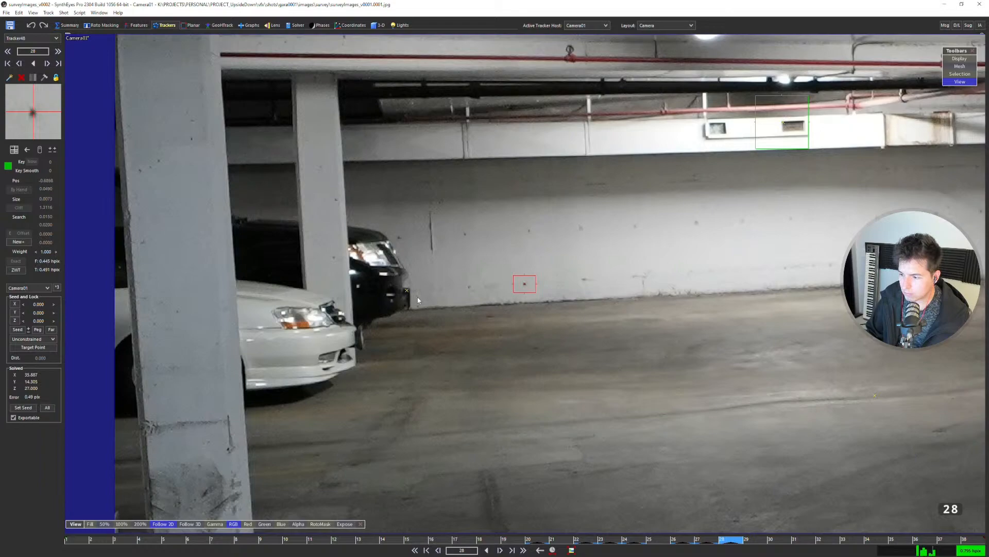
scroll(555, 336, down, 3)
key(Left)
key(Left)
key(Right)
key(Right)
key(Left)
key(Left)
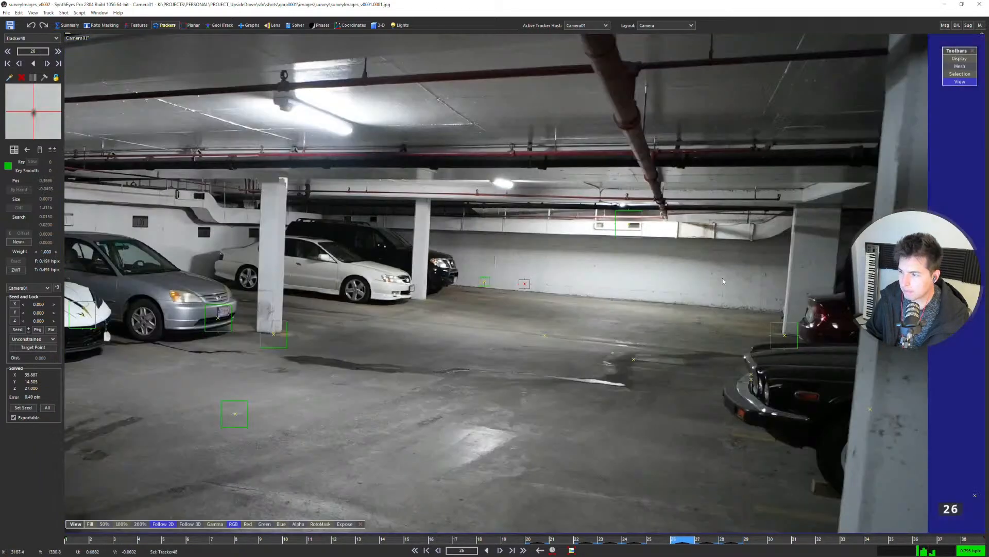
Create a new tracker on a dark spot mid-height on the back wall near the far pillar on frame 27, with an enlarged search area.
key(Right)
scroll(728, 270, up, 3)
drag(729, 254, 671, 252)
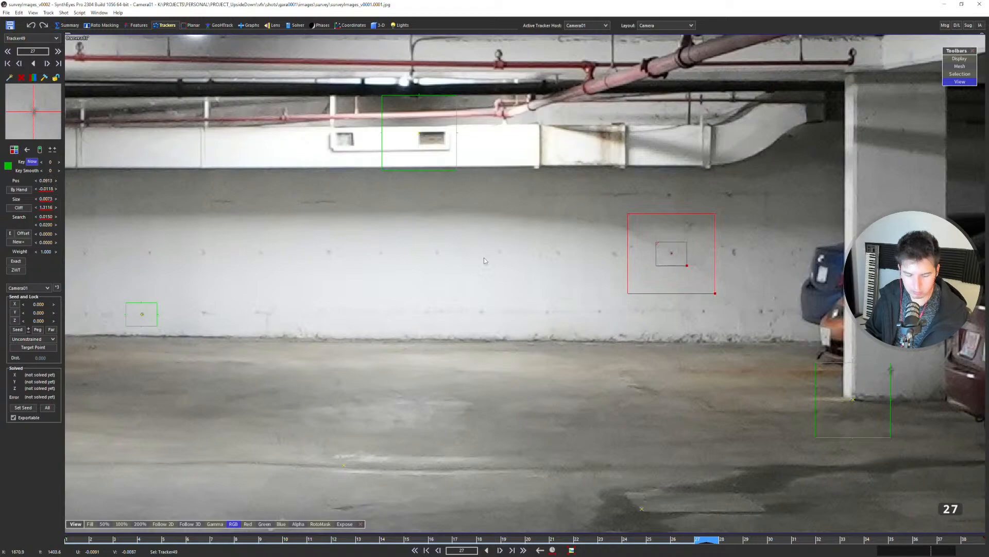
scroll(484, 261, down, 5)
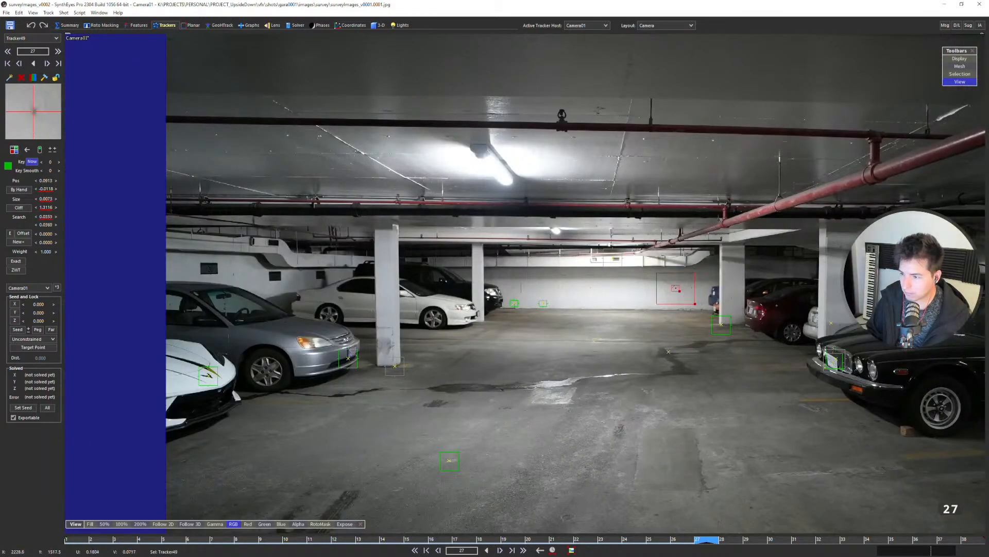
scroll(706, 312, up, 5)
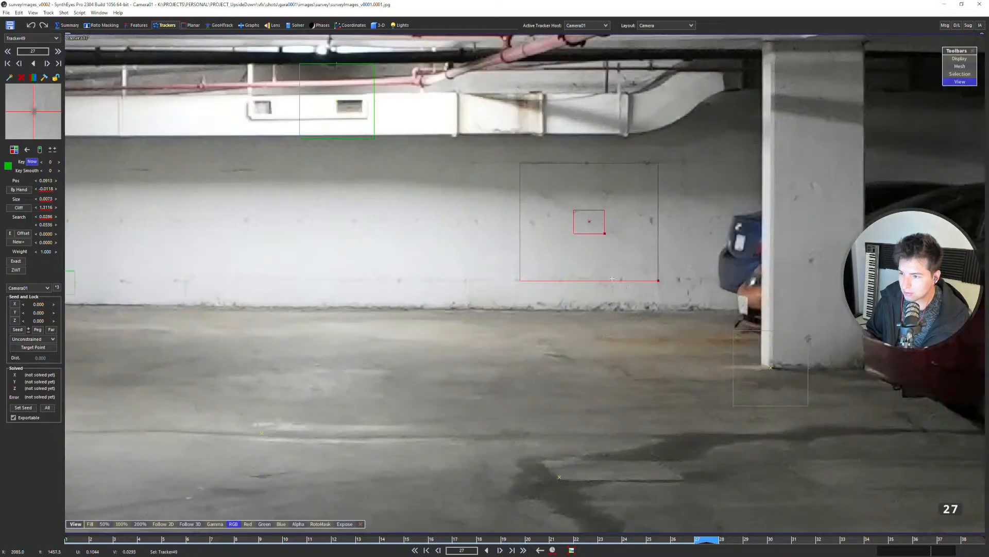
scroll(607, 275, down, 3)
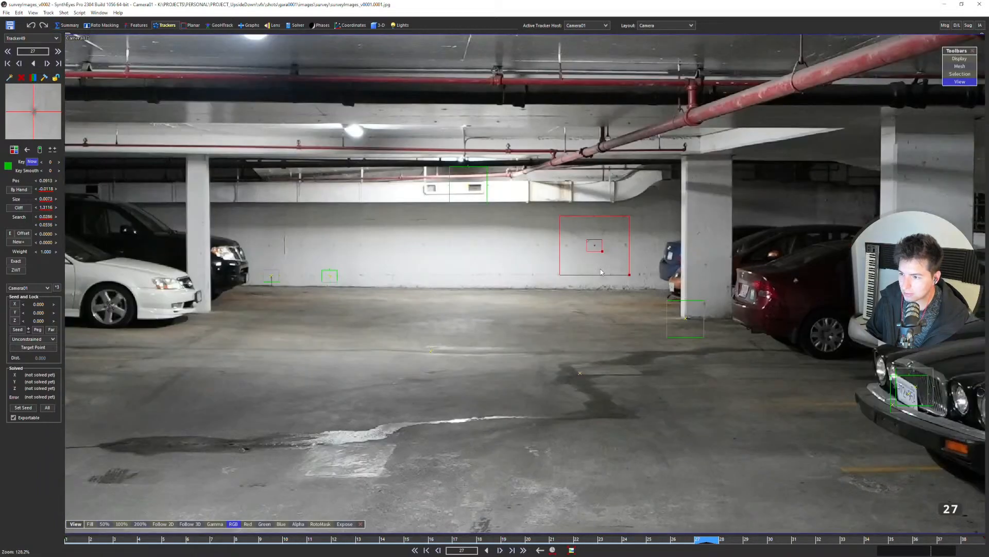
Position the new tracker on the same mid-height wall spot on frame 26.
key(s)
scroll(601, 270, down, 2)
middle_drag(708, 277, 449, 329)
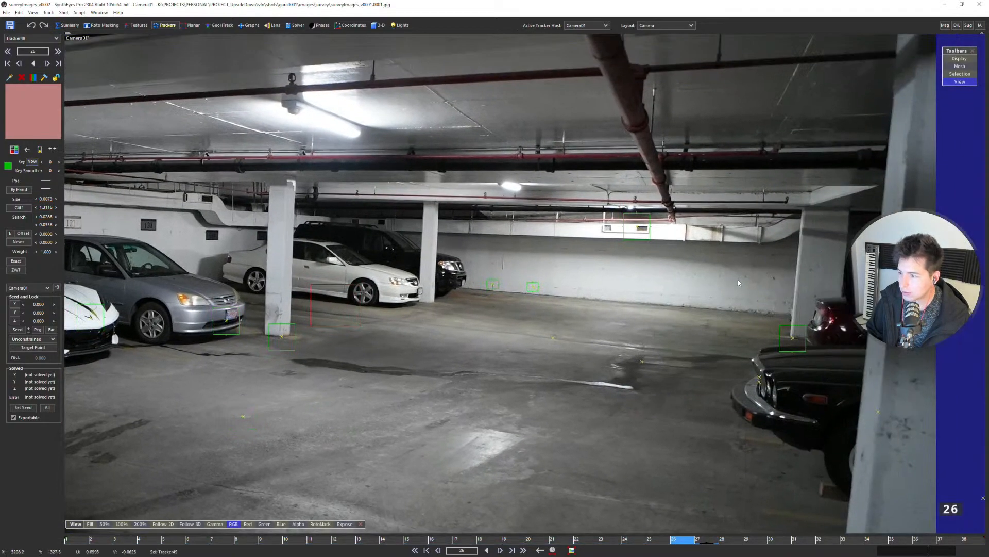
key(d)
key(s)
scroll(757, 272, up, 4)
click(716, 288)
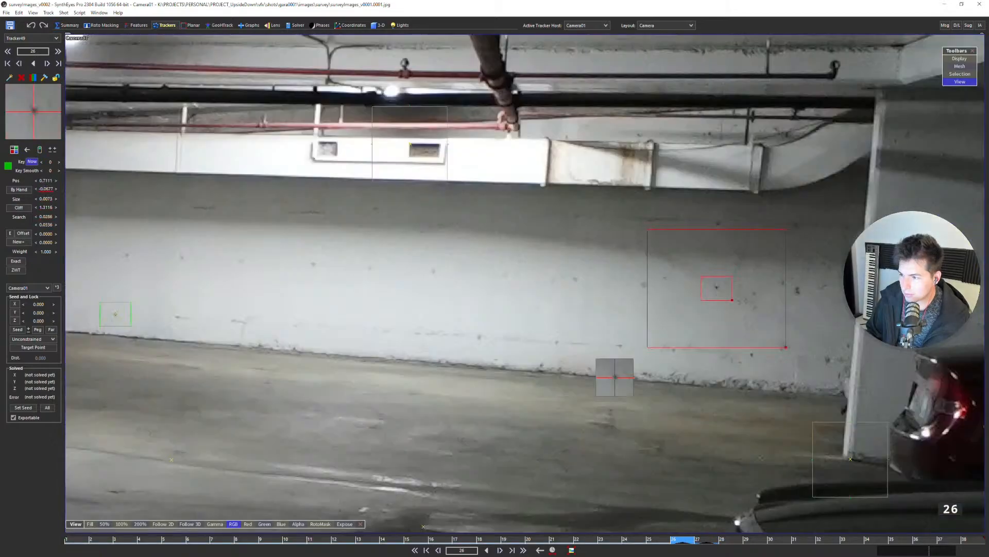
Skip frame 25 and position the tracker on the matching mid-height wall spot on frame 24.
scroll(718, 290, down, 4)
key(s)
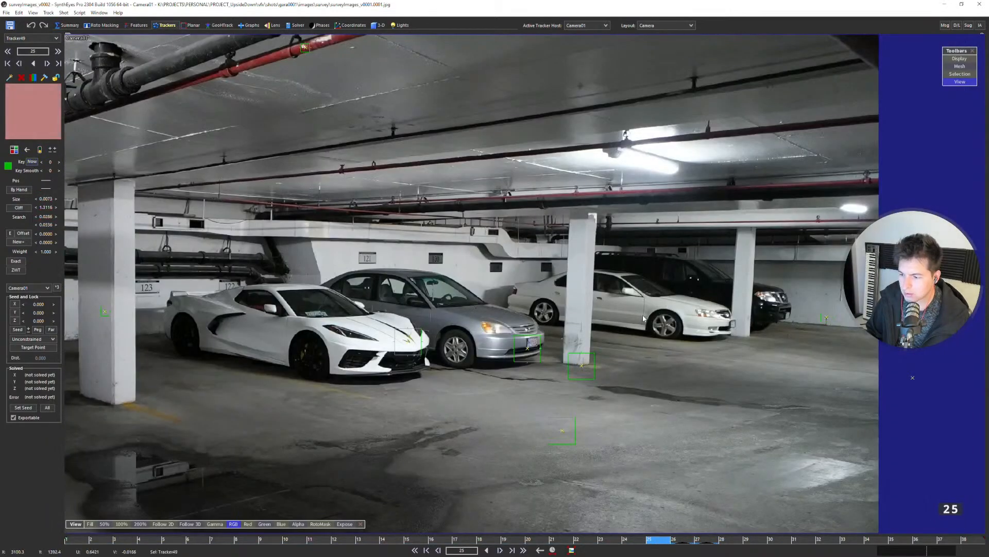
scroll(393, 127, down, 2)
middle_drag(218, 167, 382, 152)
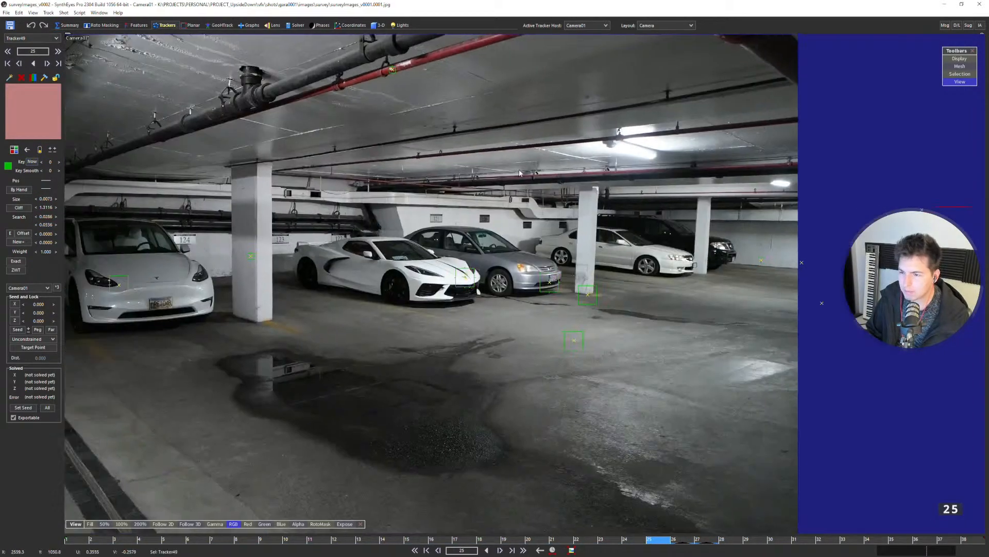
middle_drag(365, 103, 445, 187)
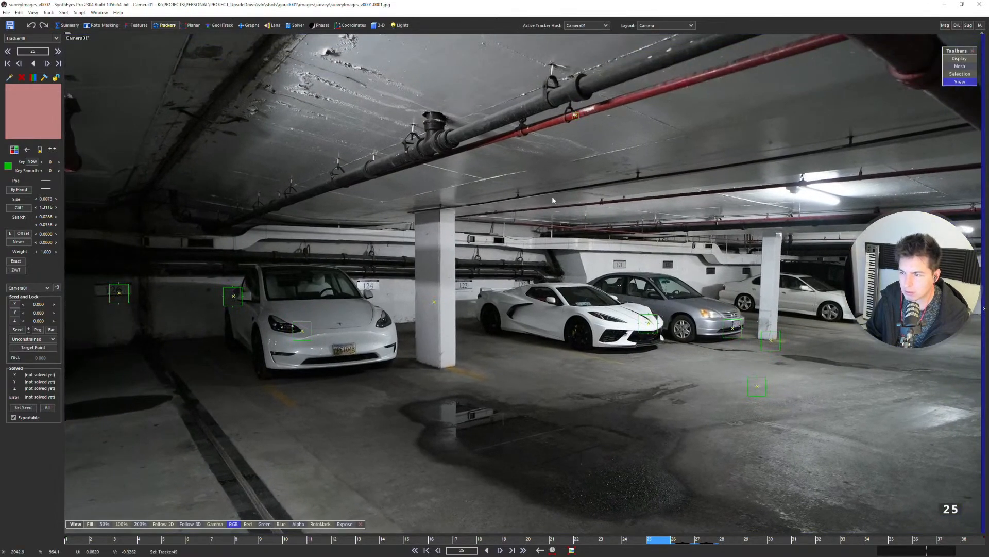
middle_drag(586, 287, 532, 223)
key(s)
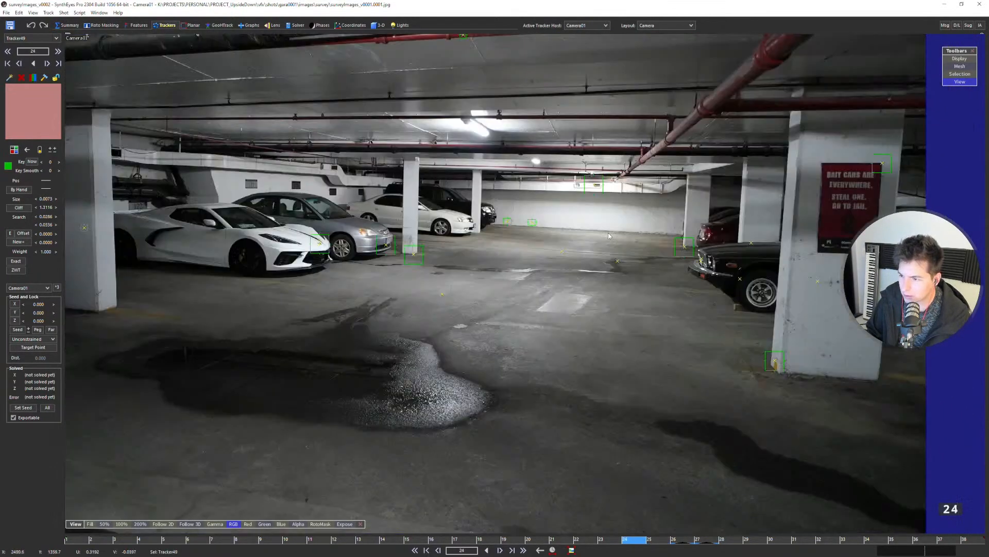
scroll(647, 216, up, 5)
click(648, 210)
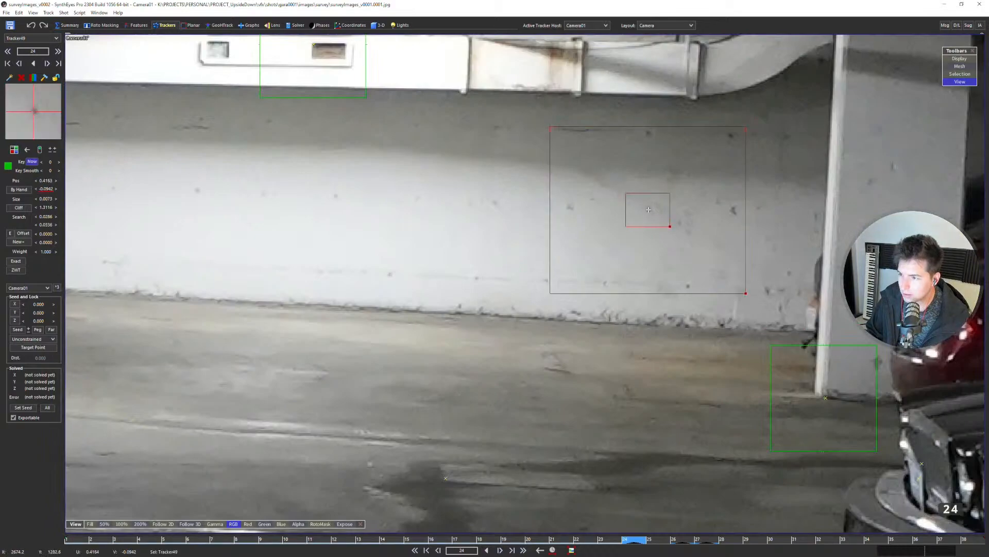
Position the tracker on the mid-height wall spot on frame 23.
scroll(609, 252, down, 3)
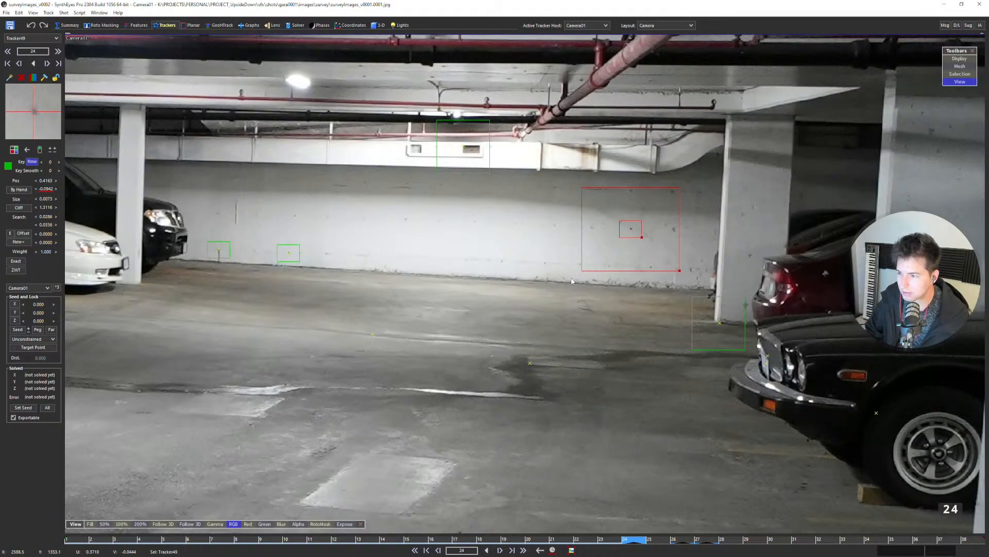
scroll(572, 282, down, 4)
key(s)
scroll(468, 225, up, 8)
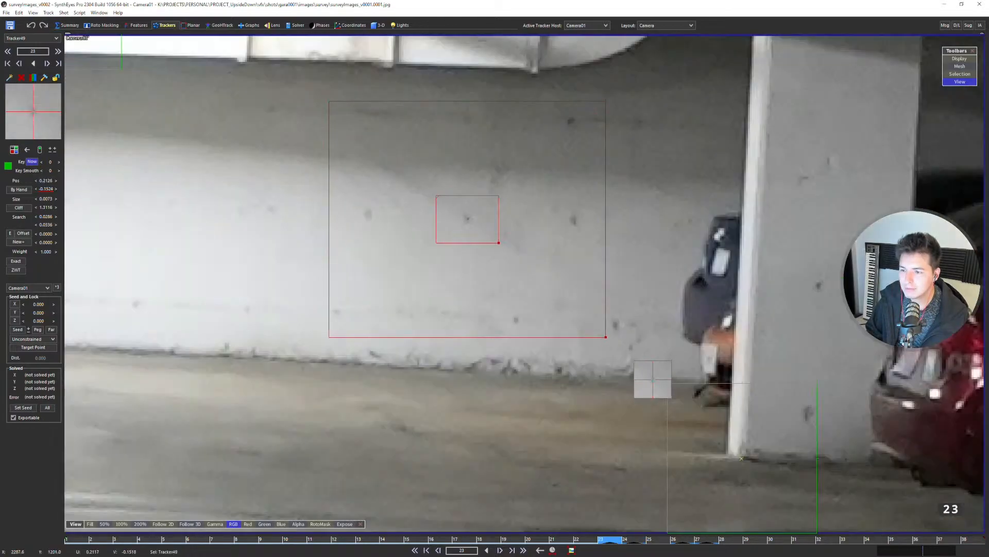
Position the tracker on the matching mid-height wall spot on frame 22.
scroll(460, 211, down, 4)
scroll(459, 212, up, 8)
key(s)
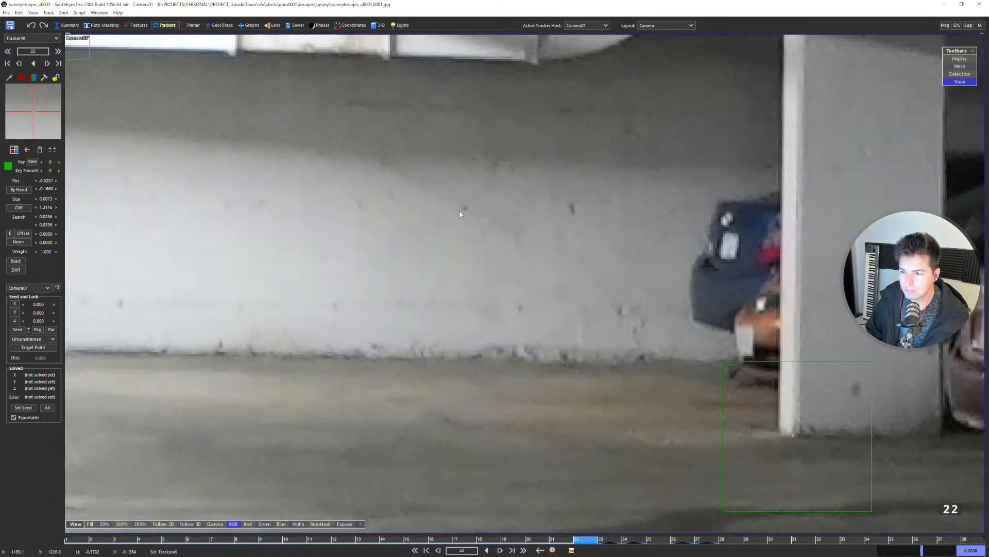
Skip frame 21, position the tracker on the mid-height wall spot on frame 20, and make the view follow it in 2D.
scroll(581, 248, down, 4)
key(s)
scroll(581, 248, up, 3)
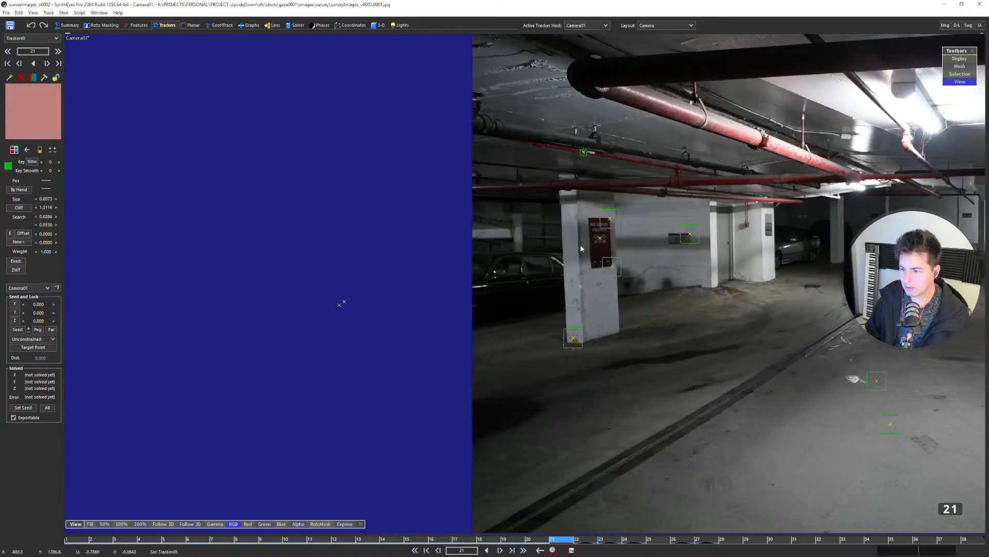
key(s)
scroll(474, 216, up, 6)
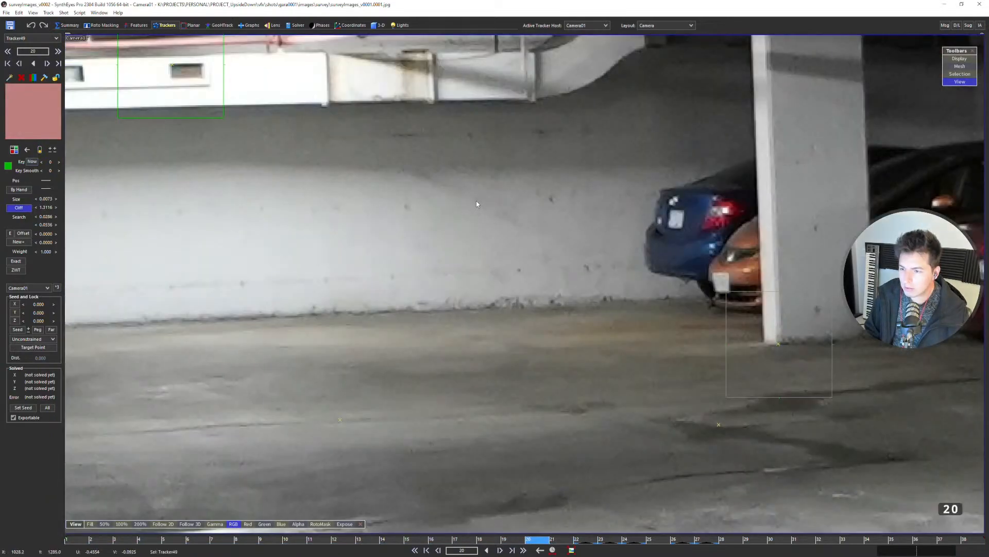
scroll(485, 216, down, 4)
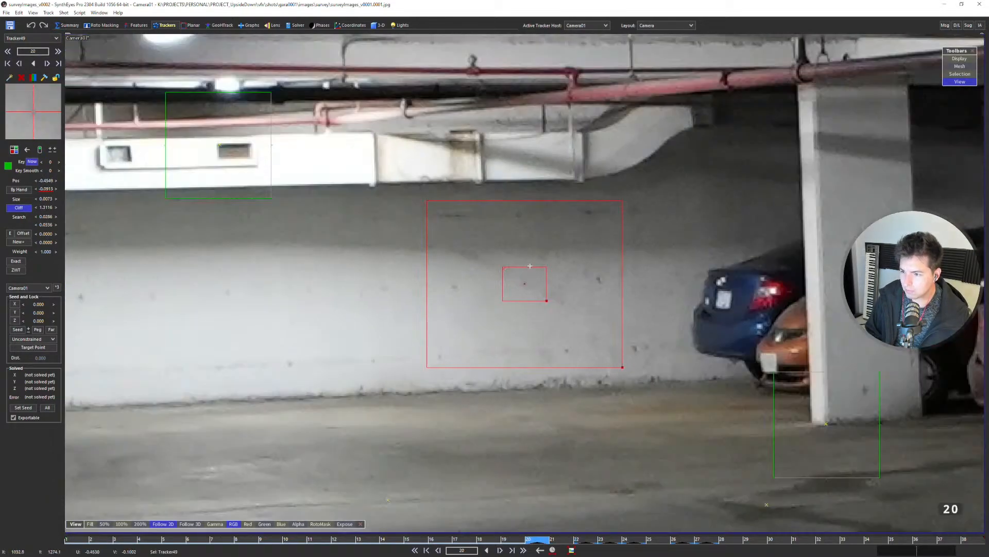
Position the tracker on the matching mid-height wall spot on frame 19 and stop the view from following it in 2D.
key(s)
scroll(545, 282, up, 6)
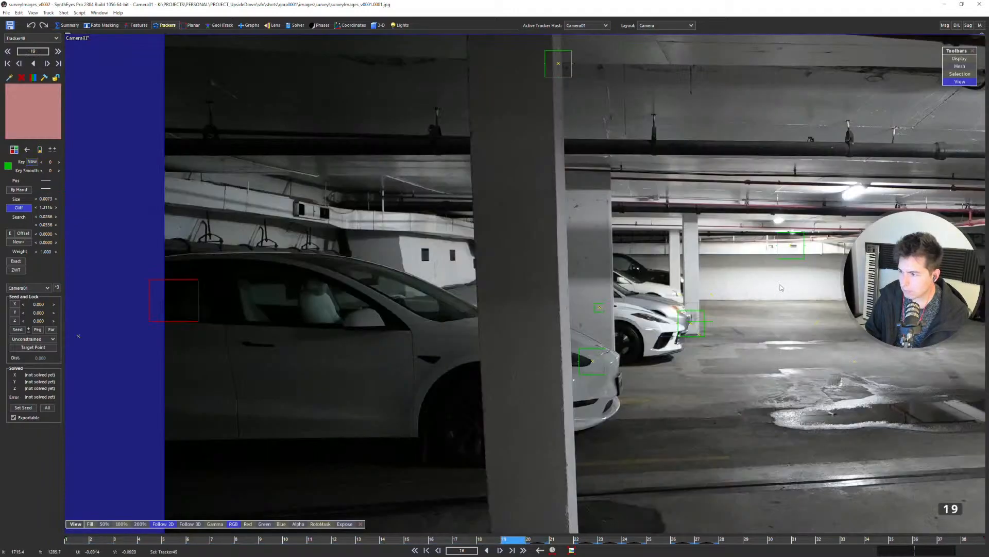
key(5)
middle_drag(781, 288, 486, 262)
scroll(576, 255, up, 6)
click(503, 241)
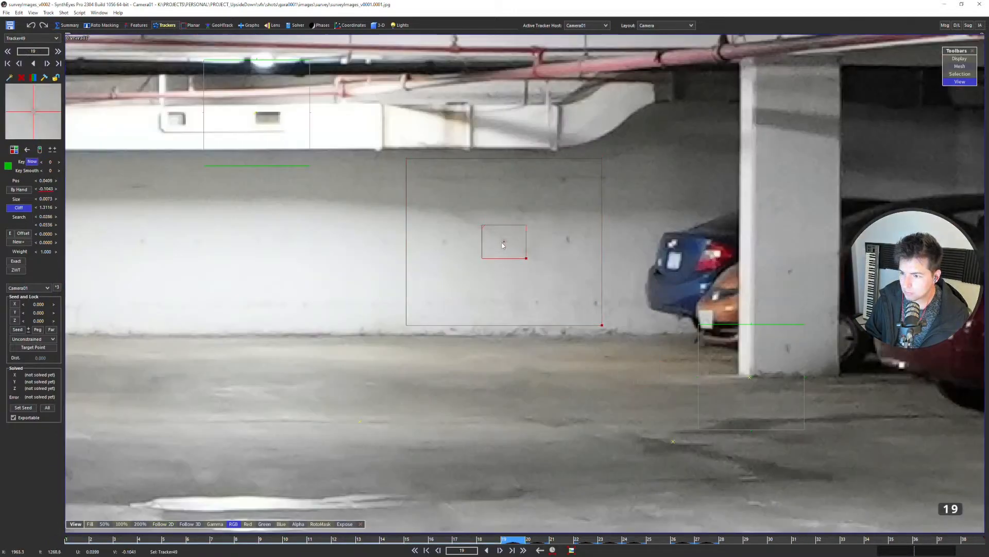
Position the tracker on the matching mid-height wall spot on frame 18.
scroll(503, 245, down, 4)
key(s)
scroll(682, 244, up, 6)
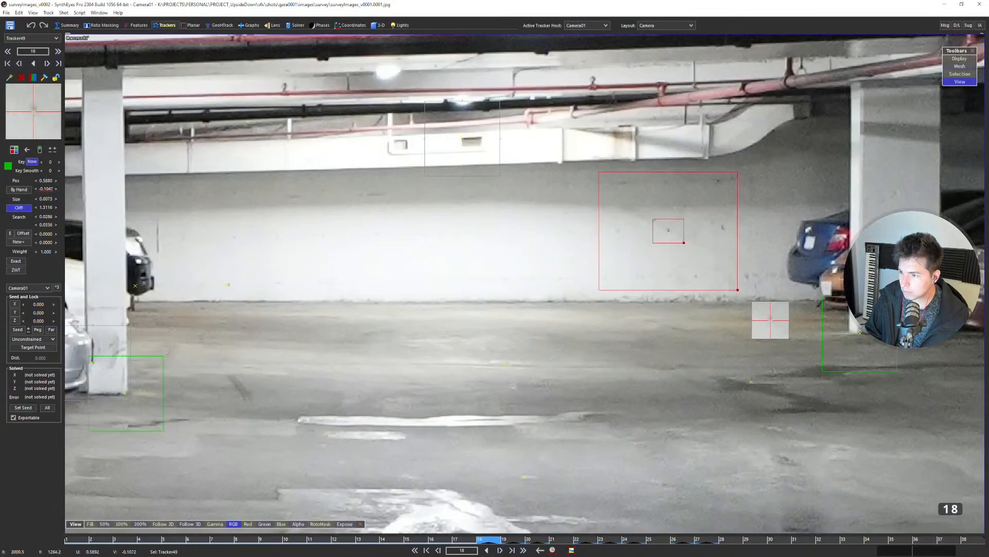
Skip frame 17 and position the tracker on the matching mid-height wall spot on frame 16.
scroll(619, 240, down, 4)
key(s)
middle_drag(581, 244, 419, 265)
key(e)
scroll(416, 266, down, 1)
key(s)
key(s)
key(s)
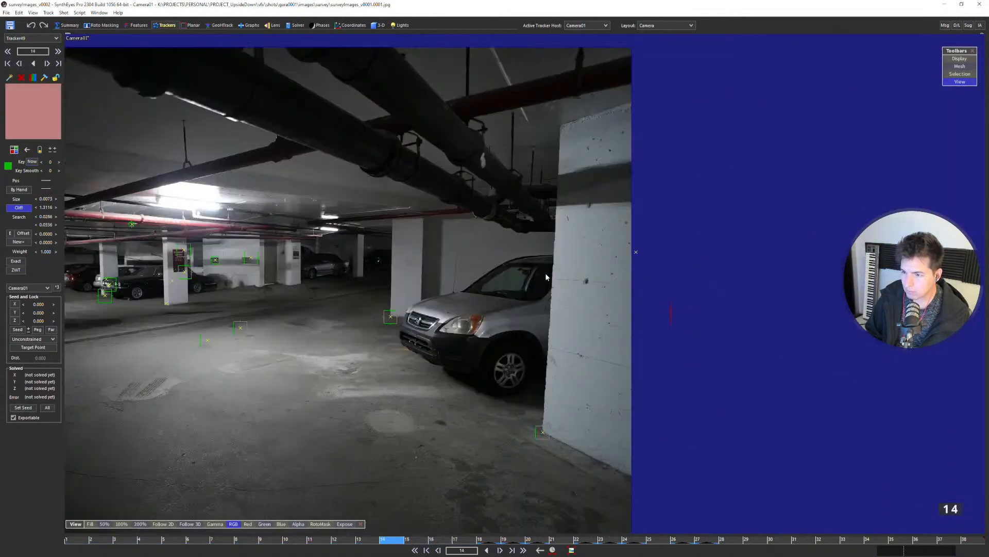
key(d)
key(d)
scroll(551, 272, up, 5)
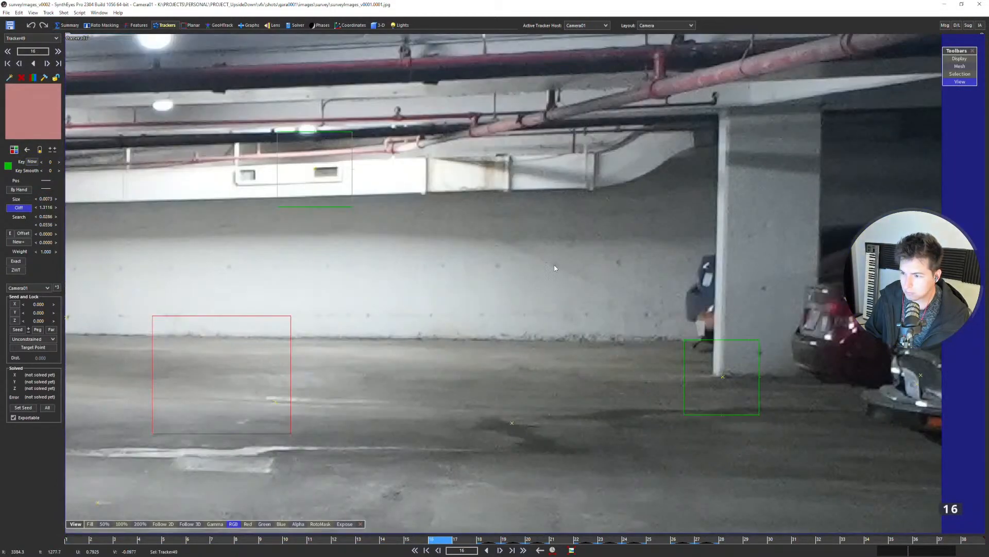
click(555, 266)
Skip to frame 14 and position the tracker on the mid-height wall spot above the floor line.
scroll(555, 266, down, 5)
key(s)
middle_drag(141, 267, 326, 262)
scroll(420, 268, up, 5)
scroll(482, 249, down, 5)
key(s)
scroll(324, 261, up, 5)
click(308, 265)
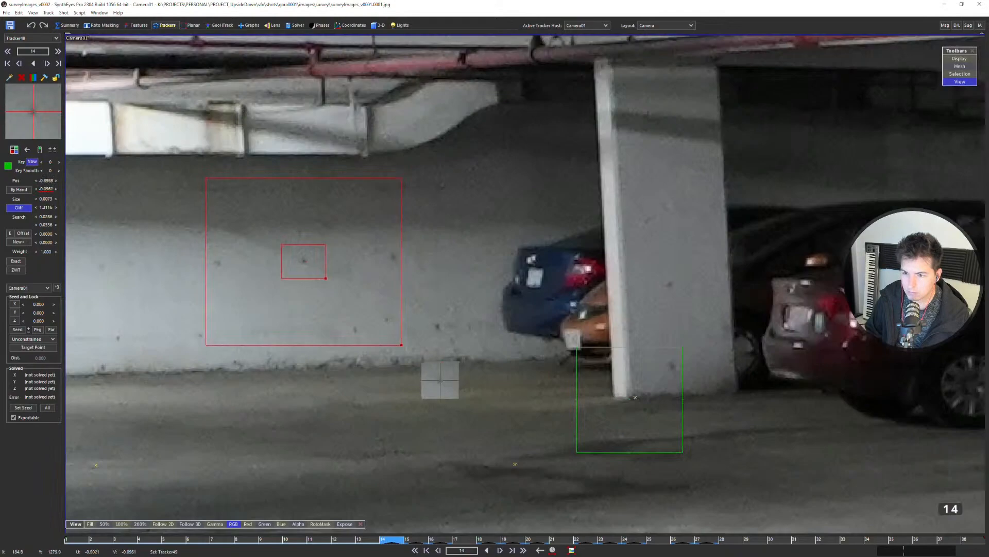
Examine the far wall on the frames before 14, down to frame 1, for the mid-height spot.
scroll(309, 265, down, 5)
key(s)
key(s)
key(s)
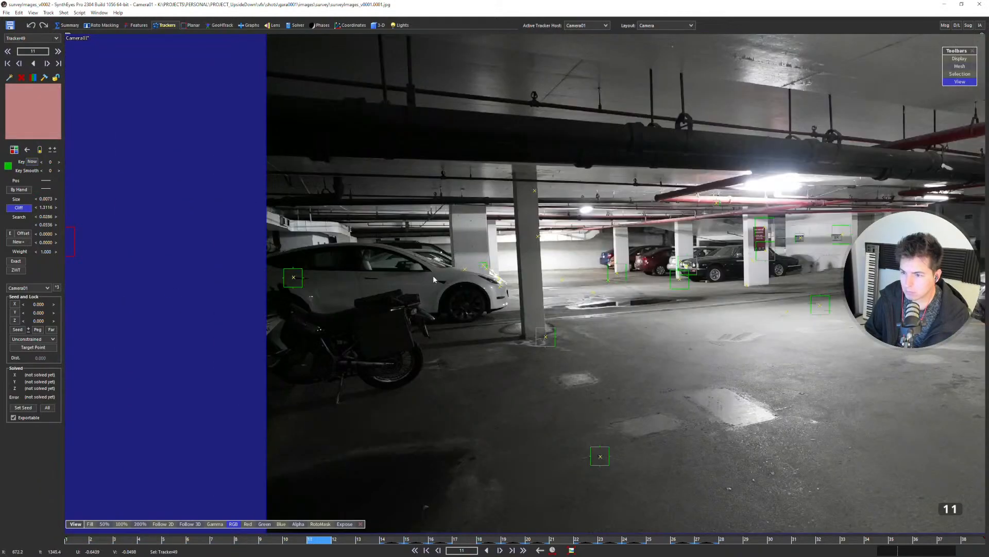
scroll(589, 256, up, 5)
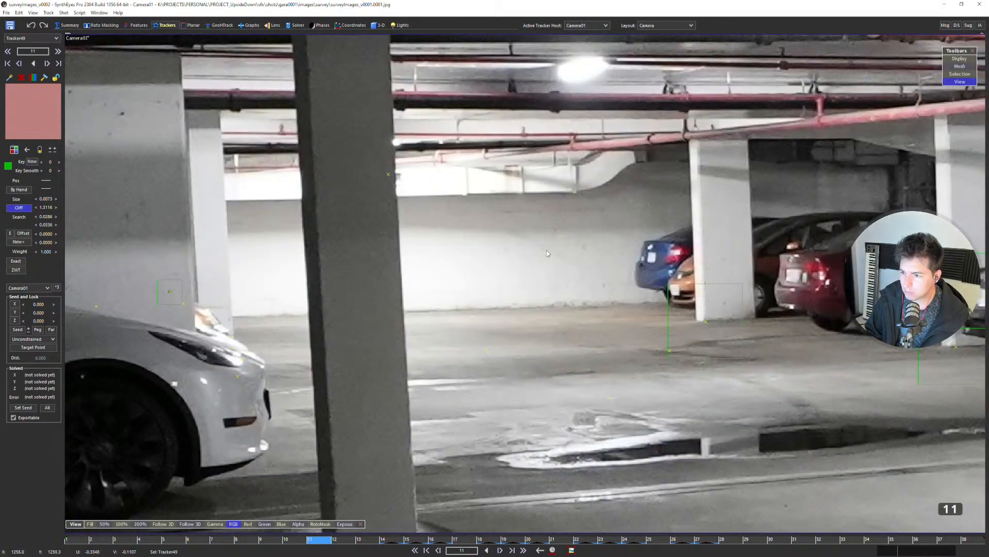
scroll(546, 251, down, 5)
key(s)
scroll(496, 285, up, 5)
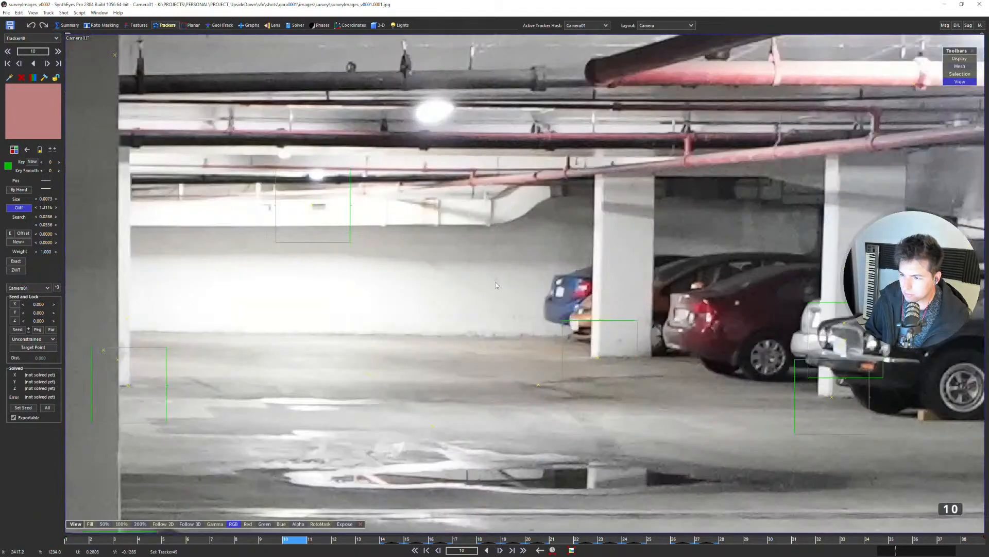
scroll(464, 276, down, 5)
key(a)
key(a)
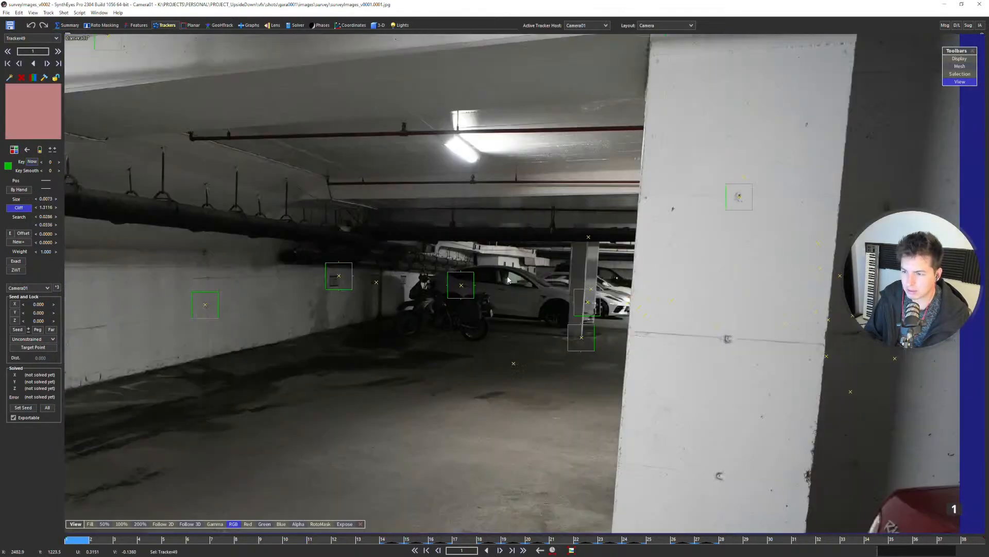
Go to frame 15 and re-solve the cameras with the wall spot tracker included.
click(418, 540)
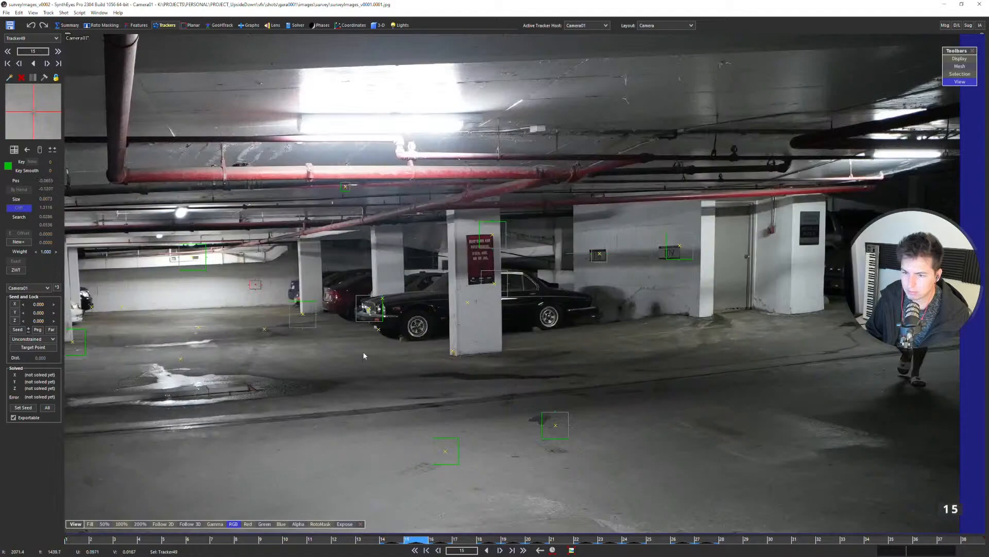
key(F9)
click(494, 376)
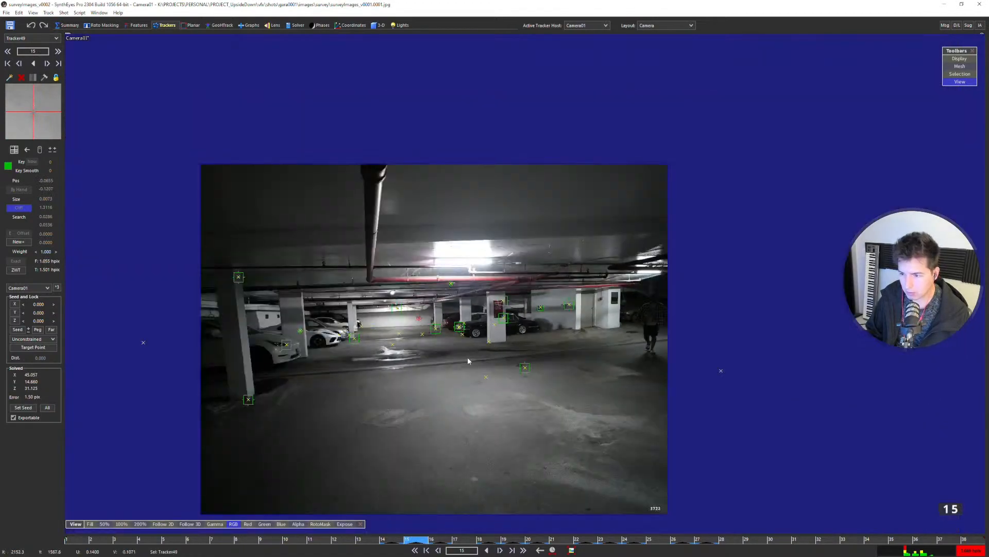
Create a tracker on the dark floor spot just in front of the floor groove on frame 19.
middle_drag(467, 360, 578, 312)
scroll(547, 329, up, 2)
drag(461, 539, 519, 540)
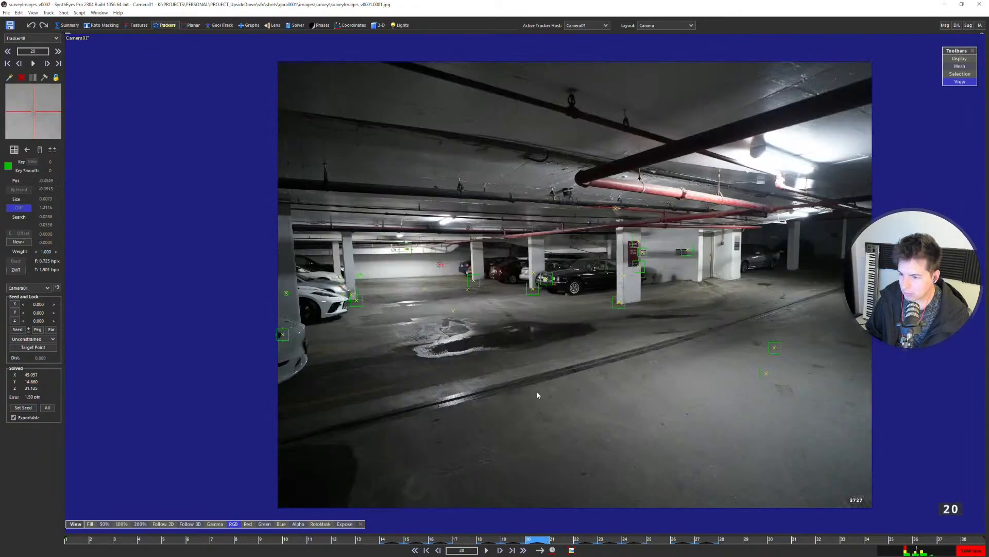
scroll(546, 371, up, 5)
click(564, 352)
Position the new tracker on the matching dark floor spot on frame 20.
scroll(564, 353, down, 5)
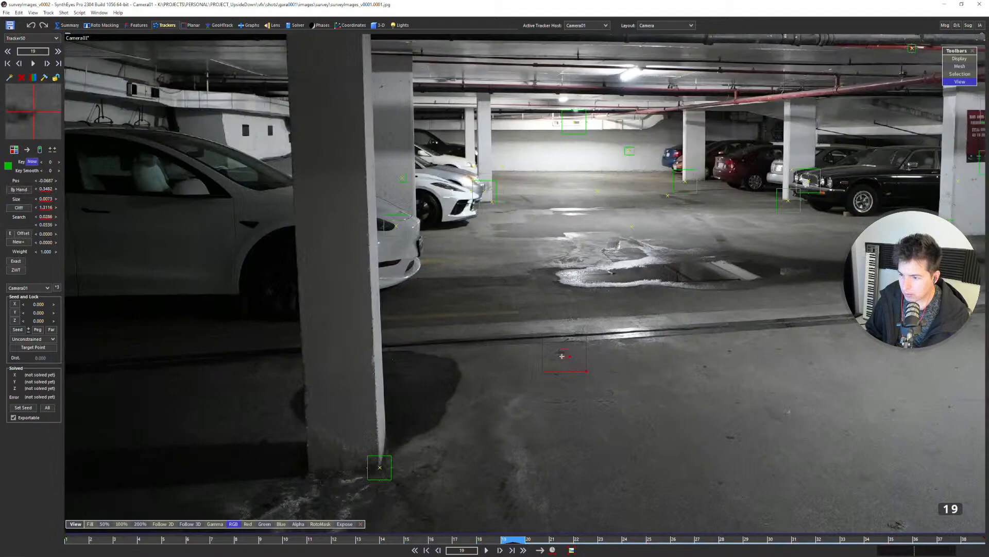
key(d)
middle_drag(490, 362, 554, 293)
scroll(453, 359, up, 5)
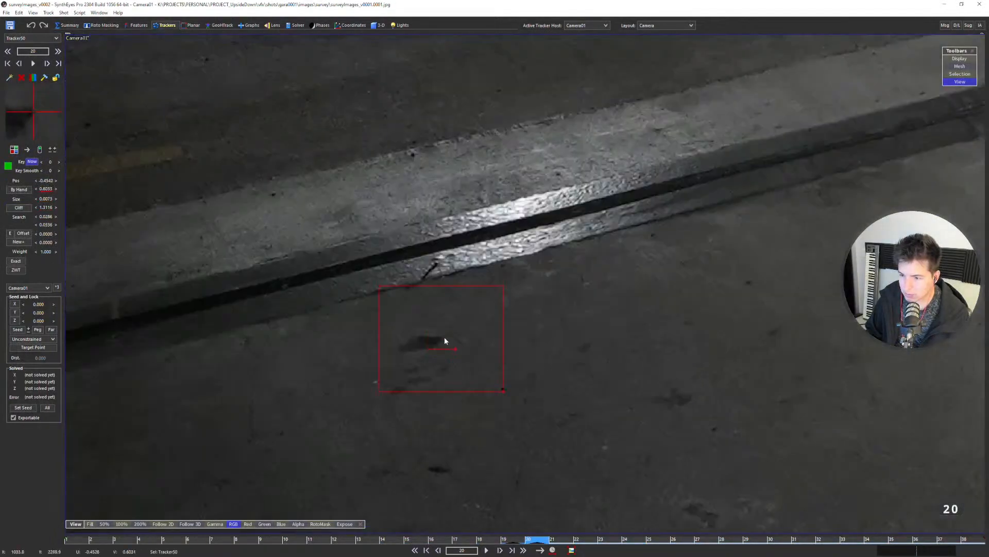
Skip frame 21, return to frame 20 and re-solve the cameras with the floor spot tracker included.
scroll(445, 340, down, 5)
key(d)
scroll(449, 338, down, 5)
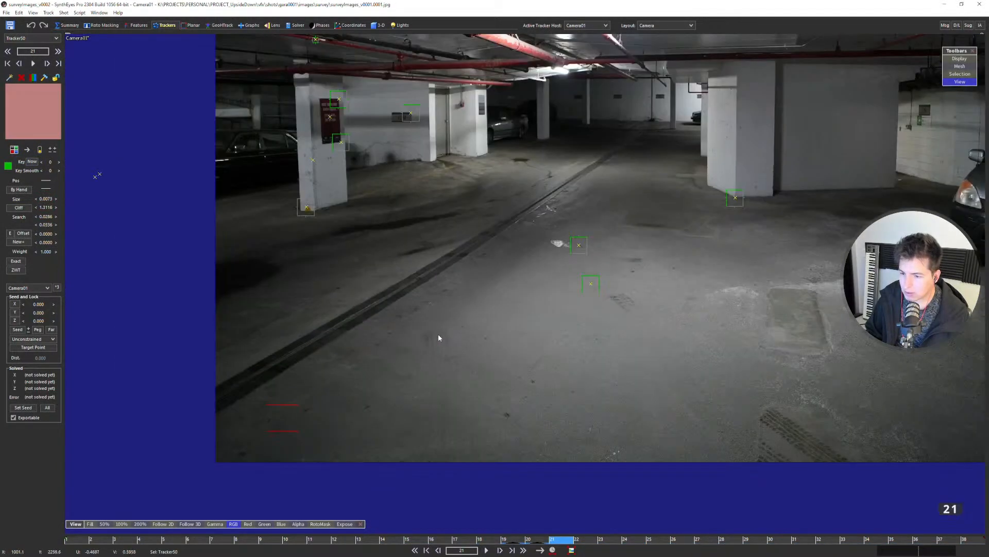
key(s)
key(s)
key(d)
key(F9)
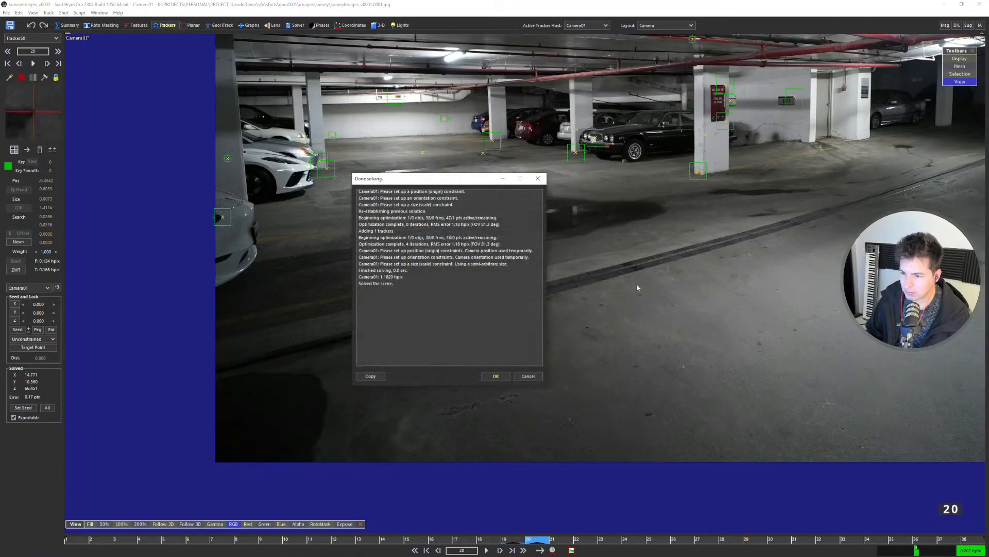
click(502, 376)
Make the view follow the floor spot tracker in 2D on frame 20.
scroll(429, 327, up, 5)
key(5)
scroll(481, 356, up, 3)
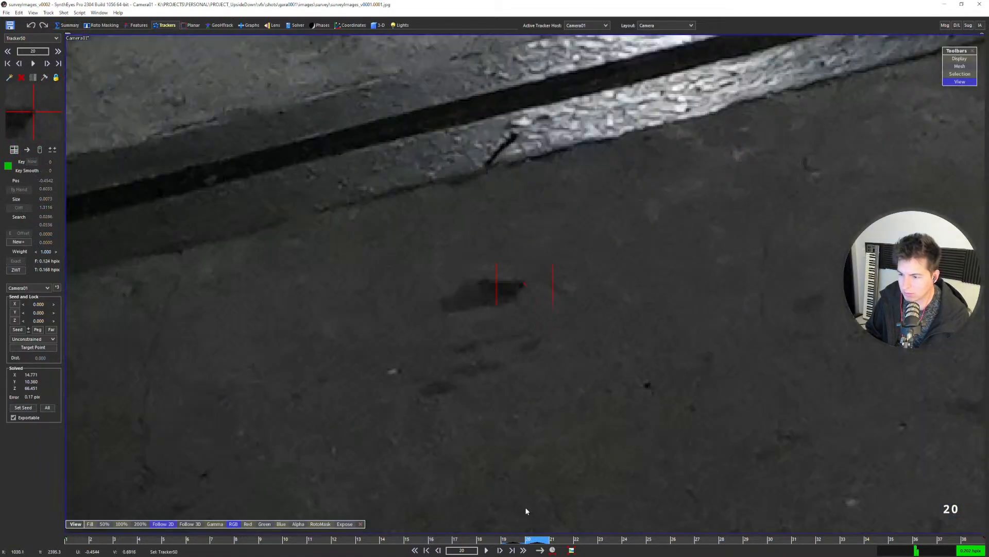
Examine the frames before 20 for the same dark floor spot in front of the groove.
key(s)
key(s)
key(s)
key(s)
key(s)
scroll(520, 305, down, 5)
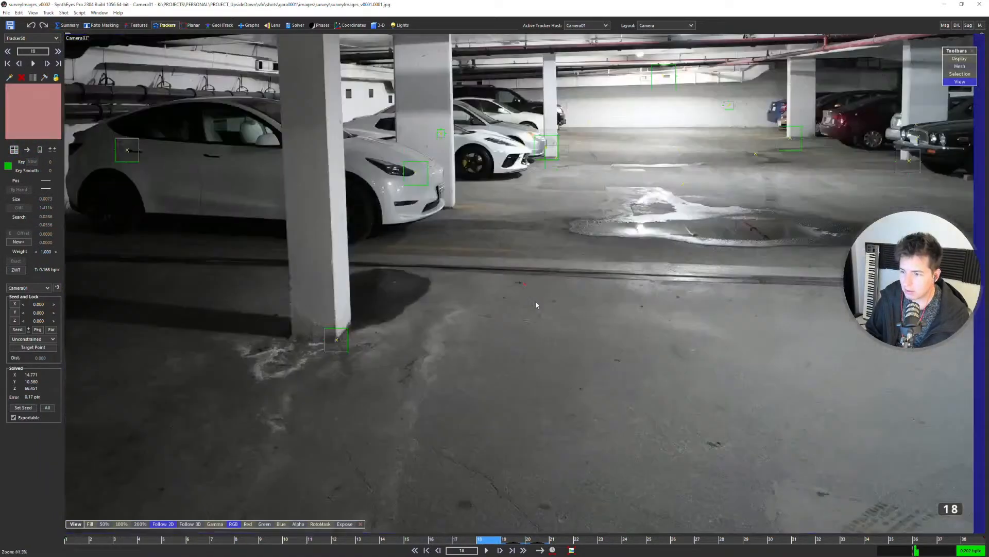
key(d)
key(d)
key(d)
scroll(520, 303, up, 5)
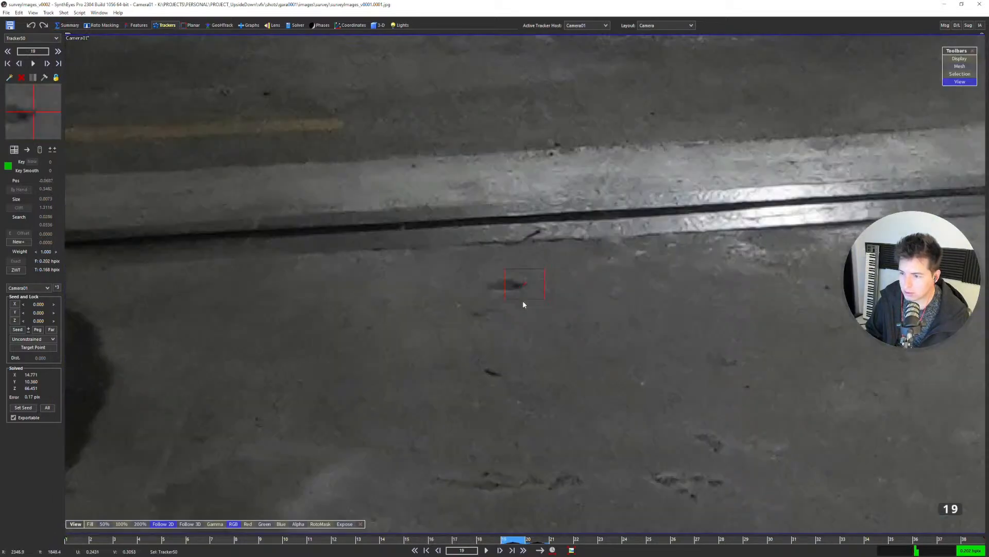
Position the tracker on the dark floor spot on frame 18 and fine-tune it against the neighbouring frame.
key(d)
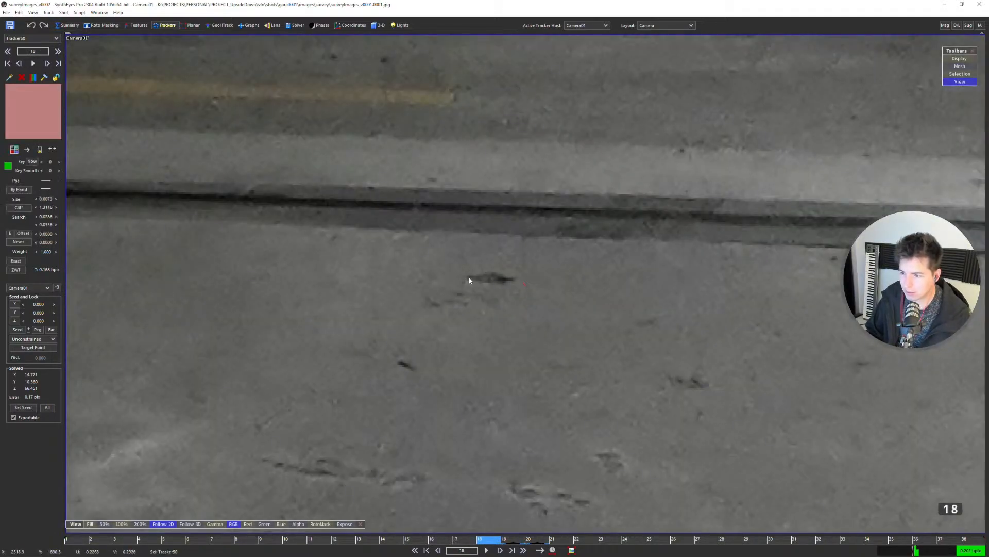
key(z)
click(514, 281)
key(d)
key(s)
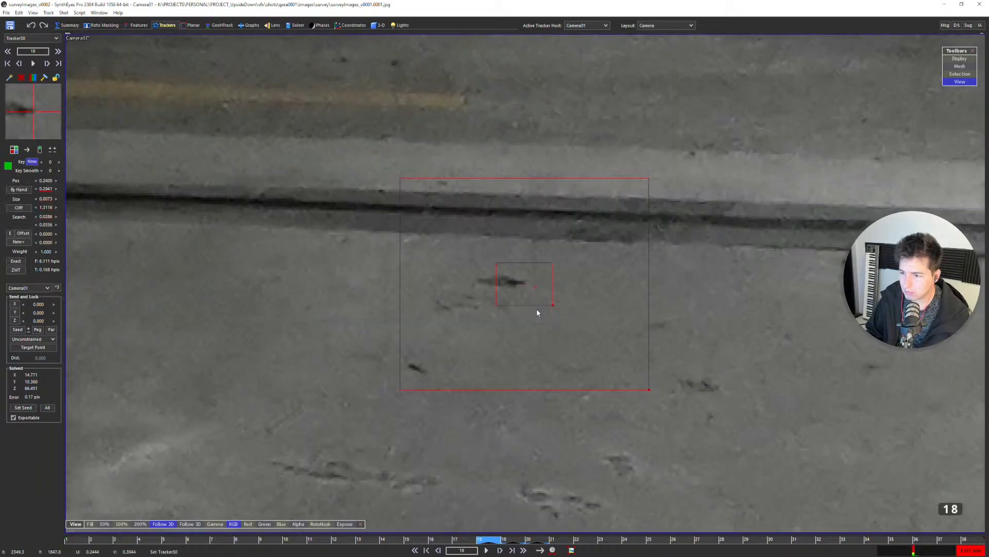
key(Up)
key(d)
key(s)
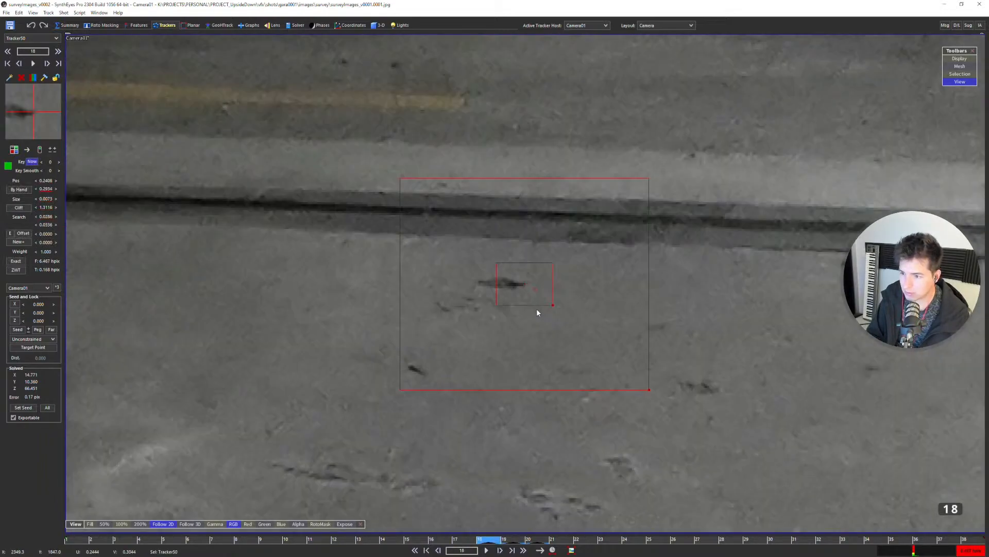
Position the tracker near the dark floor spot on frame 17.
key(s)
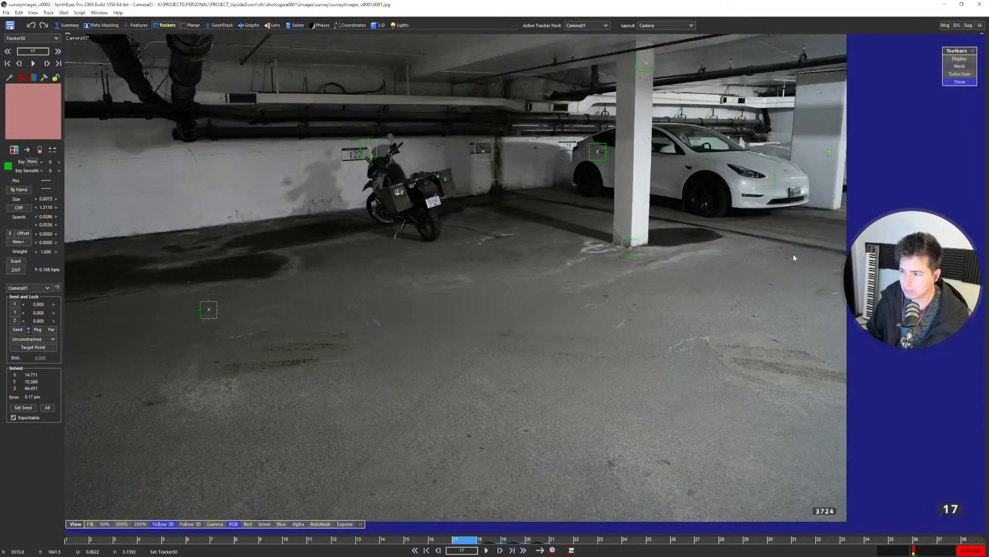
scroll(793, 258, up, 5)
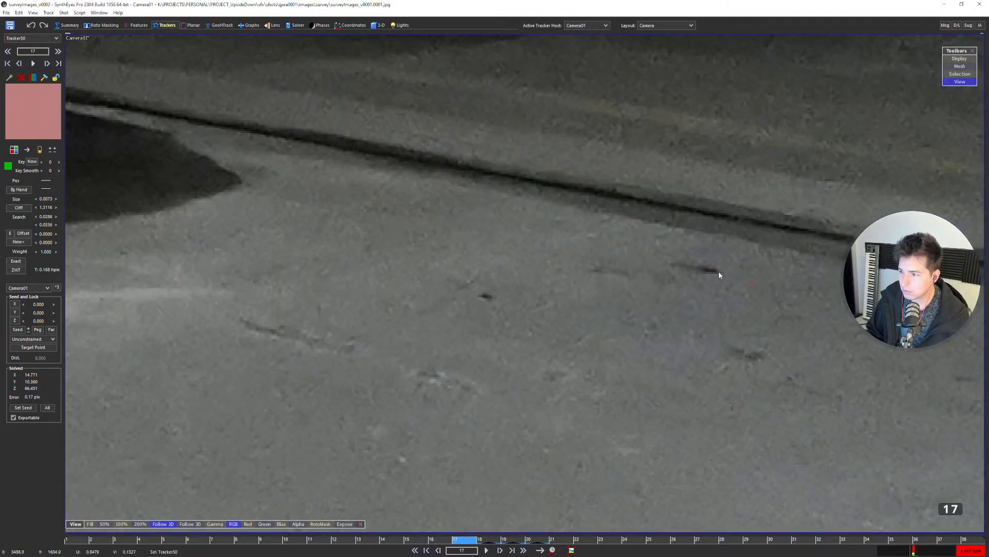
key(x)
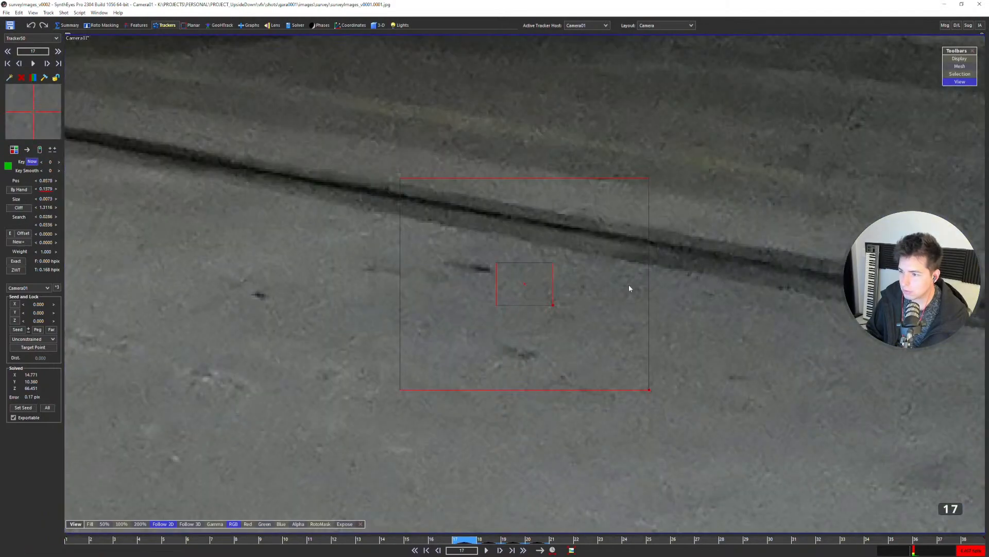
Compare with frame 18 and position the tracker on the matching dark floor spot on frame 16.
key(s)
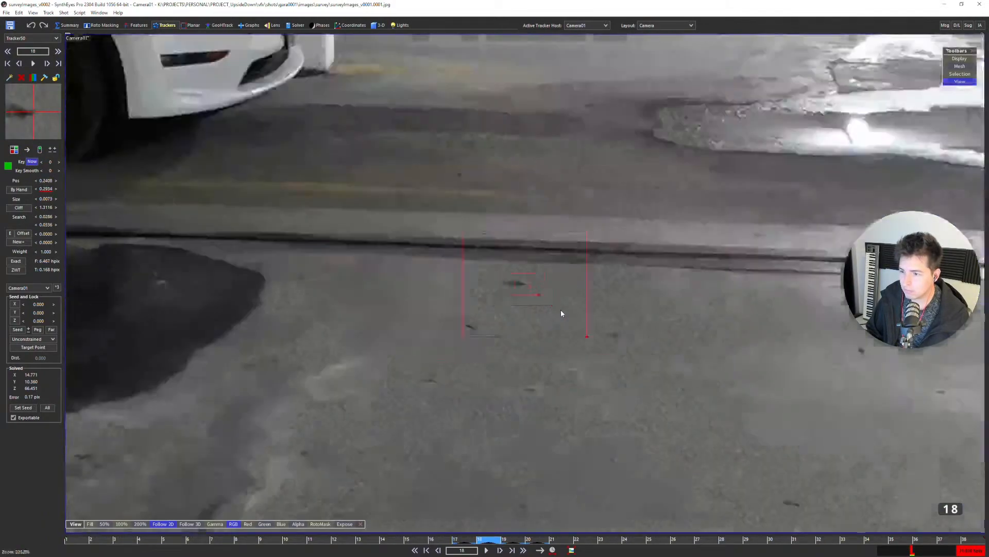
scroll(517, 299, down, 5)
scroll(380, 319, up, 4)
scroll(382, 283, up, 7)
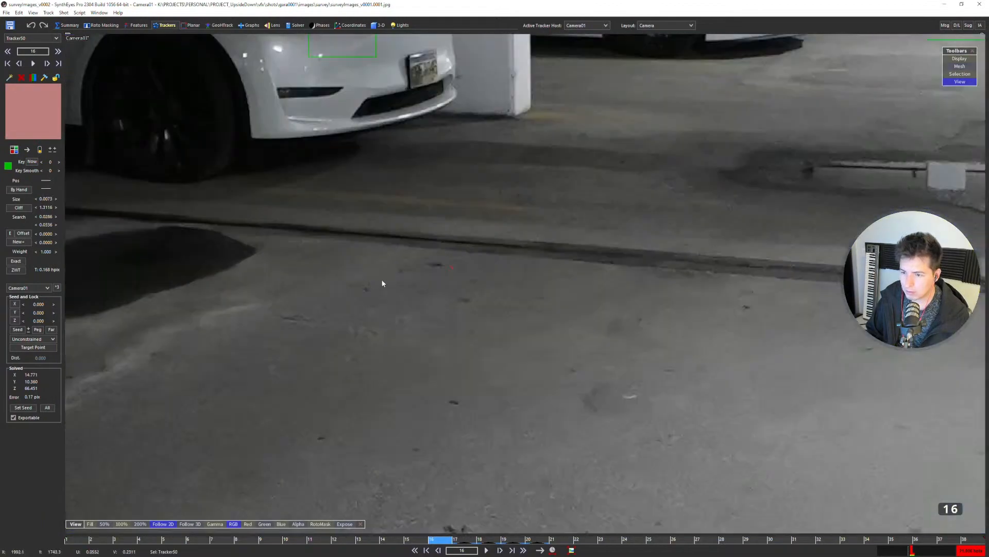
click(450, 261)
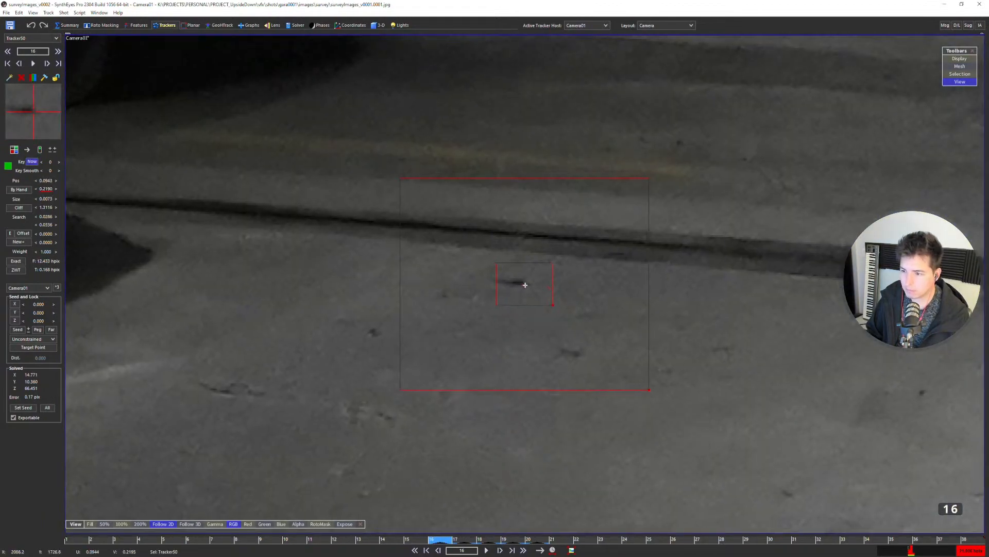
Return to frame 18 and re-solve the cameras with the added floor spot positions.
key(d)
key(d)
scroll(530, 317, down, 3)
key(shift+g)
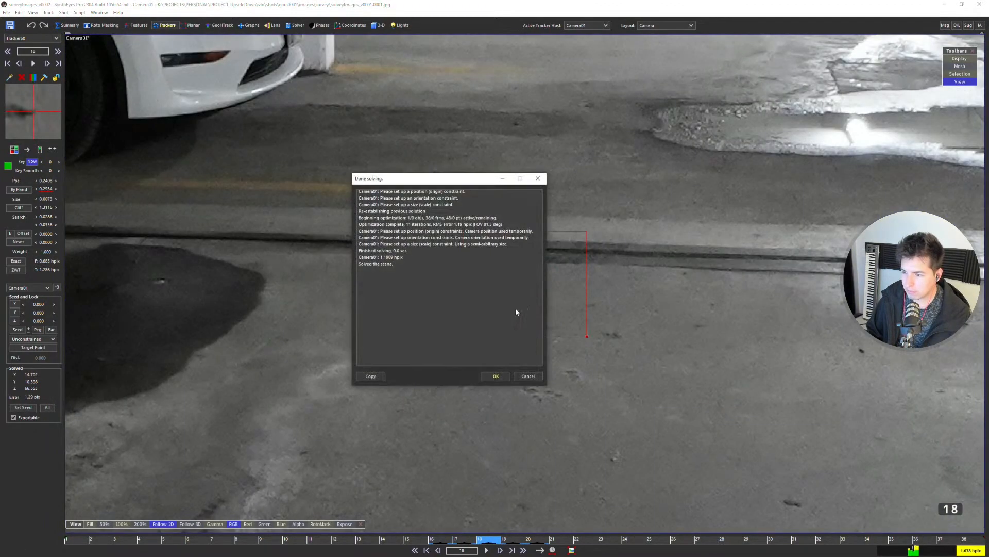
click(502, 374)
scroll(529, 306, down, 3)
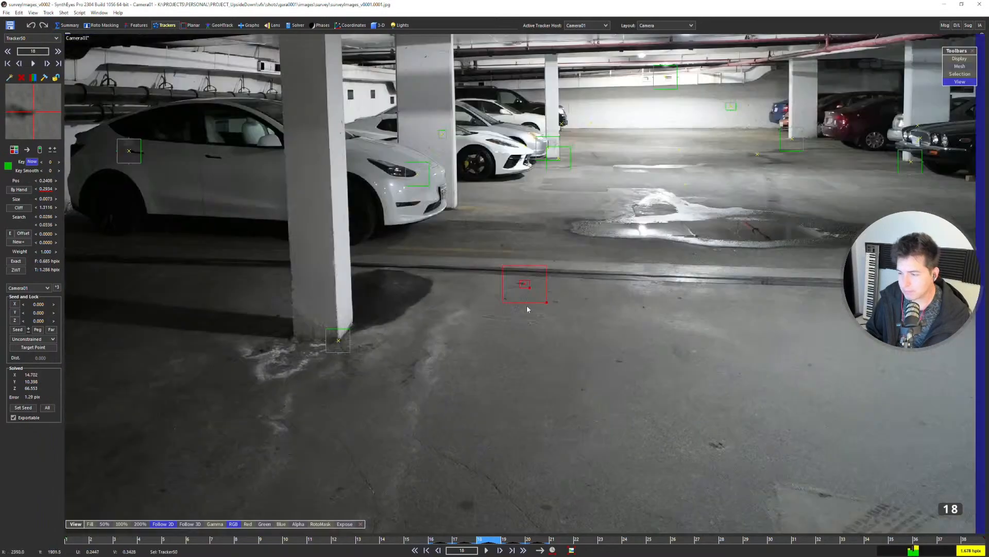
Examine the survey images from frame 19 through the last frame, 38, for further views of the floor spot.
key(d)
key(d)
key(d)
key(d)
key(d)
key(d)
key(d)
key(d)
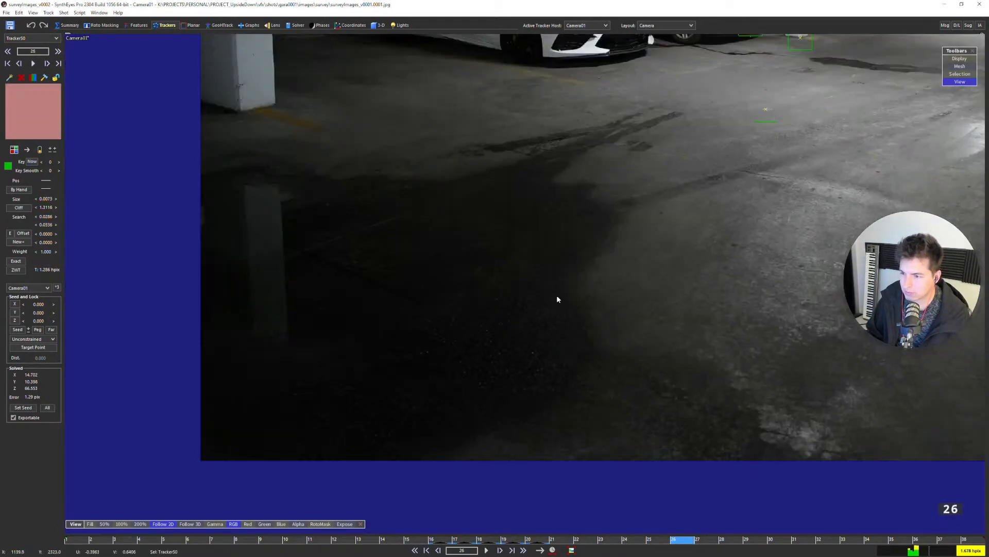
key(d)
key(d)
key(d)
key(d)
key(d)
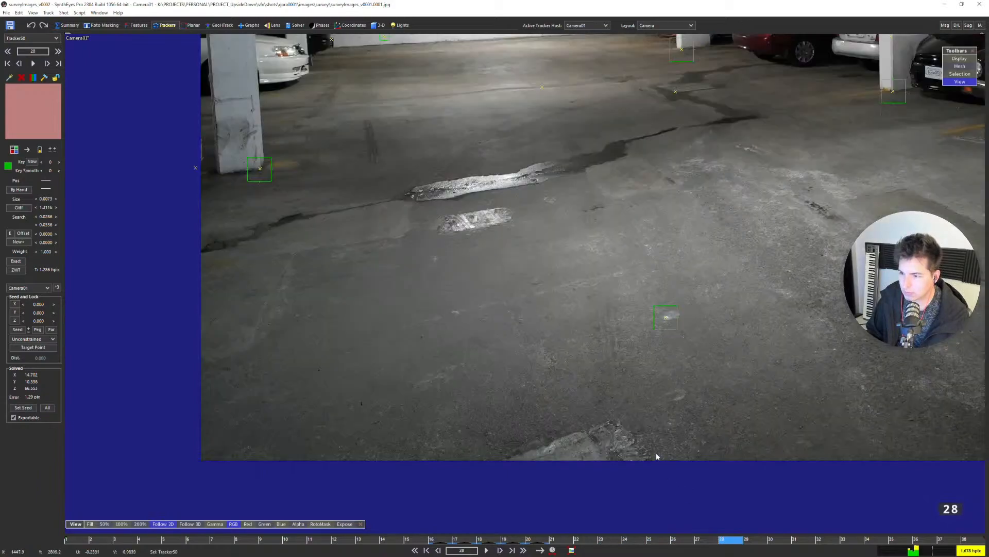
key(d)
key(d)
key(d)
key(d)
key(d)
key(d)
key(a)
key(a)
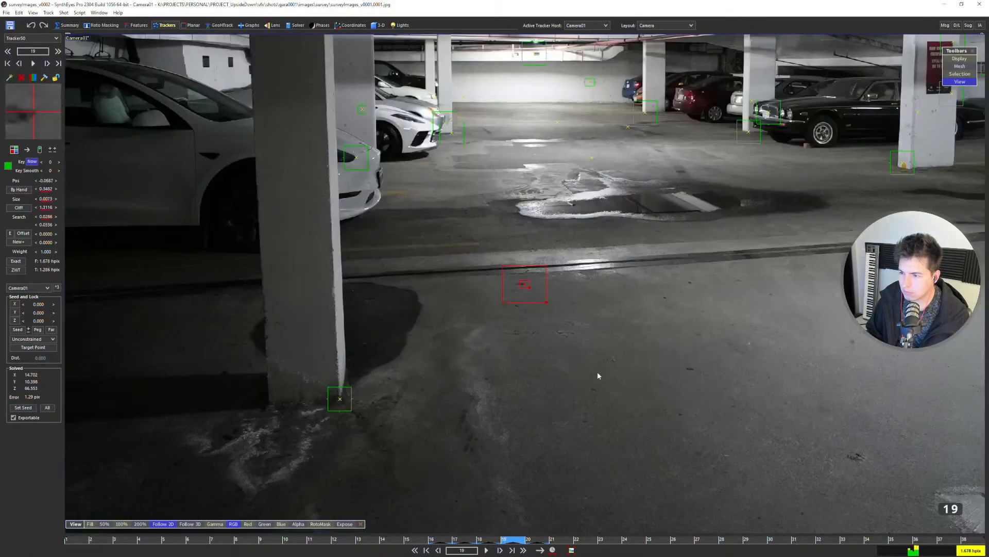
scroll(584, 330, down, 3)
key(End)
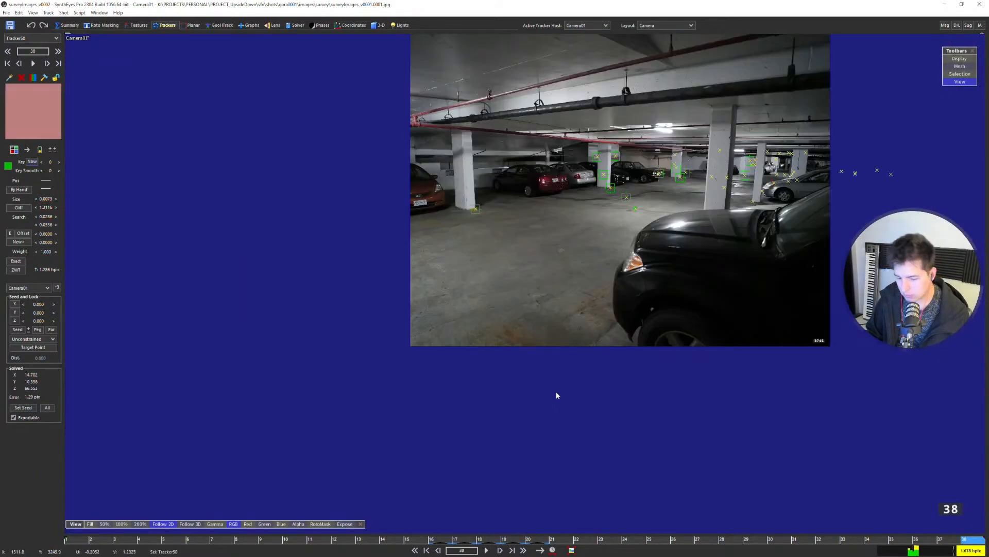
Examine the survey images backward from frame 38 to 11 and forward to 16, with the view following the tracker's 3D position.
key(shift+5)
scroll(508, 335, up, 5)
key(s)
key(s)
key(s)
key(s)
key(s)
scroll(528, 304, up, 4)
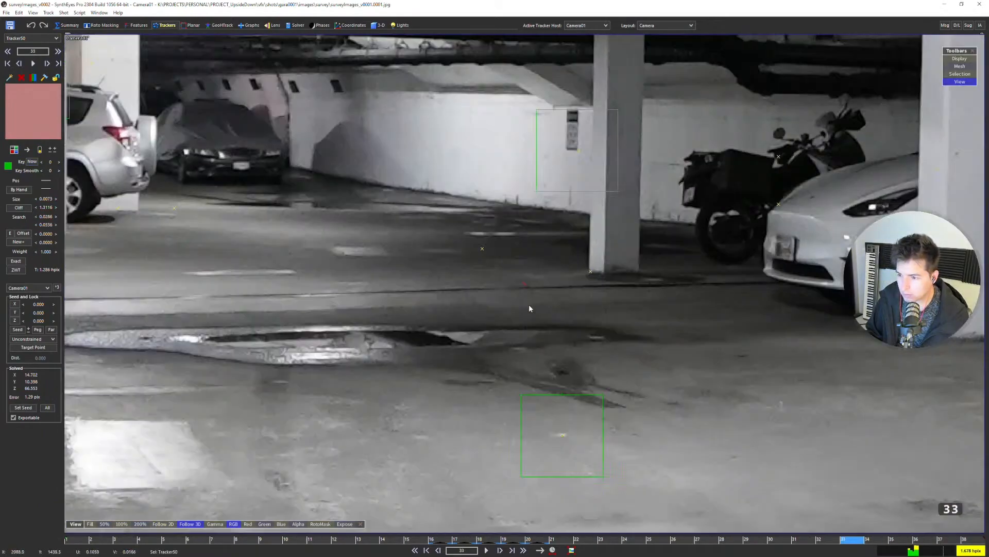
key(s)
key(s)
key(s)
key(s)
key(s)
key(s)
key(s)
key(s)
key(s)
key(s)
key(s)
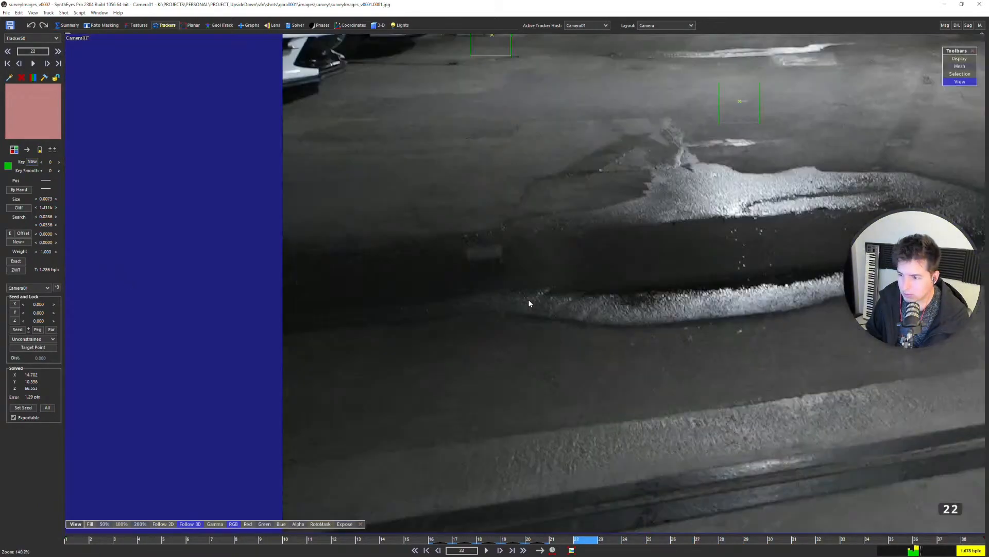
key(s)
key(s)
key(s)
key(s)
key(s)
key(s)
key(s)
key(s)
key(s)
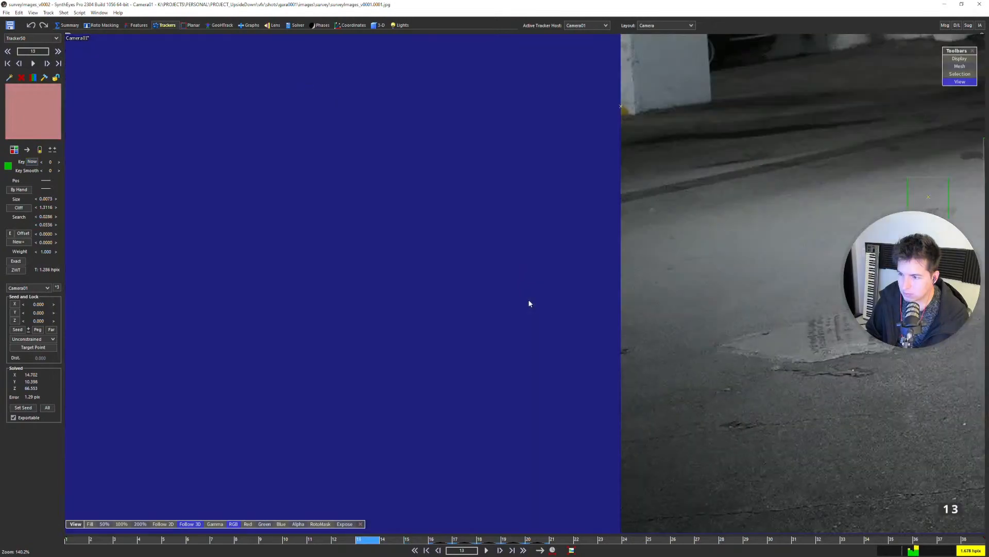
key(s)
key(s)
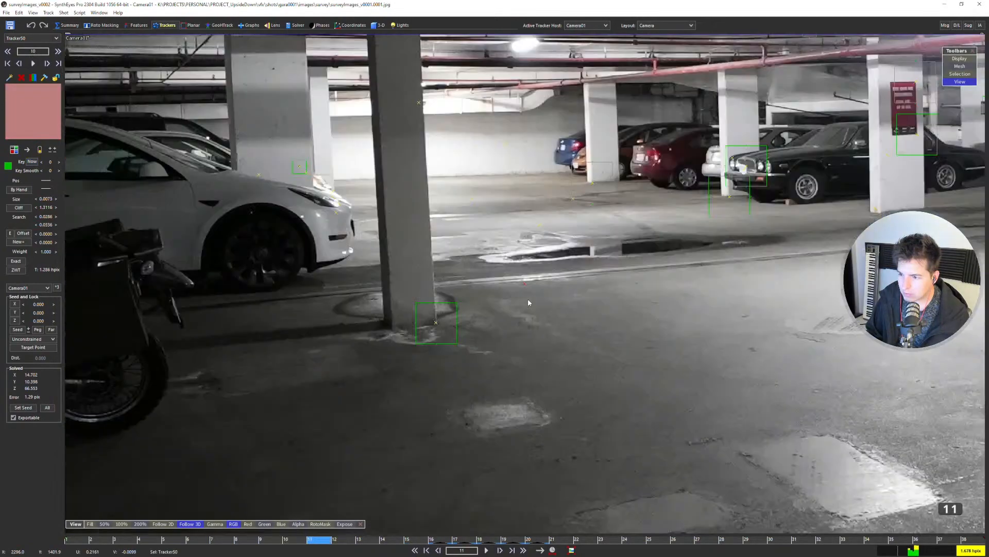
key(d)
key(d)
key(d)
key(d)
key(d)
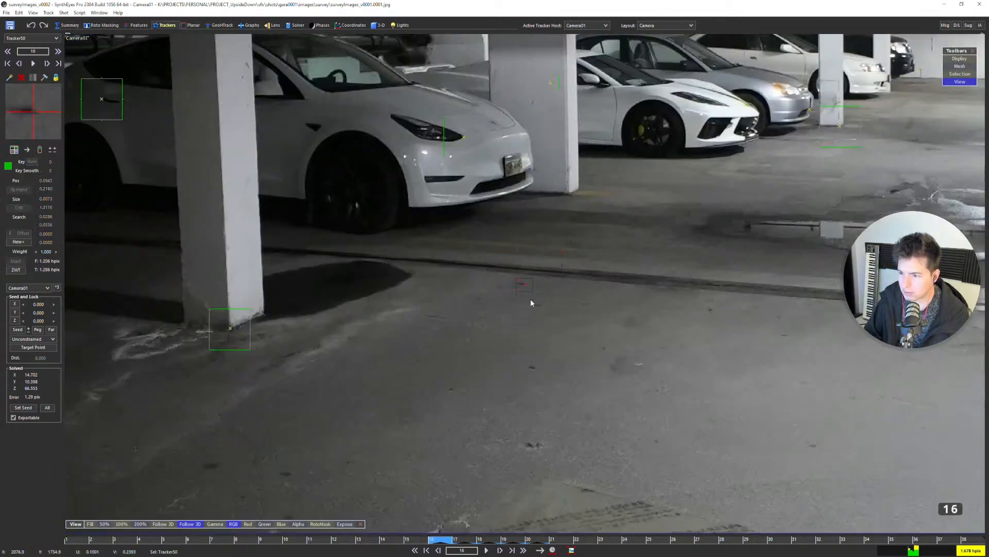
Return to frame 1, stop the view from following the tracker, and create a new tracker on the dark mark near the wall's base.
key(shift+a)
scroll(531, 301, down, 2)
key(5)
key(5)
middle_drag(372, 298, 623, 214)
scroll(625, 213, down, 1)
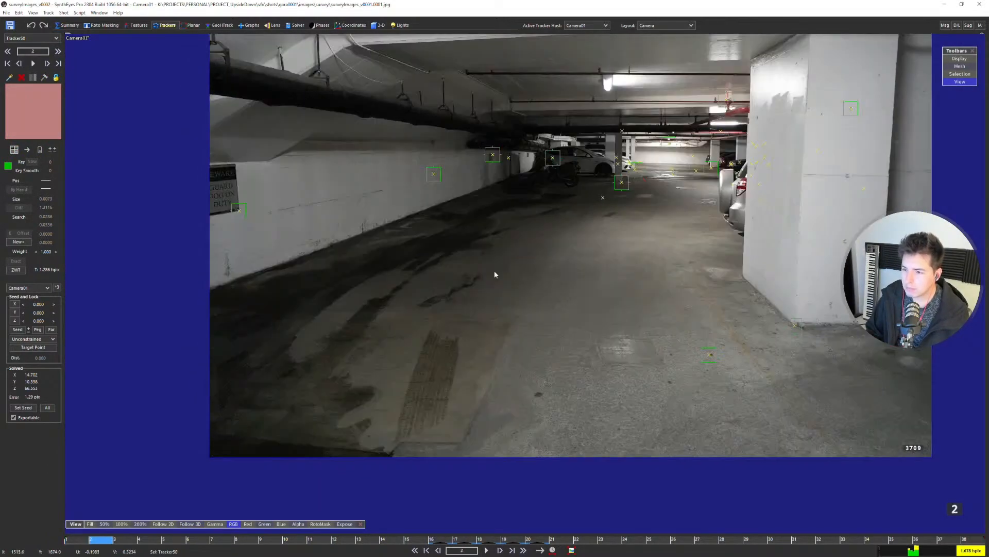
scroll(494, 270, up, 3)
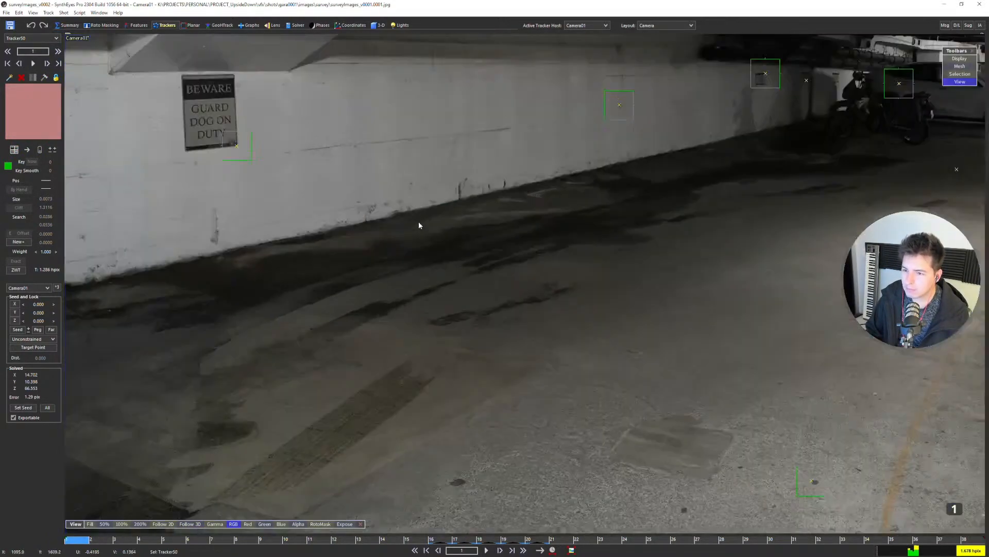
scroll(418, 222, up, 2)
scroll(466, 243, up, 2)
click(467, 243)
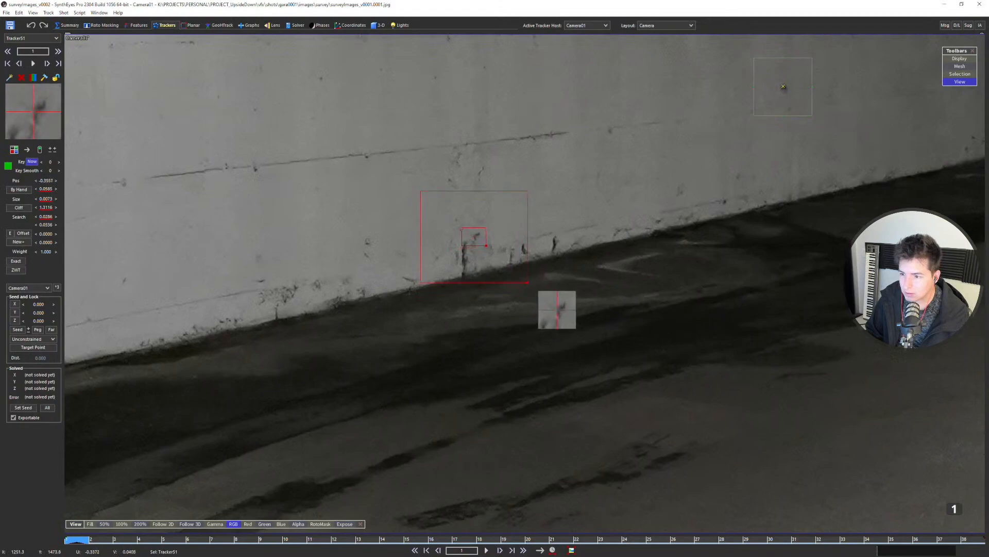
Position the new tracker on the matching dark wall mark on frames 2 and 3.
scroll(509, 214, down, 4)
key(d)
scroll(423, 240, up, 5)
click(438, 242)
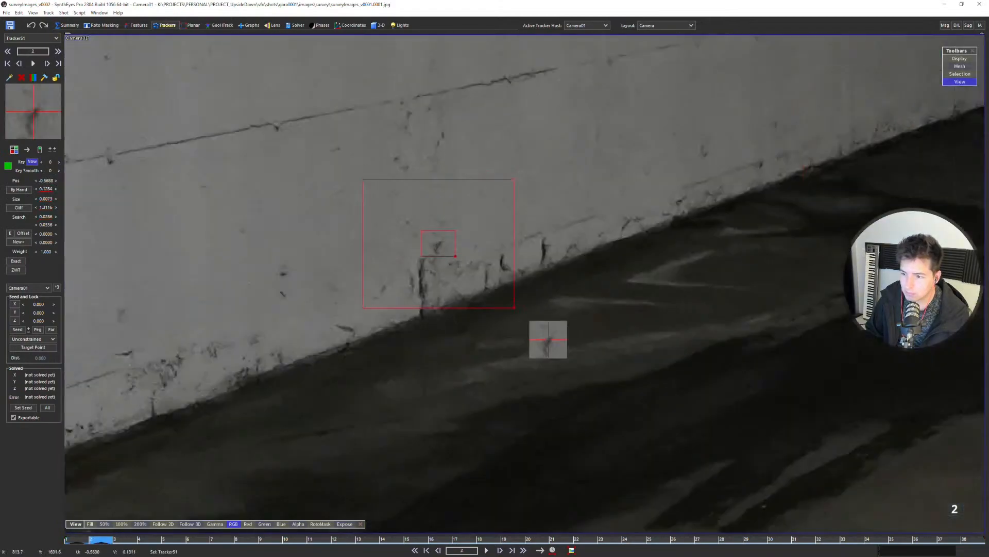
scroll(438, 242, down, 4)
key(d)
scroll(393, 290, up, 4)
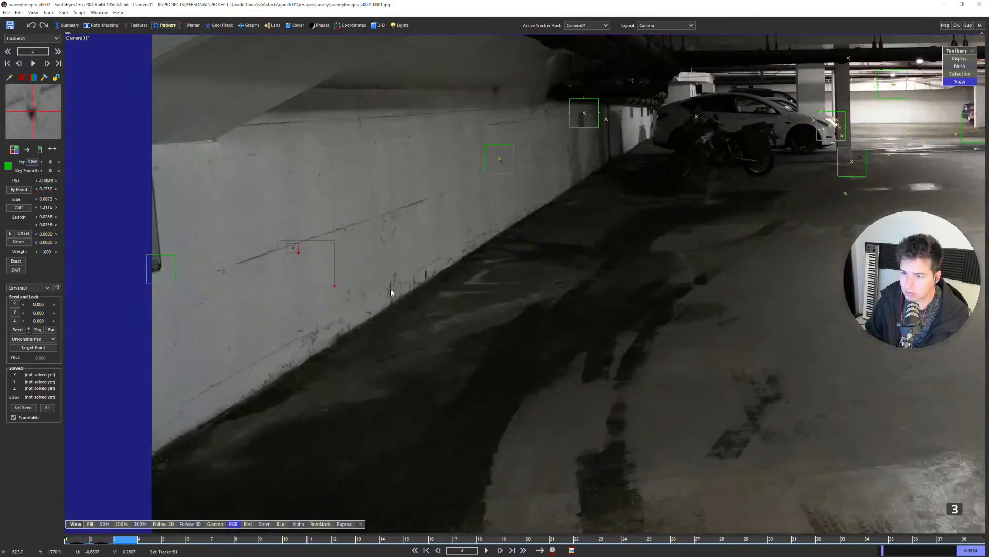
Position the wall mark tracker on its matching feature on frame 4 and advance to frame 5.
scroll(402, 250, down, 5)
key(d)
scroll(370, 263, up, 5)
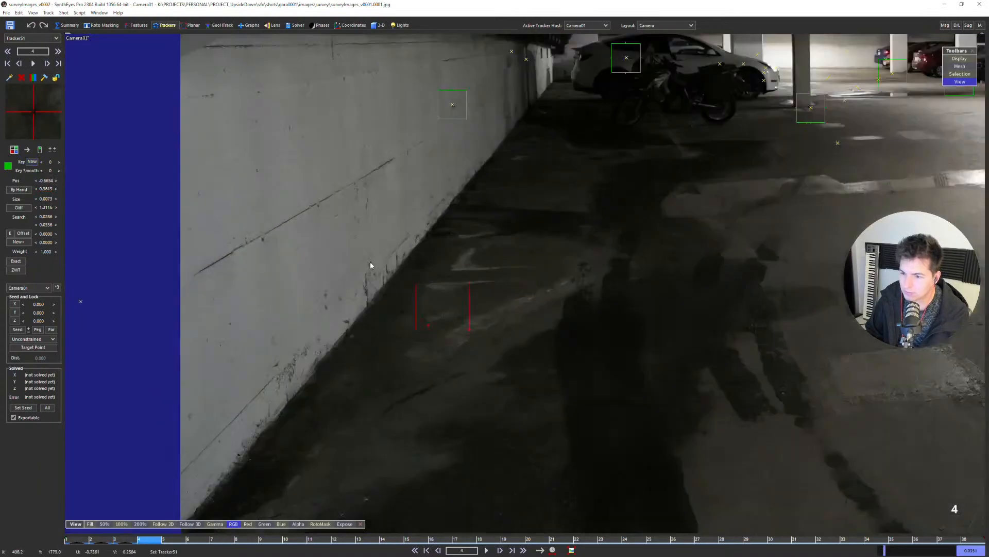
click(371, 264)
scroll(375, 265, down, 5)
key(d)
scroll(427, 296, up, 5)
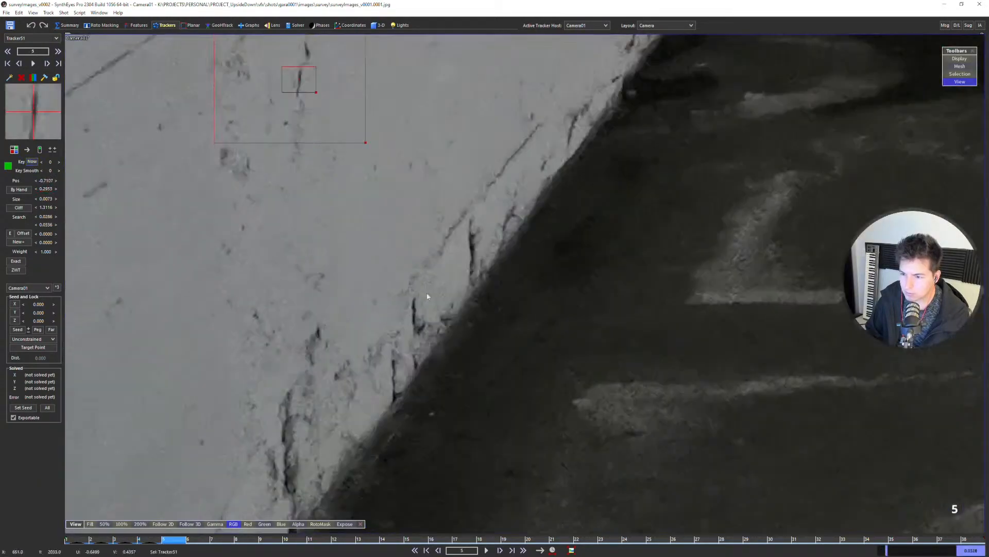
Re-solve the cameras with the new wall mark tracker and follow its 2D position up close on frame 5.
scroll(473, 229, down, 3)
key(d)
scroll(479, 237, down, 2)
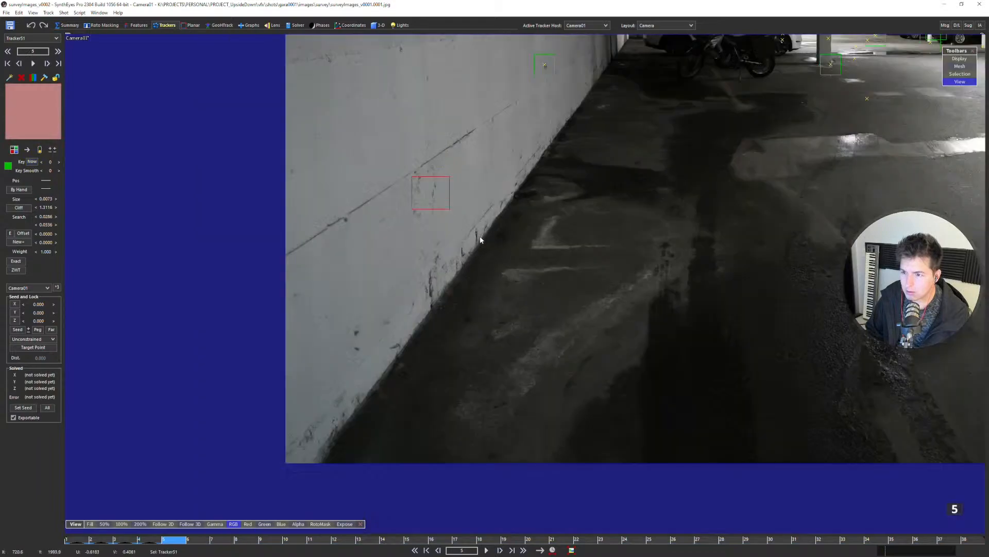
key(F9)
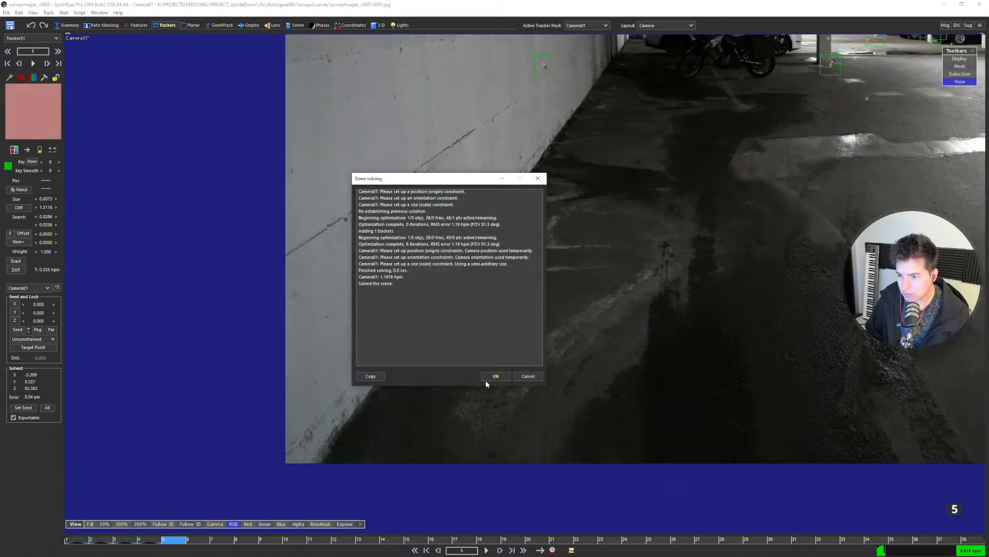
click(486, 379)
scroll(446, 260, up, 5)
key(5)
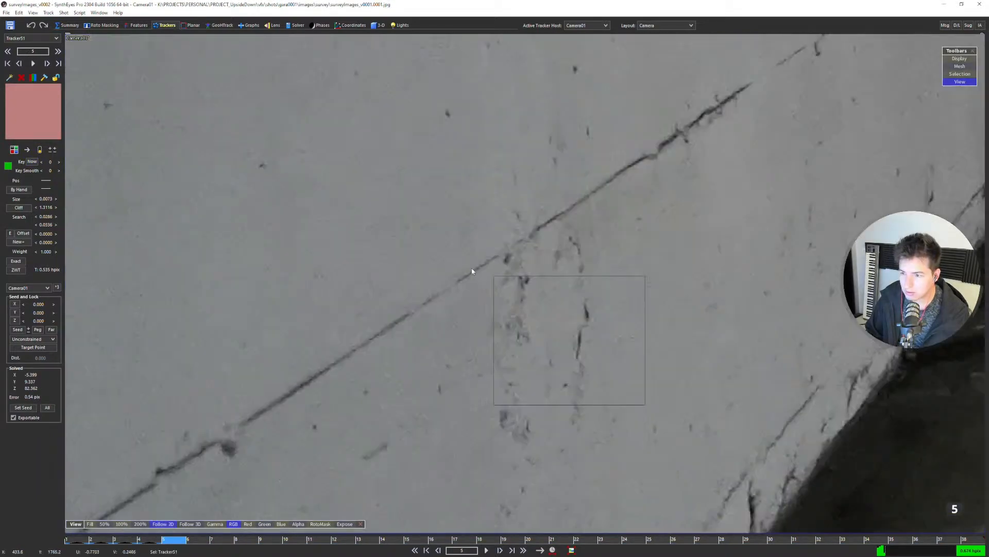
Key the lower wall tracker on frame 5, centred on the dark mark just above the vertical crack at the wall's base.
key(5)
middle_drag(566, 280, 525, 243)
key(shift+5)
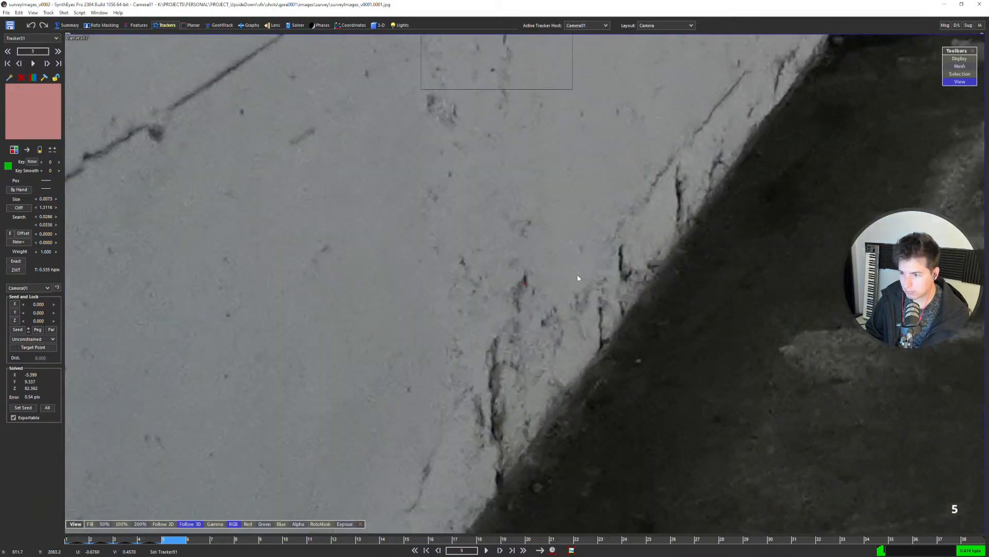
key(s)
key(s)
key(d)
key(d)
click(535, 294)
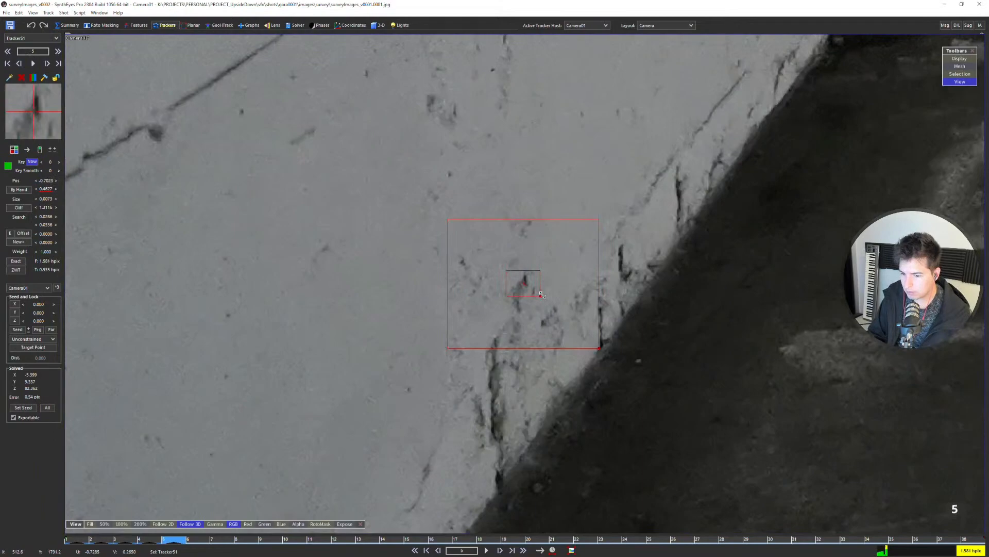
Step back through the frames to frame 1 to check the lower wall tracker's position on each.
key(d)
key(s)
key(s)
key(s)
key(s)
key(s)
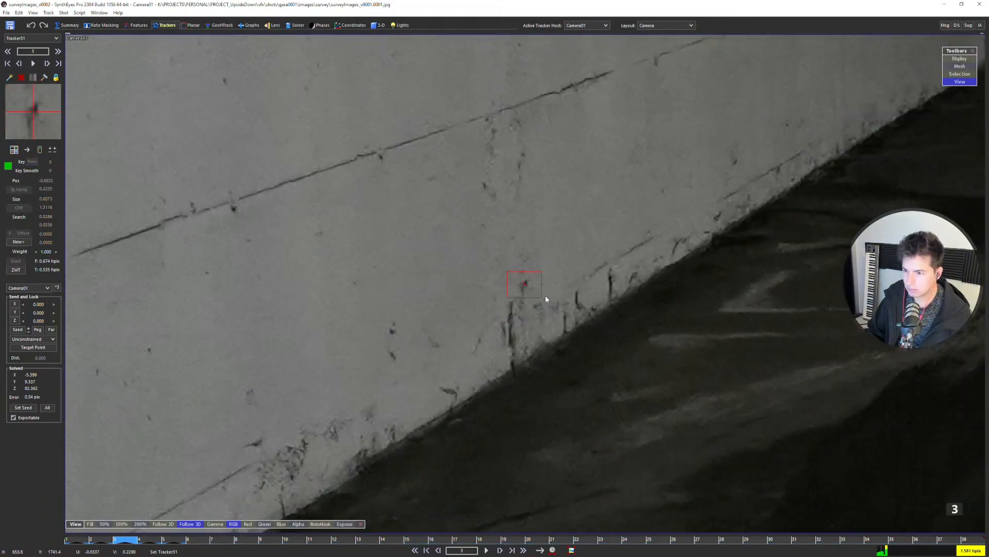
scroll(545, 293, down, 5)
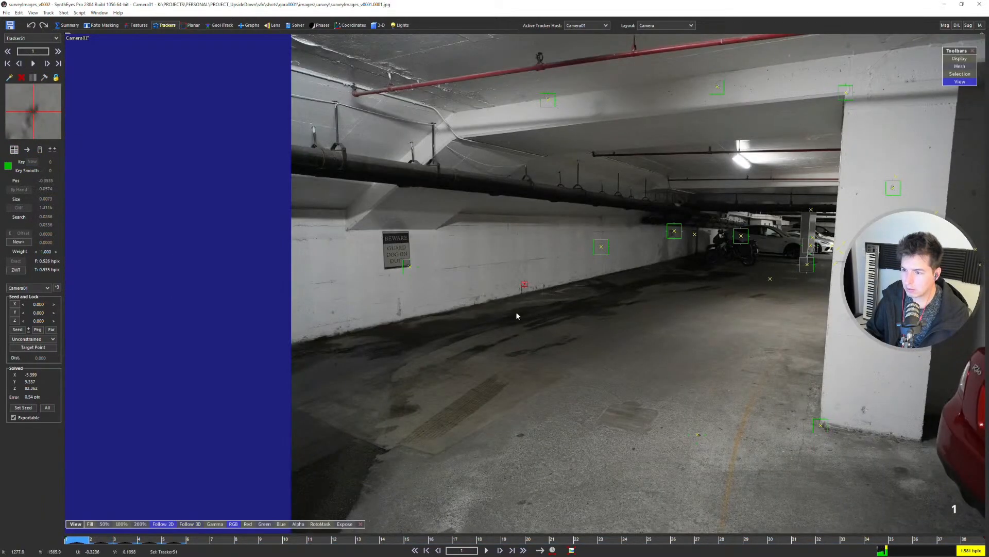
key(d)
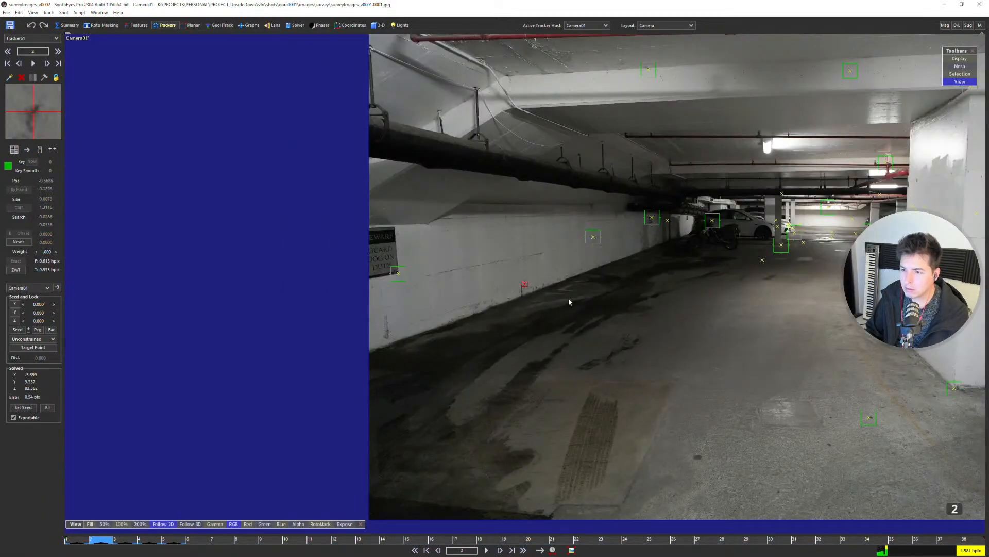
key(s)
Add a tracker on frame 8 on the dark spot on the ceiling beam just below the red pipe.
key(5)
middle_drag(431, 269, 384, 246)
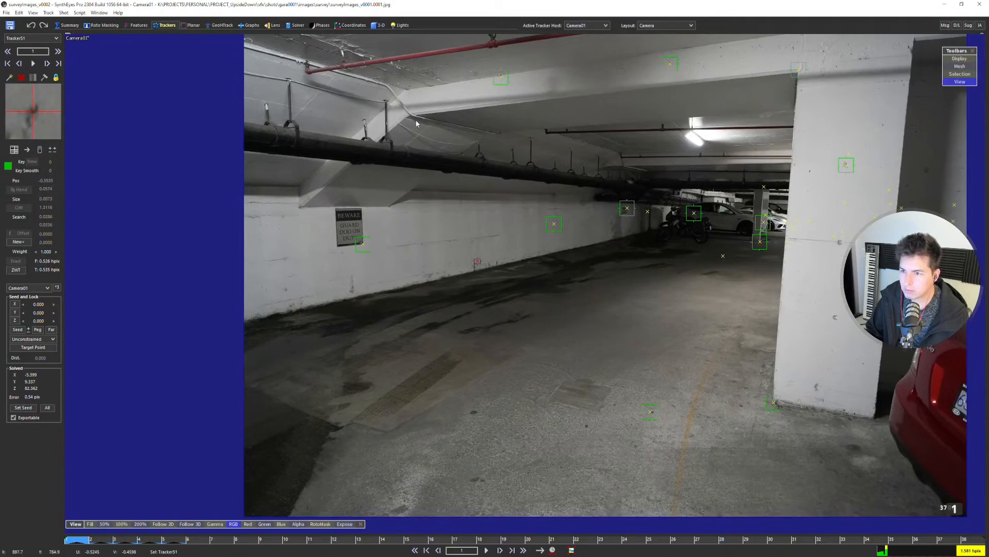
key(d)
key(d)
key(d)
key(d)
key(d)
key(d)
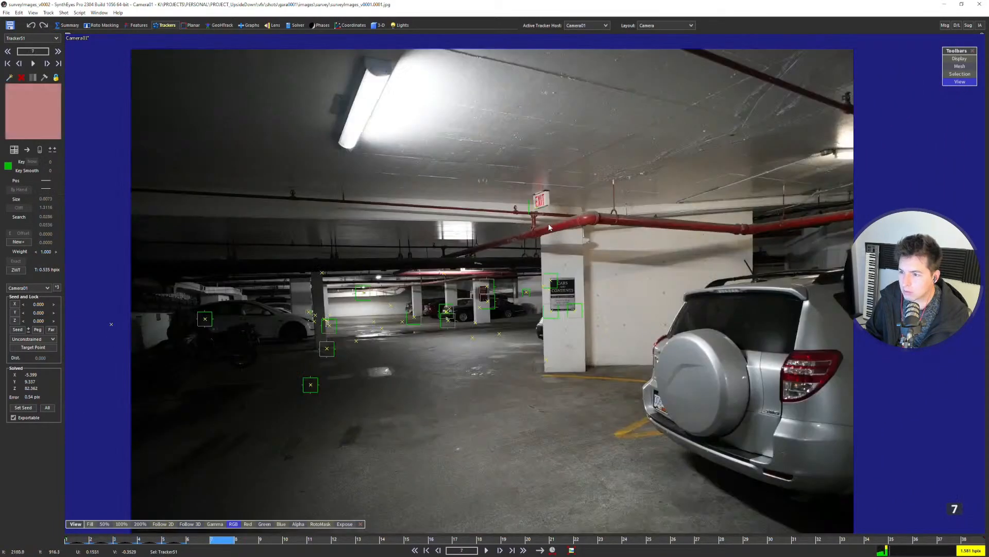
key(d)
scroll(561, 183, up, 6)
middle_drag(297, 150, 415, 153)
scroll(415, 152, up, 3)
key(c)
click(408, 152)
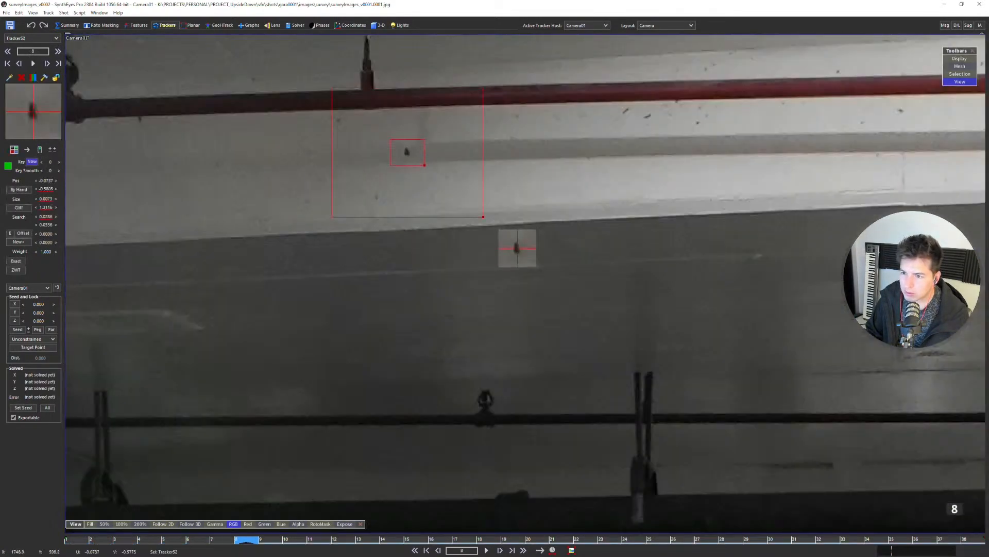
Key the ceiling beam tracker on the same dark spot on frame 9.
scroll(407, 165, down, 4)
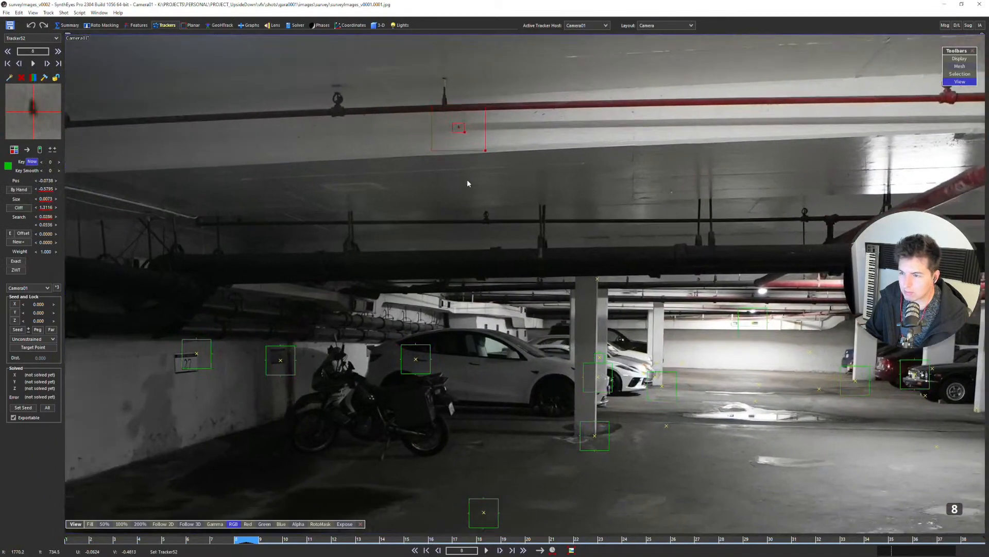
key(d)
scroll(541, 124, up, 5)
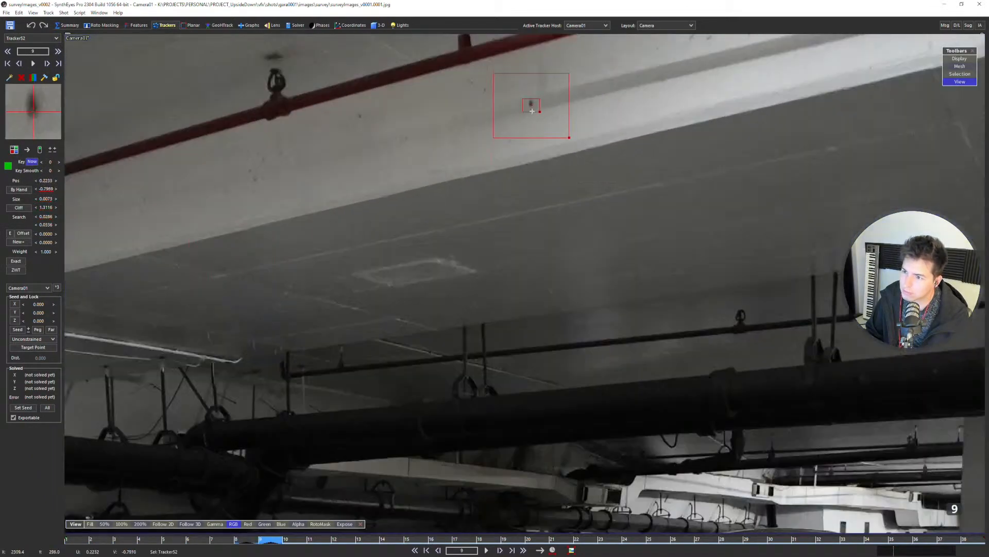
scroll(532, 112, down, 5)
Key the ceiling beam tracker on frame 7 and fine-tune it onto the dark spot below the pipe.
key(d)
middle_drag(504, 149, 499, 212)
key(s)
key(s)
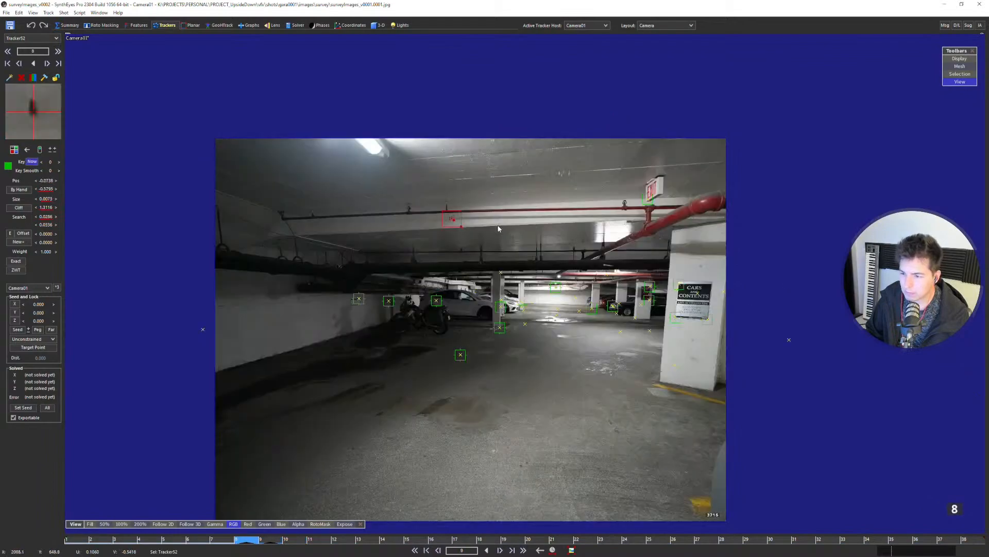
key(s)
scroll(390, 267, up, 5)
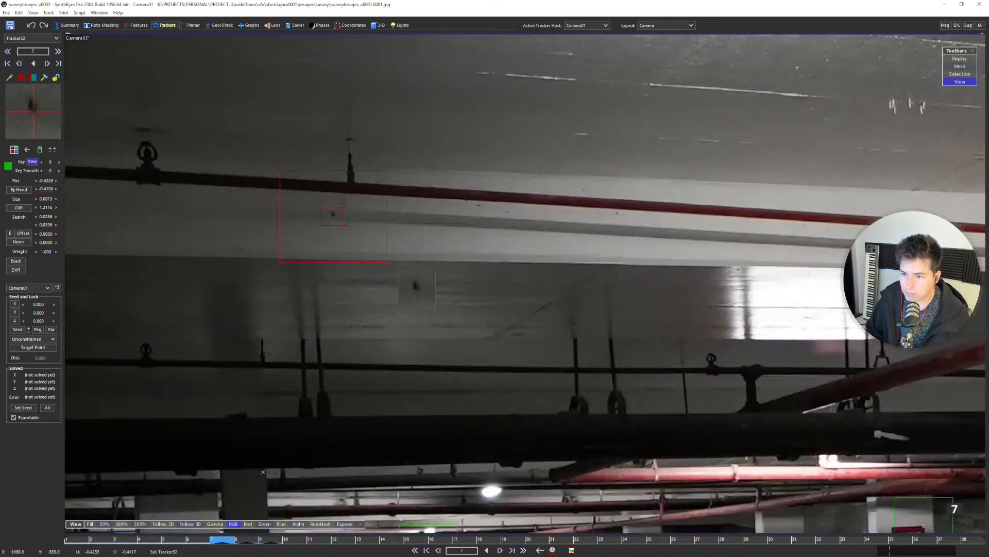
drag(333, 216, 334, 215)
Make the view follow the ceiling beam tracker and refine the camera solve with it.
key(5)
key(d)
key(s)
key(F9)
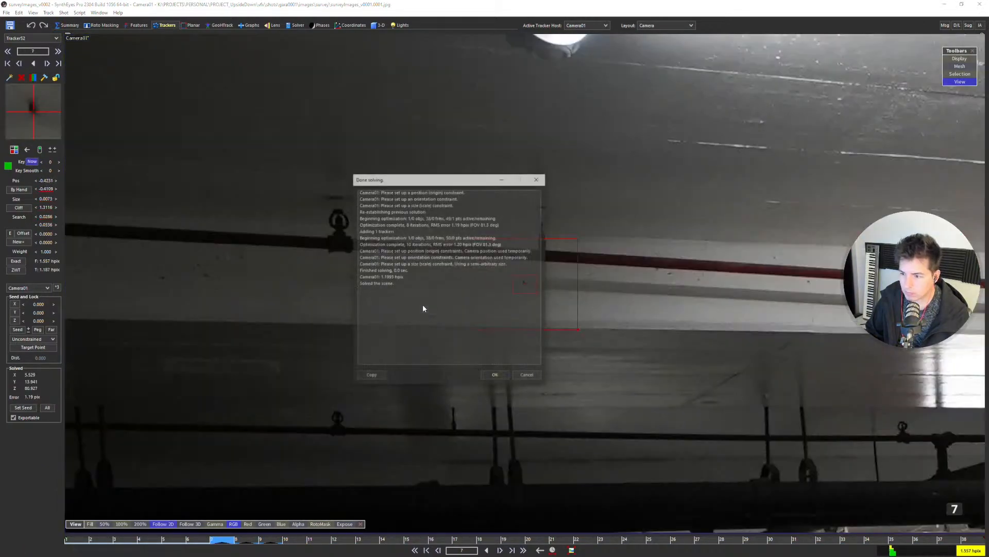
click(495, 374)
Key the ceiling beam tracker on the dark spot on frame 6 and compare its placement with frame 7.
key(s)
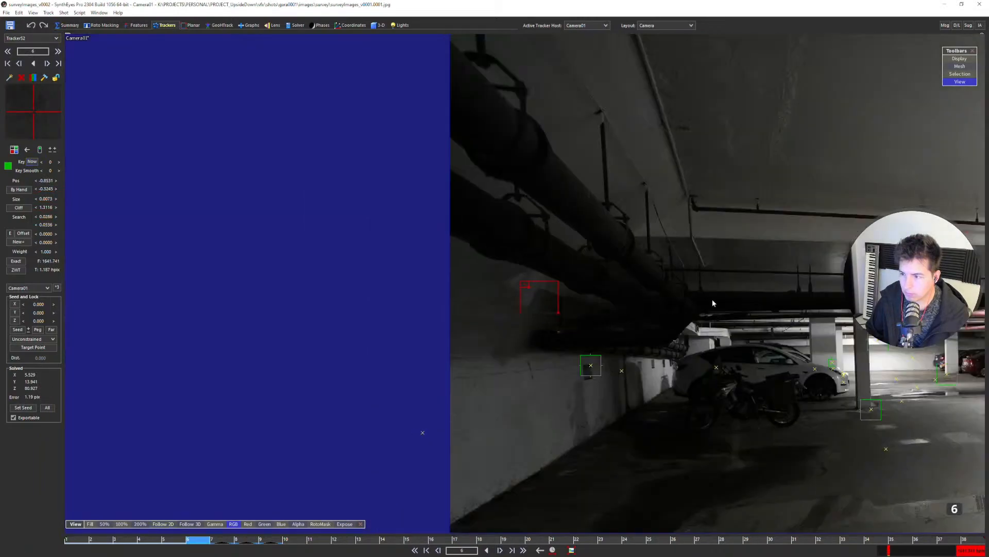
middle_drag(685, 285, 503, 277)
key(x)
scroll(775, 230, up, 10)
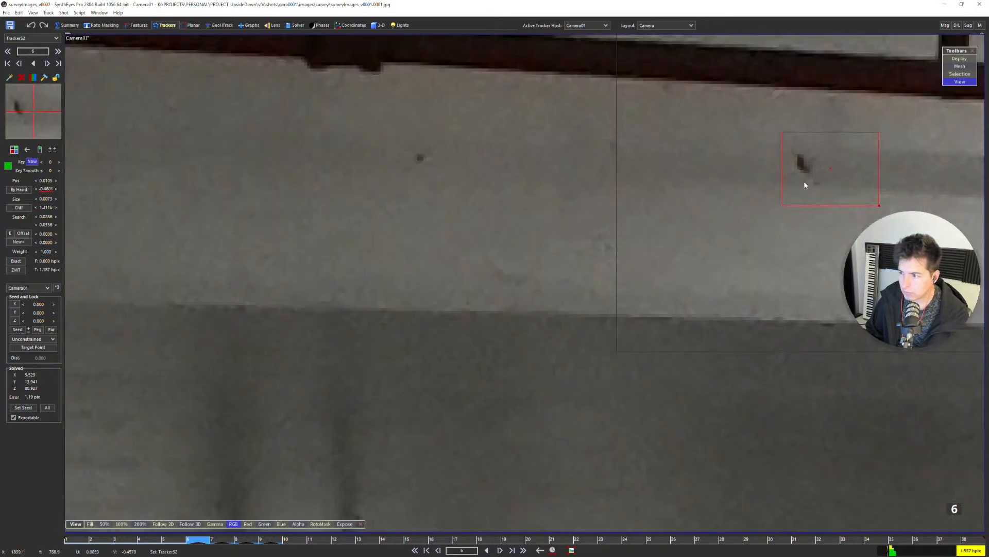
key(5)
scroll(645, 234, down, 4)
key(d)
key(s)
key(d)
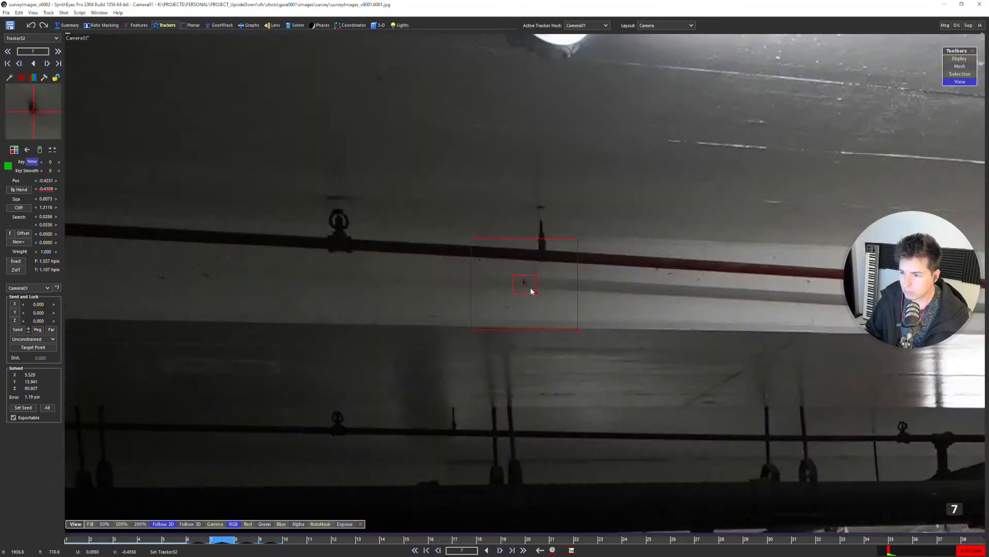
key(s)
key(d)
key(s)
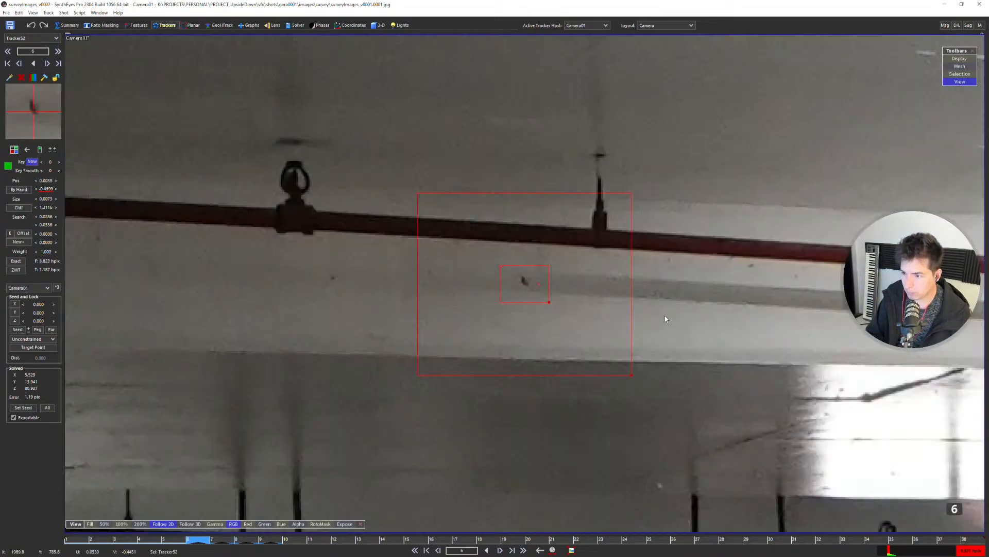
Key the ceiling beam tracker on frame 5, centred on the dark spot below the red pipe.
key(s)
scroll(666, 316, down, 9)
key(x)
key(d)
key(s)
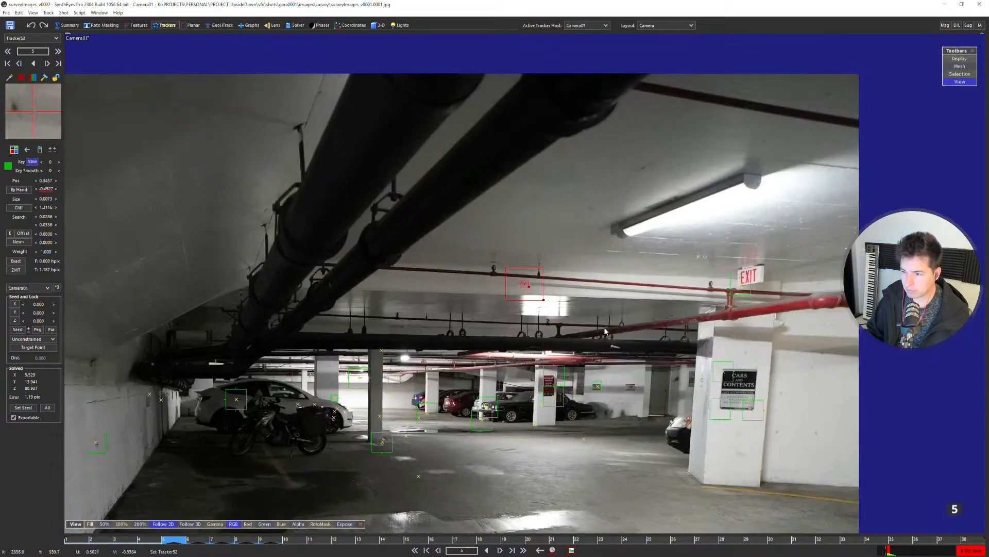
scroll(521, 281, up, 9)
scroll(520, 281, up, 3)
drag(499, 283, 500, 282)
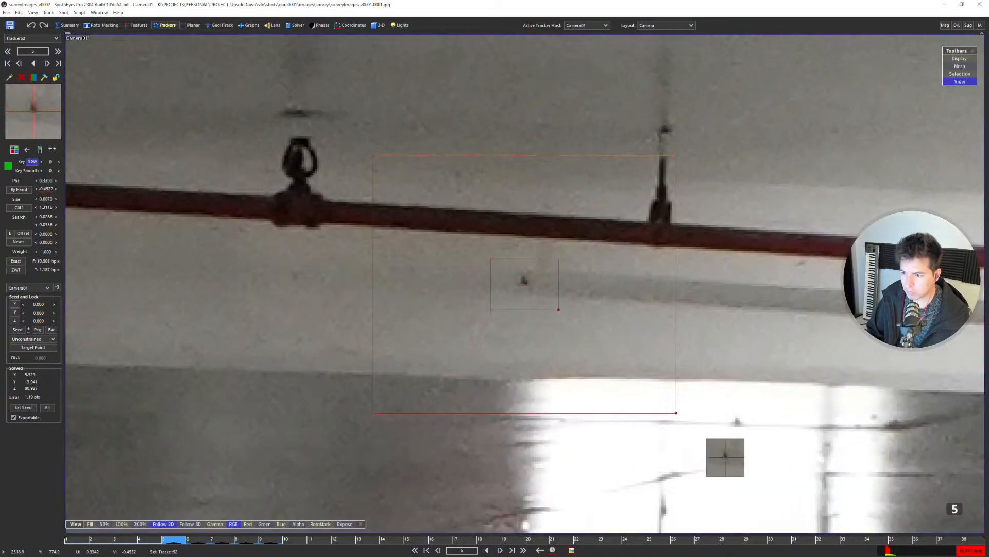
Key the ceiling beam tracker on frame 4, centre it on the dark spot and compare it with frame 5.
scroll(581, 306, down, 9)
key(s)
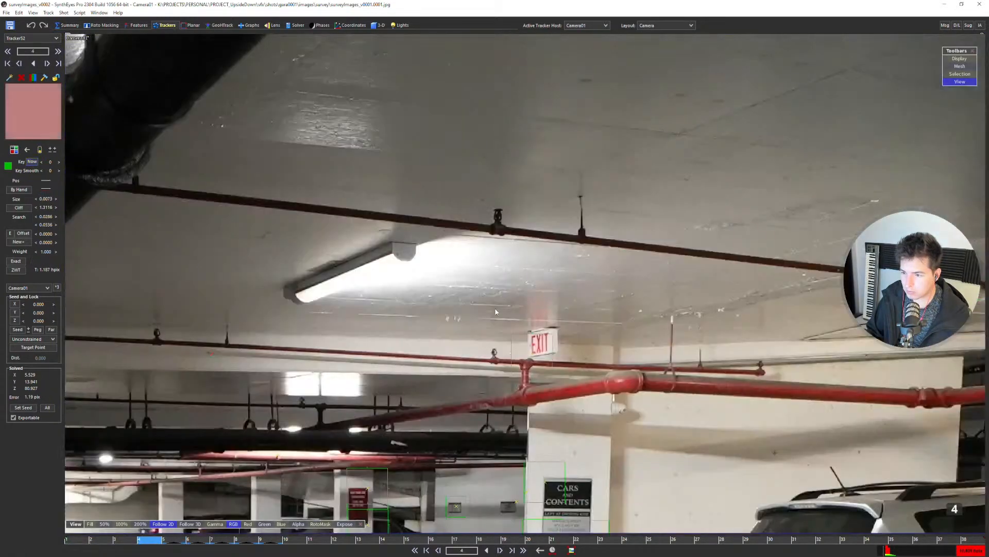
scroll(496, 311, up, 8)
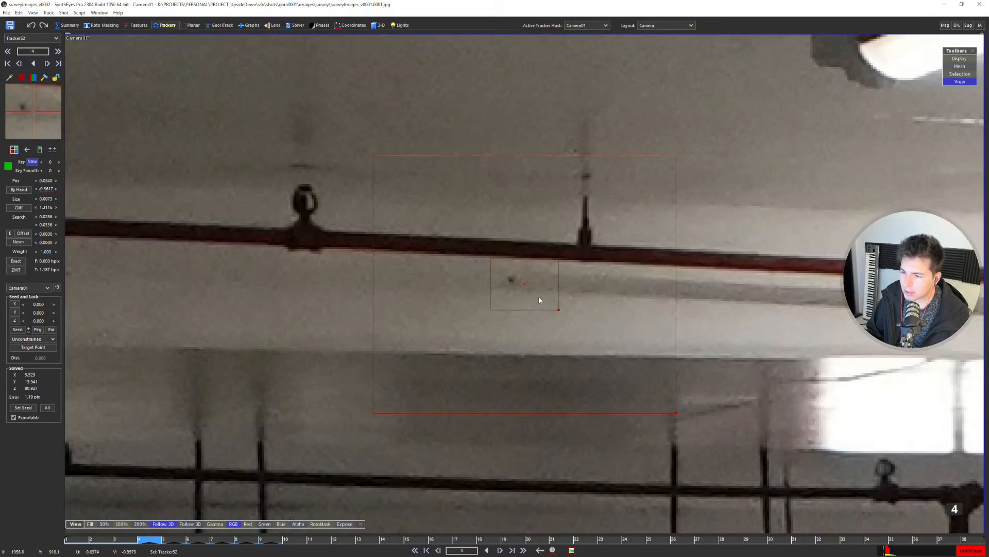
scroll(539, 300, down, 5)
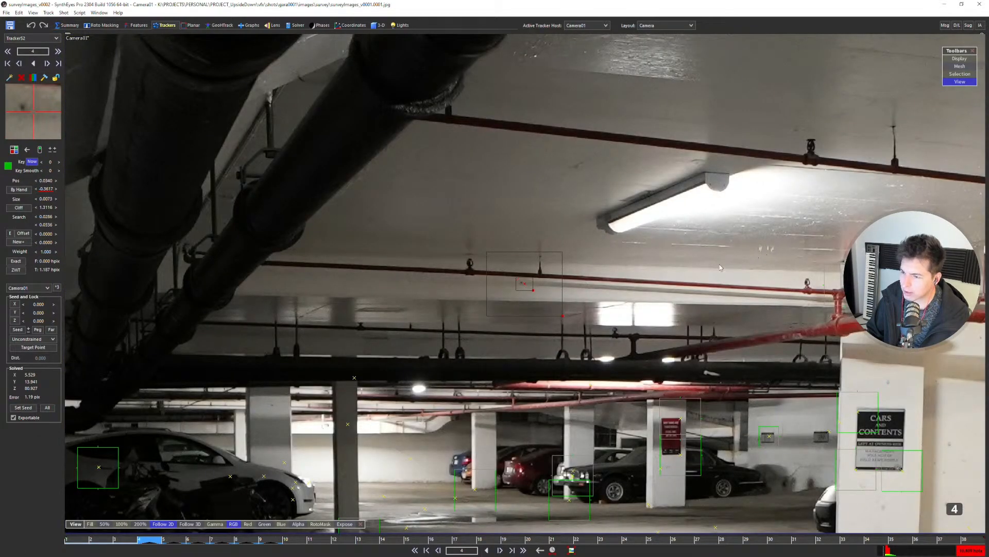
scroll(530, 286, up, 5)
key(d)
key(s)
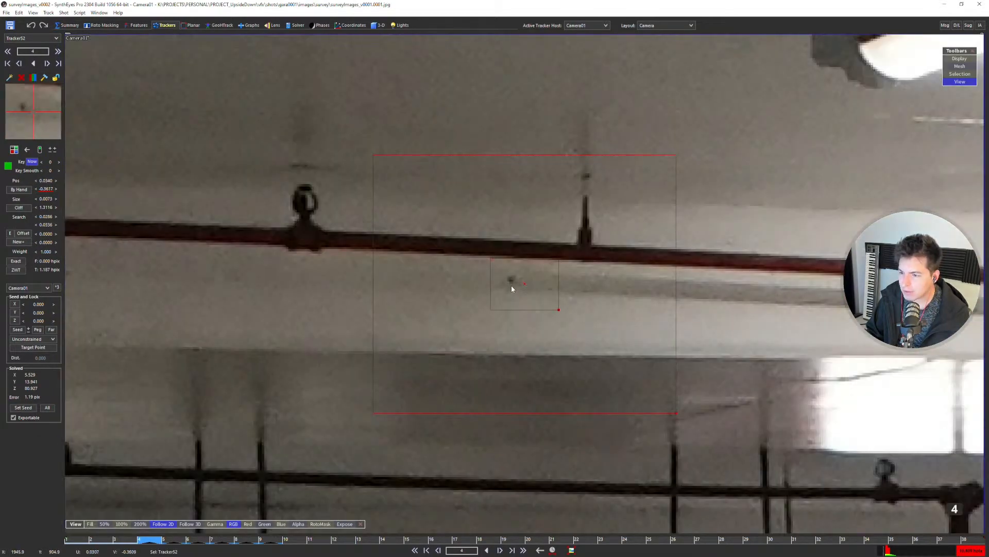
click(512, 281)
key(d)
key(s)
scroll(531, 289, down, 3)
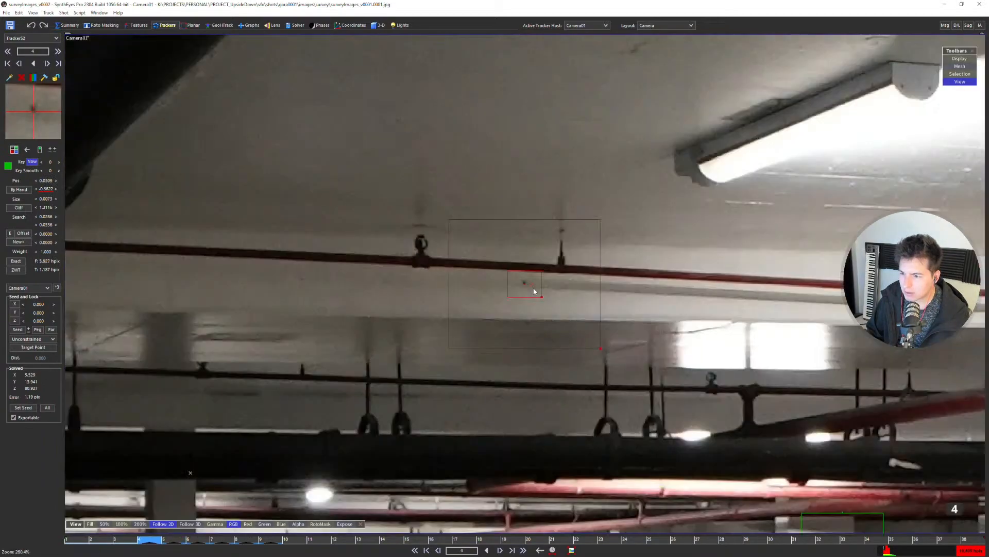
Key the ceiling beam tracker on the dark spot on frame 3 and compare its placement with frame 4.
key(s)
scroll(529, 293, down, 3)
scroll(507, 326, down, 5)
middle_drag(464, 329, 558, 259)
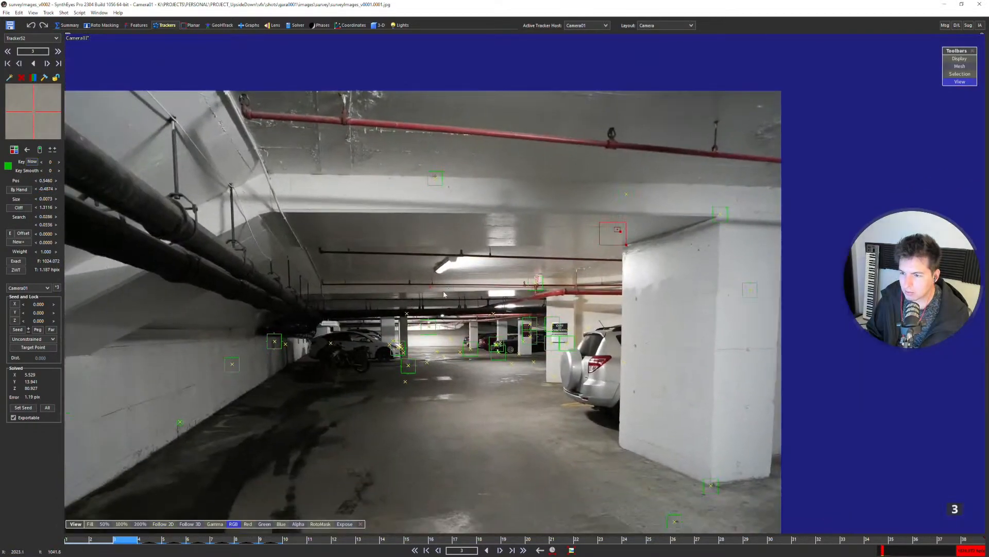
scroll(457, 259, up, 10)
key(ctrl+2)
click(449, 251)
scroll(457, 274, down, 5)
key(d)
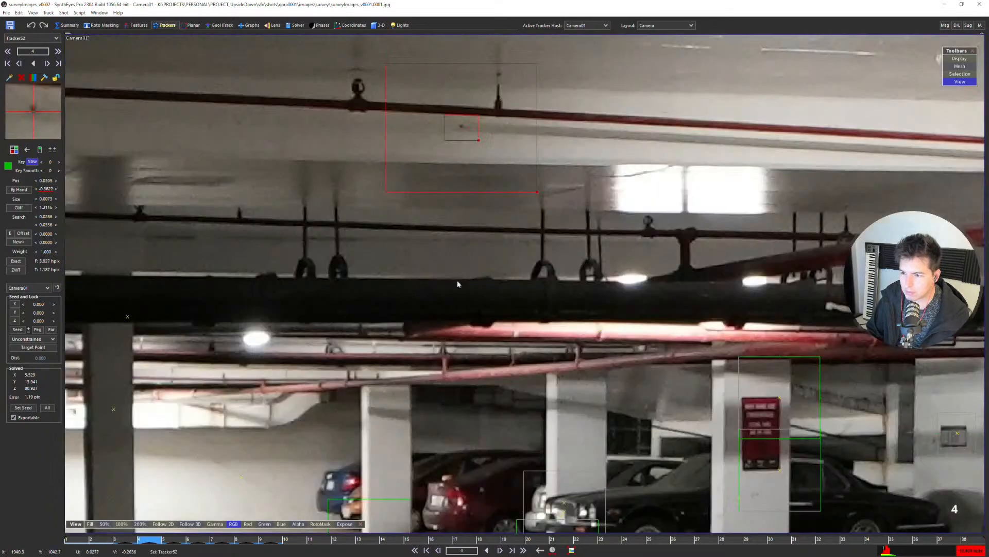
key(s)
Key the ceiling beam tracker on the dark spot beneath the pipe hanger on frame 2.
scroll(472, 281, down, 4)
scroll(475, 280, down, 3)
key(s)
scroll(566, 252, up, 10)
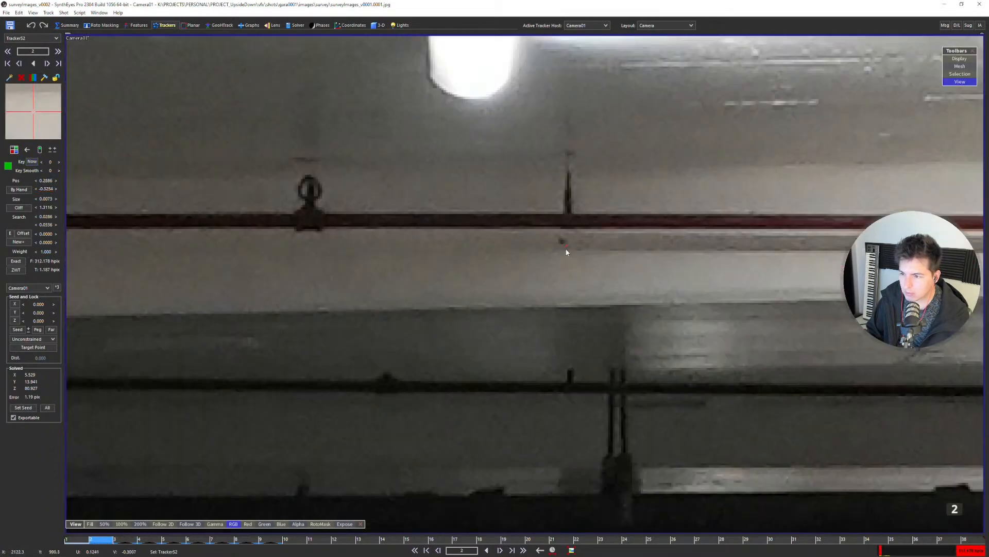
scroll(563, 252, down, 8)
Key the ceiling beam tracker on the dark spot on frame 1 and refine the camera solve again.
key(s)
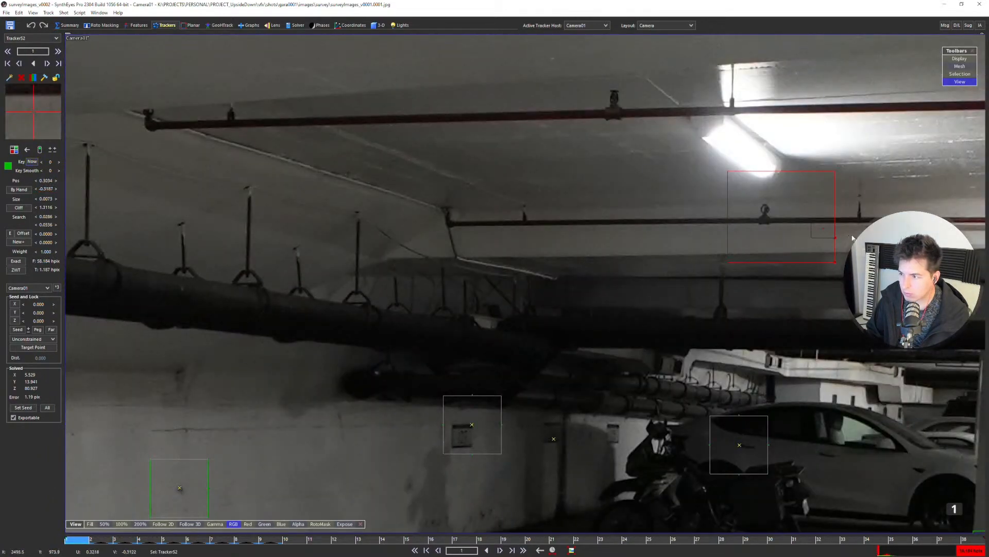
scroll(852, 238, up, 8)
scroll(719, 239, down, 6)
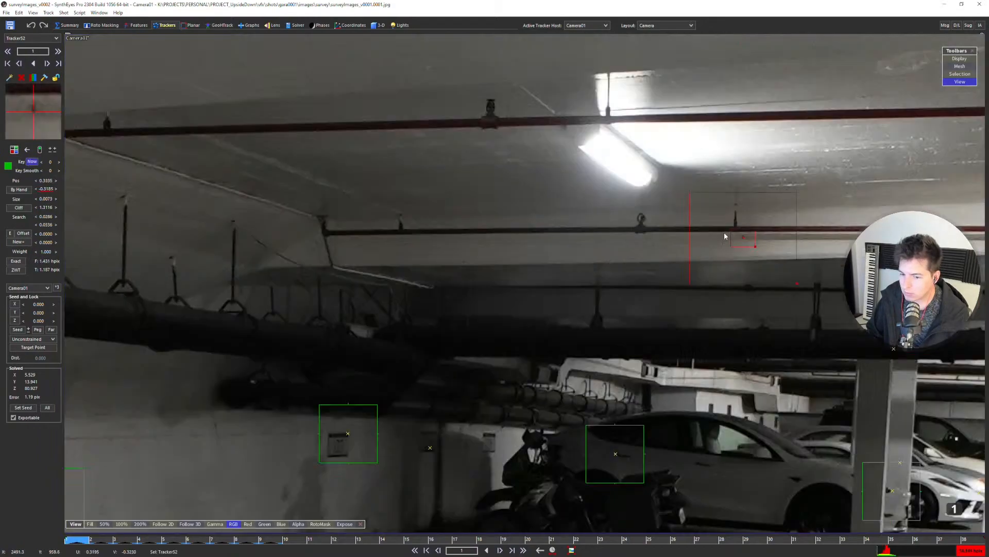
key(shift+g)
click(494, 375)
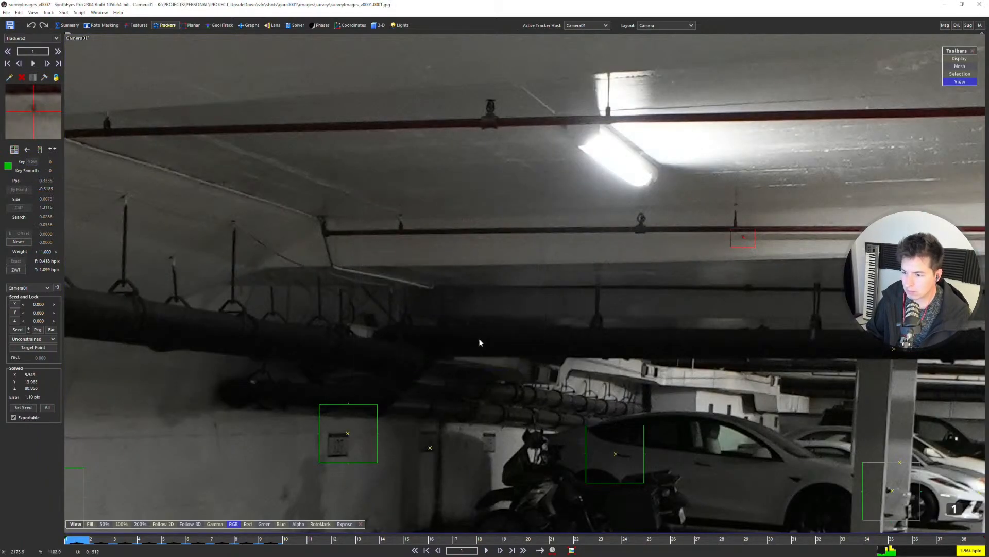
Play and step through frames 1 to 12 to examine the trackers' coverage of the garage after the solve.
scroll(482, 330, down, 5)
key(space)
key(space)
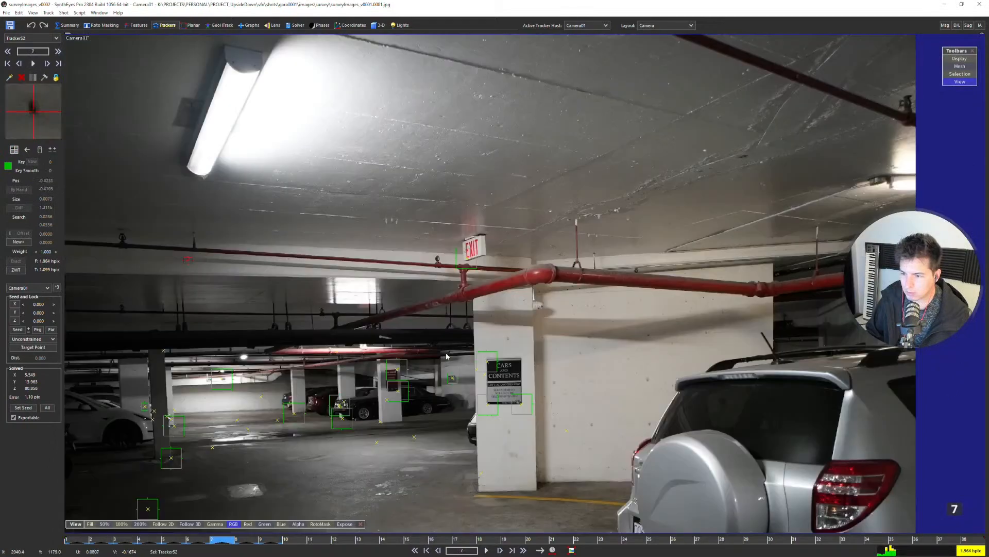
key(d)
scroll(525, 280, down, 3)
key(5)
middle_drag(530, 267, 509, 219)
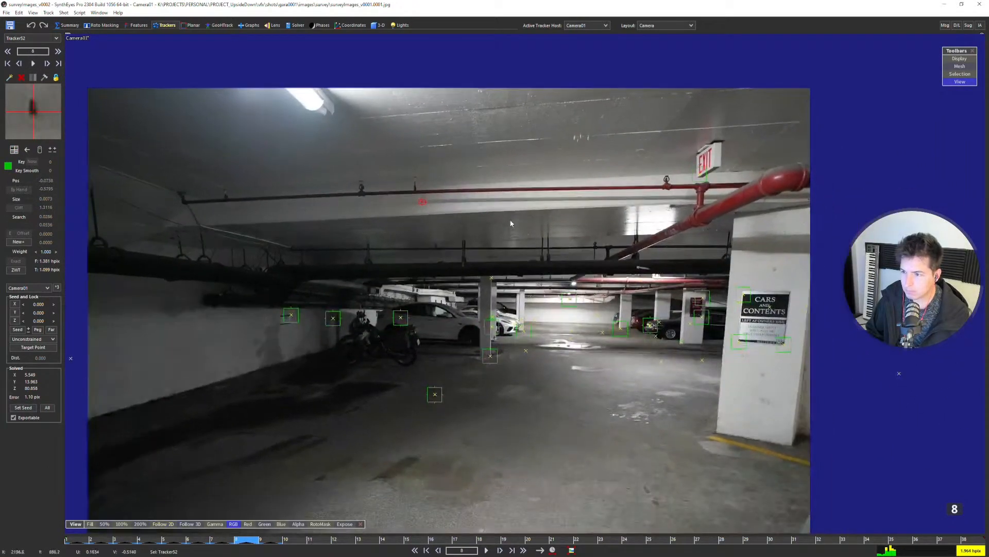
middle_drag(546, 269, 497, 238)
key(d)
key(d)
key(s)
key(s)
key(d)
key(d)
key(d)
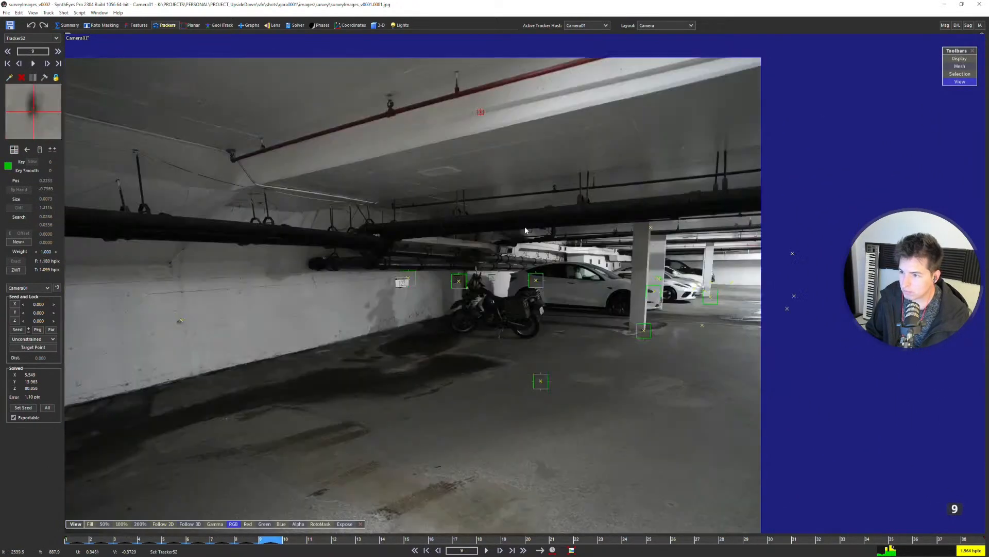
key(d)
key(d)
key(s)
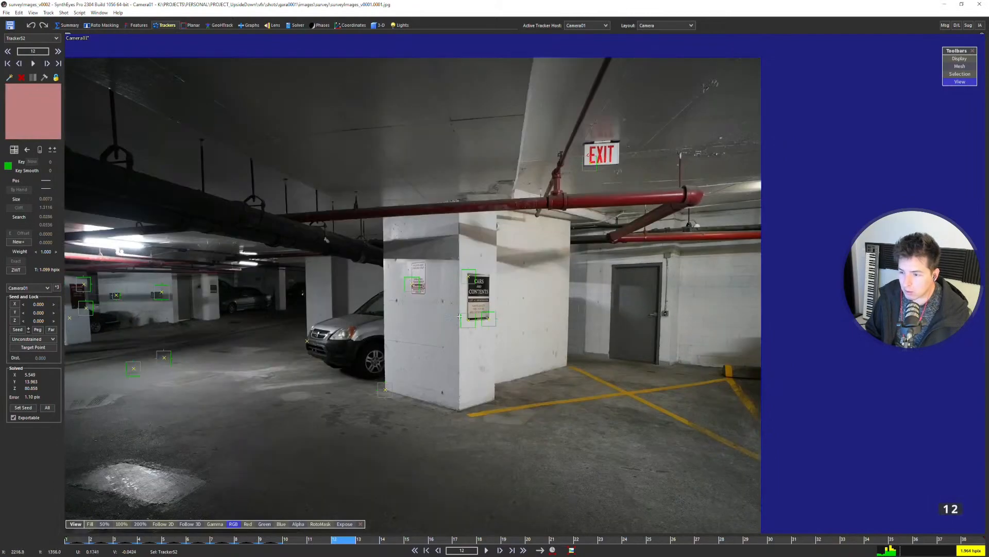
key(d)
key(s)
key(s)
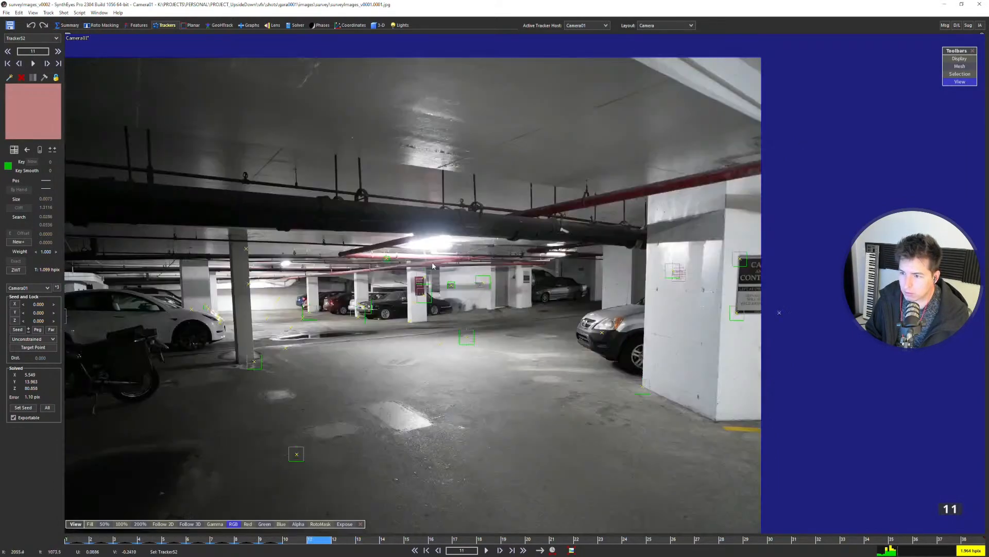
Step through frames 11 to 30 to examine the trackers' coverage of the garage.
key(s)
key(d)
key(d)
key(d)
key(d)
key(d)
key(d)
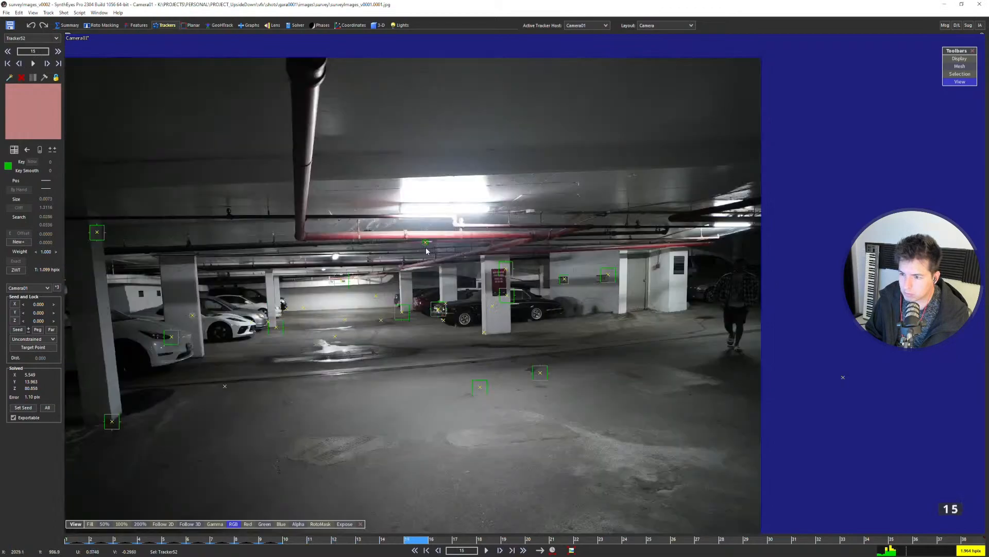
key(d)
key(s)
key(d)
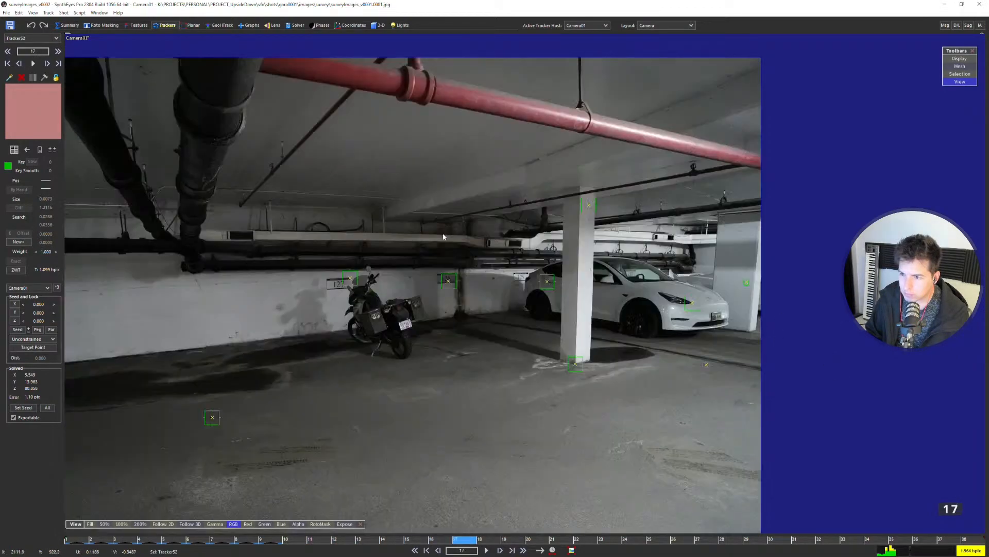
key(s)
key(d)
key(d)
key(d)
key(d)
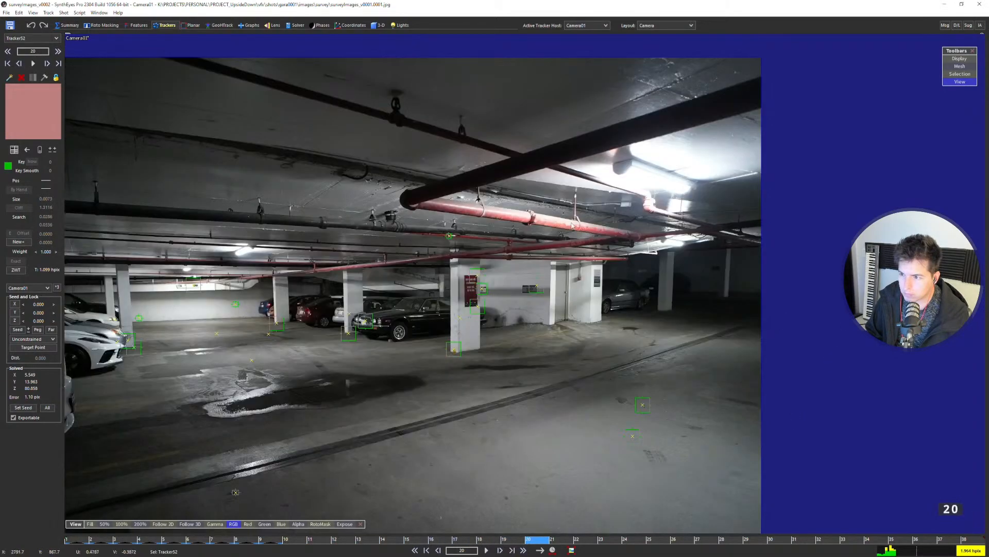
key(d)
key(s)
key(s)
middle_drag(461, 255, 548, 202)
scroll(549, 202, down, 1)
key(d)
key(d)
key(d)
key(d)
key(d)
key(d)
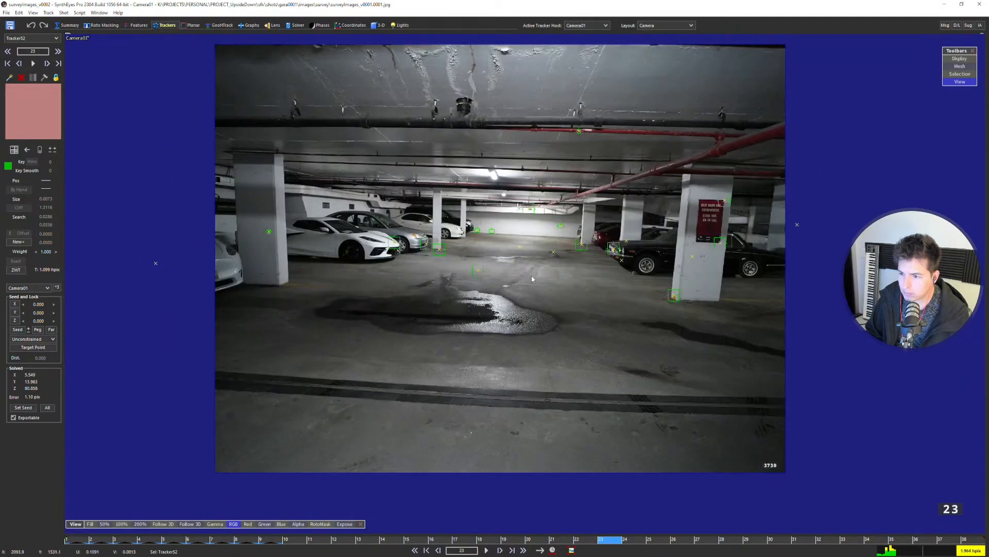
key(d)
key(d)
key(d)
key(d)
key(d)
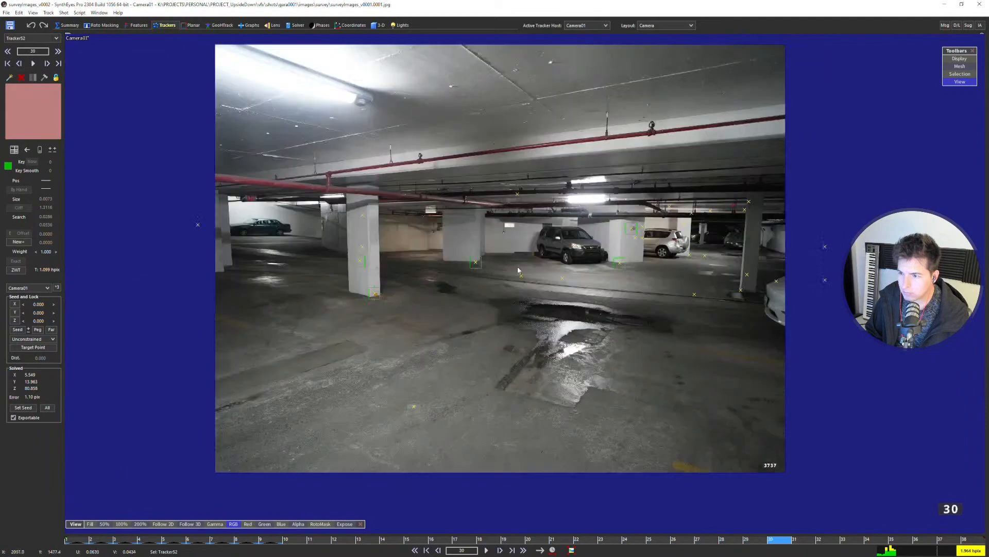
Compare neighbouring frames around 29 and 30 and continue to frame 38 to examine their tracker coverage.
key(s)
key(comma)
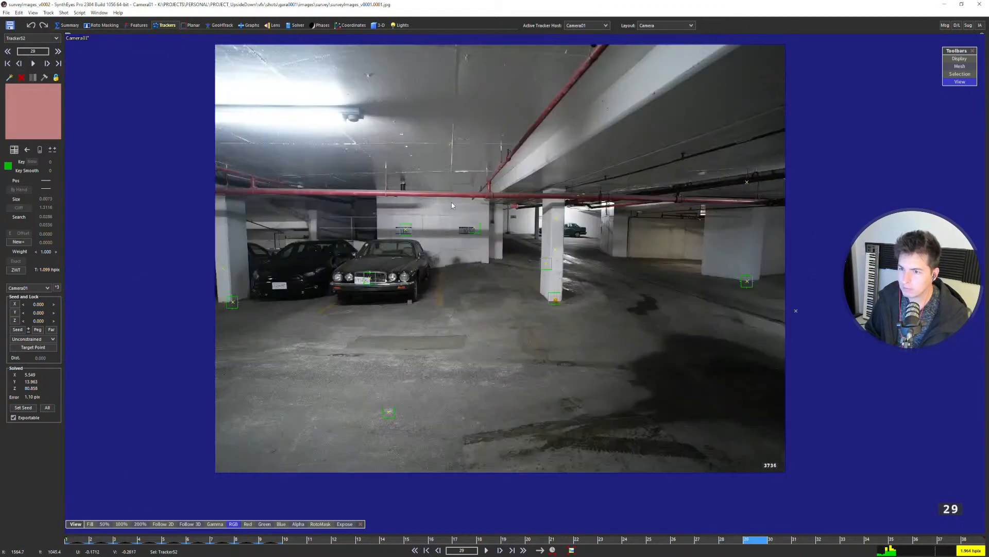
key(period)
key(comma)
key(d)
key(s)
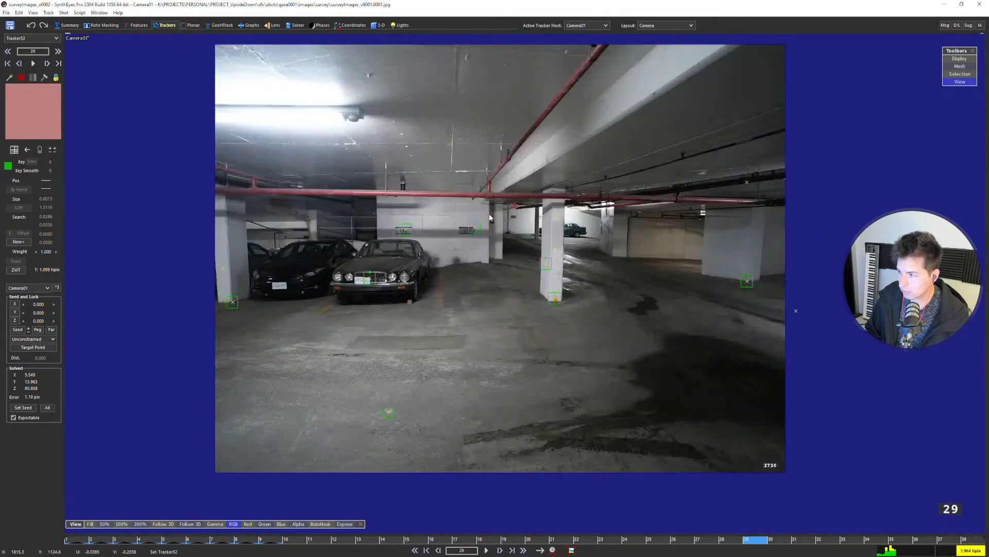
key(s)
key(s)
key(s)
key(d)
key(d)
key(d)
key(d)
key(d)
key(d)
key(d)
key(d)
key(d)
key(d)
key(d)
key(d)
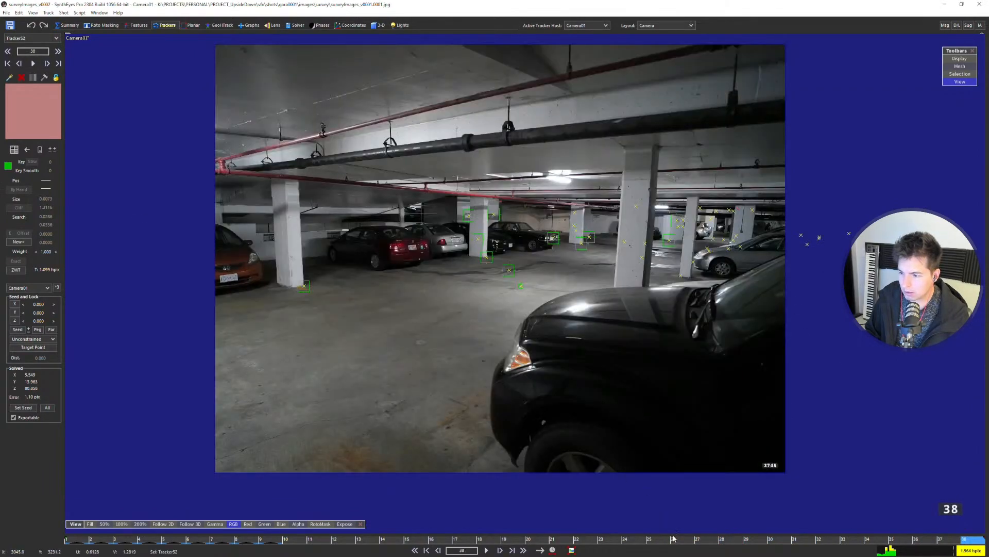
On frame 24, create a tracker on the front edge of the pillar beside the white sports car, near its top, and adjust its size.
mouse_move(673, 538)
mouse_down()
mouse_move(479, 539)
mouse_move(467, 531)
mouse_move(513, 528)
mouse_move(448, 528)
mouse_move(516, 523)
mouse_move(457, 490)
mouse_move(537, 481)
mouse_move(556, 515)
mouse_move(620, 521)
mouse_move(583, 520)
mouse_move(625, 509)
mouse_move(600, 509)
mouse_move(622, 507)
mouse_move(641, 466)
mouse_up()
key(Right)
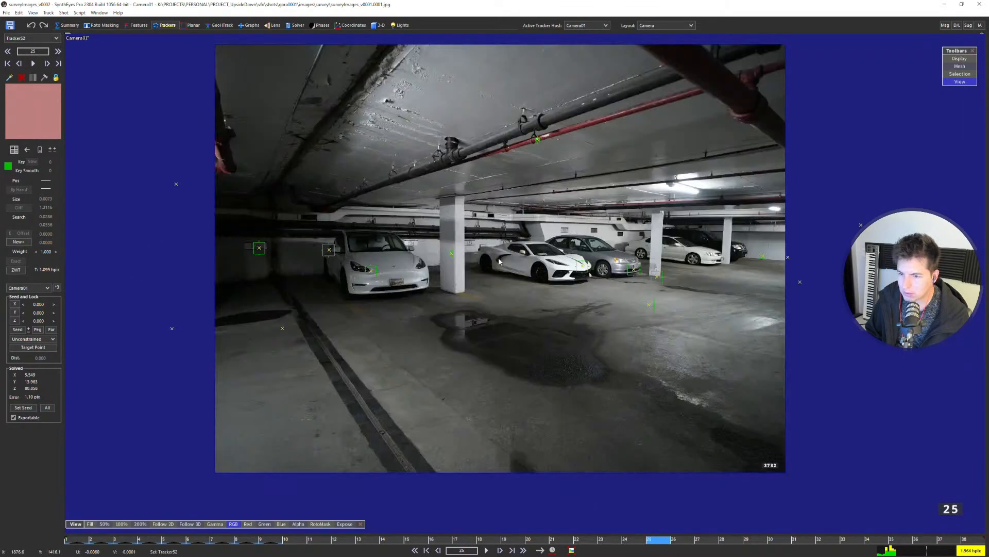
key(Left)
scroll(279, 226, up, 3)
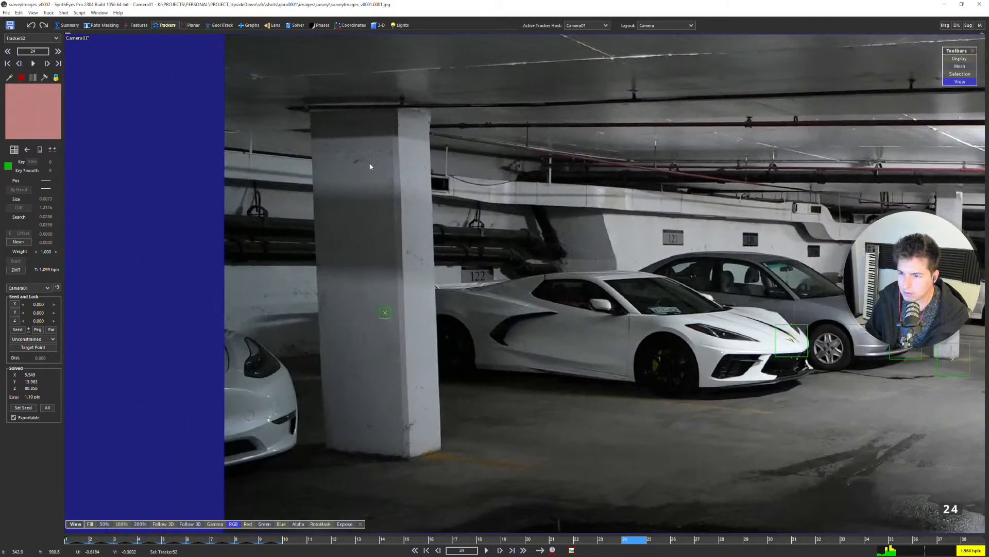
scroll(404, 341, down, 2)
scroll(430, 315, up, 2)
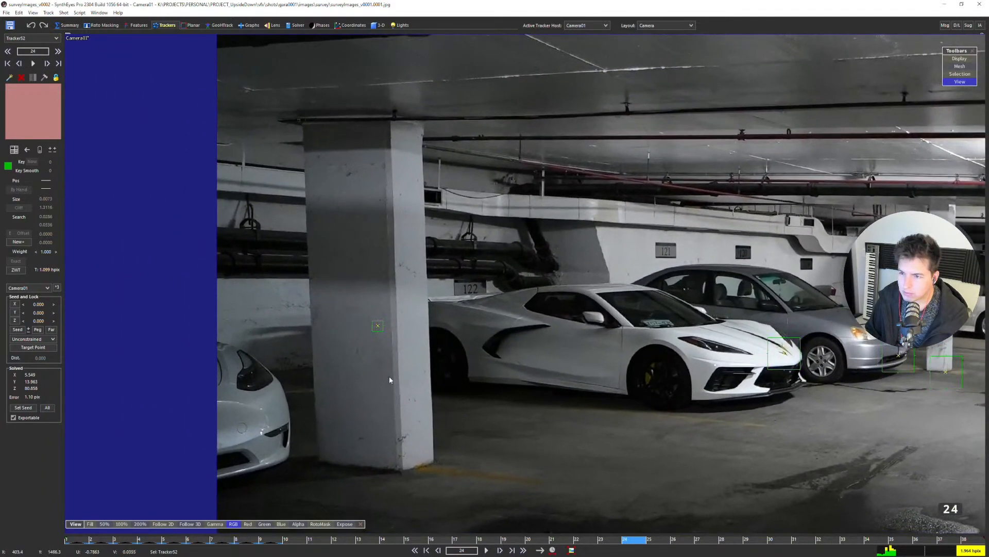
scroll(383, 188, up, 2)
click(391, 146)
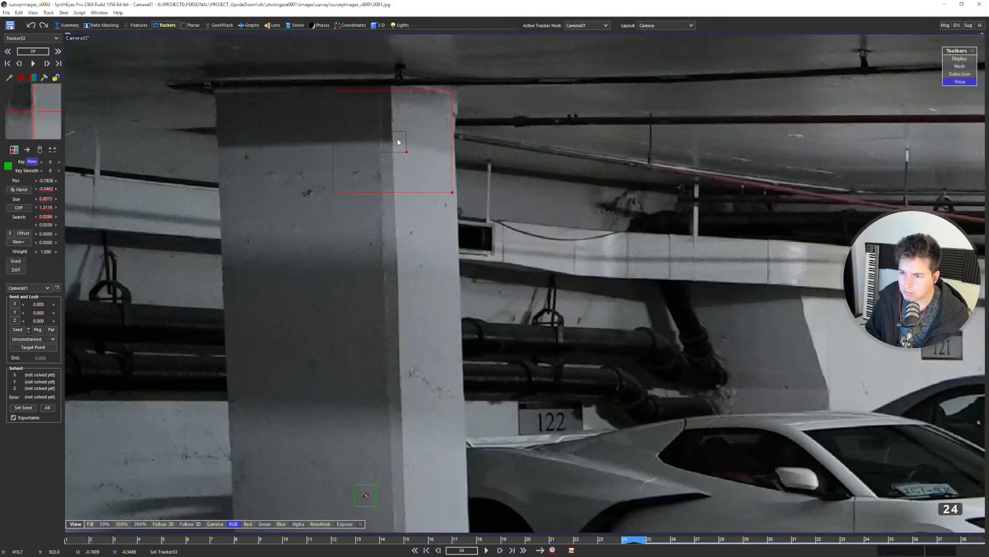
scroll(400, 151, down, 1)
drag(403, 153, 404, 156)
key(5)
scroll(438, 221, down, 2)
Turn off 2D following and key the upper pillar tracker on the pillar's front edge on frame 25.
key(d)
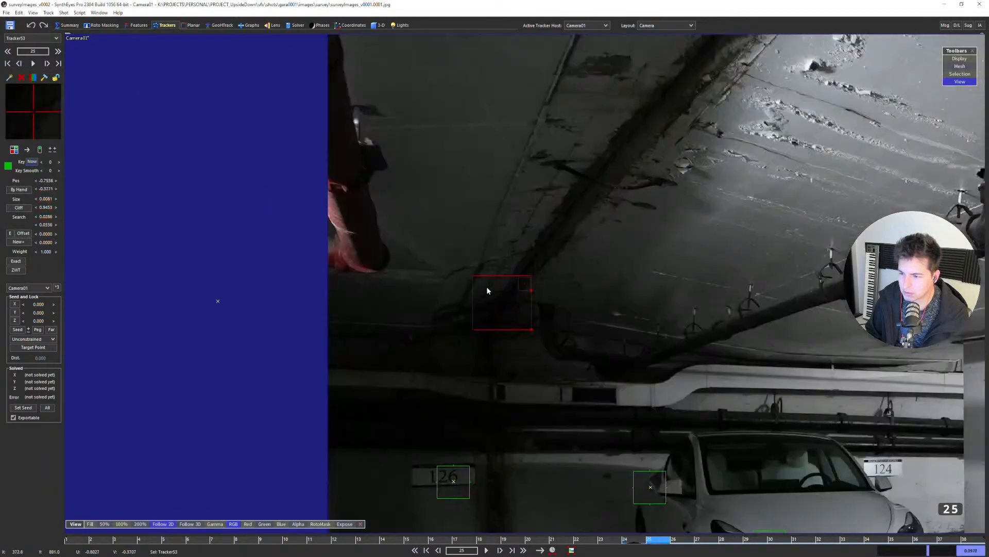
scroll(567, 265, down, 3)
scroll(569, 270, down, 2)
key(e)
scroll(639, 289, up, 6)
scroll(710, 304, down, 4)
key(5)
middle_drag(747, 308, 437, 255)
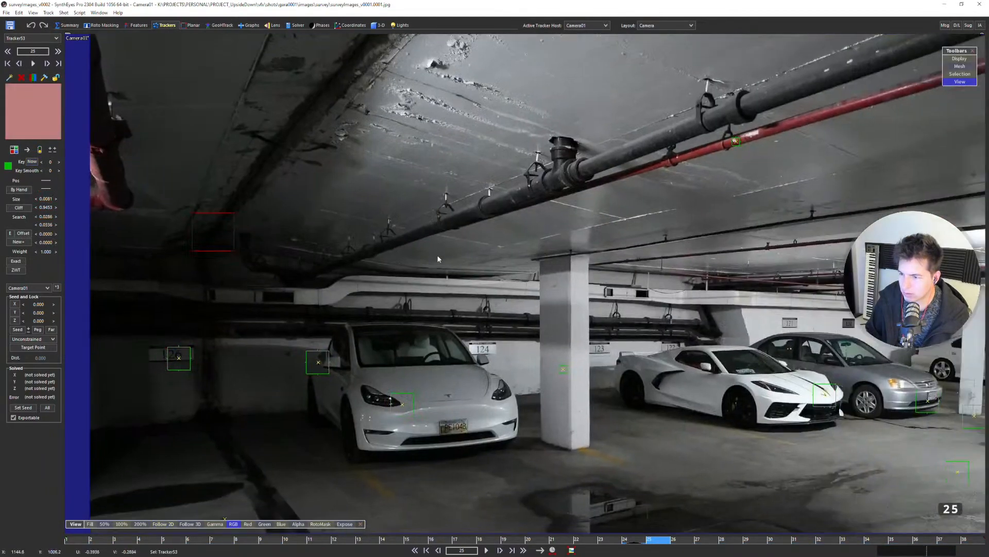
scroll(560, 269, up, 5)
click(516, 262)
scroll(517, 262, down, 6)
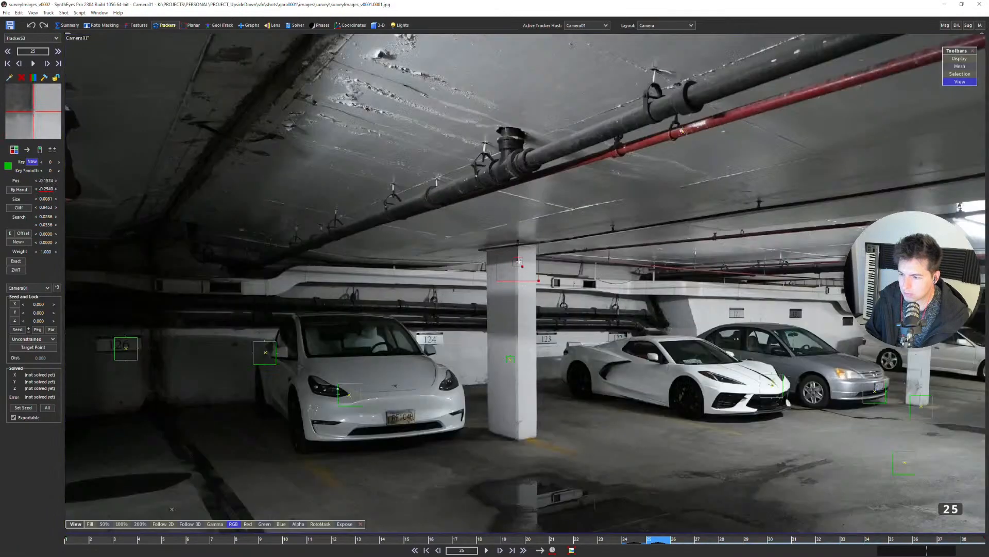
Key the upper pillar tracker at the shadow line on the pillar's edge on frame 26.
key(d)
middle_drag(457, 283, 642, 274)
scroll(257, 194, up, 4)
click(274, 191)
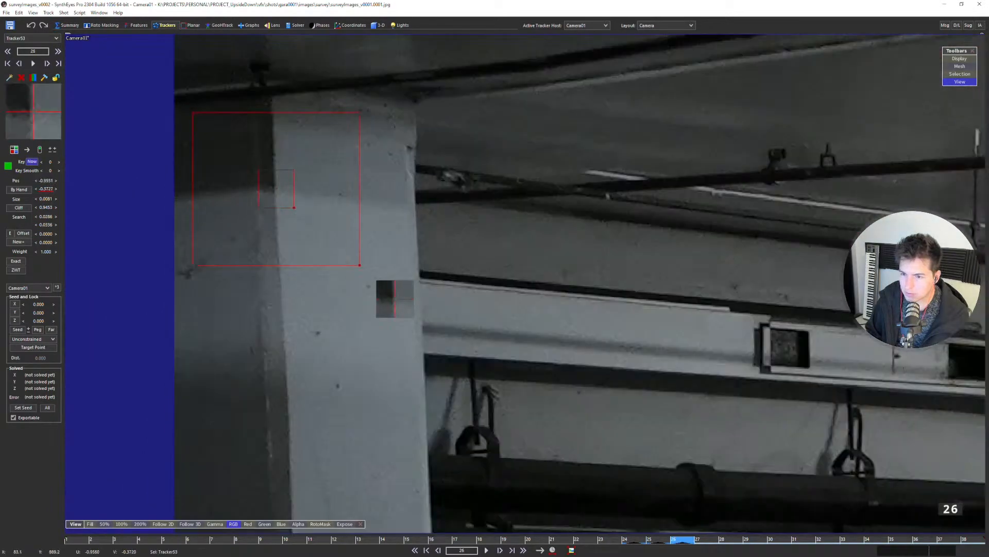
scroll(274, 190, down, 1)
scroll(274, 189, down, 6)
Step through the frames after 26 to check for the pillar and return to frame 24.
key(d)
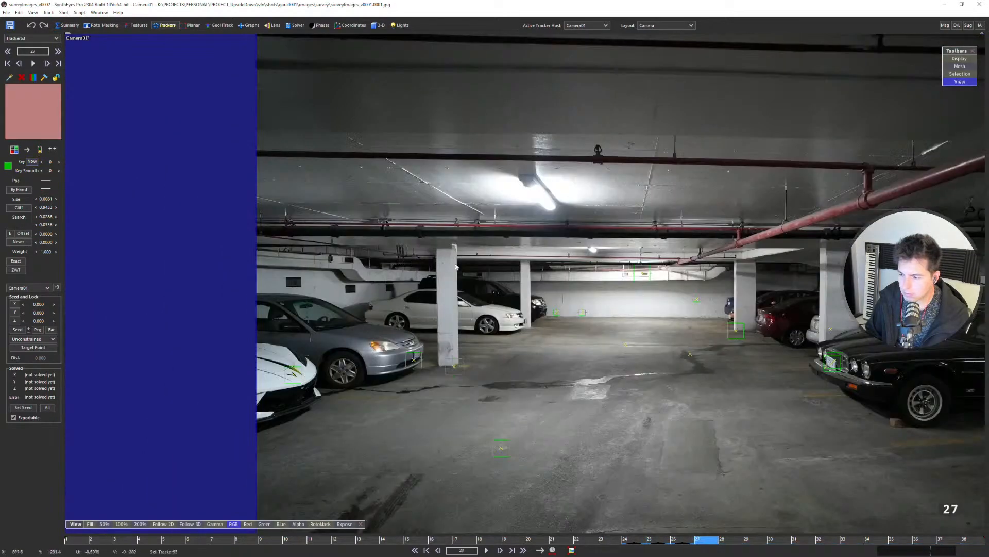
key(d)
key(d)
key(d)
key(d)
key(s)
key(s)
key(s)
key(s)
key(s)
key(s)
key(s)
key(r)
key(e)
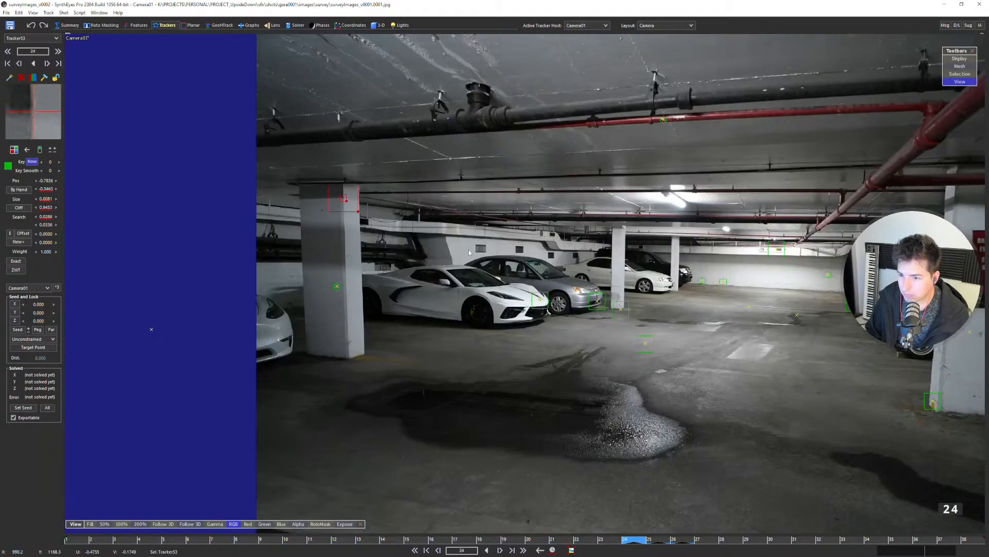
Key the upper pillar tracker on the pillar's front edge on frame 23.
key(s)
scroll(342, 169, up, 7)
click(337, 178)
scroll(338, 179, down, 7)
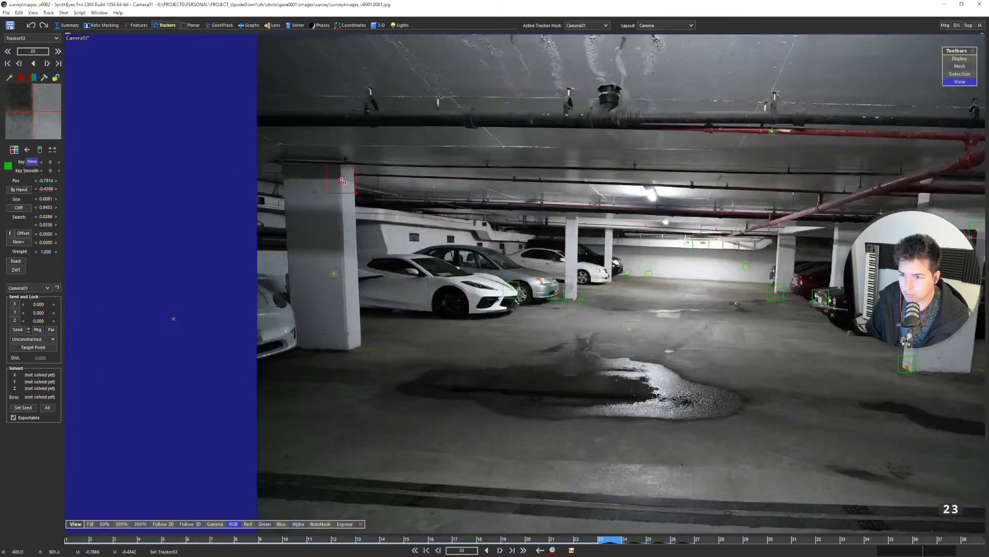
Key the upper pillar tracker on the pillar's edge near the shadow line on frame 20.
key(s)
key(s)
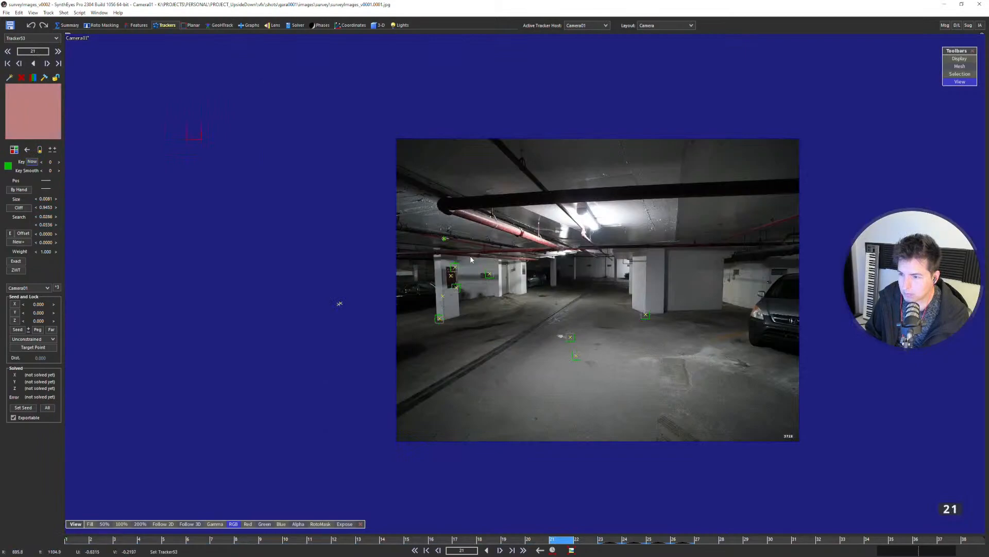
key(s)
scroll(400, 247, up, 5)
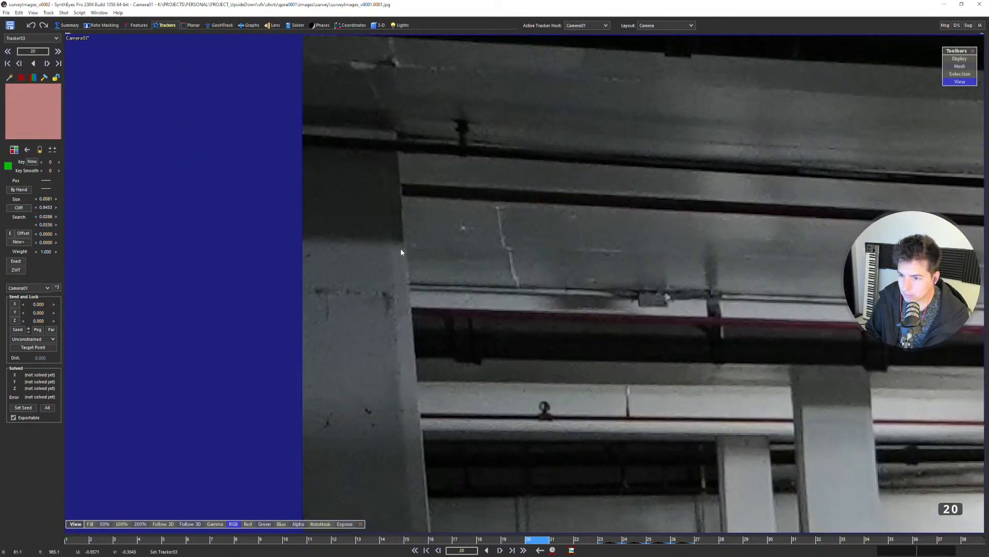
click(401, 249)
scroll(402, 250, down, 5)
Key the upper pillar tracker on the edge of the far pillar on frame 19.
key(s)
scroll(665, 247, up, 5)
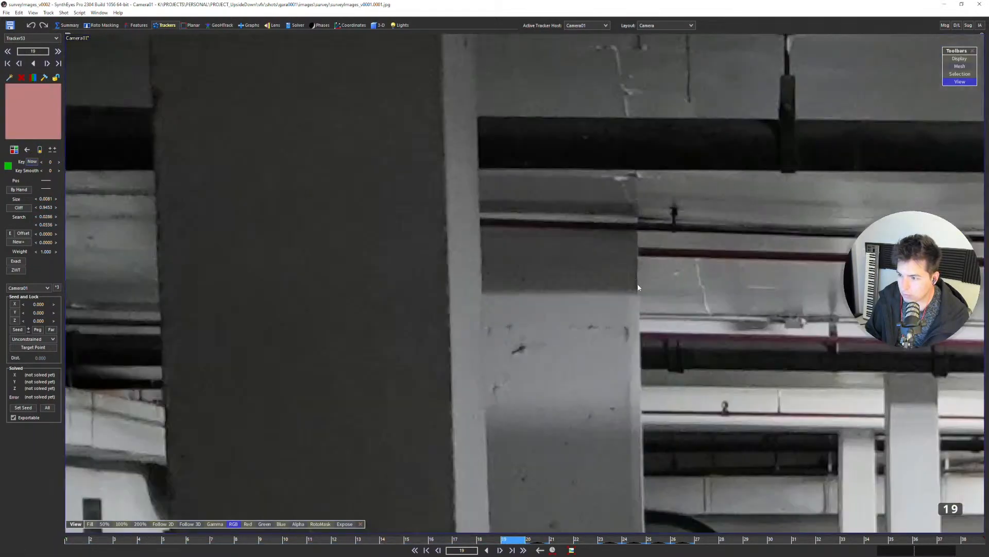
click(638, 284)
scroll(639, 283, down, 5)
Key the upper pillar tracker on the matching edge of the pillar on frame 18.
key(s)
scroll(619, 308, up, 5)
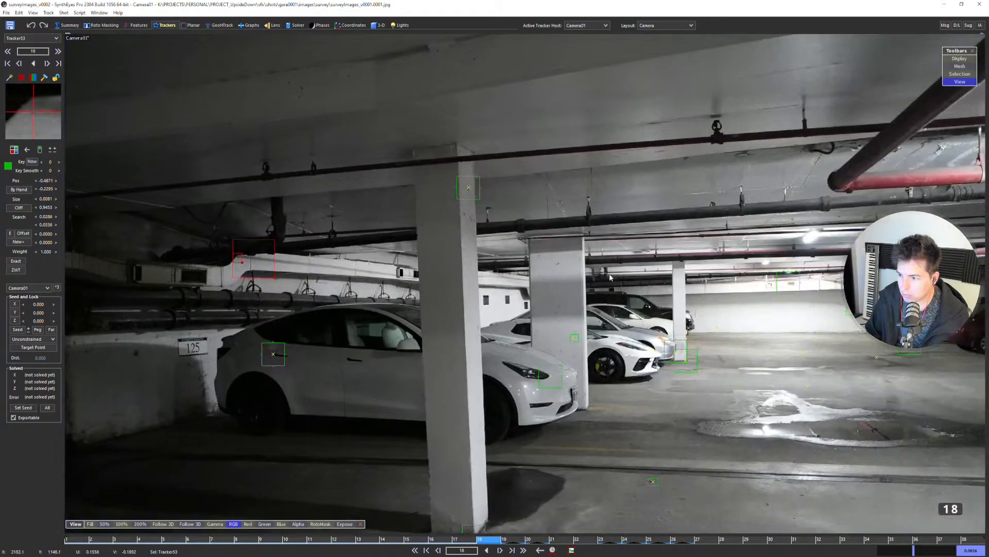
click(560, 245)
scroll(560, 246, down, 5)
Disable the upper pillar tracker on frame 17 and review the frames up to 23.
key(s)
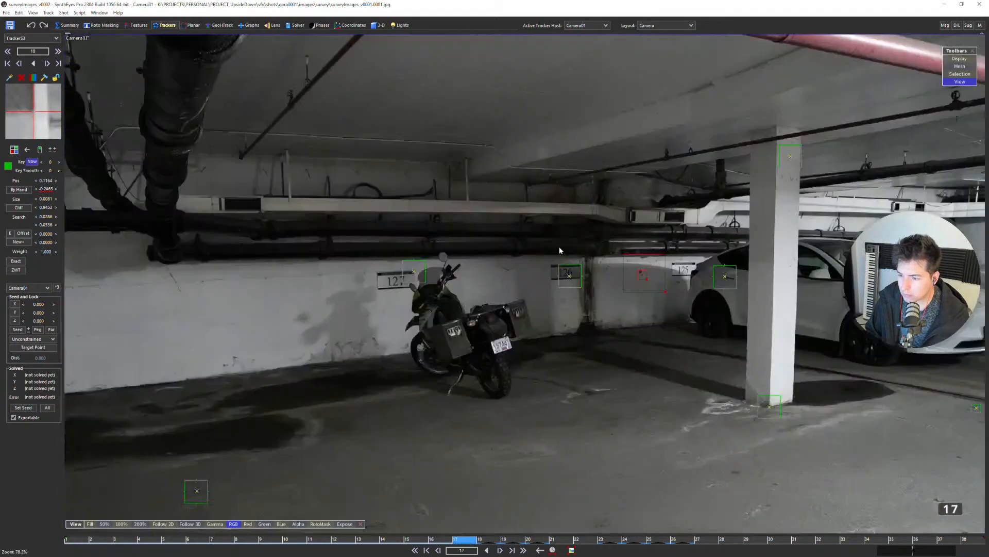
click(40, 150)
key(d)
key(d)
key(d)
key(d)
key(d)
key(d)
key(d)
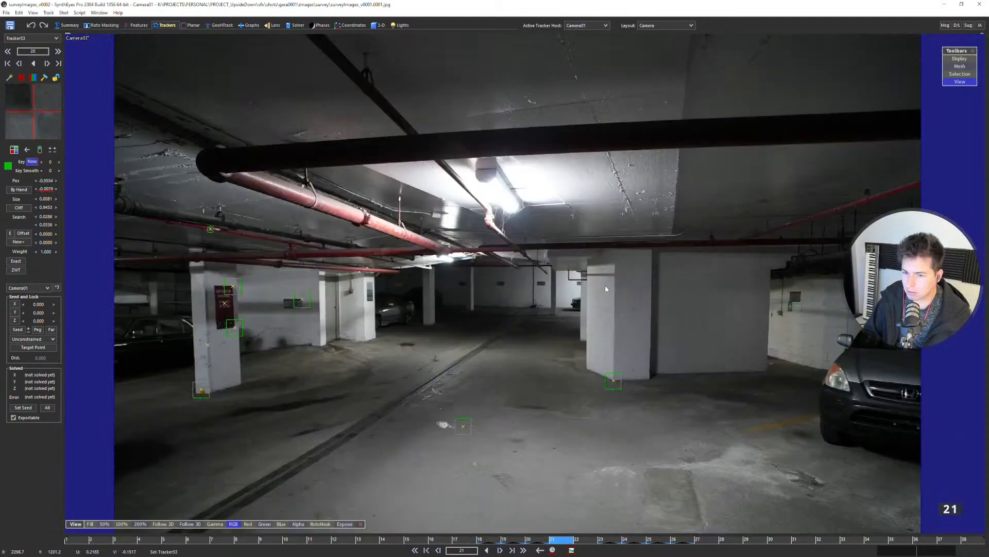
Lock the upper pillar tracker and refine the camera solve again.
key(l)
key(F9)
key(Return)
Create a tracker on the dark mark near the base of the same pillar on frame 23.
key(s)
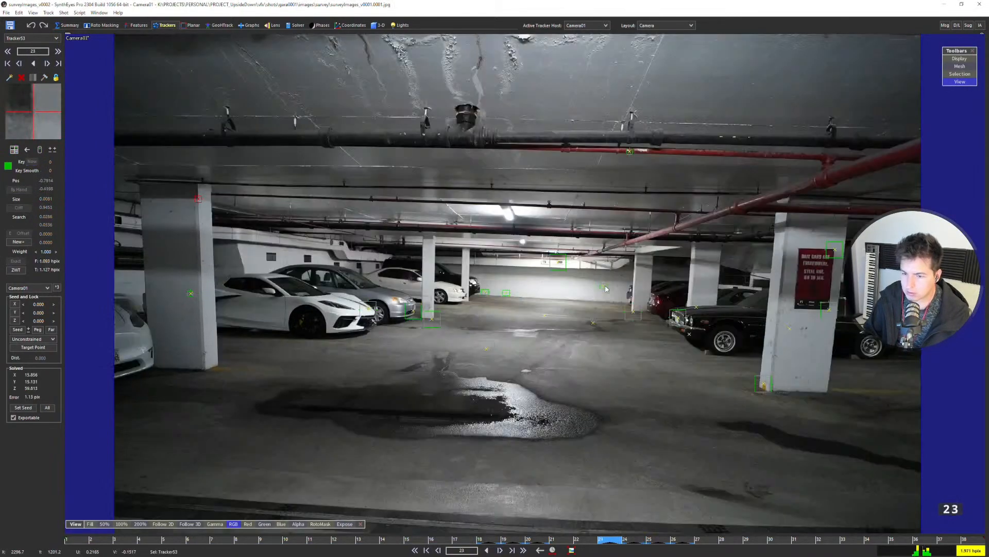
scroll(290, 357, up, 6)
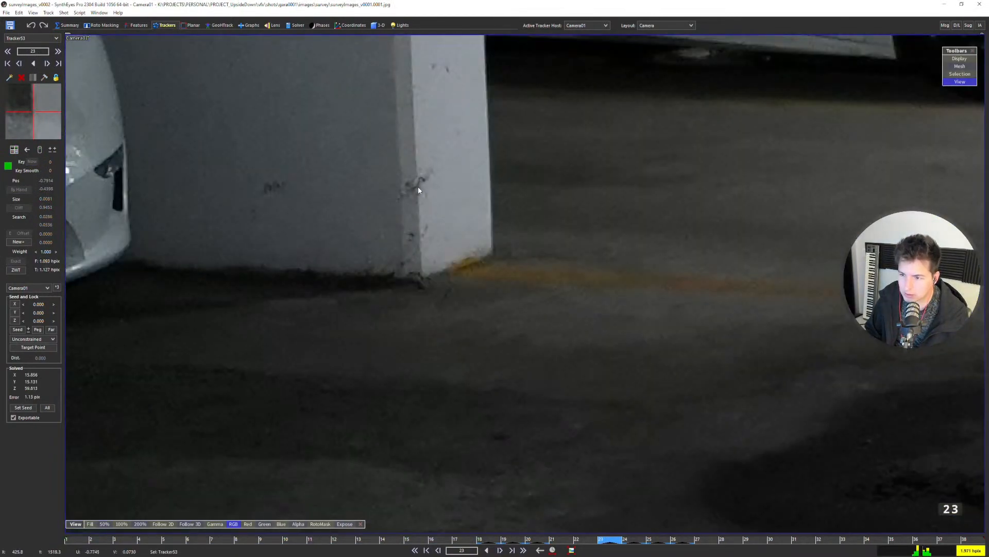
key(c)
click(419, 187)
scroll(423, 190, down, 5)
Check frames 22 and 21 for the pillar base and key its tracker on the dark mark on frame 24.
key(s)
middle_drag(490, 223, 568, 344)
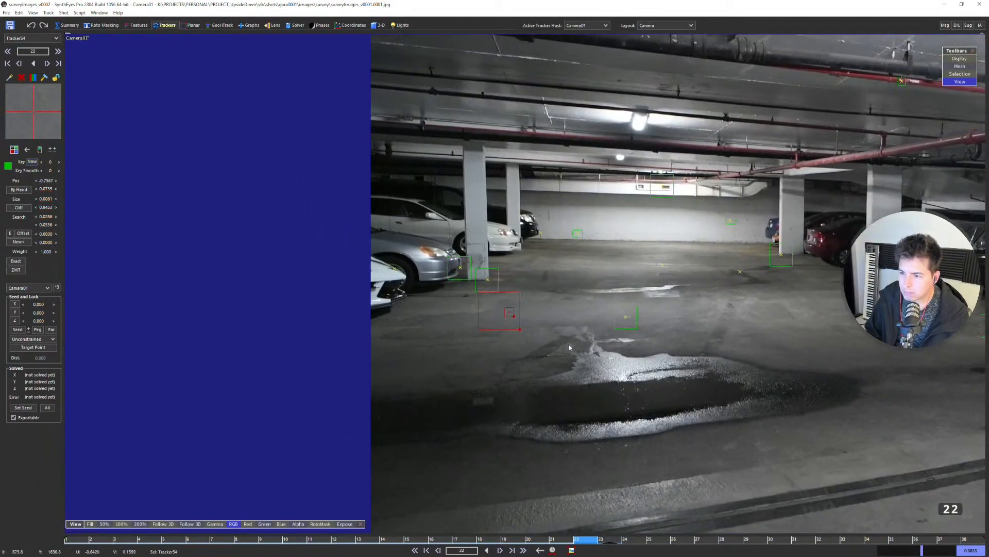
key(s)
scroll(535, 355, down, 5)
key(d)
key(d)
key(d)
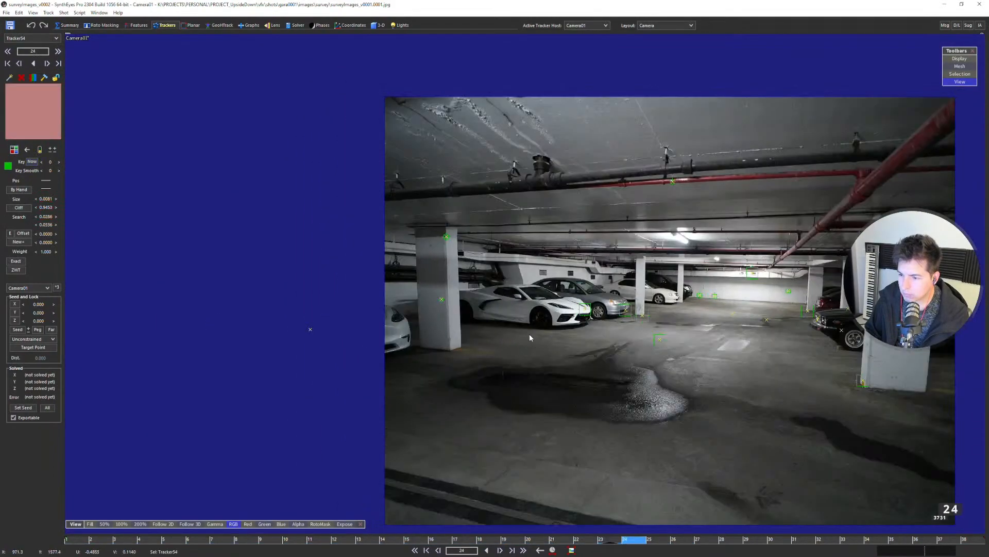
scroll(446, 343, up, 5)
click(468, 320)
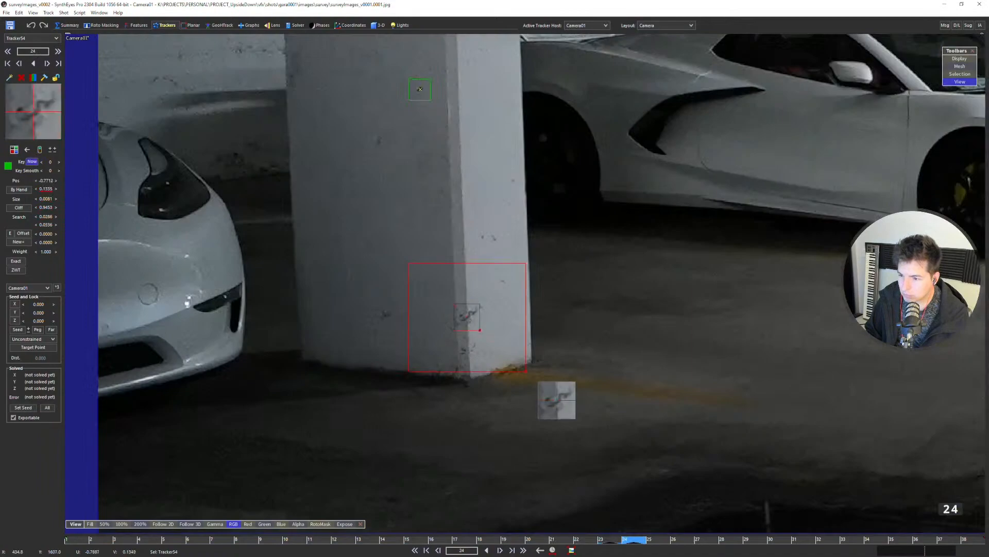
scroll(468, 321, down, 4)
Key the pillar base tracker on the dark mark on frame 25.
key(d)
scroll(717, 317, up, 5)
click(790, 341)
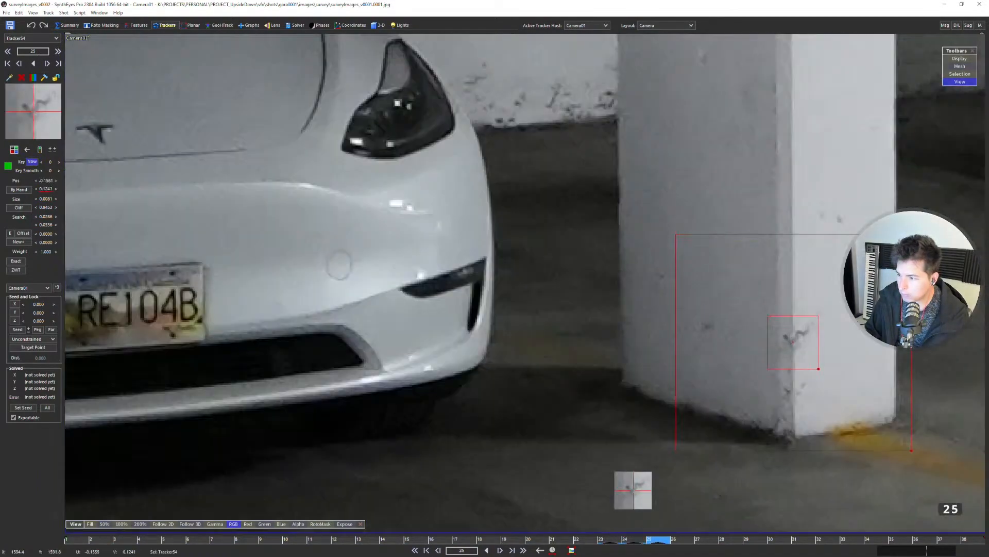
scroll(790, 341, down, 4)
Key the pillar base tracker on the dark mark on frame 26.
key(d)
scroll(260, 378, up, 5)
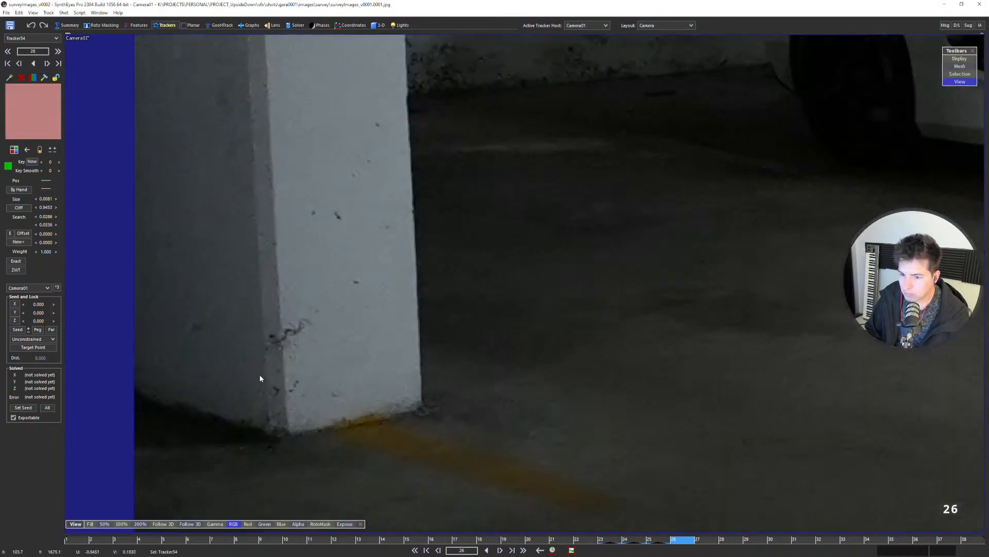
click(279, 341)
scroll(280, 340, down, 4)
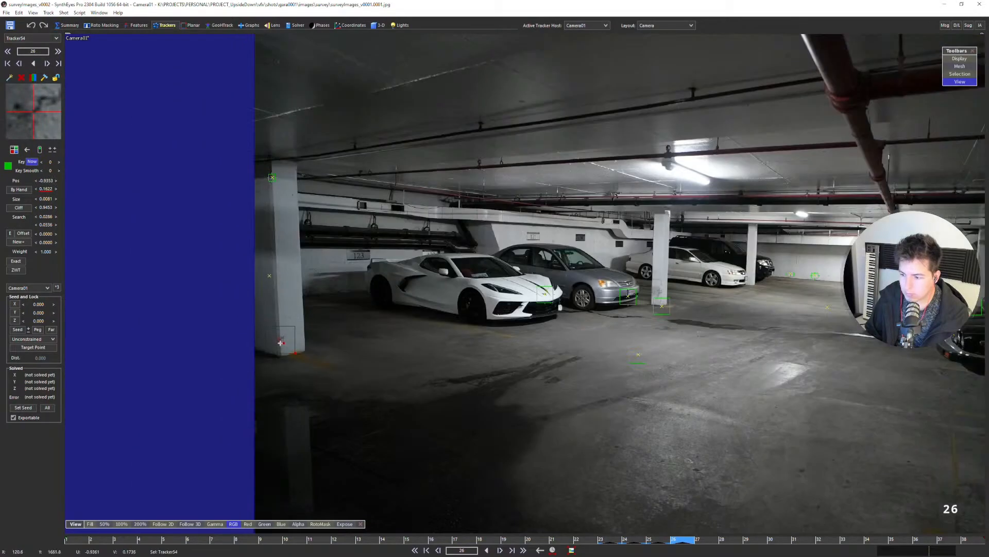
Step back through the frames before 23 to look for other views of the pillar base mark.
key(s)
key(s)
key(s)
key(s)
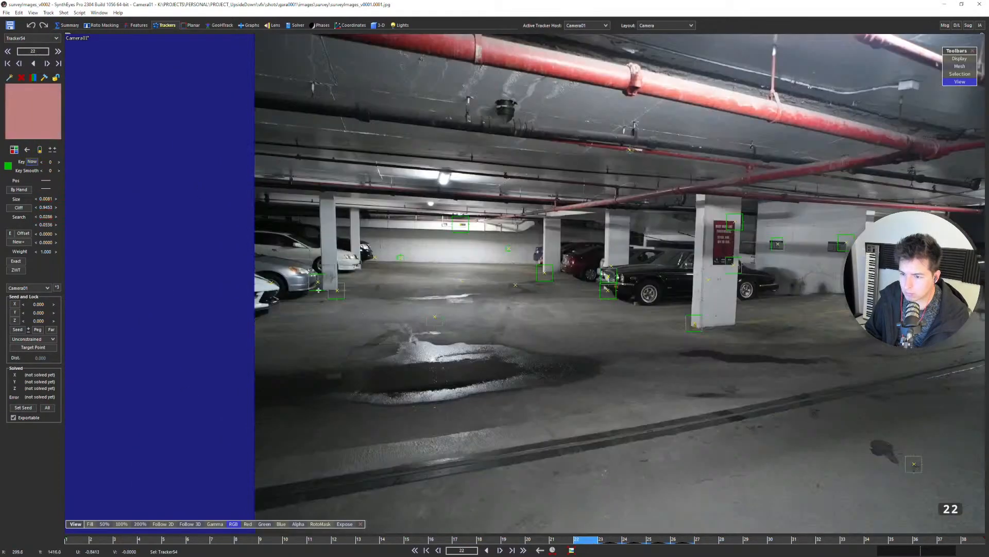
key(s)
key(s)
key(d)
key(d)
key(d)
key(d)
key(d)
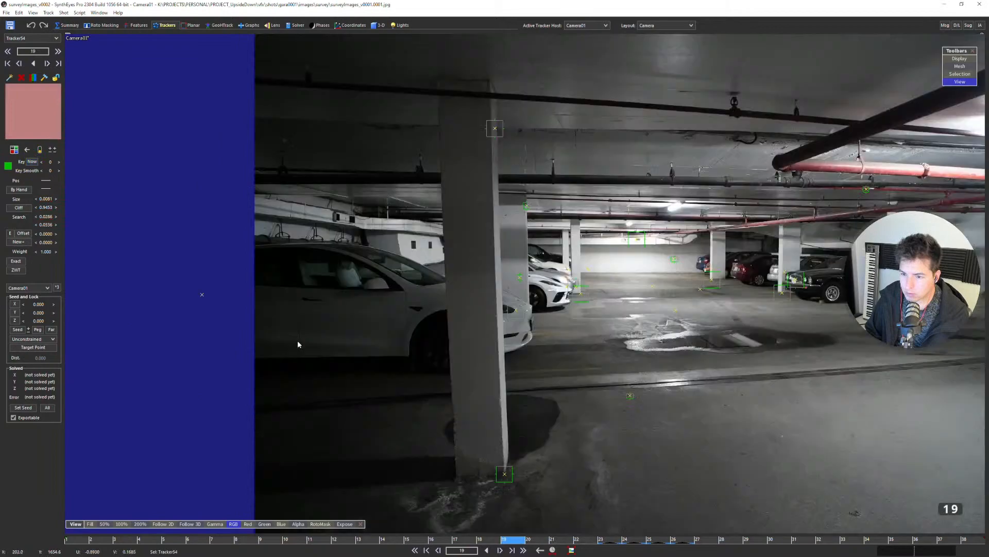
Re-solve the camera with the new pillar base tracker and compare the neighbouring frames around frame 25.
scroll(318, 346, down, 4)
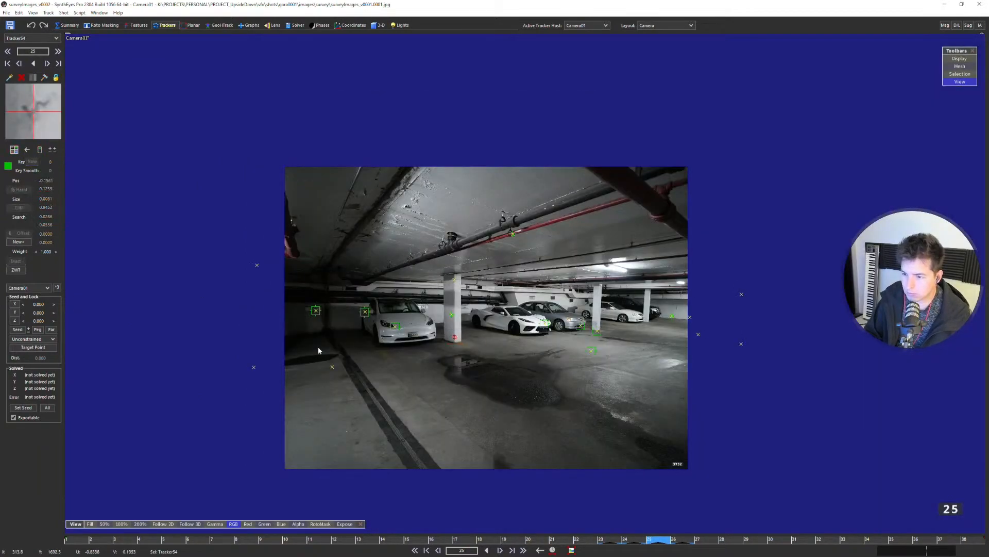
key(shift+g)
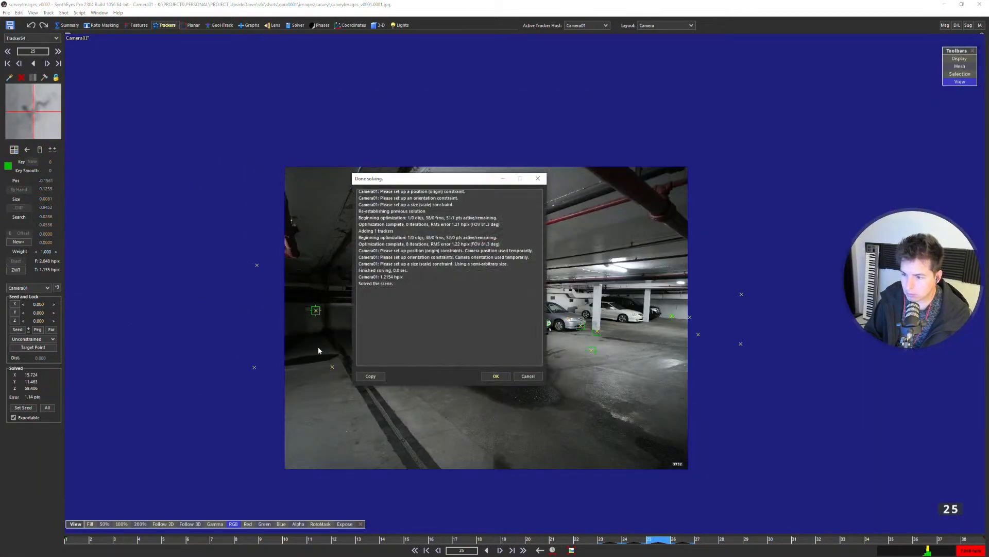
key(Return)
key(d)
key(s)
key(s)
key(d)
key(s)
key(d)
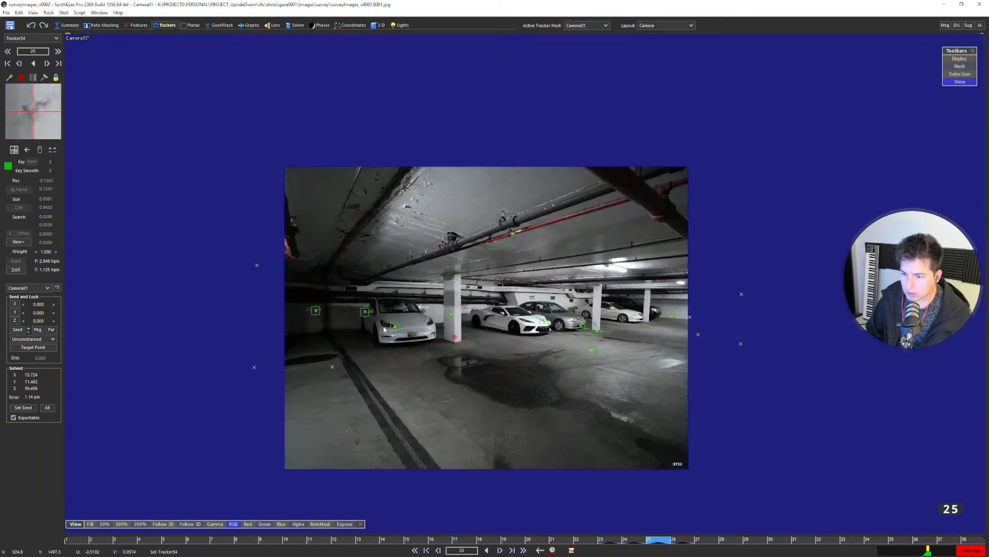
On frame 23, set the floor tracker beyond the puddle to Lock Point and enable it as a seed.
scroll(478, 310, up, 4)
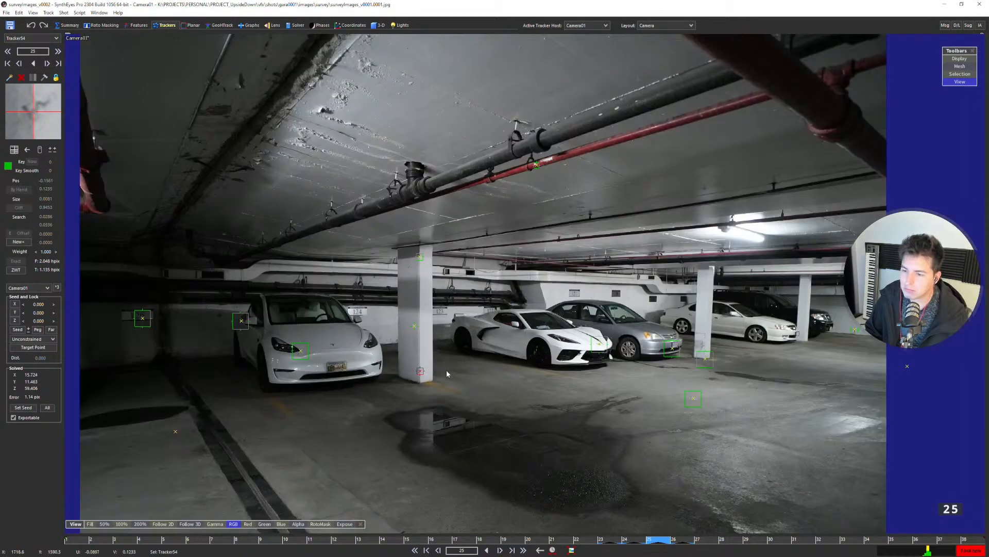
middle_drag(447, 370, 404, 313)
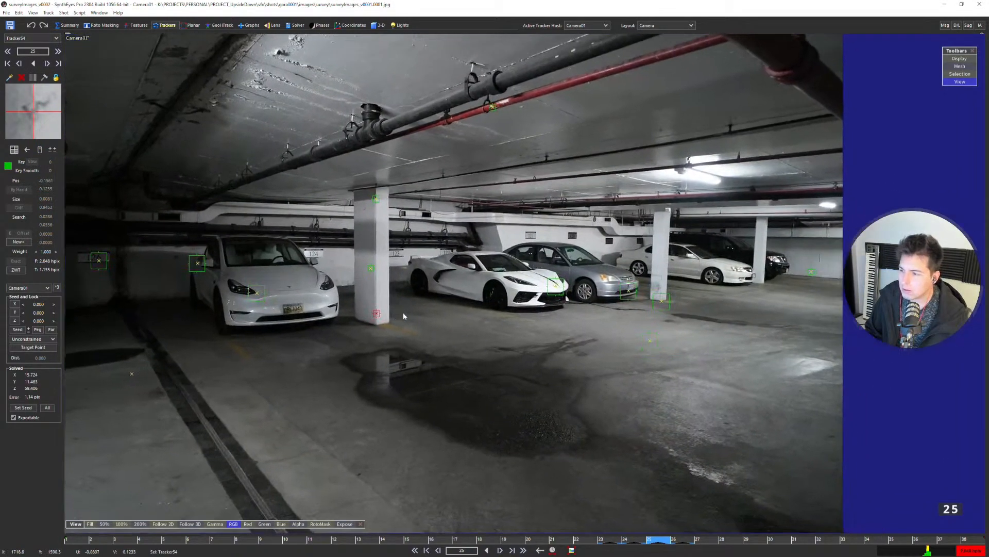
key(z)
key(s)
middle_drag(468, 349, 554, 316)
key(s)
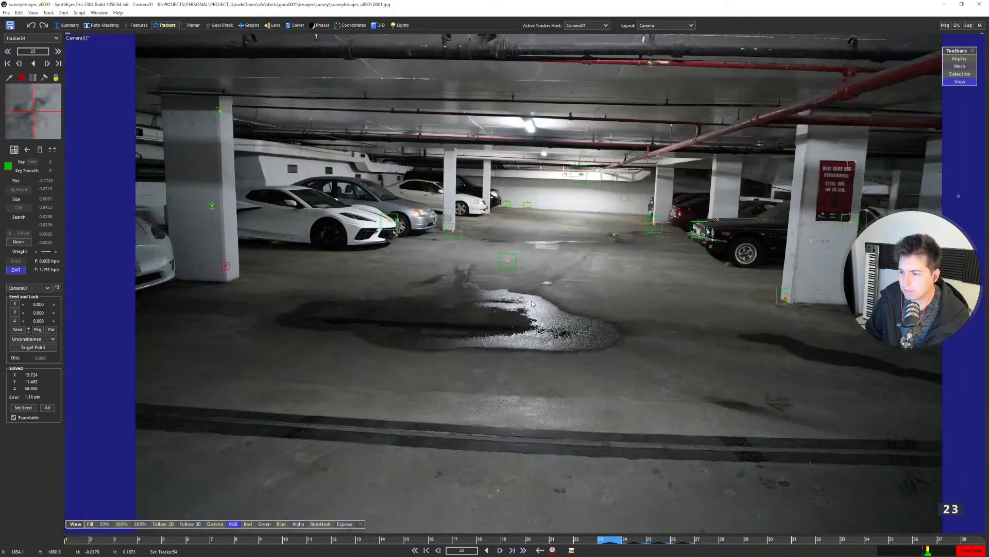
click(517, 268)
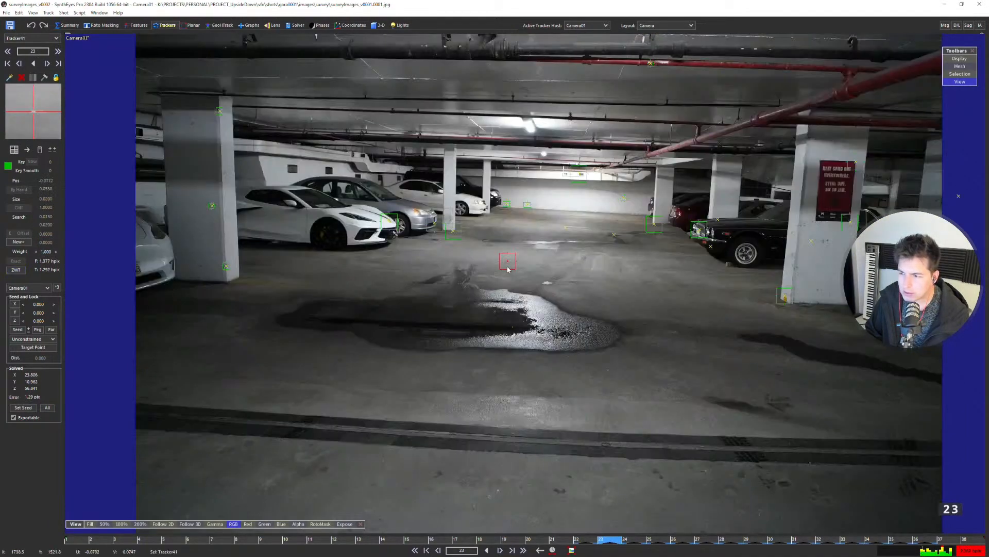
click(39, 340)
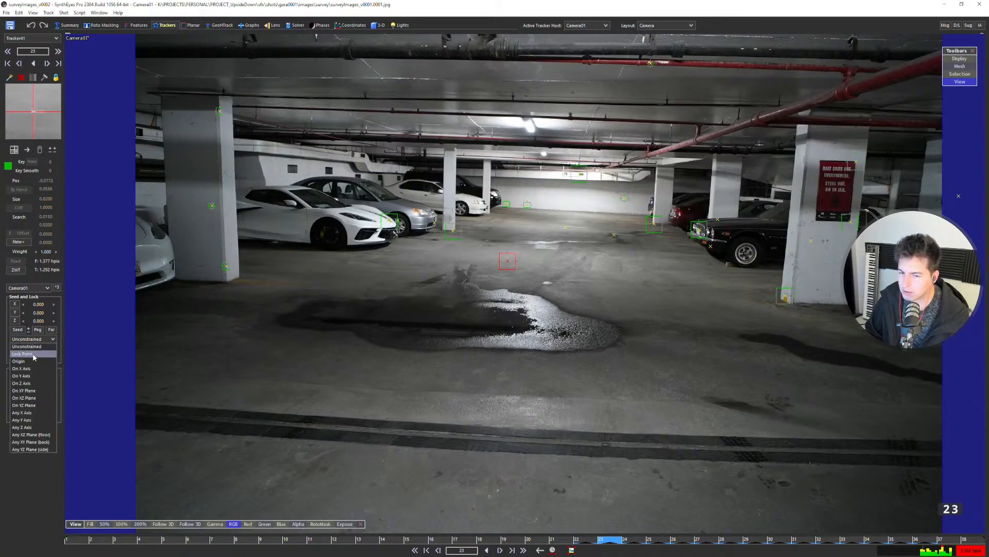
click(34, 354)
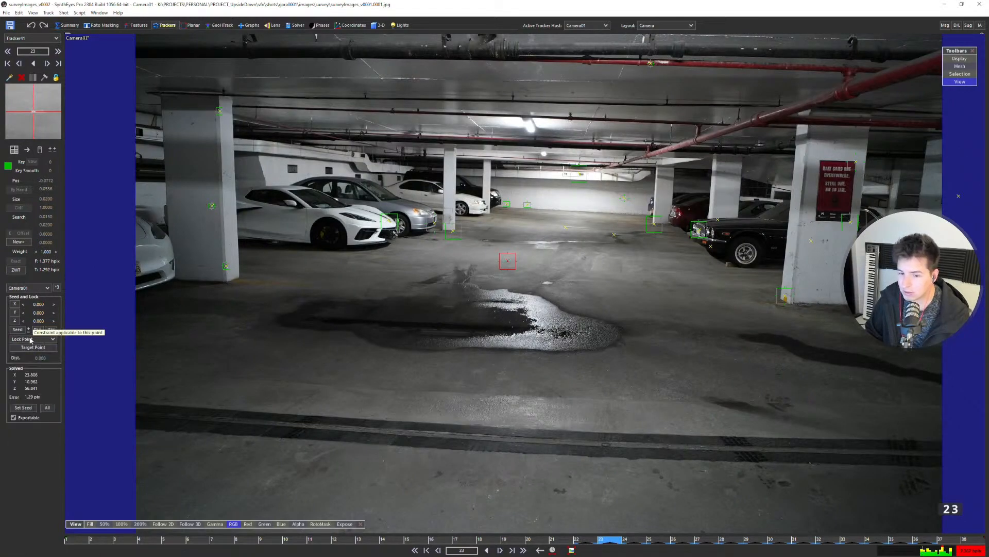
click(32, 339)
click(23, 354)
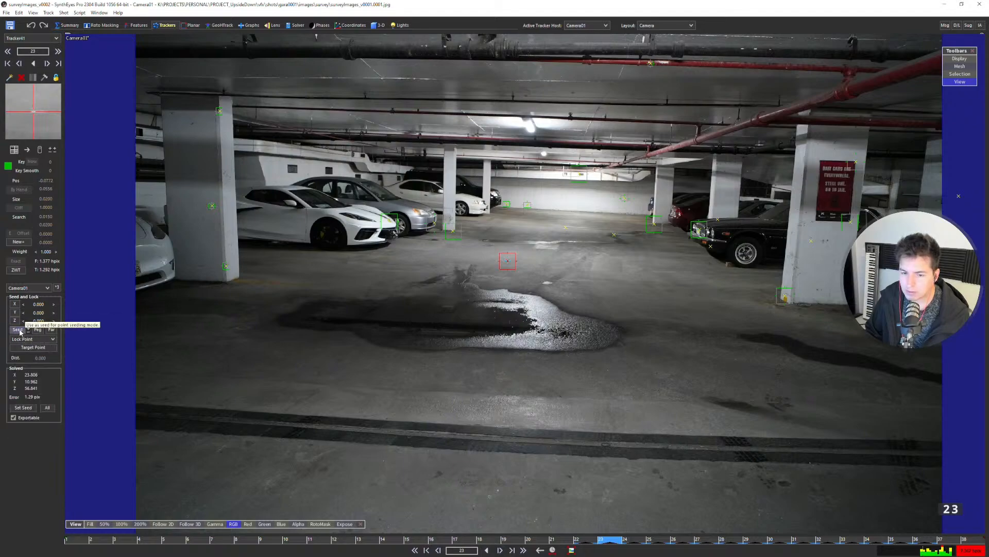
click(22, 330)
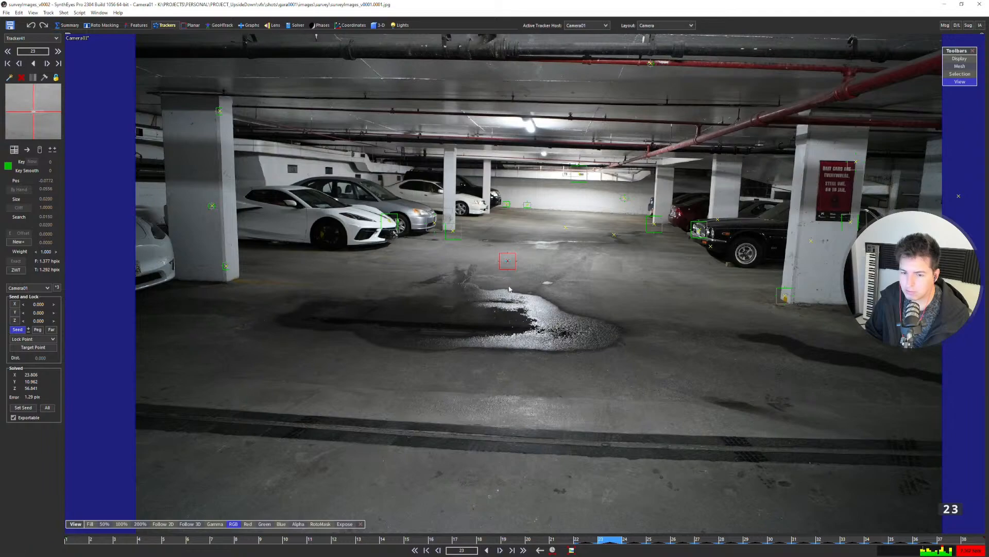
Target the pillar's top tracker to its base tracker and constrain the pair parallel to the Y axis.
click(227, 267)
scroll(227, 267, up, 3)
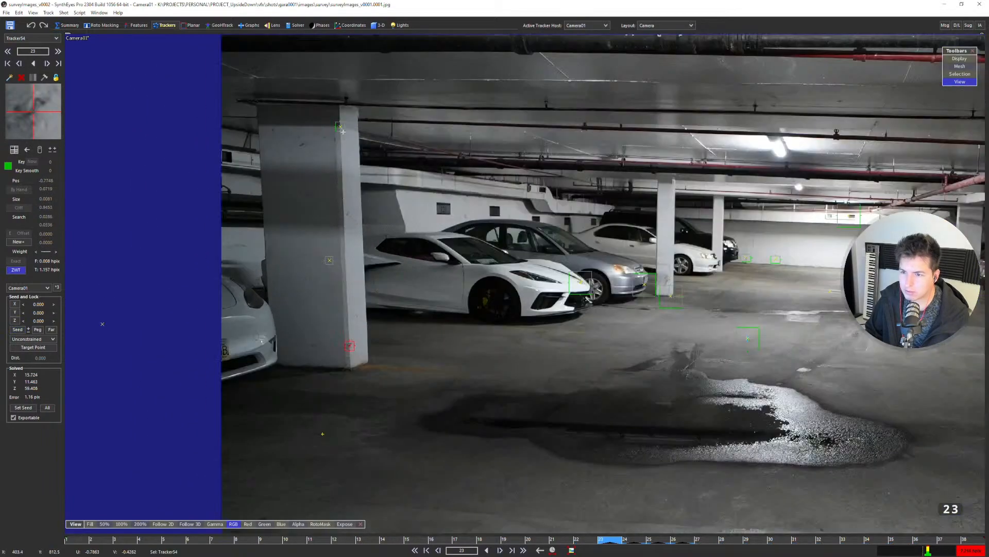
click(341, 128)
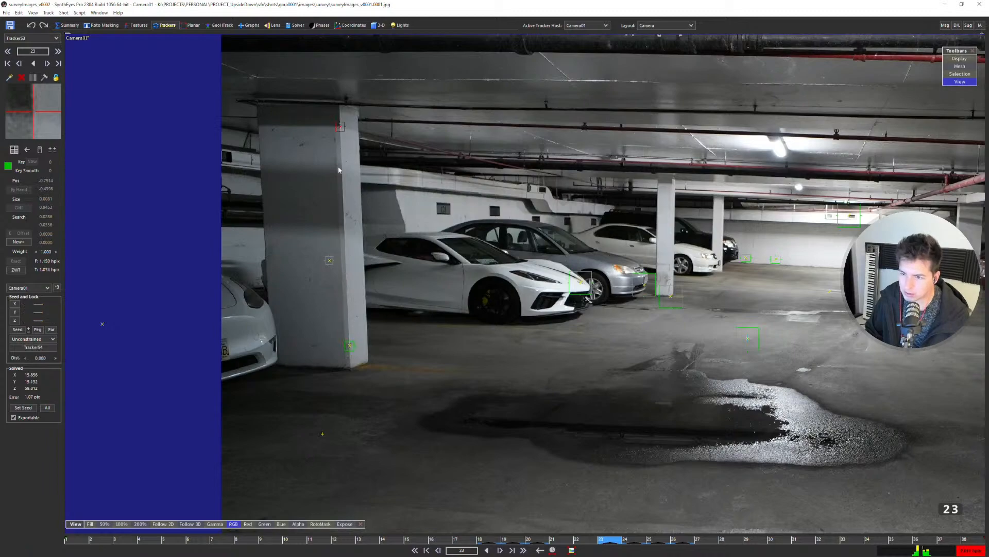
key(7)
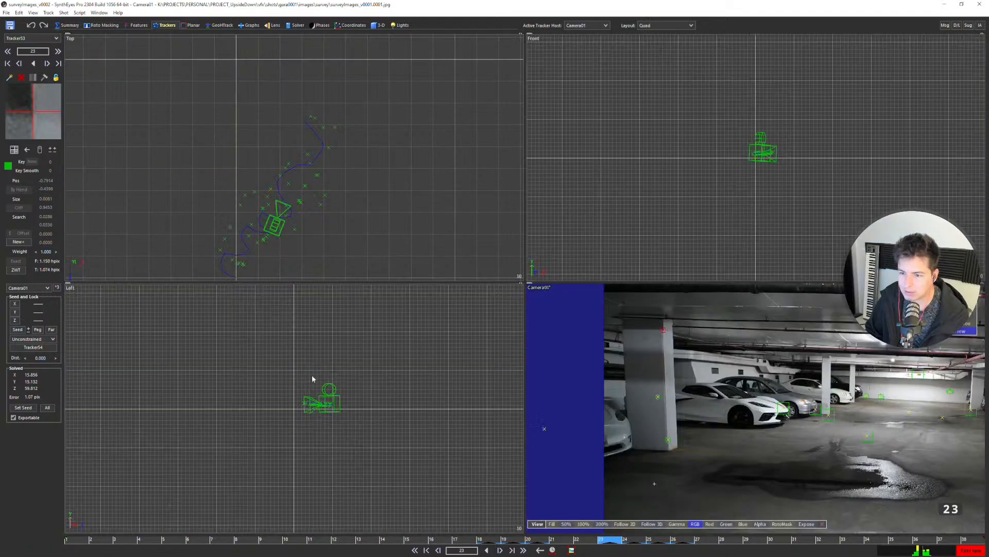
scroll(314, 377, up, 5)
scroll(209, 395, up, 6)
middle_drag(210, 395, 249, 378)
scroll(248, 378, down, 3)
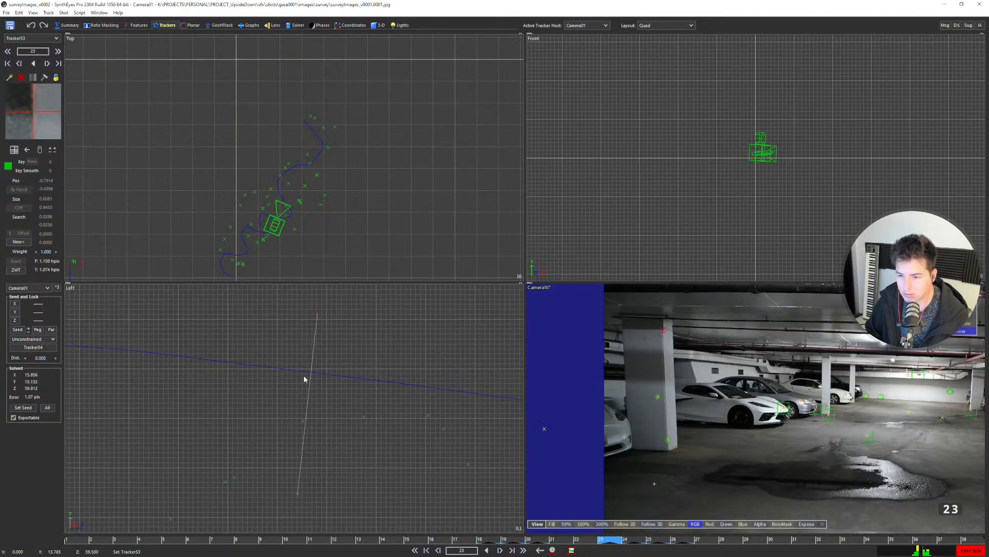
click(28, 339)
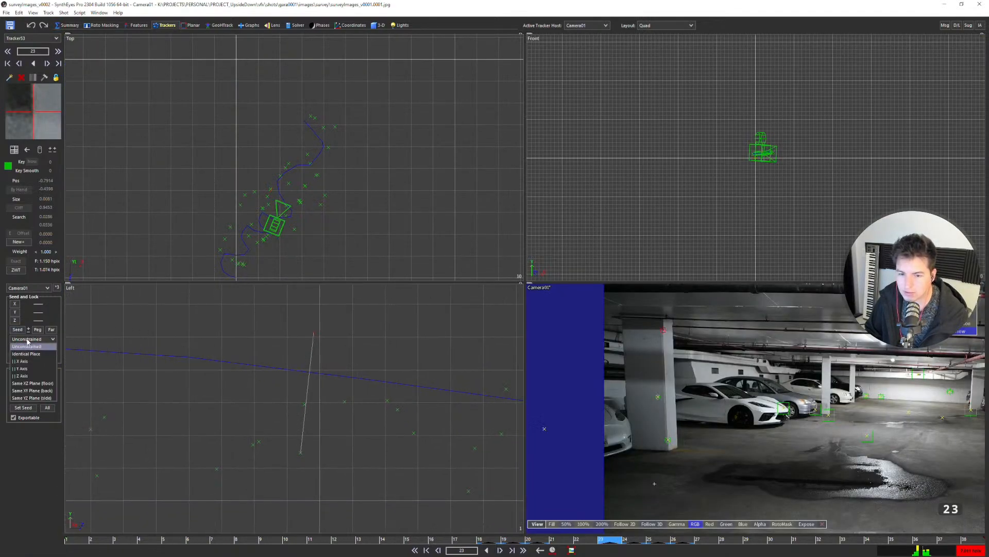
click(29, 369)
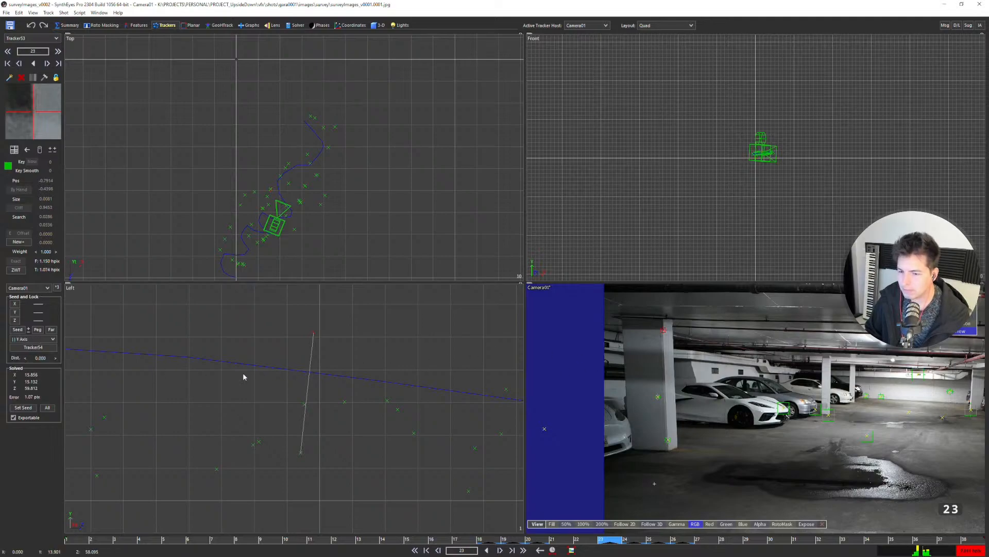
Set the constraint distance between the white pillar's top and base trackers to 200.
key(space)
scroll(401, 281, down, 3)
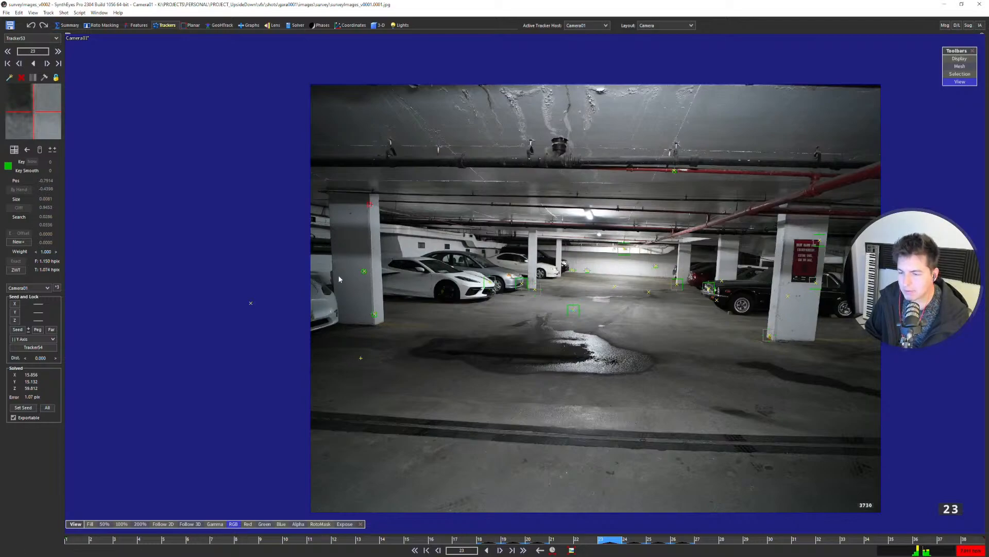
scroll(362, 273, up, 2)
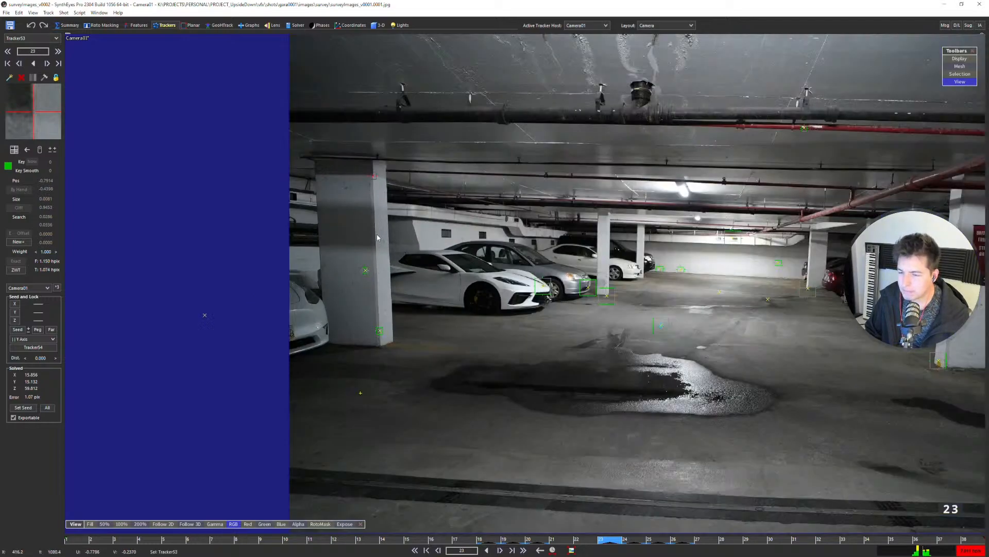
scroll(371, 216, up, 1)
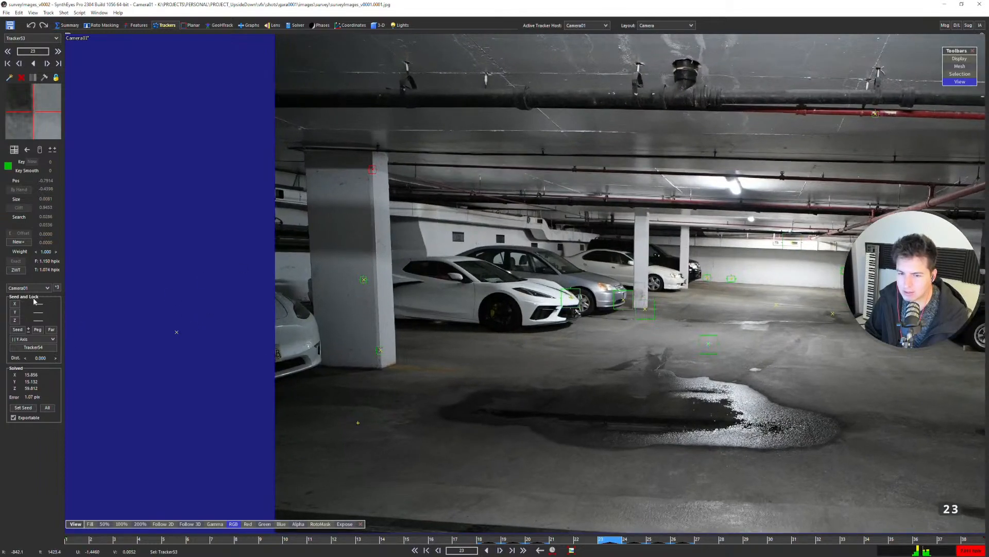
double_click(41, 358)
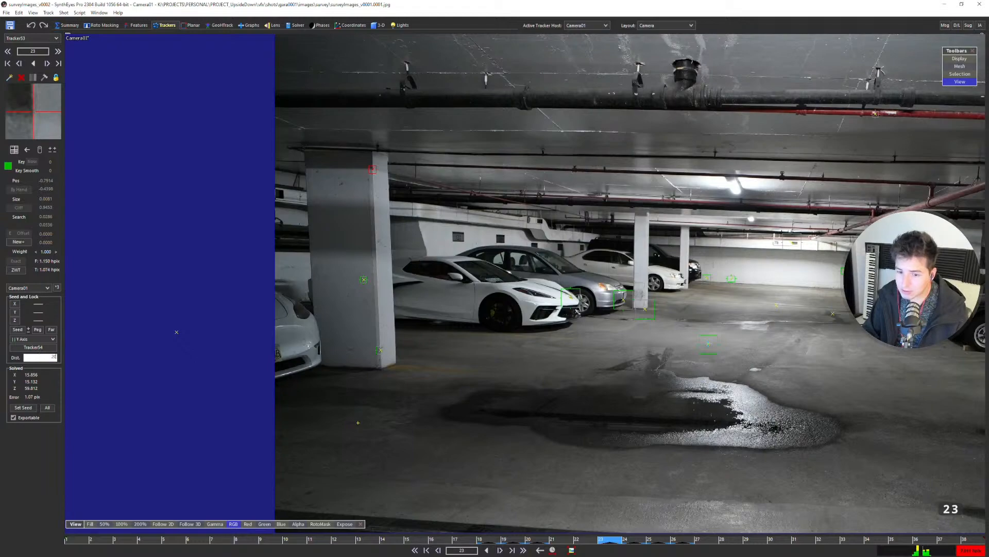
text(200)
key(Return)
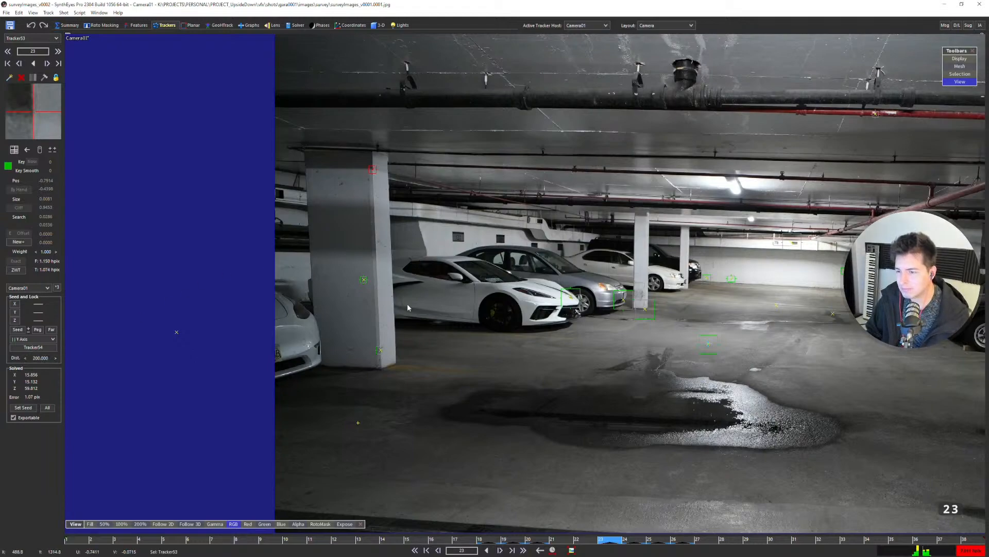
Link the red poster's upper-right and lower-right corner trackers and constrain the pair parallel to the Y axis.
middle_drag(541, 337, 426, 280)
scroll(426, 280, down, 2)
middle_drag(821, 252, 676, 273)
scroll(676, 274, up, 6)
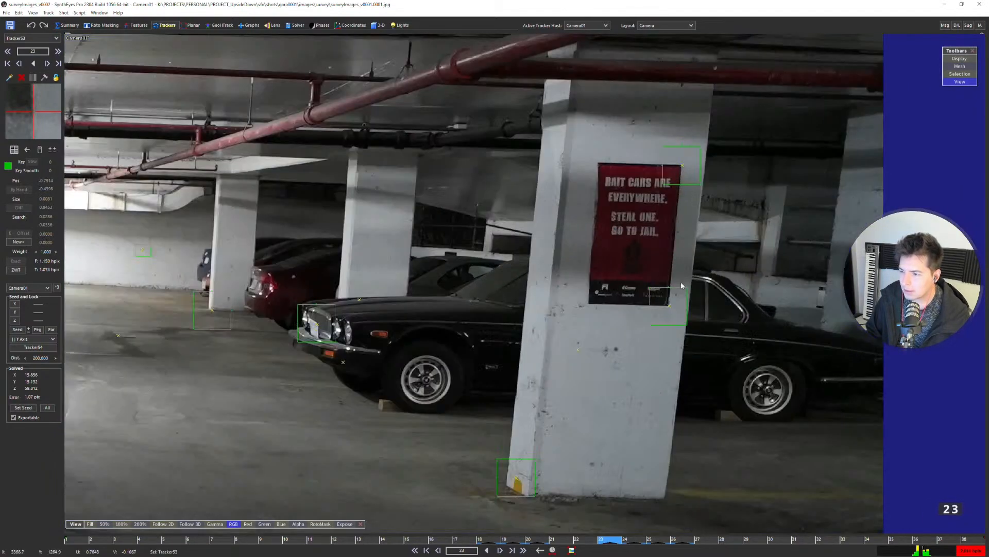
click(681, 287)
click(681, 175)
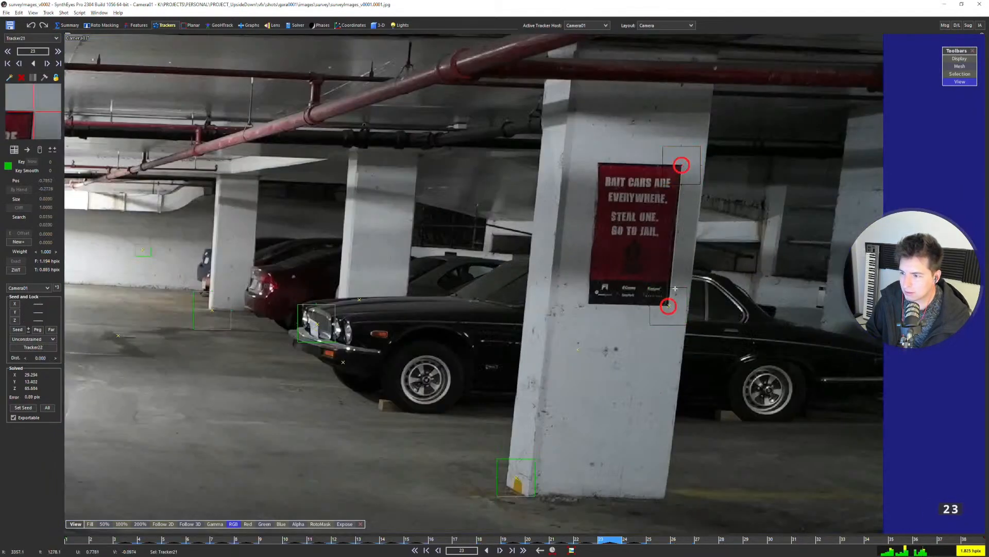
click(30, 338)
click(27, 370)
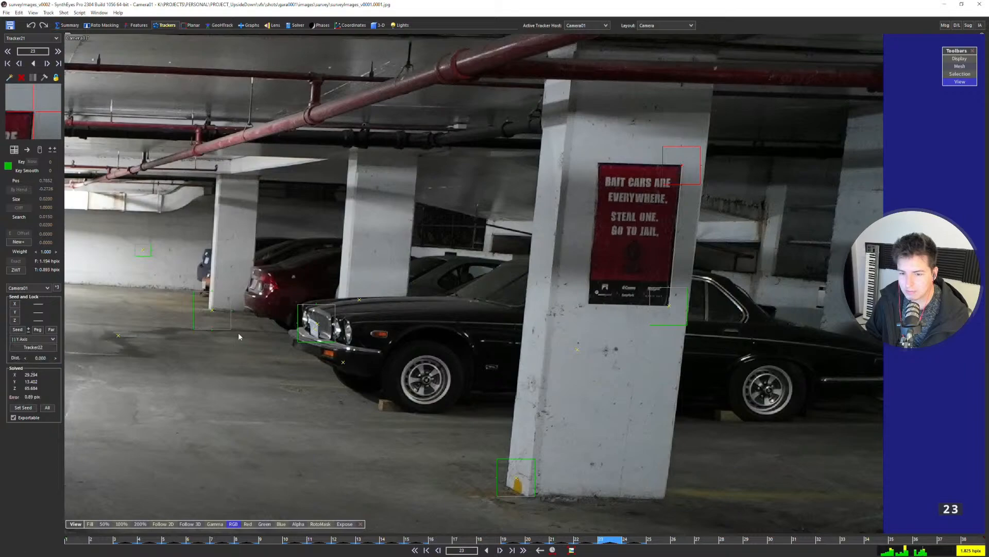
Look over frame 23 and step back to frame 20 for further points suited to axis constraints.
scroll(241, 331, down, 4)
middle_drag(242, 330, 704, 249)
middle_drag(335, 276, 384, 282)
scroll(517, 251, up, 3)
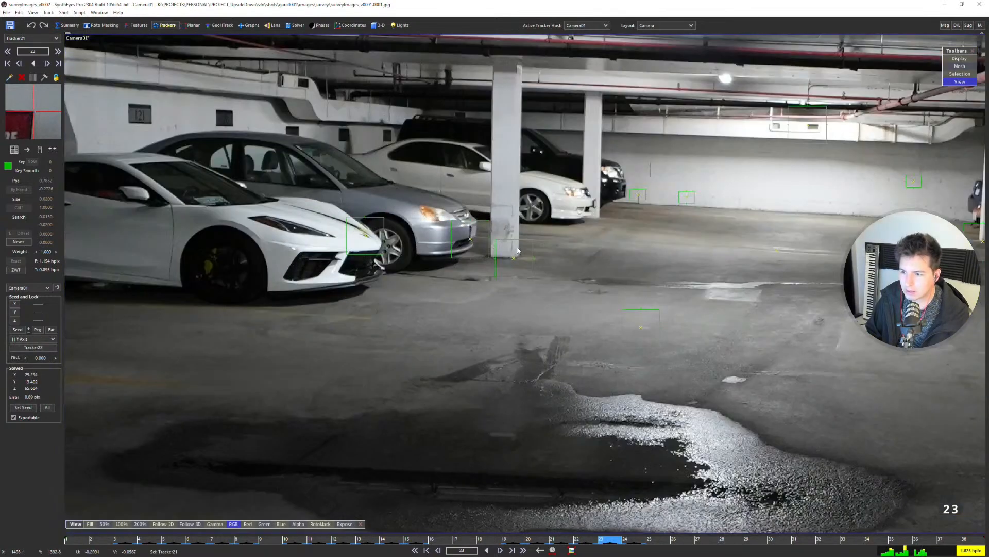
scroll(523, 246, down, 3)
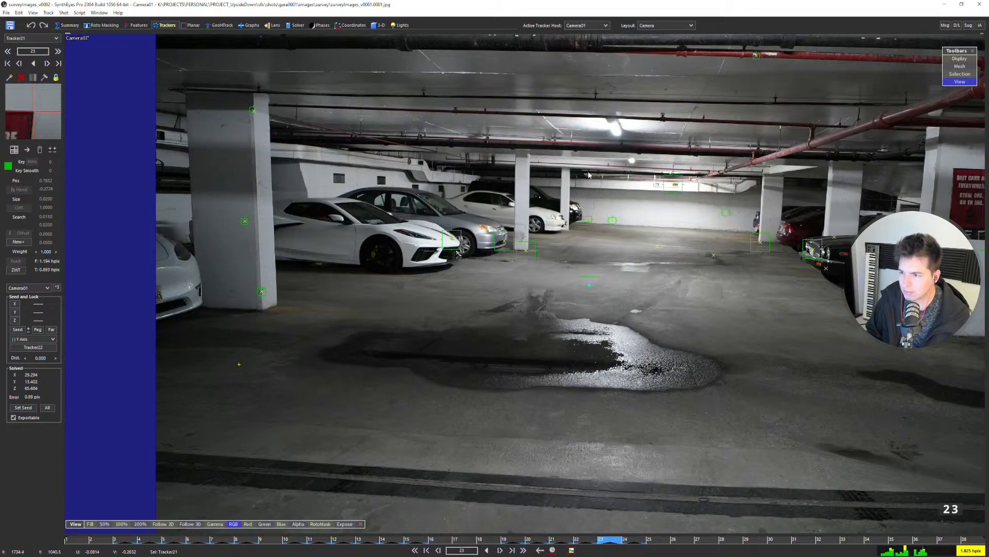
key(Left)
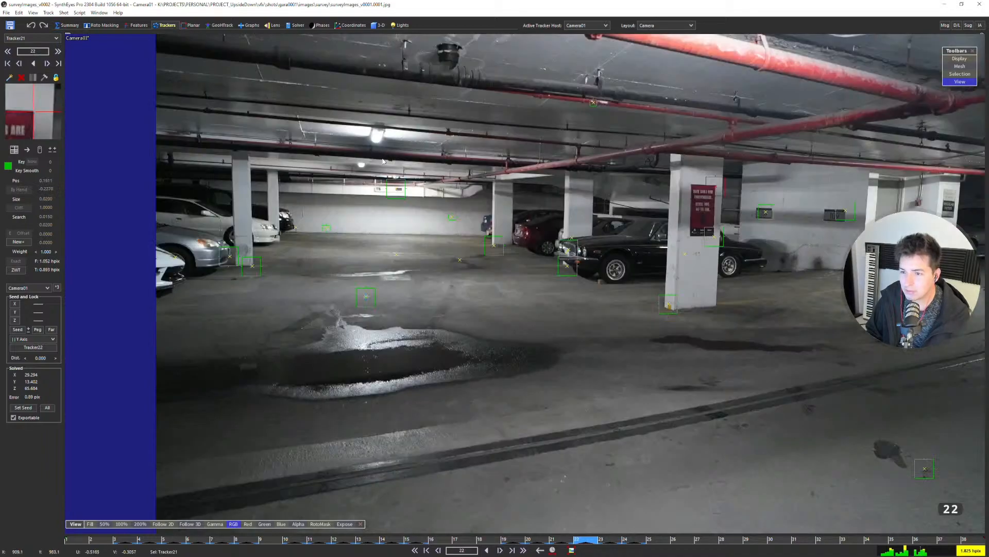
key(Left)
key(Left)
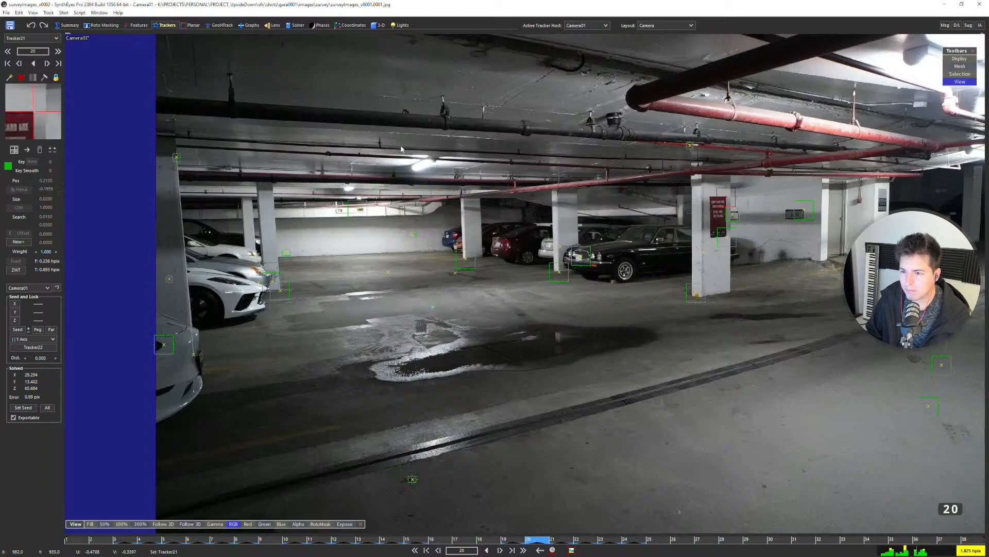
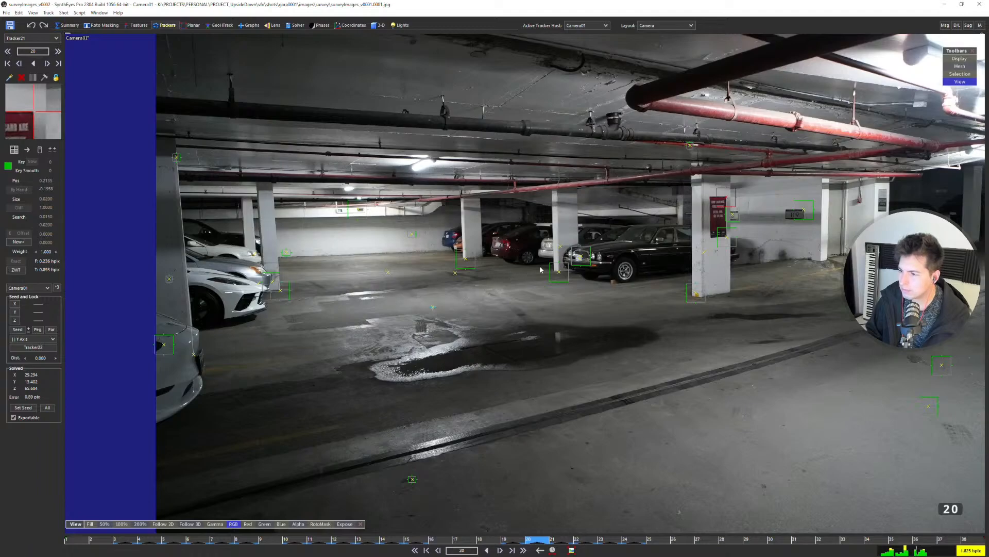
Add a tracker on the red poster's lower-left corner on frame 20.
scroll(541, 269, up, 5)
click(691, 234)
scroll(676, 218, up, 2)
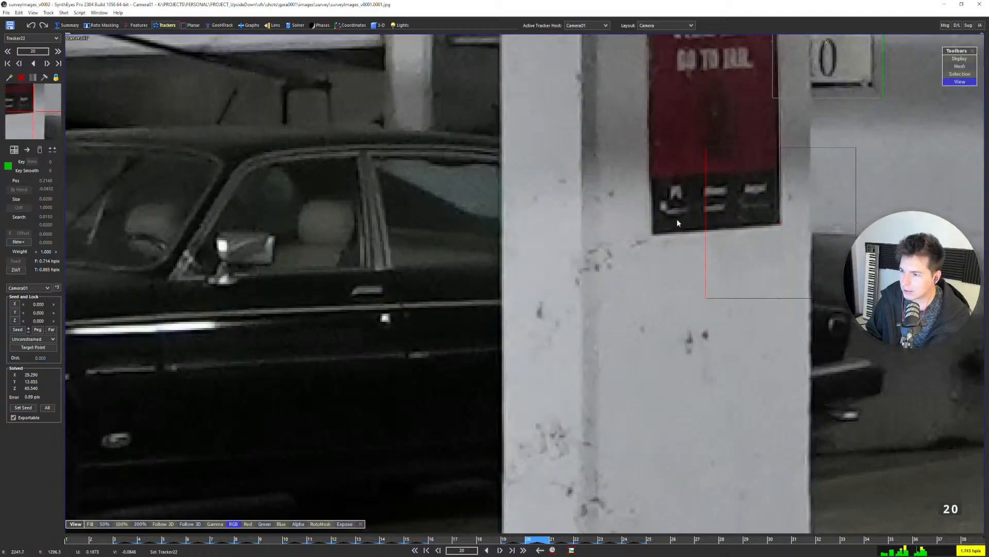
key(c)
click(653, 235)
key(5)
scroll(618, 240, down, 3)
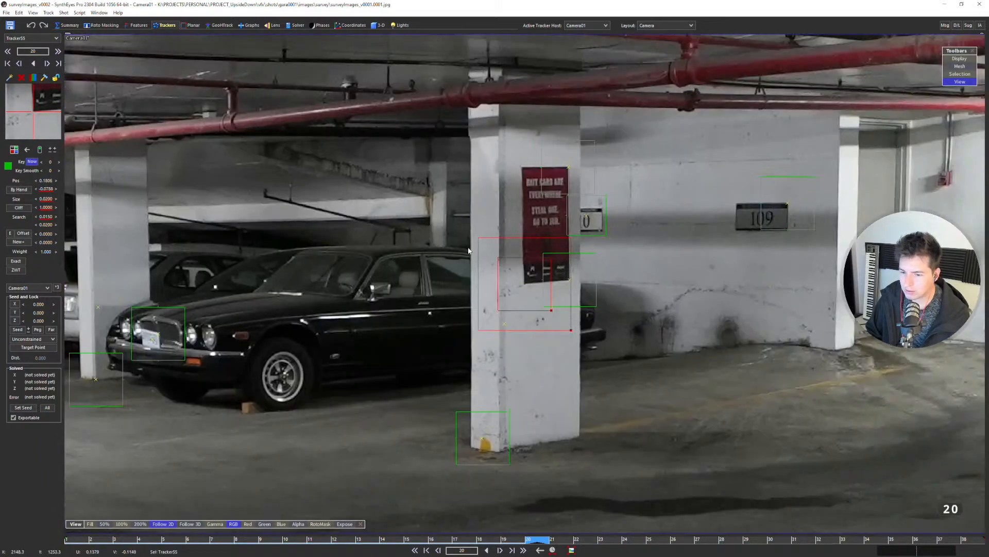
Key the new tracker on the poster's lower-left corner on frame 19 and check it against frames 18 and 20.
key(s)
scroll(469, 251, down, 4)
scroll(469, 251, up, 4)
scroll(469, 251, down, 2)
key(5)
middle_drag(788, 294, 451, 254)
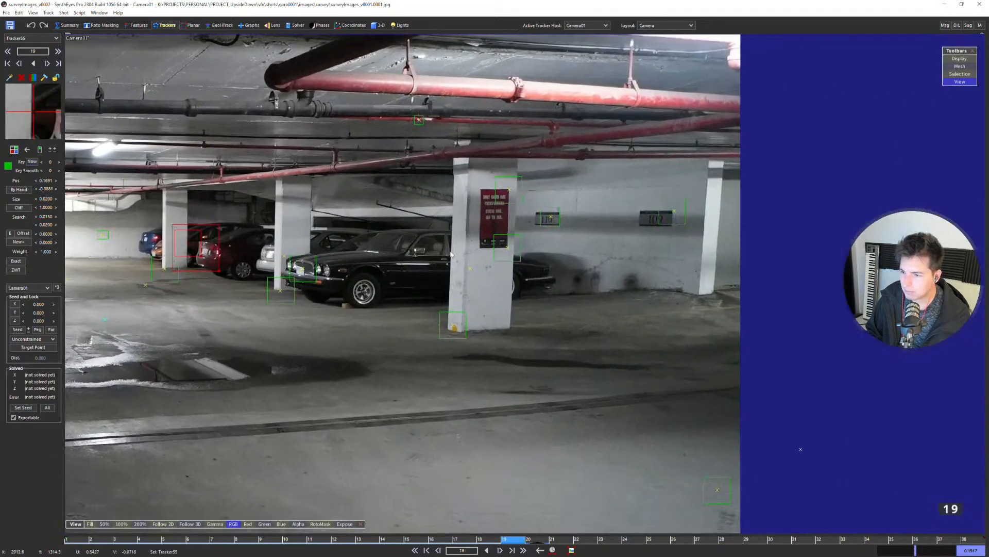
scroll(491, 239, up, 4)
drag(455, 271, 448, 272)
key(s)
scroll(470, 265, down, 5)
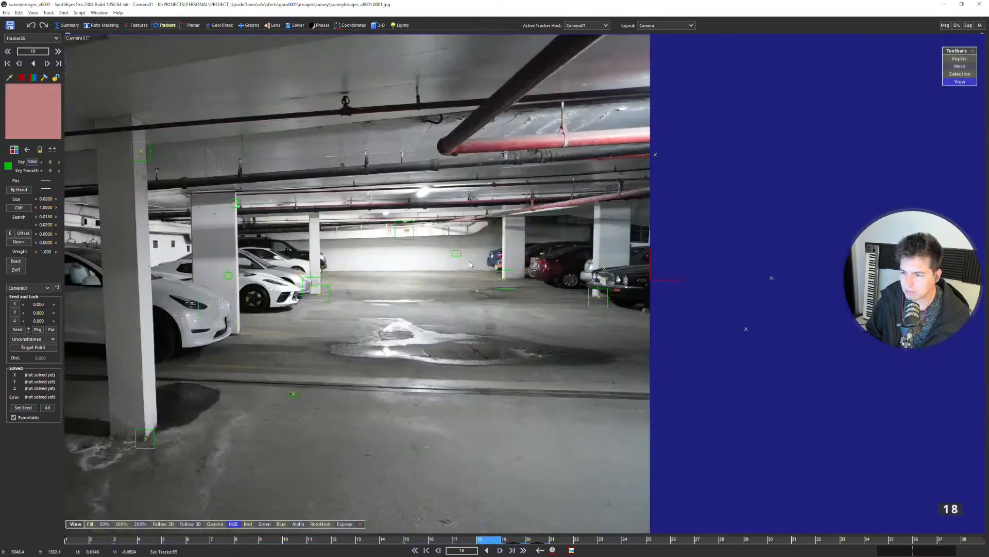
key(d)
key(d)
key(s)
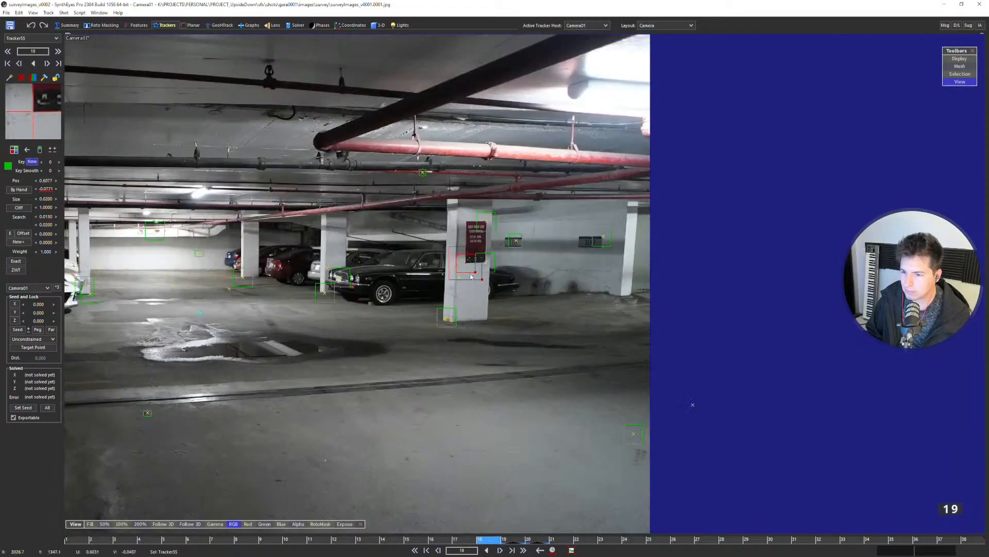
Key the tracker on the red poster's lower-left corner on frame 15.
key(s)
key(s)
key(s)
key(s)
scroll(313, 249, up, 5)
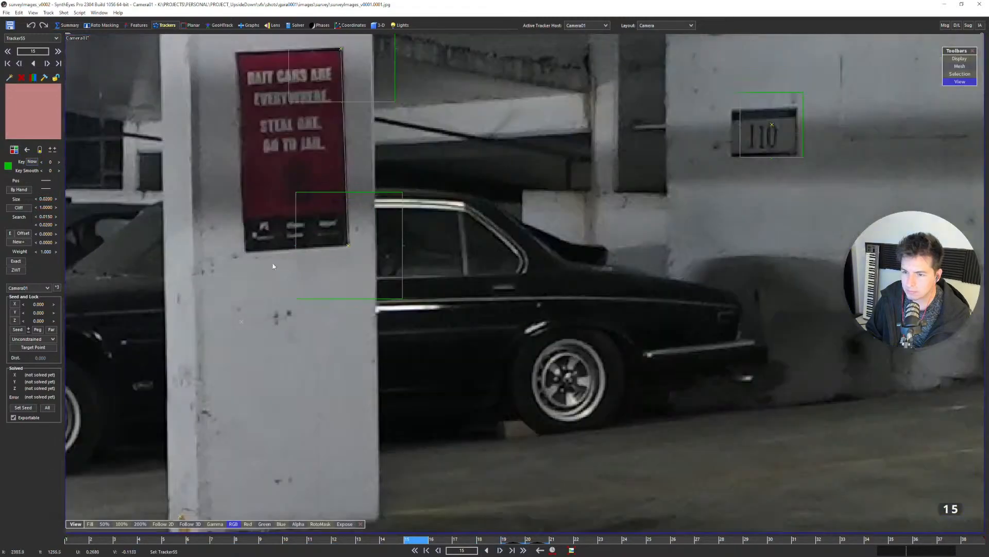
drag(238, 243, 243, 246)
Key the poster's lower-left corner tracker on frames 14 and 13.
scroll(403, 247, down, 4)
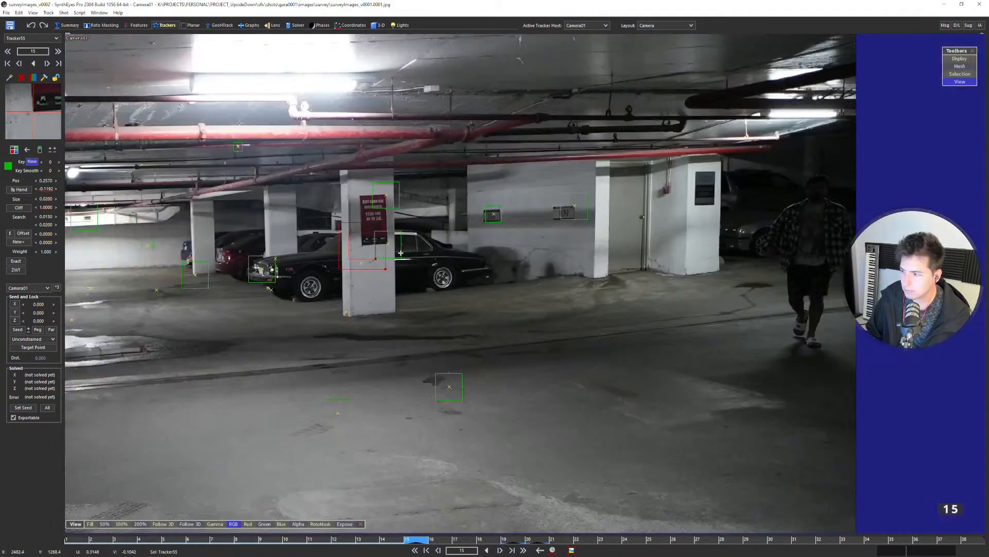
key(s)
middle_drag(406, 252, 788, 253)
scroll(318, 258, up, 4)
drag(340, 262, 346, 266)
scroll(348, 266, down, 4)
key(s)
middle_drag(350, 265, 715, 239)
scroll(468, 244, up, 4)
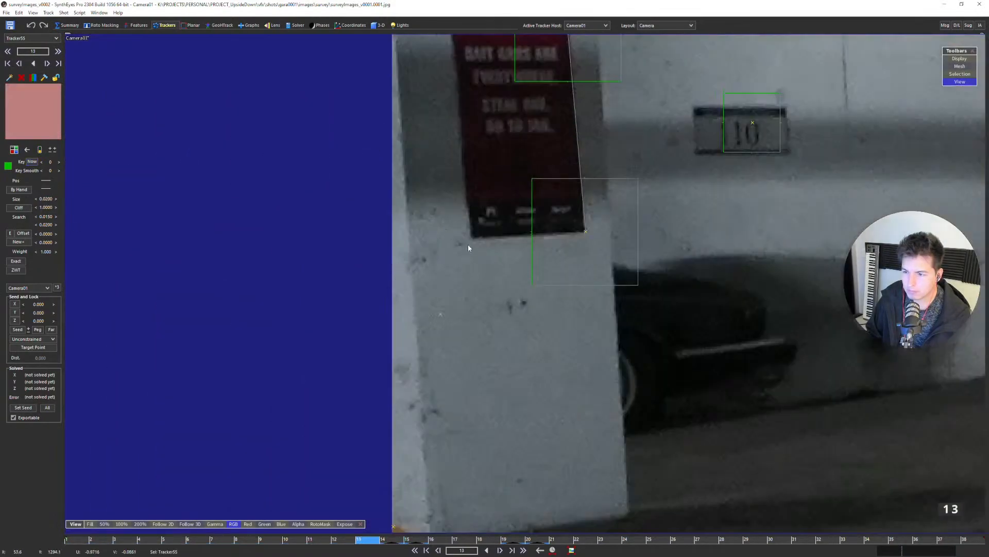
drag(468, 245, 511, 250)
Carry the poster's lower-left corner tracker back through frame 12 and key it on frame 11.
scroll(472, 239, down, 4)
key(s)
scroll(511, 247, up, 5)
scroll(509, 249, down, 4)
key(s)
middle_drag(585, 265, 287, 225)
scroll(394, 236, down, 2)
scroll(740, 235, up, 4)
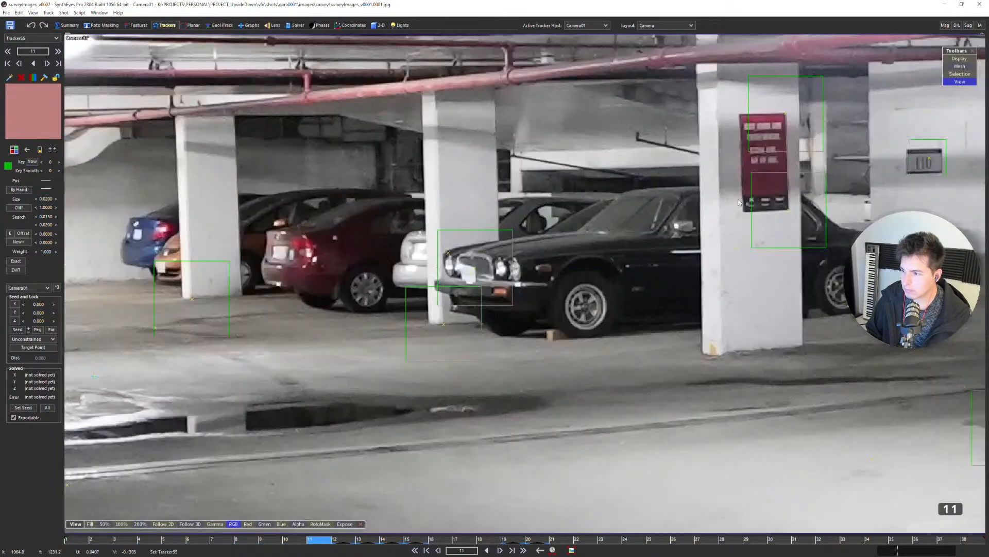
scroll(740, 203, up, 1)
drag(746, 212, 746, 215)
Key the poster's lower-left corner tracker on frames 10 and 8, skipping frame 9.
scroll(745, 215, down, 4)
key(s)
middle_drag(681, 240, 292, 250)
scroll(707, 235, up, 5)
drag(811, 270, 810, 277)
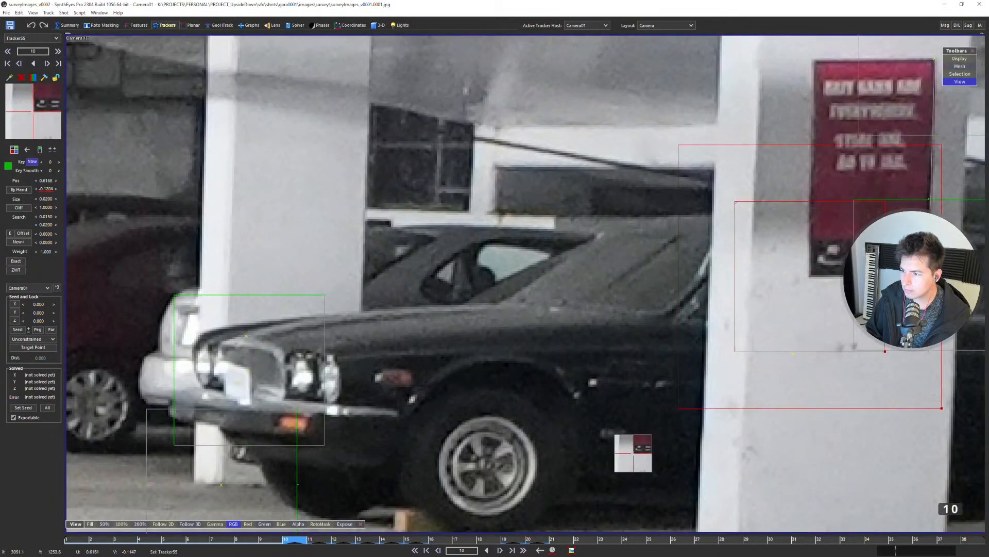
scroll(764, 289, down, 5)
key(s)
key(s)
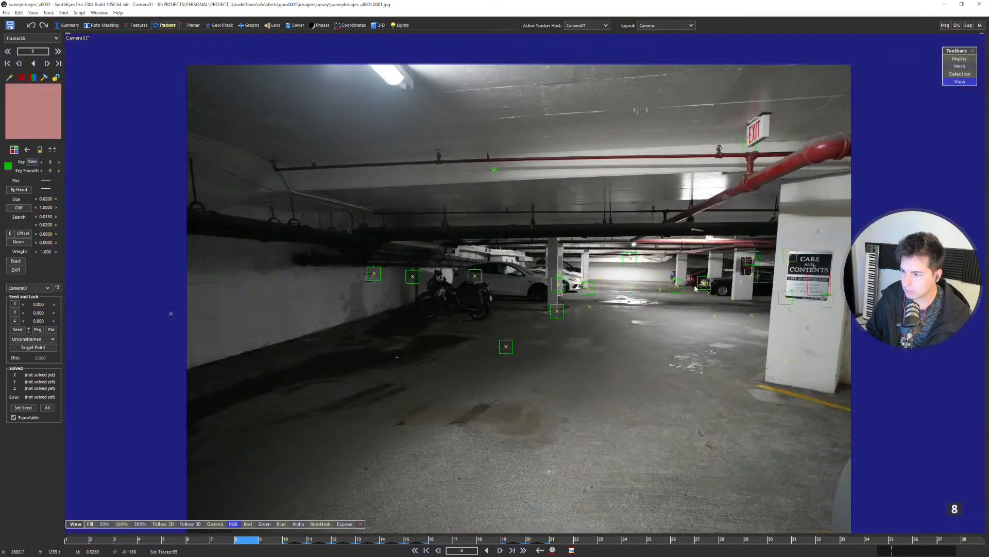
scroll(695, 288, up, 5)
click(696, 241)
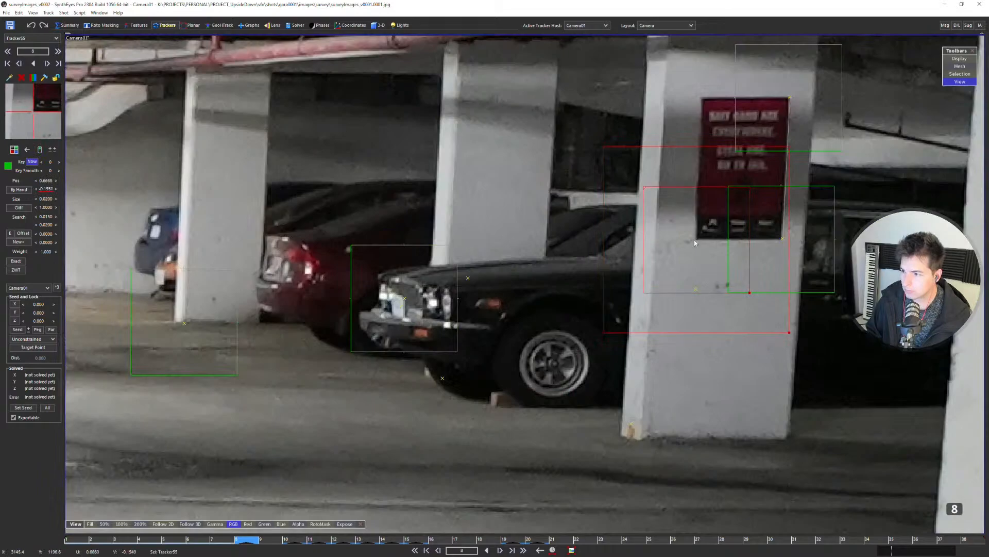
Continue the poster's lower-left corner tracker through frame 7 and key it on frame 6.
scroll(695, 243, down, 5)
key(s)
scroll(451, 248, up, 5)
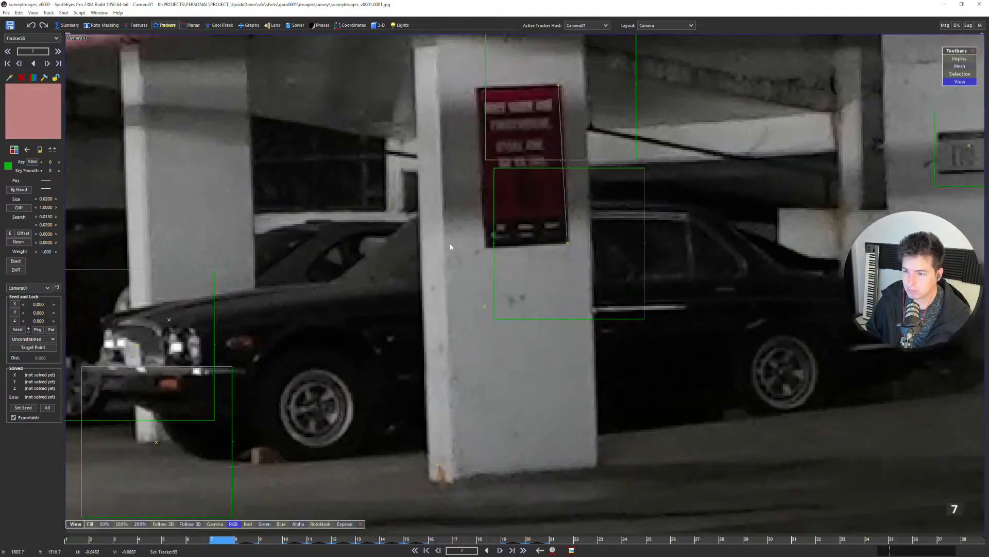
scroll(451, 248, down, 2)
scroll(516, 265, down, 3)
key(s)
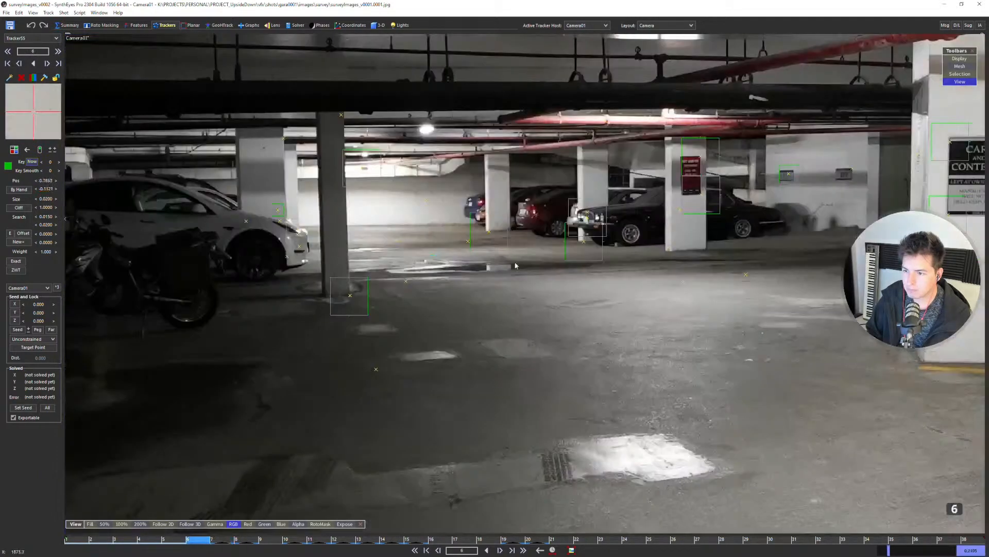
scroll(694, 195, up, 4)
click(650, 191)
scroll(648, 202, down, 5)
Place the tracker back on the poster's lower-left corner on frames 5 and 4.
key(s)
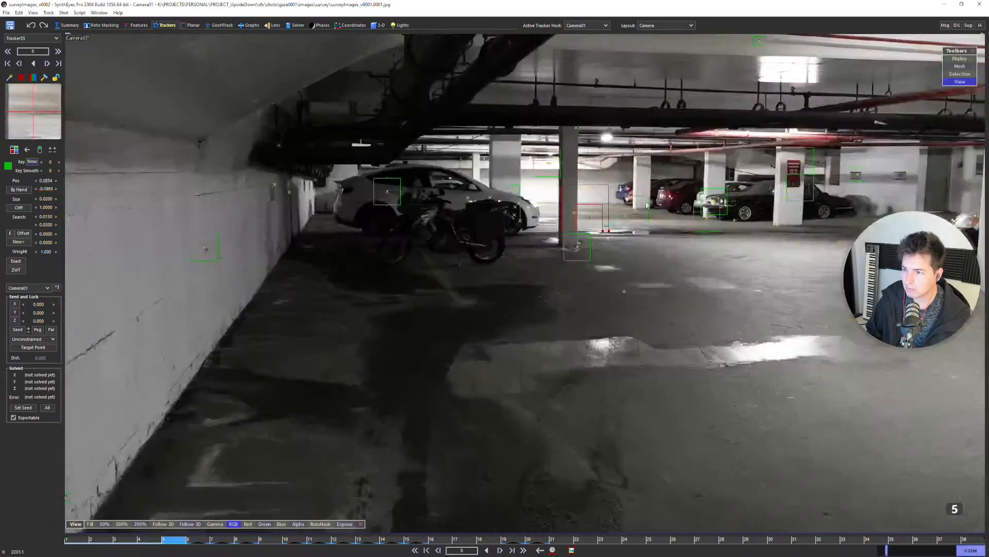
scroll(646, 205, up, 4)
click(464, 437)
scroll(732, 227, down, 5)
key(s)
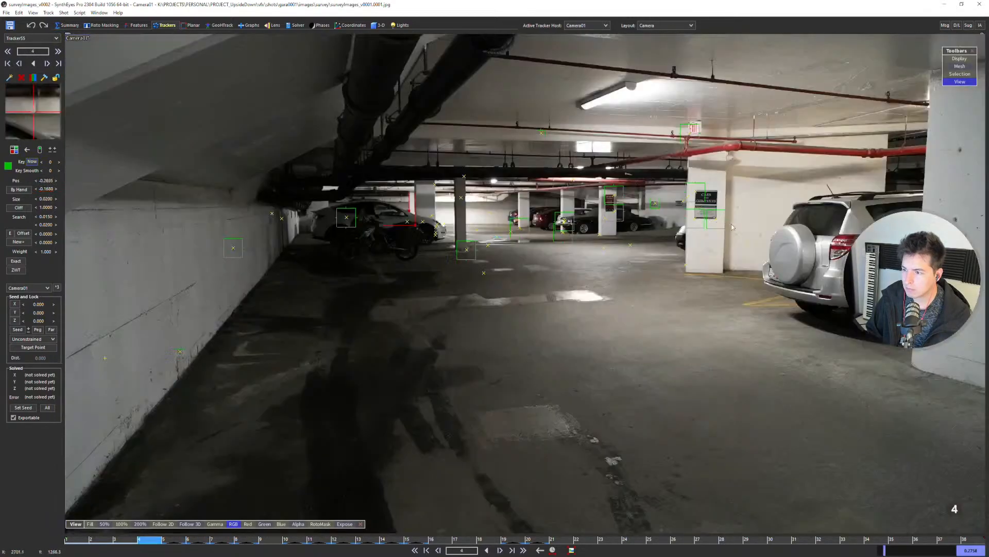
scroll(732, 227, up, 4)
click(632, 206)
Key the poster's lower-left corner tracker on frame 3 and check frame 2 for the poster.
scroll(627, 213, down, 5)
key(s)
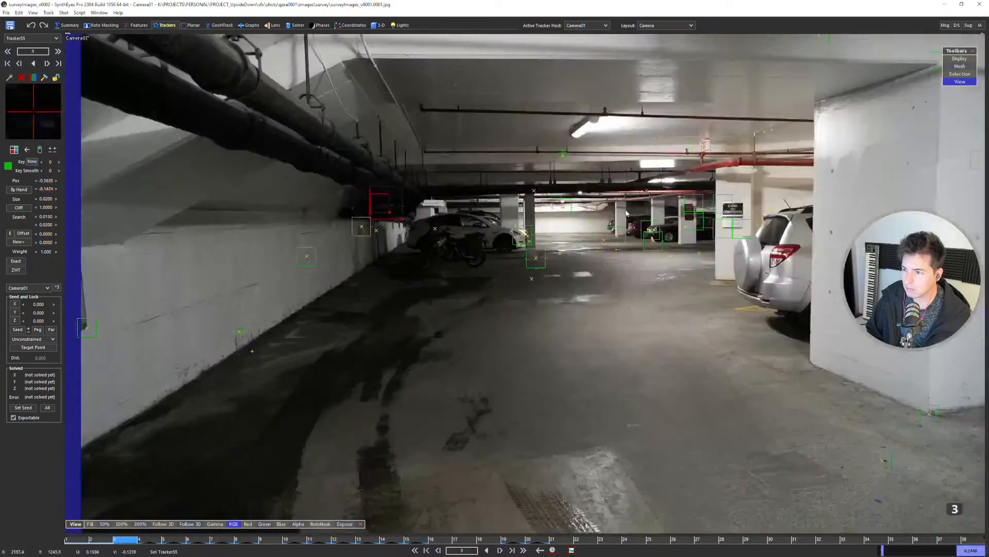
scroll(626, 213, up, 4)
click(635, 221)
scroll(637, 223, down, 5)
key(s)
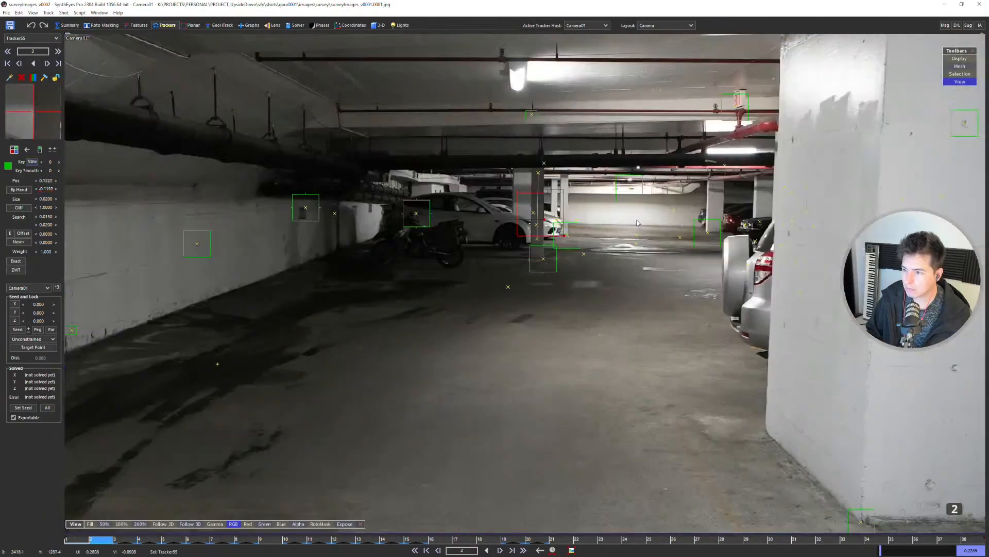
Go forward to frame 21 and key the poster's lower-left corner tracker on frames 21 and 22.
key(d)
key(d)
key(d)
key(d)
key(d)
key(d)
key(d)
key(d)
key(d)
key(d)
key(d)
key(d)
key(d)
key(d)
key(d)
key(d)
key(d)
key(d)
key(d)
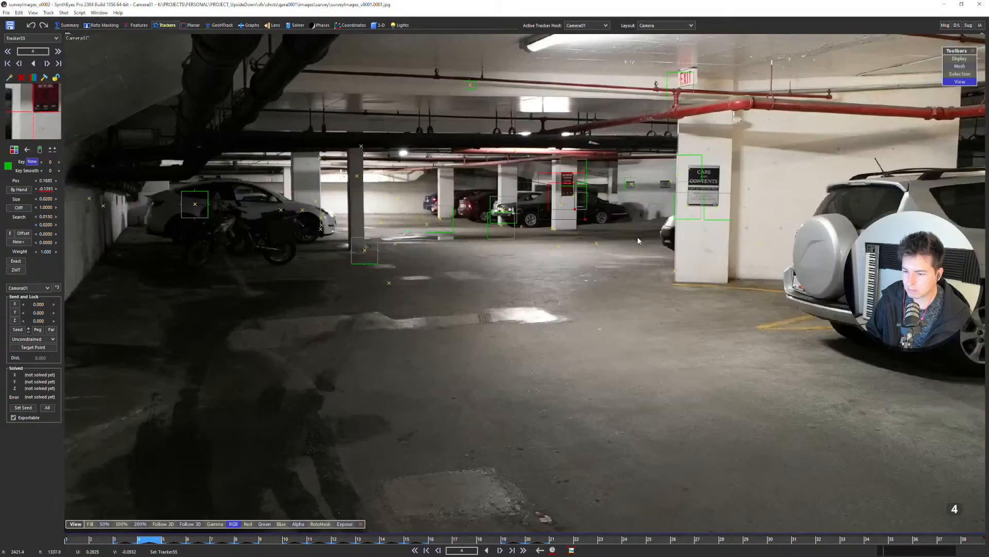
key(d)
scroll(642, 242, down, 3)
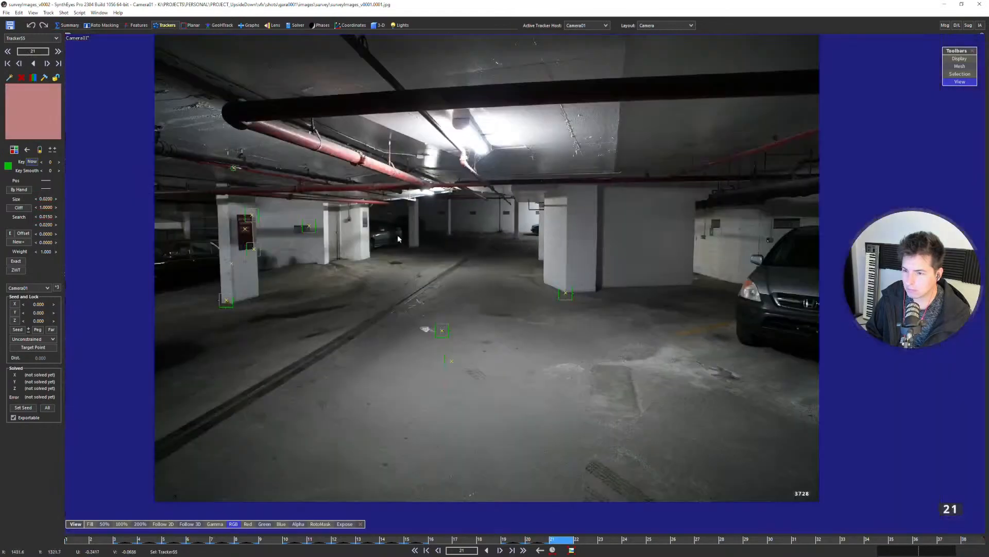
scroll(241, 265, up, 10)
click(277, 246)
scroll(277, 246, down, 5)
key(d)
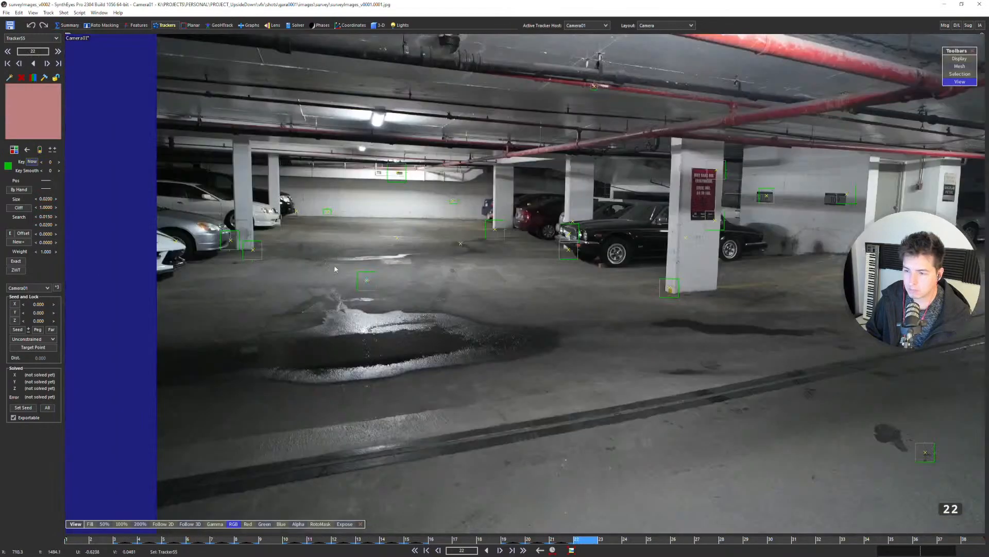
scroll(714, 207, up, 4)
click(632, 252)
Key the poster's lower-left corner tracker on frames 23 and 24.
key(d)
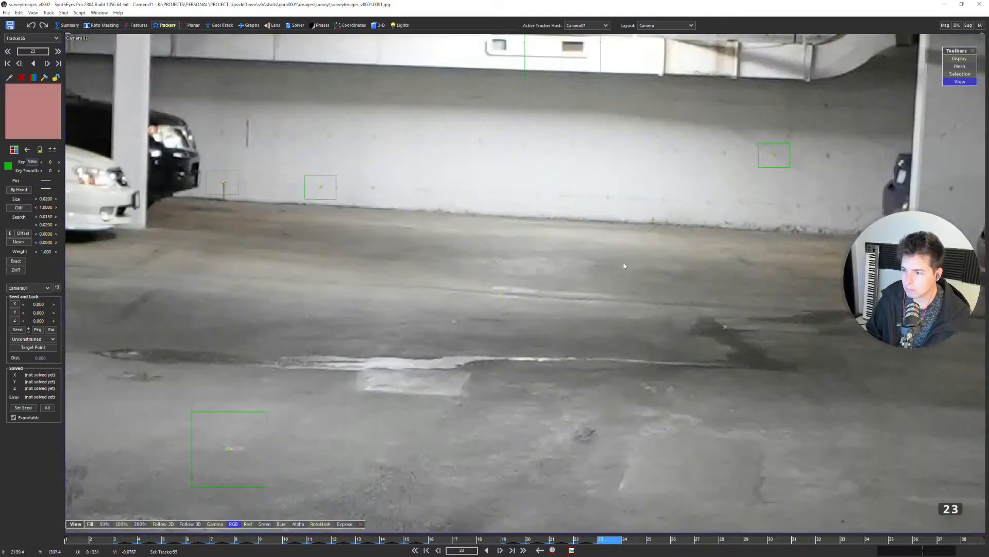
scroll(632, 252, down, 5)
scroll(821, 248, up, 5)
click(666, 317)
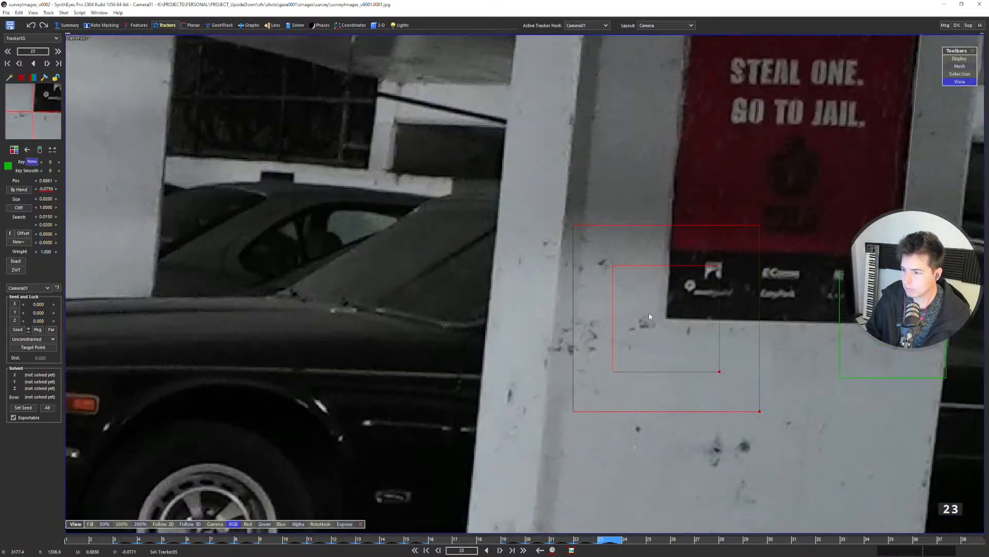
key(d)
scroll(648, 313, down, 5)
scroll(657, 320, up, 5)
click(655, 304)
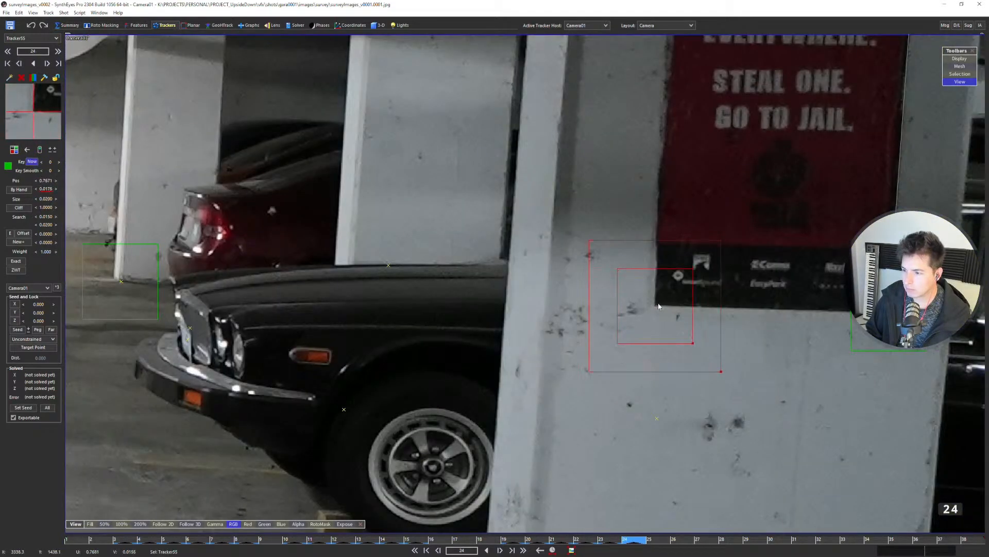
Look through frames 25 to 29 for the poster corner and return to frame 23.
key(d)
scroll(663, 308, down, 5)
key(d)
key(d)
key(d)
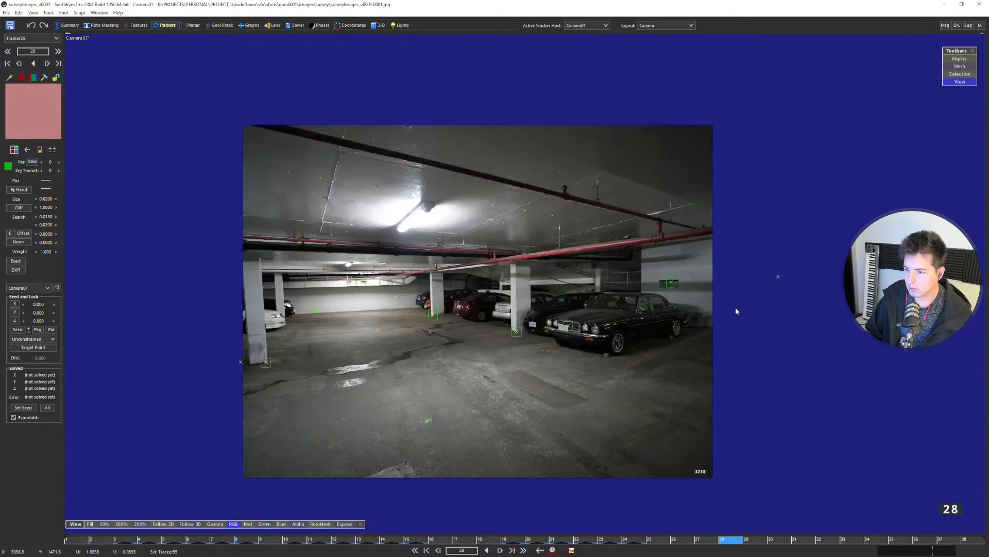
key(d)
key(s)
key(s)
key(s)
key(s)
key(s)
key(s)
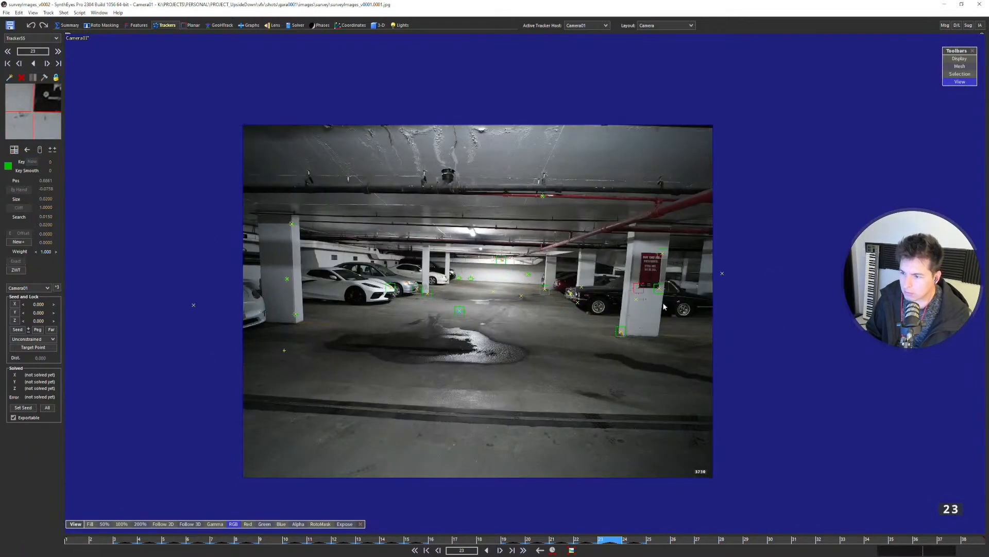
Link the poster's lower-left and lower-right corner trackers and constrain the pair parallel to the X axis.
scroll(660, 287, up, 5)
click(685, 265)
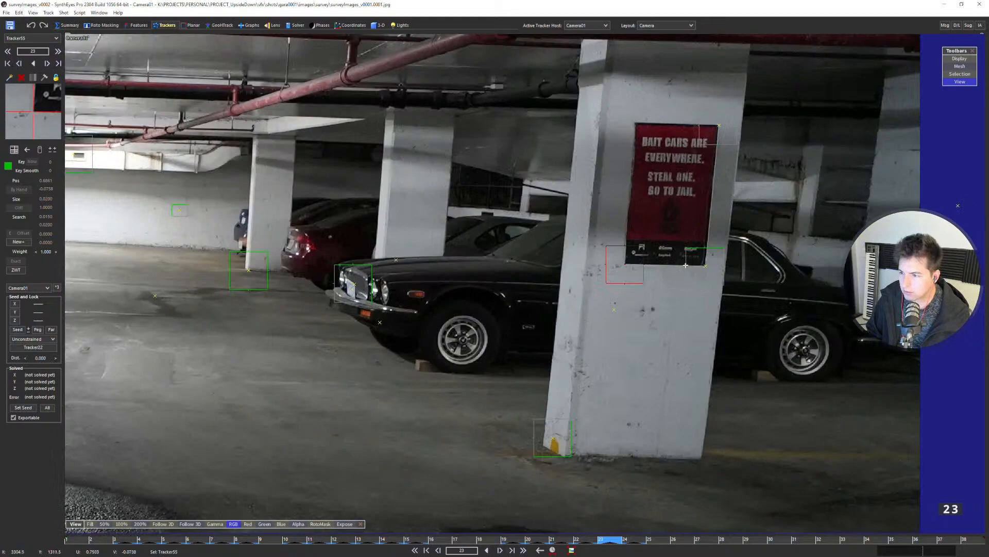
scroll(677, 273, up, 4)
click(32, 338)
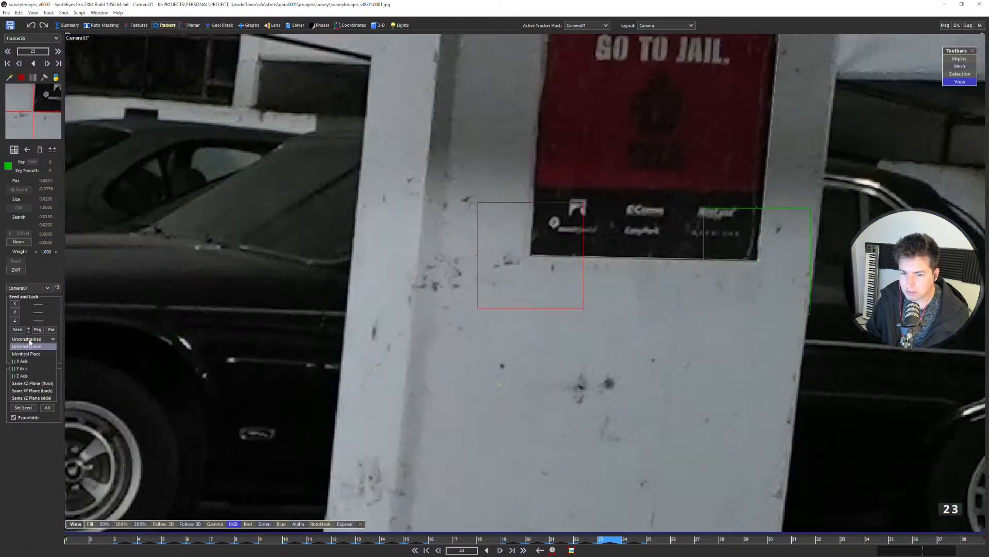
click(29, 362)
Switch to the quad view and refine the camera solve with the poster's new X-axis constraint.
key(q)
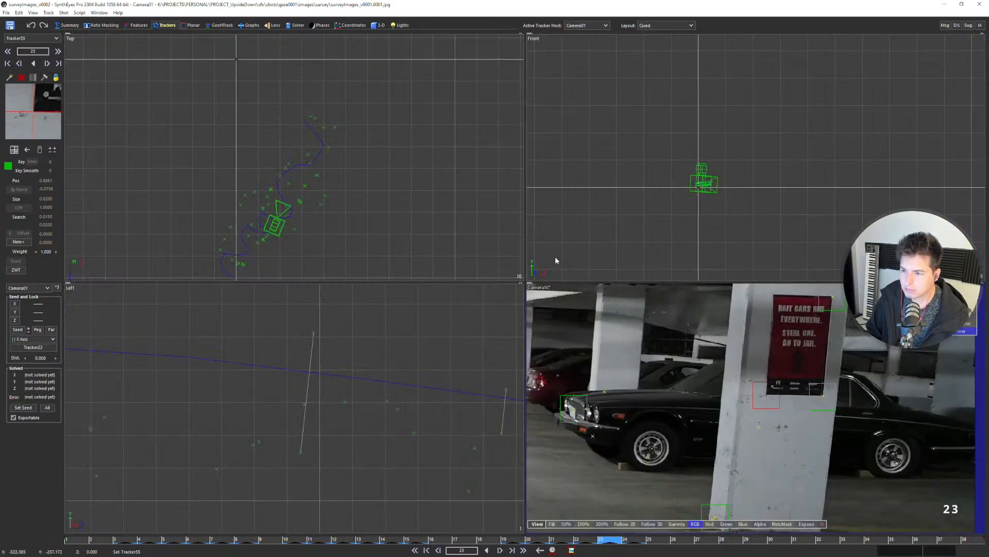
scroll(288, 173, down, 3)
scroll(287, 154, up, 3)
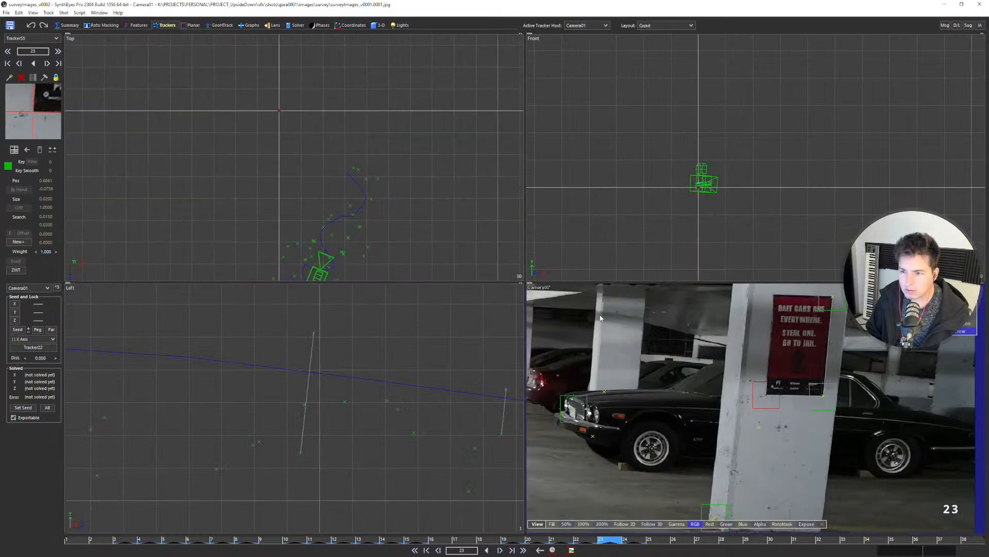
scroll(420, 364, down, 5)
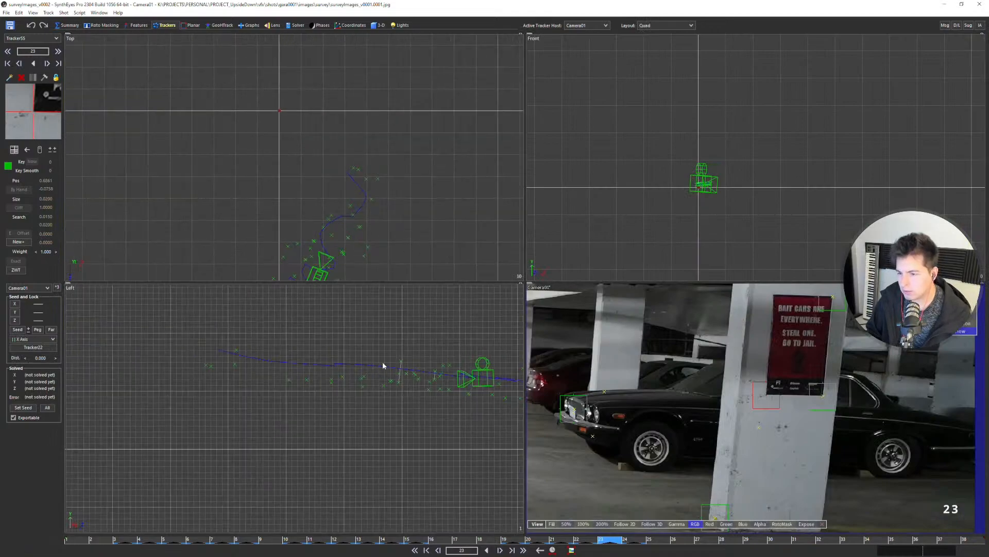
middle_drag(319, 200, 324, 87)
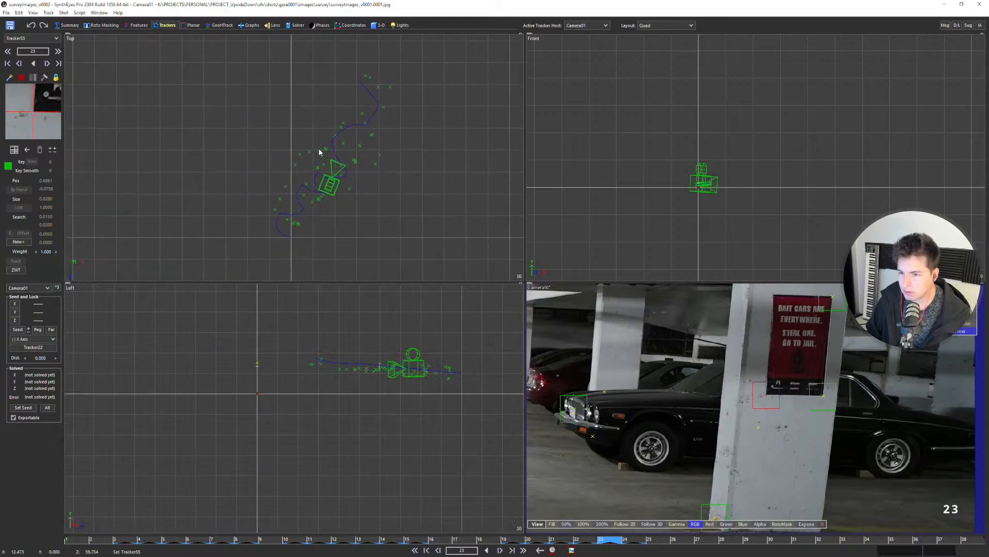
click(296, 25)
click(31, 53)
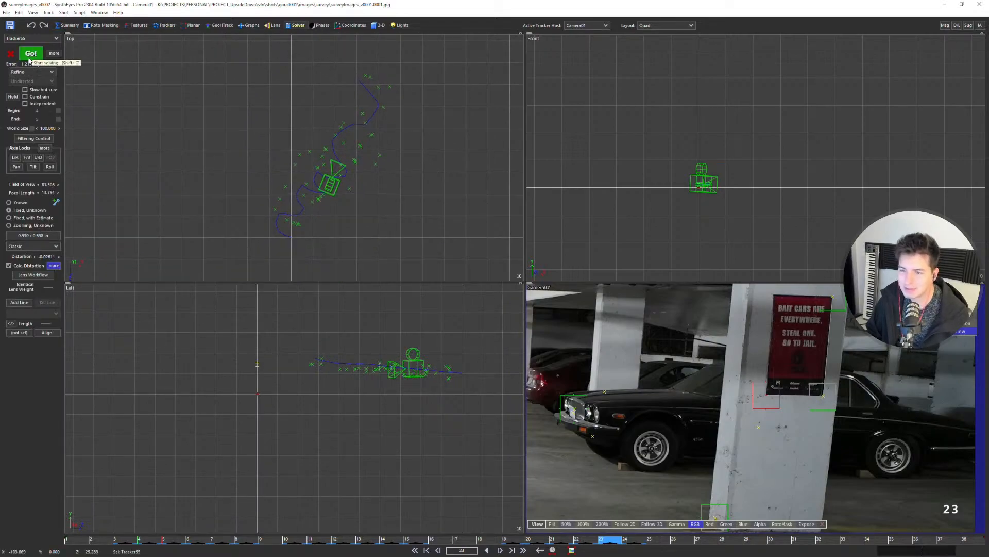
click(497, 377)
Examine the new solve's scale and orientation, and check the constraint settings of the white pillar's upper and lower trackers.
scroll(306, 142, down, 5)
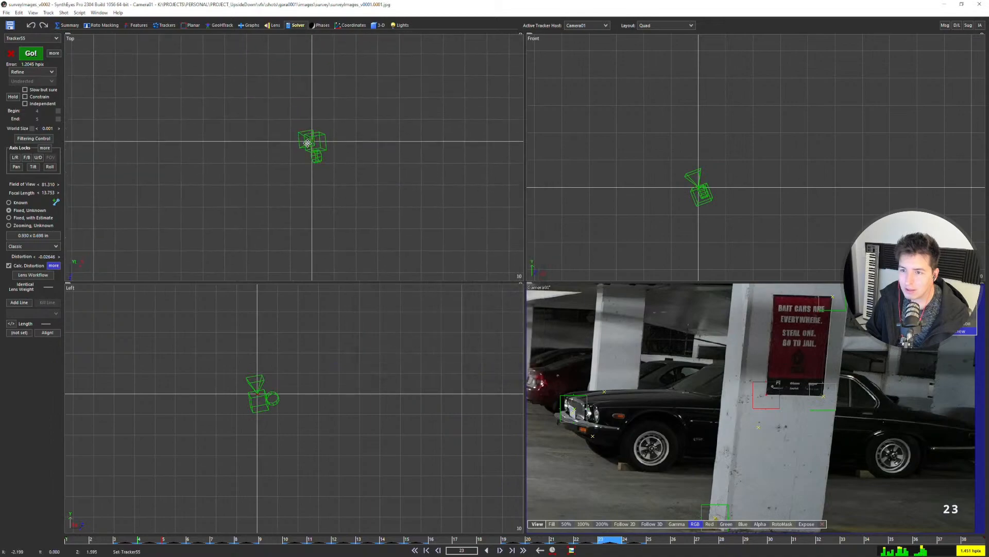
scroll(330, 154, down, 6)
scroll(282, 127, down, 10)
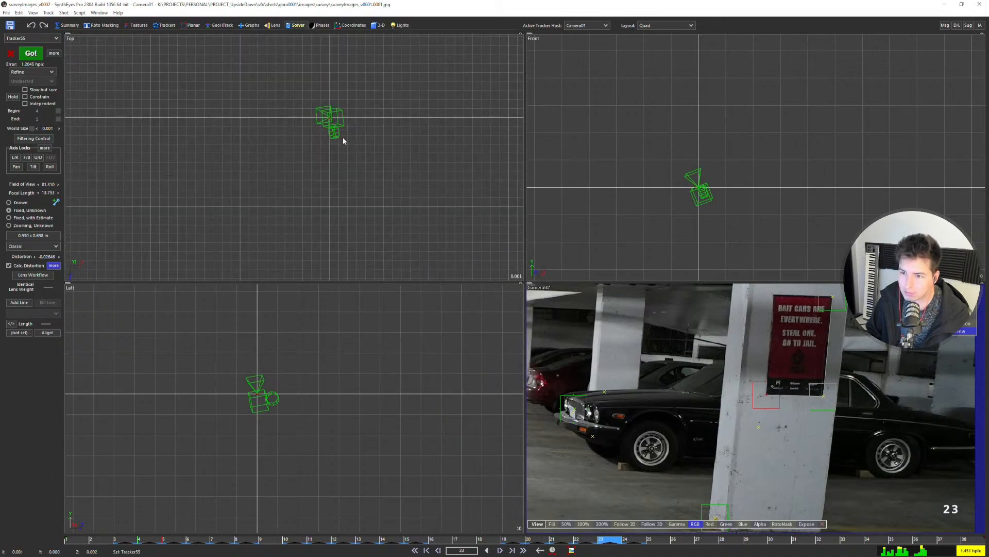
scroll(308, 117, down, 7)
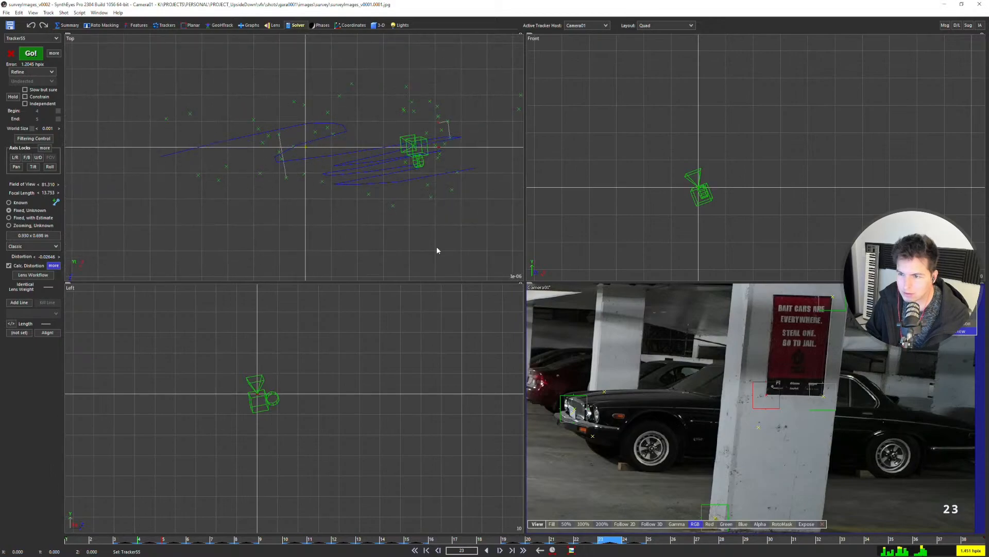
scroll(727, 368, down, 5)
middle_drag(728, 370, 951, 351)
click(617, 388)
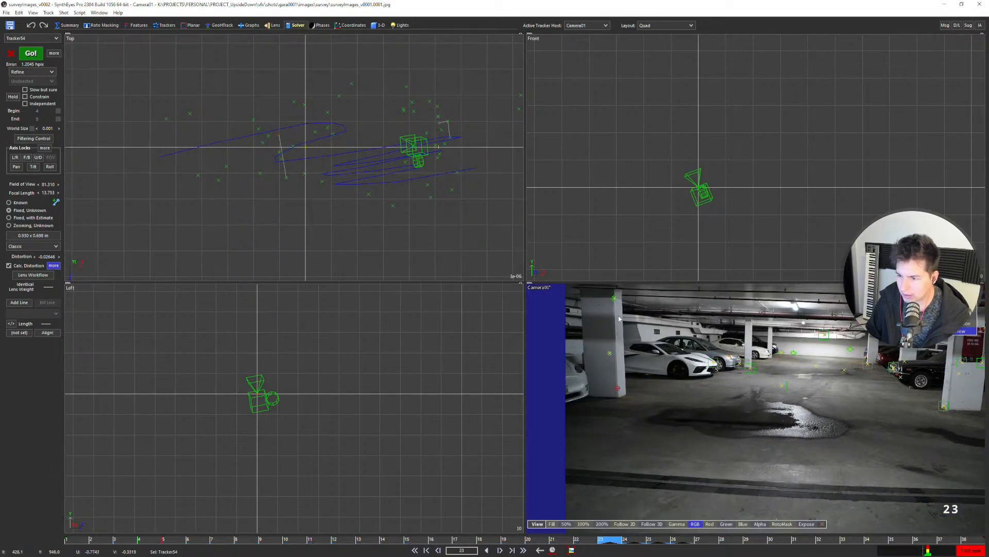
click(614, 298)
click(165, 24)
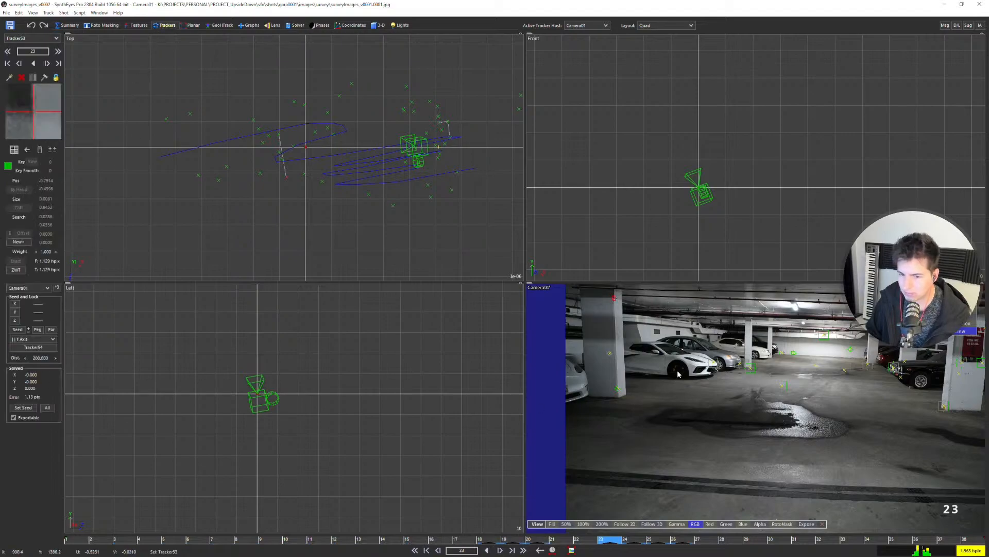
Set the X-axis lock of the poster's lower-left corner tracker to X-.
scroll(675, 340, down, 3)
key(F5)
scroll(646, 200, up, 4)
middle_drag(645, 197, 546, 428)
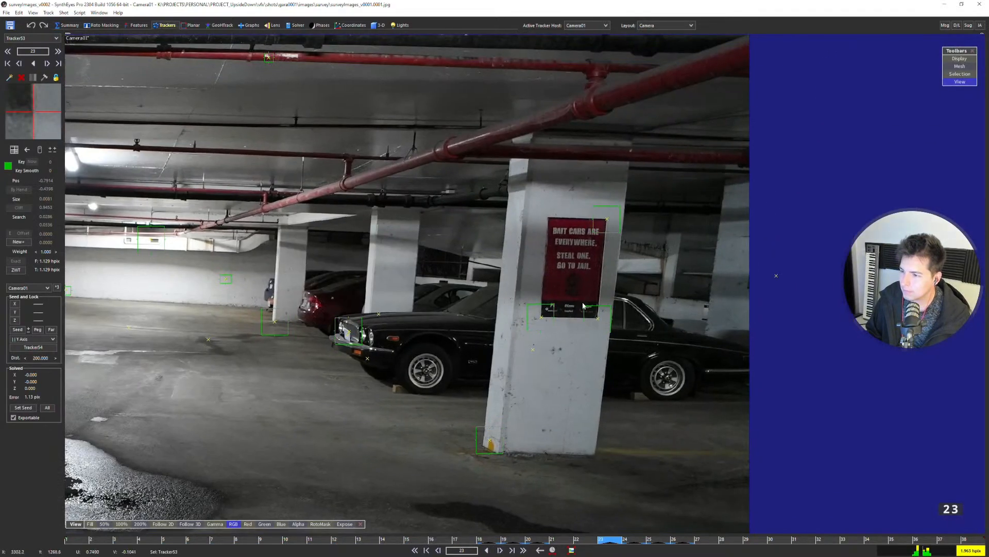
click(553, 318)
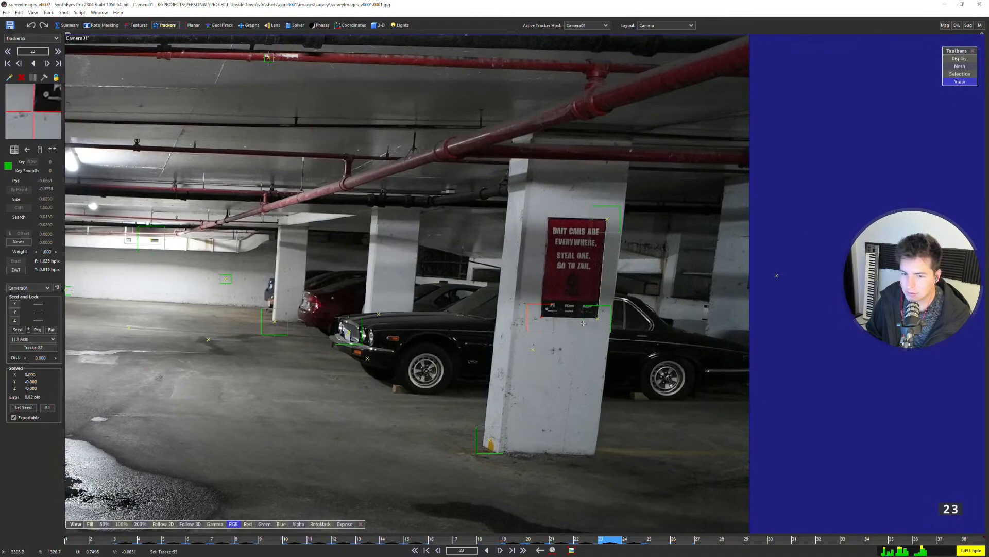
click(17, 308)
click(17, 306)
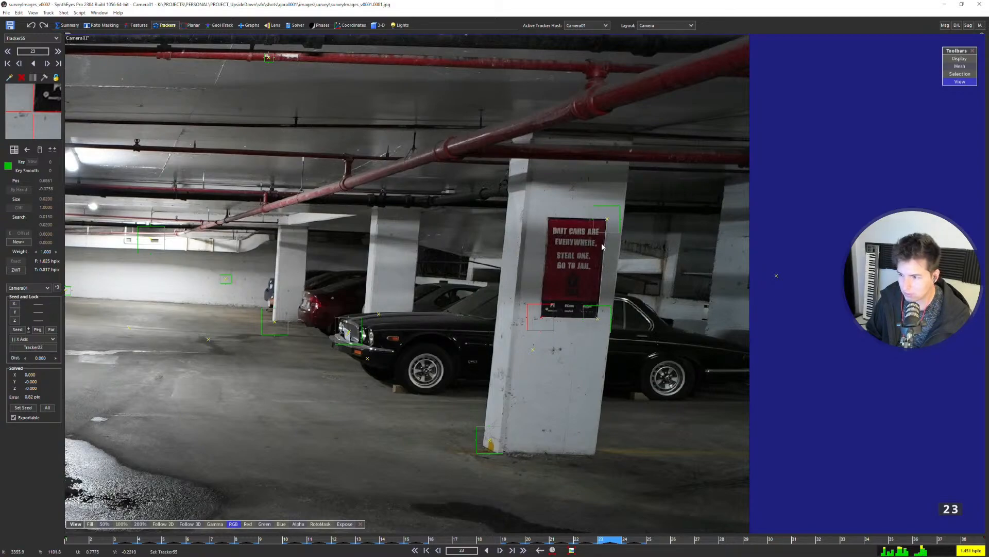
Check the poster's upper-right corner tracker and set the Y-axis lock of the white pillar's upper tracker to Y+.
click(607, 219)
scroll(454, 249, down, 4)
middle_drag(240, 234, 399, 235)
scroll(398, 235, up, 3)
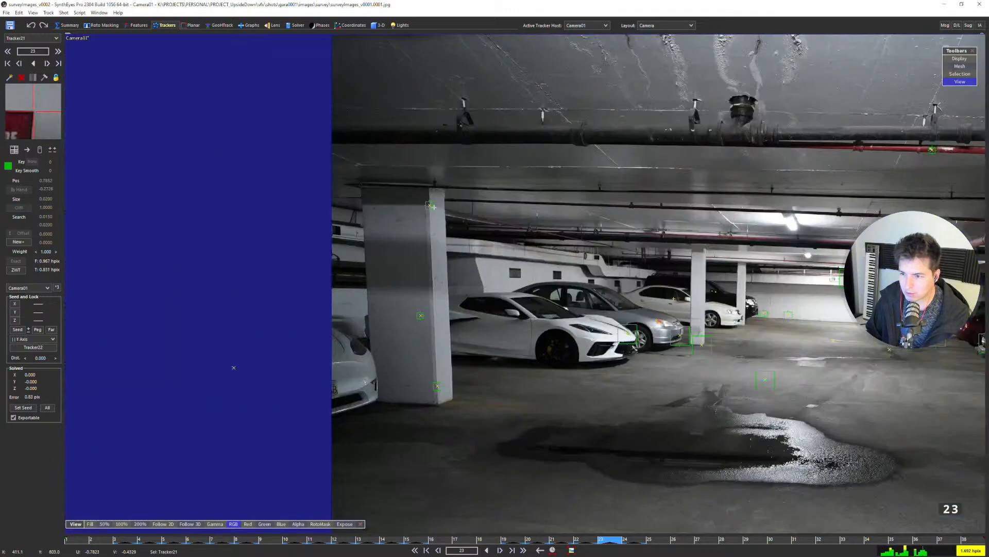
click(432, 206)
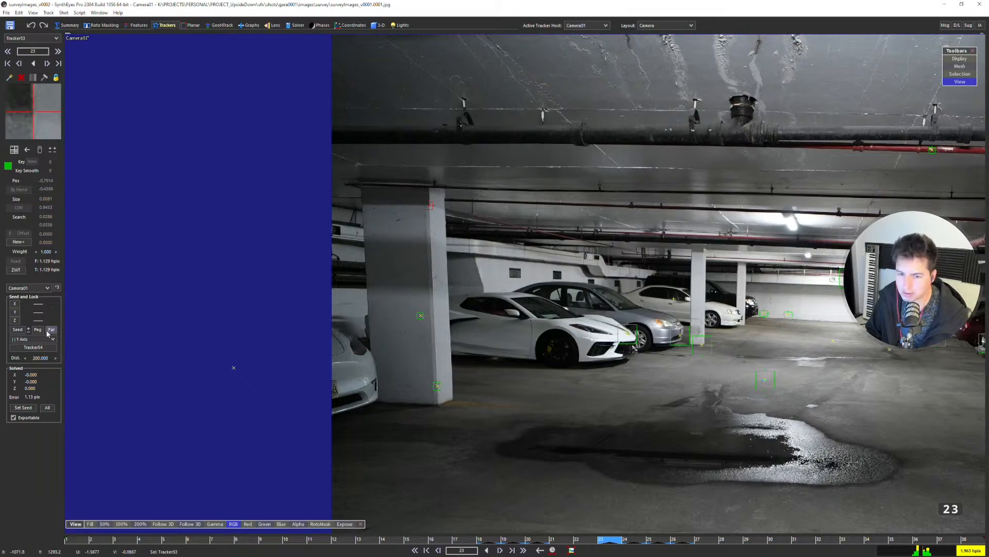
click(14, 312)
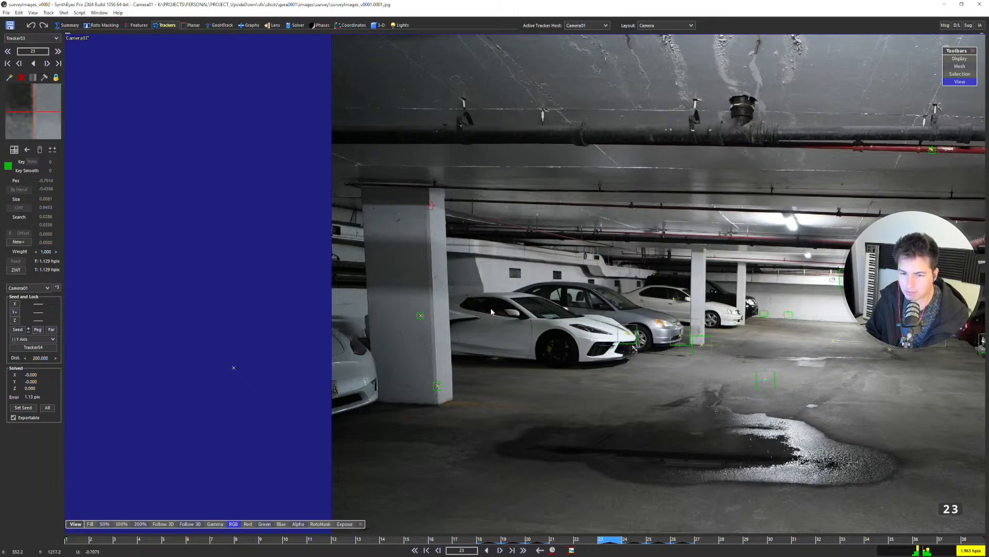
Return to the quad view, refine the camera solve with the changed axis locks and accept the solver report.
middle_drag(613, 325, 436, 243)
scroll(436, 243, down, 2)
key(7)
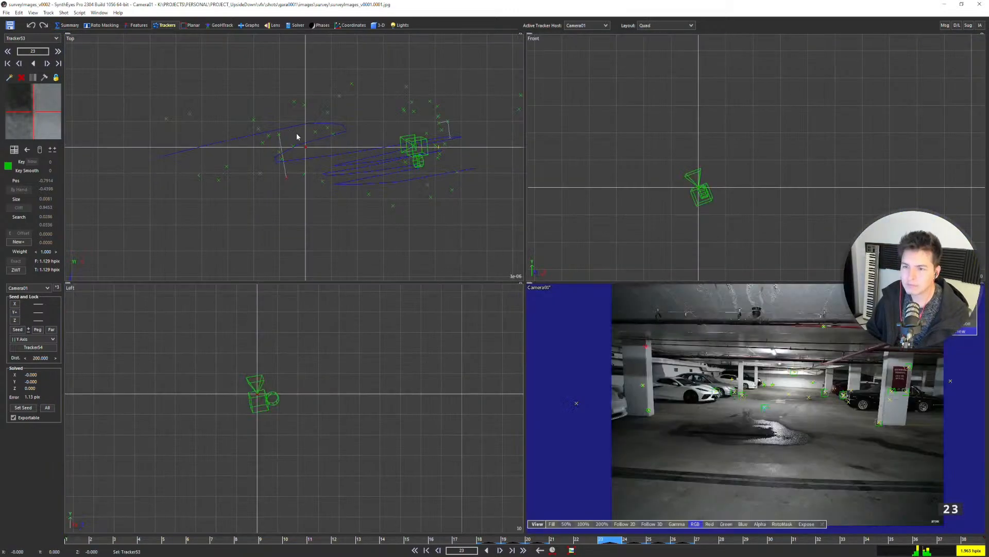
scroll(310, 151, down, 5)
key(shift+g)
click(493, 374)
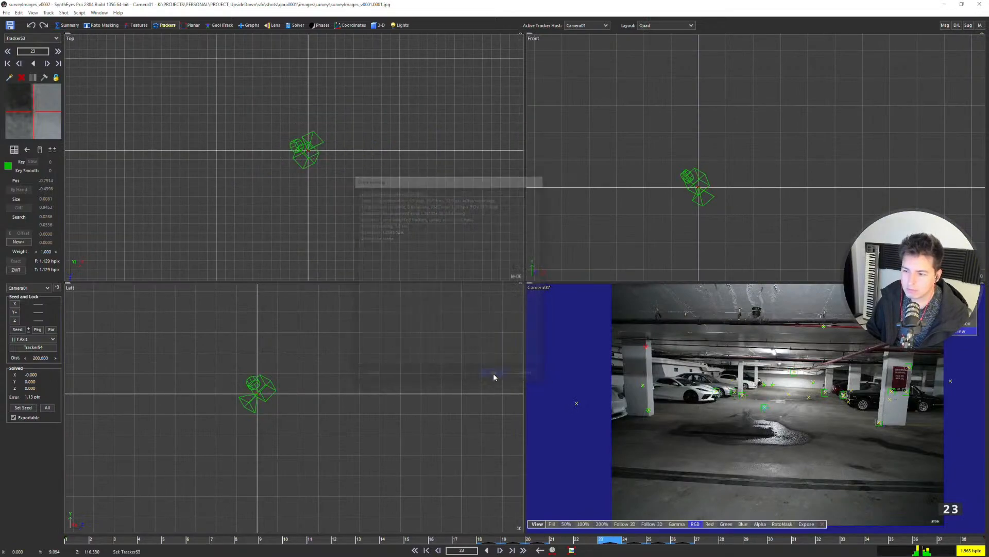
Examine the scale and orientation of the refined solve in the top and left views.
scroll(244, 397, up, 5)
scroll(387, 367, up, 5)
scroll(345, 328, up, 5)
scroll(292, 357, up, 5)
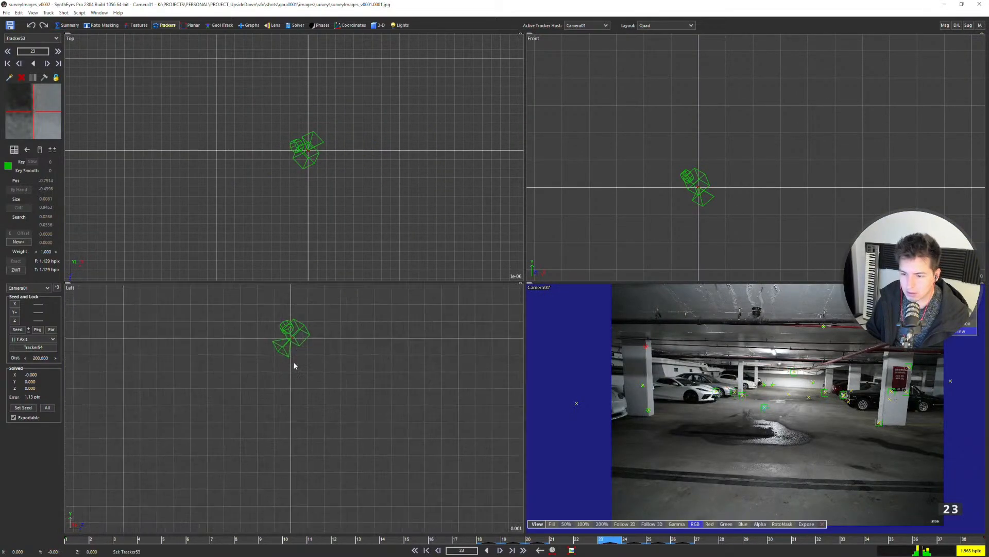
scroll(294, 365, up, 10)
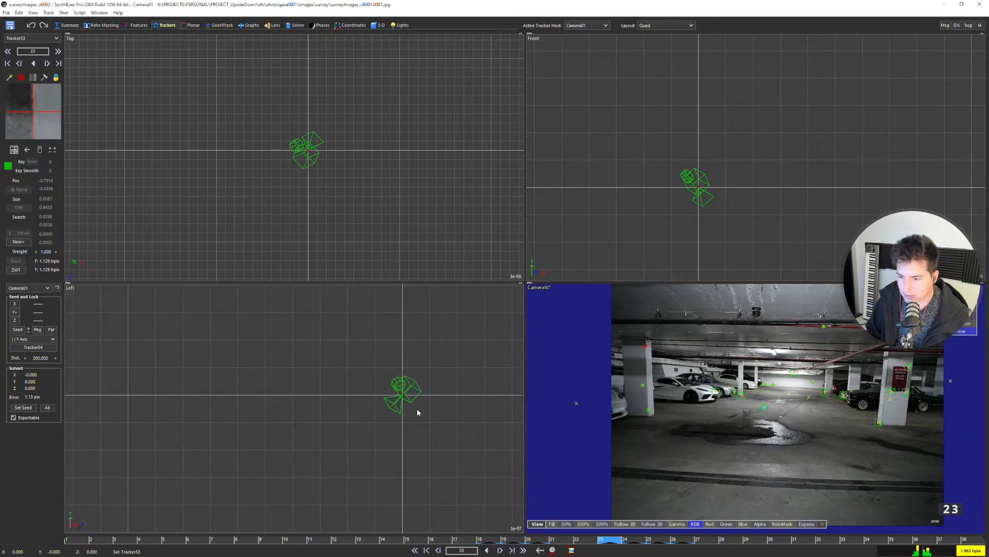
scroll(397, 391, up, 3)
scroll(303, 368, up, 2)
Show the list of constrained points and inspect the white pillar's upper tracker constraint against its position in the image.
key(shift+c)
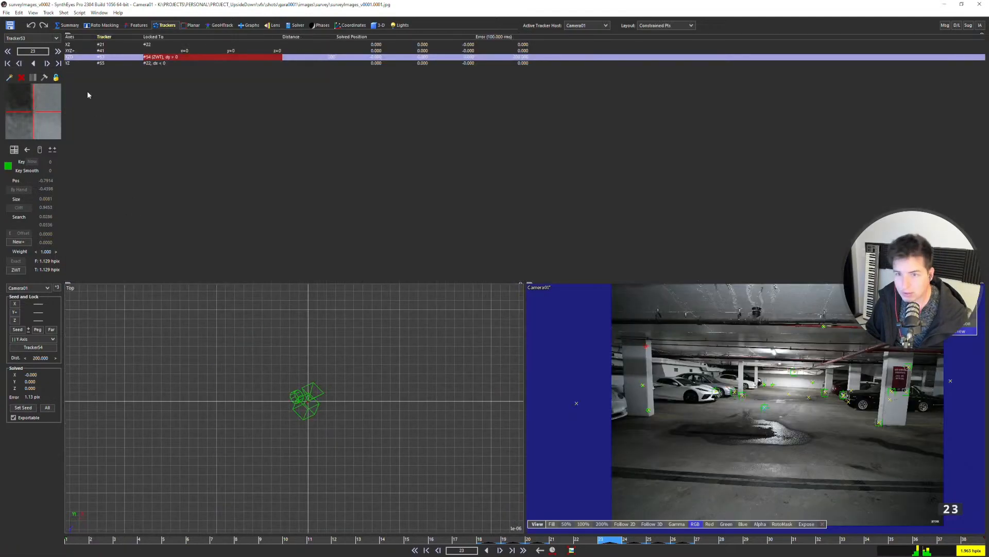
click(81, 46)
click(81, 57)
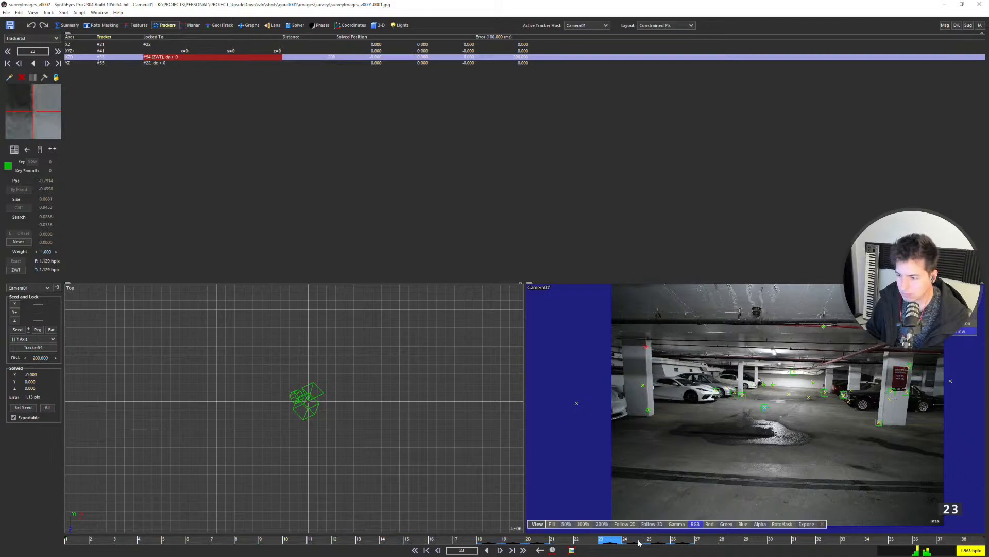
scroll(647, 351, up, 5)
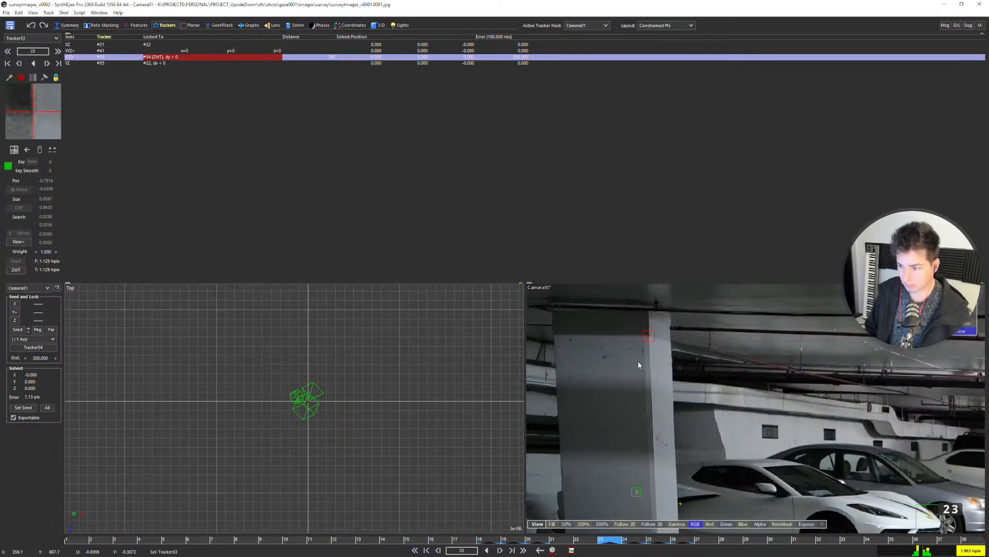
scroll(638, 361, down, 5)
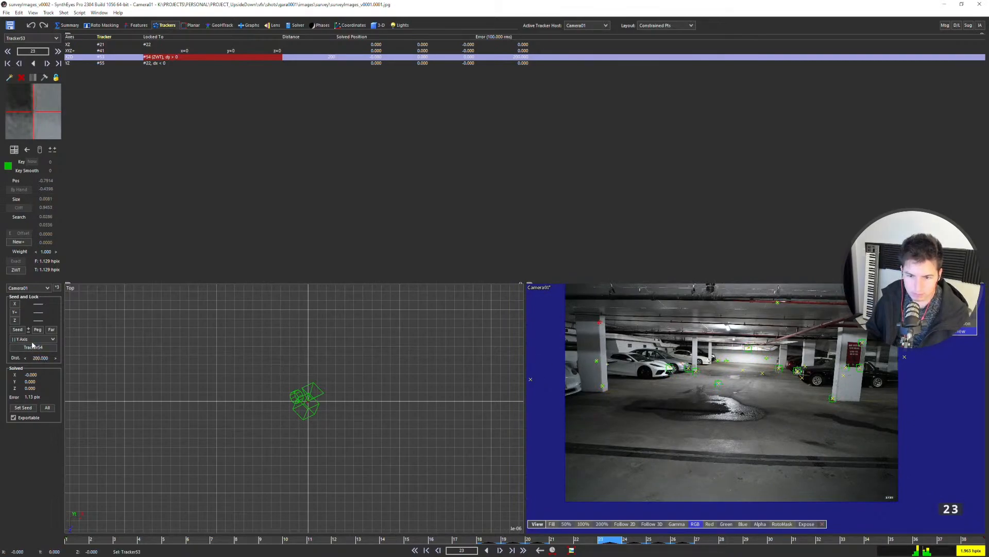
Mark the white pillar's upper tracker as a seed and refine the camera solve again.
right_click(175, 58)
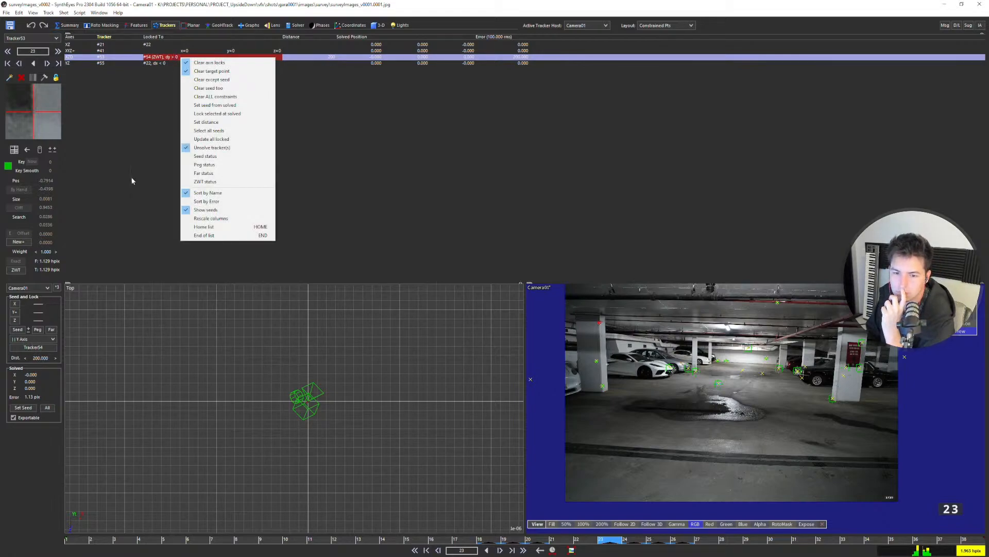
click(23, 328)
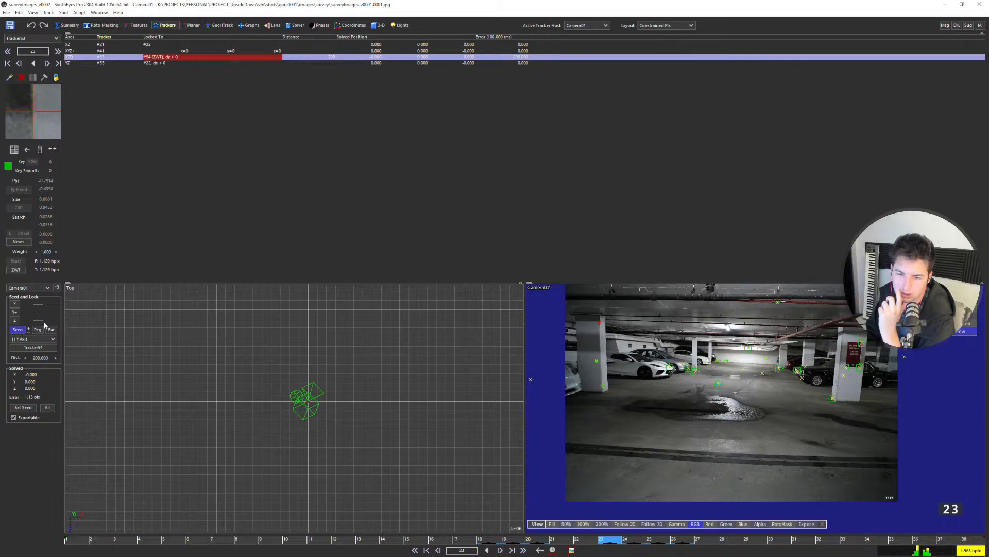
key(F9)
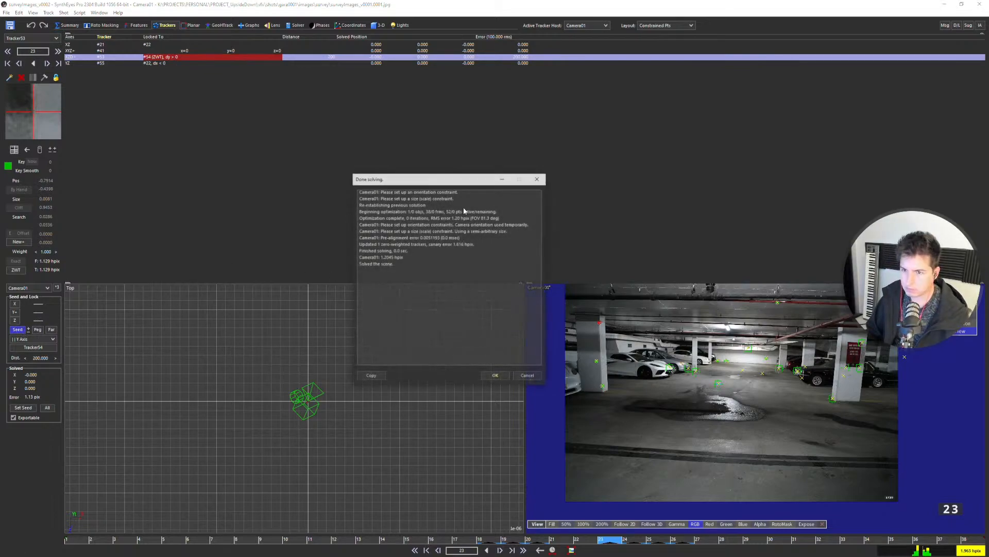
click(495, 375)
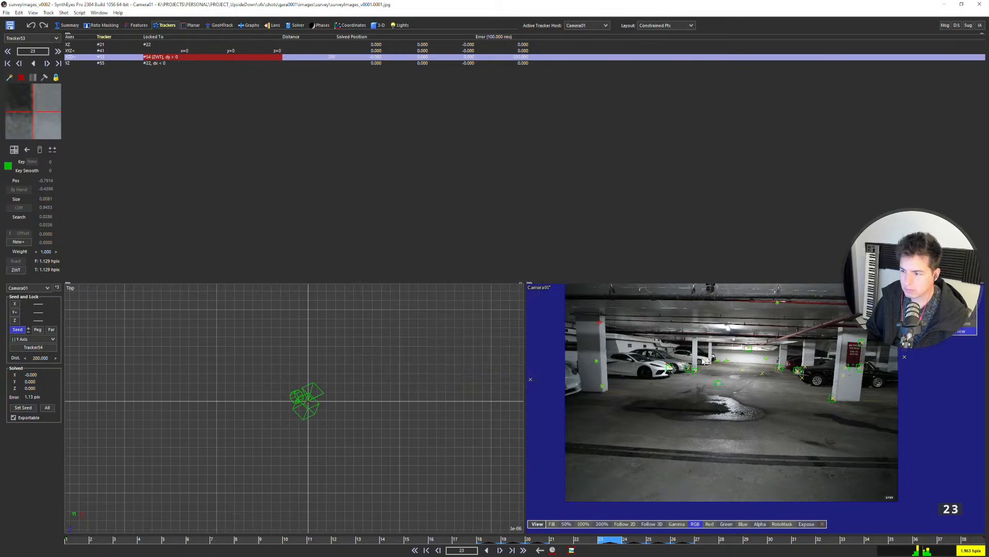
Check the constraint settings of the poster's lower-left and upper-right corner trackers in the full camera view.
middle_drag(847, 363, 795, 351)
scroll(798, 354, up, 3)
click(799, 355)
click(785, 350)
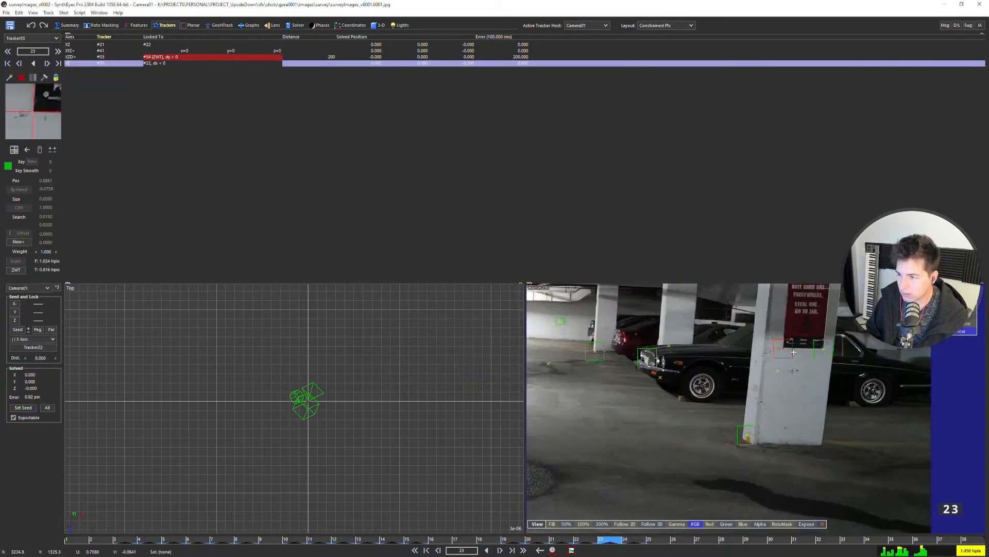
key(F2)
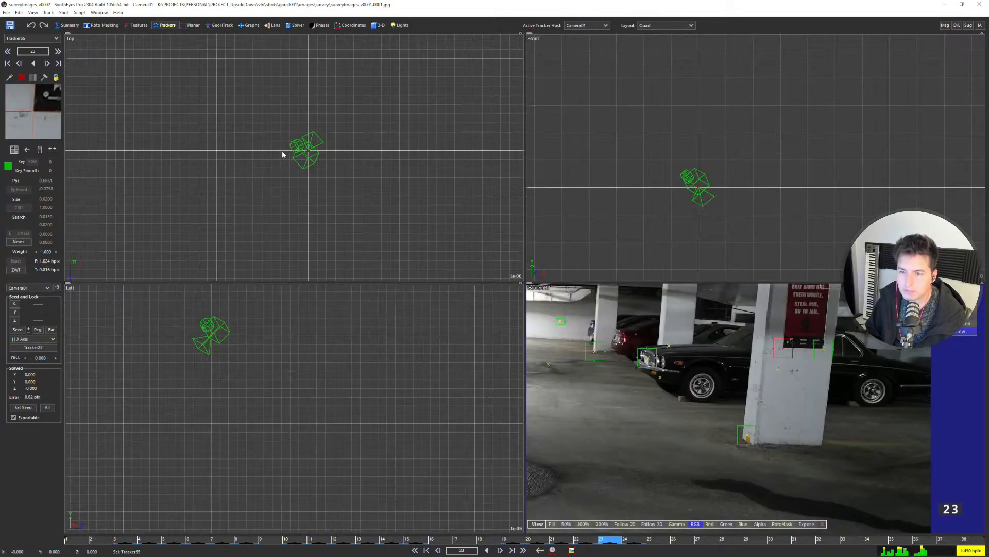
key(F5)
scroll(561, 324, down, 3)
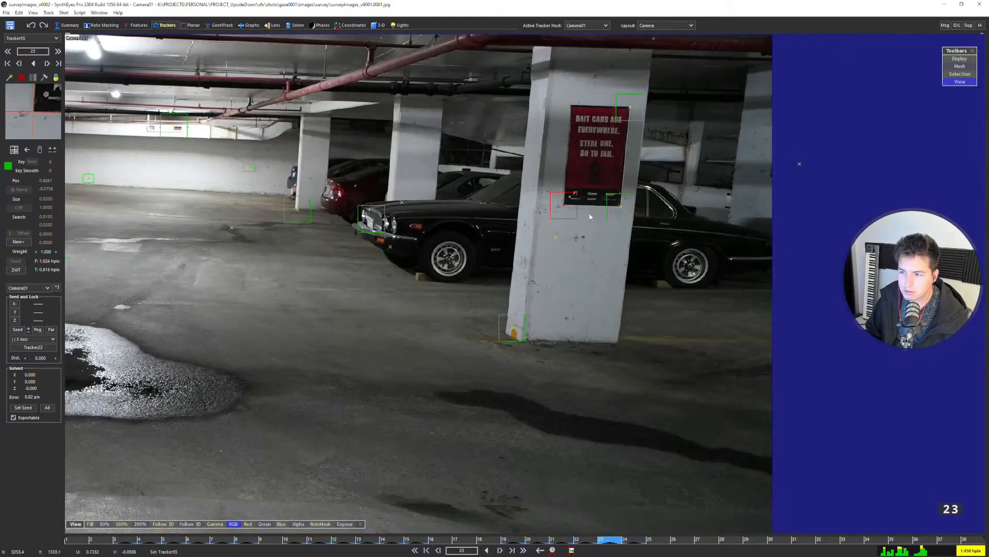
click(630, 118)
scroll(600, 150, down, 2)
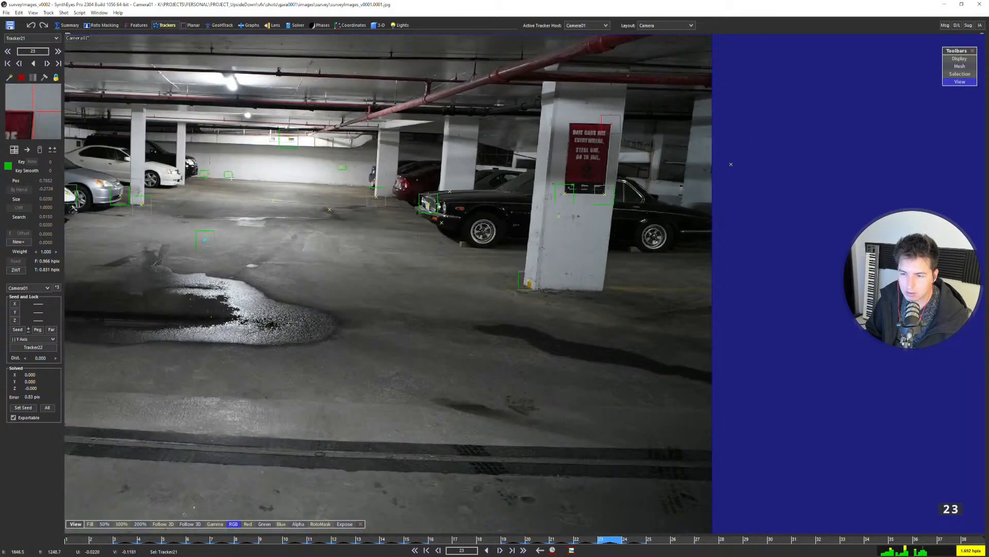
Compare the seed and lock settings of the white pillar's upper tracker with those of the poster's upper-right corner tracker.
middle_drag(320, 118, 753, 227)
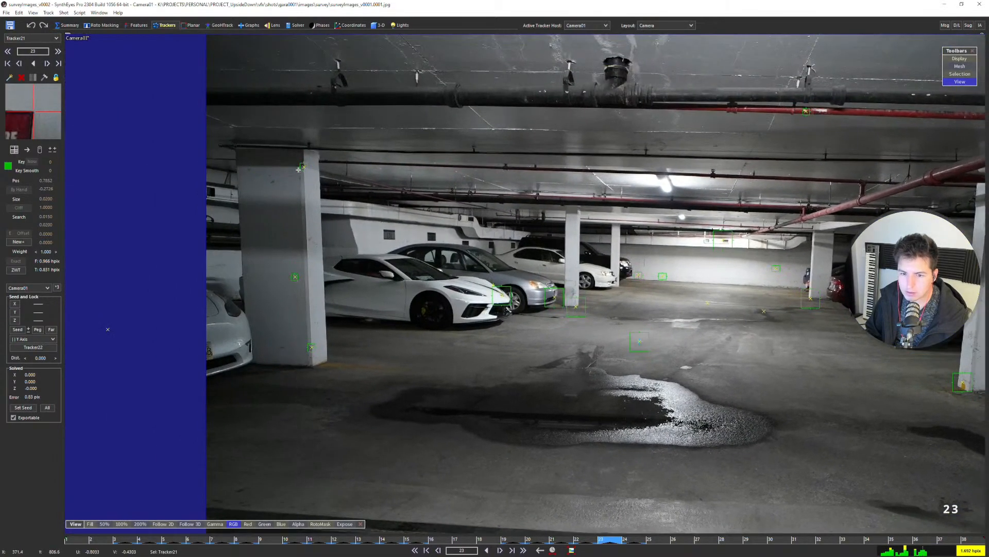
click(299, 169)
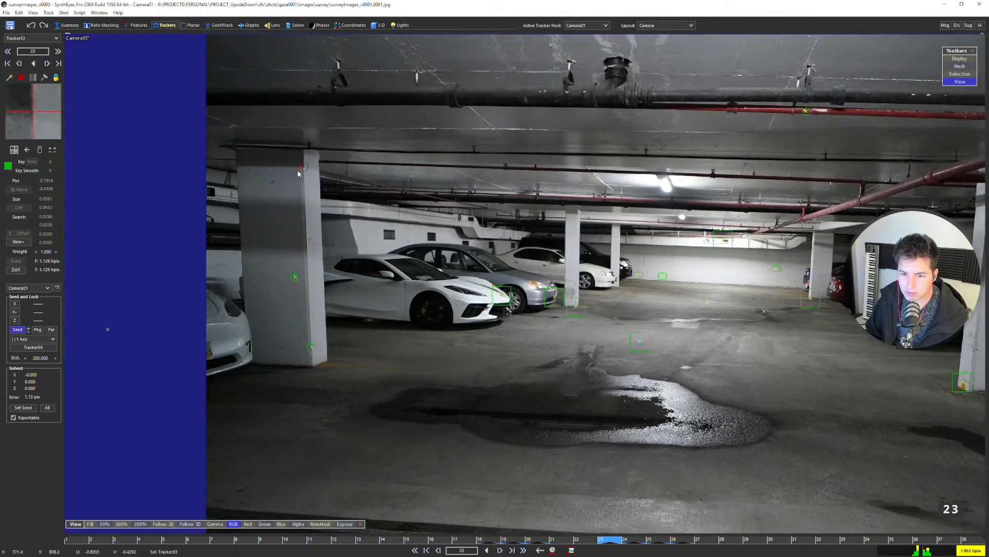
scroll(463, 240, down, 2)
middle_drag(770, 227, 574, 227)
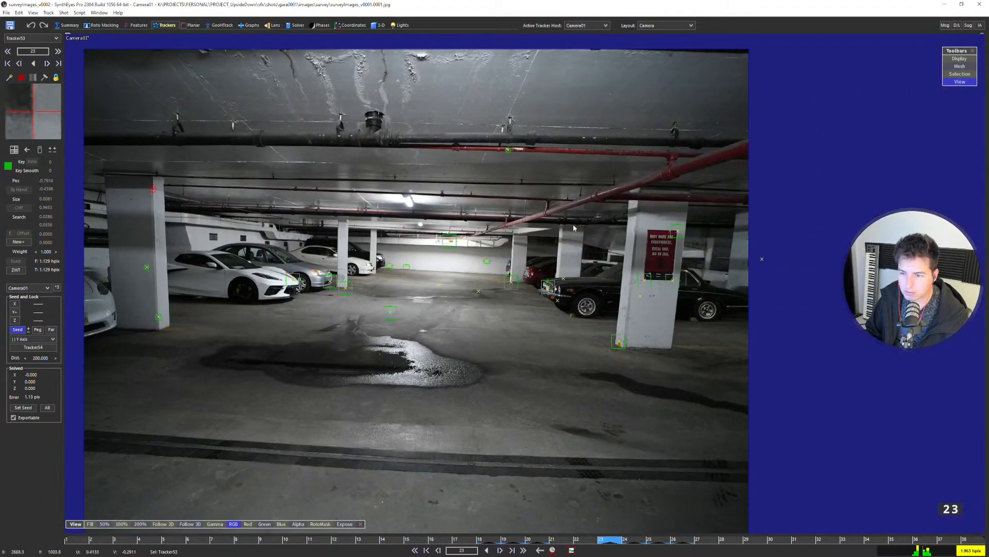
click(668, 233)
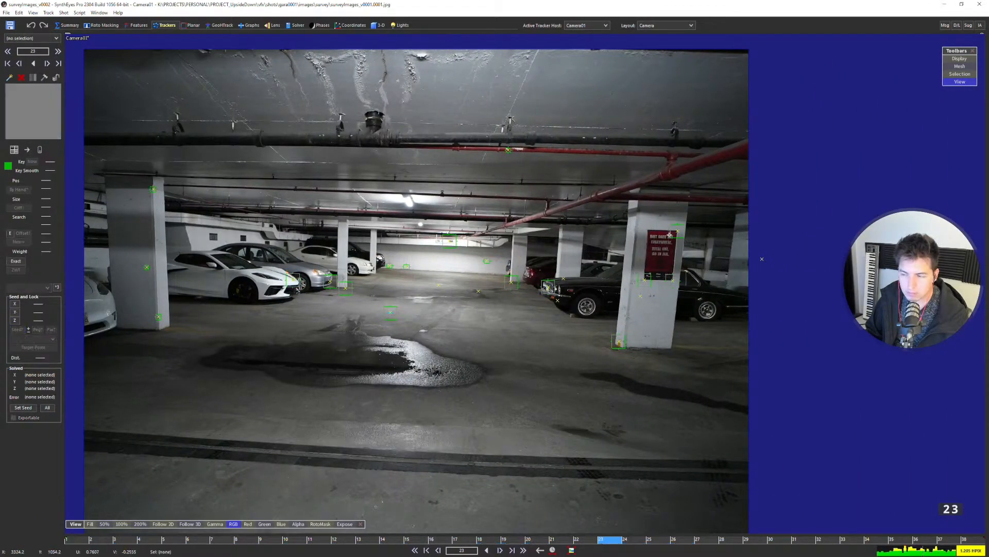
click(670, 233)
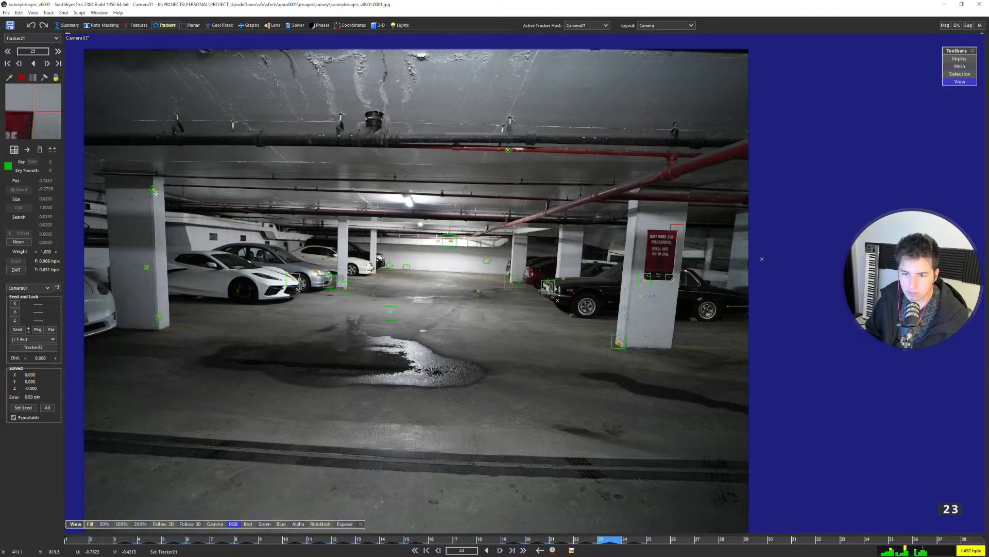
click(153, 191)
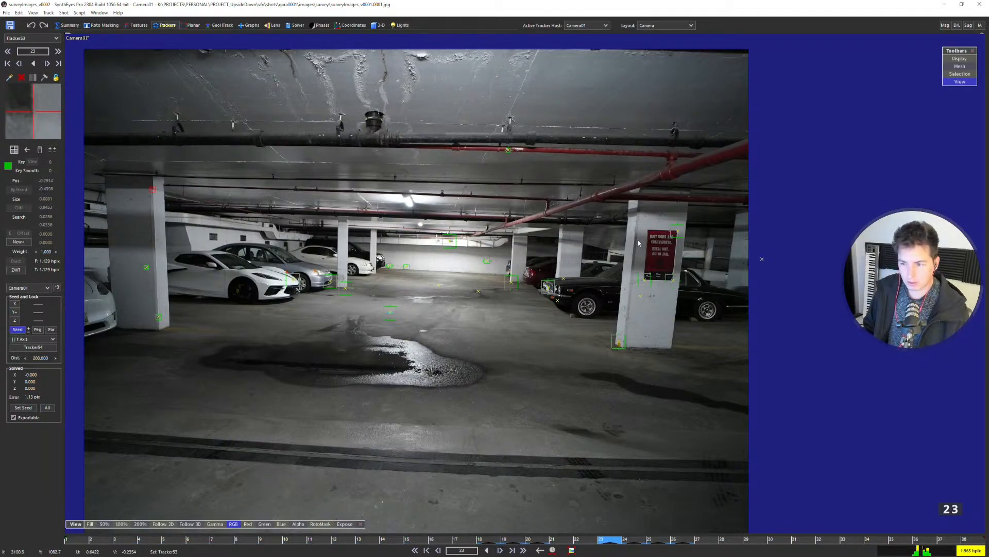
click(676, 267)
click(677, 232)
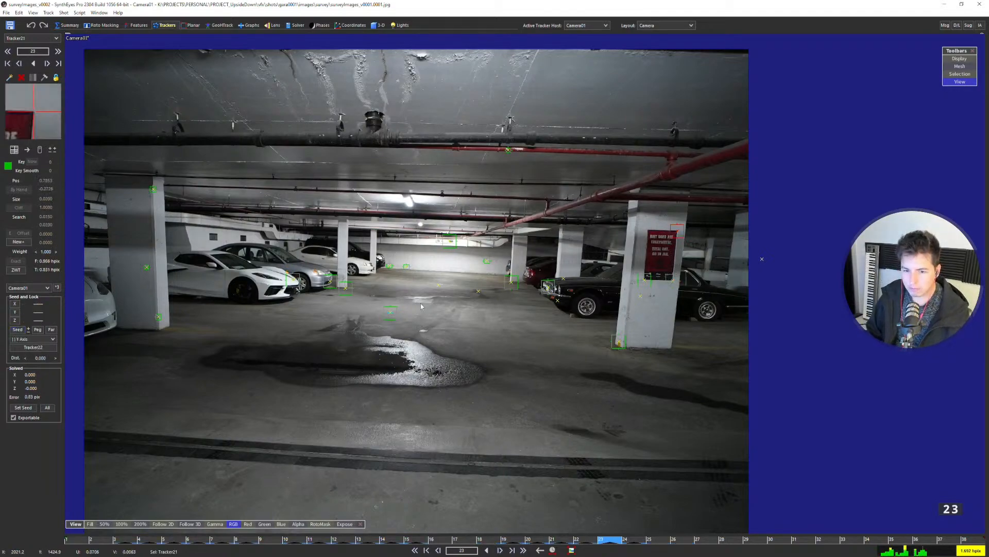
Mark the poster's lower-left corner tracker as a seed.
click(651, 274)
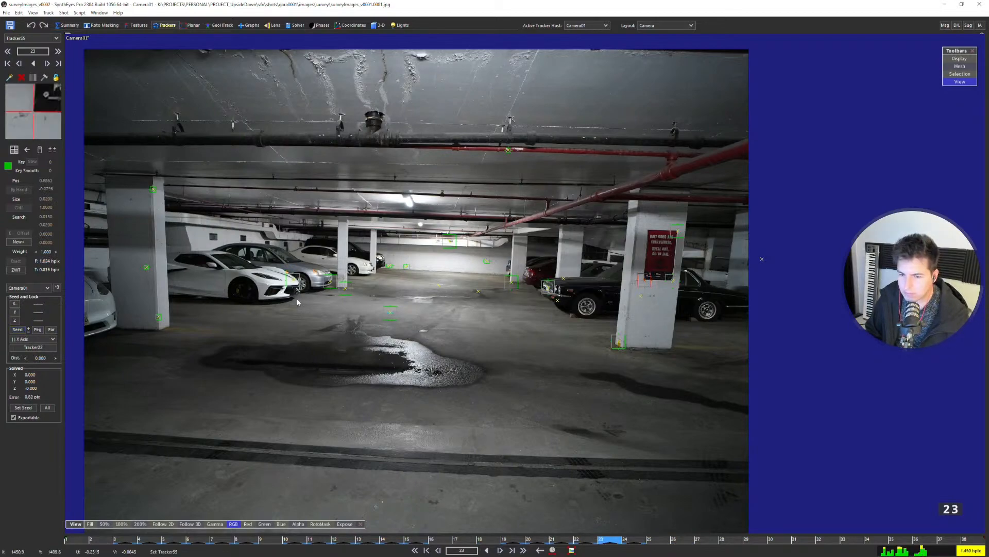
click(17, 330)
middle_drag(421, 333, 559, 314)
Return to the quad view and examine the camera path and tracker points in the top and left views.
key(F7)
scroll(347, 132, up, 5)
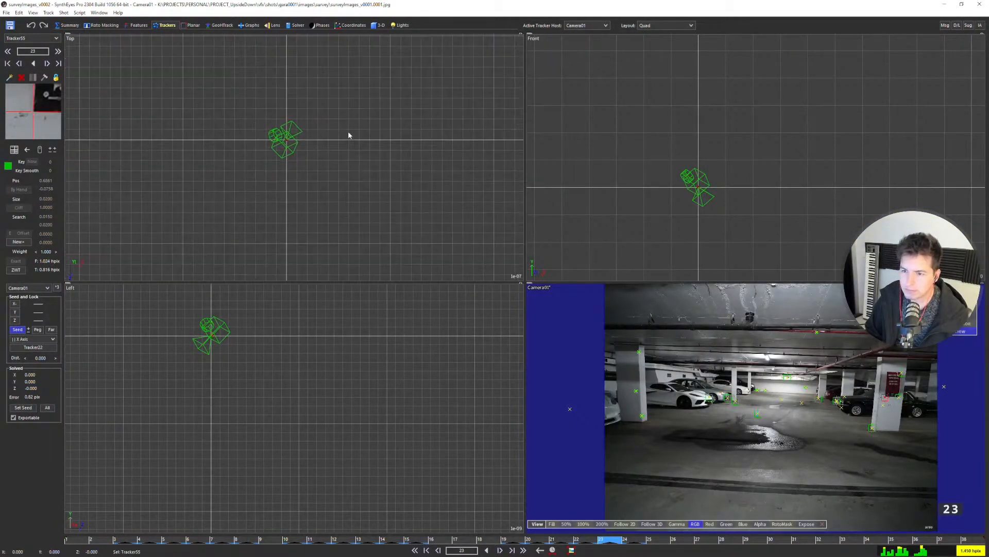
scroll(166, 375, up, 5)
middle_drag(303, 332, 244, 424)
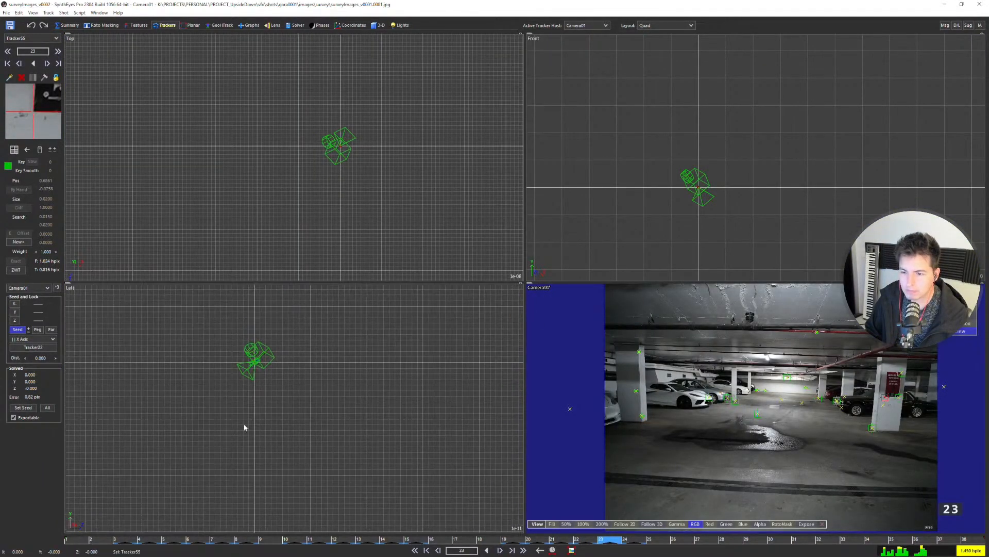
scroll(278, 335, up, 6)
scroll(280, 369, up, 3)
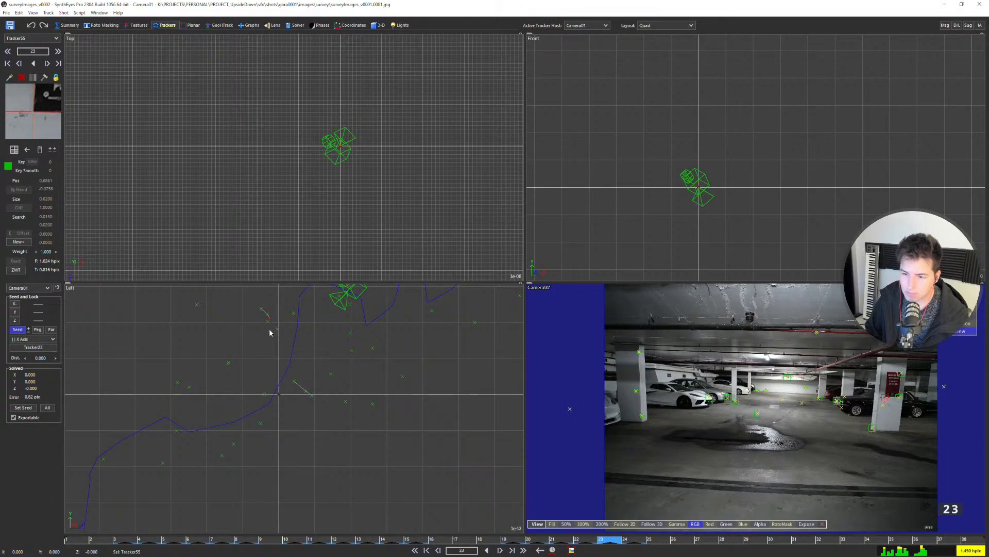
scroll(270, 332, down, 4)
Create an Earthling mesh at the scene origin and compare its scale with the camera in the left view.
click(377, 25)
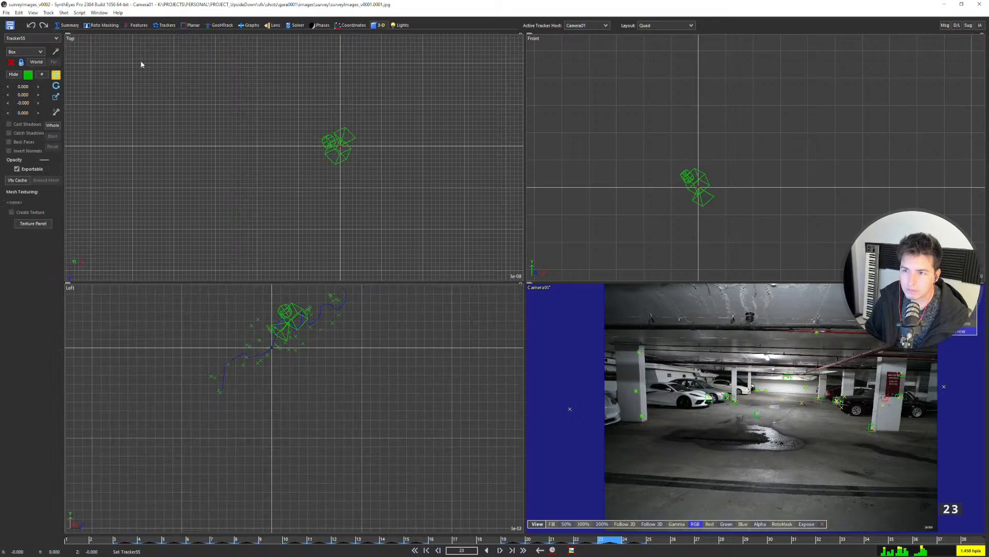
click(51, 129)
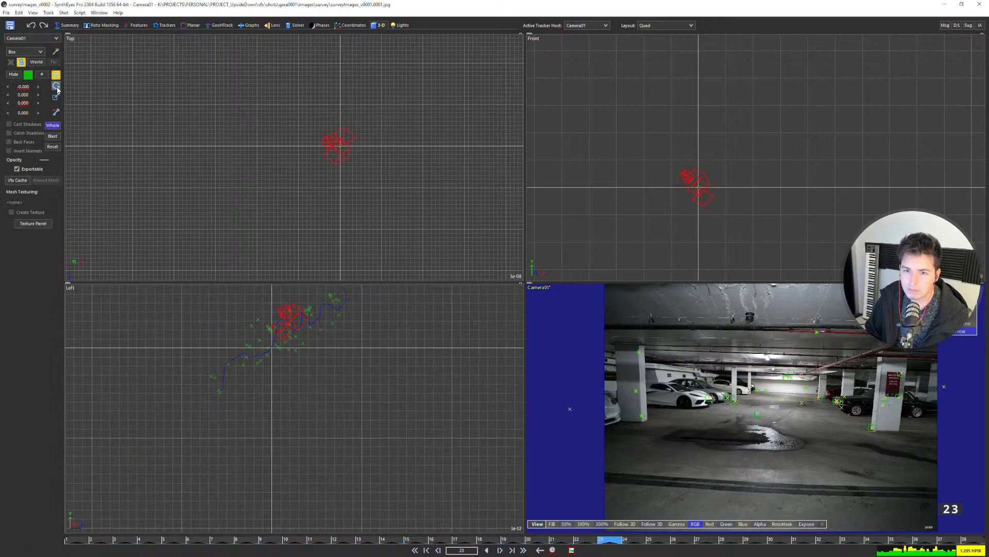
click(377, 25)
click(26, 51)
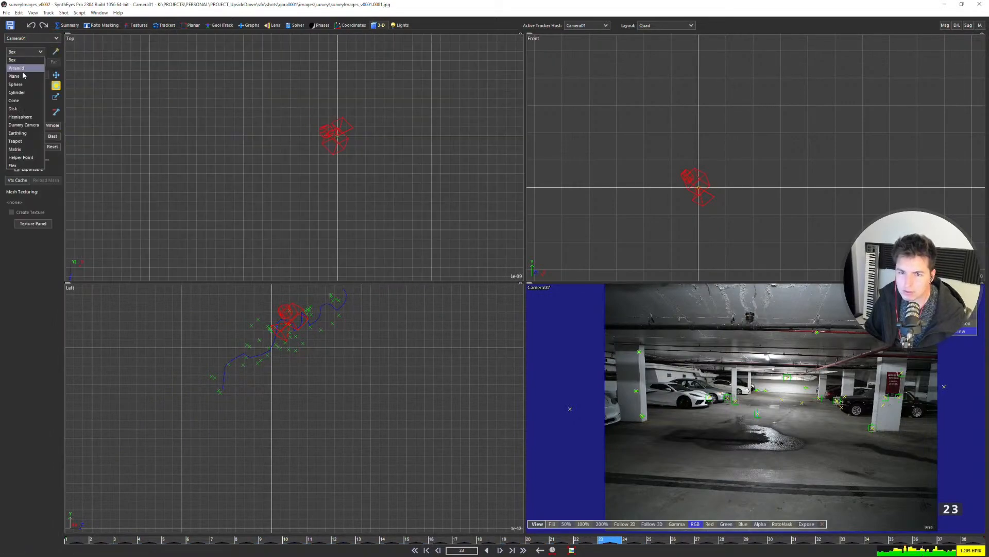
click(24, 135)
click(335, 135)
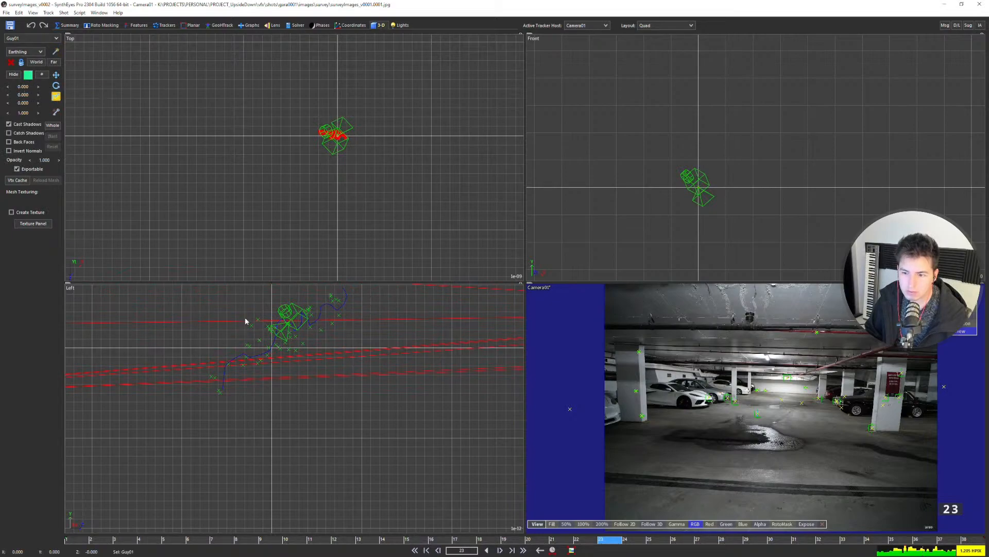
scroll(262, 363, down, 15)
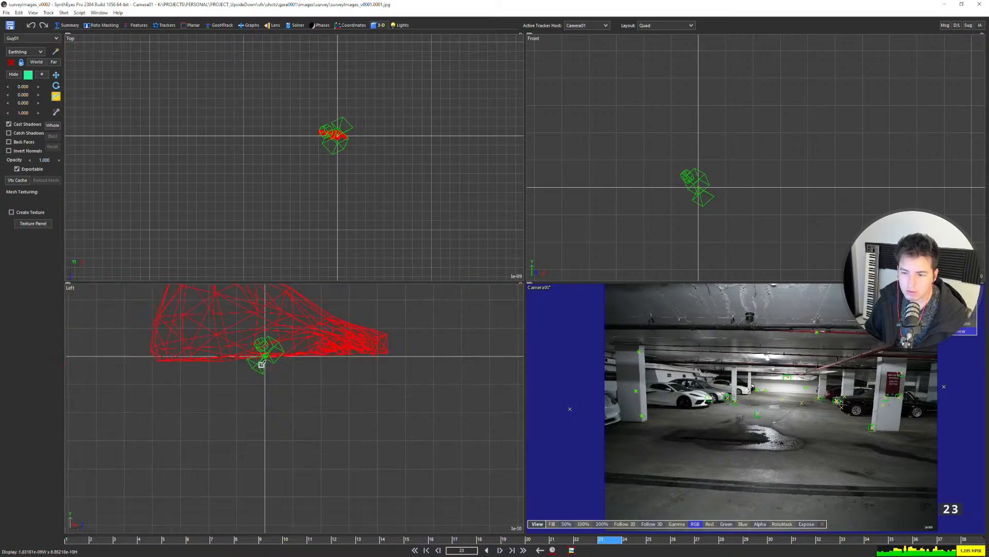
click(24, 87)
click(239, 182)
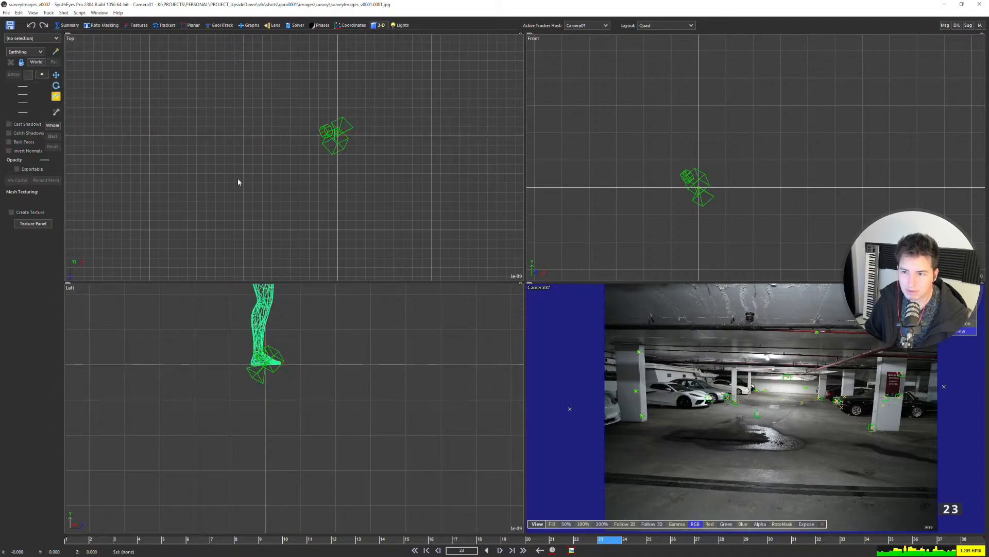
Delete the Earthling mesh from the scene.
scroll(269, 363, up, 2)
click(252, 314)
key(Delete)
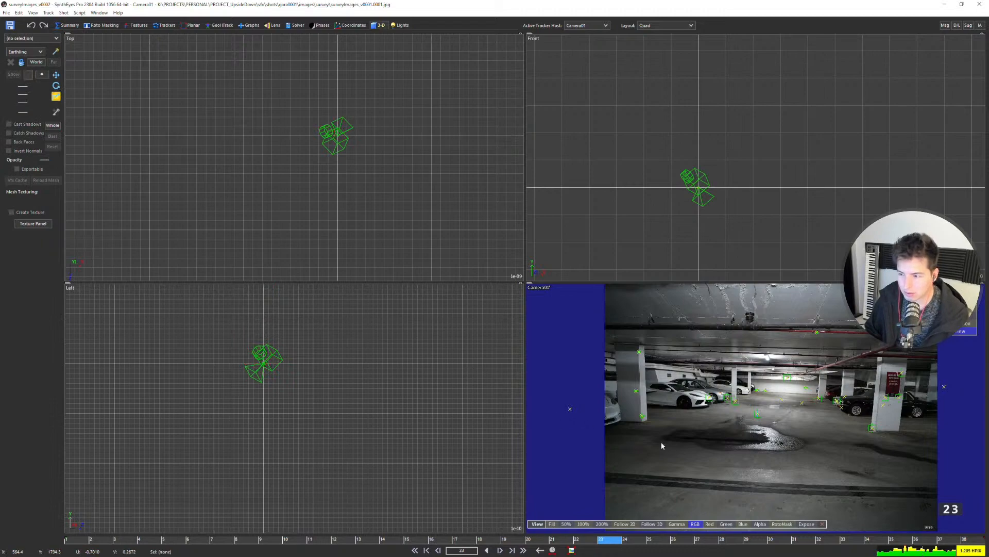
Switch the solver mode to Automatic and re-solve the camera.
key(5)
click(297, 298)
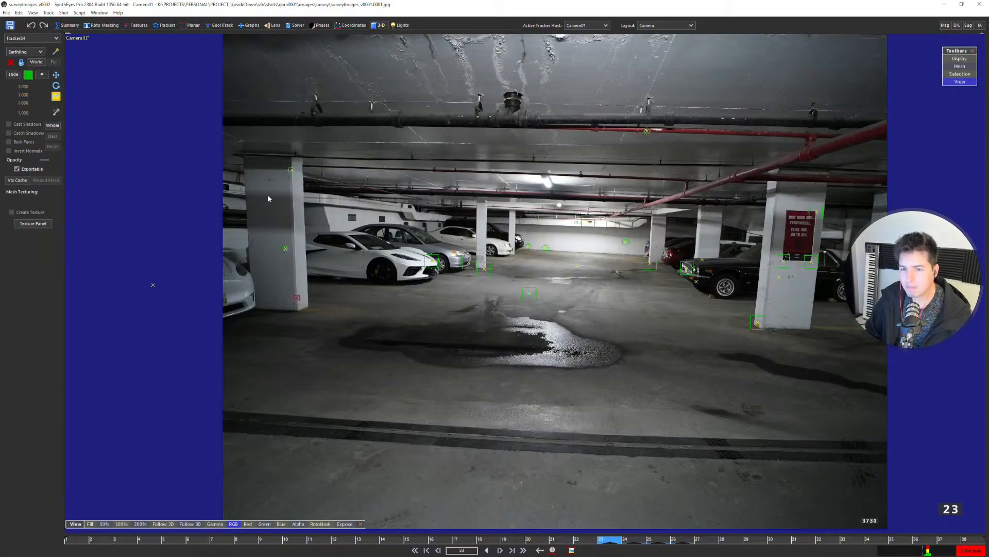
click(295, 25)
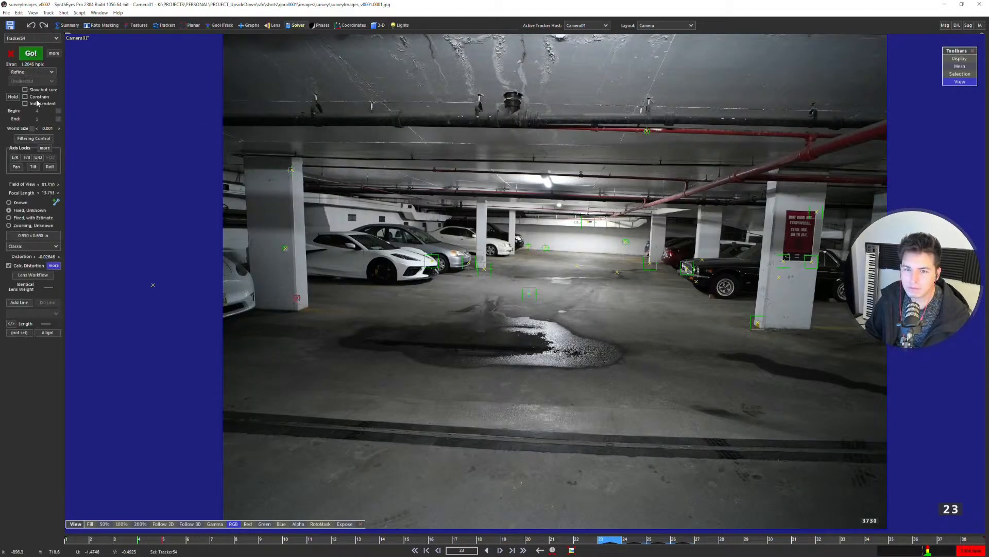
click(31, 72)
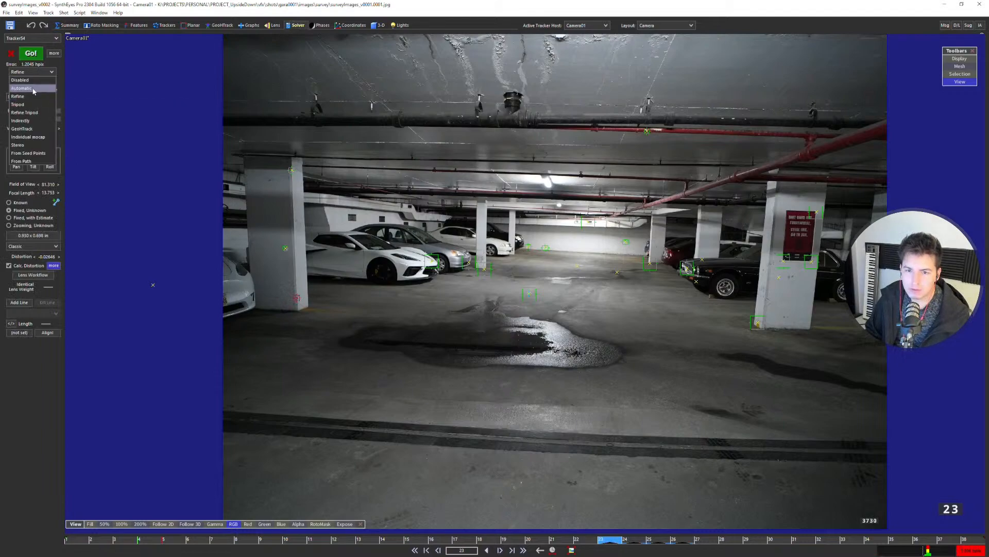
click(21, 88)
click(31, 53)
click(497, 378)
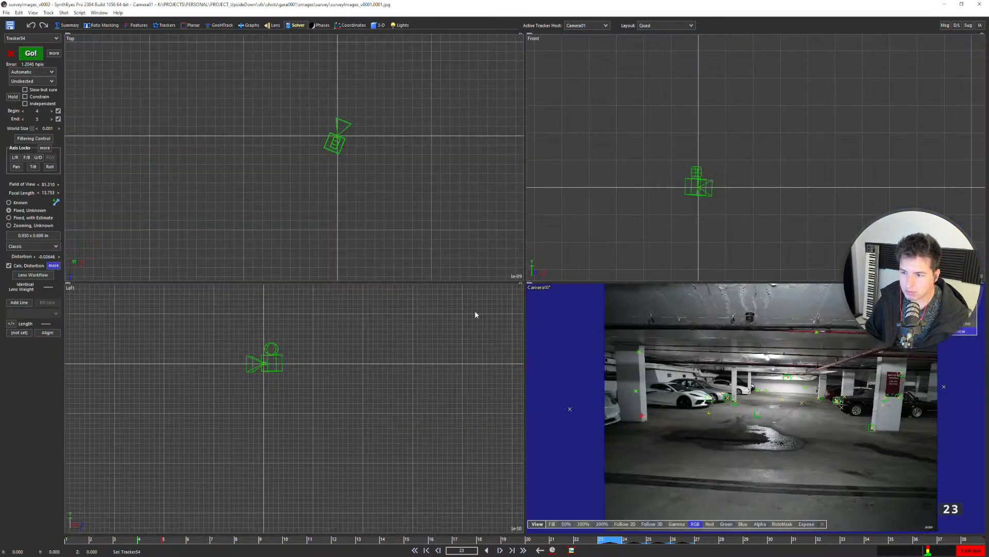
Undo and redo the Automatic solve to compare the camera orientation and tracker points in the left view.
drag(272, 362, 271, 403)
key(ctrl+z)
scroll(274, 363, up, 5)
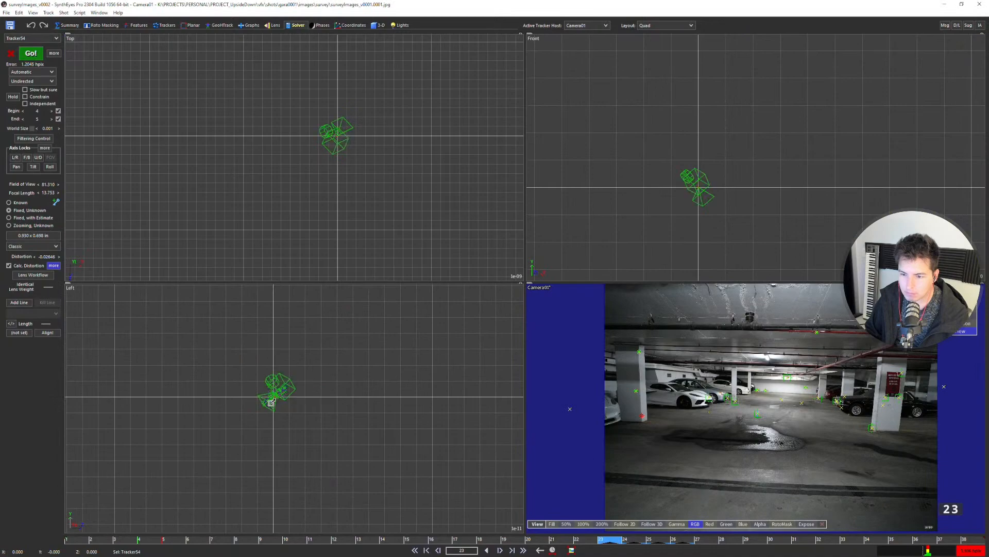
key(ctrl+y)
scroll(277, 400, up, 5)
key(ctrl+z)
key(ctrl+y)
scroll(277, 398, up, 5)
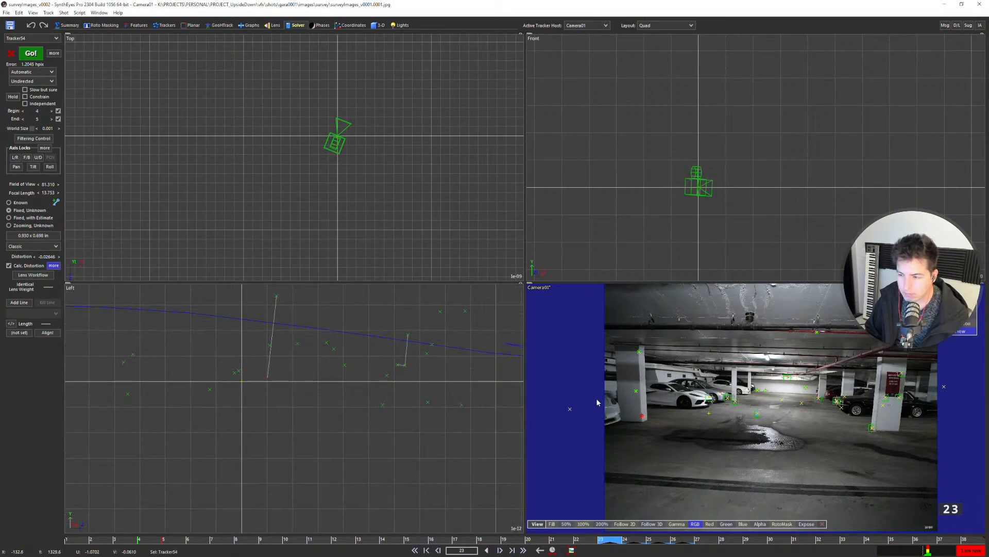
Enlarge the camera view around the white pillar and check the constraint settings of its upper tracker.
click(639, 352)
scroll(642, 356, up, 3)
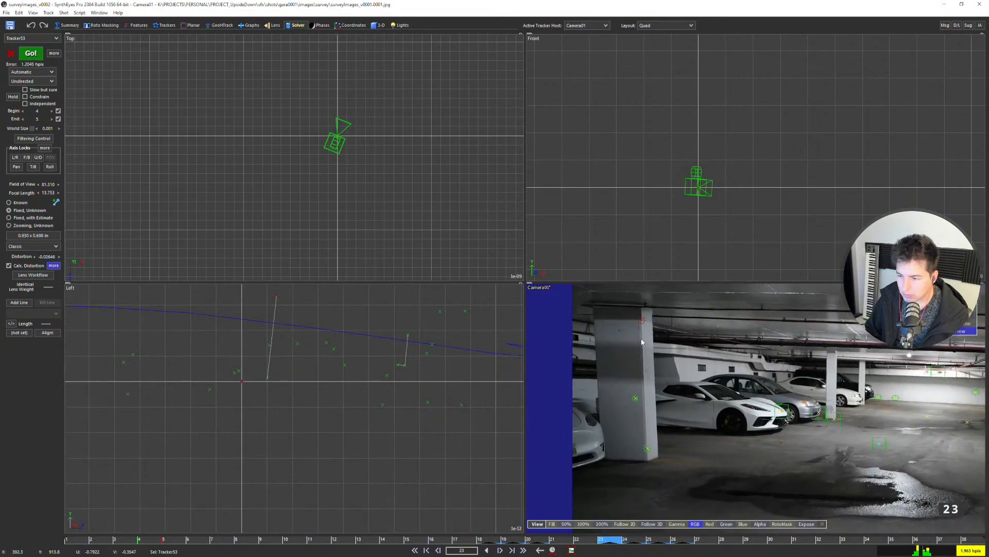
middle_drag(641, 342, 640, 338)
drag(524, 280, 343, 155)
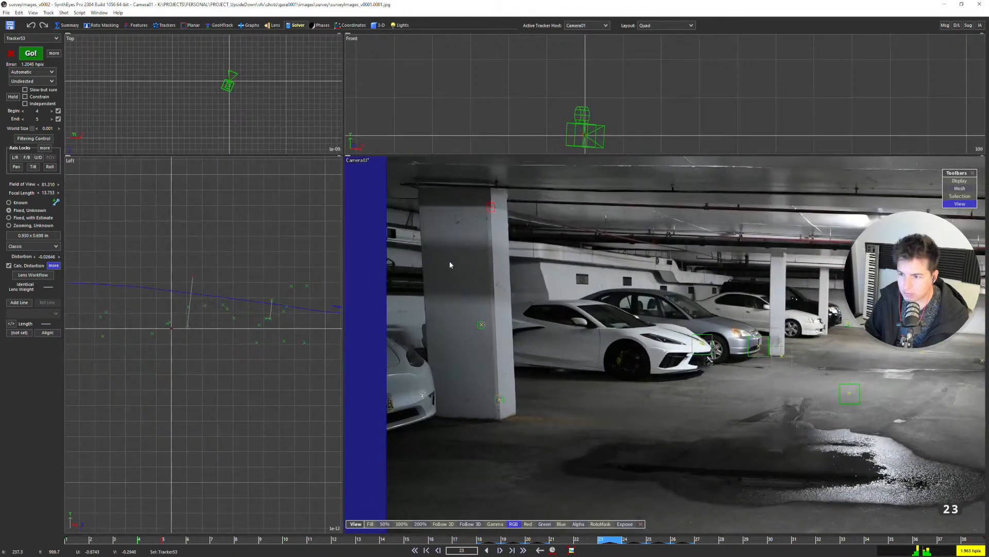
click(164, 26)
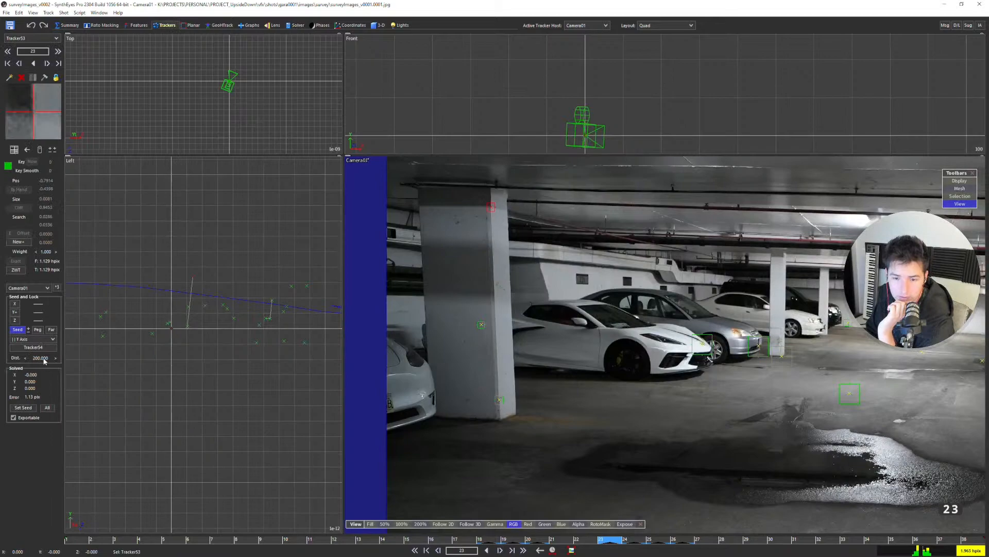
Search the preferences for "unit", check the Export Units options, and cancel without changes.
click(19, 12)
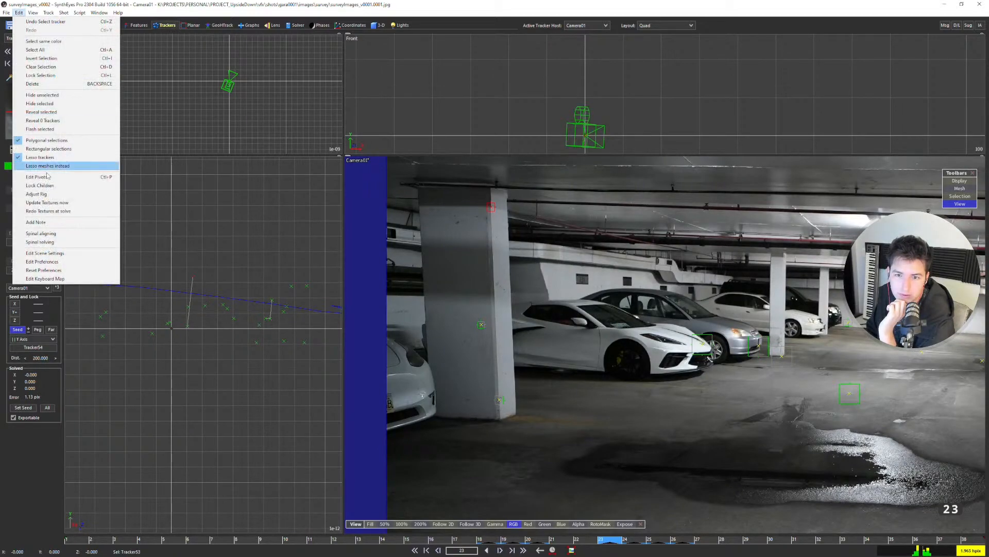
click(68, 261)
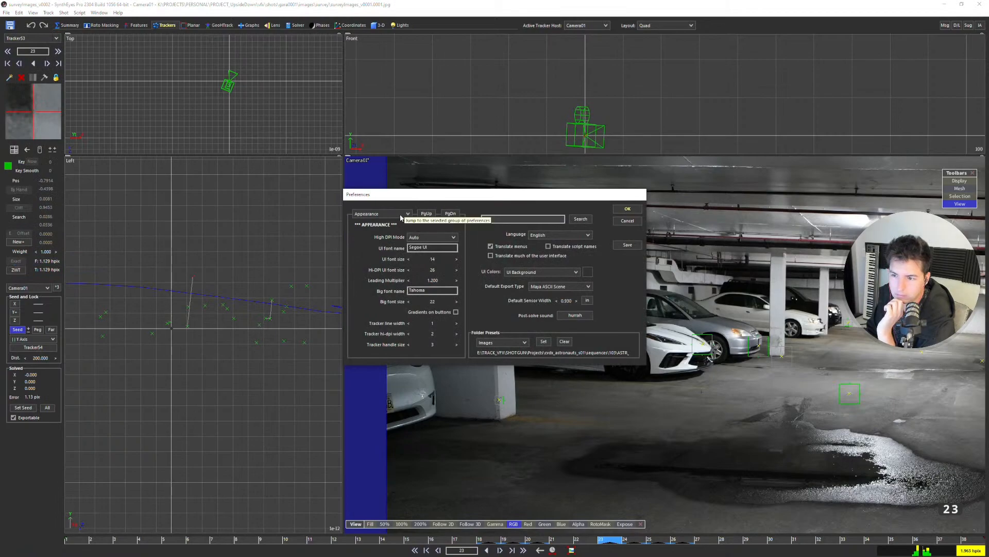
click(499, 219)
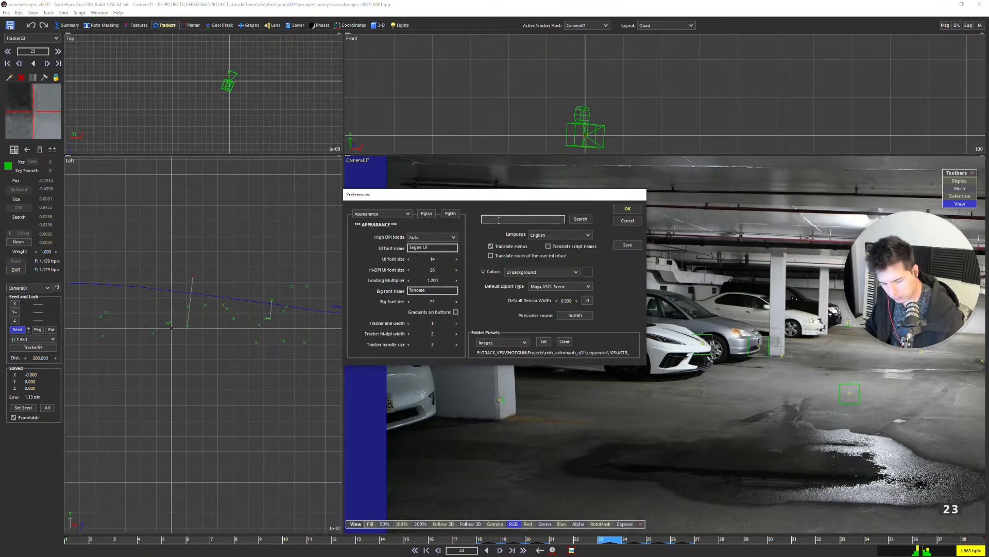
key(Return)
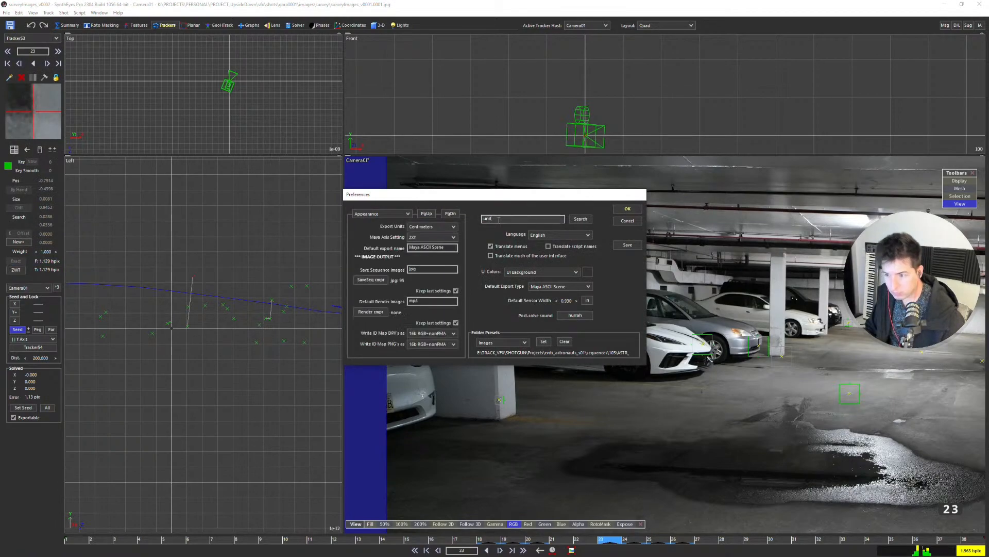
click(434, 227)
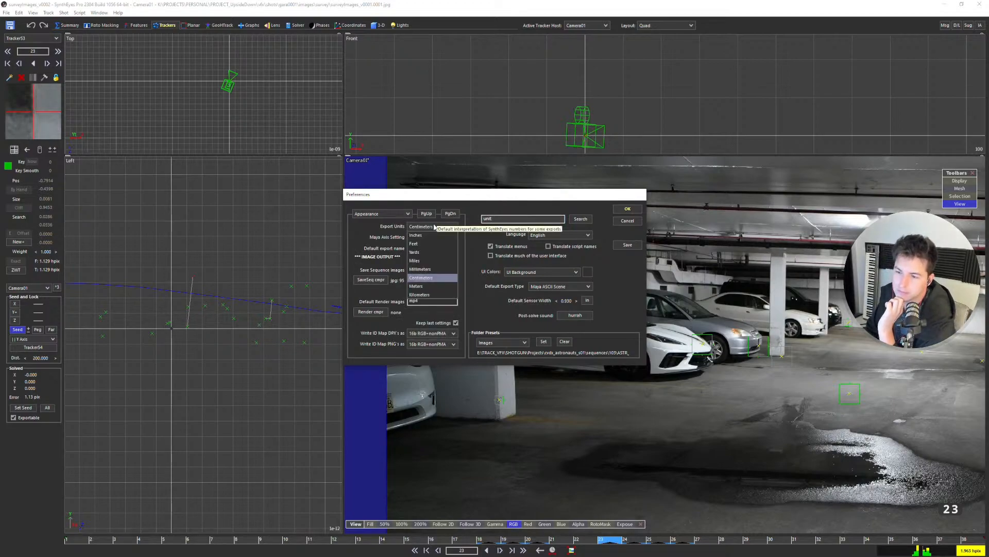
click(489, 245)
click(624, 222)
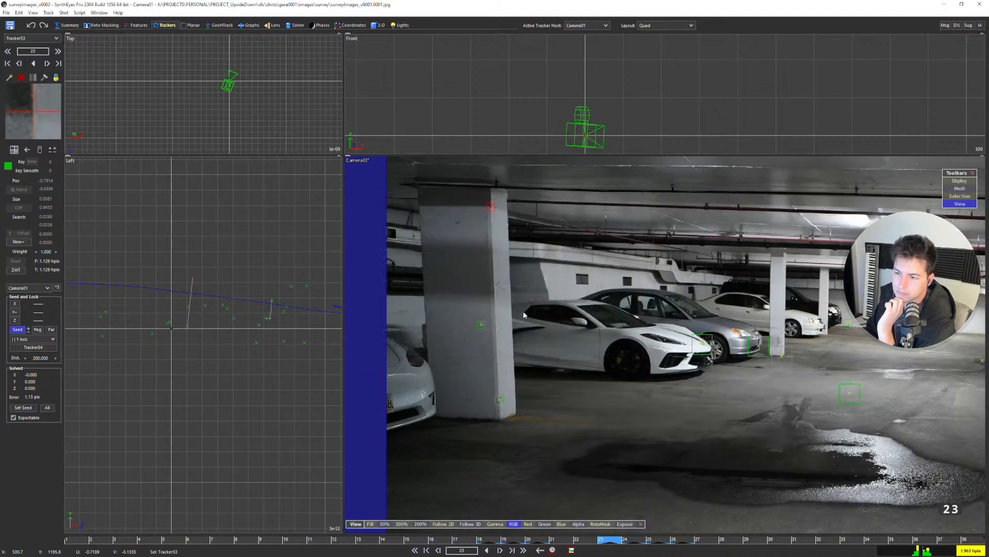
Review the constrained points list beside the full camera image and select the tracker locked to x=0, y=0, z=0.
scroll(524, 314, down, 1)
scroll(206, 298, down, 1)
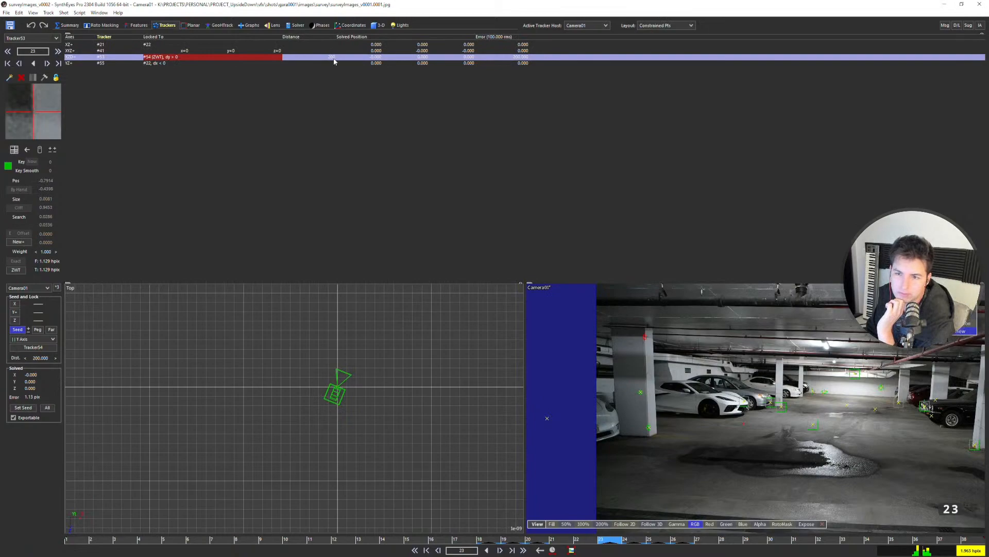
scroll(695, 376, down, 3)
middle_drag(723, 379, 704, 360)
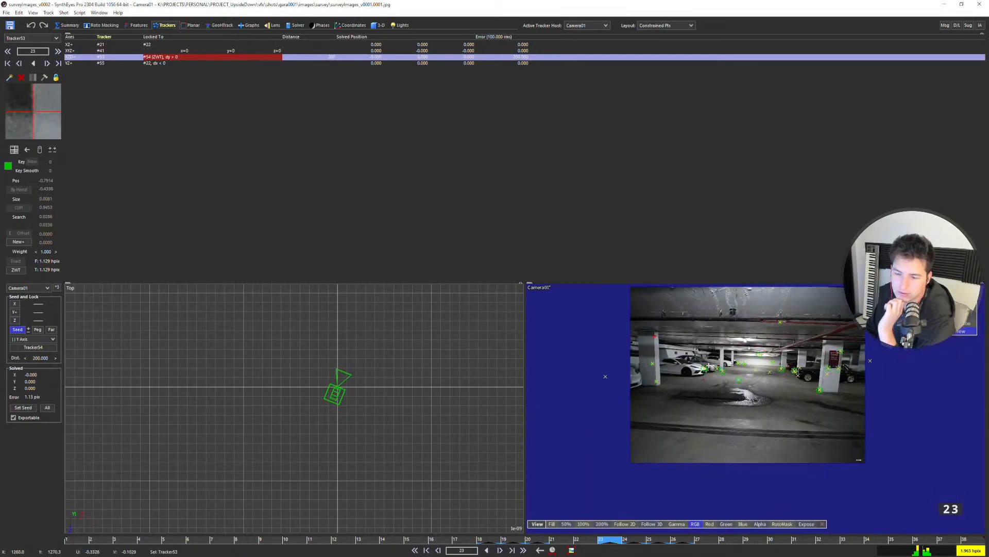
click(76, 51)
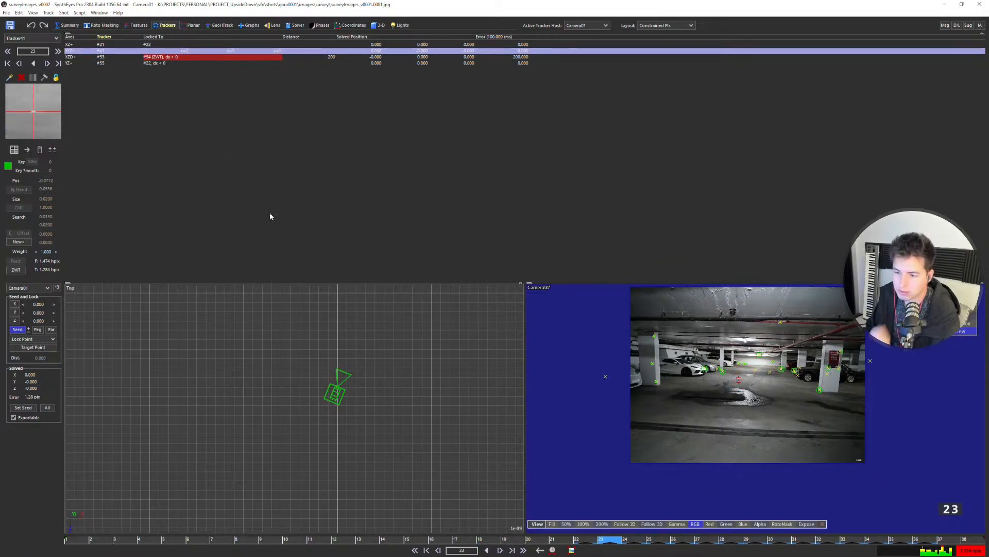
Set the lock mode of the floor tracker beside the puddle to Origin in the full camera view.
key(4)
scroll(369, 178, up, 3)
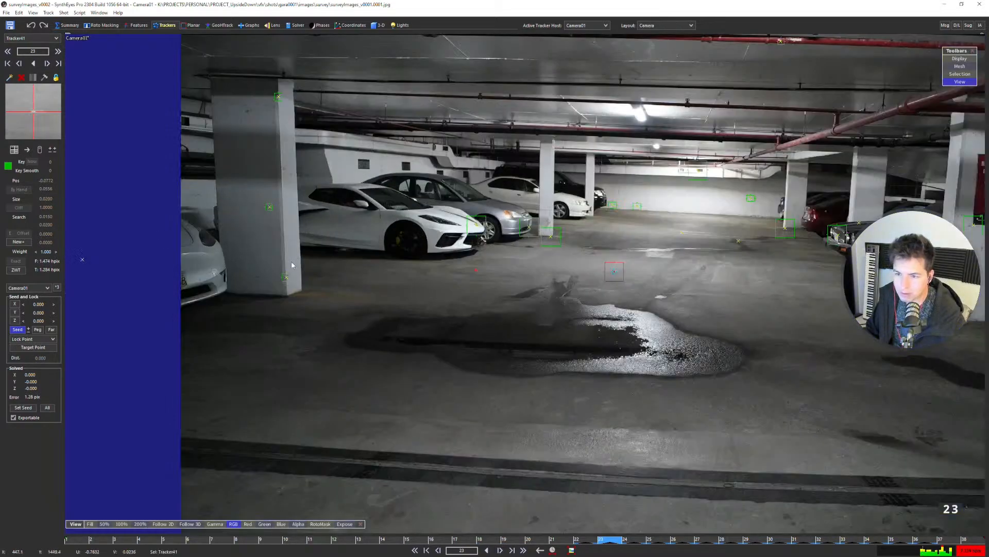
click(287, 275)
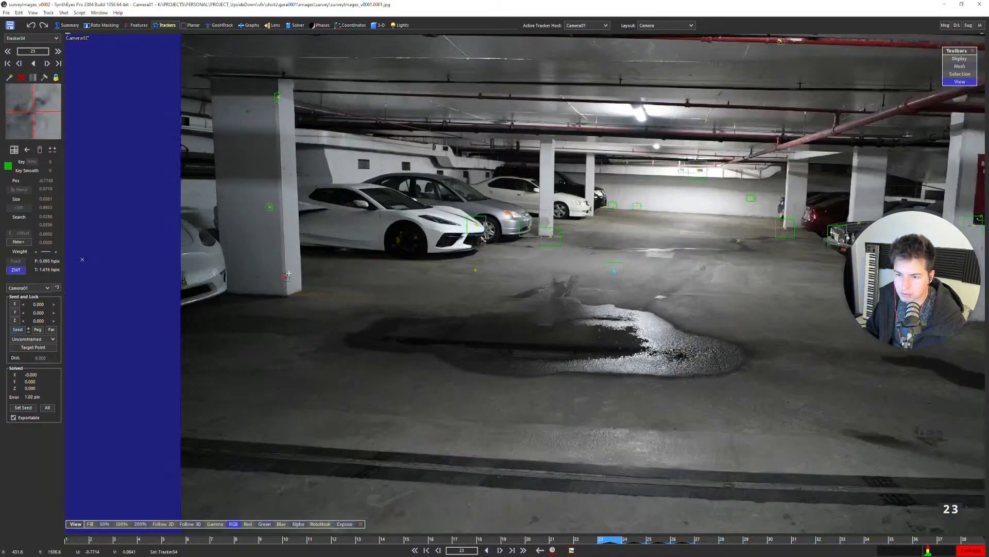
click(612, 270)
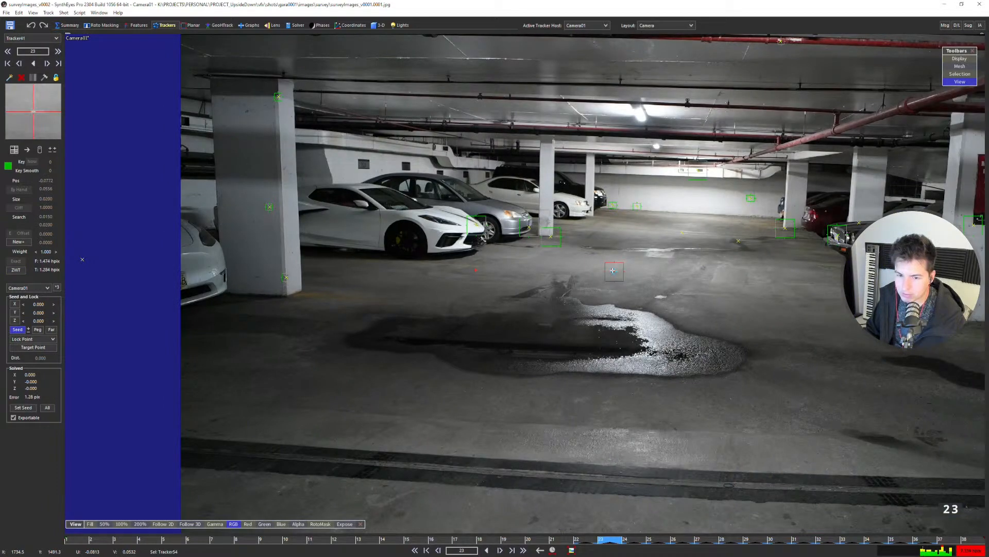
middle_drag(645, 280, 578, 273)
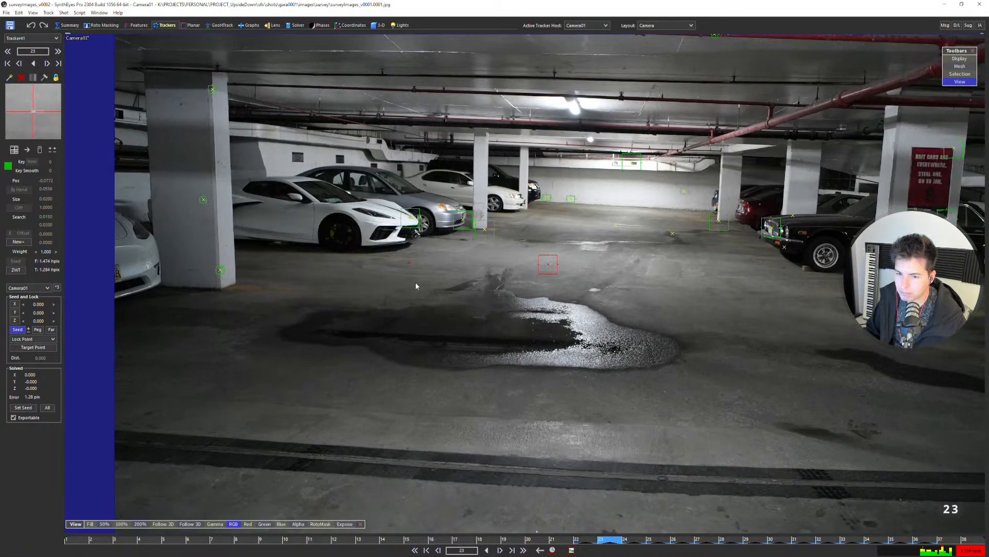
click(32, 339)
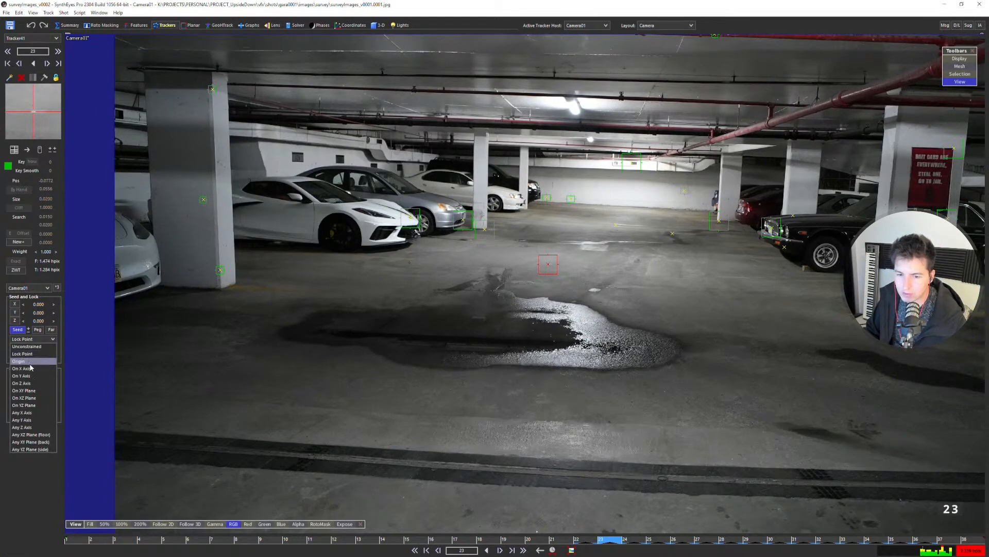
click(31, 362)
Compare the seed and lock settings of the poster's lower-left and upper-right corner trackers with the white pillar's upper tracker.
middle_drag(380, 280, 174, 316)
click(698, 246)
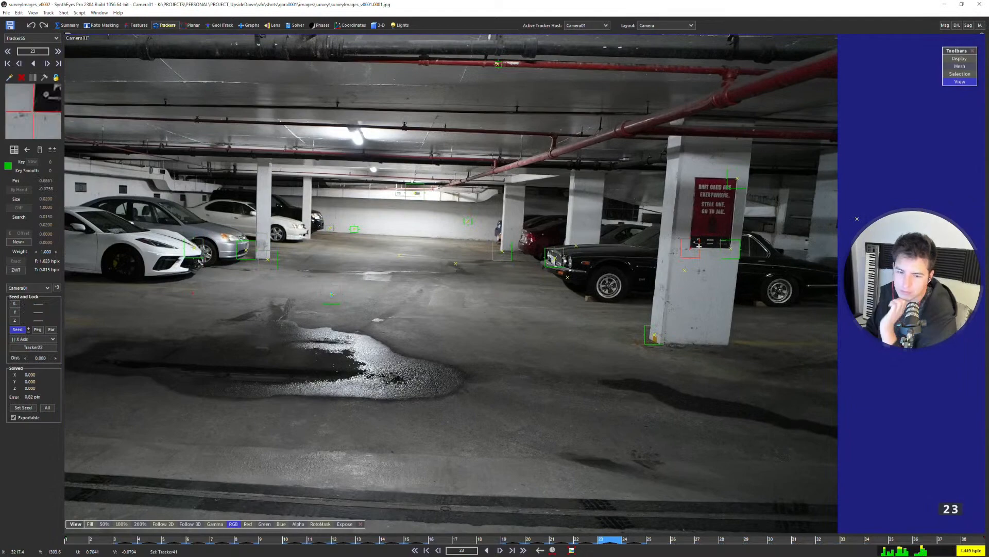
scroll(705, 246, down, 2)
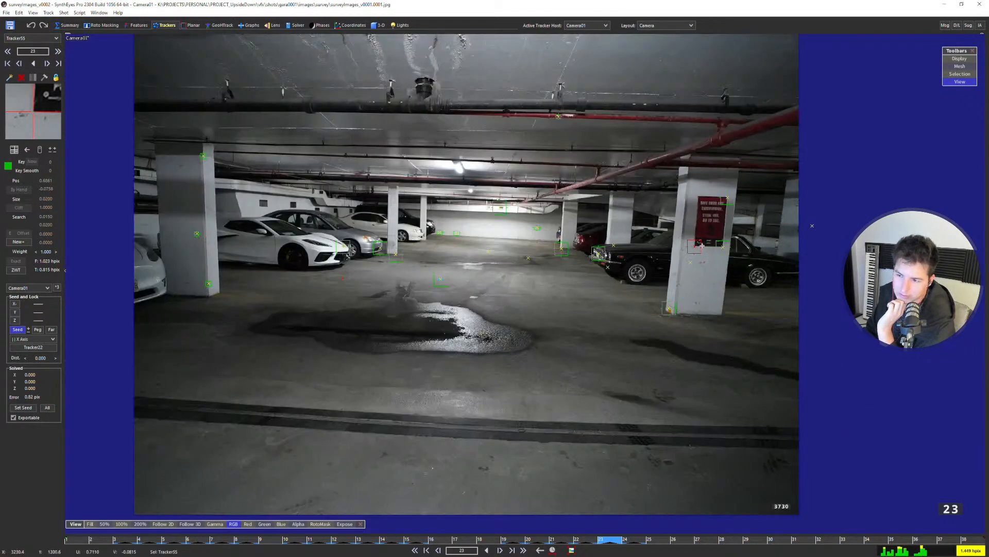
click(726, 205)
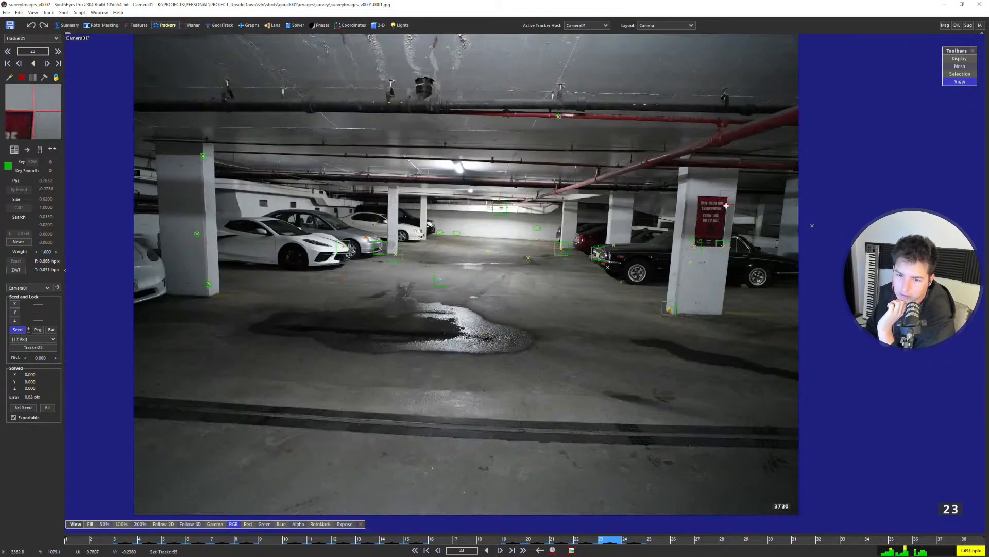
click(205, 156)
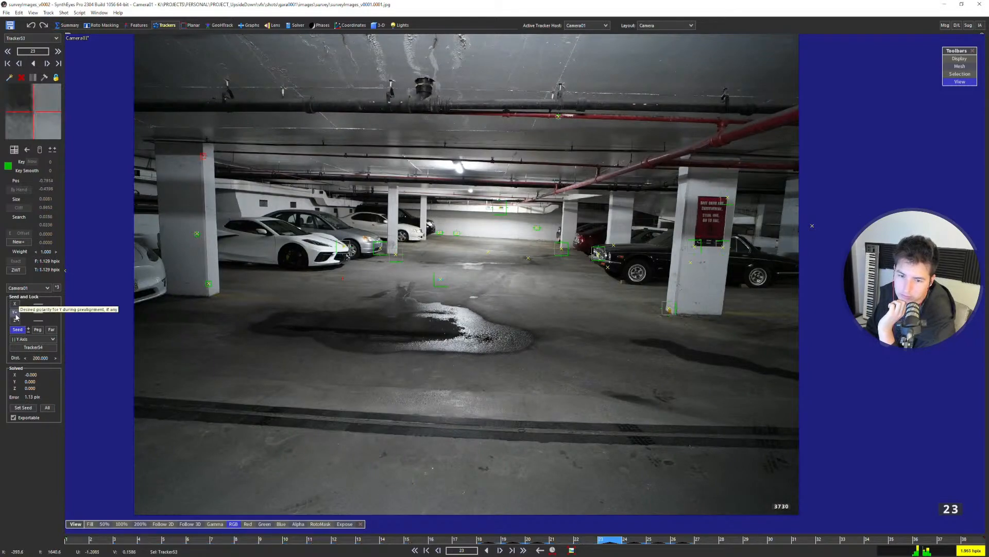
click(726, 204)
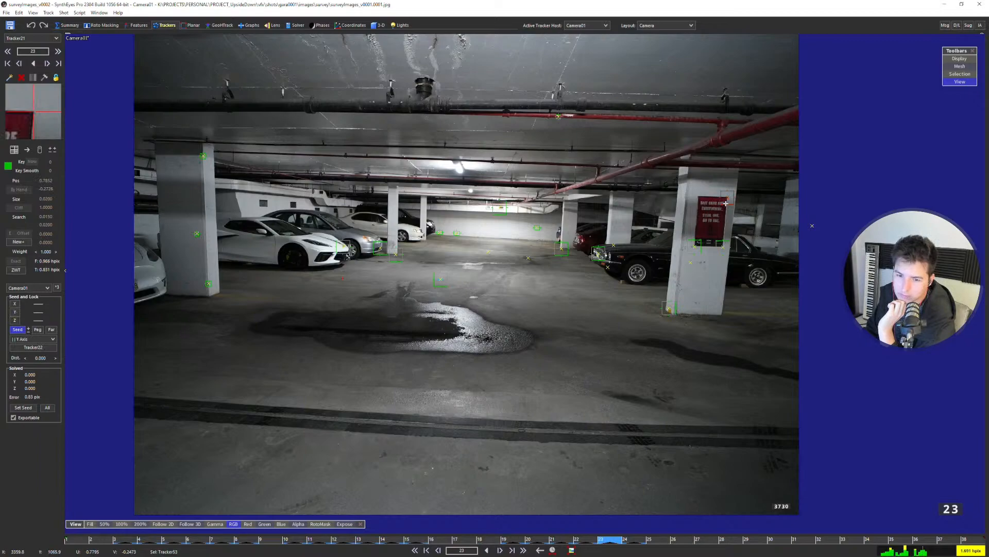
Compare the seed and lock settings of the poster's two lower corner trackers and the floor origin tracker.
click(694, 240)
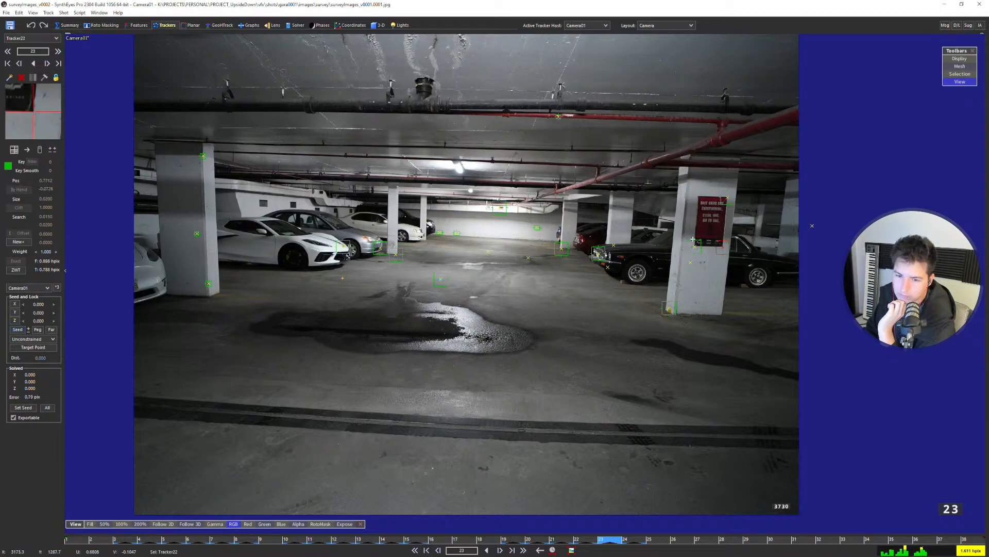
click(693, 239)
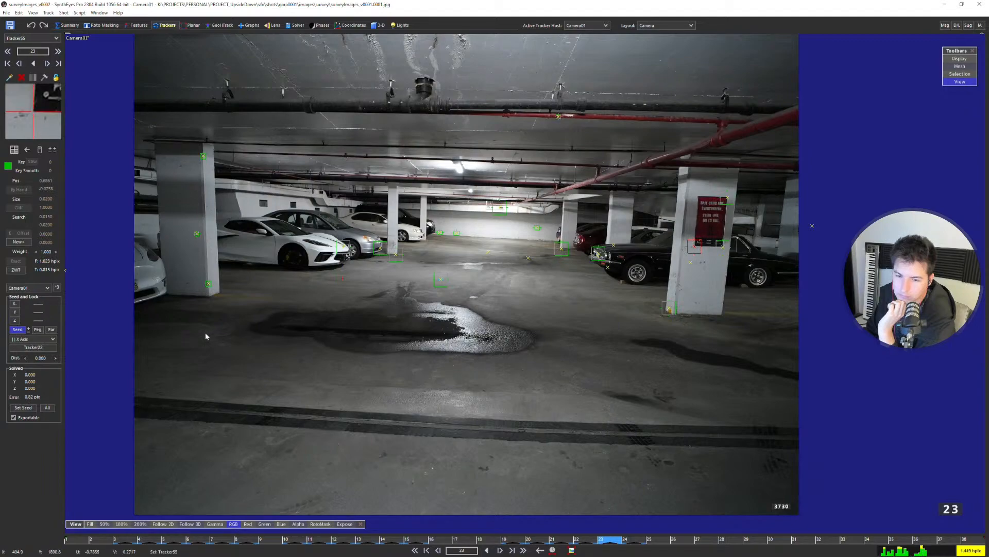
click(439, 279)
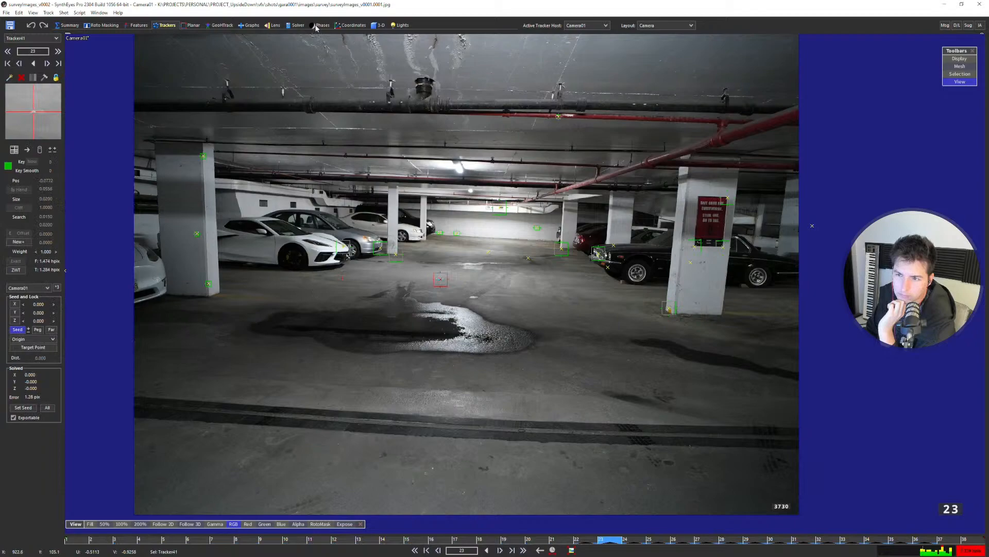
Re-solve the scene in Automatic mode and inspect the camera path around the origin in the Top view.
click(296, 25)
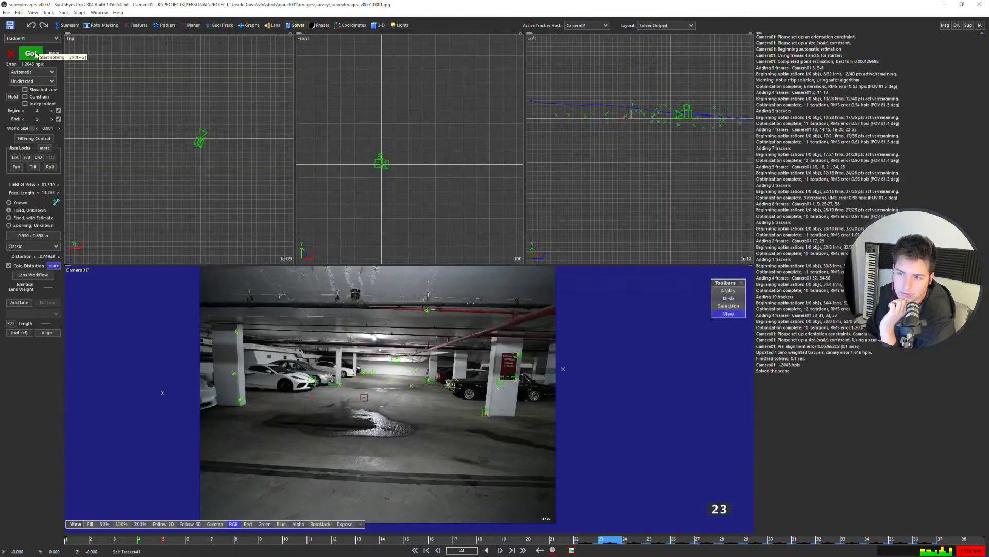
click(31, 53)
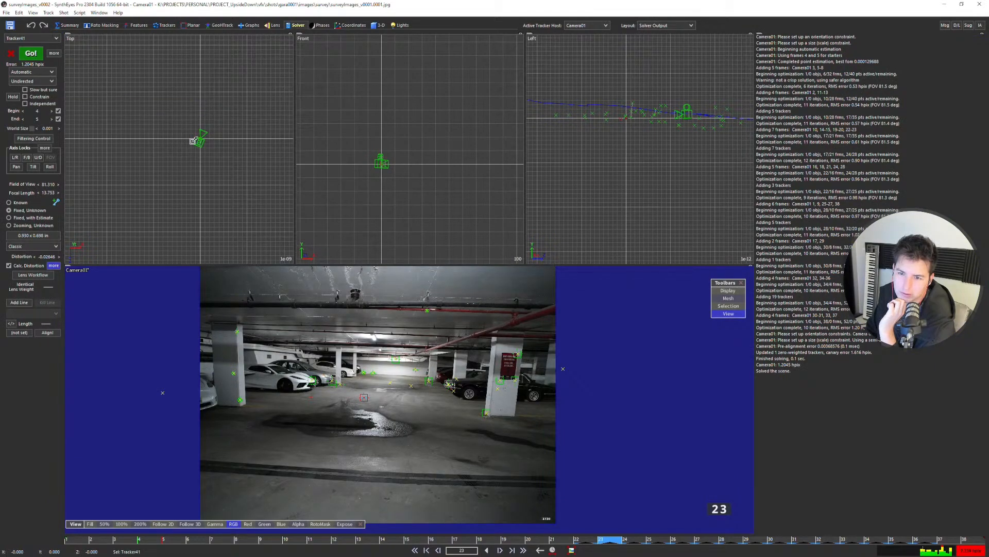
scroll(194, 140, up, 15)
scroll(201, 217, up, 3)
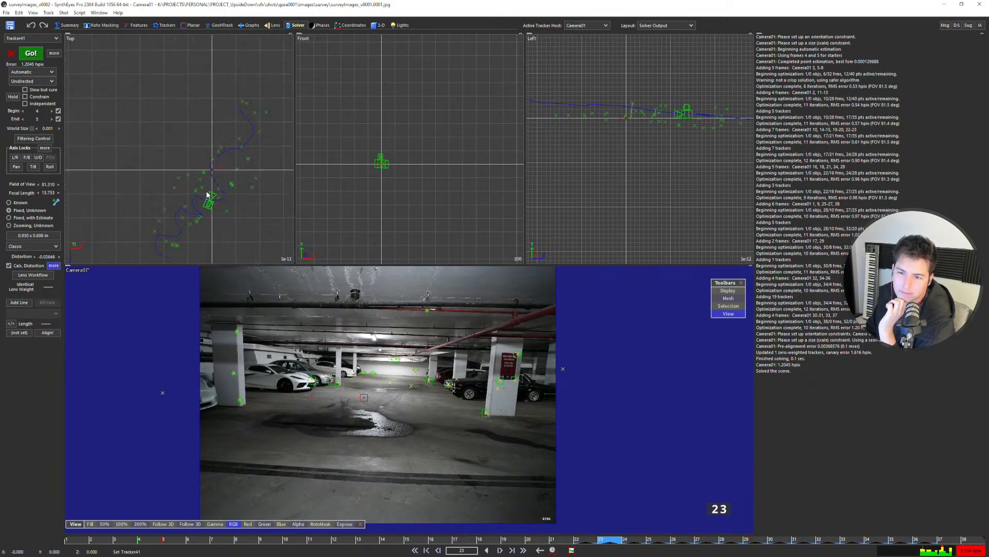
middle_drag(208, 195, 199, 153)
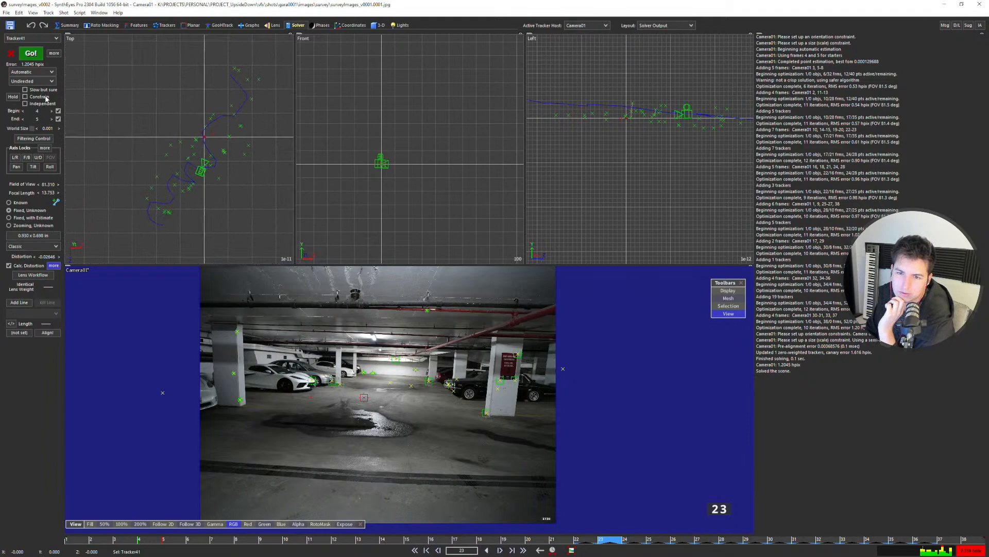
Enable the solver's Constrain option, re-run the solve, and dismiss the solve report.
click(25, 96)
click(31, 53)
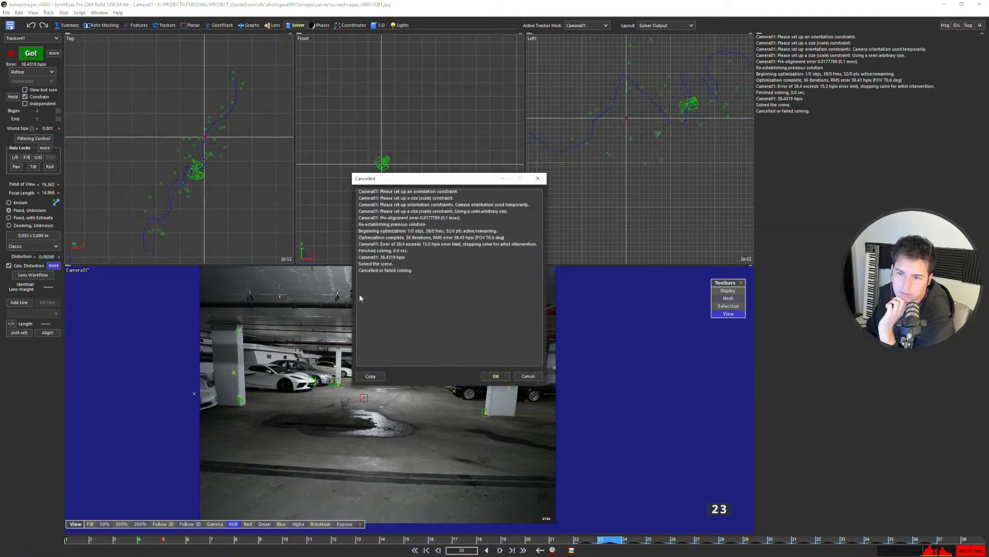
click(495, 376)
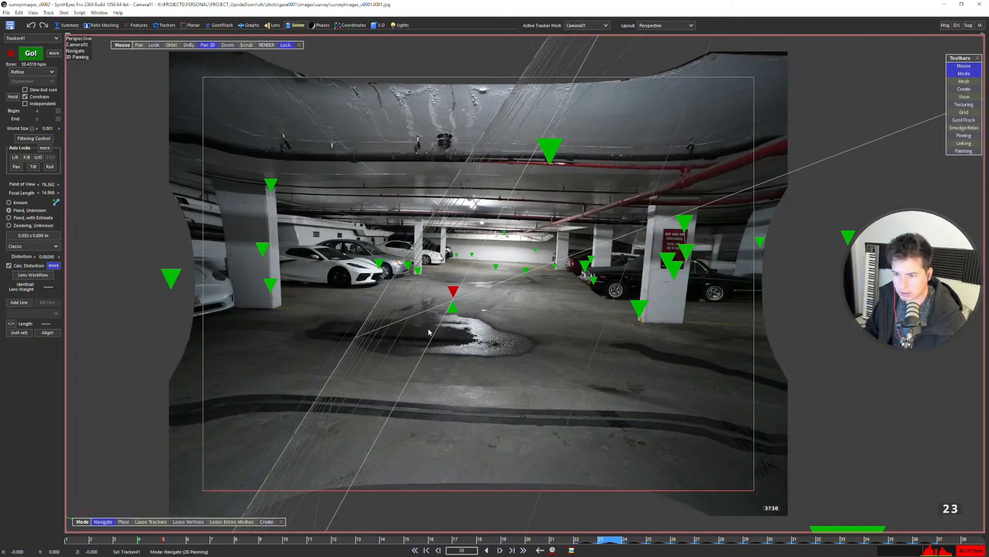
Compare the constrained and previous solves in the perspective view, leave the constrained solve undone, and check the additional lens distortion settings.
key(ctrl+y)
key(ctrl+z)
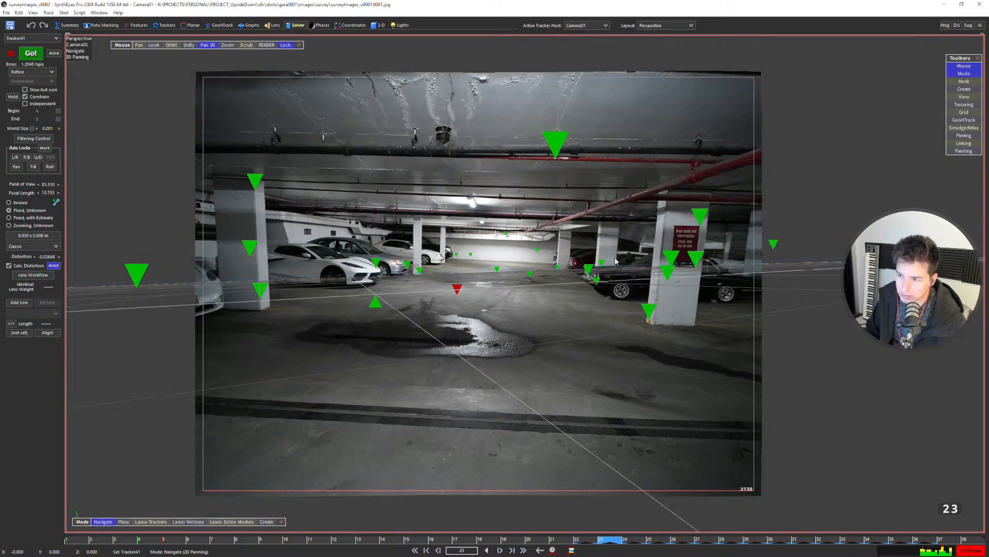
key(ctrl+y)
key(ctrl+z)
key(ctrl+y)
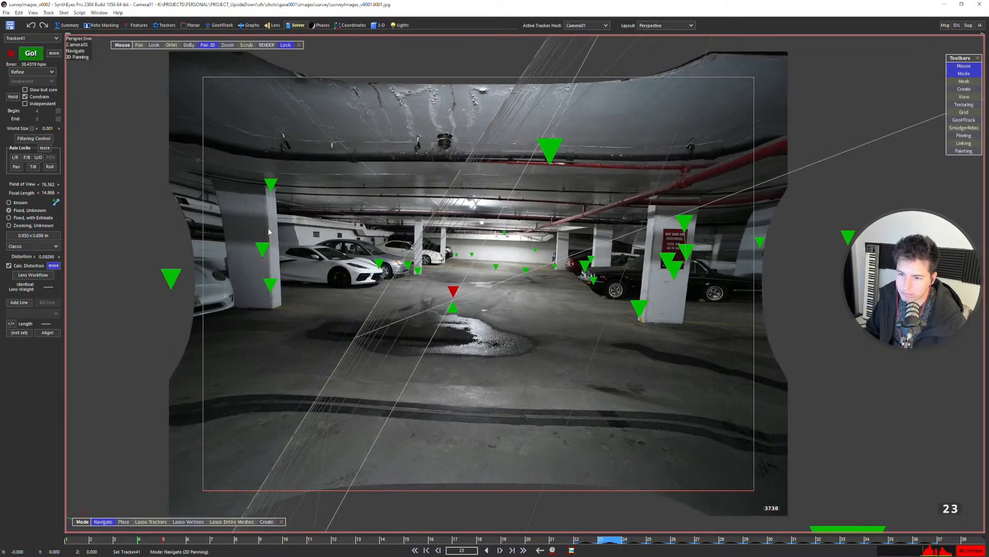
key(ctrl+z)
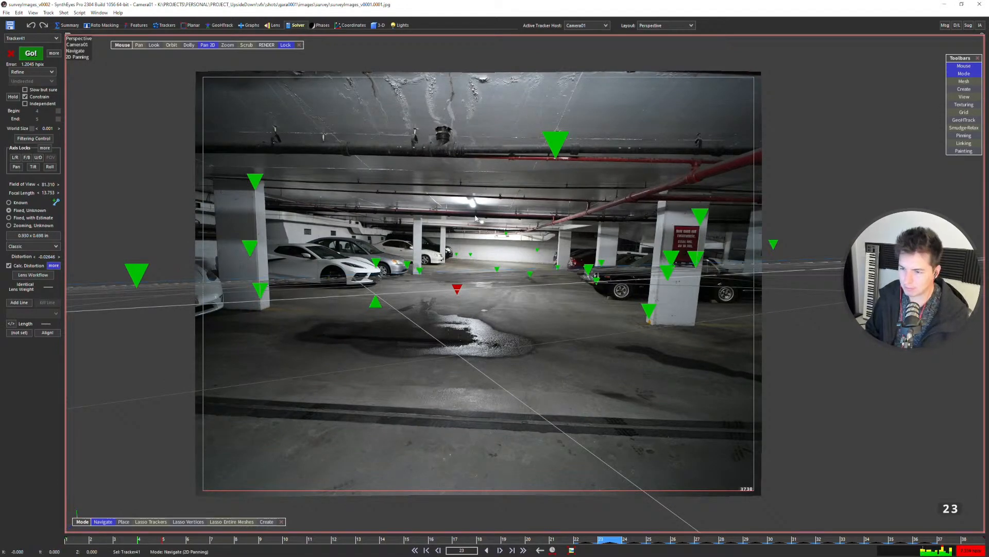
key(ctrl+z)
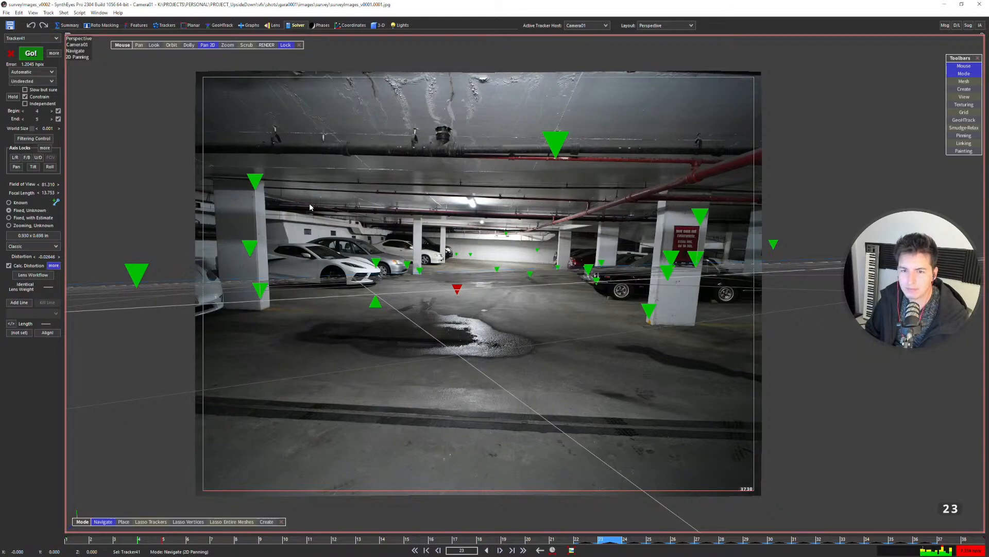
key(ctrl+y)
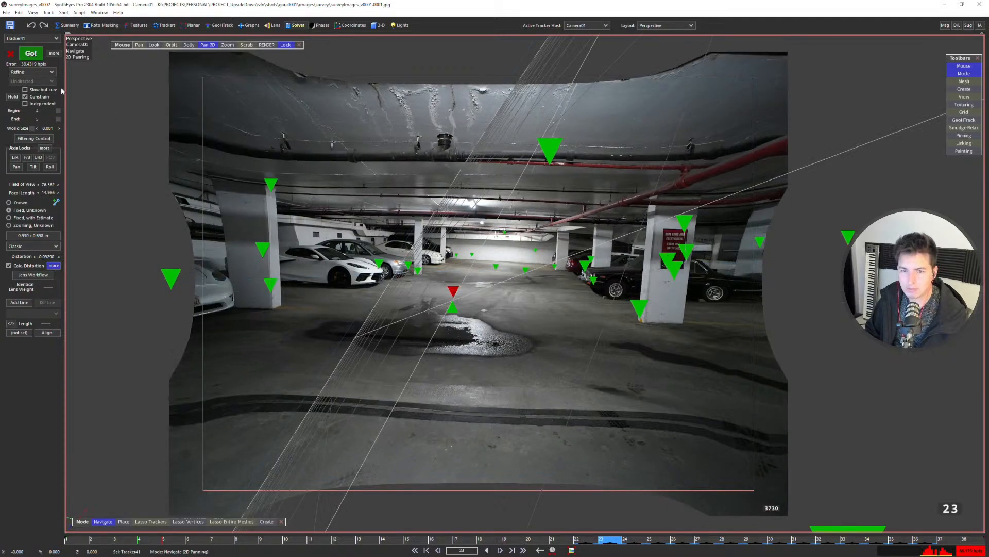
key(ctrl+y)
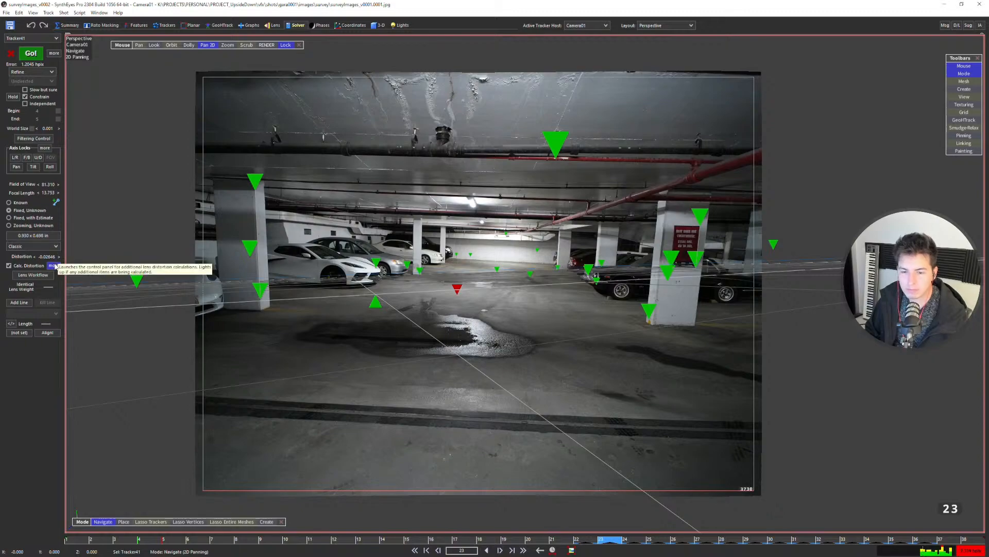
click(54, 266)
click(570, 192)
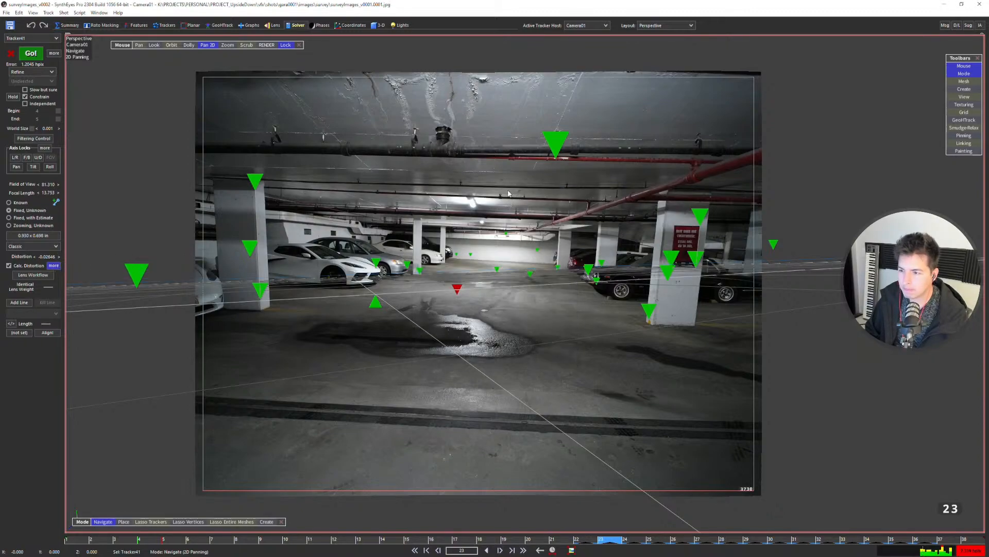
Add a tracker on frame 20 at the foot of the white wall corner between the 109 sign and the door.
key(7)
key(Down)
key(Left)
key(Left)
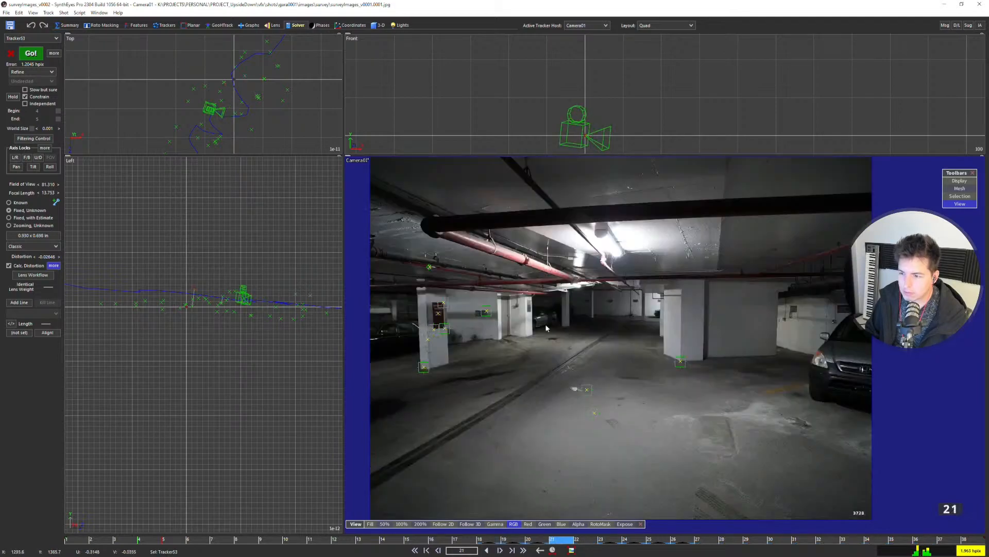
key(Left)
scroll(655, 326, up, 4)
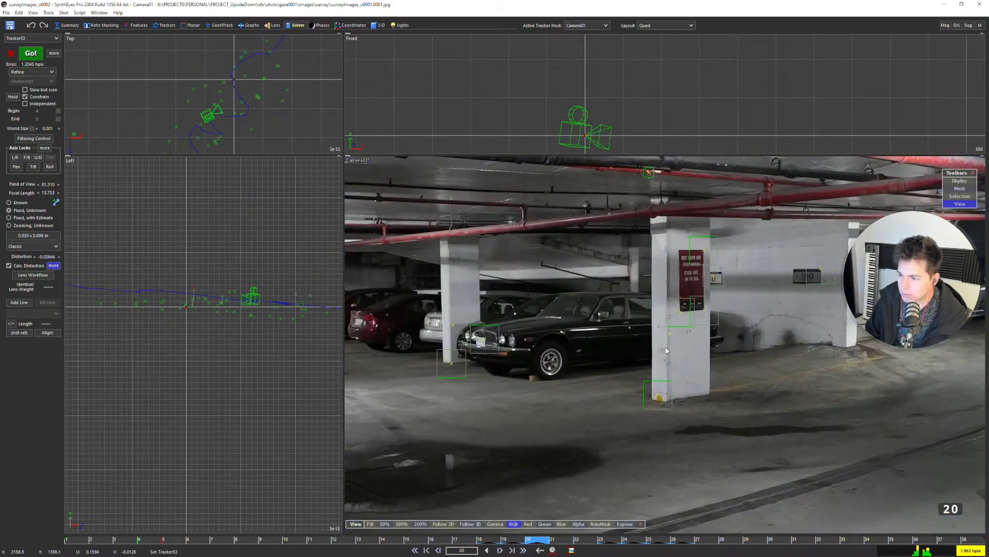
scroll(539, 332, down, 3)
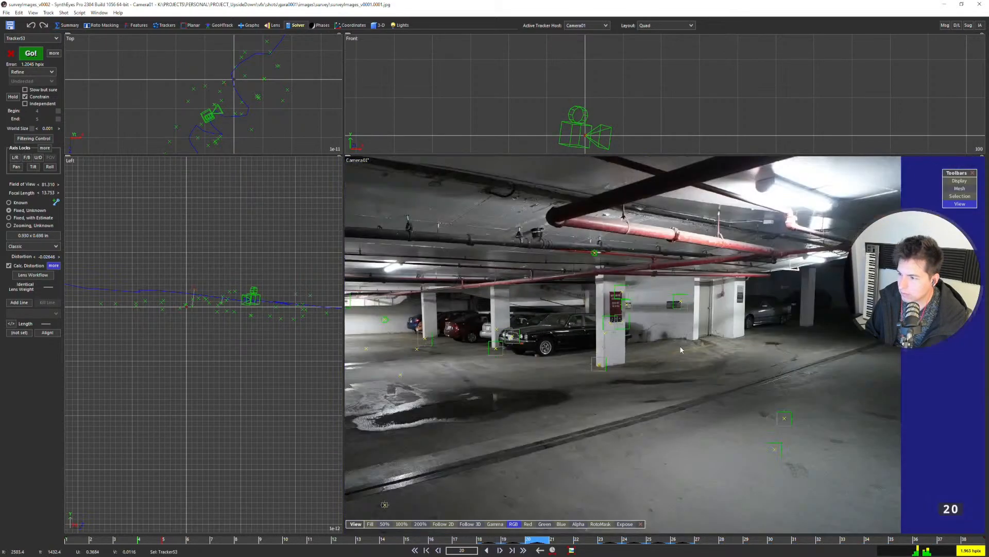
key(5)
scroll(598, 277, up, 3)
scroll(598, 278, up, 3)
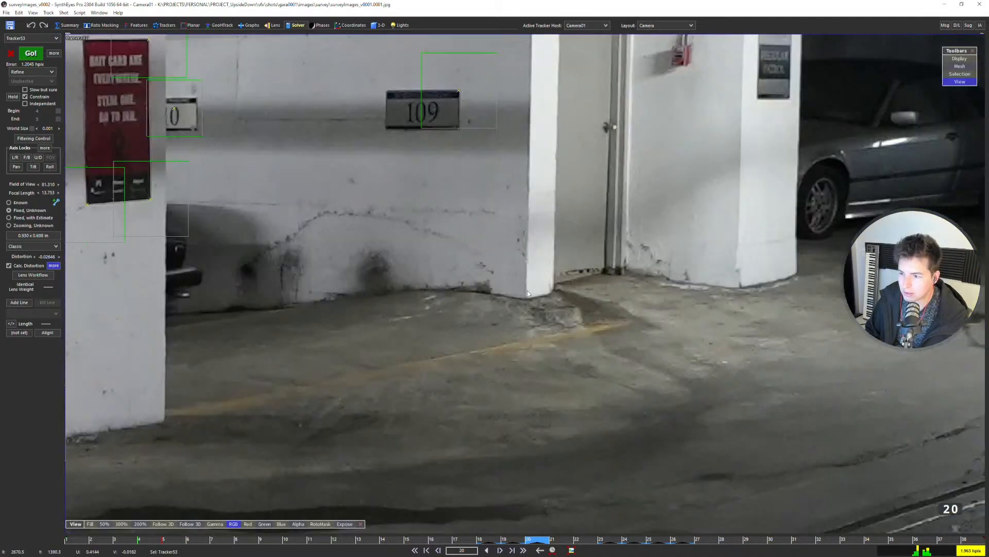
click(524, 295)
drag(526, 297, 527, 298)
key(5)
scroll(521, 344, down, 2)
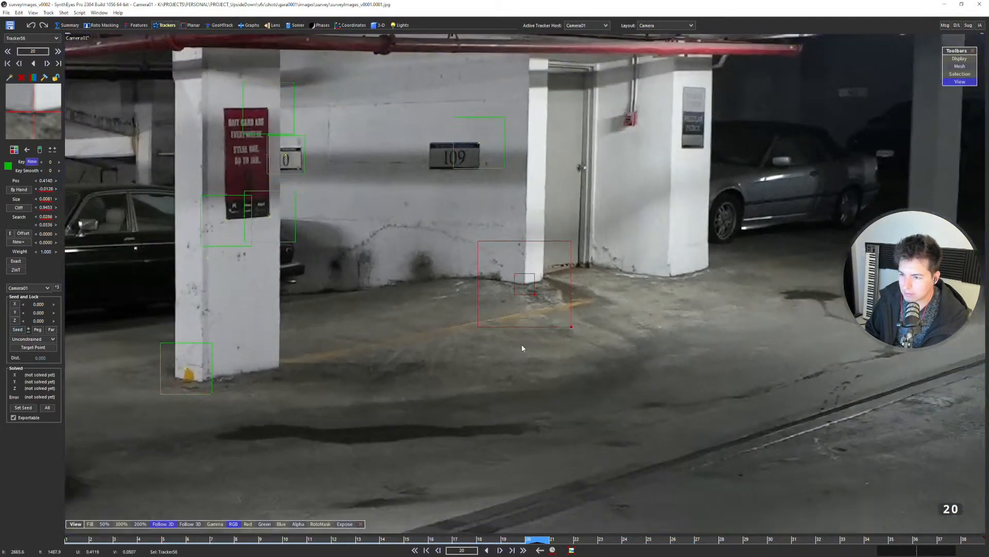
Enlarge the new tracker's search area and place it on the foot of the same wall corner on frame 19.
key(Left)
key(Right)
key(Left)
key(Right)
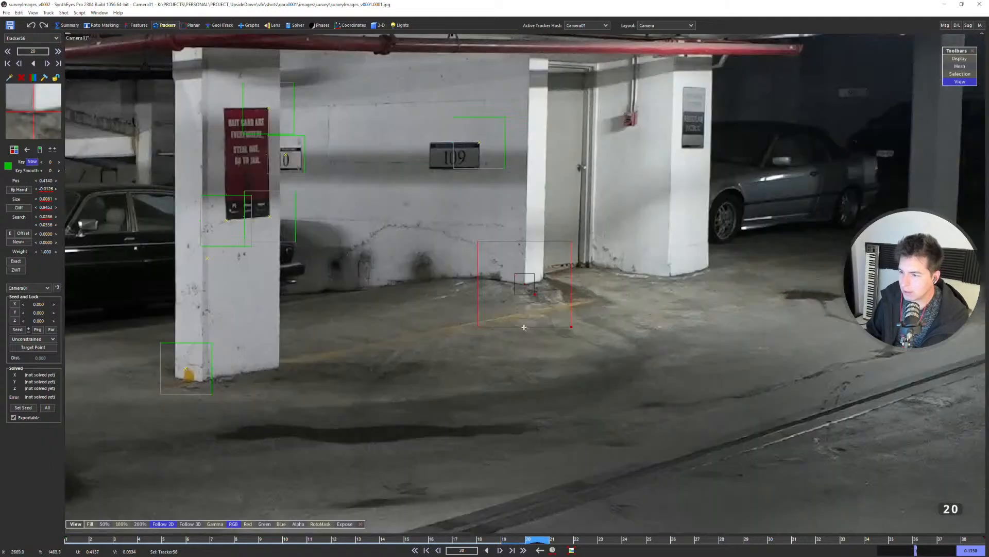
drag(572, 327, 587, 341)
key(Left)
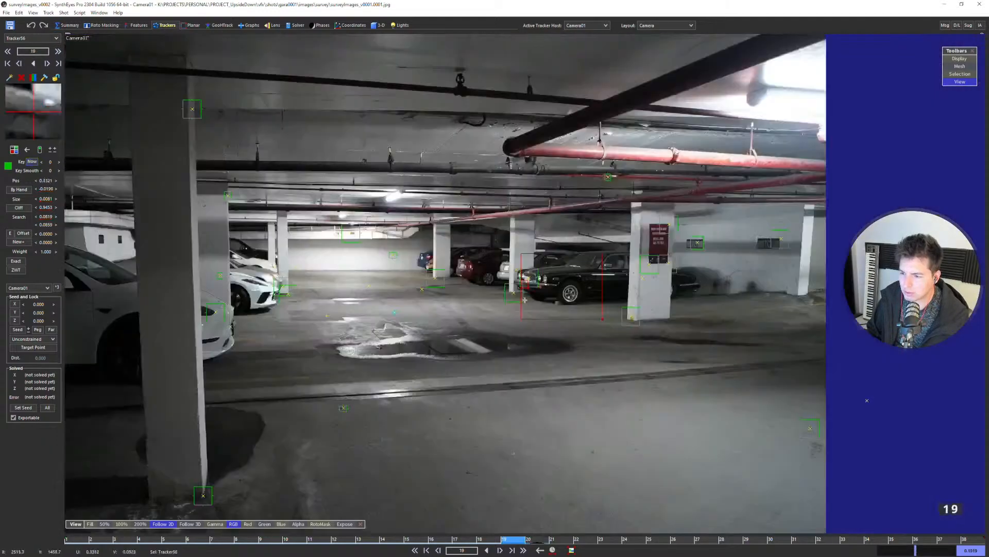
scroll(788, 305, up, 4)
scroll(773, 309, down, 3)
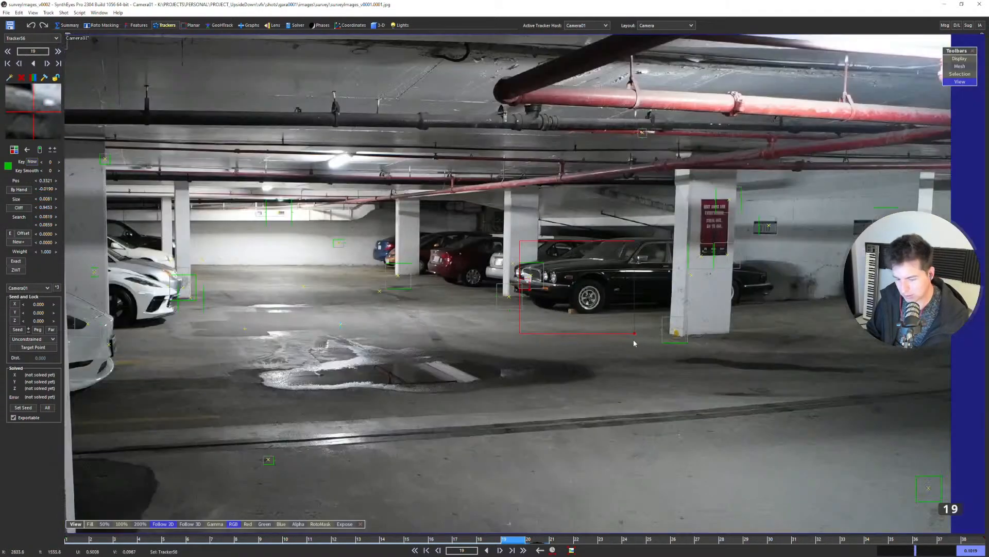
key(5)
middle_drag(918, 320, 592, 339)
scroll(589, 336, up, 3)
drag(583, 301, 581, 299)
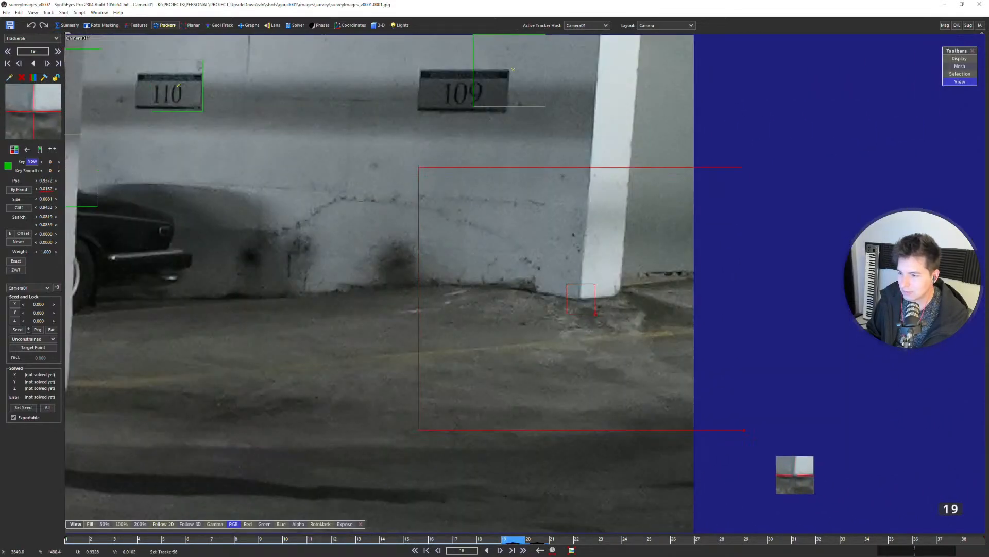
Skip the frames where the wall corner is out of view and key the tracker on its foot on frames 15 and 14.
scroll(572, 309, down, 4)
key(Left)
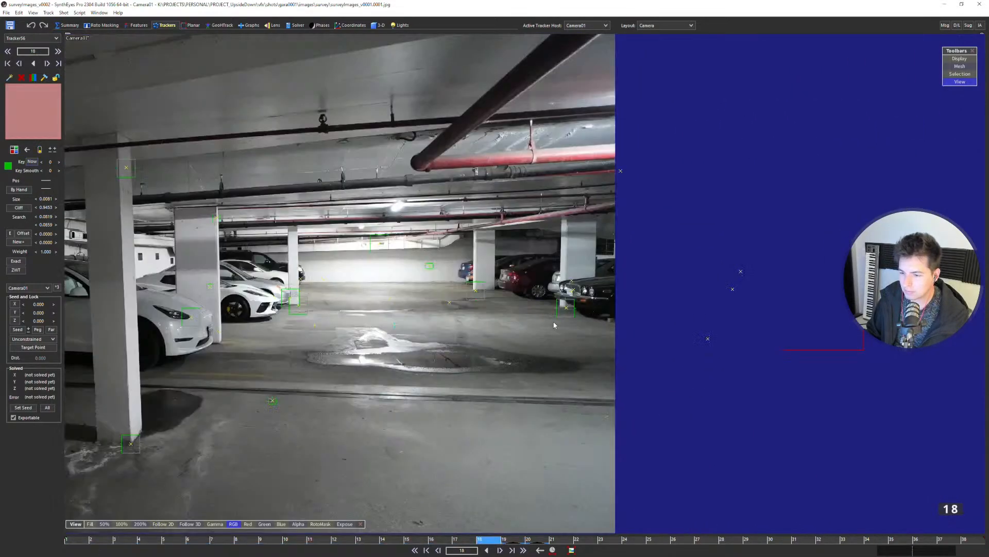
key(Left)
key(Left)
key(Left)
key(Left)
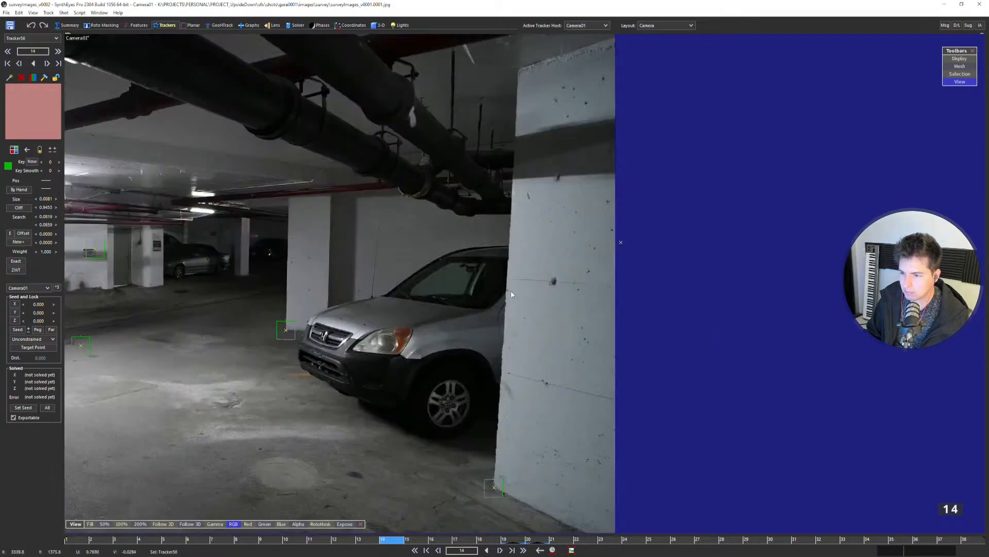
key(Right)
scroll(423, 282, up, 4)
drag(424, 282, 429, 281)
scroll(430, 281, down, 6)
key(Left)
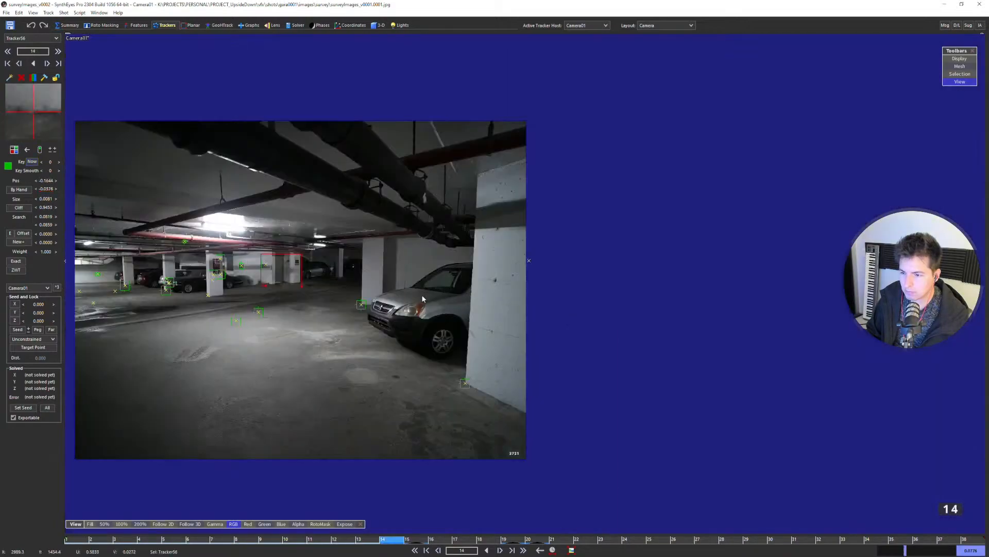
scroll(423, 298, up, 4)
scroll(592, 208, down, 5)
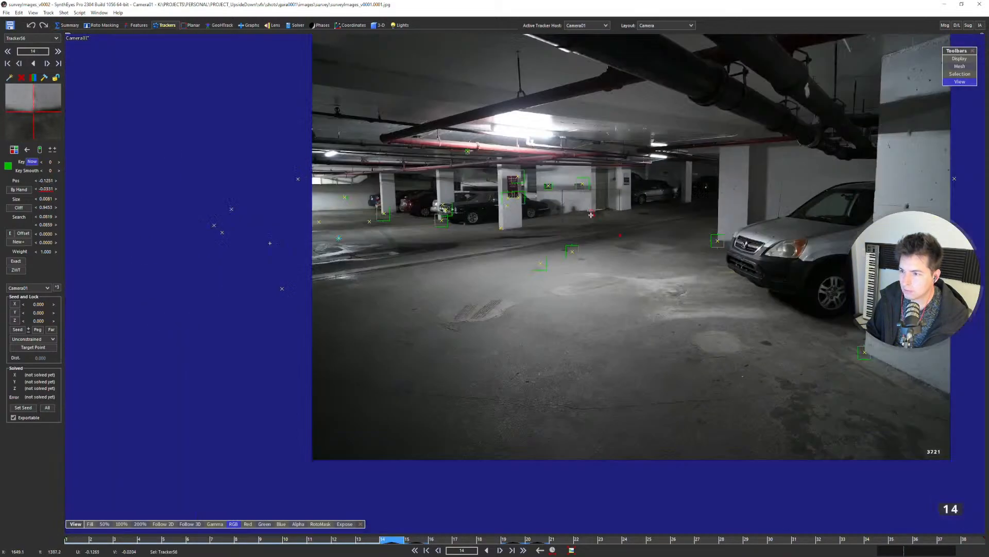
Key the wall corner tracker at the foot of the corner on frames 13 and 12.
key(Left)
scroll(422, 209, up, 4)
key(Right)
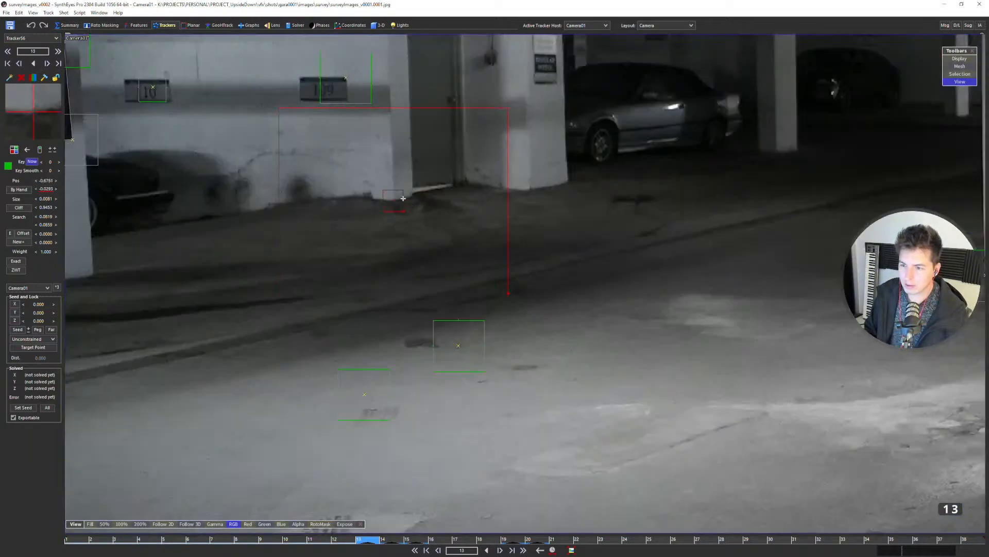
scroll(475, 236, down, 5)
key(Left)
key(Right)
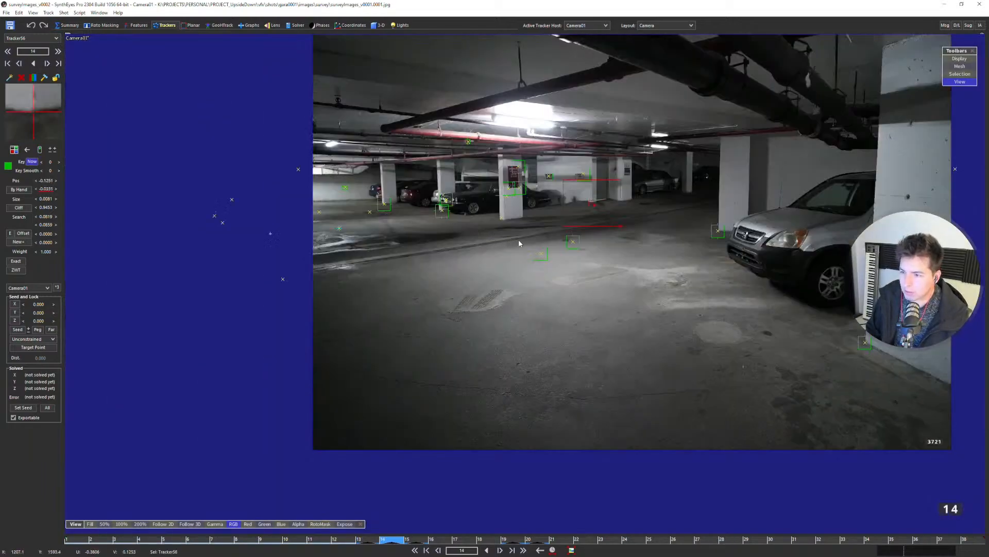
key(Left)
key(Left)
scroll(418, 206, up, 4)
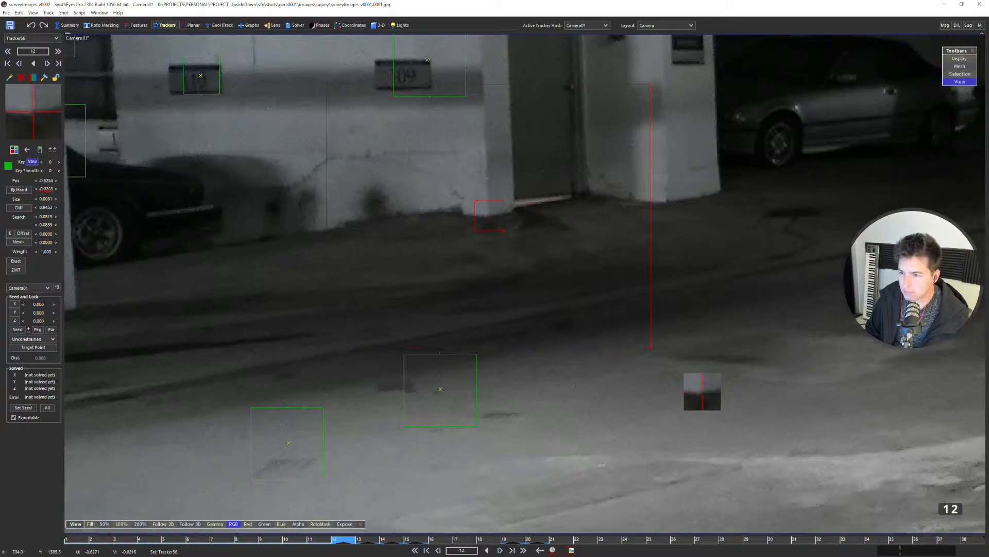
Key the wall corner tracker at the foot of the corner on frames 11 and 10, then continue to the earlier frames.
key(Left)
scroll(798, 221, down, 5)
scroll(777, 212, up, 4)
click(777, 212)
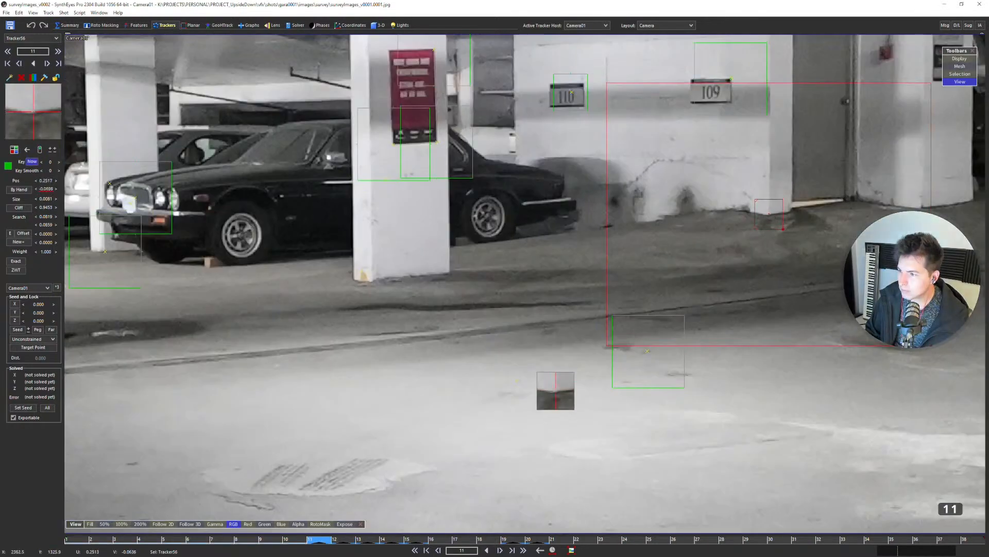
scroll(776, 212, down, 5)
key(Left)
middle_drag(690, 231, 335, 248)
scroll(623, 240, up, 5)
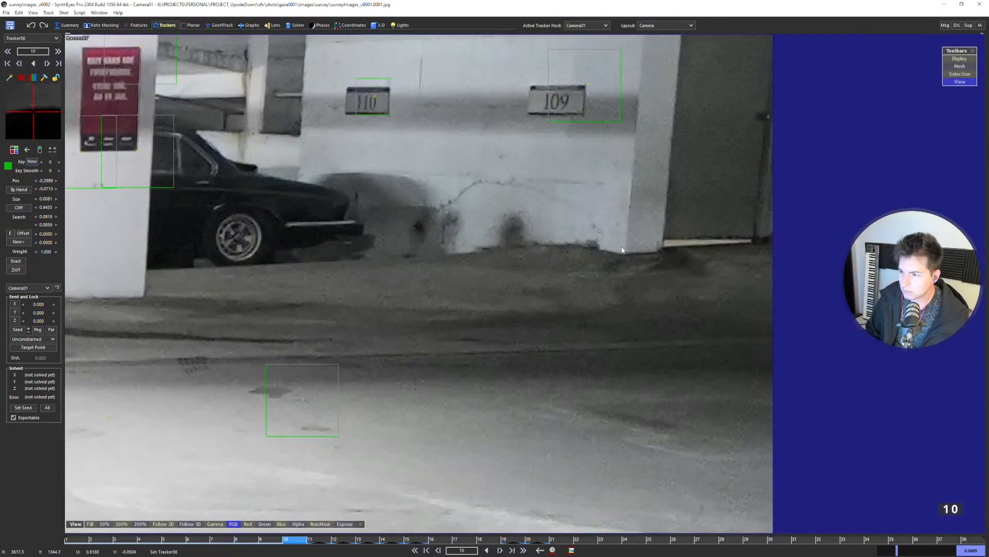
click(626, 255)
scroll(626, 255, down, 5)
key(Left)
key(Left)
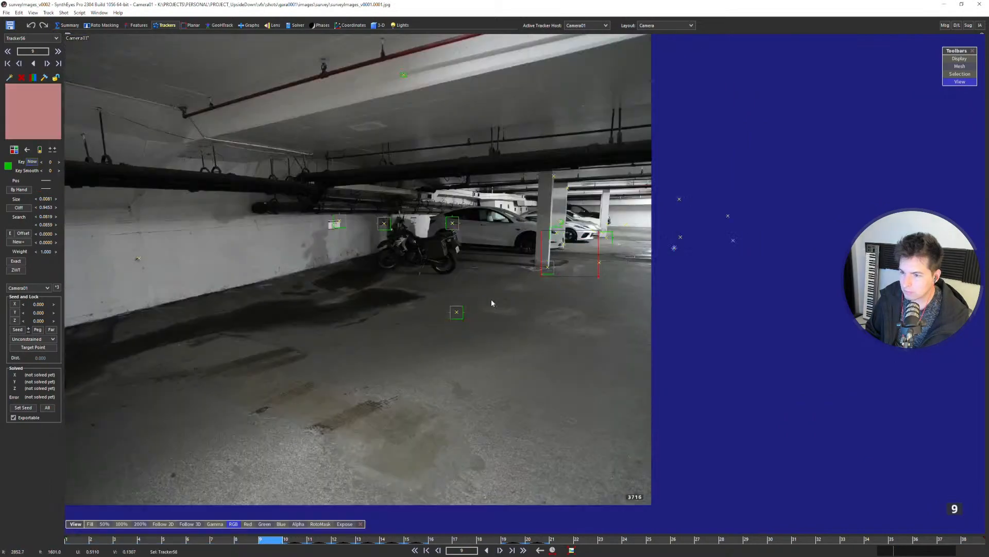
Check the frames back to 6 for the wall corner and key its tracker at the corner's foot on frame 21.
middle_drag(491, 299, 580, 308)
key(Left)
key(Left)
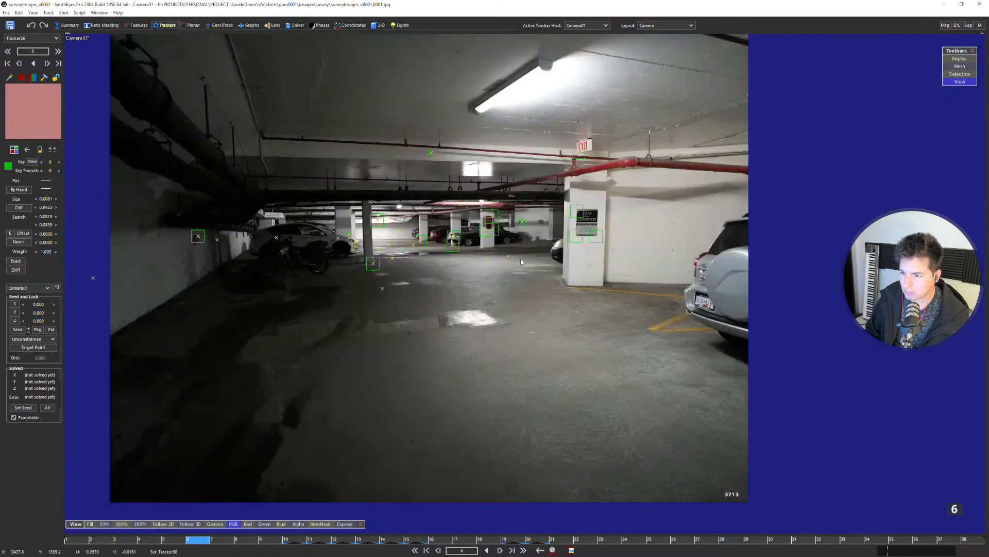
key(Right)
key(Right)
key(Right)
key(Right)
key(Right)
key(Right)
key(Right)
key(Right)
key(Right)
key(Right)
key(Right)
key(Right)
key(Right)
key(Right)
key(Right)
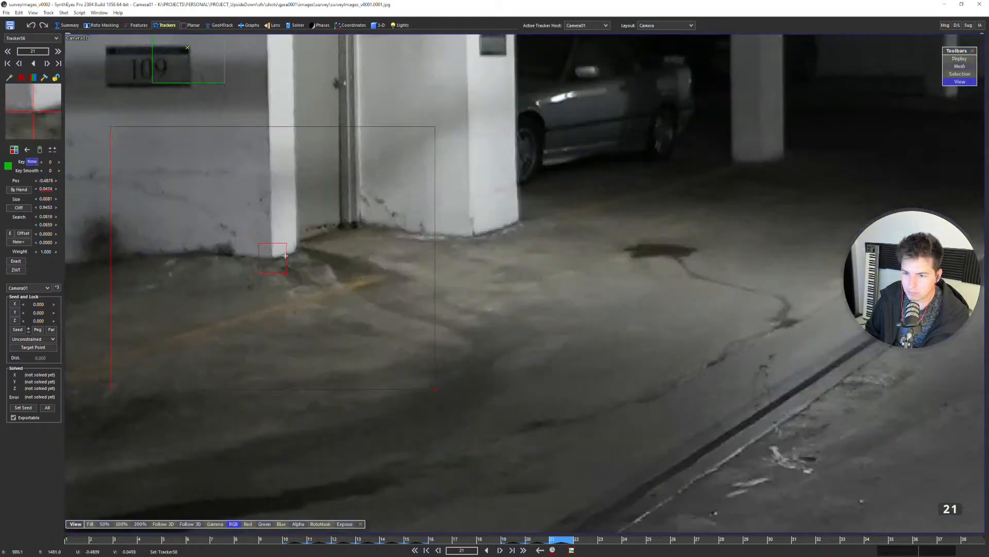
Key the wall corner tracker precisely at the foot of the corner on frame 22.
key(Right)
scroll(507, 253, up, 5)
drag(542, 256, 539, 260)
scroll(538, 260, down, 5)
Key the tracker on the foot of the wall corner beneath sign 109 on frame 29 and compare it with the previous keyed frame.
key(Right)
key(Right)
key(Right)
key(Right)
key(Right)
key(Right)
key(Right)
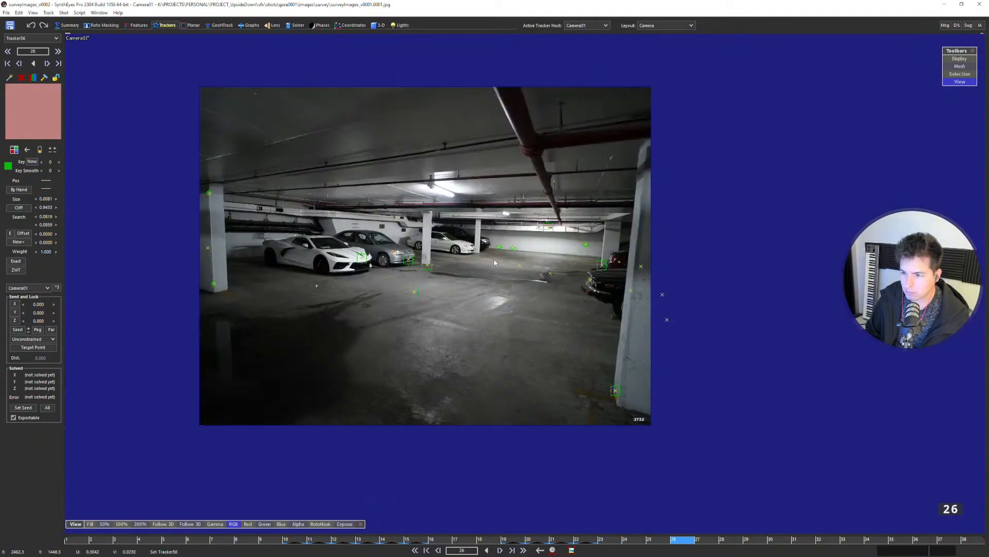
scroll(410, 260, up, 5)
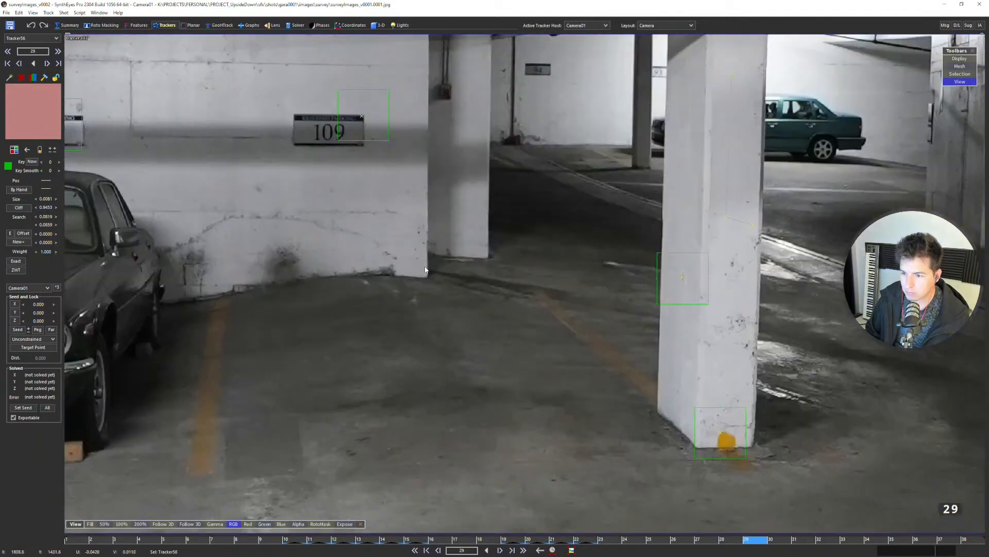
click(428, 267)
scroll(443, 263, down, 3)
key(a)
key(a)
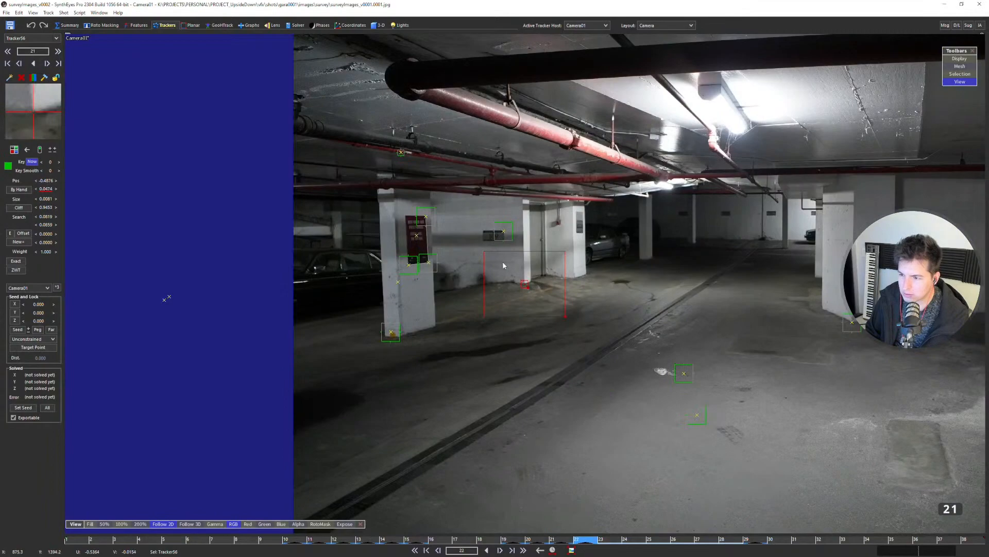
key(f)
key(f)
scroll(526, 289, up, 4)
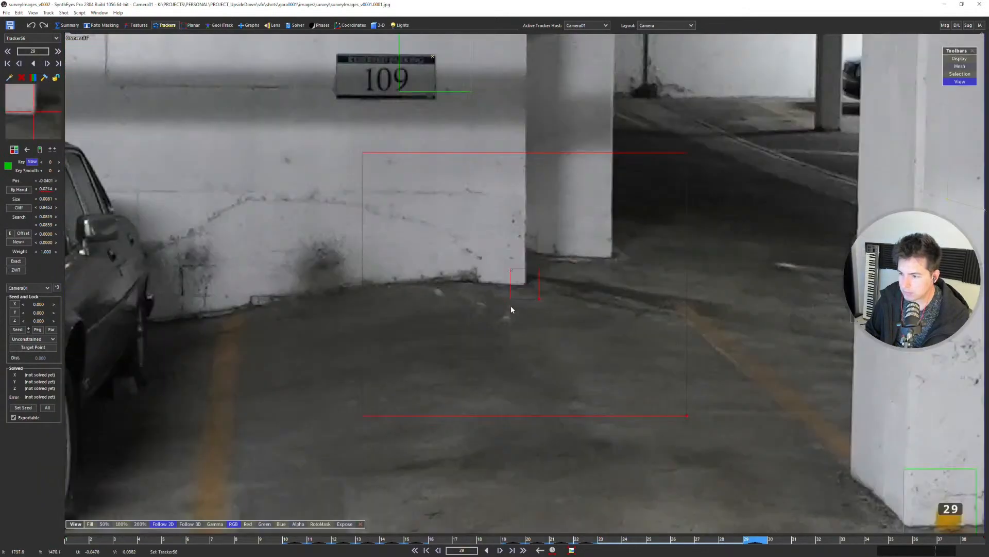
key(Left)
key(ctrl+z)
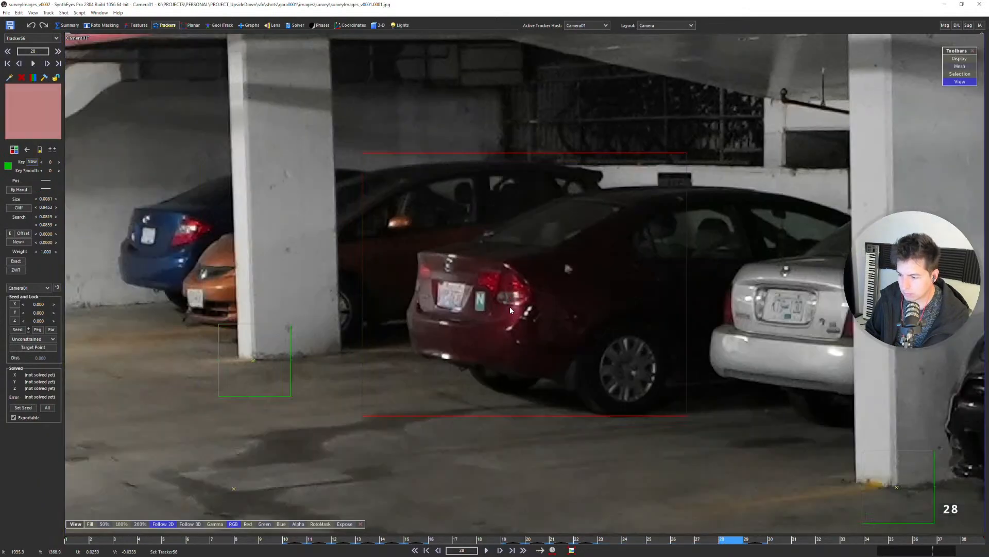
Key the tracker at the foot of the same wall corner on frame 30 and check it against frame 29.
key(Right)
scroll(510, 286, down, 3)
key(Right)
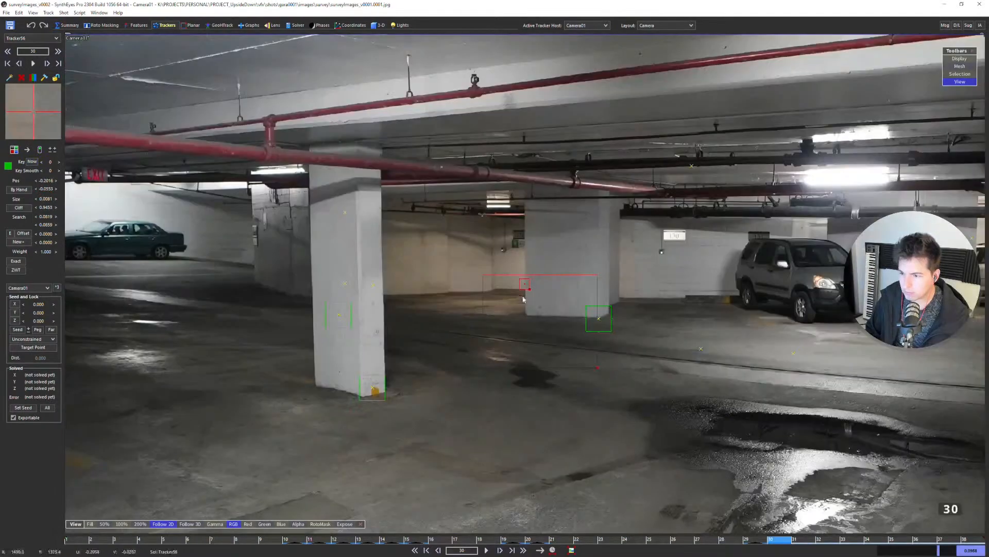
middle_drag(711, 343, 612, 307)
scroll(533, 295, down, 2)
middle_drag(279, 305, 383, 279)
scroll(313, 271, up, 6)
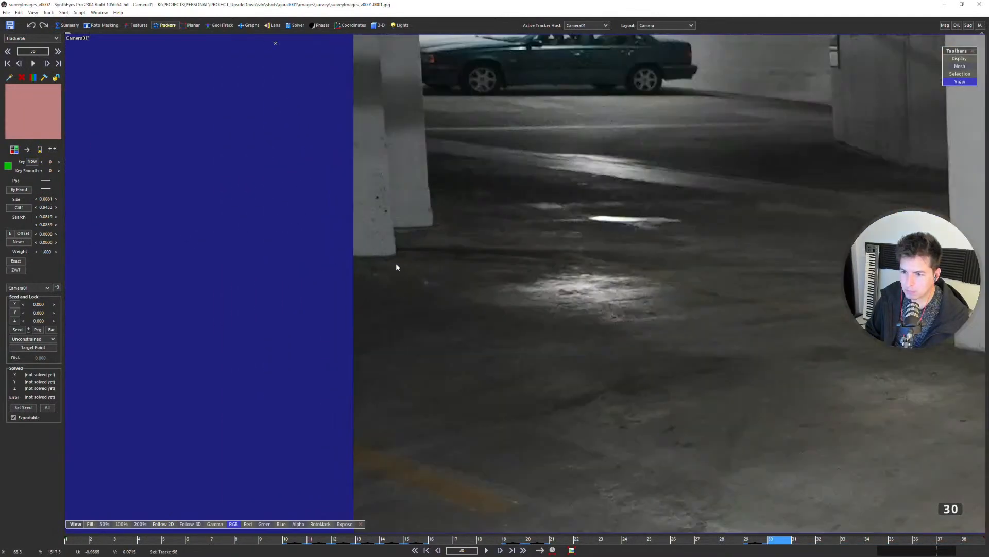
click(397, 255)
key(5)
key(Left)
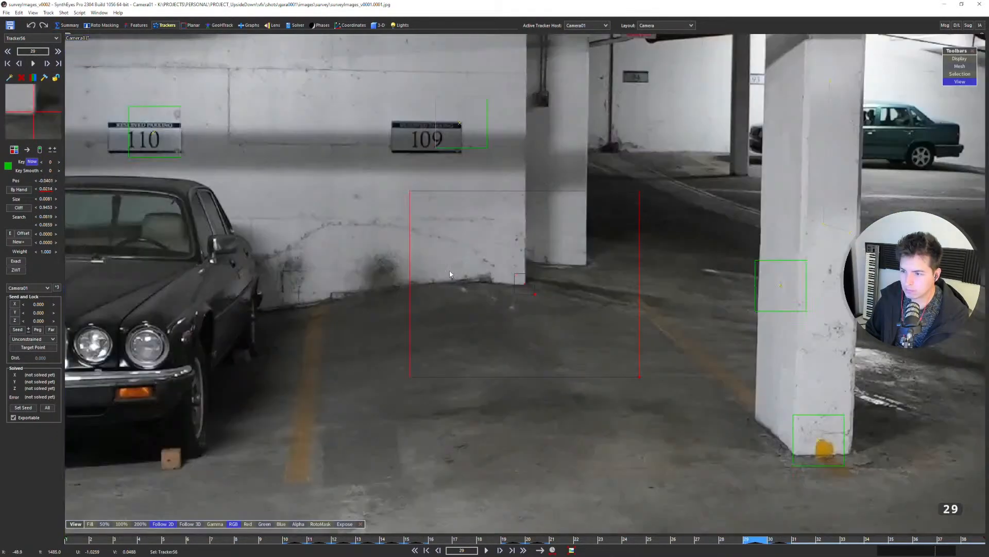
Look through the remaining frames up to 38 for further views of the wall corner's foot.
key(Right)
key(Right)
scroll(635, 306, down, 3)
key(Right)
key(Right)
key(Right)
key(Right)
key(Right)
key(Right)
key(Right)
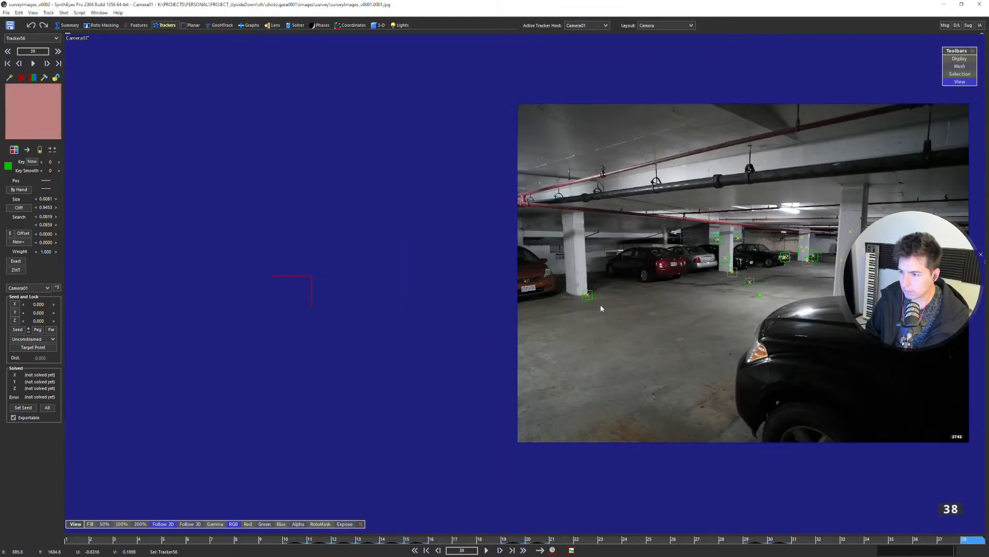
Return to frame 14 and add a tracker high on the wall corner beside the door, at the shadow band's lower edge.
key(Left)
key(Left)
key(Left)
key(Left)
key(Left)
key(Left)
key(Left)
key(Left)
key(Left)
key(Left)
key(Left)
key(Left)
key(Left)
key(Left)
key(Left)
key(Left)
key(Left)
key(Left)
key(Left)
key(Left)
key(Left)
key(Left)
key(Left)
key(Left)
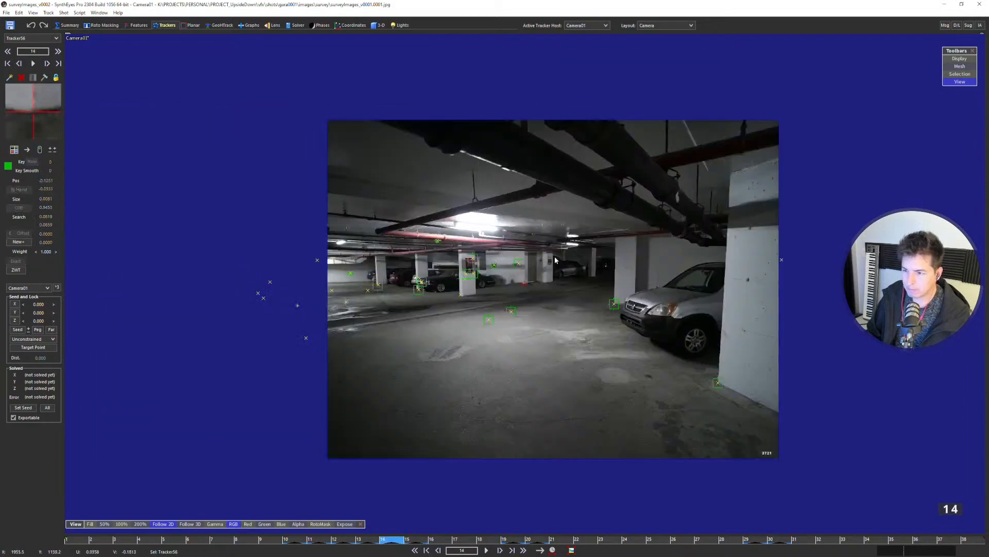
scroll(555, 261, up, 6)
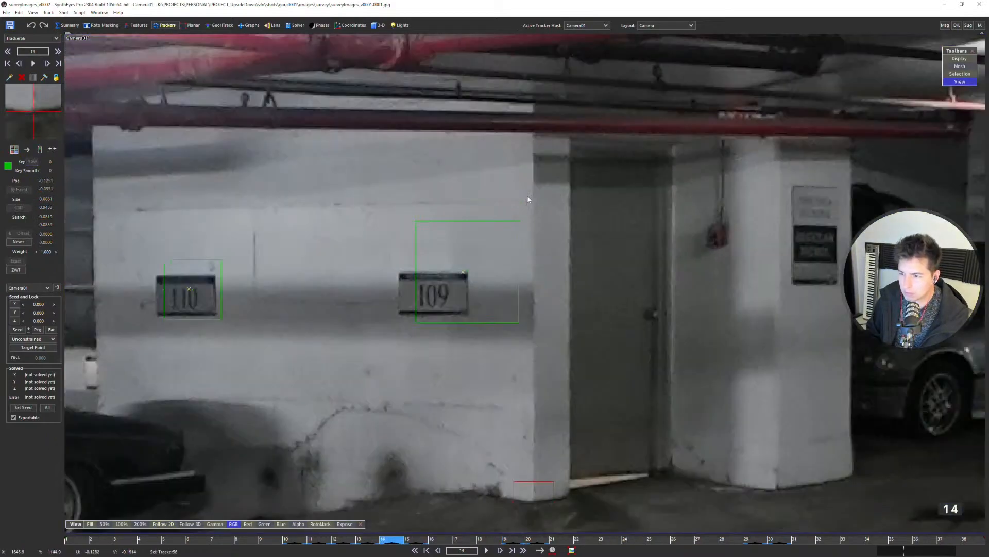
click(533, 185)
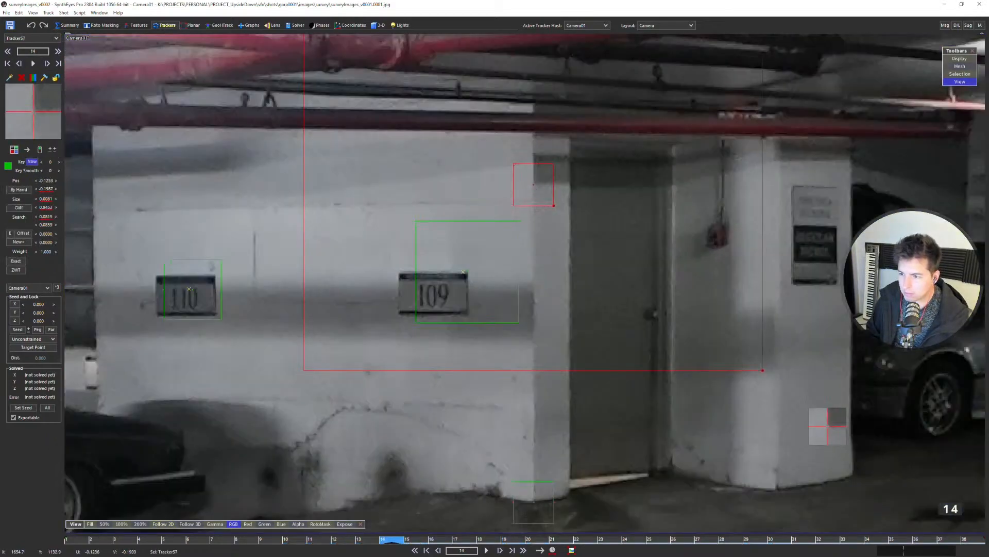
Key the new upper corner tracker at the shadow band's lower edge on frame 15.
scroll(731, 207, down, 6)
key(Right)
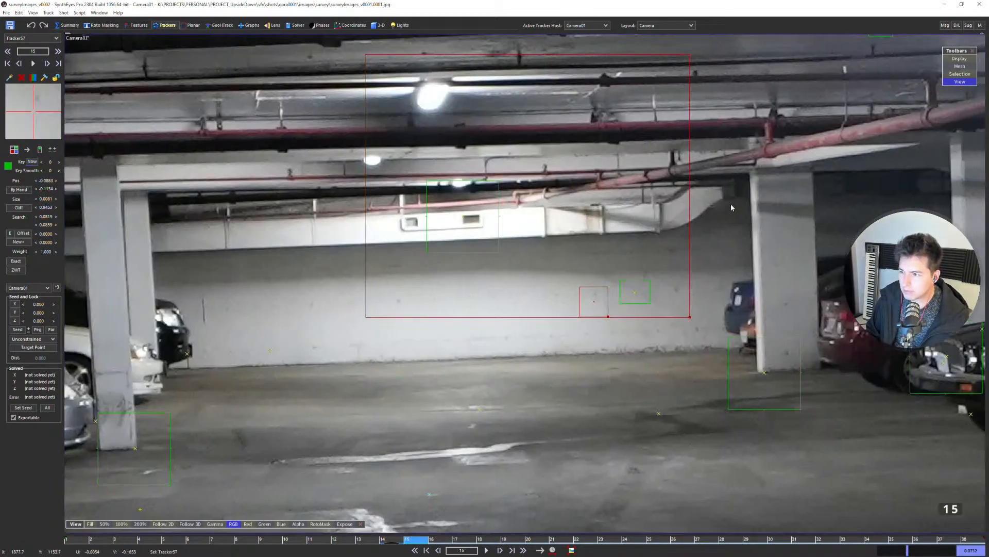
scroll(732, 207, down, 3)
middle_drag(812, 209, 548, 221)
middle_drag(969, 165, 578, 224)
scroll(590, 225, up, 4)
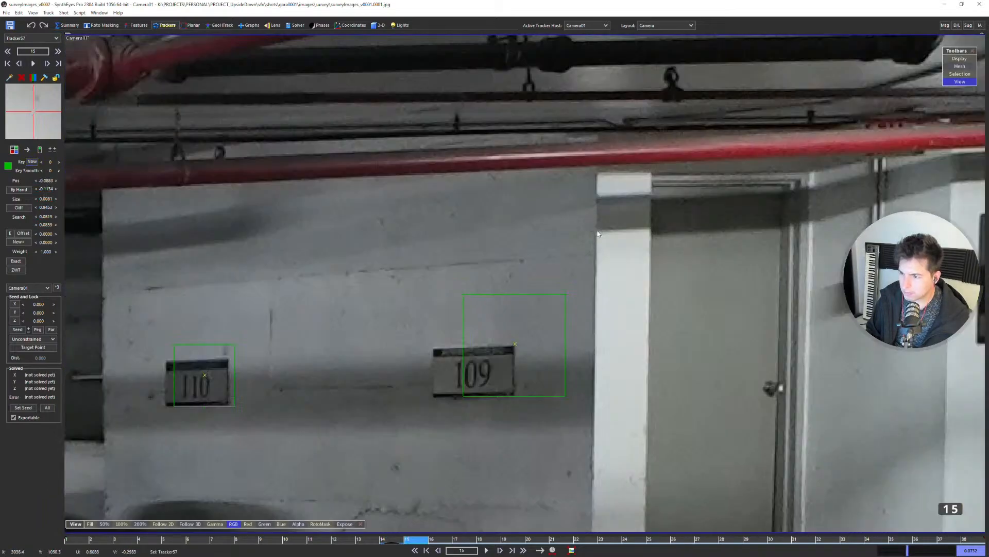
scroll(595, 242, down, 4)
Skip the frames without the corner and key the upper corner tracker at the shadow edge on frames 19 and 20.
key(Right)
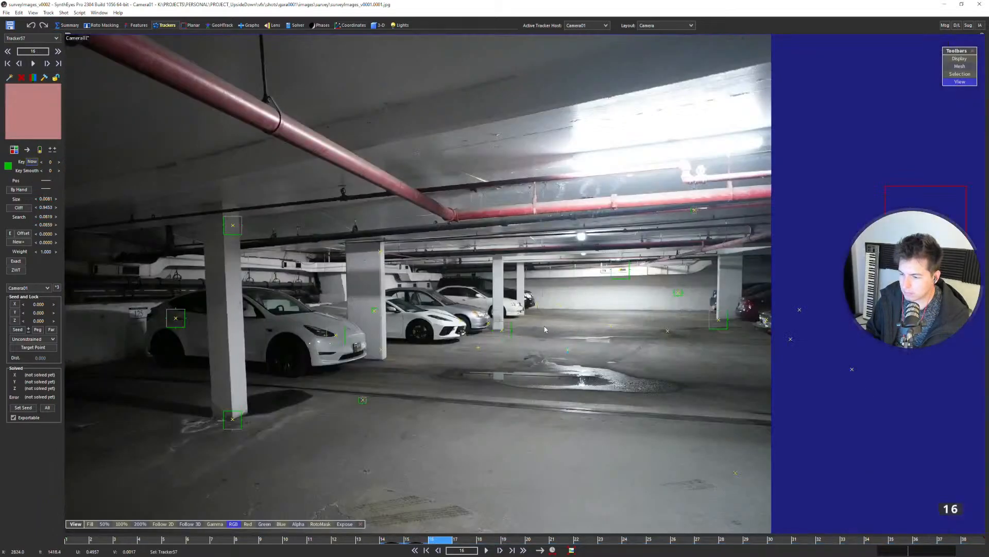
key(Right)
key(Right)
key(Right)
scroll(735, 262, up, 4)
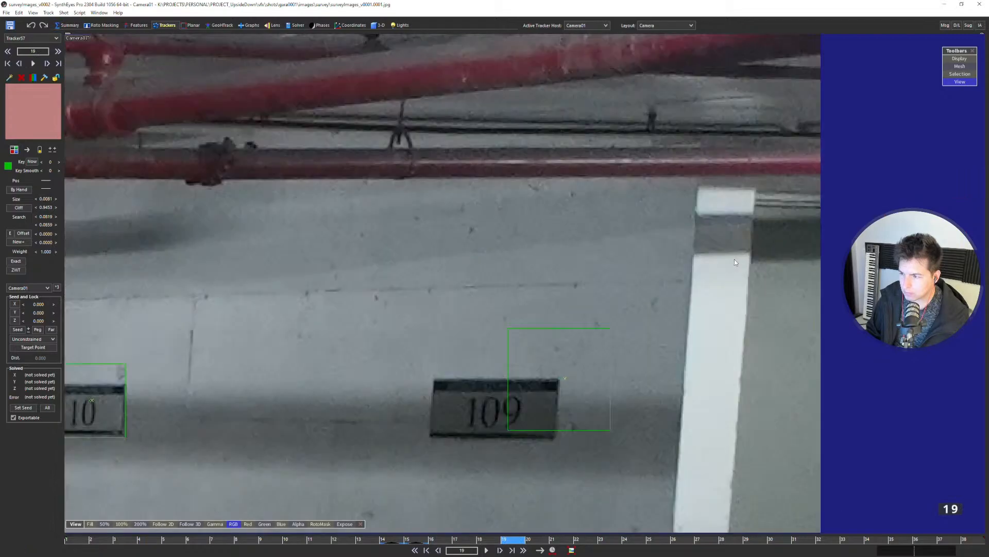
click(694, 253)
scroll(694, 253, down, 4)
key(Right)
scroll(569, 265, up, 4)
click(444, 262)
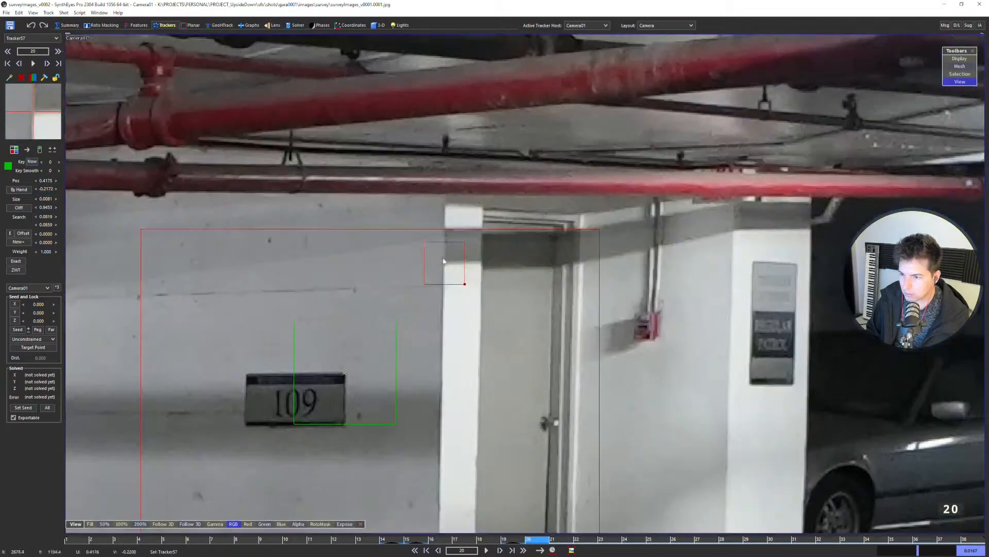
Key the upper corner tracker at the shadow band's lower edge on frame 21.
scroll(444, 264, down, 4)
key(Right)
scroll(448, 289, down, 4)
key(Left)
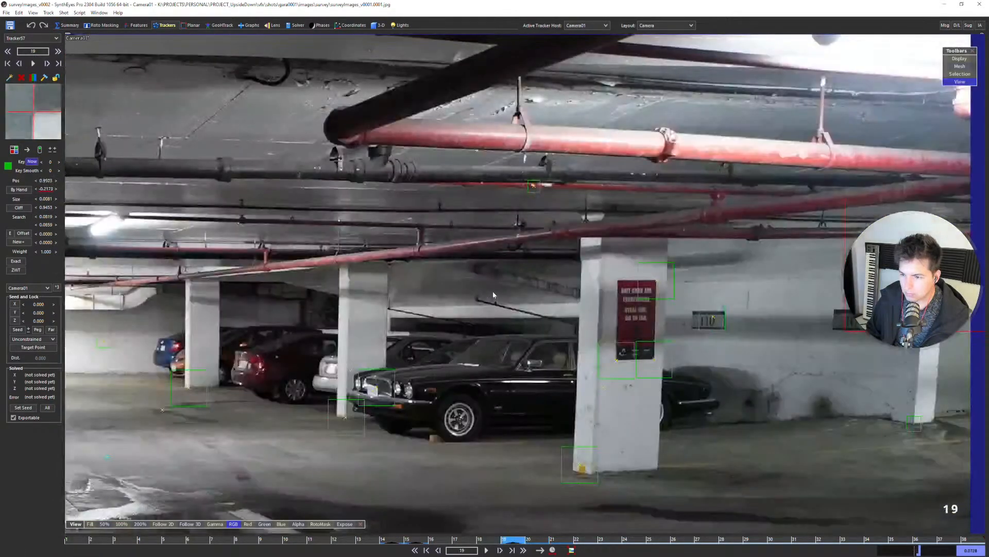
key(Left)
key(Right)
key(Right)
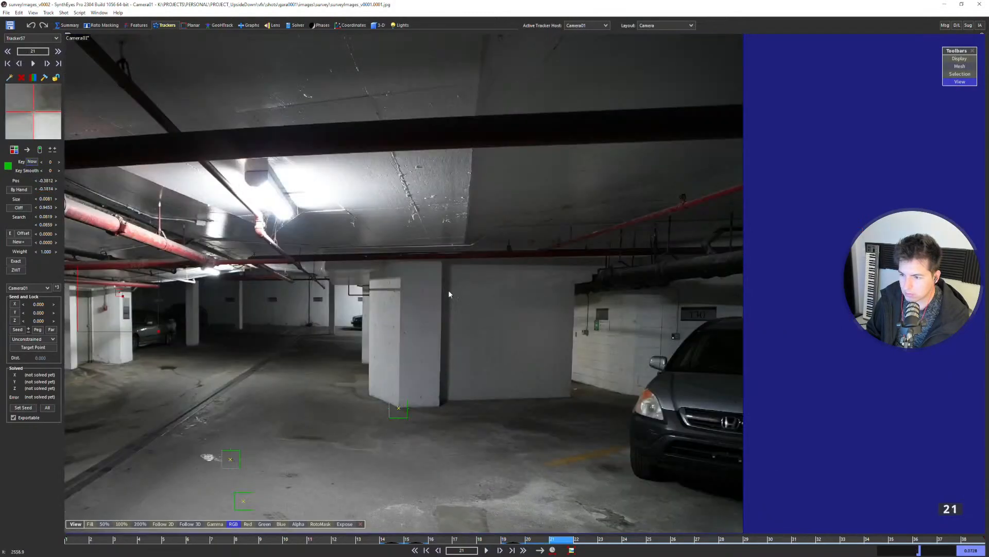
scroll(449, 290, up, 4)
scroll(435, 287, up, 4)
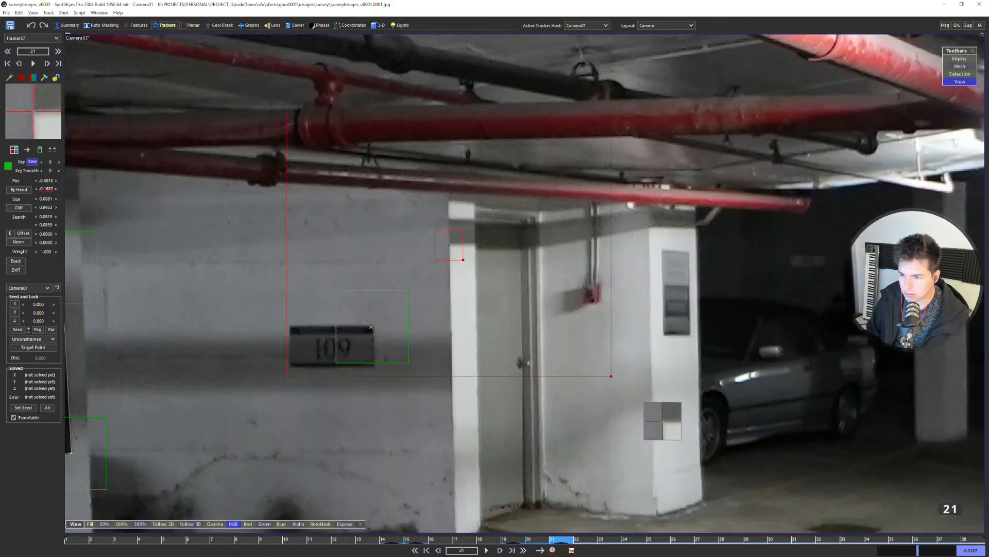
Key the upper corner tracker on the same shadow edge on frame 22.
key(Right)
scroll(448, 278, up, 6)
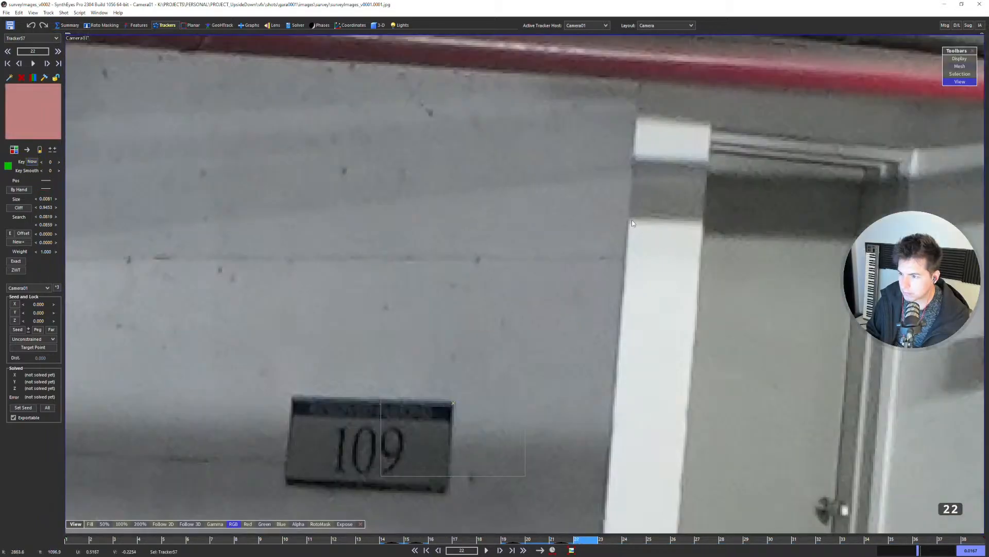
click(629, 219)
scroll(630, 220, down, 10)
Examine frames 23 to 29 for another usable view of the shadow edge high on the wall corner.
key(Right)
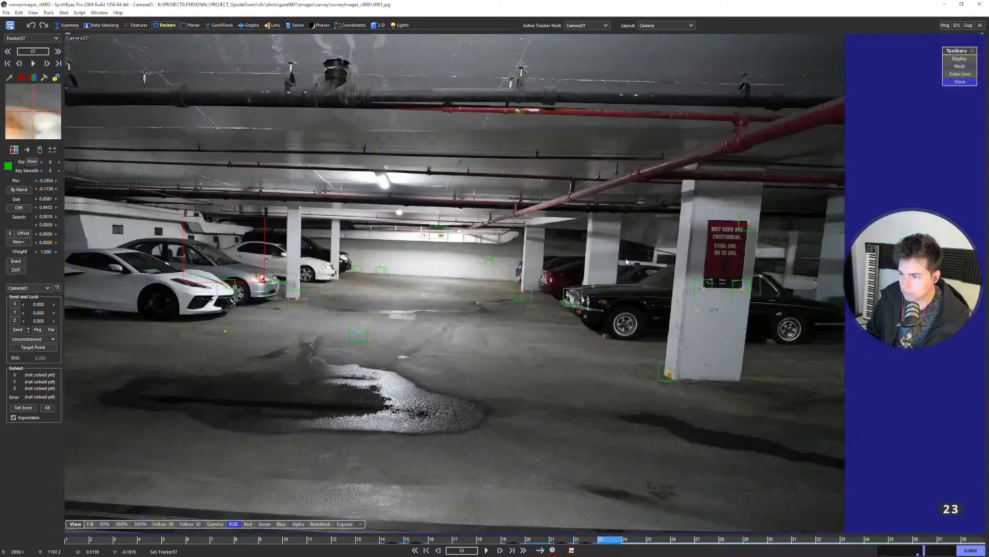
middle_drag(693, 256, 471, 262)
key(Right)
key(Right)
key(Right)
key(Right)
key(Right)
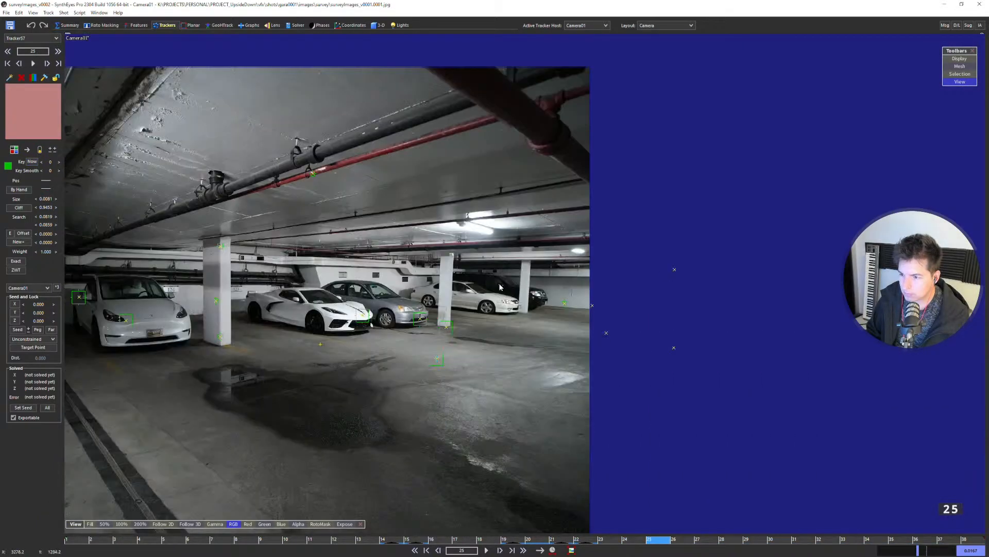
key(Right)
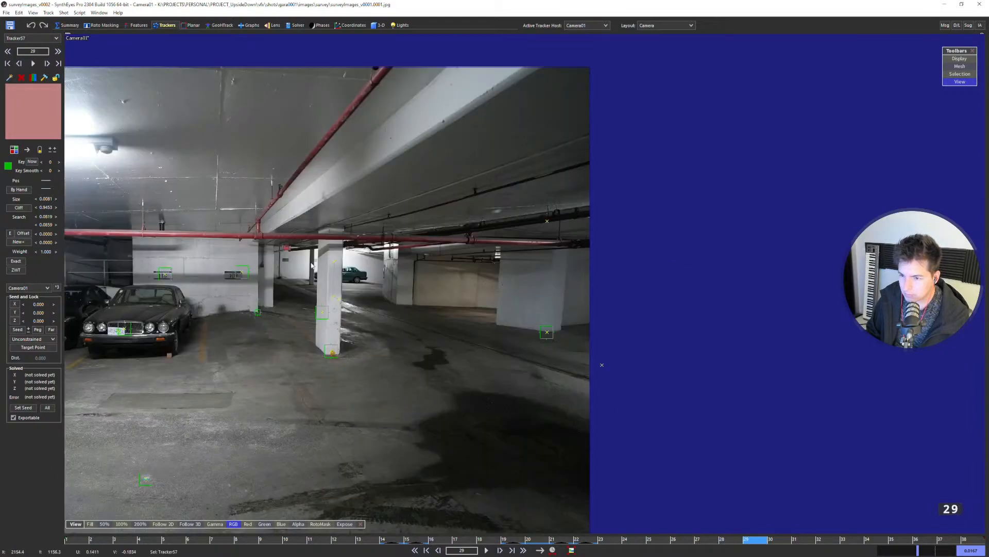
scroll(258, 254, up, 8)
scroll(421, 227, down, 8)
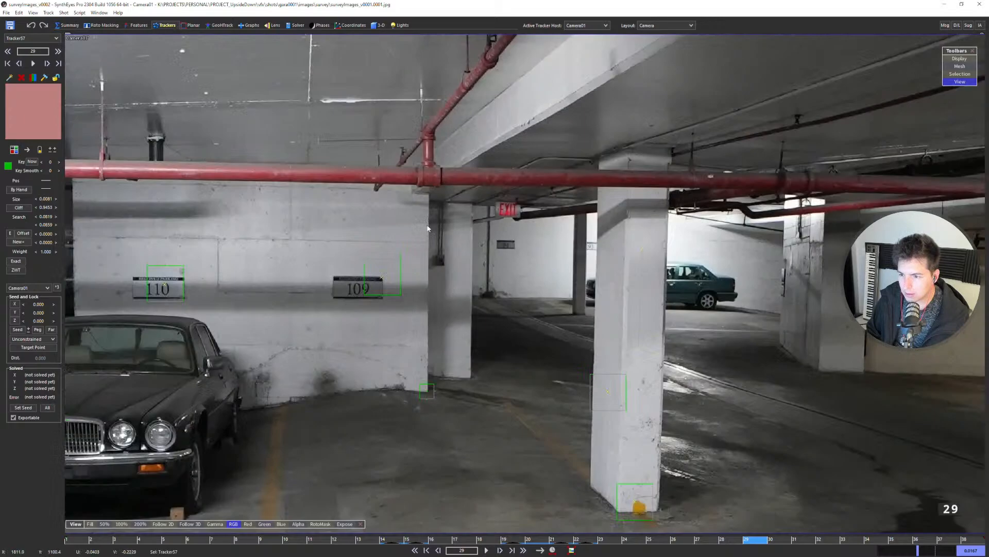
scroll(427, 228, up, 6)
scroll(434, 222, down, 6)
Go back to frame 13 and key the upper corner tracker at the shadow band's lower edge.
key(Left)
key(Left)
key(Left)
key(Left)
key(Left)
key(Left)
key(Left)
key(Left)
key(Left)
key(Left)
key(Left)
key(Left)
key(Left)
key(Left)
key(Left)
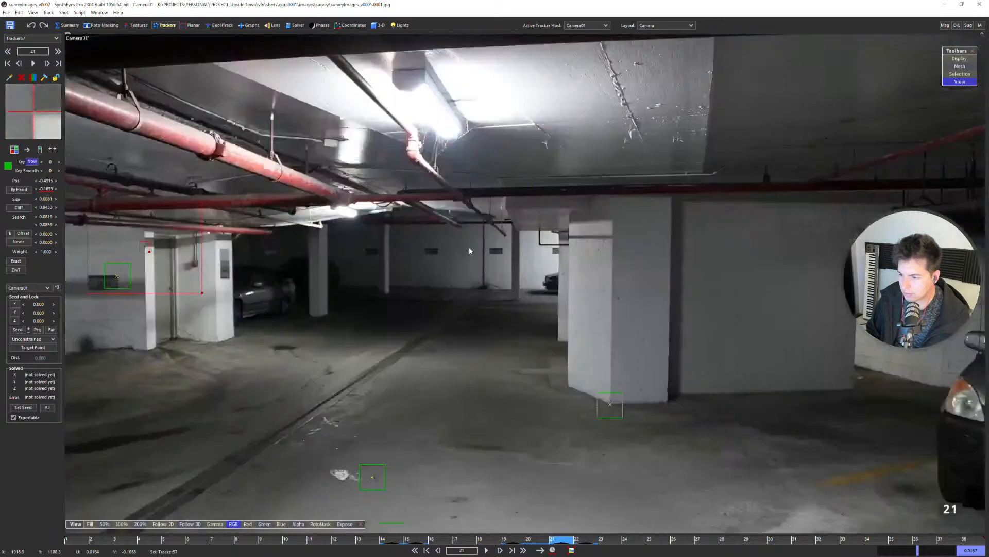
key(Left)
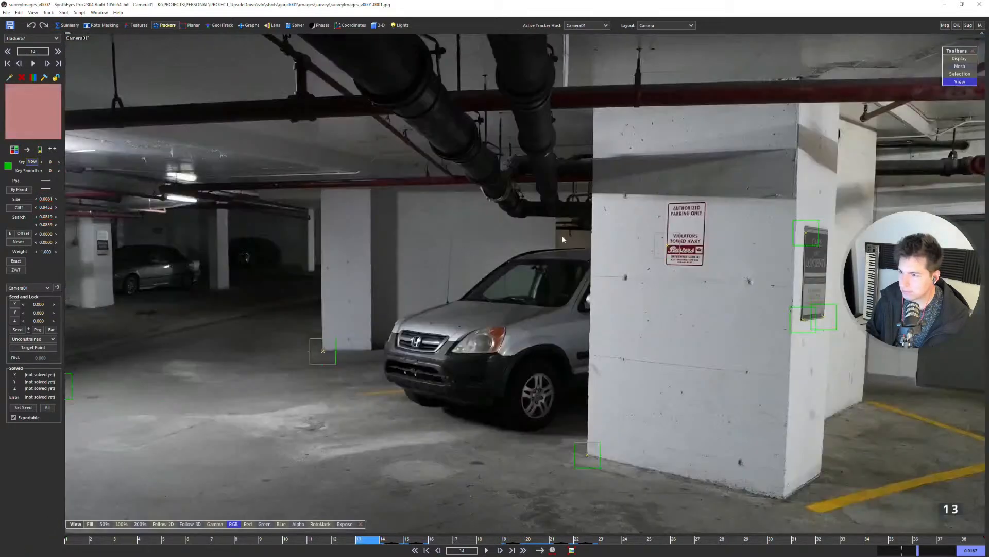
scroll(562, 236, down, 2)
scroll(225, 234, up, 5)
Key the upper corner tracker at the shadow band's lower edge on frames 12 and 11.
key(Left)
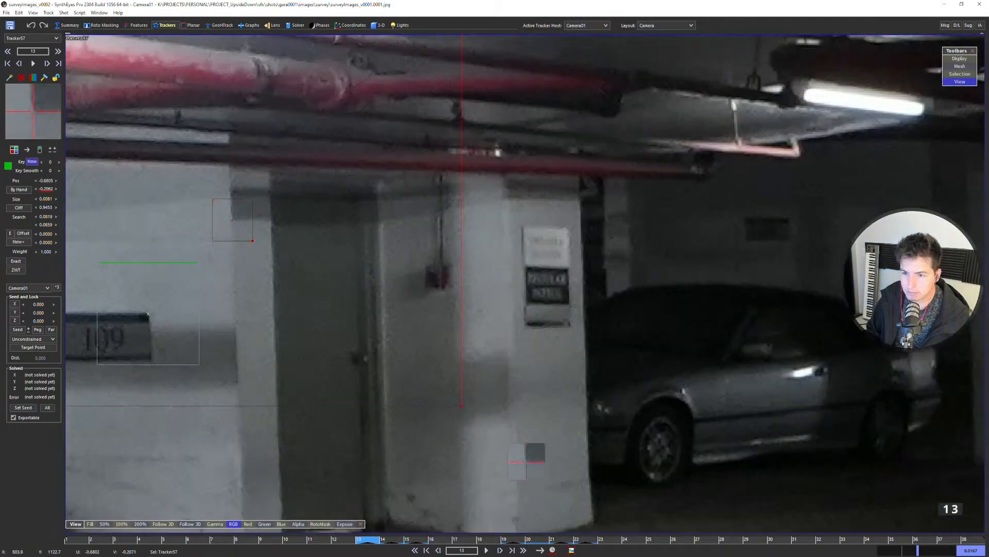
scroll(317, 249, down, 4)
scroll(316, 249, up, 4)
click(363, 222)
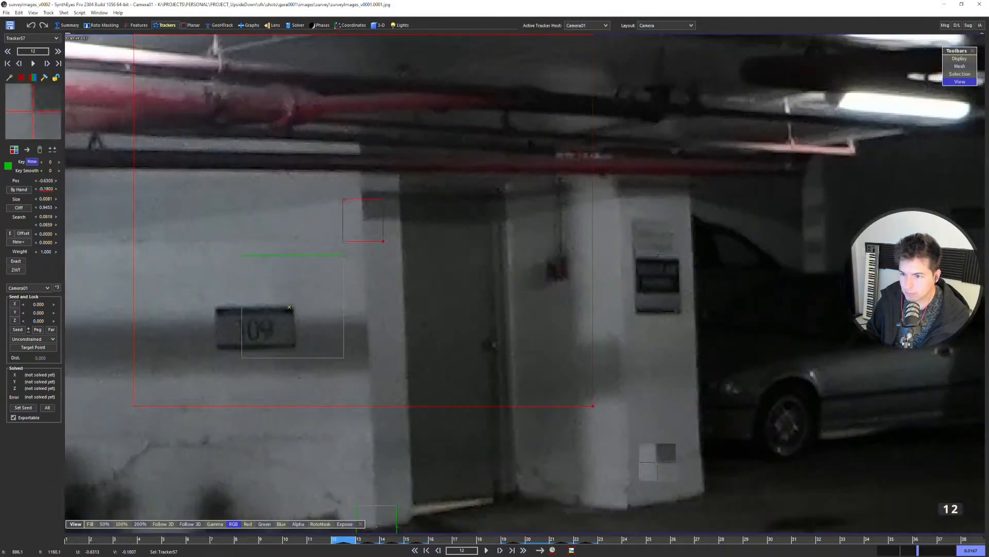
scroll(363, 221, down, 4)
key(Left)
scroll(464, 448, up, 4)
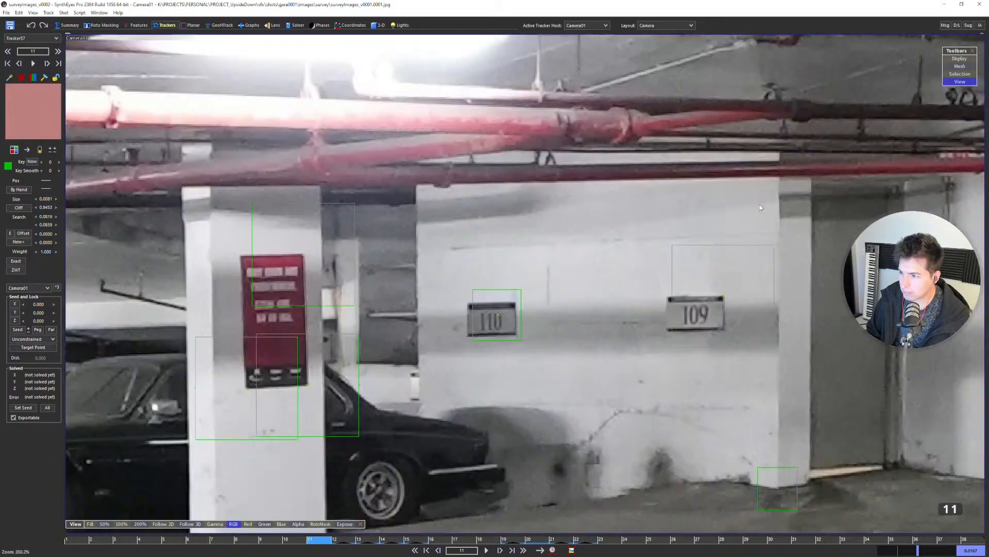
click(486, 459)
drag(780, 217, 780, 217)
scroll(752, 221, down, 6)
Key the upper corner tracker where the shadow band meets the wall edge on frame 10.
key(Left)
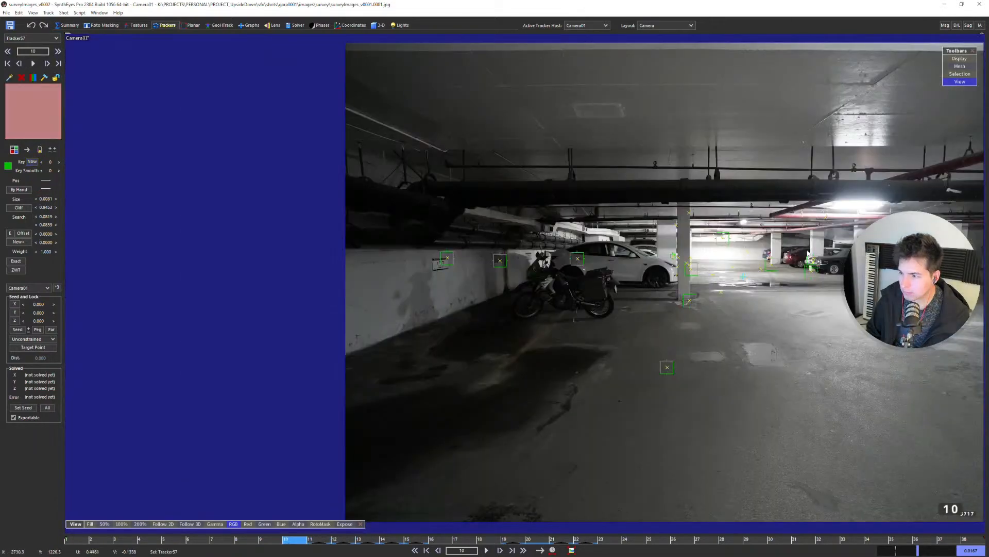
middle_drag(778, 239, 370, 241)
scroll(563, 235, up, 5)
click(471, 209)
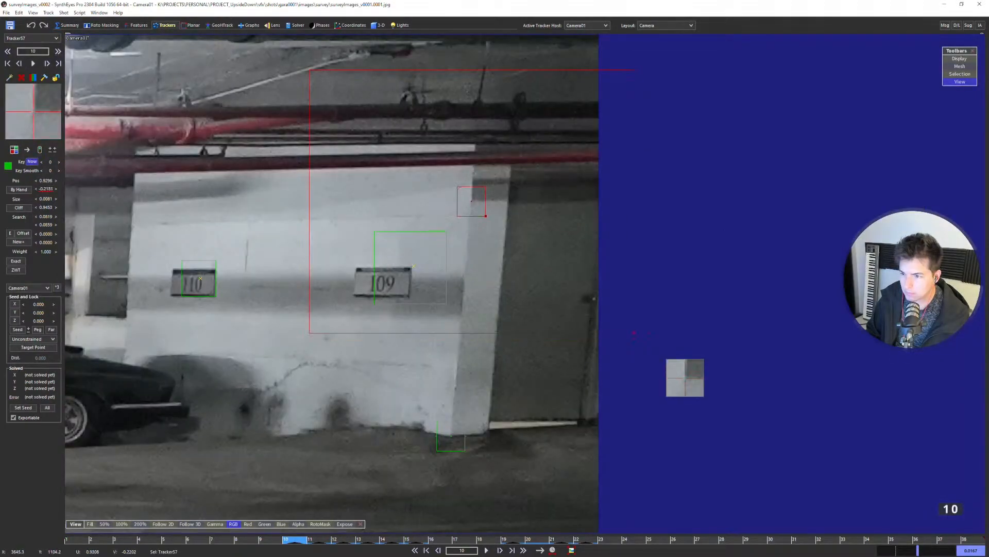
scroll(495, 232, down, 4)
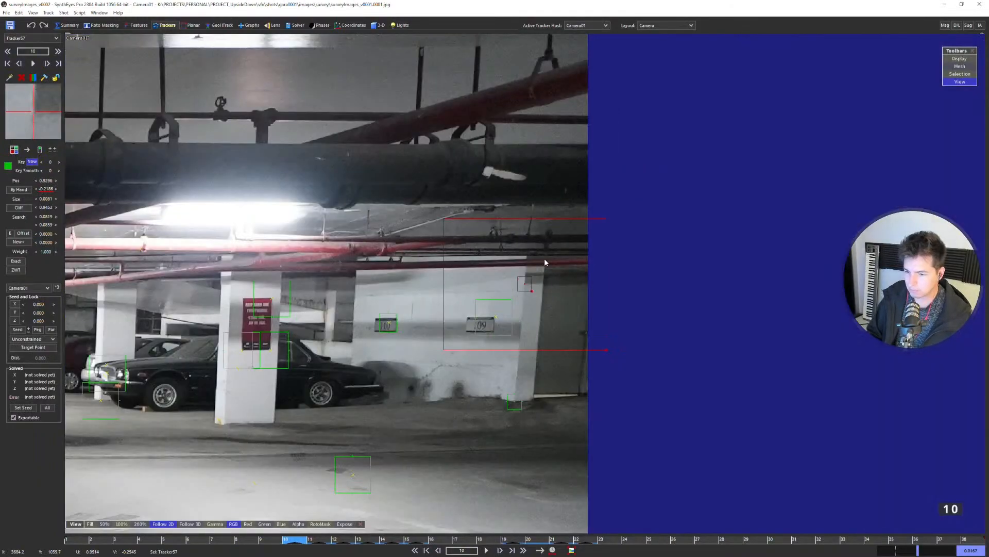
On frame 13, link the upper wall corner tracker to the lower corner tracker with a parallel-to-Y-axis lock.
key(Left)
key(Right)
key(Right)
scroll(549, 261, down, 5)
key(Right)
key(Right)
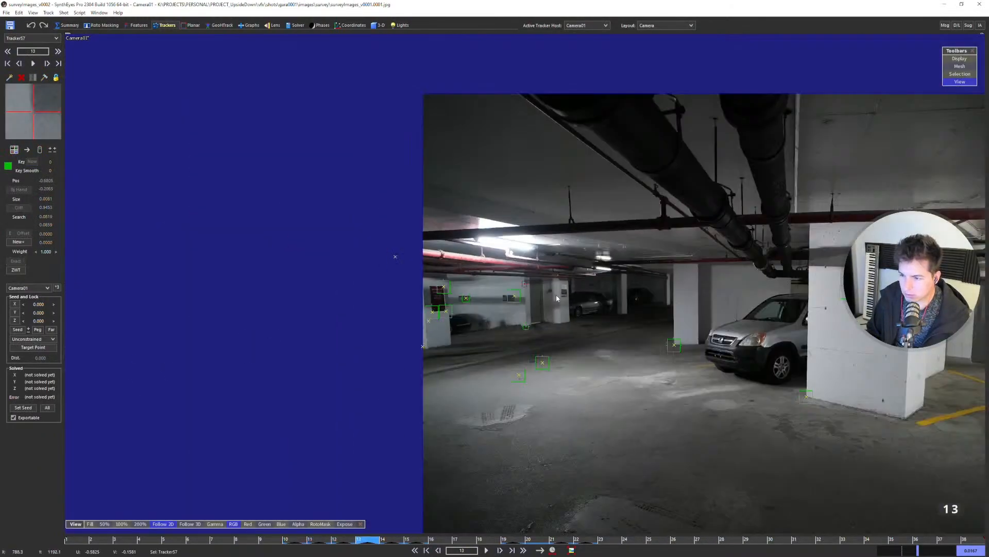
scroll(556, 294, up, 4)
alt+click(532, 363)
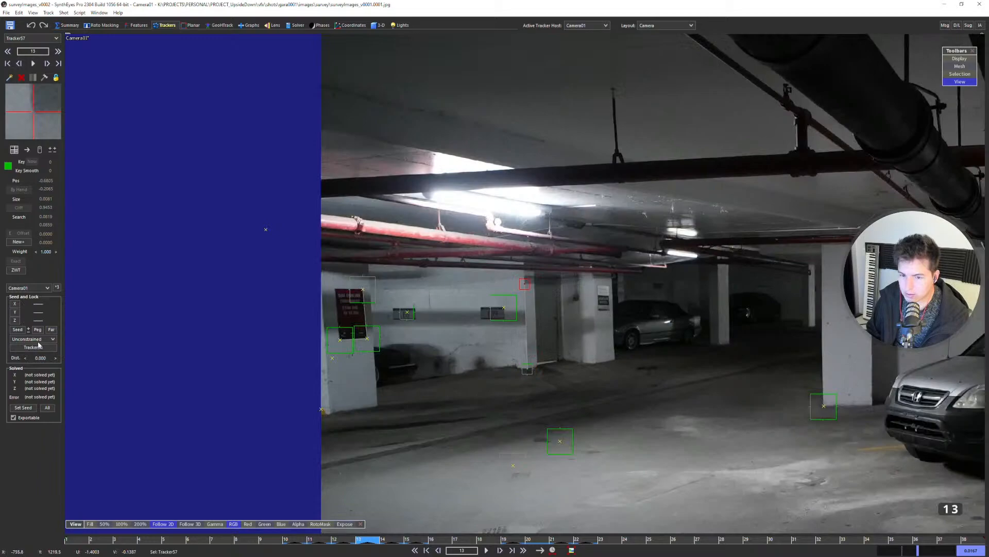
click(36, 340)
click(35, 368)
Try realigning the solved scene to the tracker constraints in the Quad layout, comparing before and after with undo and redo.
key(F2)
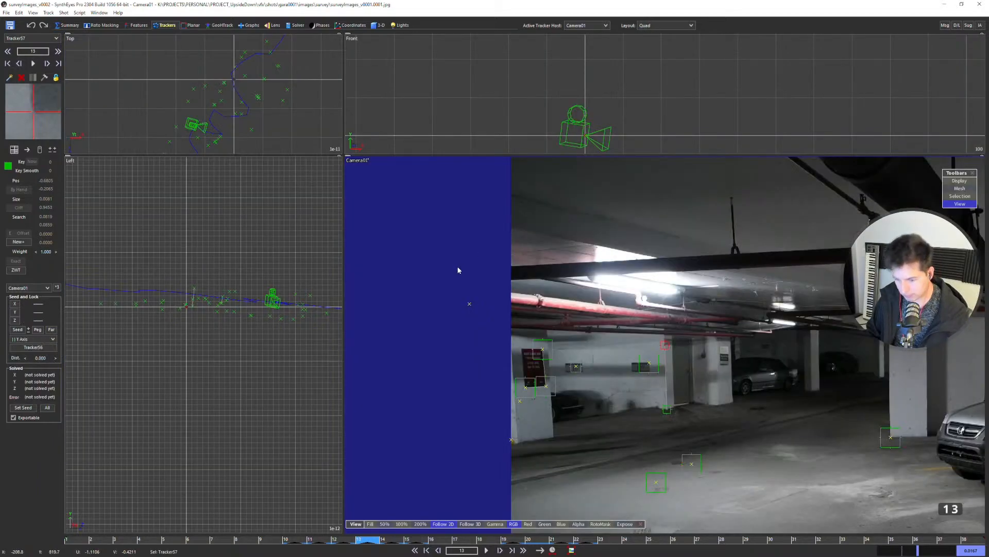
key(F9)
scroll(215, 301, down, 5)
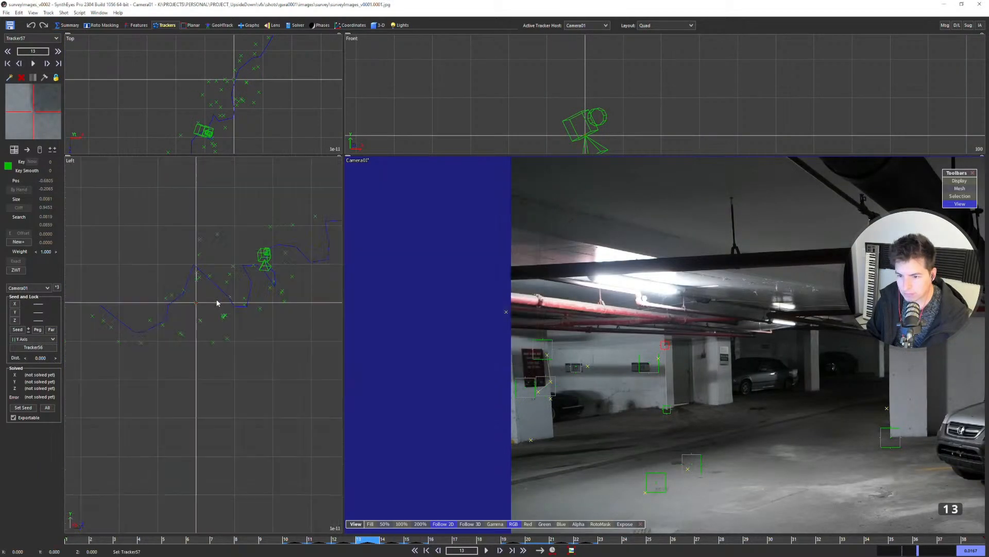
key(ctrl+z)
key(ctrl+y)
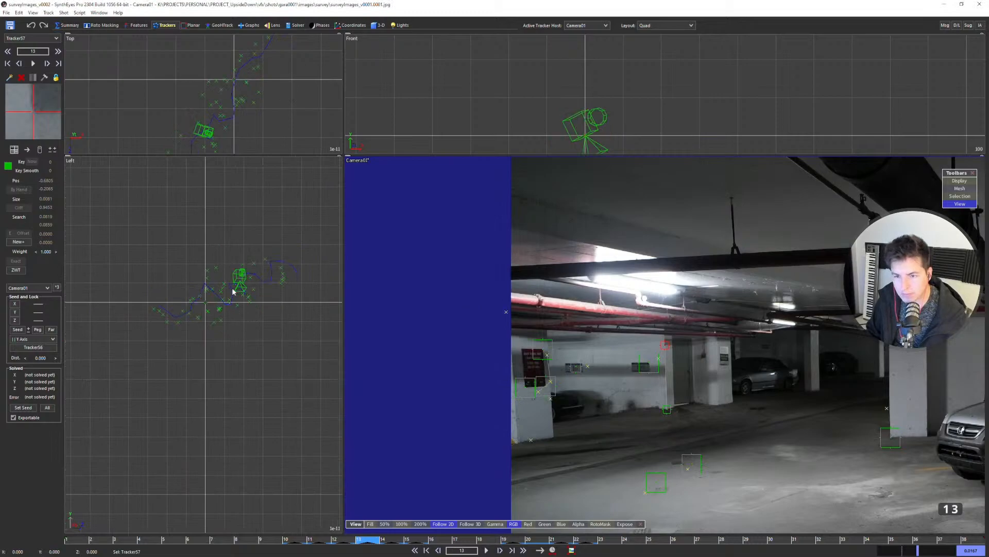
key(ctrl+z)
key(ctrl+y)
Enlarge the Top, Left and Front views, check the trackers in the camera view and undo the realignment.
drag(345, 154, 424, 282)
scroll(661, 389, up, 3)
scroll(660, 389, down, 3)
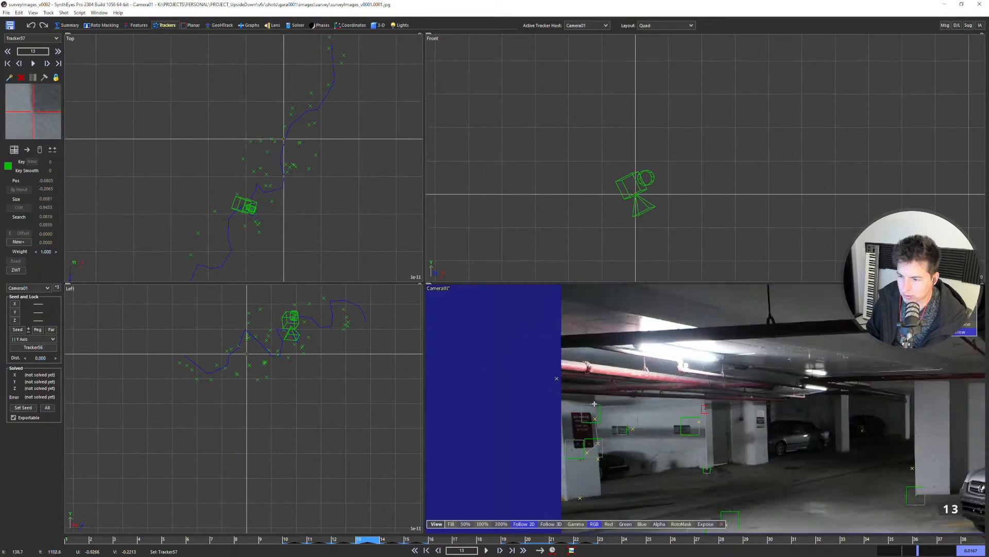
scroll(692, 360, up, 2)
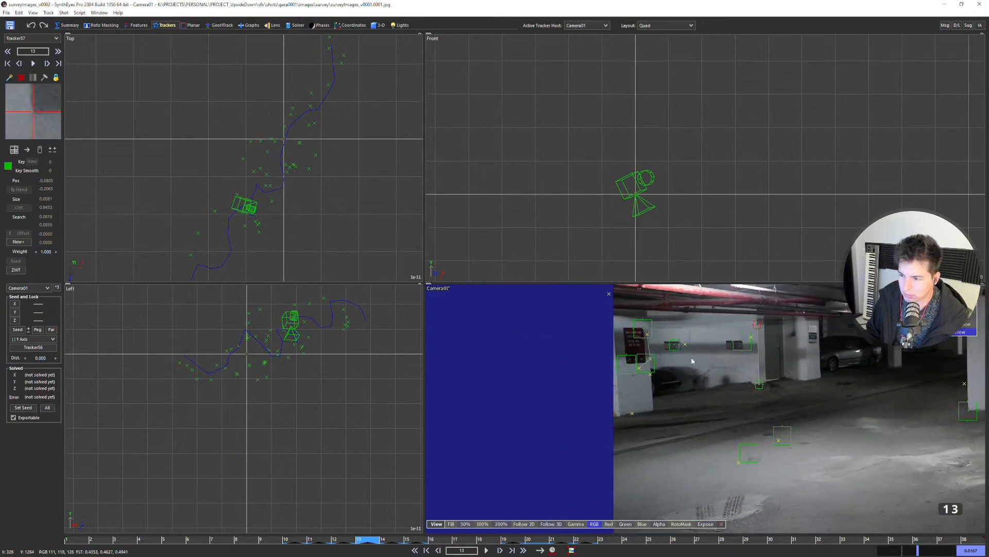
scroll(692, 371, down, 2)
key(ctrl+z)
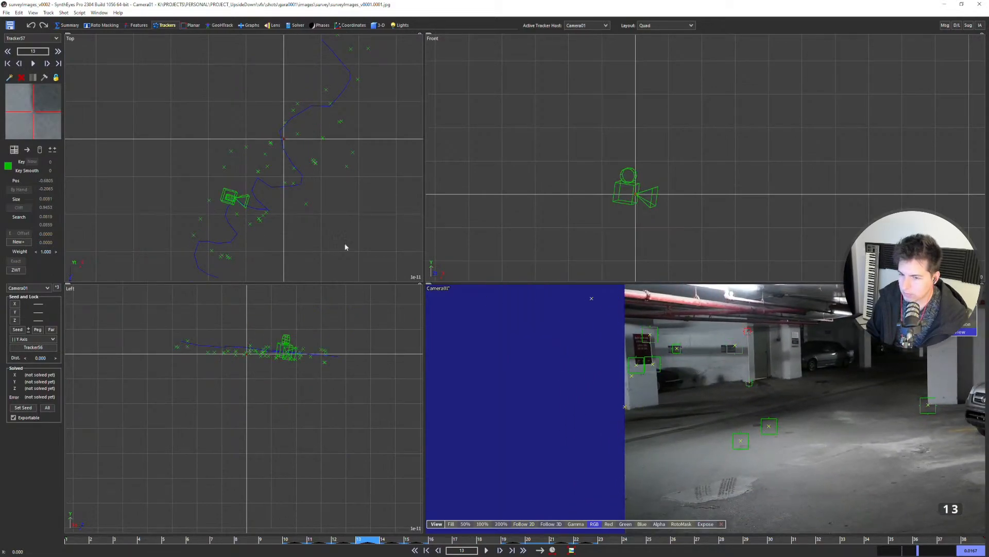
Run a Refine solve with the new corner lock and accept the result.
click(295, 25)
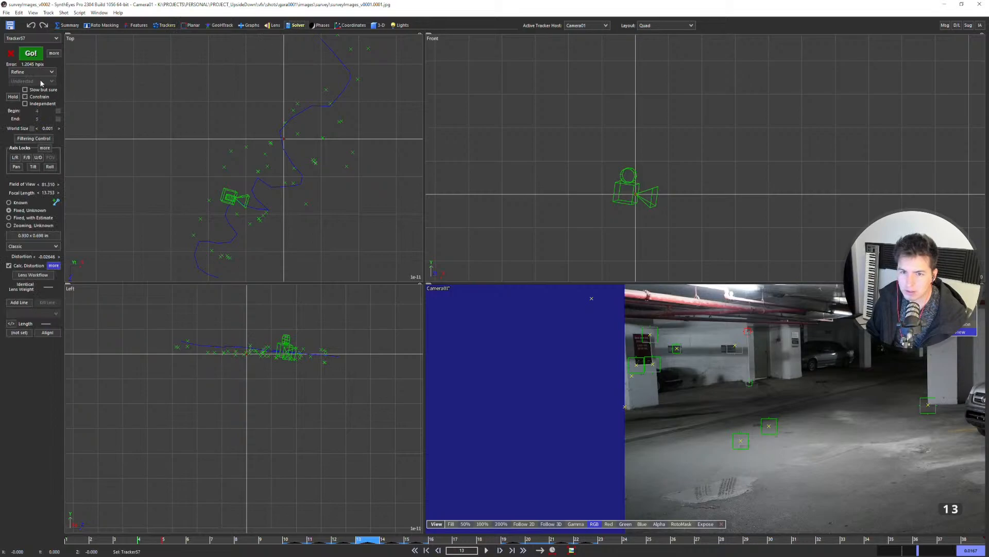
click(36, 57)
click(496, 376)
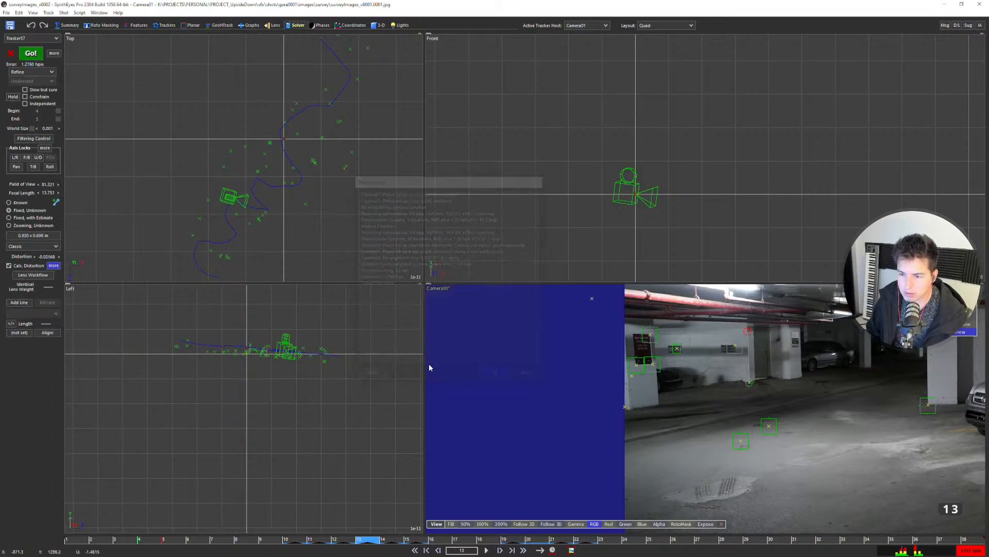
Examine the camera and tracker layout of the refined solve in the Left and Front views.
scroll(254, 346, up, 3)
scroll(629, 206, up, 10)
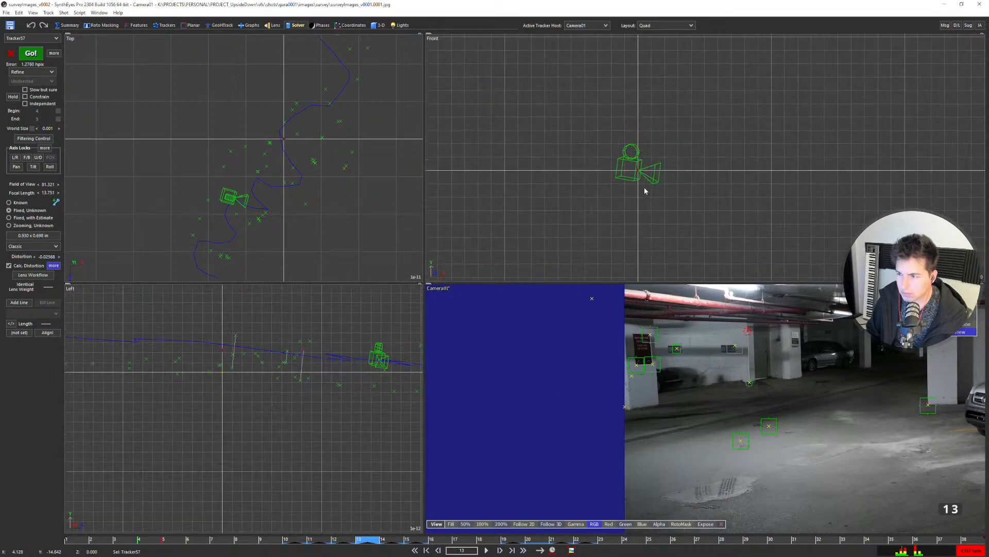
scroll(703, 171, up, 5)
scroll(803, 231, up, 5)
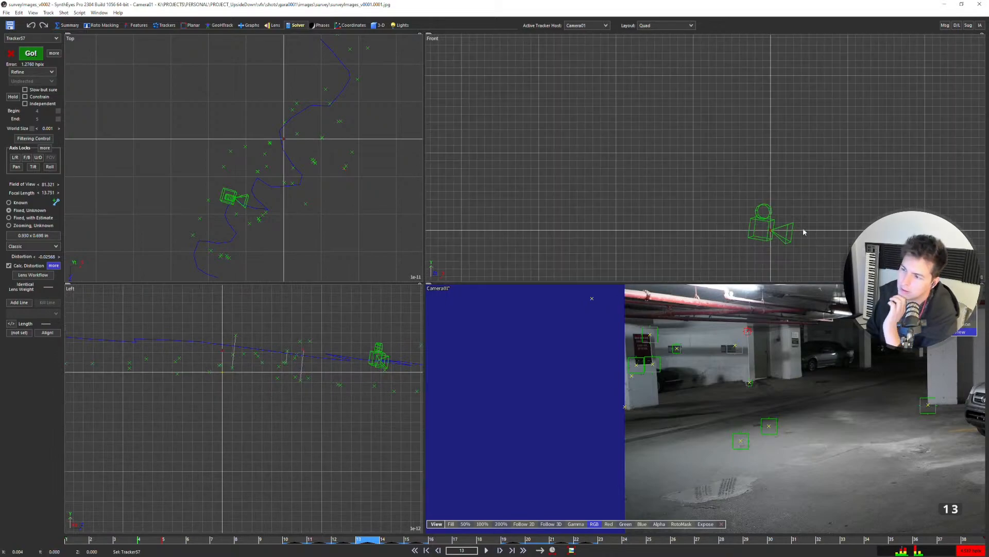
scroll(777, 241, up, 5)
scroll(754, 190, up, 5)
scroll(602, 171, up, 5)
scroll(734, 173, up, 5)
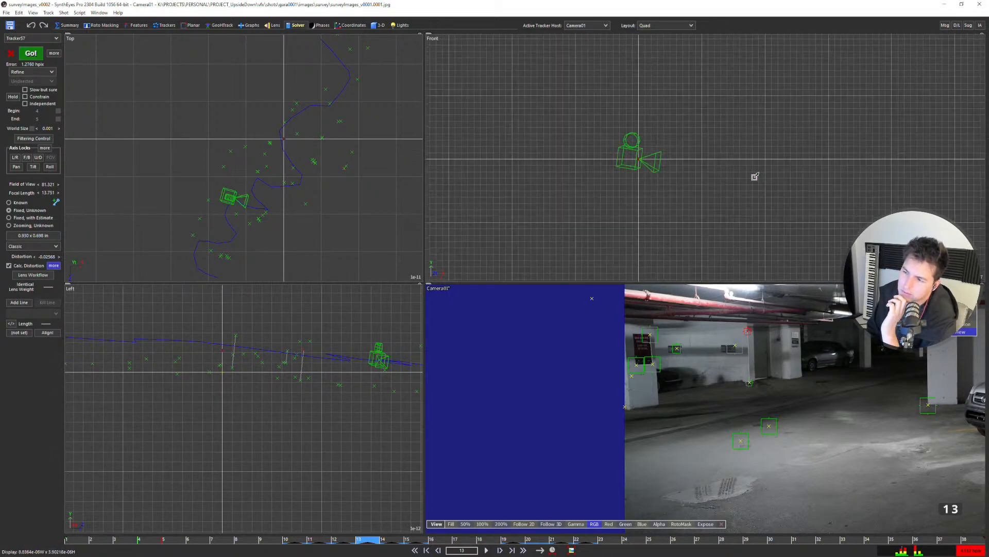
scroll(656, 159, up, 5)
scroll(544, 197, up, 5)
scroll(623, 207, up, 5)
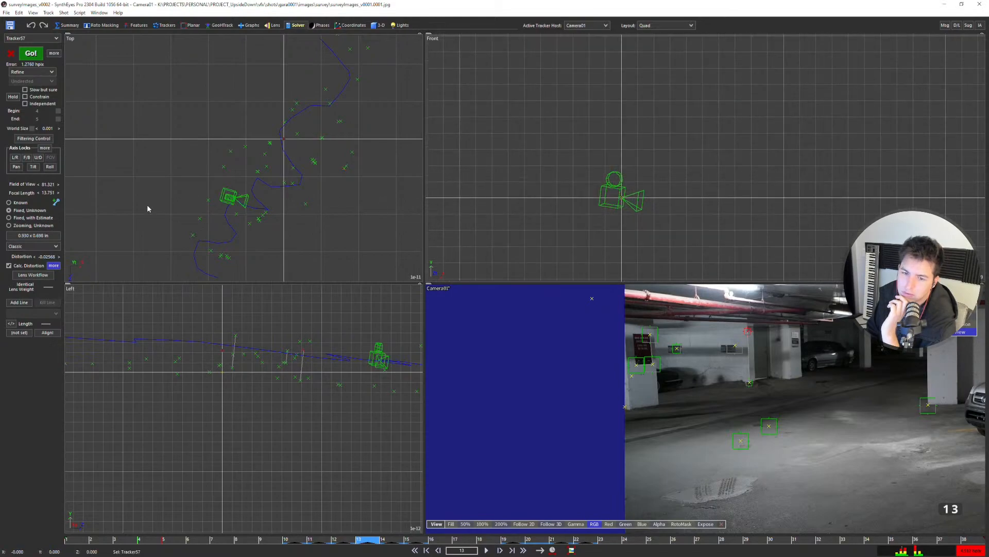
Find the zero-weighted tracker with the Select By Type script, clearing the current selection first.
key(ctrl+a)
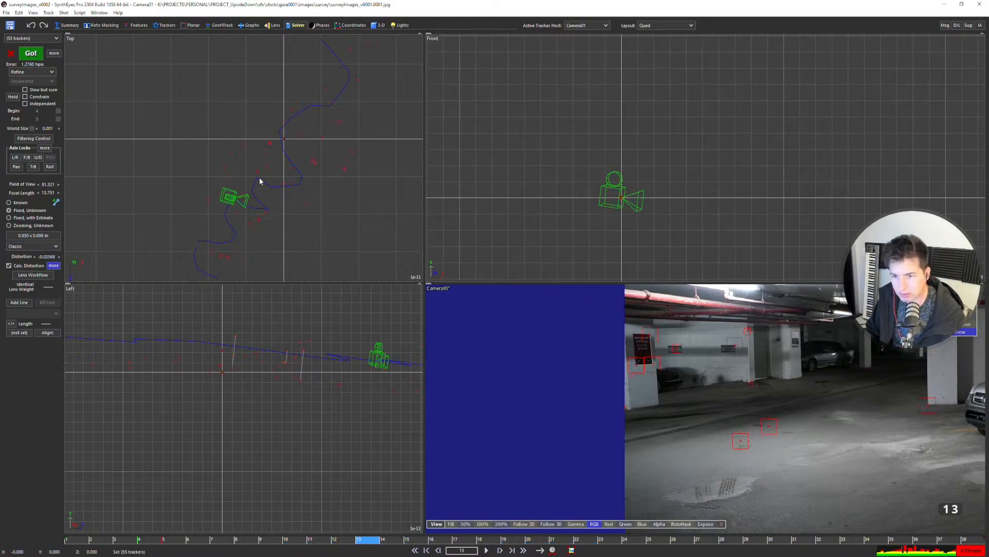
click(165, 25)
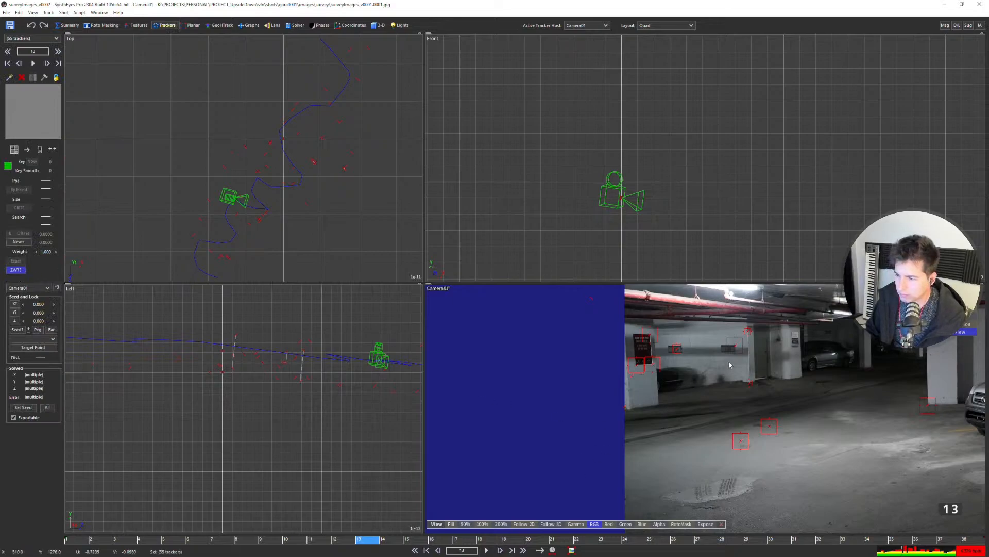
click(640, 356)
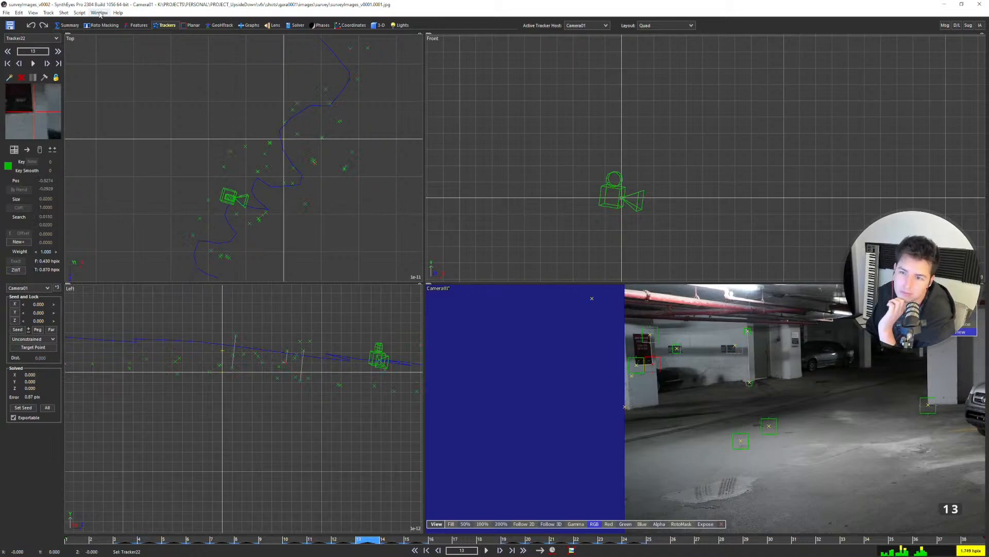
click(79, 13)
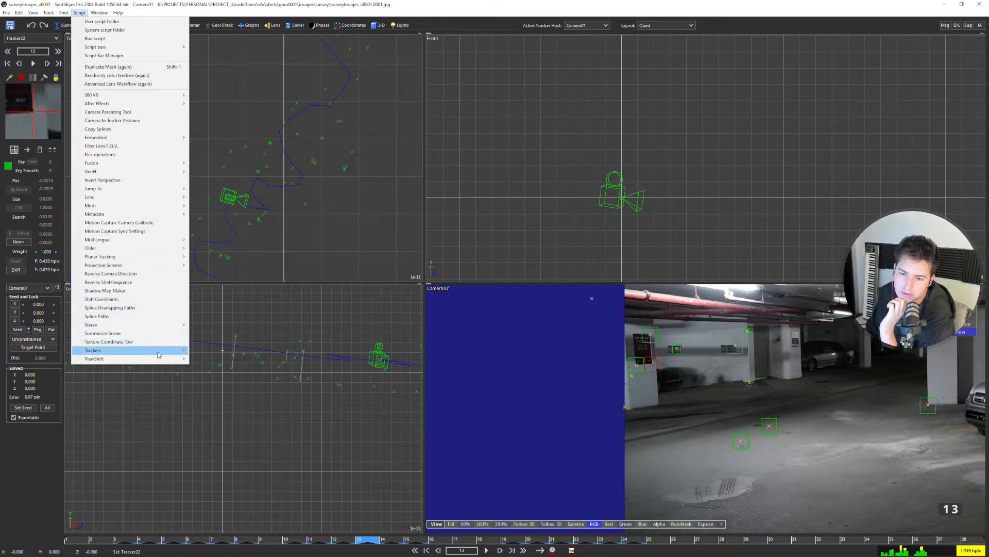
mouse_move(160, 351)
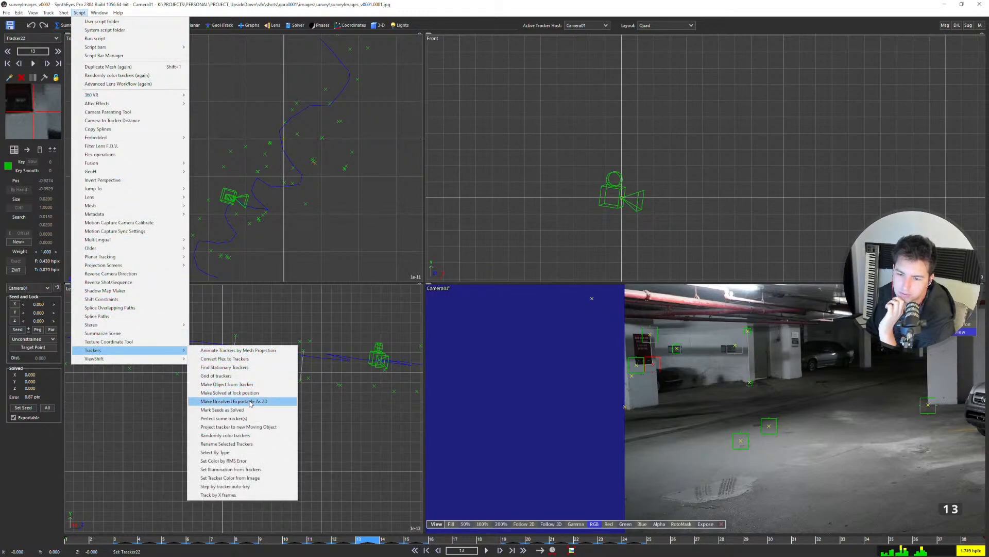
click(251, 452)
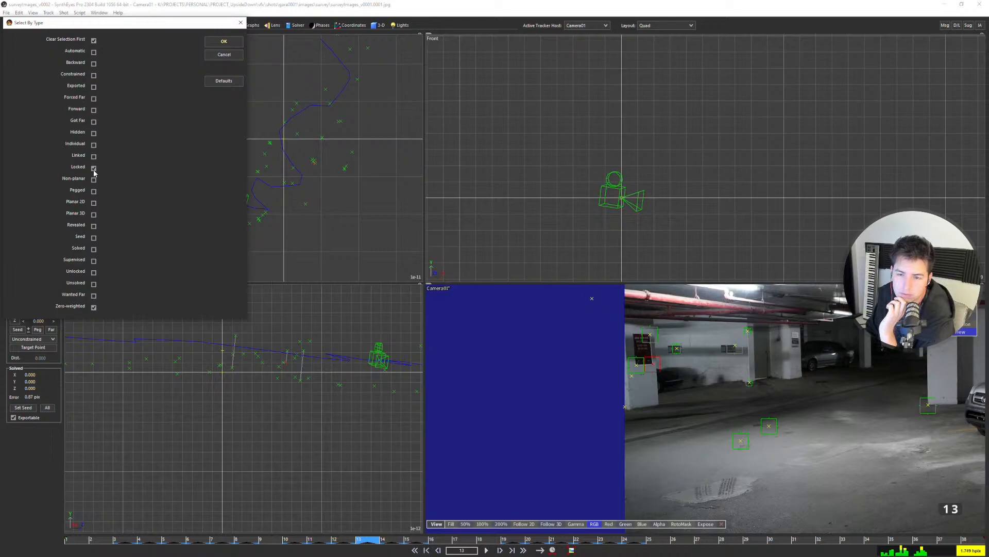
click(223, 42)
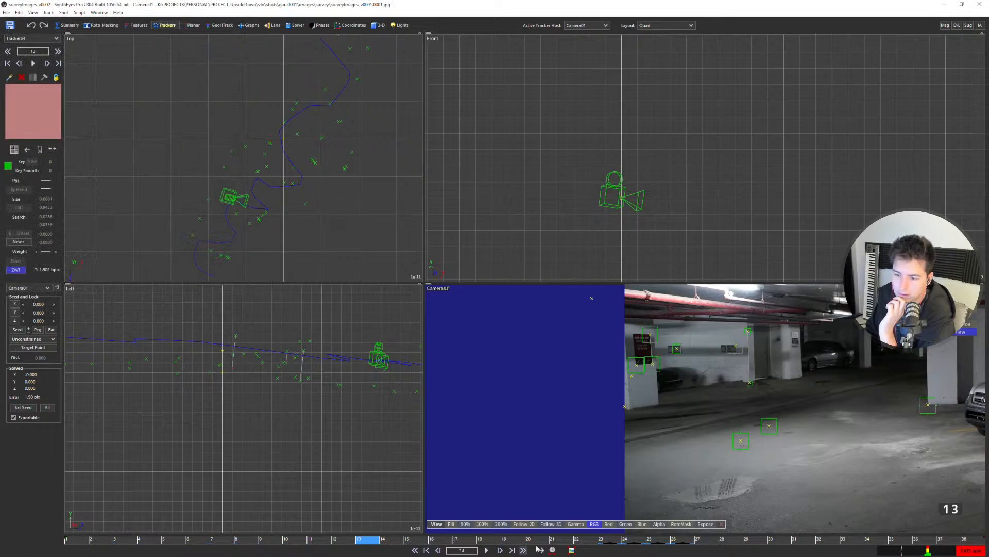
On frame 24, turn off zero weighting for the selected tracker at the pillar's base and solve the scene again.
click(617, 539)
drag(616, 540, 634, 540)
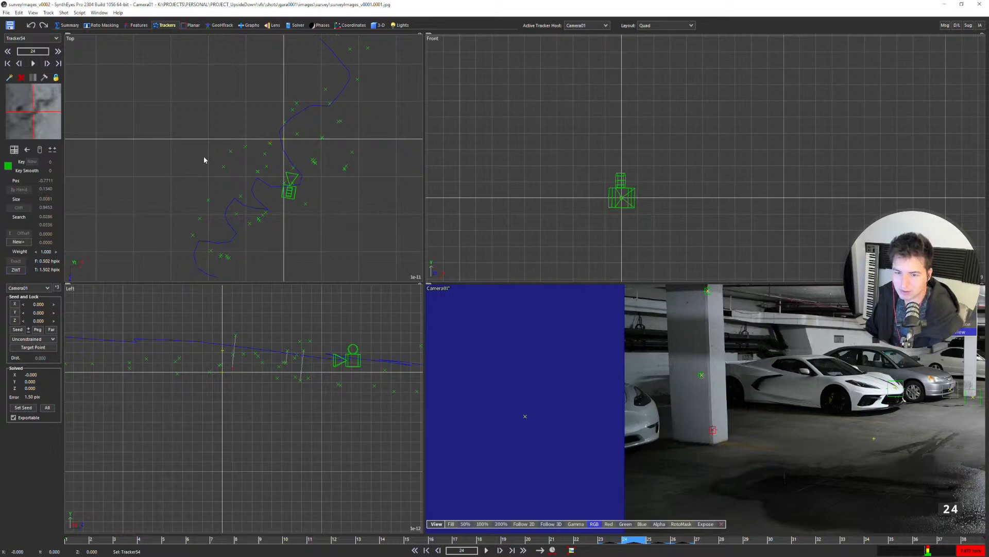
scroll(219, 167, down, 5)
key(shift+g)
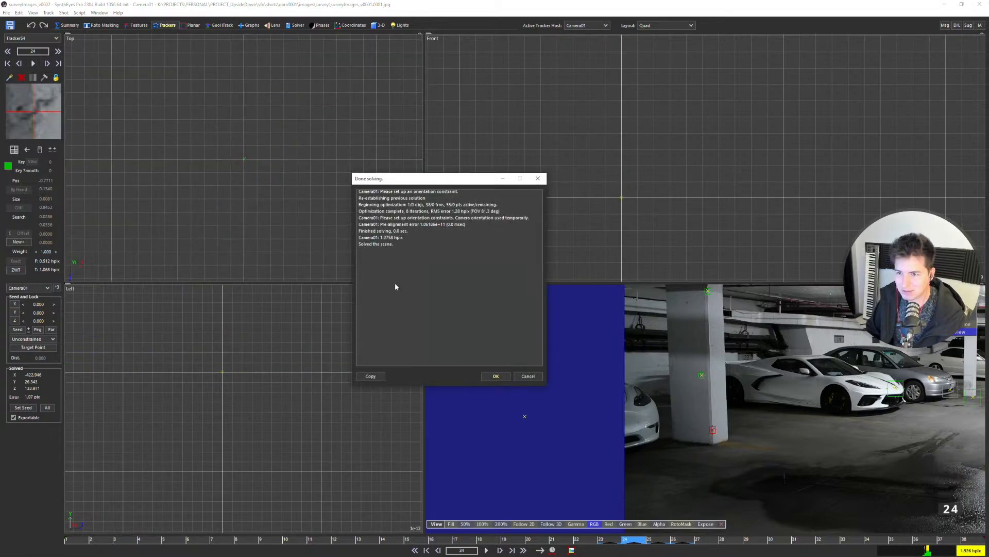
click(495, 376)
Examine the scale of the solved scene in the Top view and the tracker fit in the frame 24 image.
scroll(283, 159, down, 3)
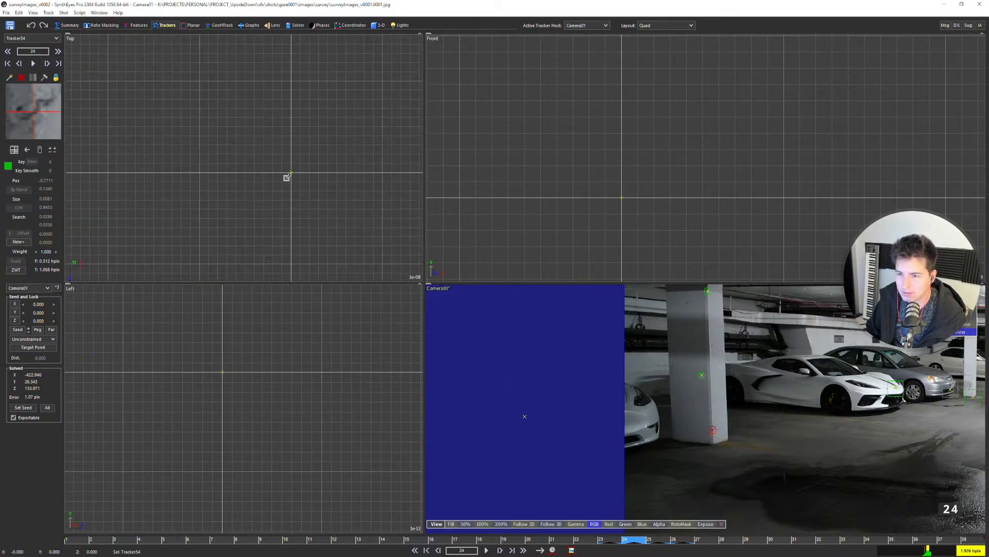
scroll(284, 180, down, 6)
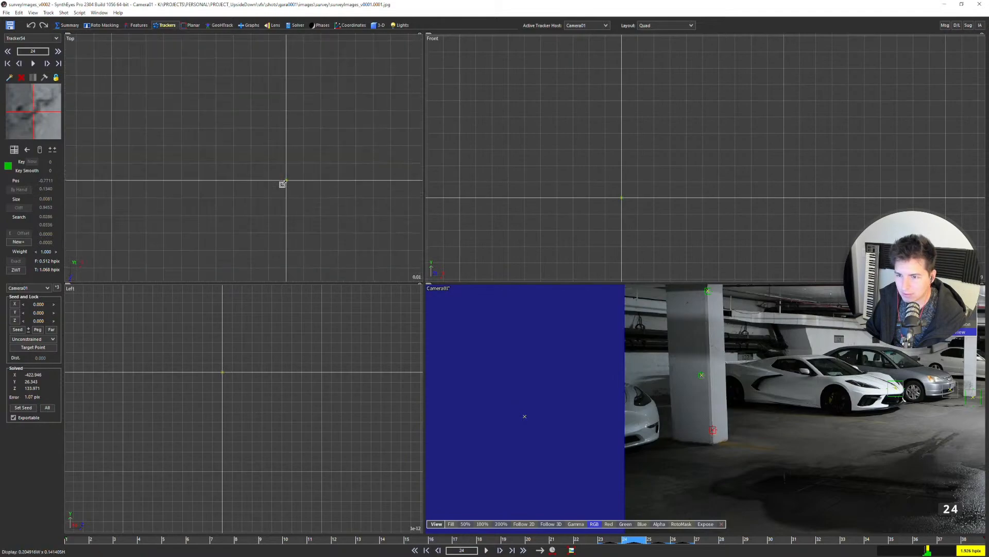
scroll(283, 184, down, 8)
scroll(685, 376, down, 3)
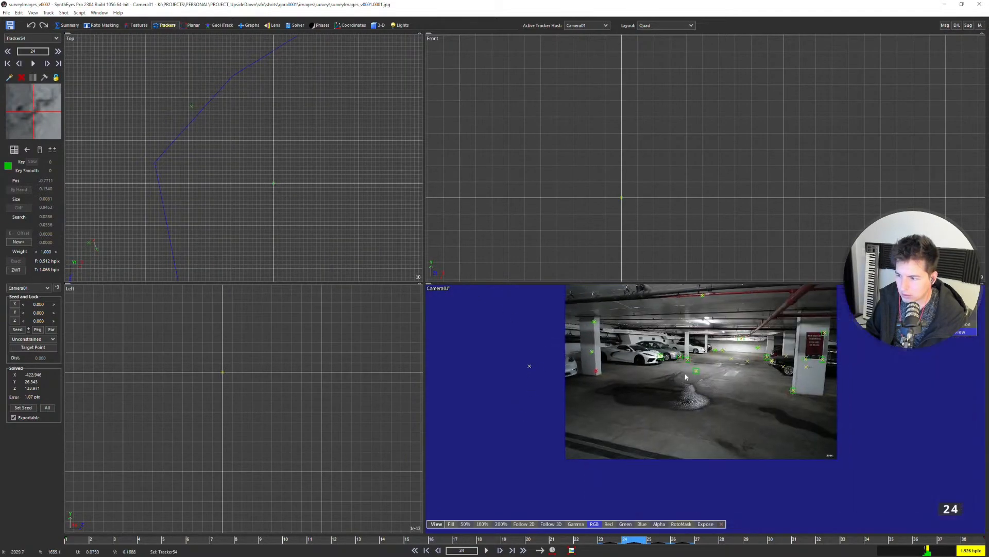
scroll(685, 377, down, 2)
scroll(764, 361, up, 10)
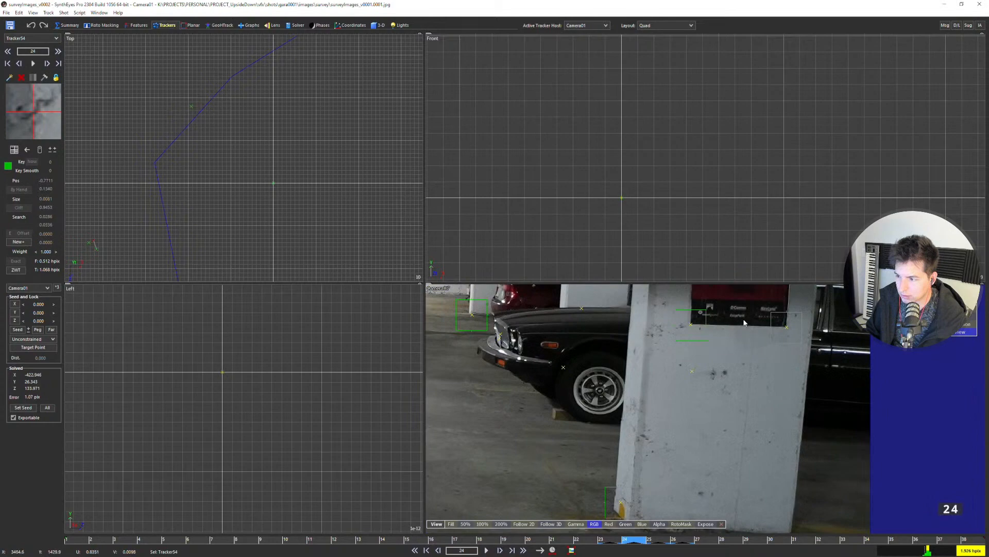
scroll(743, 322, up, 2)
scroll(743, 321, down, 8)
scroll(264, 183, down, 4)
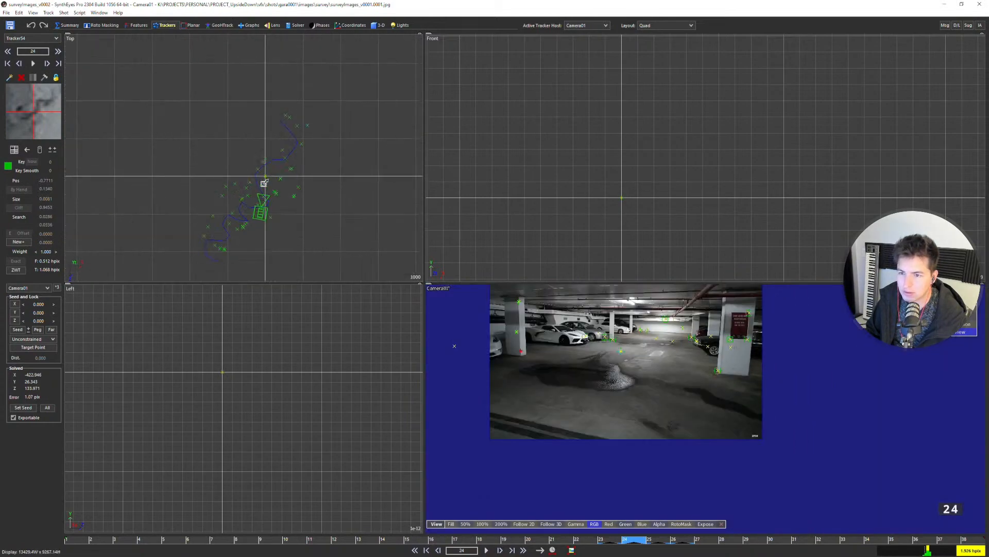
Compare the camera path and tracker layout in the Top view before and after the latest solve.
scroll(265, 183, up, 2)
scroll(232, 189, up, 4)
middle_drag(294, 167, 181, 128)
scroll(253, 154, down, 5)
scroll(257, 167, down, 2)
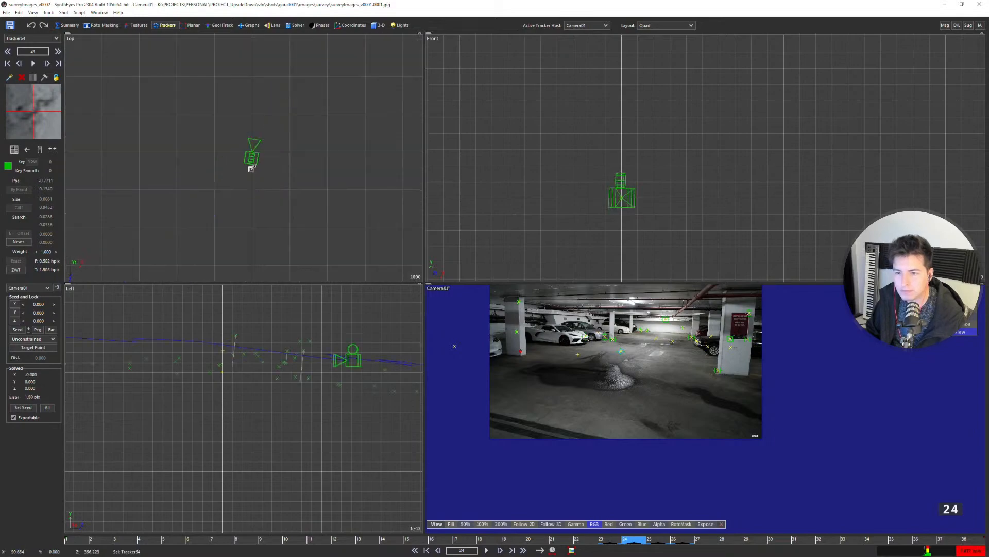
scroll(730, 346, up, 2)
scroll(731, 346, up, 2)
Review the Constrained Pts list for the tracker at the lower-left corner of the red pillar sign.
click(736, 337)
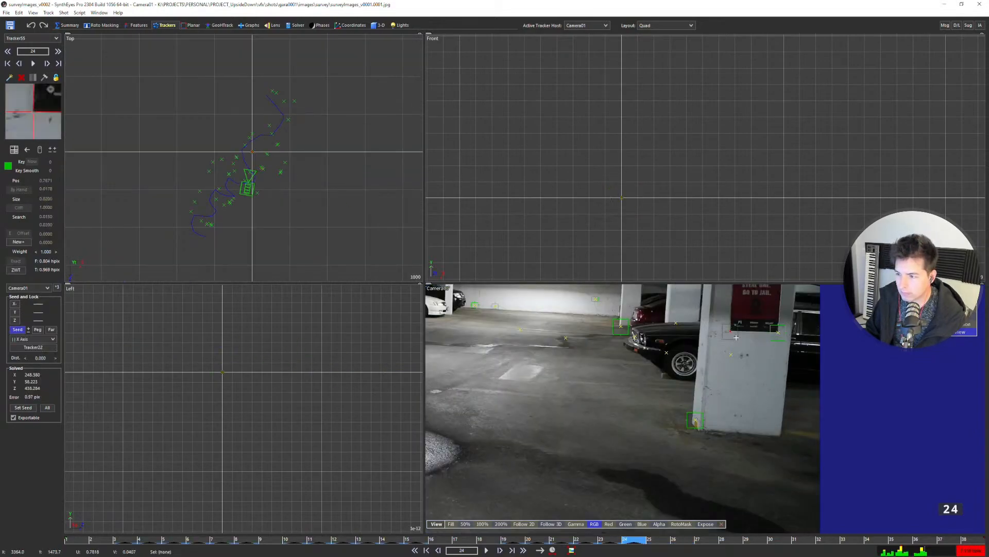
key(F4)
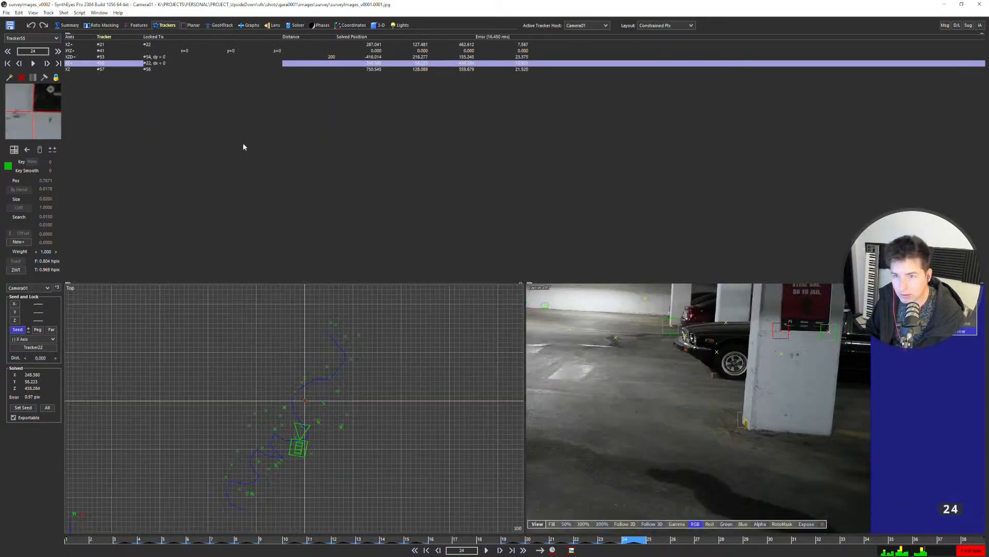
click(109, 57)
click(780, 335)
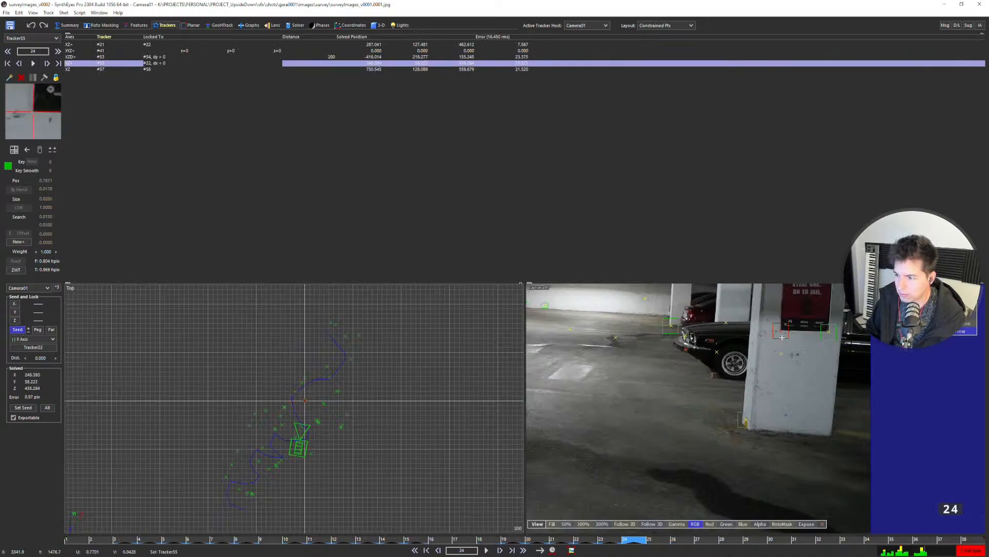
middle_drag(780, 340, 692, 406)
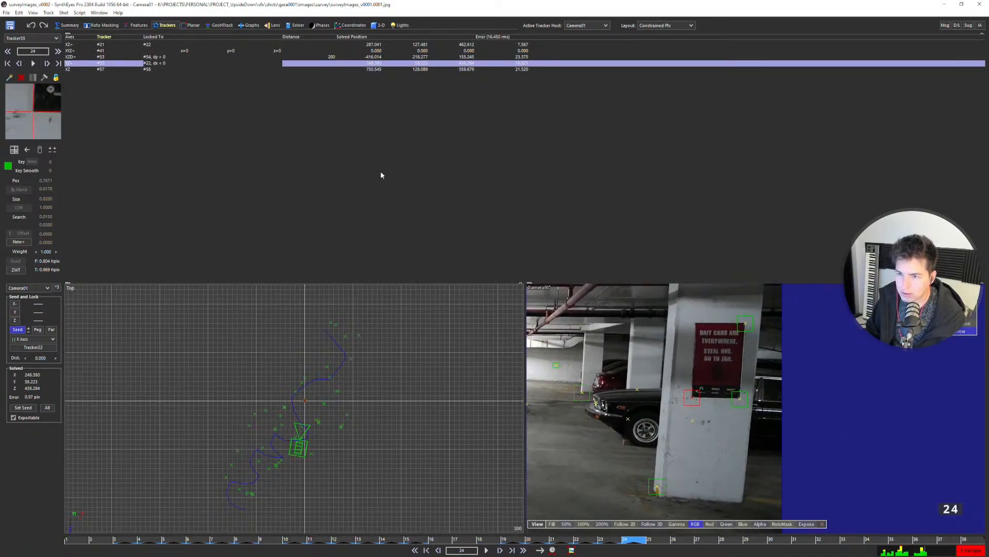
Show the Quad layout and select the tracker at the upper-right corner of the red pillar sign.
key(F2)
scroll(268, 175, up, 5)
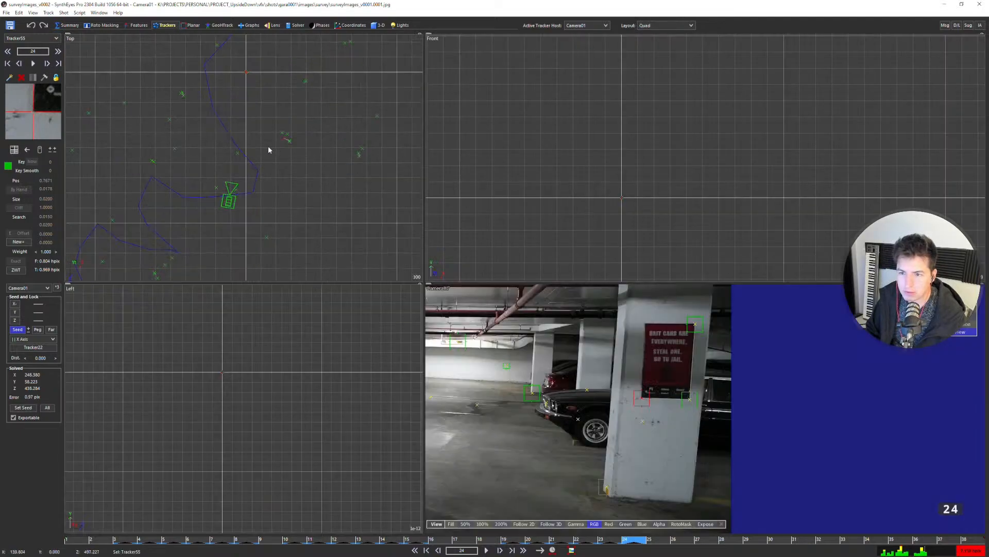
scroll(269, 150, up, 1)
scroll(306, 137, up, 1)
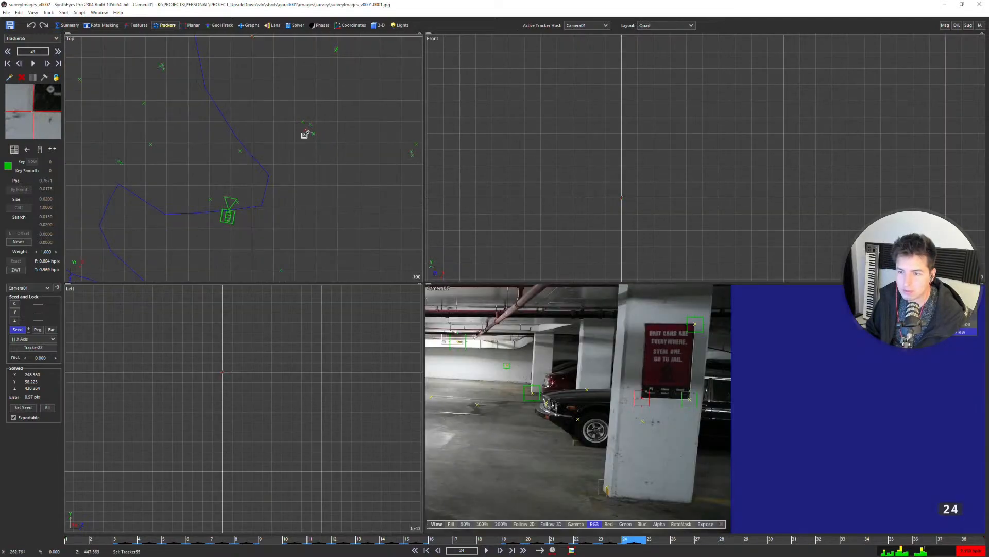
click(687, 329)
scroll(236, 148, down, 2)
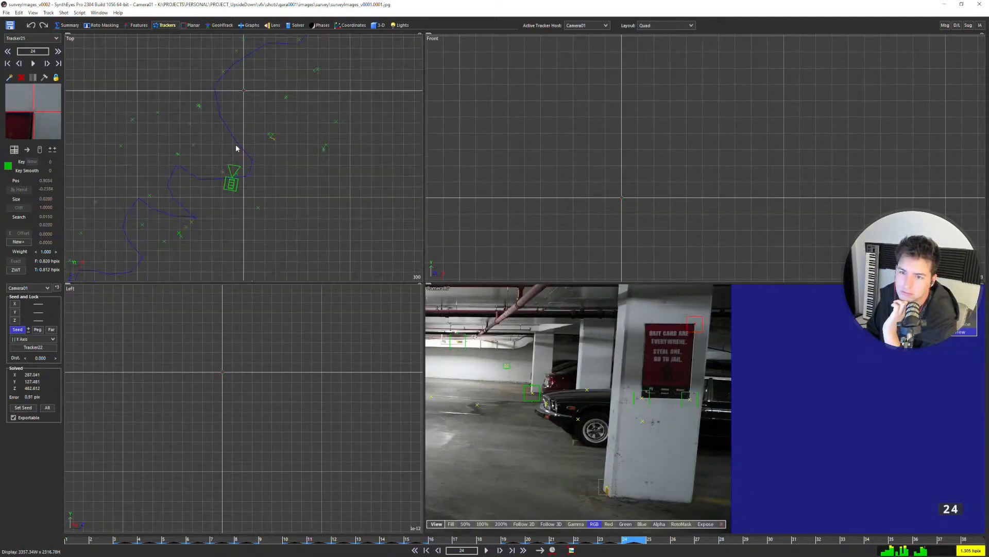
Turn on Constrain in the solver settings and solve the scene again in Refine mode.
click(294, 25)
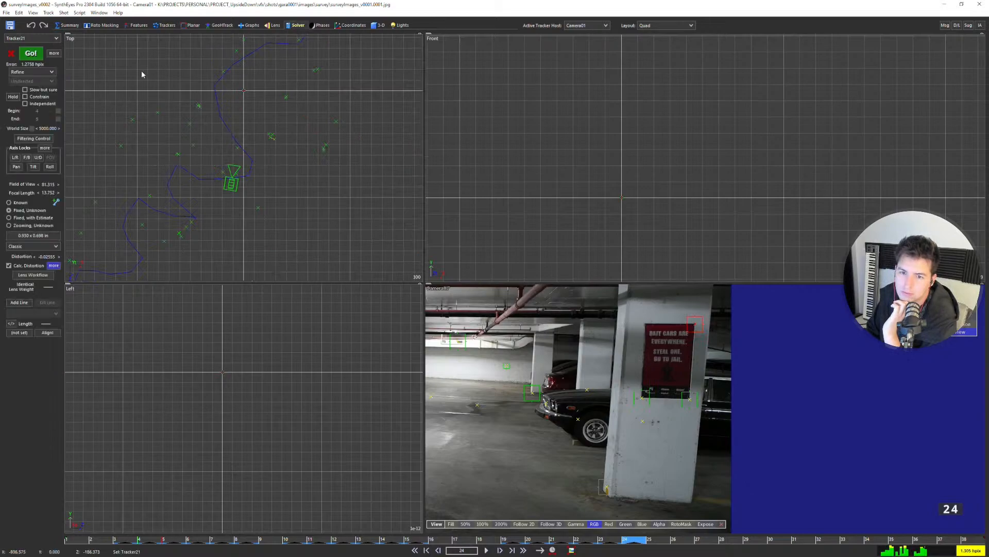
click(42, 97)
click(31, 53)
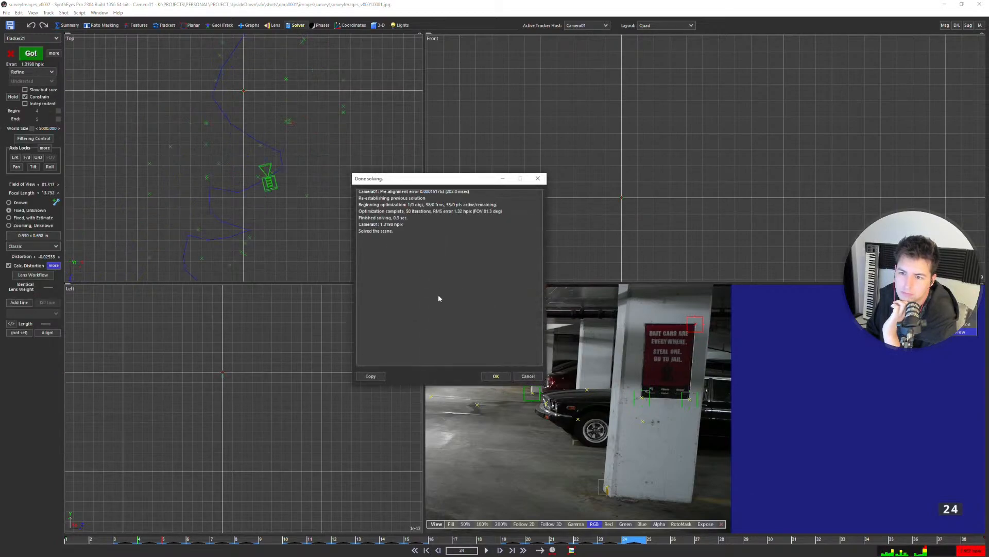
click(489, 374)
Examine the camera path and tracker layout of the constrained solve in the Top view, comparing with undo and redo.
scroll(282, 184, down, 2)
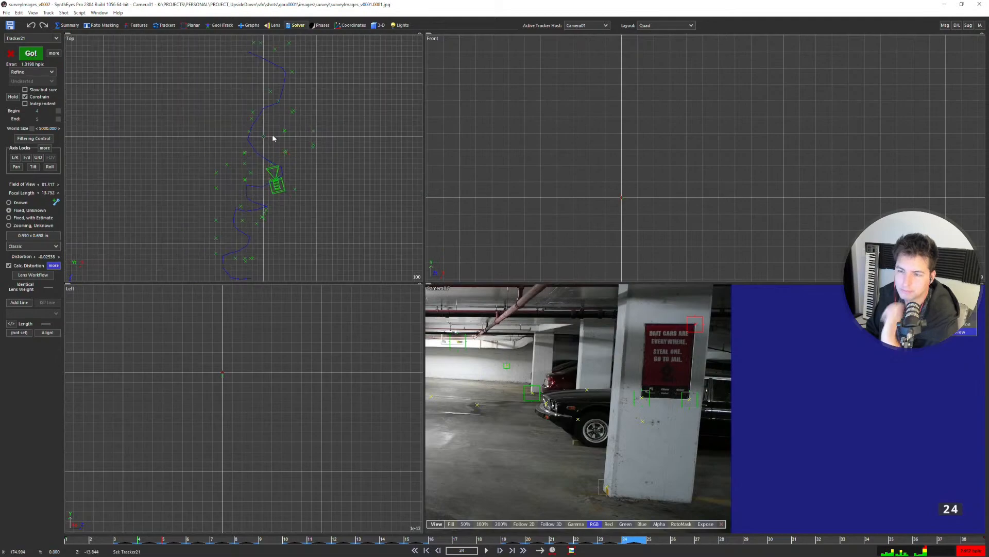
scroll(272, 136, up, 2)
scroll(290, 144, down, 2)
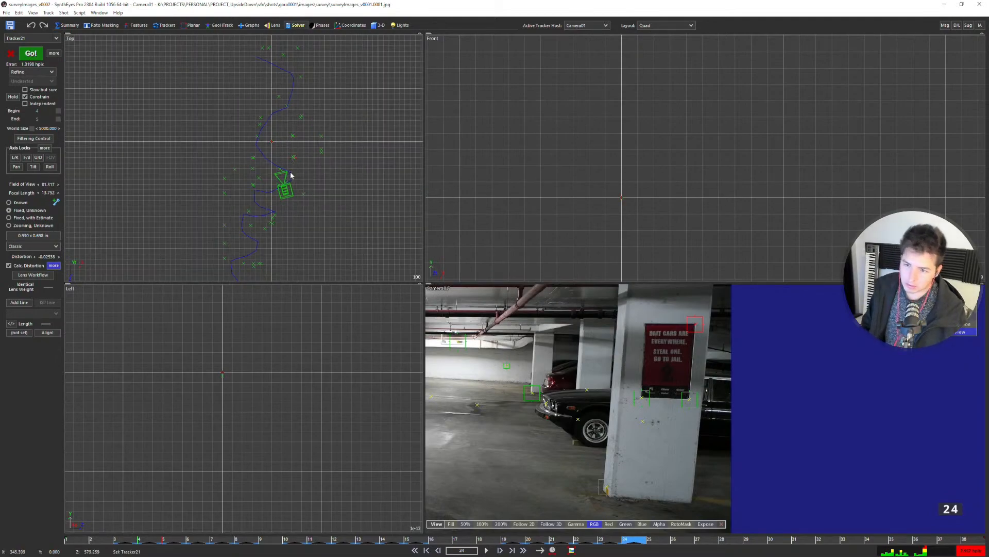
key(ctrl+z)
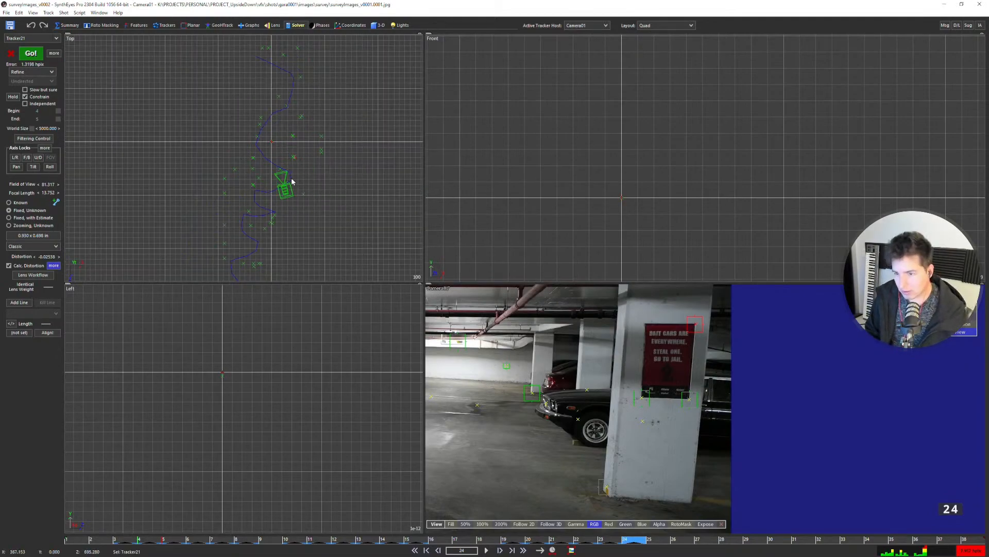
key(ctrl+y)
scroll(294, 158, up, 10)
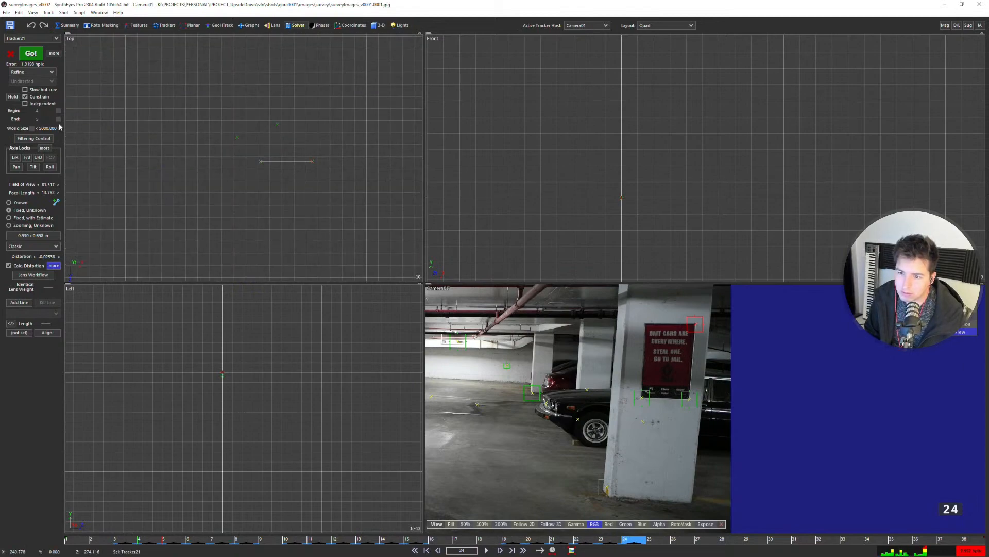
scroll(293, 162, up, 5)
Show the Perspective layout on frame 23 and examine how the solved trackers line up with the red sign pillar and the floor.
key(F6)
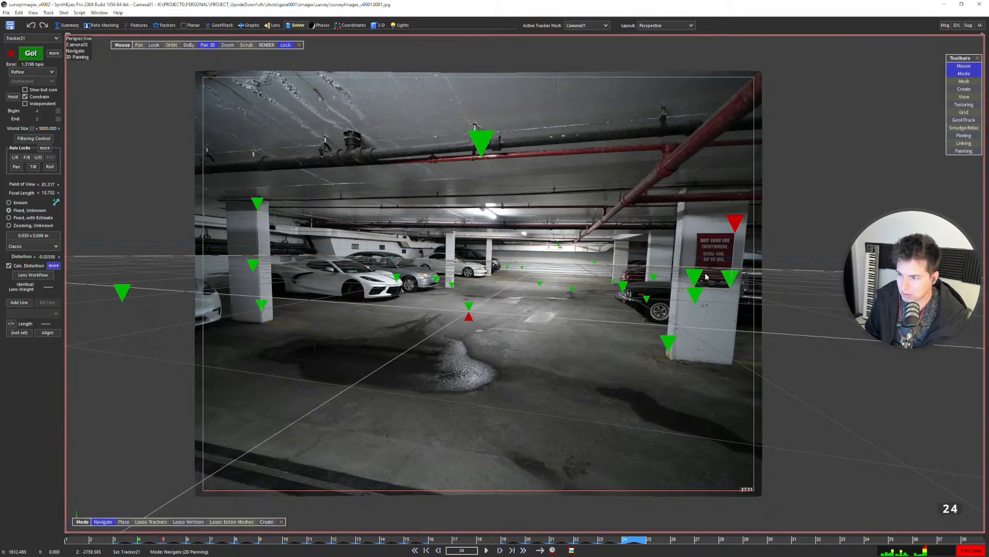
drag(645, 539, 607, 539)
scroll(665, 278, up, 6)
middle_drag(676, 385, 626, 359)
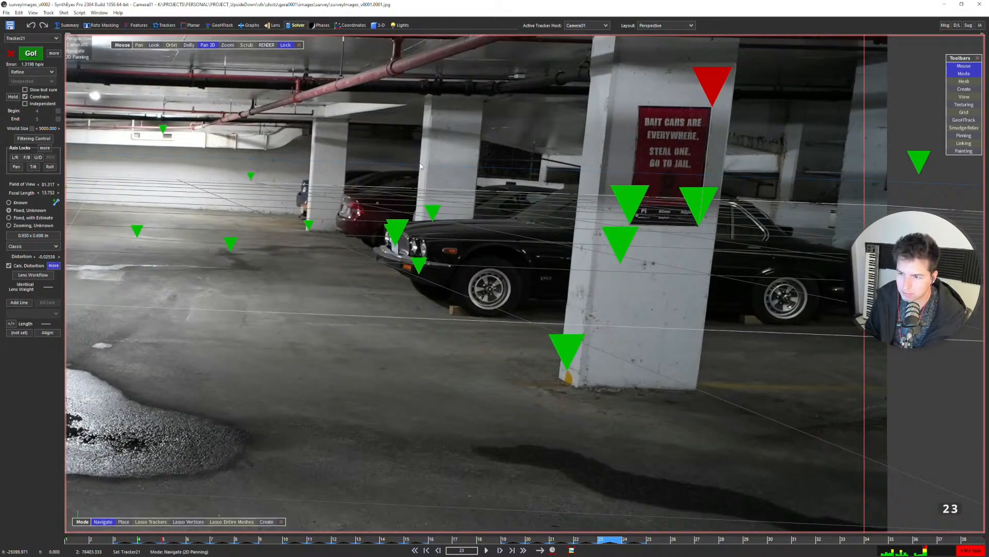
middle_drag(267, 90, 346, 183)
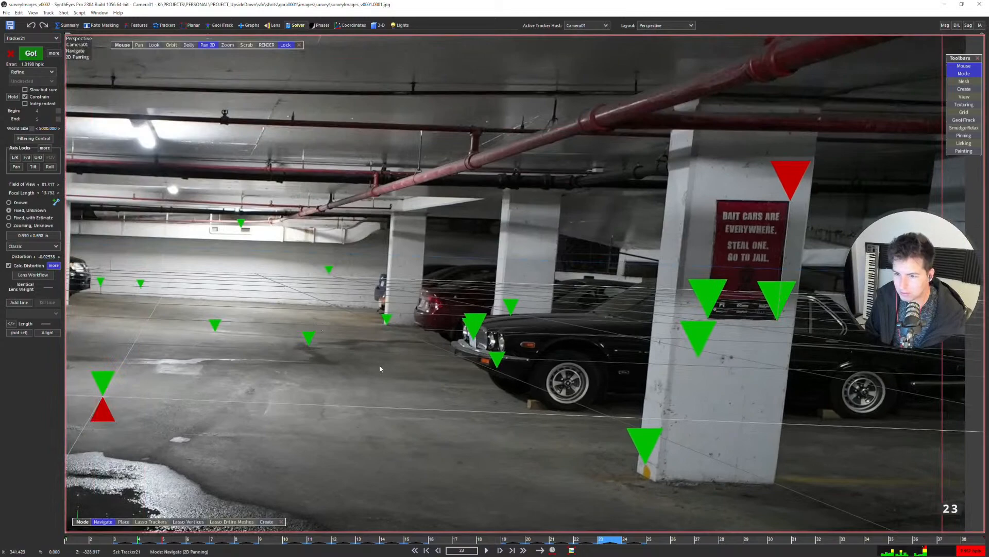
middle_drag(156, 279, 439, 268)
scroll(368, 187, down, 2)
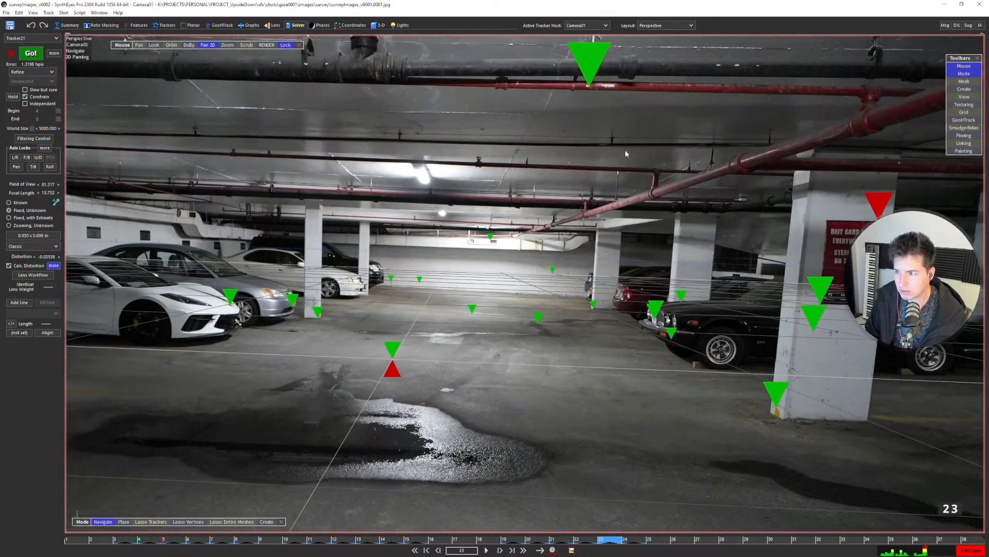
middle_drag(410, 236, 545, 261)
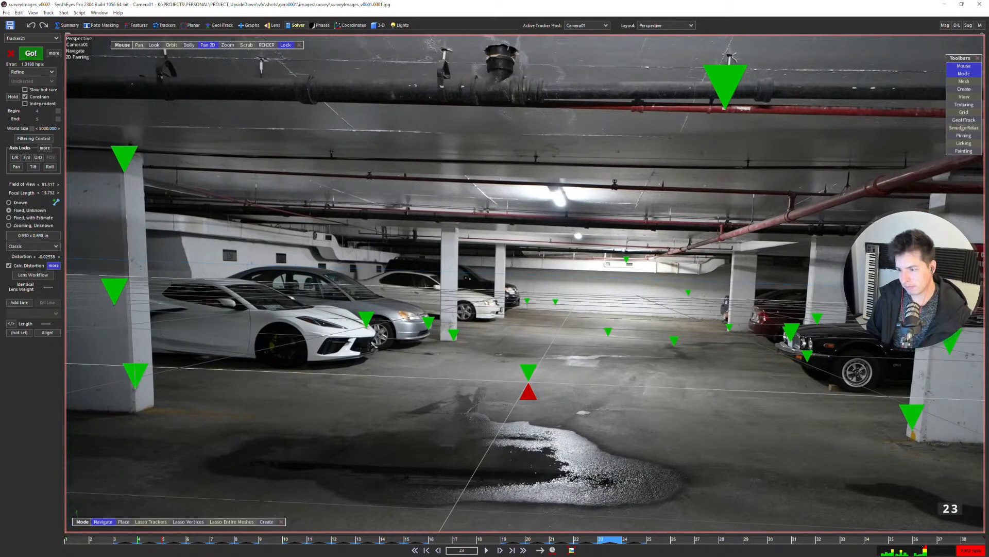
Examine the frame 23 tracker alignment on the pillar beside the white sports car and around the red sign.
scroll(534, 234, down, 3)
scroll(308, 258, up, 5)
scroll(329, 247, up, 3)
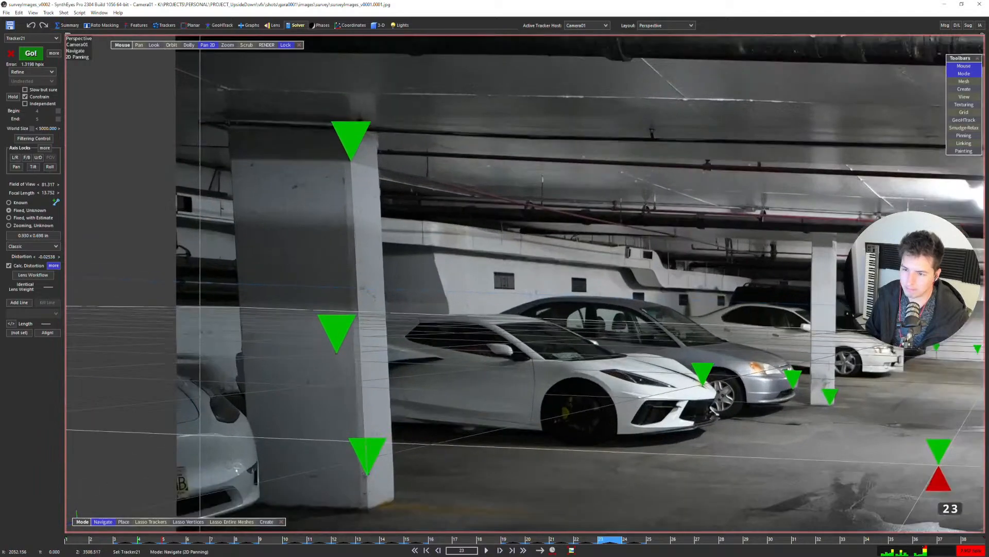
scroll(342, 366, down, 2)
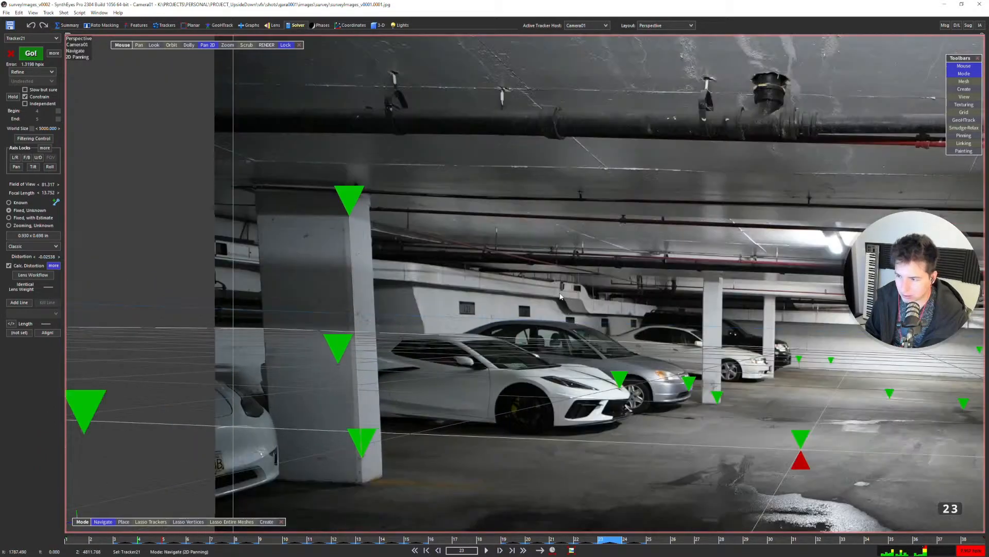
scroll(561, 296, down, 2)
middle_drag(561, 297, 118, 215)
scroll(665, 218, up, 5)
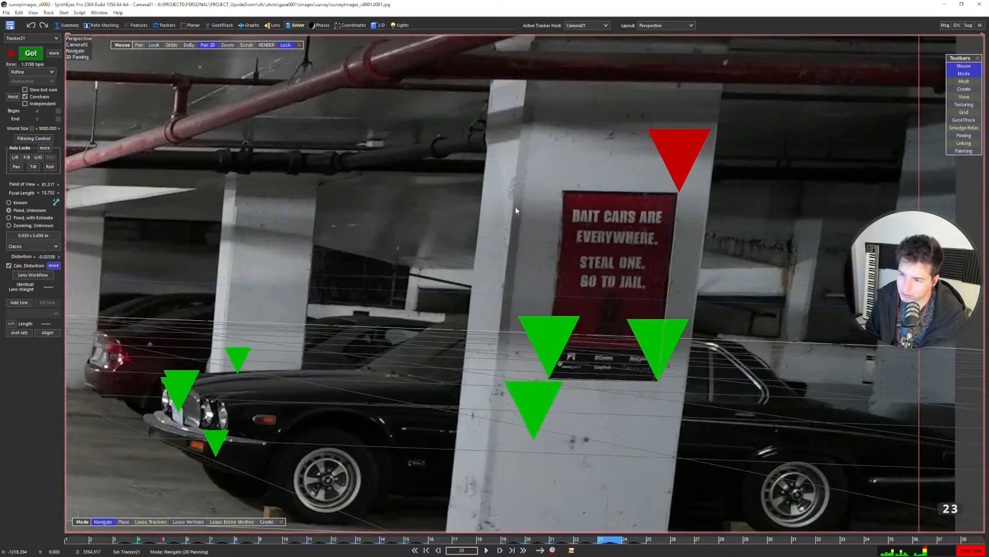
scroll(620, 308, down, 5)
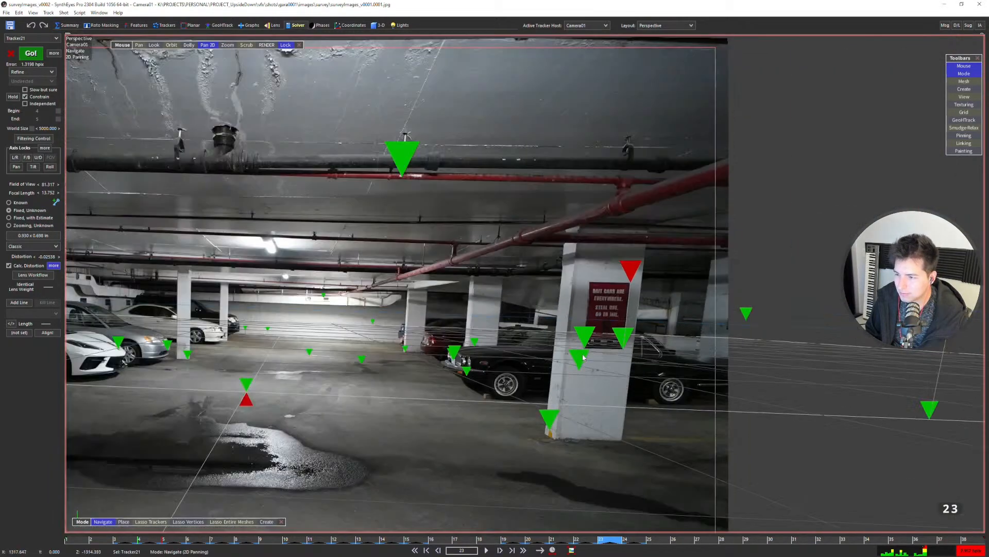
middle_drag(583, 357, 688, 287)
scroll(534, 317, down, 5)
middle_drag(468, 358, 489, 346)
Step from frame 23 through frame 27 to check how the trackers fit the survey images.
key(Right)
key(Right)
key(Right)
key(Right)
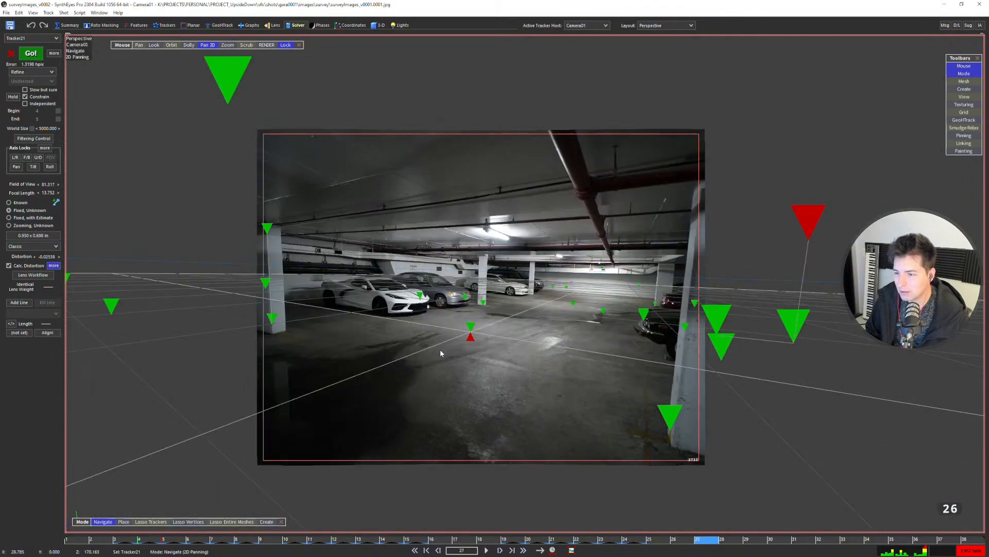
Inspect the tracker alignment on the large white pillar in frames 1 and 2.
key(Home)
scroll(488, 278, up, 5)
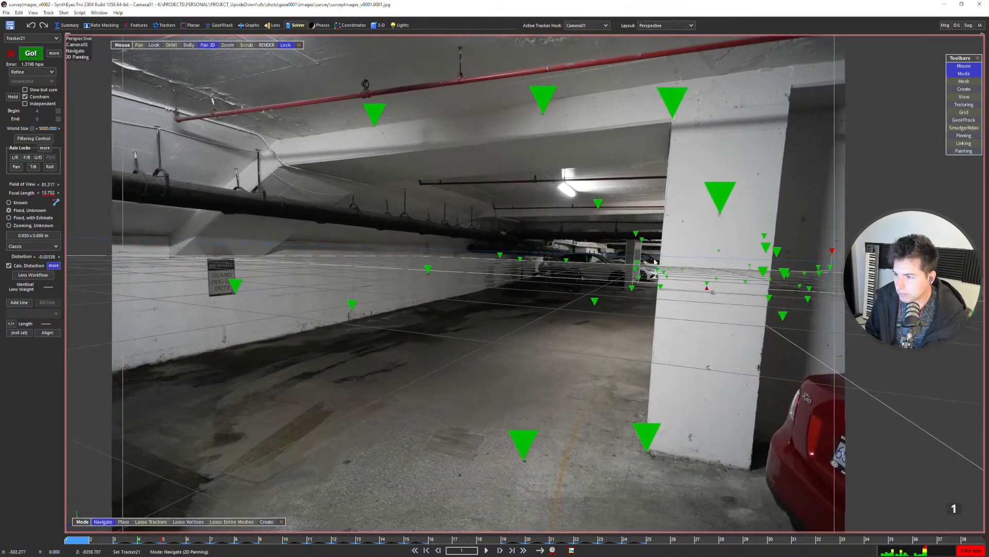
key(Right)
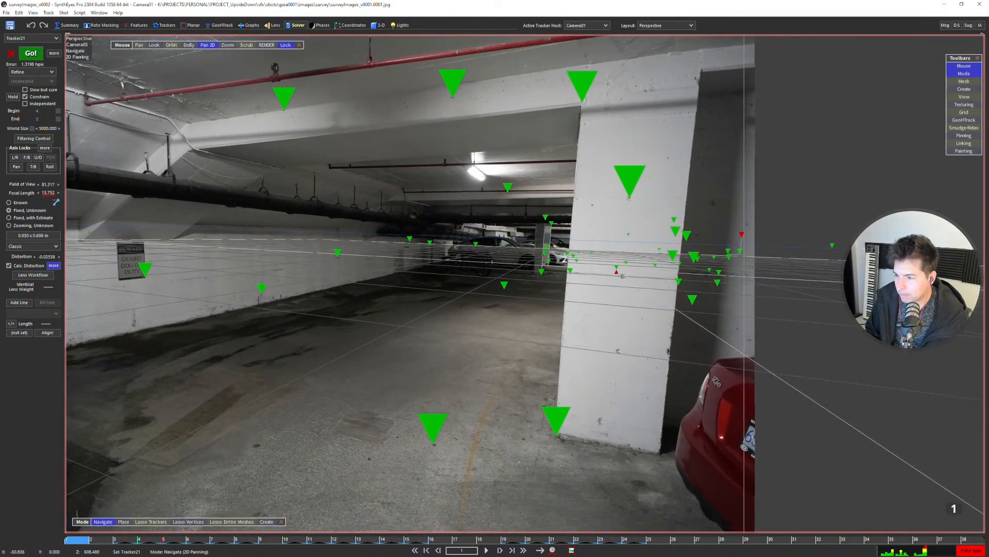
key(Left)
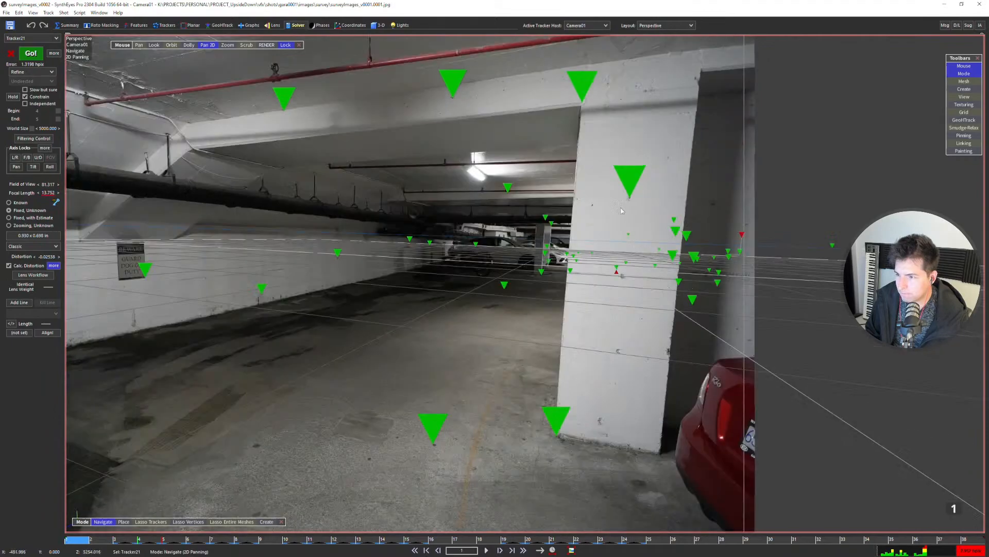
key(Right)
scroll(613, 117, up, 5)
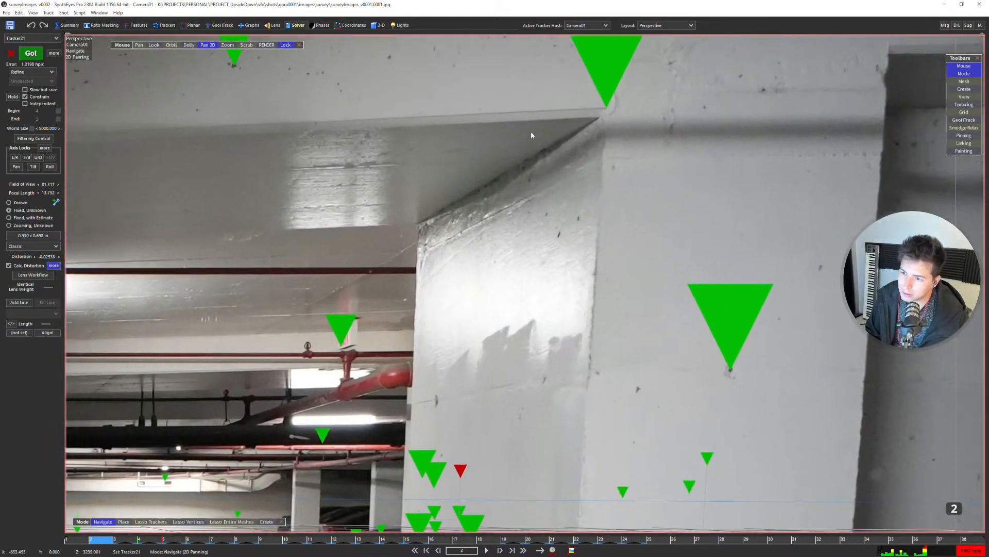
scroll(587, 151, down, 5)
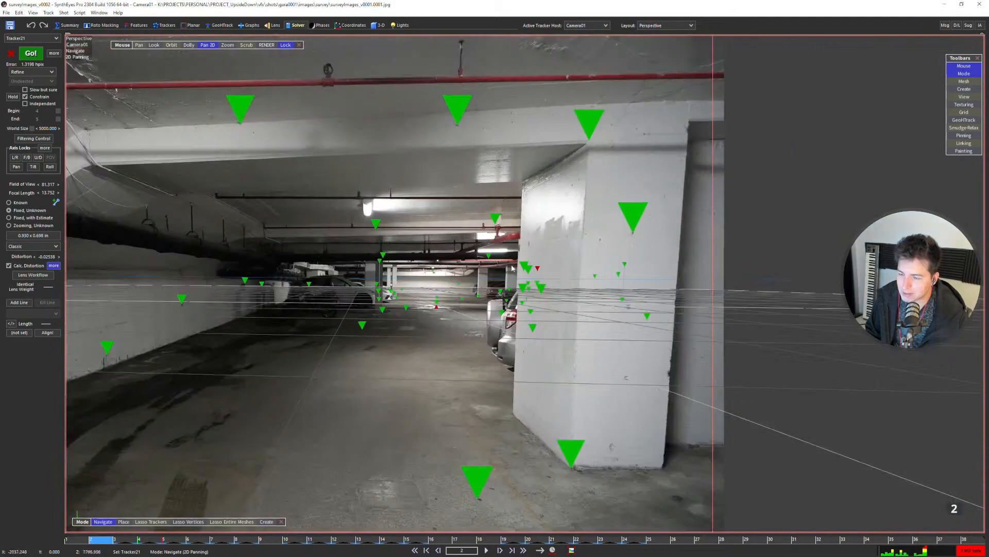
Step through the survey images from frame 3 to frame 14 to check the tracker and ground grid alignment.
middle_drag(587, 151, 692, 63)
key(Right)
key(Right)
key(Right)
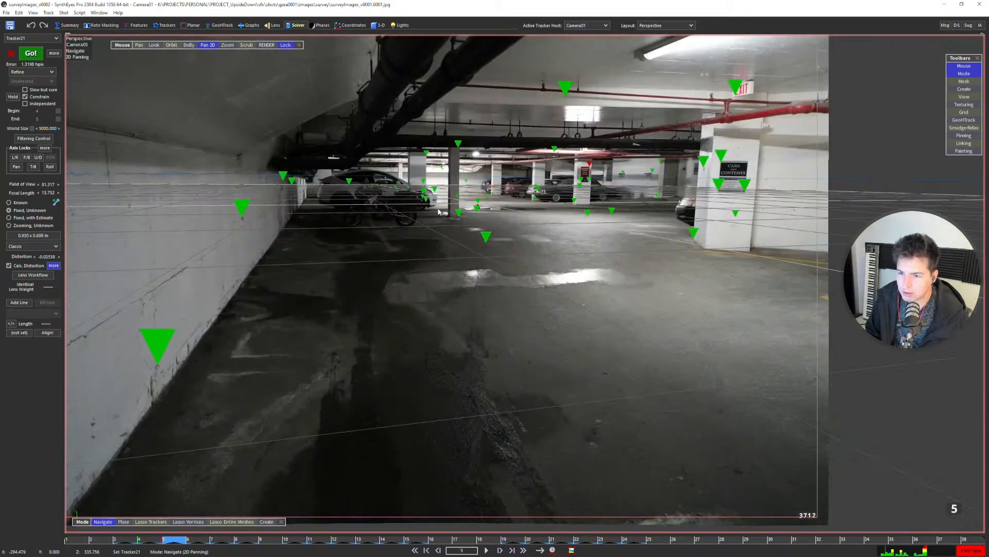
key(Right)
key(Right)
key(Right)
key(Right)
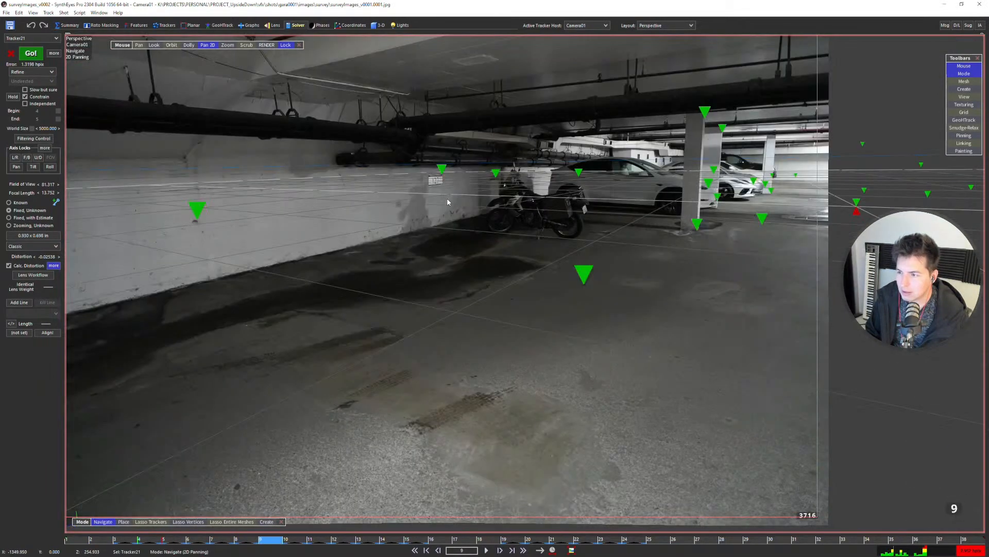
key(Right)
key(Right)
key(Right)
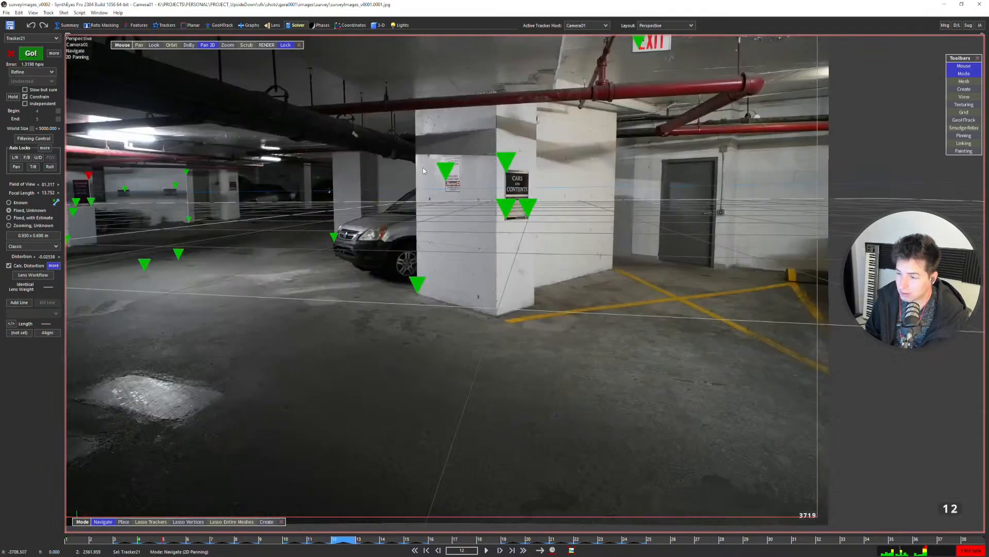
key(Right)
key(Right)
key(Right)
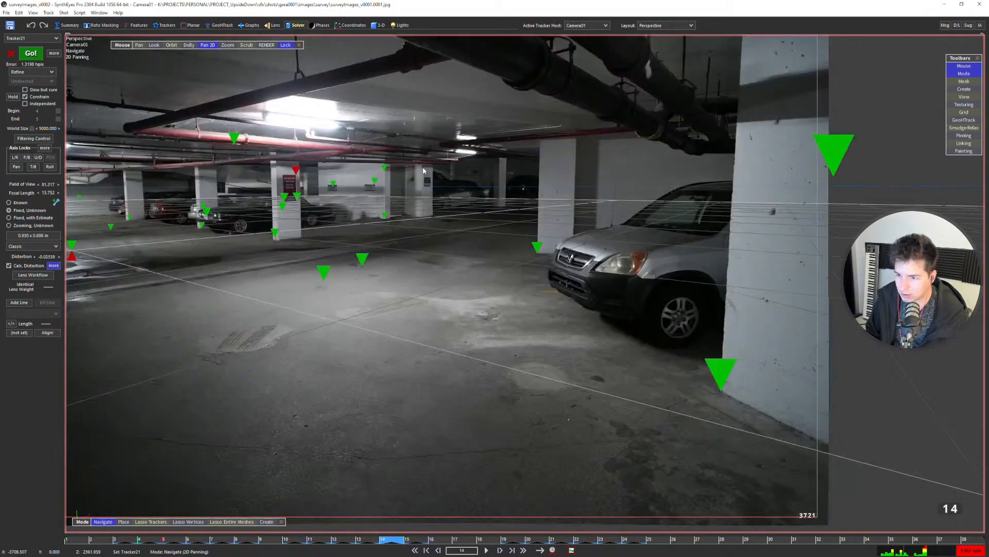
Continue checking the solved trackers against the survey images from frame 15 to frame 28.
key(Right)
key(Right)
key(Right)
key(Right)
key(Right)
key(Right)
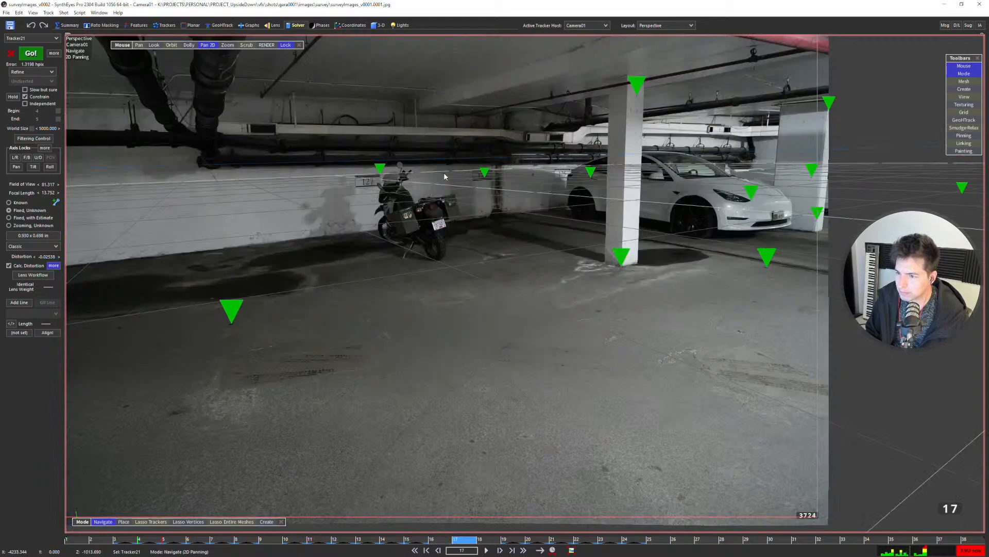
key(Right)
key(Right)
key(Right)
key(Right)
key(Right)
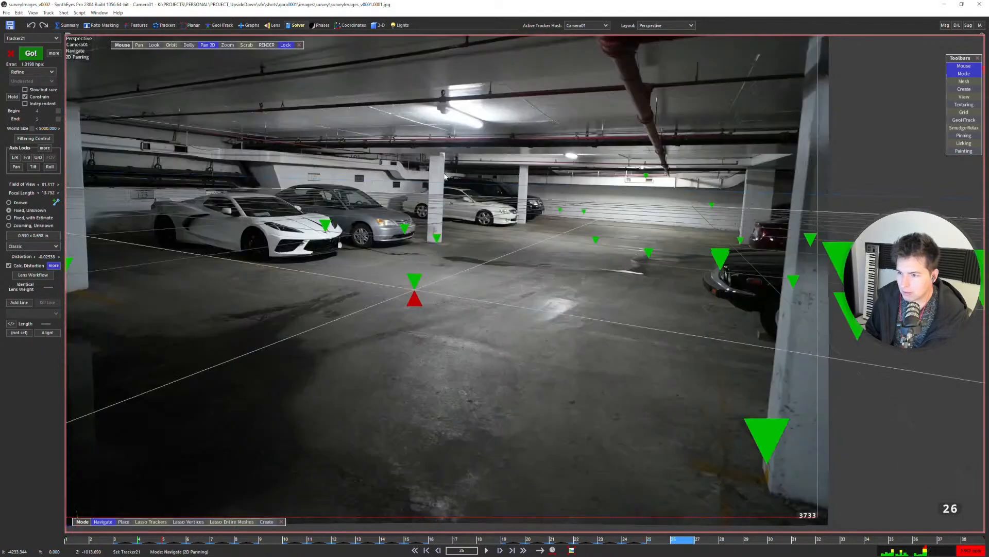
key(Right)
key(Right)
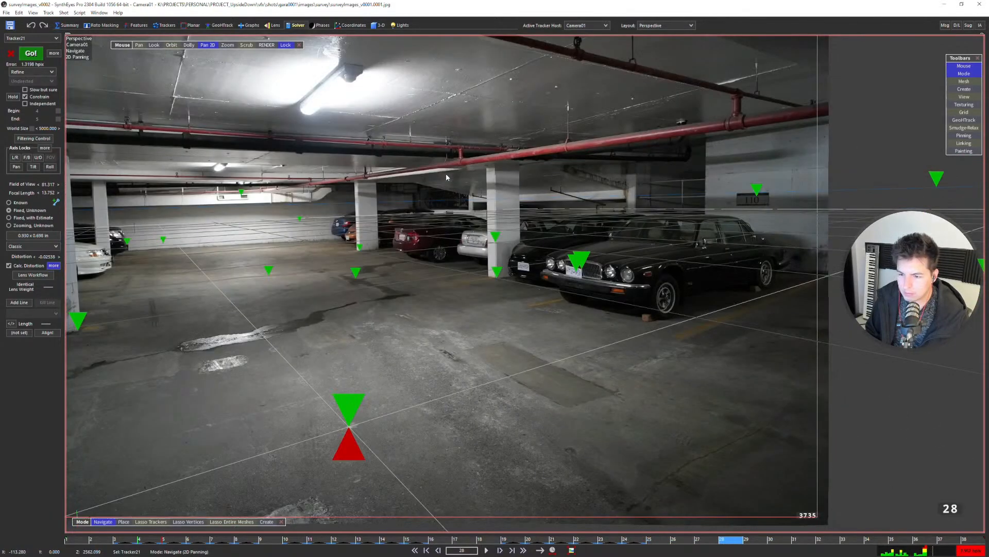
Review the tracker fit in the survey images from frame 29 to frame 35 and return to frame 1.
key(Left)
key(Right)
key(Right)
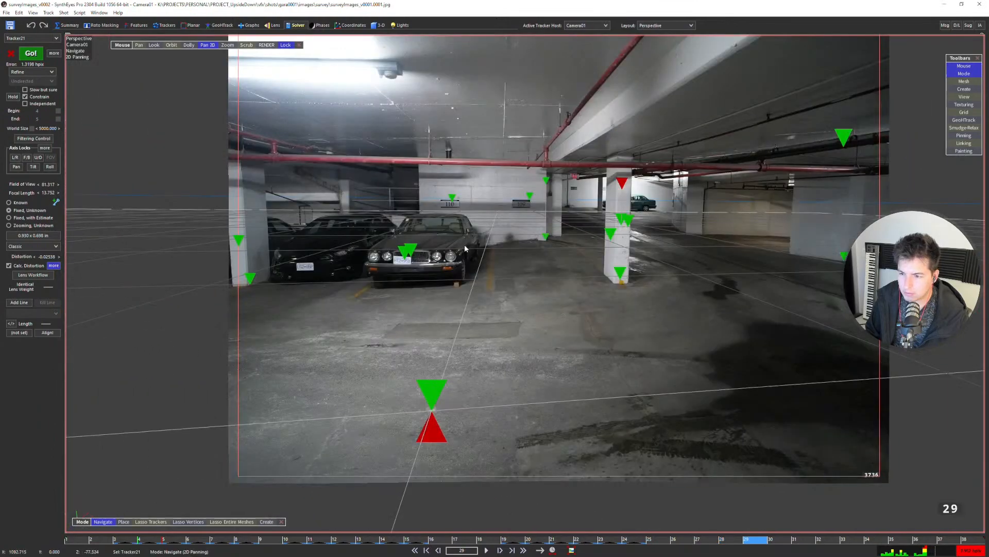
key(Right)
key(Right)
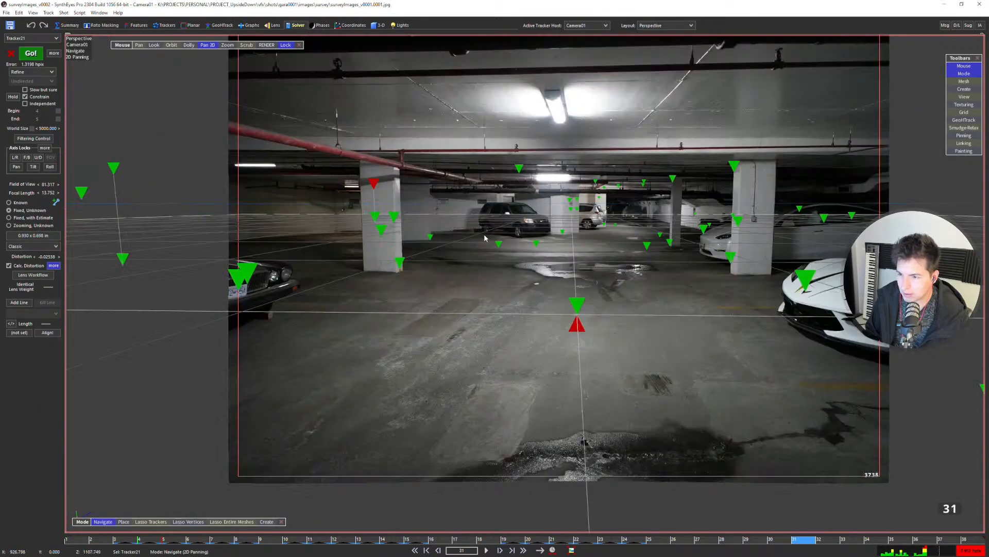
key(Right)
key(Right)
key(Right)
key(Right)
key(Right)
key(Right)
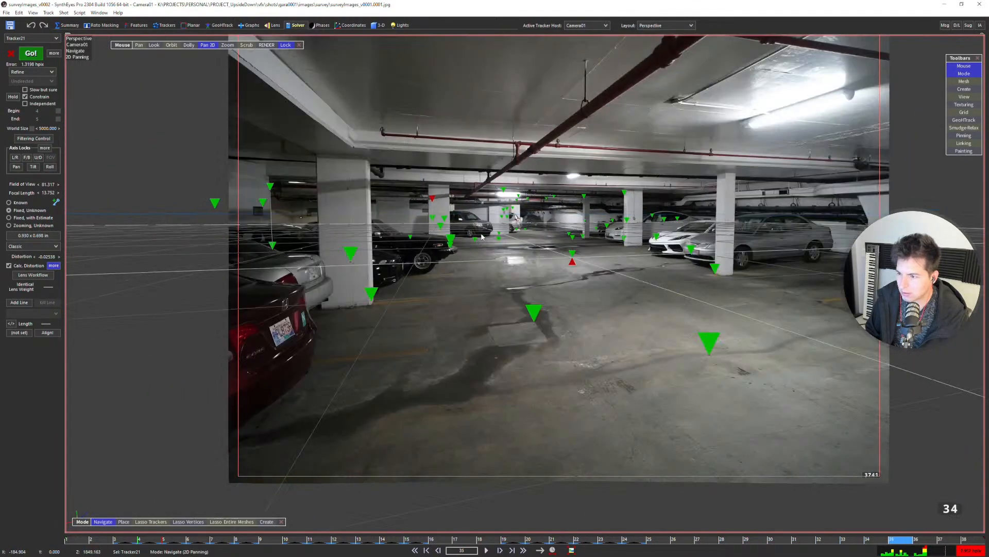
key(Home)
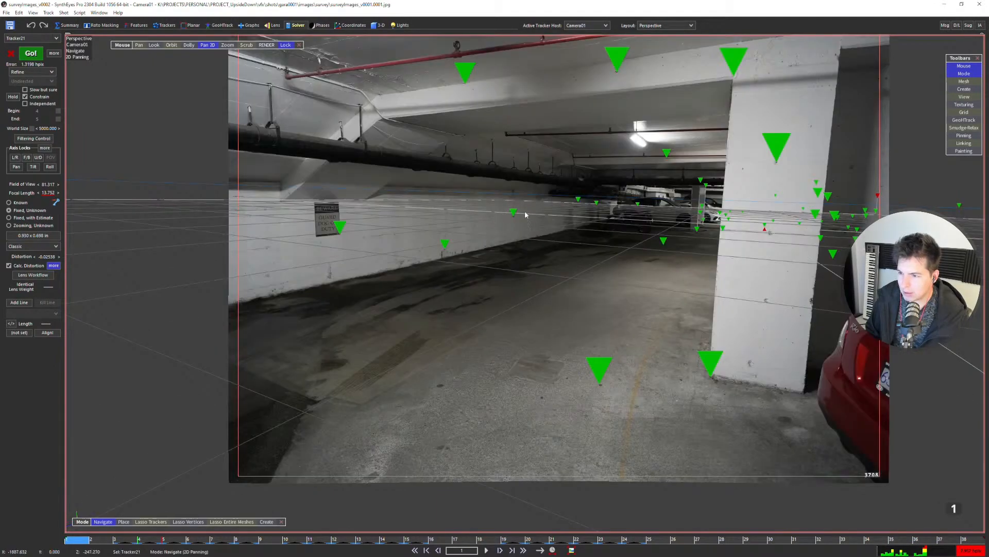
Step through the survey images from frame 1 to frame 7 and examine the distant trackers around the parked cars up close.
key(Right)
key(Right)
key(Right)
key(Right)
key(Right)
key(Right)
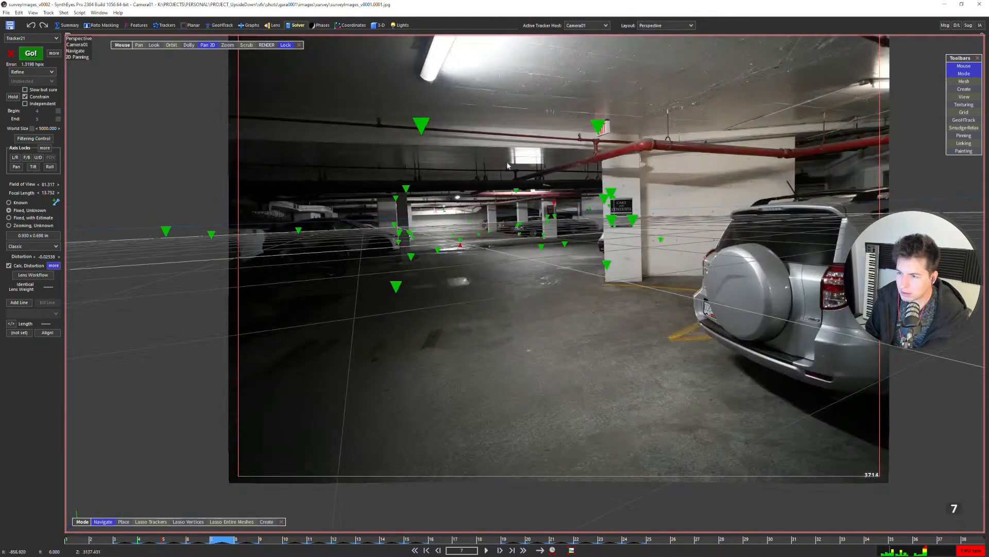
scroll(451, 194, up, 5)
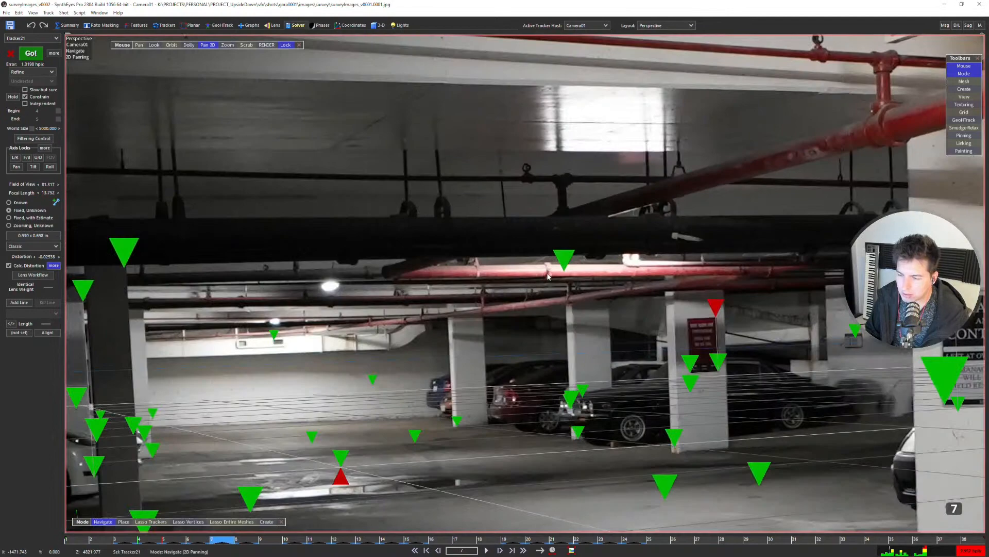
scroll(513, 279, down, 3)
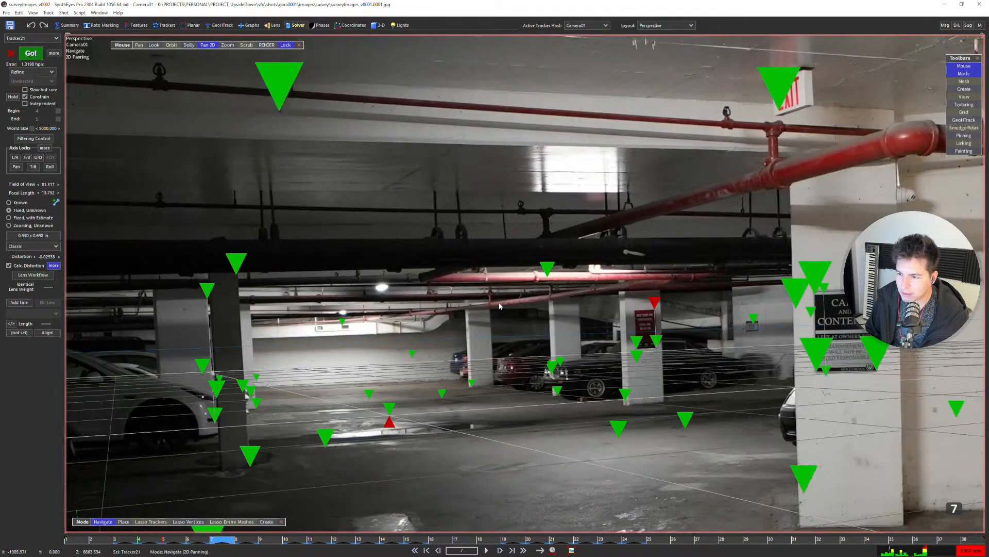
middle_drag(582, 244, 592, 229)
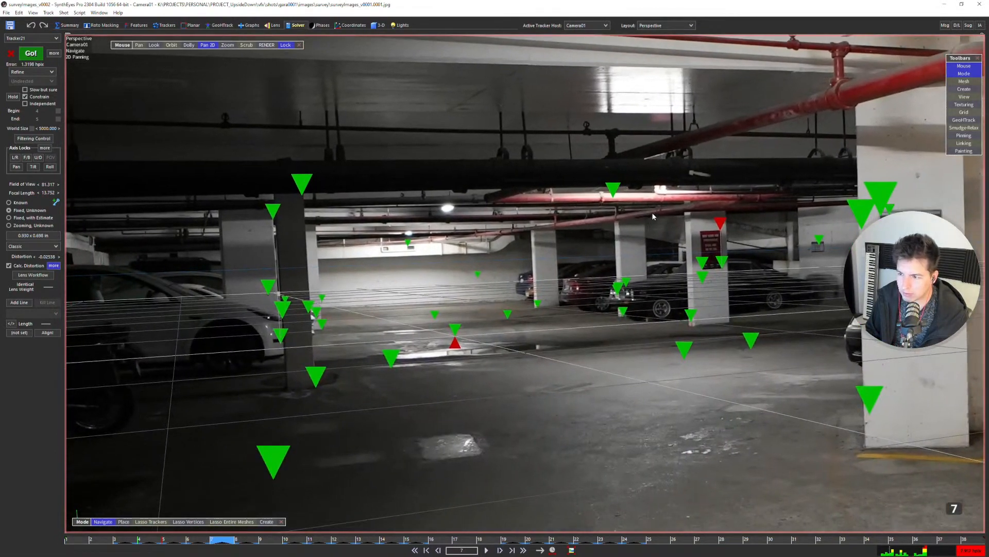
Advance from frame 8 to frame 13 and inspect the tracker alignment on the white pillar beside the silver car.
key(Right)
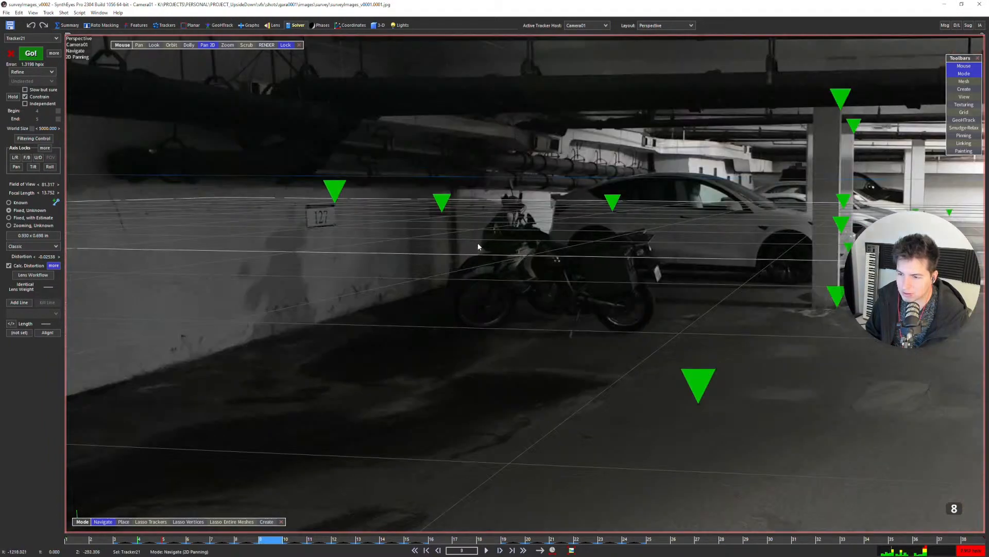
key(Right)
key(Right)
key(Right)
key(Right)
key(Right)
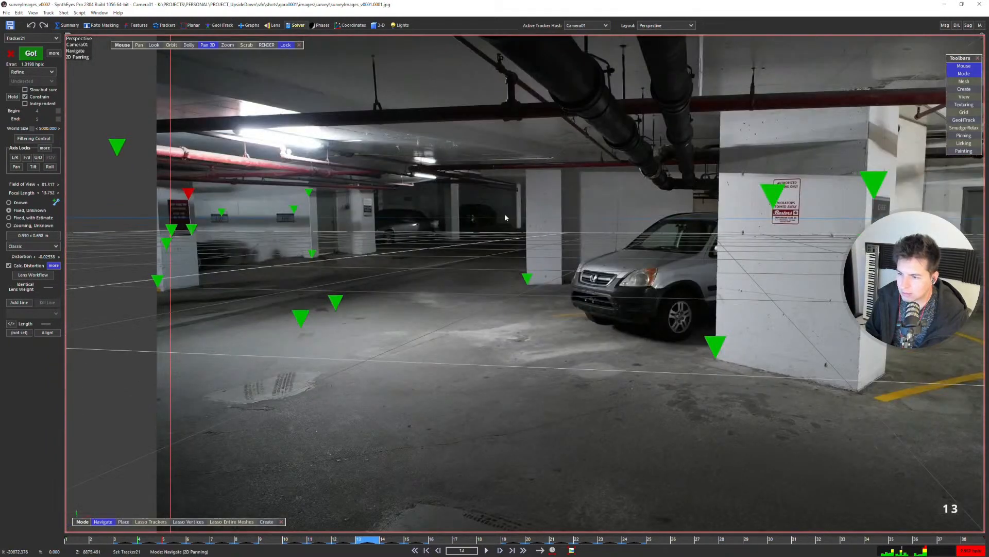
middle_drag(439, 129, 364, 134)
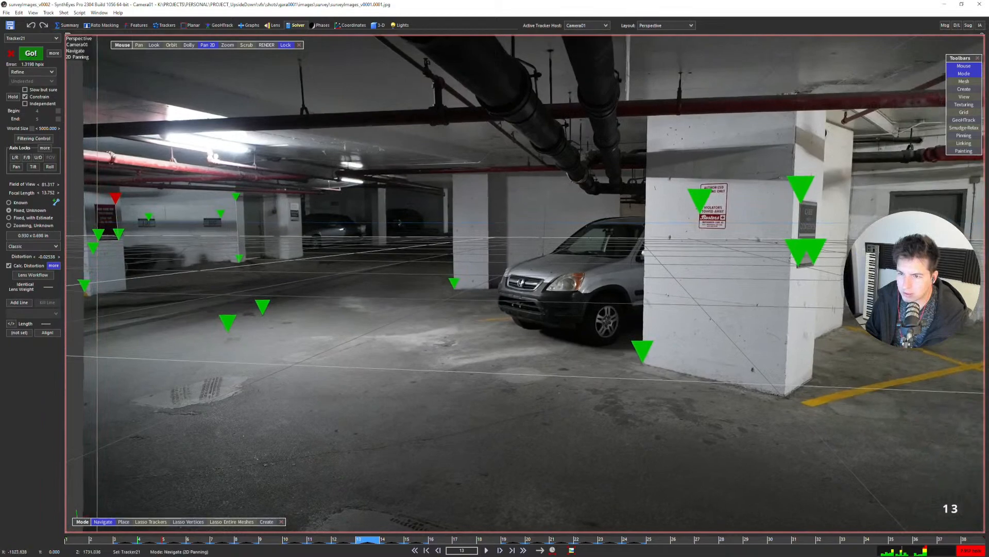
middle_drag(300, 48, 361, 117)
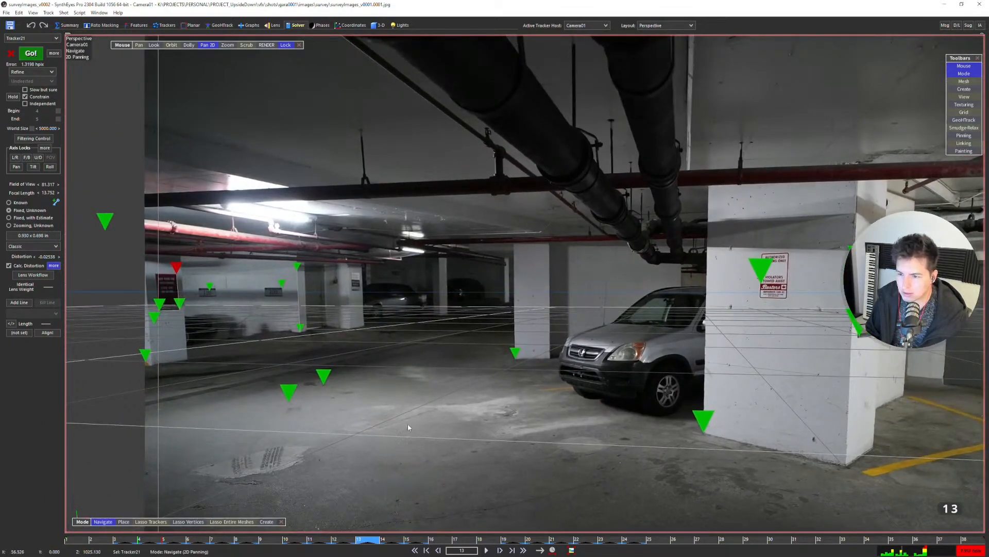
scroll(443, 381, down, 3)
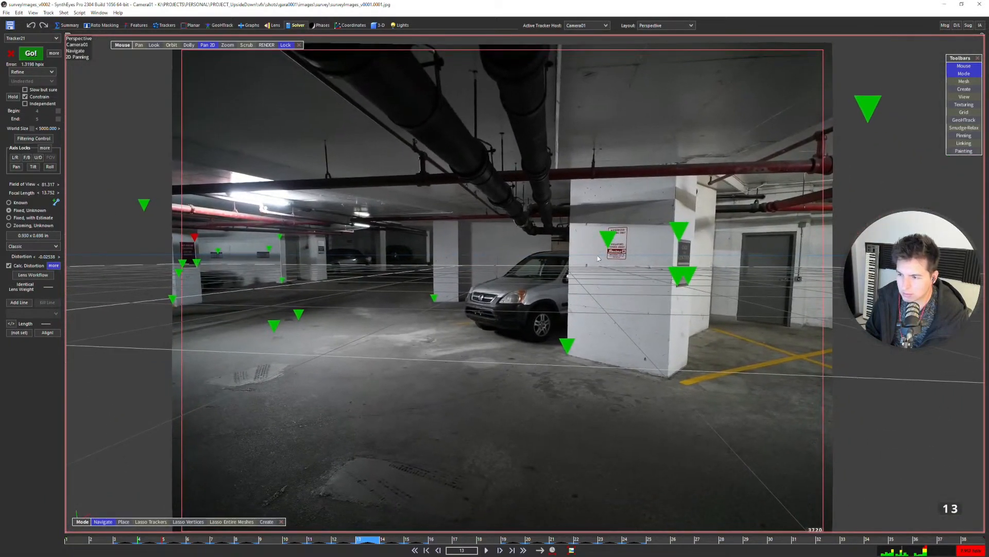
Check the solved trackers and ground grid against the survey images from frame 14 to frame 27.
key(d)
key(d)
key(d)
key(d)
key(d)
key(d)
key(d)
key(d)
key(d)
key(d)
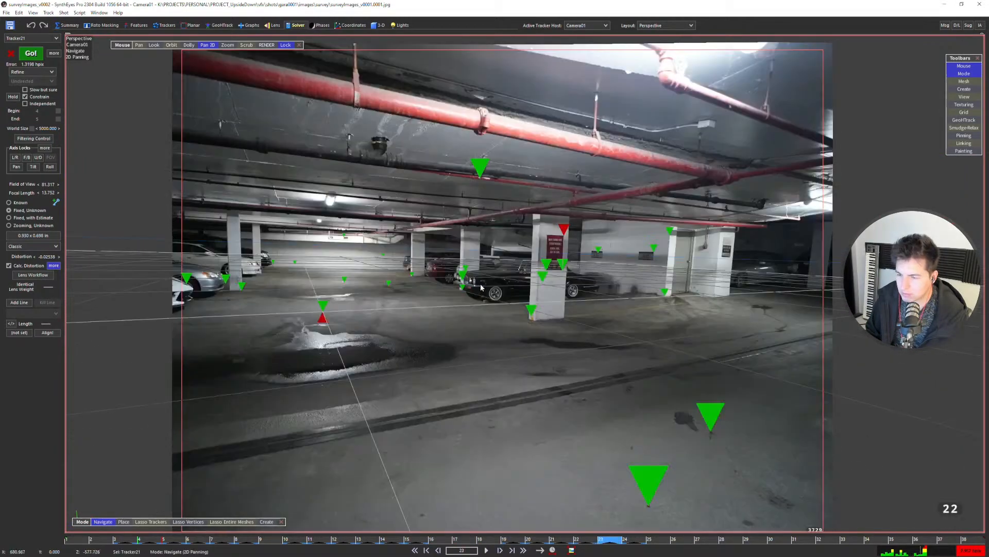
key(d)
key(d)
key(d)
key(d)
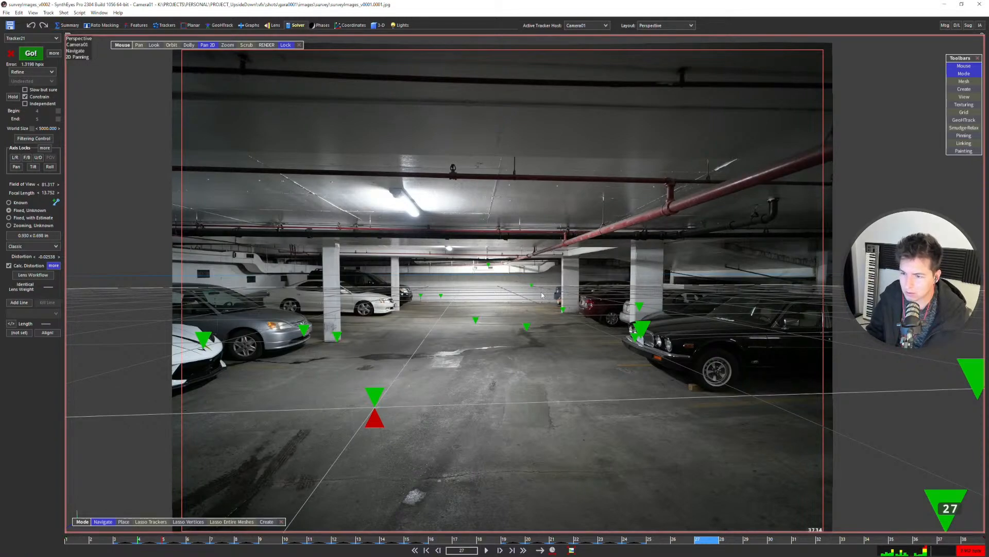
Review the tracker fit in the remaining survey images from frame 28 to frame 36, and go back to frame 5.
key(d)
key(d)
key(d)
key(d)
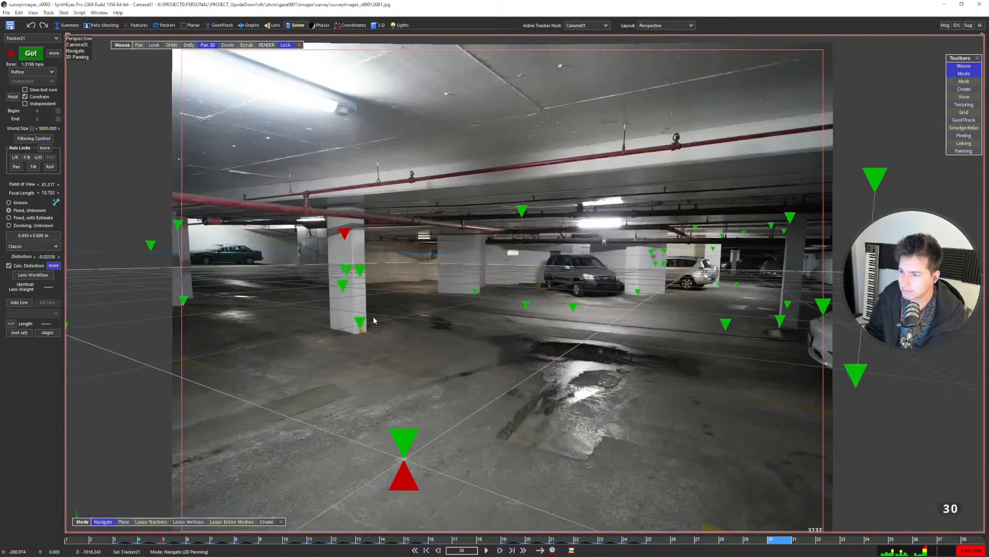
key(d)
key(d)
key(d)
key(d)
key(d)
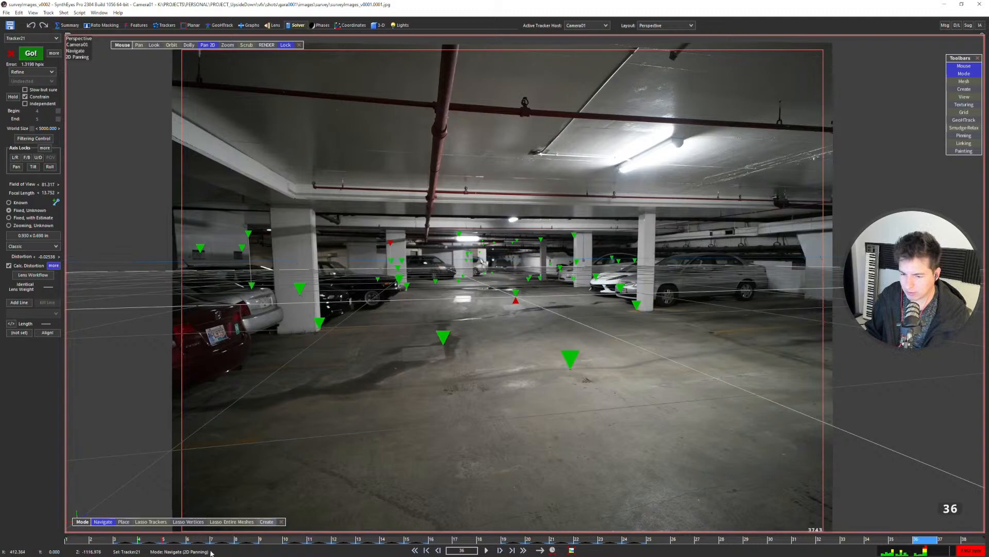
click(174, 540)
scroll(449, 289, down, 2)
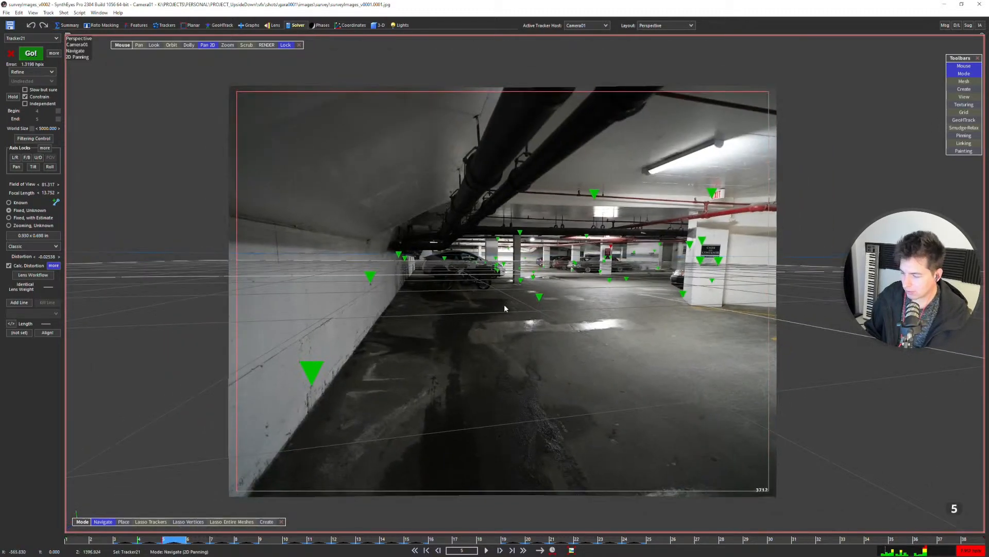